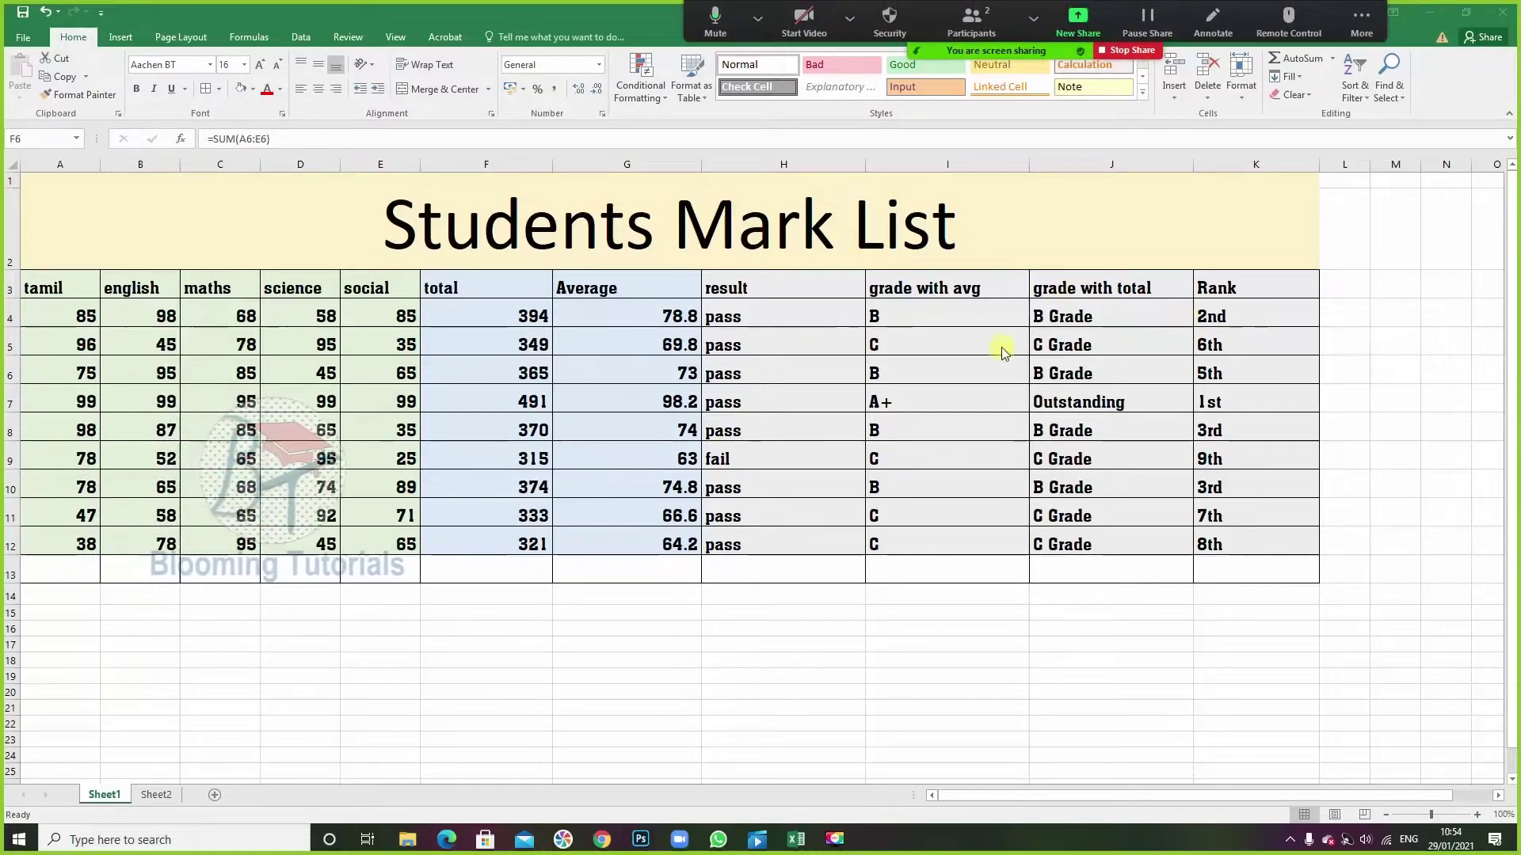
# - Copy the mark list table to a new Sheet3, keeping the source column widths
pyautogui.moveTo(245, 217)
pyautogui.mouseDown()
pyautogui.moveTo(543, 492)
pyautogui.moveTo(571, 571)
pyautogui.mouseUp()
pyautogui.hotkey('ctrl', 'c')
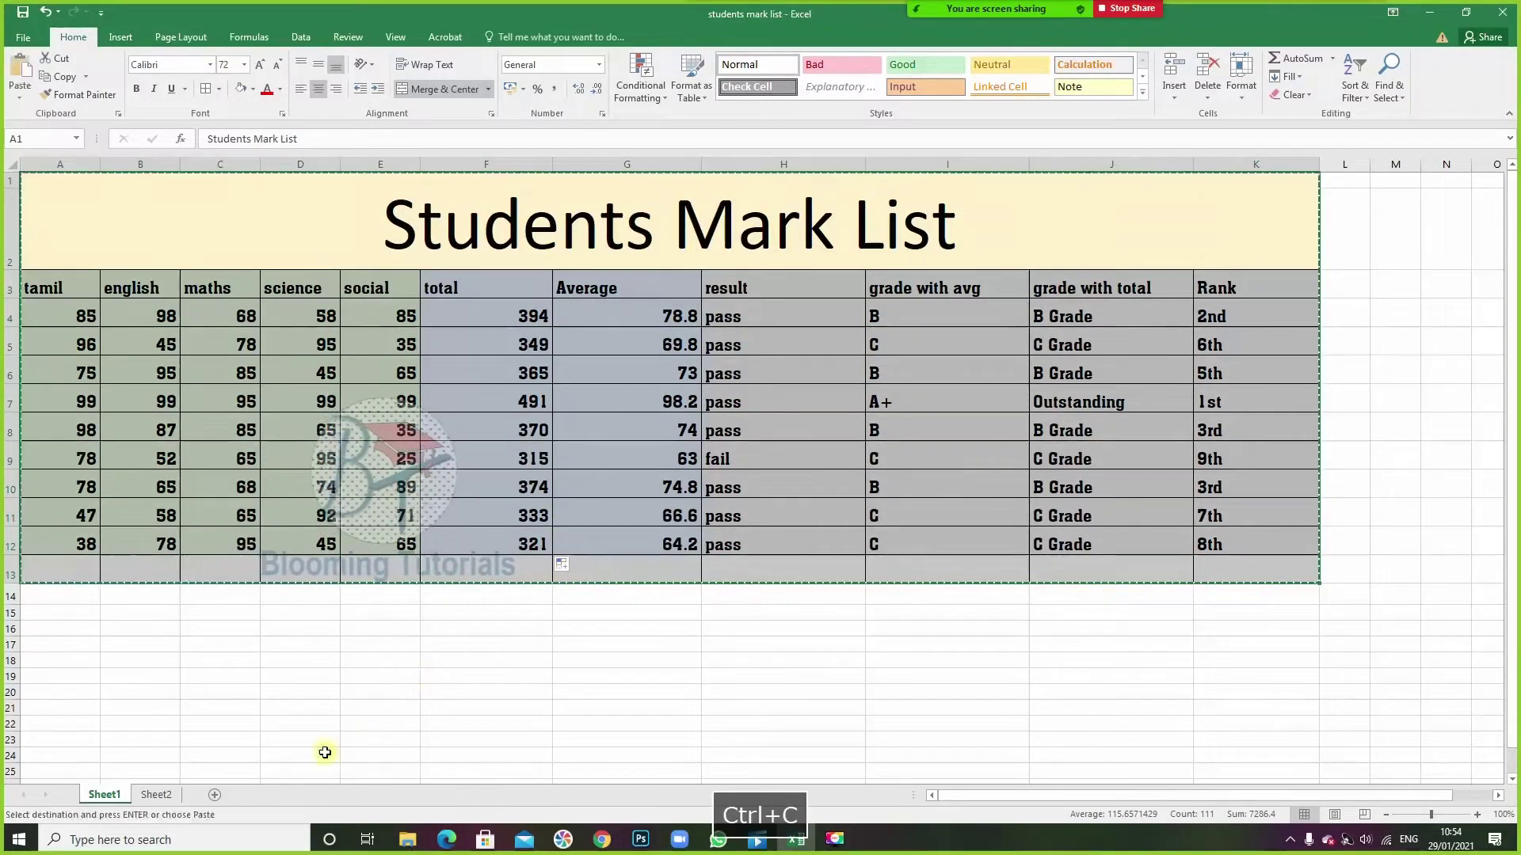
pyautogui.click(211, 797)
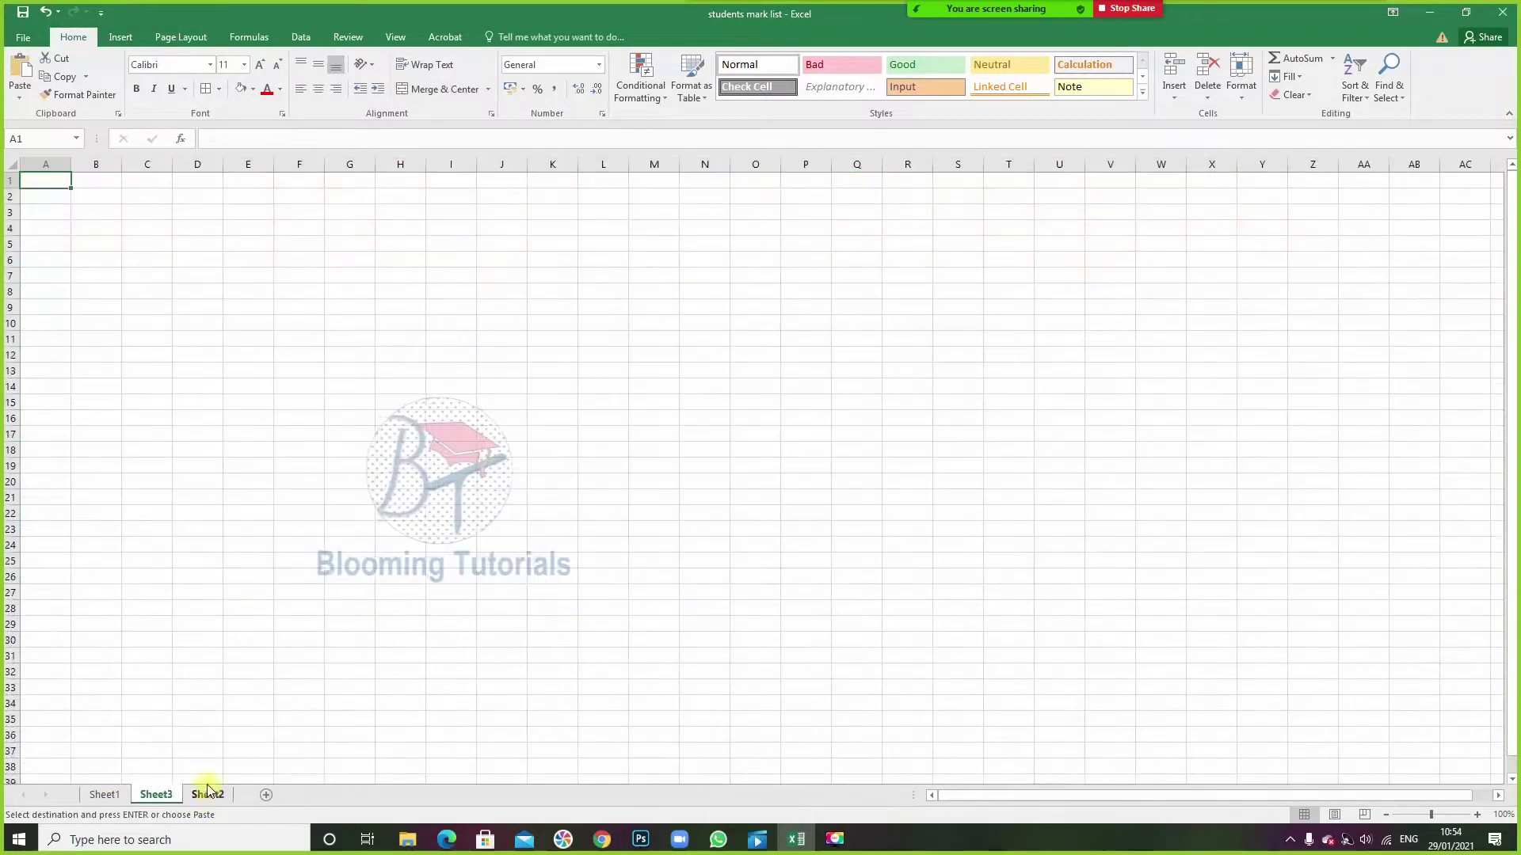
pyautogui.hotkey('ctrl', 'v')
pyautogui.click(603, 455)
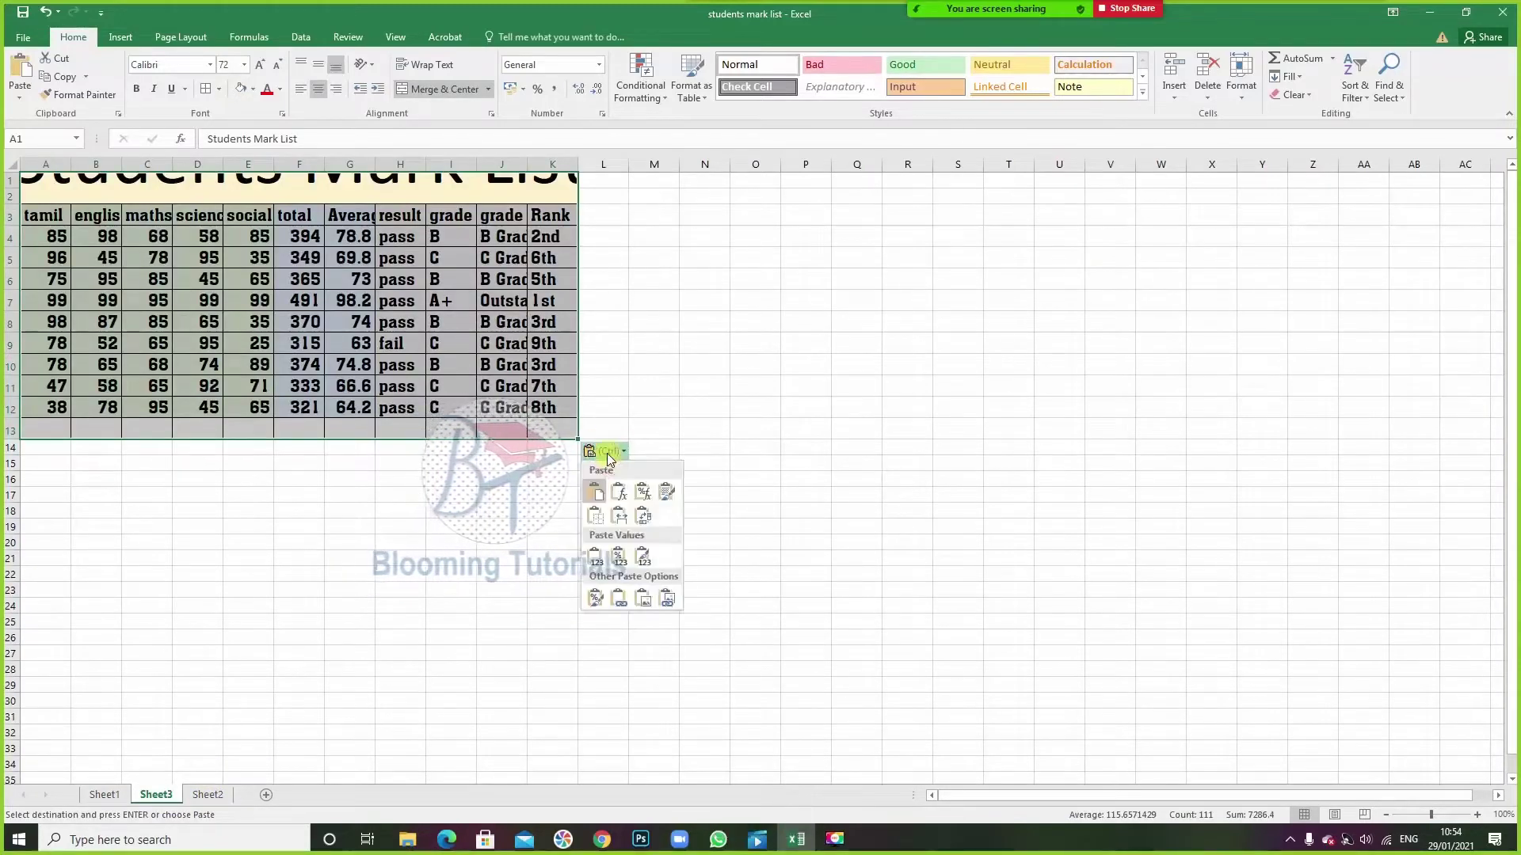
pyautogui.click(621, 519)
pyautogui.click(740, 491)
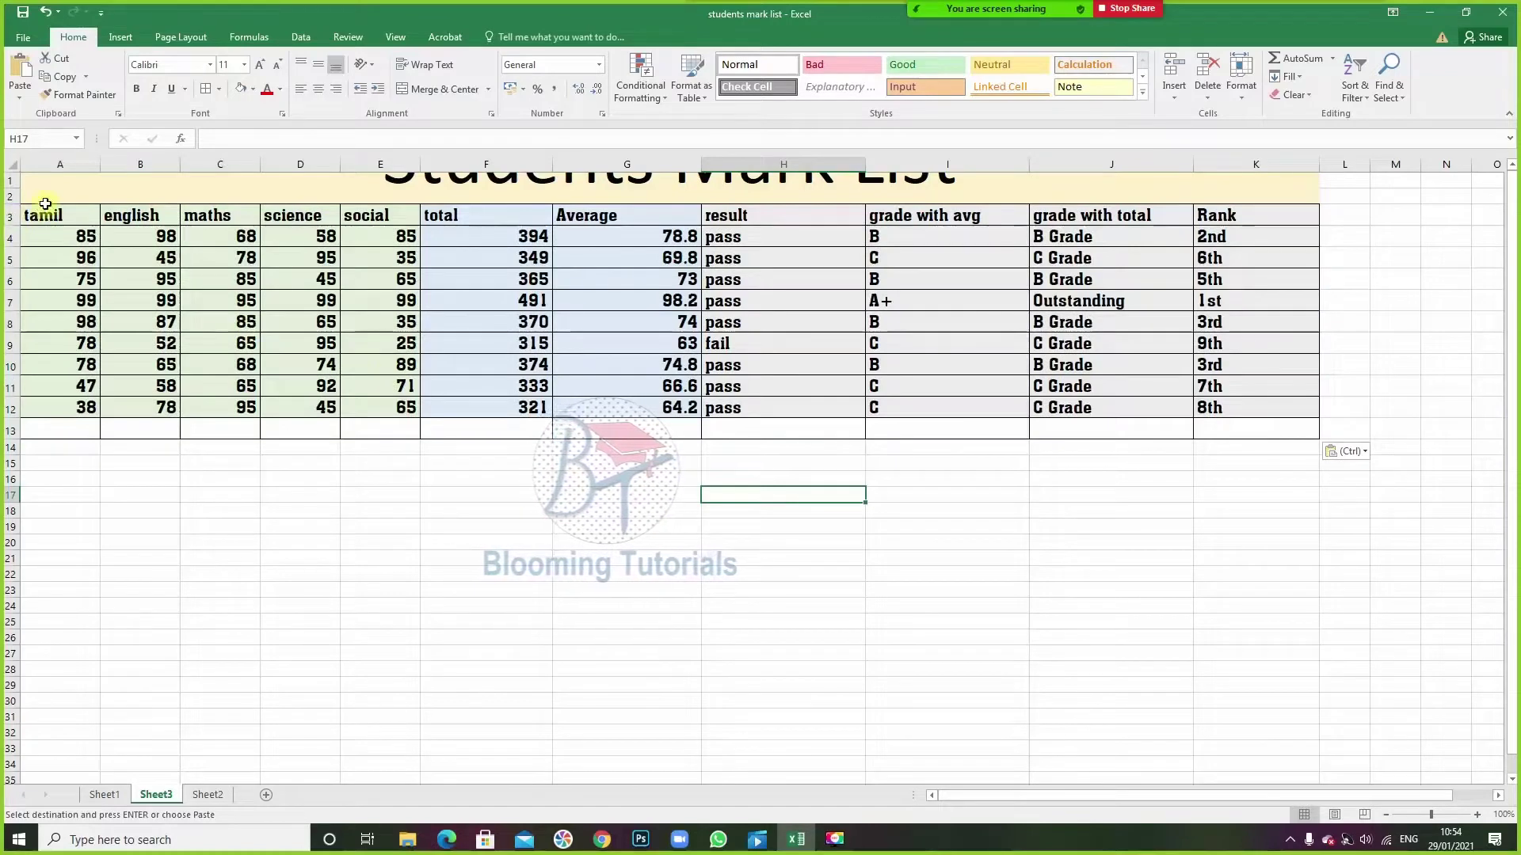
# - Make row 1 taller for the title and clear the calculated results in F4:K12
pyautogui.moveTo(10, 188); pyautogui.dragTo(11, 257)
pyautogui.click(543, 635)
pyautogui.click(511, 288)
pyautogui.moveTo(529, 290); pyautogui.dragTo(1205, 469)
pyautogui.click(612, 412)
pyautogui.moveTo(503, 309); pyautogui.dragTo(1225, 472)
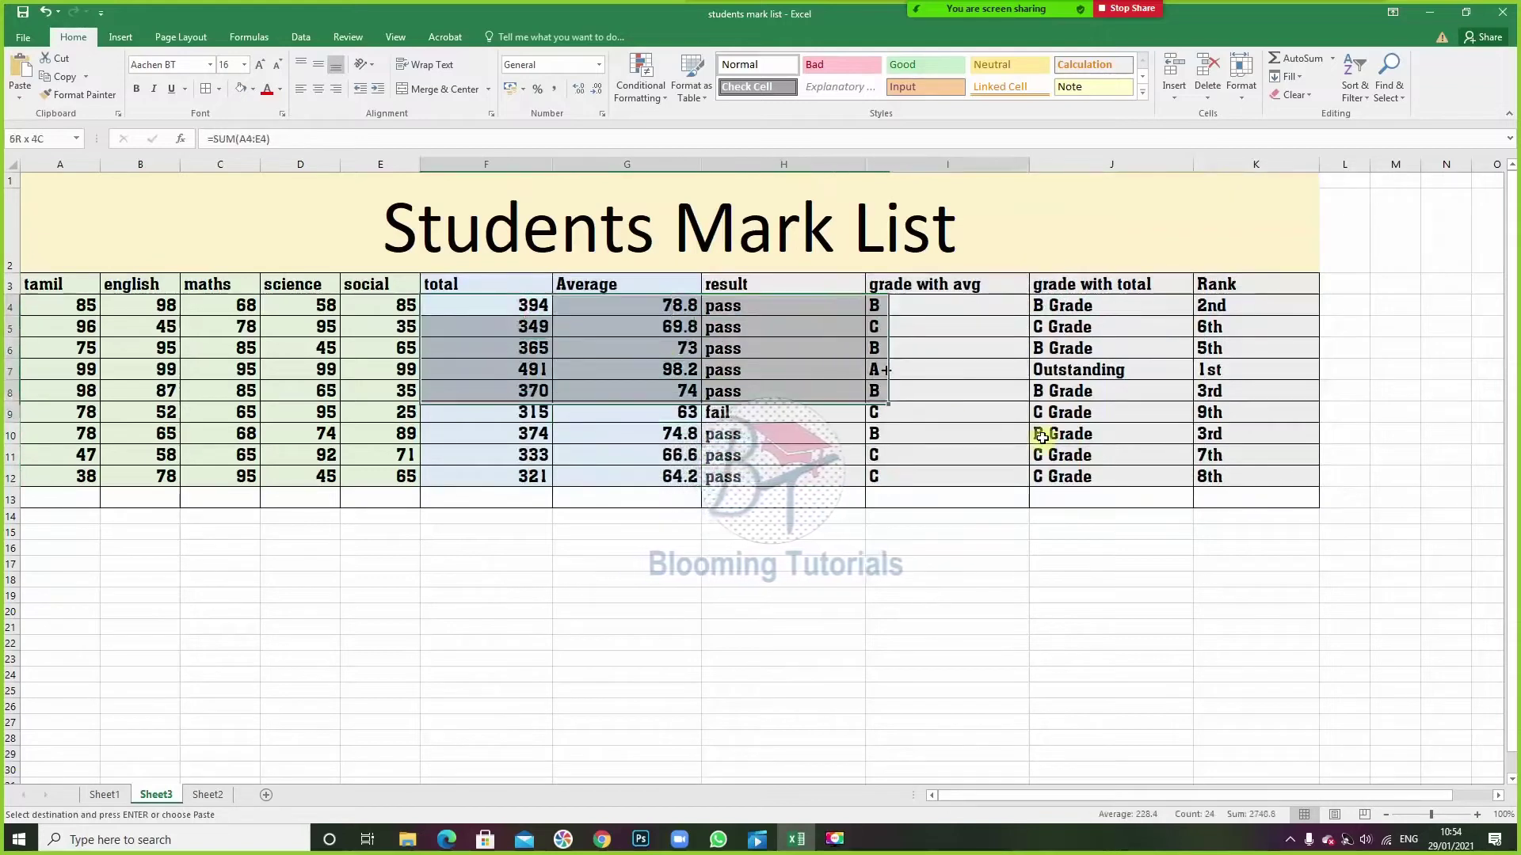
pyautogui.press('Delete')
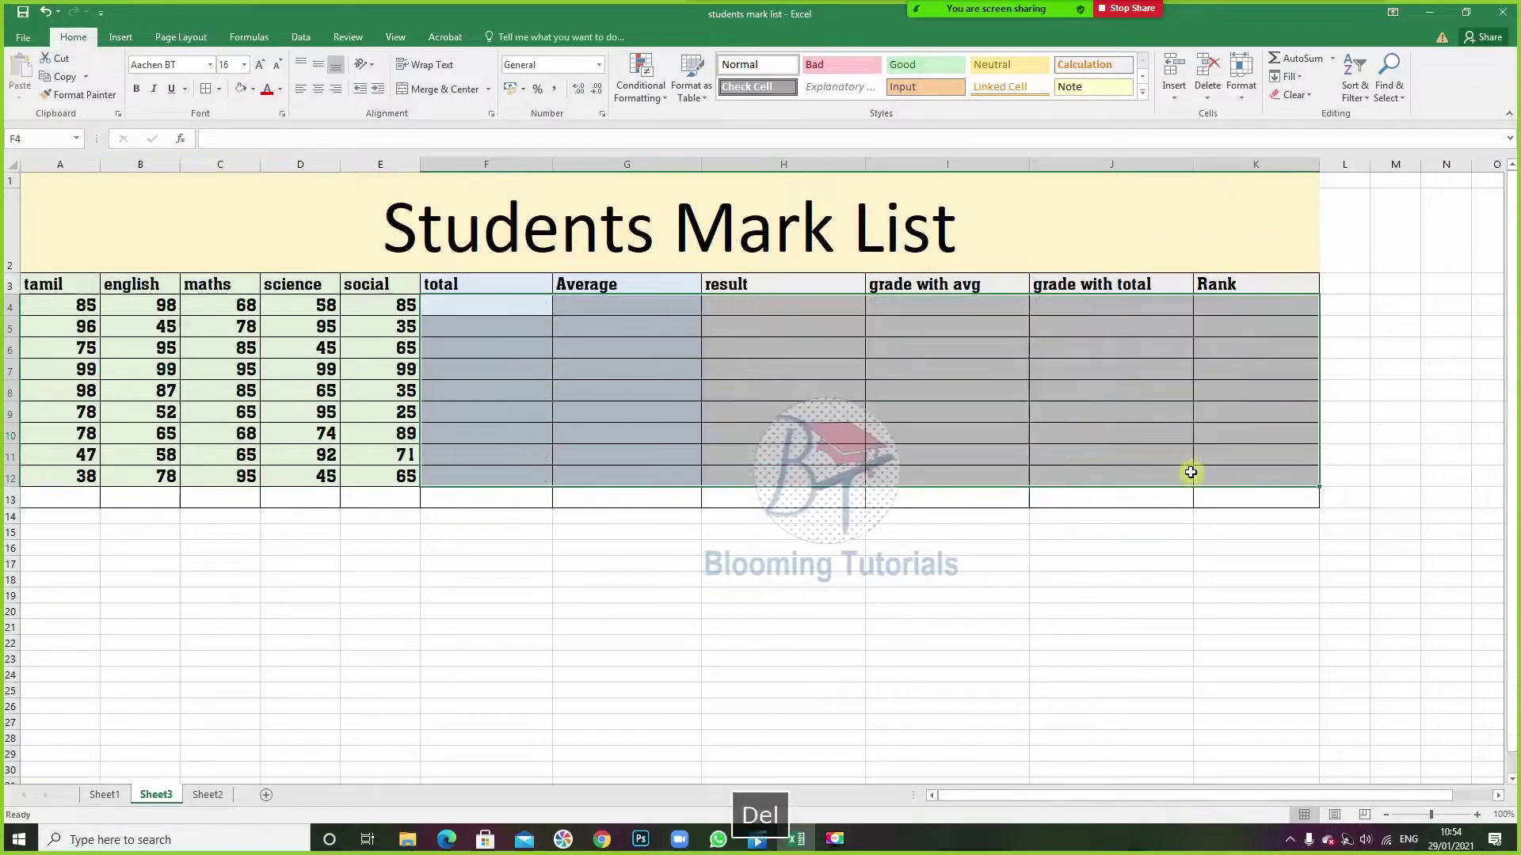
pyautogui.click(602, 347)
pyautogui.click(508, 312)
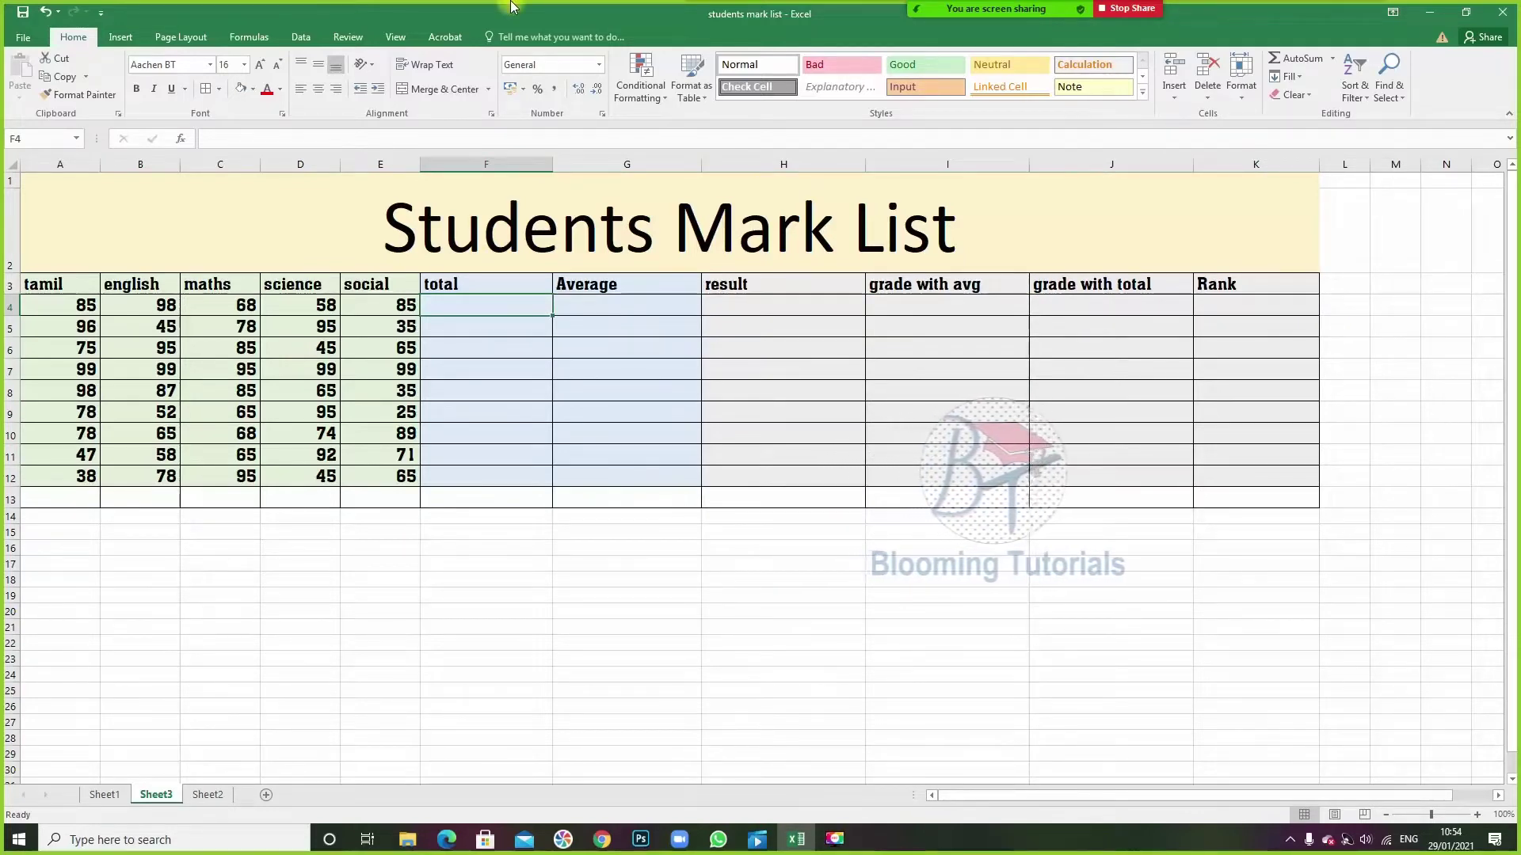
pyautogui.click(384, 246)
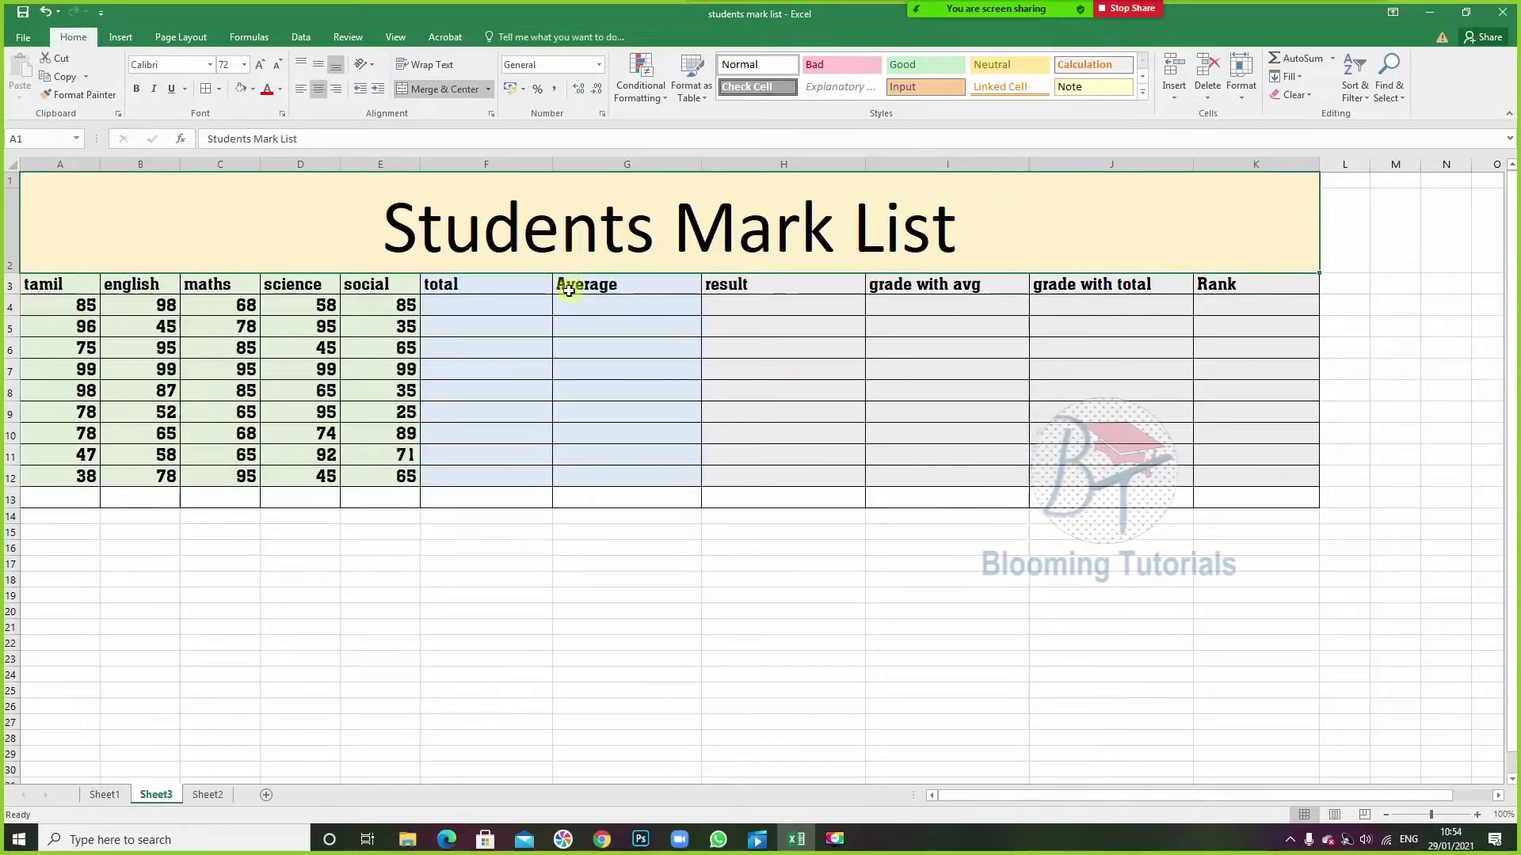
pyautogui.click(536, 307)
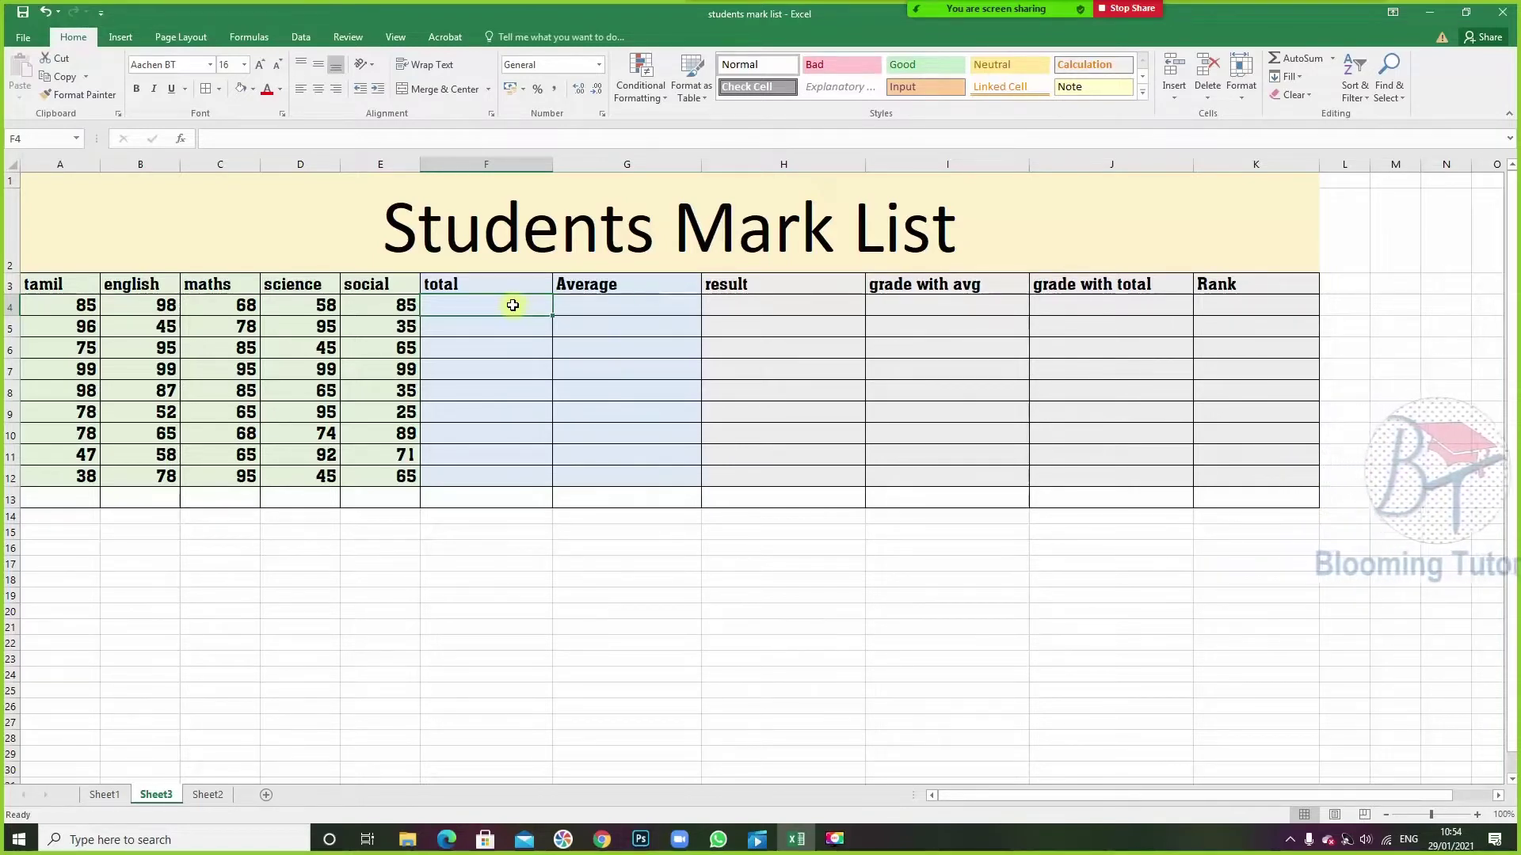
pyautogui.click(1331, 60)
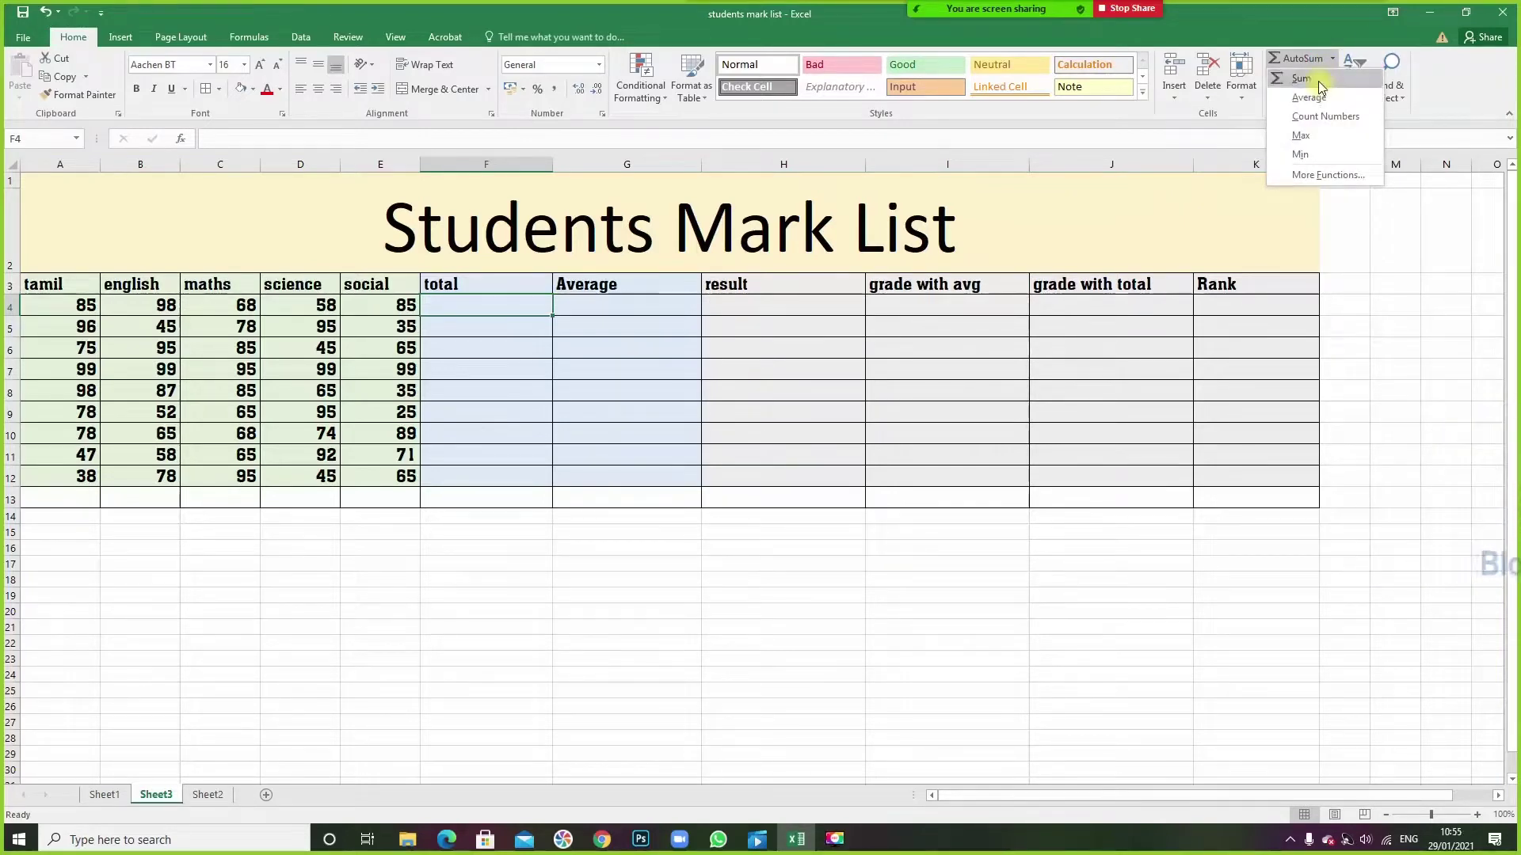
# - Put =SUM(A4:E4) in F4 and fill it down to F12, giving totals 394 through 321
pyautogui.click(1318, 80)
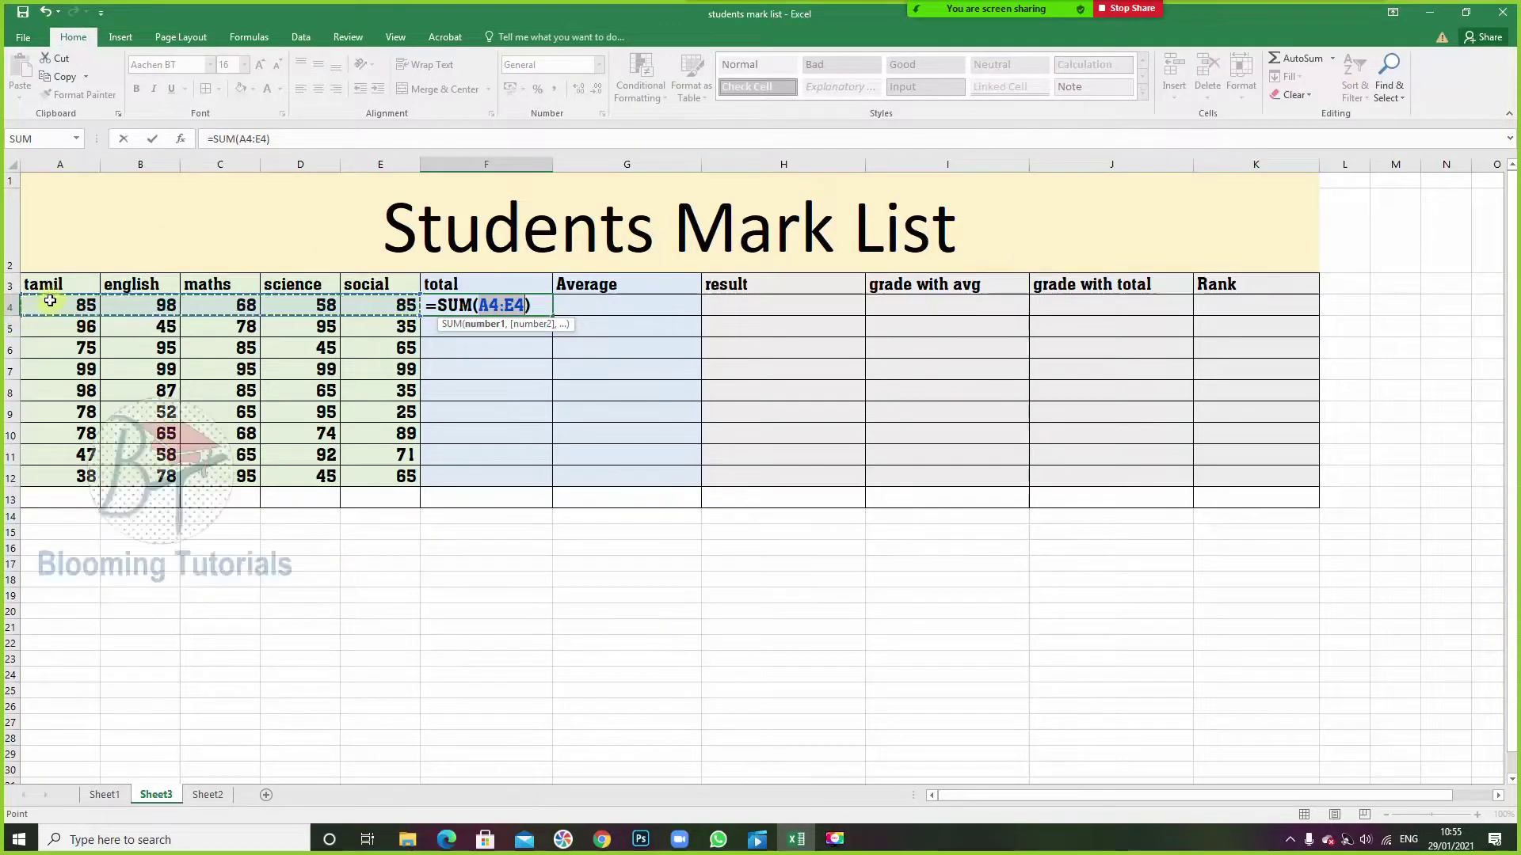
pyautogui.moveTo(50, 309); pyautogui.dragTo(127, 312)
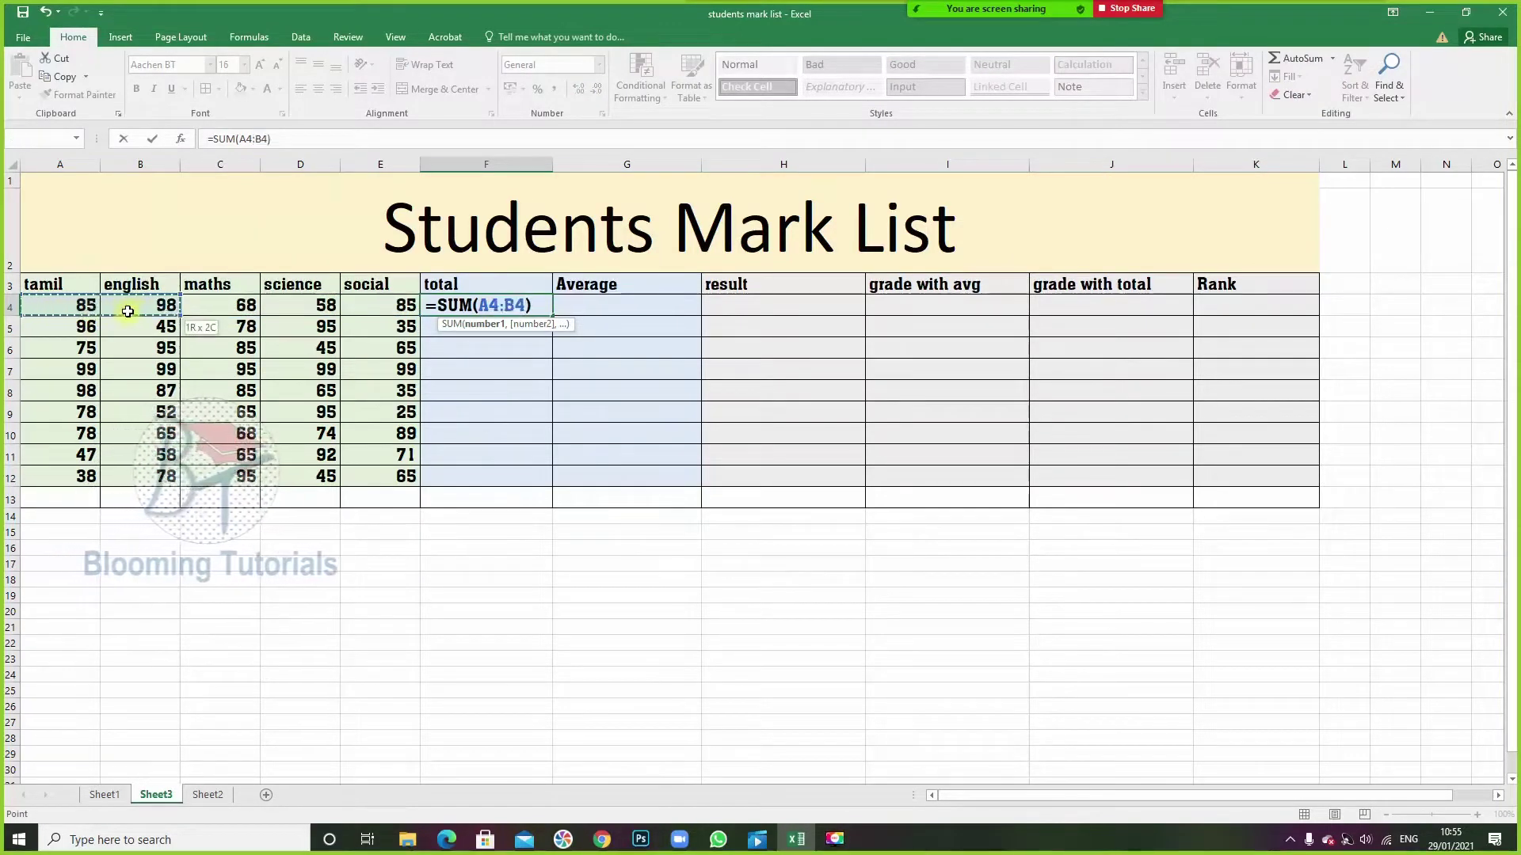
pyautogui.moveTo(127, 311)
pyautogui.mouseDown()
pyautogui.moveTo(298, 297)
pyautogui.moveTo(363, 309)
pyautogui.mouseUp()
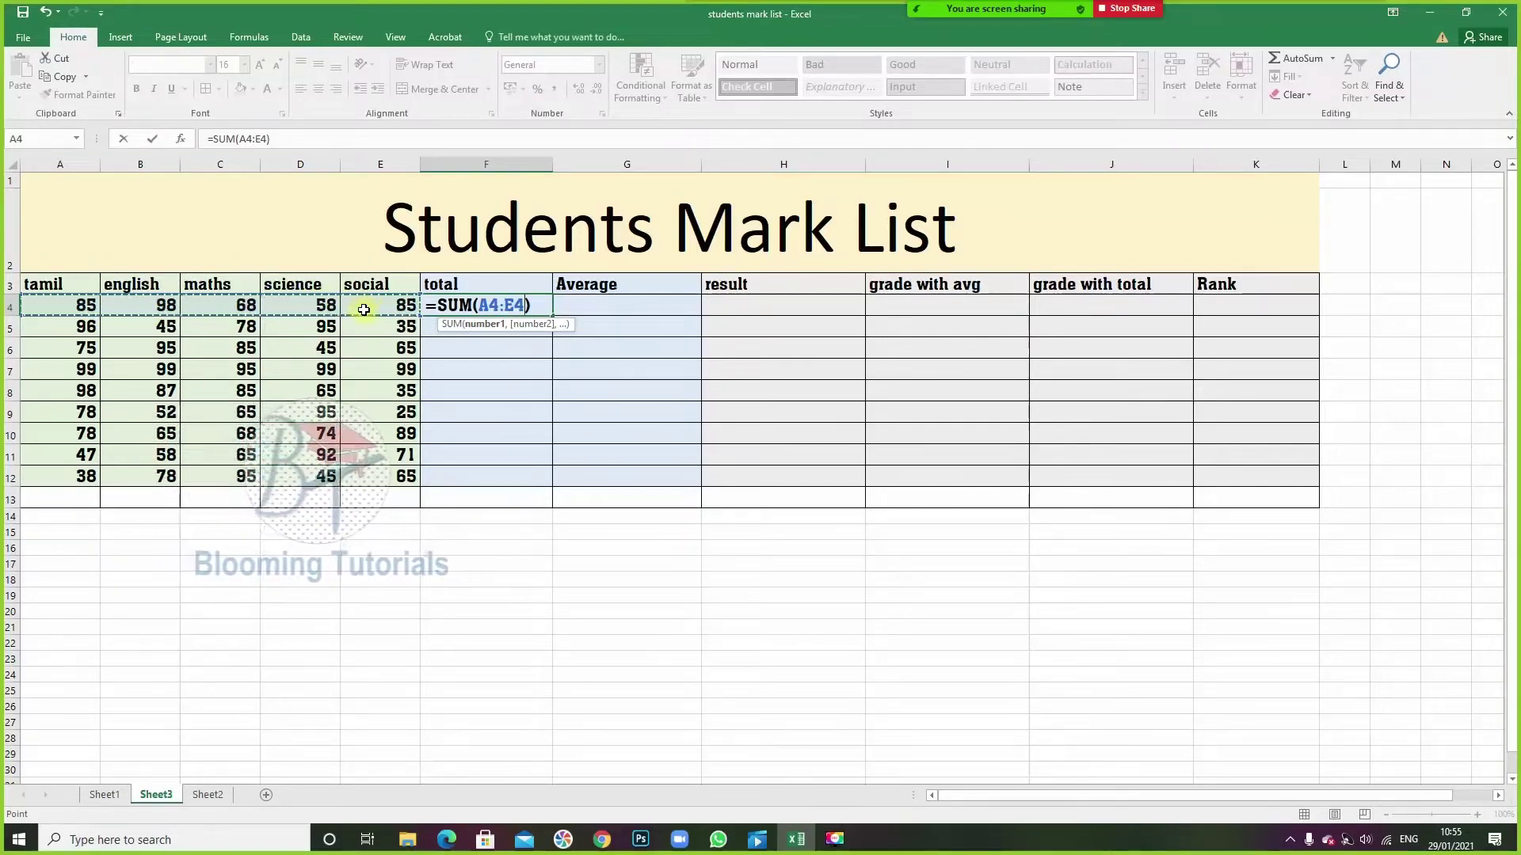
pyautogui.press('Return')
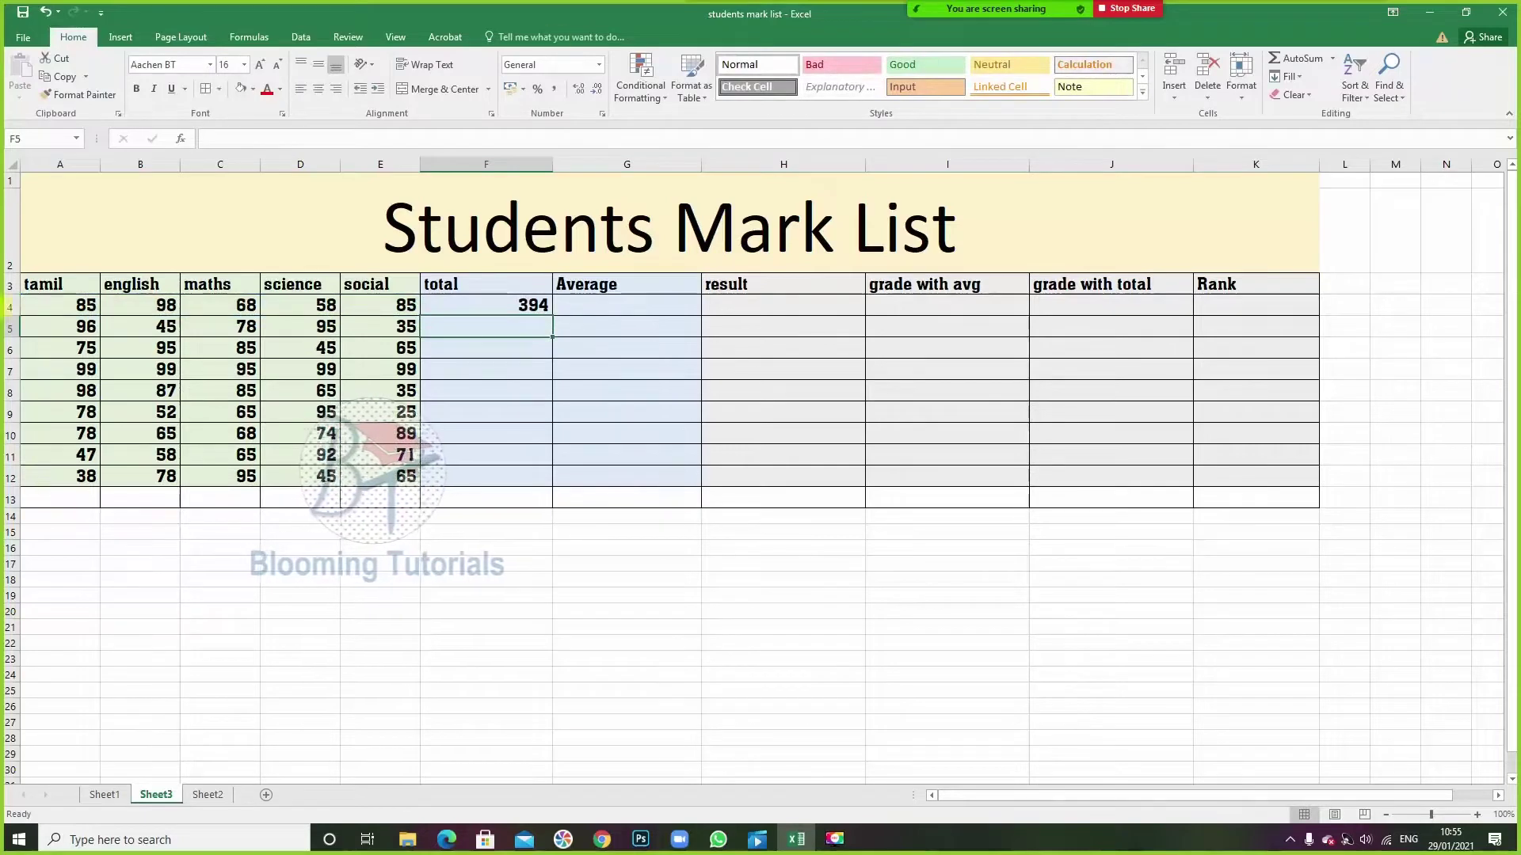
pyautogui.click(515, 305)
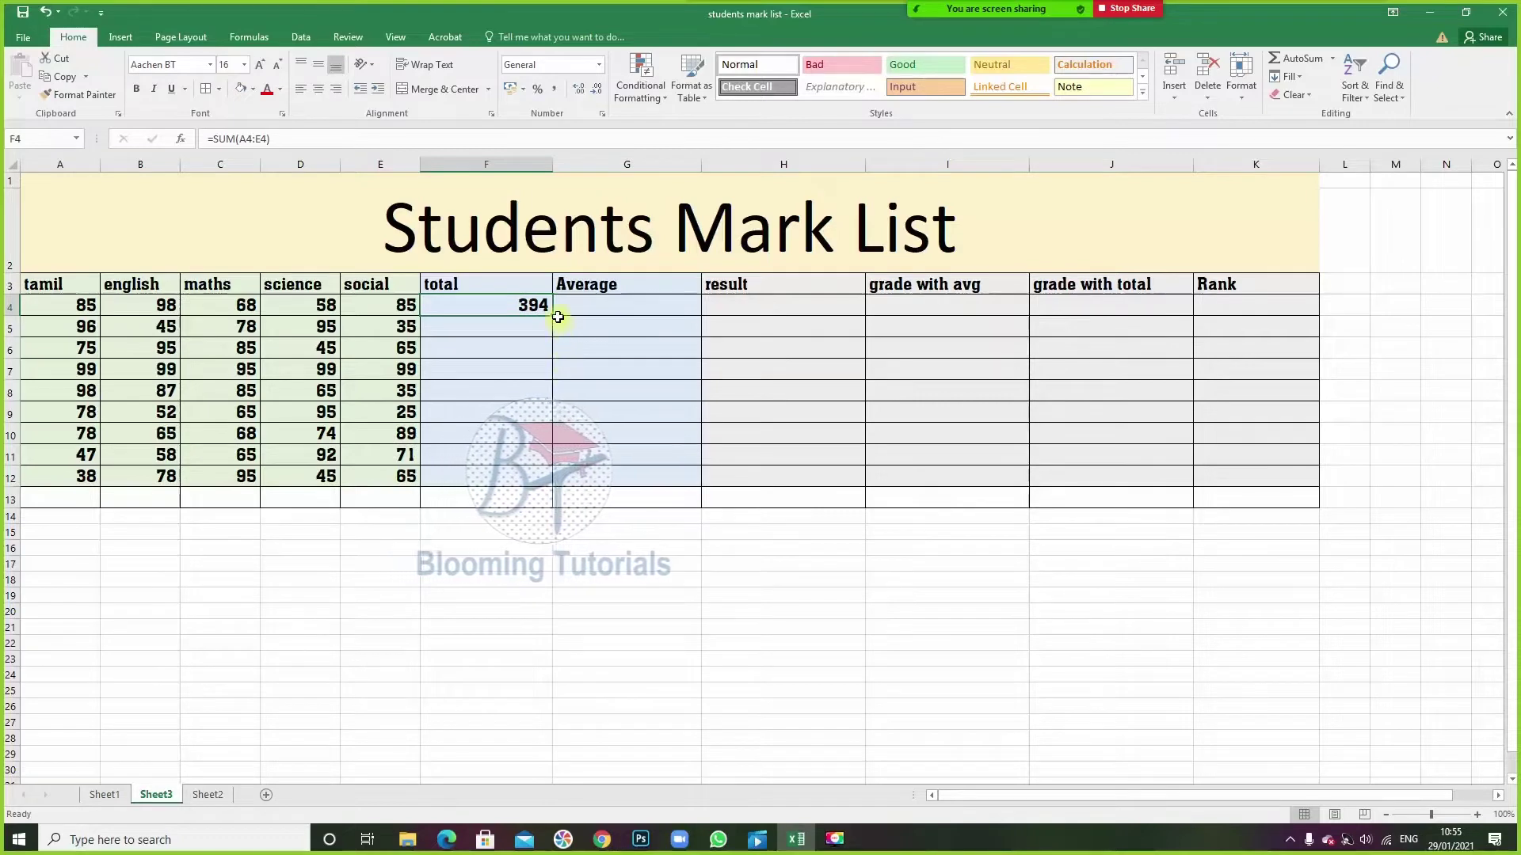
pyautogui.moveTo(554, 316); pyautogui.dragTo(553, 480)
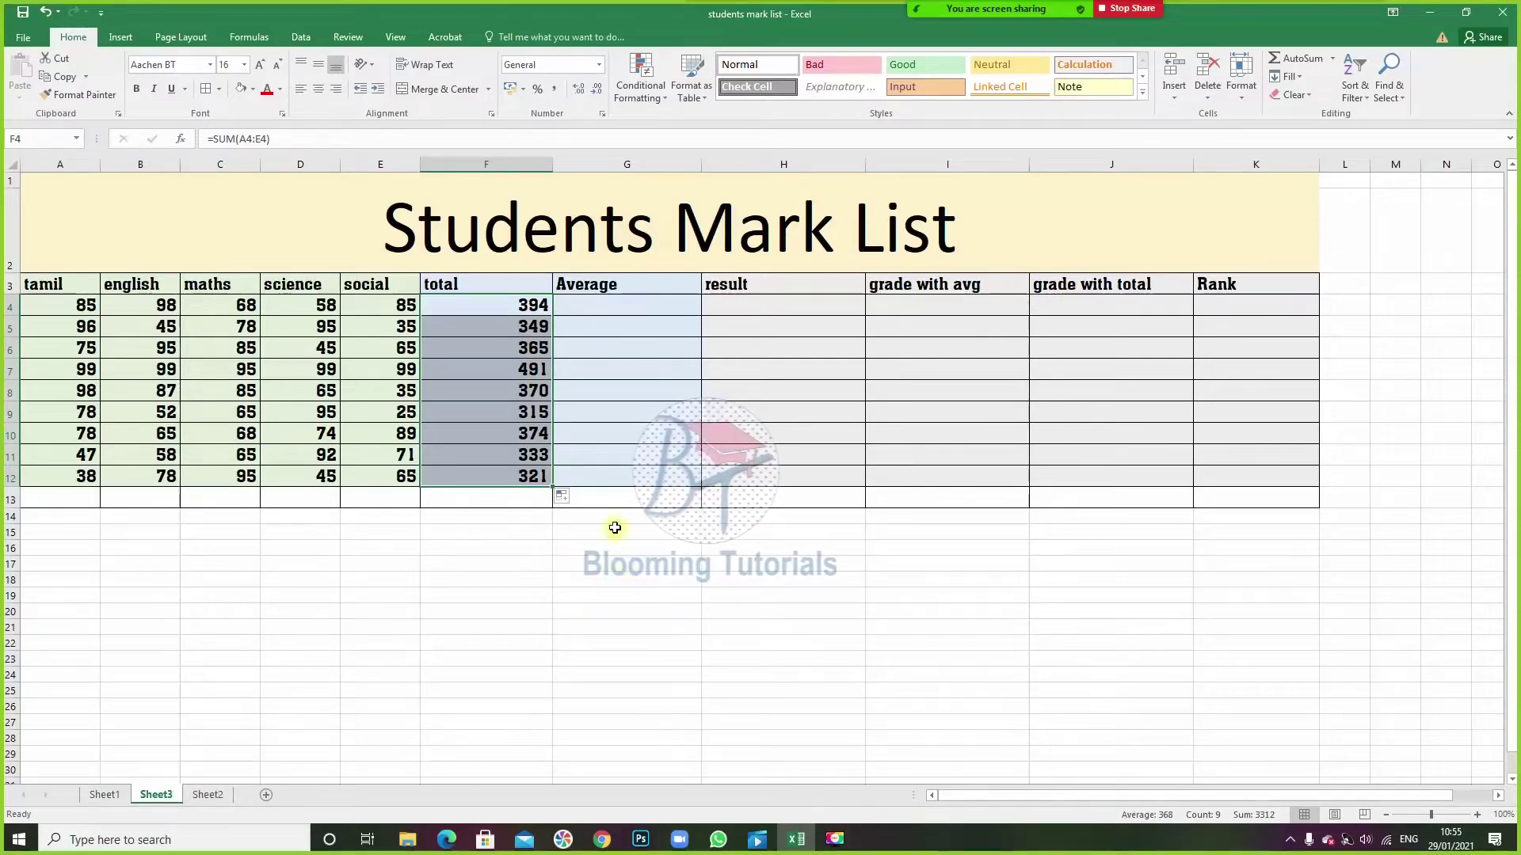
pyautogui.click(600, 307)
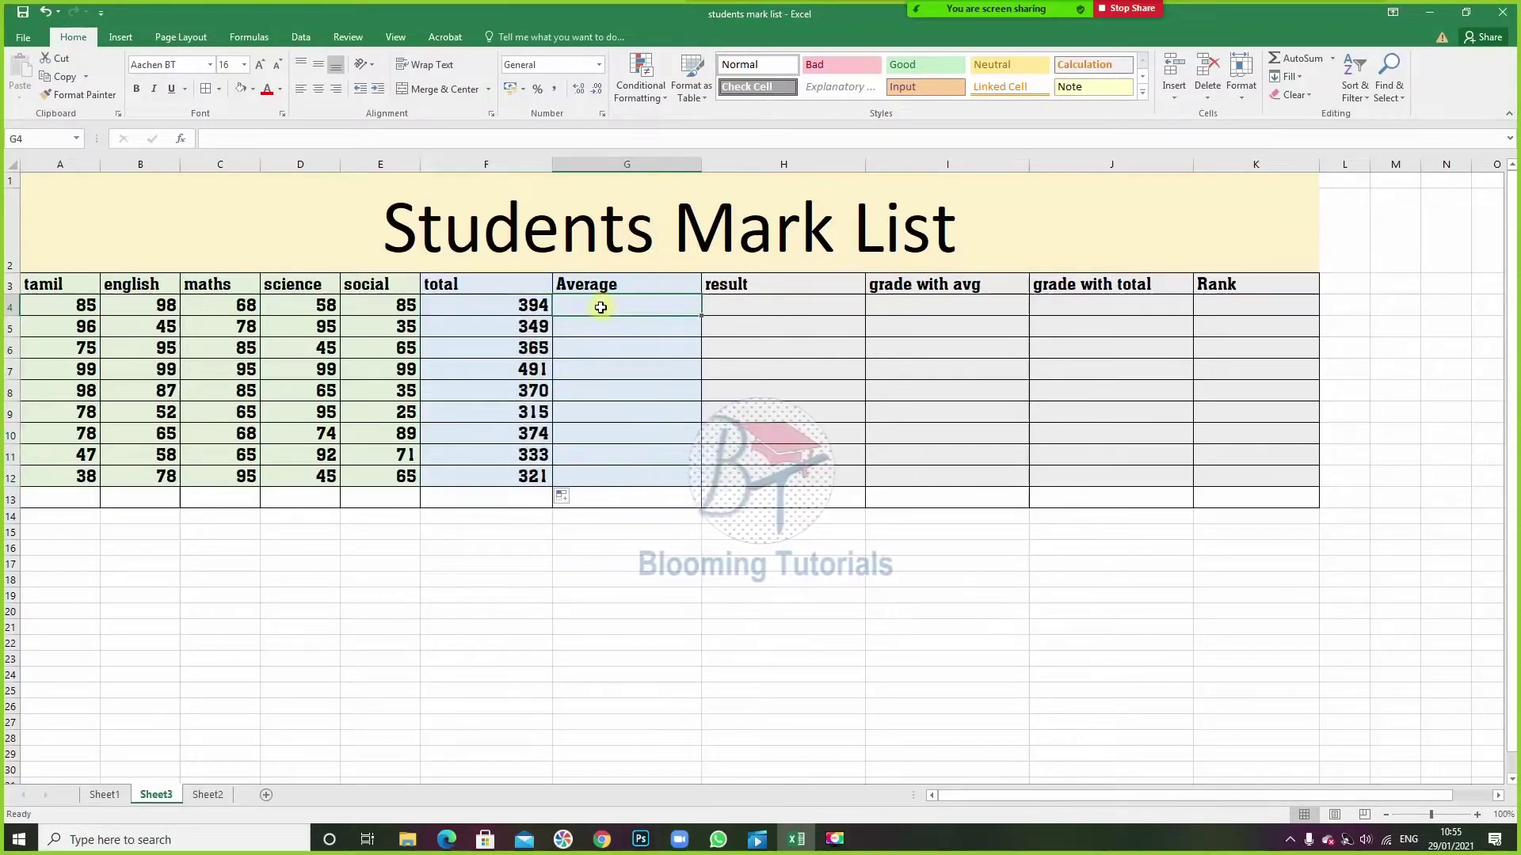
# - Put =AVERAGE(A4:E4) in G4 and fill it down to G12, giving averages 78.8 through 64.2
pyautogui.click(1333, 61)
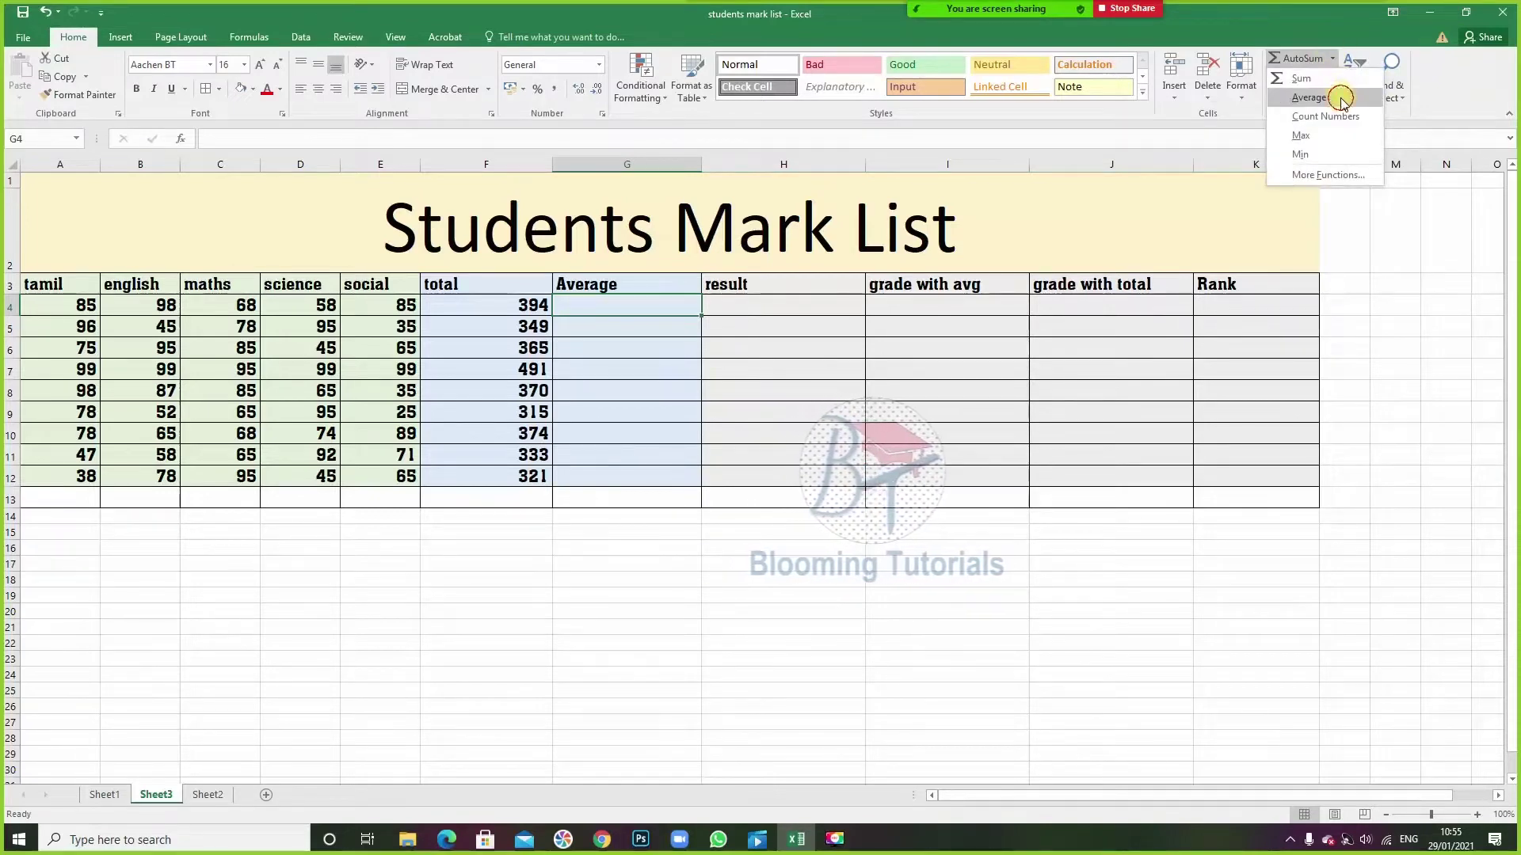
pyautogui.click(1308, 97)
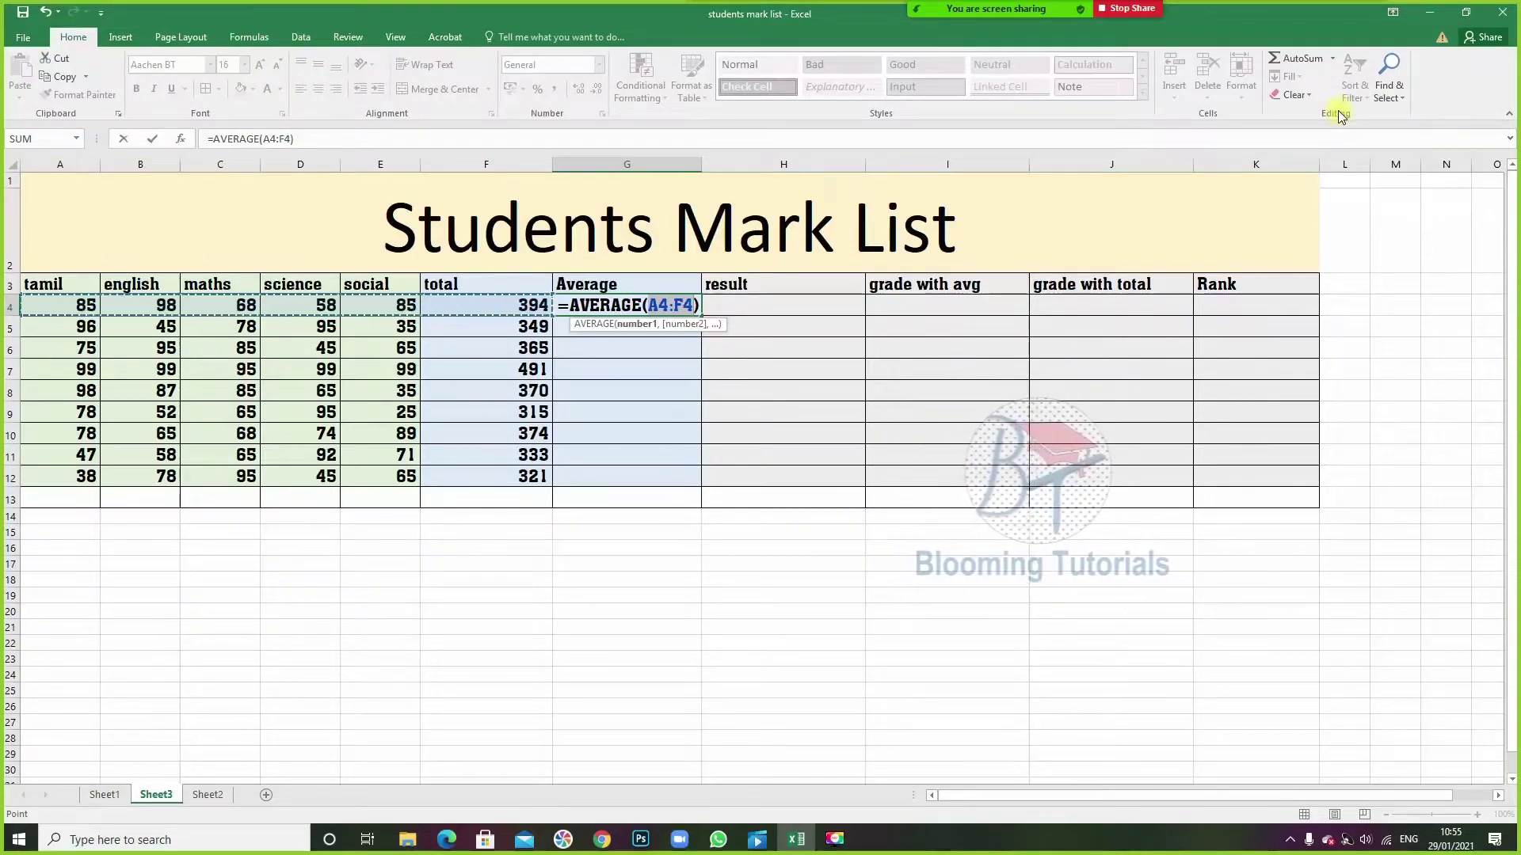
pyautogui.click(56, 308)
pyautogui.moveTo(56, 308); pyautogui.dragTo(389, 310)
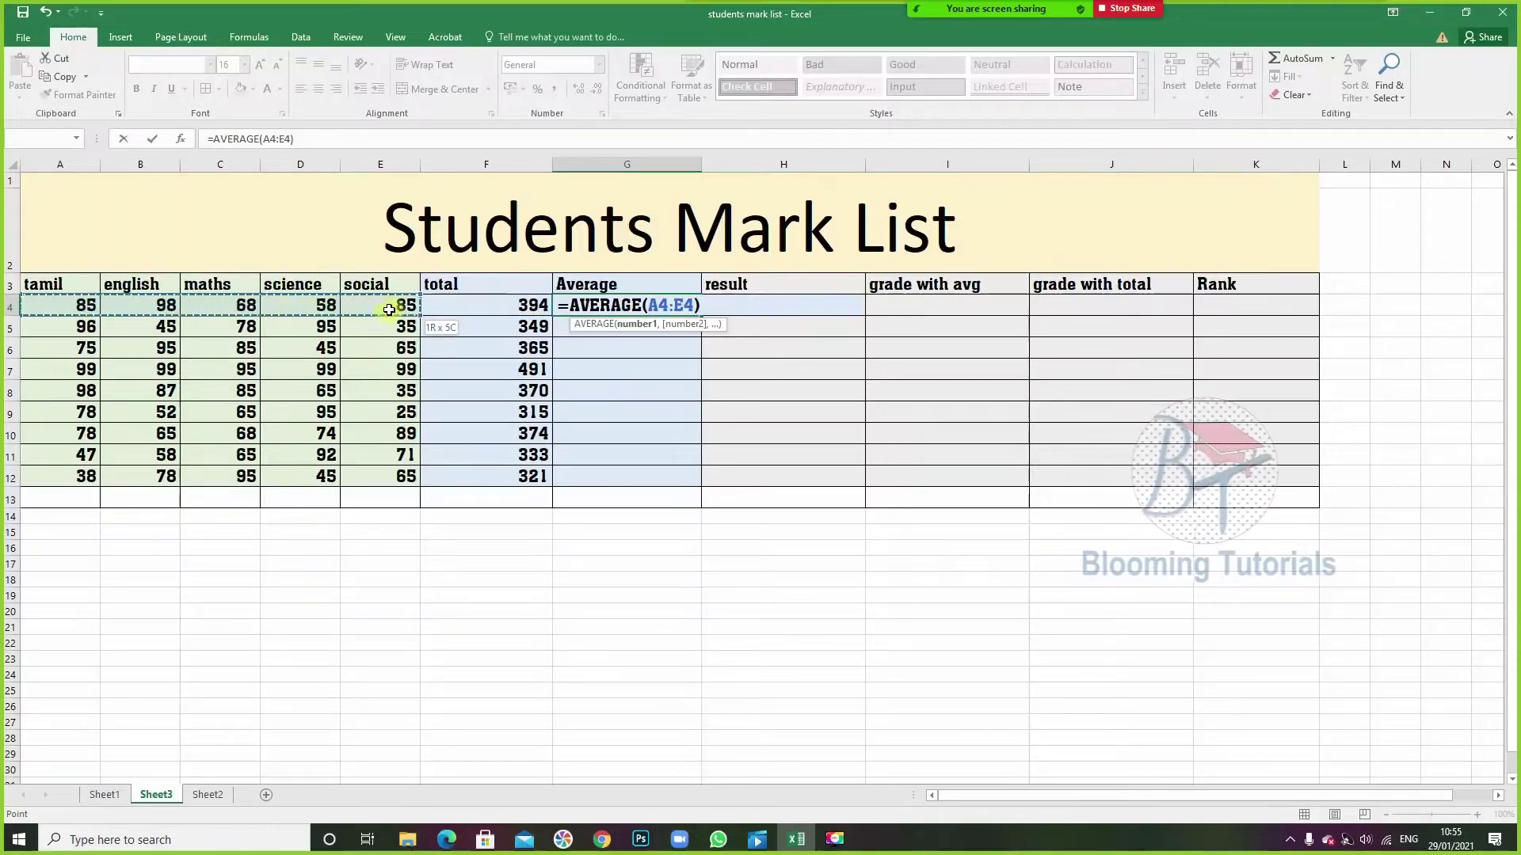
pyautogui.press('Return')
pyautogui.click(668, 306)
pyautogui.moveTo(701, 314); pyautogui.dragTo(696, 476)
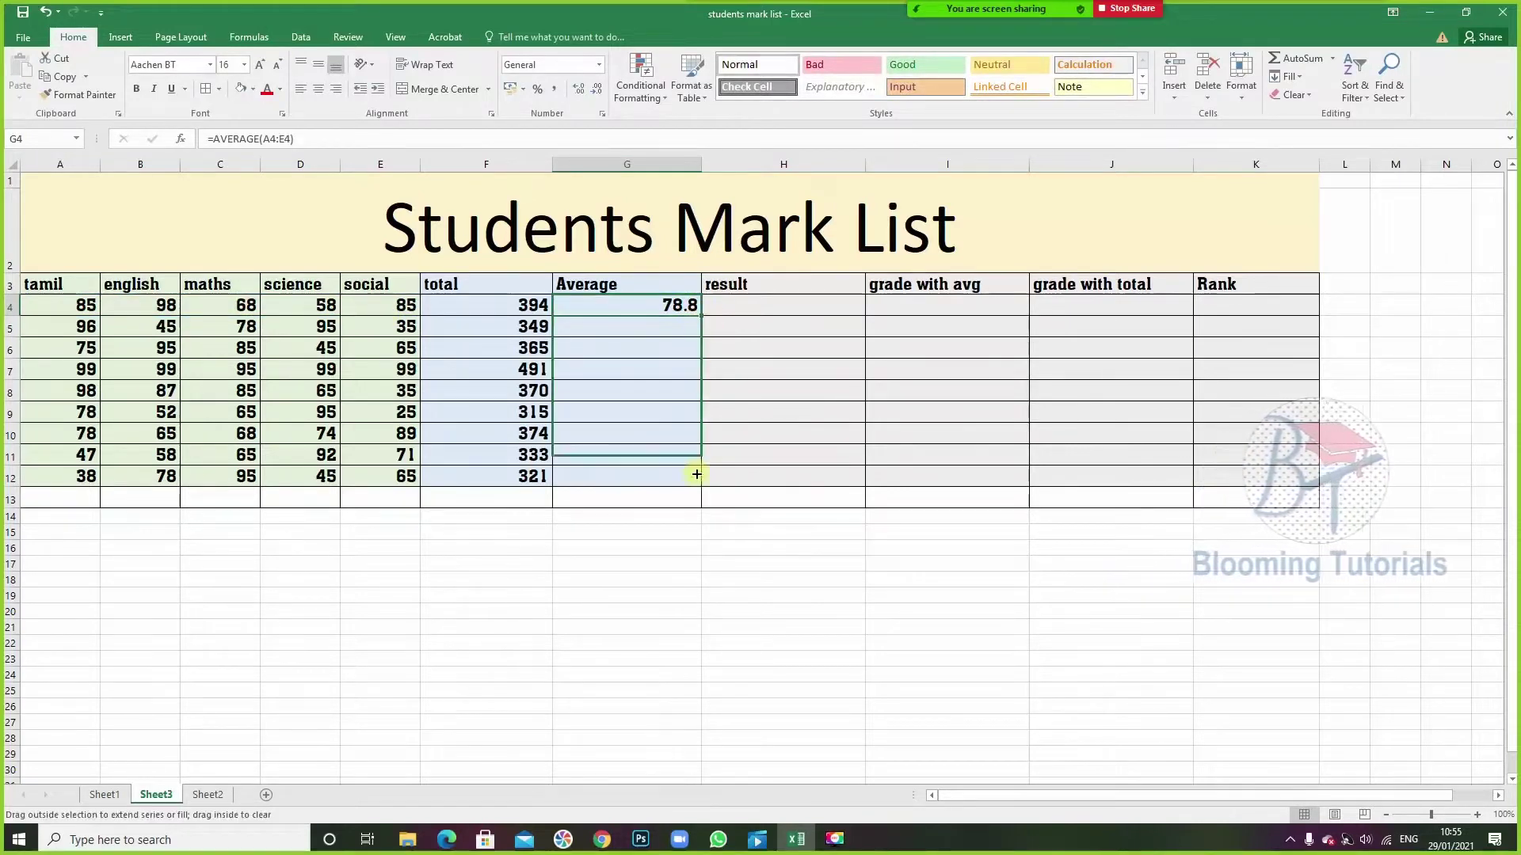
pyautogui.click(773, 315)
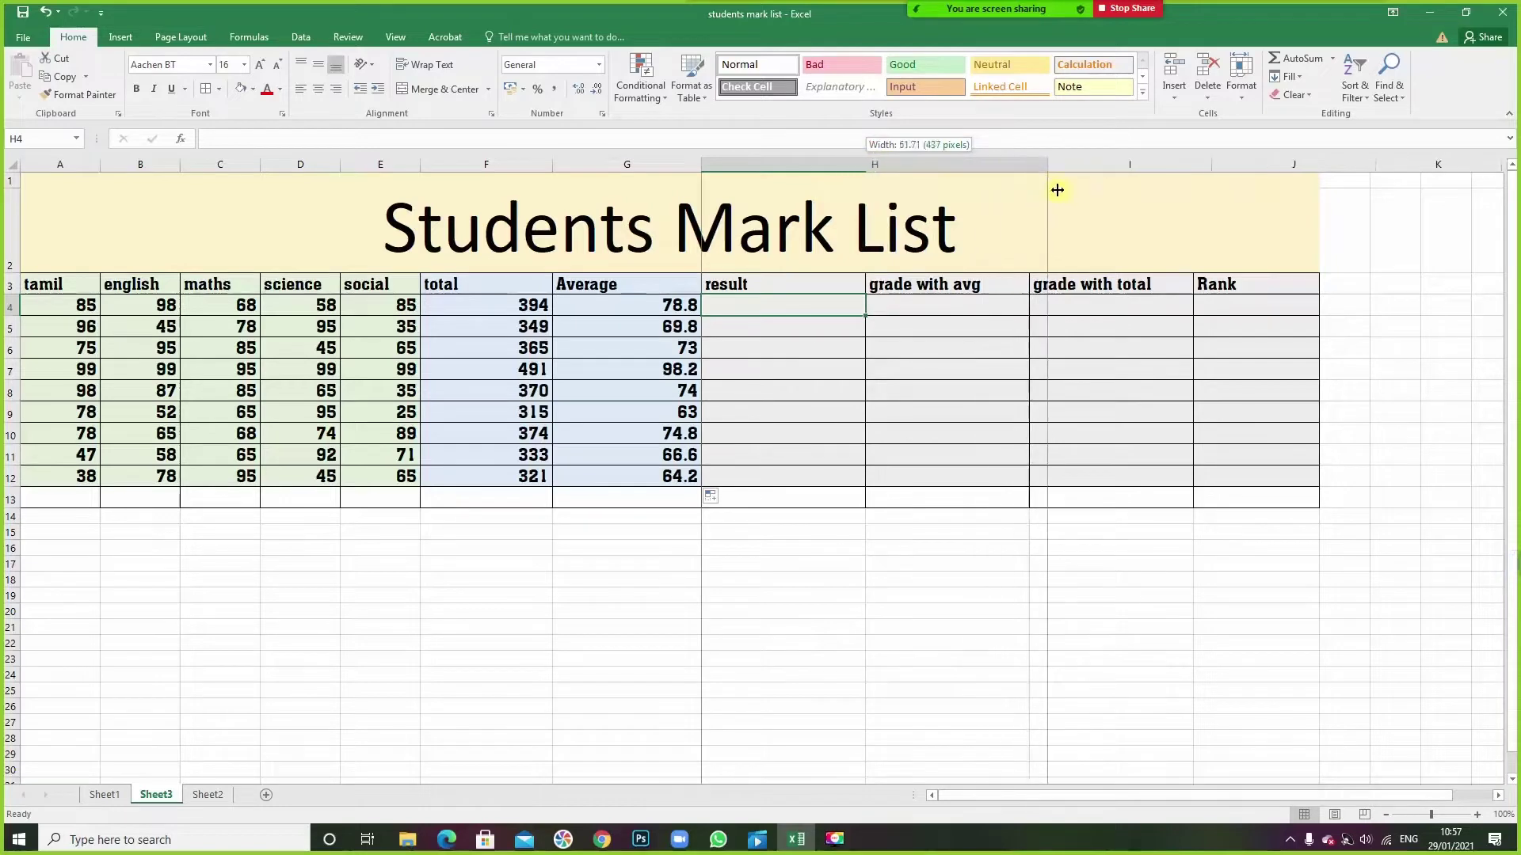
# - Widen the result column H, then inspect the empty result cell and F4's SUM formula
pyautogui.moveTo(1271, 209); pyautogui.dragTo(1297, 206)
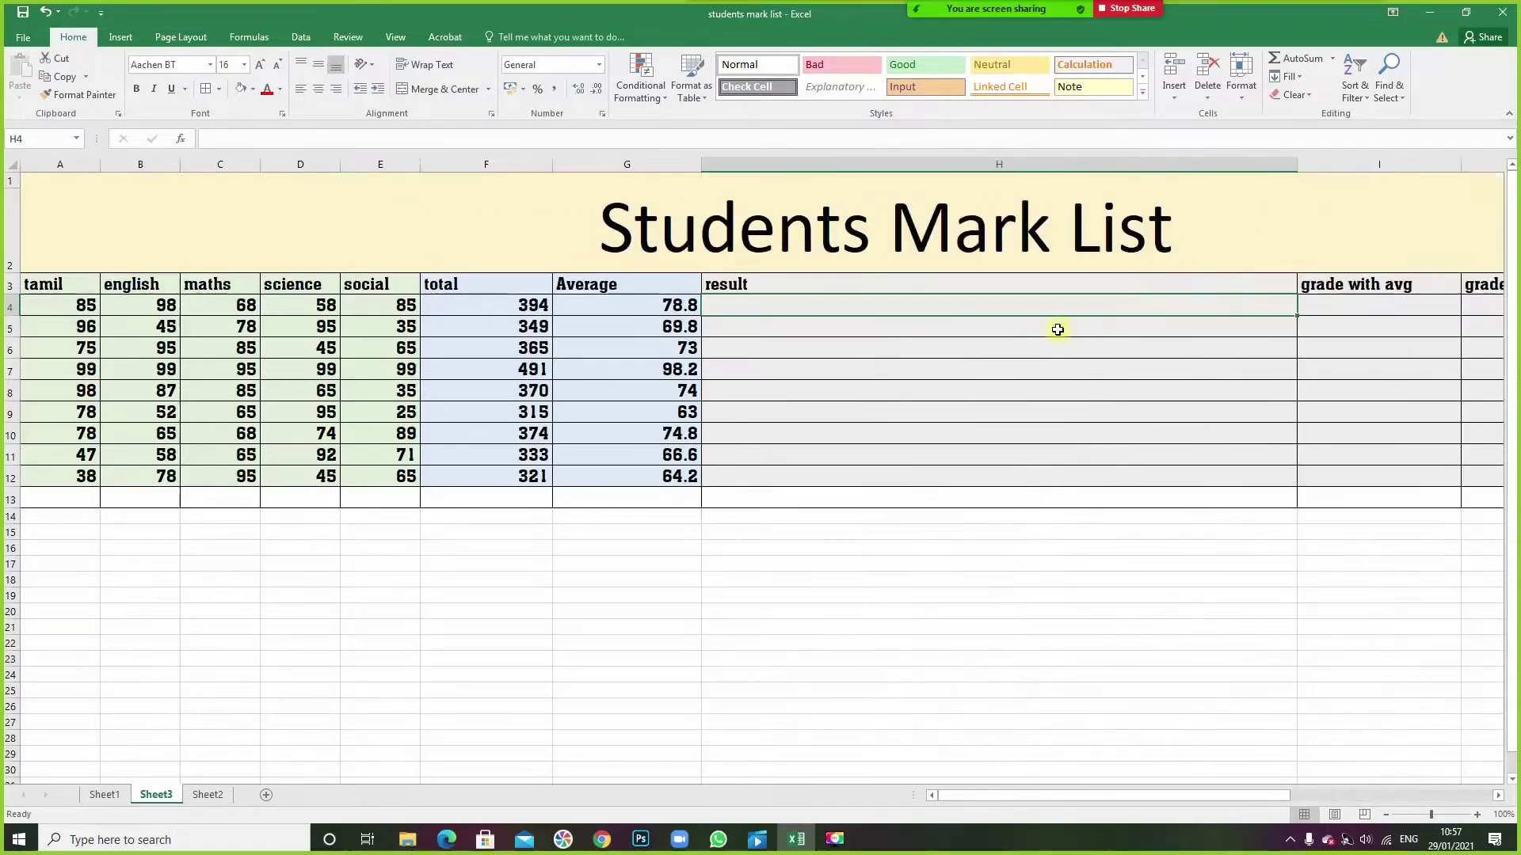
pyautogui.click(410, 140)
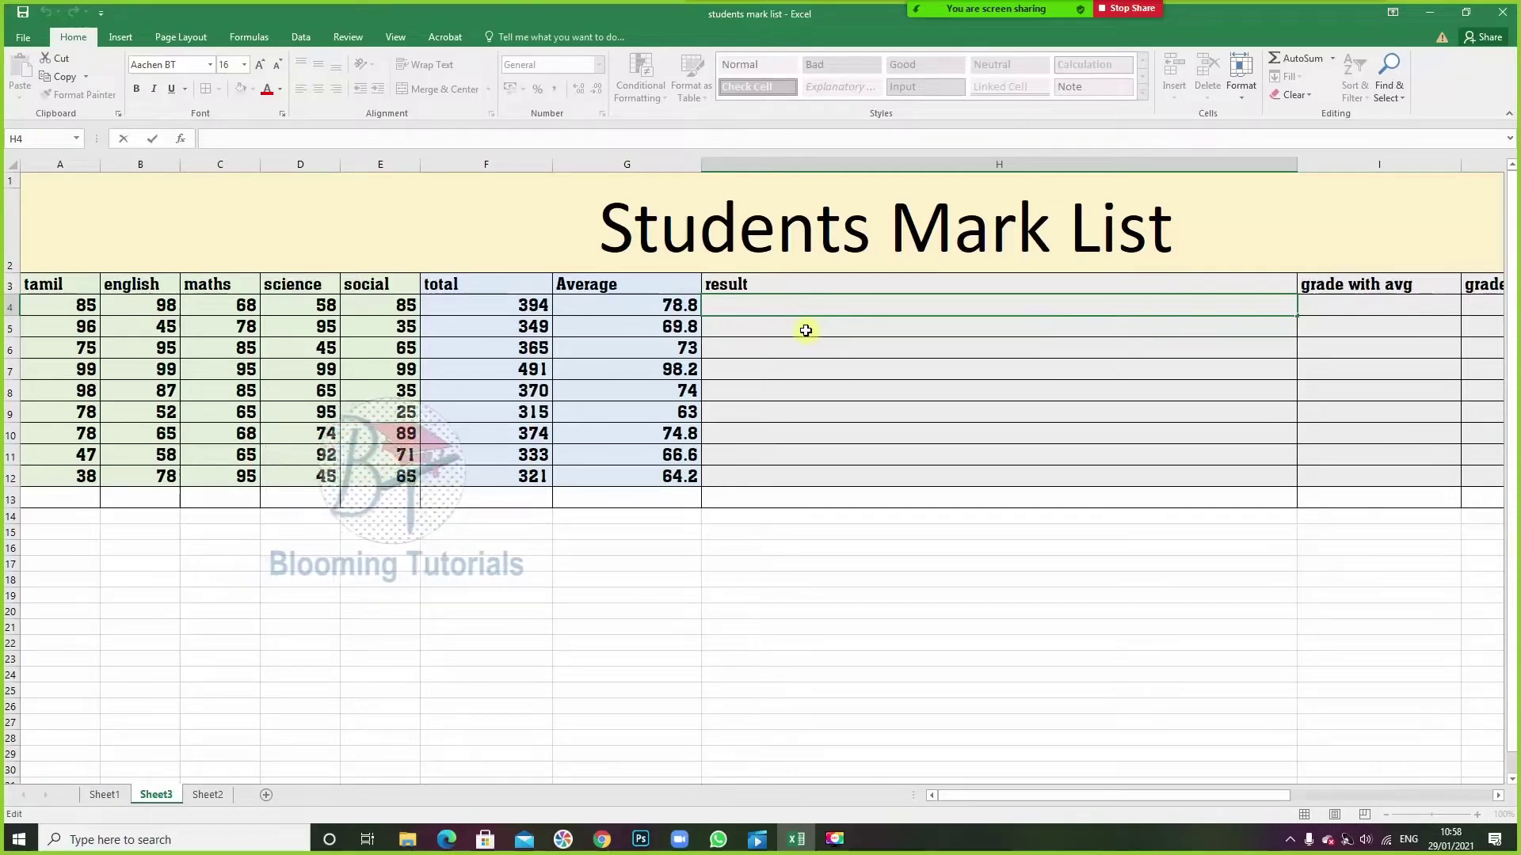
pyautogui.click(486, 308)
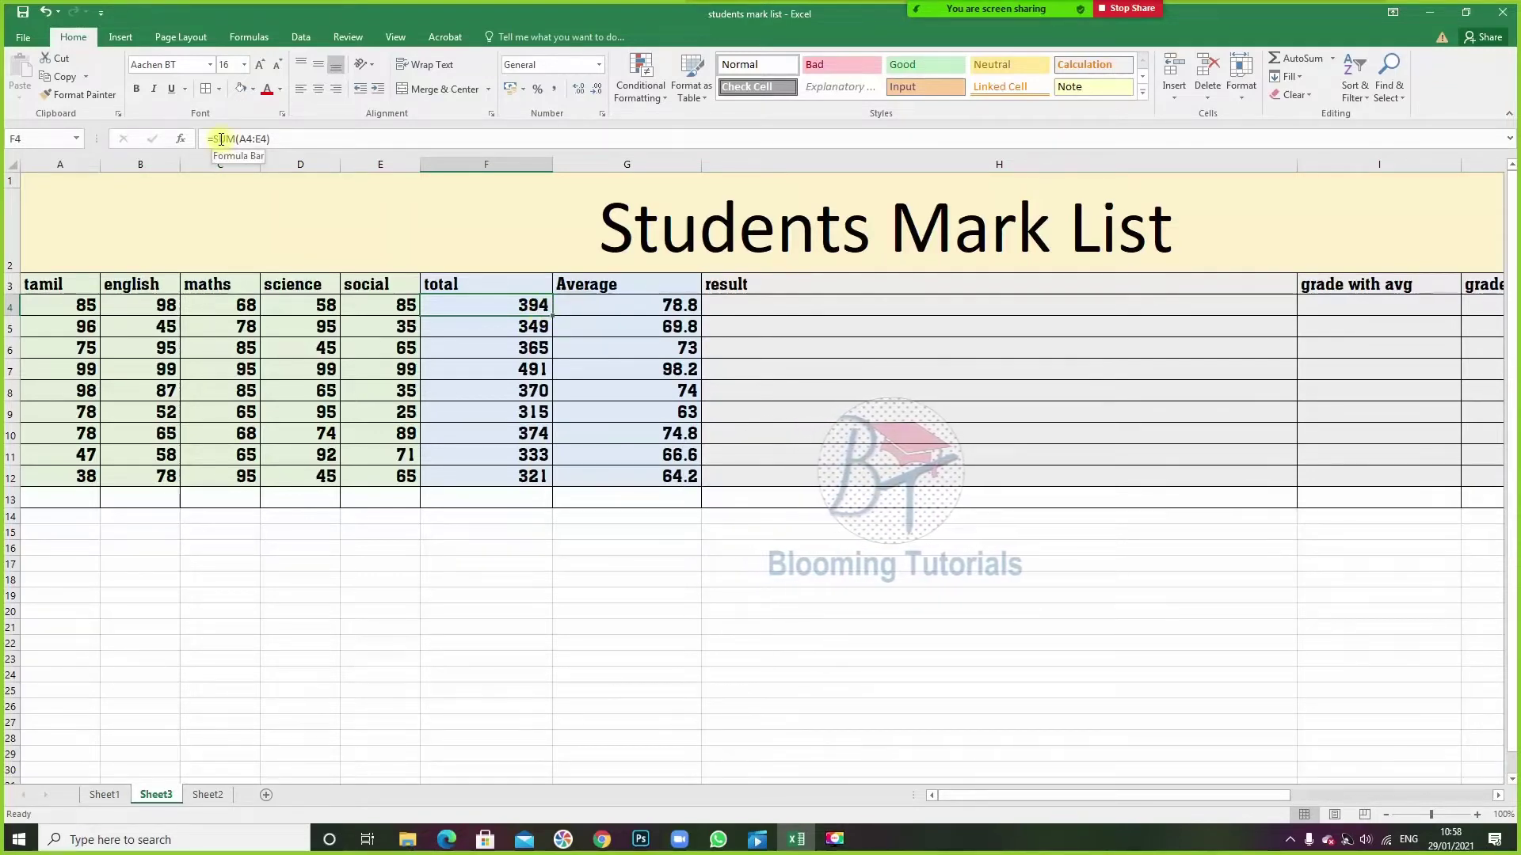
# - Restore the leading equals sign so G4's AVERAGE(A4:E4) formula calculates 78.8
pyautogui.click(672, 304)
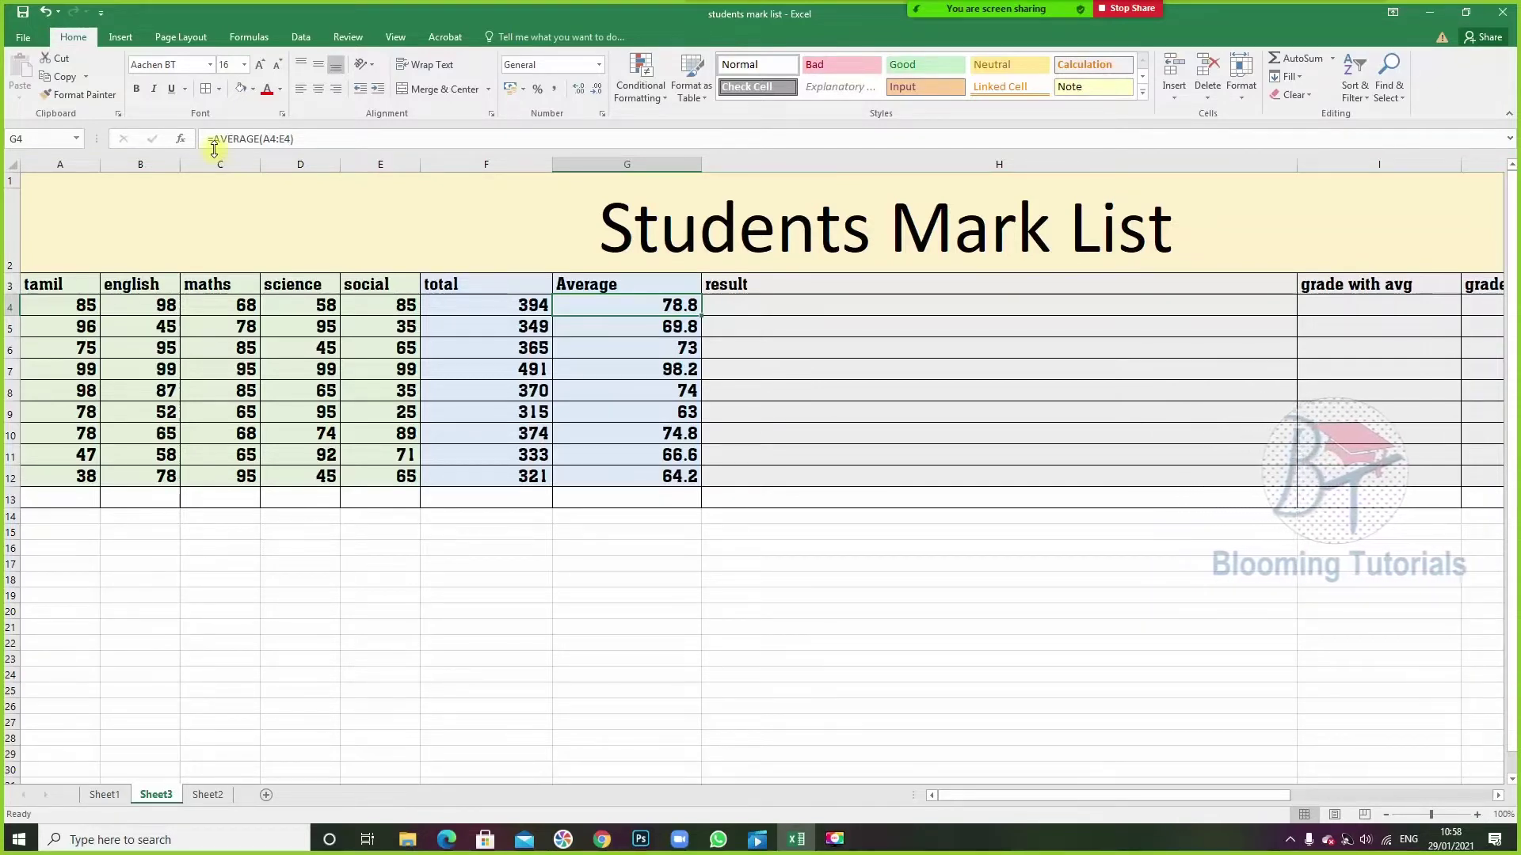
pyautogui.click(216, 143)
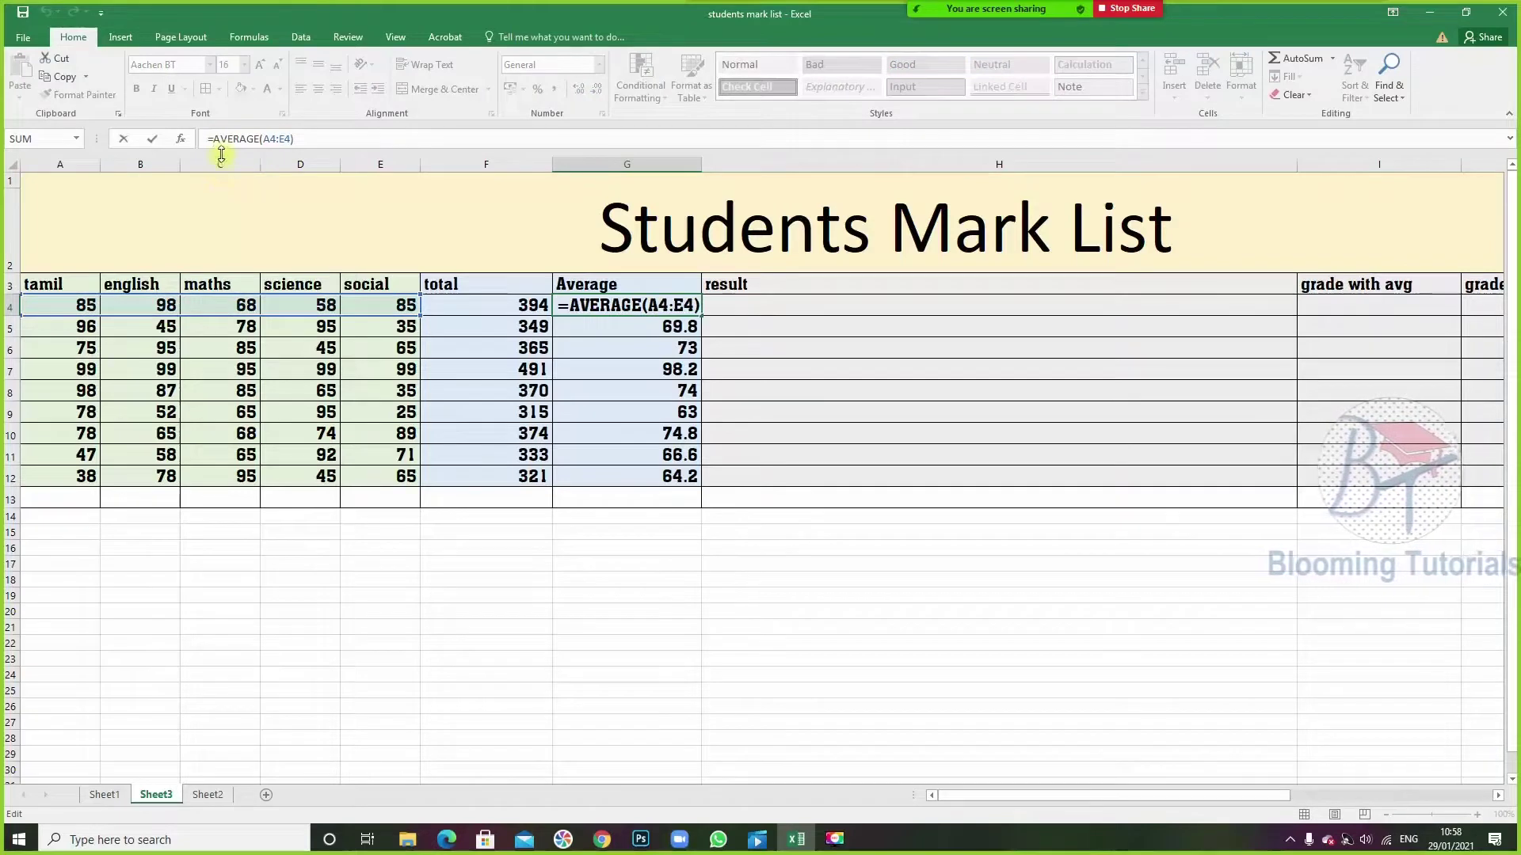
pyautogui.press('BackSpace')
pyautogui.click(487, 515)
pyautogui.click(634, 305)
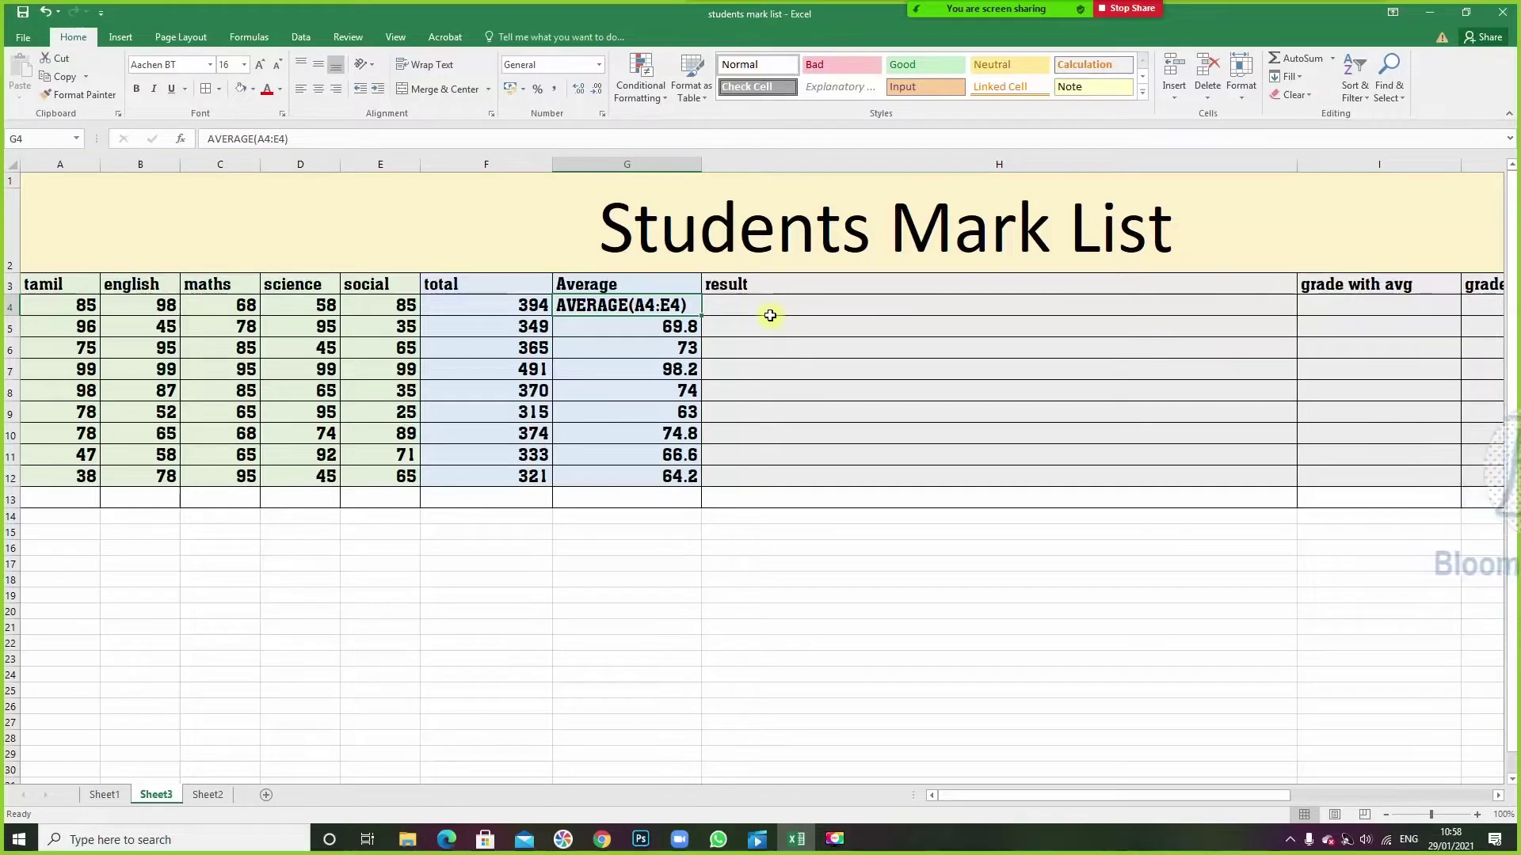
pyautogui.click(209, 139)
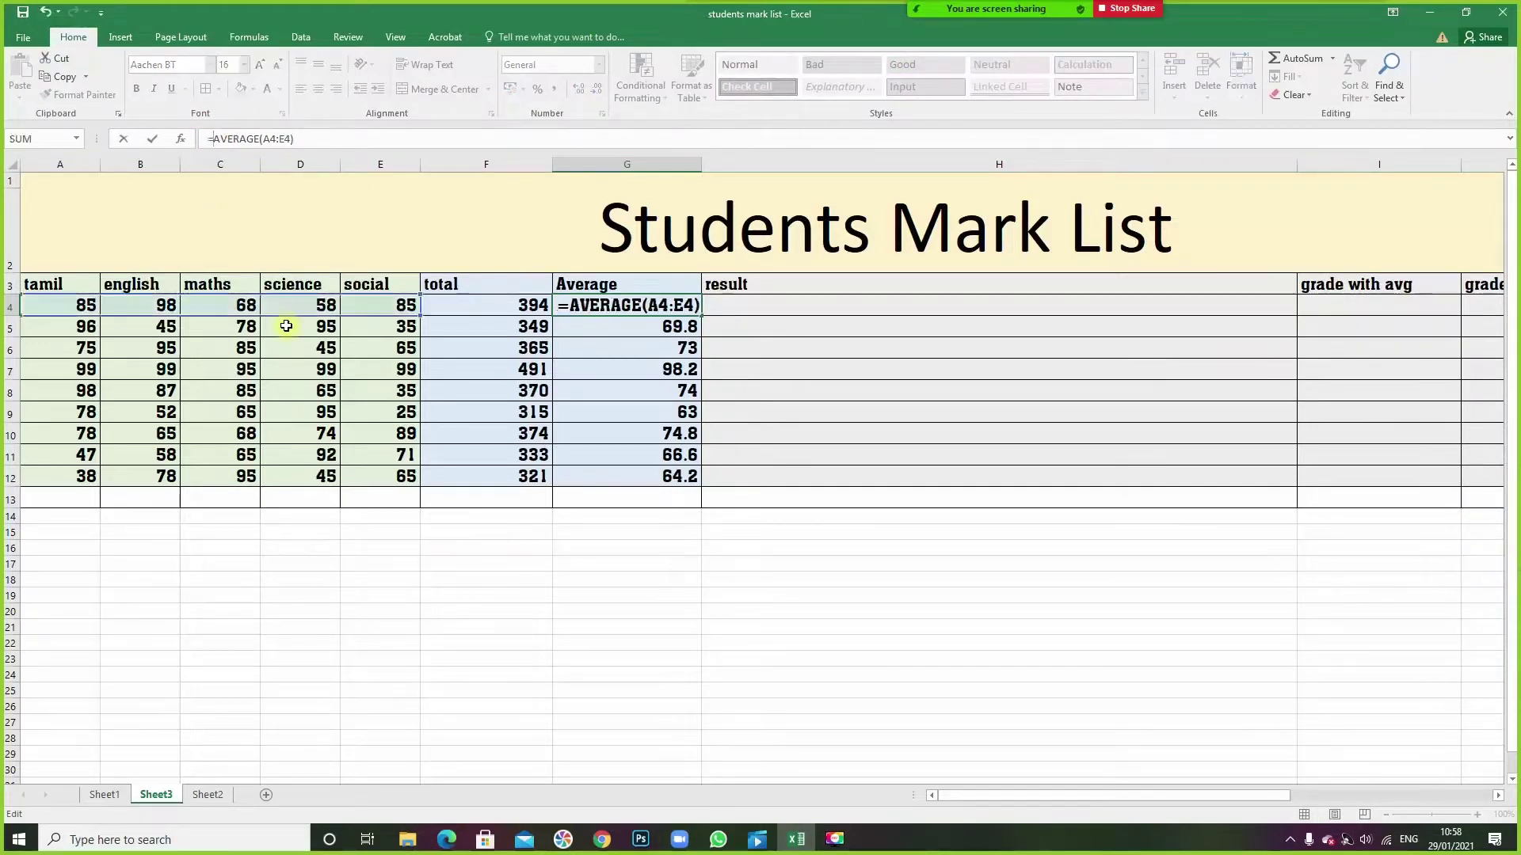
pyautogui.press('Return')
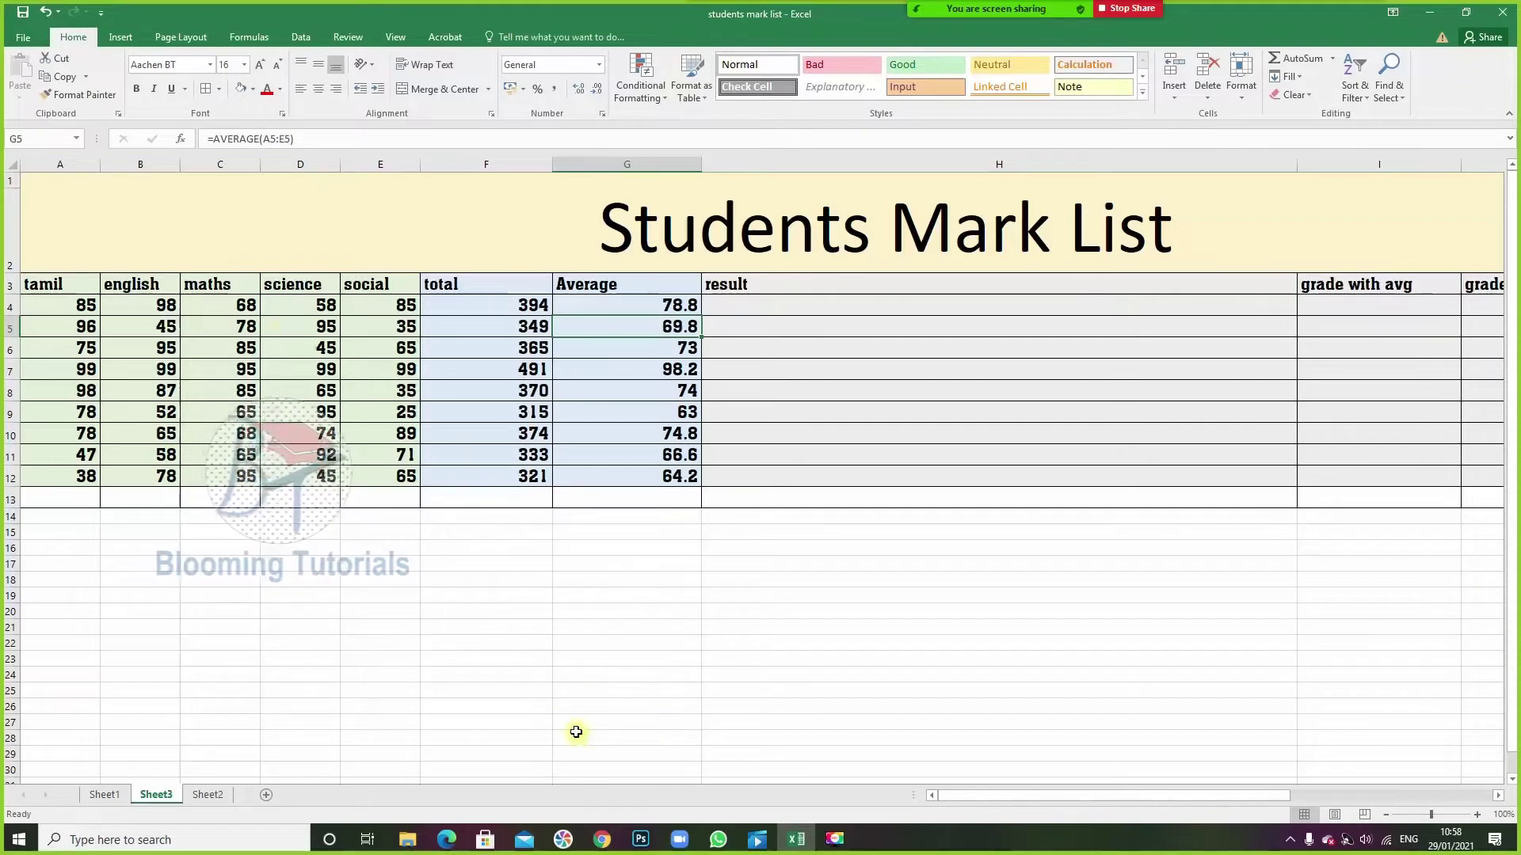
# - Check the F4 total formula and pick the empty cell F17 below the totals
pyautogui.click(463, 306)
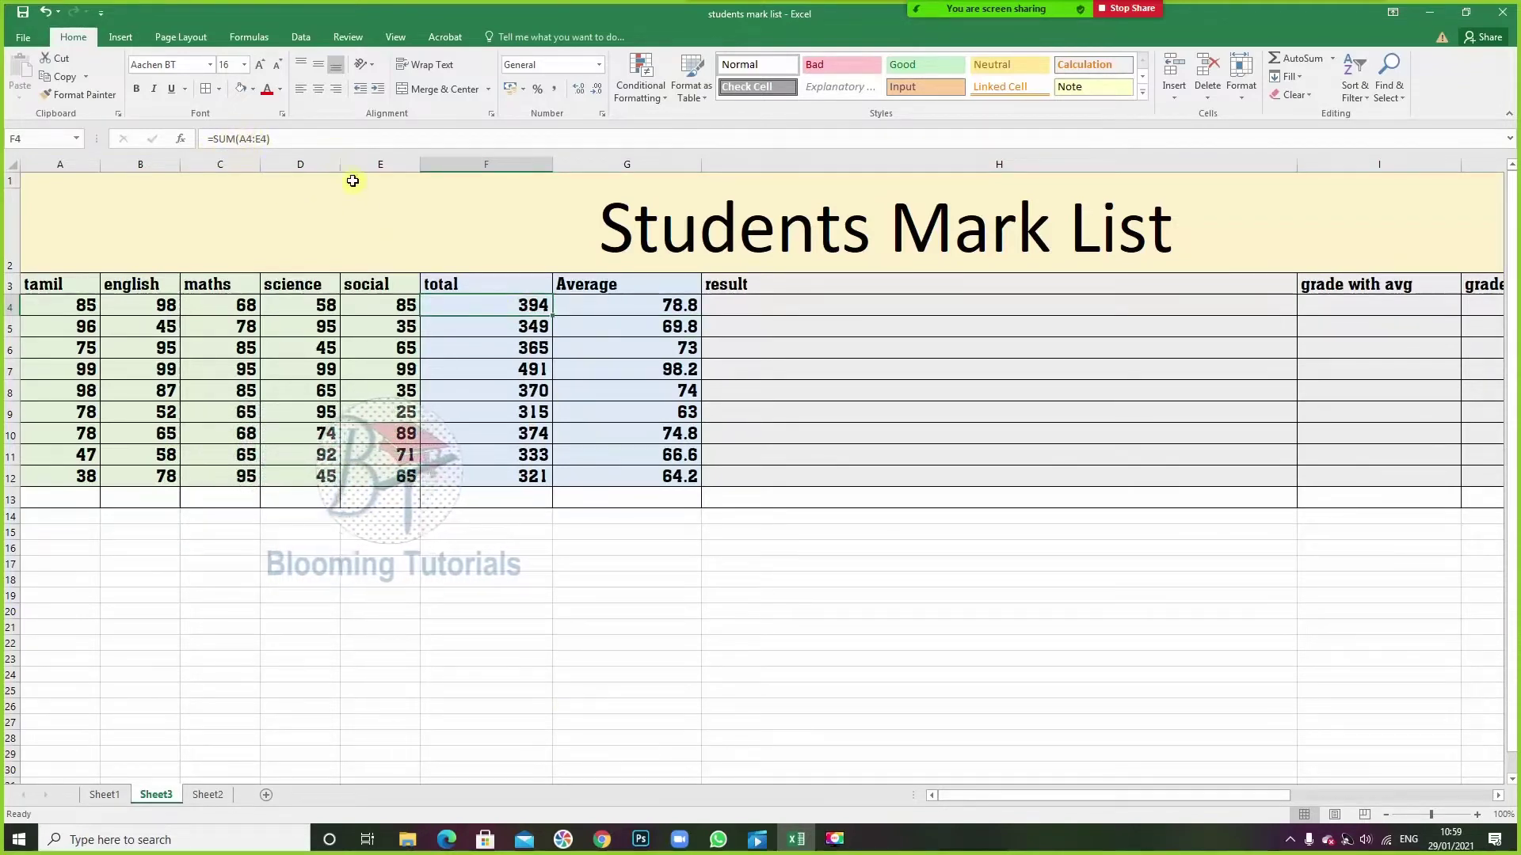
pyautogui.click(517, 563)
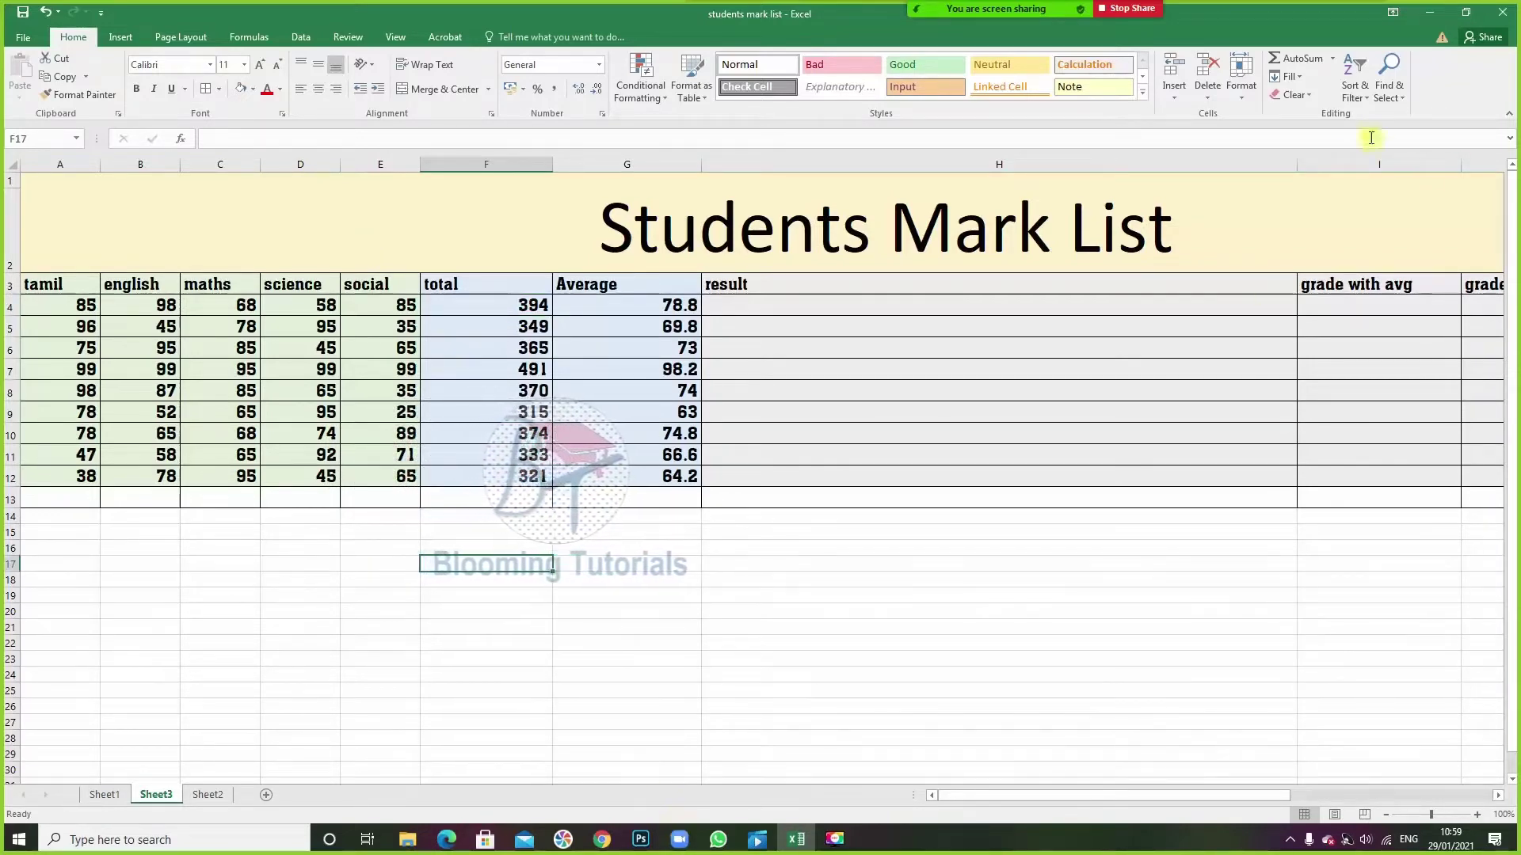
pyautogui.click(1331, 60)
pyautogui.click(1315, 80)
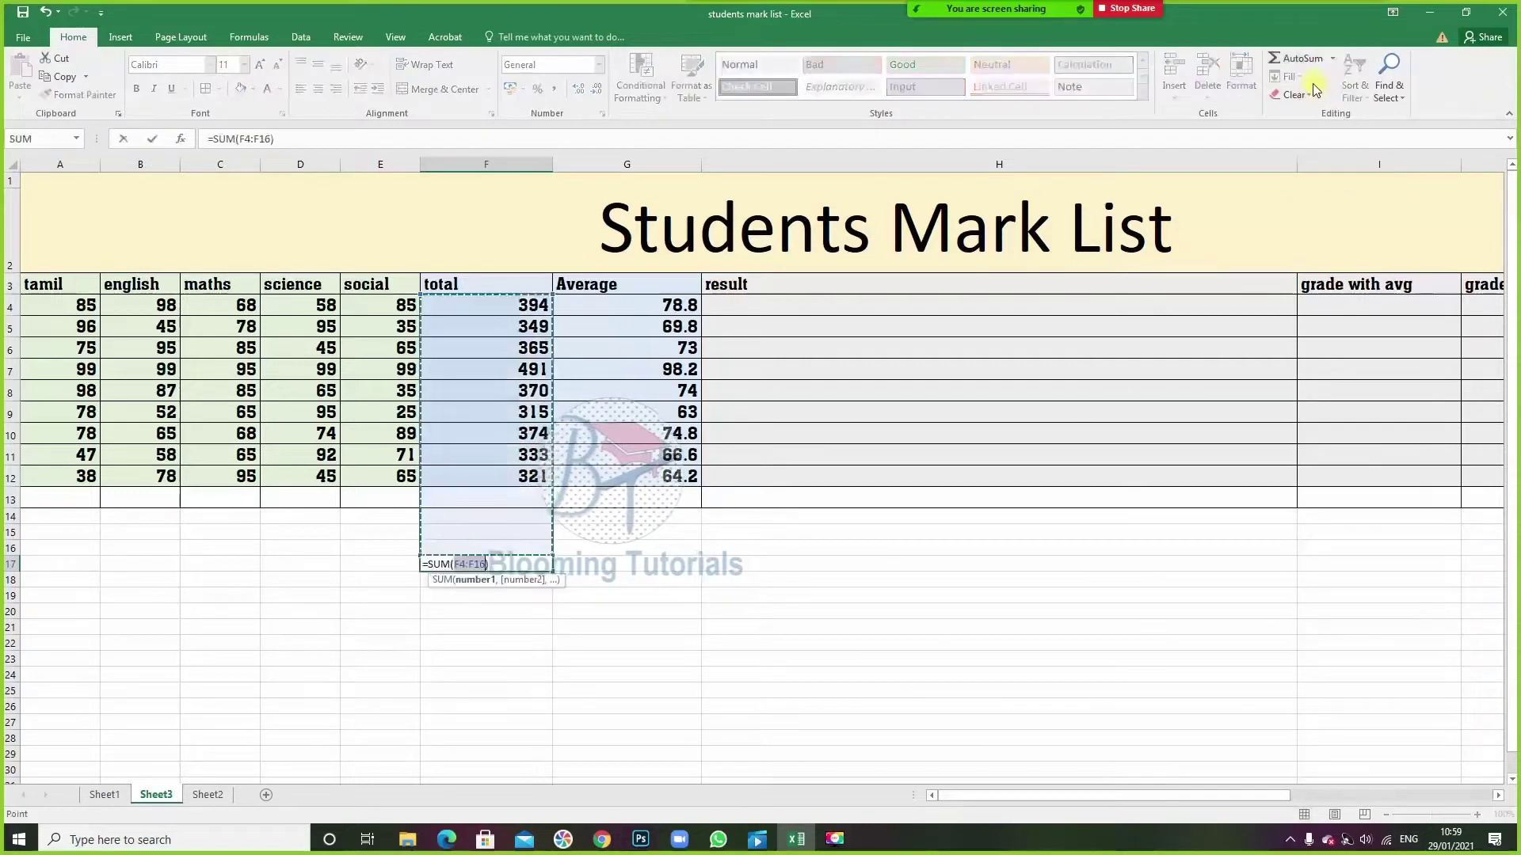
pyautogui.press('Escape')
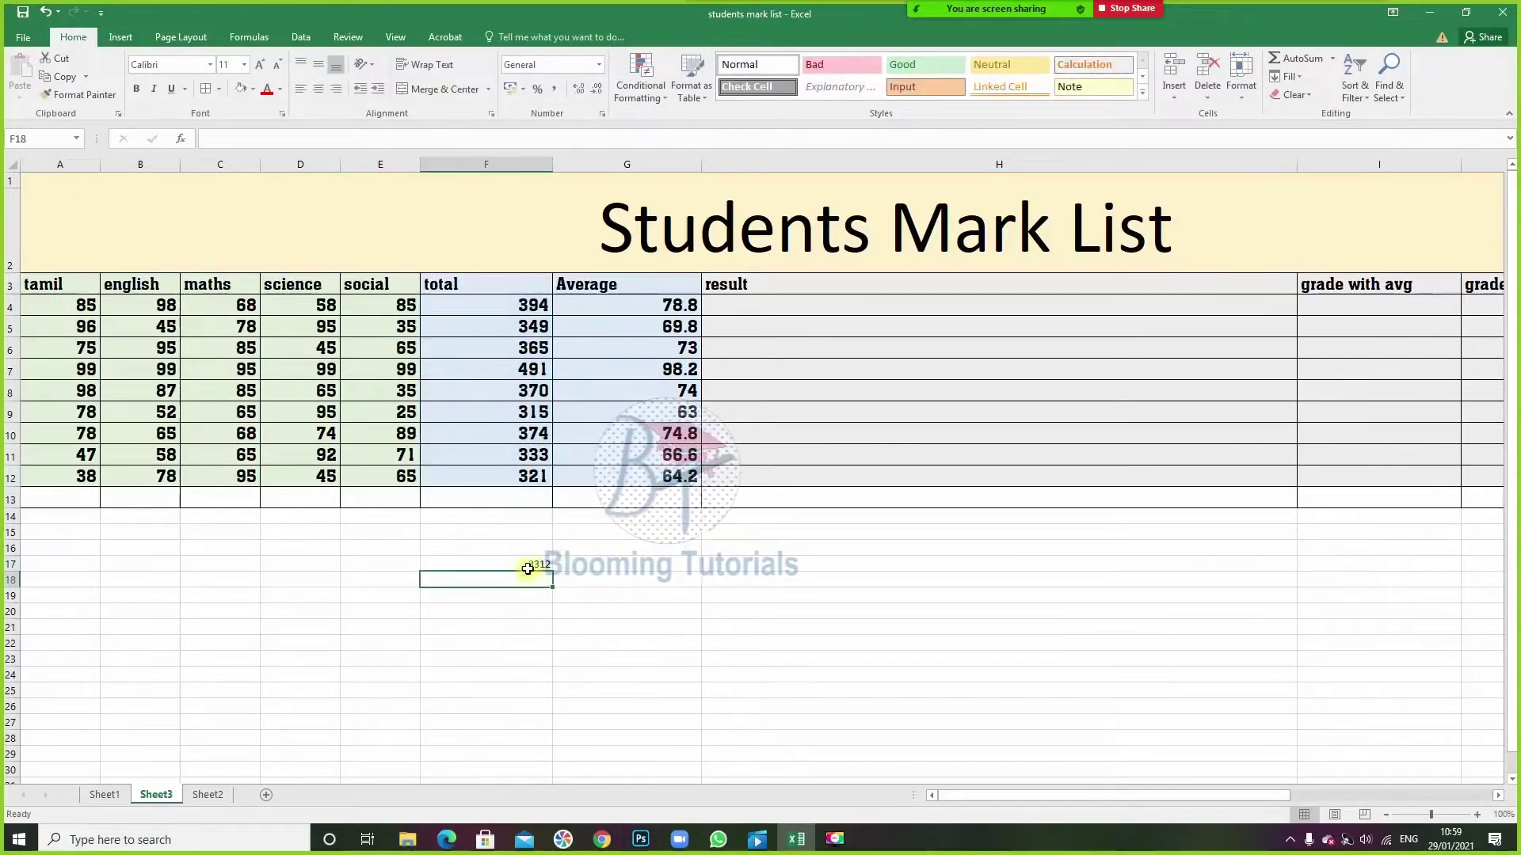
pyautogui.press('Delete')
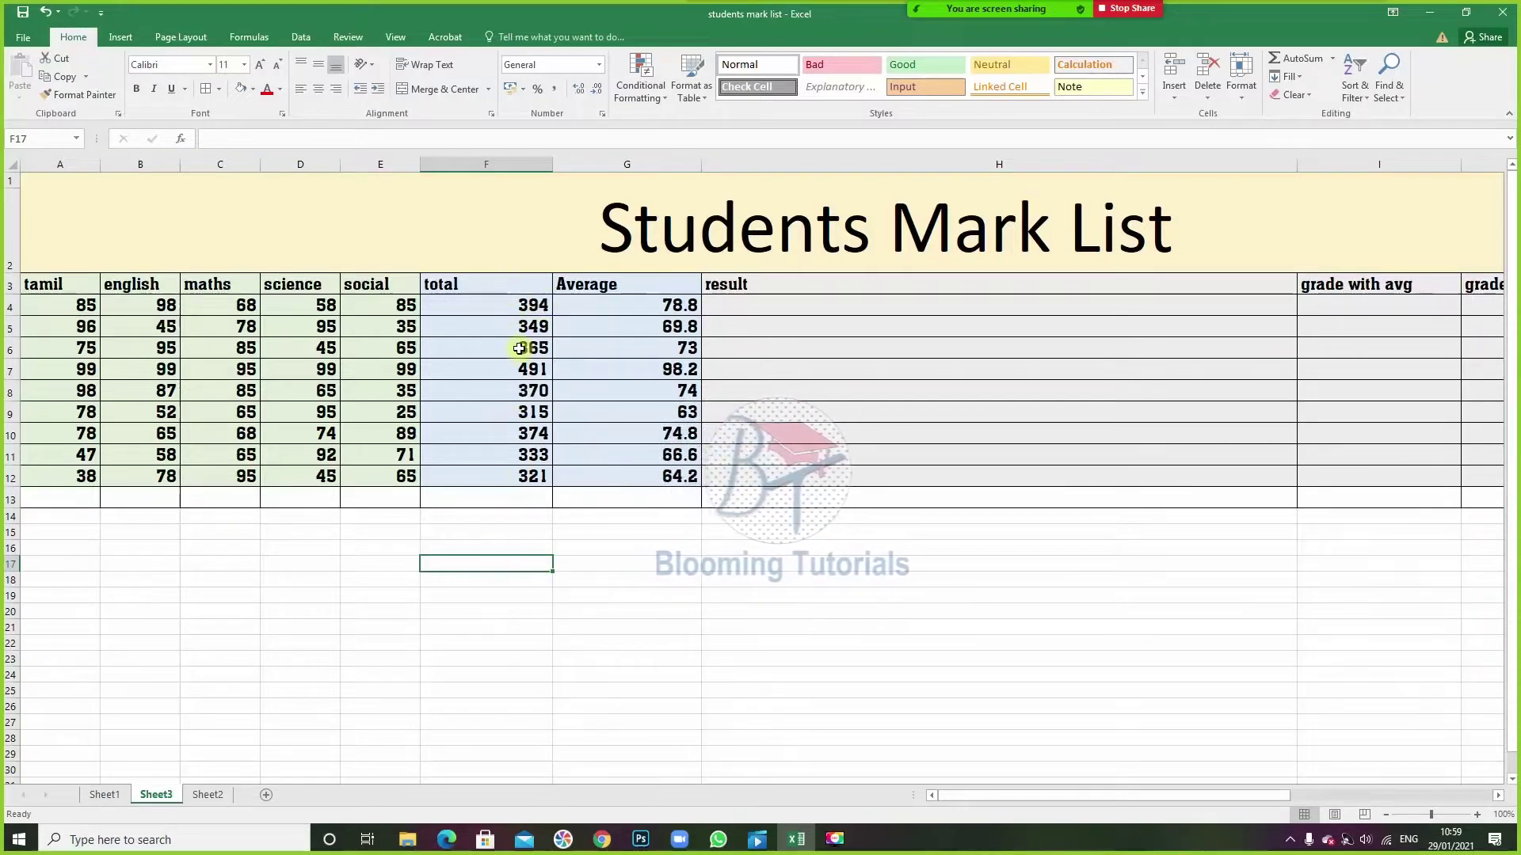
pyautogui.click(495, 306)
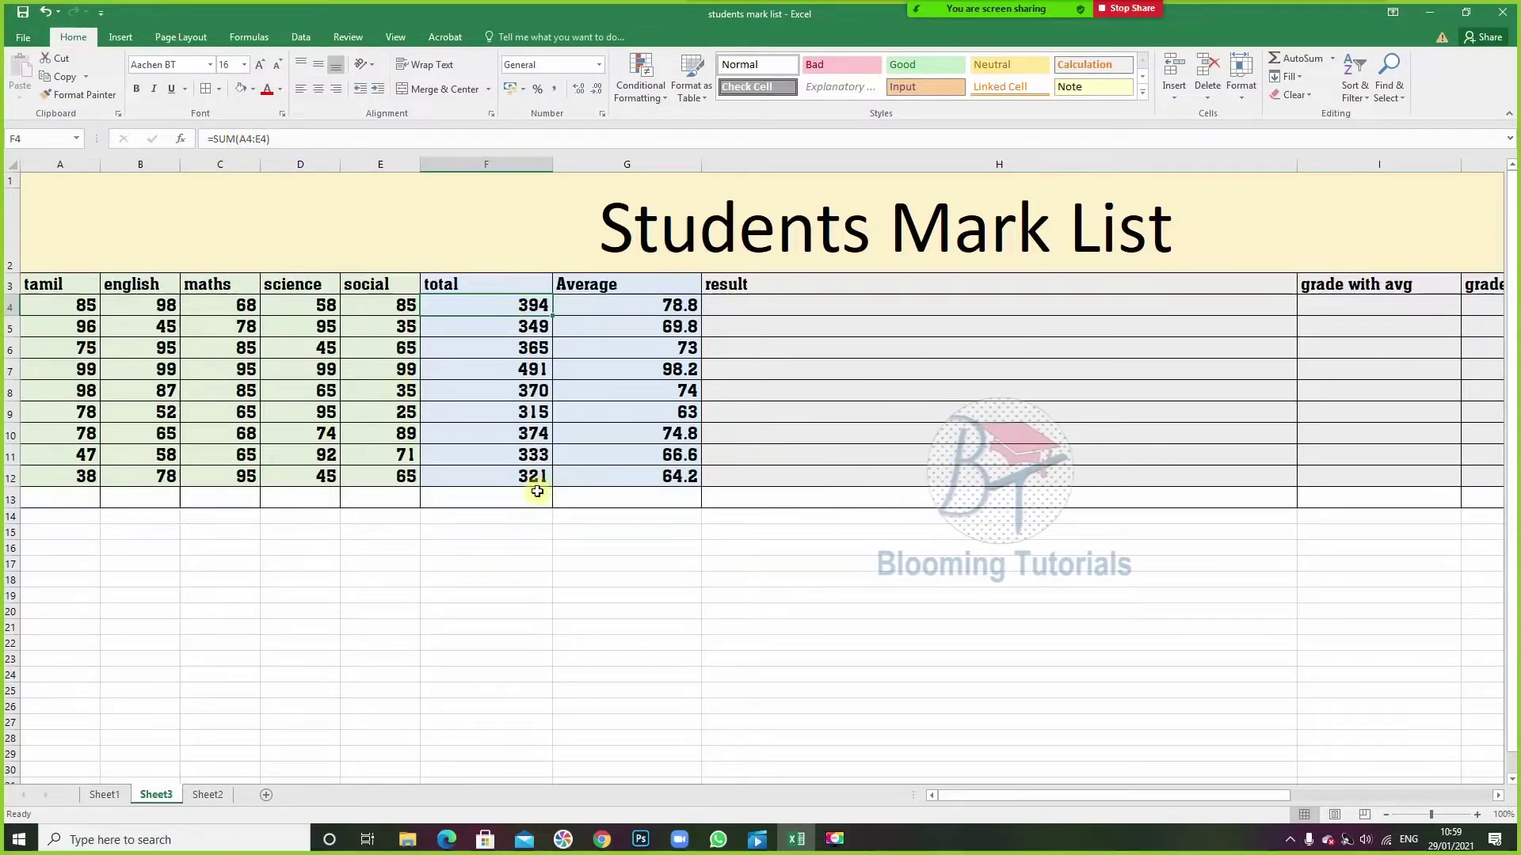
# - Replace an initial =sum entry in F16 with sum typed without the equals sign
pyautogui.click(500, 548)
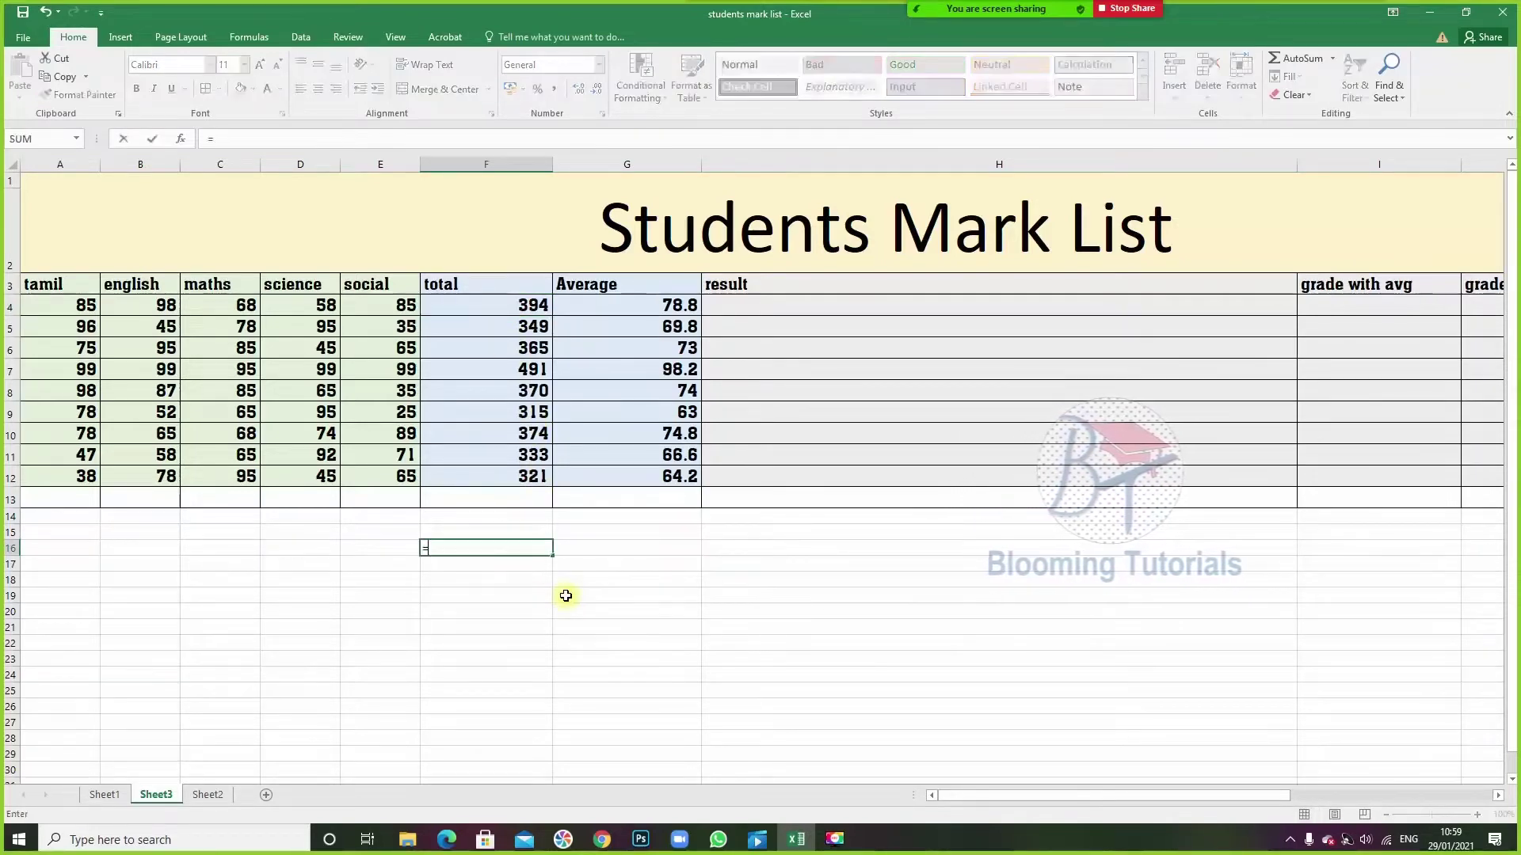
pyautogui.write('=sum')
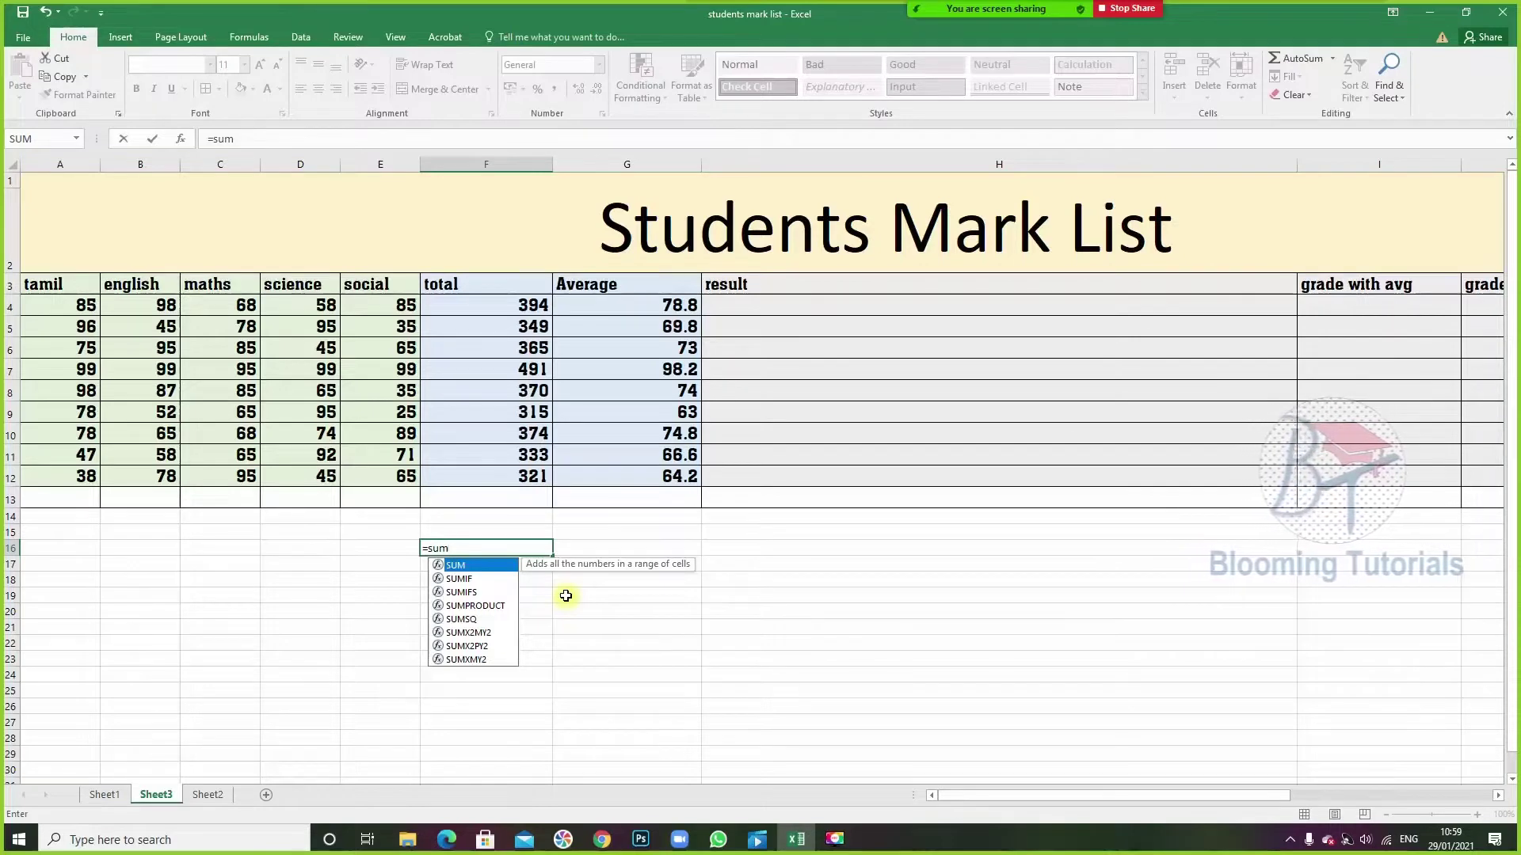
pyautogui.press('BackSpace')
pyautogui.press('BackSpace')
pyautogui.press('BackSpace')
pyautogui.press('BackSpace')
pyautogui.write('sum')
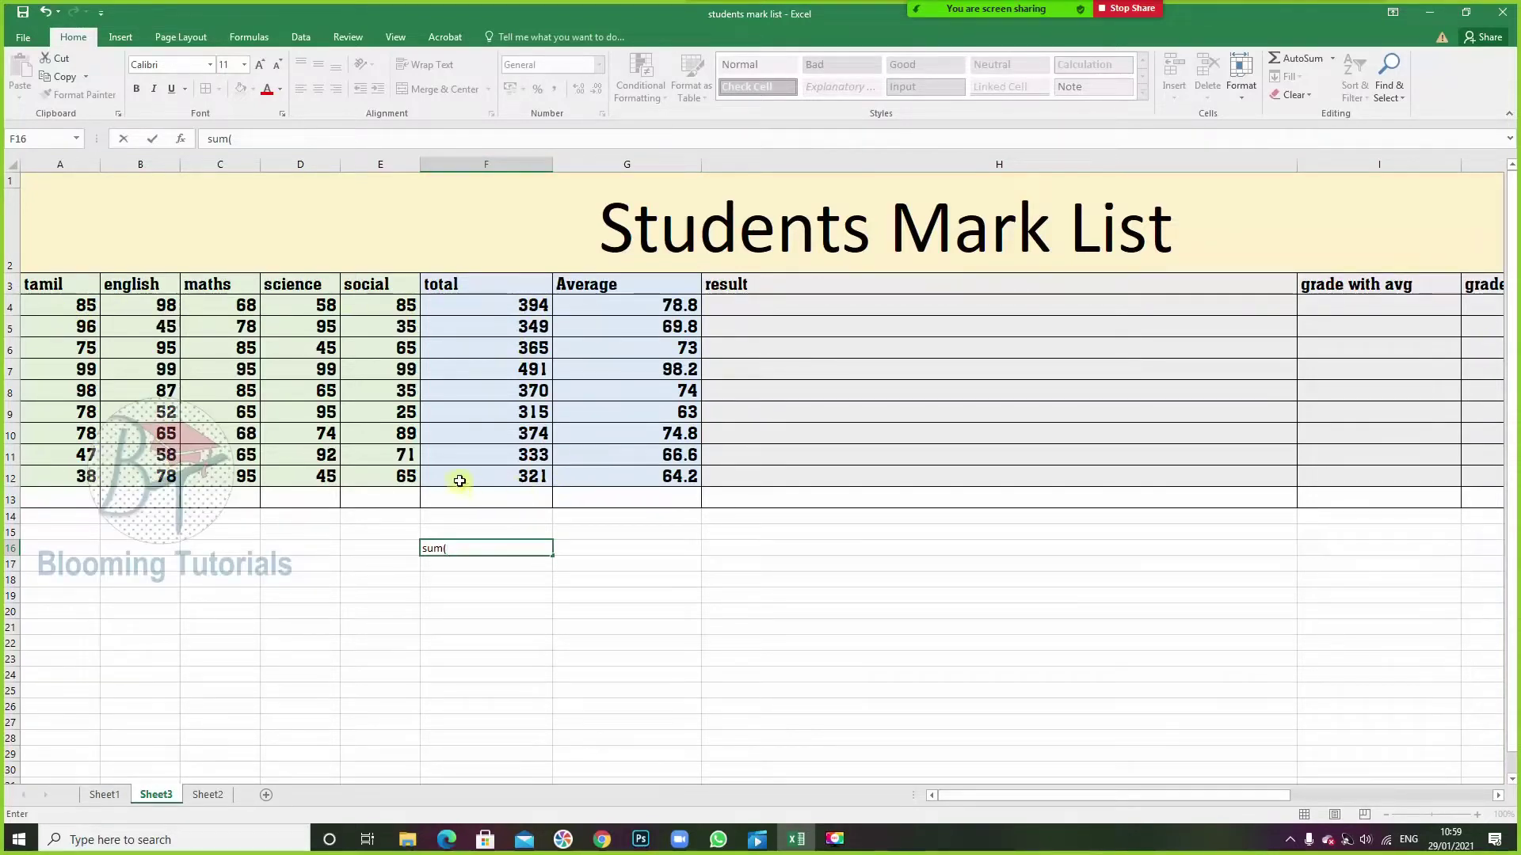
# - Complete F16 as sum(f4:f12), which stays plain text instead of calculating
pyautogui.moveTo(11, 413); pyautogui.dragTo(10, 392)
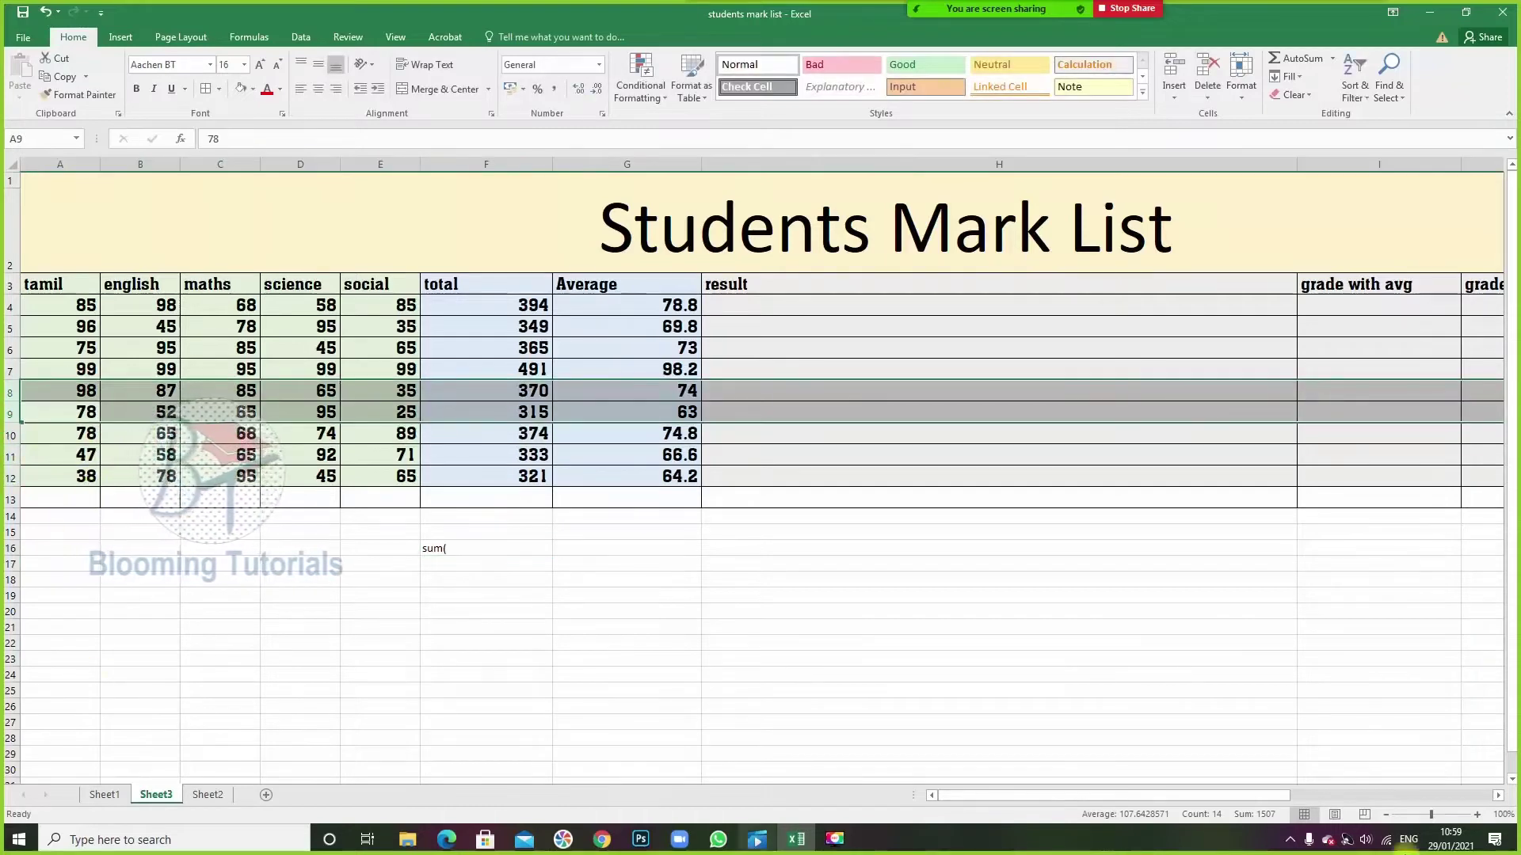
pyautogui.click(138, 657)
pyautogui.doubleClick(463, 547)
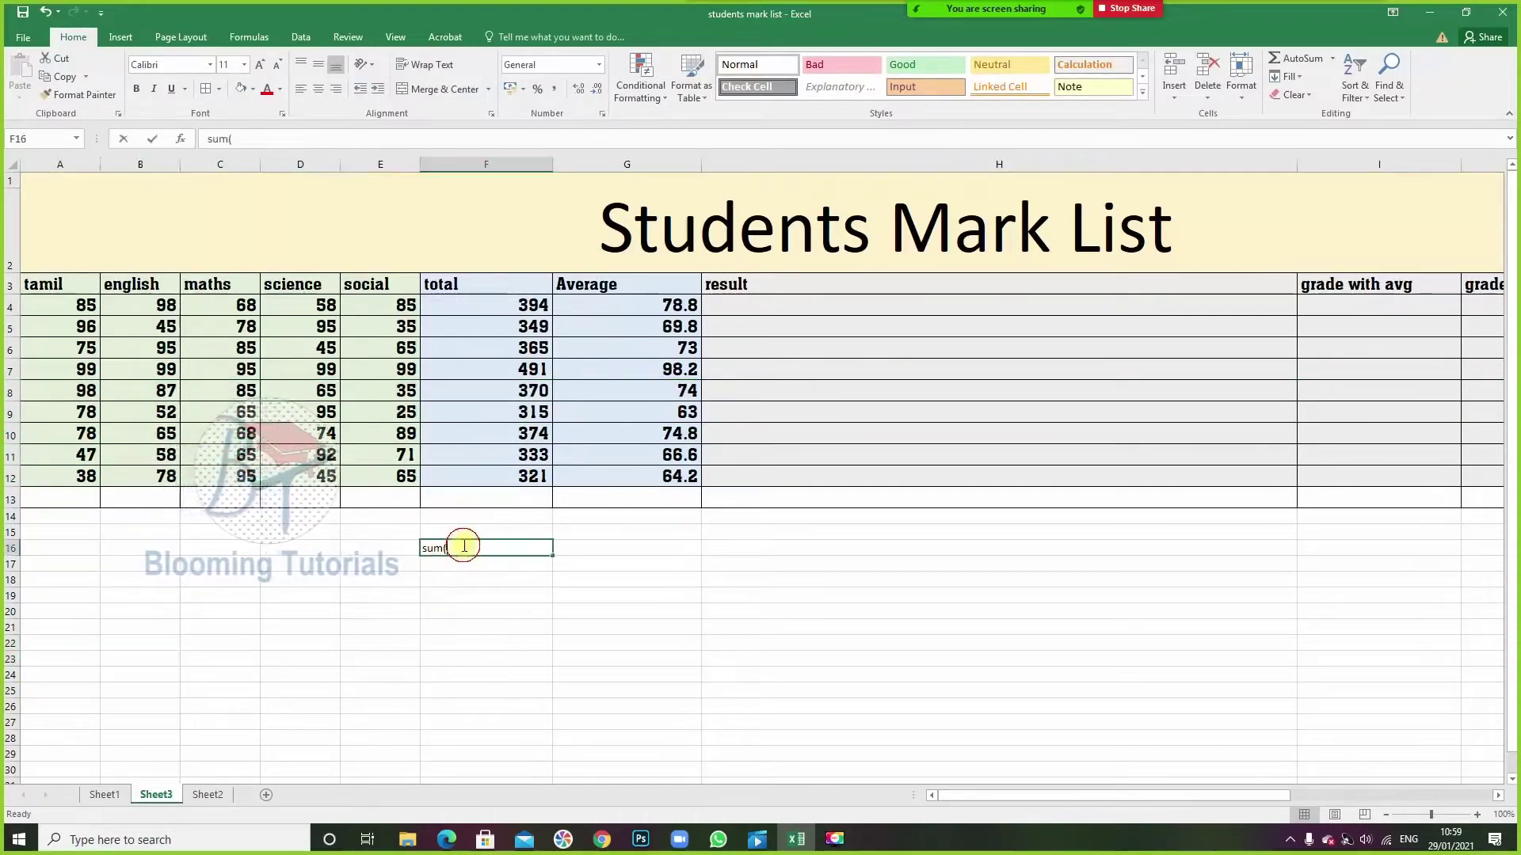
pyautogui.write('f')
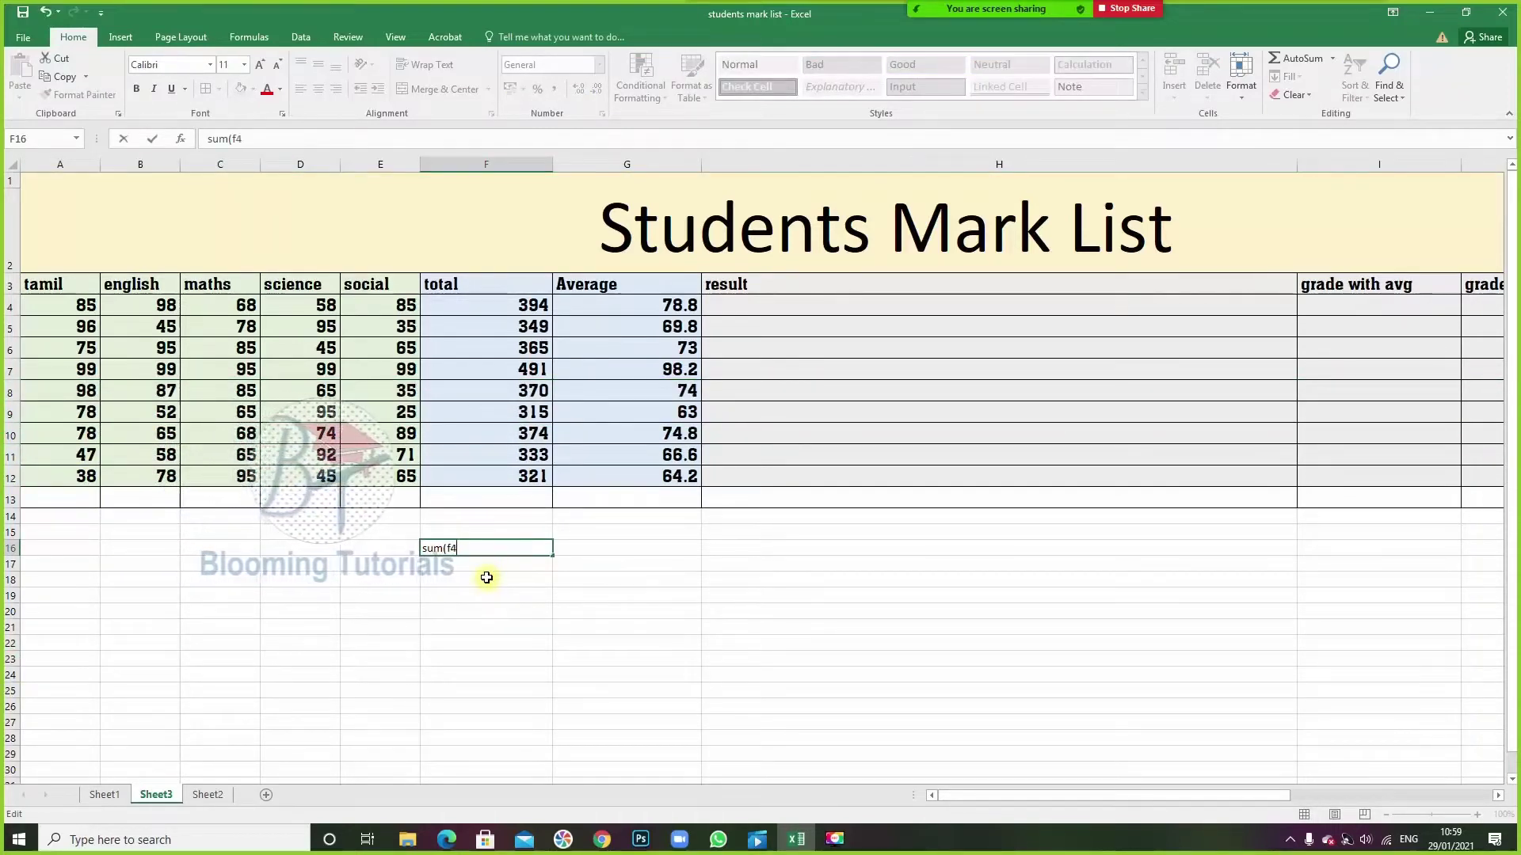
pyautogui.write('4')
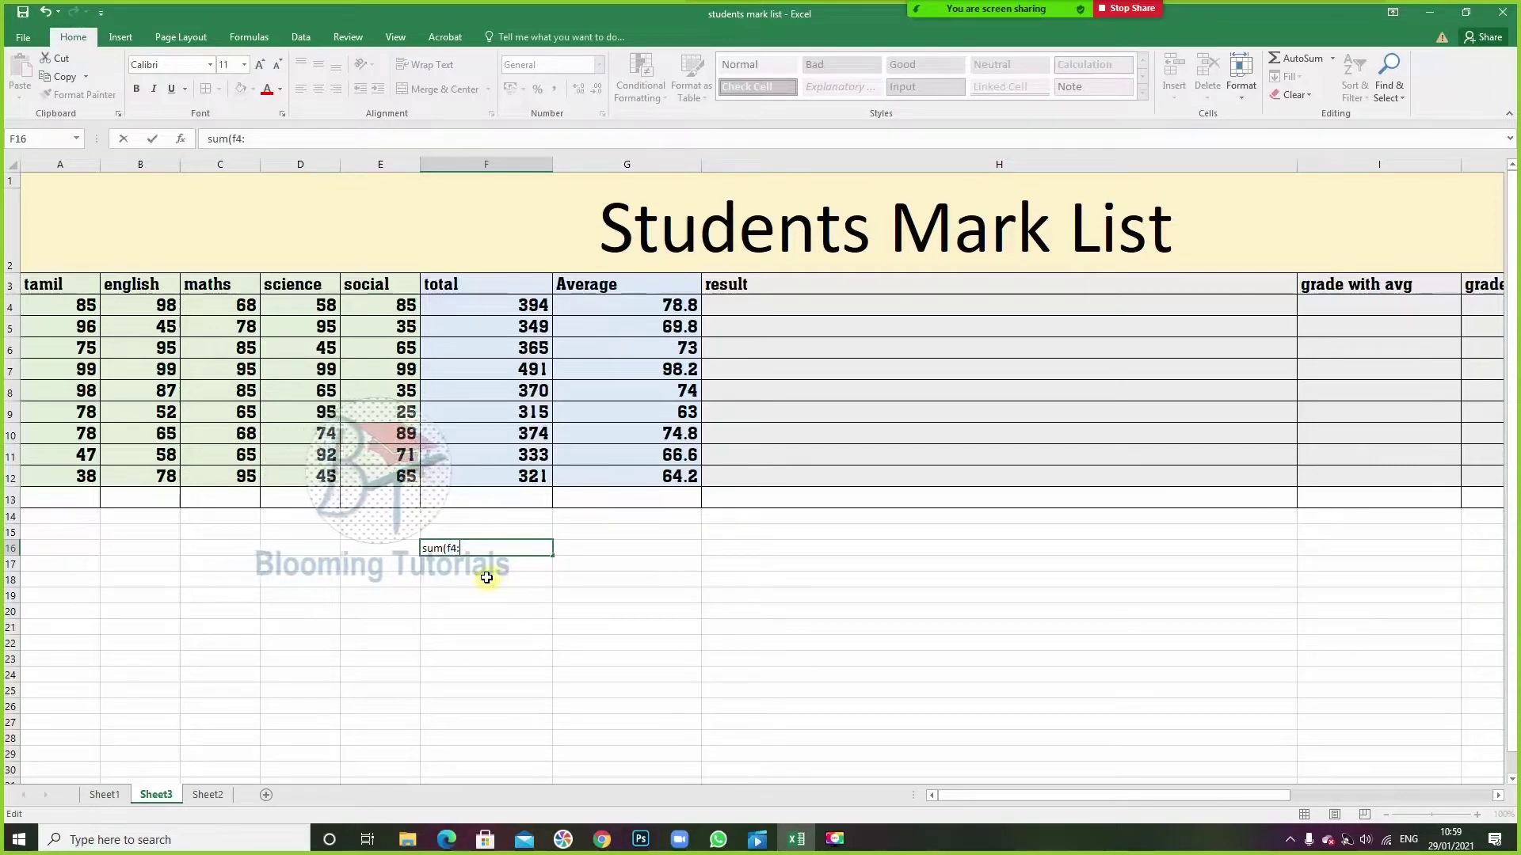
pyautogui.write(':')
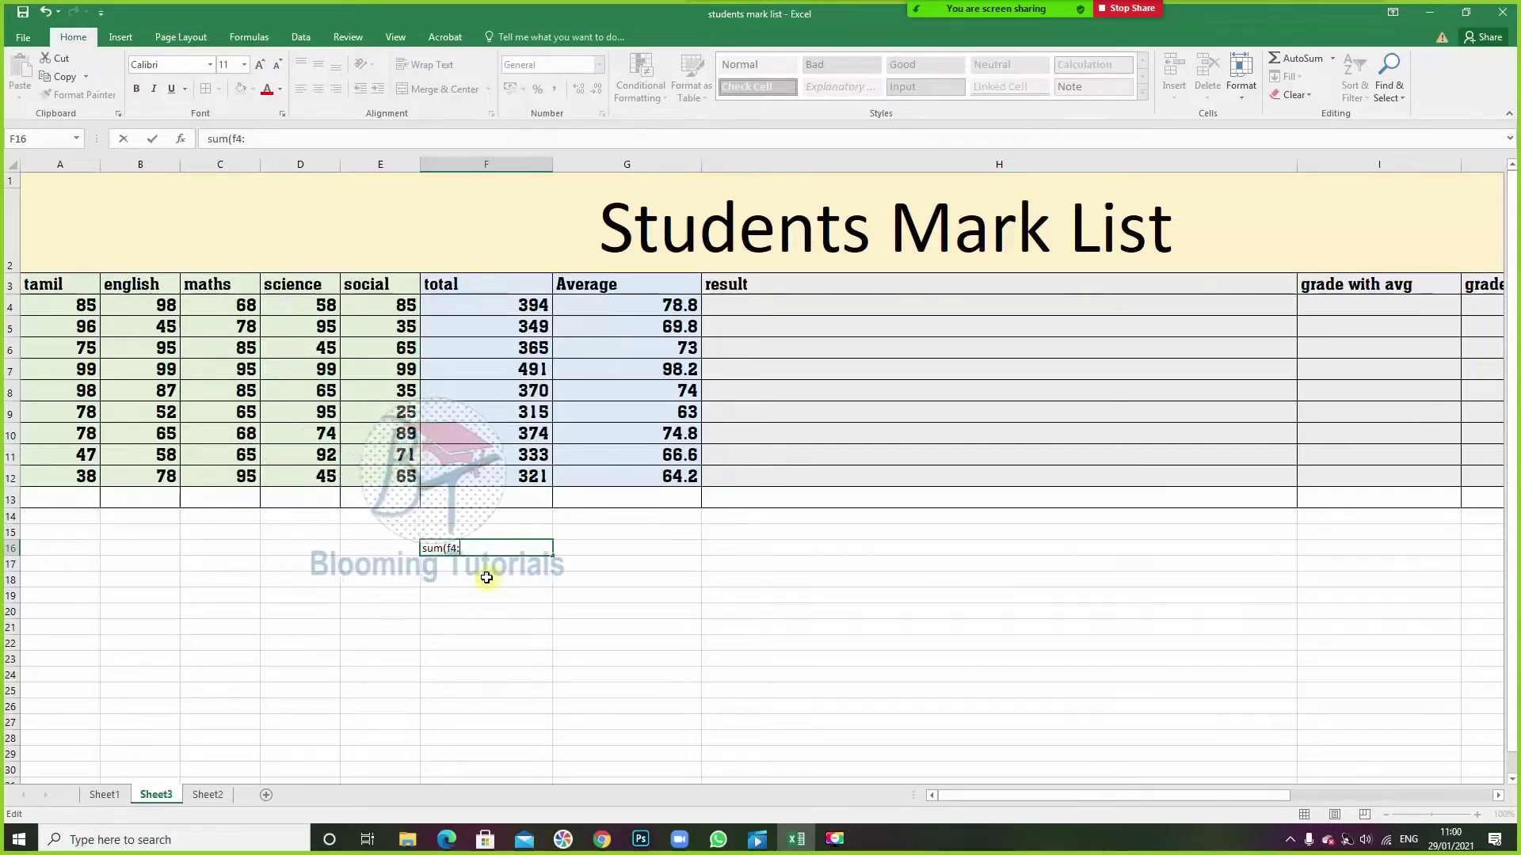
pyautogui.write('f')
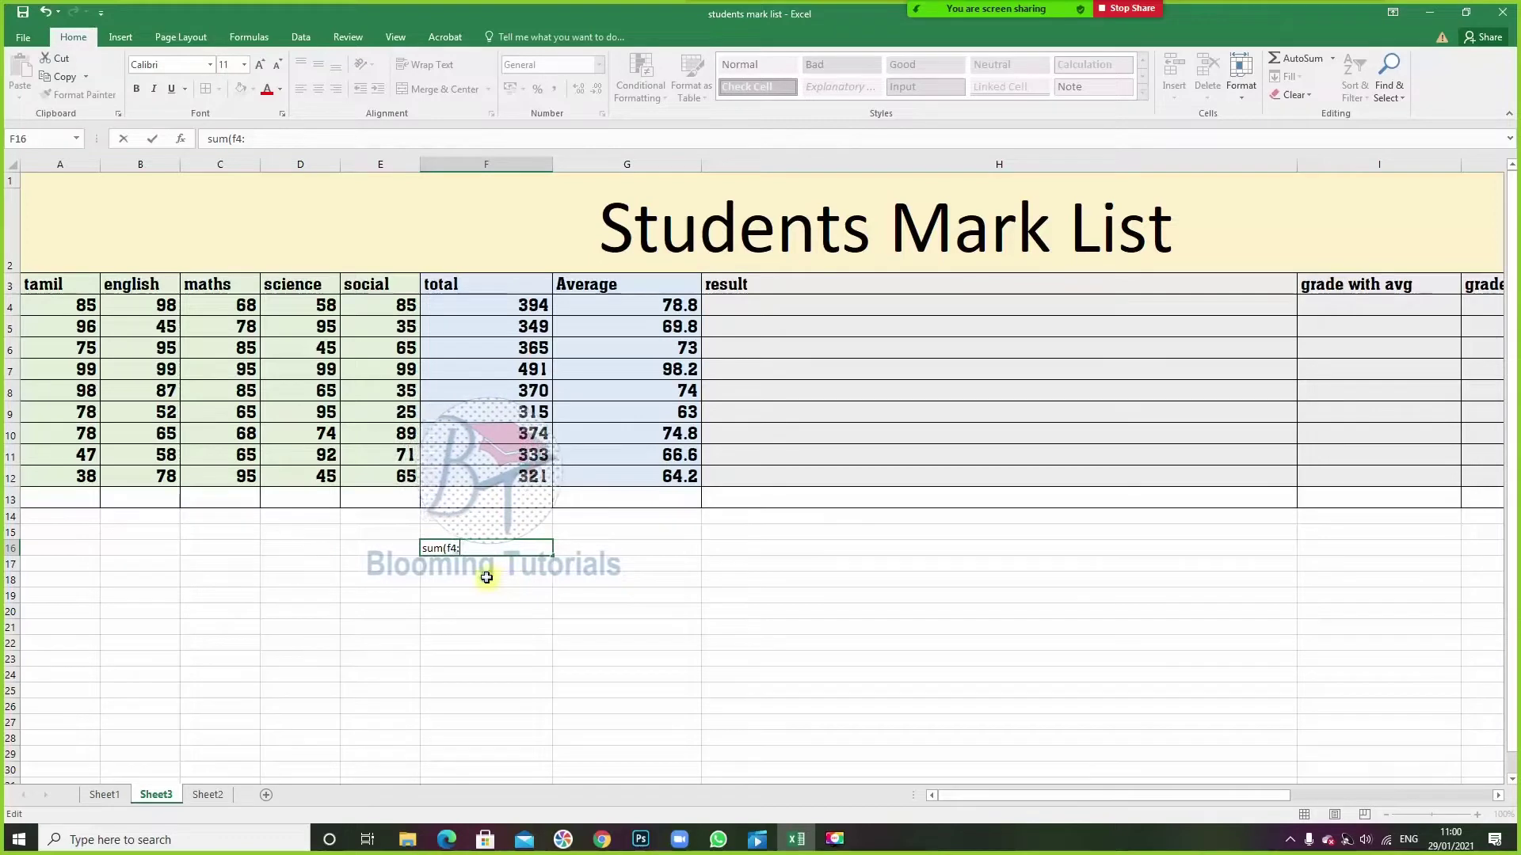
pyautogui.write('12)')
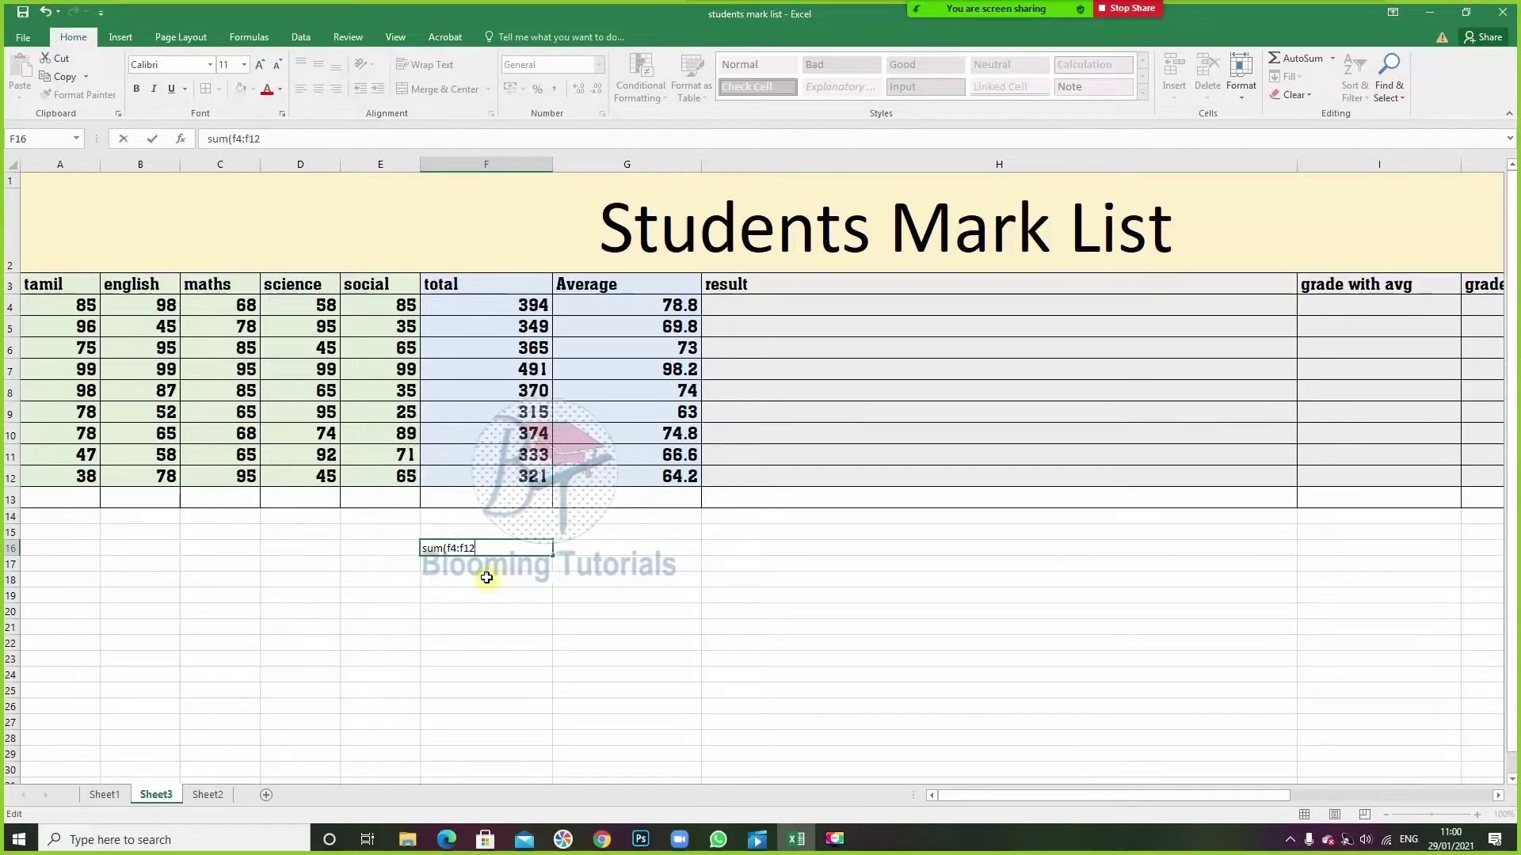
pyautogui.press('Return')
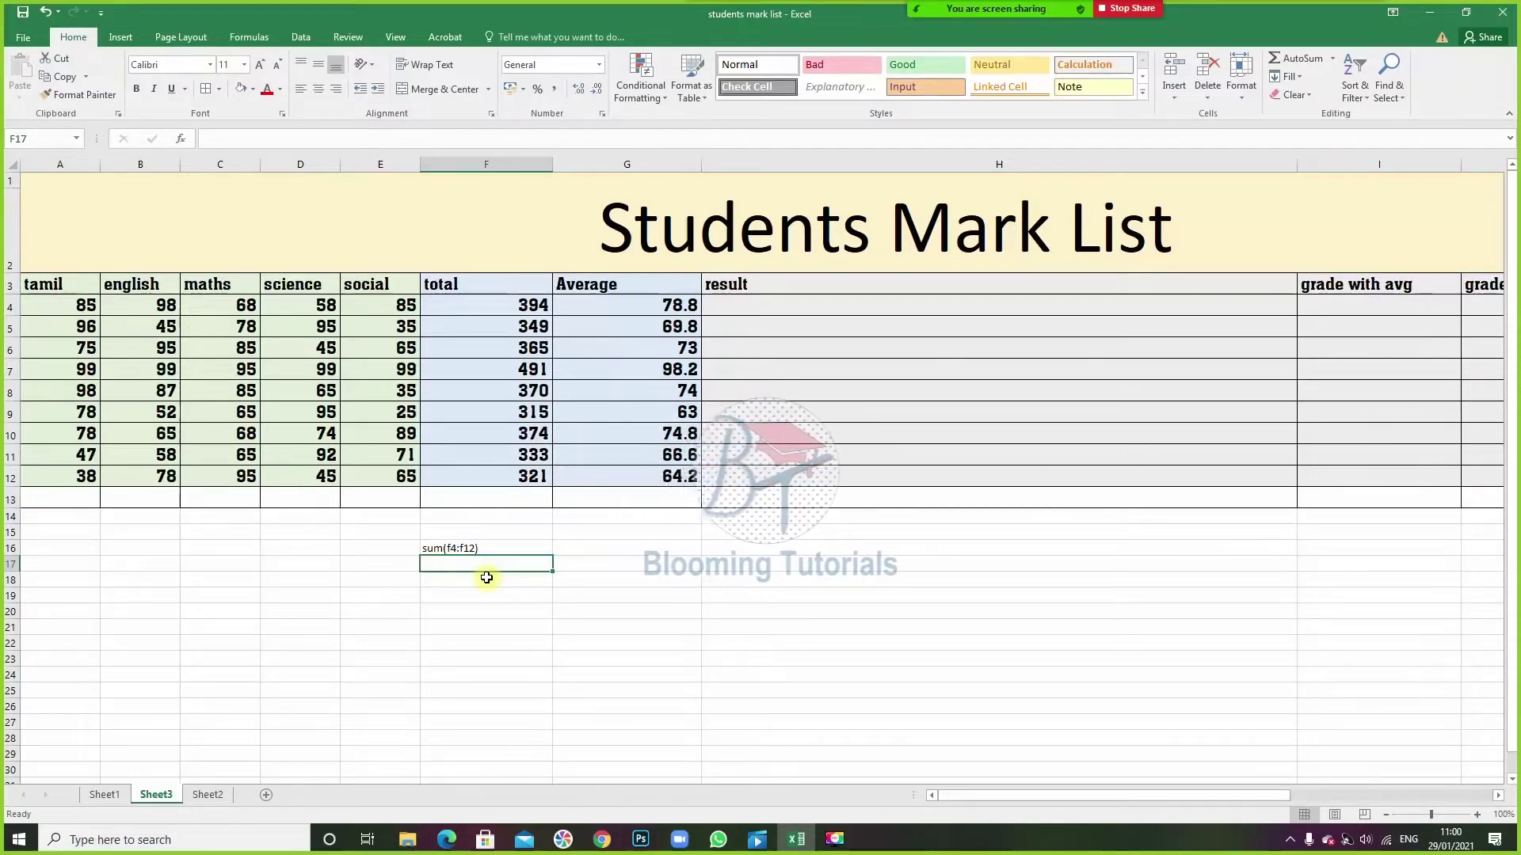
pyautogui.click(518, 551)
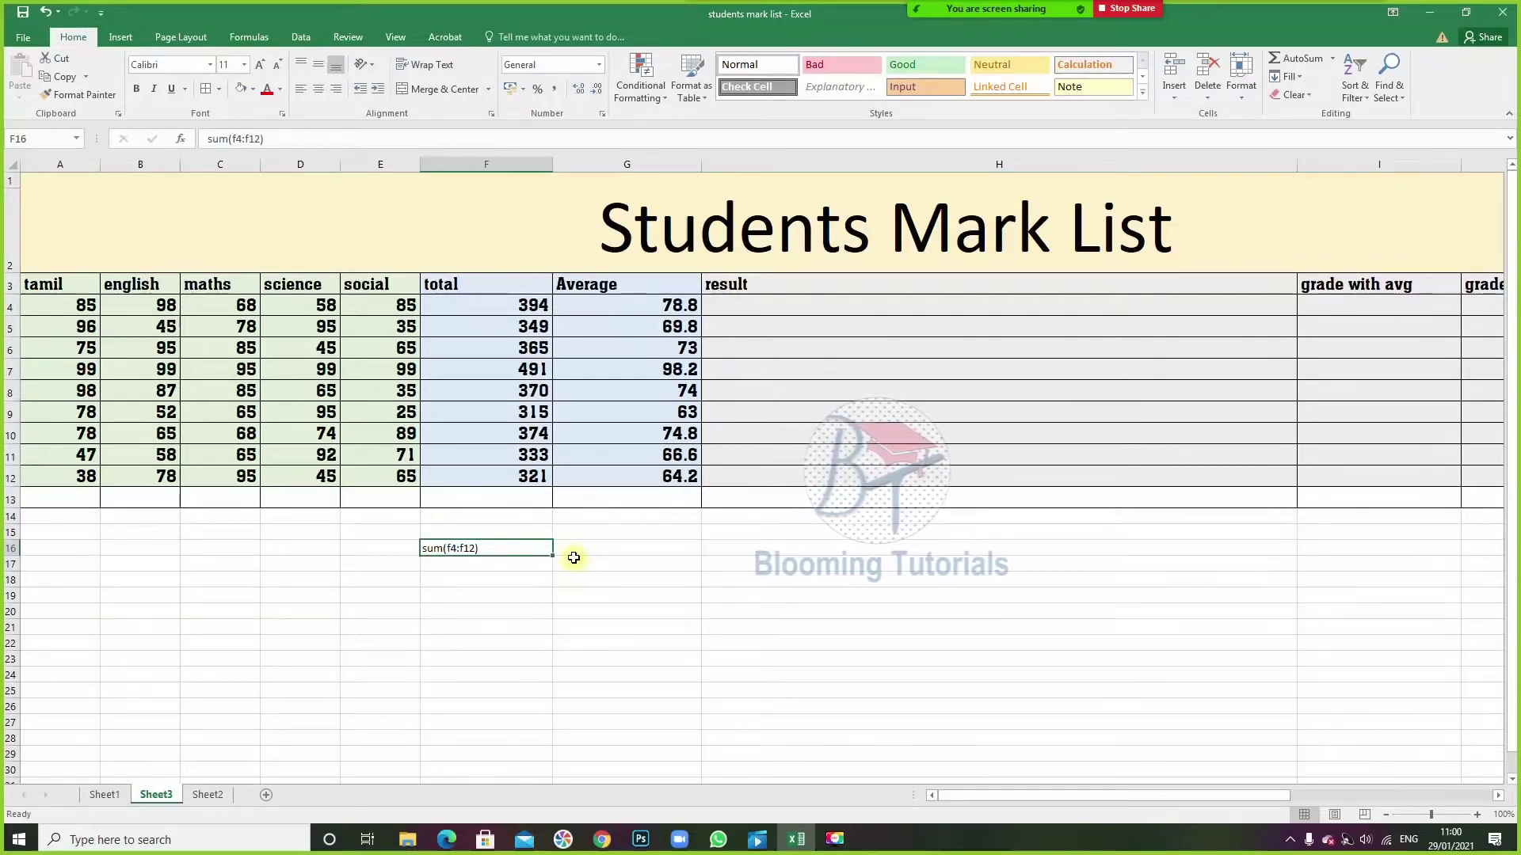
# - Retype =sum in F16 and browse the SUM-family autocomplete suggestions, past SUMIF to SUMSQ
pyautogui.write('=')
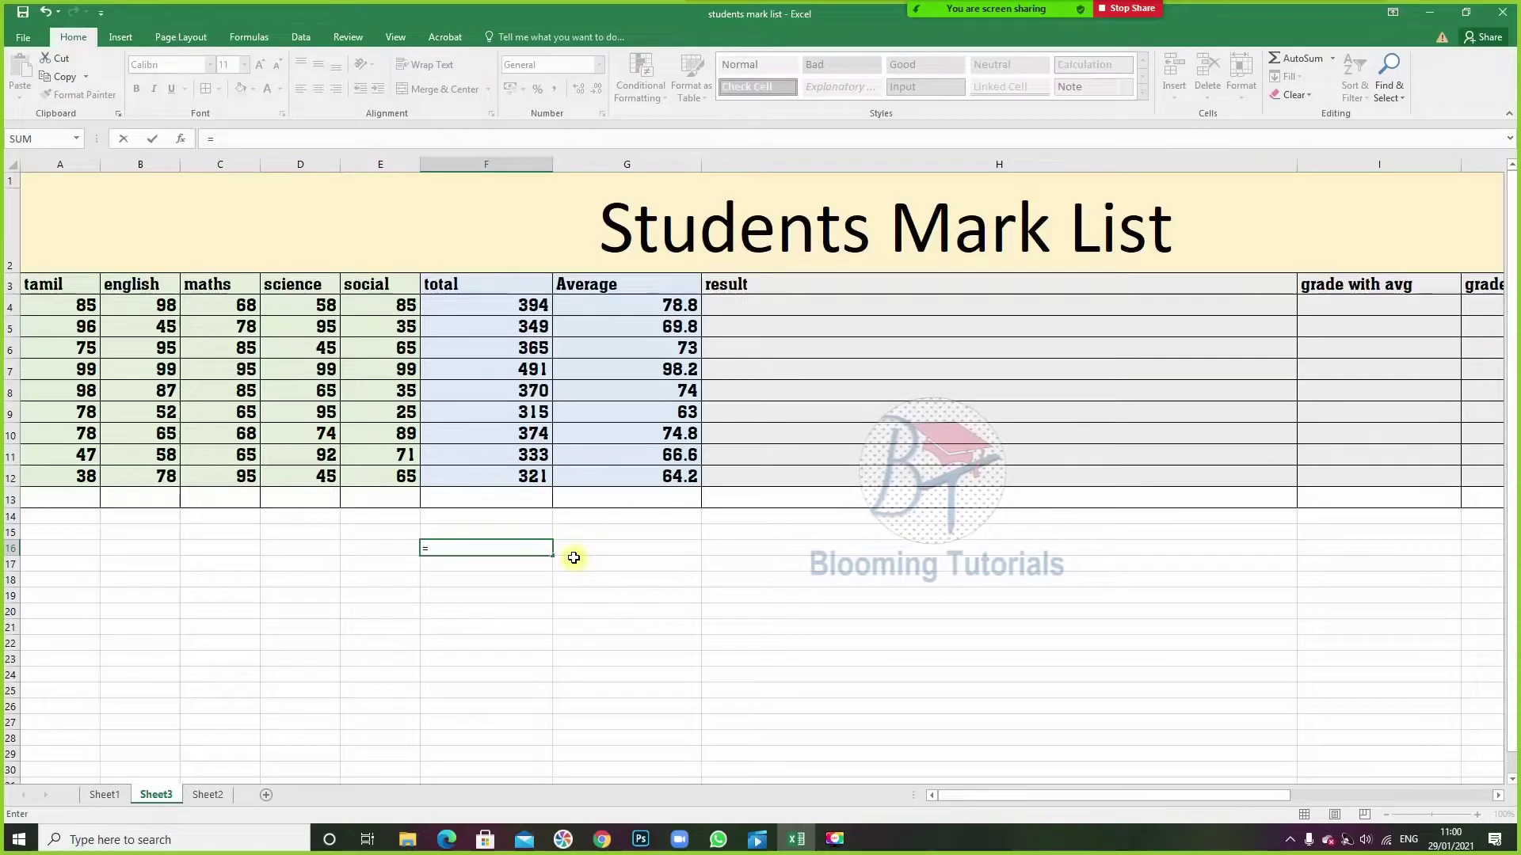
pyautogui.write('sum')
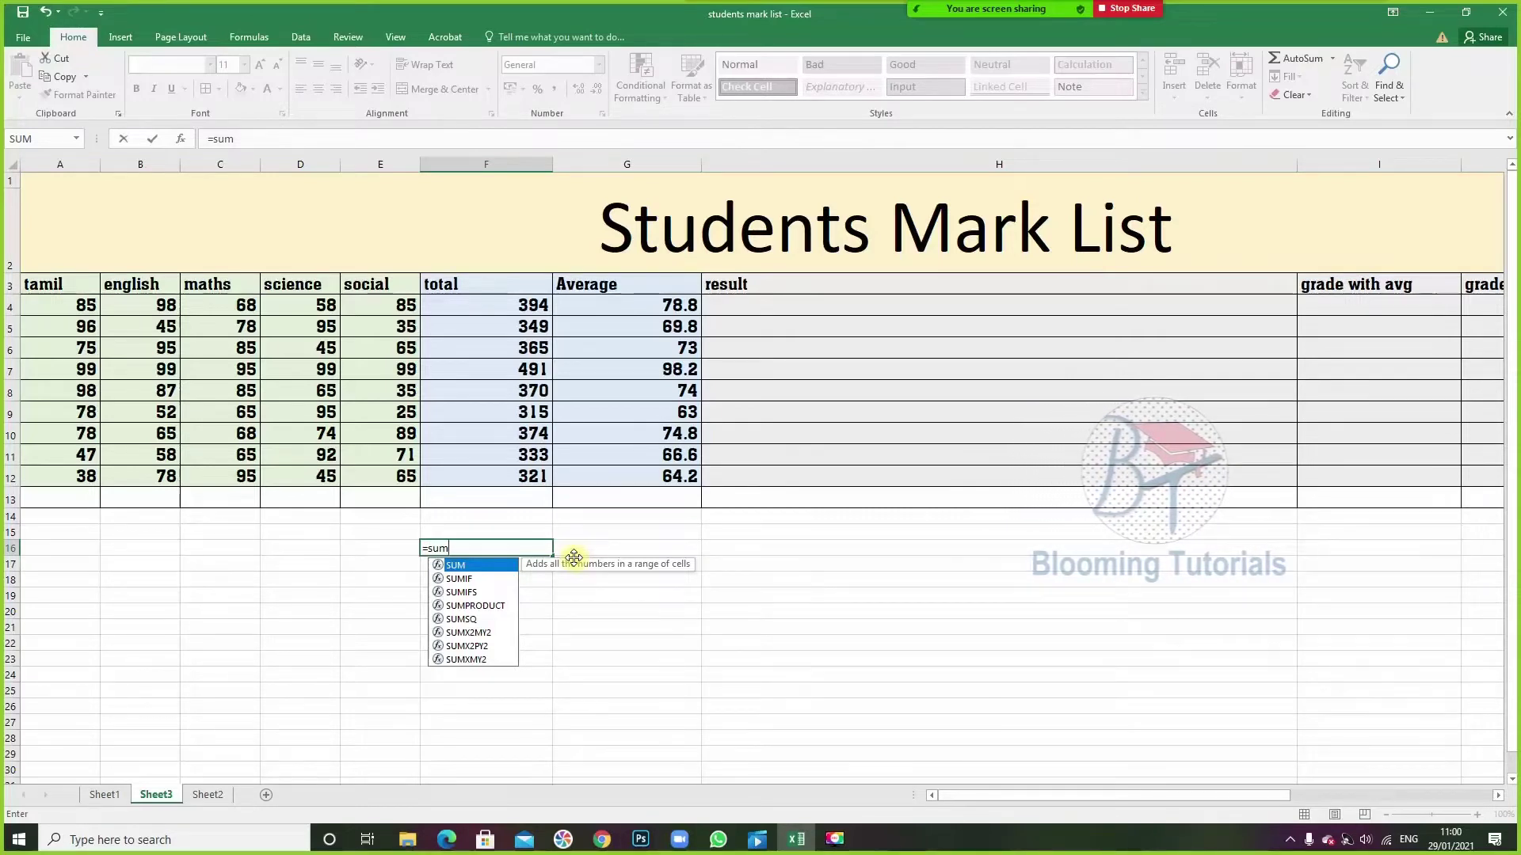
pyautogui.write('(')
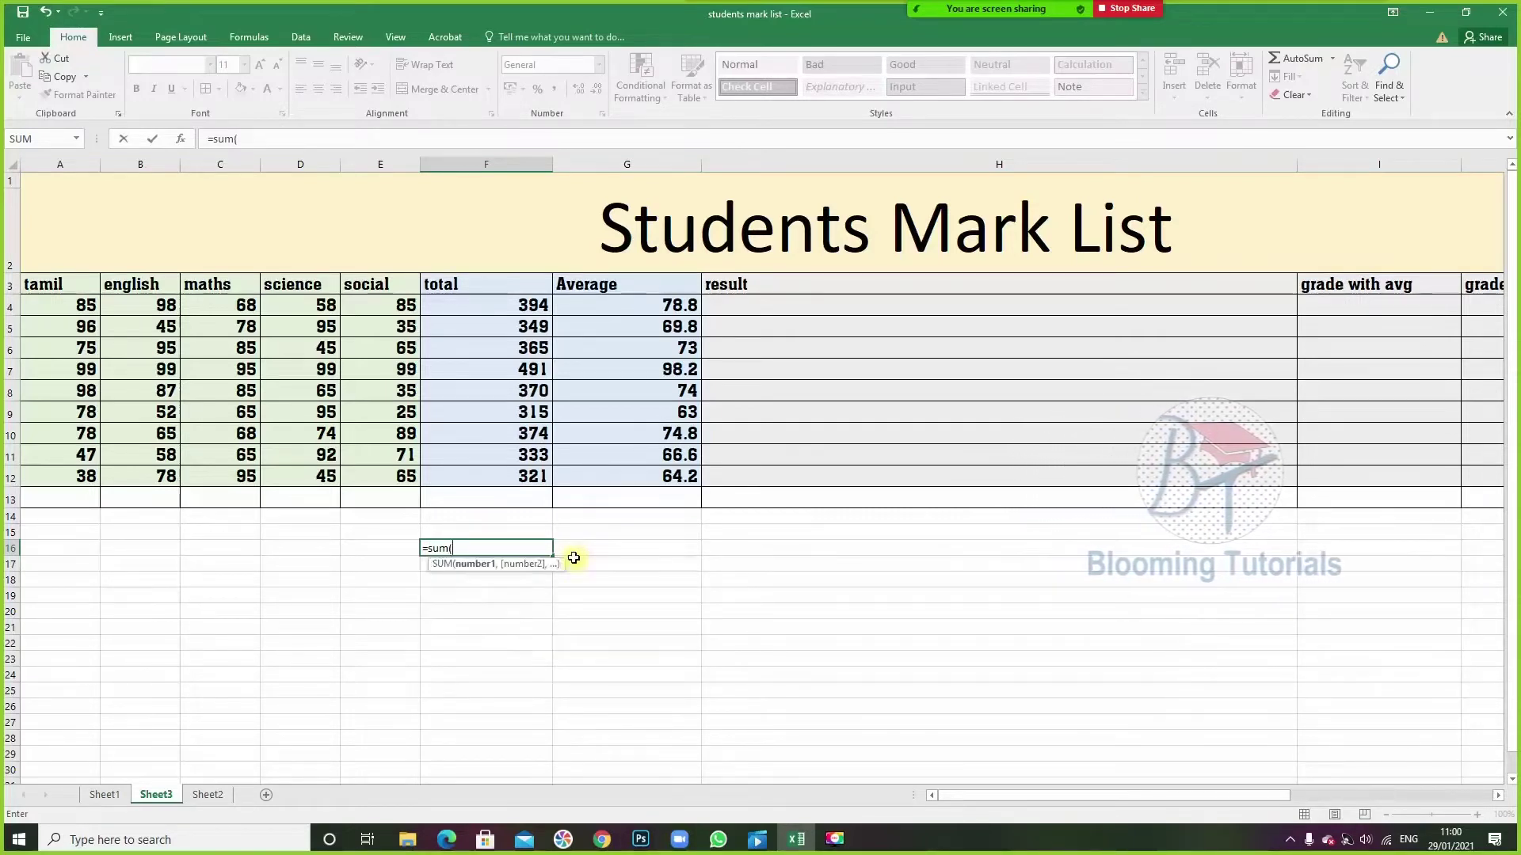
pyautogui.press('BackSpace')
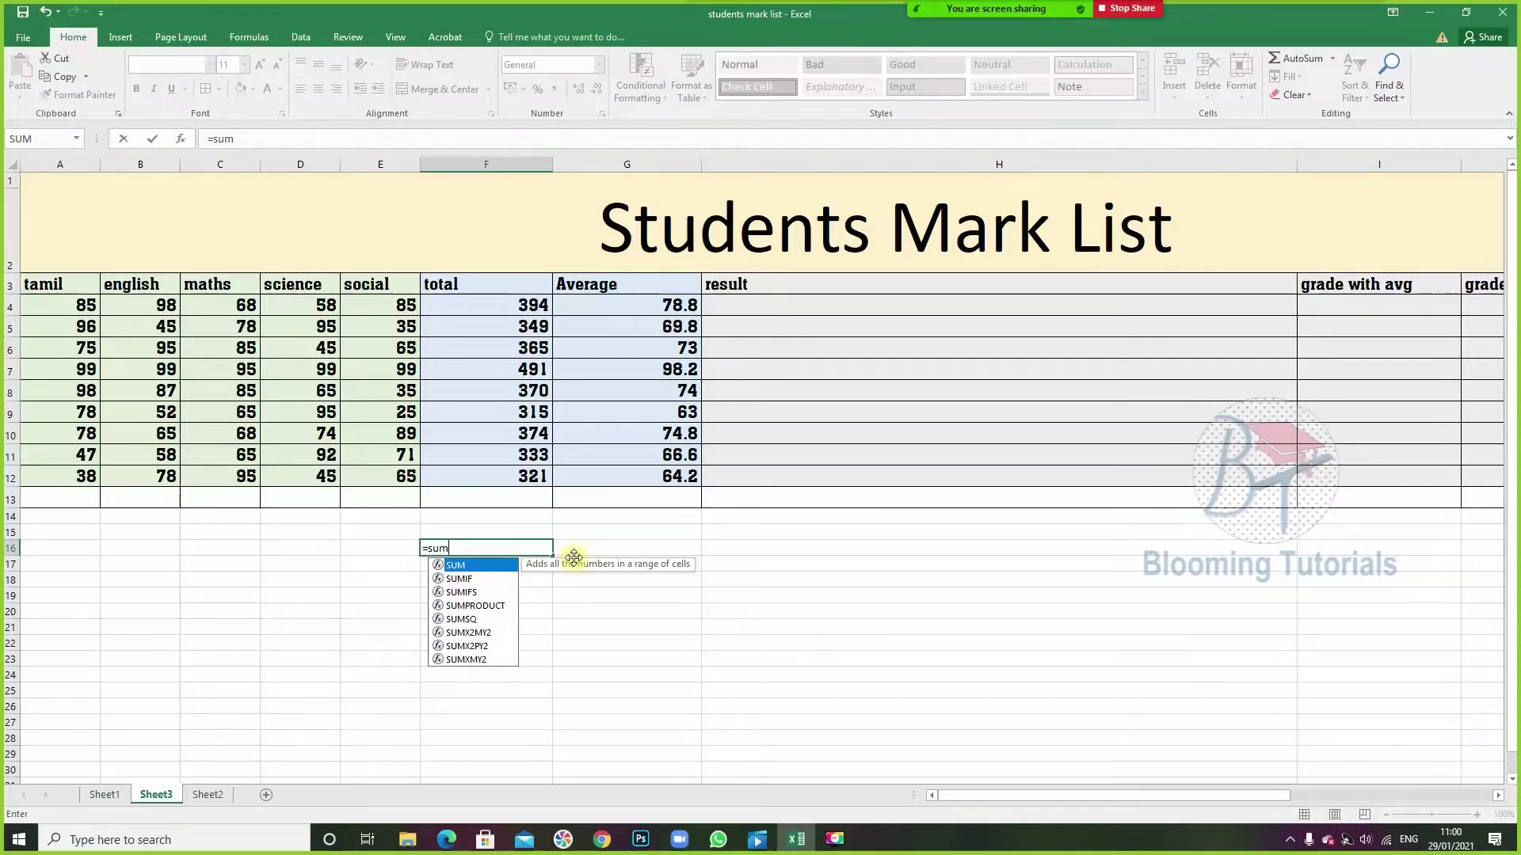
pyautogui.press('Down')
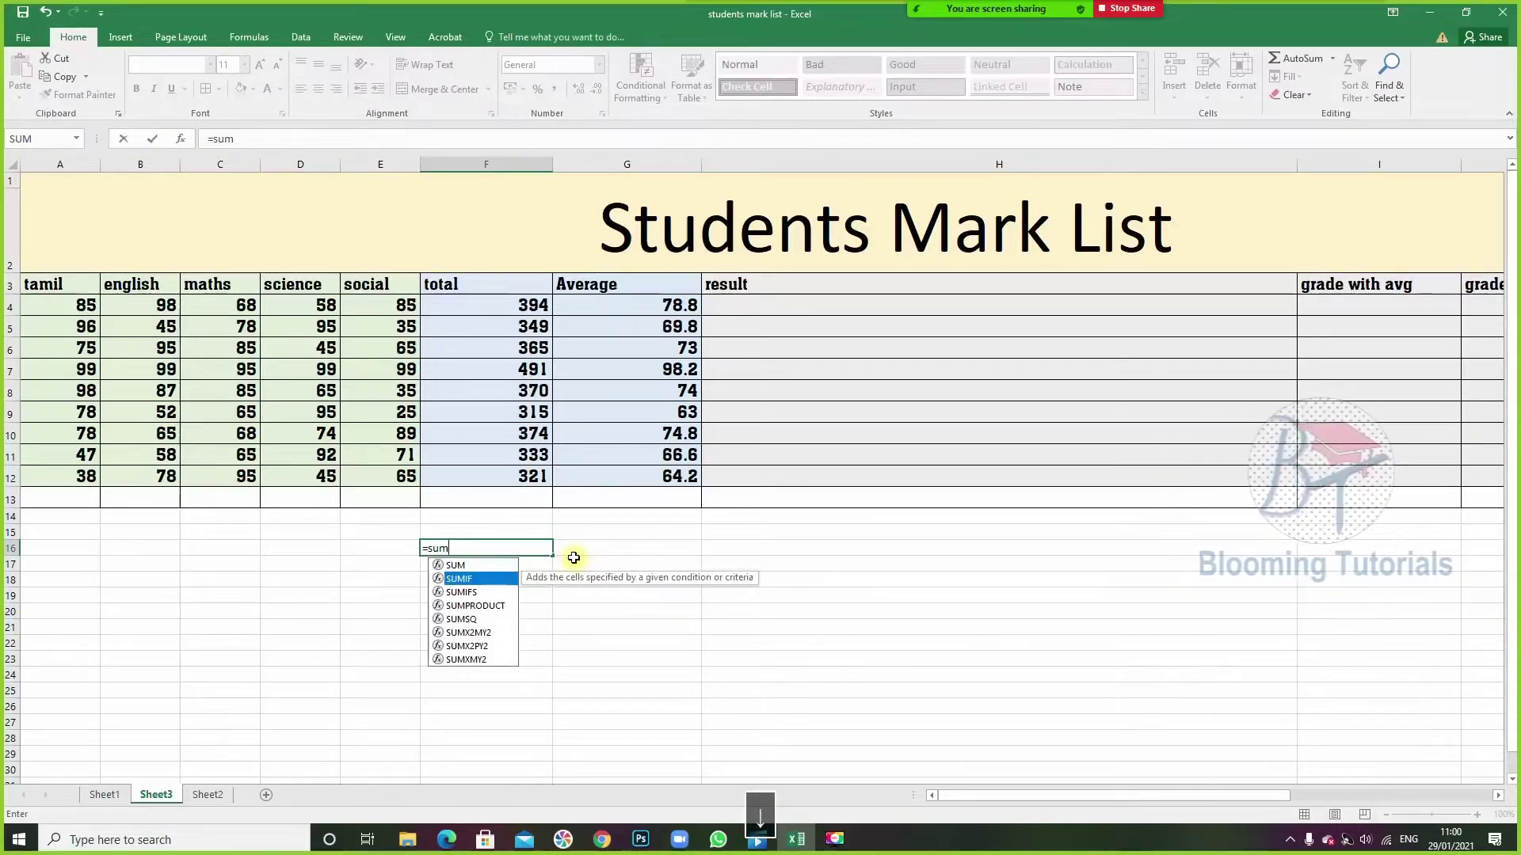
pyautogui.press('Down')
pyautogui.press('Down')
pyautogui.press('Down')
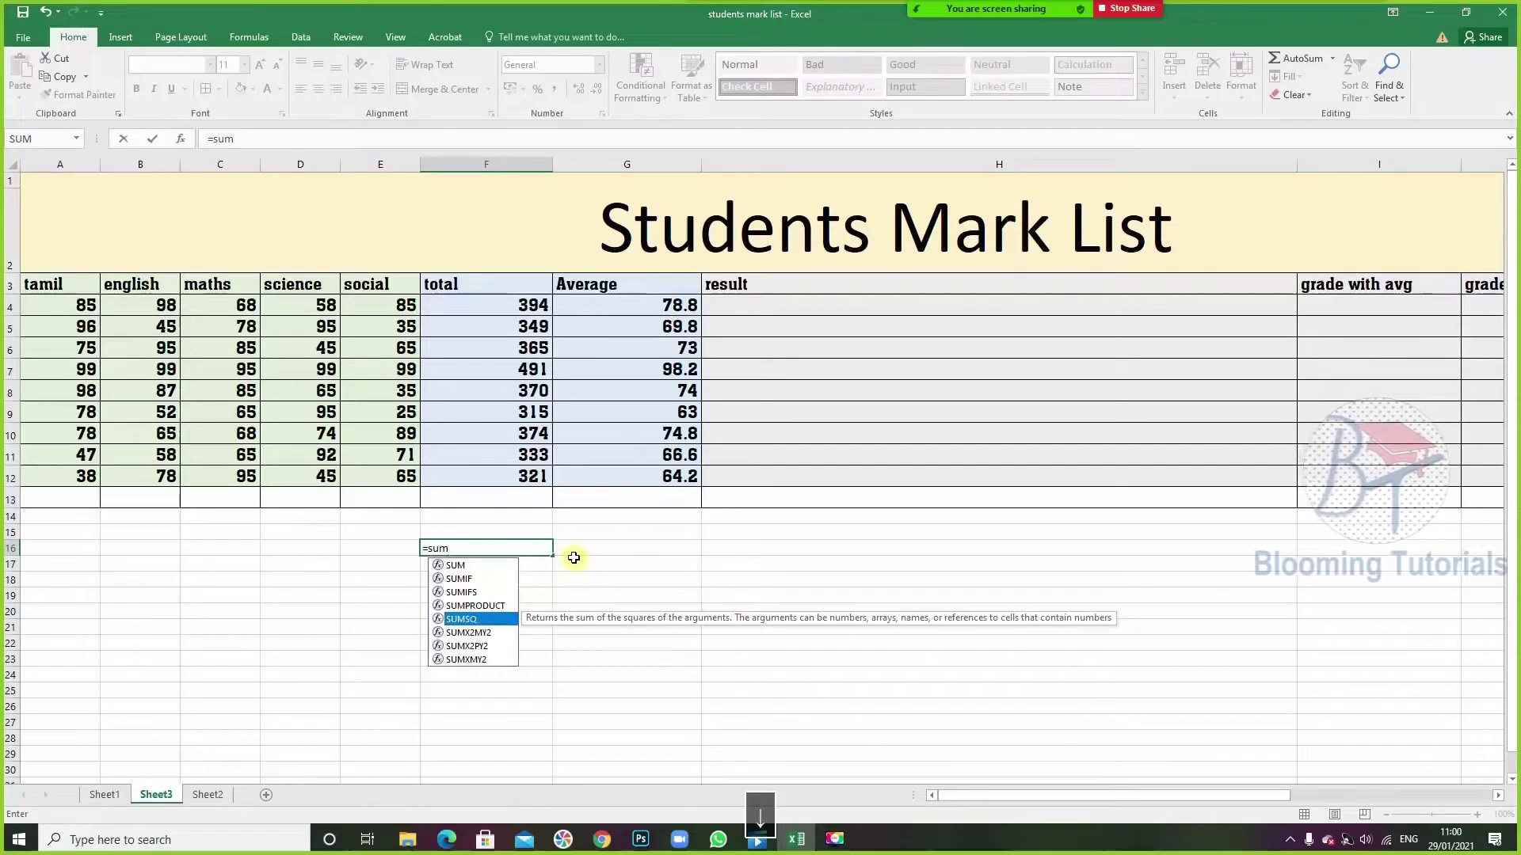
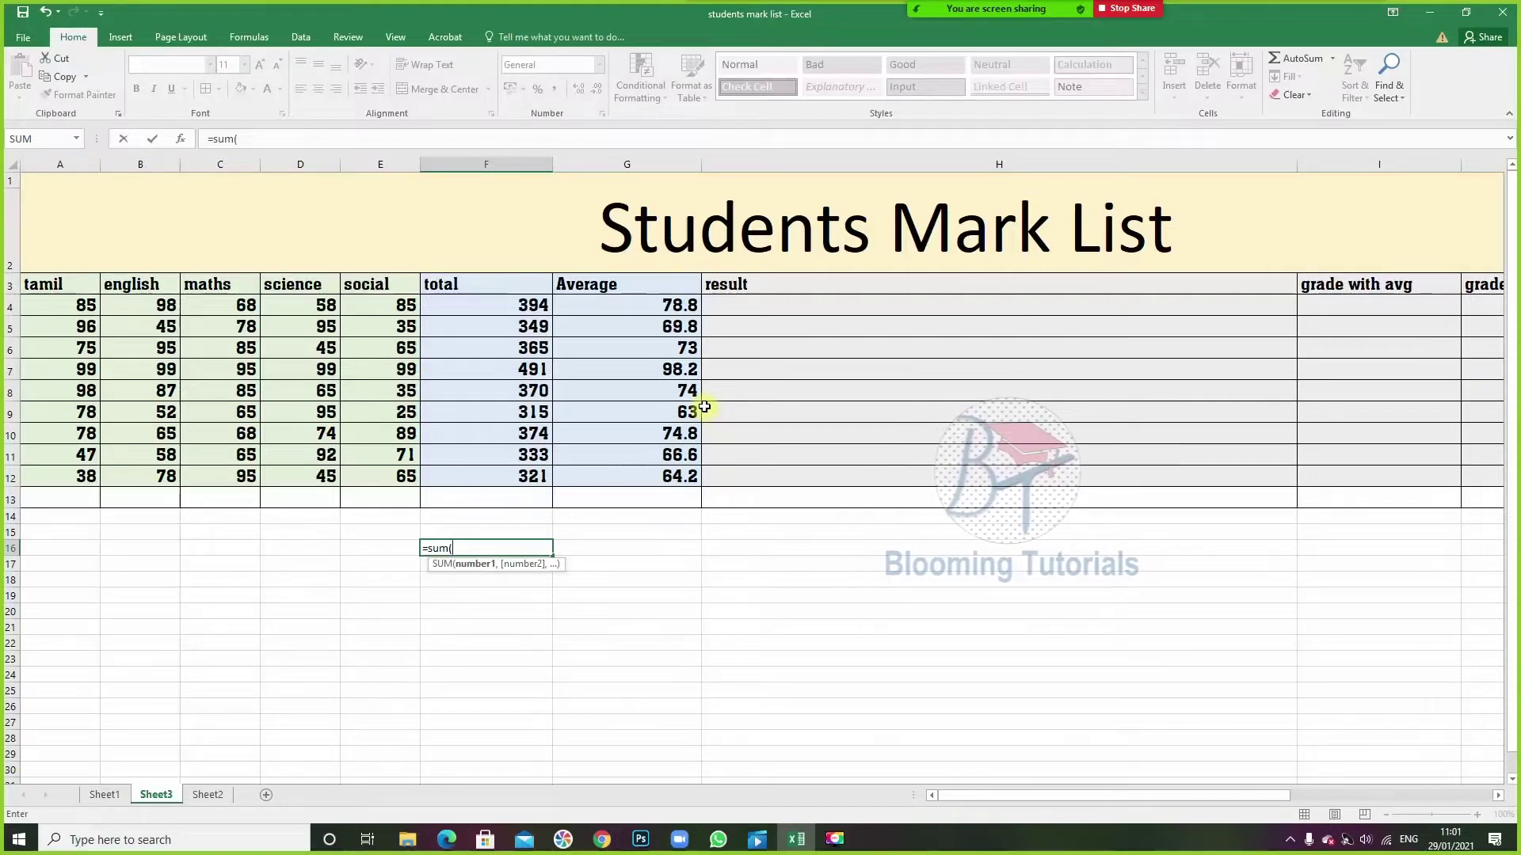
# - Enter =sum(f4:f12) in F16 to show 3312, then delete the result
pyautogui.write('f4')
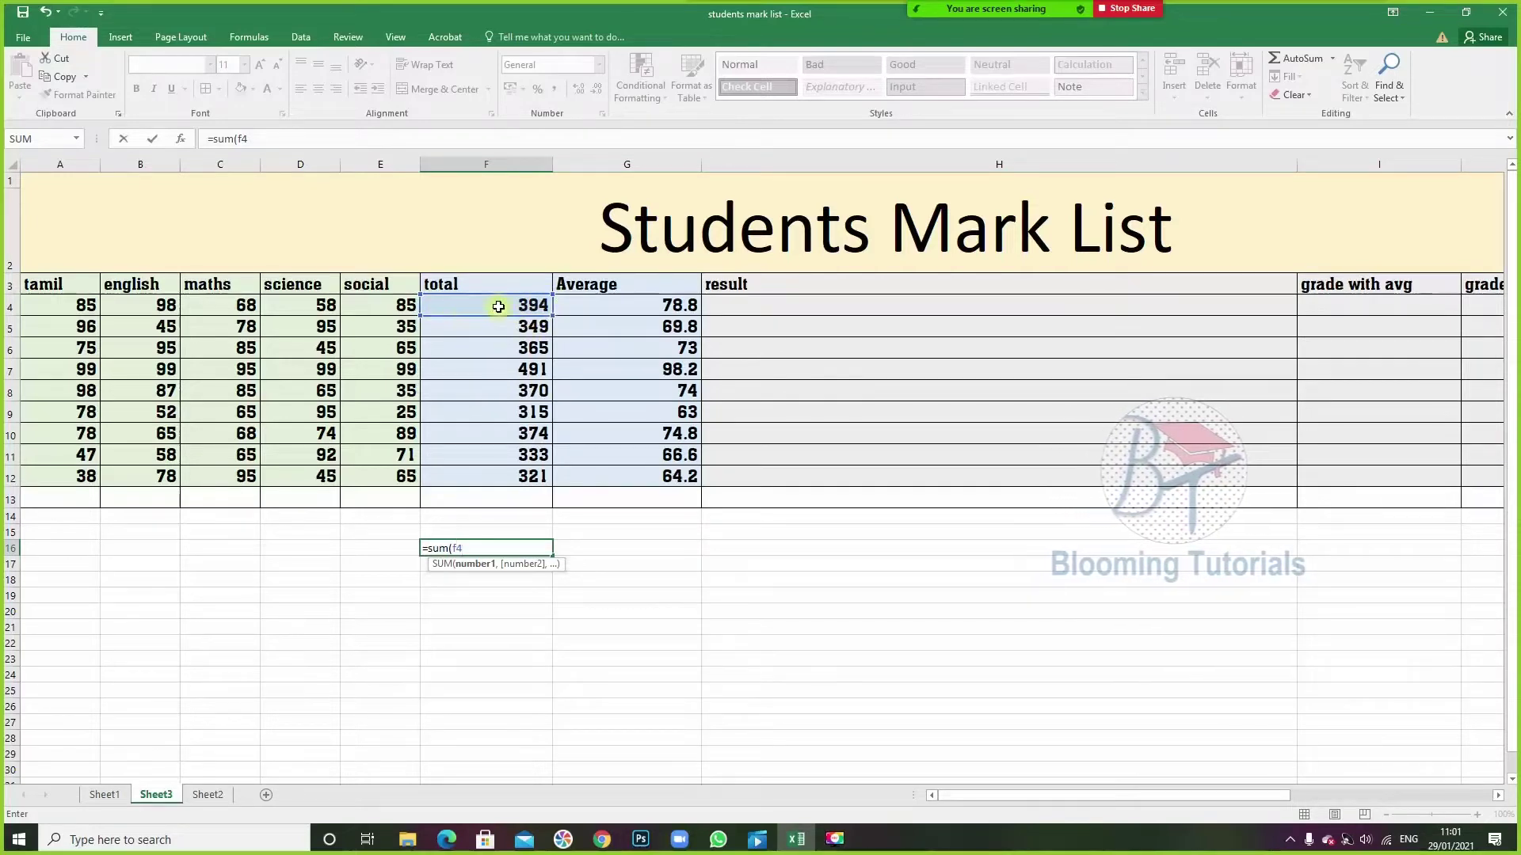
pyautogui.press('BackSpace')
pyautogui.press('BackSpace')
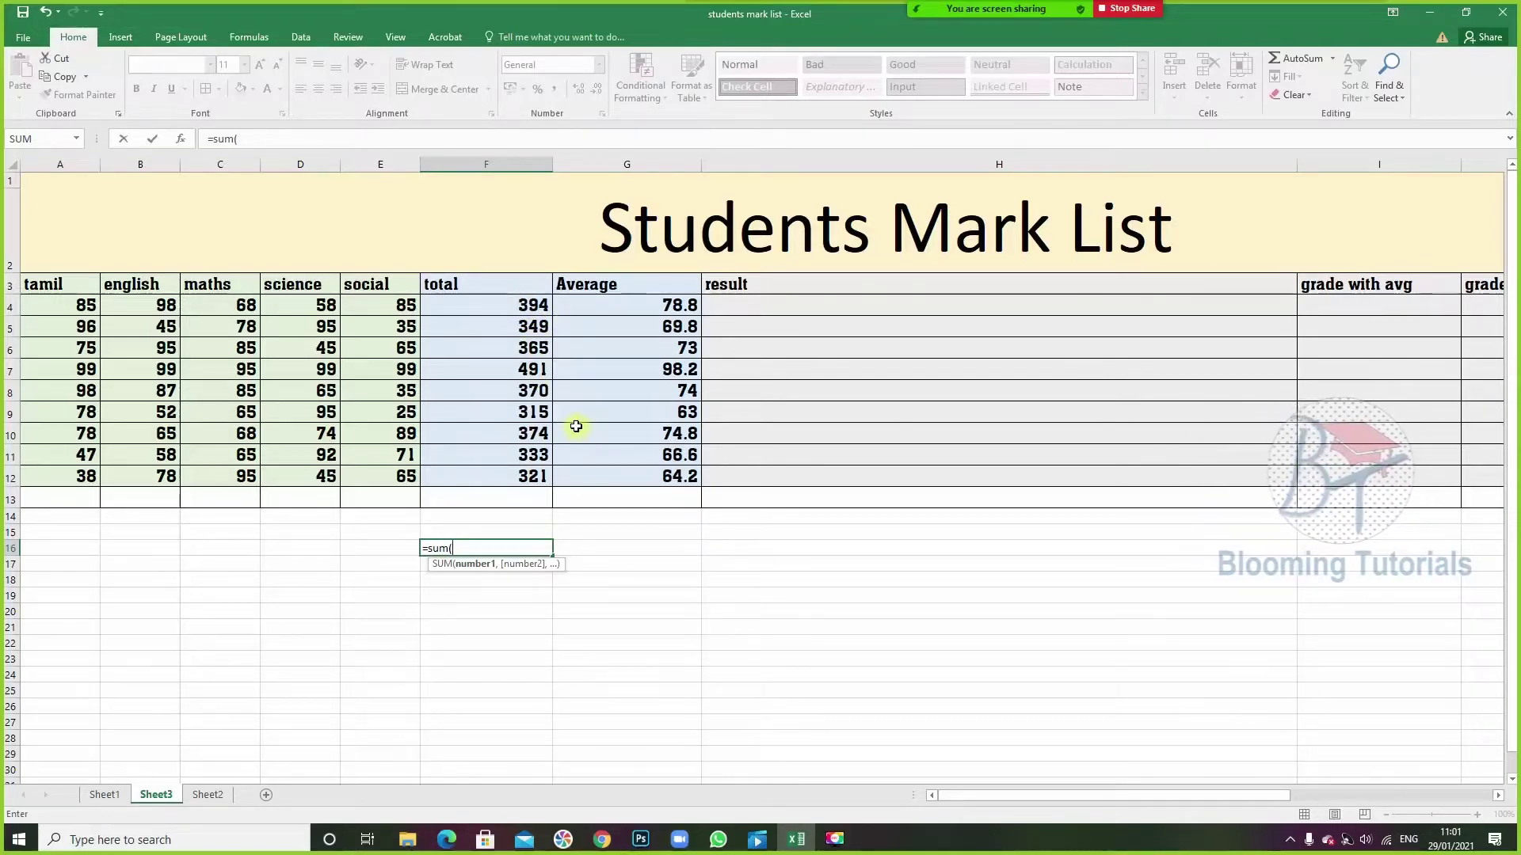
pyautogui.write('f4:')
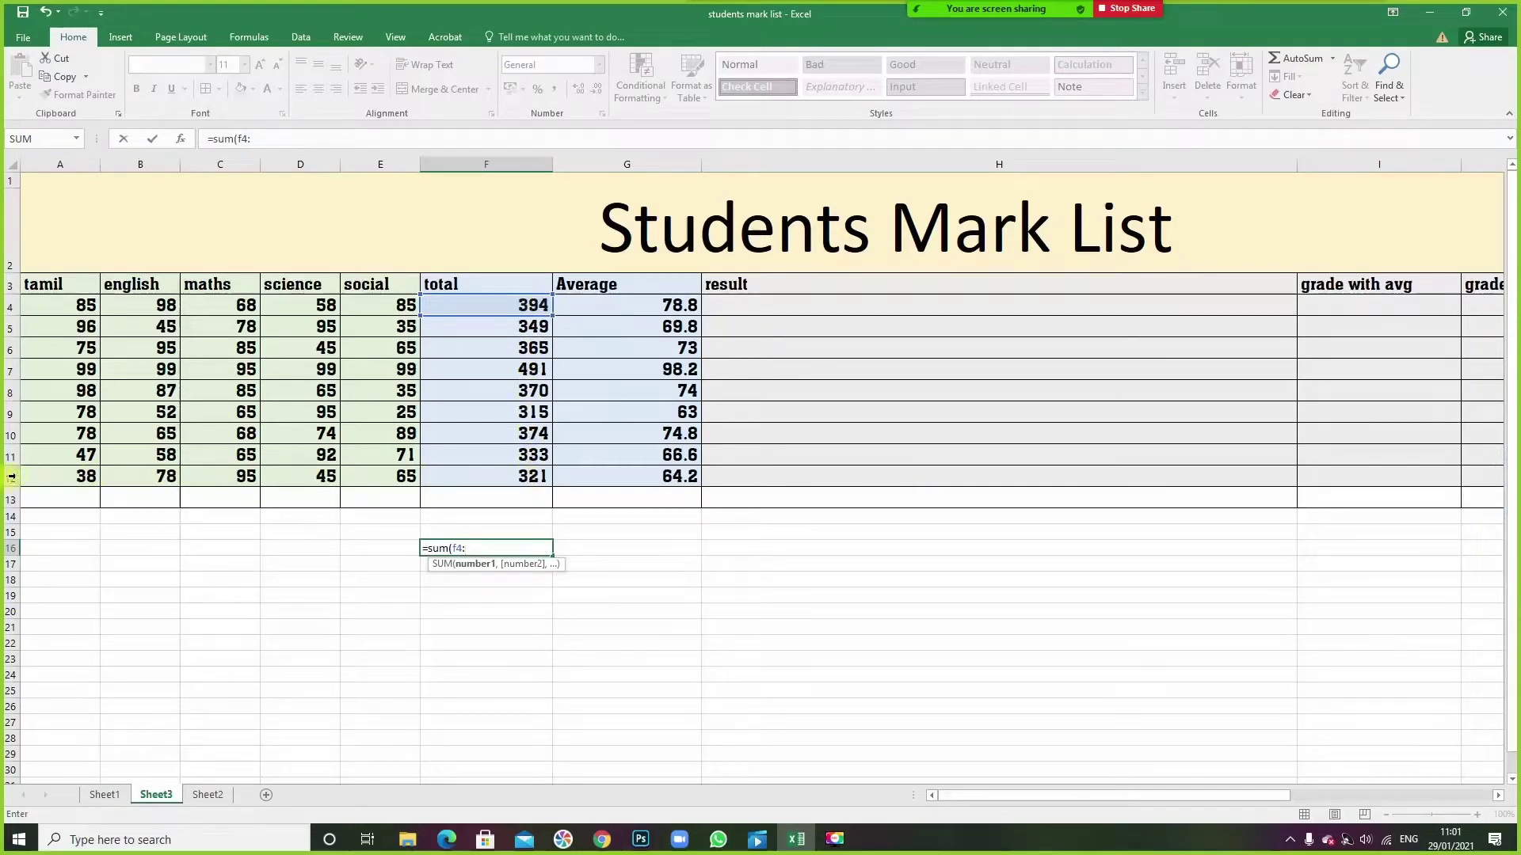
pyautogui.write('f1')
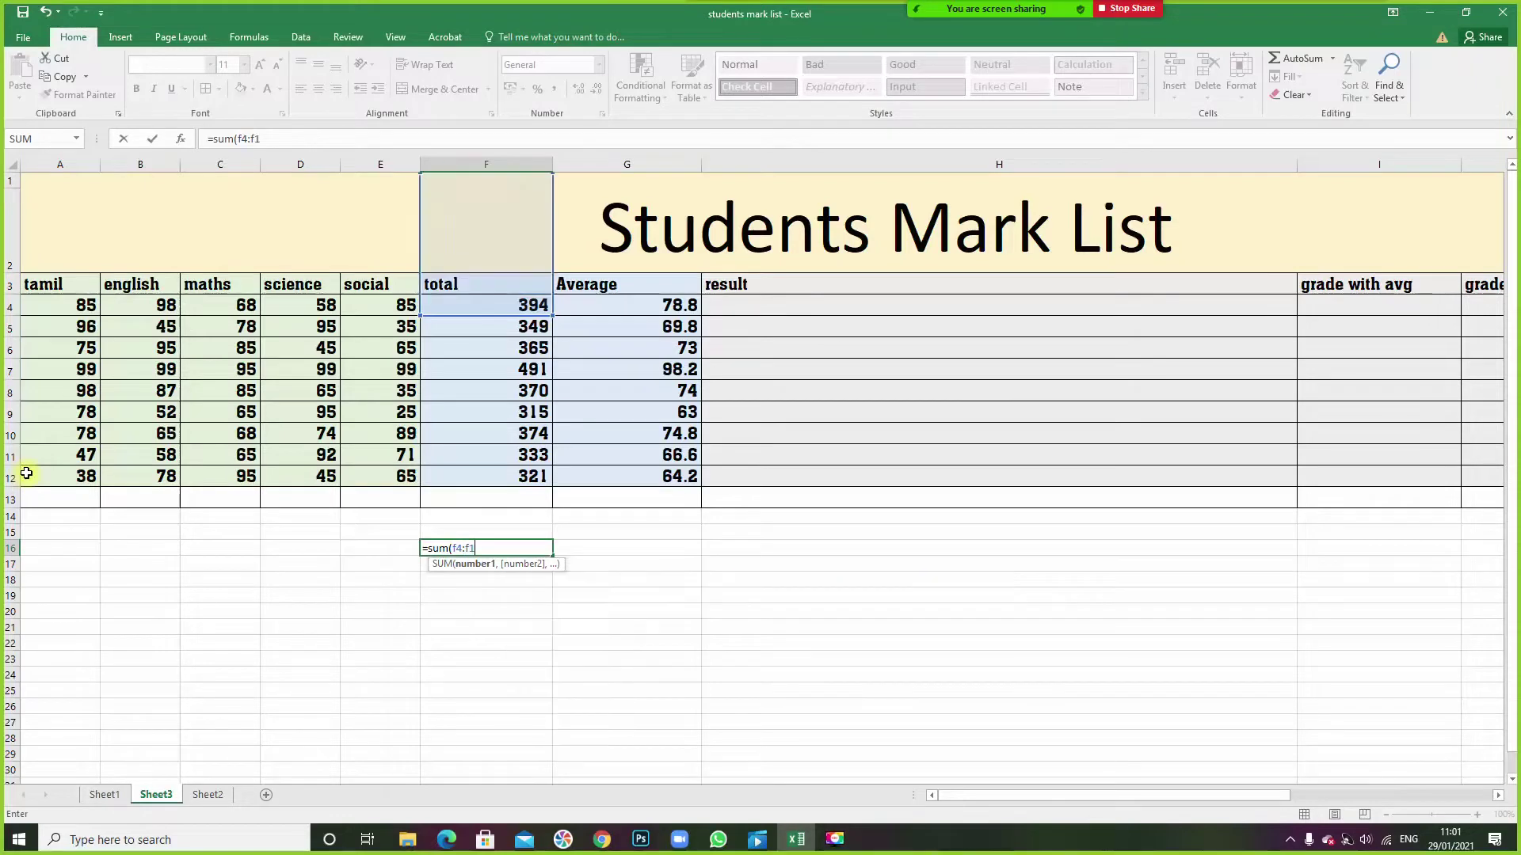
pyautogui.write('2')
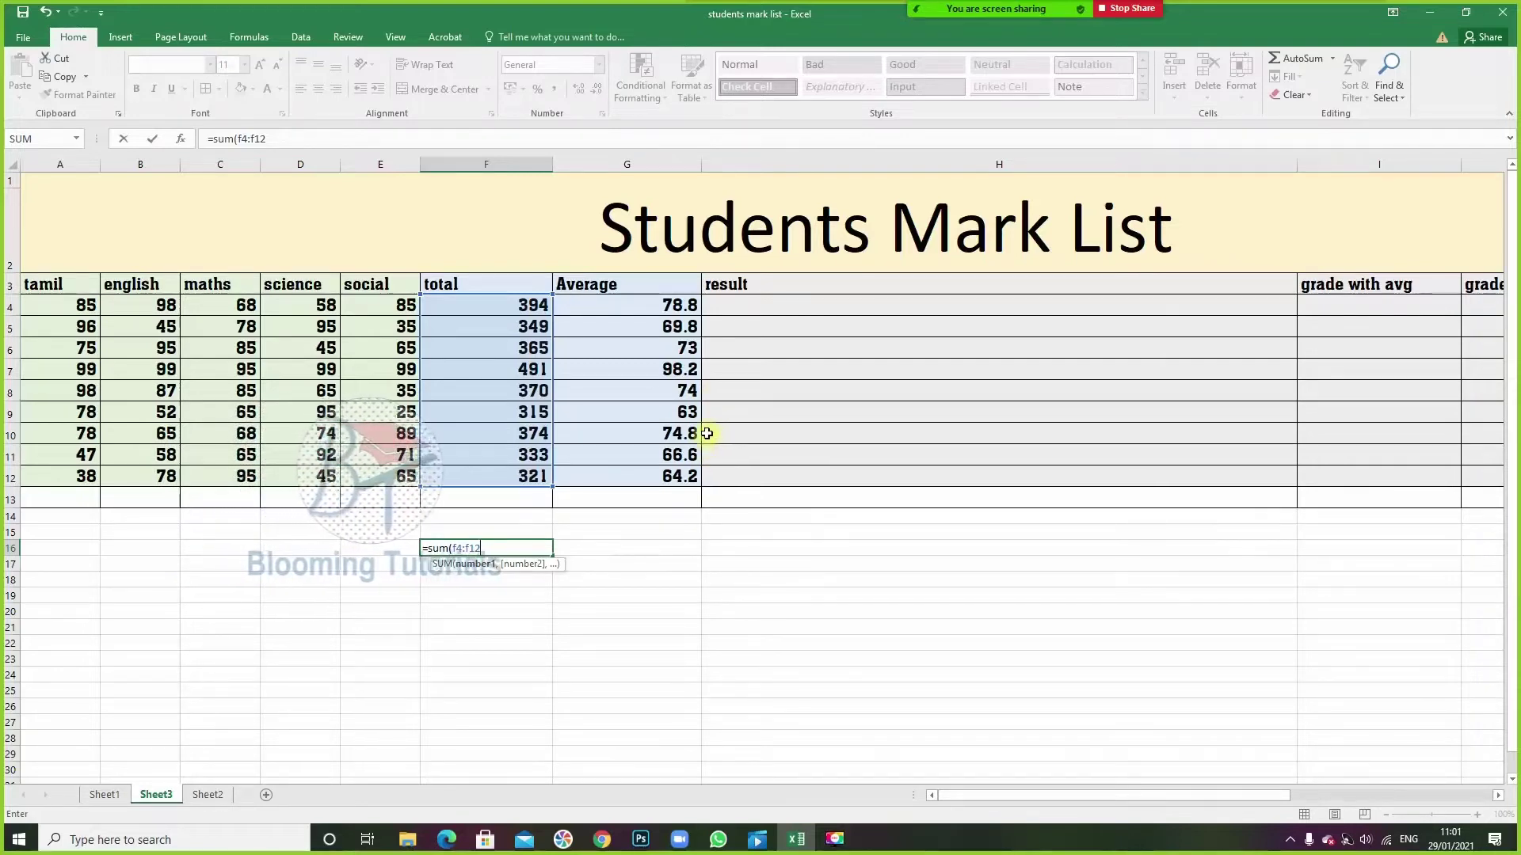
pyautogui.write(')')
pyautogui.press('Return')
pyautogui.click(533, 545)
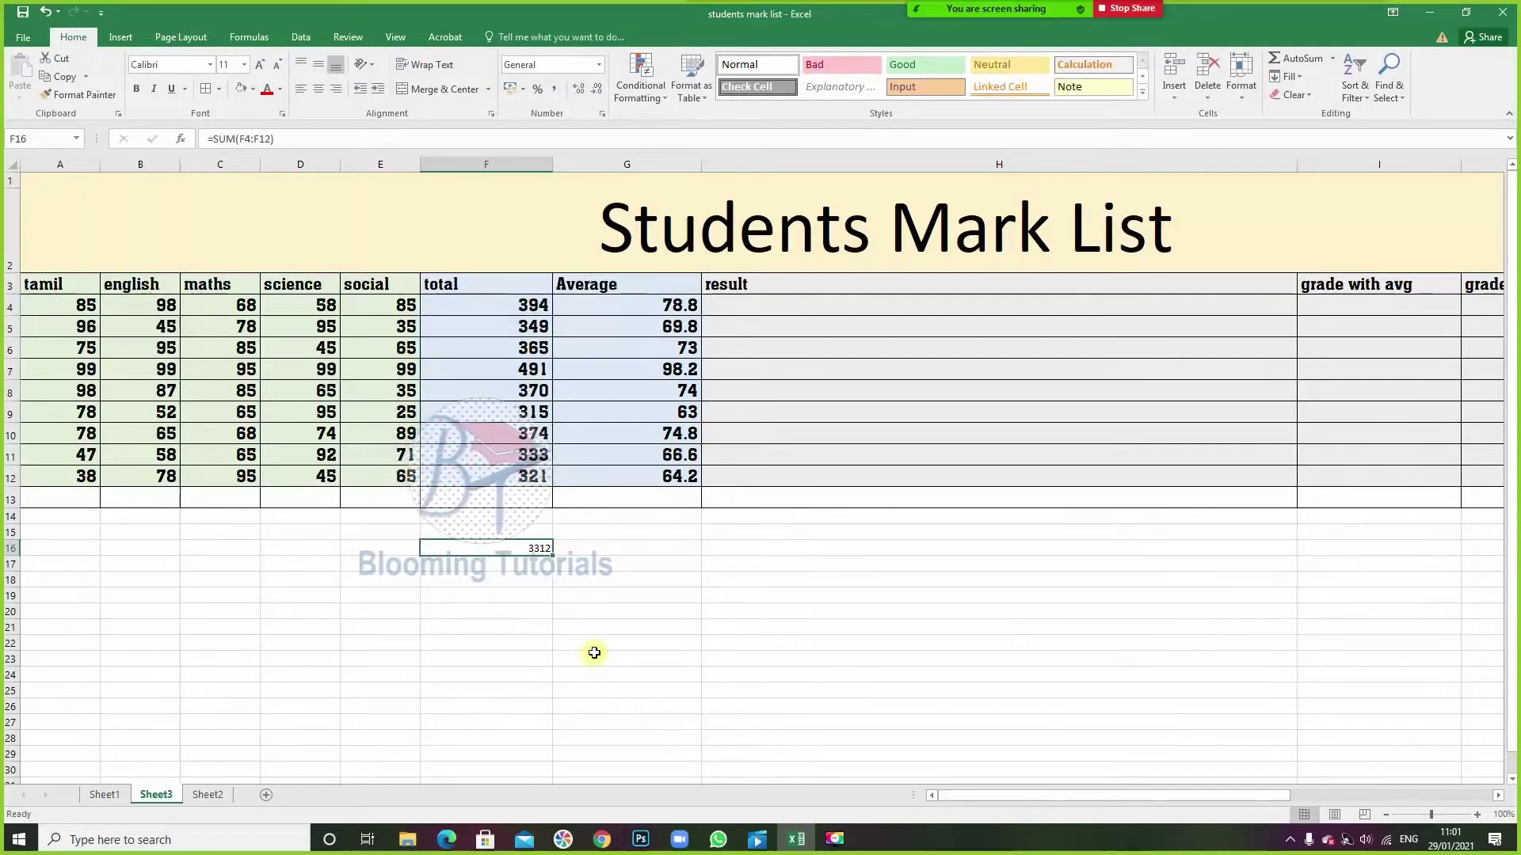
pyautogui.press('Delete')
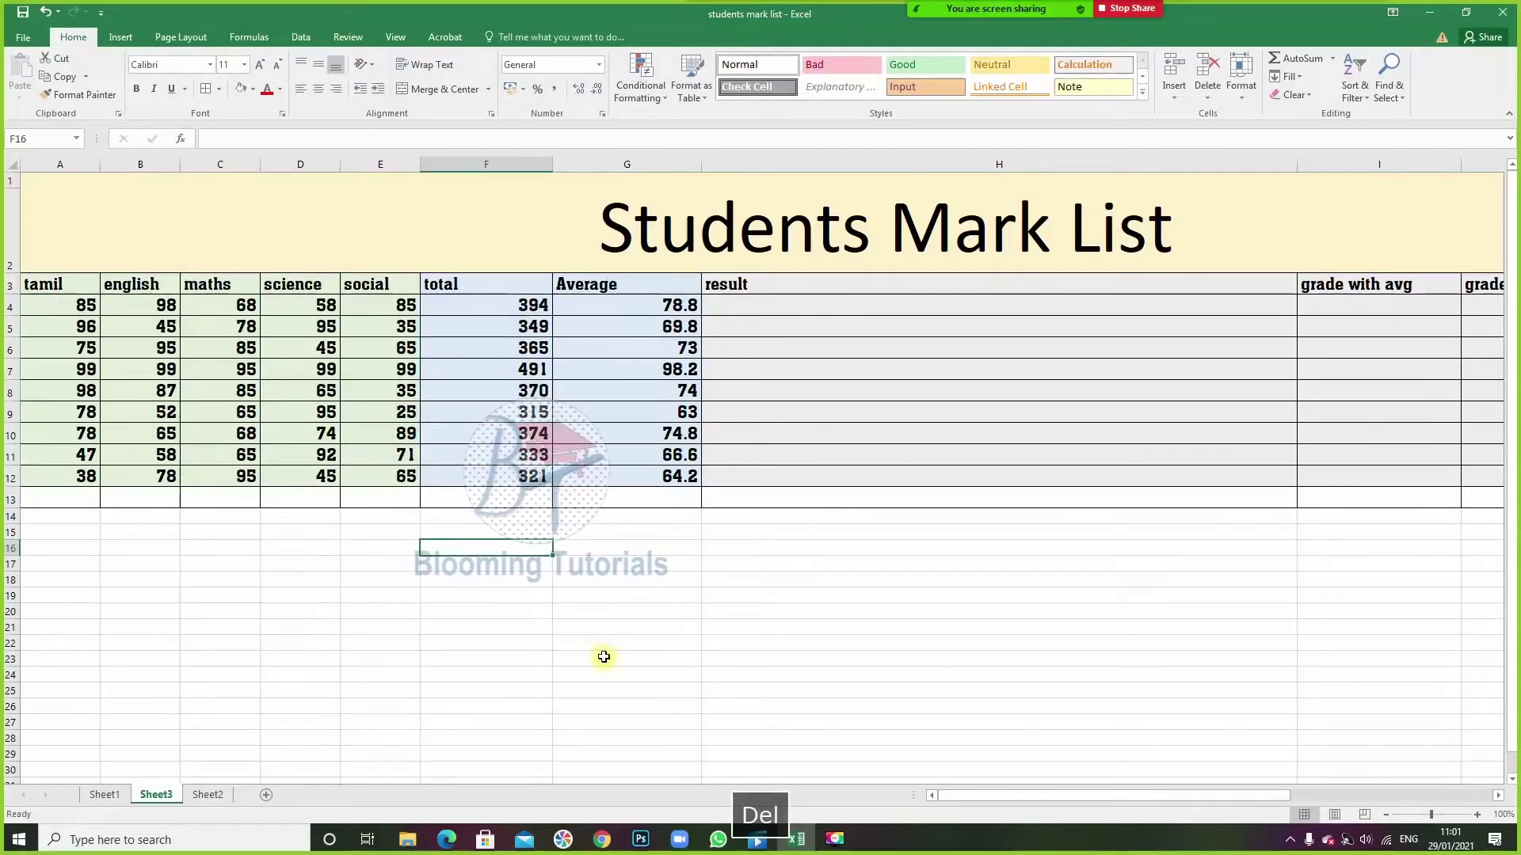
# - Build =SUM(F4:F12) in F16 by dragging over the total column, giving 3312
pyautogui.write('=sum')
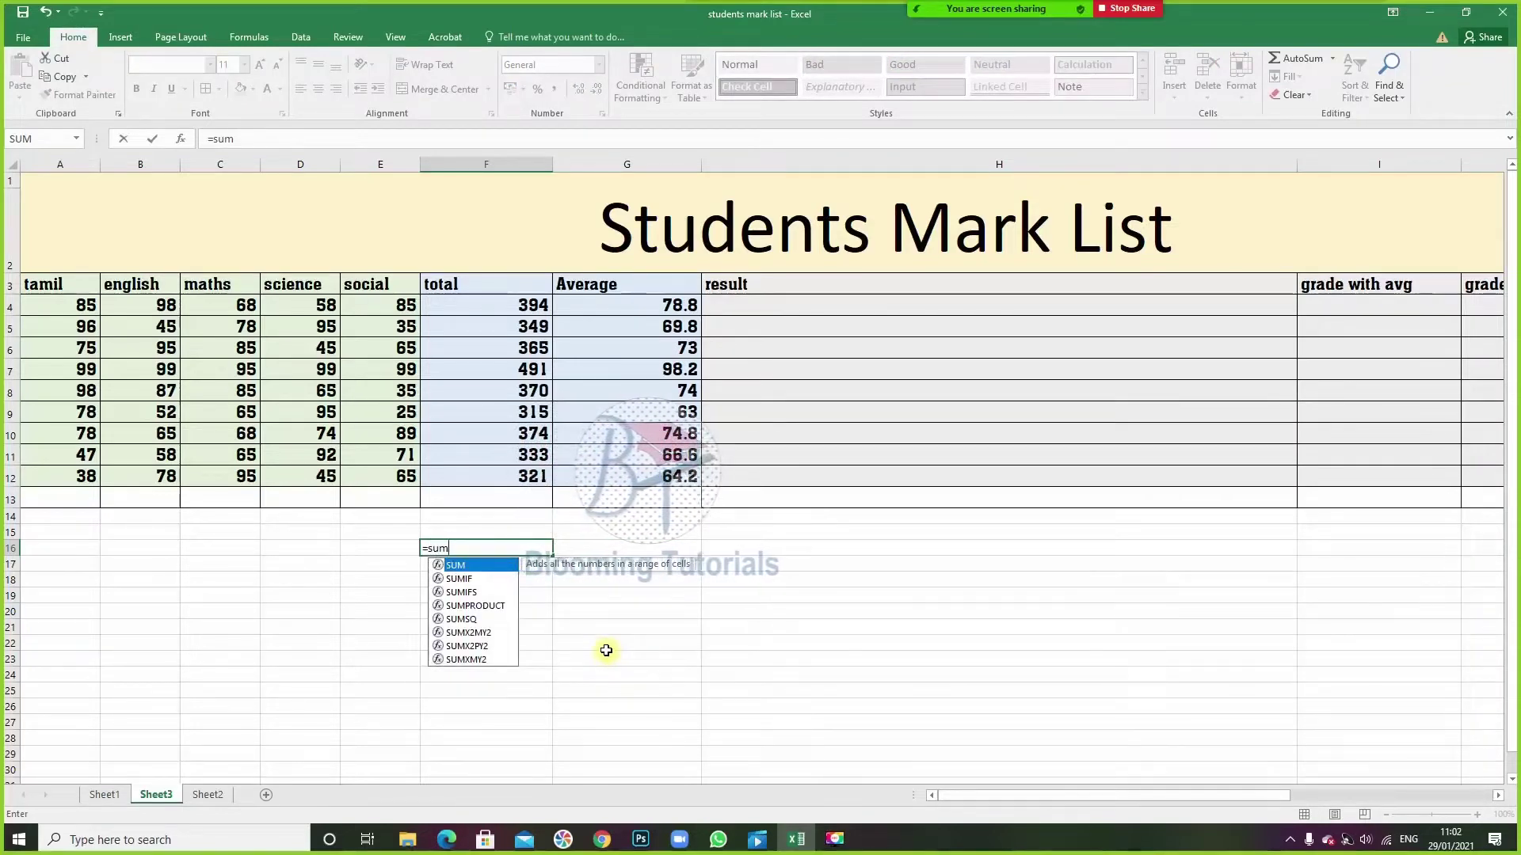
pyautogui.write('(')
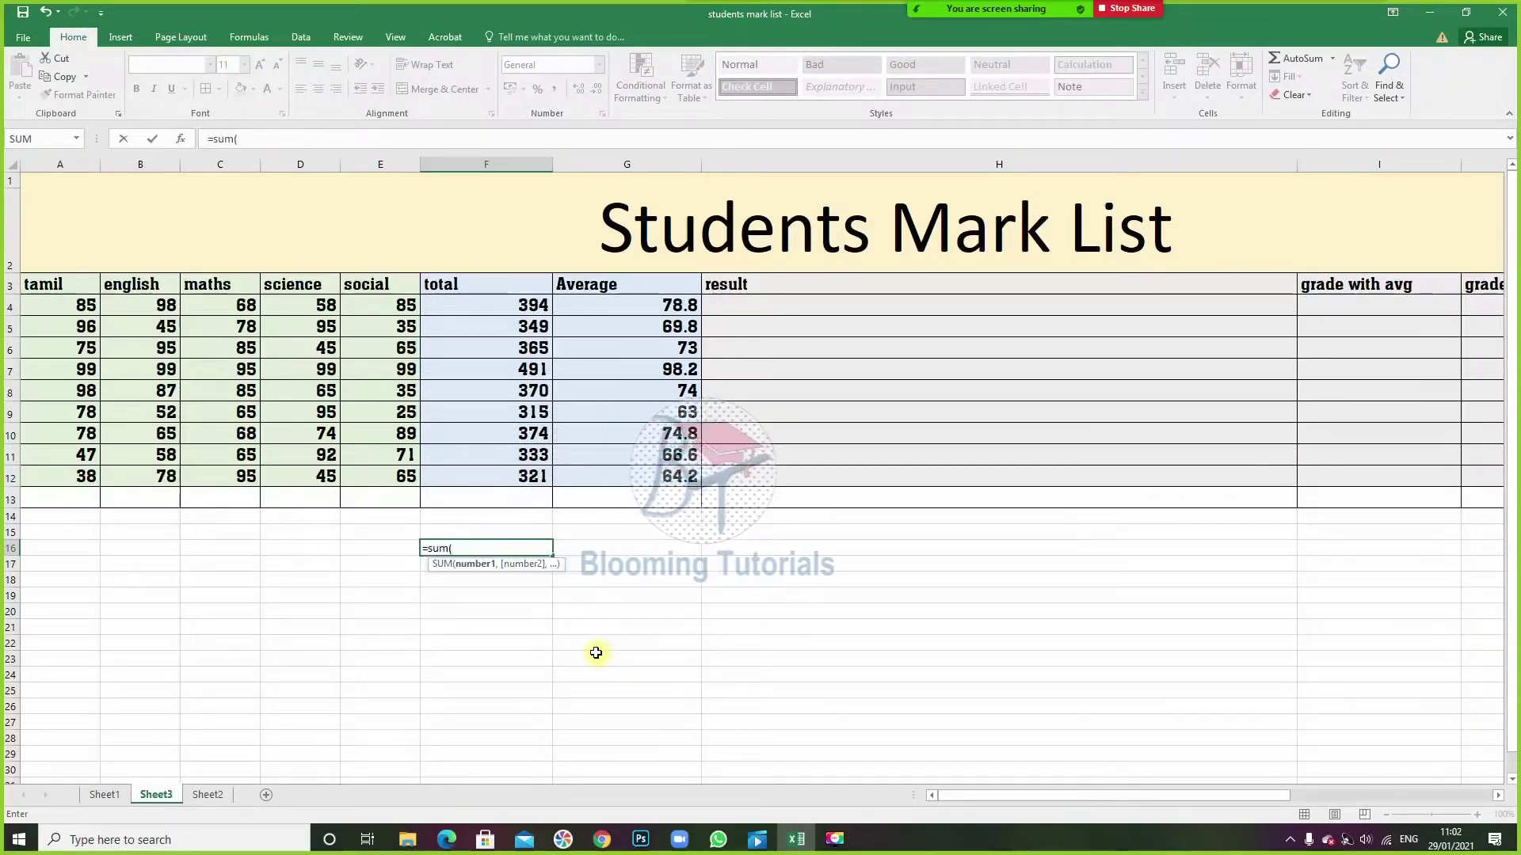
pyautogui.write('f')
pyautogui.press('BackSpace')
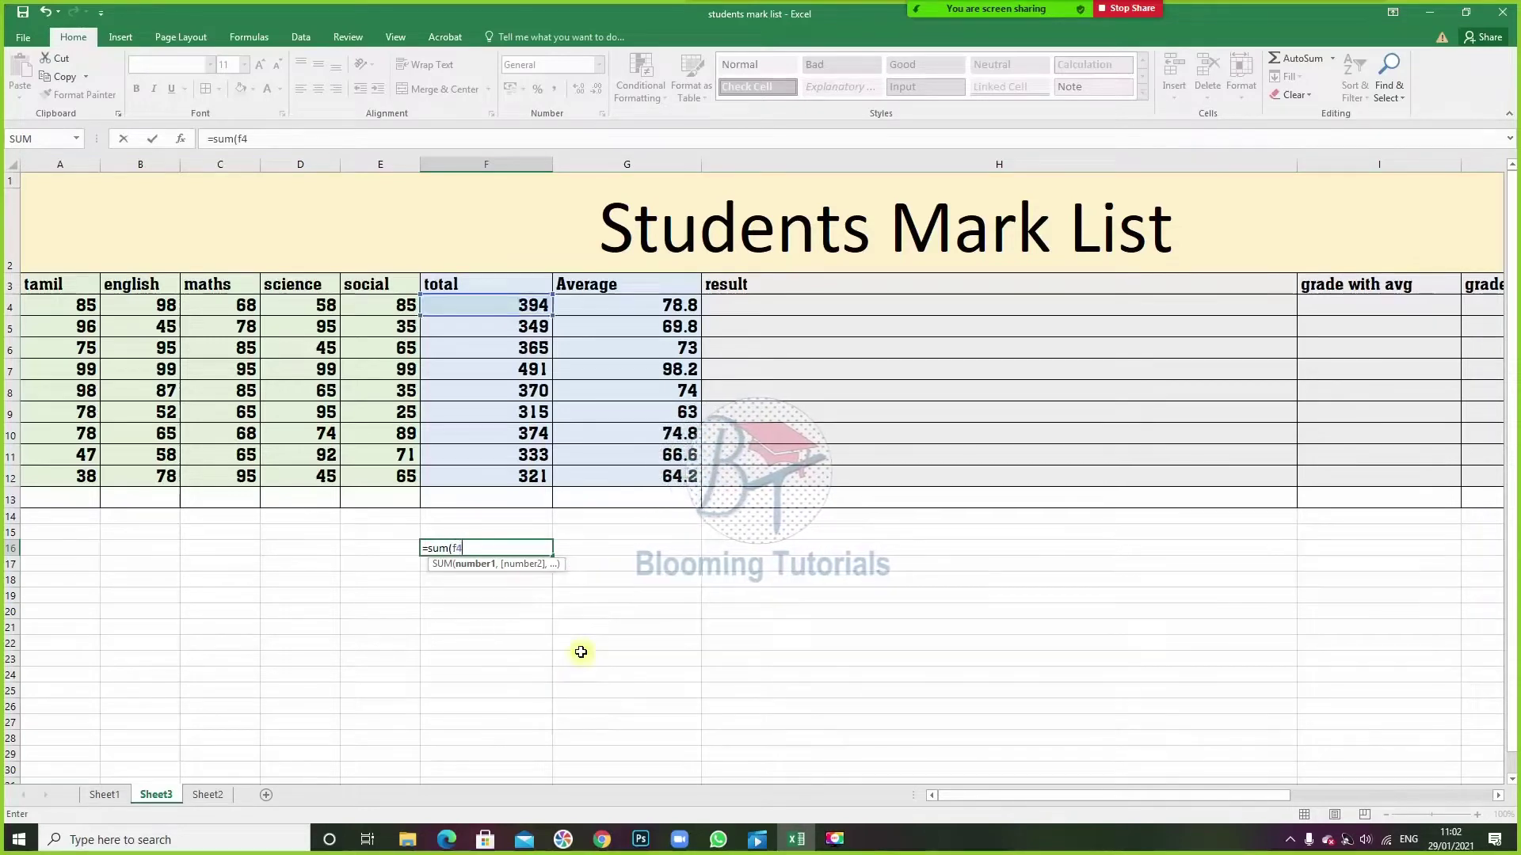
pyautogui.click(521, 309)
pyautogui.moveTo(521, 309); pyautogui.dragTo(529, 476)
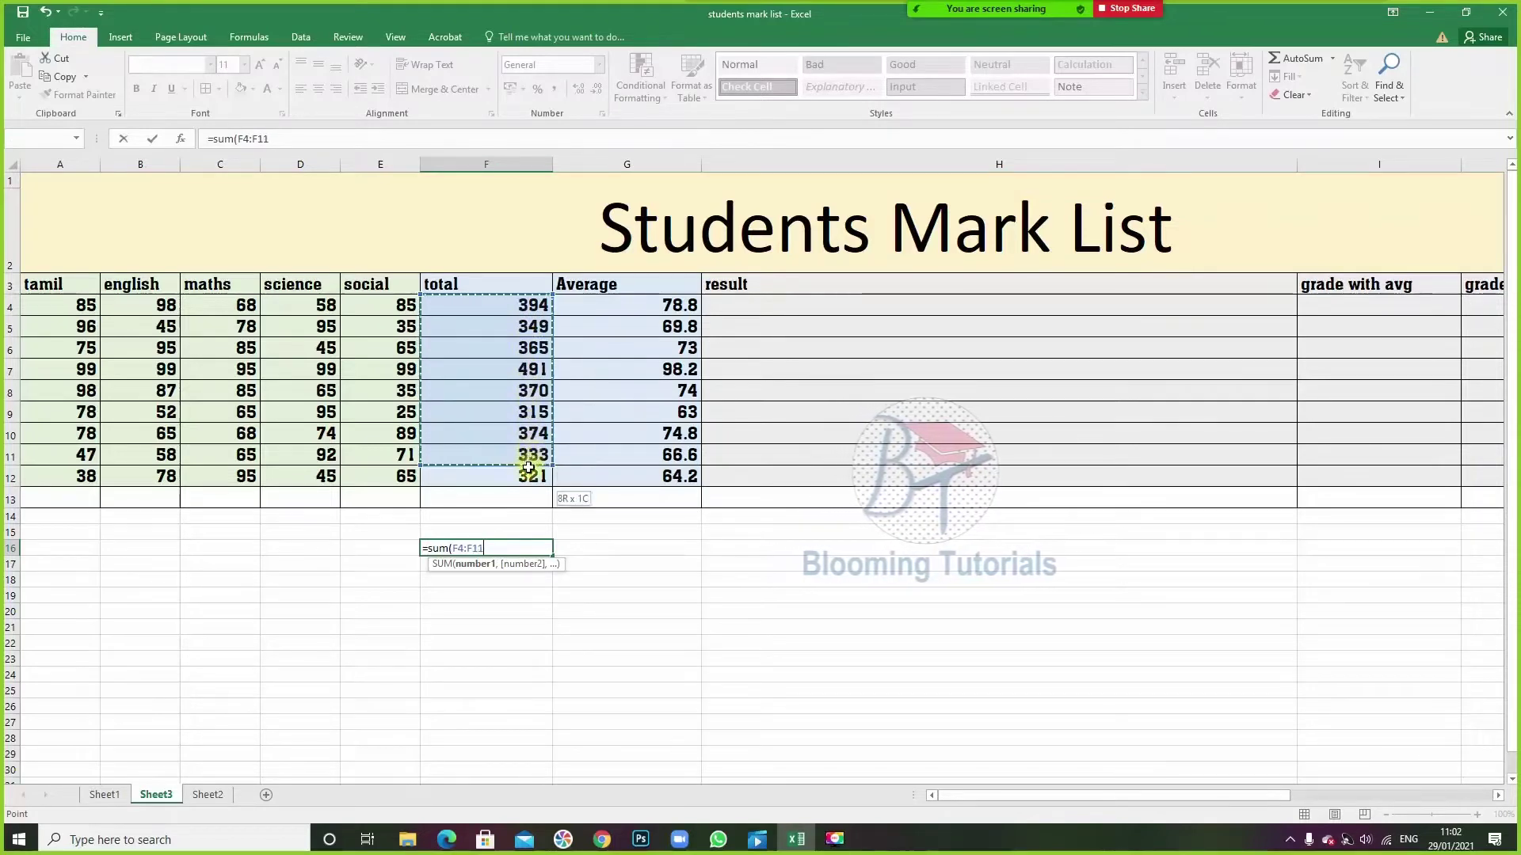
pyautogui.moveTo(520, 305)
pyautogui.mouseDown()
pyautogui.moveTo(515, 521)
pyautogui.moveTo(526, 472)
pyautogui.mouseUp()
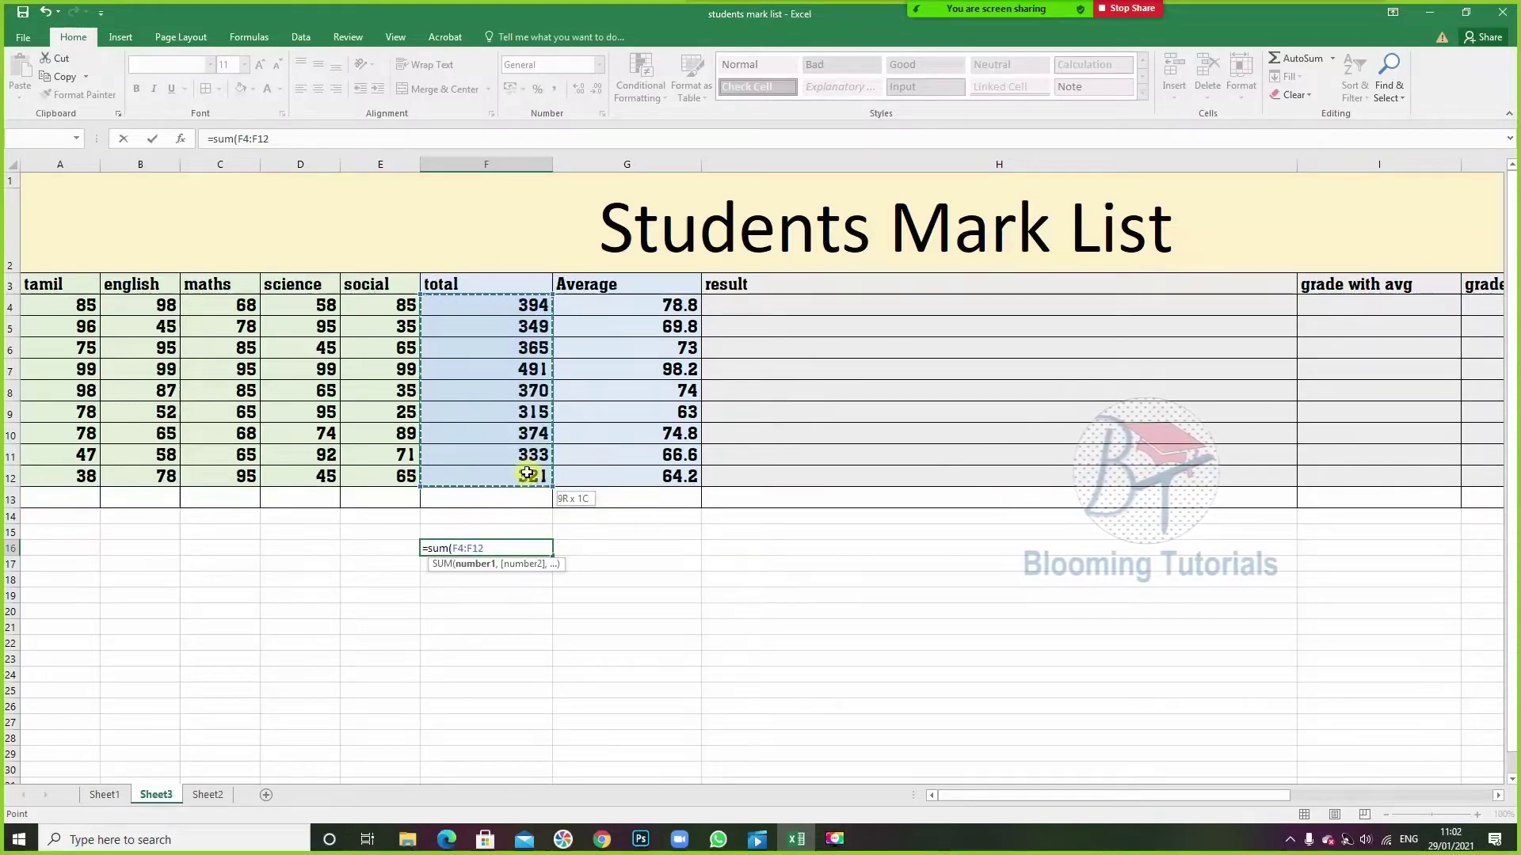
pyautogui.moveTo(523, 307); pyautogui.dragTo(525, 475)
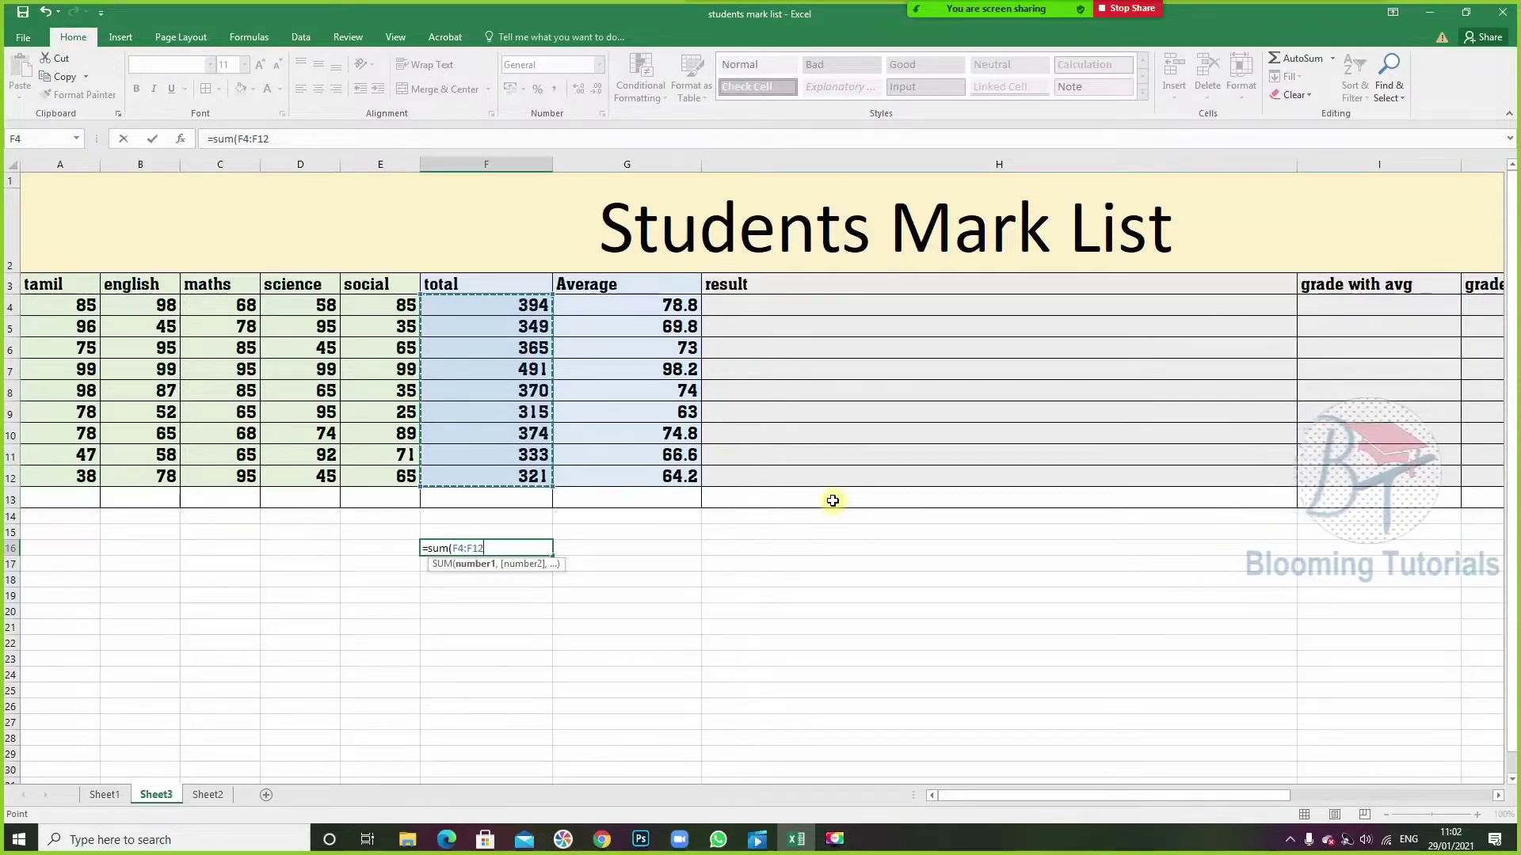
pyautogui.write(')')
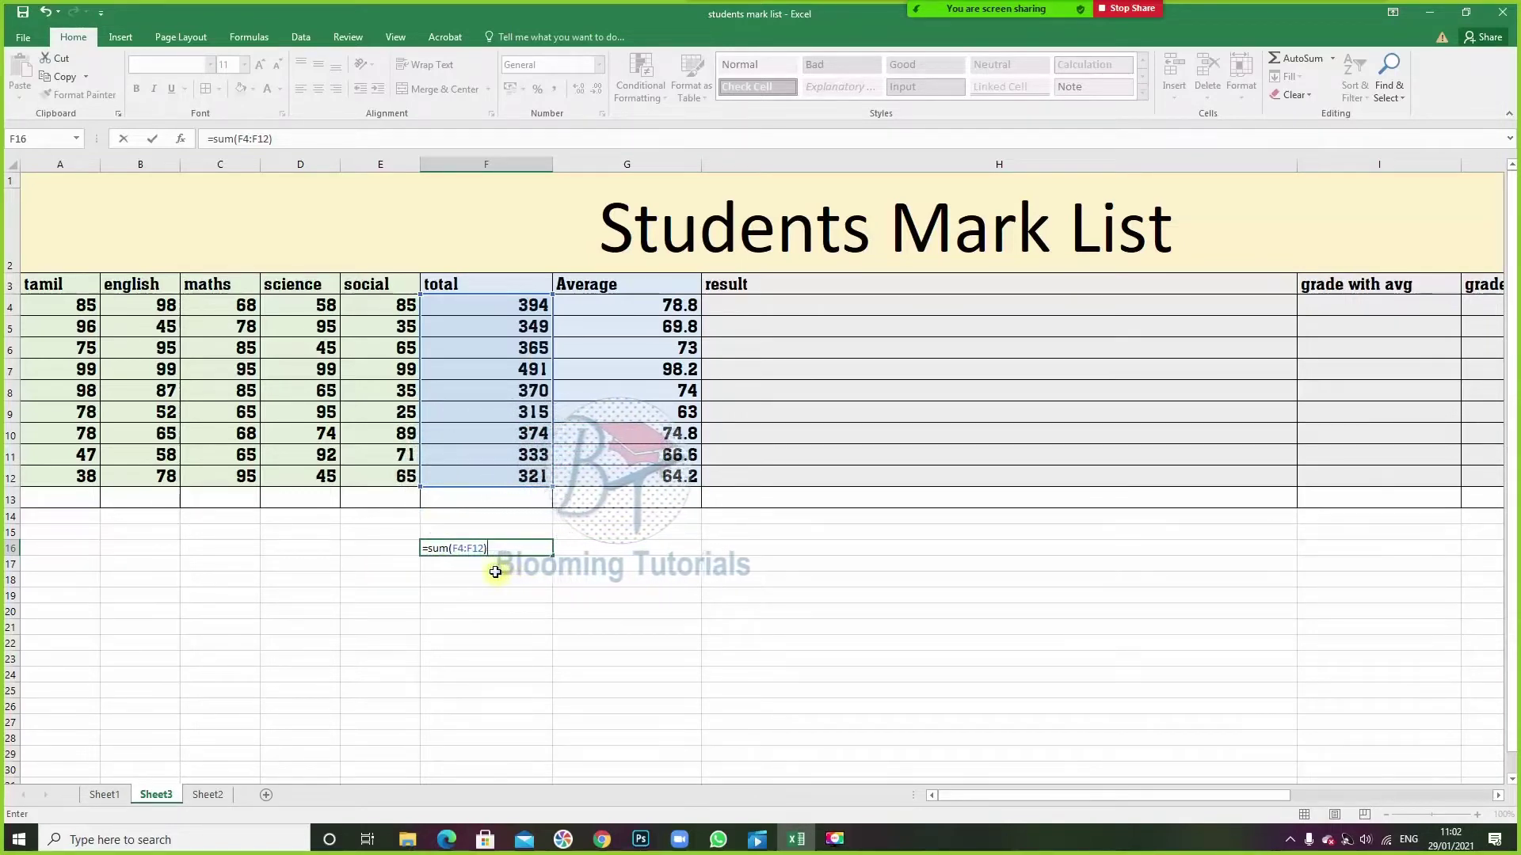
pyautogui.press('Return')
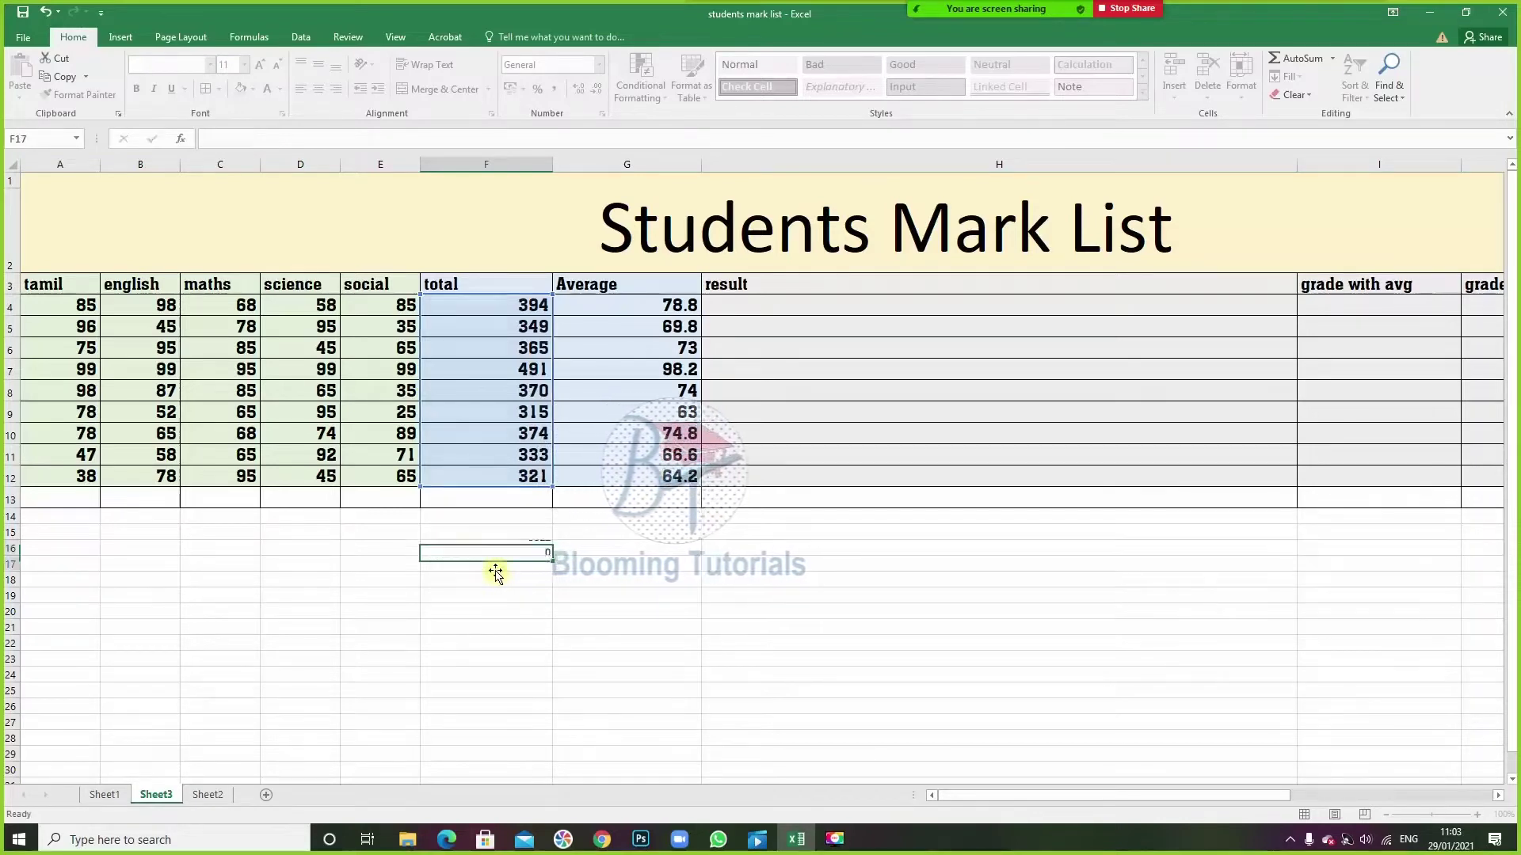
pyautogui.click(507, 547)
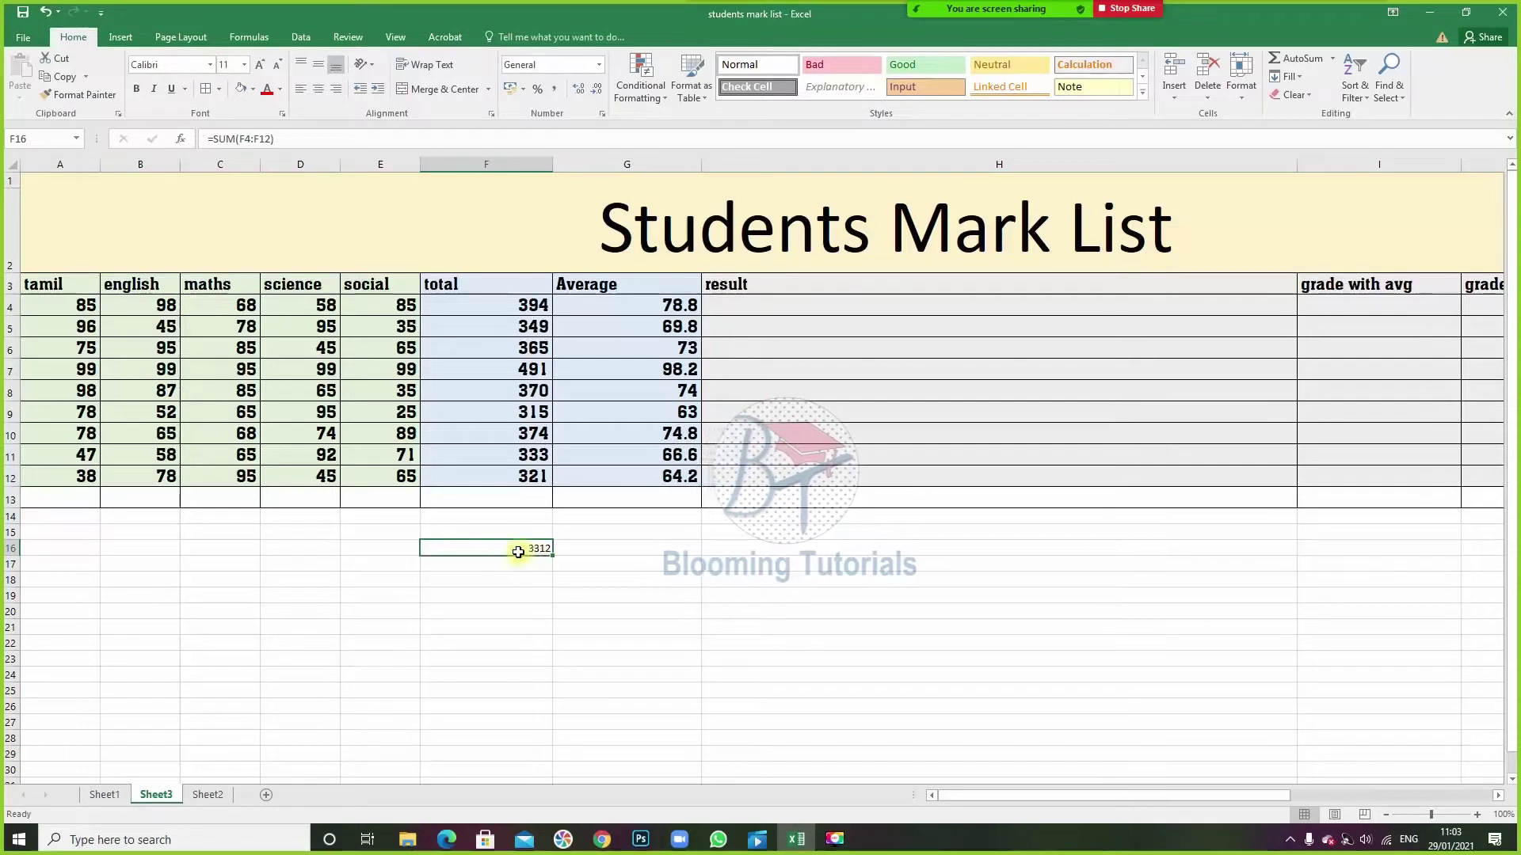
pyautogui.click(594, 553)
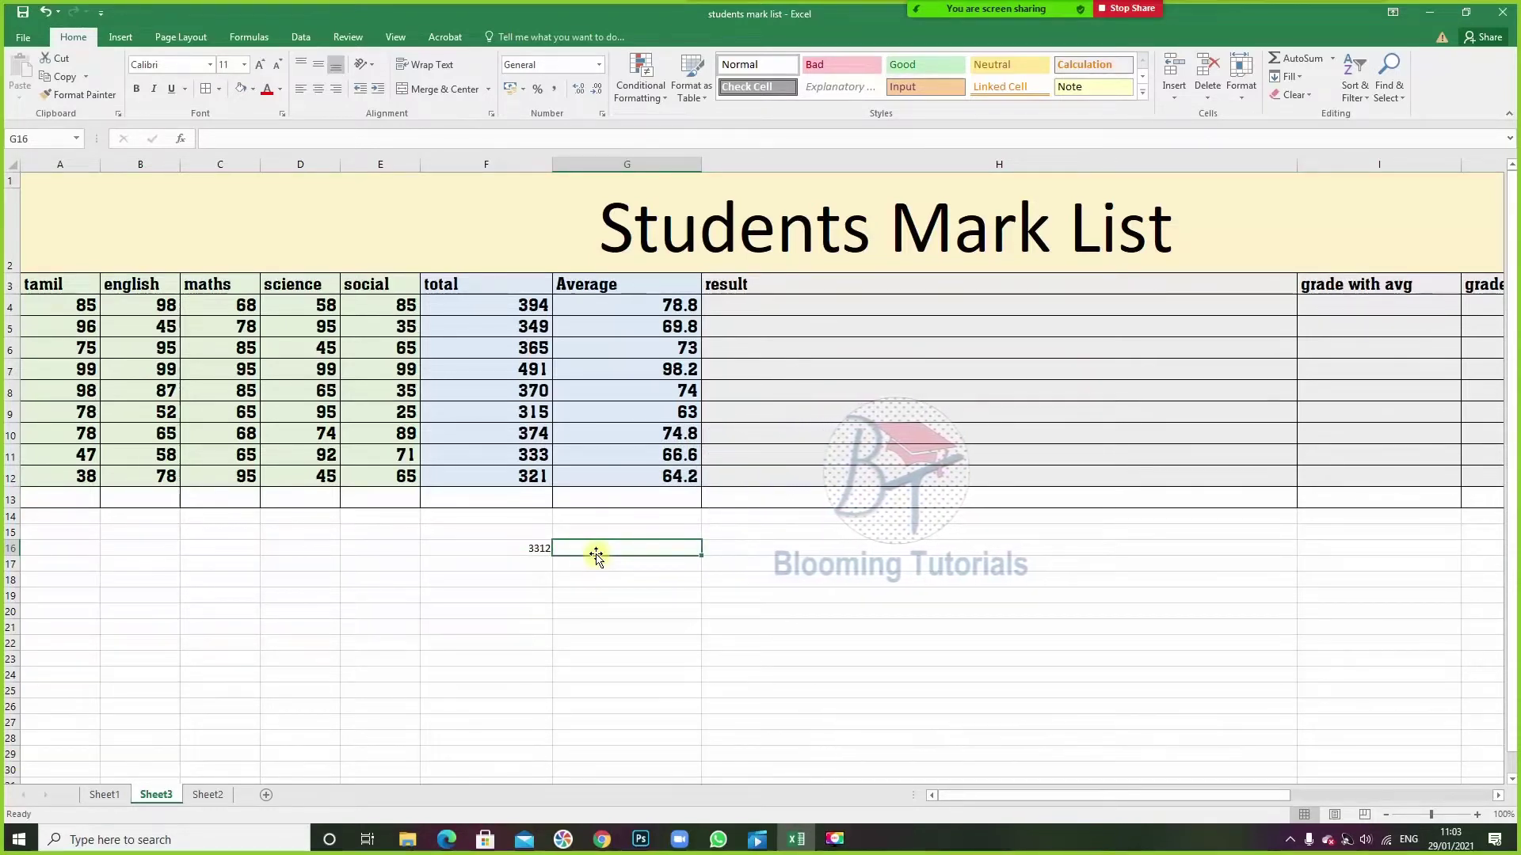
# - Enter =F4+F5+F6+F7+F8+F9+F10+F11+F12 in G16, giving 3312
pyautogui.write('=')
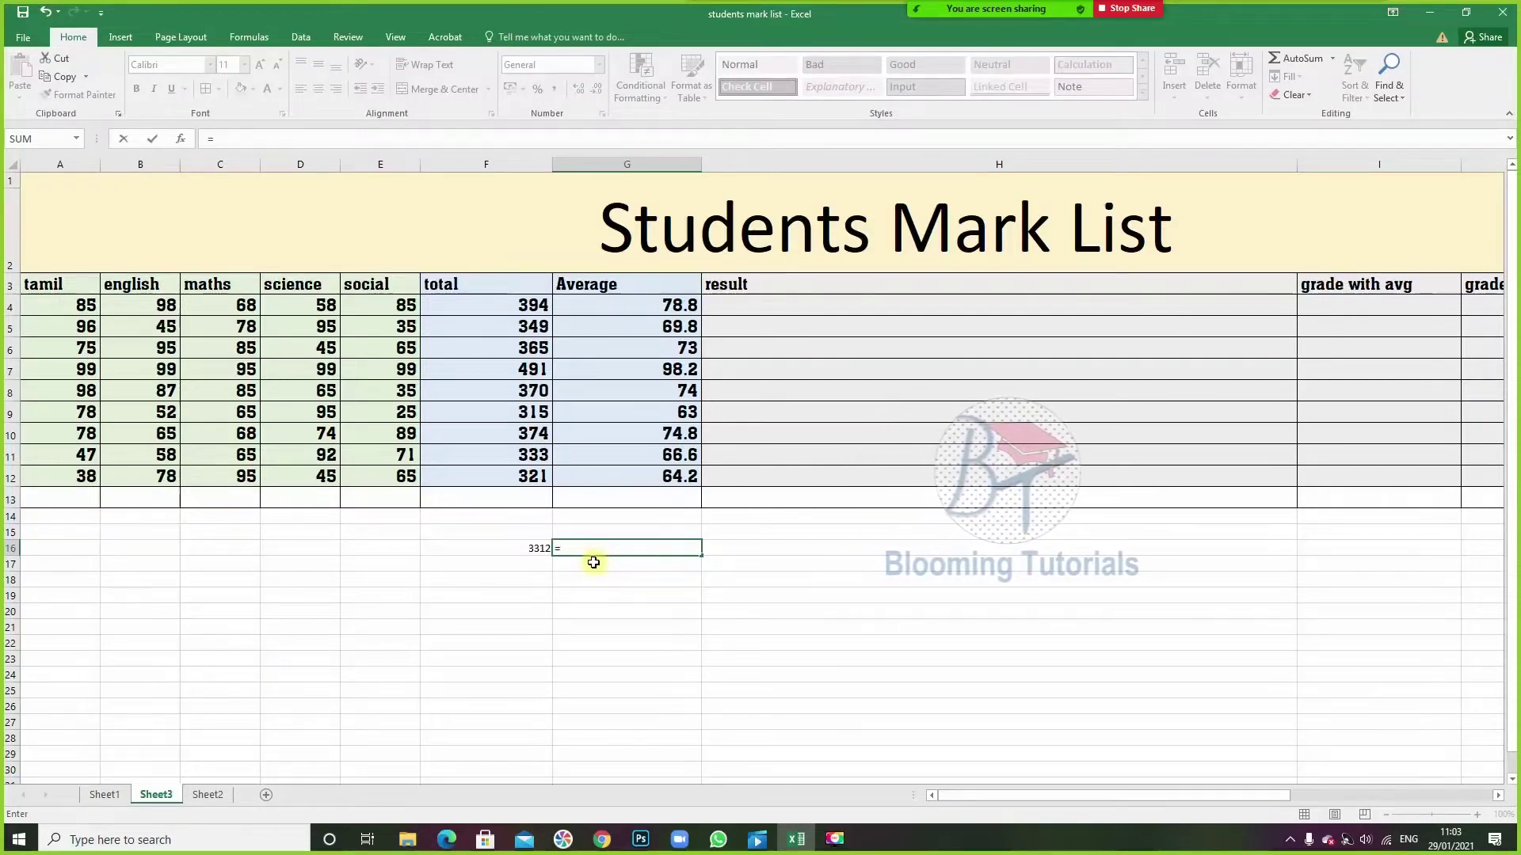
pyautogui.click(517, 305)
pyautogui.write('+')
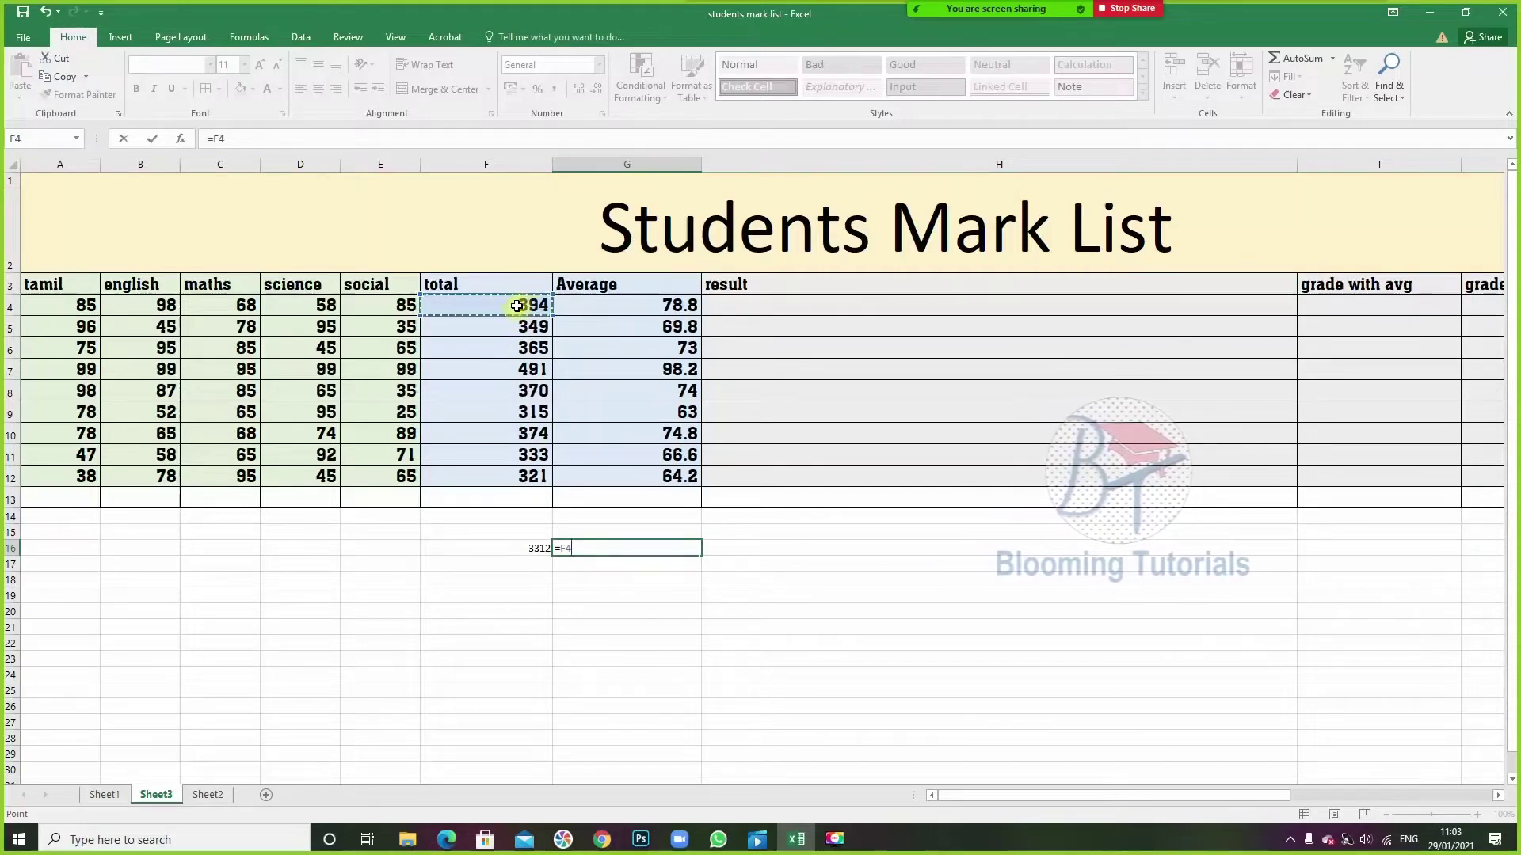
pyautogui.click(524, 328)
pyautogui.write('+')
pyautogui.click(524, 350)
pyautogui.write('+')
pyautogui.click(537, 374)
pyautogui.write('+')
pyautogui.click(533, 392)
pyautogui.write('+')
pyautogui.click(533, 413)
pyautogui.write('+')
pyautogui.click(533, 434)
pyautogui.write('+')
pyautogui.click(533, 456)
pyautogui.write('+')
pyautogui.click(531, 478)
pyautogui.press('Return')
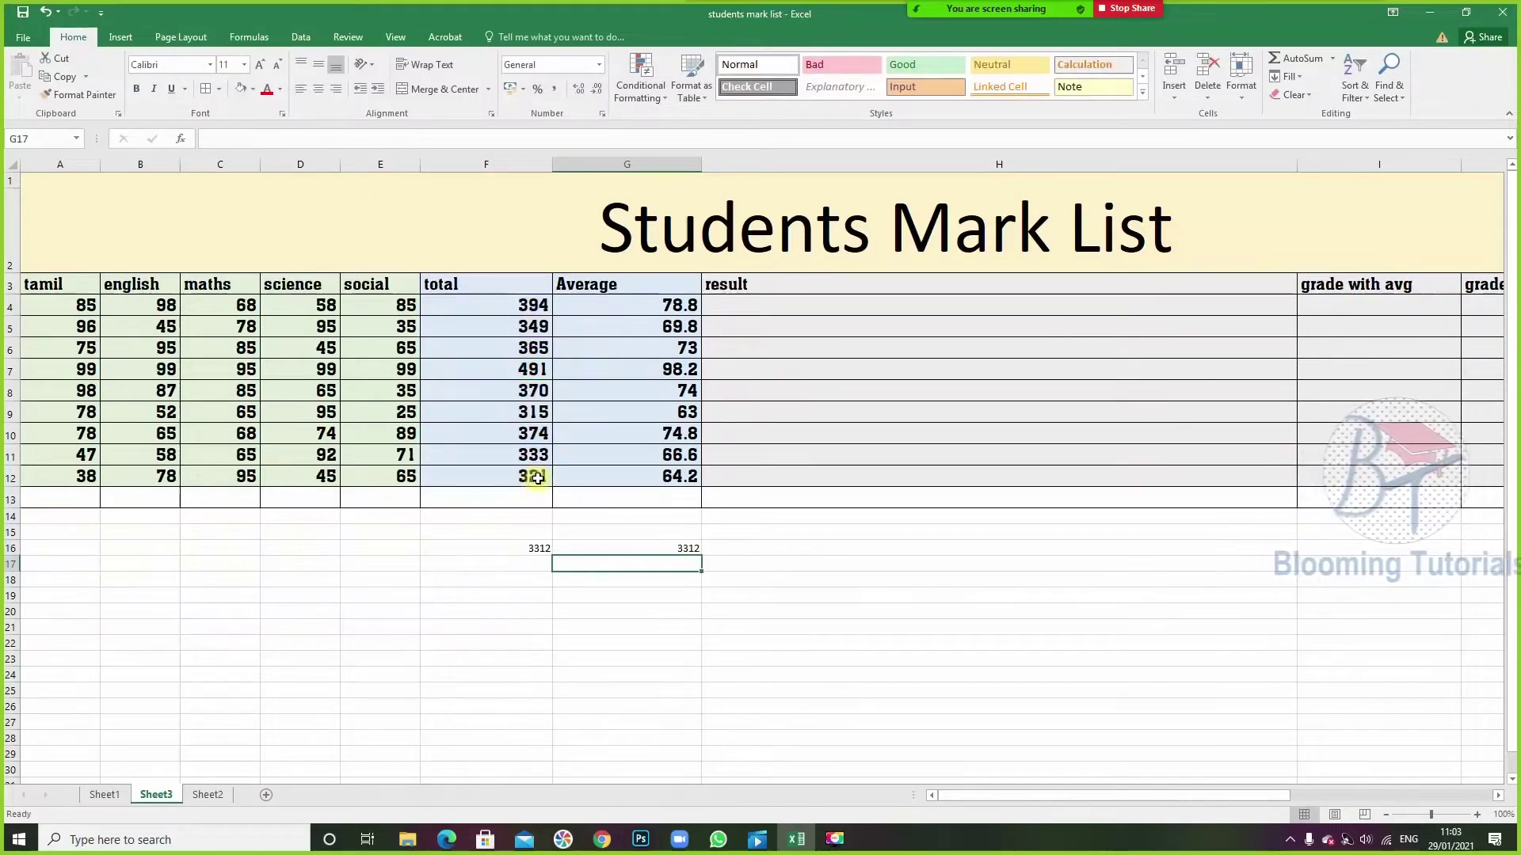
# - Compare F16's SUM formula with G16's cell-by-cell formula in the formula bar
pyautogui.click(529, 548)
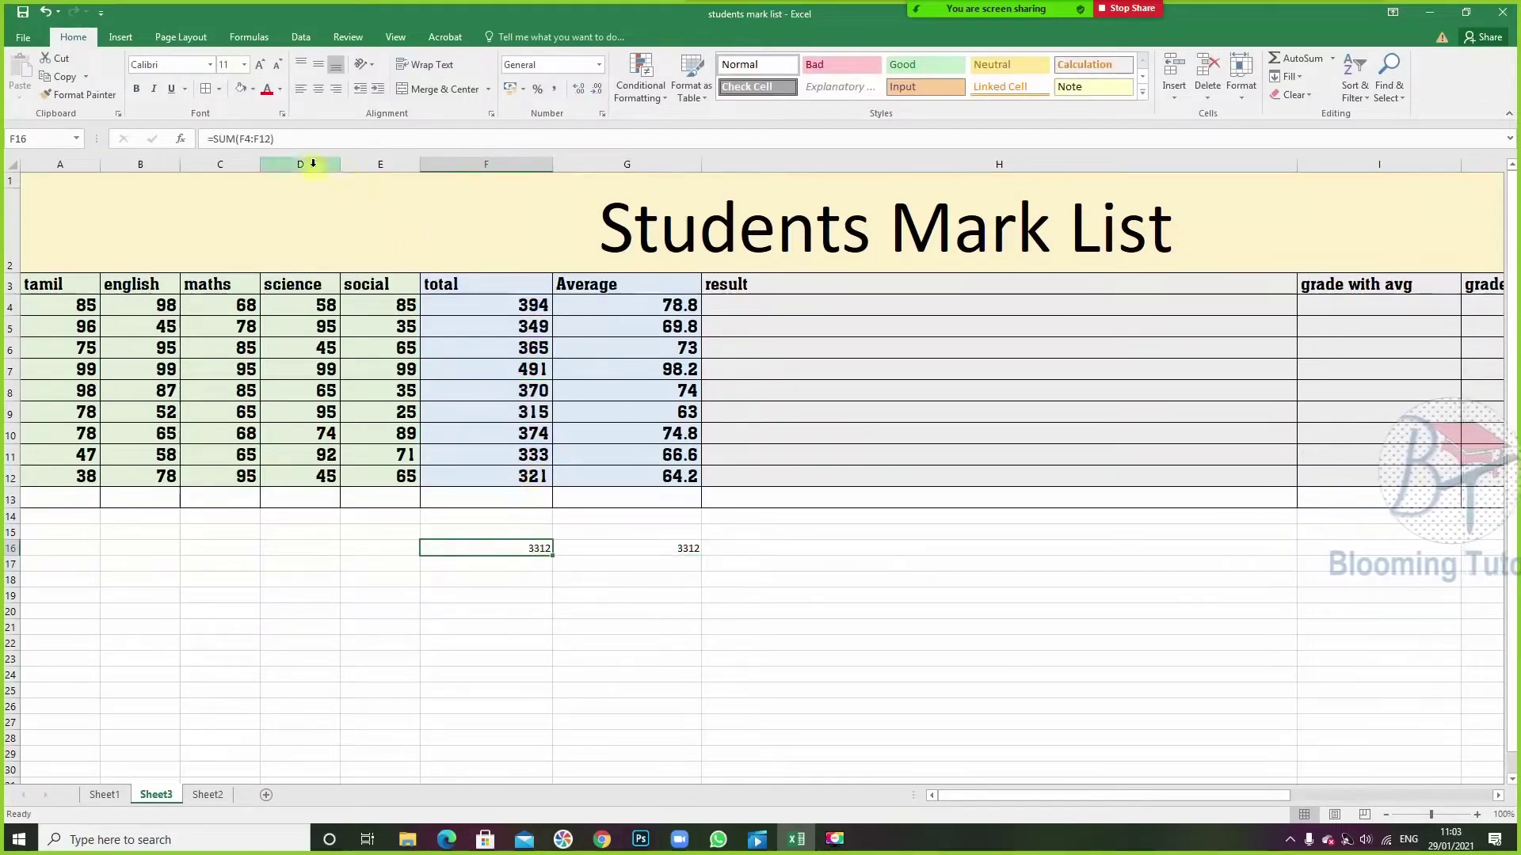
pyautogui.moveTo(286, 139); pyautogui.dragTo(203, 136)
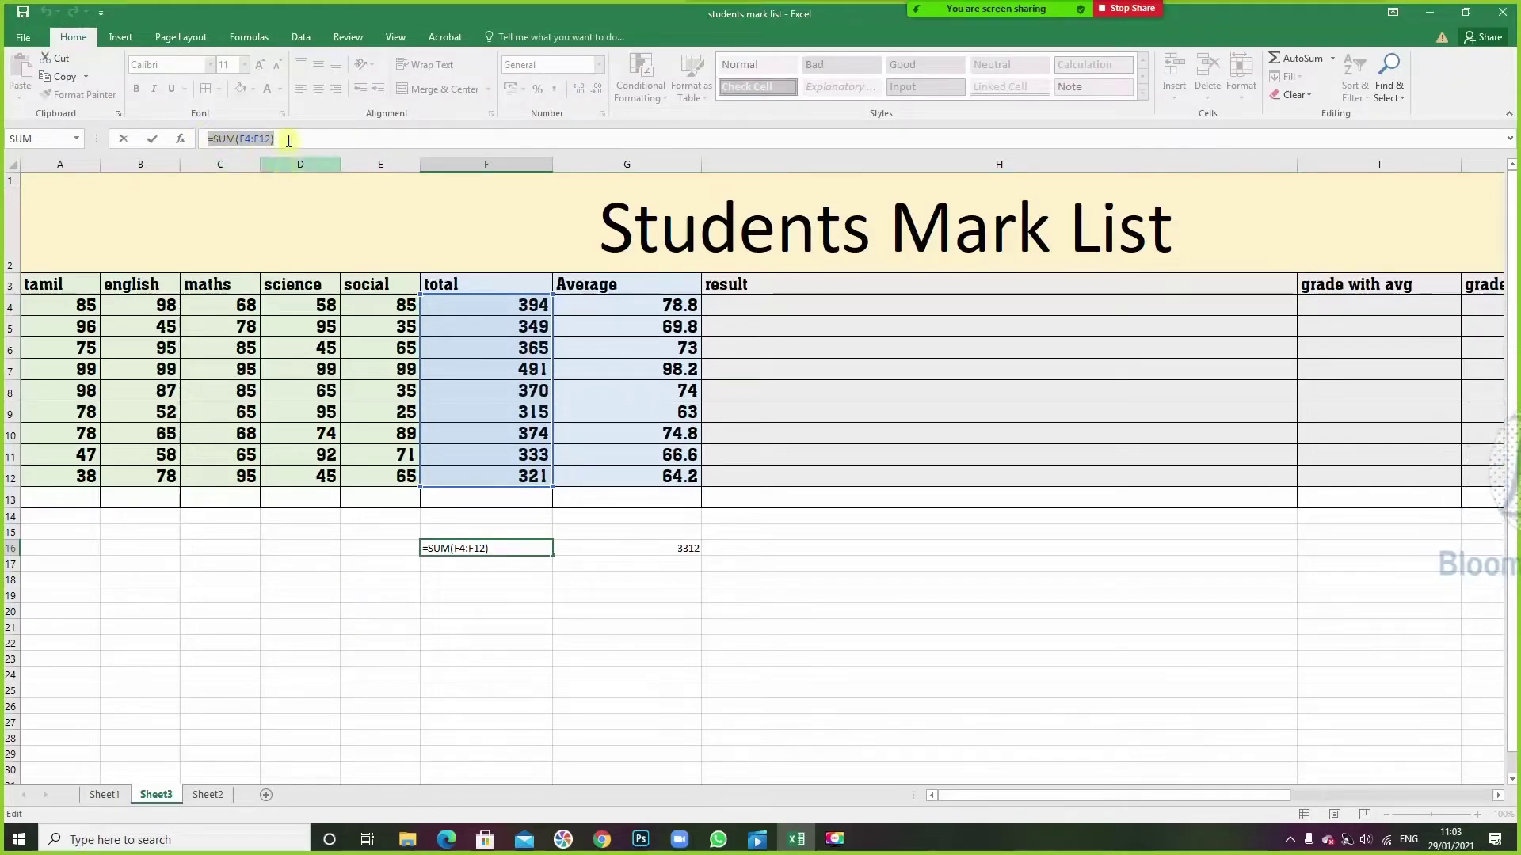
pyautogui.press('Return')
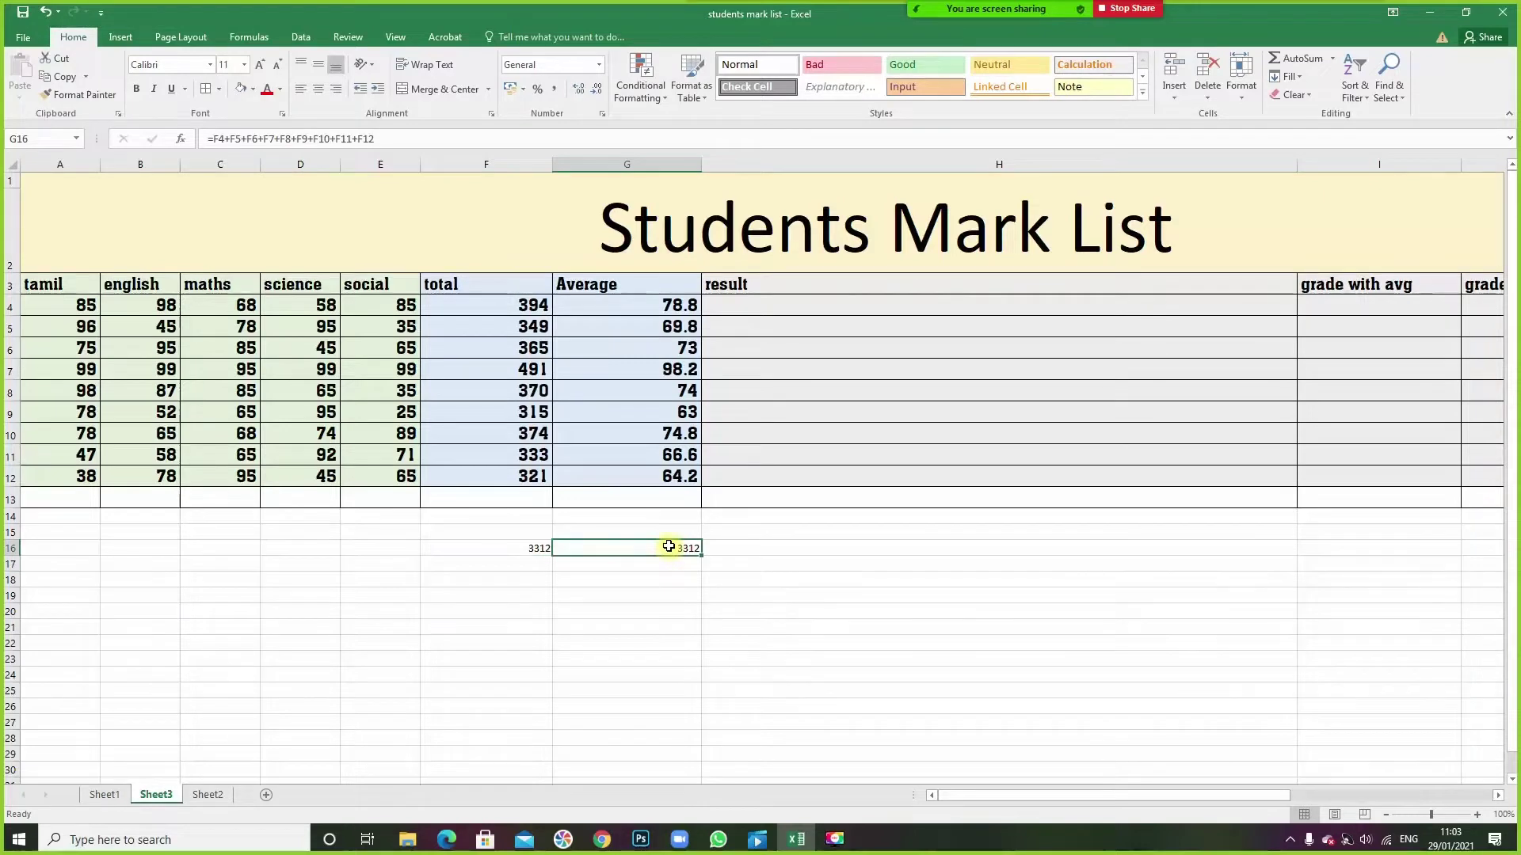
pyautogui.click(373, 143)
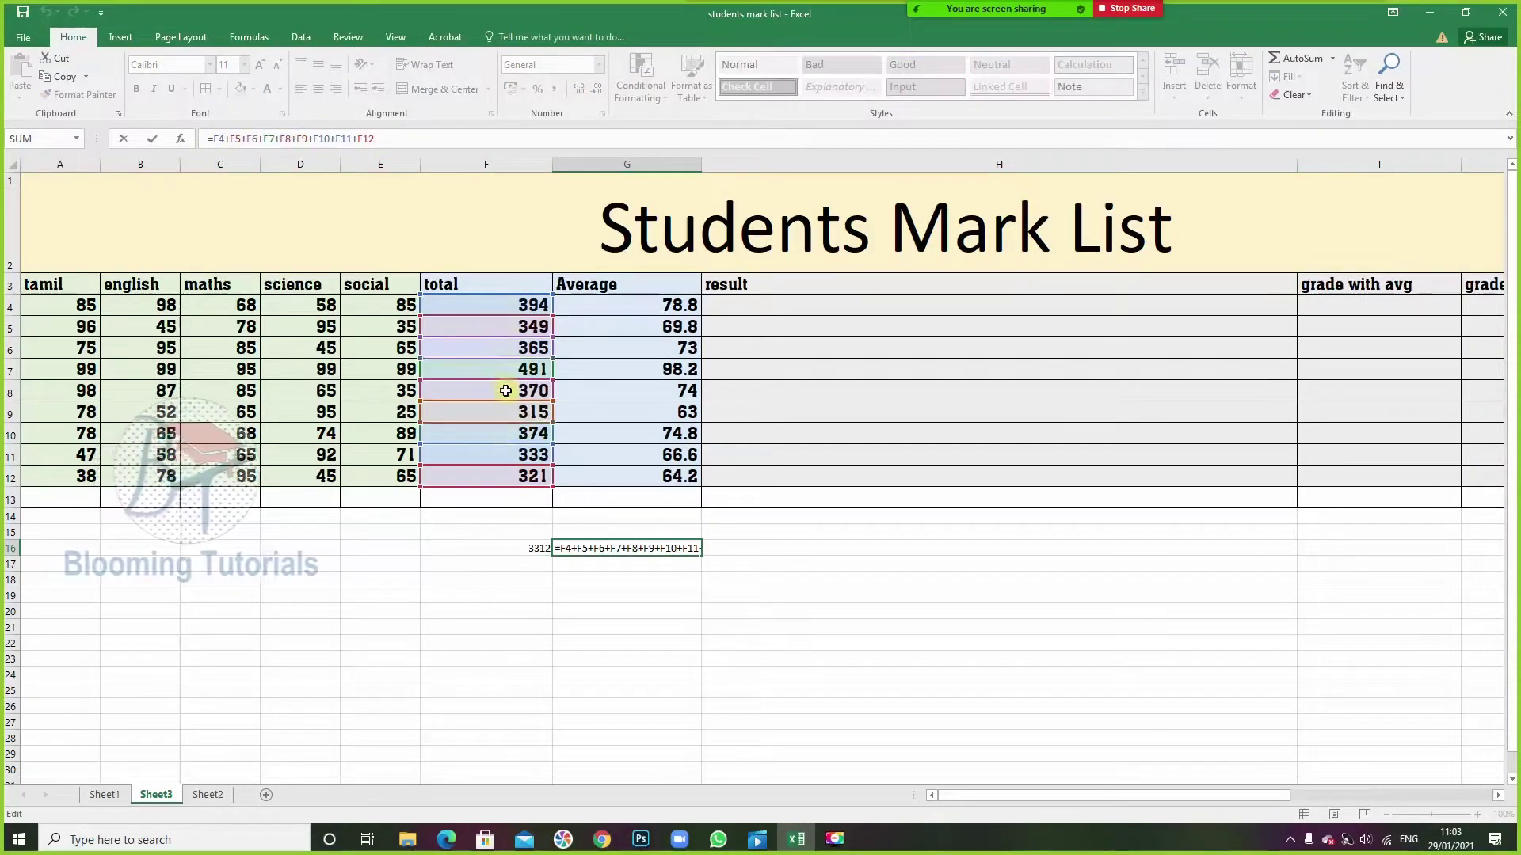
pyautogui.hotkey('ctrl', 'Return')
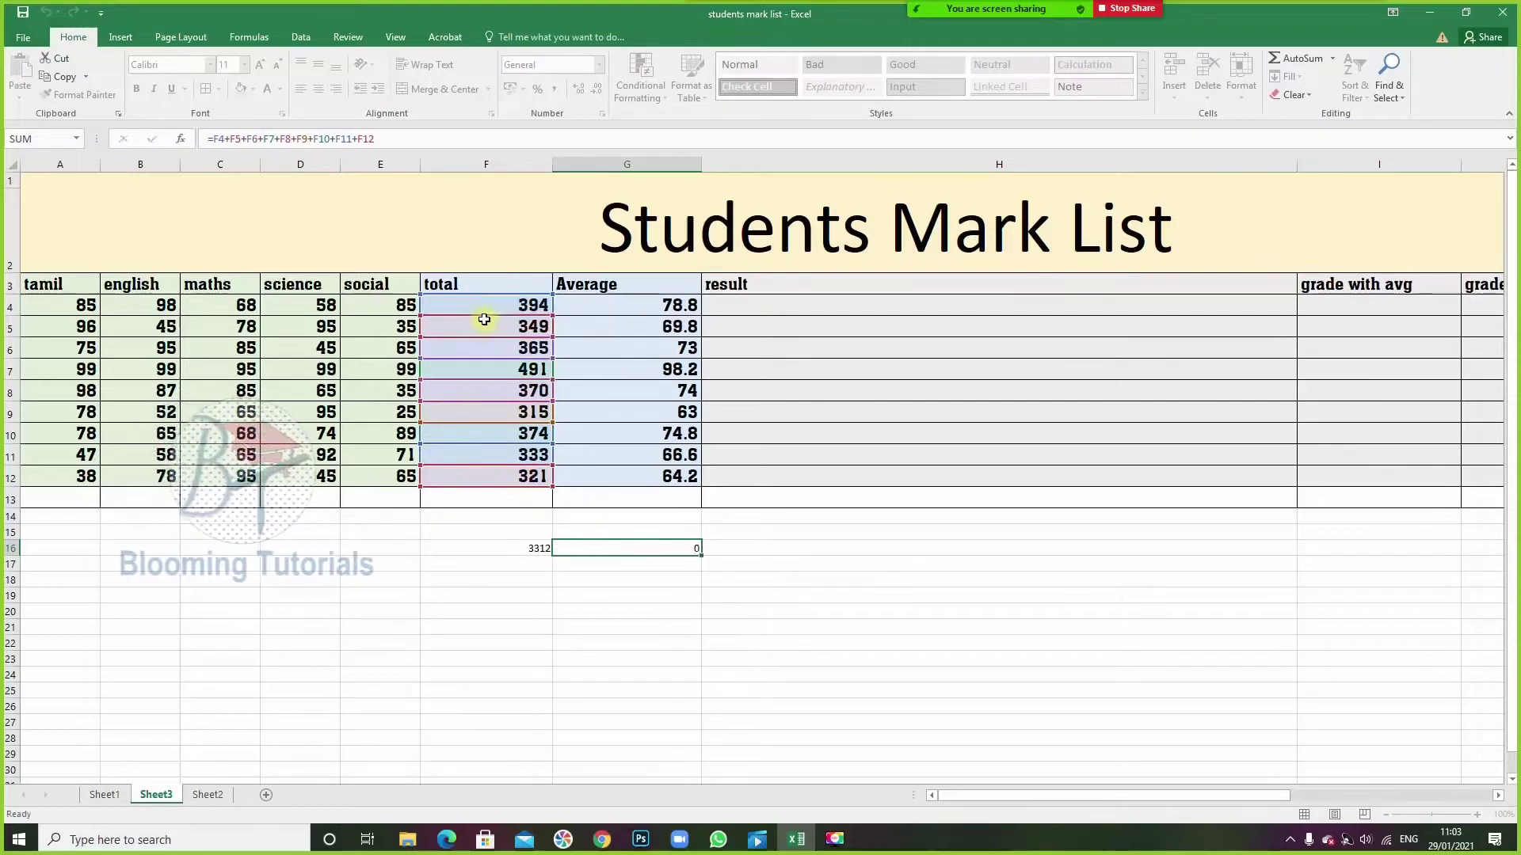
pyautogui.press('Return')
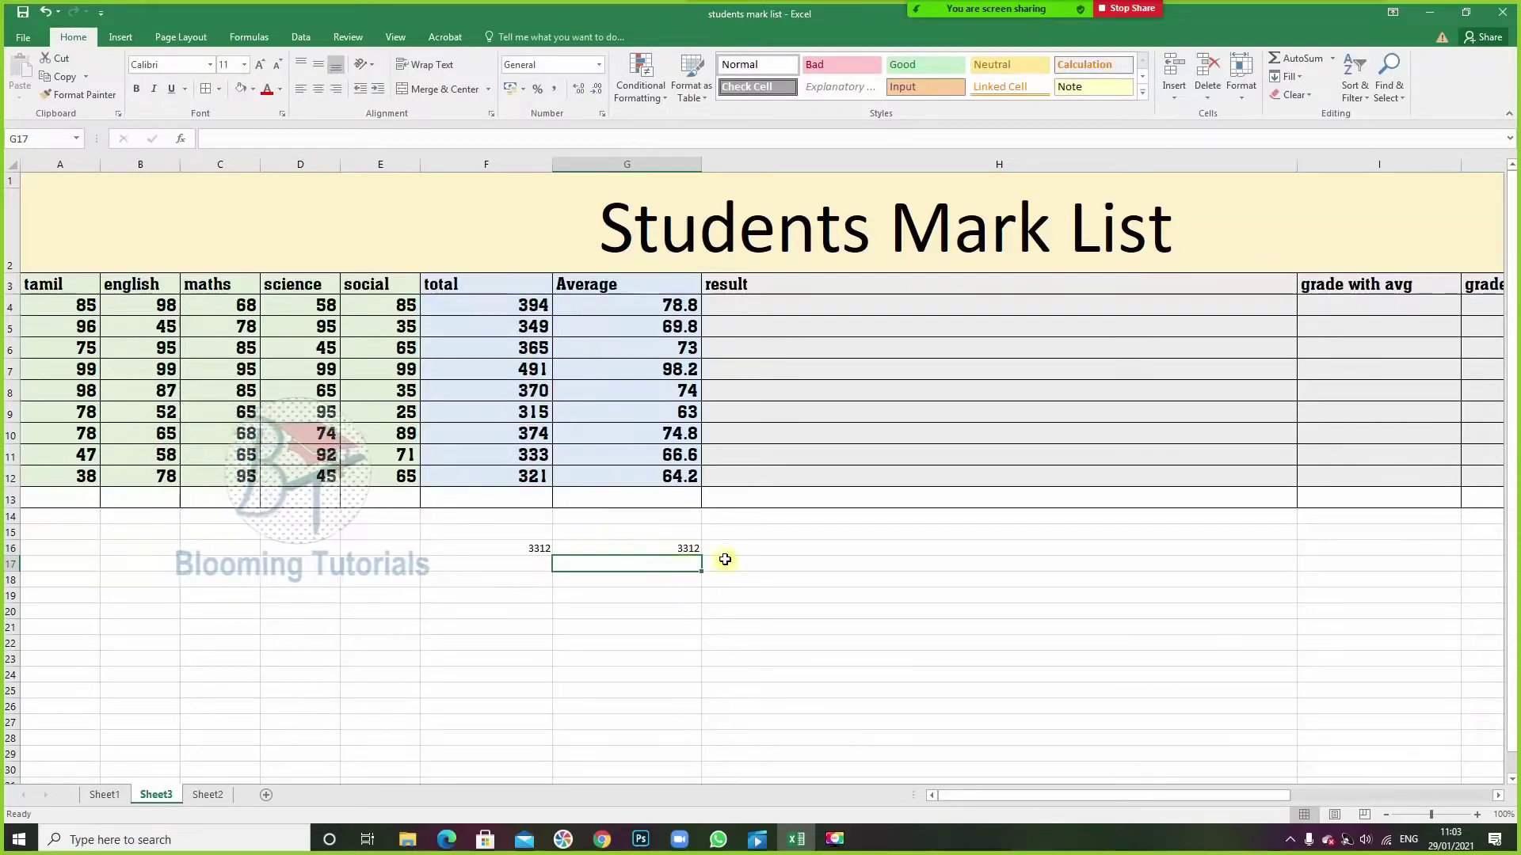
pyautogui.click(733, 547)
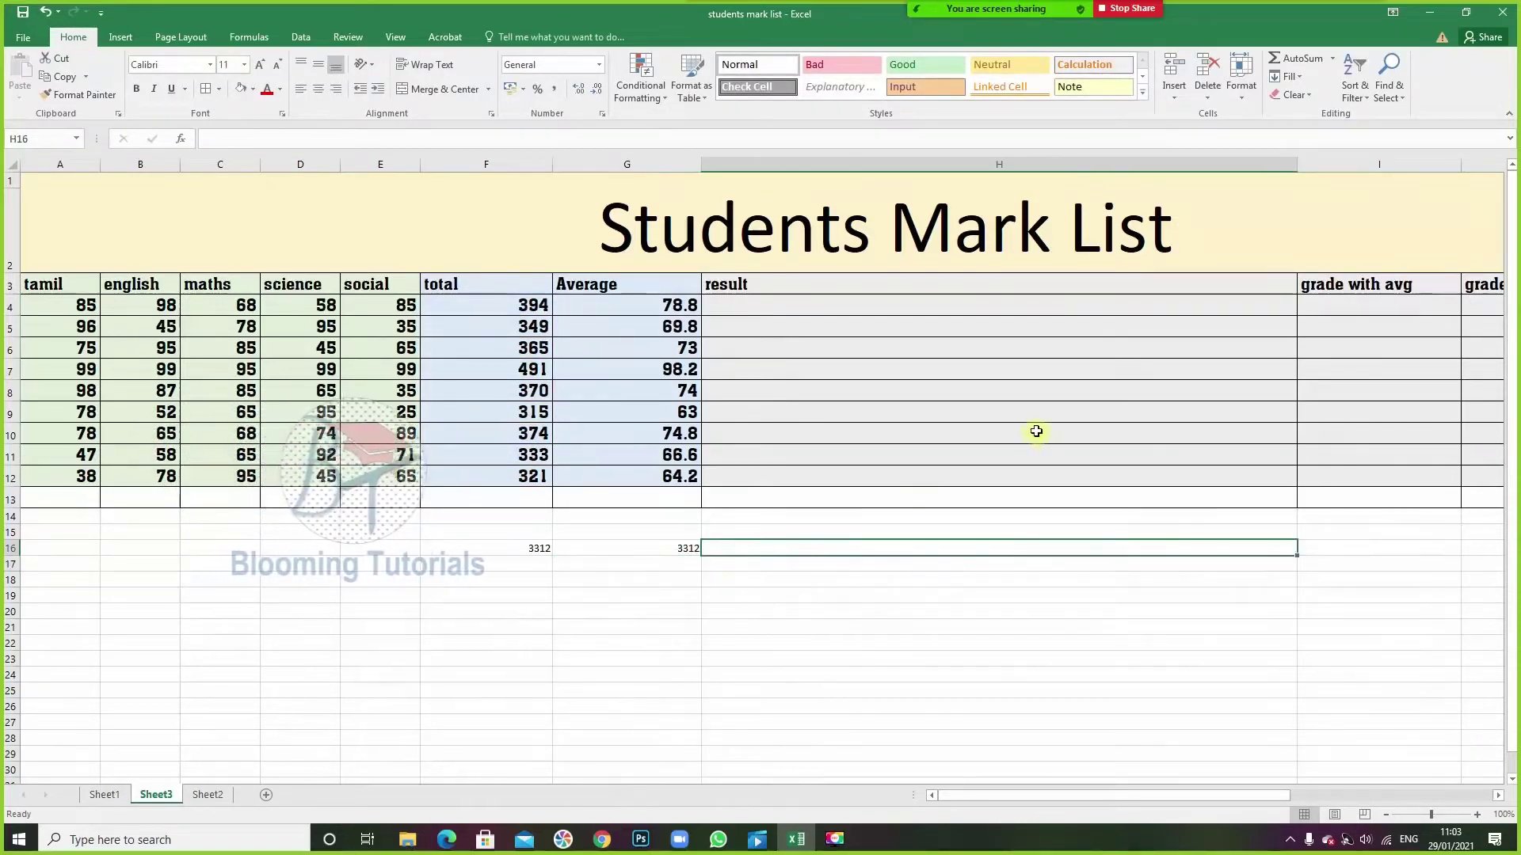
# - Type the total values as literal numbers into an H16 formula, starting =394+349+365+491+370+3…
pyautogui.click(360, 547)
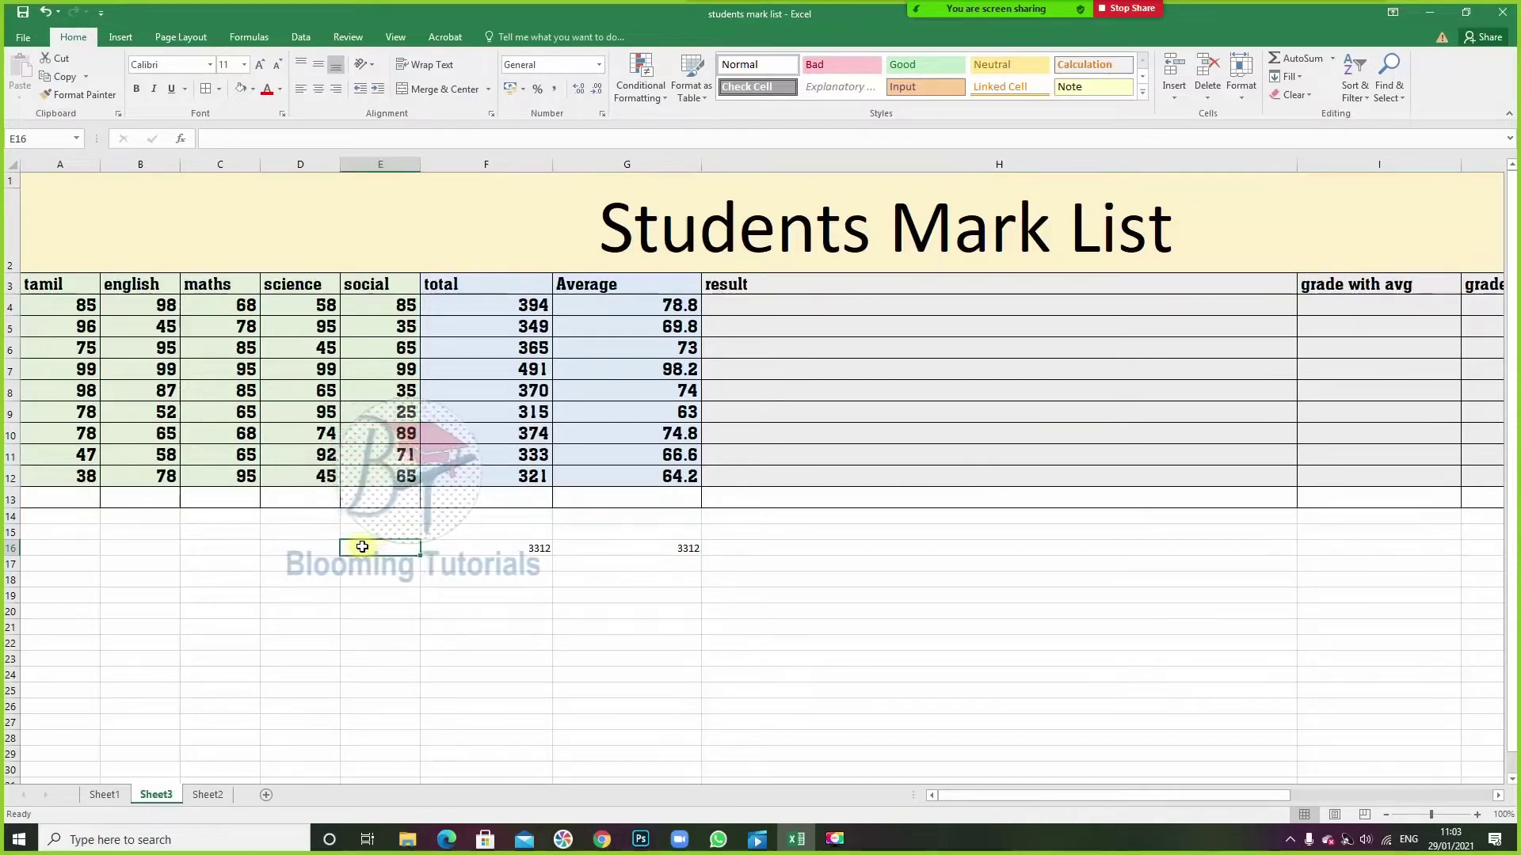
pyautogui.click(738, 549)
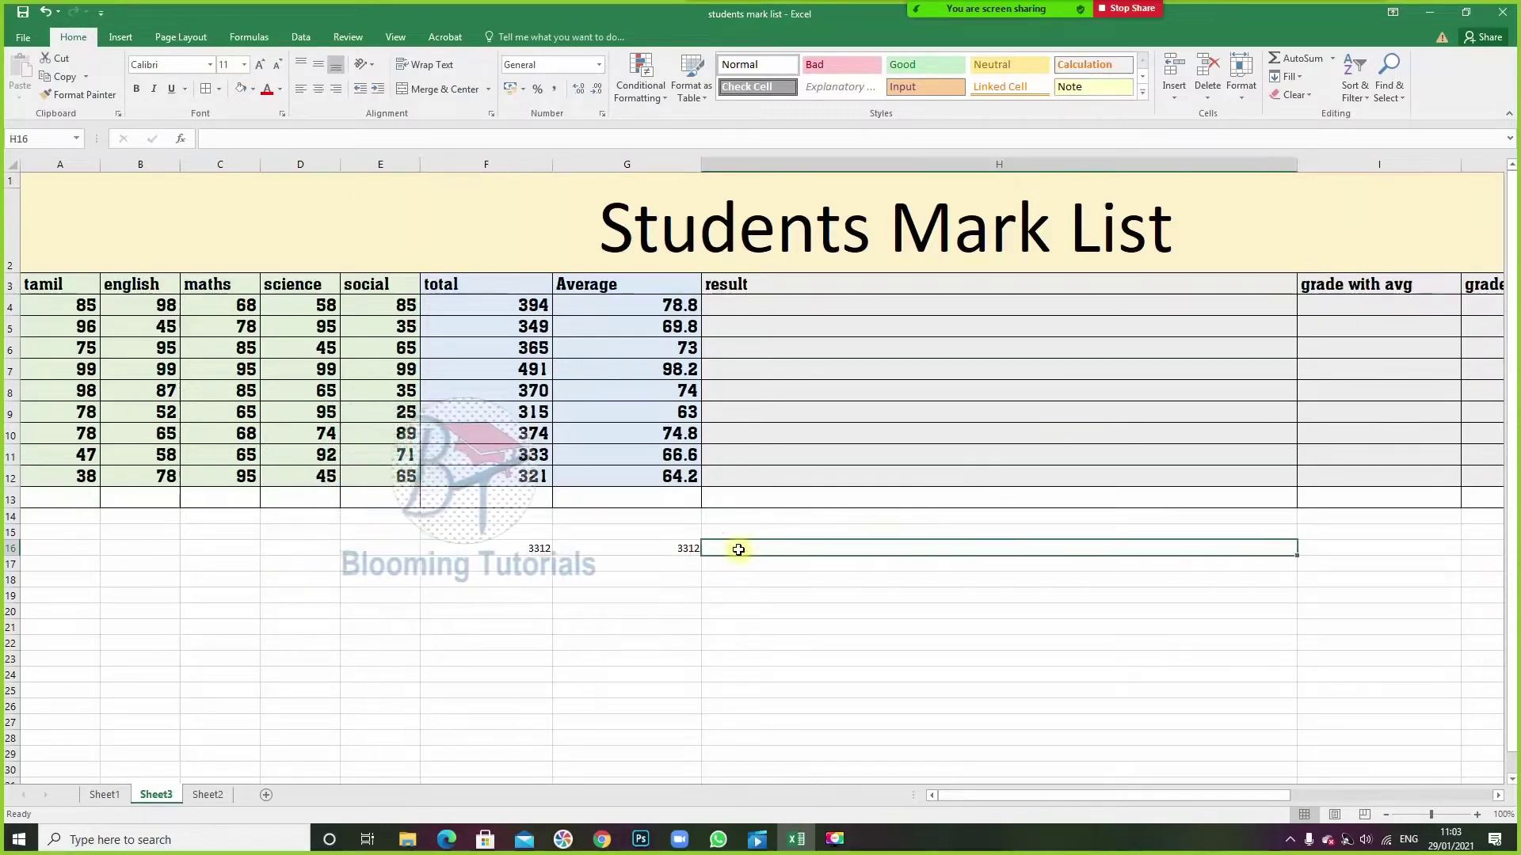
pyautogui.write('=')
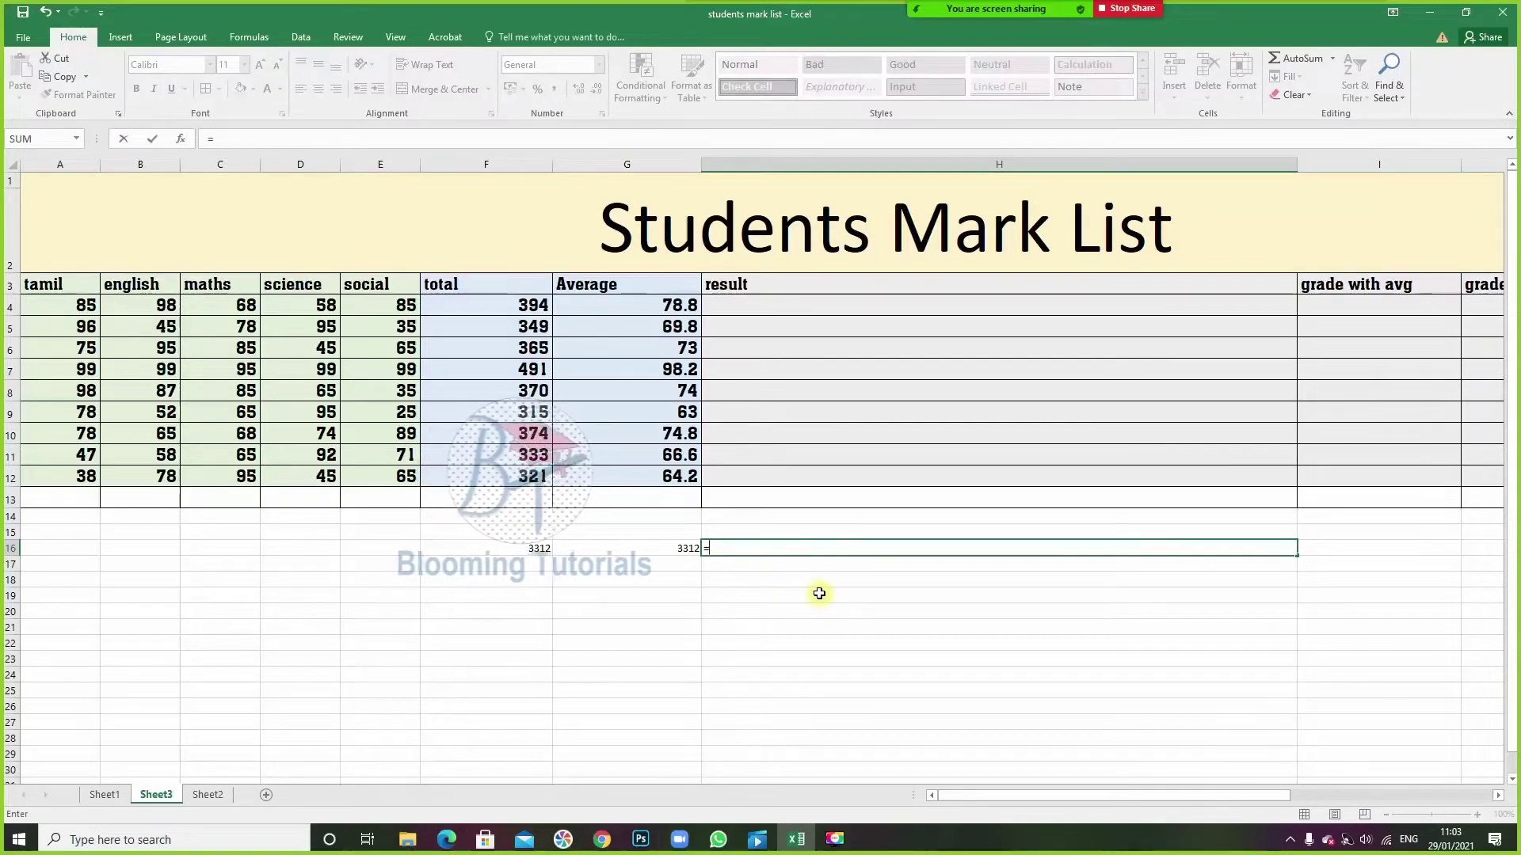
pyautogui.click(513, 306)
pyautogui.press('BackSpace')
pyautogui.press('BackSpace')
pyautogui.write('394+349+365+491+370+3')
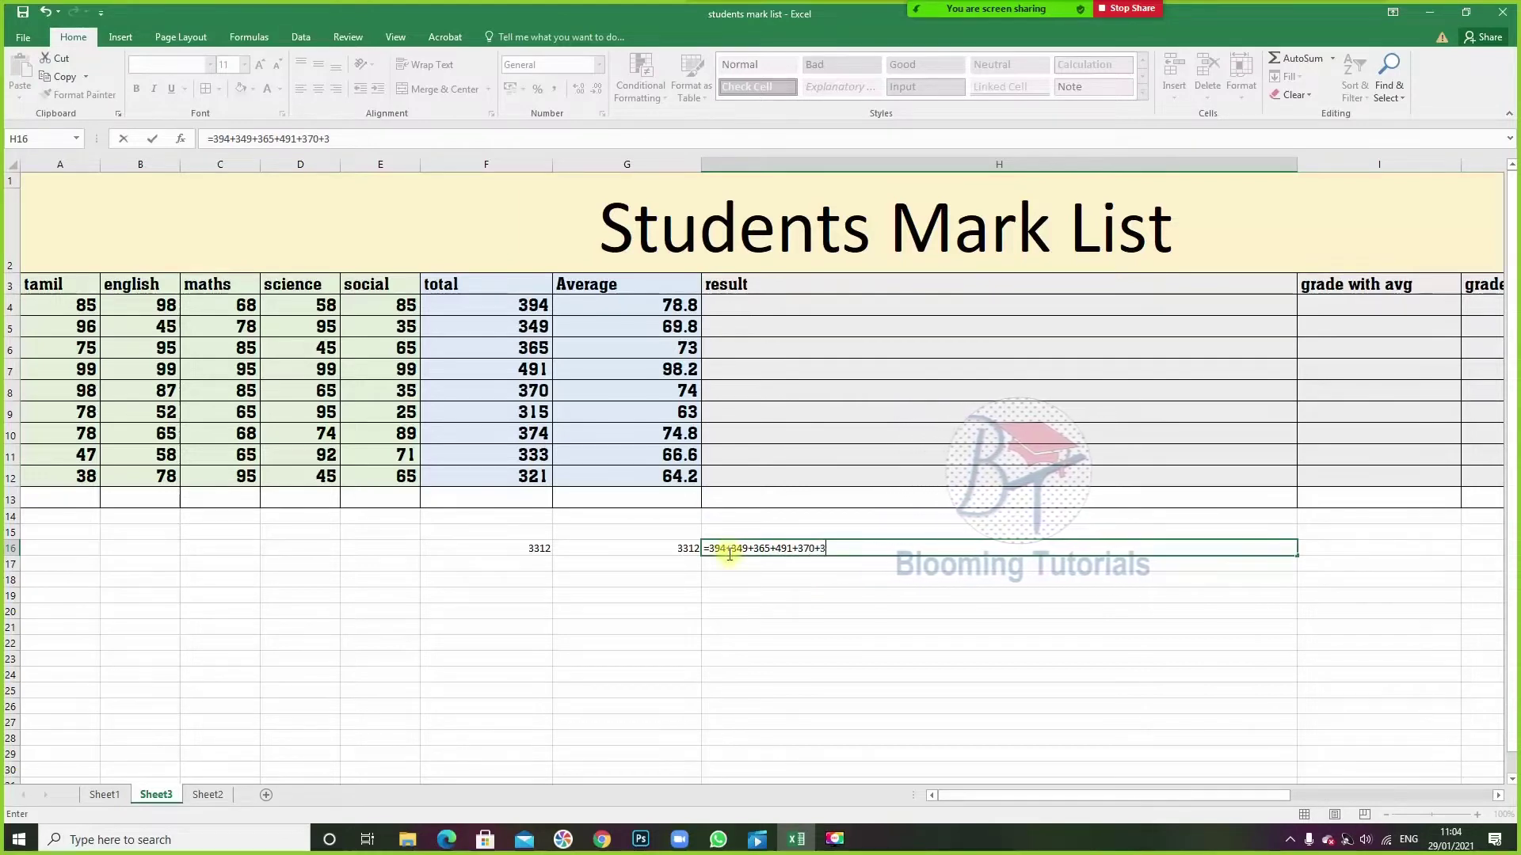
pyautogui.write('15+37')
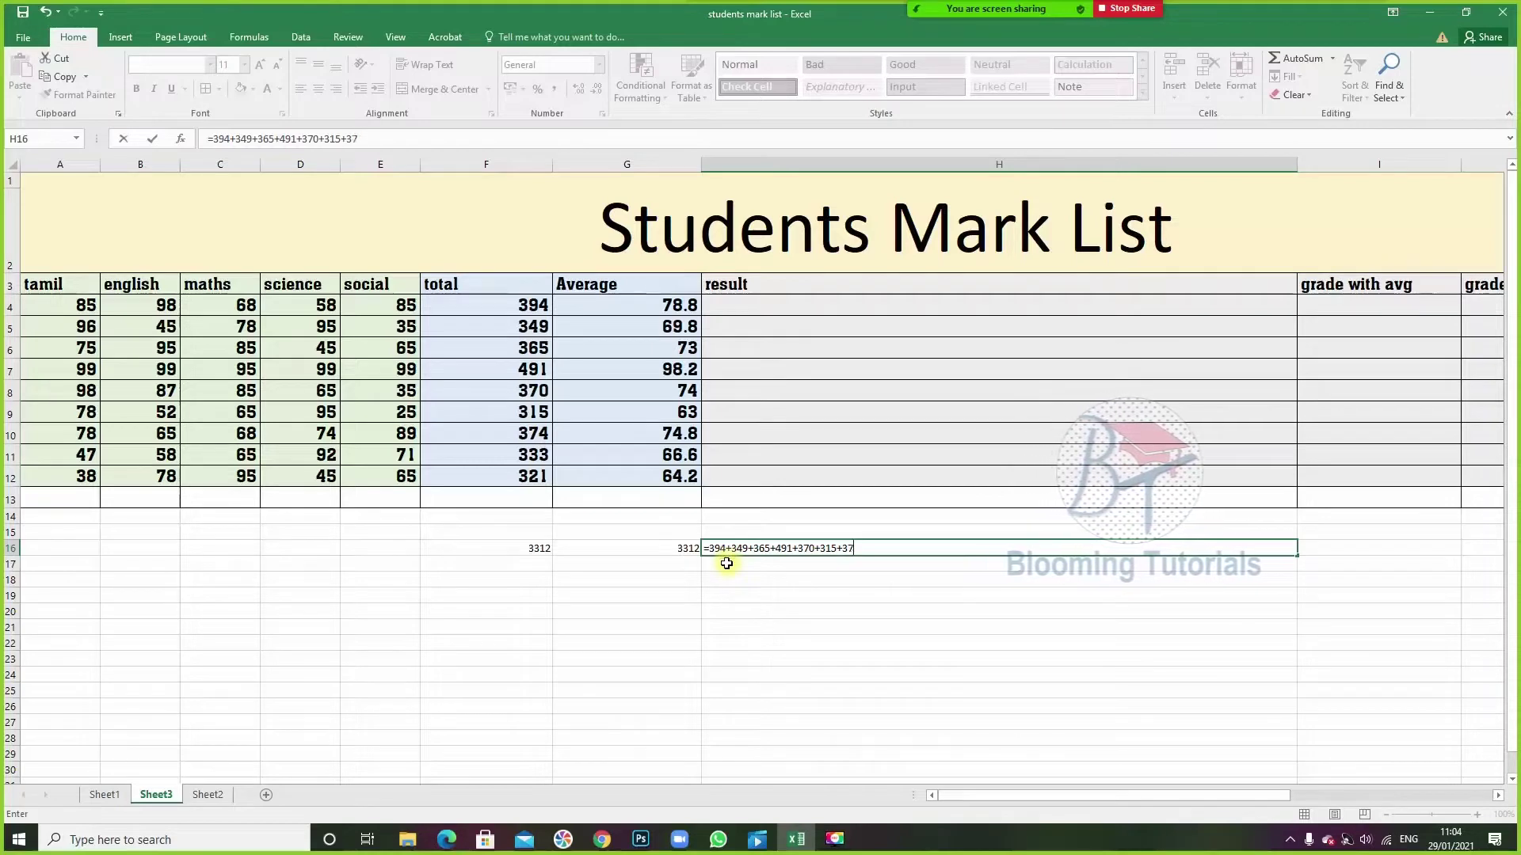
pyautogui.write('4+3')
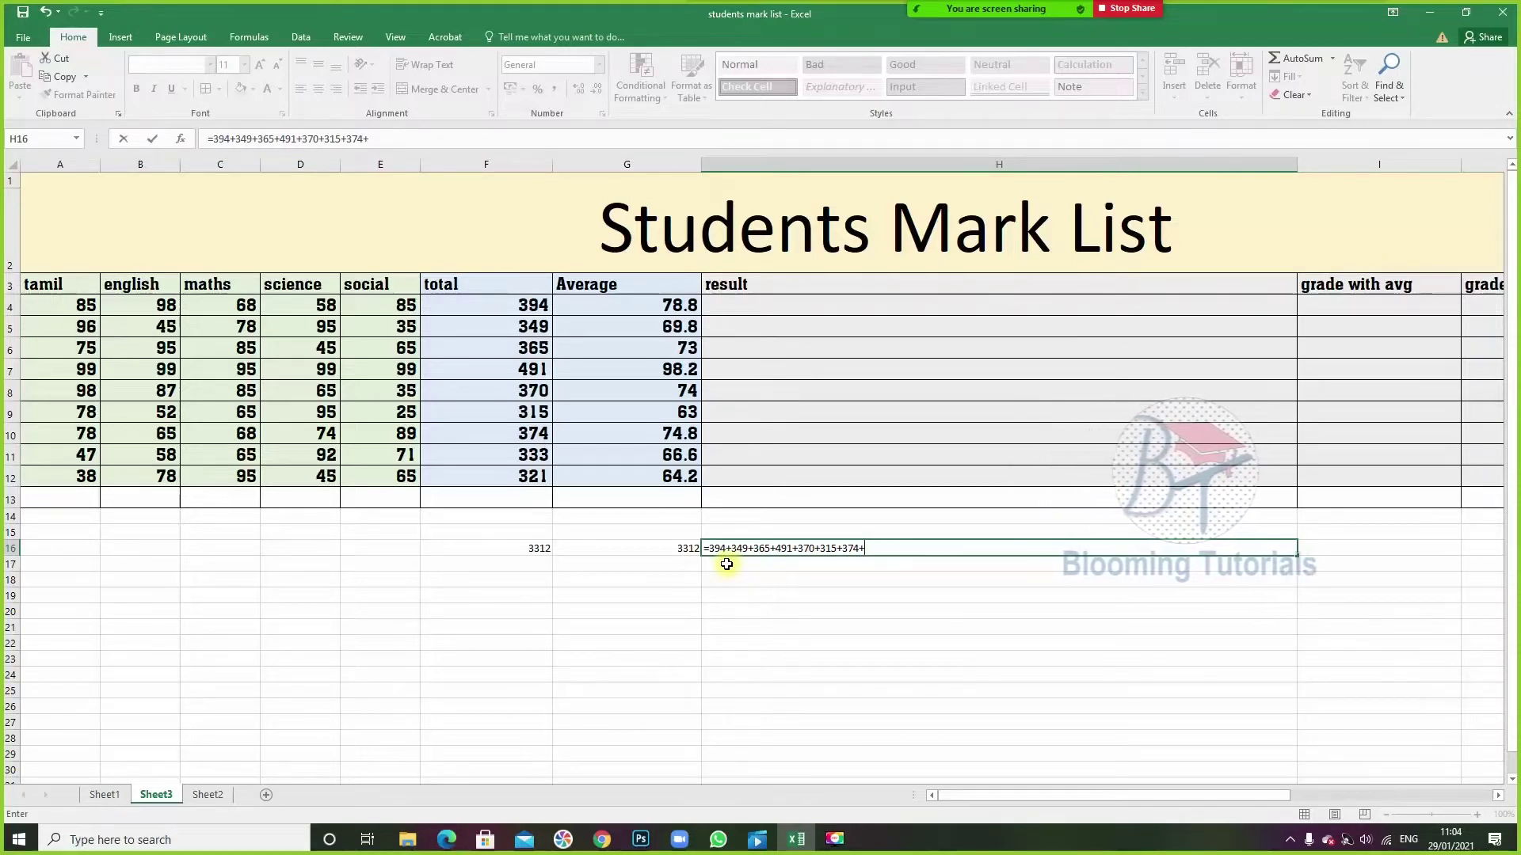
pyautogui.write('33+3')
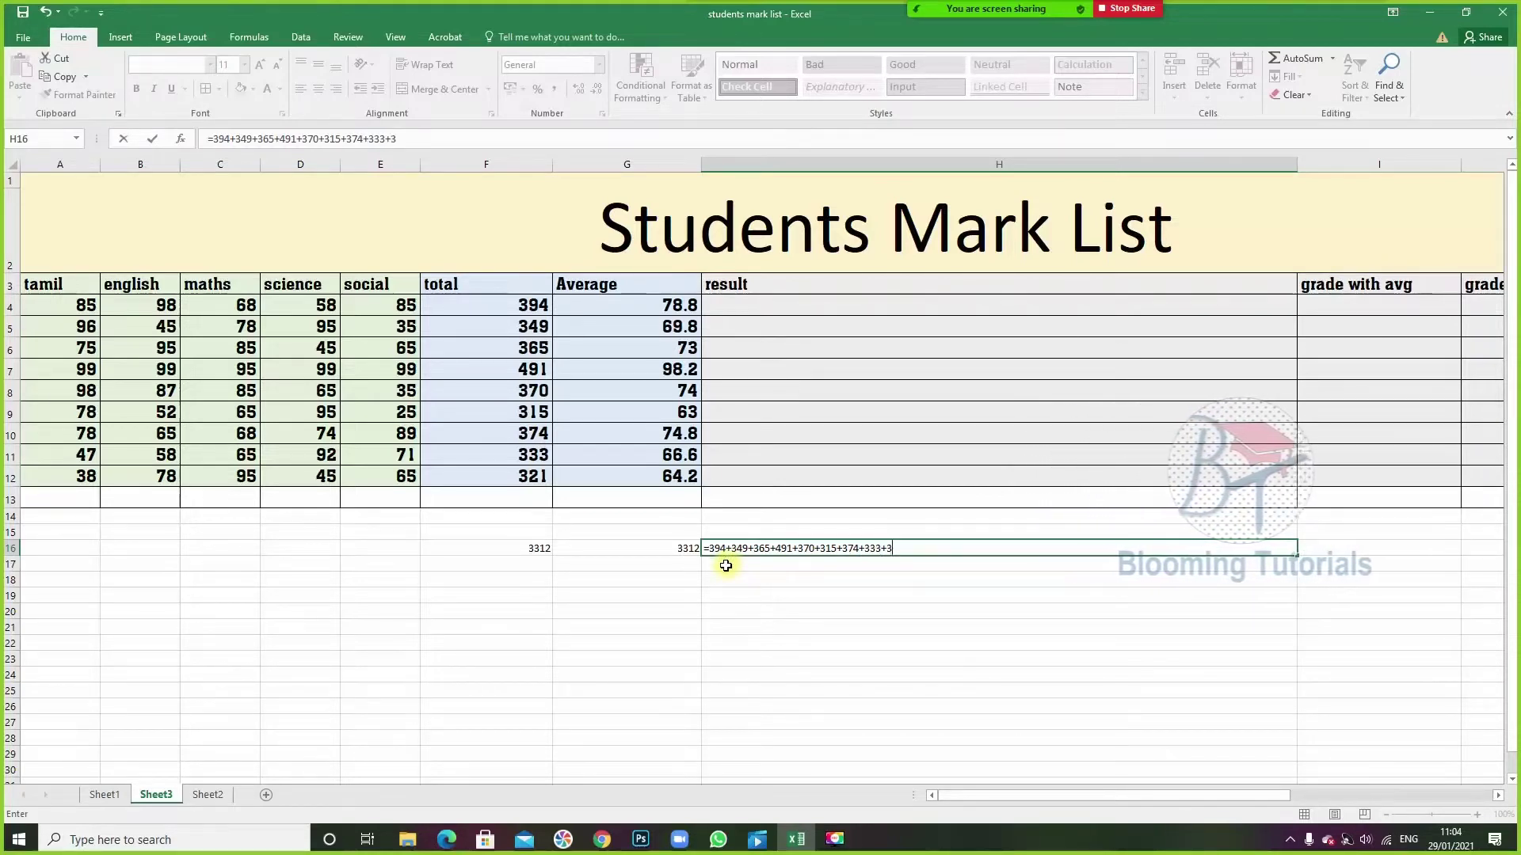
pyautogui.write('21')
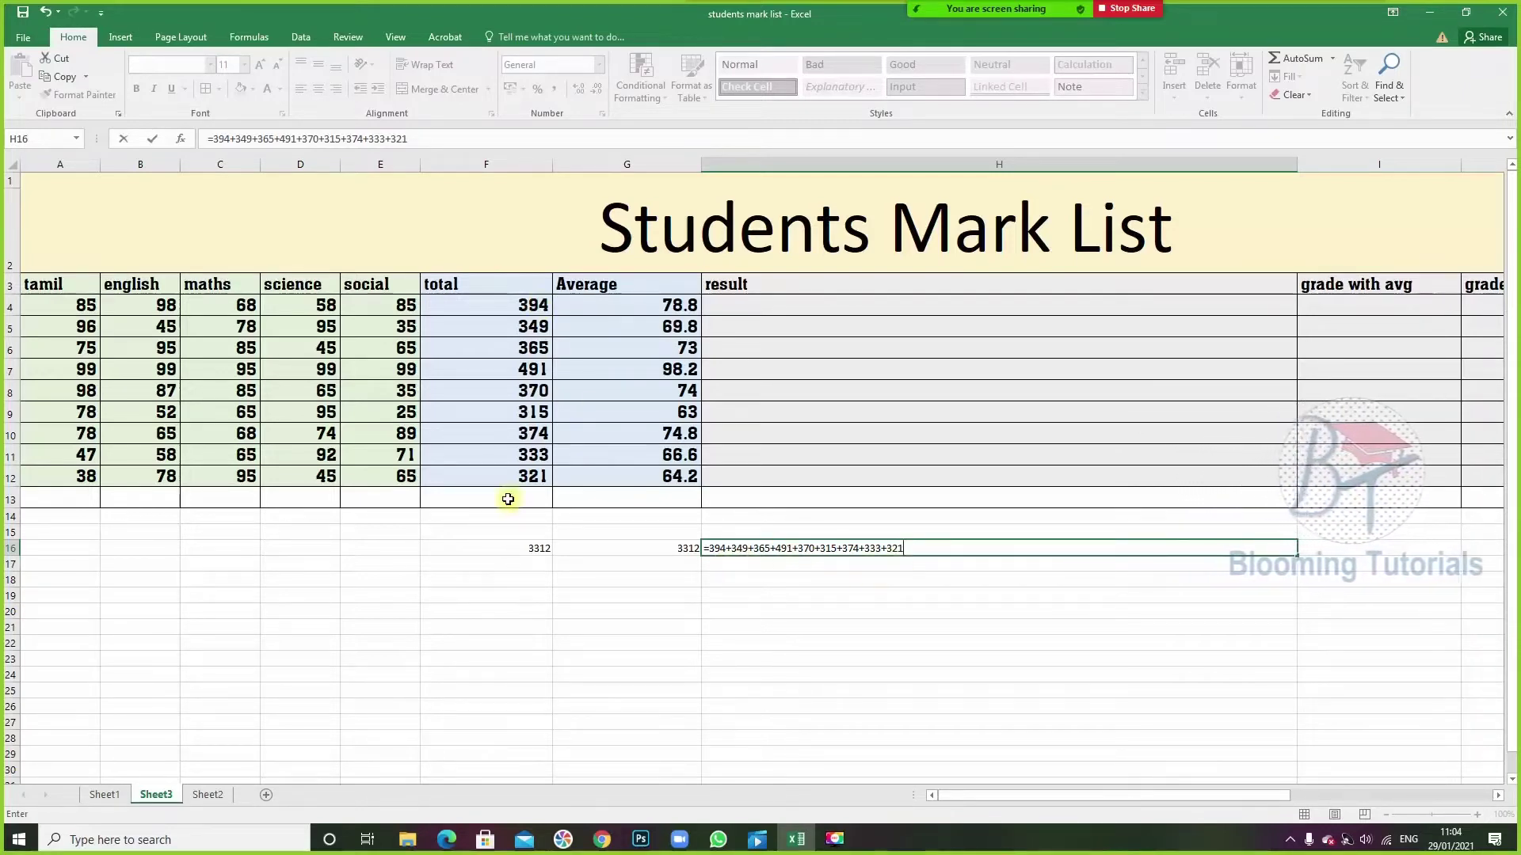
pyautogui.write('+')
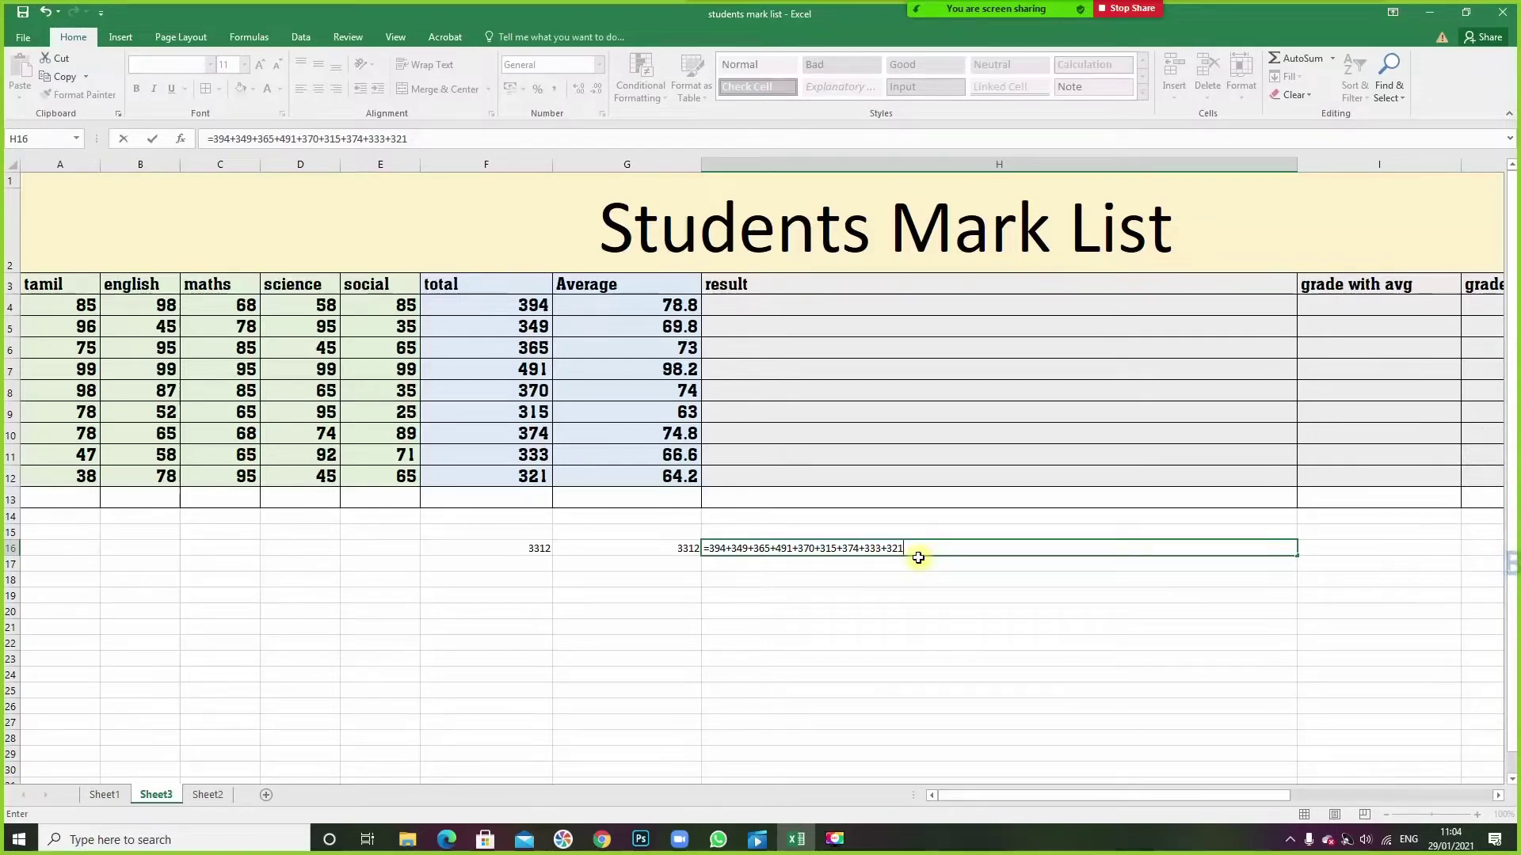
# - Commit H16's typed-numbers total of 3312 and compare the F16, G16 and H16 formulas
pyautogui.press('Return')
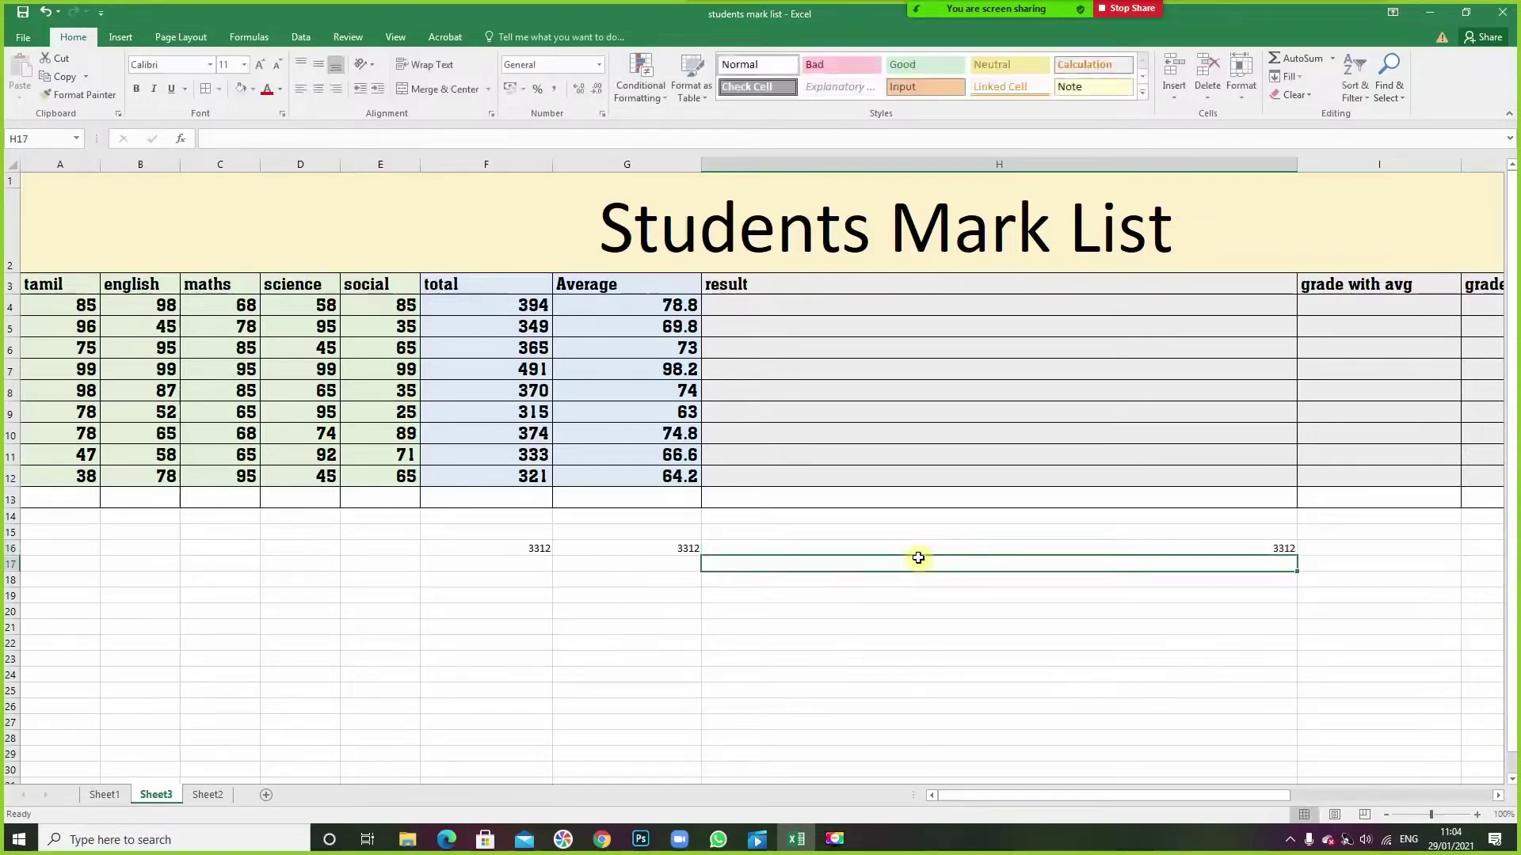
pyautogui.click(1277, 550)
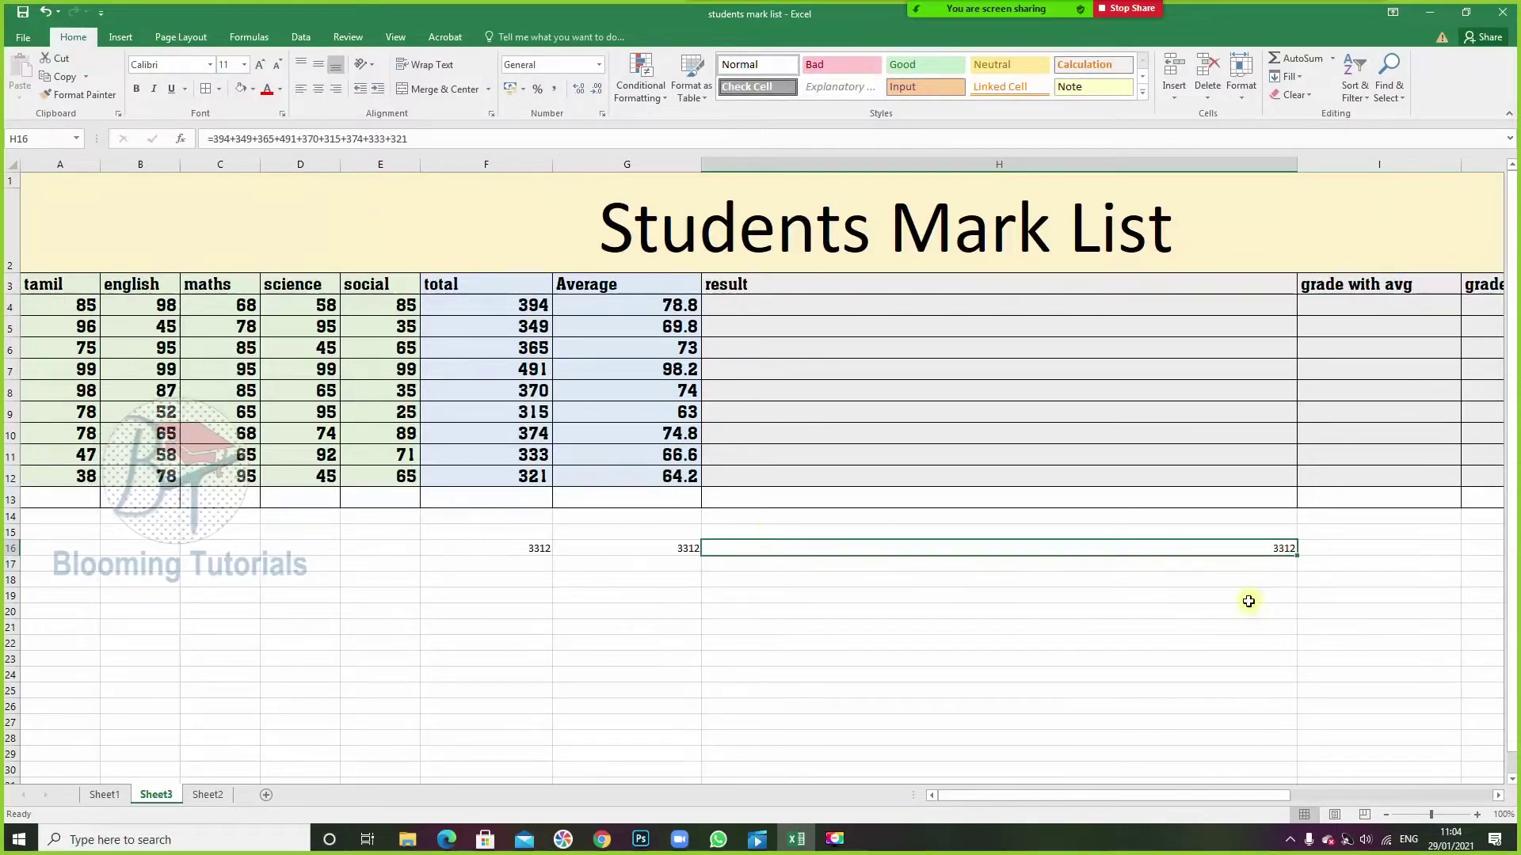
pyautogui.click(637, 550)
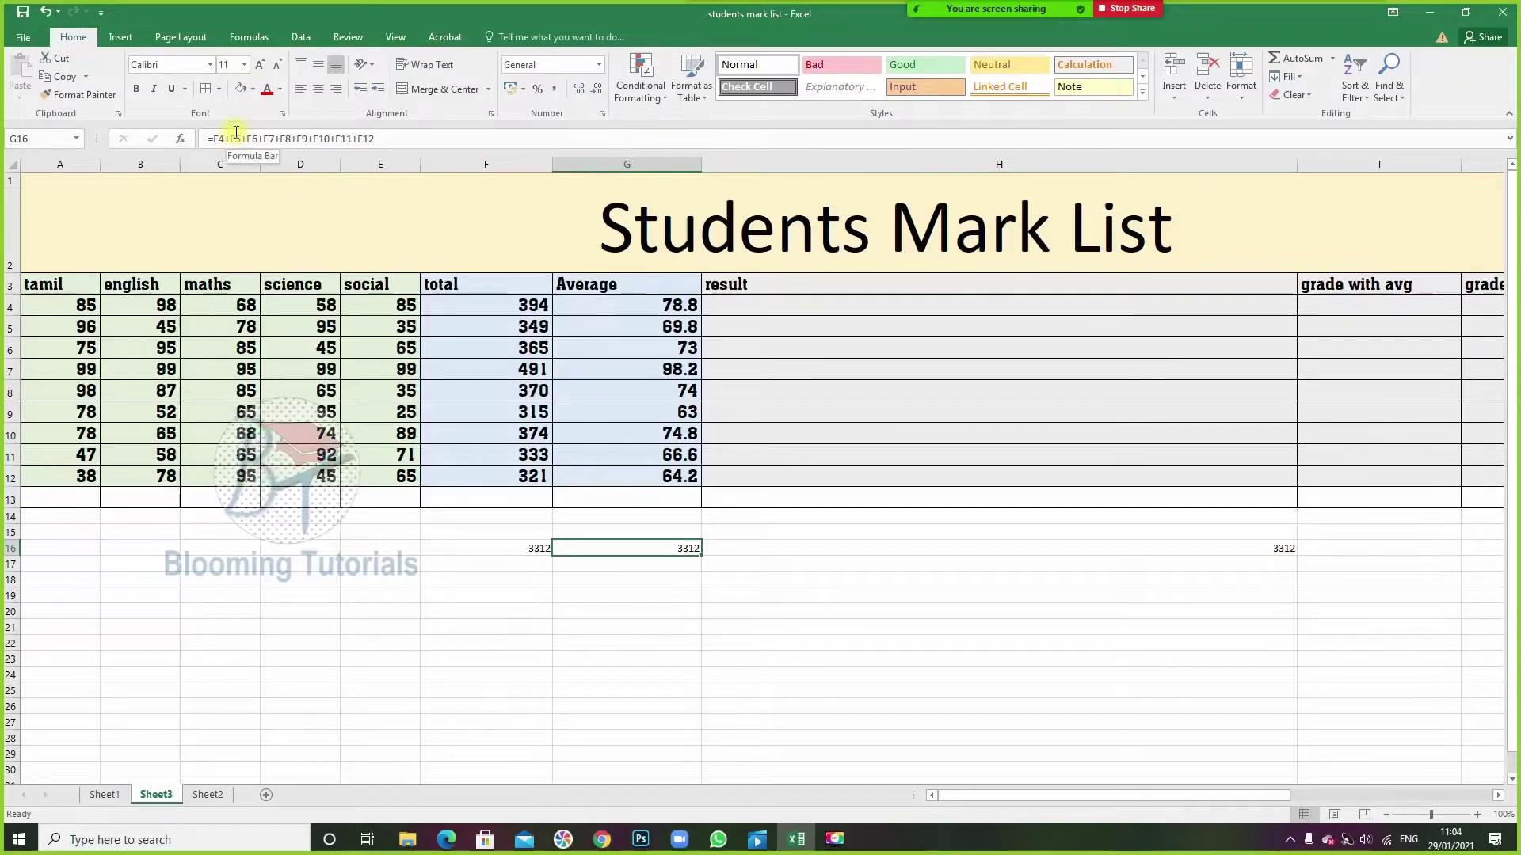
pyautogui.click(503, 552)
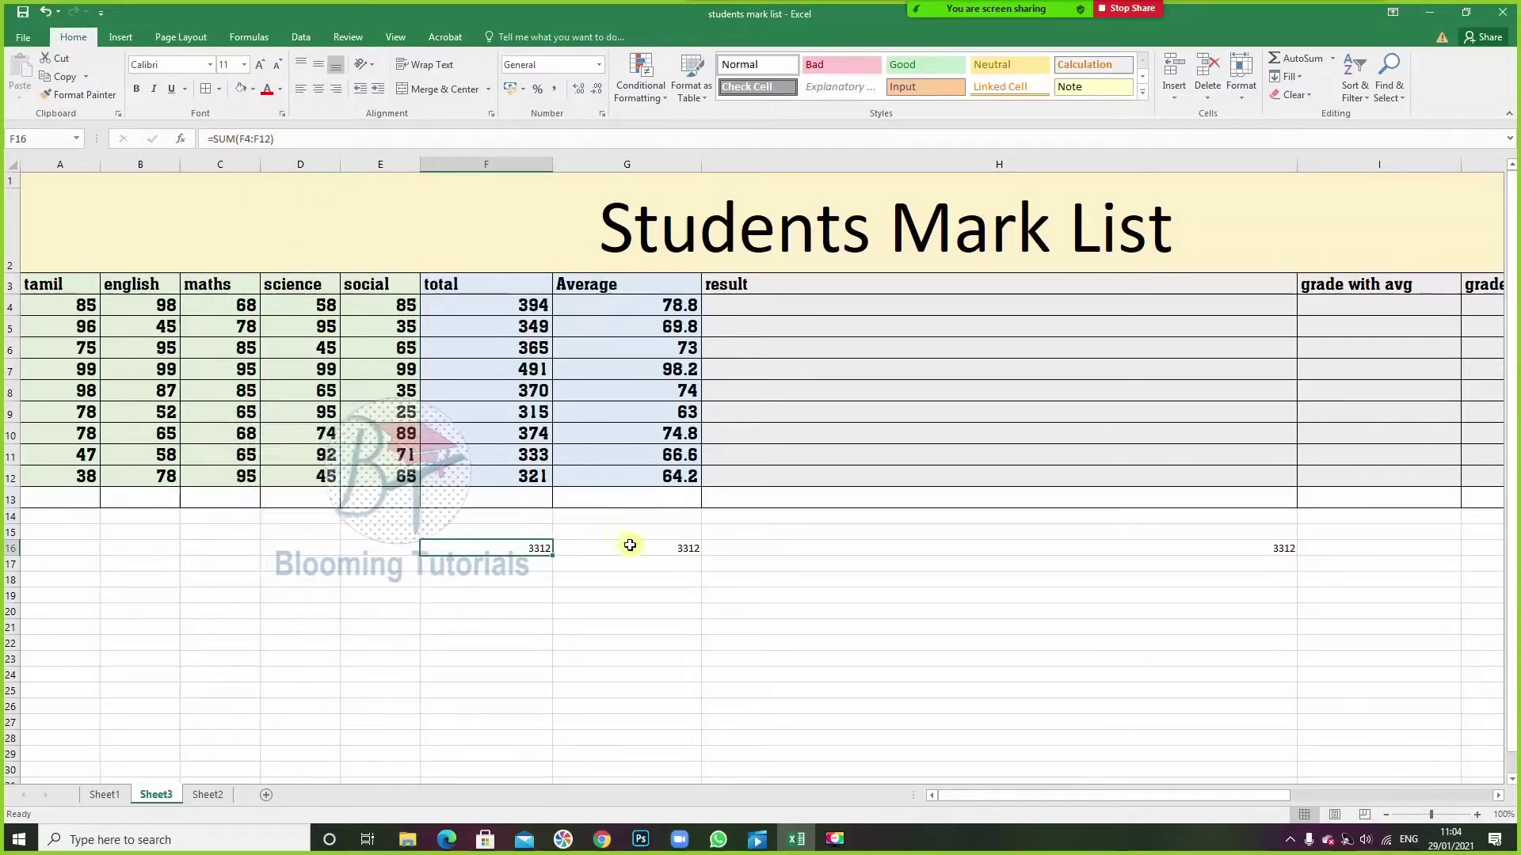
pyautogui.click(630, 548)
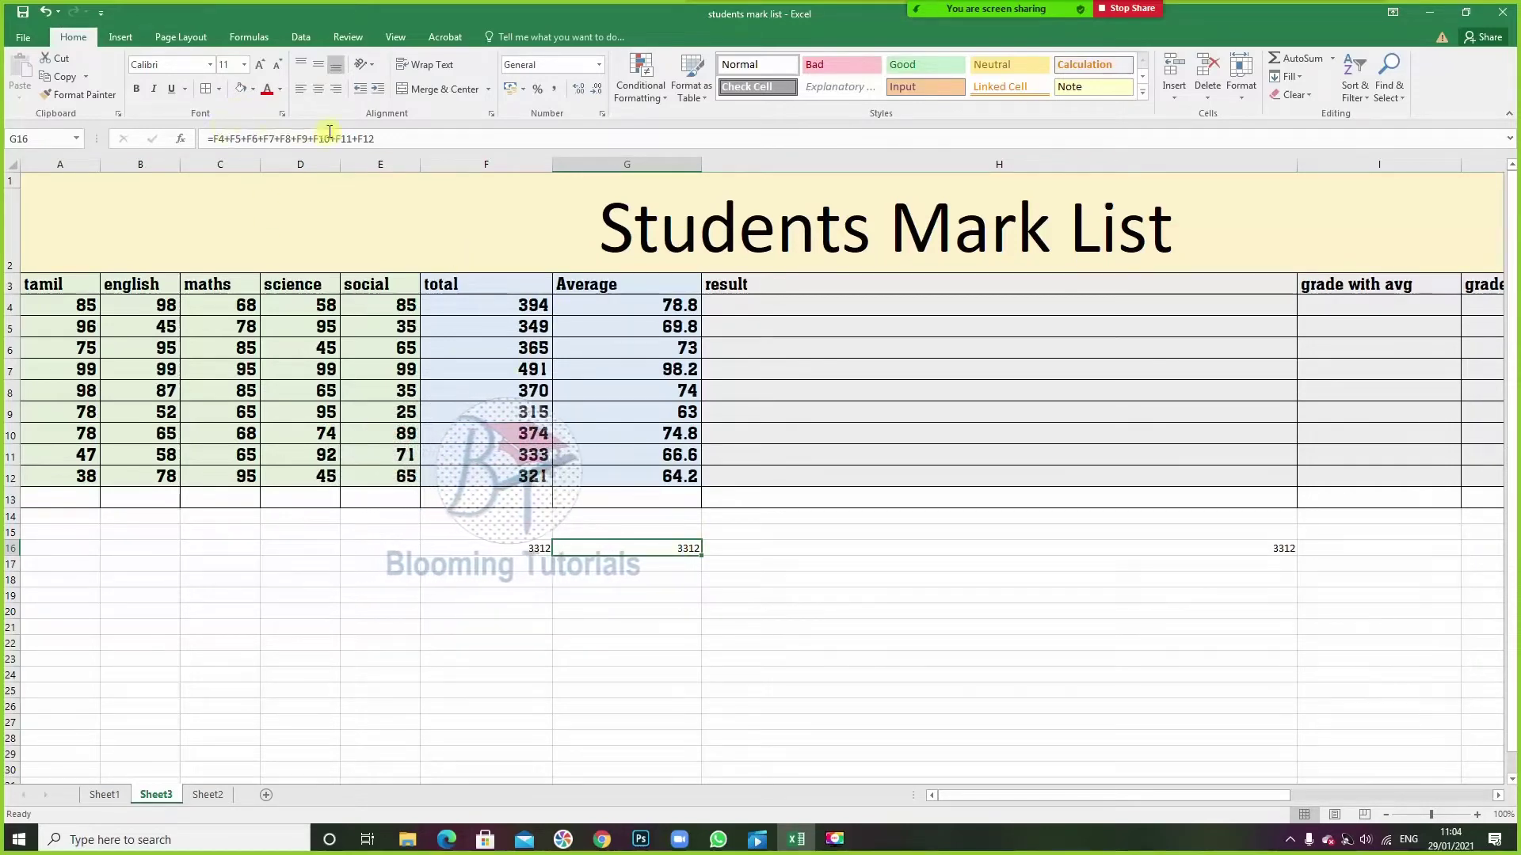
pyautogui.click(857, 548)
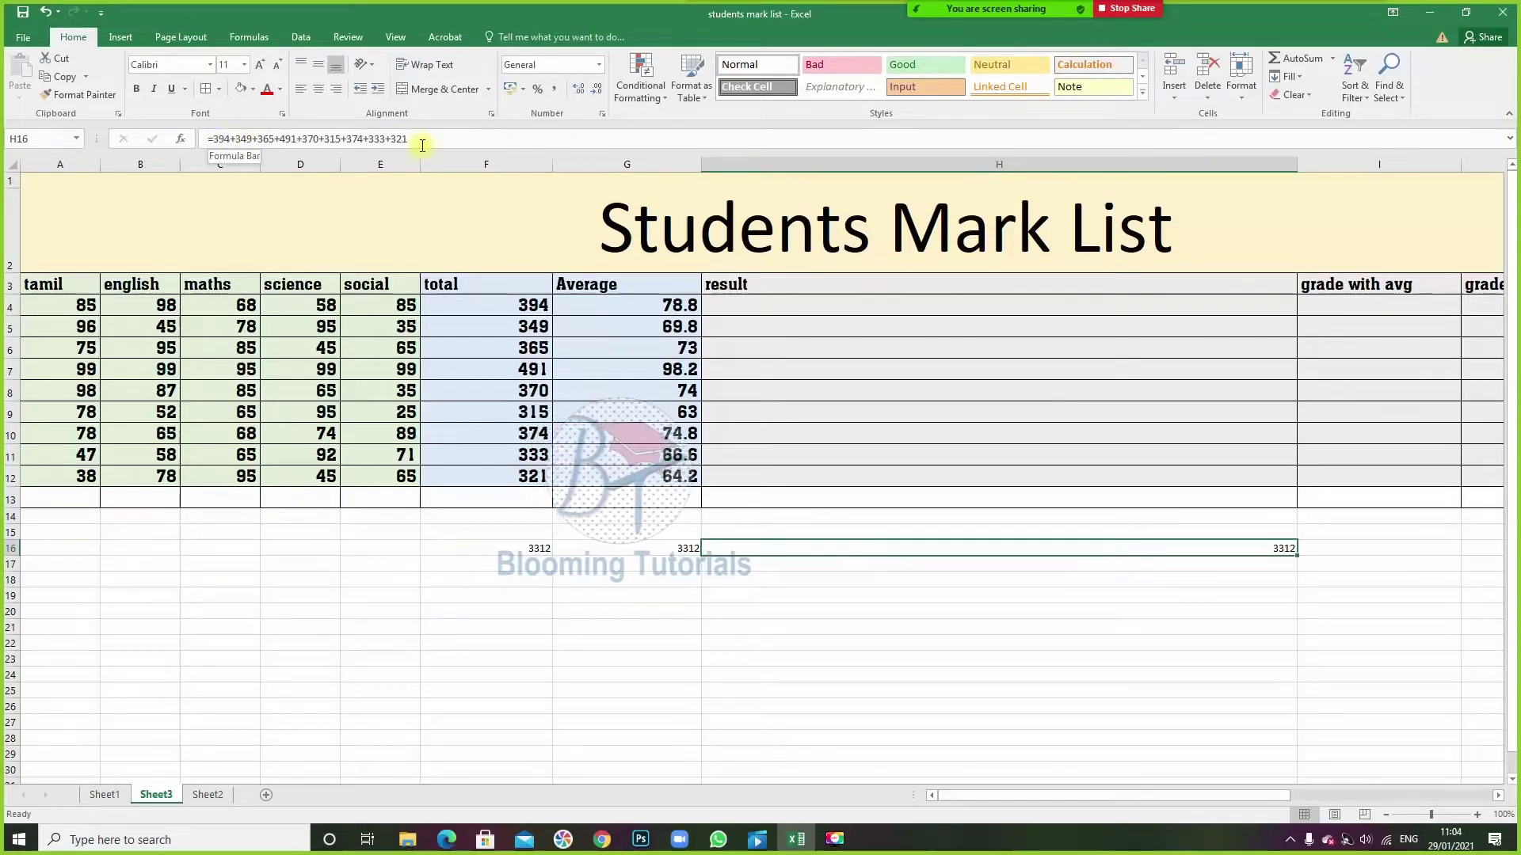
pyautogui.click(516, 547)
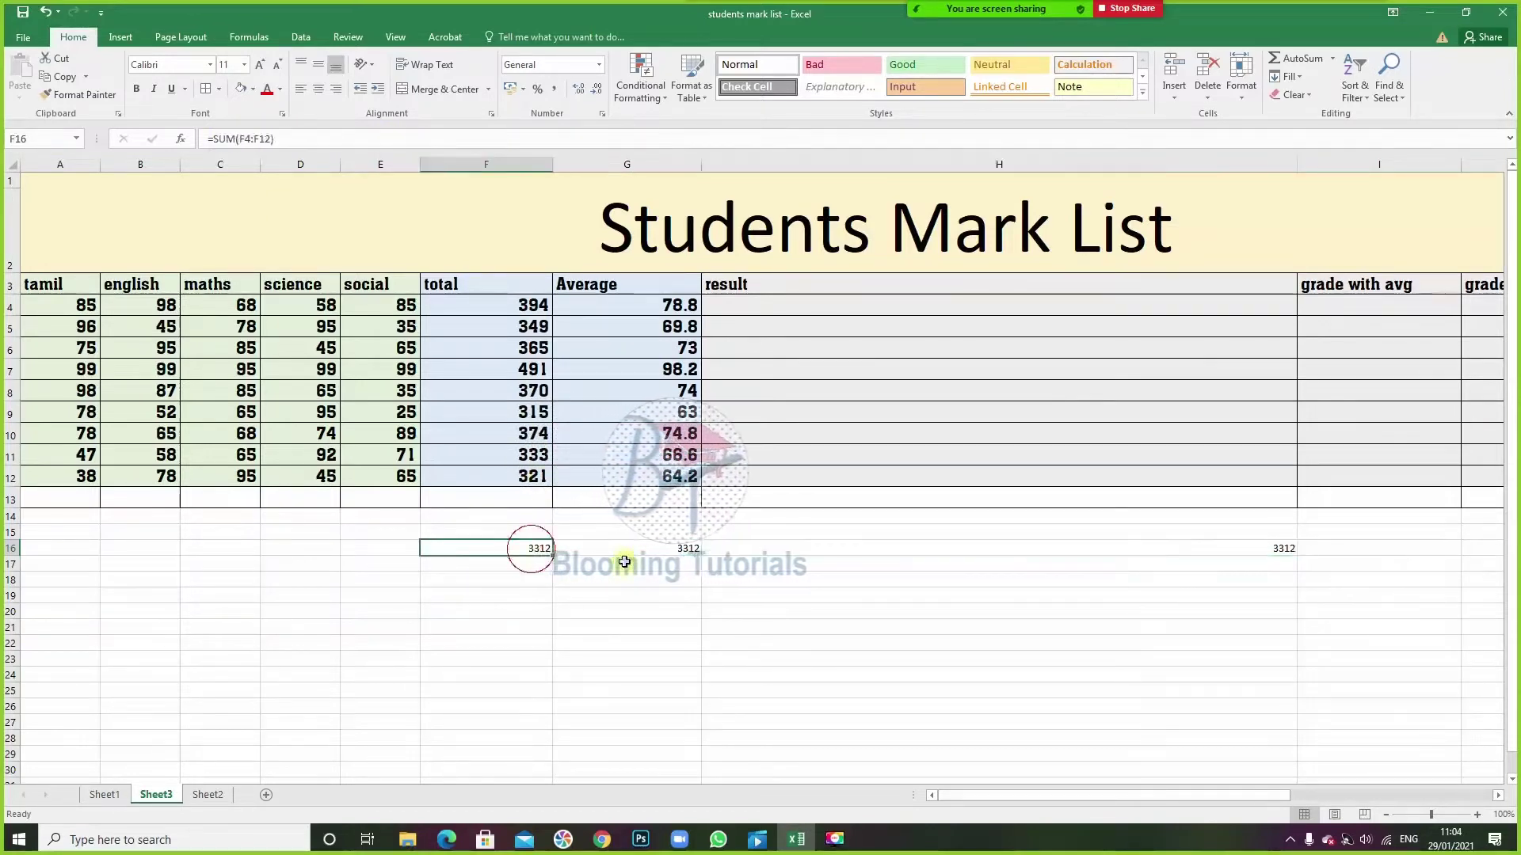
pyautogui.click(554, 552)
pyautogui.click(548, 557)
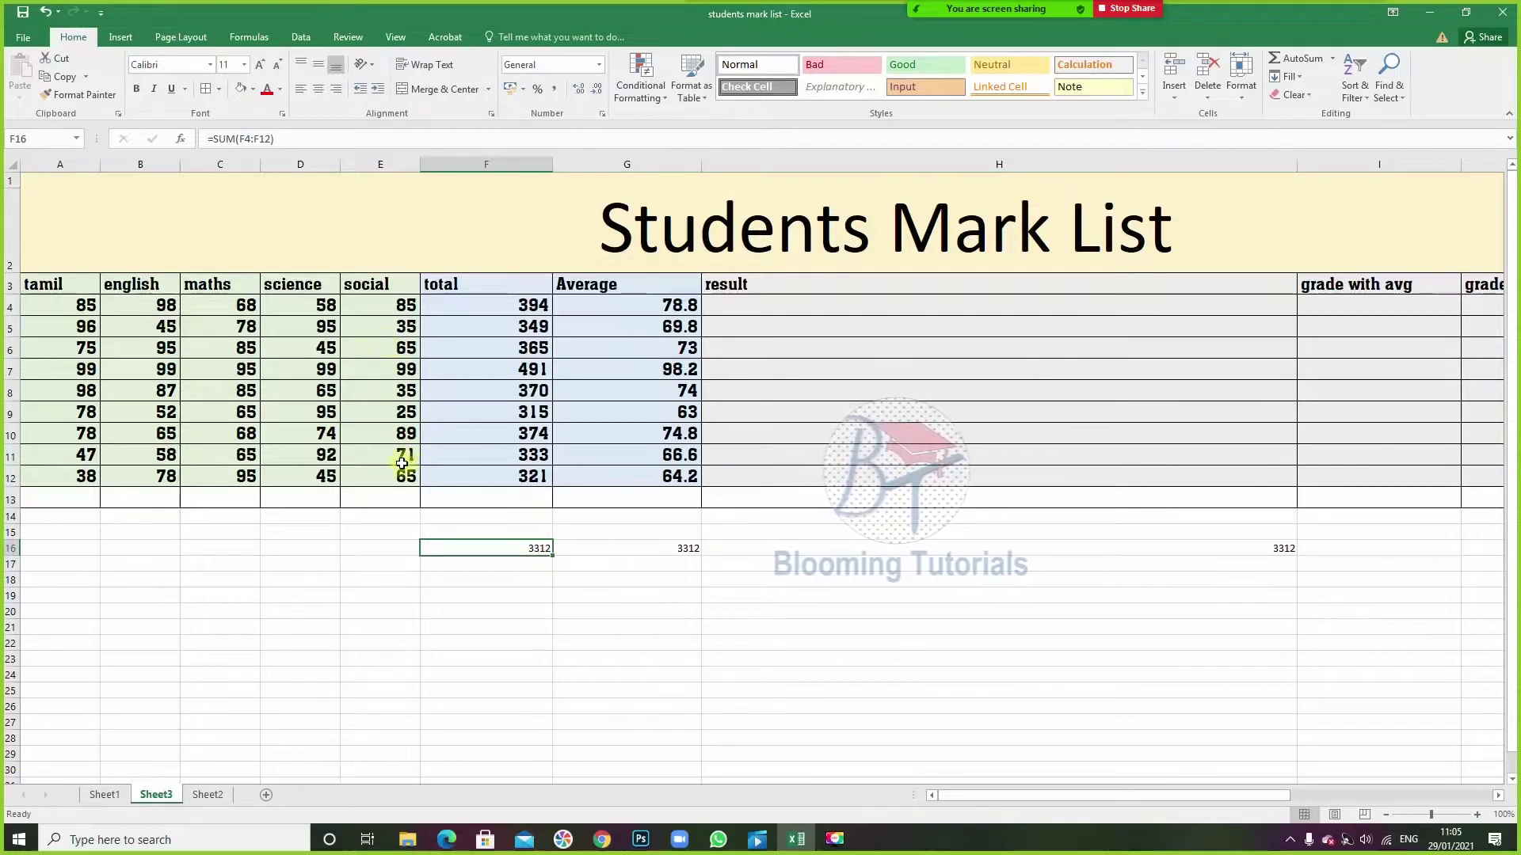
pyautogui.click(310, 434)
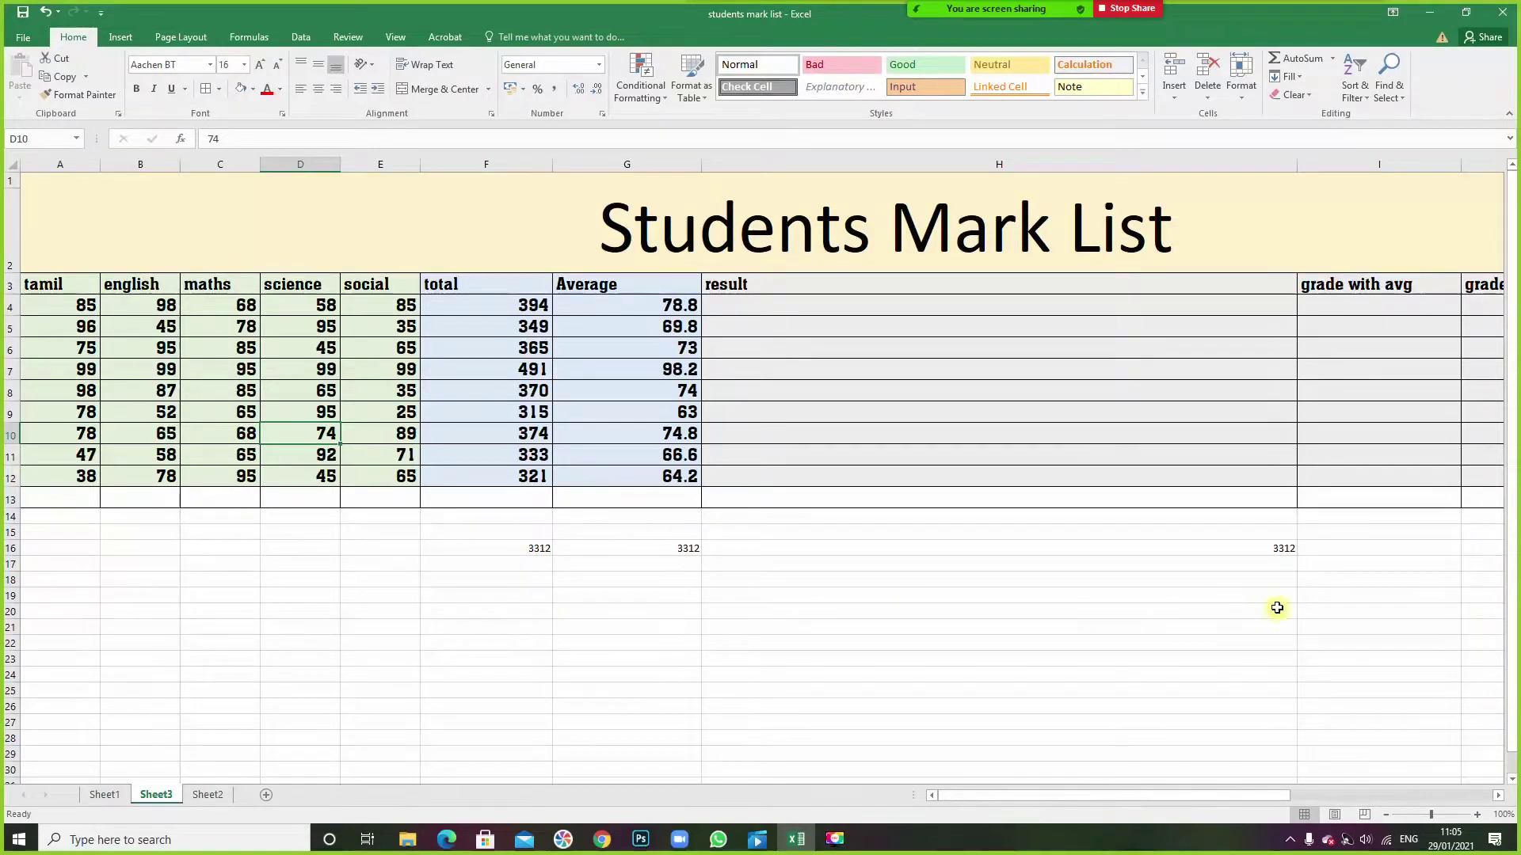
# - Change the science mark in D10 to 88
pyautogui.click(1267, 550)
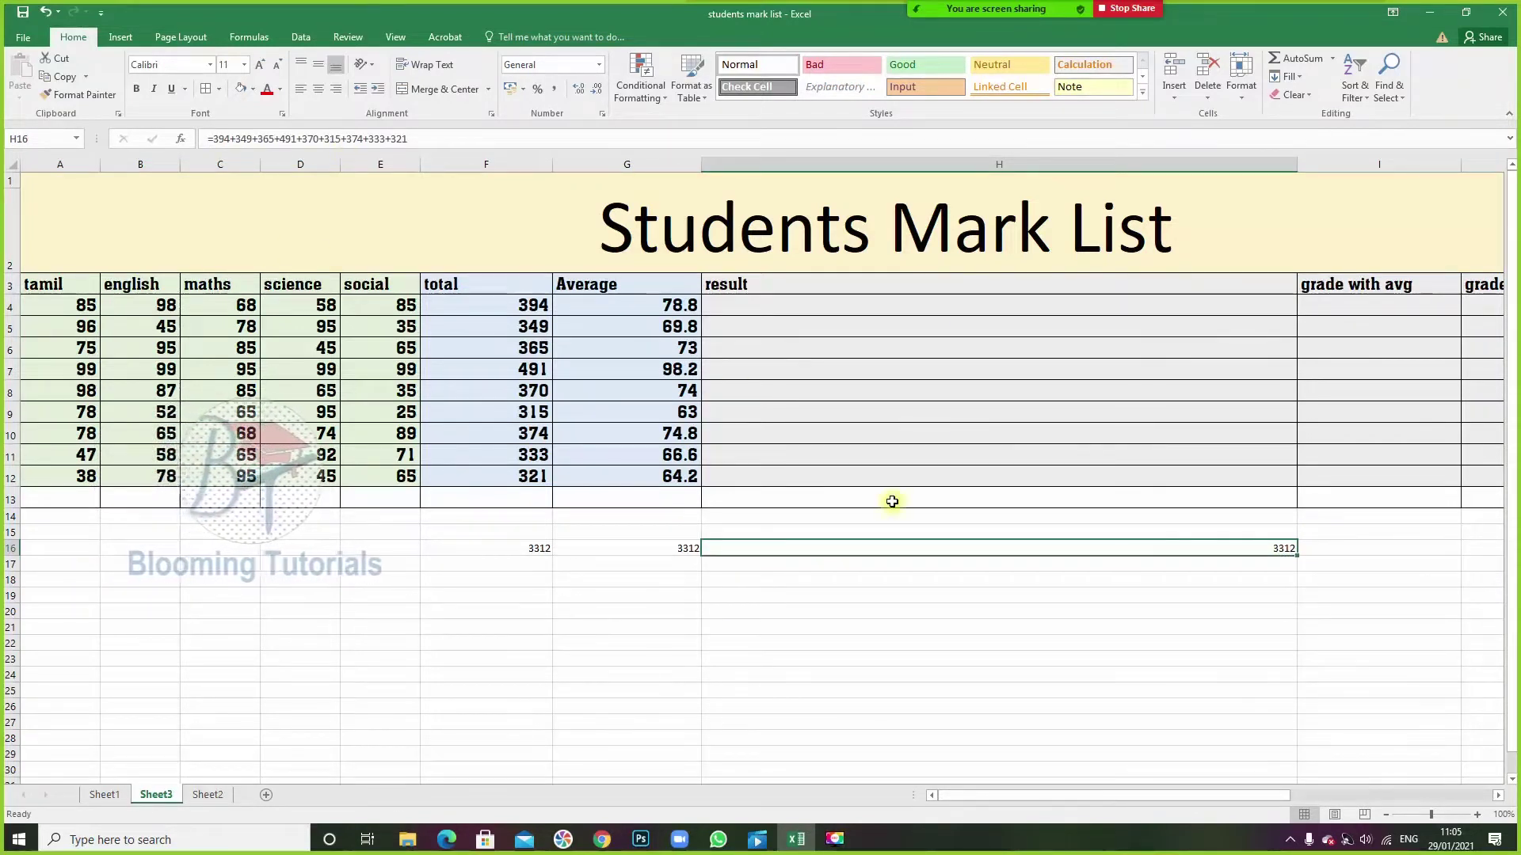
pyautogui.click(634, 548)
pyautogui.click(515, 548)
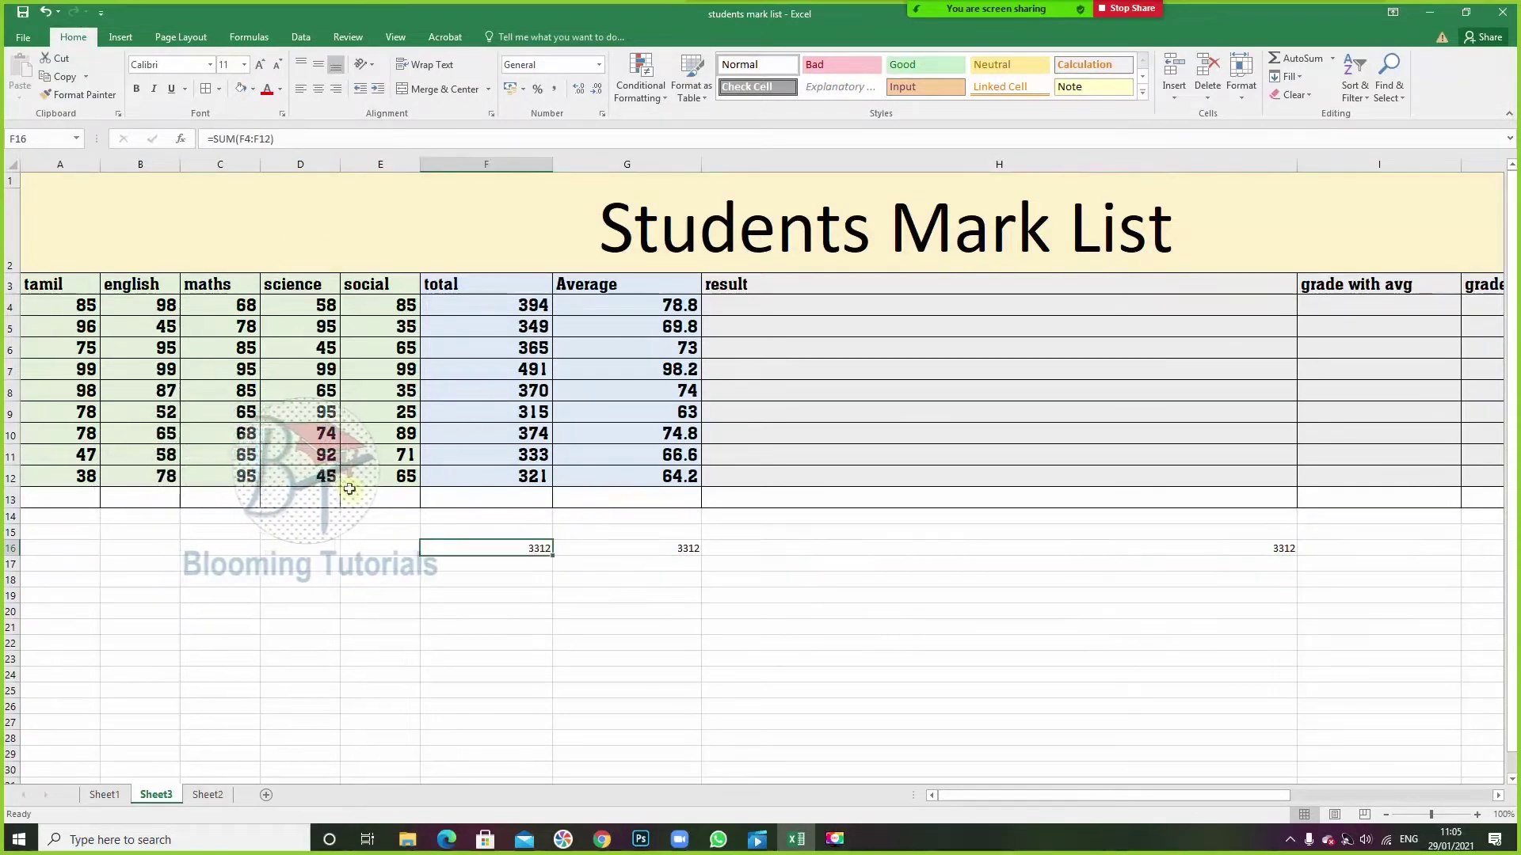
pyautogui.click(333, 433)
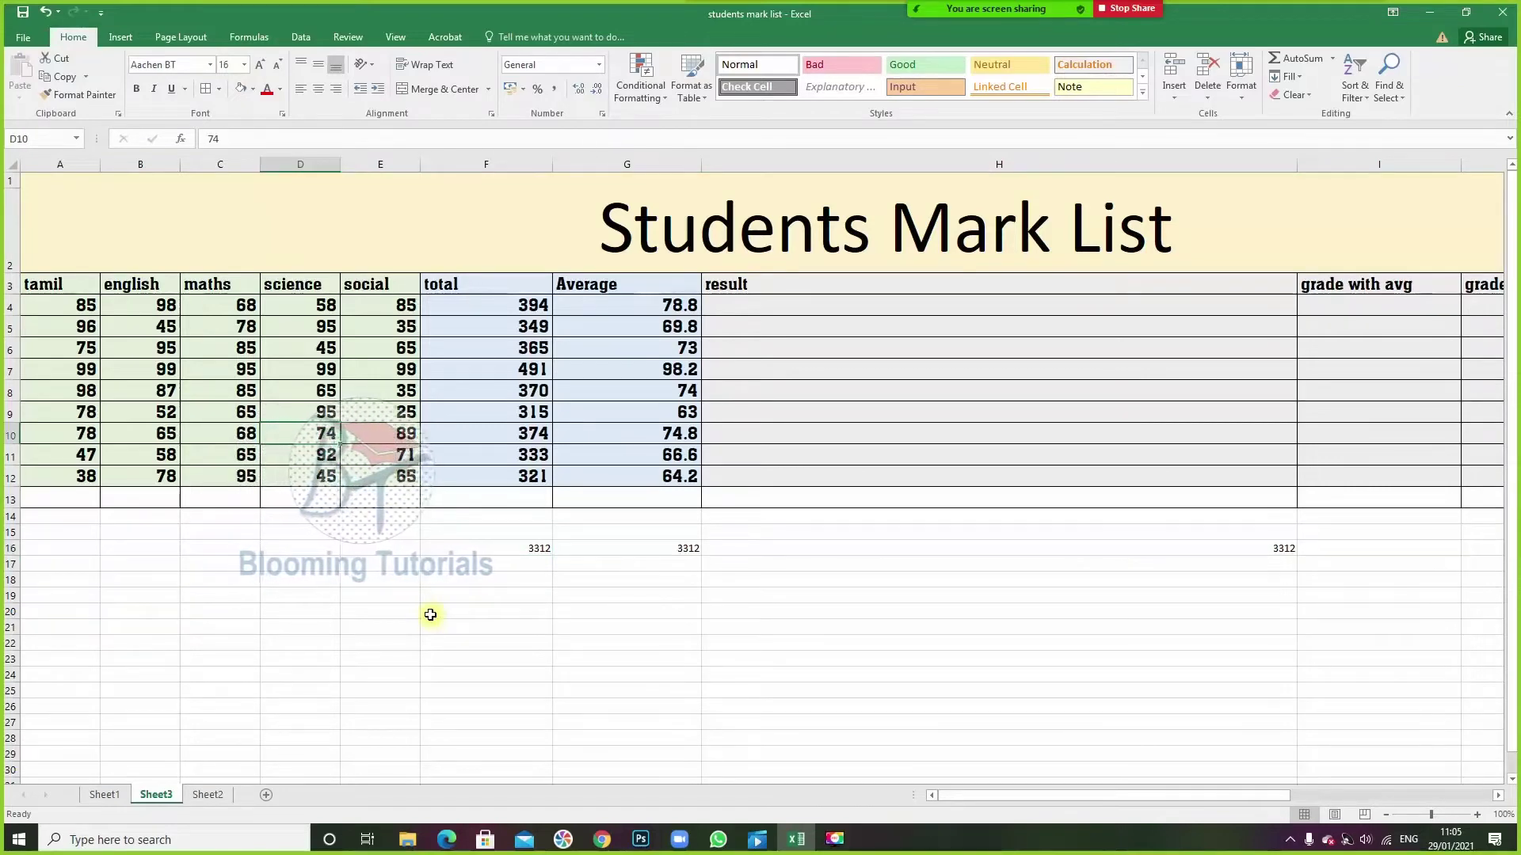
pyautogui.write('88')
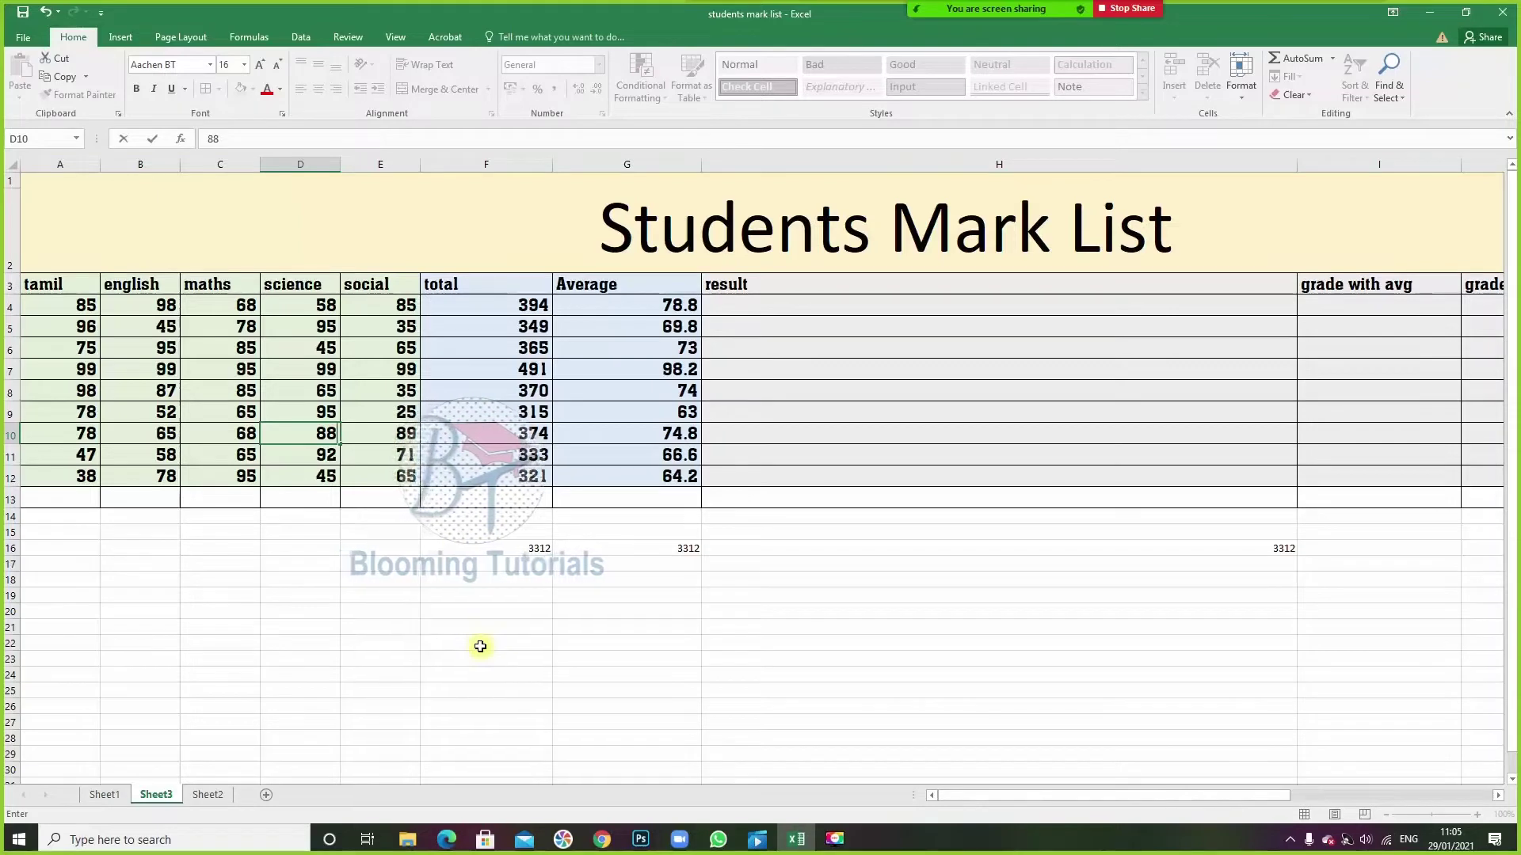
pyautogui.click(556, 654)
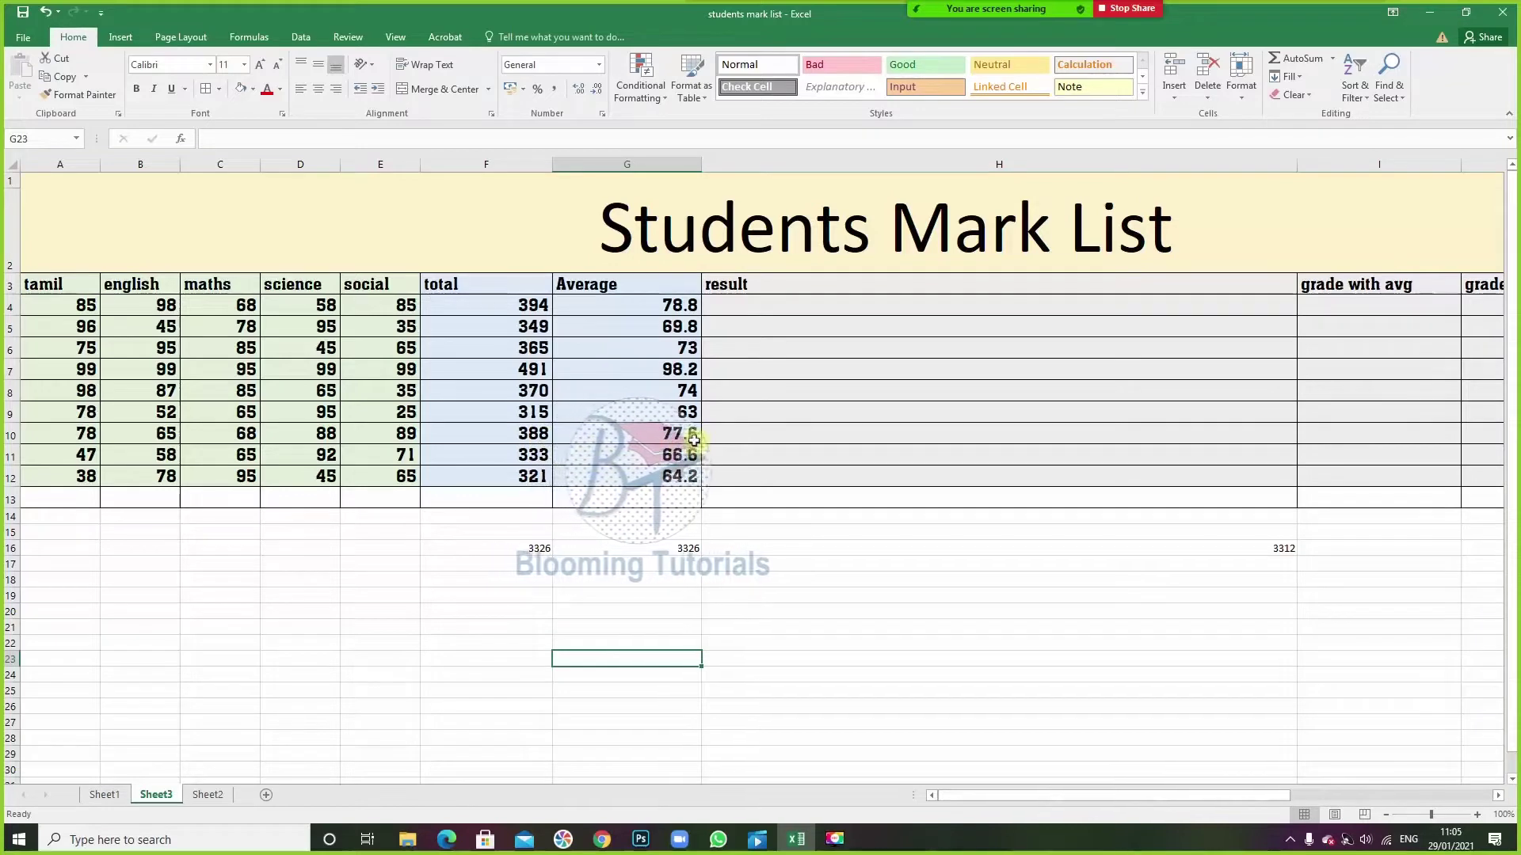
# - Check that F16 and G16 now show 3326 while H16 stays 3312
pyautogui.click(515, 549)
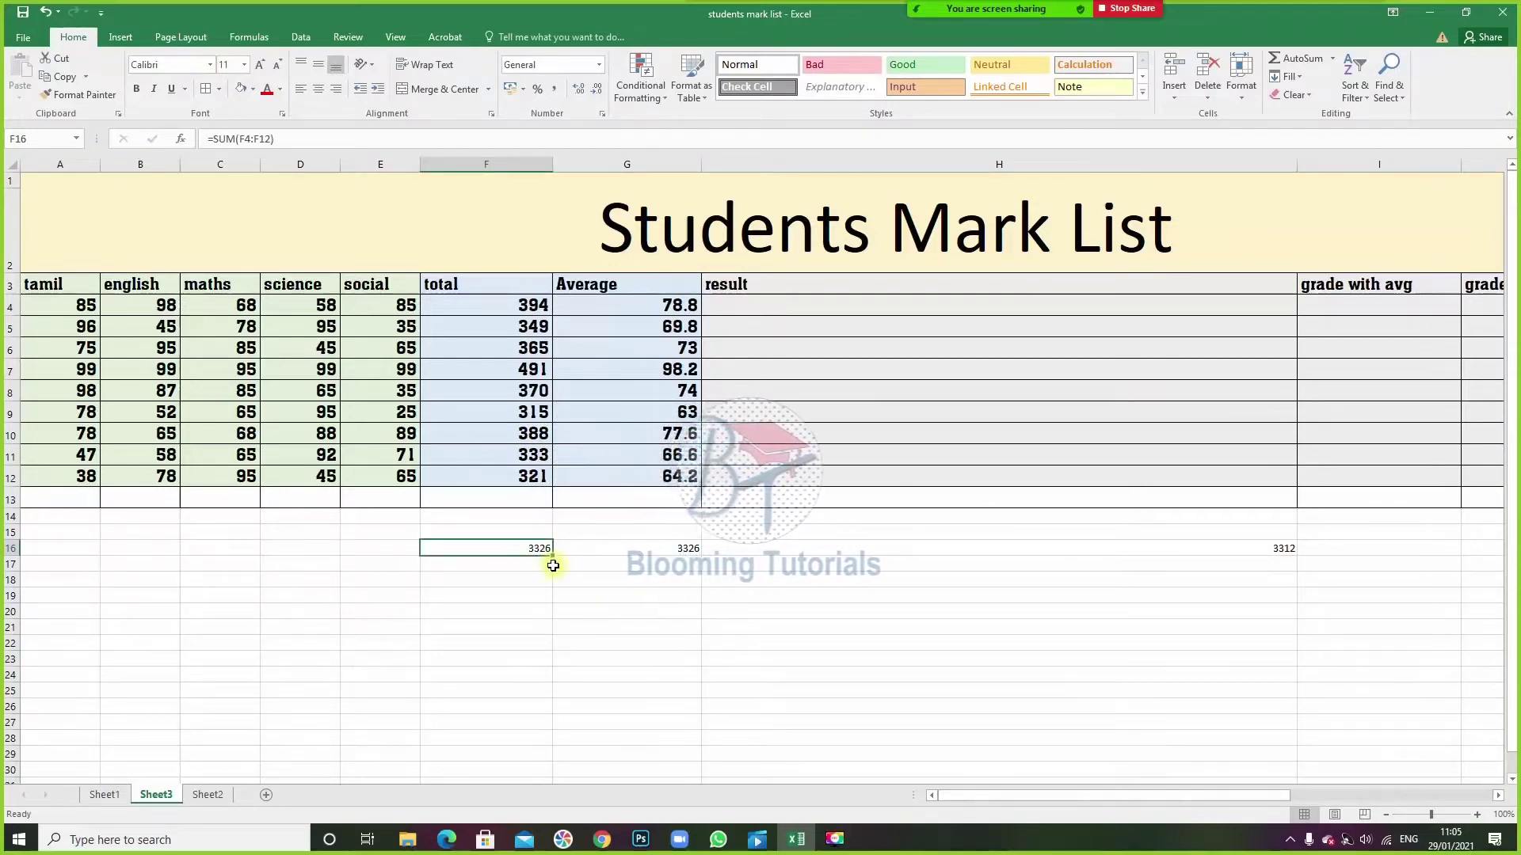
pyautogui.click(673, 549)
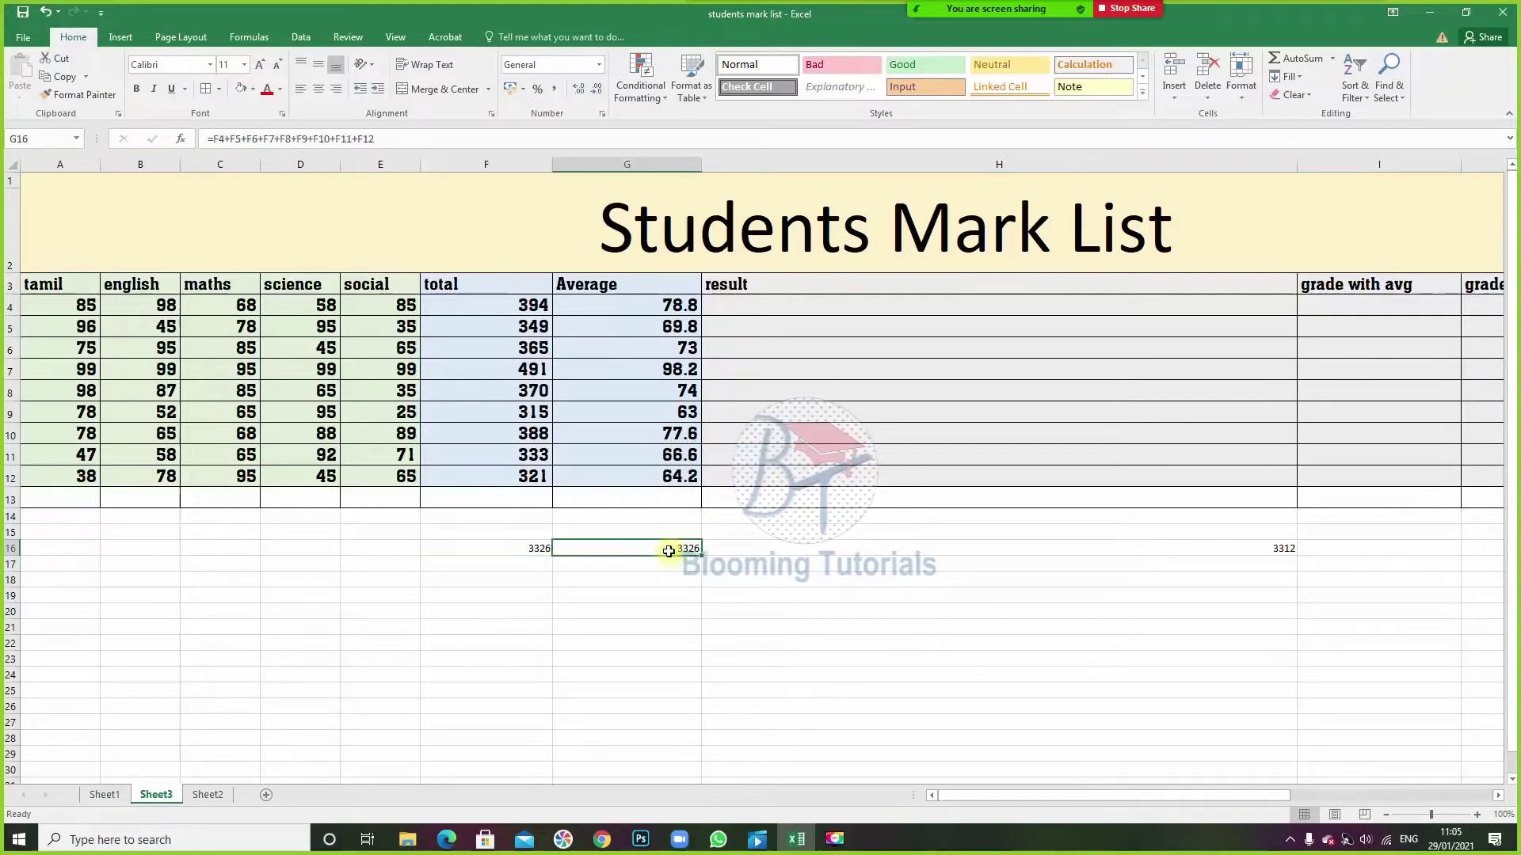
pyautogui.click(1281, 550)
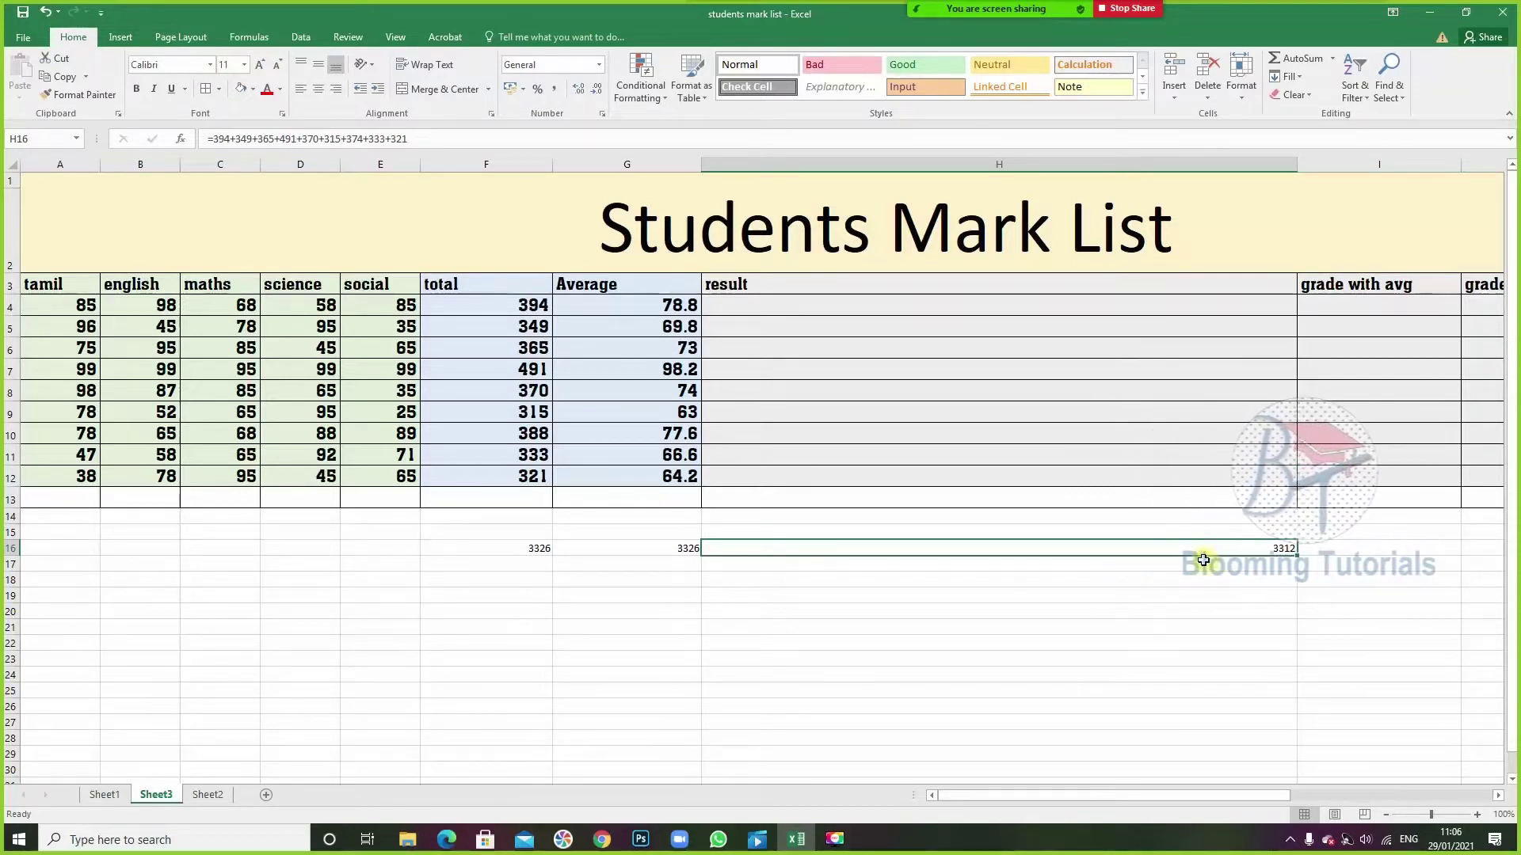
# - Delete the typed-numbers grand total from H16
pyautogui.click(514, 547)
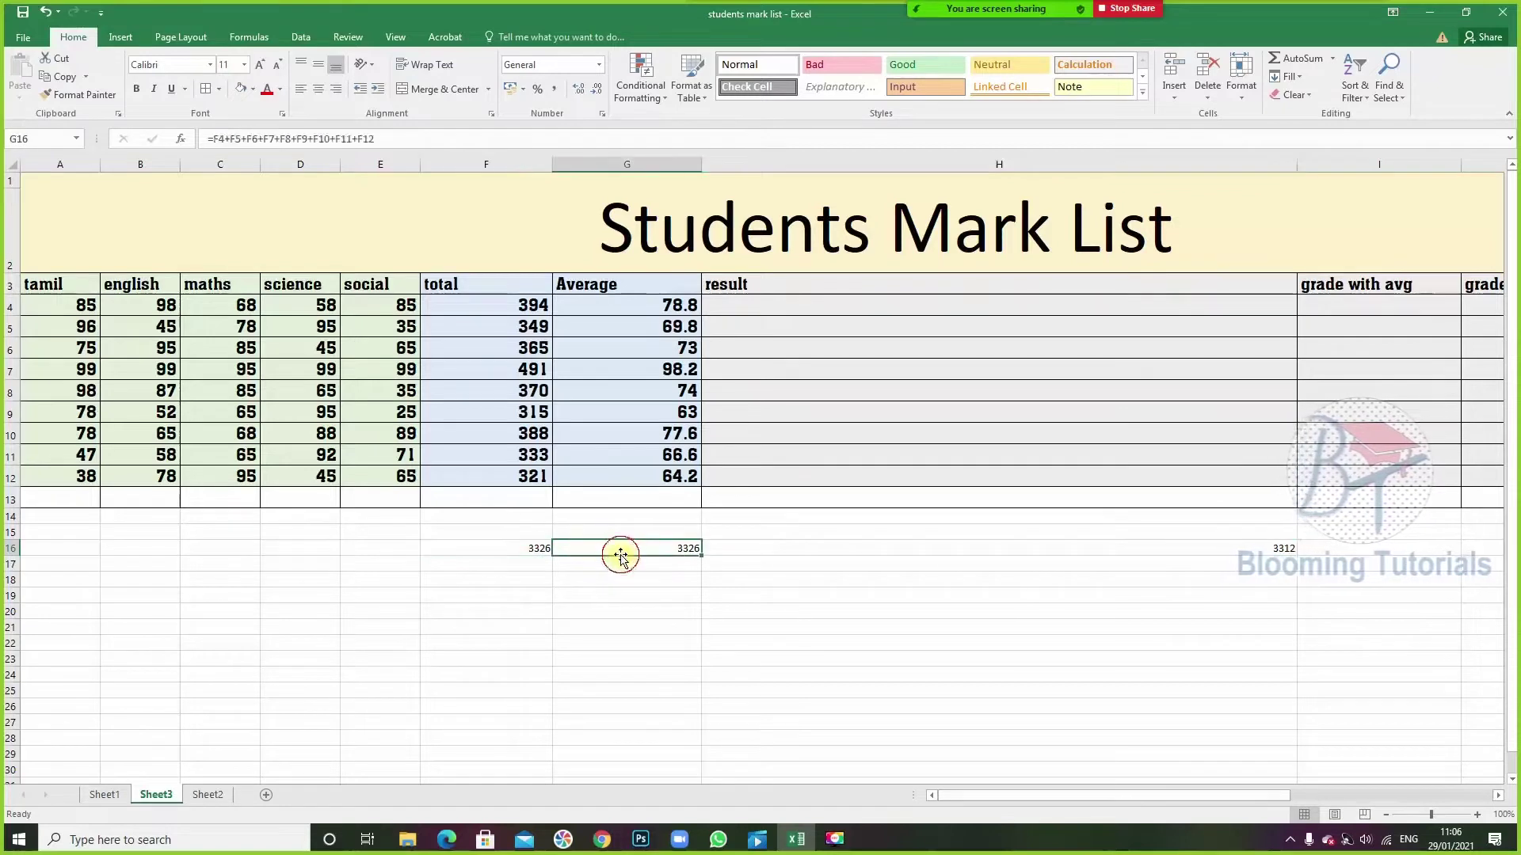
pyautogui.click(1067, 542)
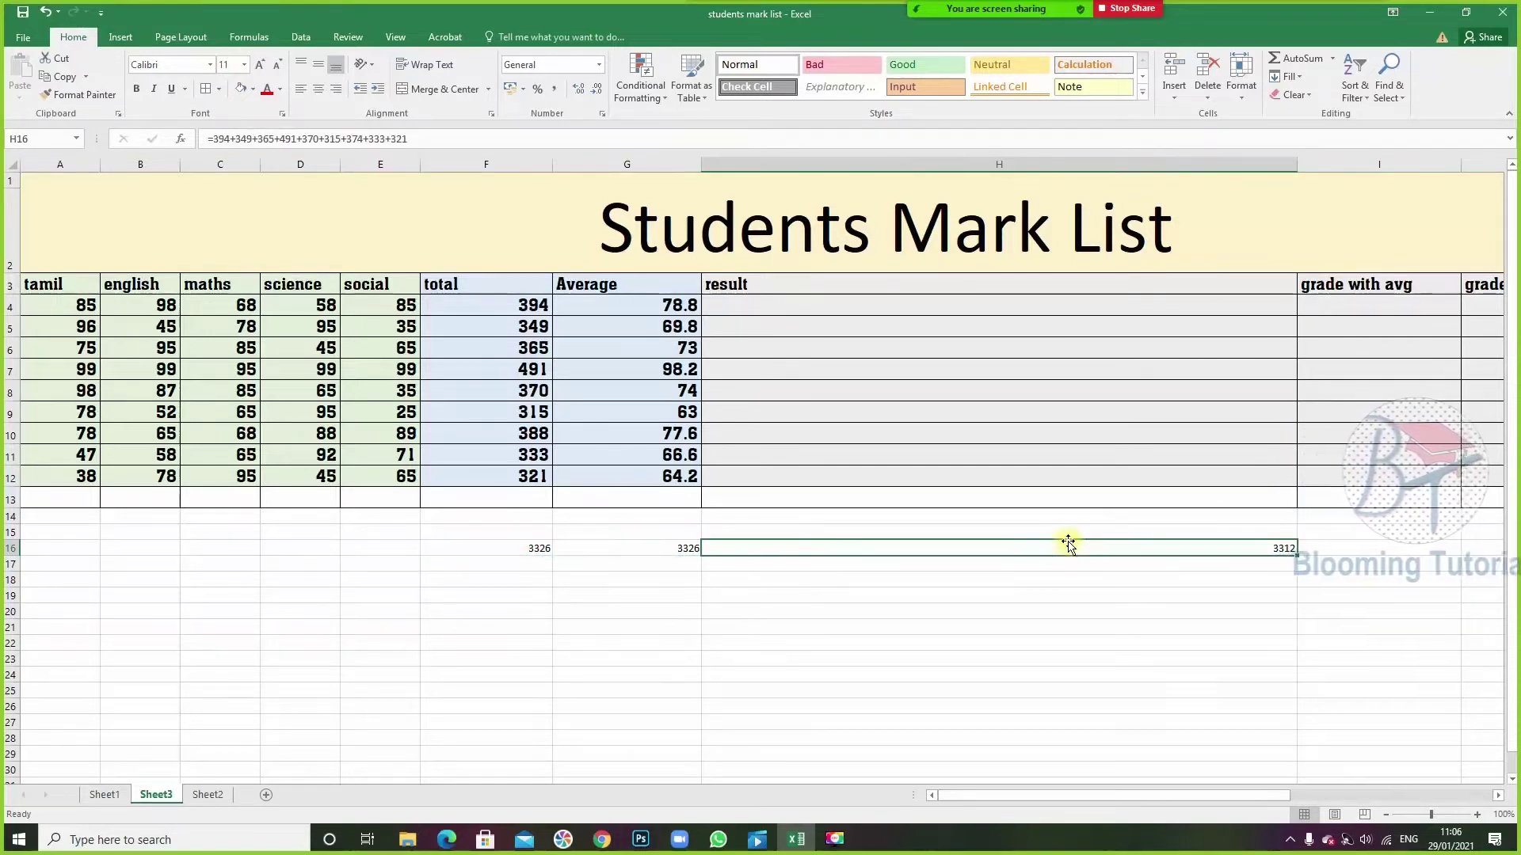
pyautogui.press('Delete')
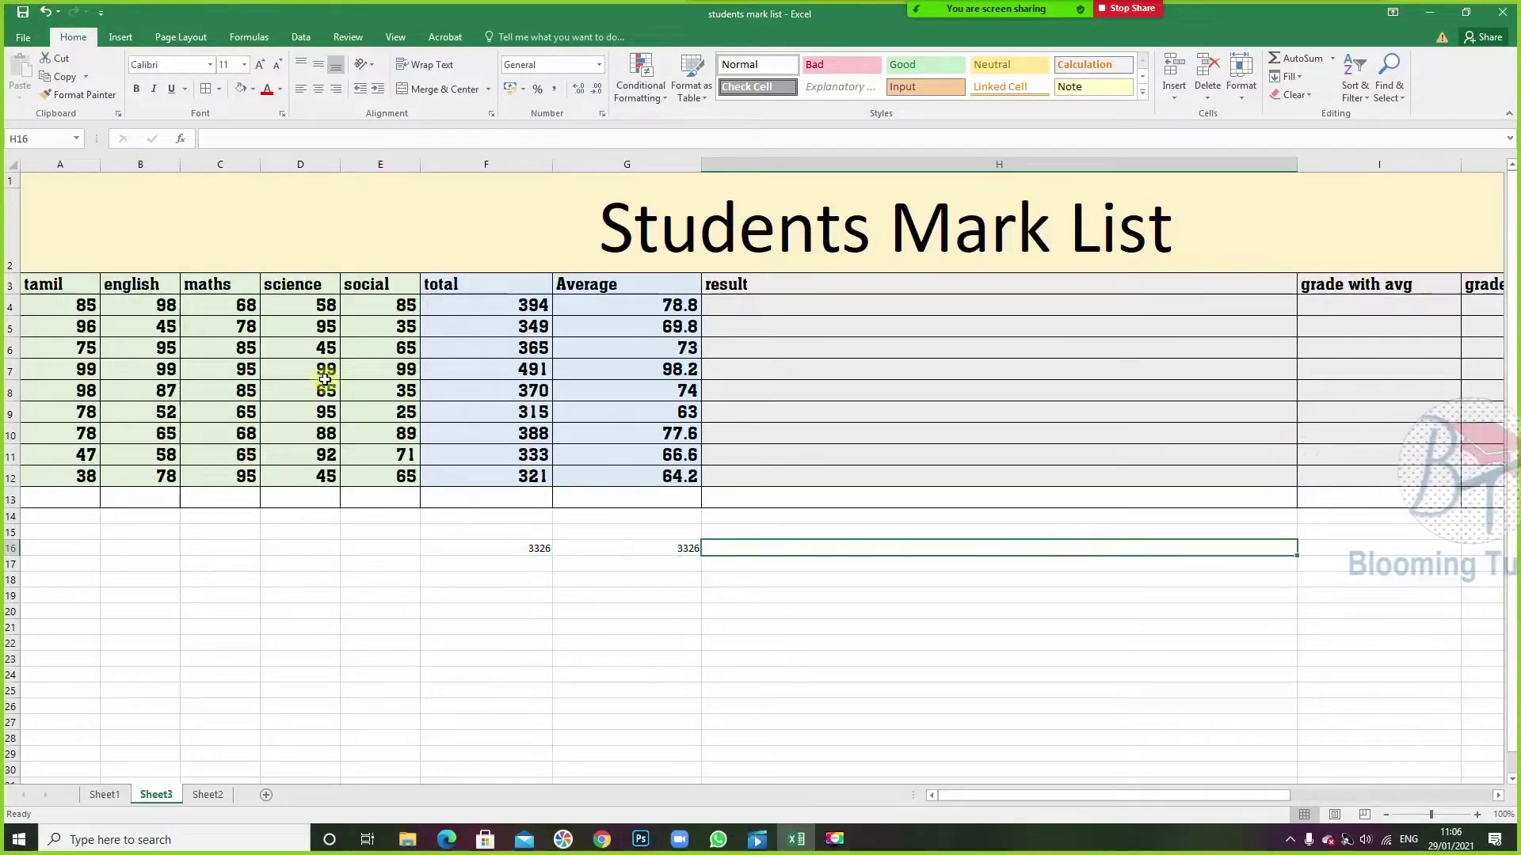
# - Change row 6's science mark to 87 and row 5's english mark to 99
pyautogui.click(315, 342)
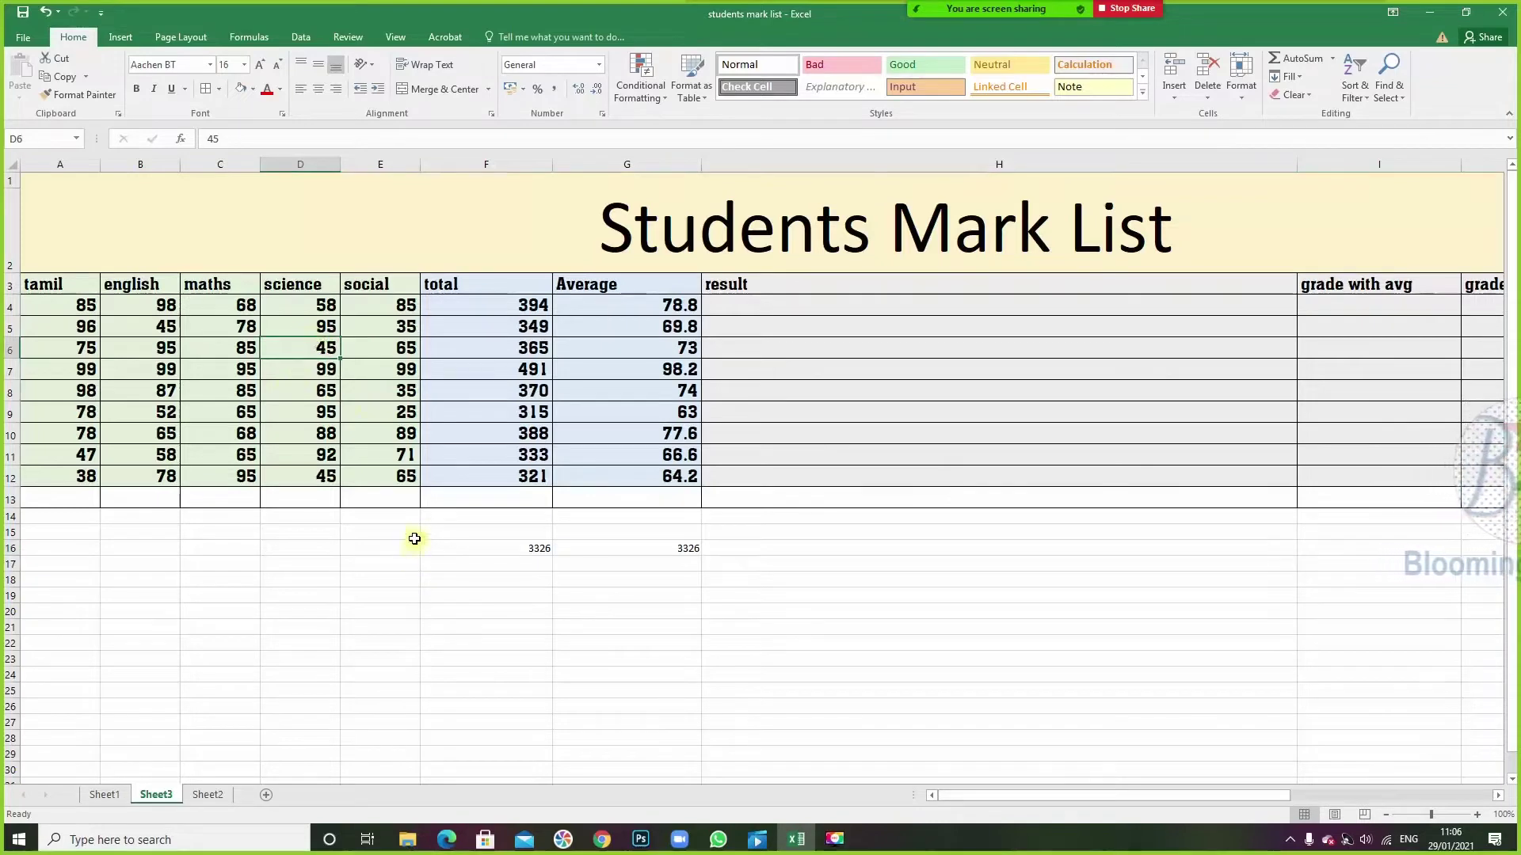
pyautogui.write('87')
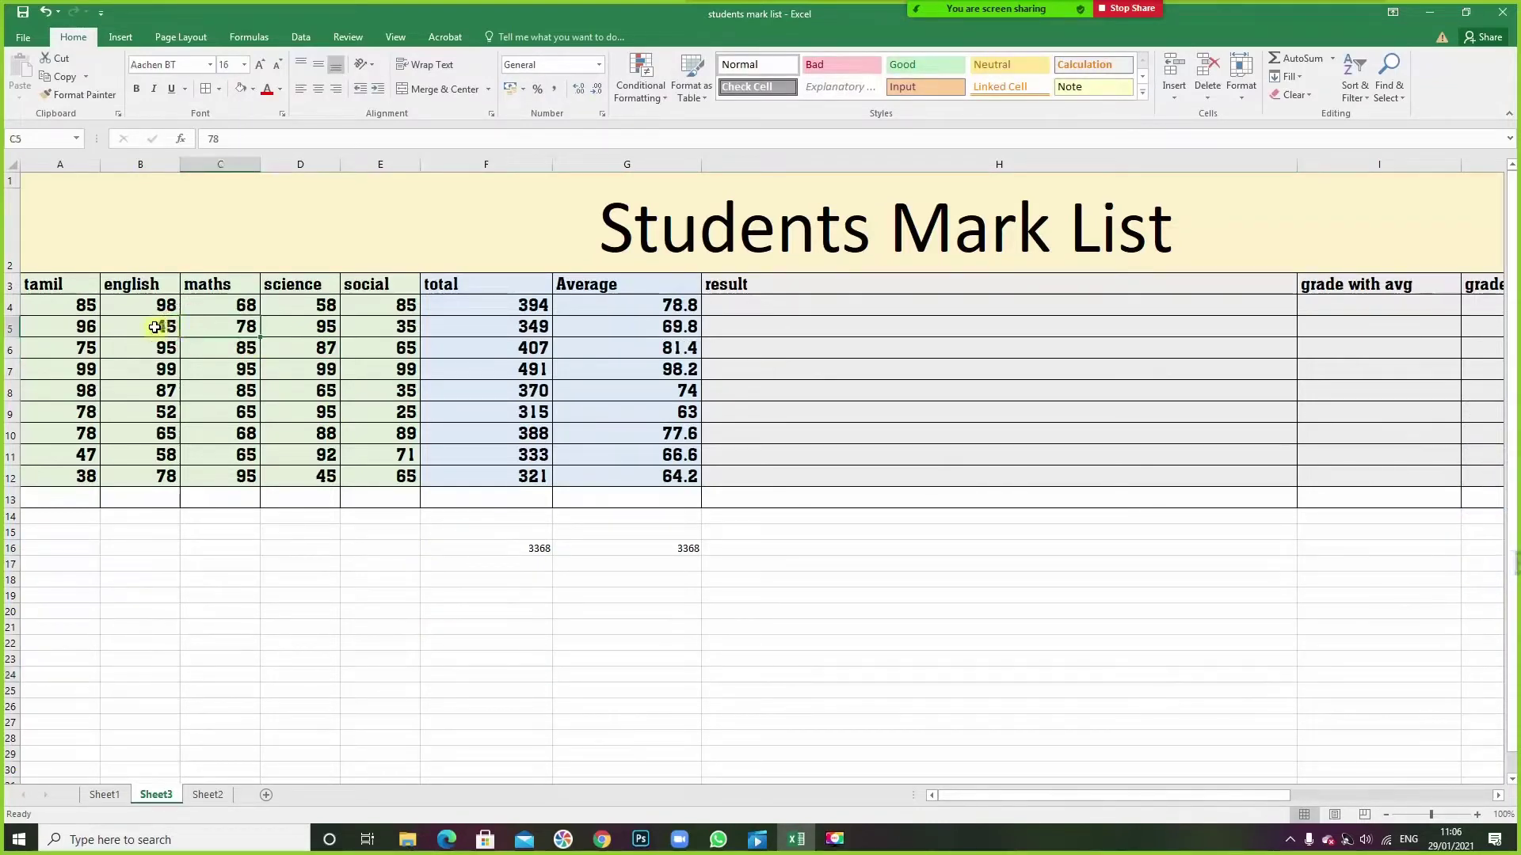
pyautogui.write('99')
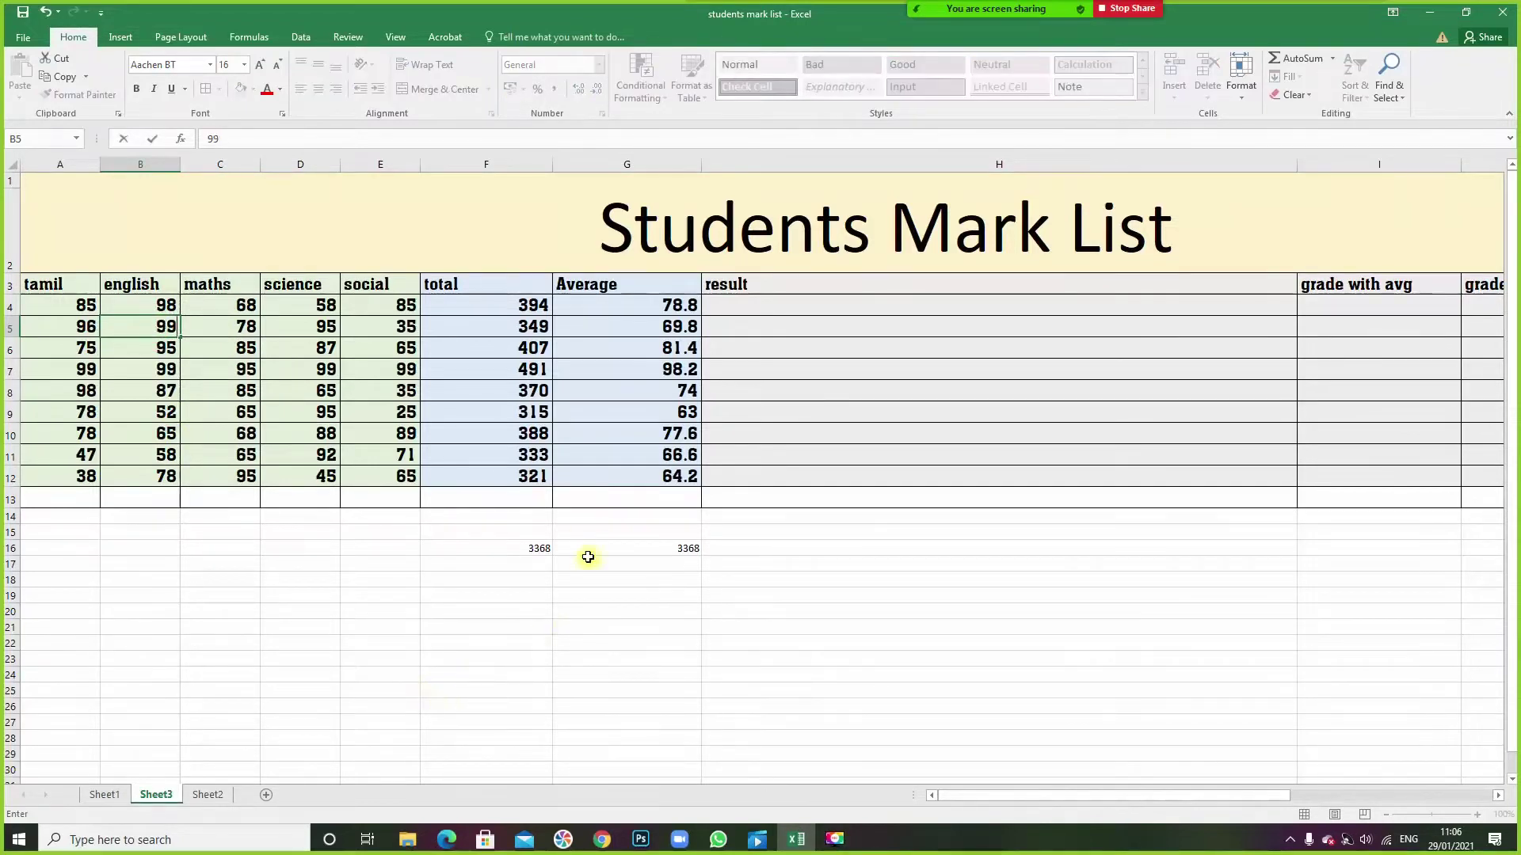
pyautogui.press('Return')
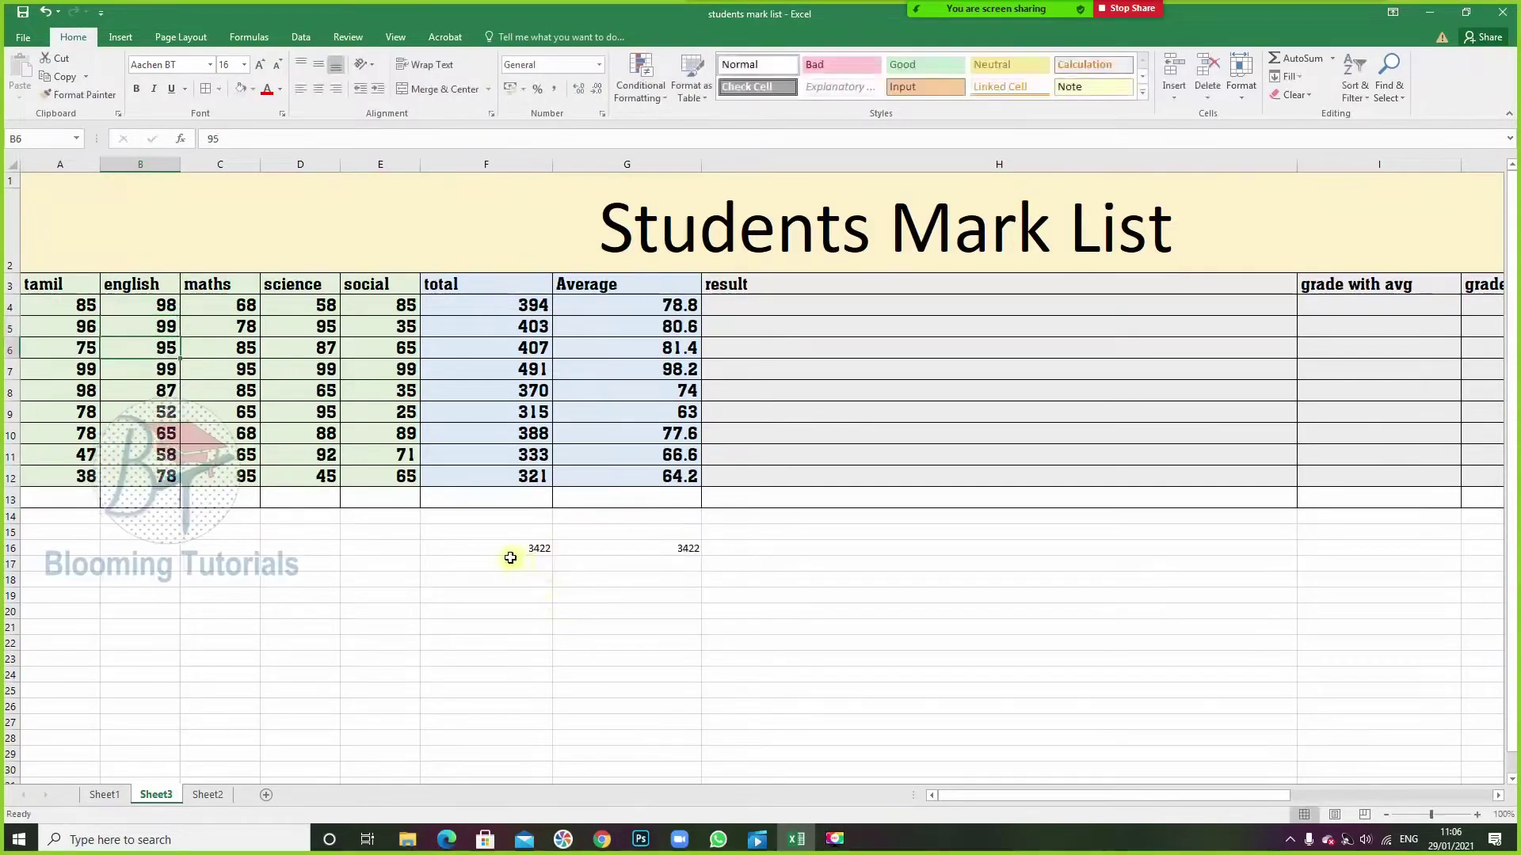
# - Select F16:G16 and delete the two remaining grand totals
pyautogui.click(662, 547)
pyautogui.click(502, 545)
pyautogui.click(965, 544)
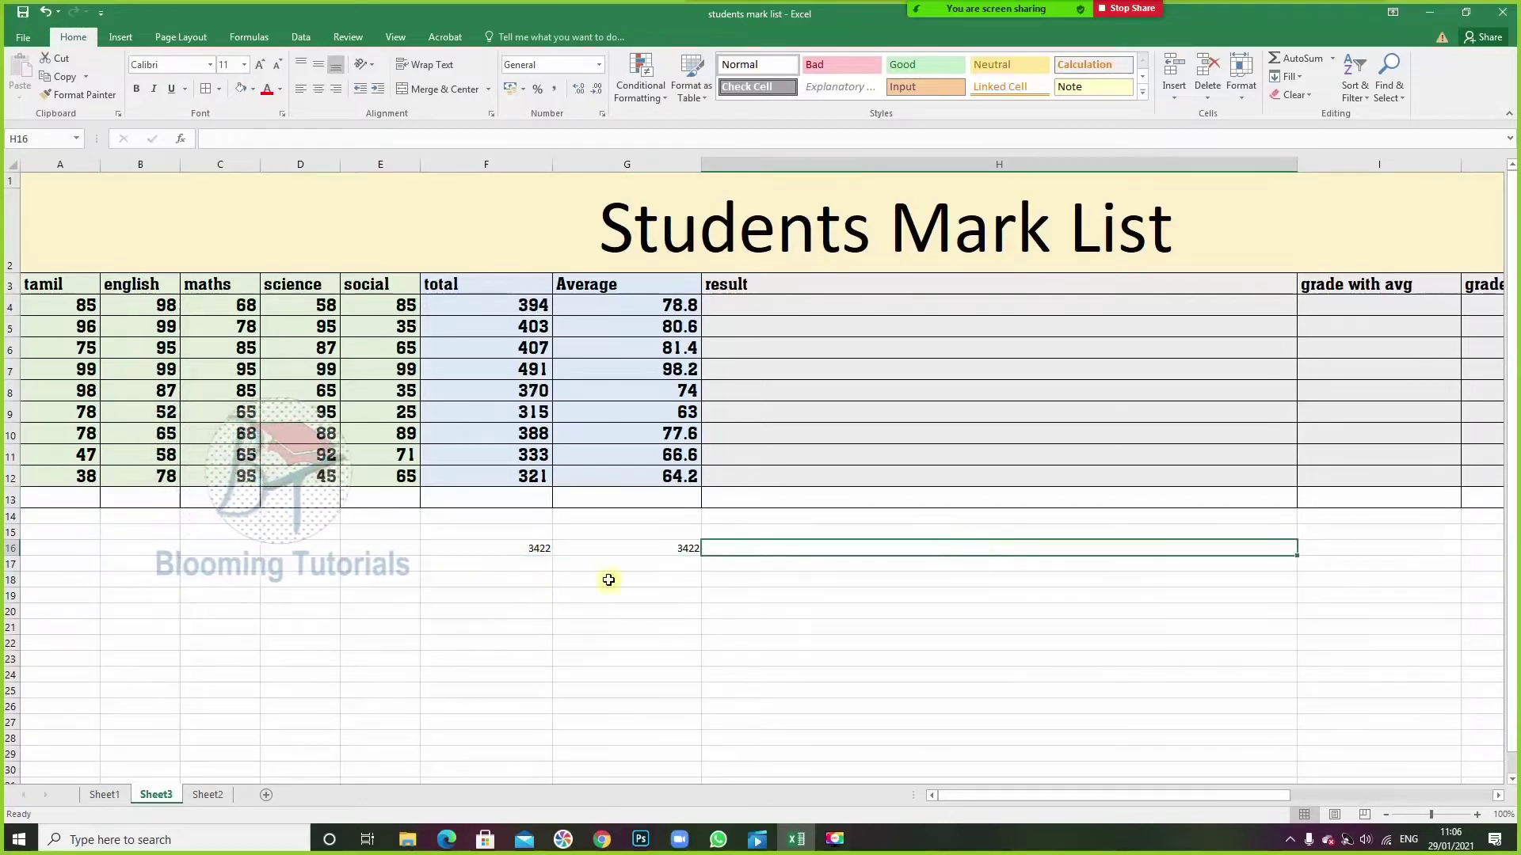
pyautogui.moveTo(509, 549); pyautogui.dragTo(656, 550)
pyautogui.press('Delete')
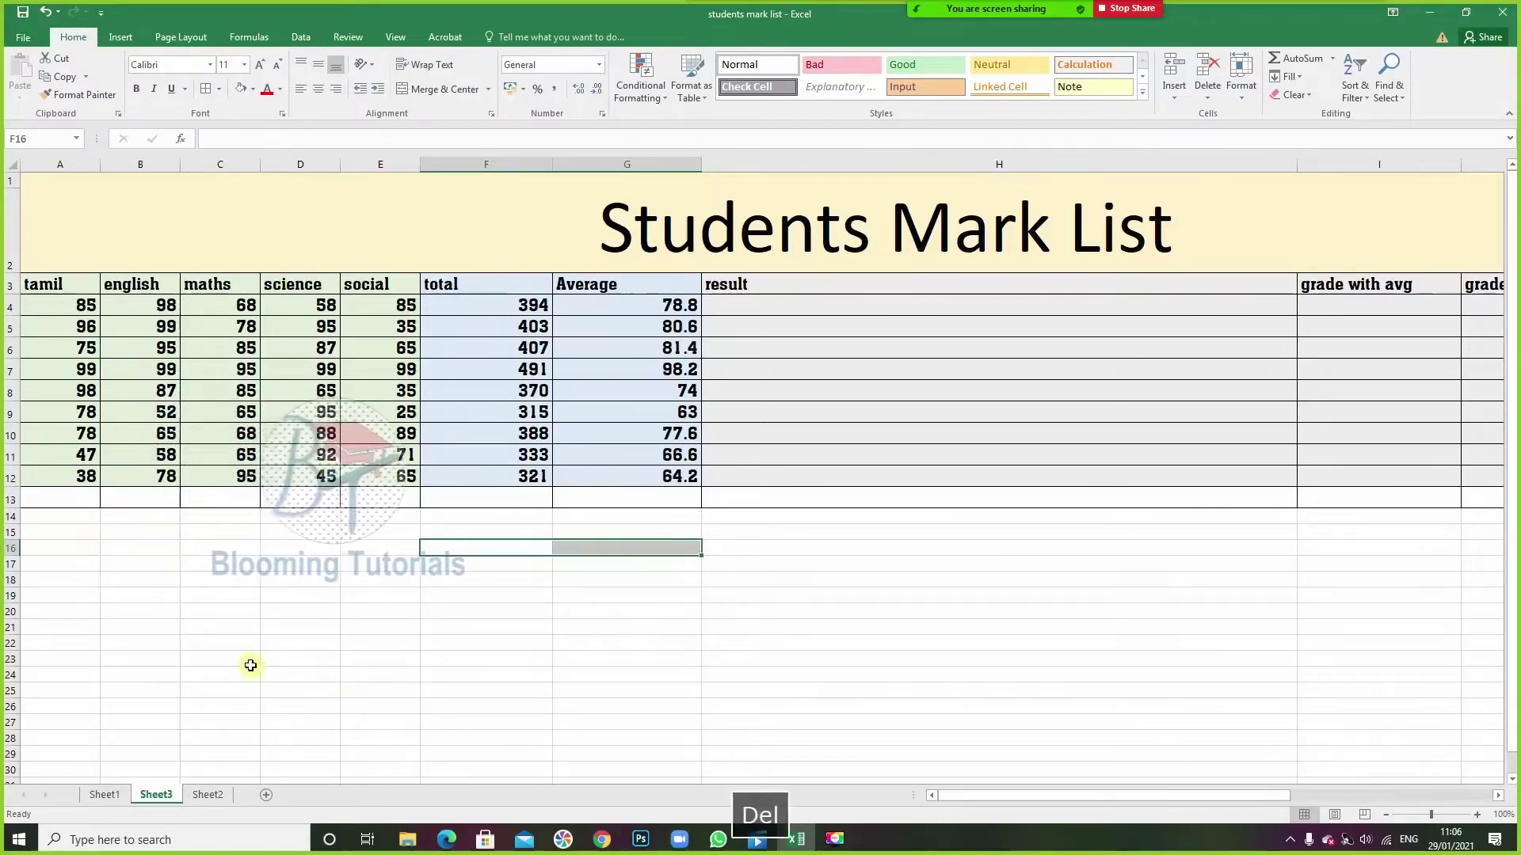
# - Type the labels addition, subtraction, division and multiplication across A21:D21
pyautogui.click(53, 622)
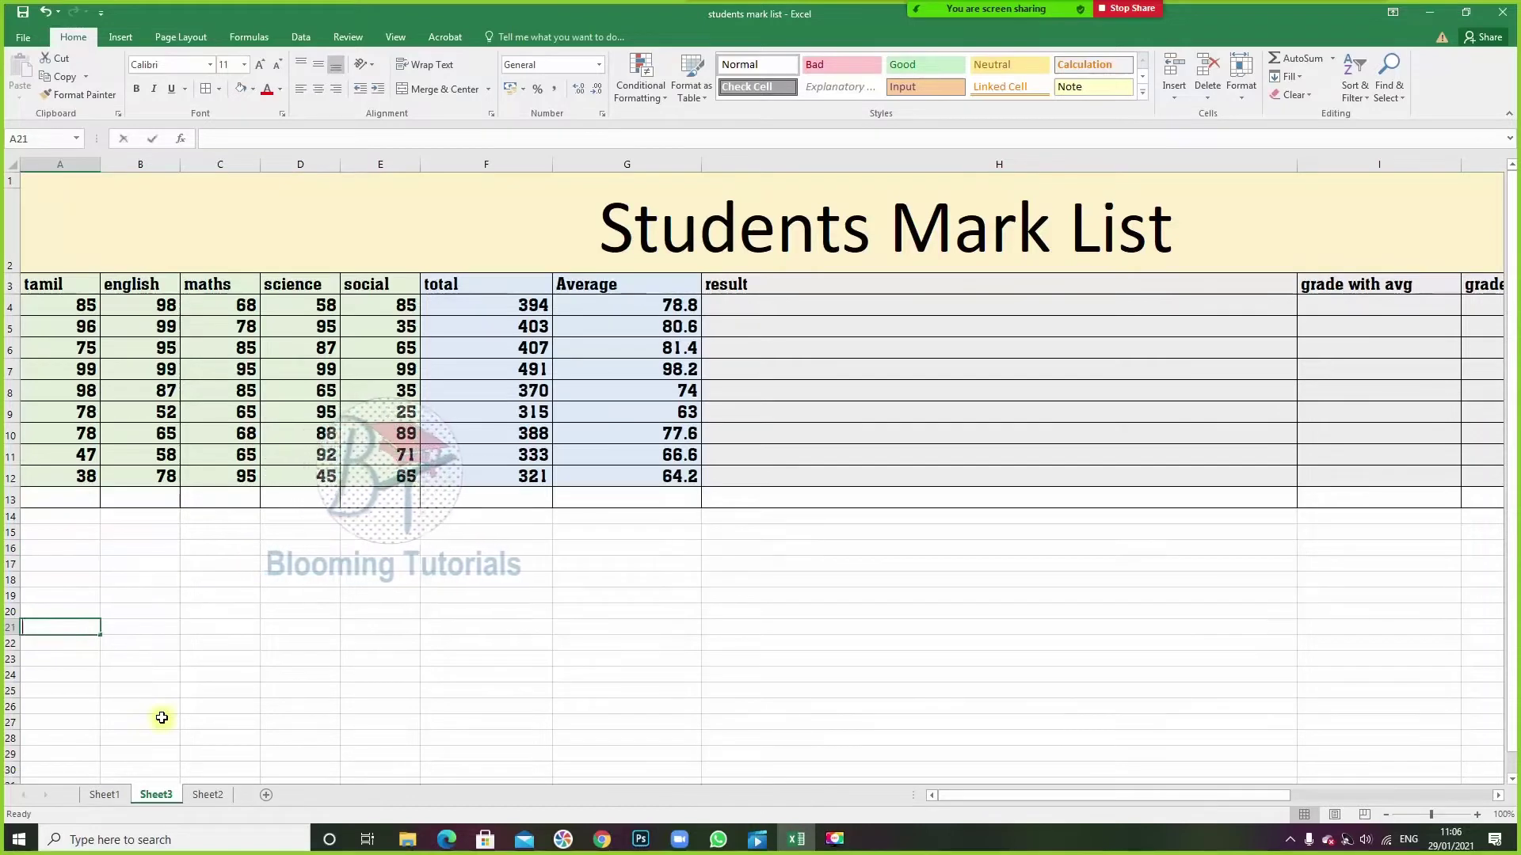
pyautogui.write('addition')
pyautogui.press('Tab')
pyautogui.write('subr')
pyautogui.press('BackSpace')
pyautogui.press('BackSpace')
pyautogui.press('BackSpace')
pyautogui.write('traction')
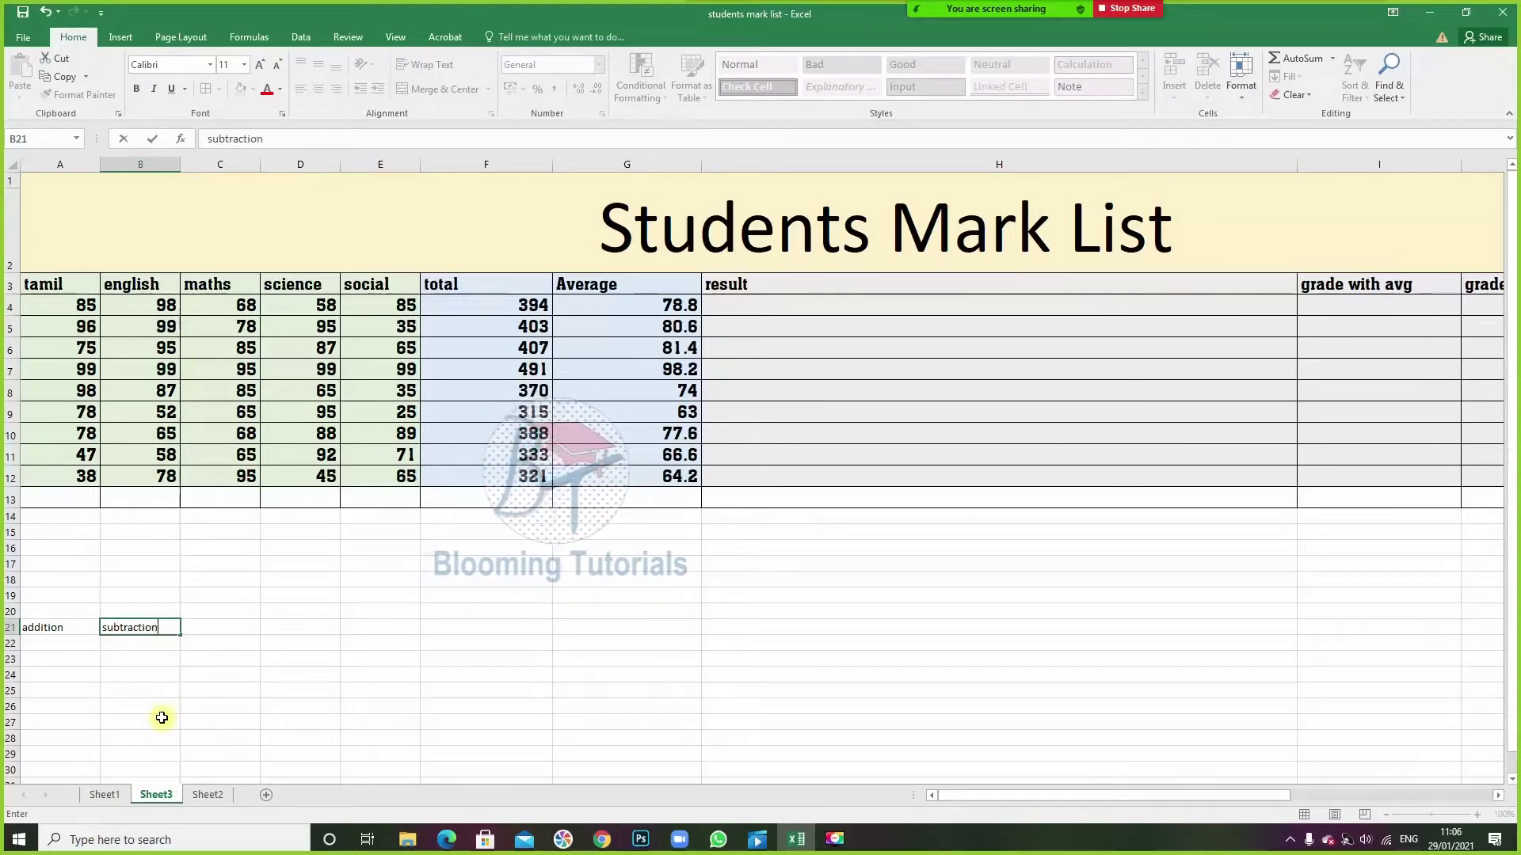
pyautogui.press('Tab')
pyautogui.write('division')
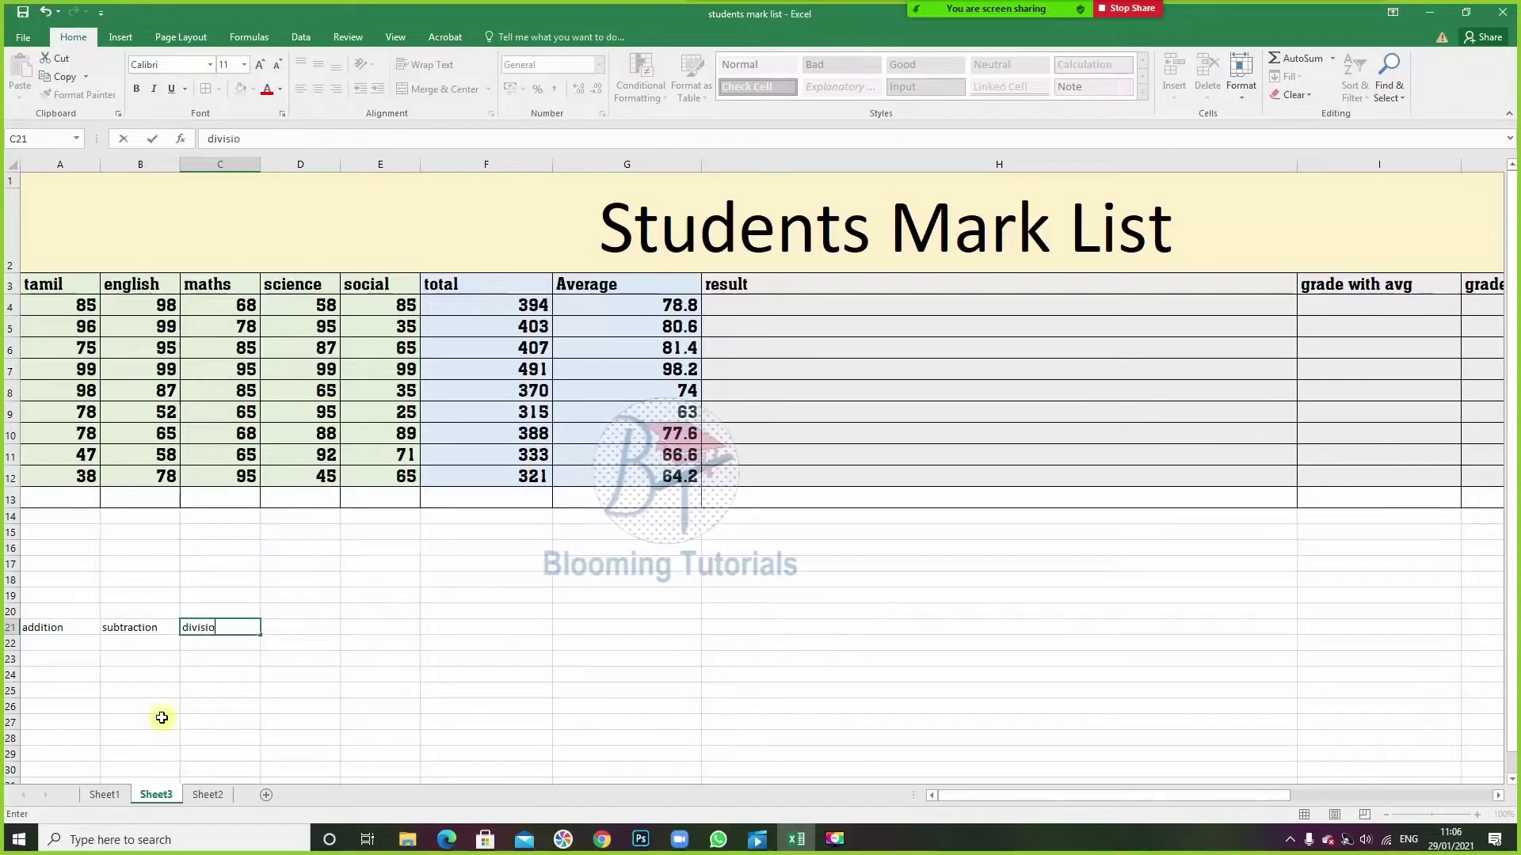
pyautogui.press('Tab')
pyautogui.write('multiplication')
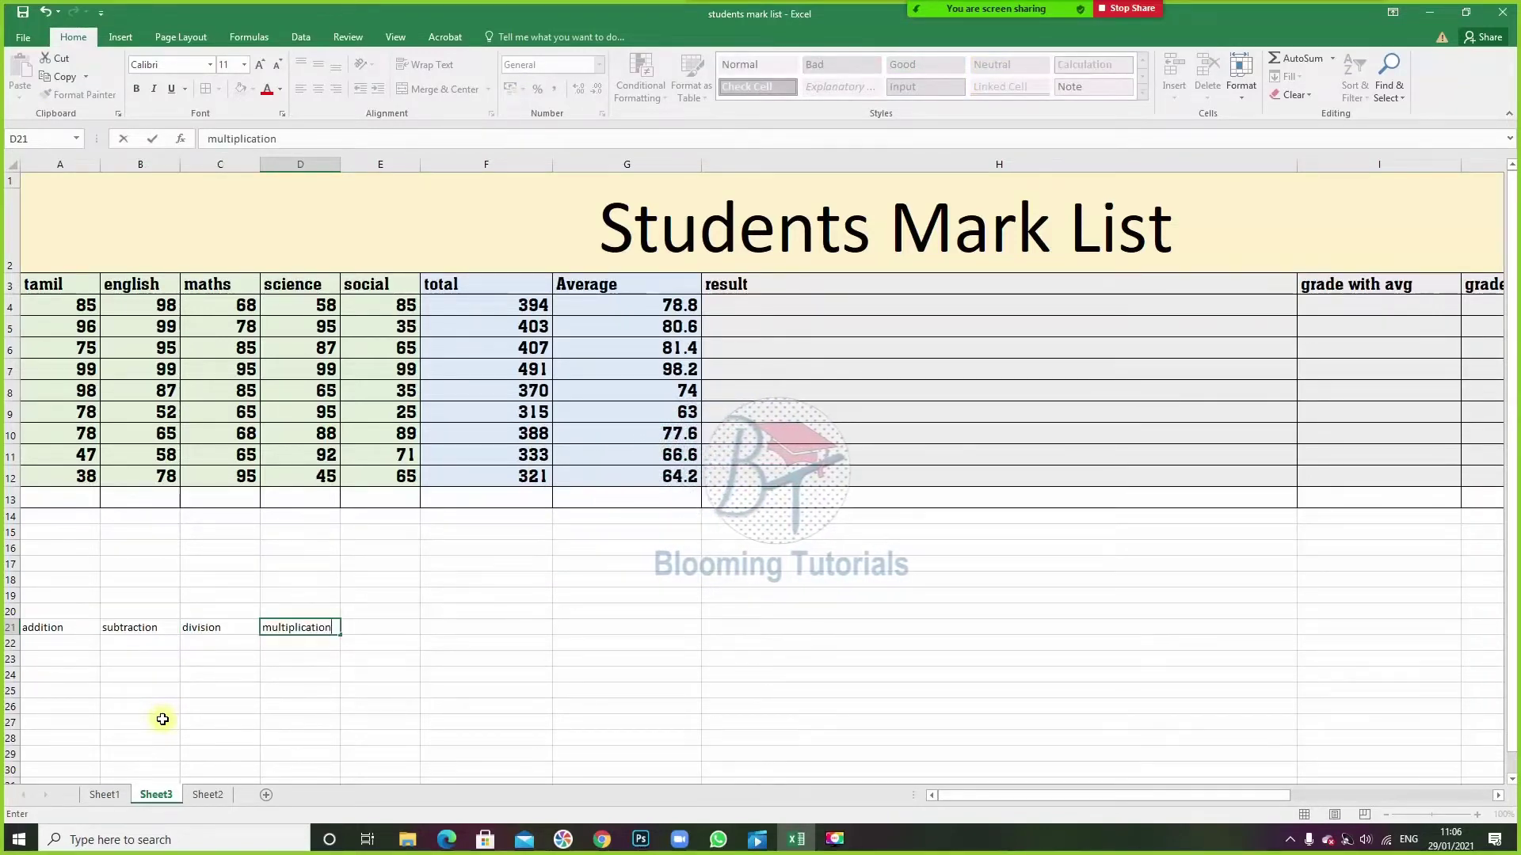
pyautogui.click(57, 645)
# - Move the four labels to C21:F21 and type 'mark 1' in A21
pyautogui.click(55, 627)
pyautogui.moveTo(72, 628); pyautogui.dragTo(339, 627)
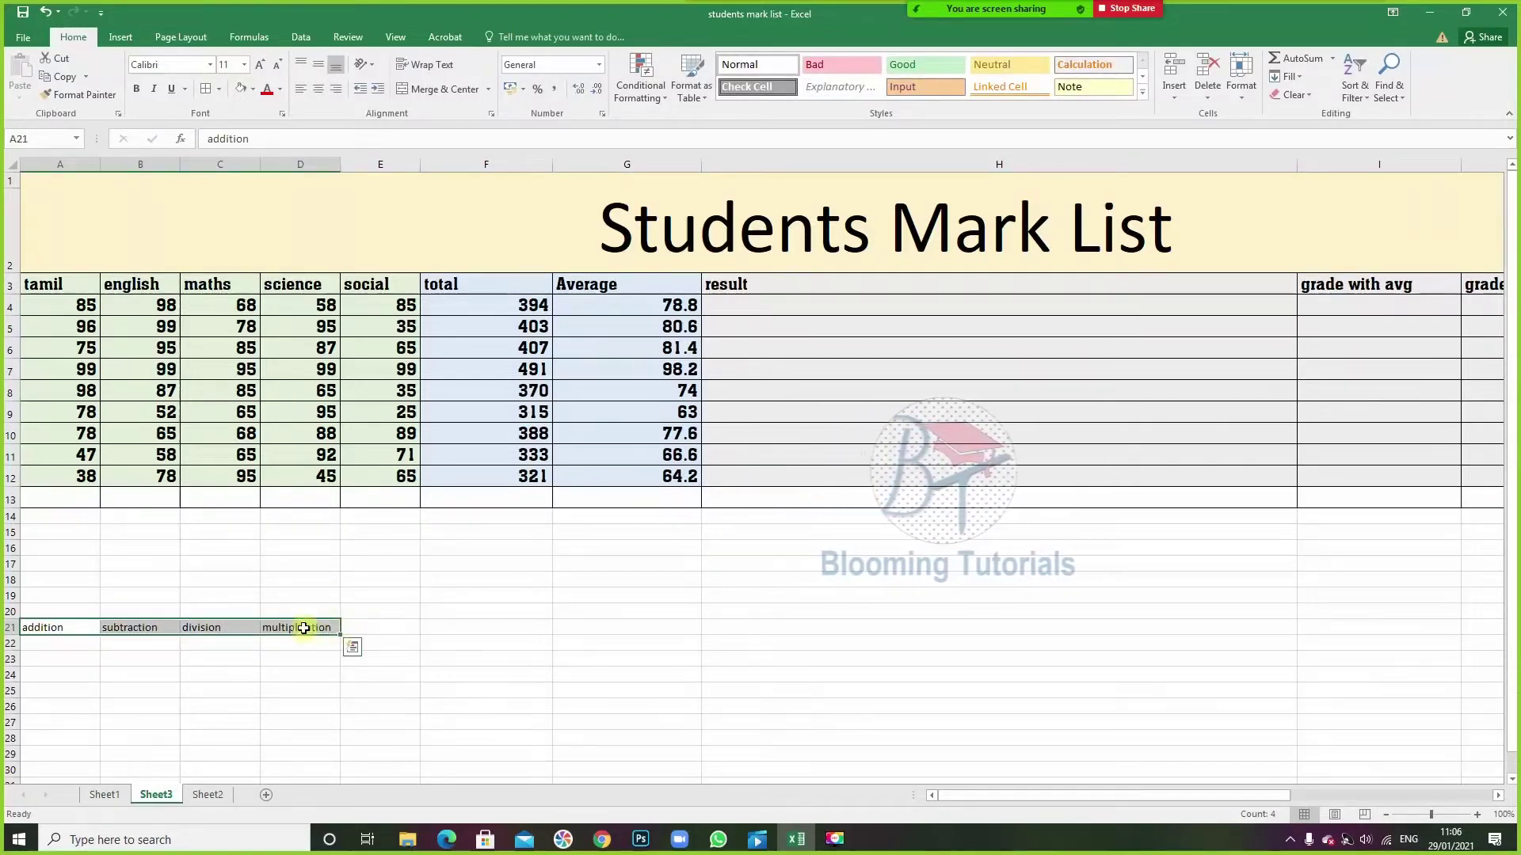
pyautogui.moveTo(339, 628)
pyautogui.mouseDown()
pyautogui.moveTo(218, 683)
pyautogui.moveTo(305, 628)
pyautogui.mouseUp()
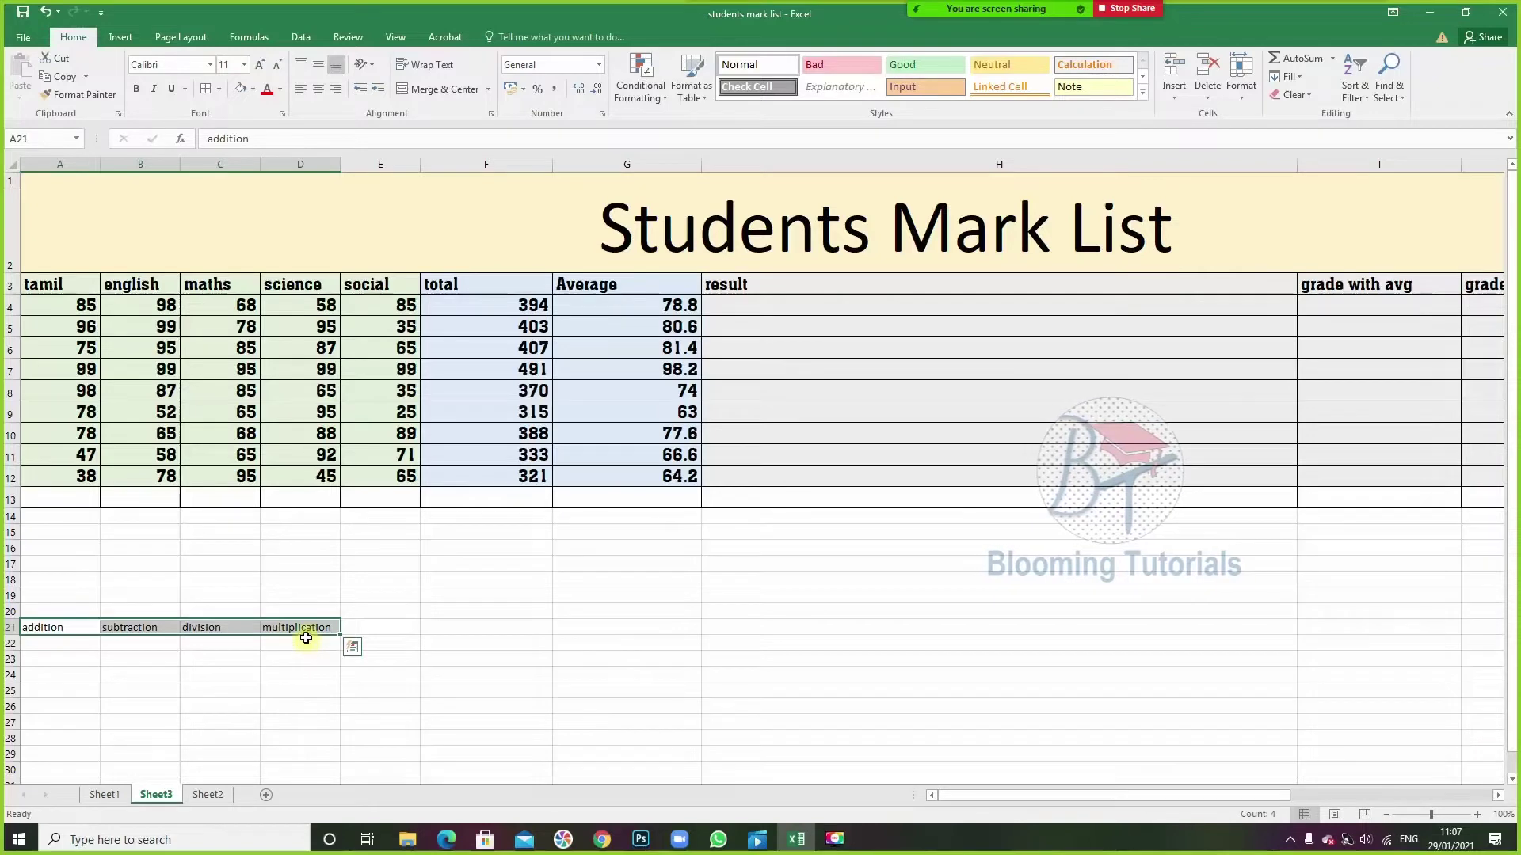
pyautogui.moveTo(307, 639); pyautogui.dragTo(549, 638)
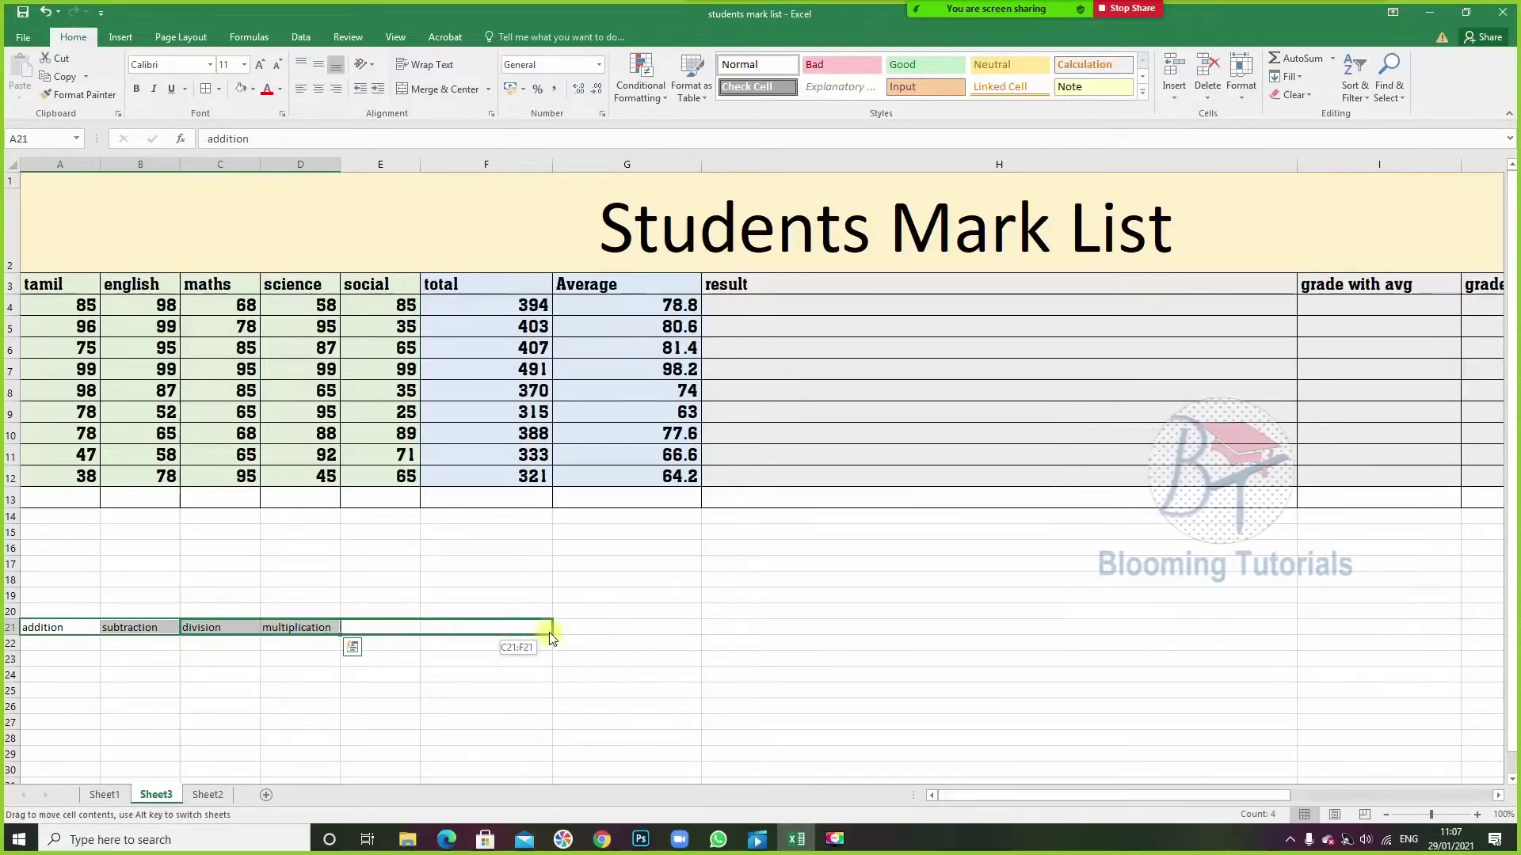
pyautogui.moveTo(548, 633); pyautogui.dragTo(550, 635)
pyautogui.click(54, 626)
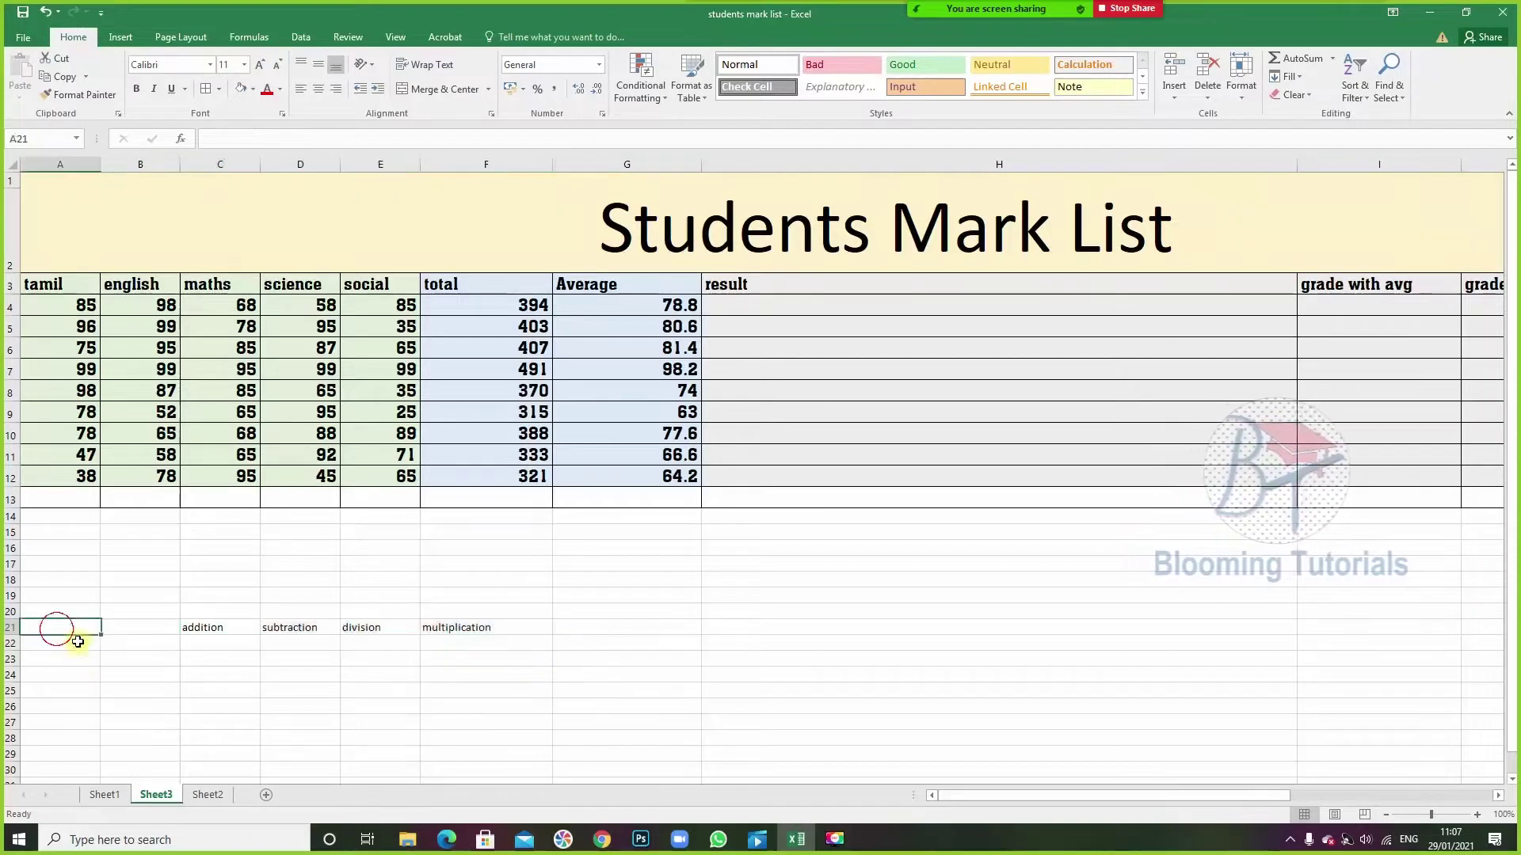
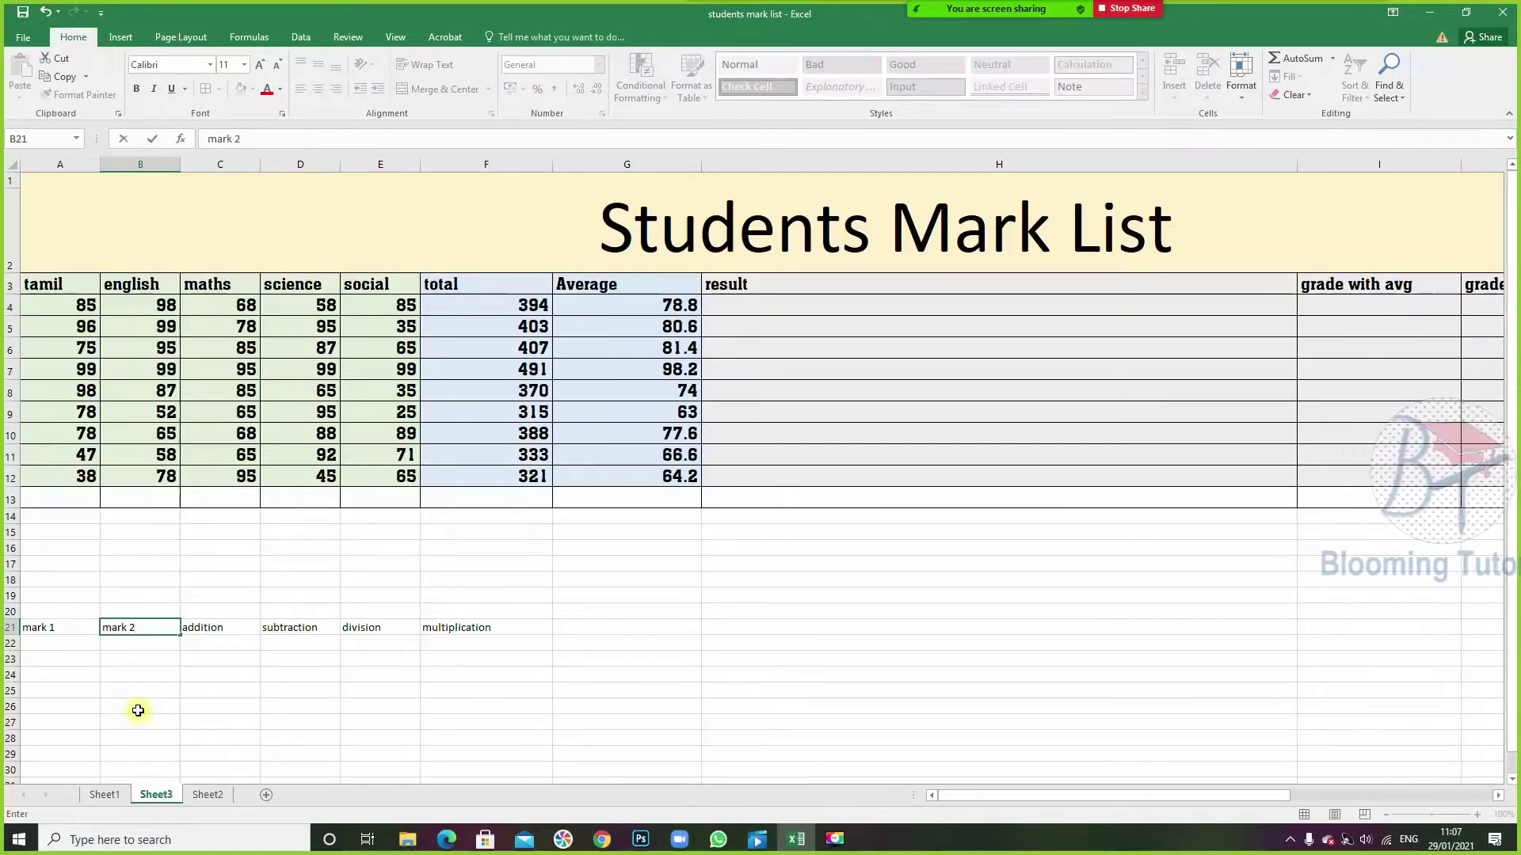
# - Enter the mark 1 values 85, 65, 32, 65, 98 in A22:A26
pyautogui.click(68, 640)
pyautogui.write('8')
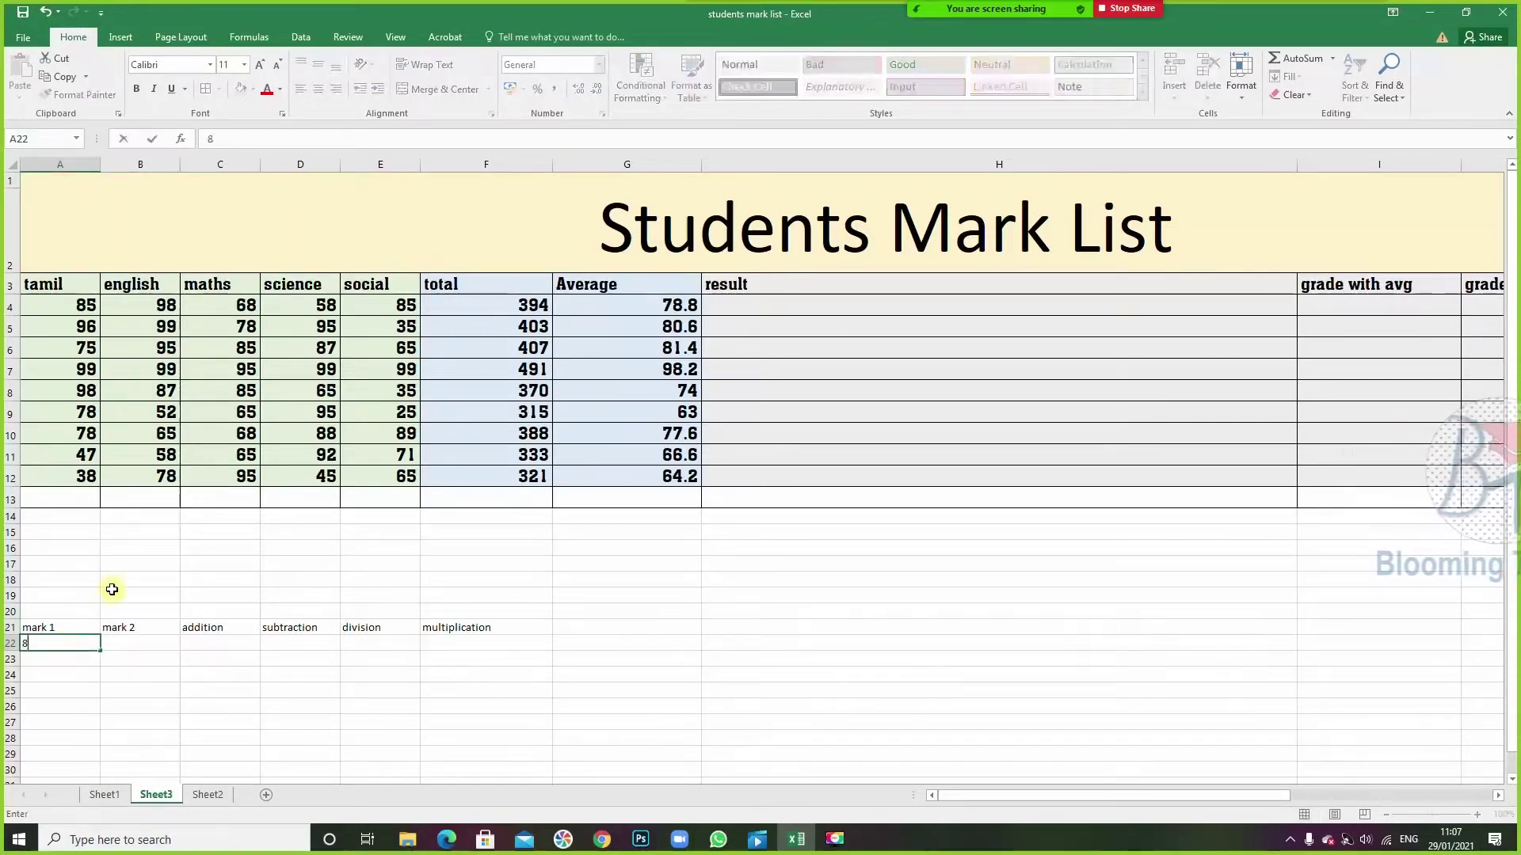
pyautogui.write('65')
pyautogui.press('Return')
pyautogui.write('325')
pyautogui.press('Return')
pyautogui.write('98')
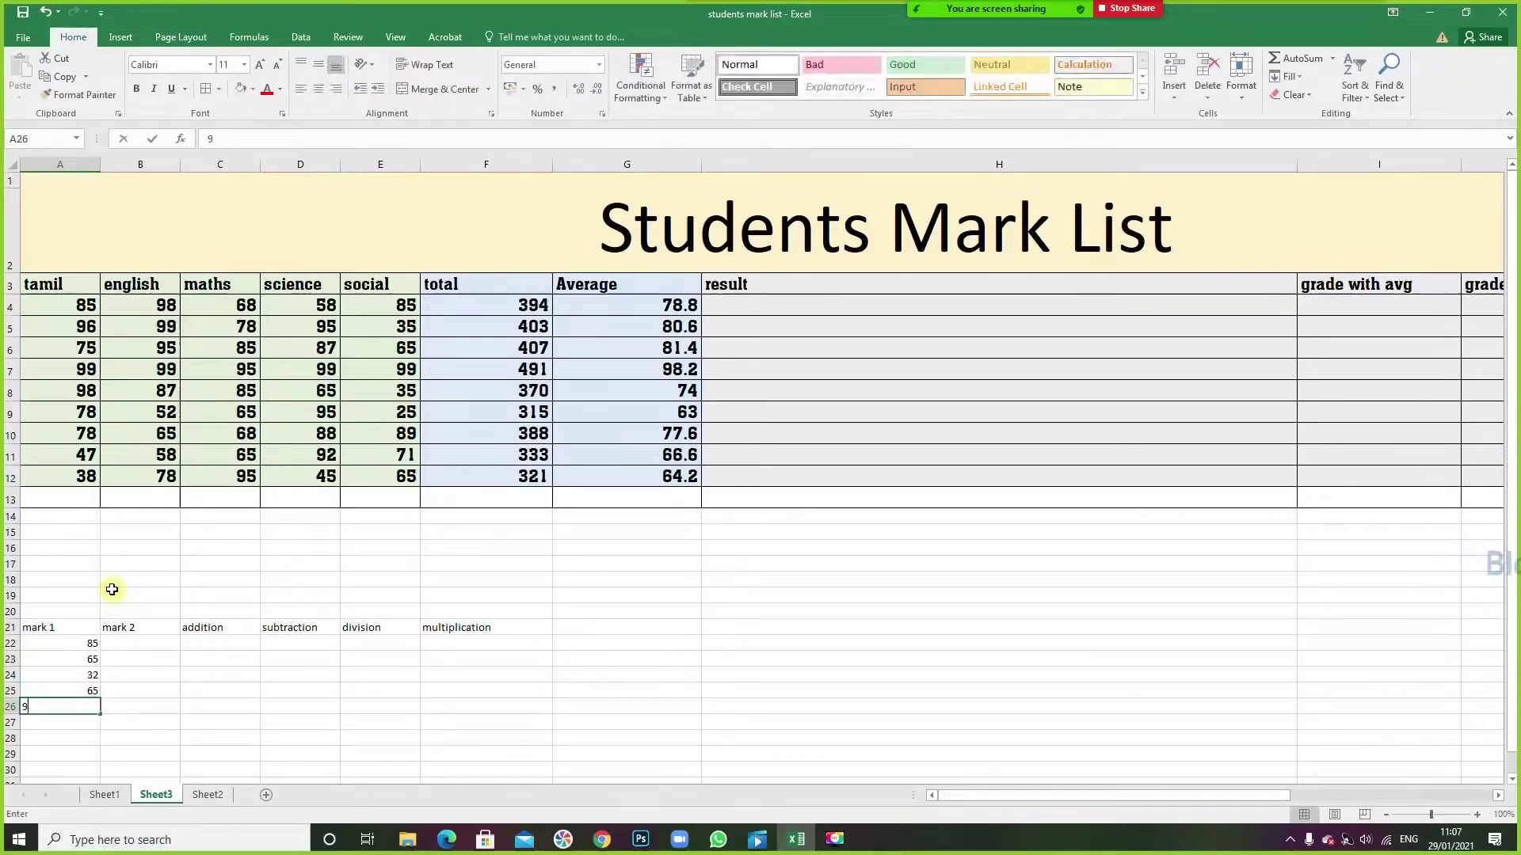
pyautogui.press('Tab')
# - Enter the mark 2 values 78, 45, 12, 63, 98 in B22:B26
pyautogui.press('Up')
pyautogui.press('Up')
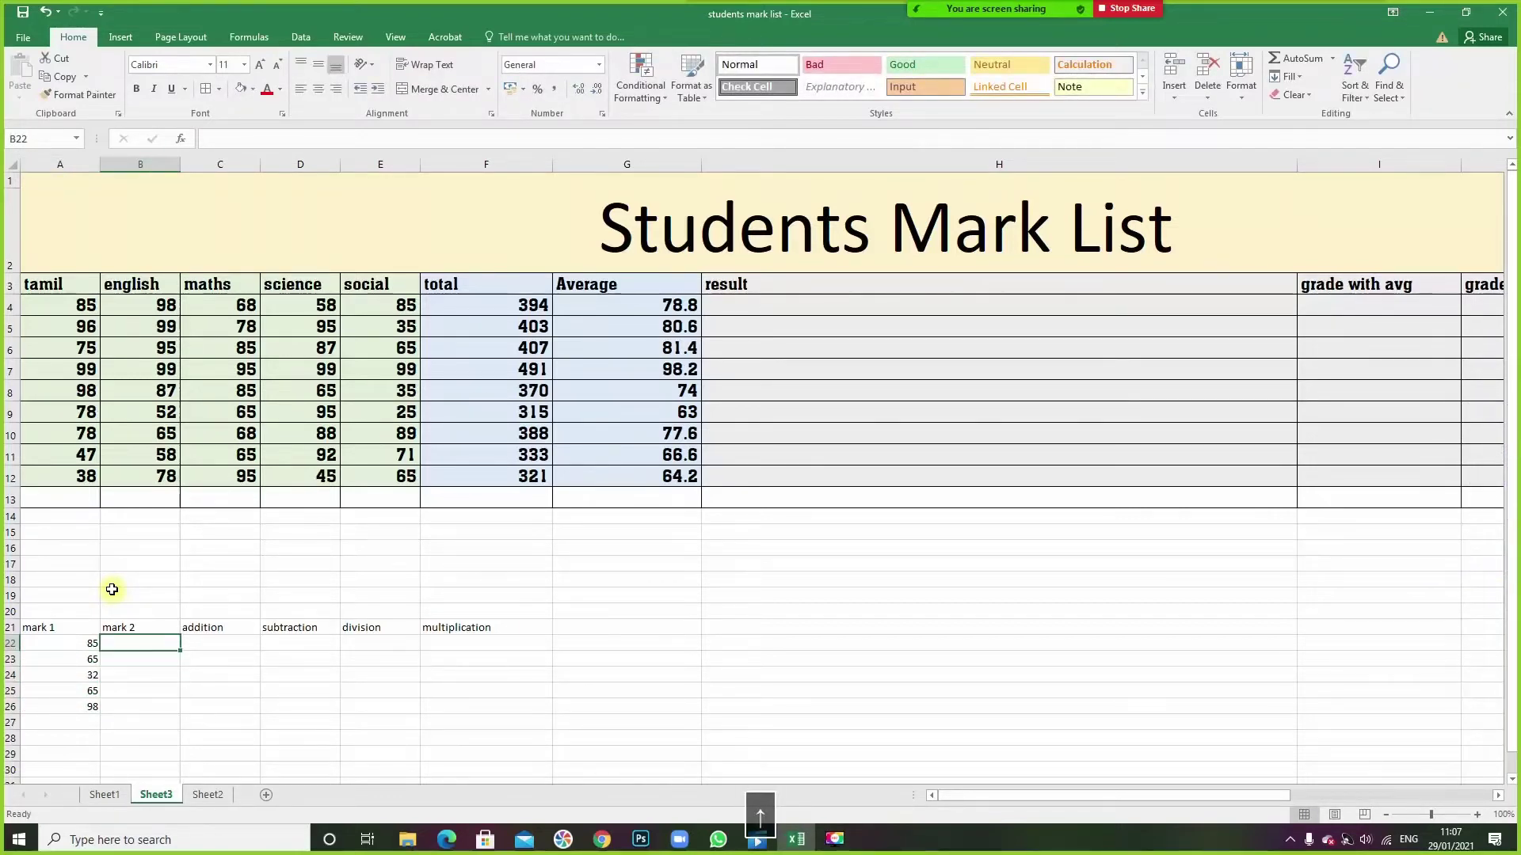
pyautogui.write('78')
pyautogui.press('Return')
pyautogui.write('45')
pyautogui.write('12')
pyautogui.press('Return')
pyautogui.write('63')
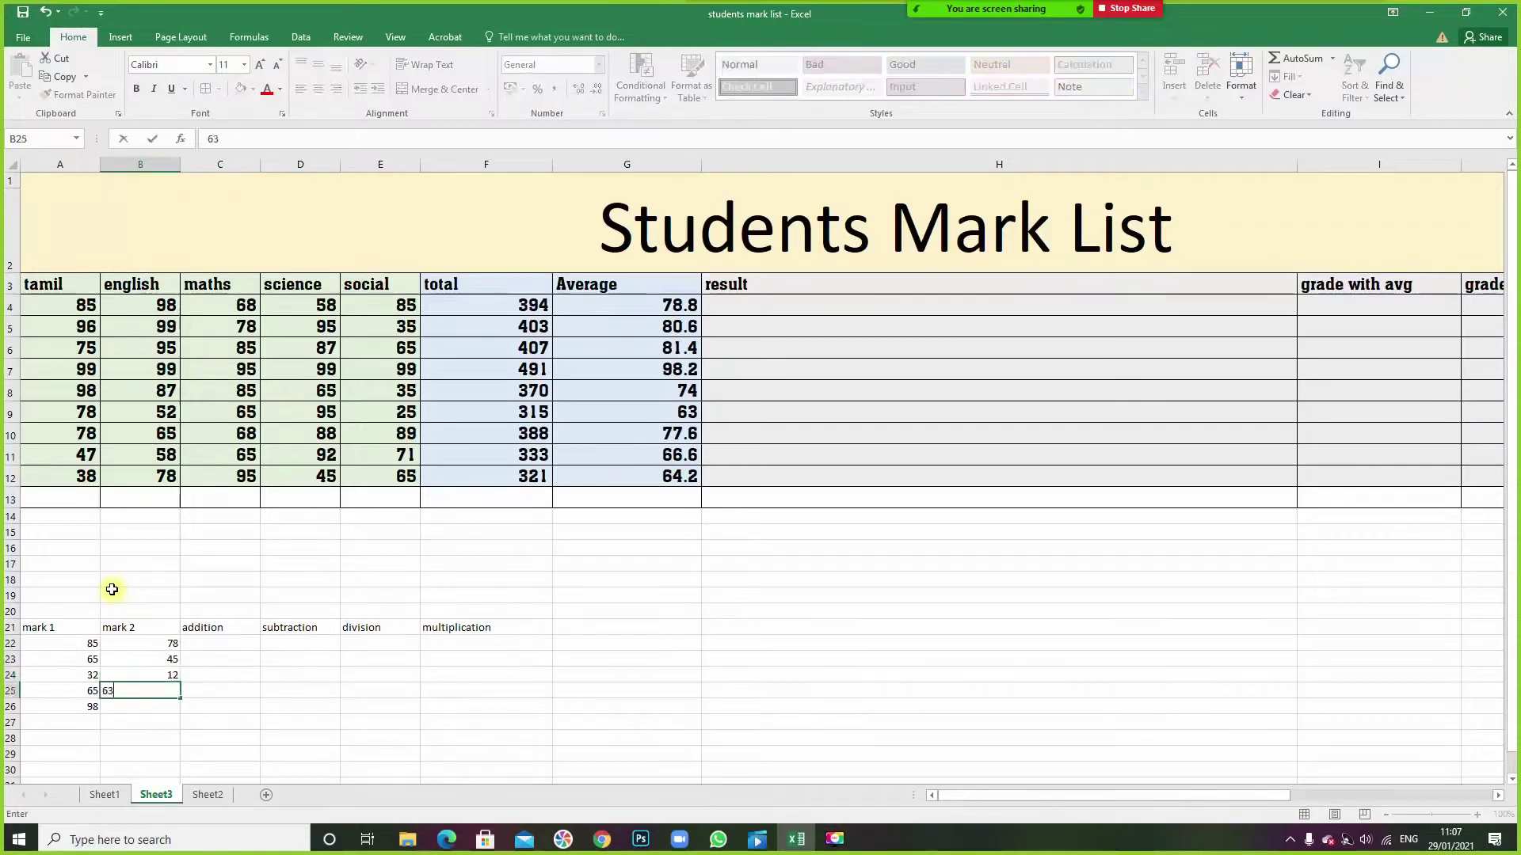
pyautogui.press('Return')
pyautogui.write('98')
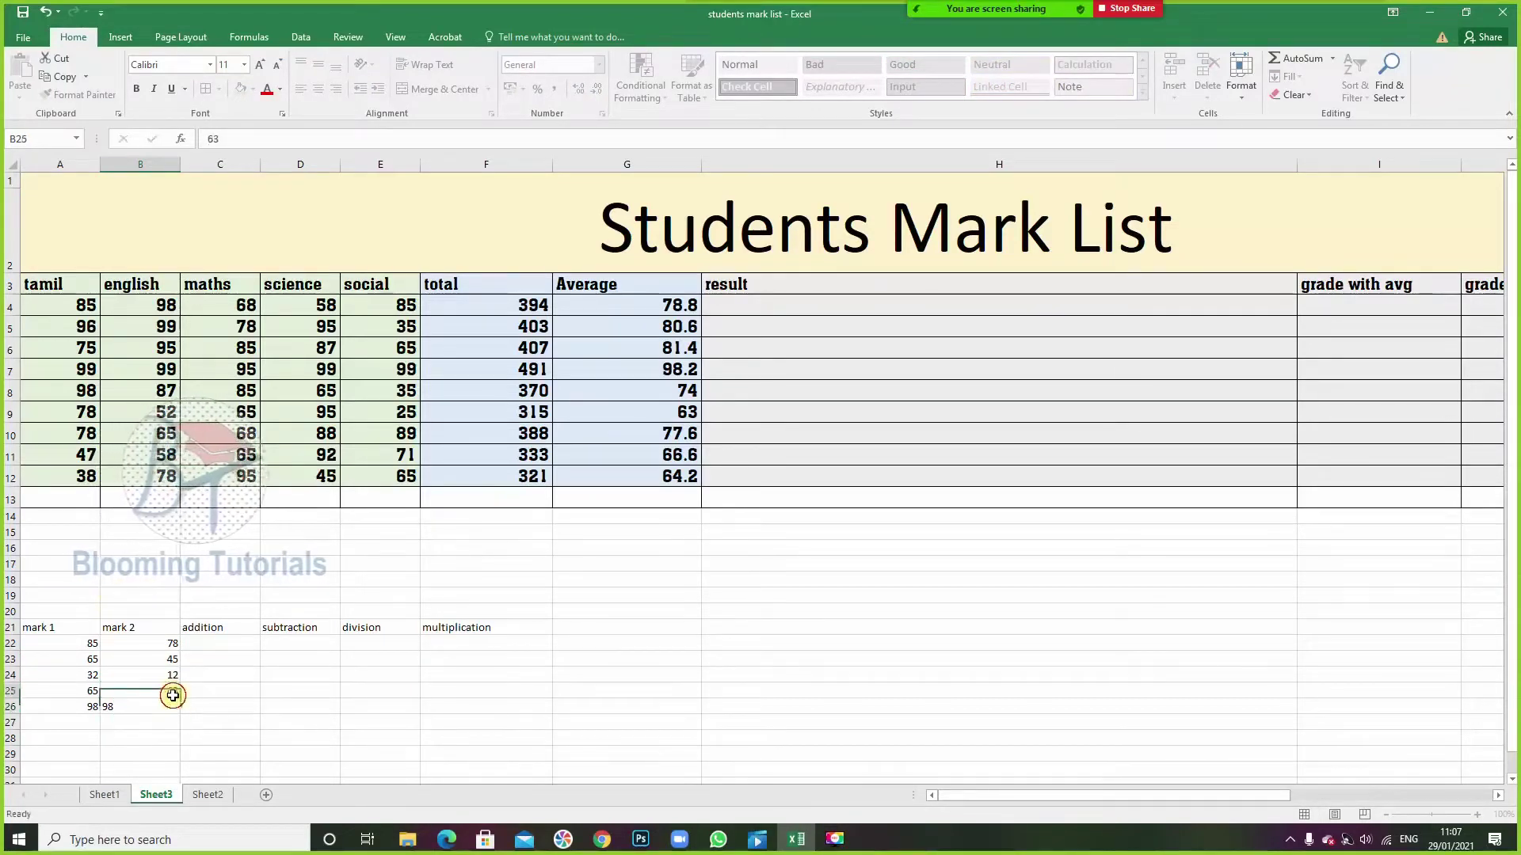
pyautogui.click(170, 691)
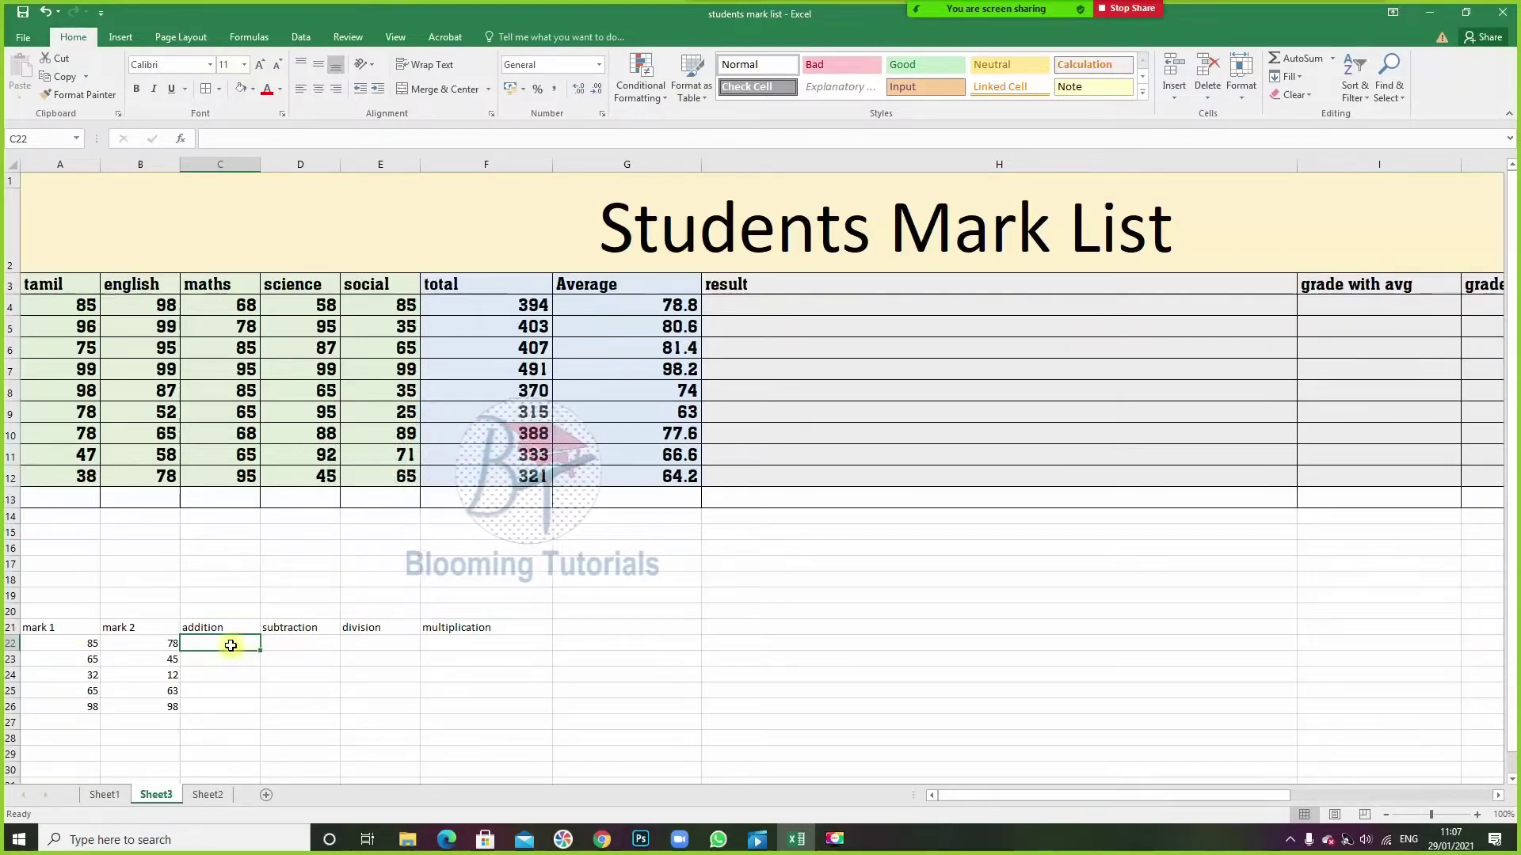
# - Enter typed-number sums =85+78 in C22 (163) and =65+45 in C23 (110)
pyautogui.write('85+')
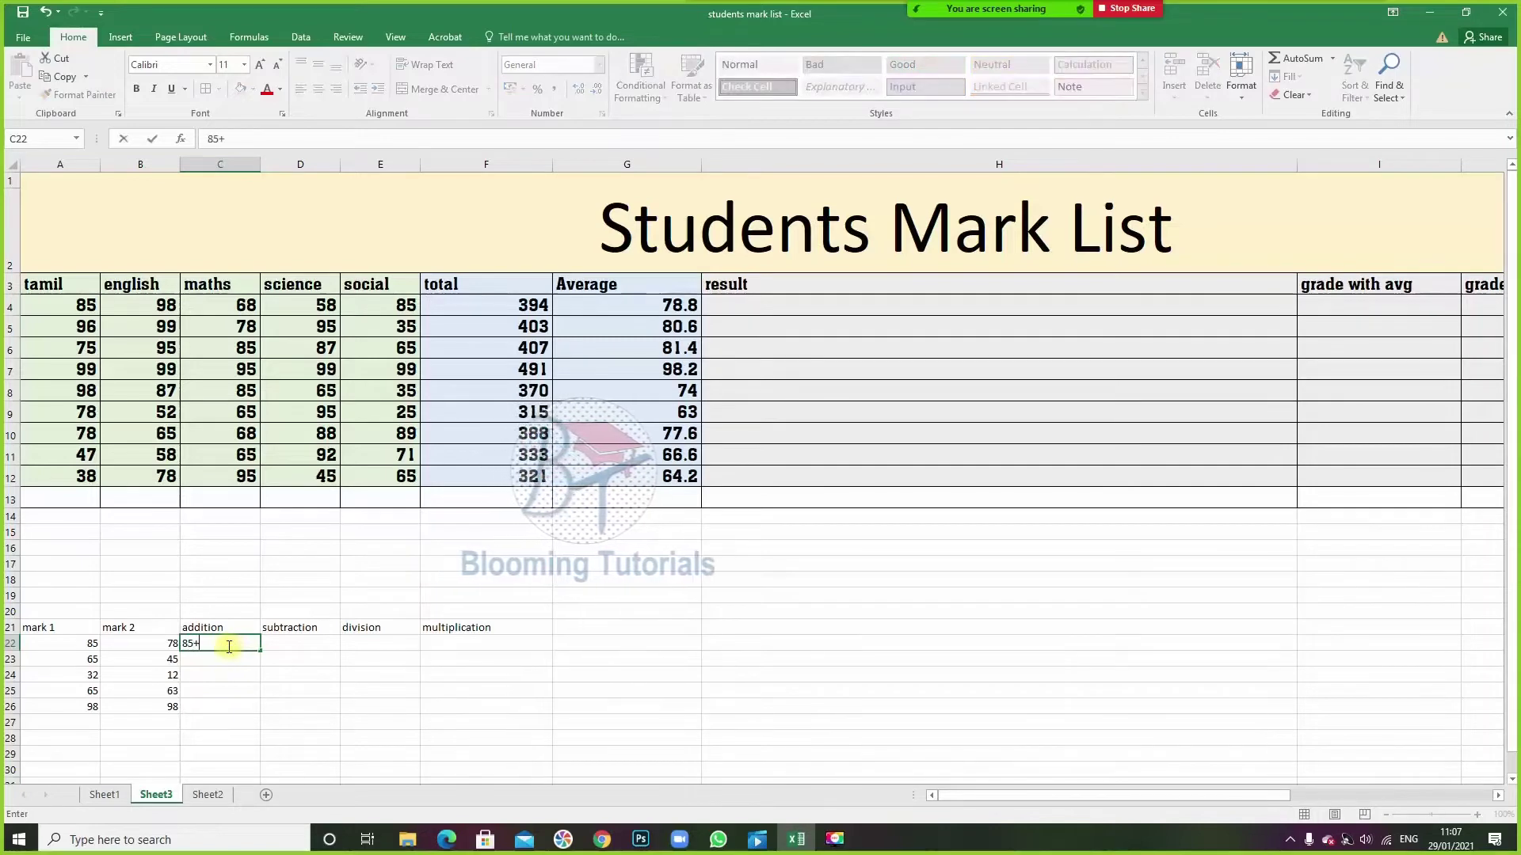
pyautogui.write('78')
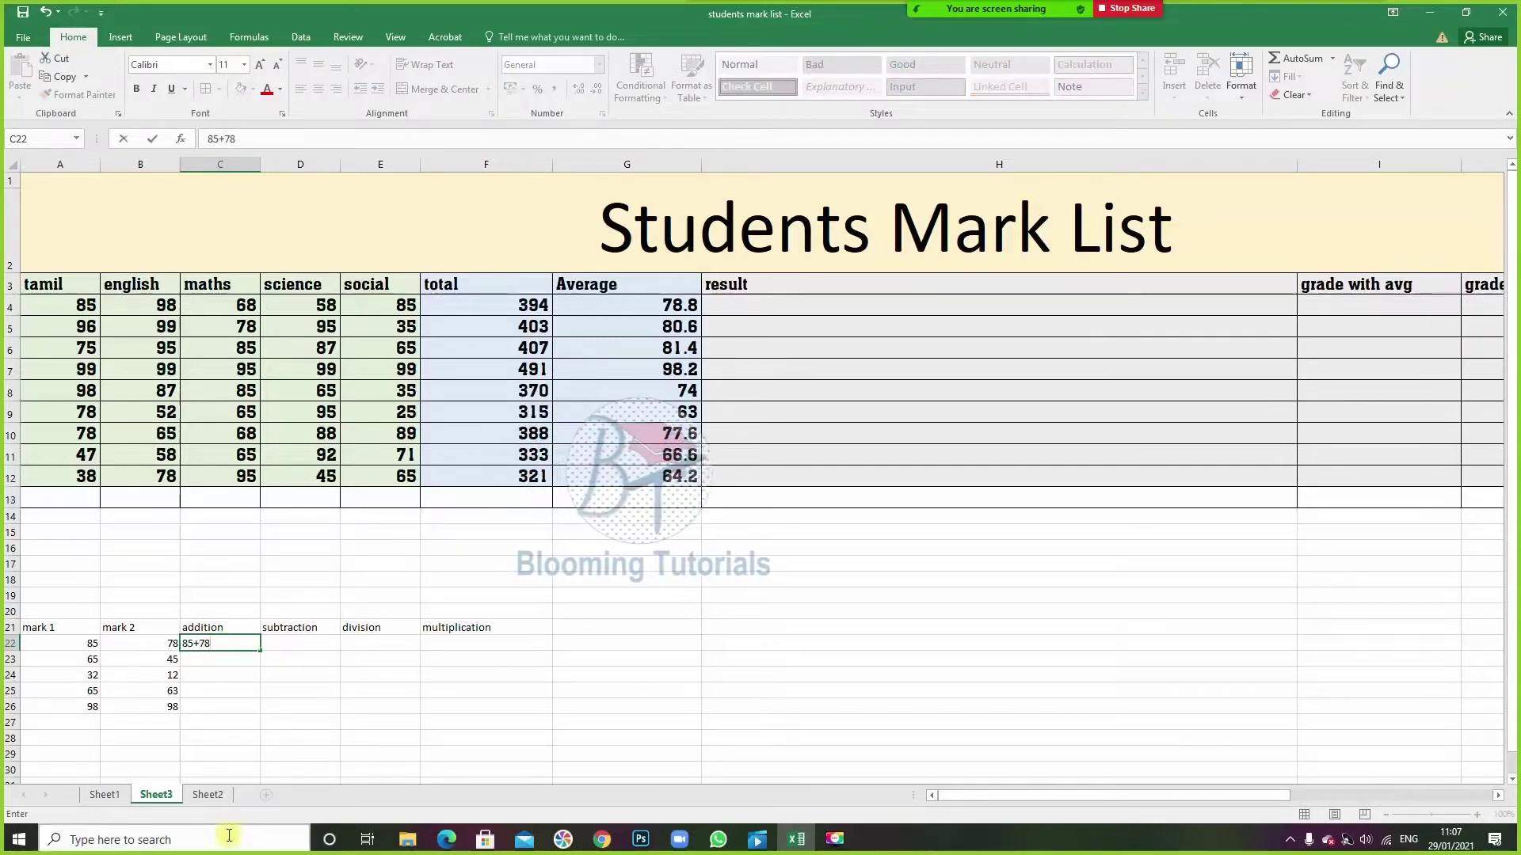
pyautogui.press('Return')
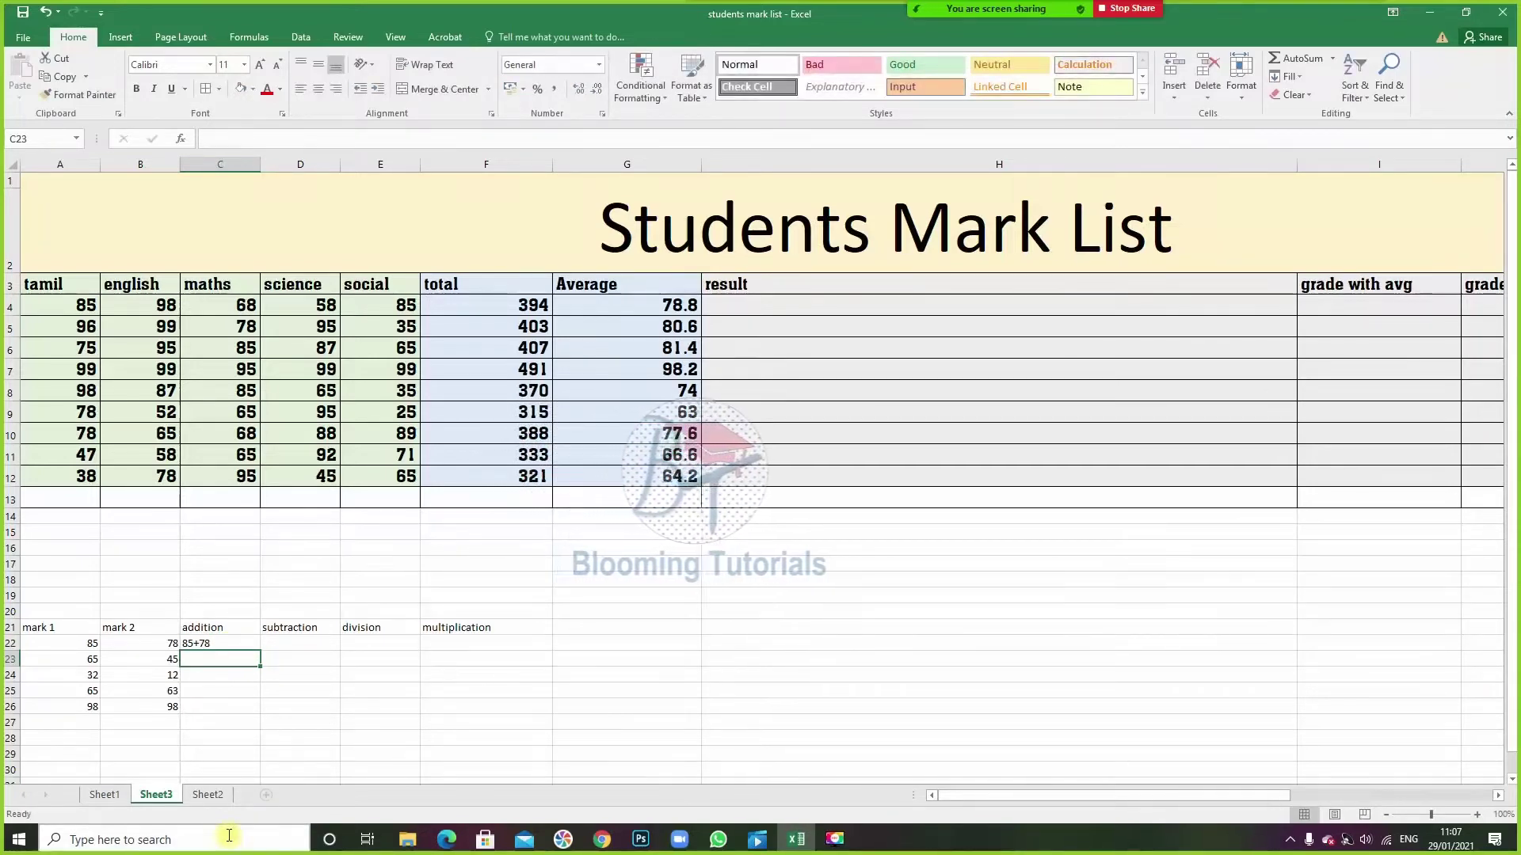
pyautogui.click(211, 644)
pyautogui.doubleClick(211, 644)
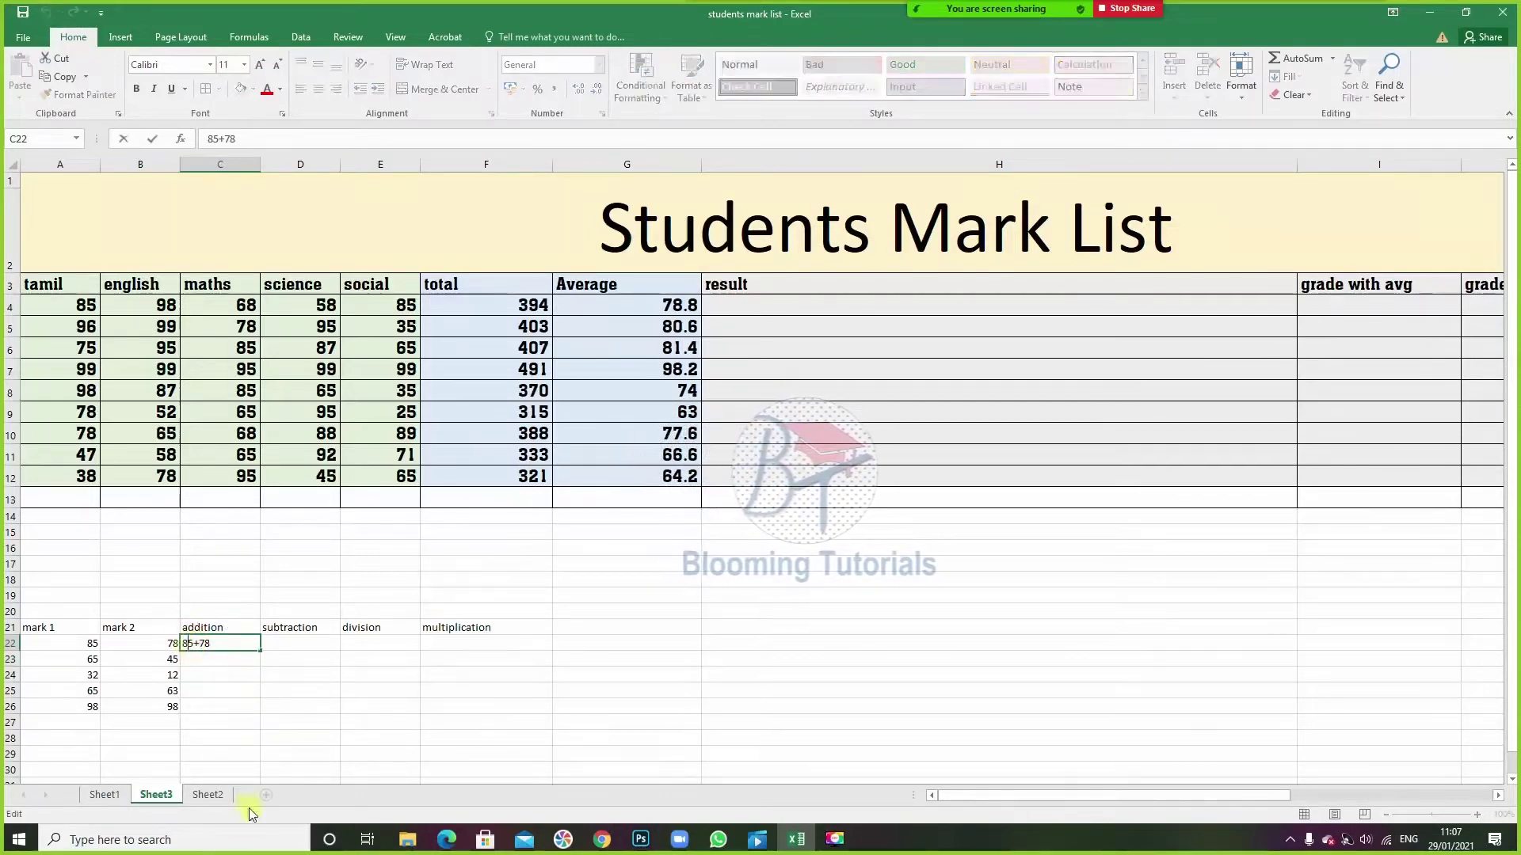
pyautogui.press('Home')
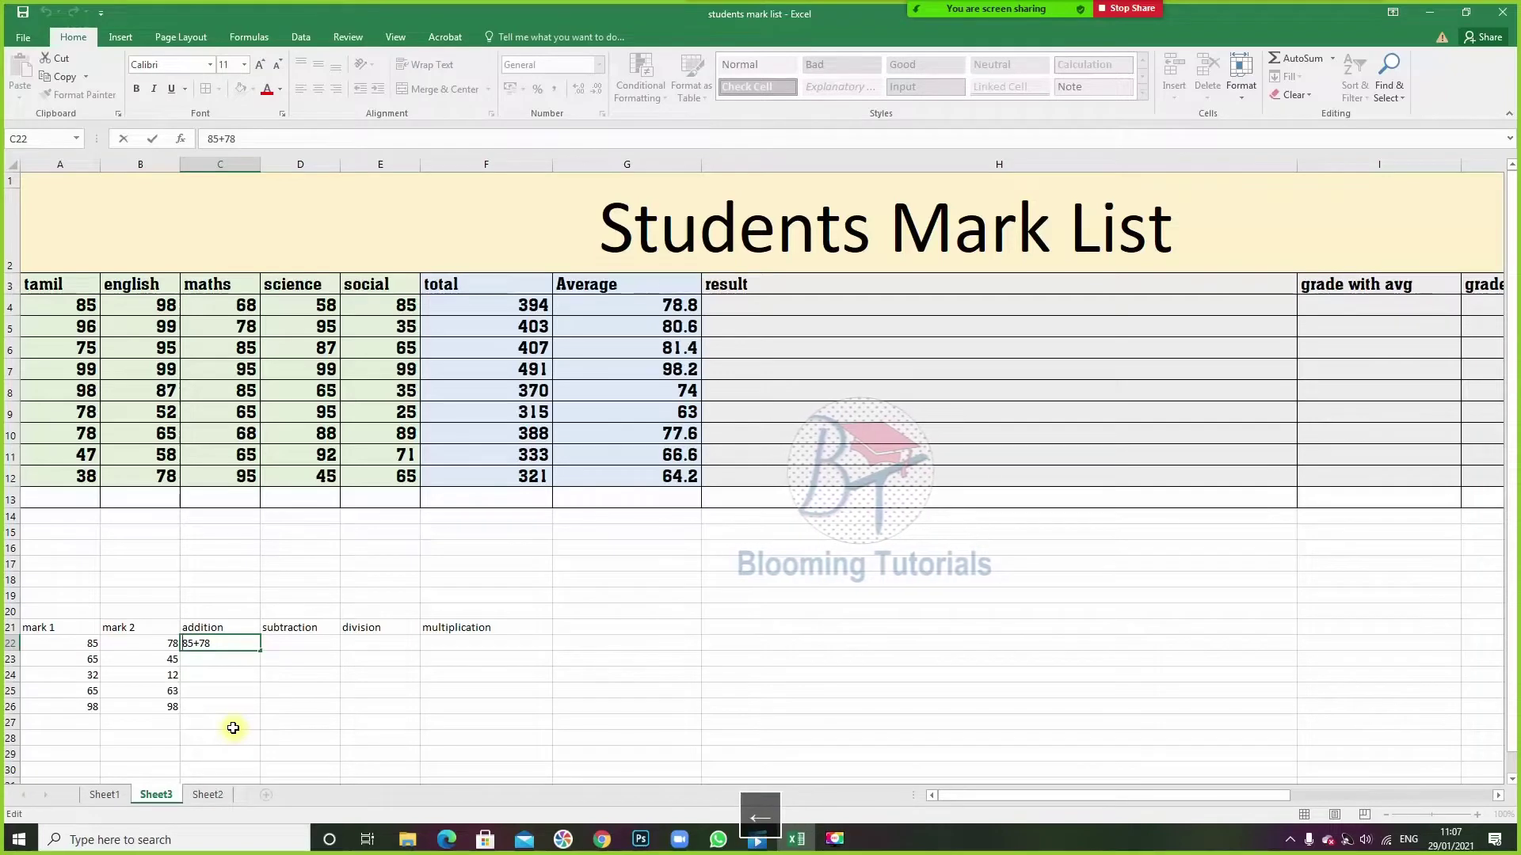
pyautogui.write('=')
pyautogui.press('Return')
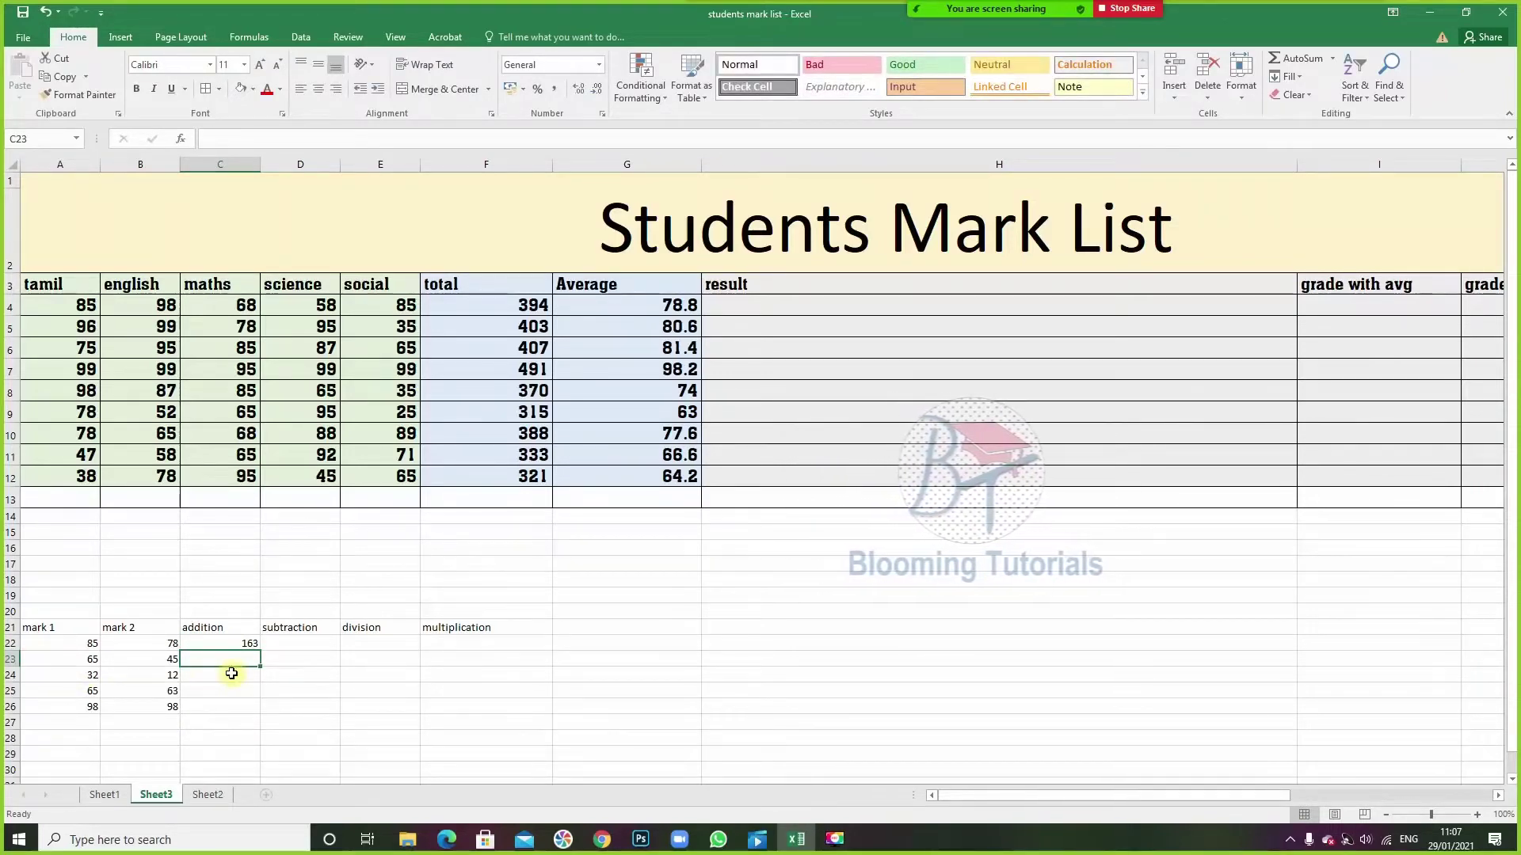
pyautogui.write('=6')
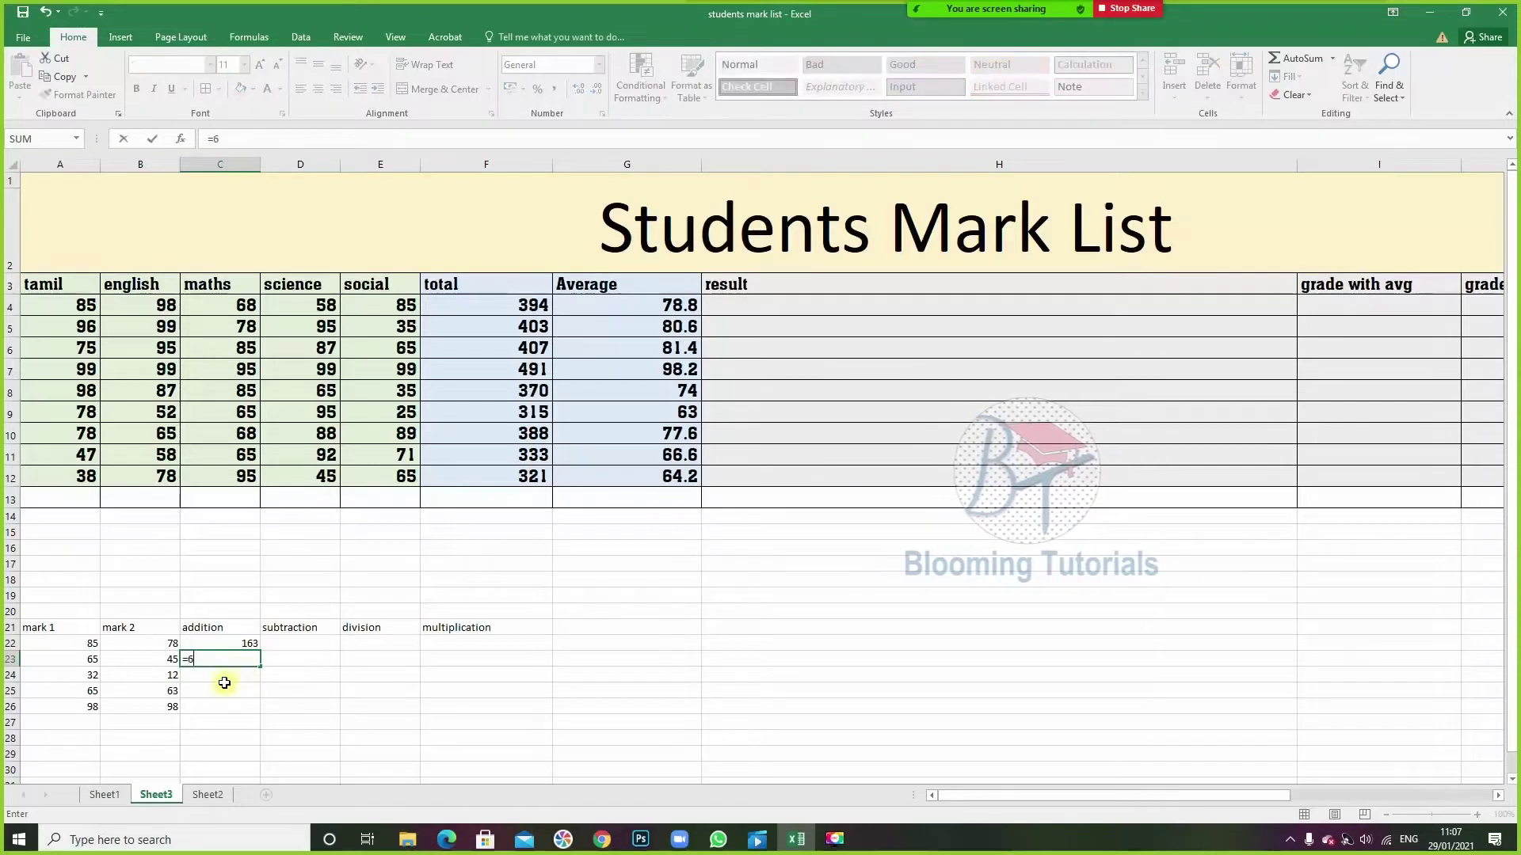
pyautogui.write('5+45')
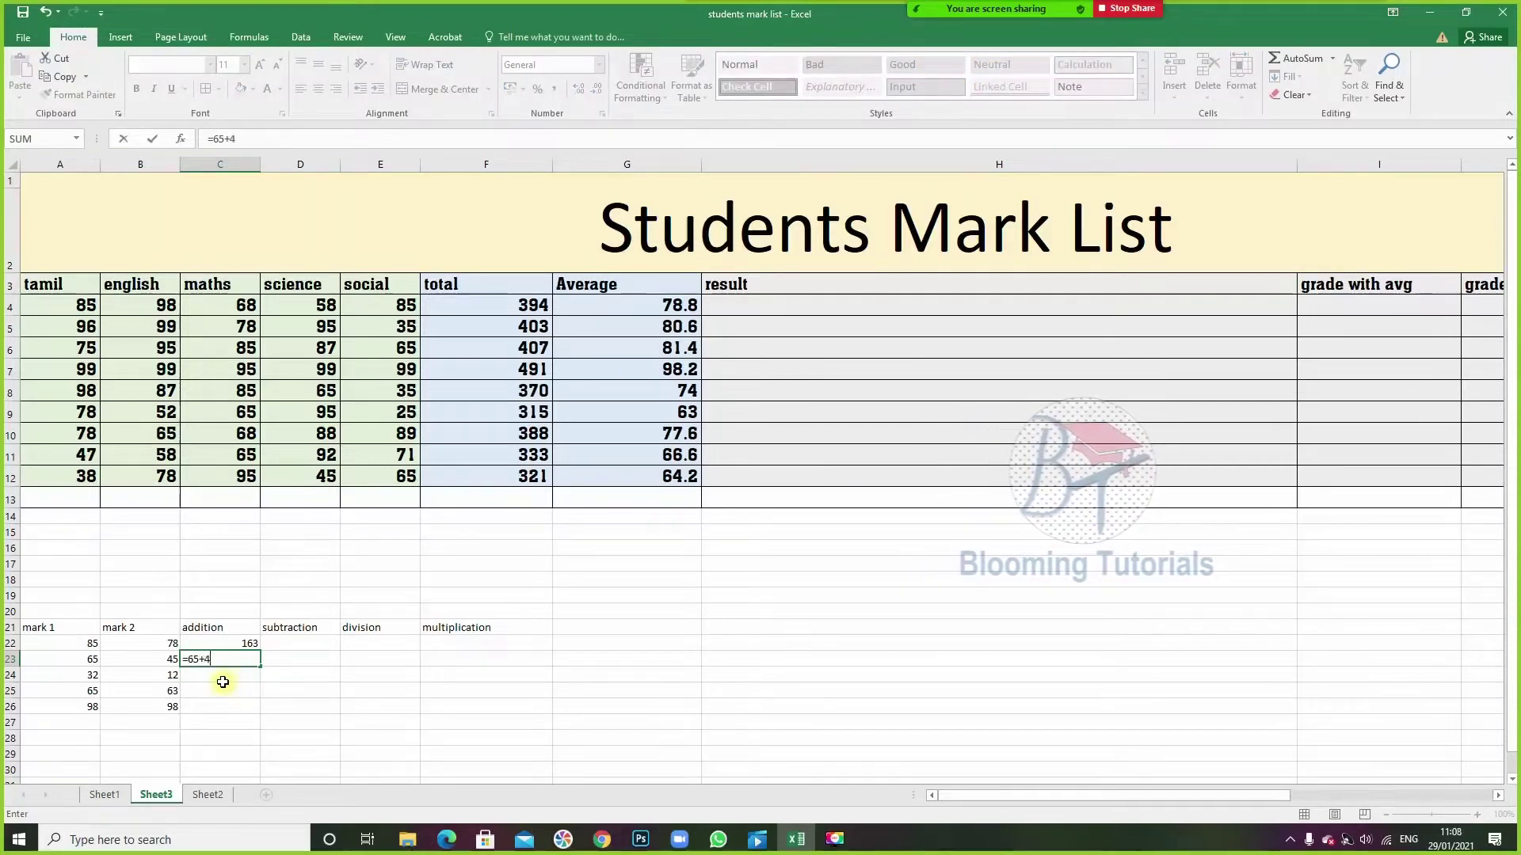
pyautogui.click(220, 719)
pyautogui.click(247, 660)
# - Change A23 to 77 and delete the hard-coded sums in C23 and C22
pyautogui.click(48, 660)
pyautogui.write('77')
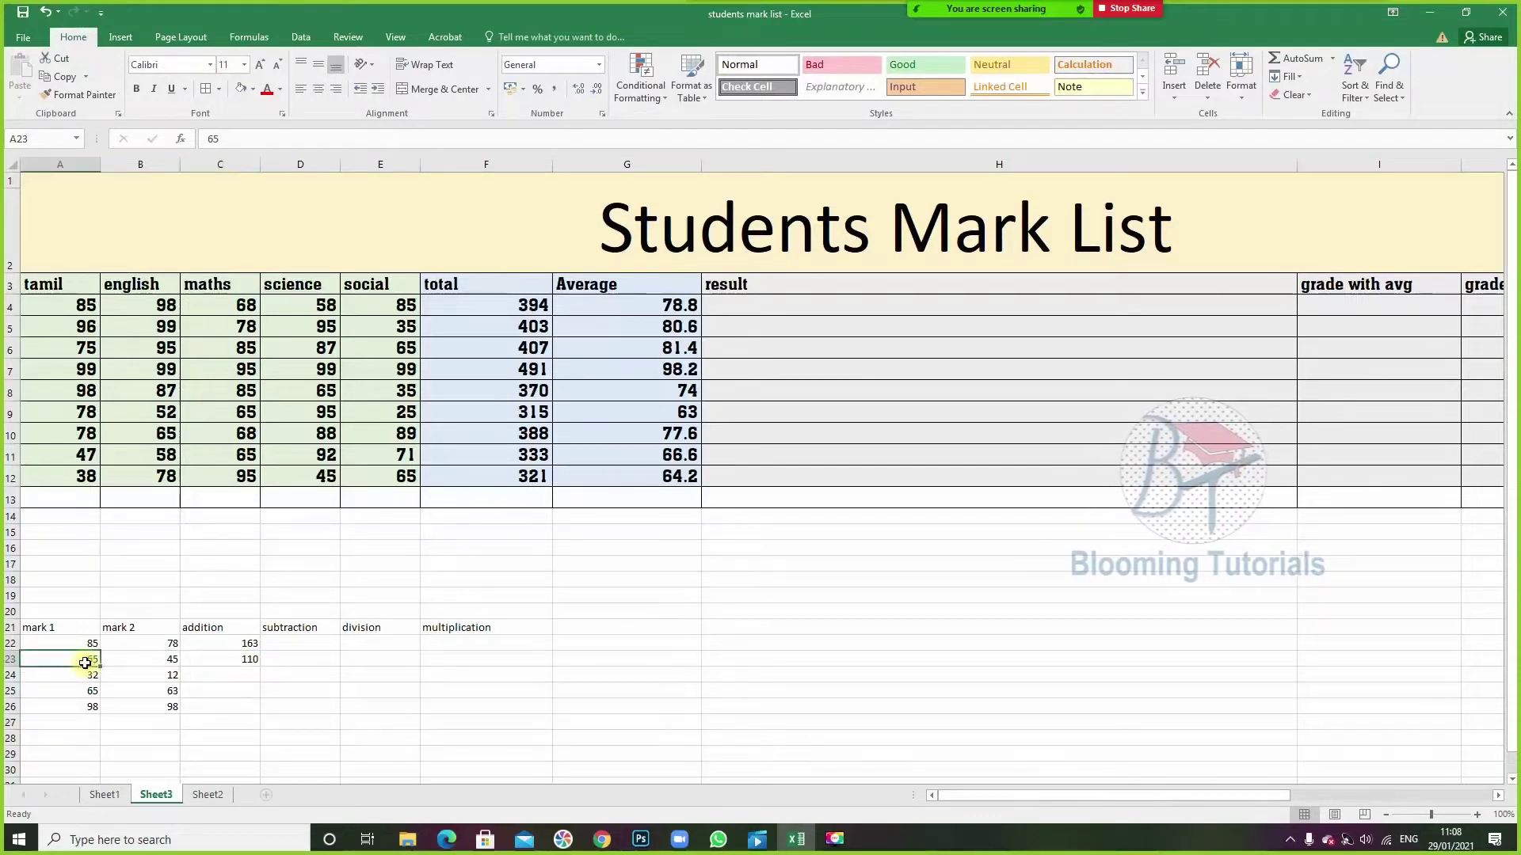
pyautogui.click(293, 719)
pyautogui.click(236, 657)
pyautogui.press('Delete')
pyautogui.click(238, 646)
pyautogui.press('Delete')
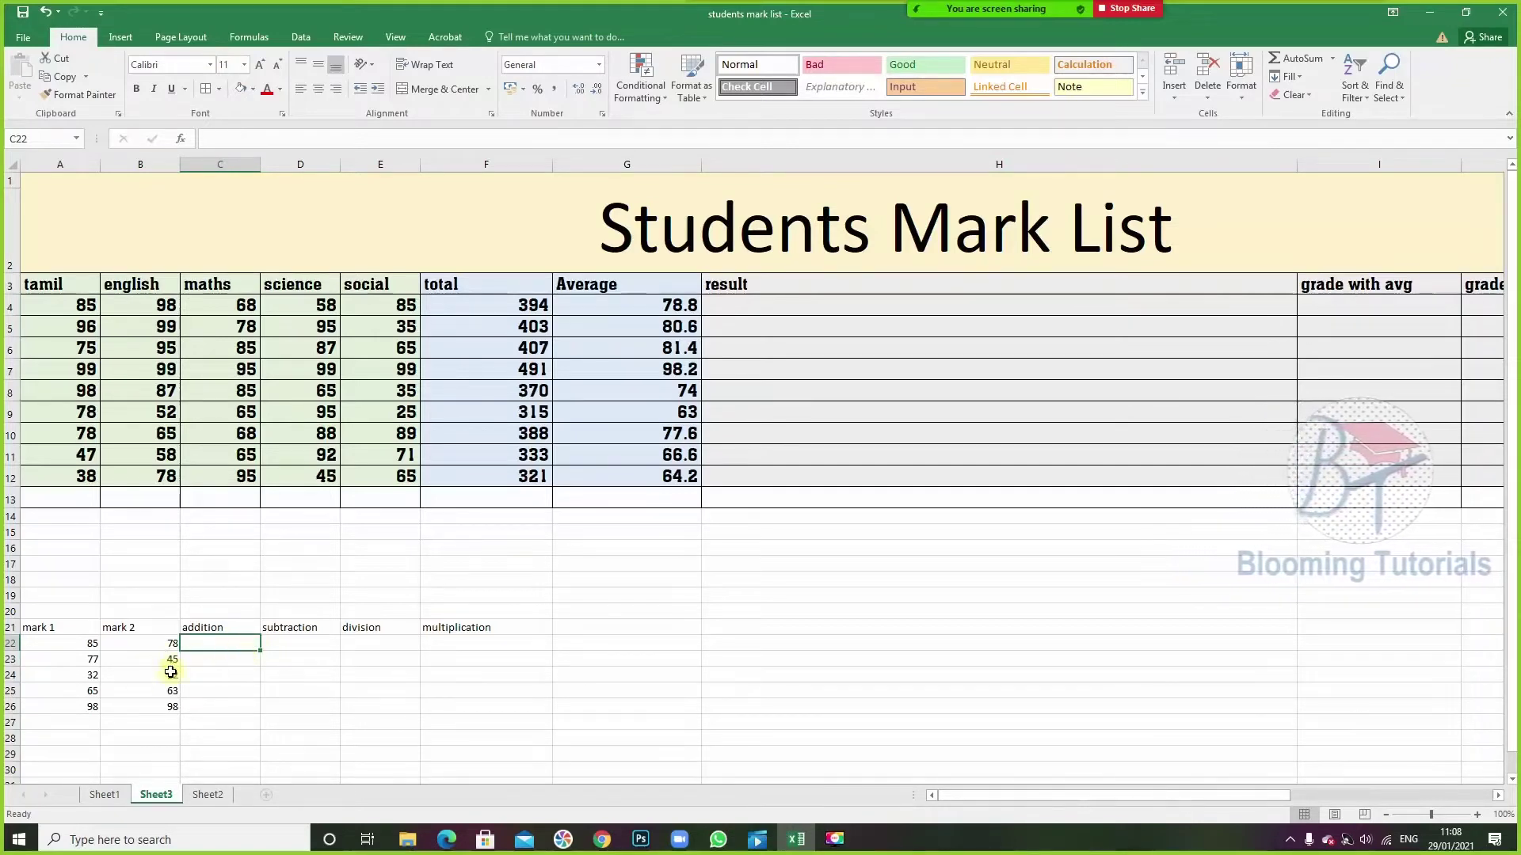
# - Enter addition formulas =A22+B22, =A23+B23 and =A24+B24 in C22:C24
pyautogui.write('=')
pyautogui.click(83, 644)
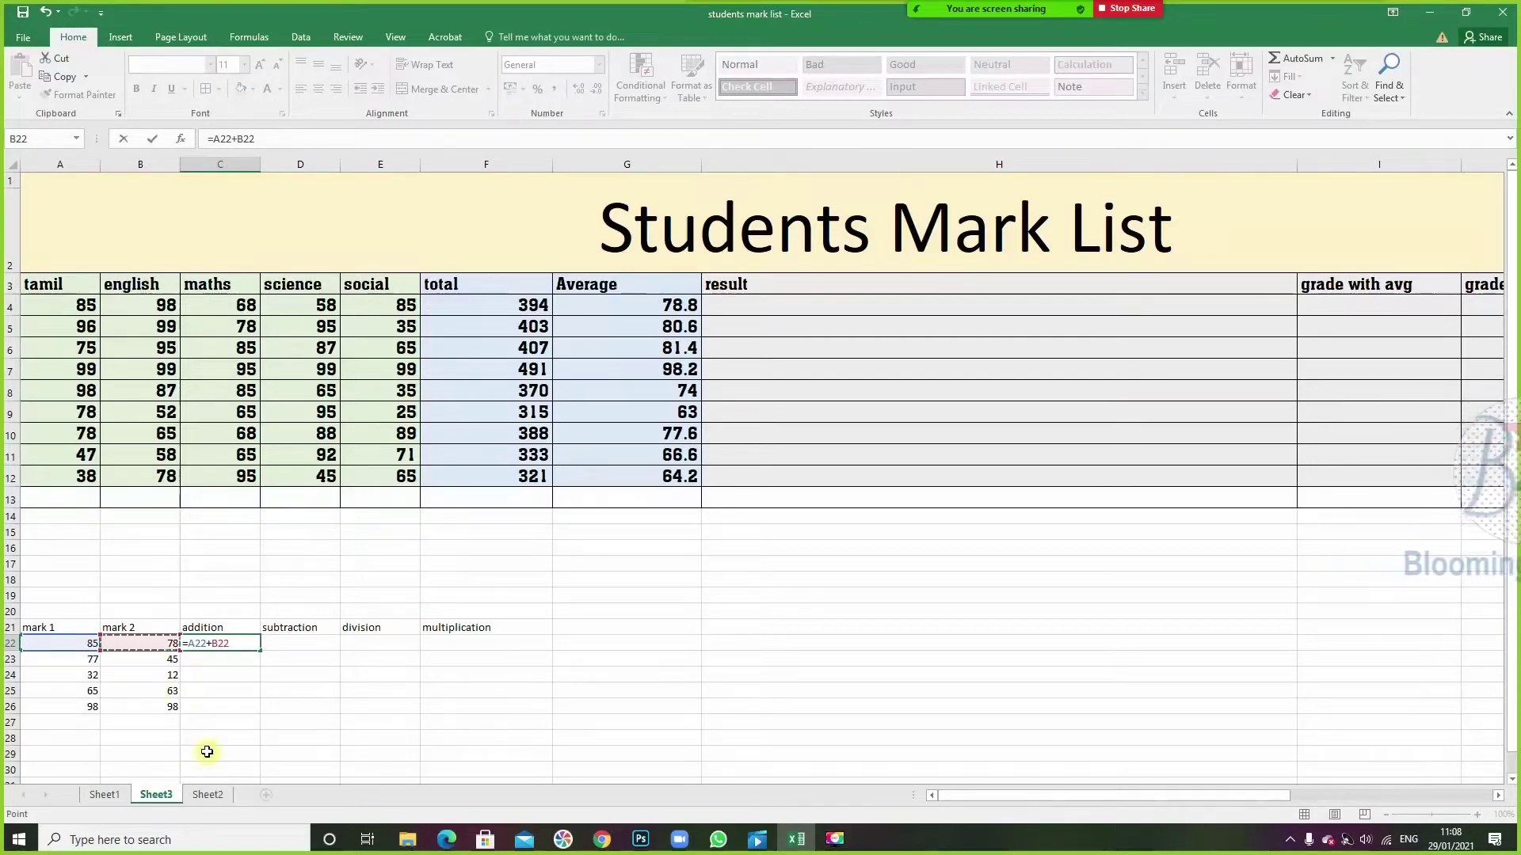
pyautogui.press('Return')
pyautogui.write('=')
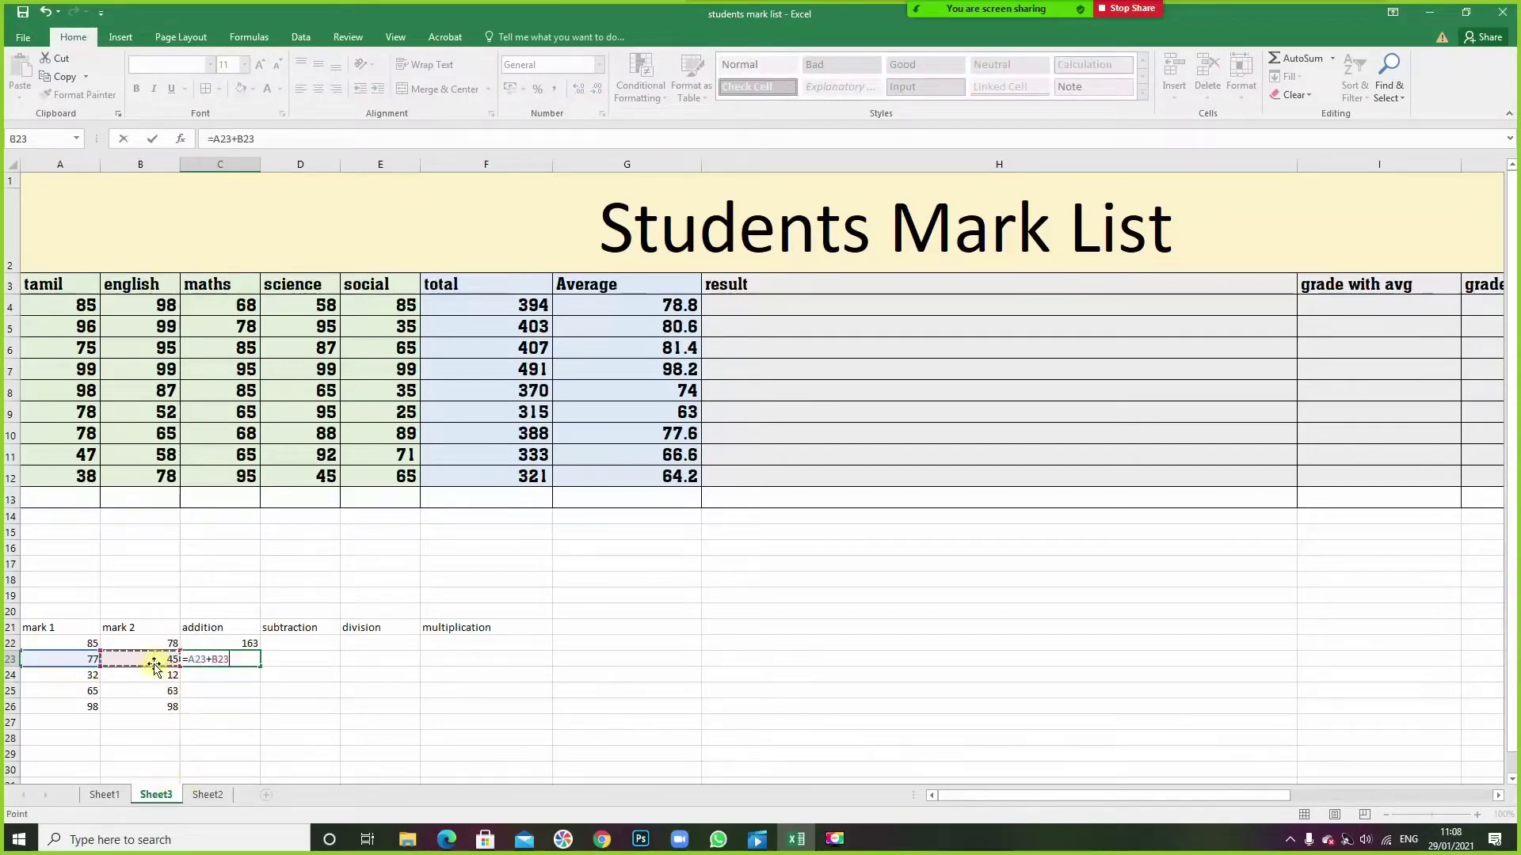
pyautogui.press('Return')
pyautogui.write('=')
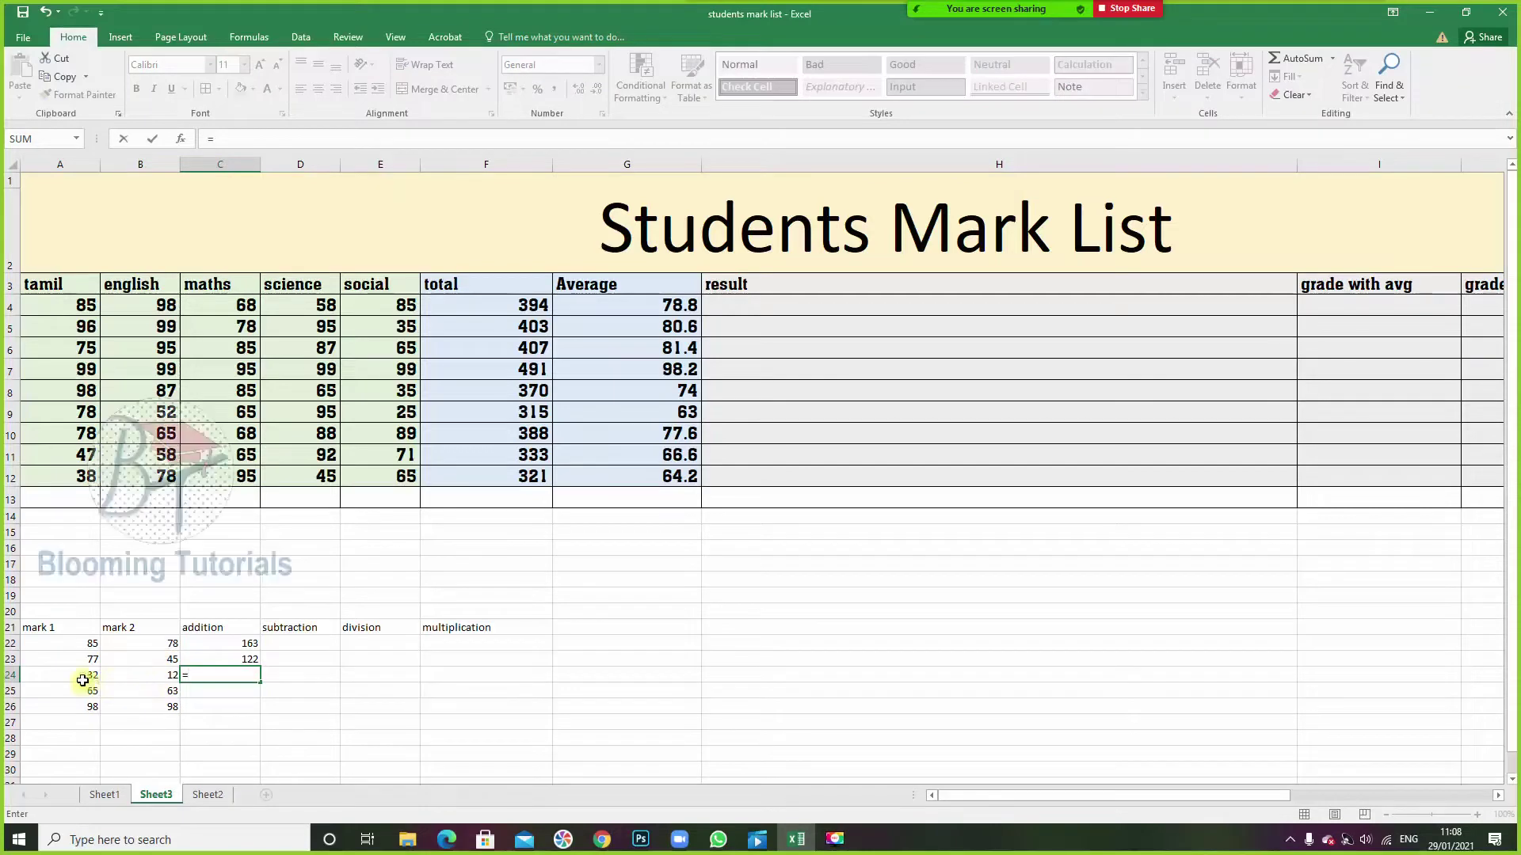
pyautogui.click(77, 674)
pyautogui.write('+')
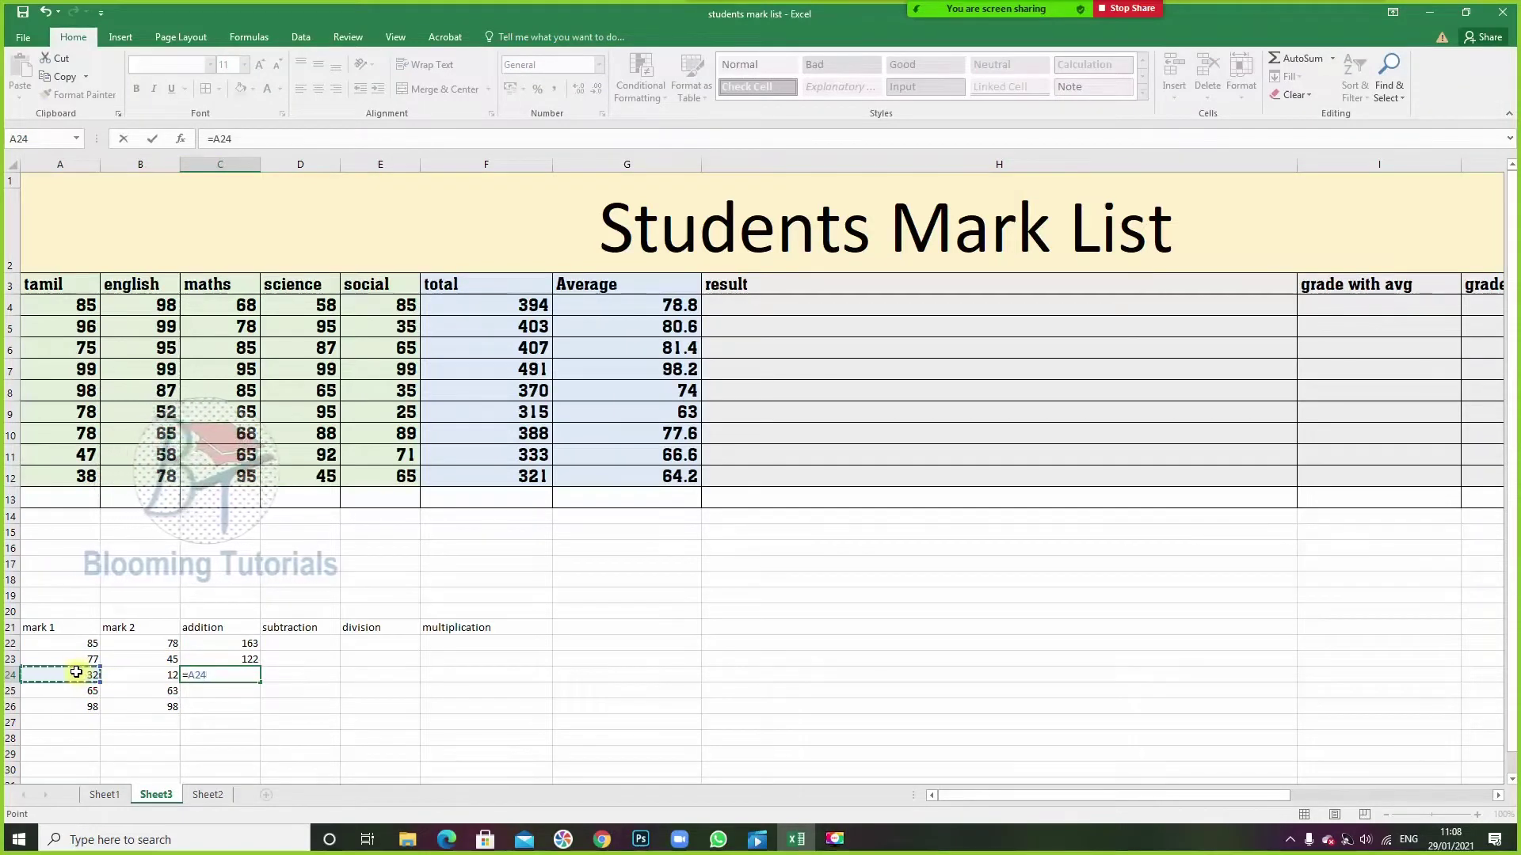
pyautogui.click(164, 675)
pyautogui.press('Return')
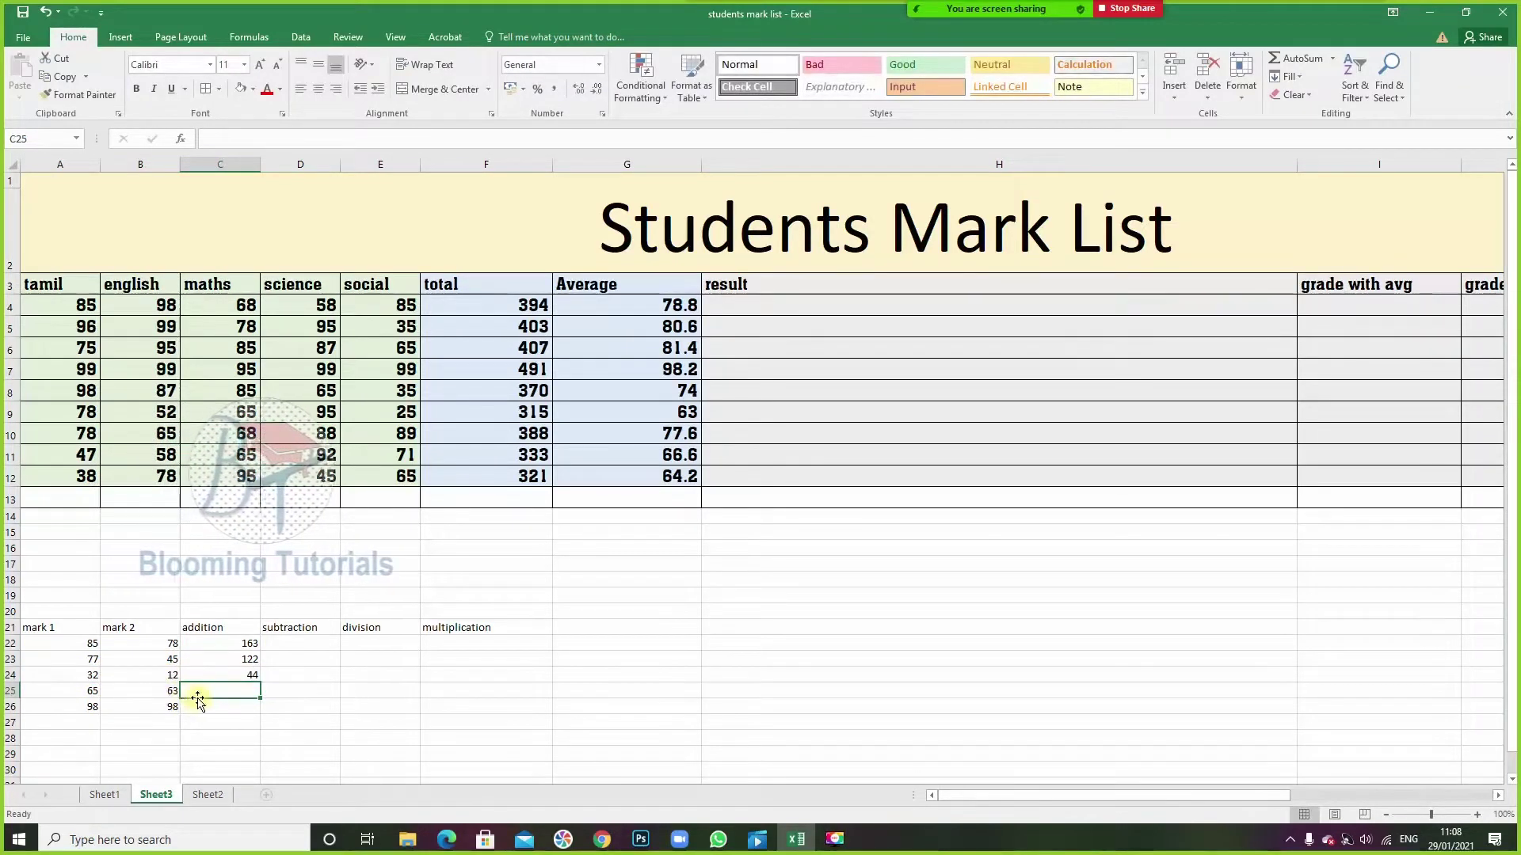
# - Enter addition formulas =A25+B25 and =A26+B26 in C25:C26
pyautogui.write('=')
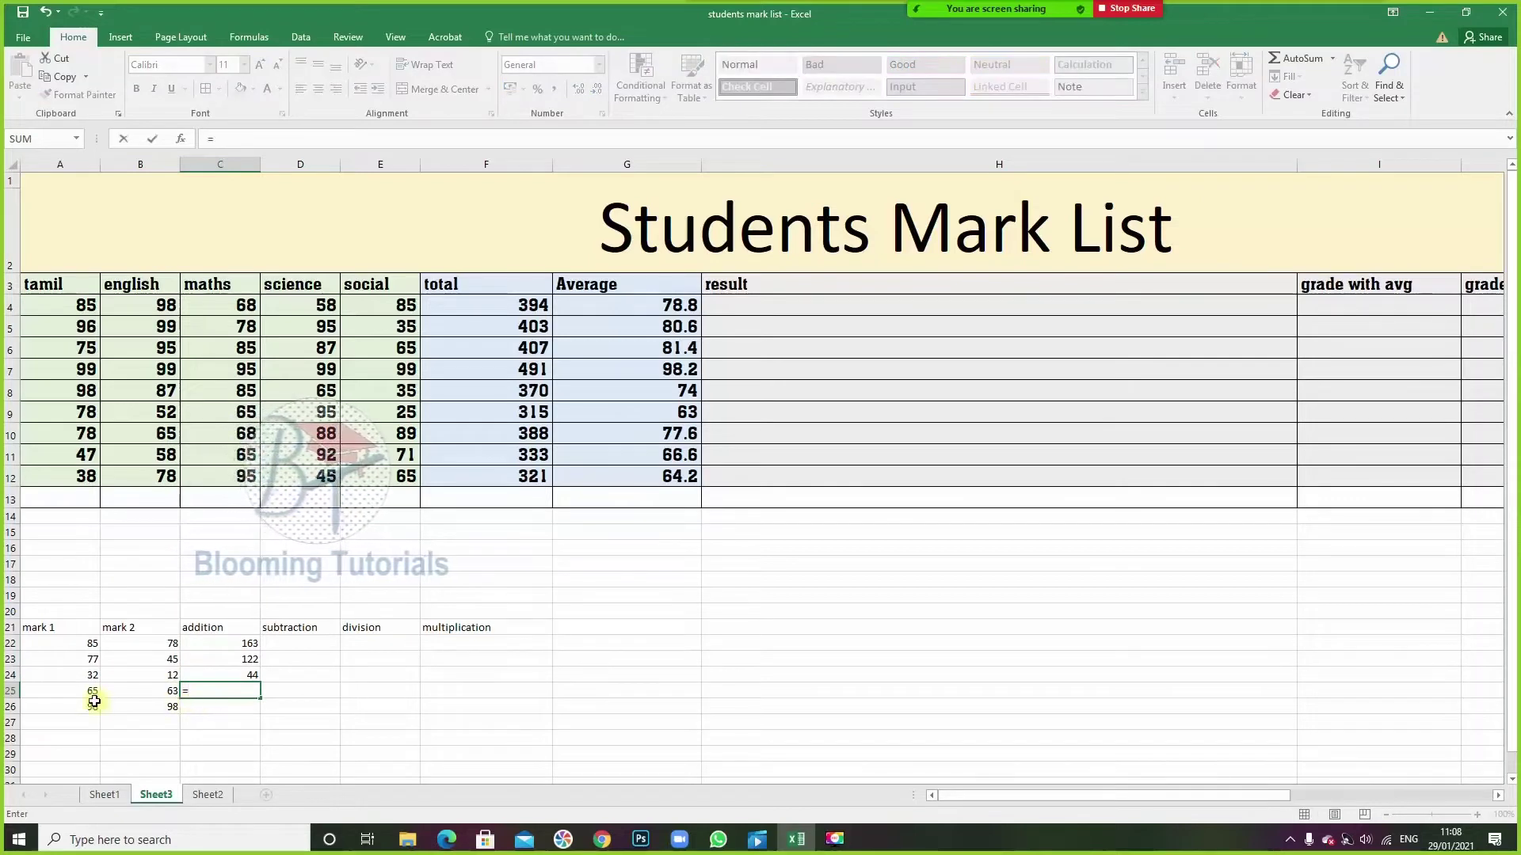
pyautogui.click(75, 691)
pyautogui.write('+')
pyautogui.click(145, 691)
pyautogui.press('Return')
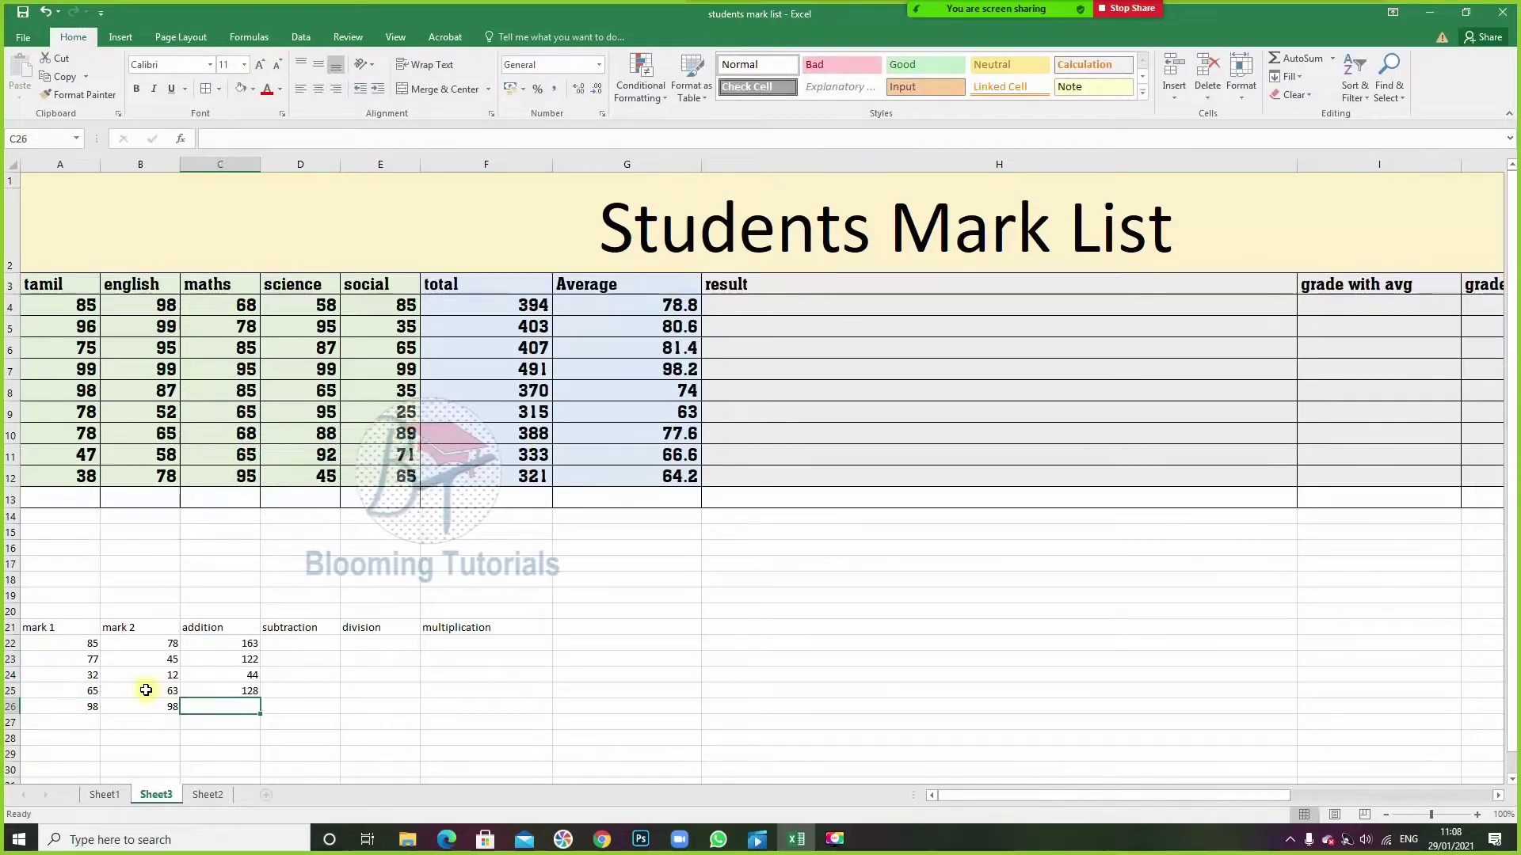
pyautogui.write('=')
pyautogui.click(84, 704)
pyautogui.write('+')
pyautogui.click(134, 709)
pyautogui.press('Return')
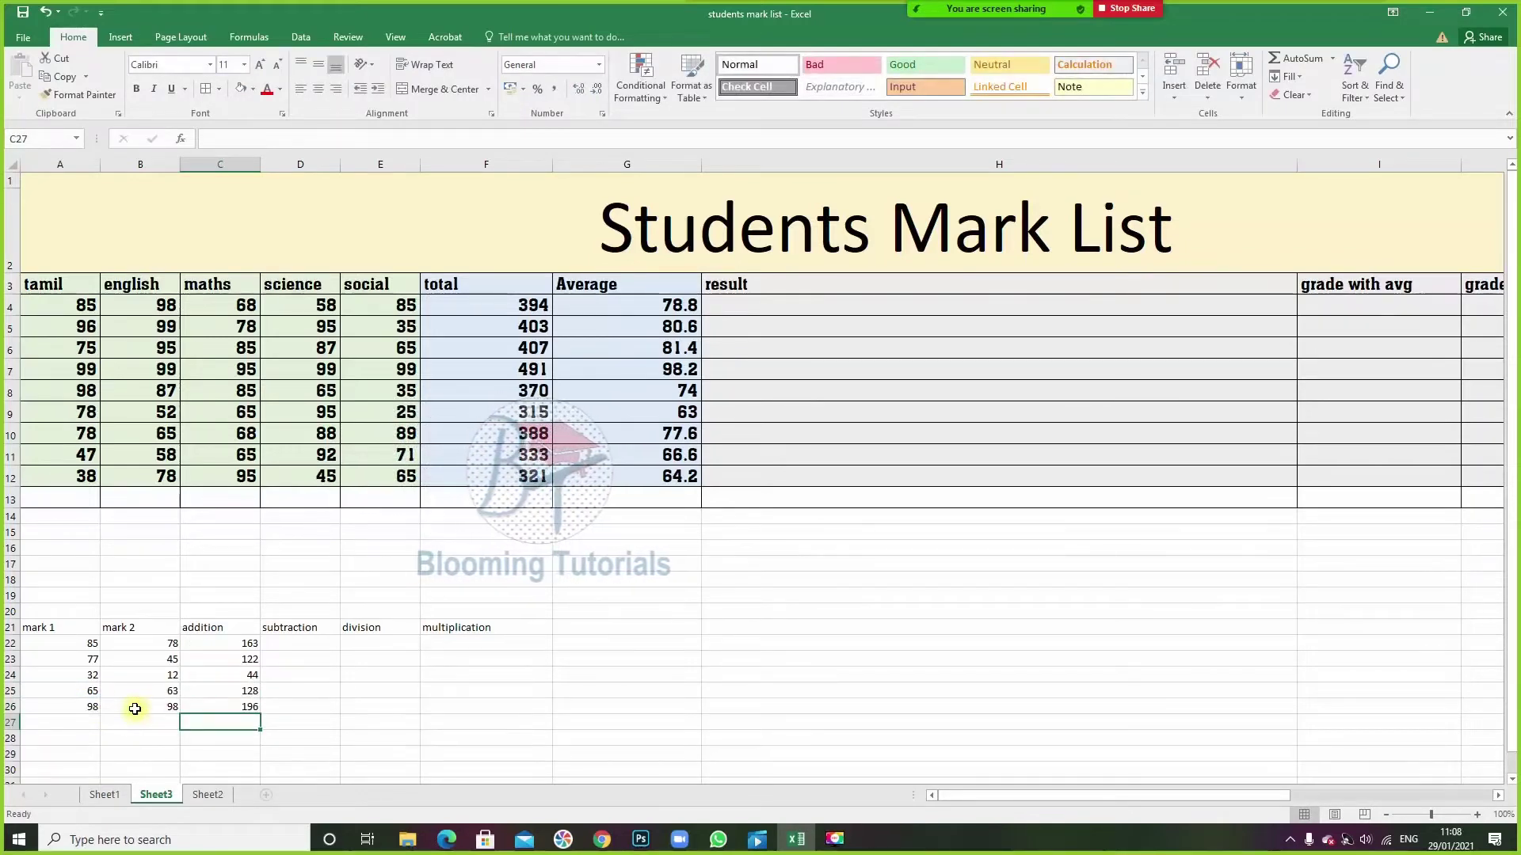
# - Change A24 to 78 and B24 to 85 so C24 totals 163
pyautogui.click(88, 672)
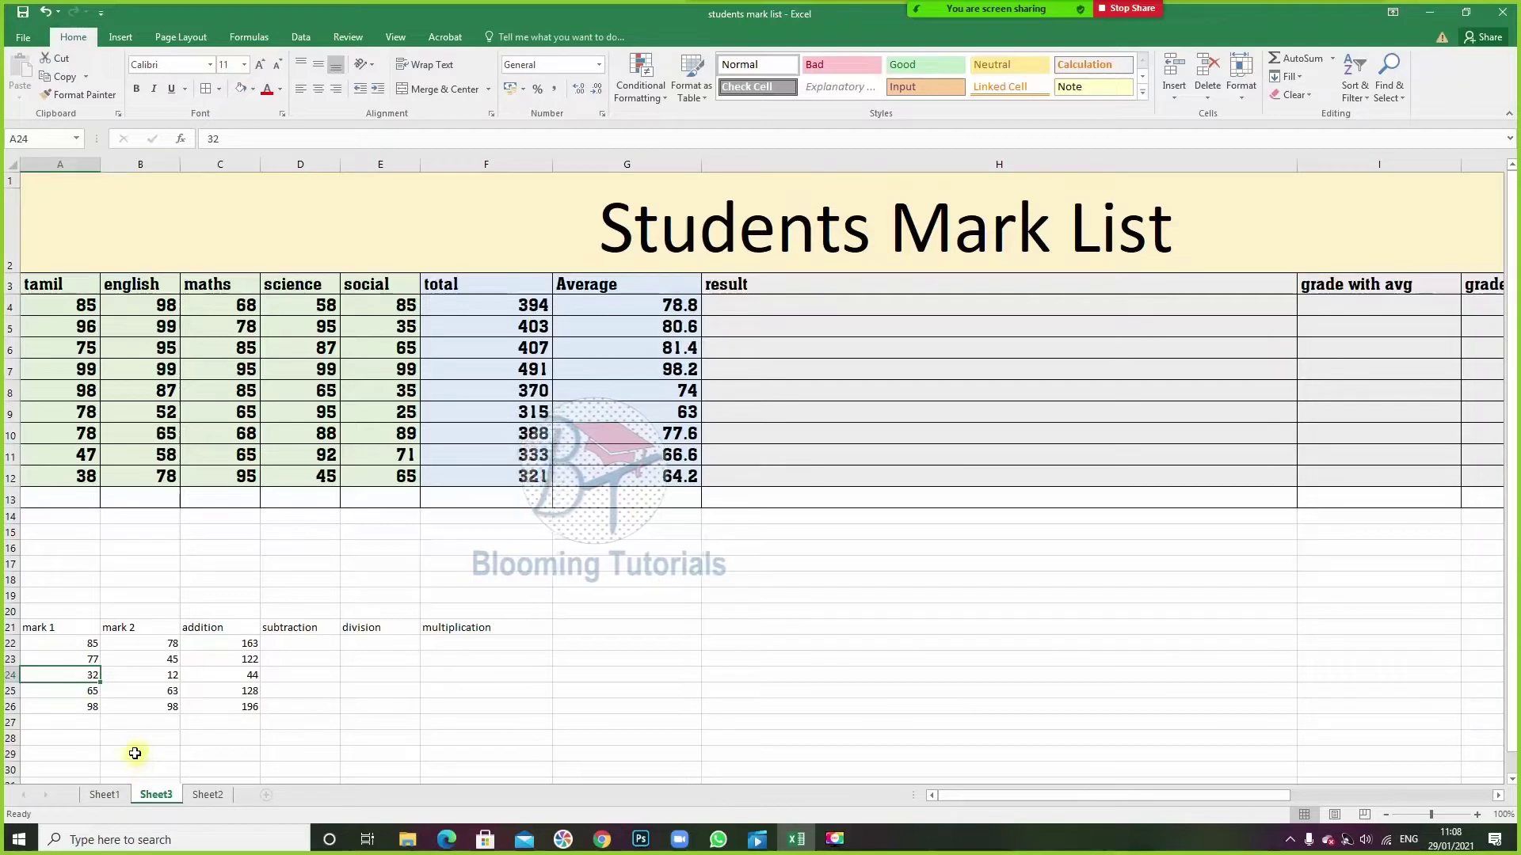
pyautogui.write('78')
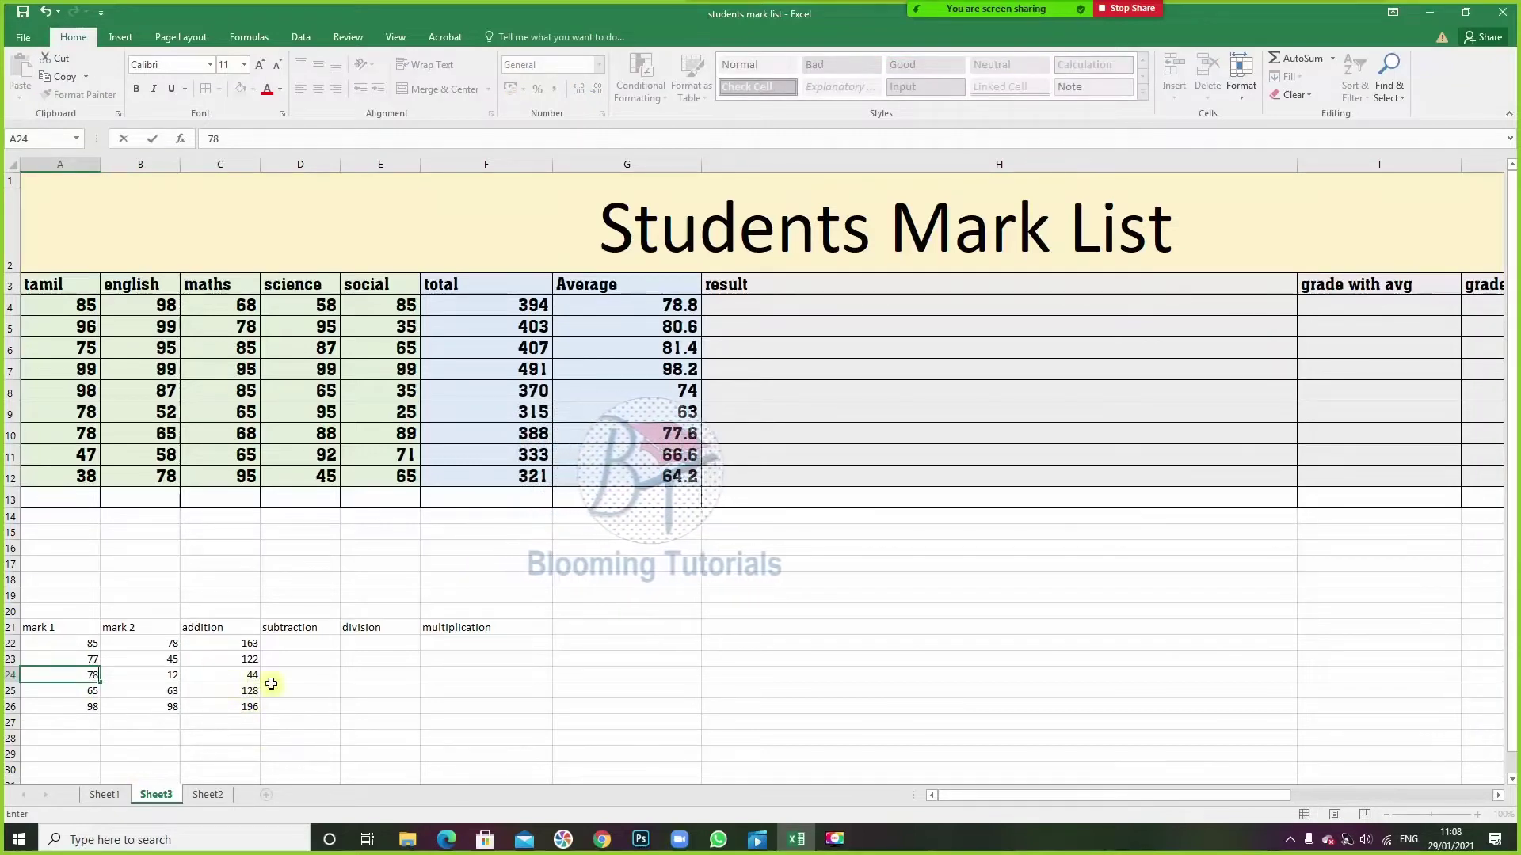
pyautogui.click(346, 749)
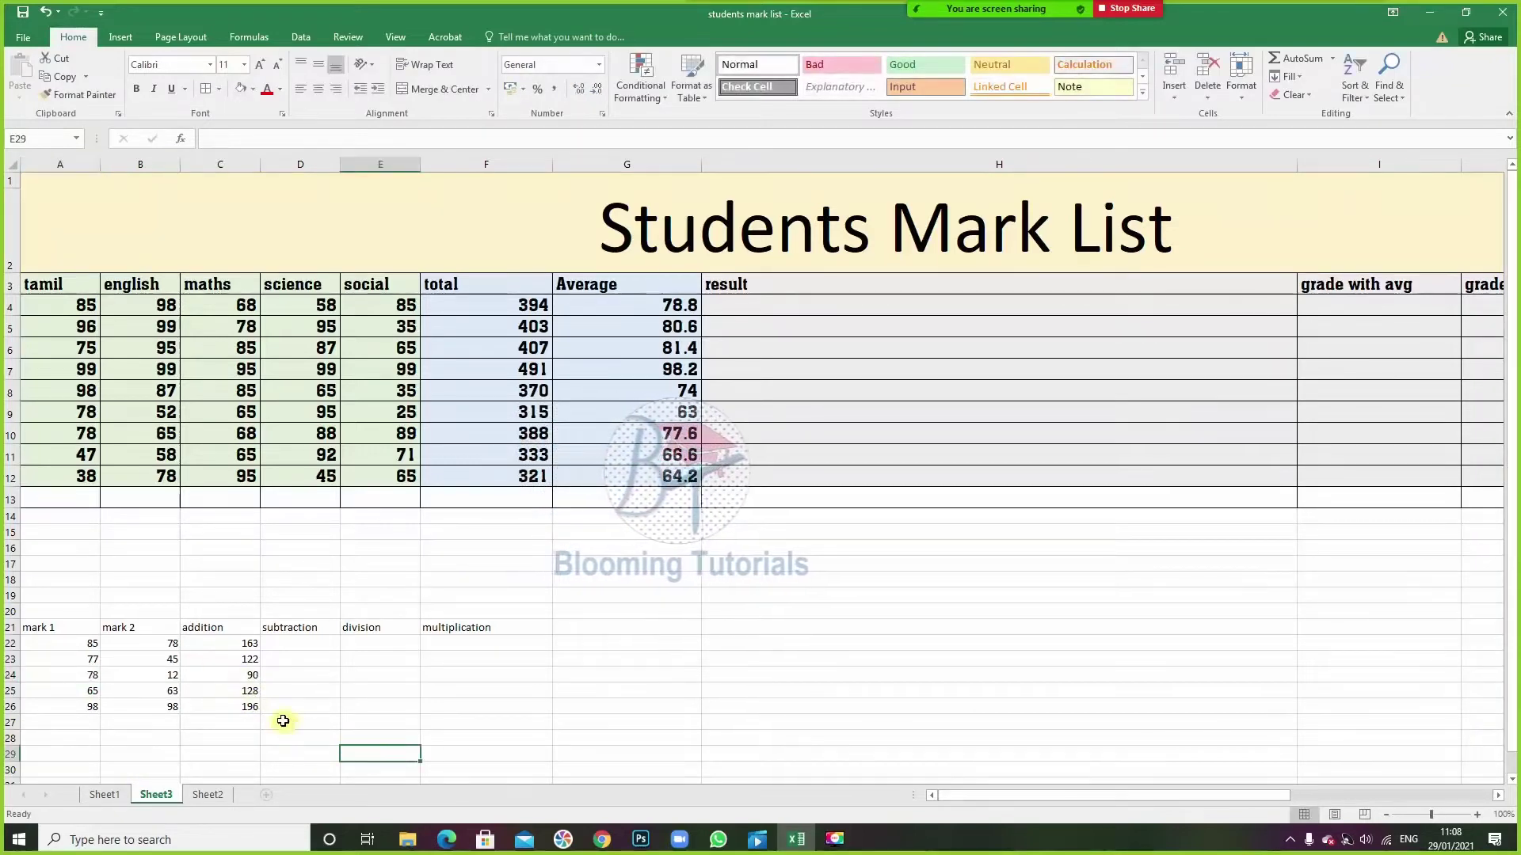
pyautogui.click(168, 676)
pyautogui.write('85')
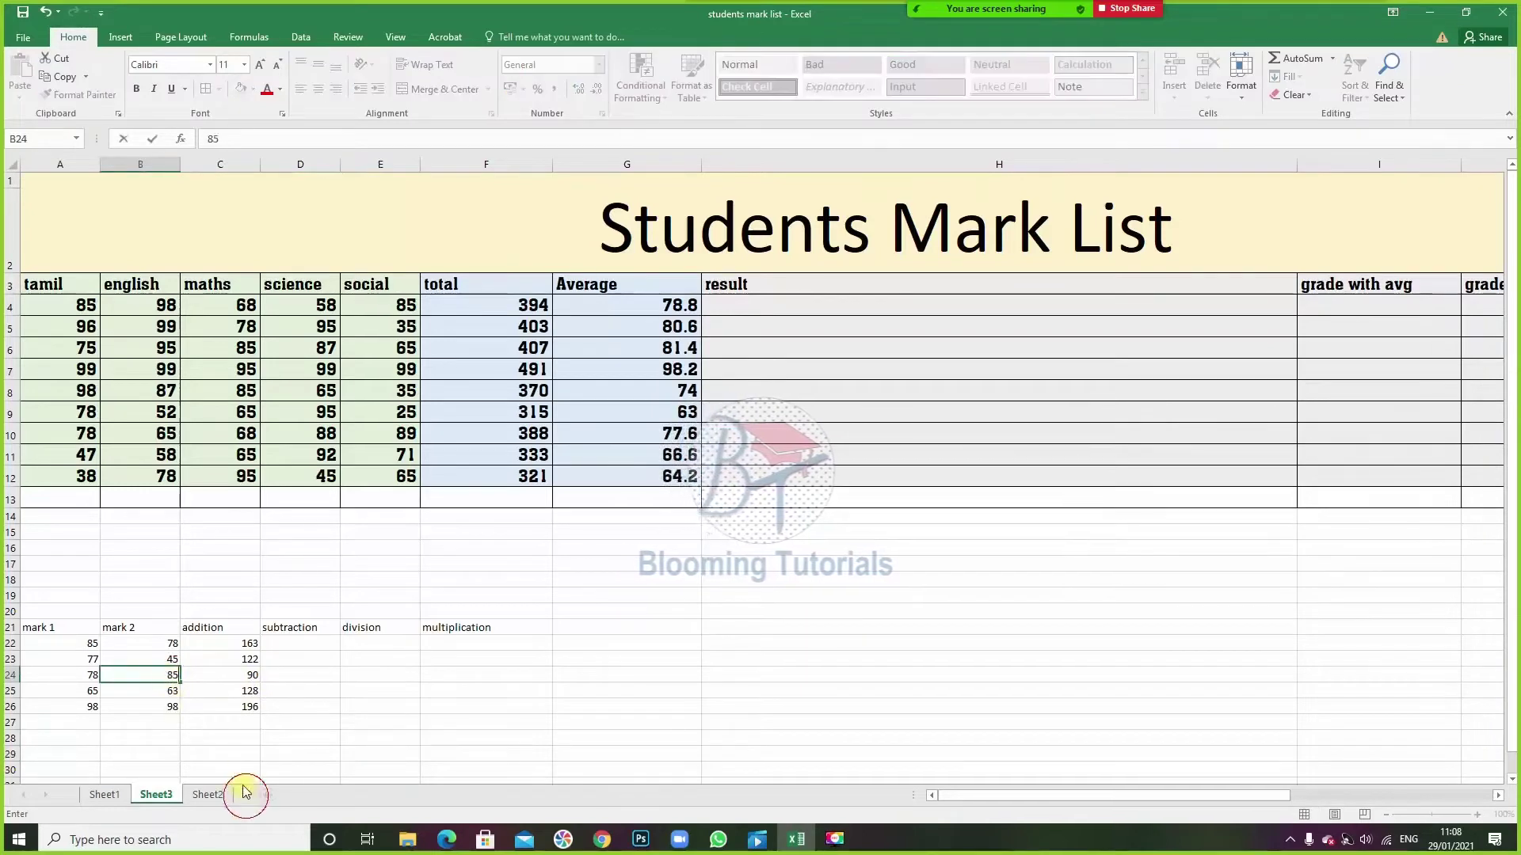
pyautogui.click(258, 748)
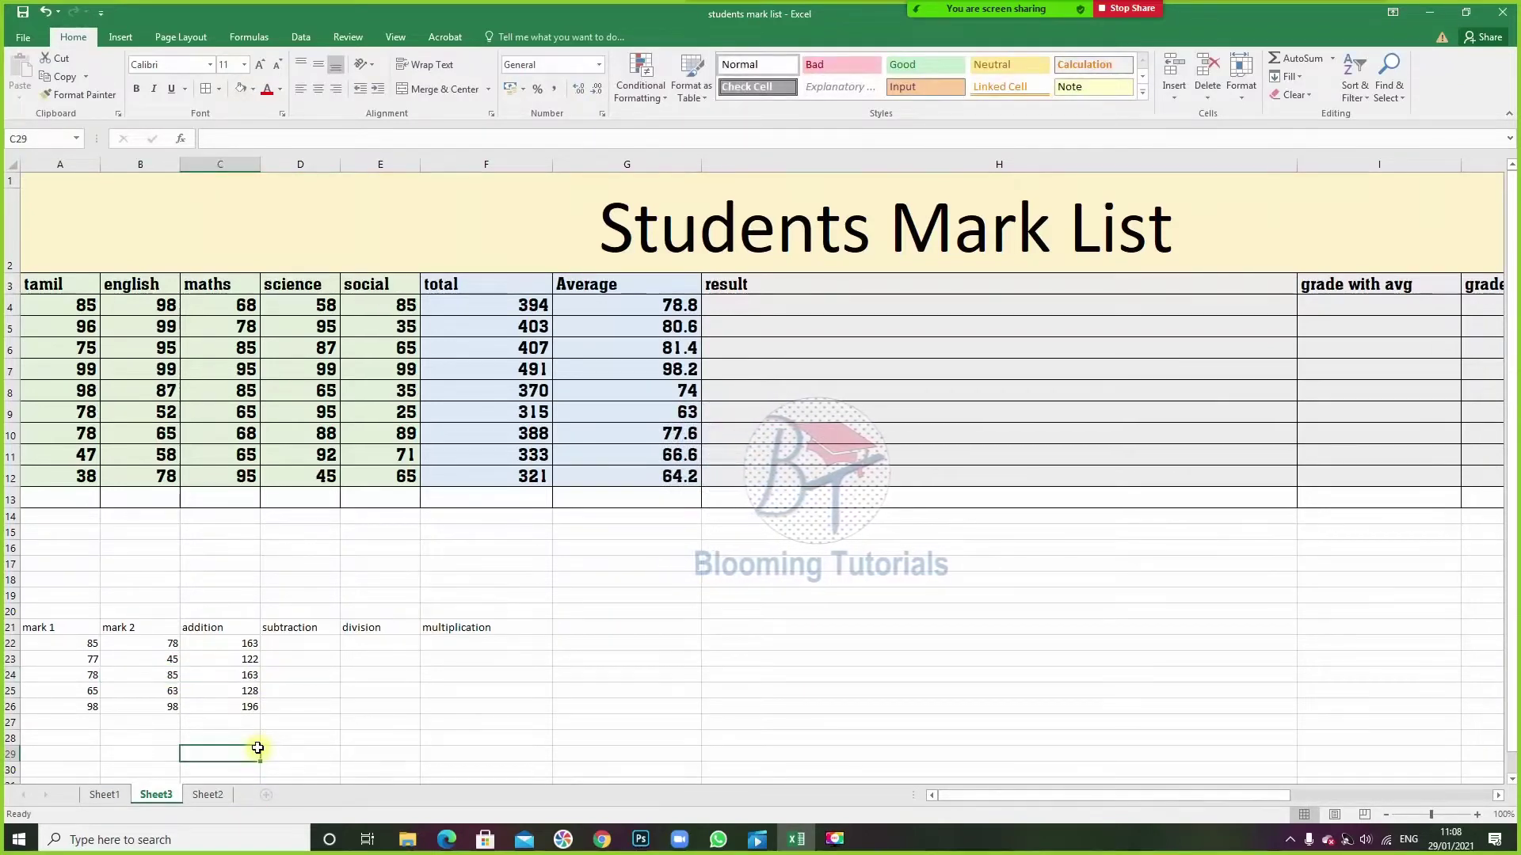
pyautogui.click(287, 643)
# - Enter =85-78 in D22, change A22 to 99, then clear D22
pyautogui.write('=')
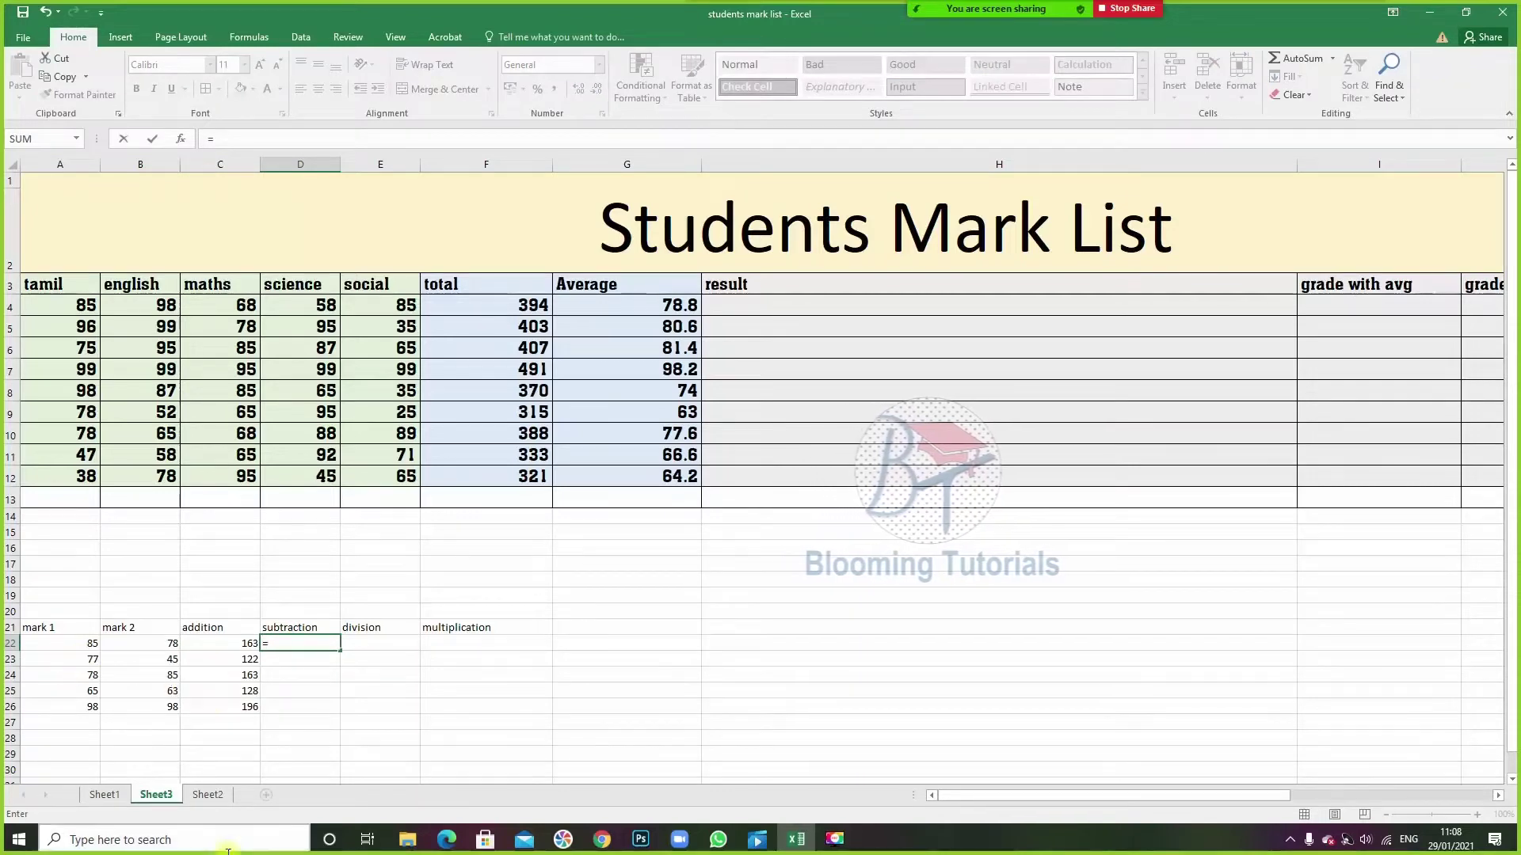
pyautogui.write('85')
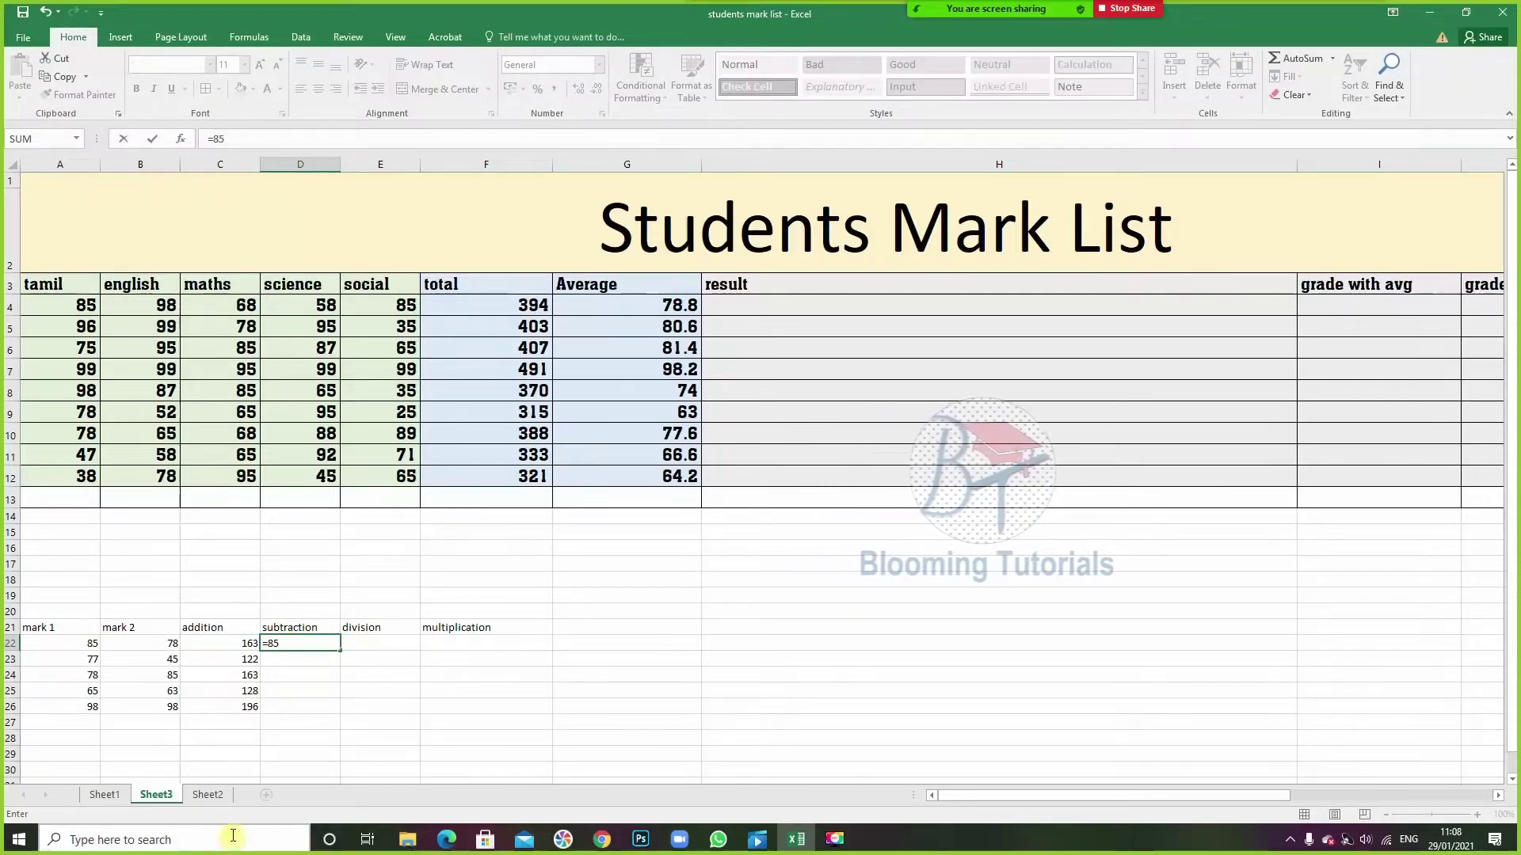
pyautogui.write('-78')
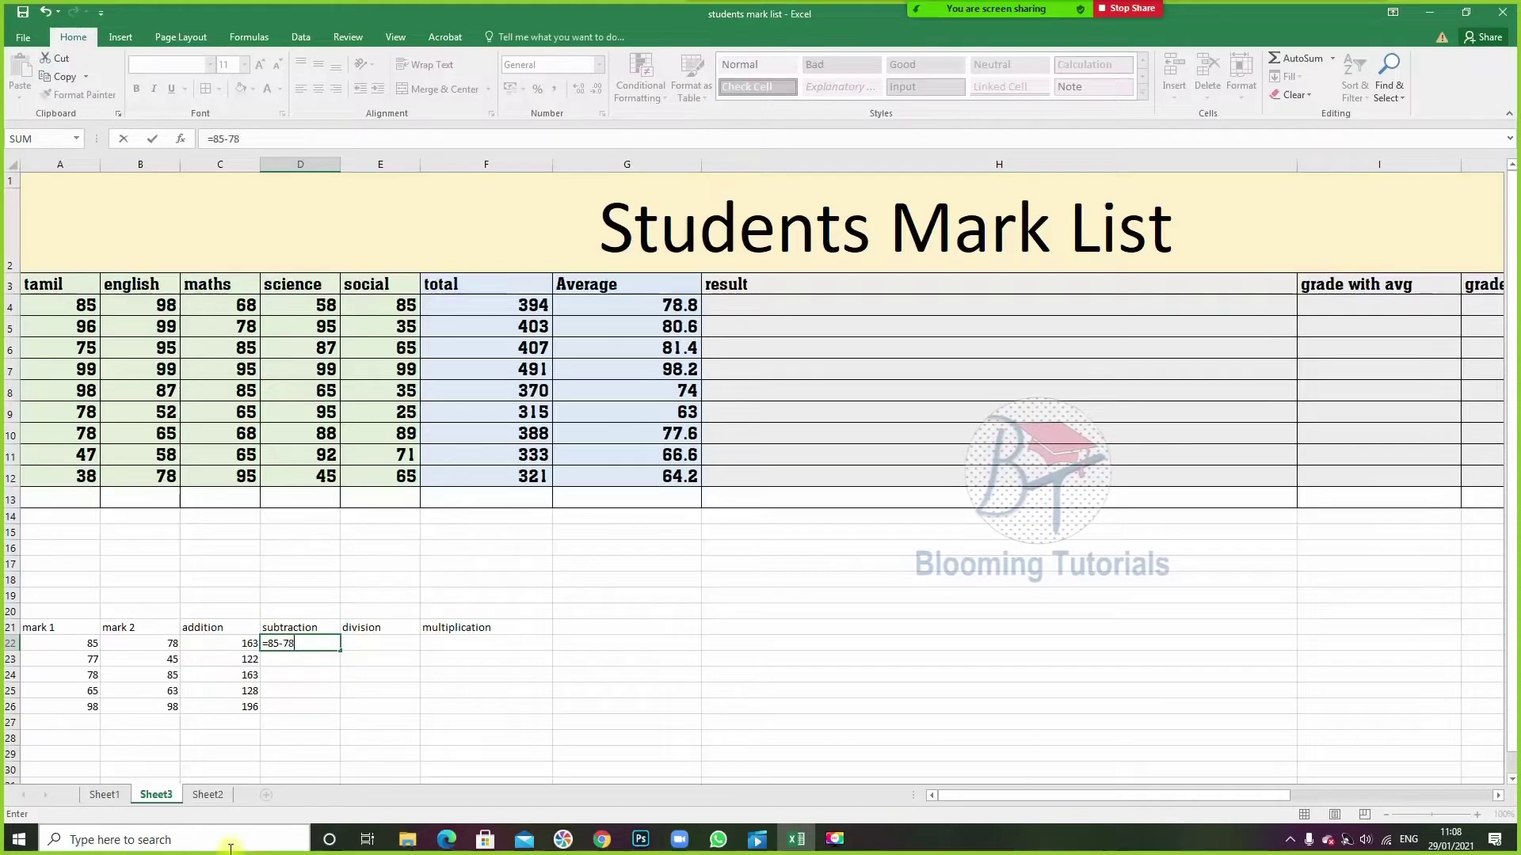
pyautogui.press('Return')
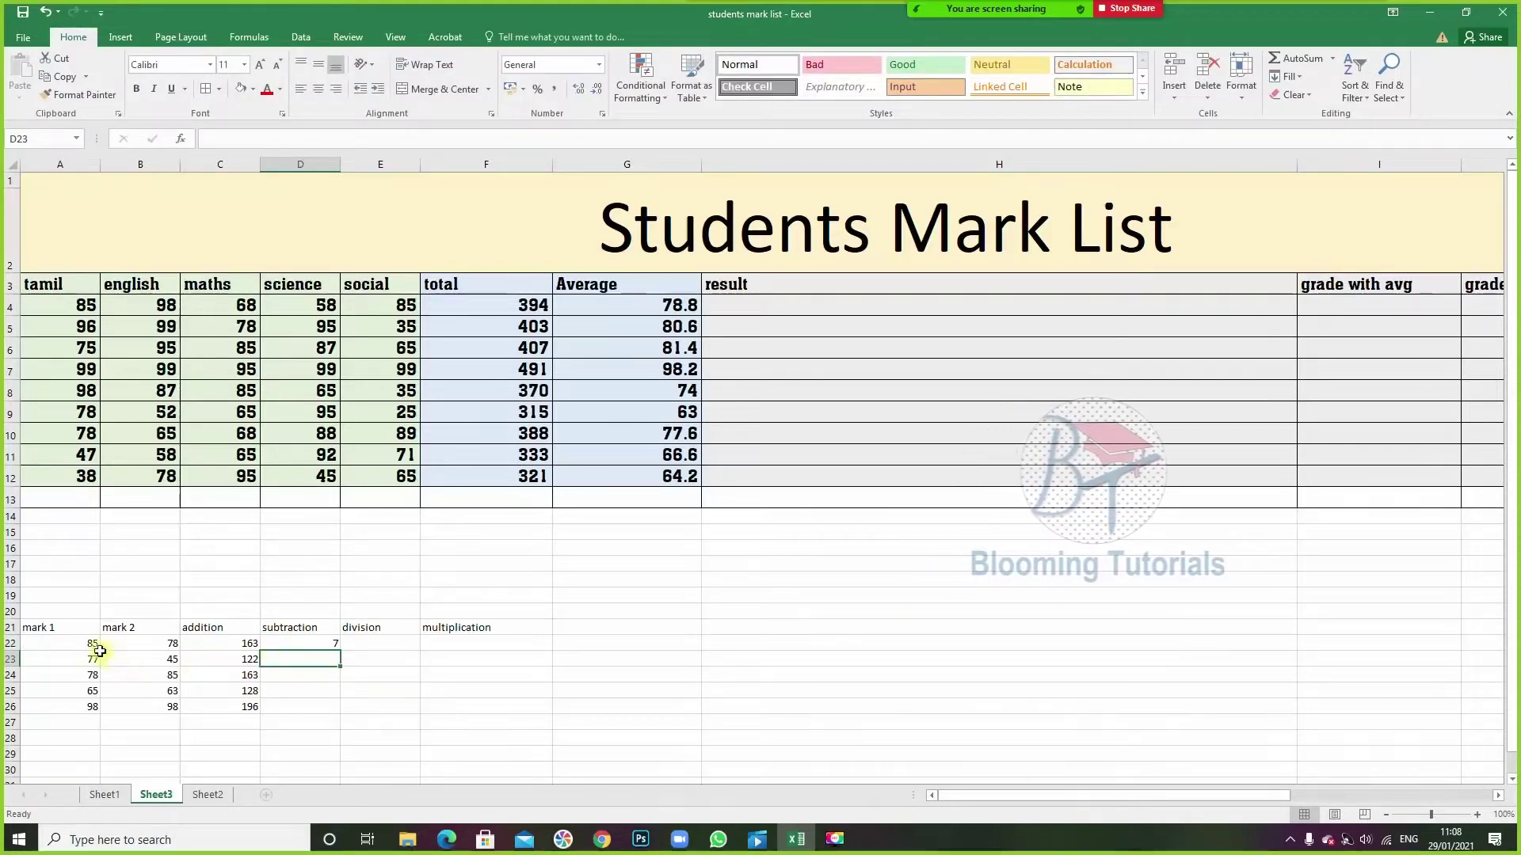
pyautogui.click(62, 643)
pyautogui.write('99')
pyautogui.click(380, 738)
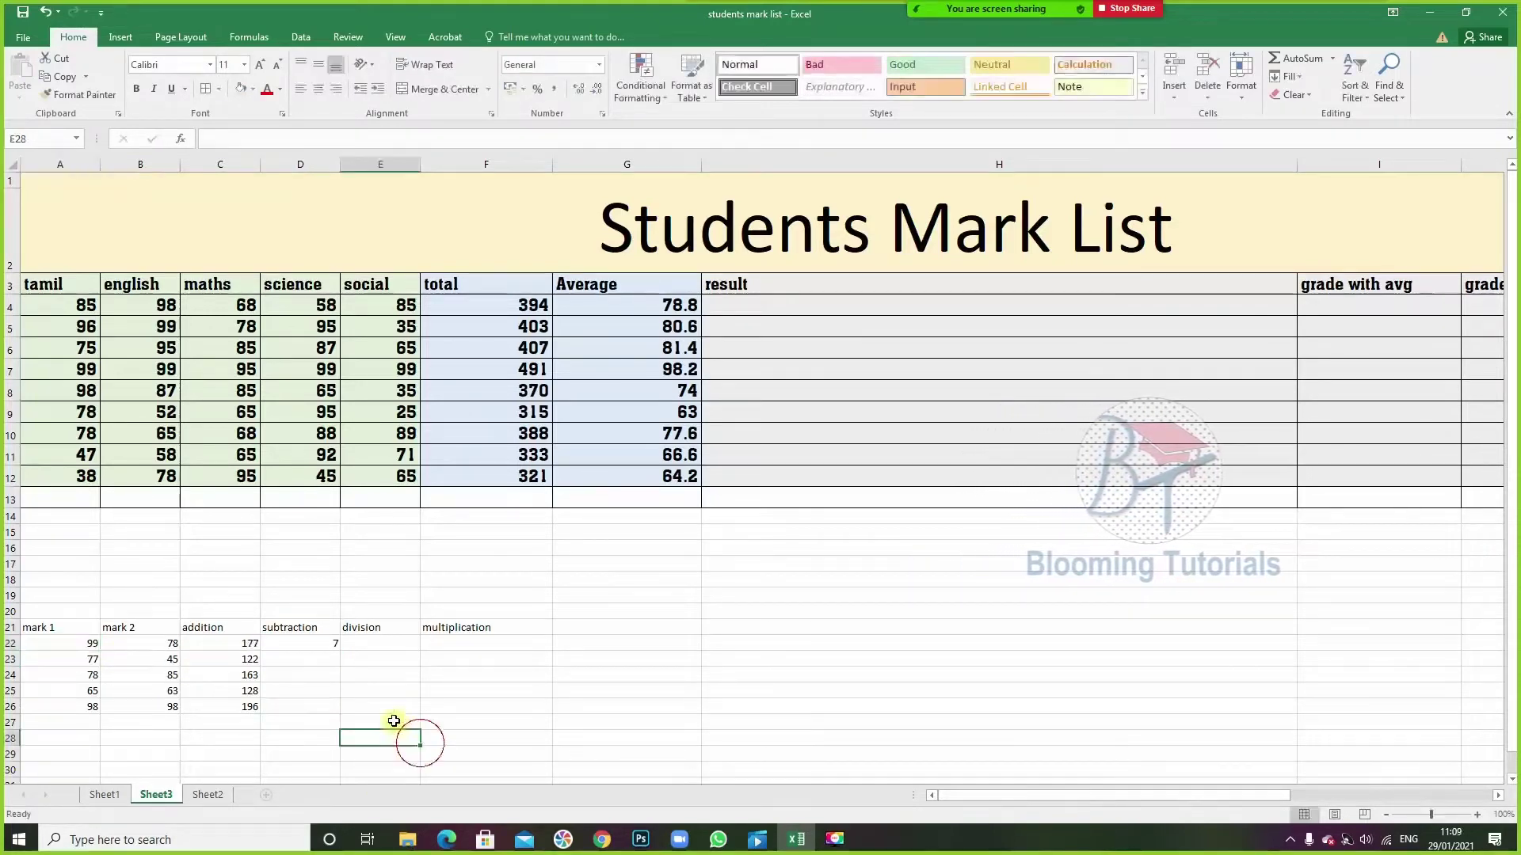
pyautogui.click(312, 649)
pyautogui.press('Delete')
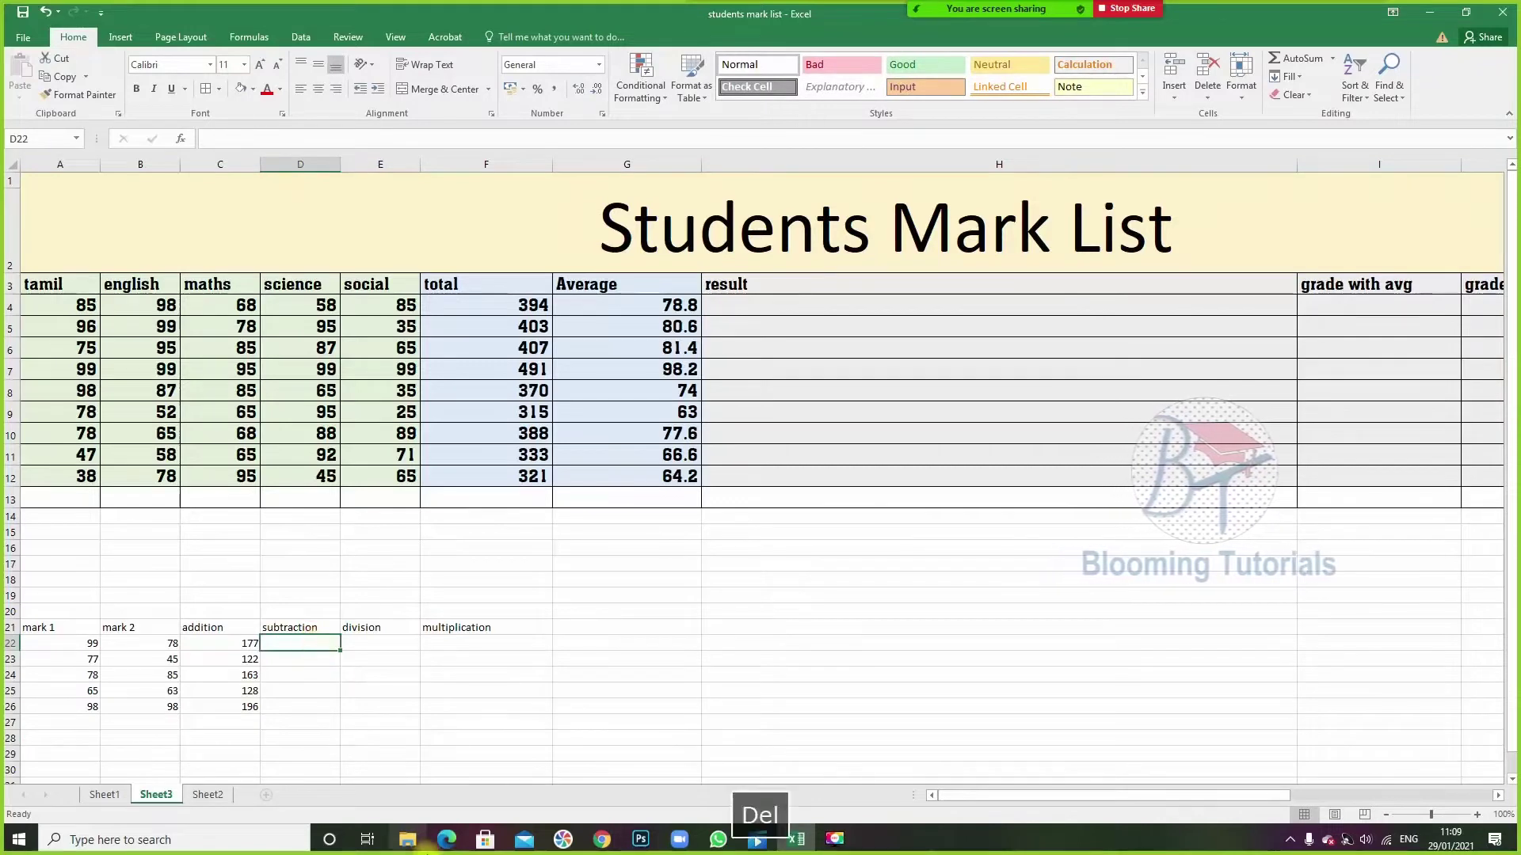
# - Enter subtraction formulas =A22-B22, =A23-B23 and =A24-B24 in D22:D24, giving 21, 32, -7
pyautogui.write('=')
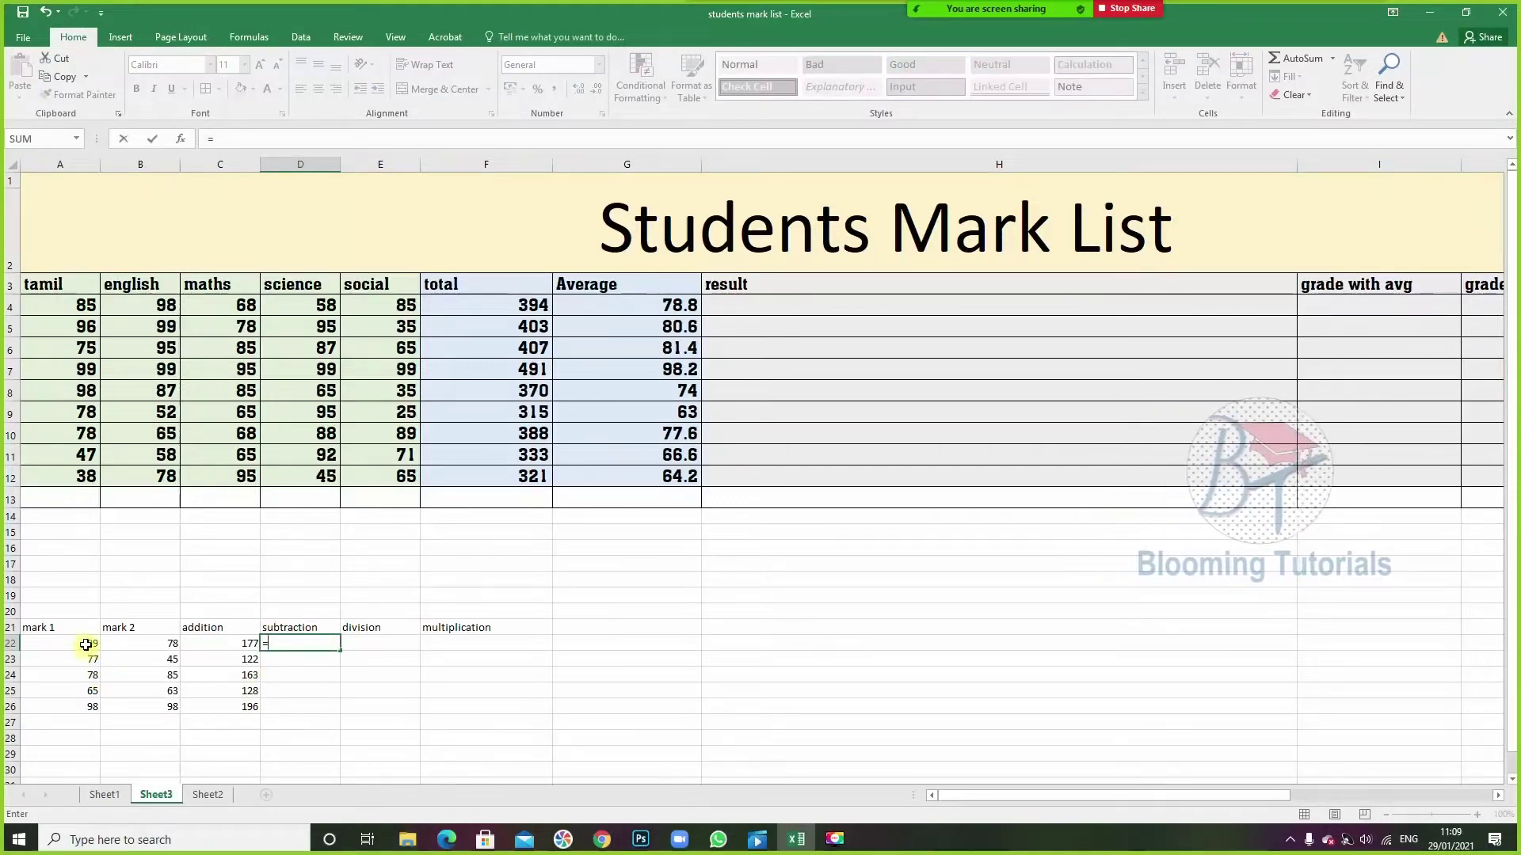
pyautogui.click(85, 645)
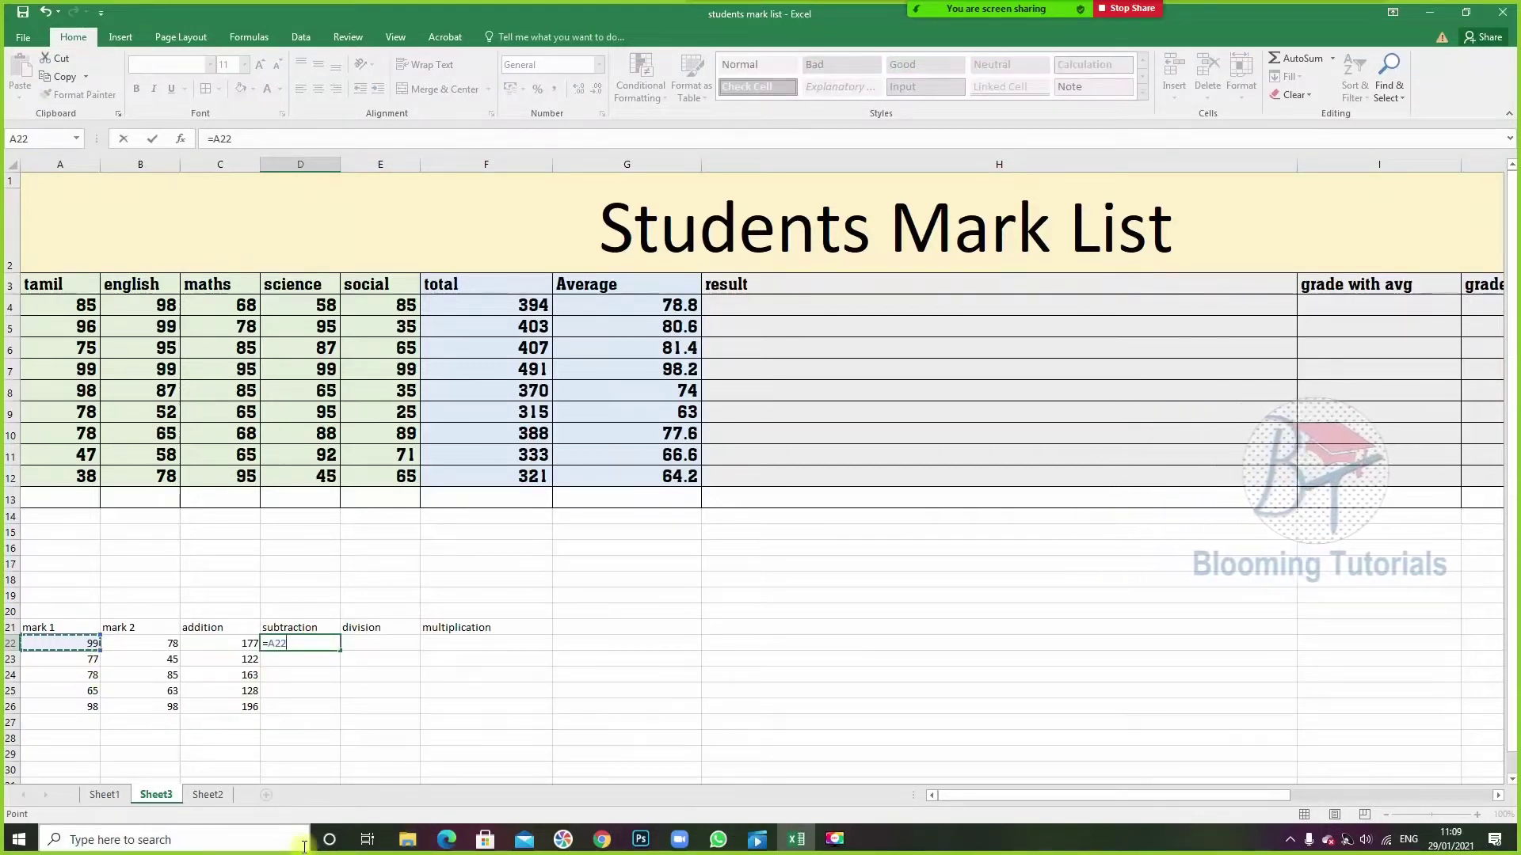
pyautogui.write('-')
pyautogui.click(158, 644)
pyautogui.press('Return')
pyautogui.write('=')
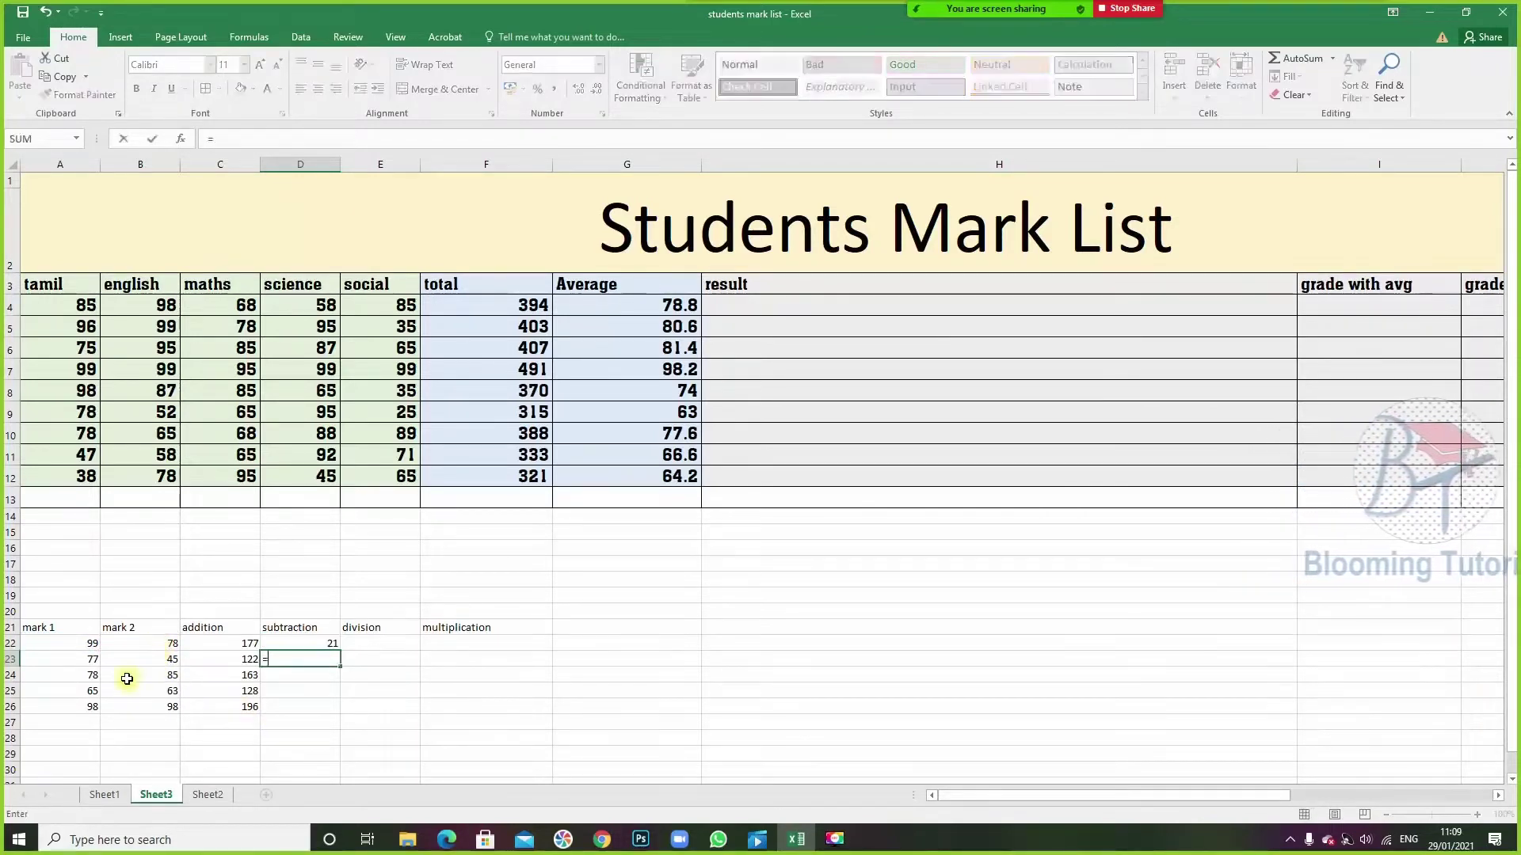
pyautogui.click(82, 662)
pyautogui.write('-')
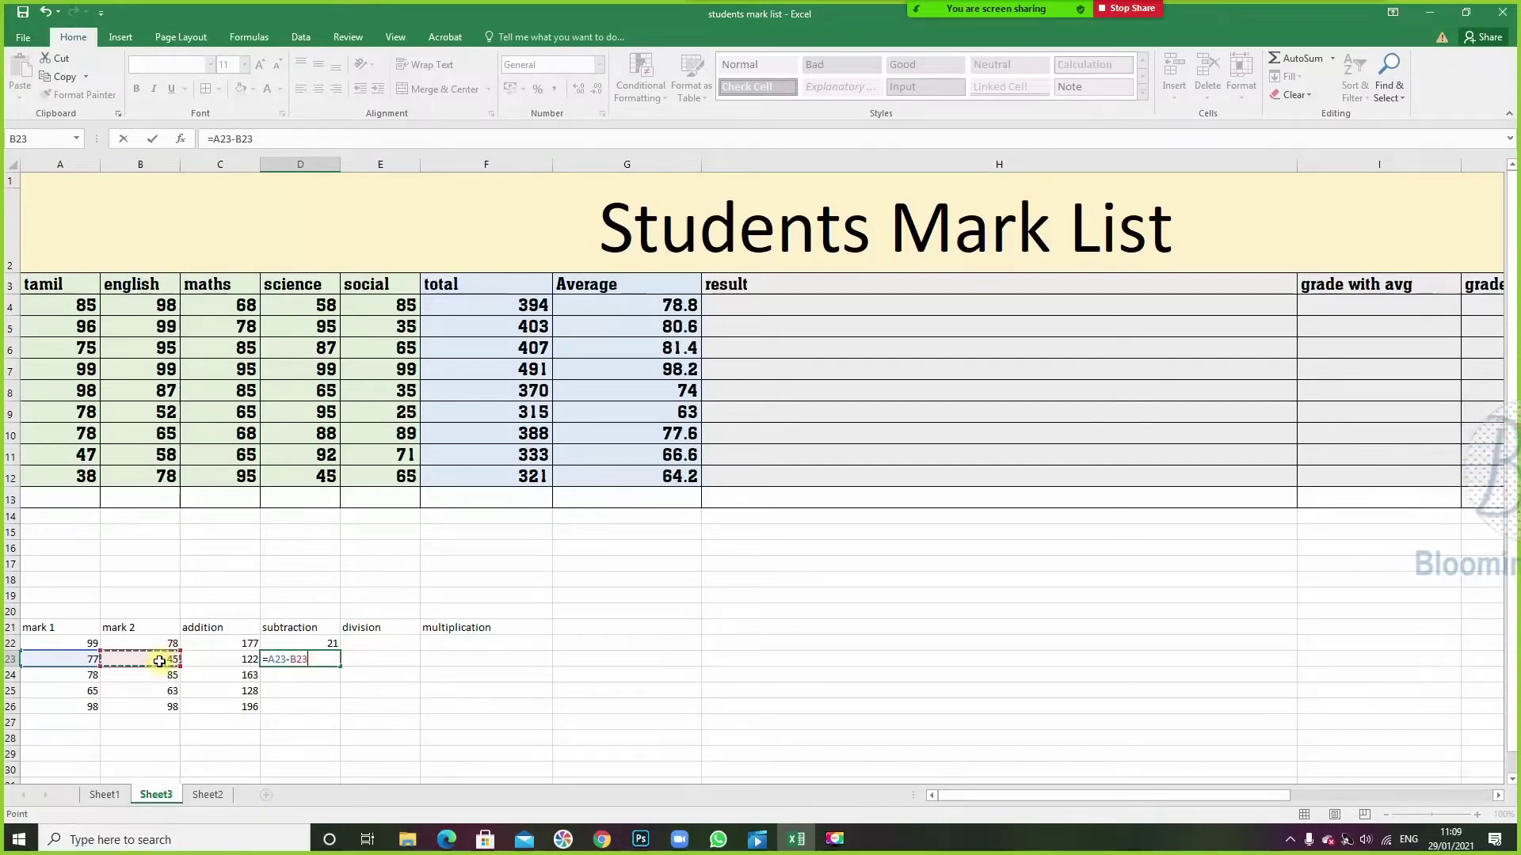
pyautogui.press('Return')
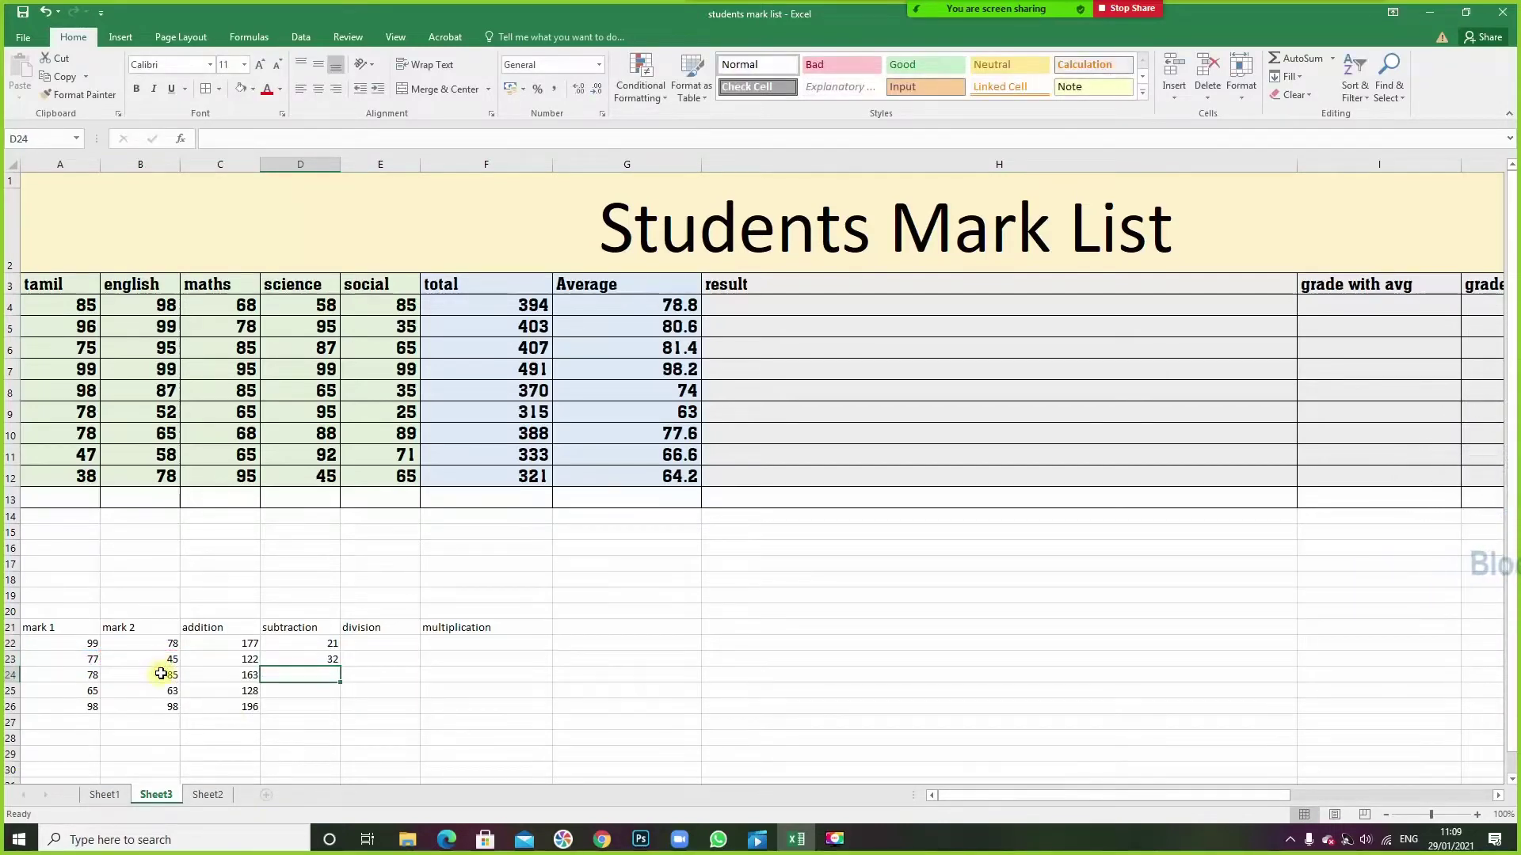
pyautogui.write('=A24')
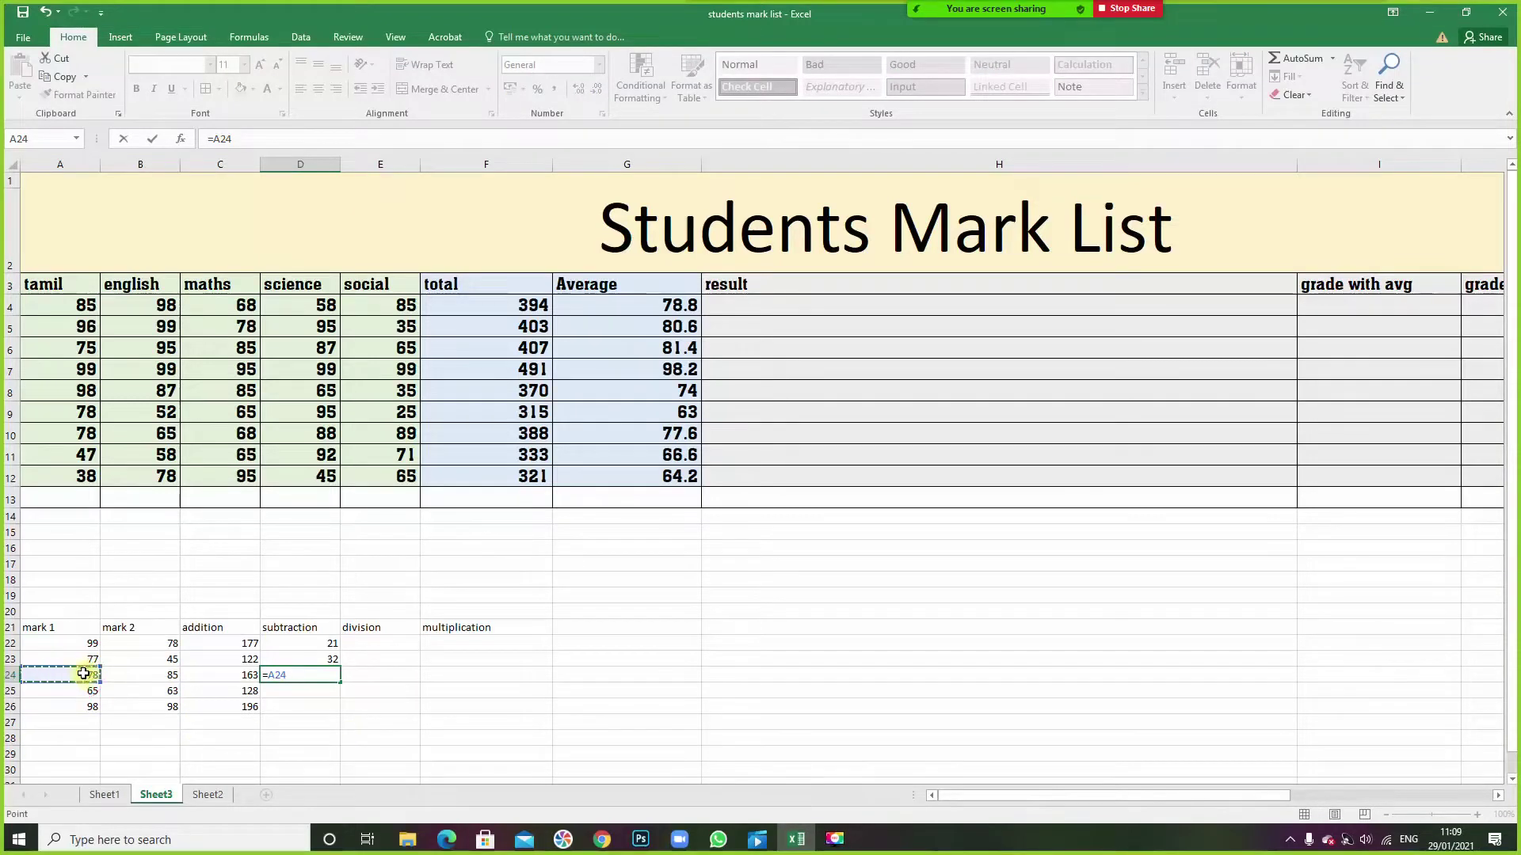
pyautogui.write('-')
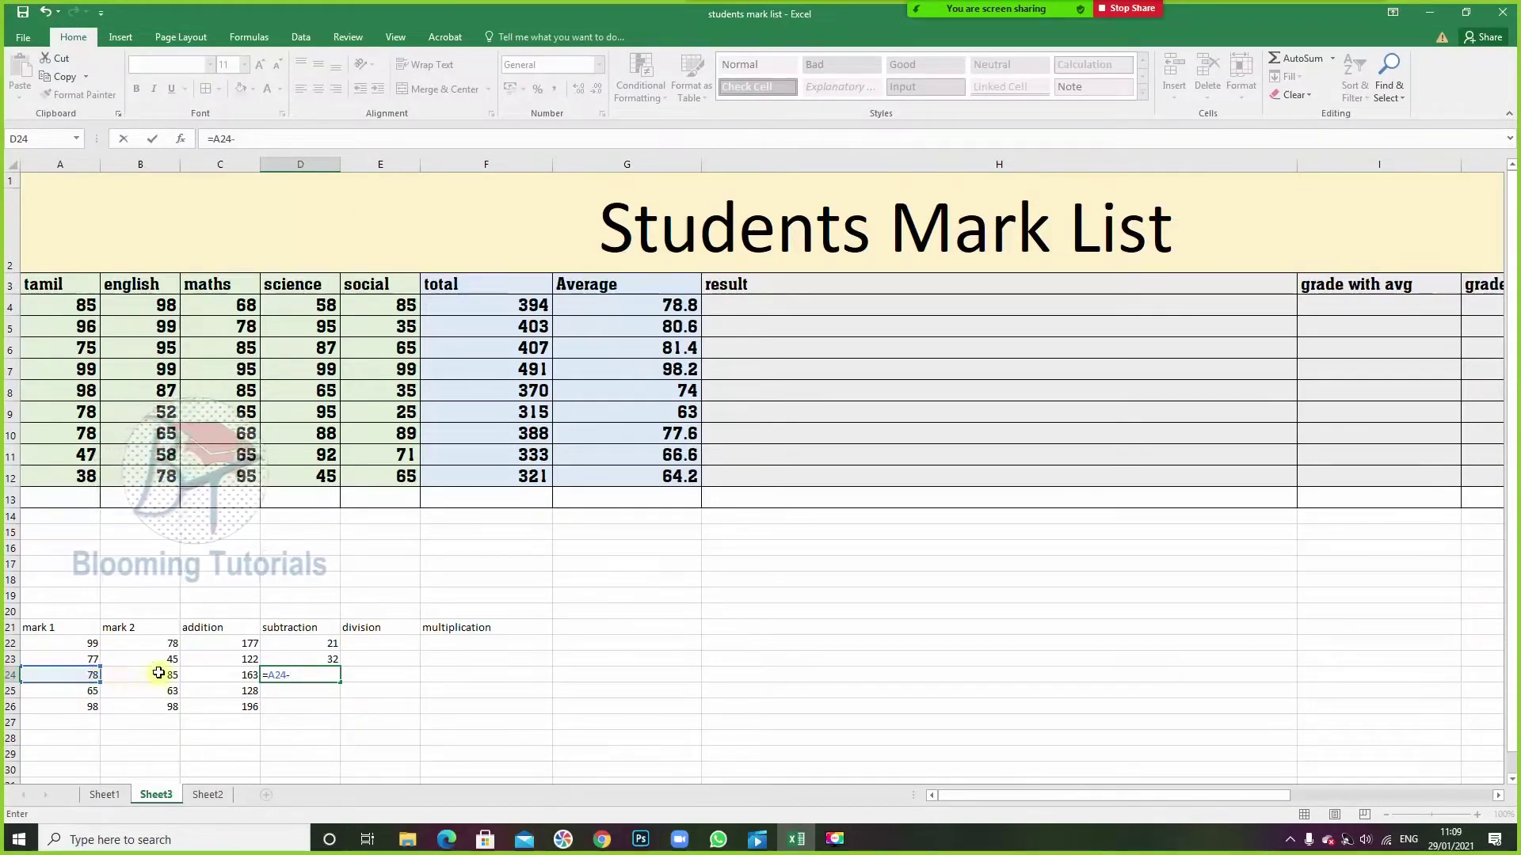
pyautogui.click(159, 675)
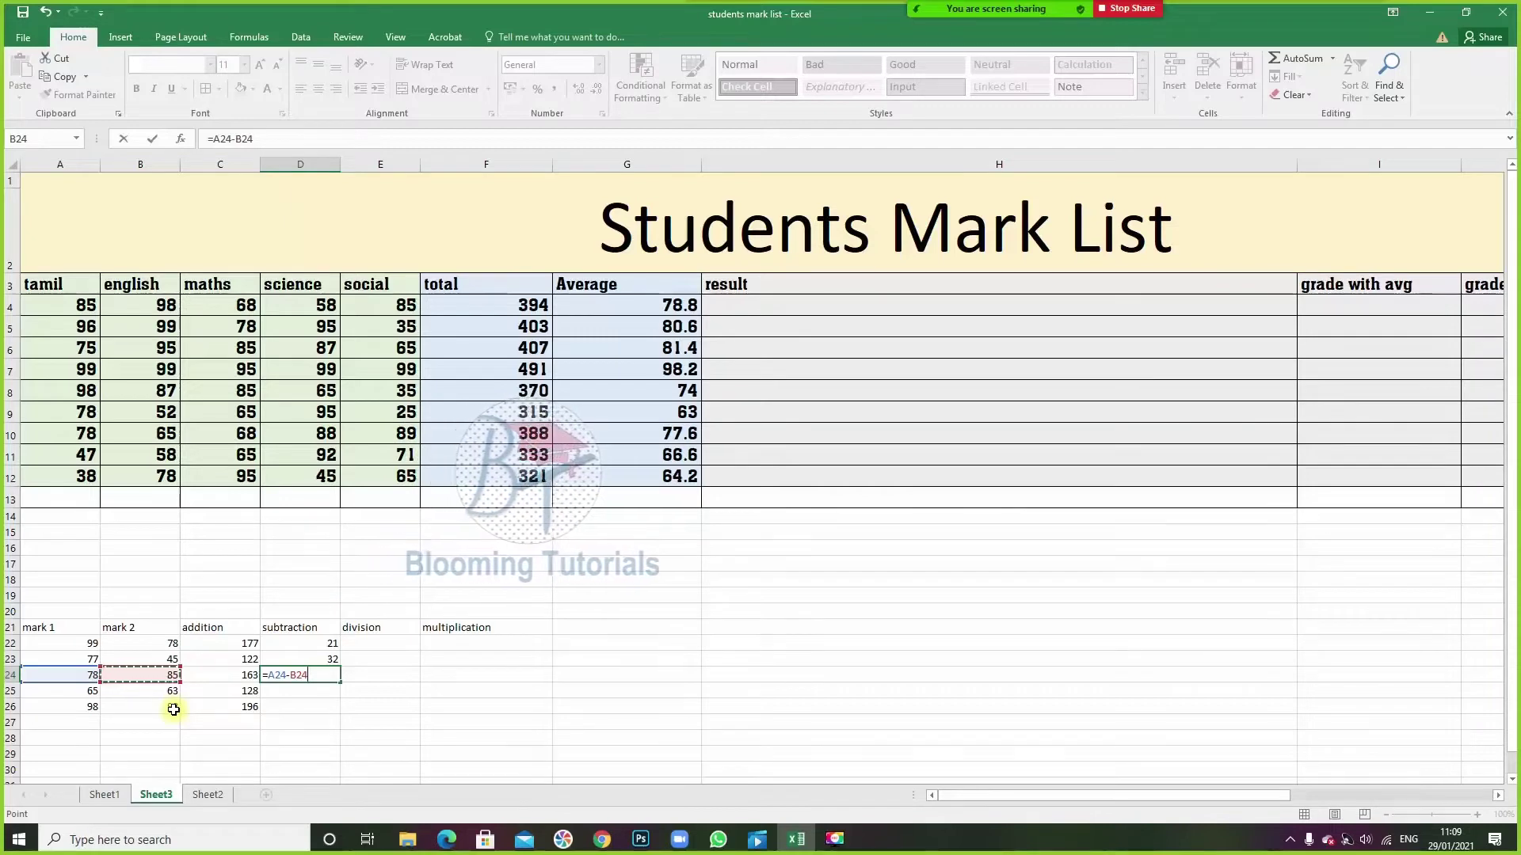
pyautogui.press('Return')
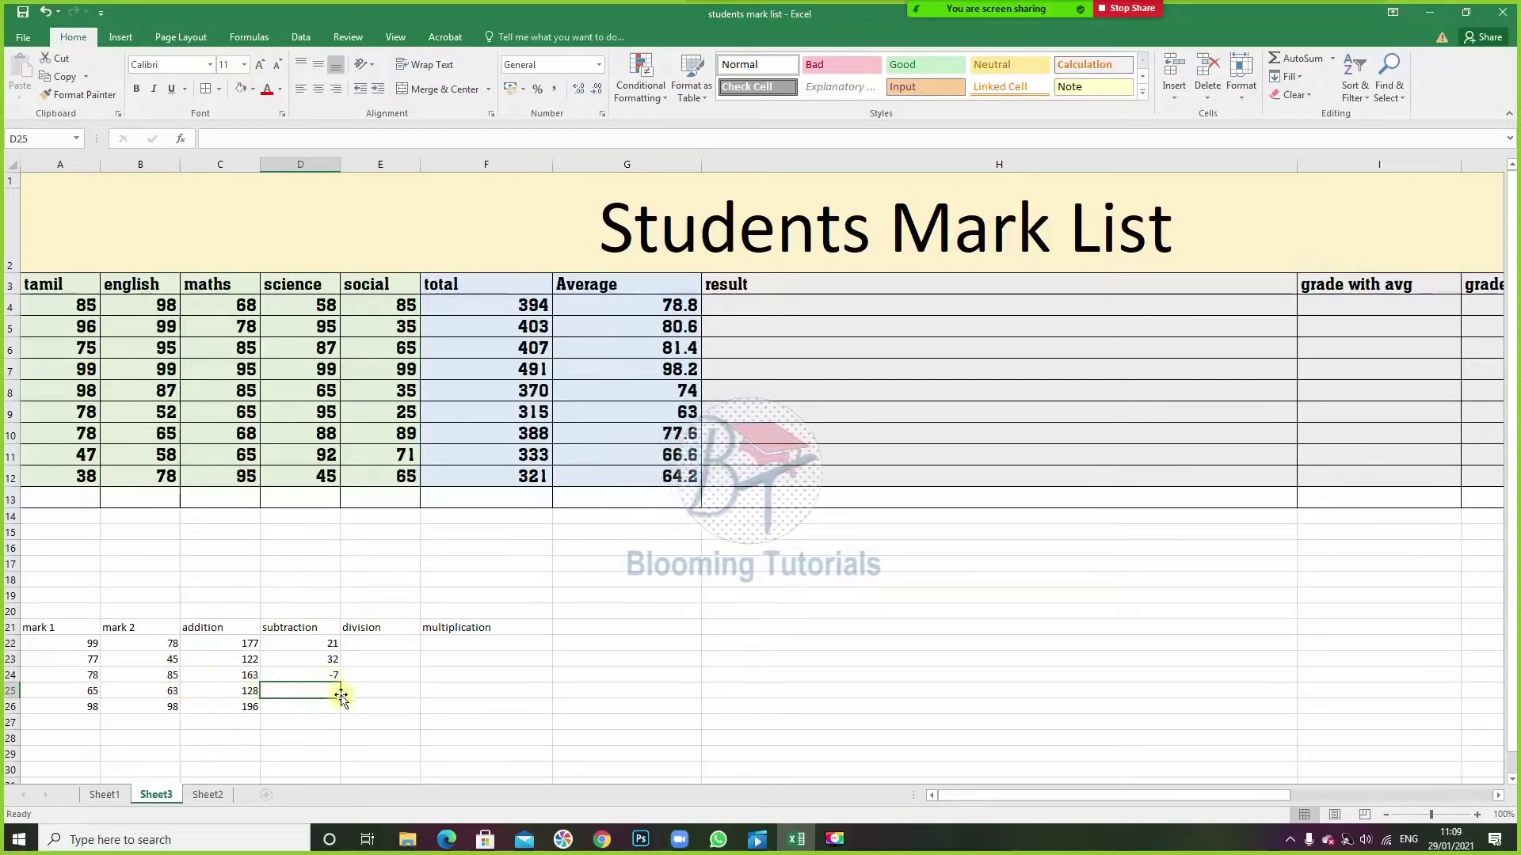
# - Enter =A25-B25 and =A26-B26 in D25:D26, giving 2 and 0
pyautogui.write('=')
pyautogui.click(81, 693)
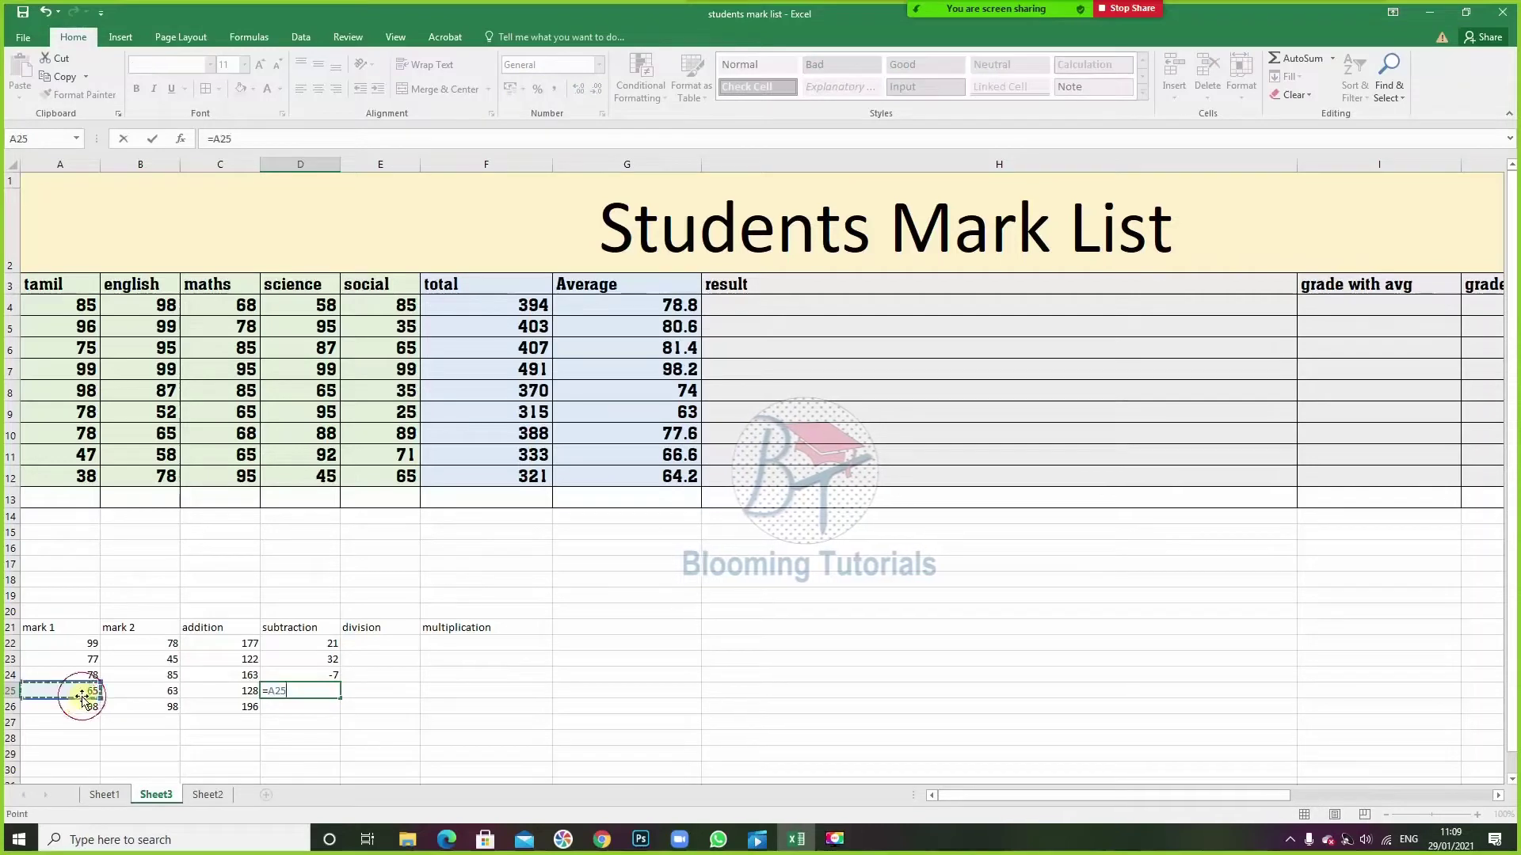
pyautogui.write('-')
pyautogui.click(165, 690)
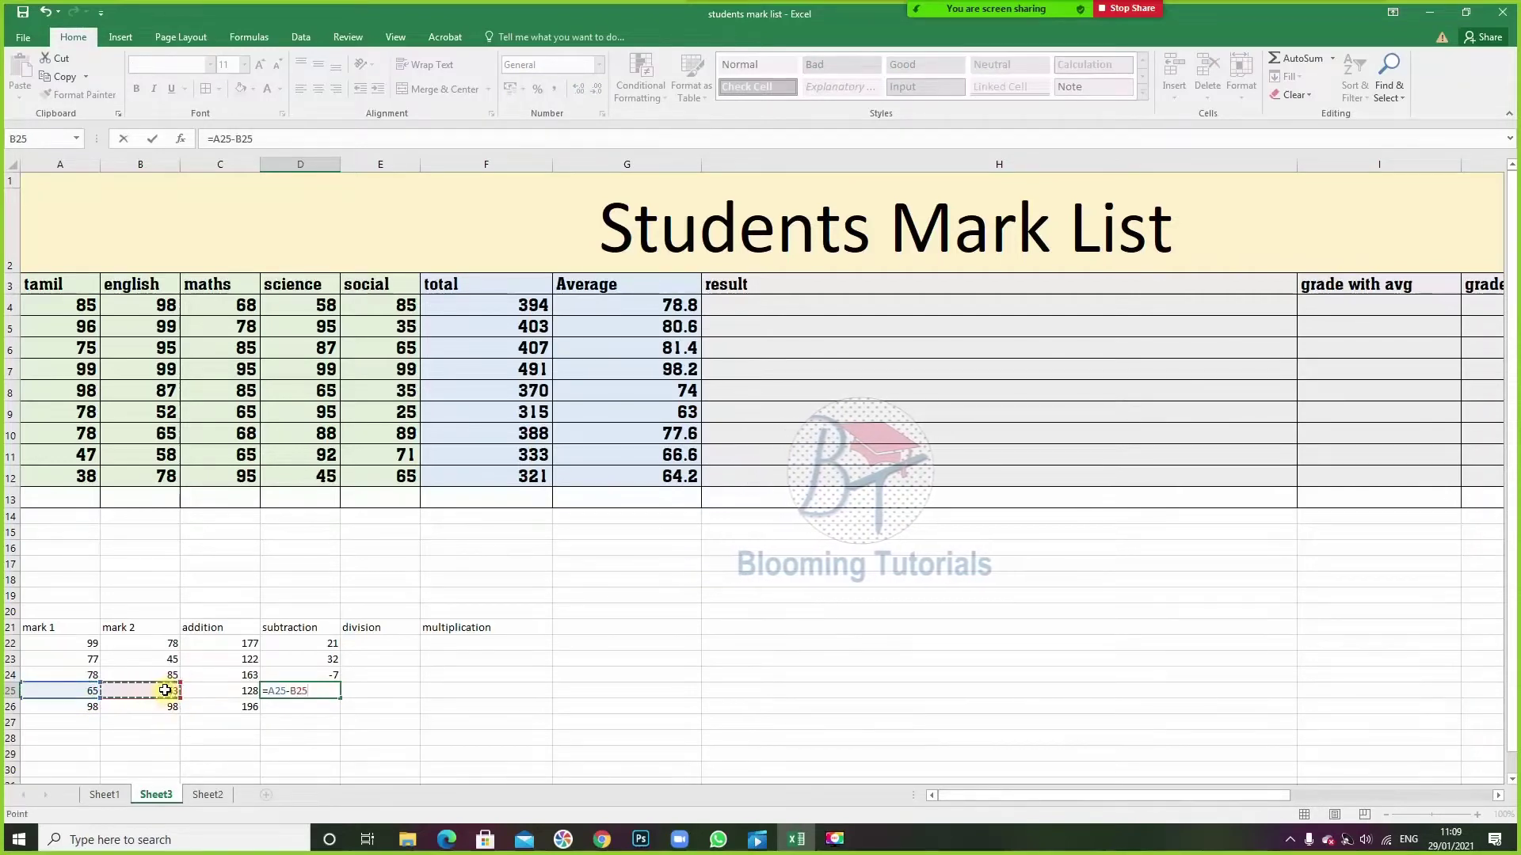
pyautogui.press('Return')
pyautogui.write('=')
pyautogui.click(75, 707)
pyautogui.write('-')
pyautogui.click(140, 707)
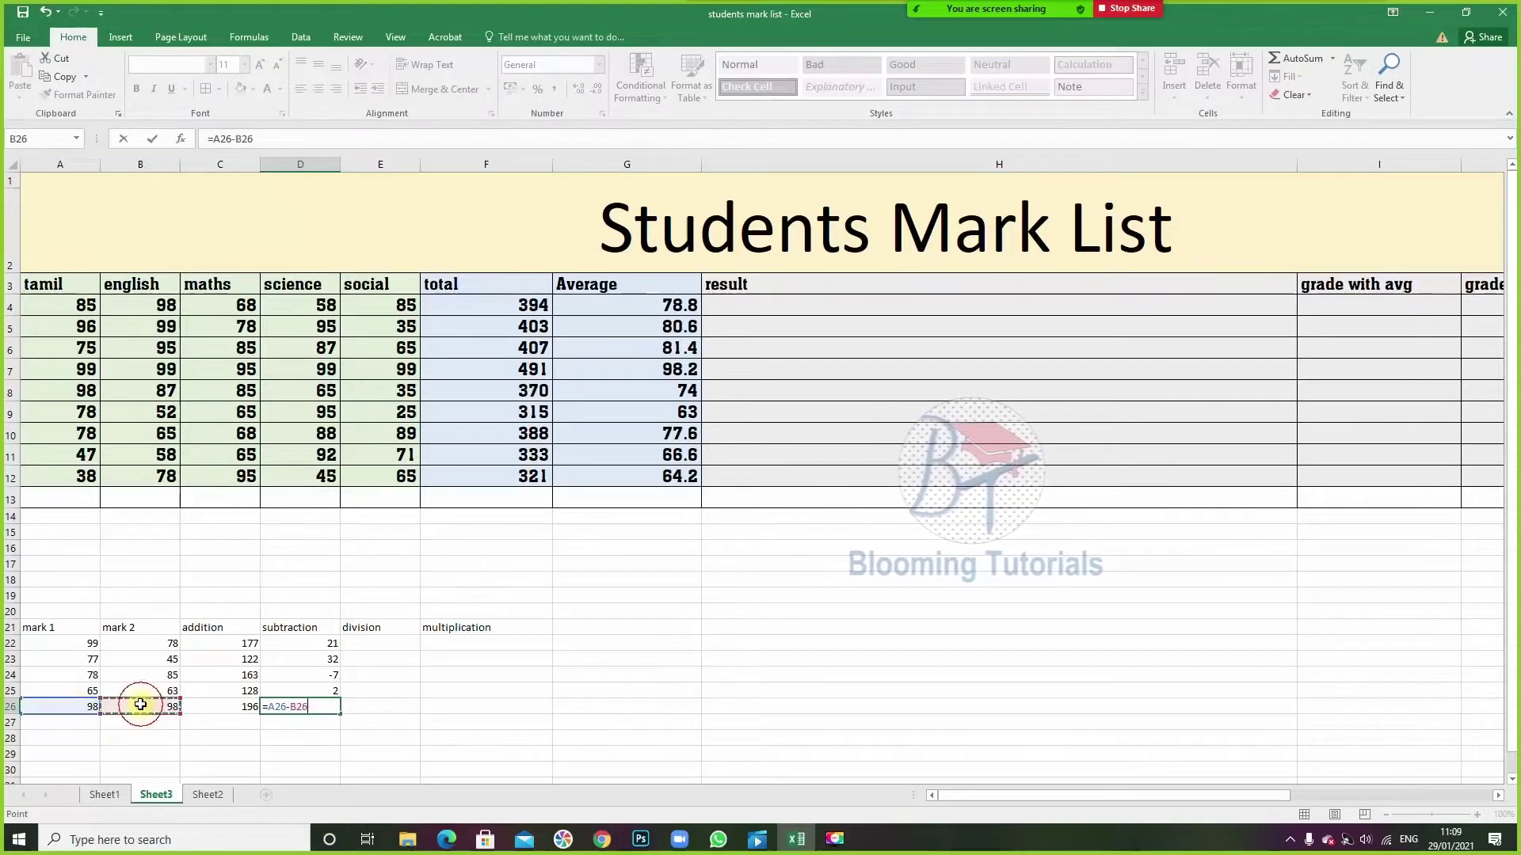
pyautogui.press('Return')
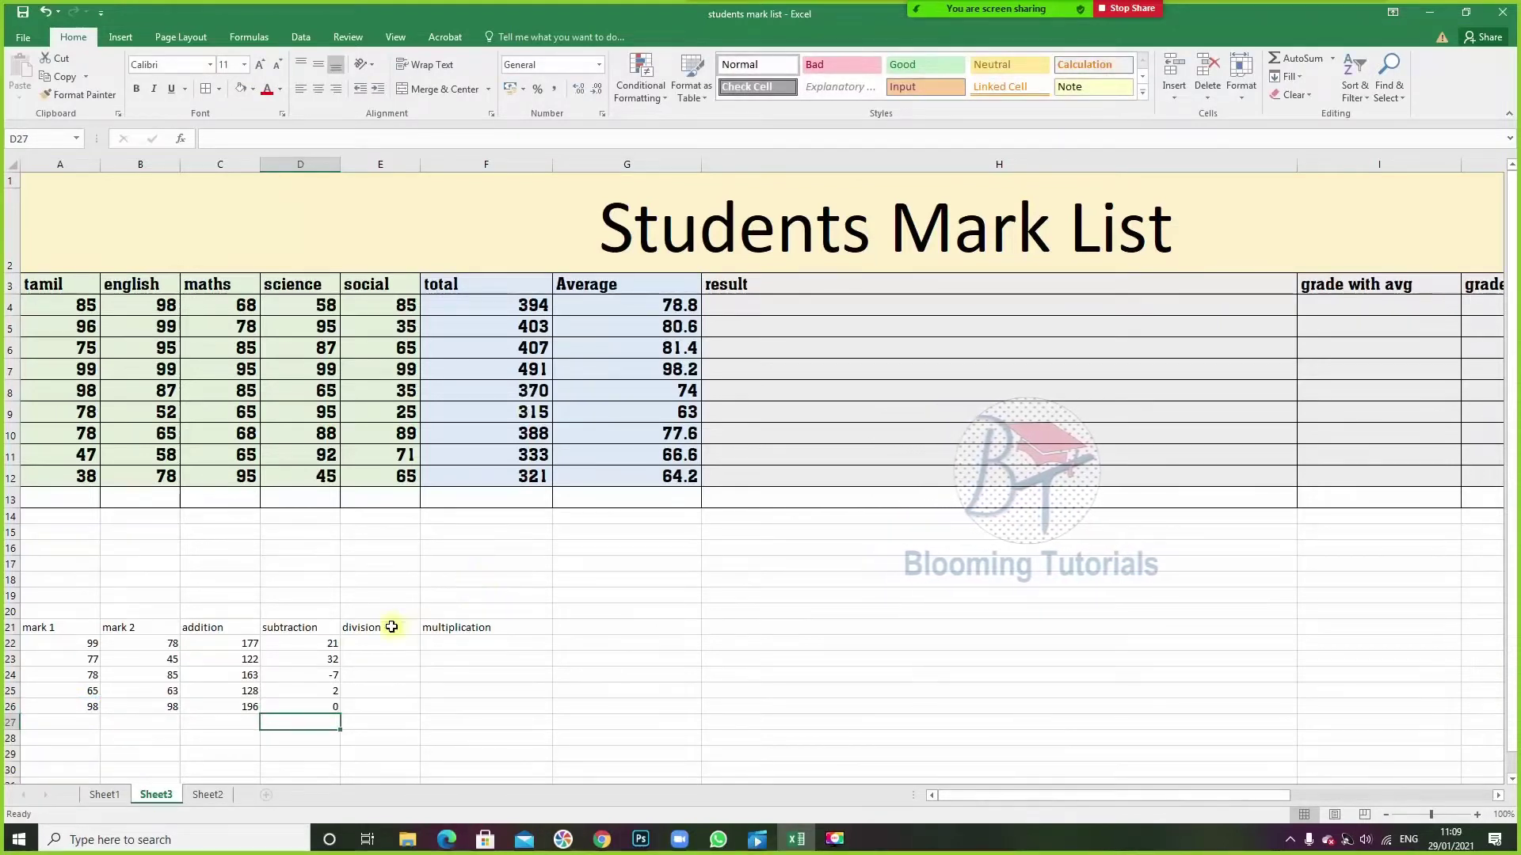
pyautogui.doubleClick(391, 642)
# - Enter =99/78 in E22, change B22 to 88, then clear E22
pyautogui.write('=')
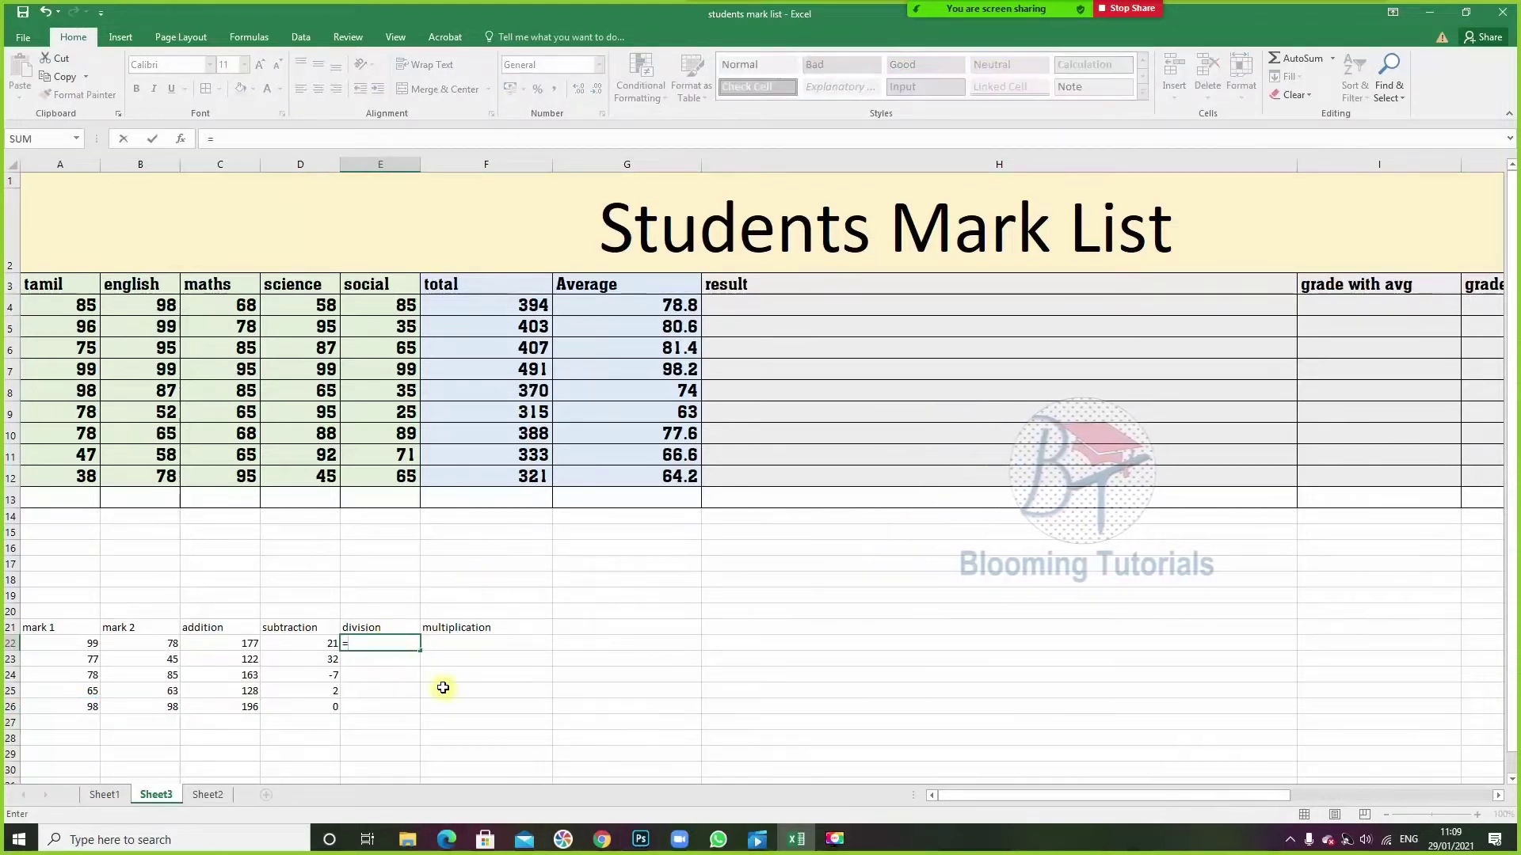
pyautogui.write('99')
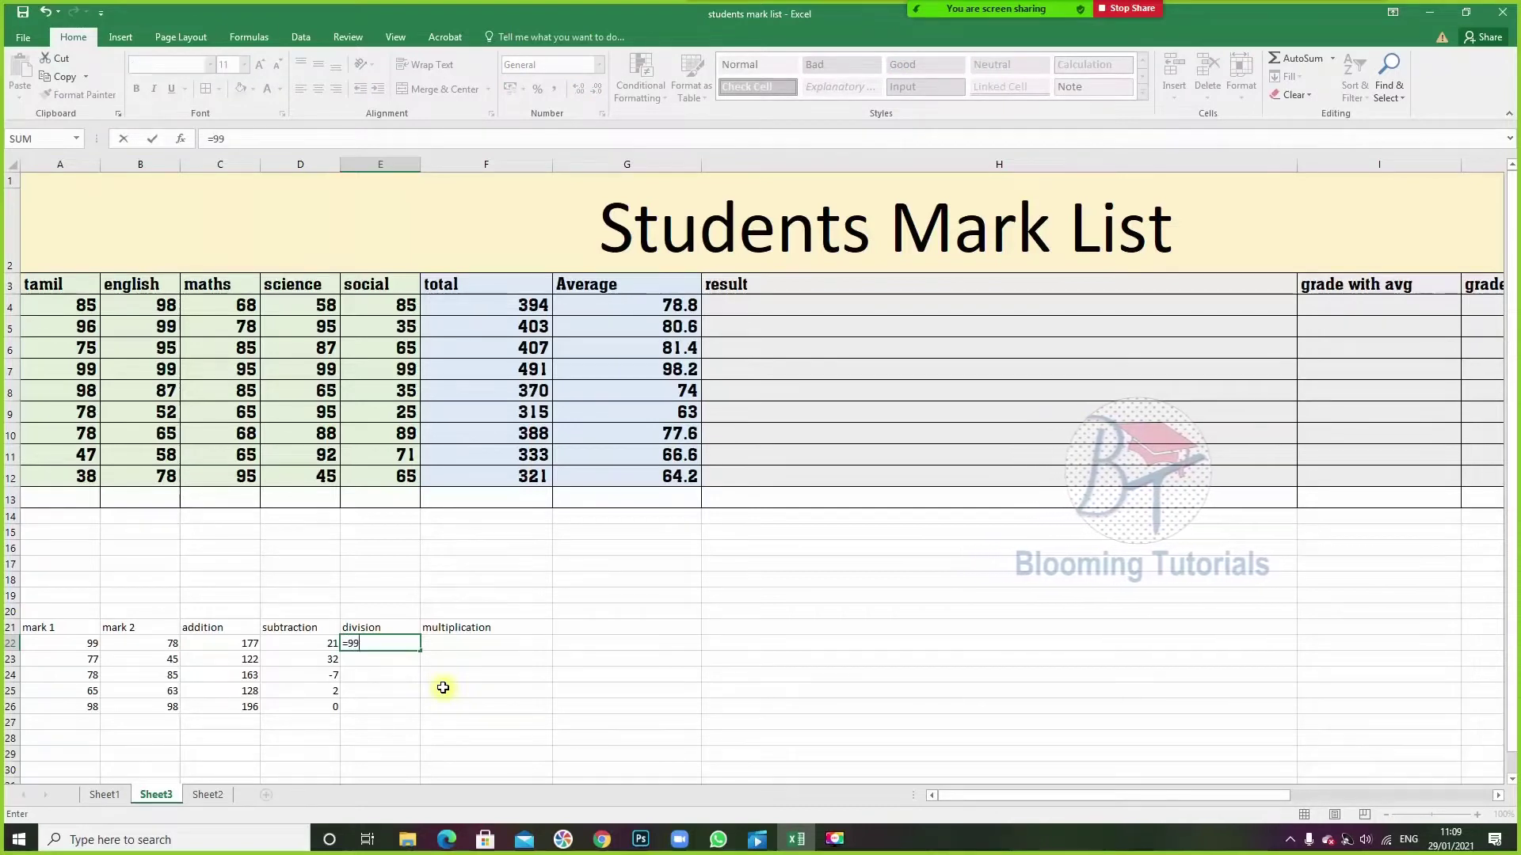
pyautogui.write('/78')
pyautogui.press('Return')
pyautogui.press('Return')
pyautogui.click(396, 643)
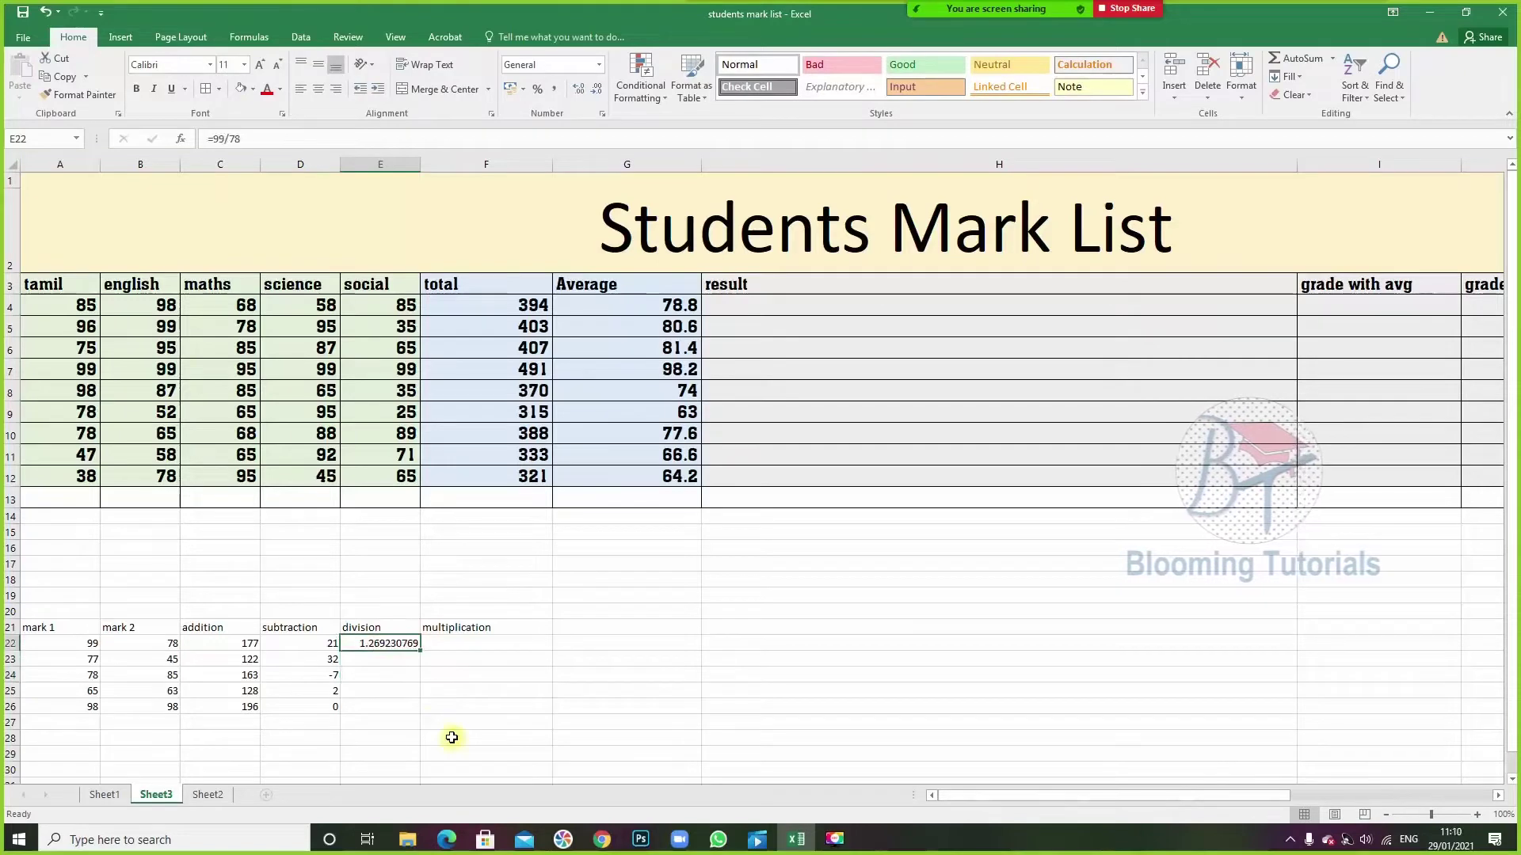
pyautogui.click(159, 643)
pyautogui.write('88')
pyautogui.click(369, 726)
pyautogui.click(387, 643)
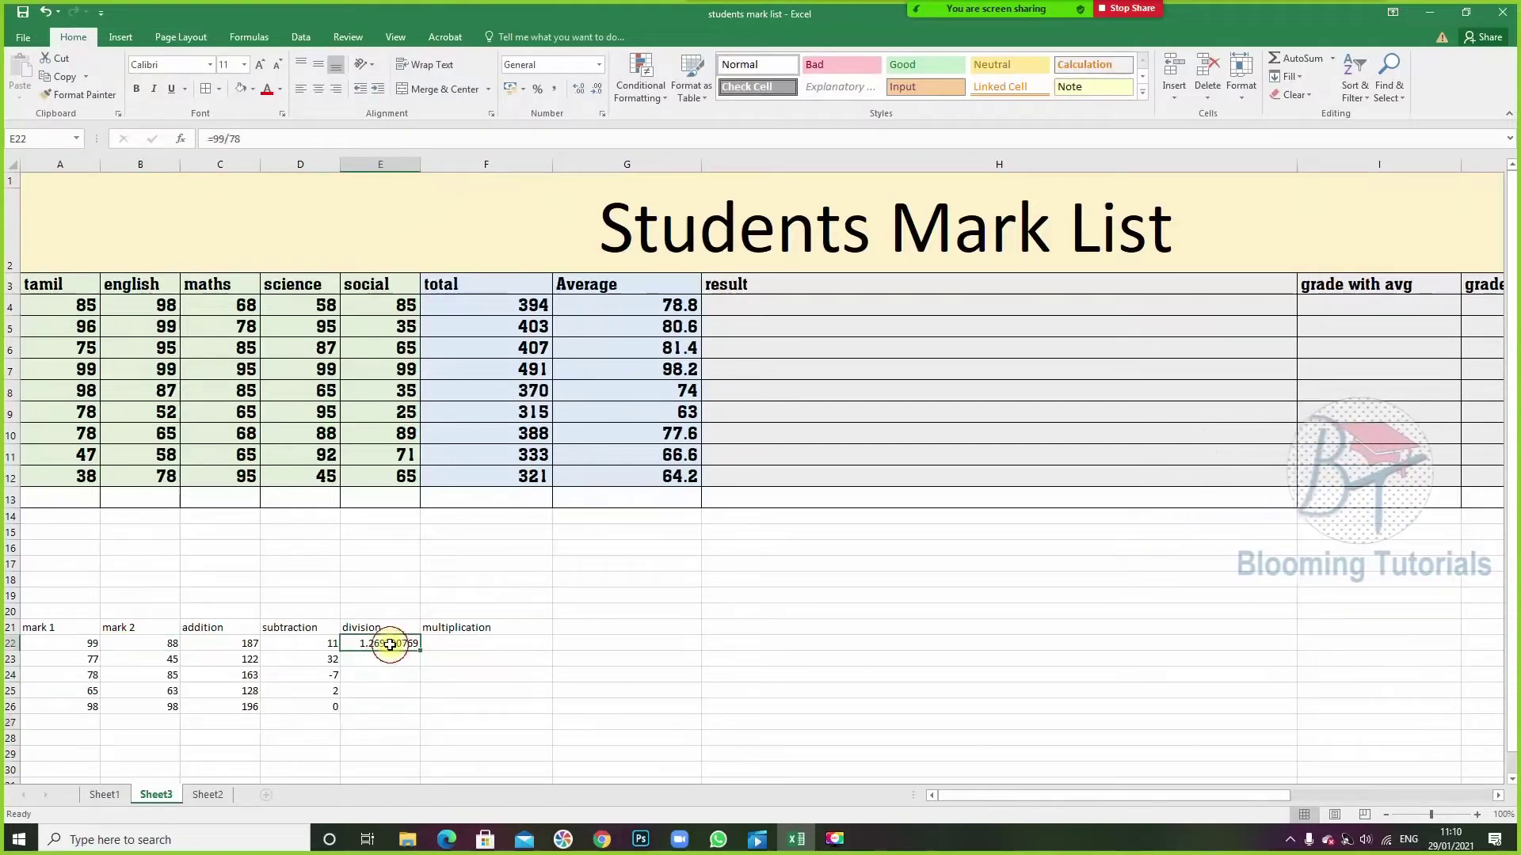
pyautogui.press('Delete')
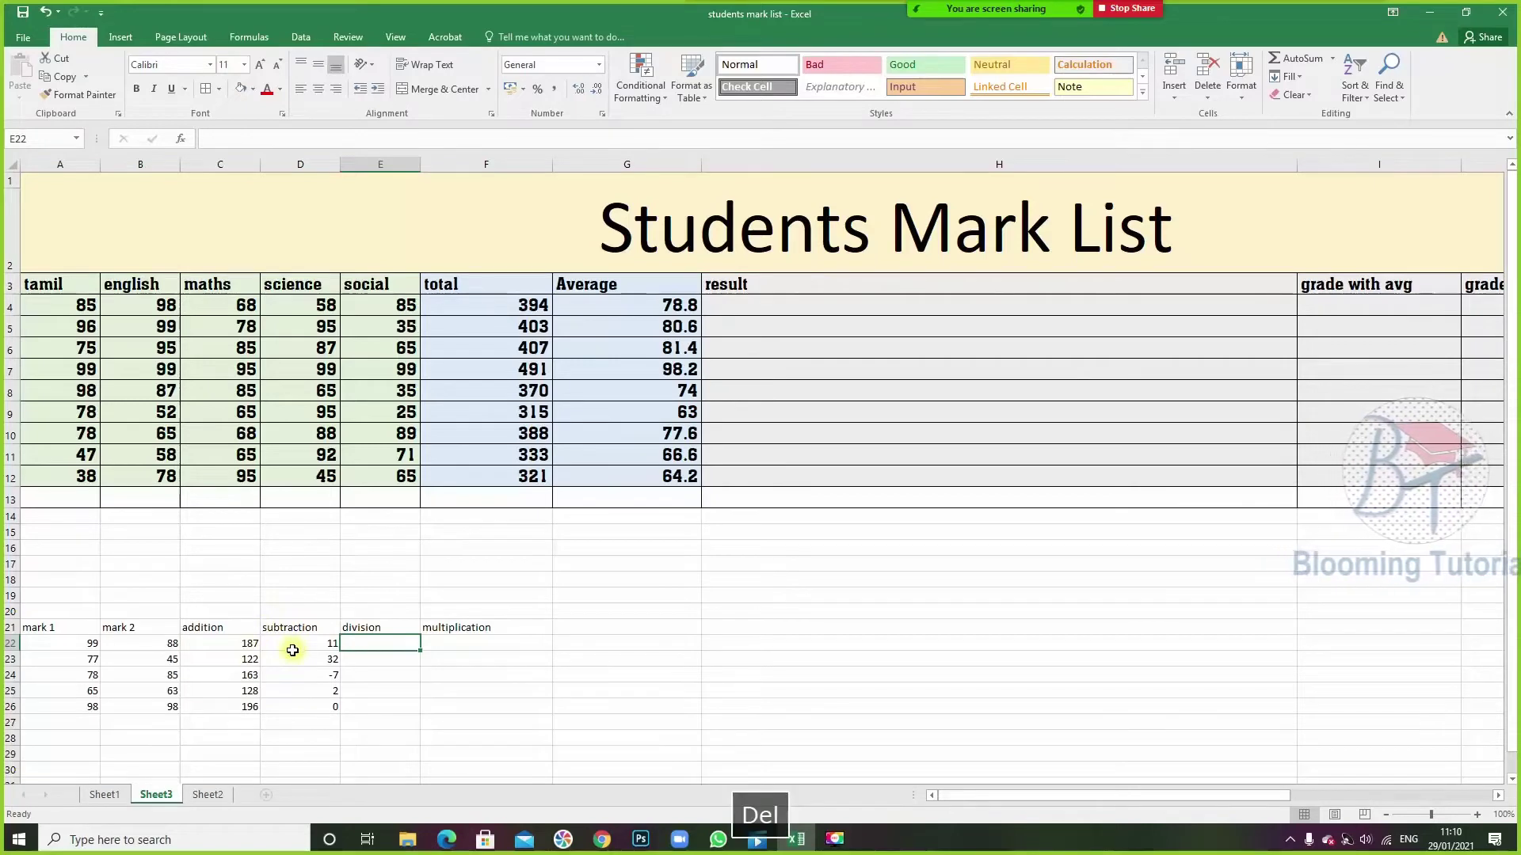
# - Enter division formulas =A22/B22 and =A23/B23 in E22:E23, showing 1.125 and 1.711111111
pyautogui.write('=')
pyautogui.click(94, 645)
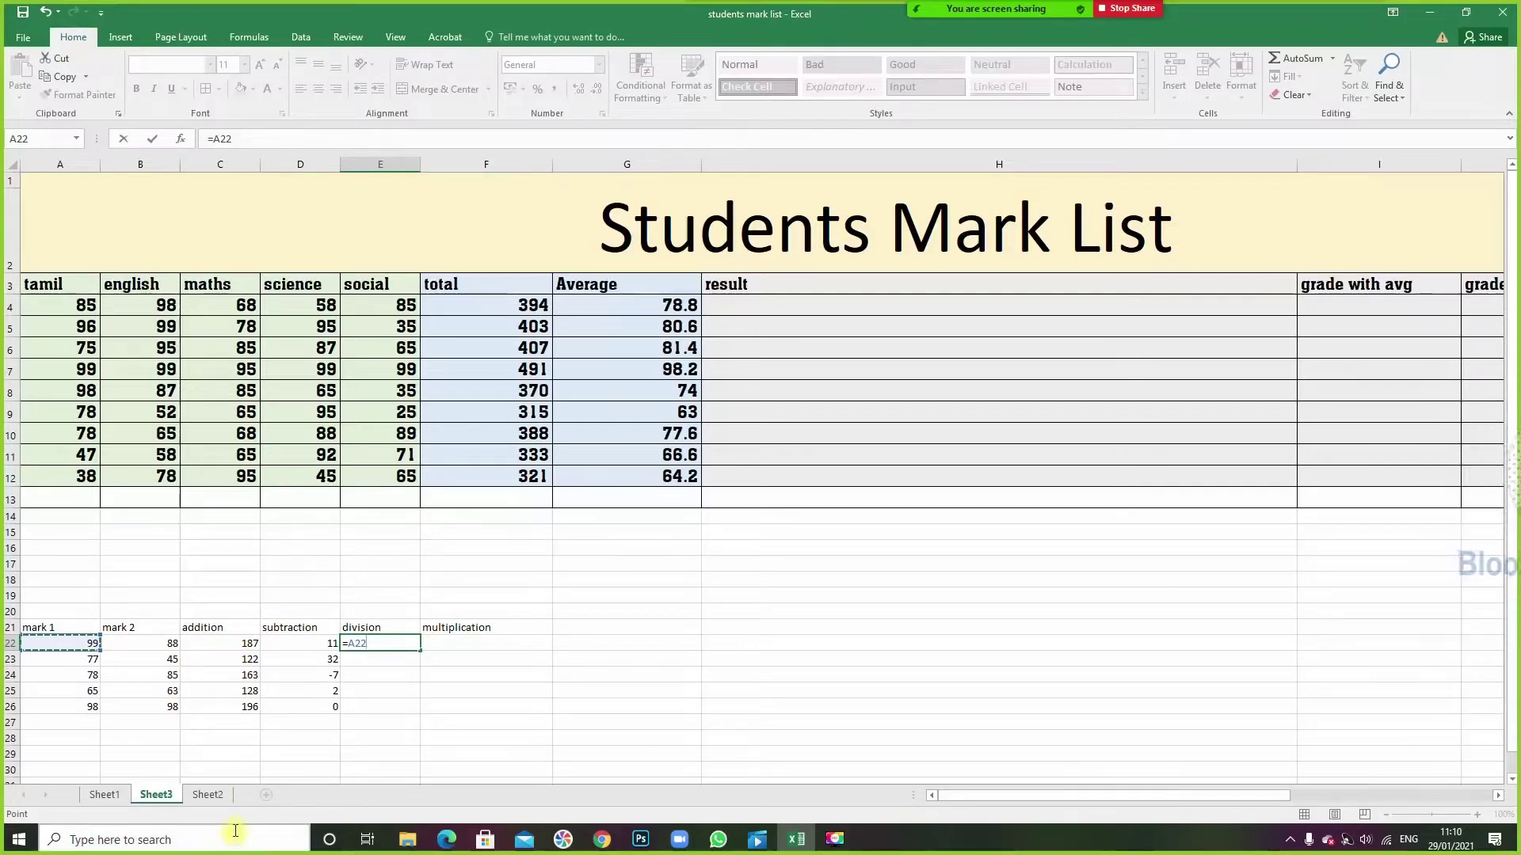
pyautogui.press('Return')
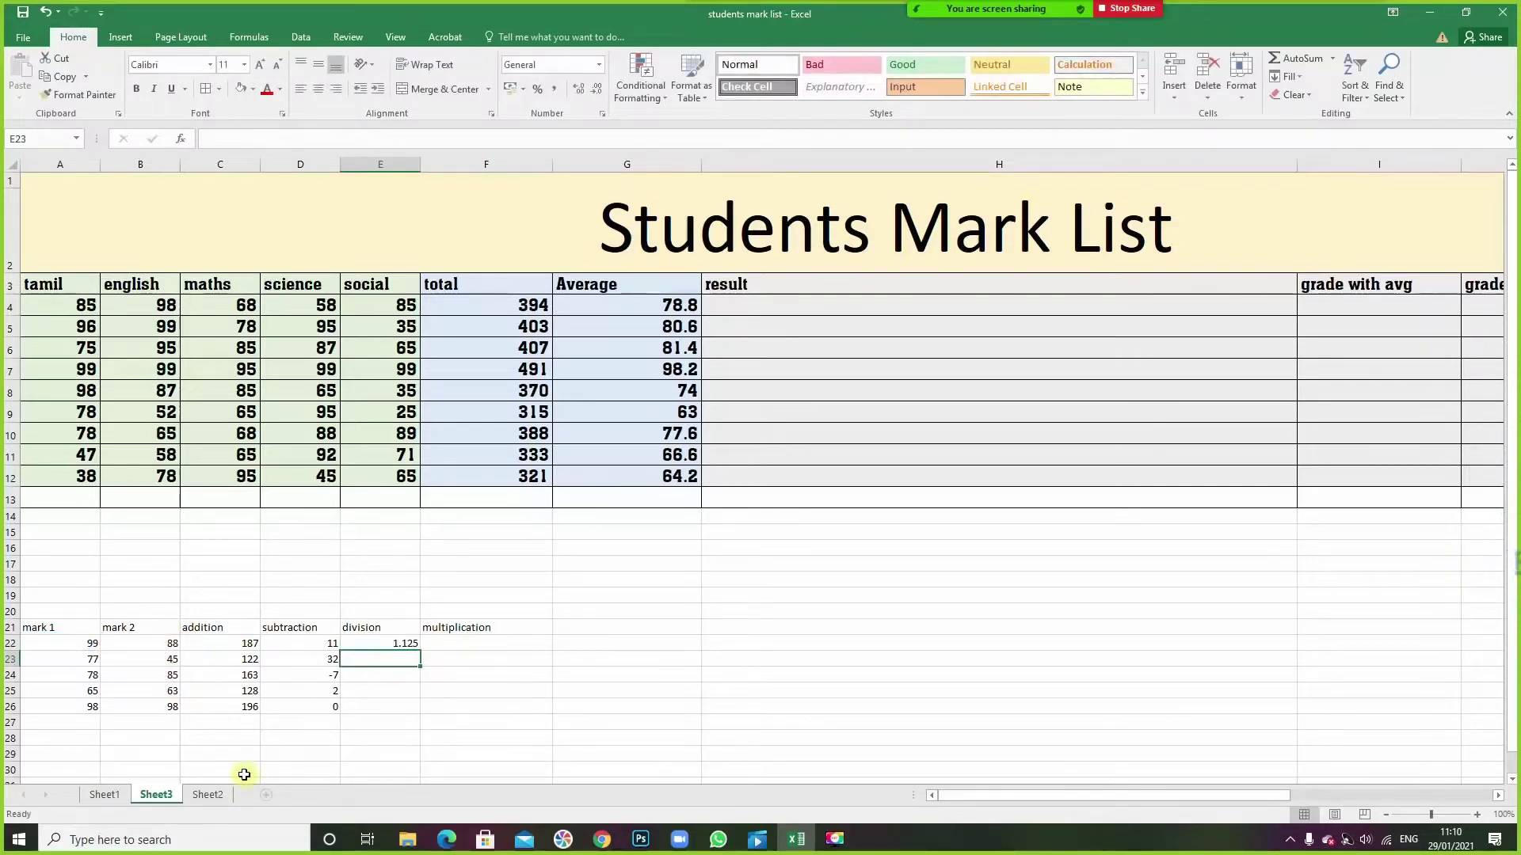
pyautogui.write('=')
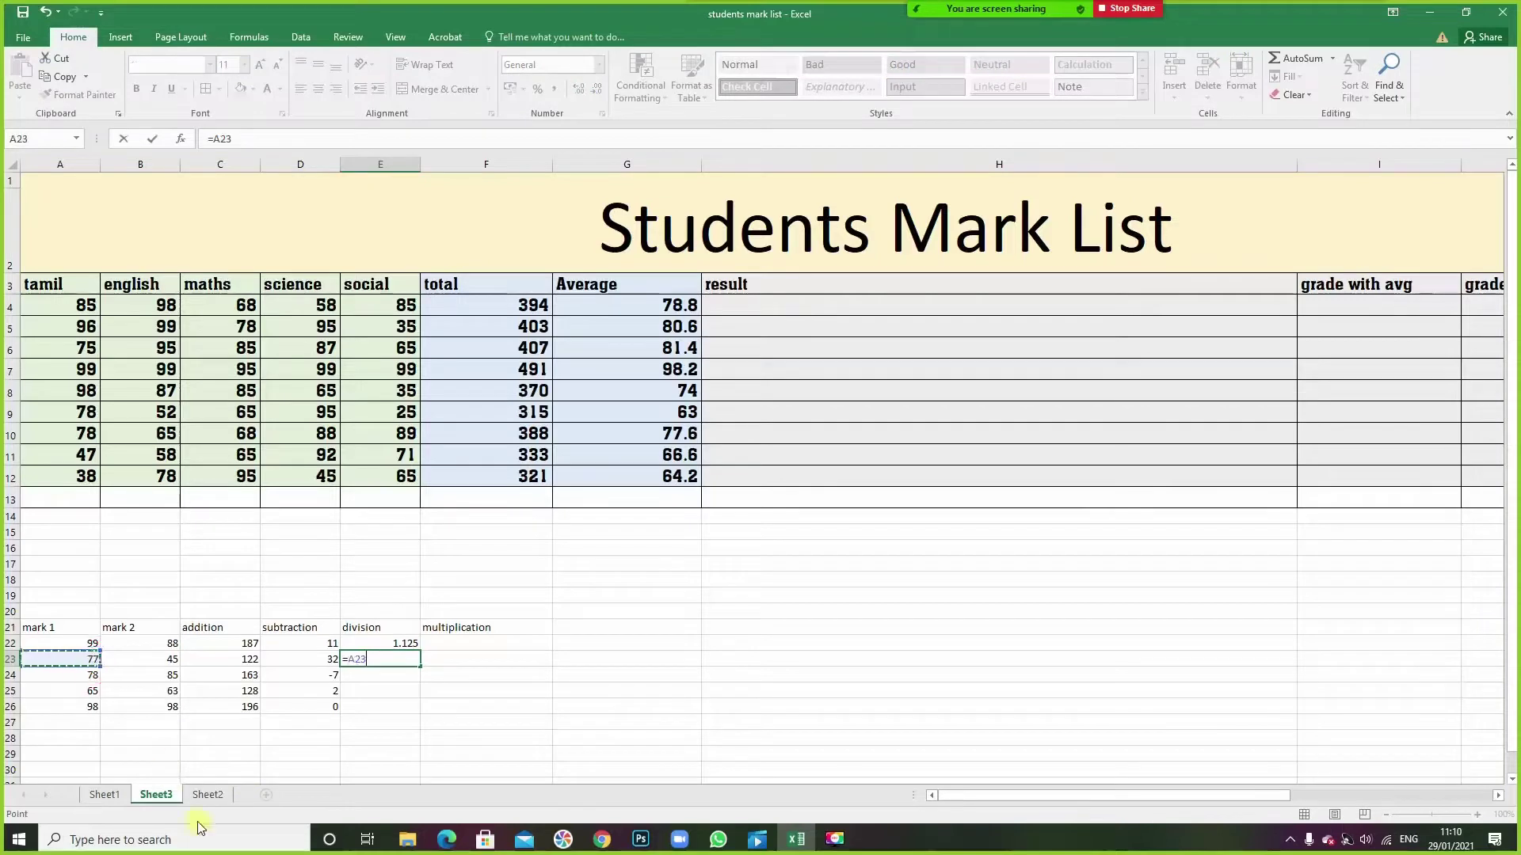
pyautogui.click(167, 659)
pyautogui.write('33')
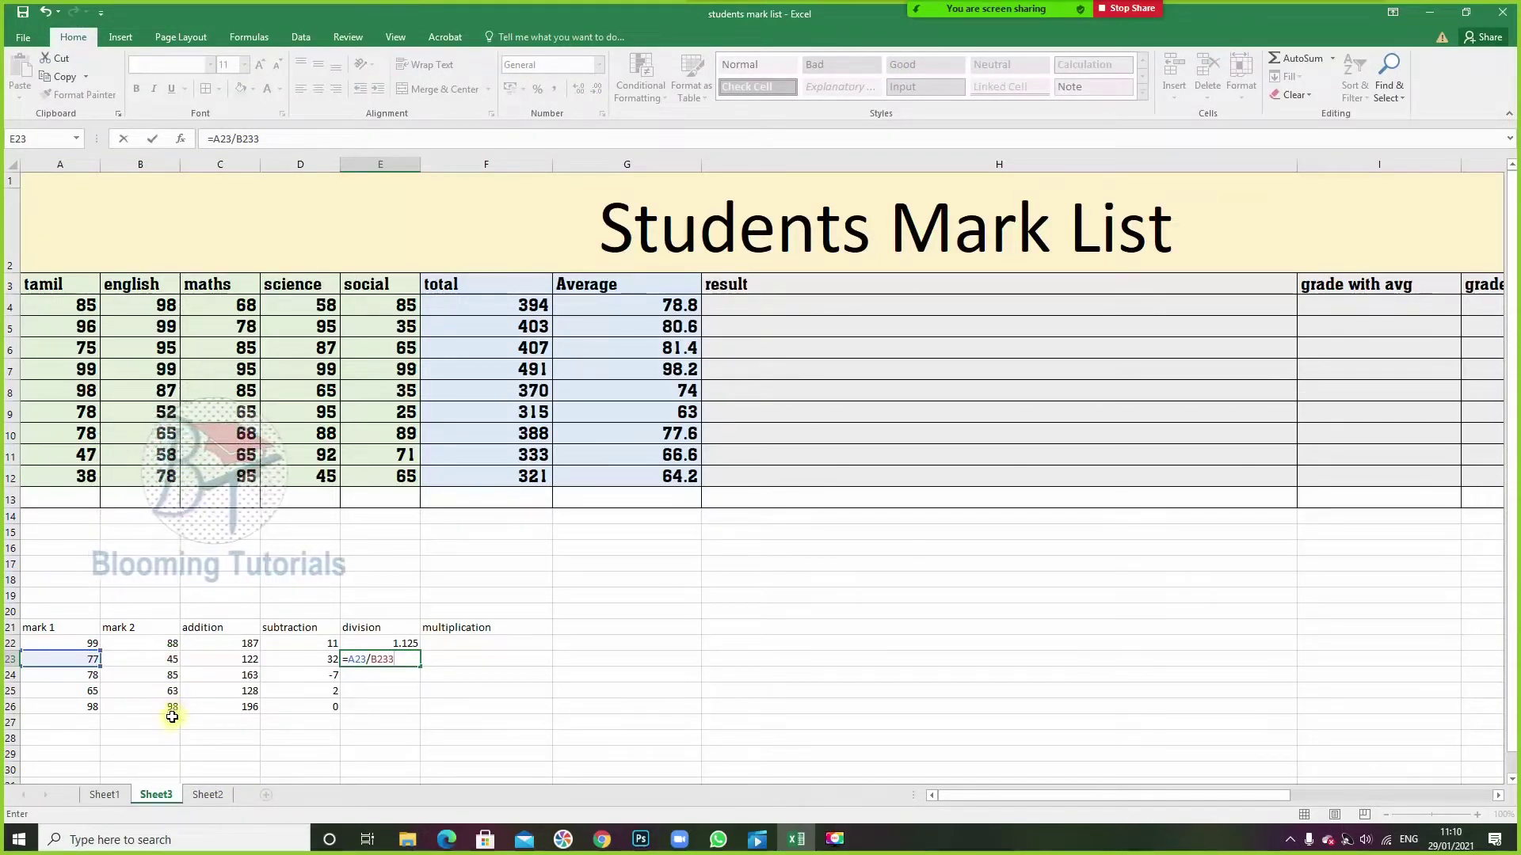
pyautogui.press('BackSpace')
pyautogui.press('Return')
# - Enter =A24/B24 and =A25/B25 in E24:E25, showing 0.917647059 and 1.031746032
pyautogui.write('=')
pyautogui.click(92, 676)
pyautogui.write('/')
pyautogui.click(160, 675)
pyautogui.write('3')
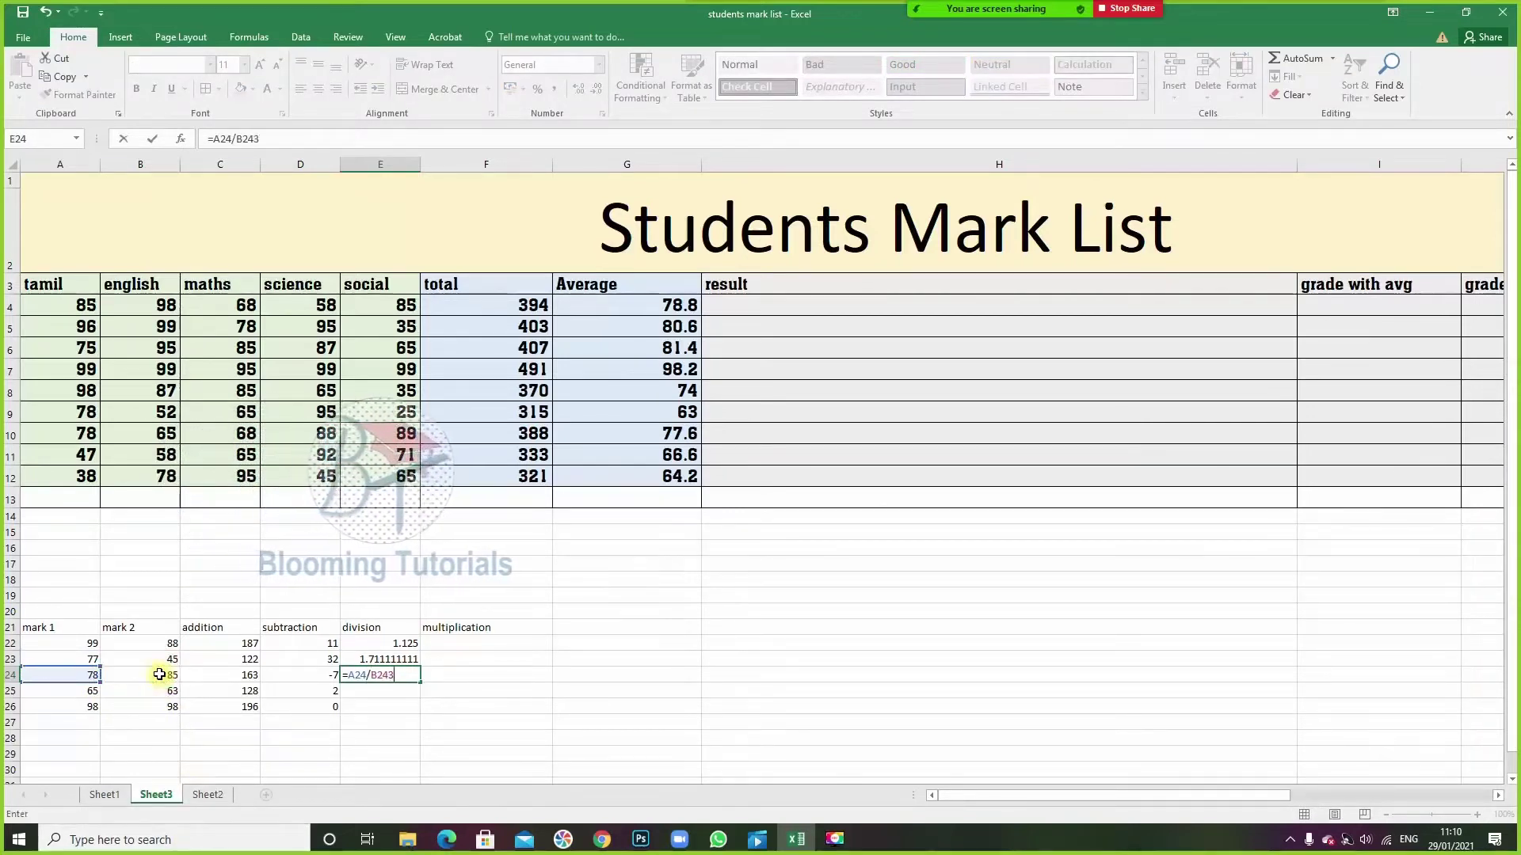
pyautogui.press('BackSpace')
pyautogui.press('Return')
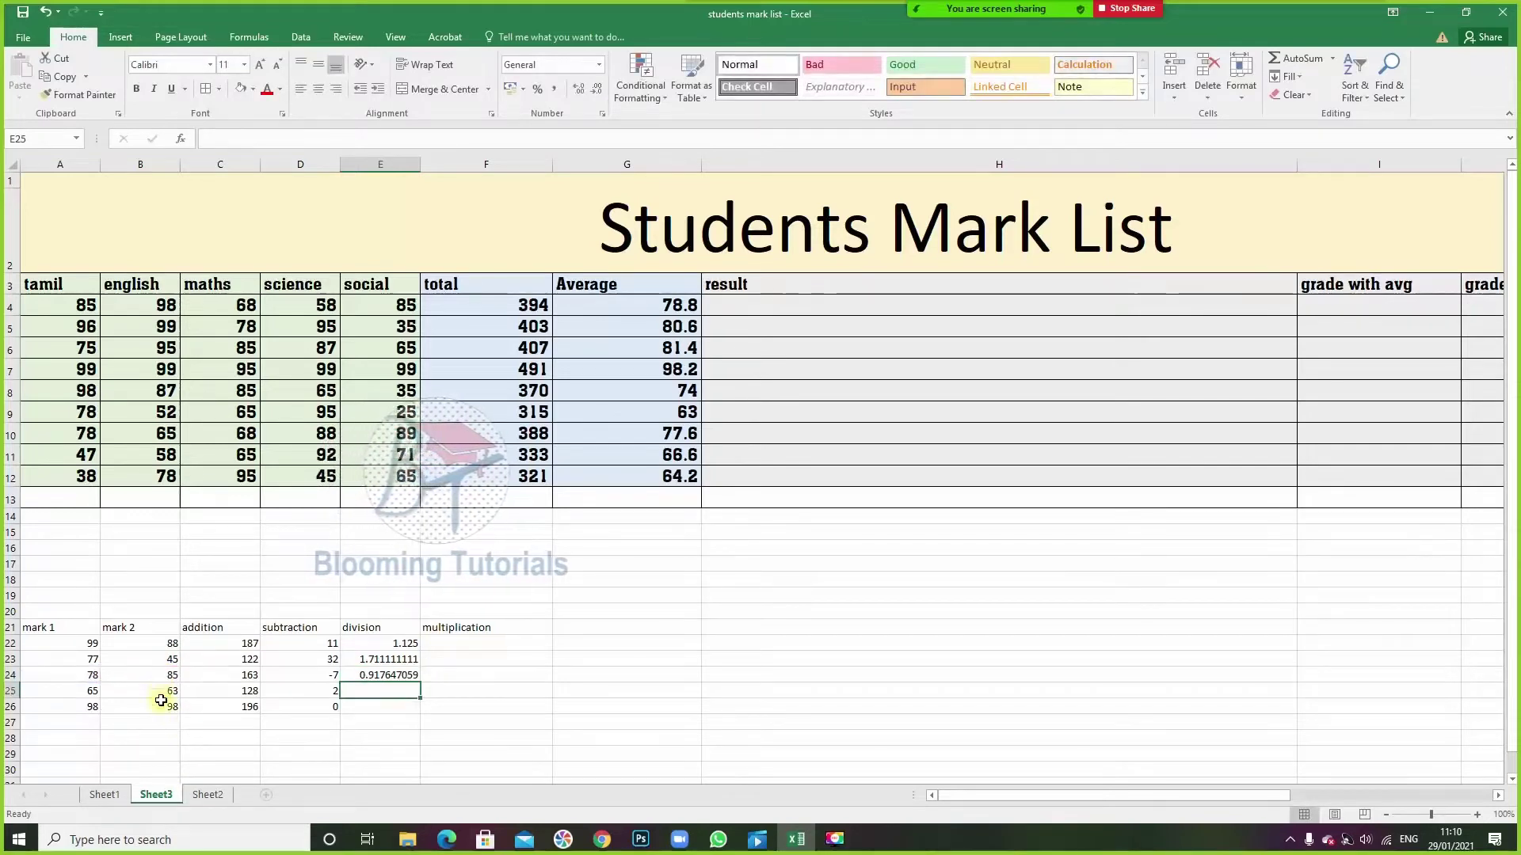
pyautogui.write('=')
pyautogui.click(89, 695)
pyautogui.write('/')
pyautogui.click(152, 693)
pyautogui.press('Return')
# - Enter =A26/B26 in E26, showing 1
pyautogui.write('=')
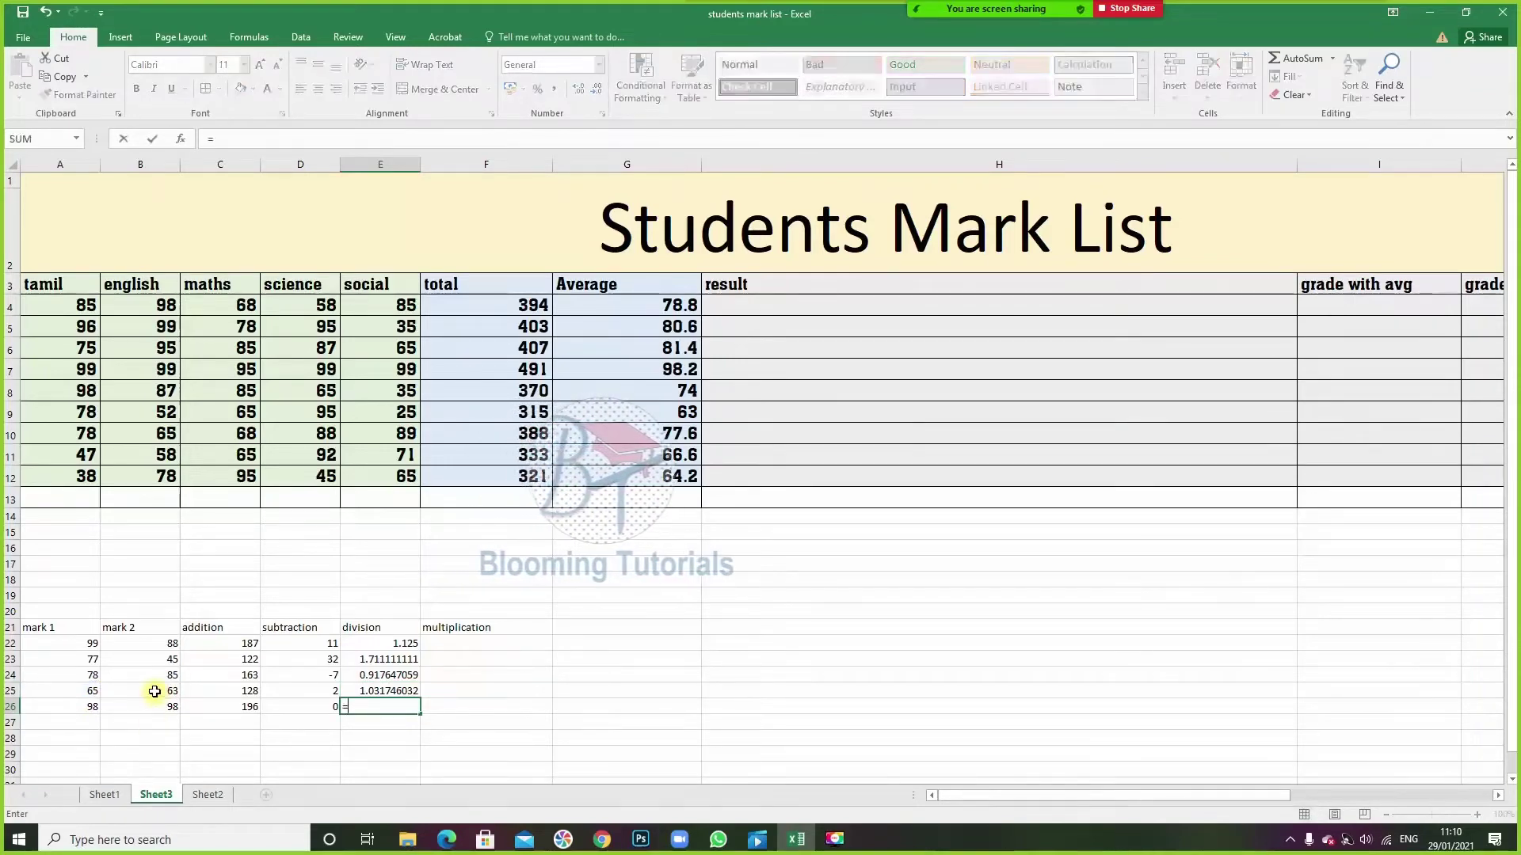
pyautogui.click(89, 707)
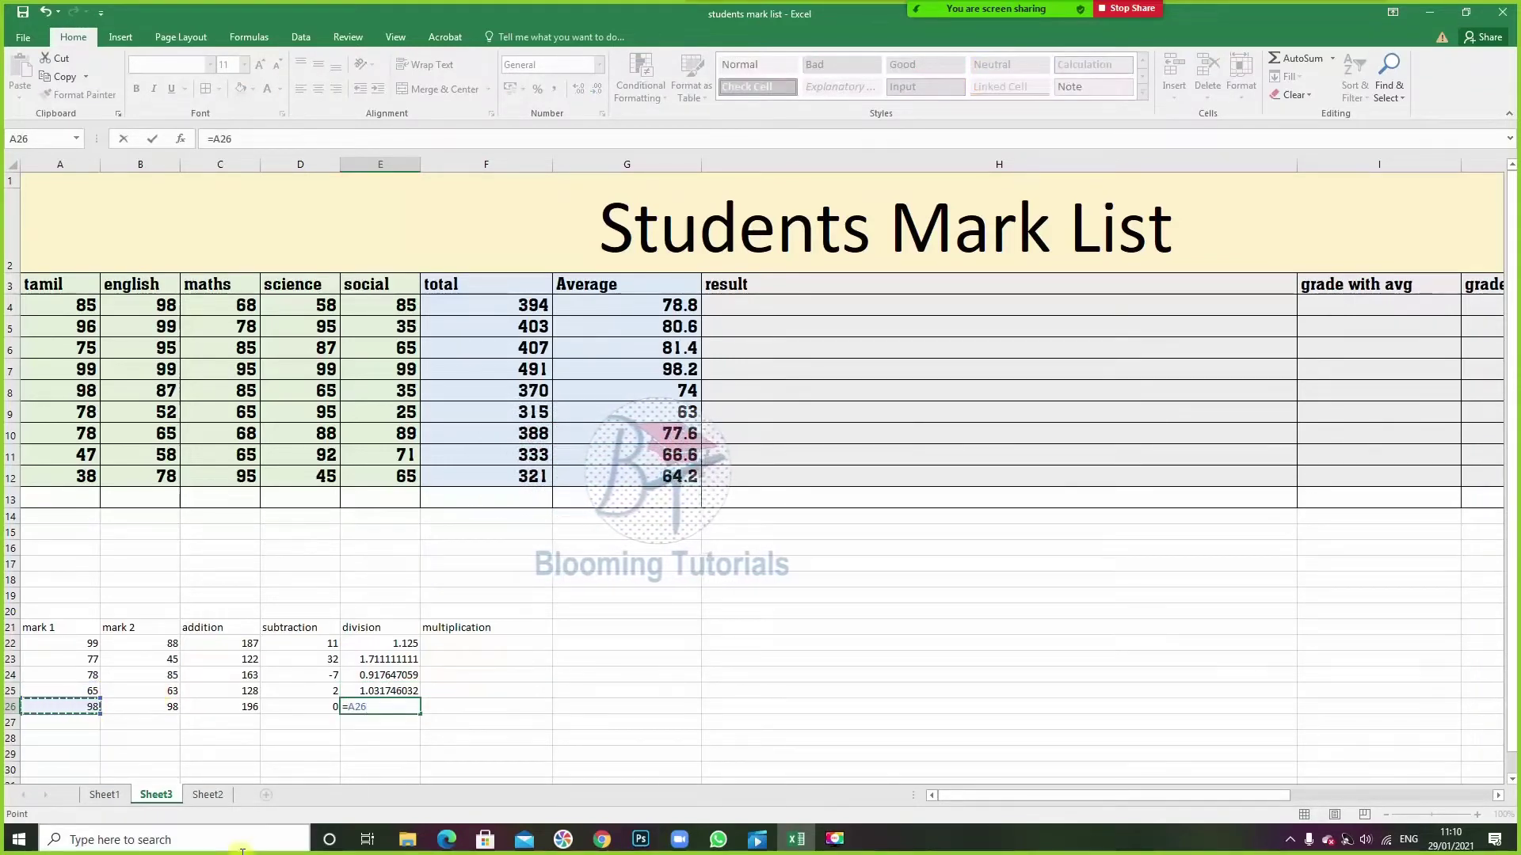
pyautogui.write('/')
pyautogui.click(158, 709)
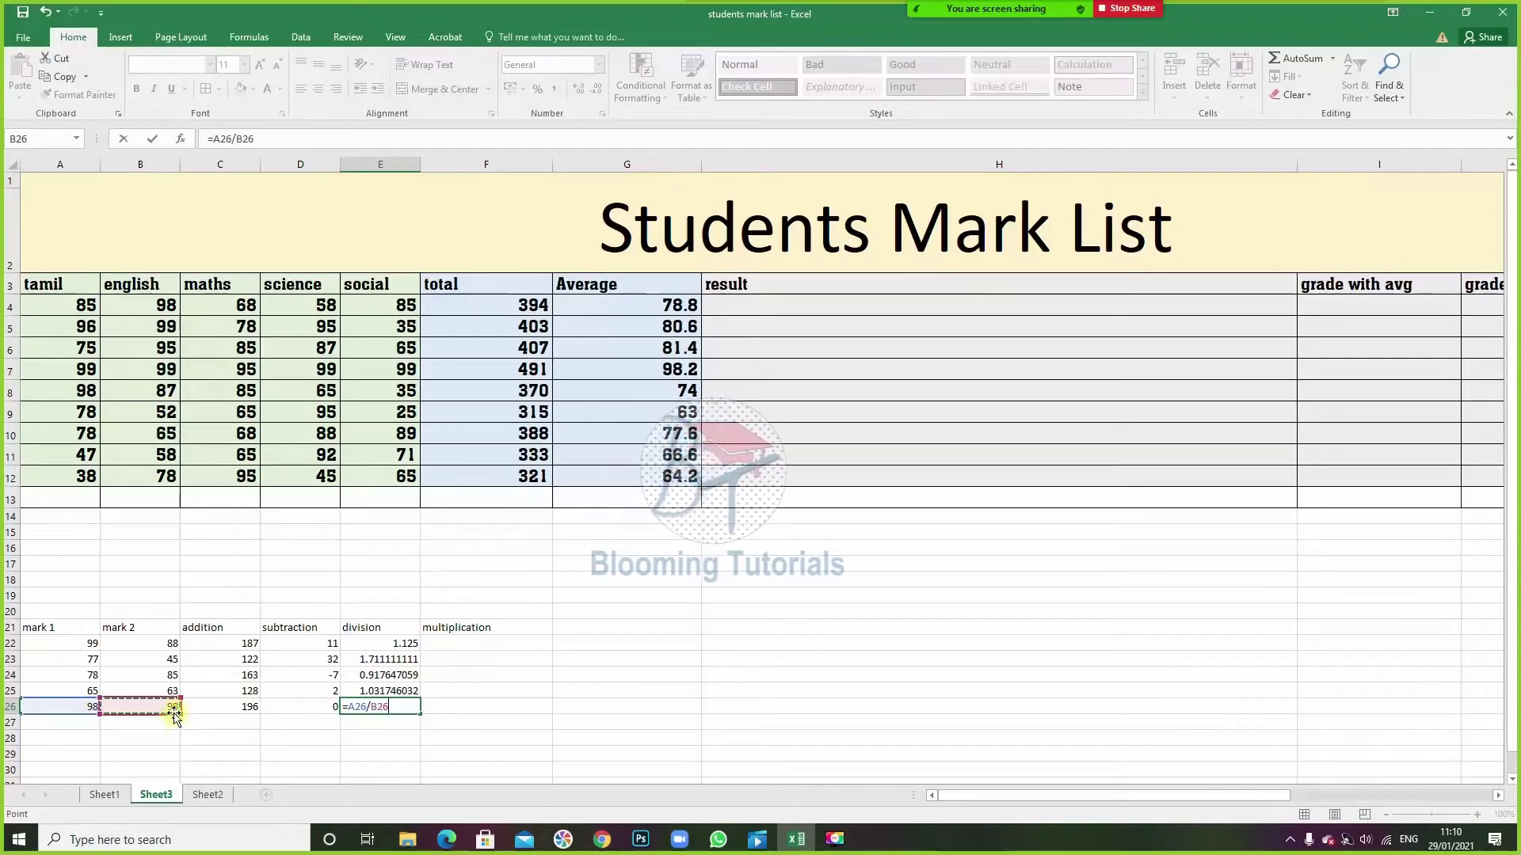
pyautogui.press('Return')
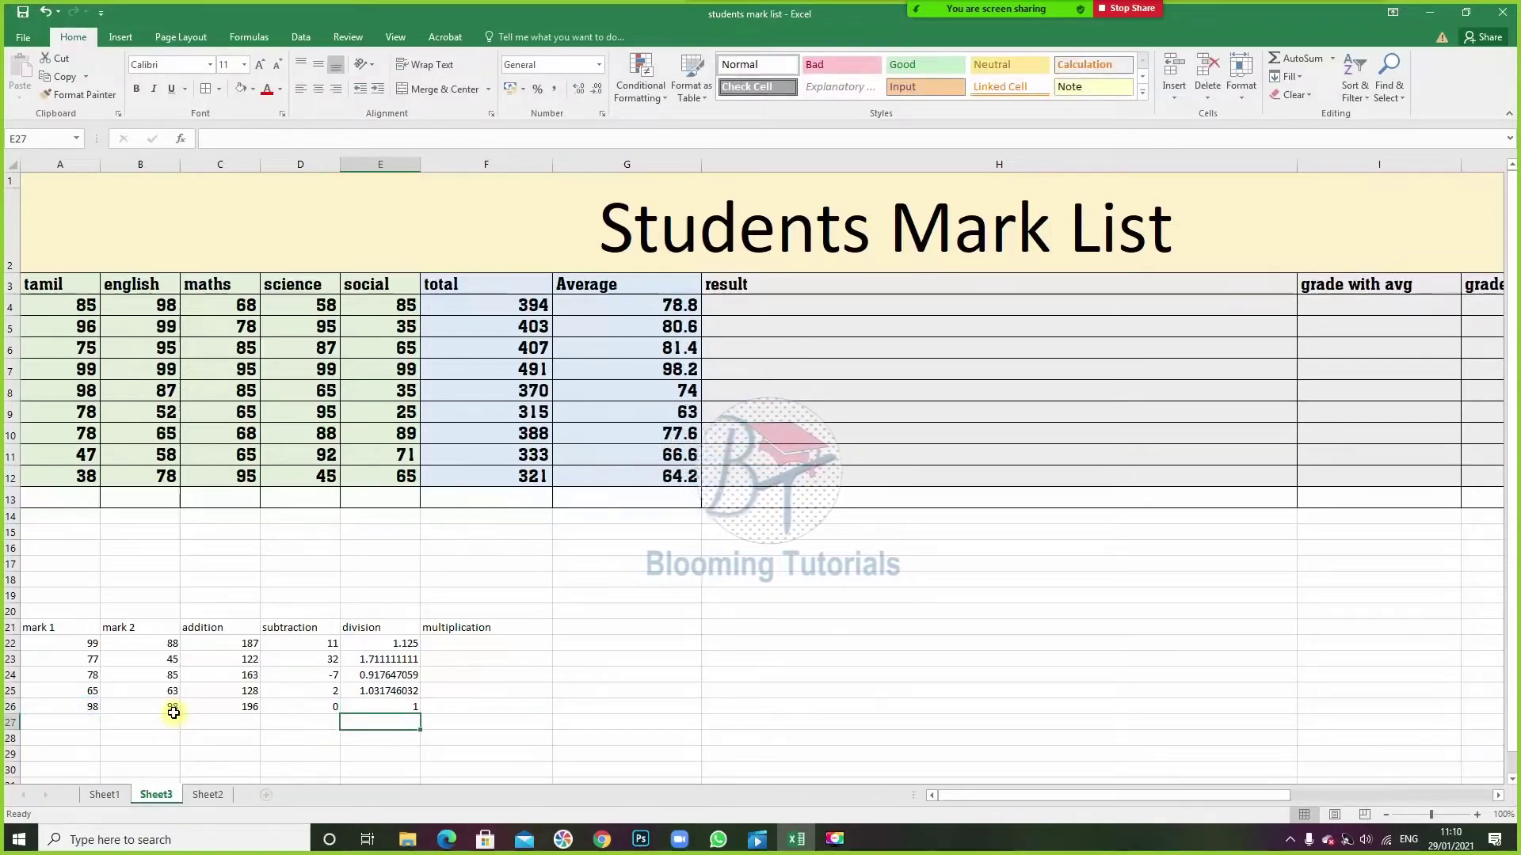
pyautogui.click(509, 641)
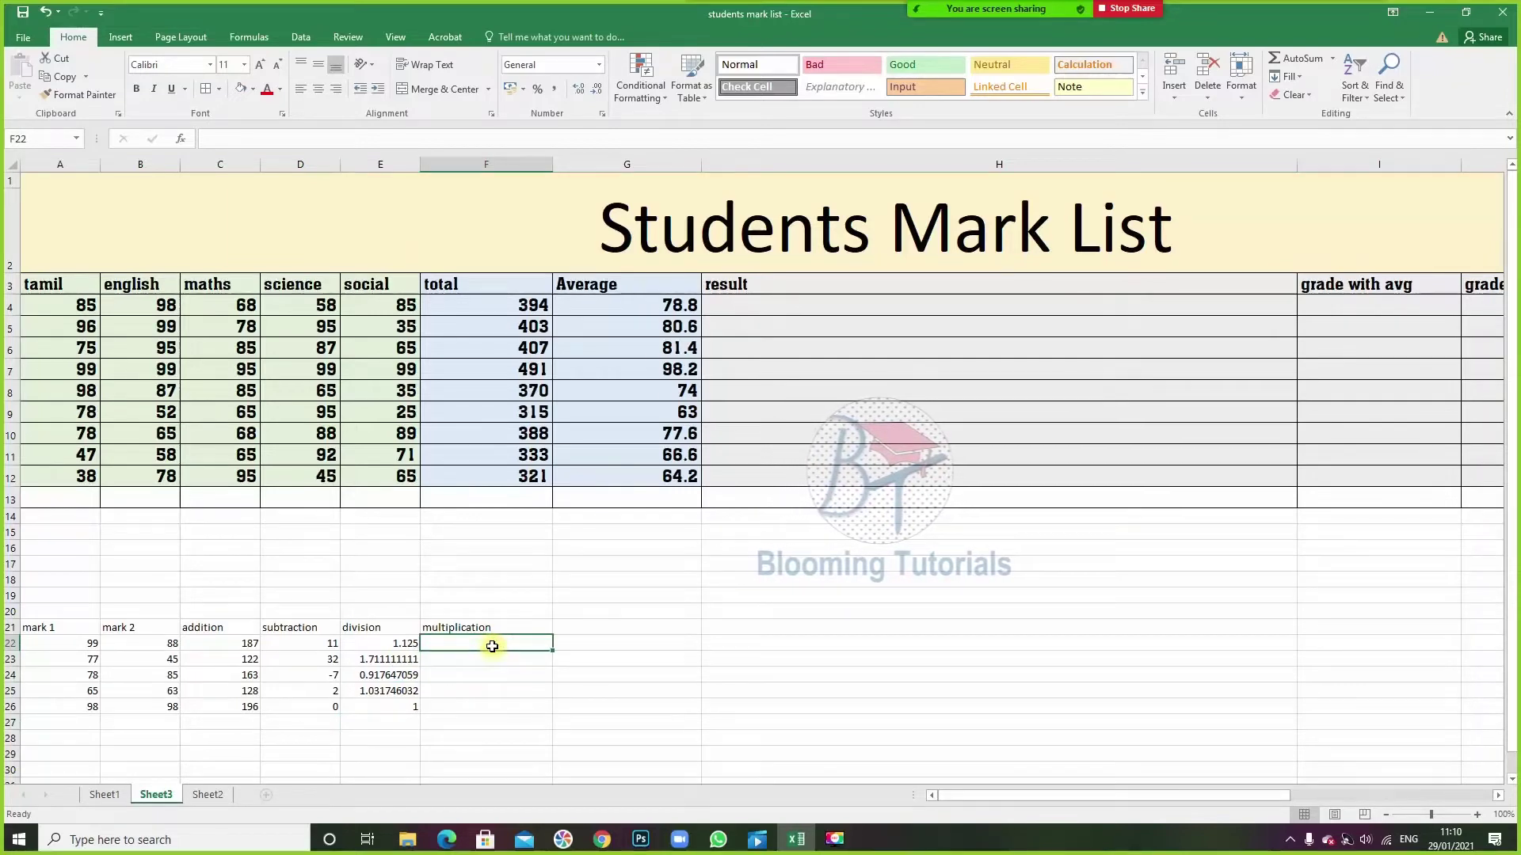
# - Enter =A22*B22 through =A24*B24 in F22:F24, giving 8712, 3465 and 6630
pyautogui.write('=')
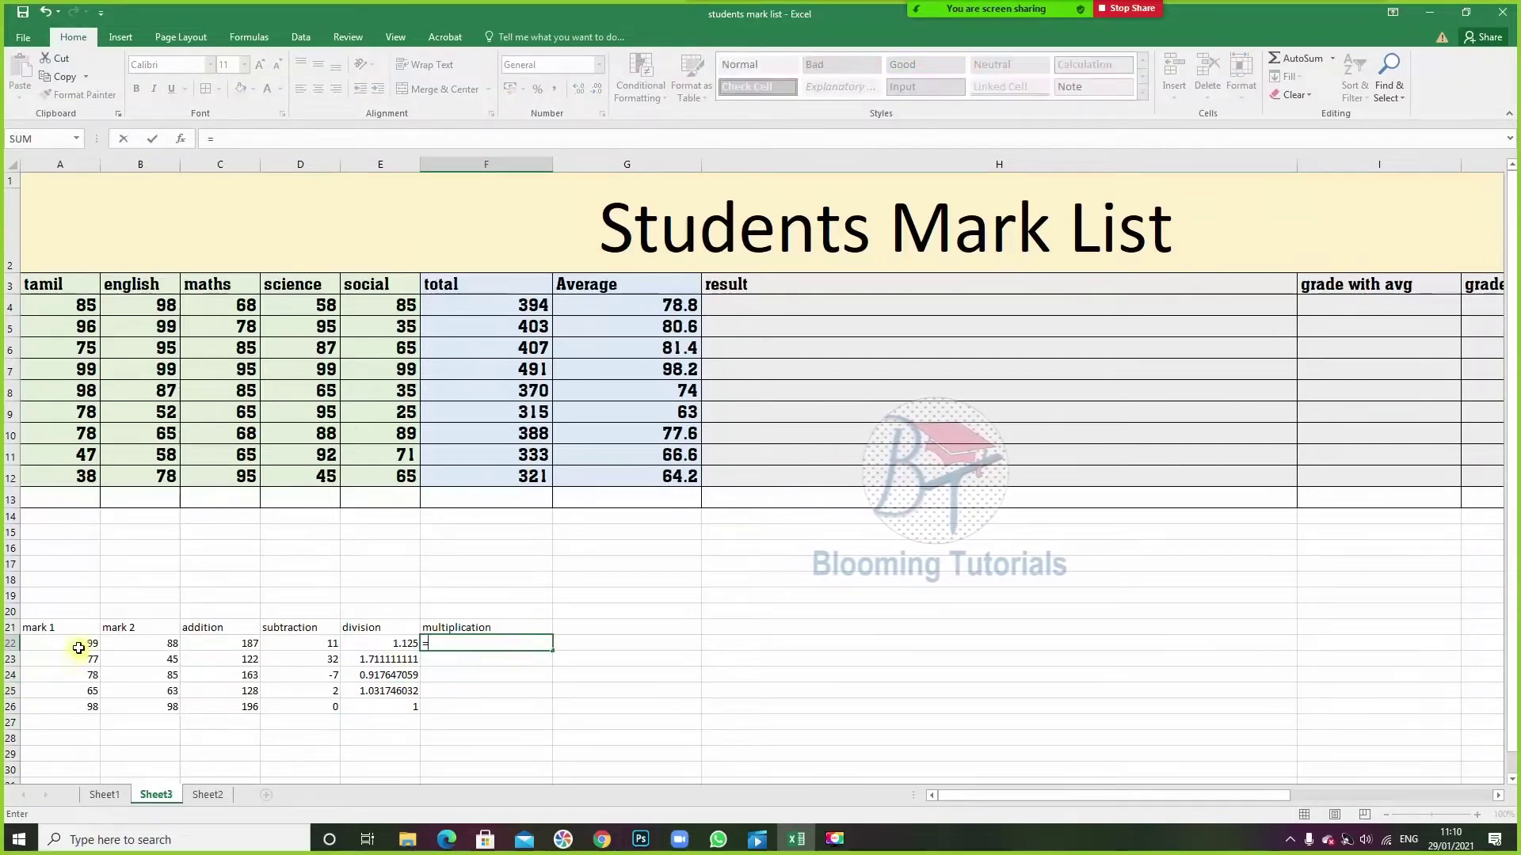
pyautogui.click(78, 648)
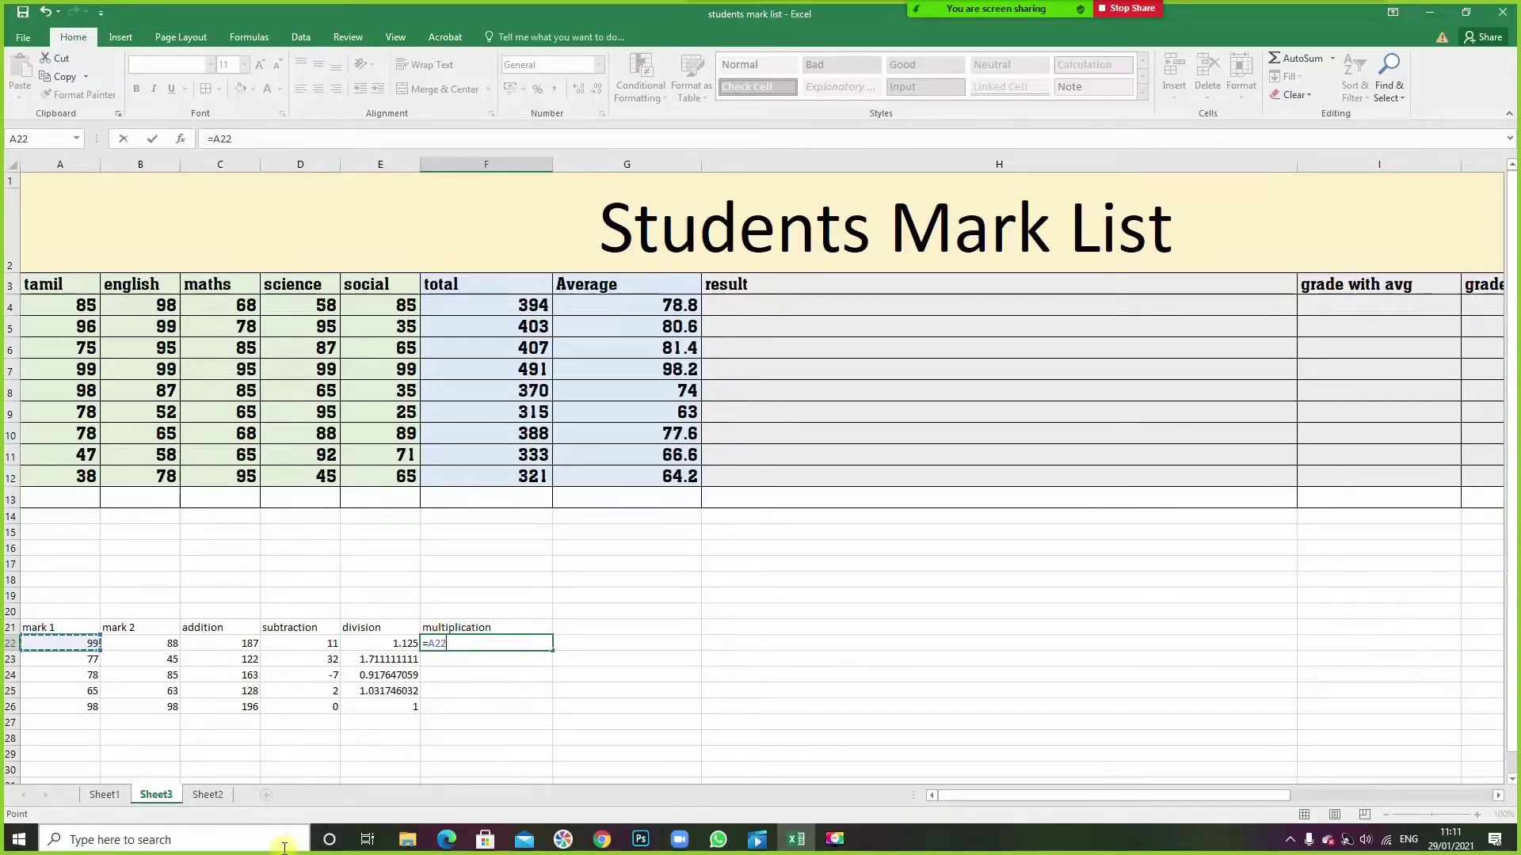
pyautogui.write('*')
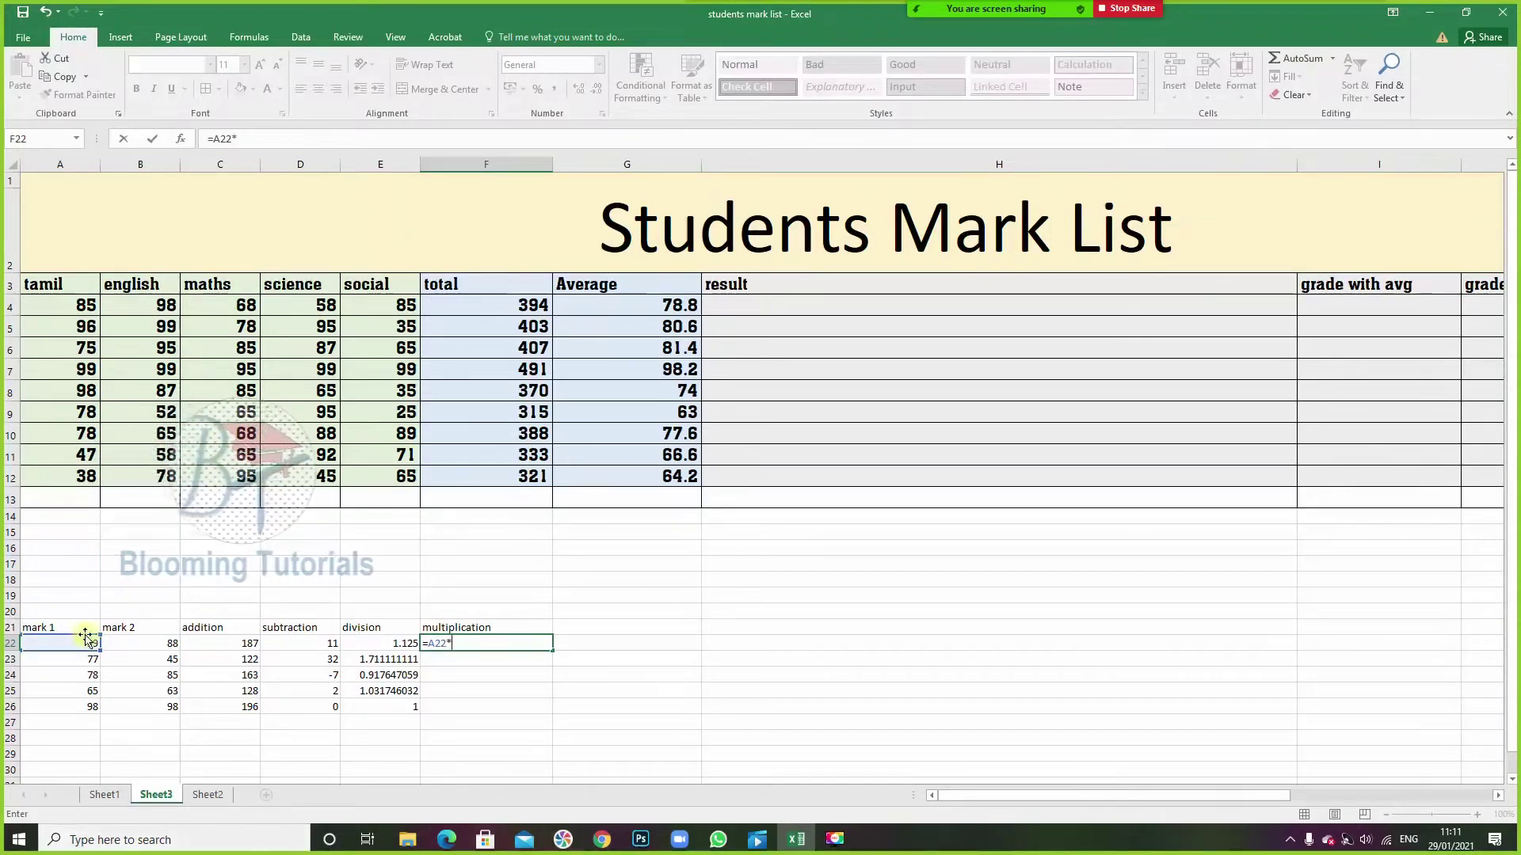
pyautogui.click(158, 644)
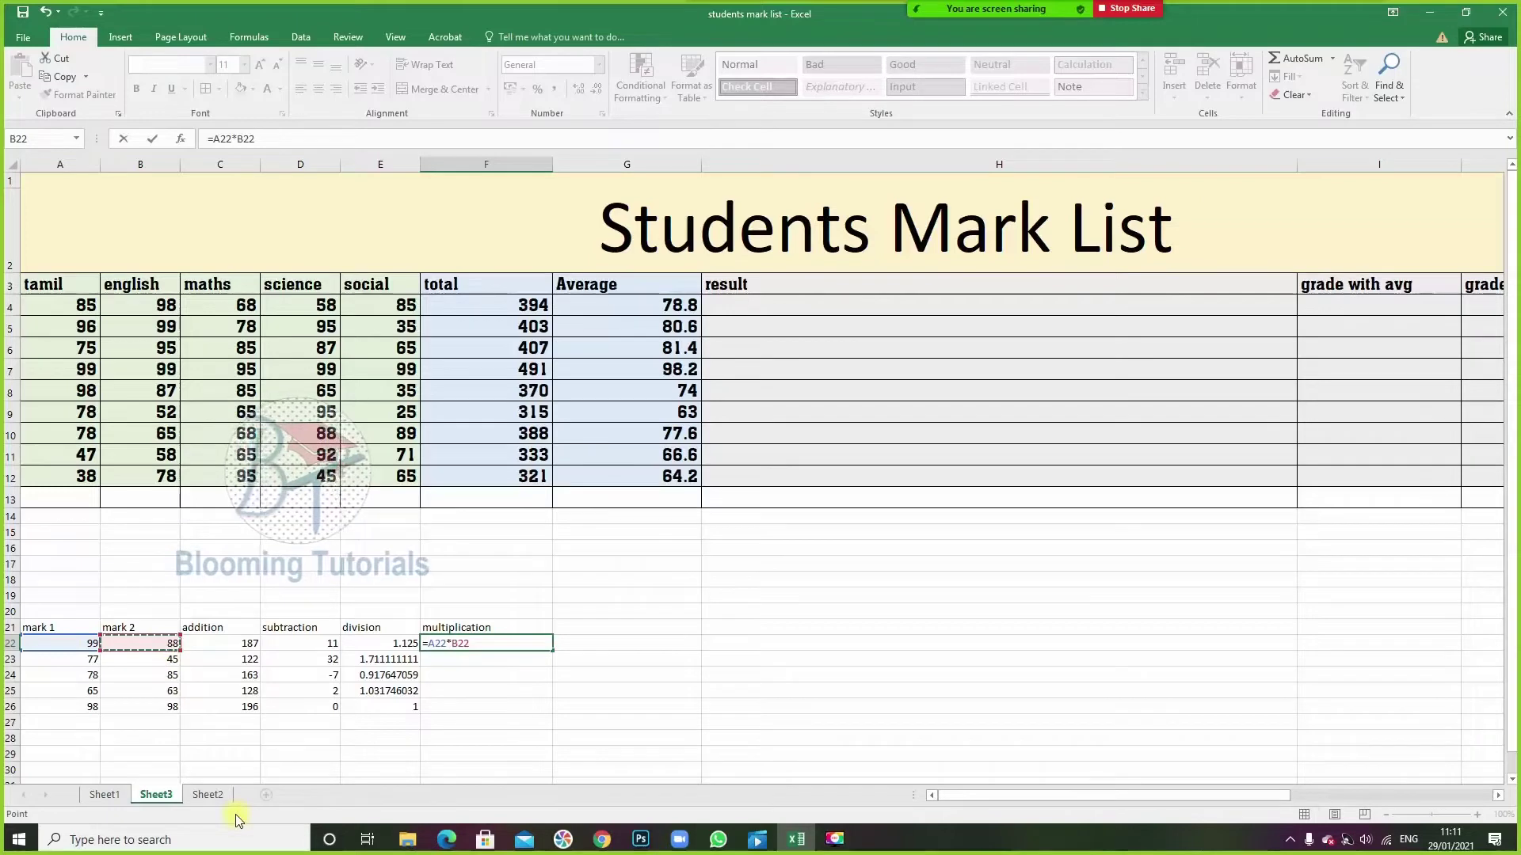
pyautogui.press('Return')
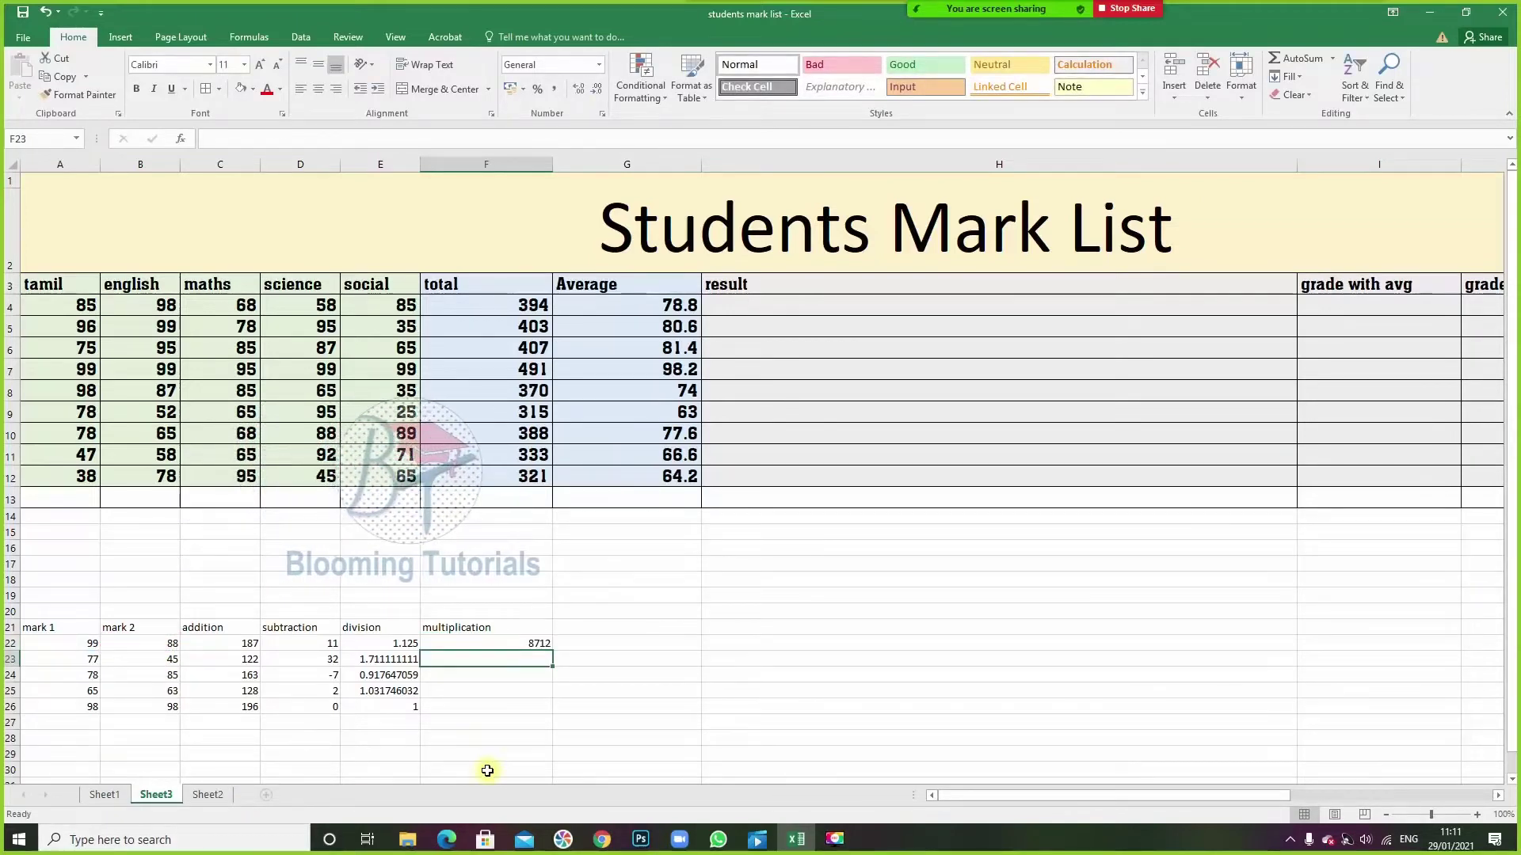
pyautogui.write('=')
pyautogui.click(71, 663)
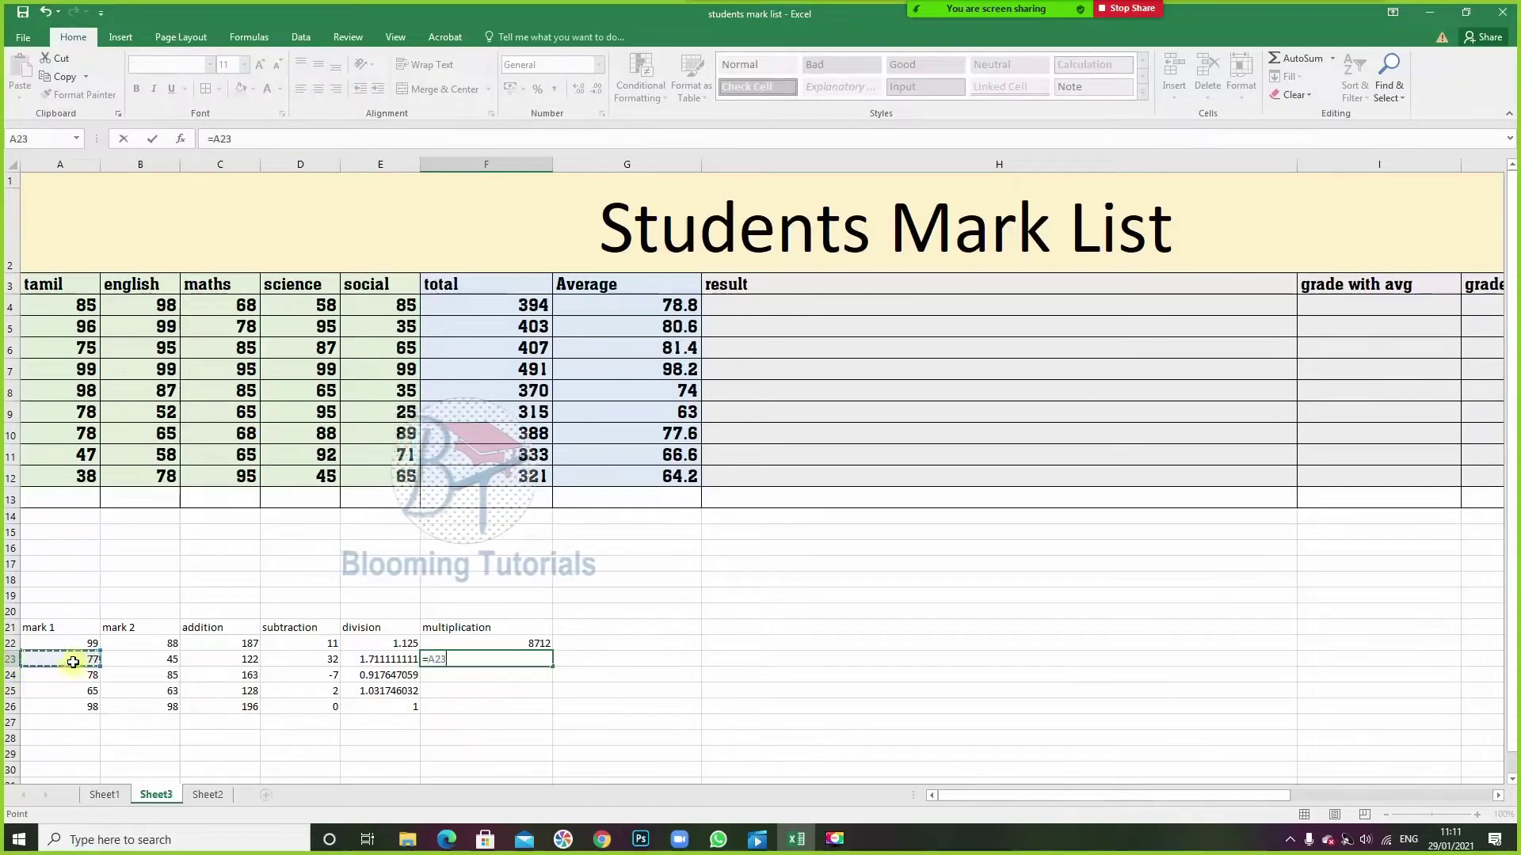
pyautogui.write('*')
pyautogui.click(143, 660)
pyautogui.press('Return')
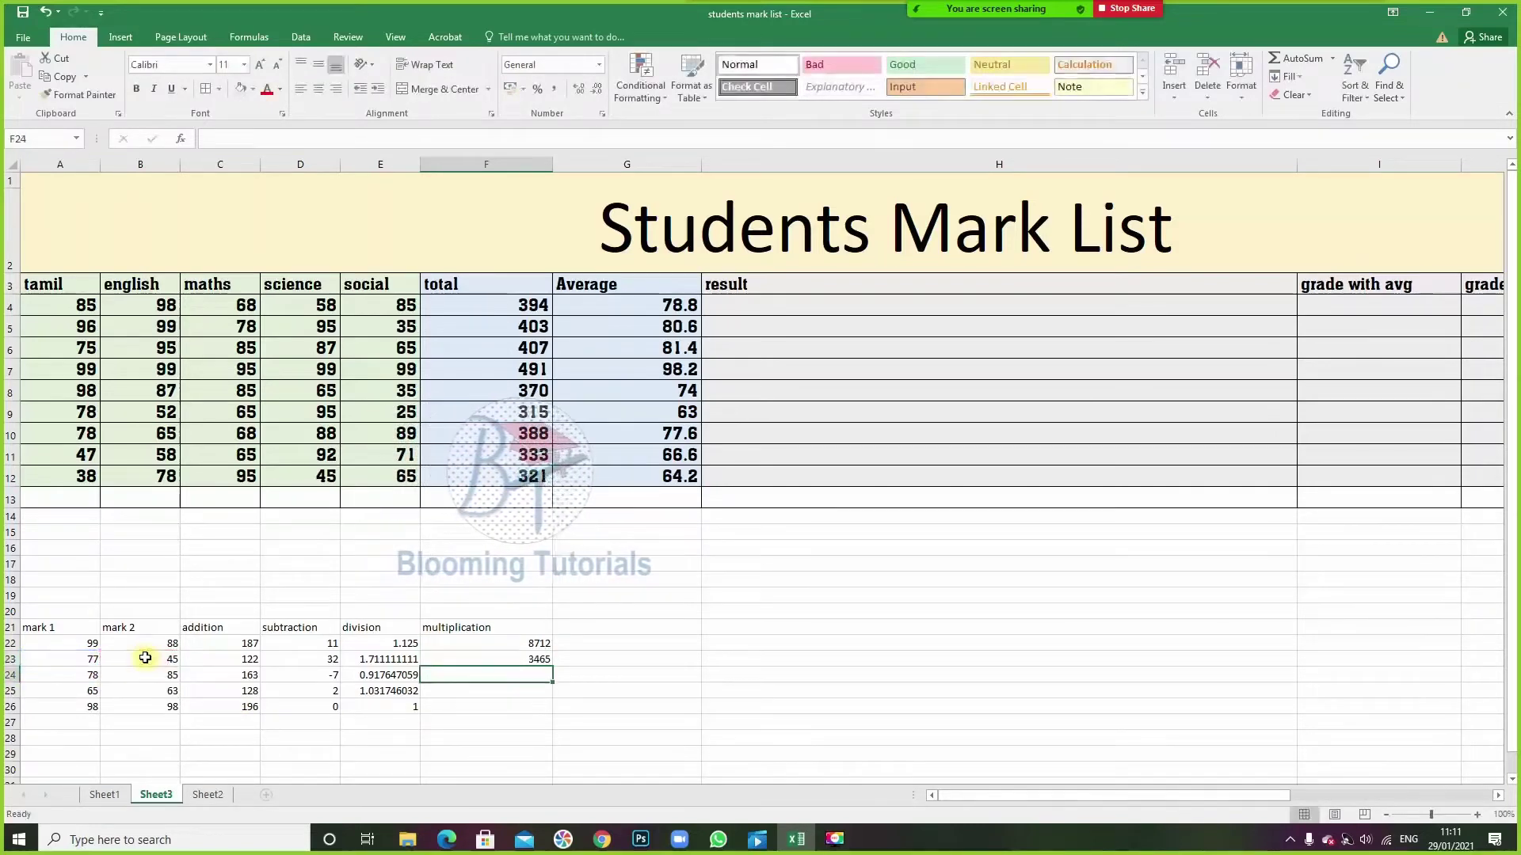
pyautogui.write('=')
pyautogui.click(80, 675)
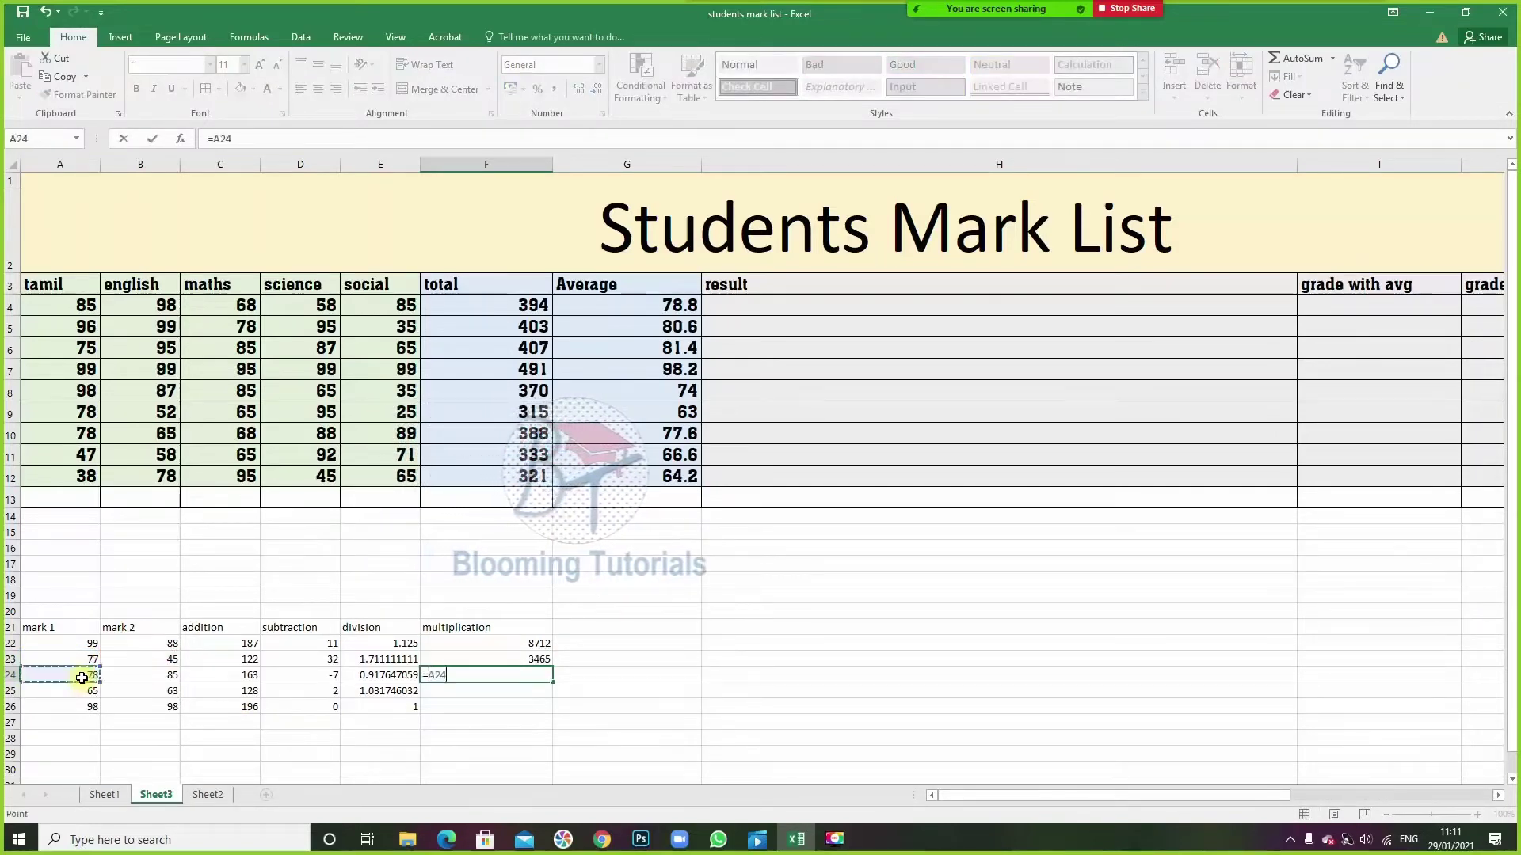
pyautogui.write('*')
pyautogui.click(142, 674)
pyautogui.press('Return')
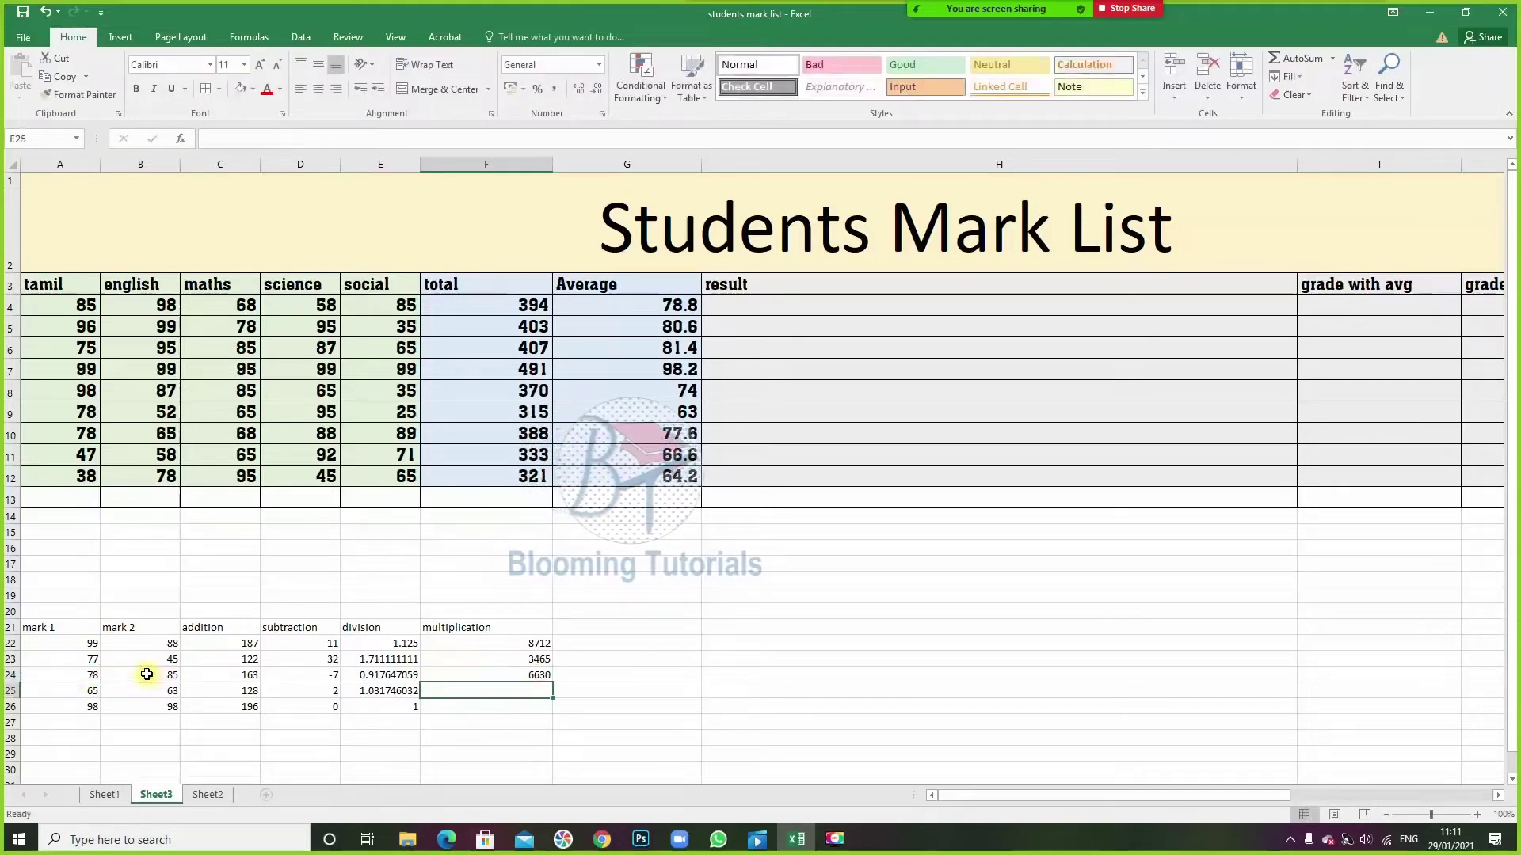
# - Enter =A25*B25 and =A26*B26 in F25:F26, giving 4095 and 9604
pyautogui.write('=')
pyautogui.click(85, 692)
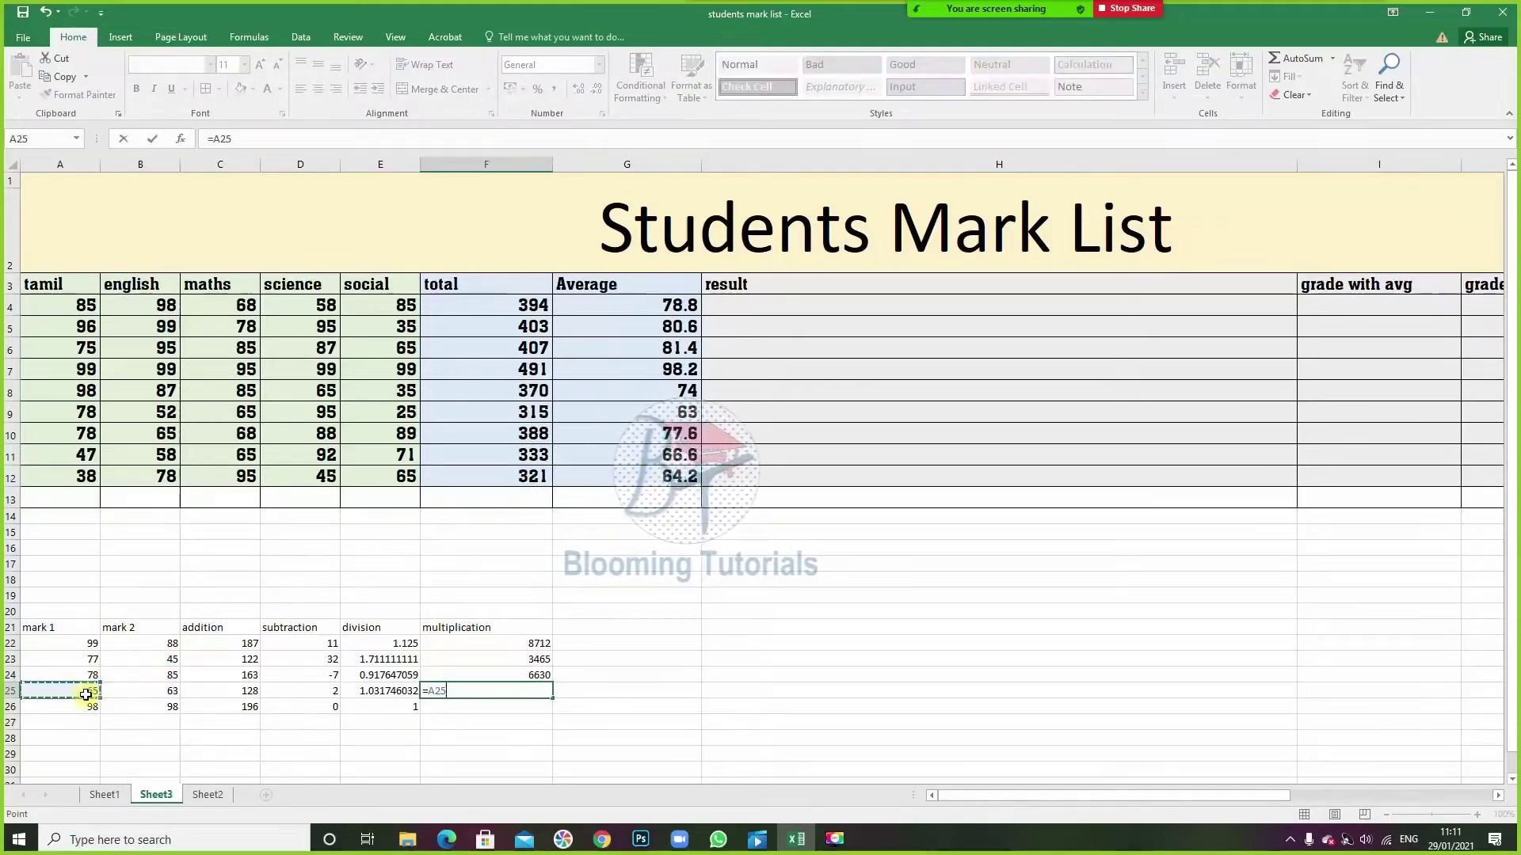
pyautogui.write('*')
pyautogui.click(131, 689)
pyautogui.press('Return')
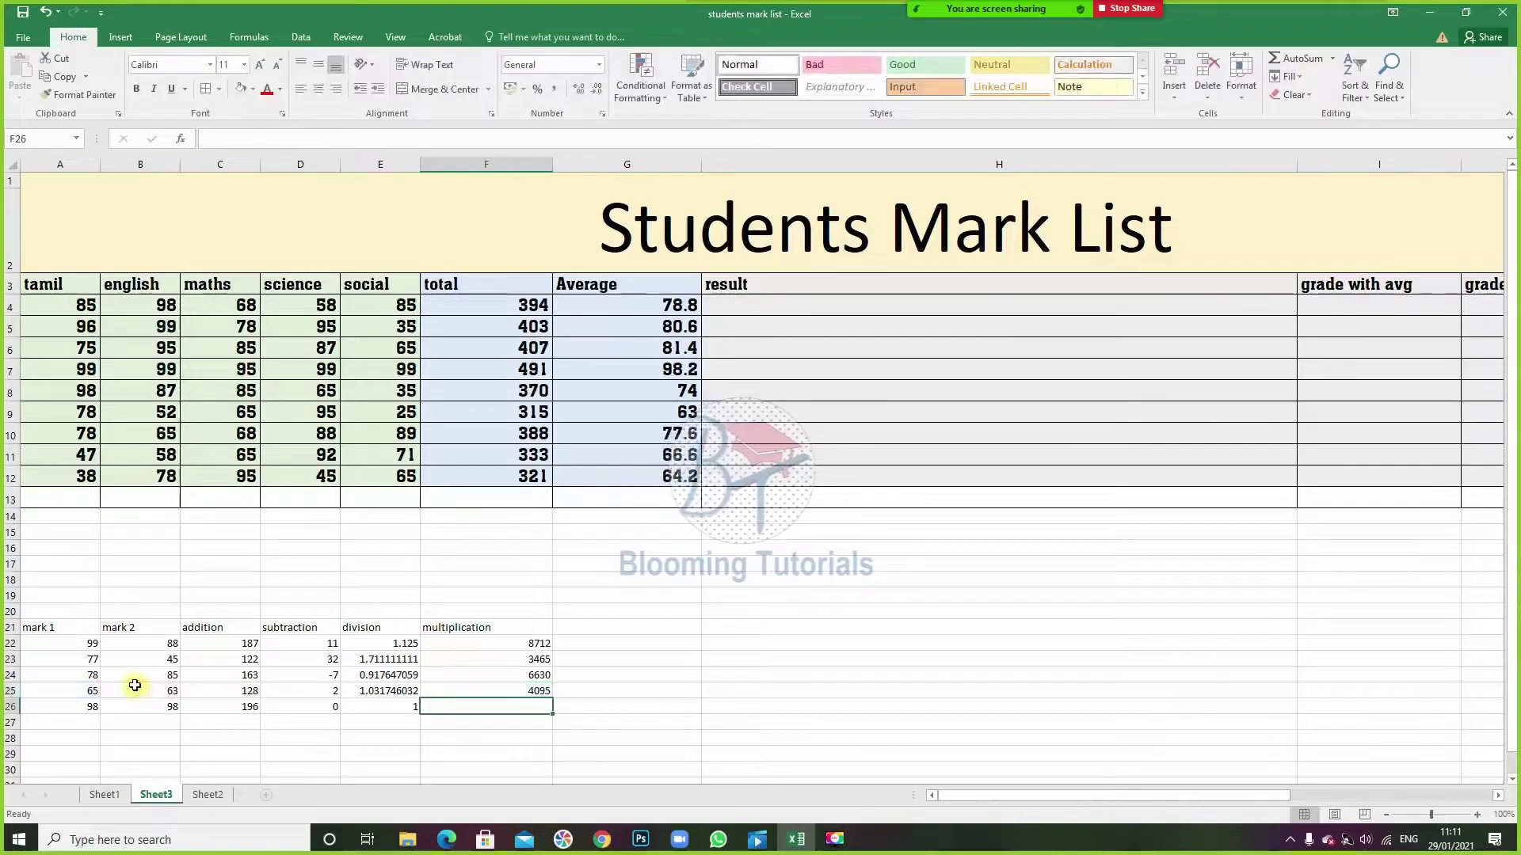
pyautogui.write('=')
pyautogui.click(75, 707)
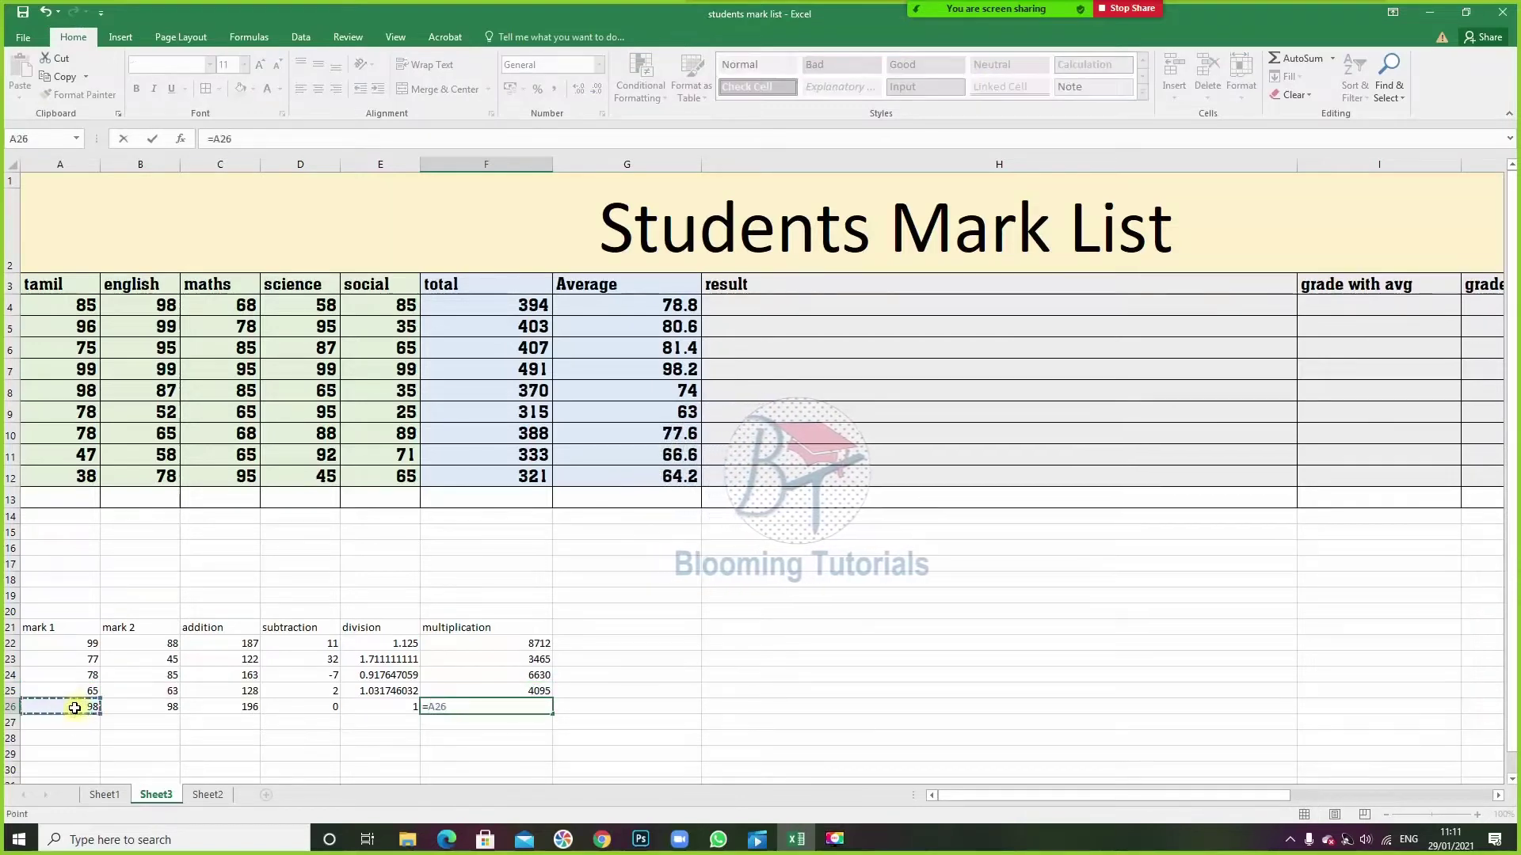
pyautogui.write('*')
pyautogui.click(131, 710)
pyautogui.press('Return')
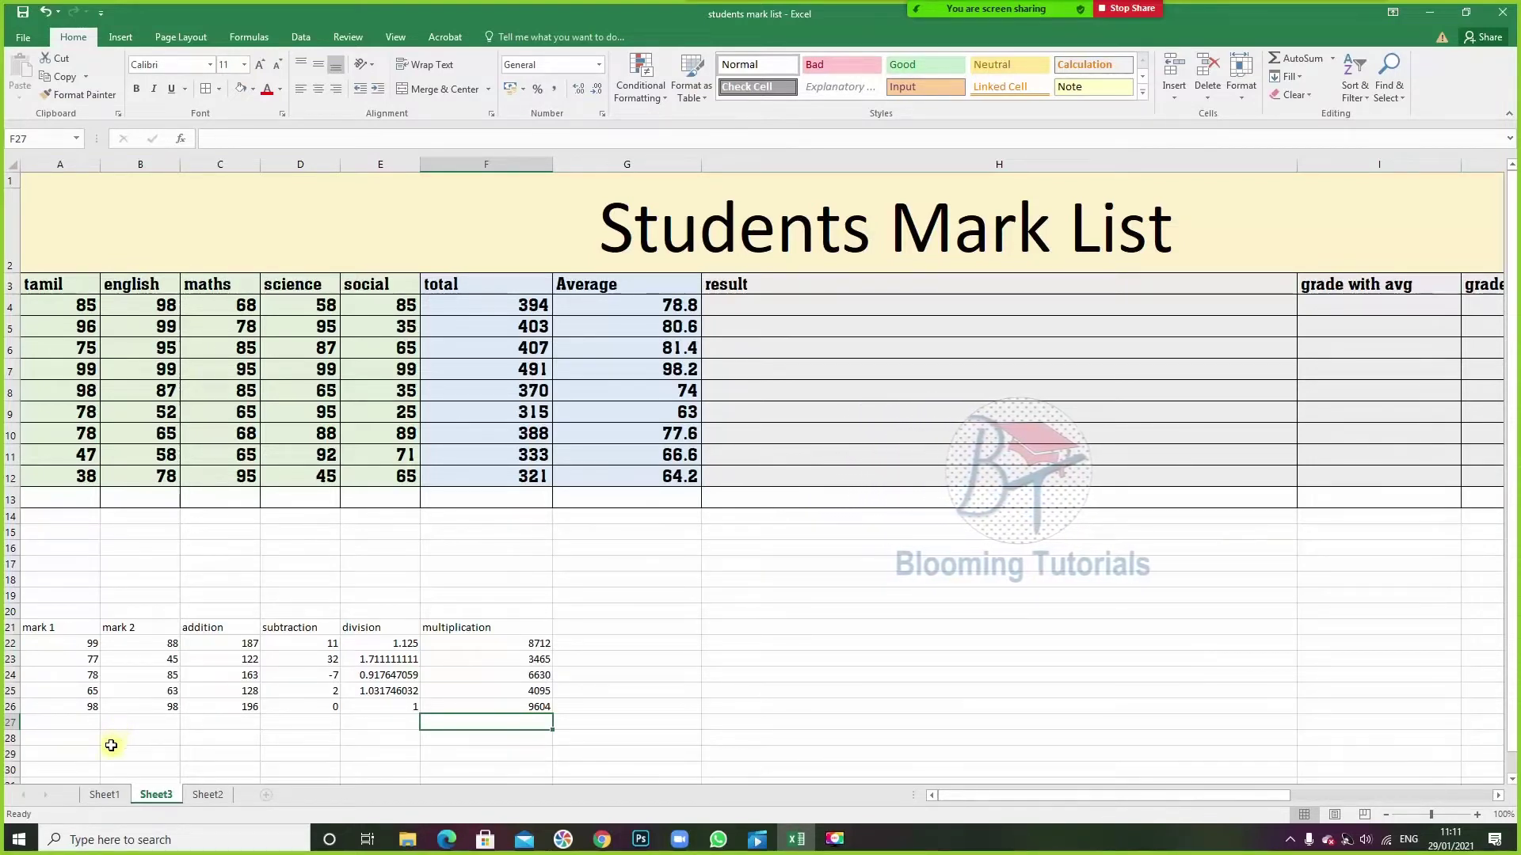
# - Change A24 from 78 to 98 so row 24 recalculates to 183, 13, 1.152941176 and 8330
pyautogui.click(88, 674)
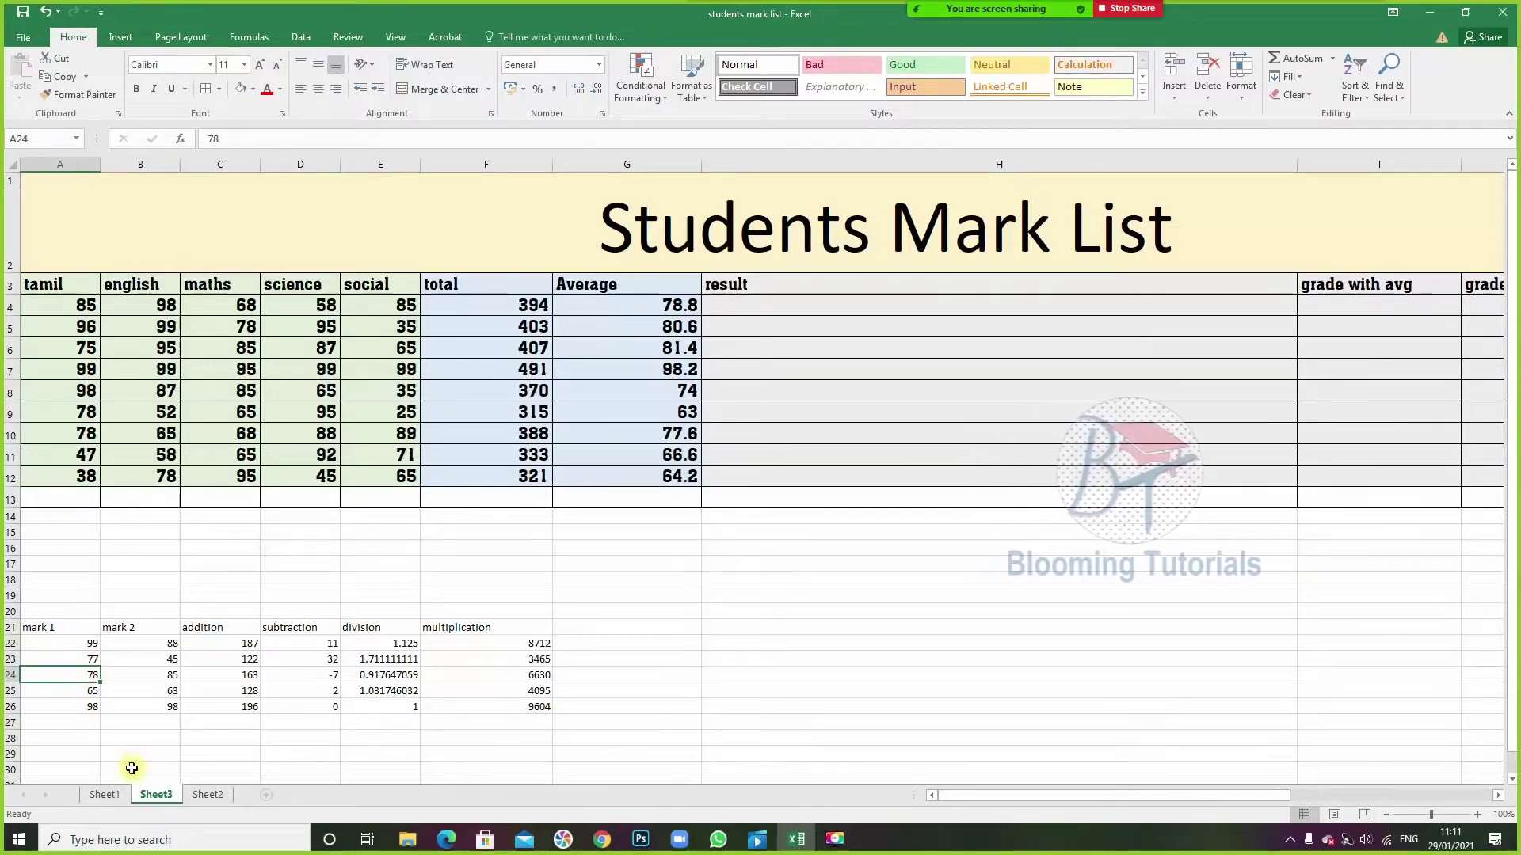
pyautogui.write('98')
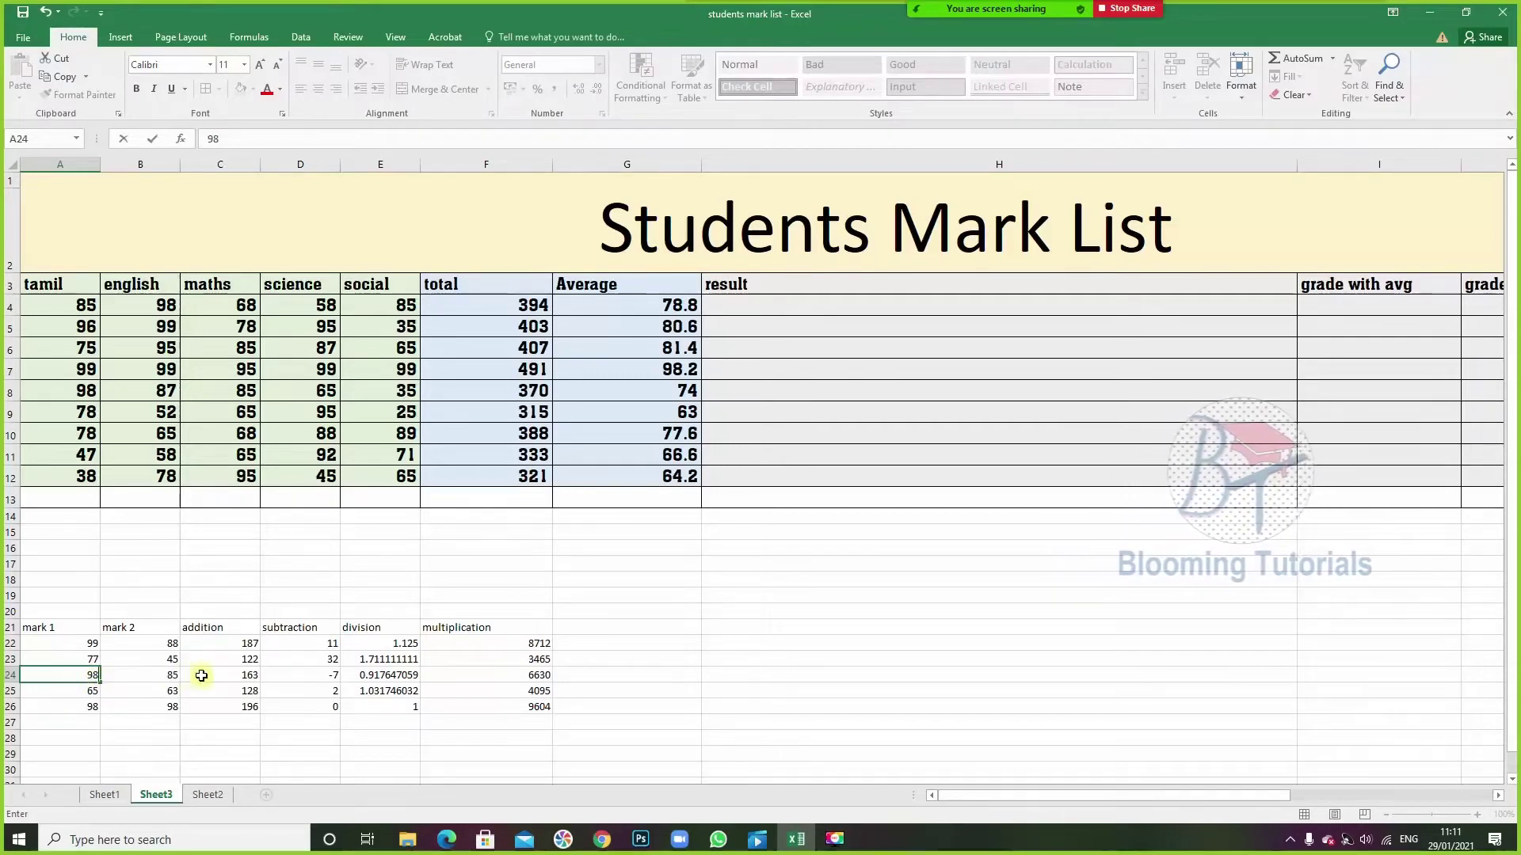
pyautogui.click(621, 708)
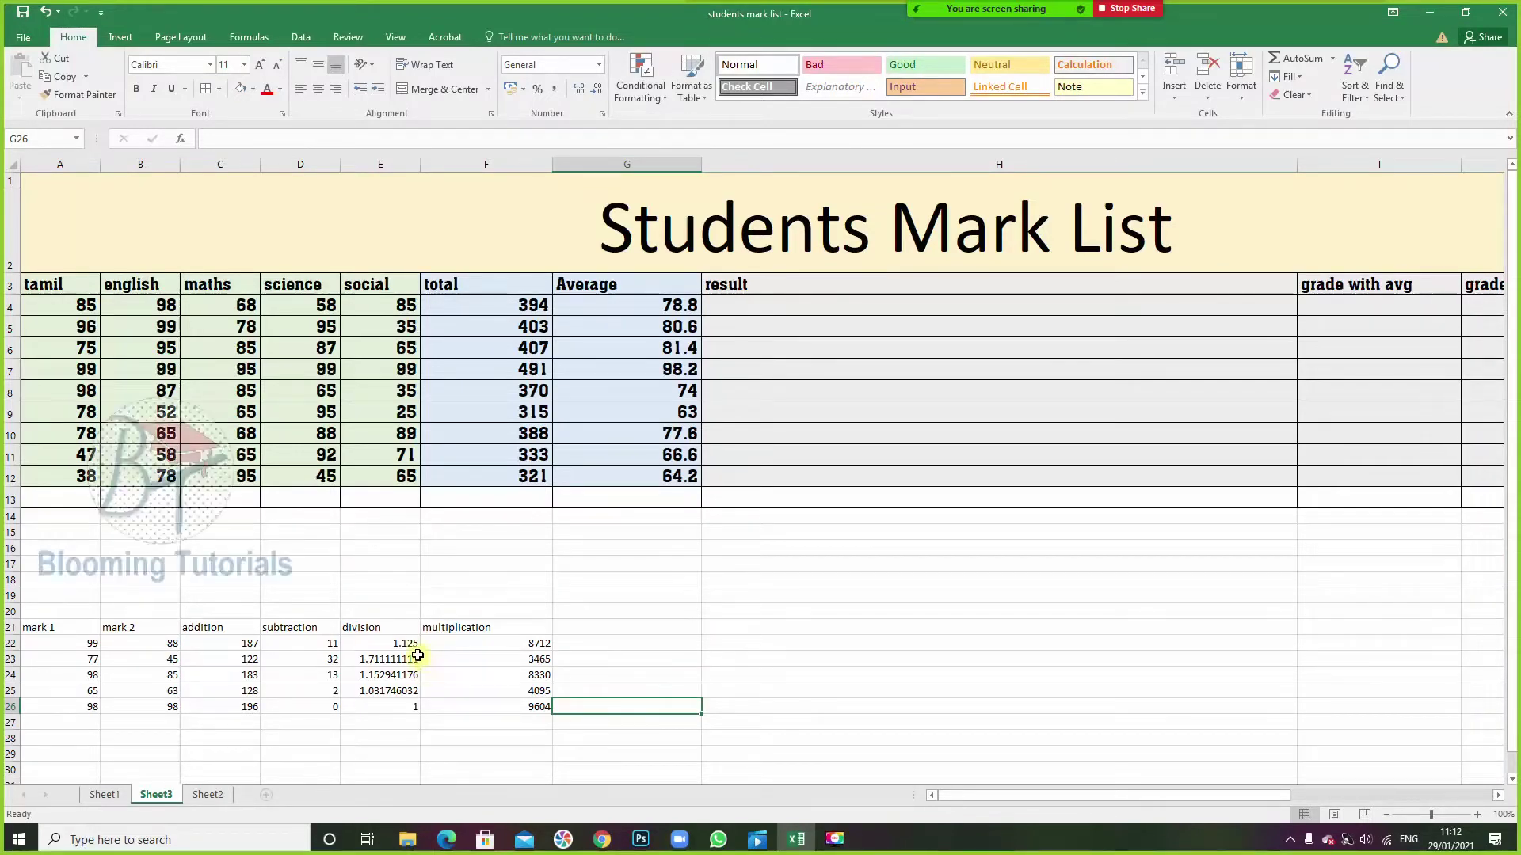
pyautogui.click(787, 699)
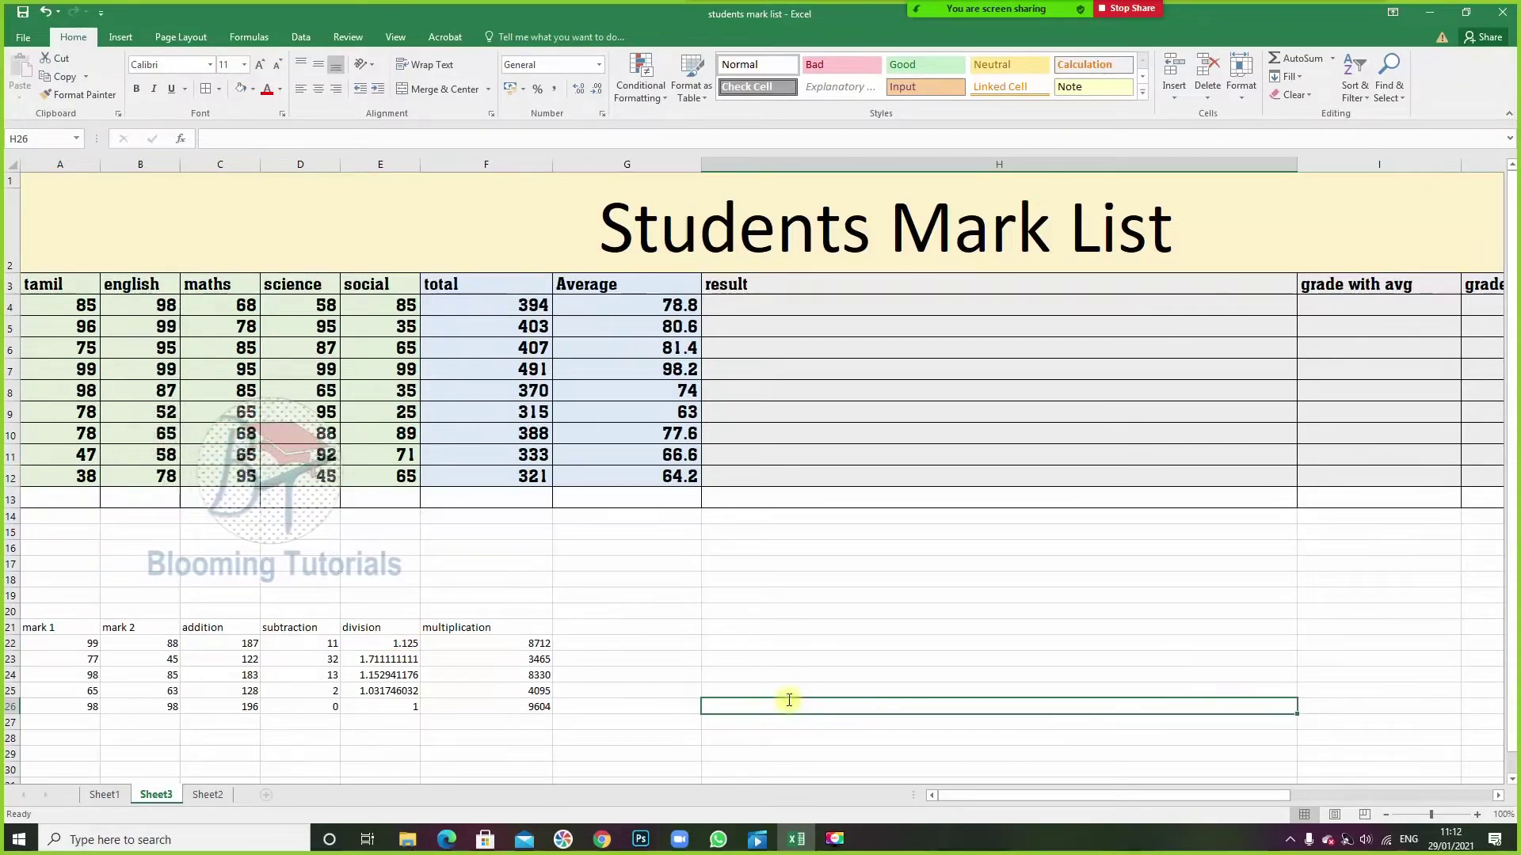
pyautogui.write('=69')
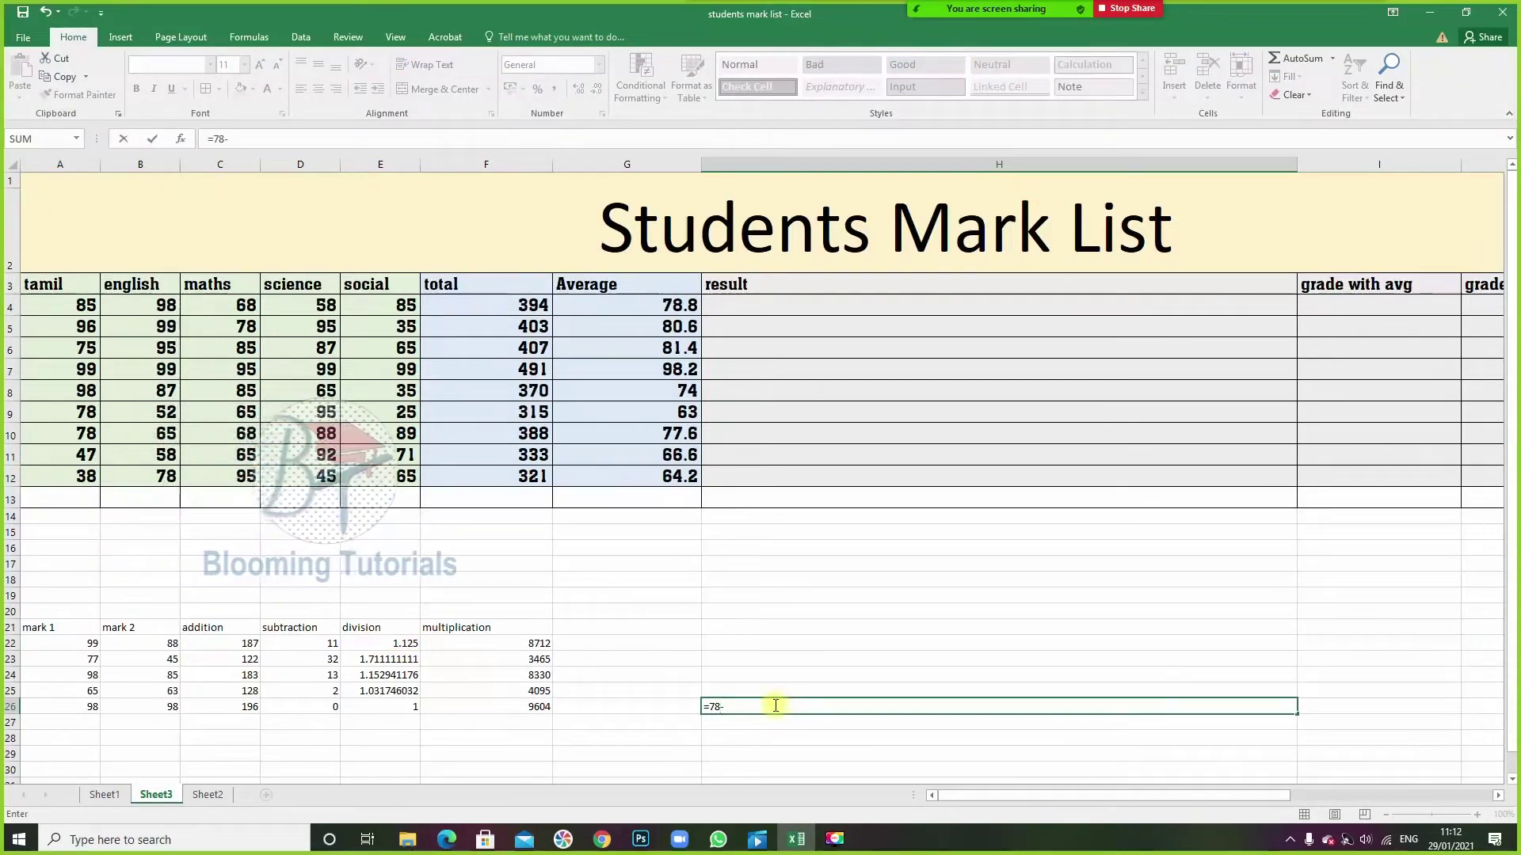
pyautogui.press('Return')
pyautogui.click(1170, 710)
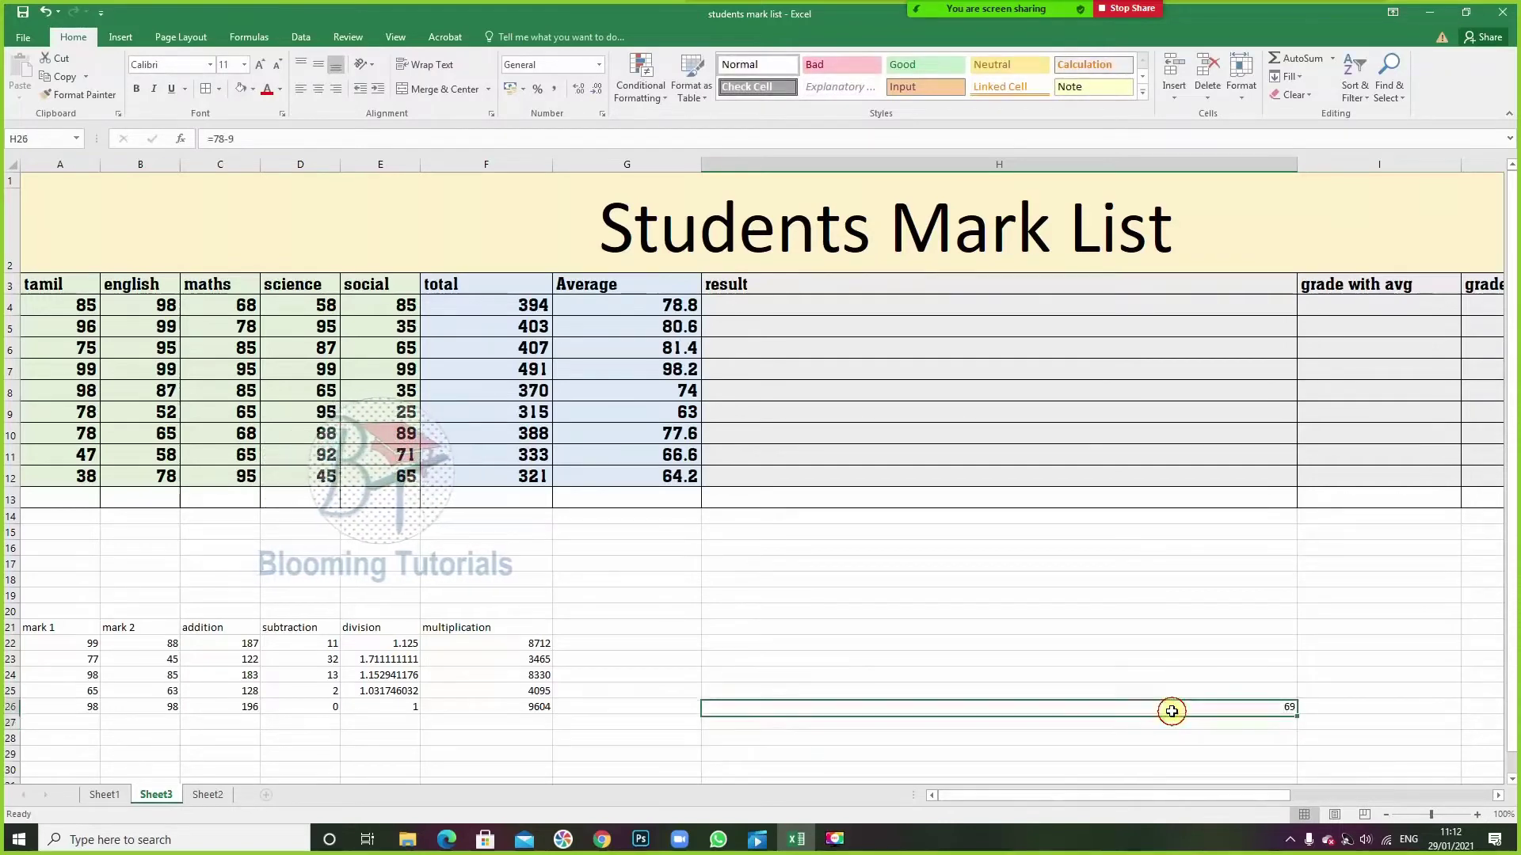
pyautogui.press('Delete')
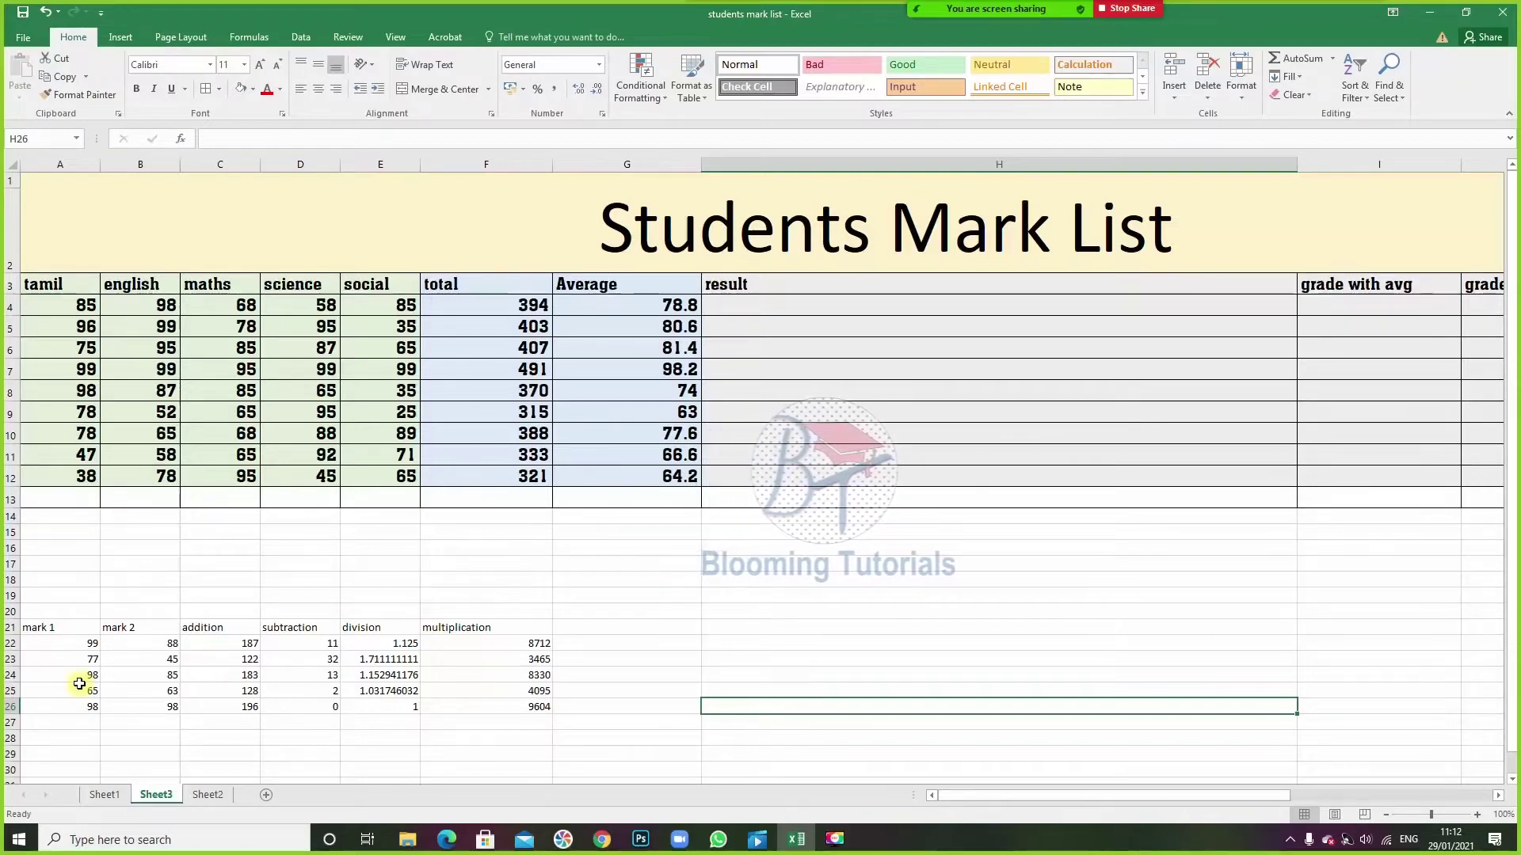
# - Select result cell H4 to begin its pass/fail formula
pyautogui.click(805, 314)
pyautogui.write('=')
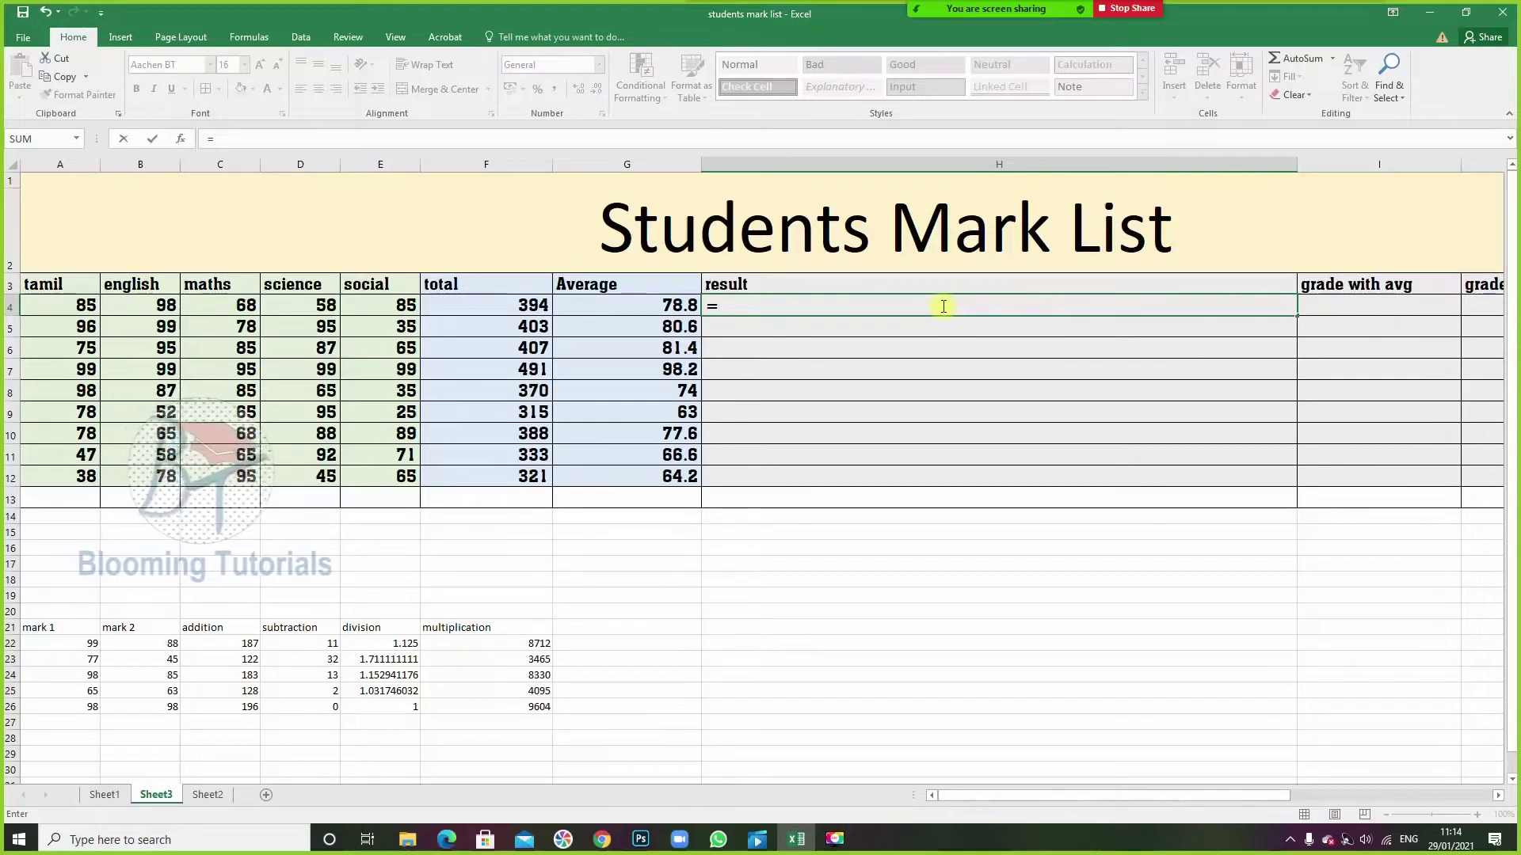
# - Begin H4 as =if(, drop the plain A4>=35 condition, and continue with and(
pyautogui.write('if')
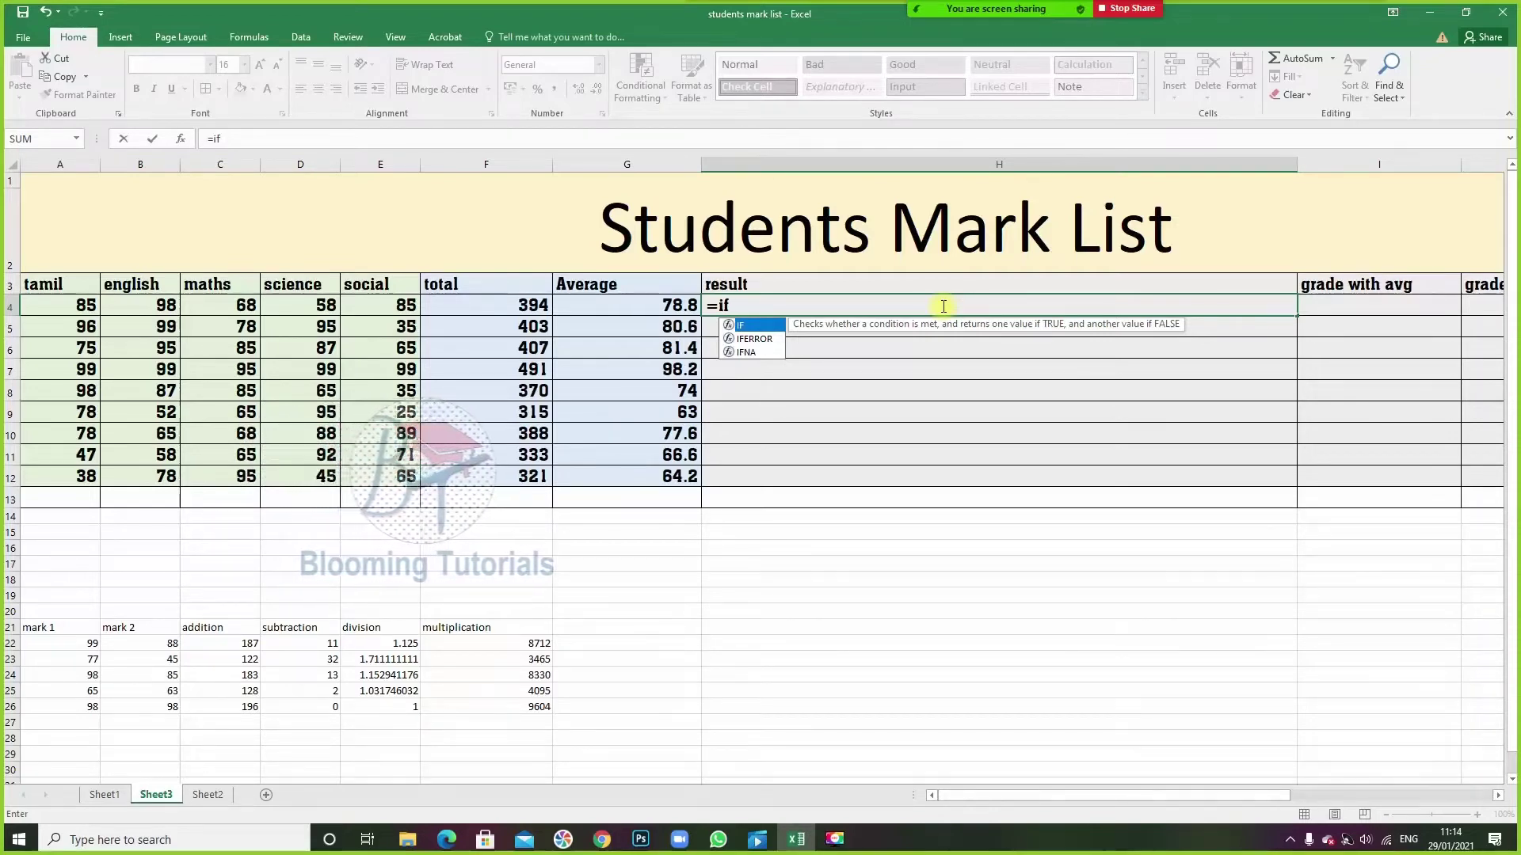
pyautogui.write('(')
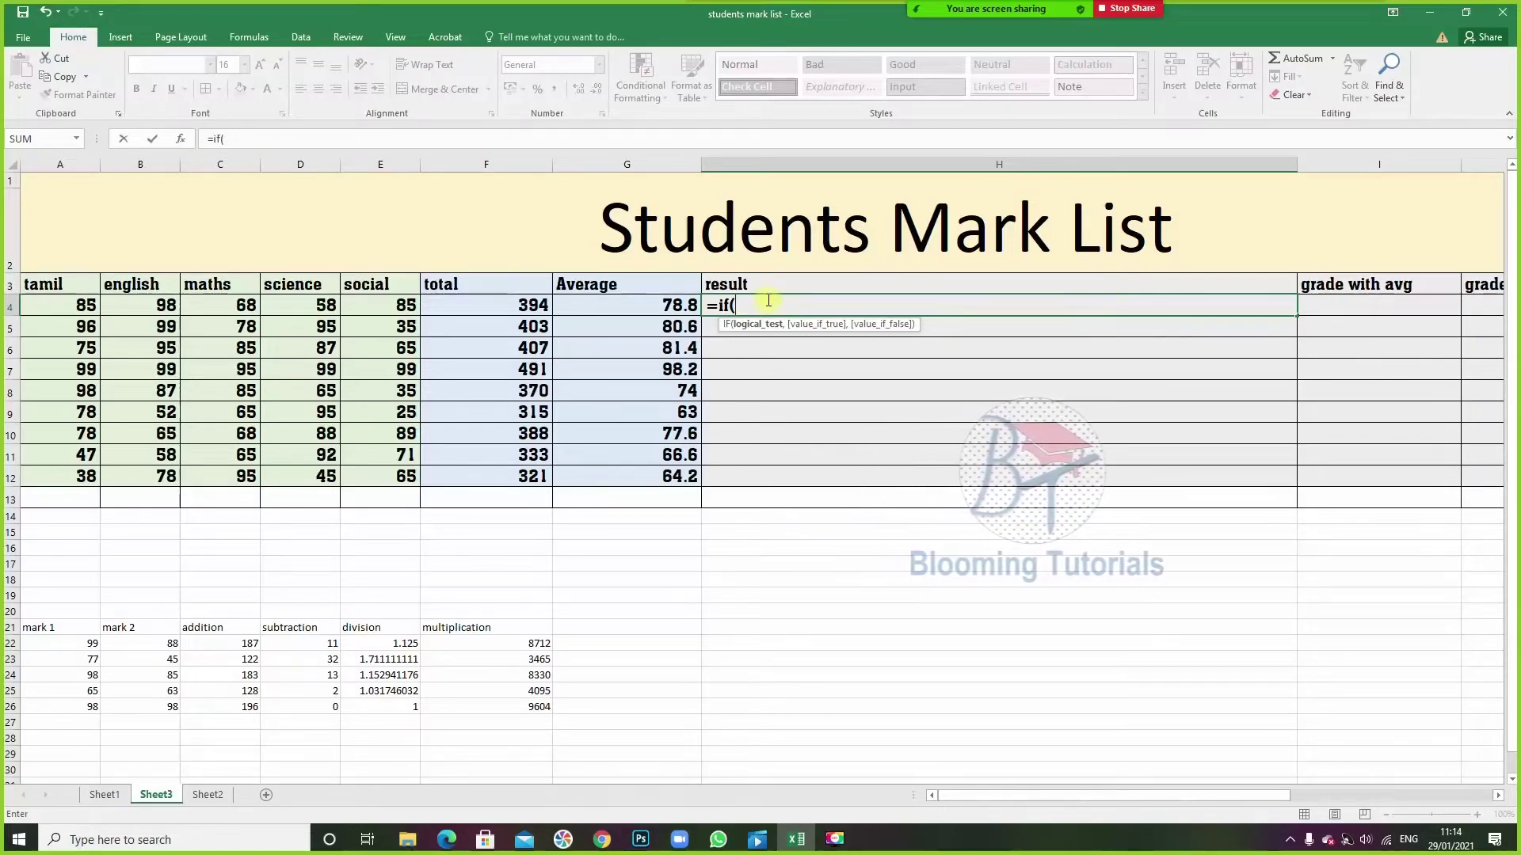
pyautogui.click(70, 307)
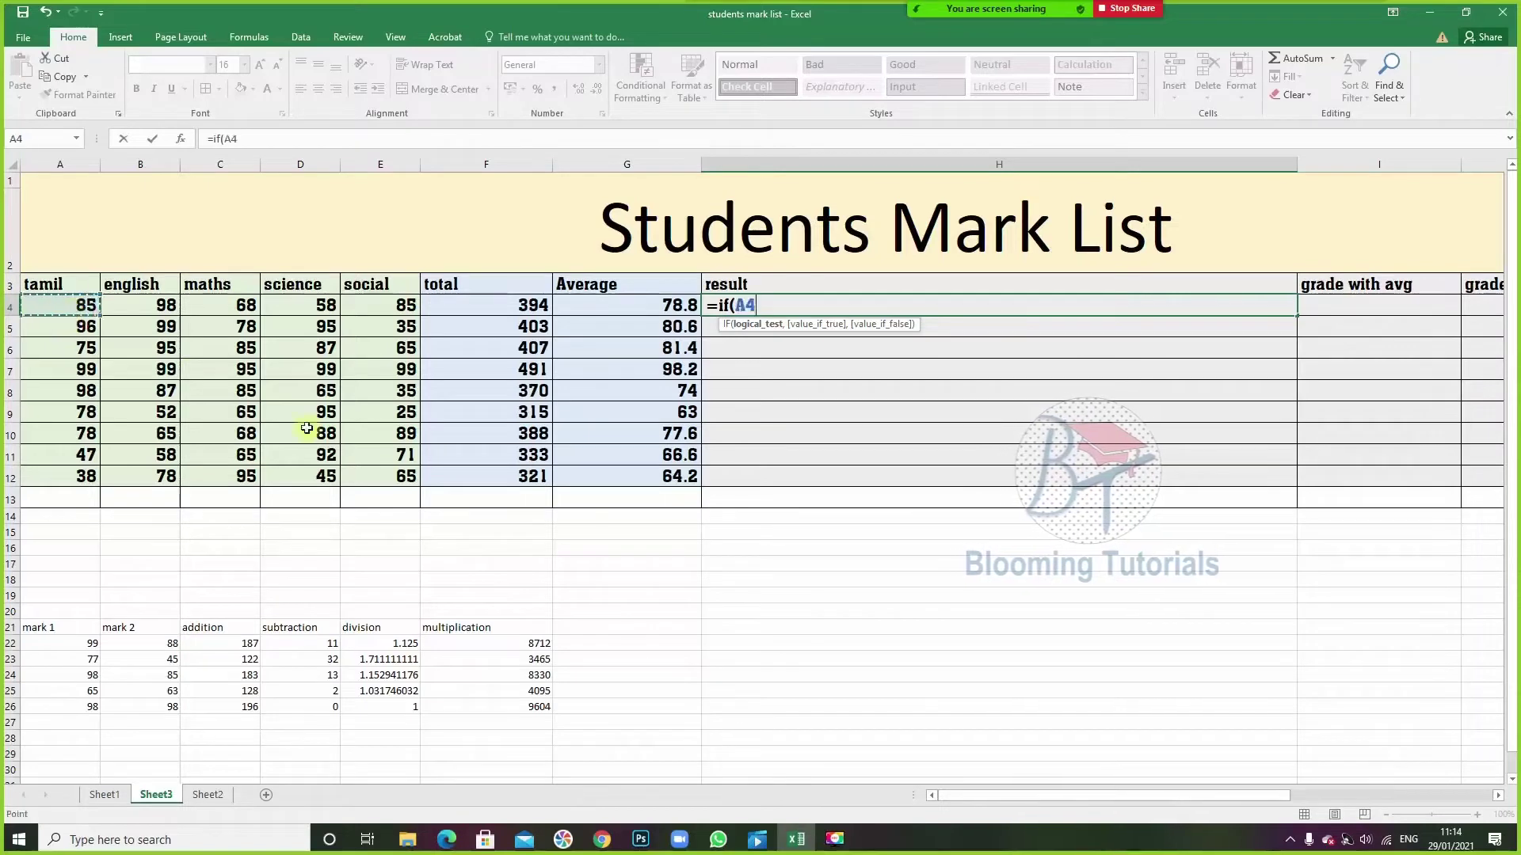
pyautogui.write('>')
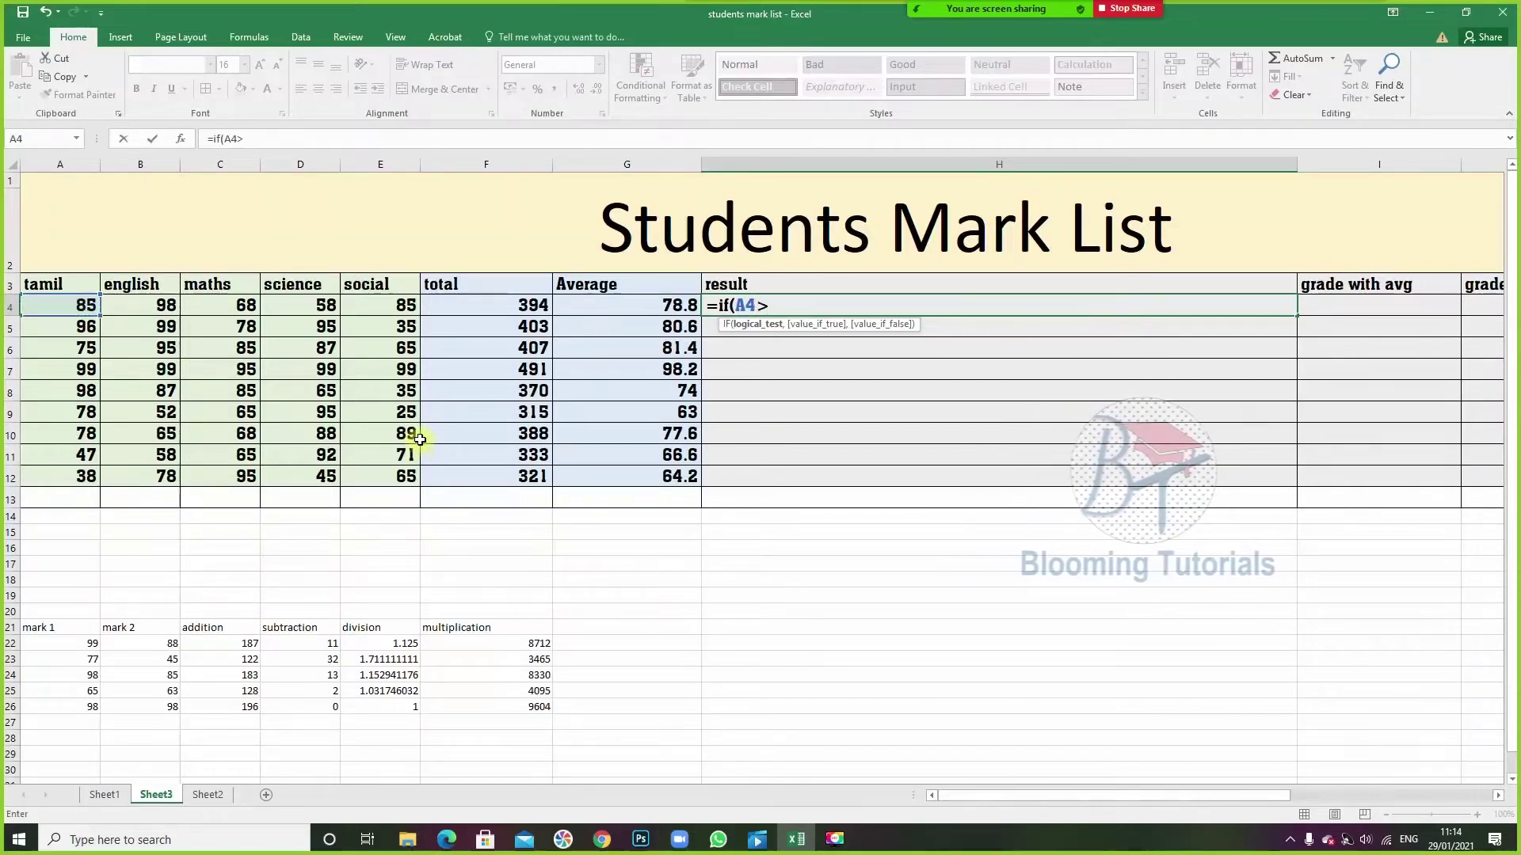
pyautogui.write('=')
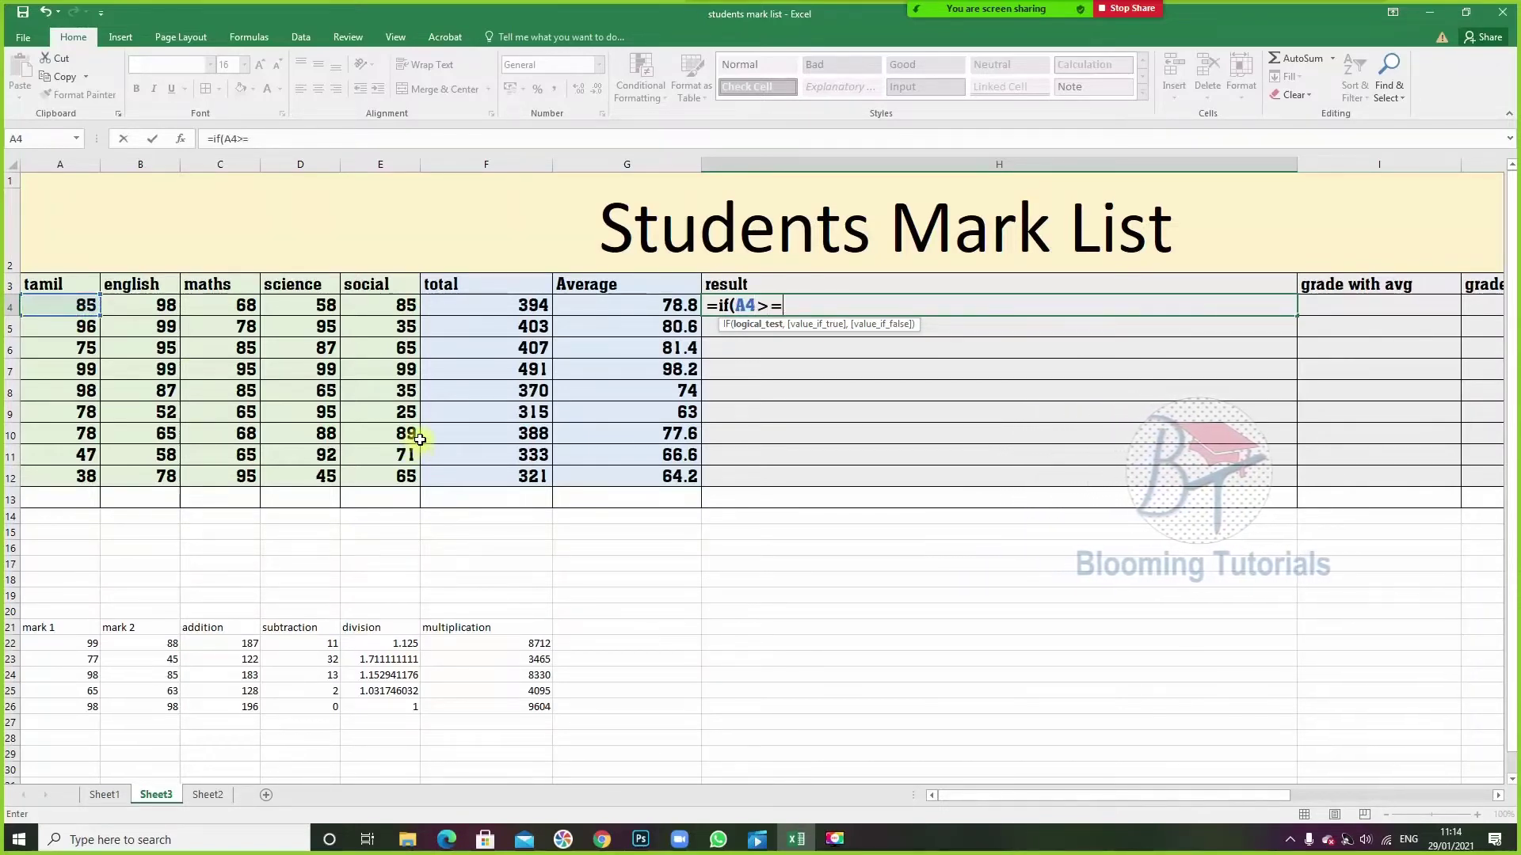
pyautogui.write('35')
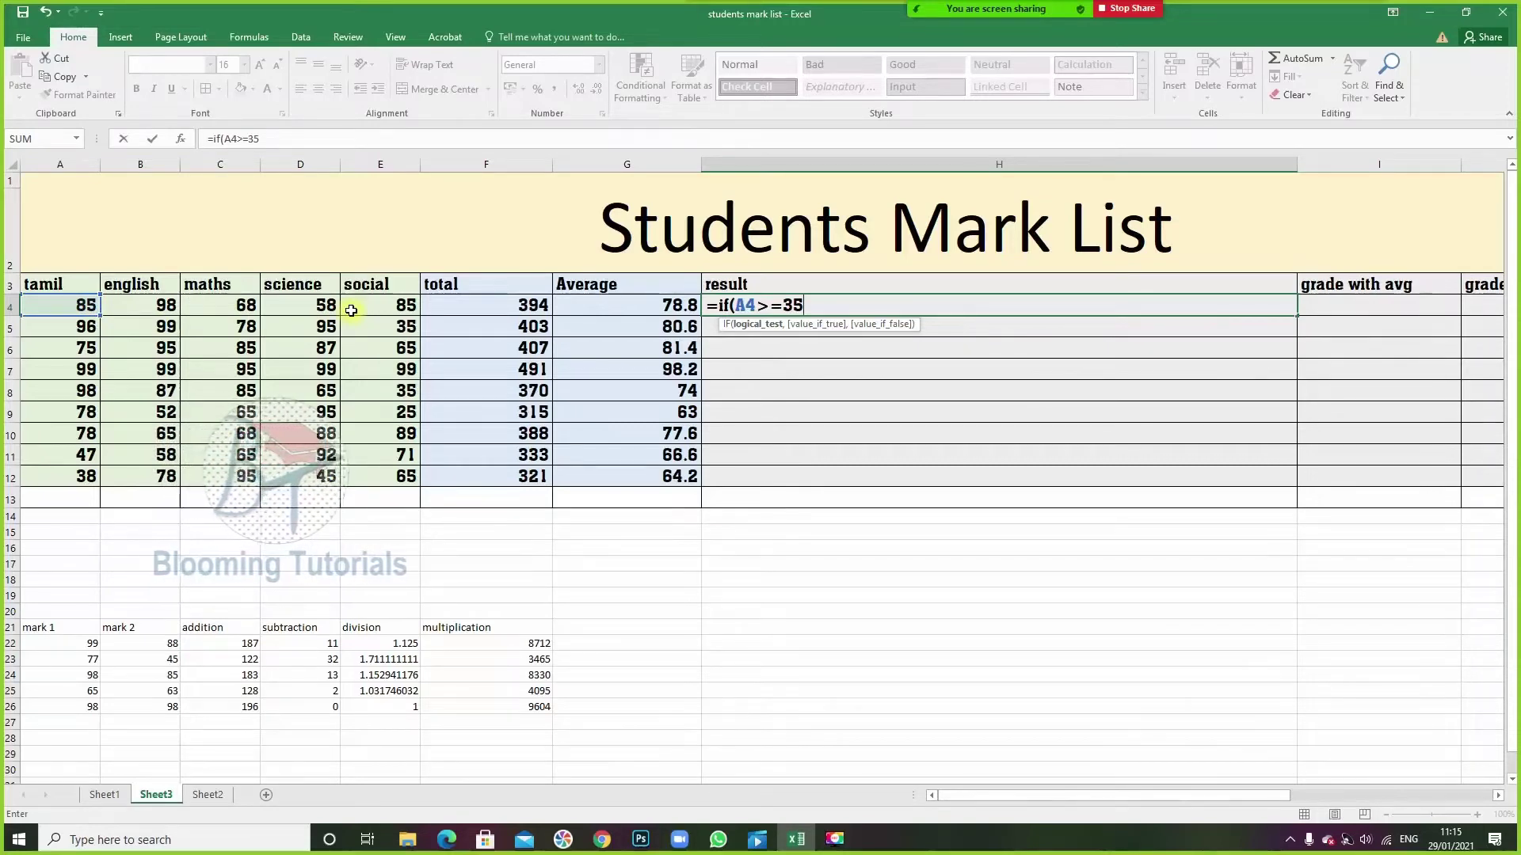
pyautogui.press('BackSpace')
pyautogui.press('BackSpace')
pyautogui.press('BackSpace')
pyautogui.press('BackSpace')
pyautogui.press('BackSpace')
pyautogui.press('BackSpace')
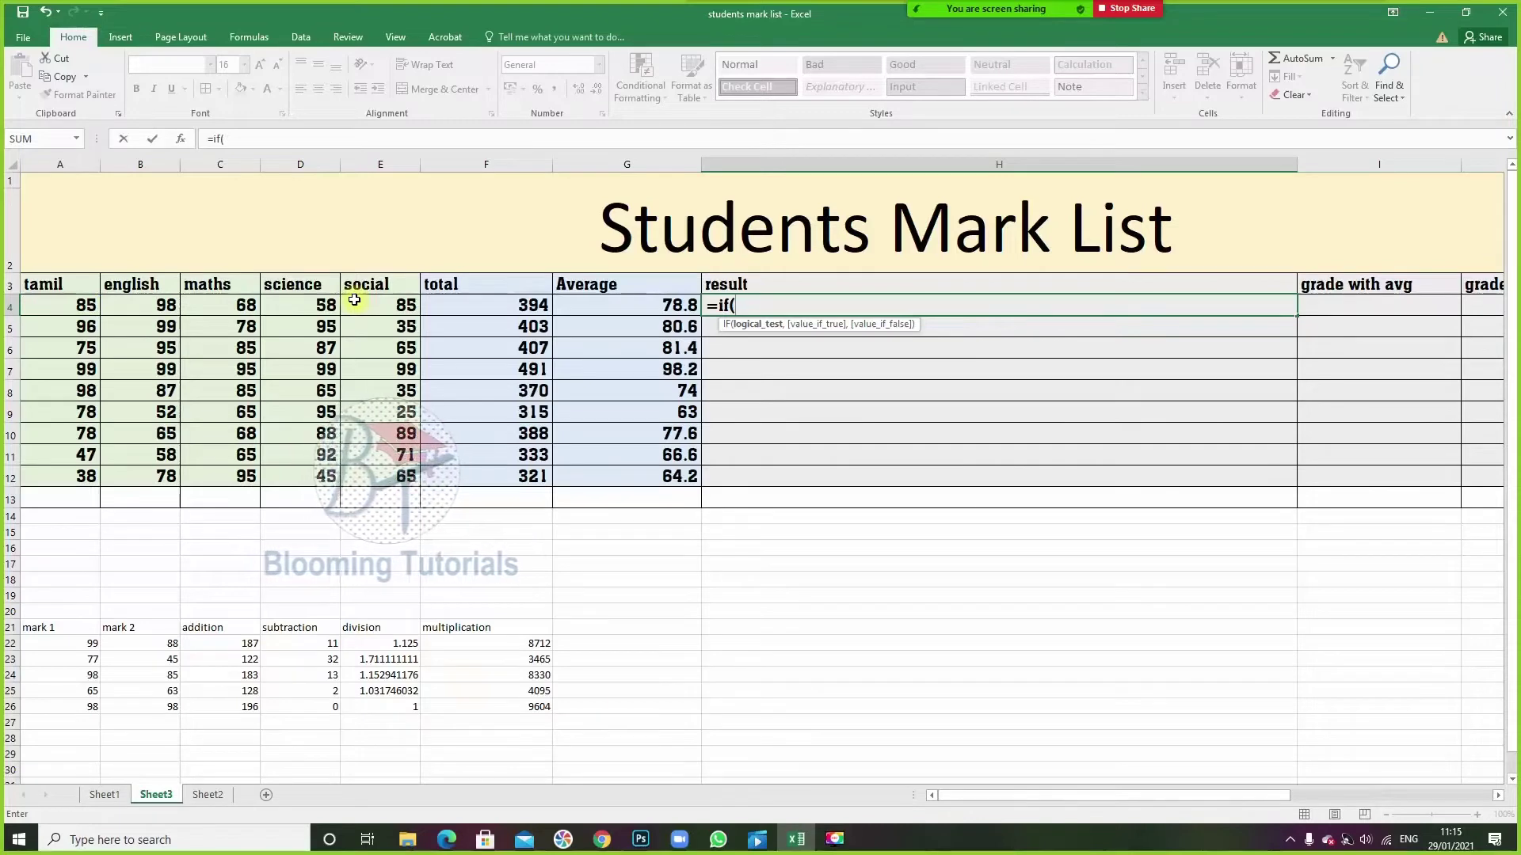
pyautogui.write('and')
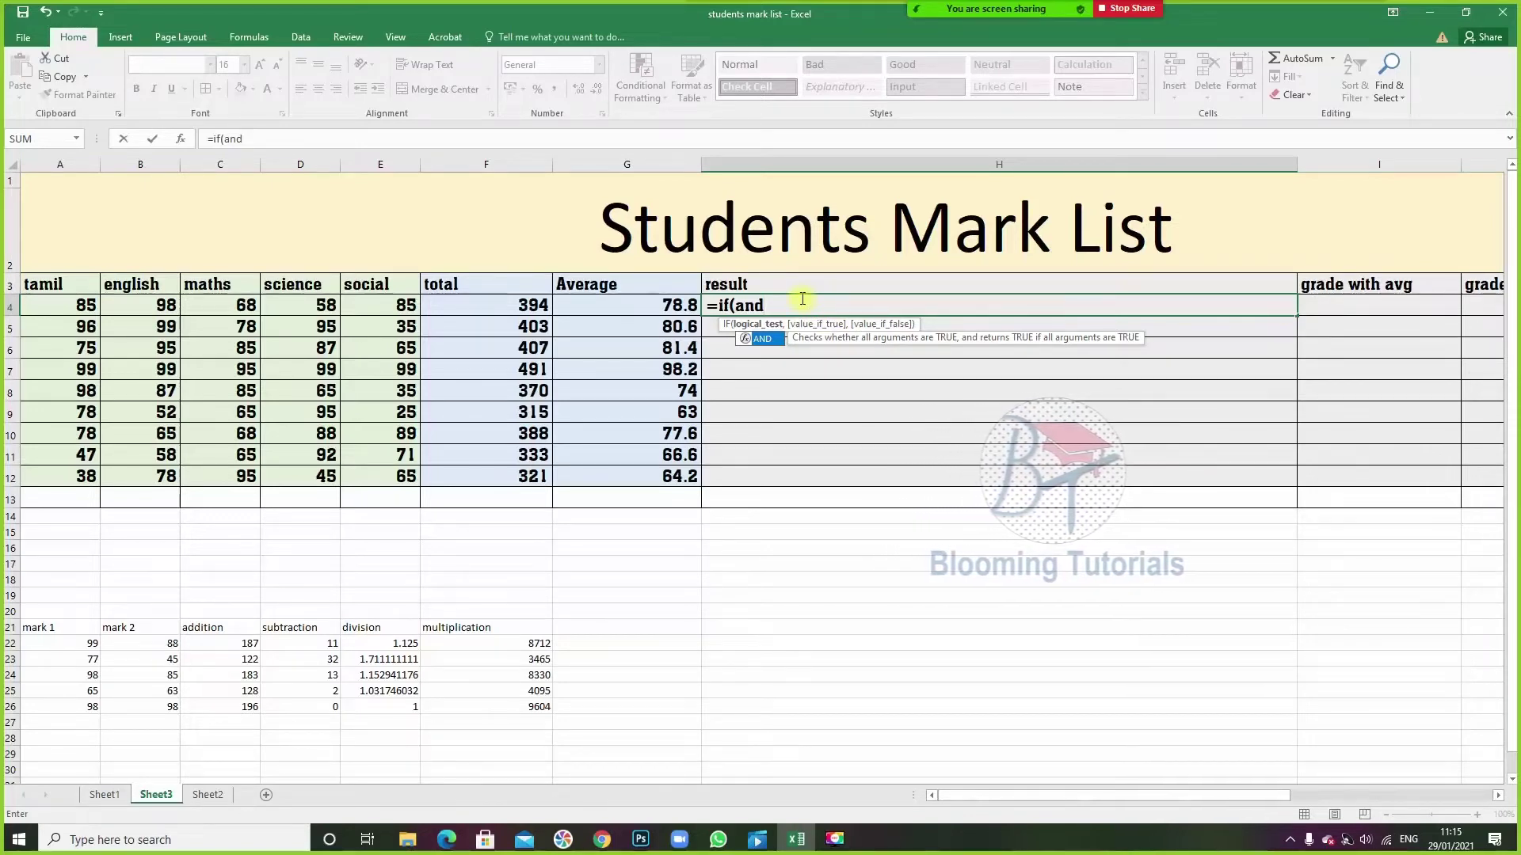
pyautogui.write('(')
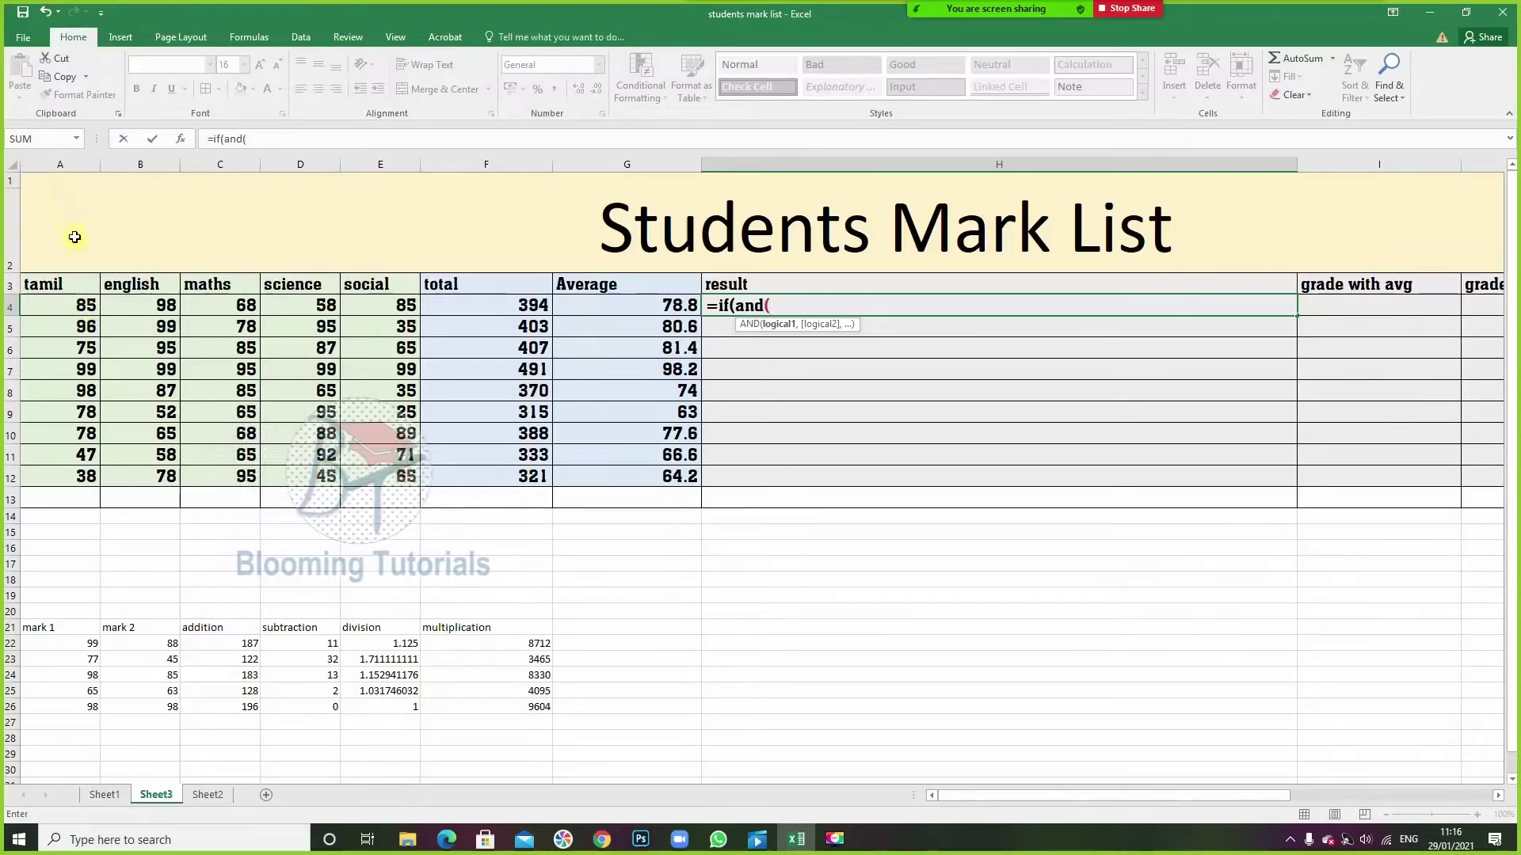
# - Add A4>=35 as the first AND condition and start the second with B4
pyautogui.click(67, 285)
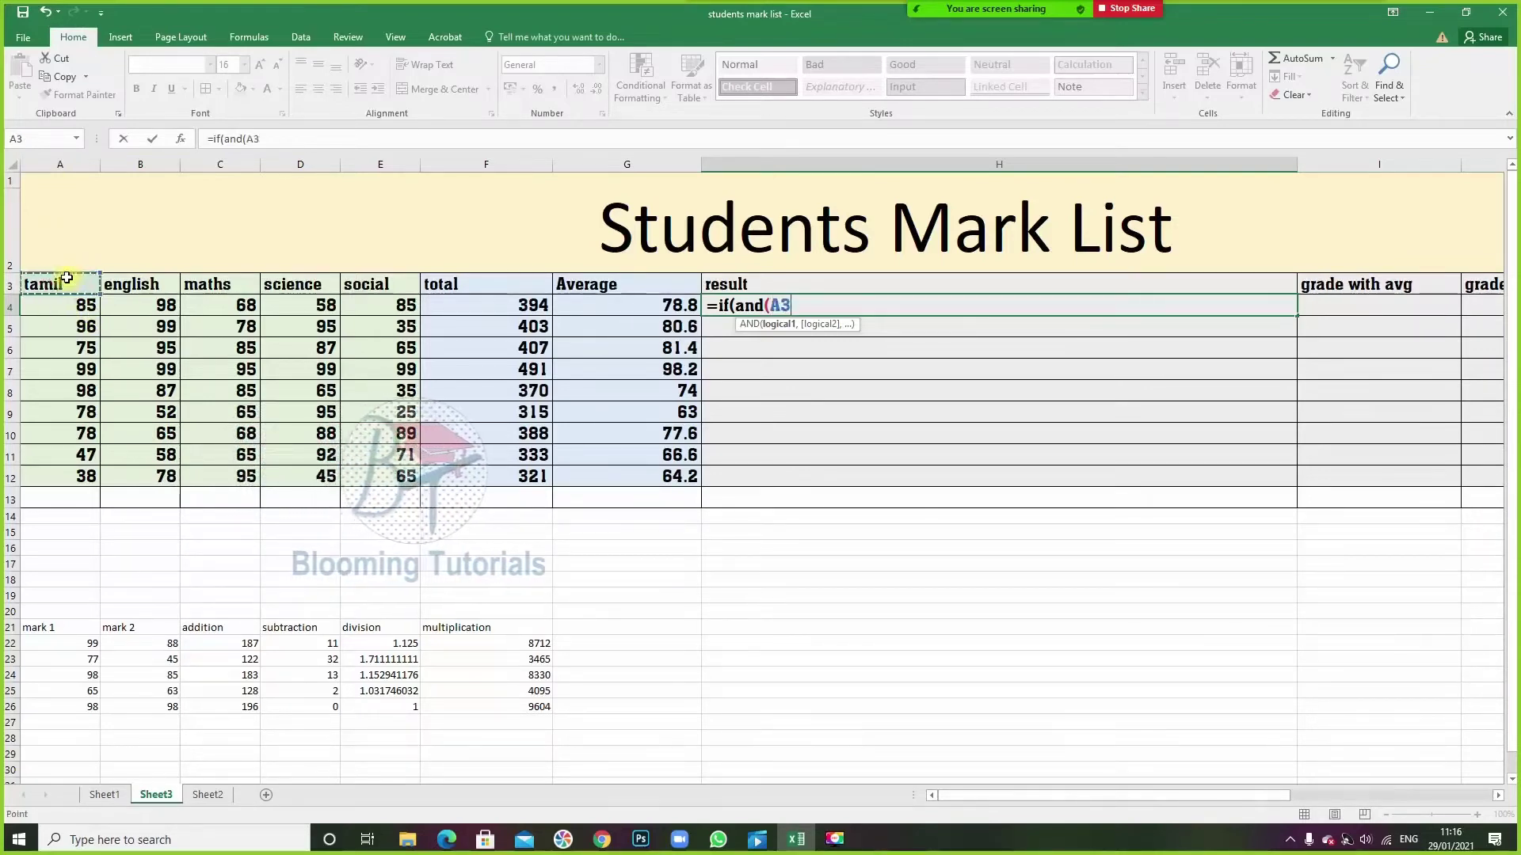
pyautogui.click(60, 306)
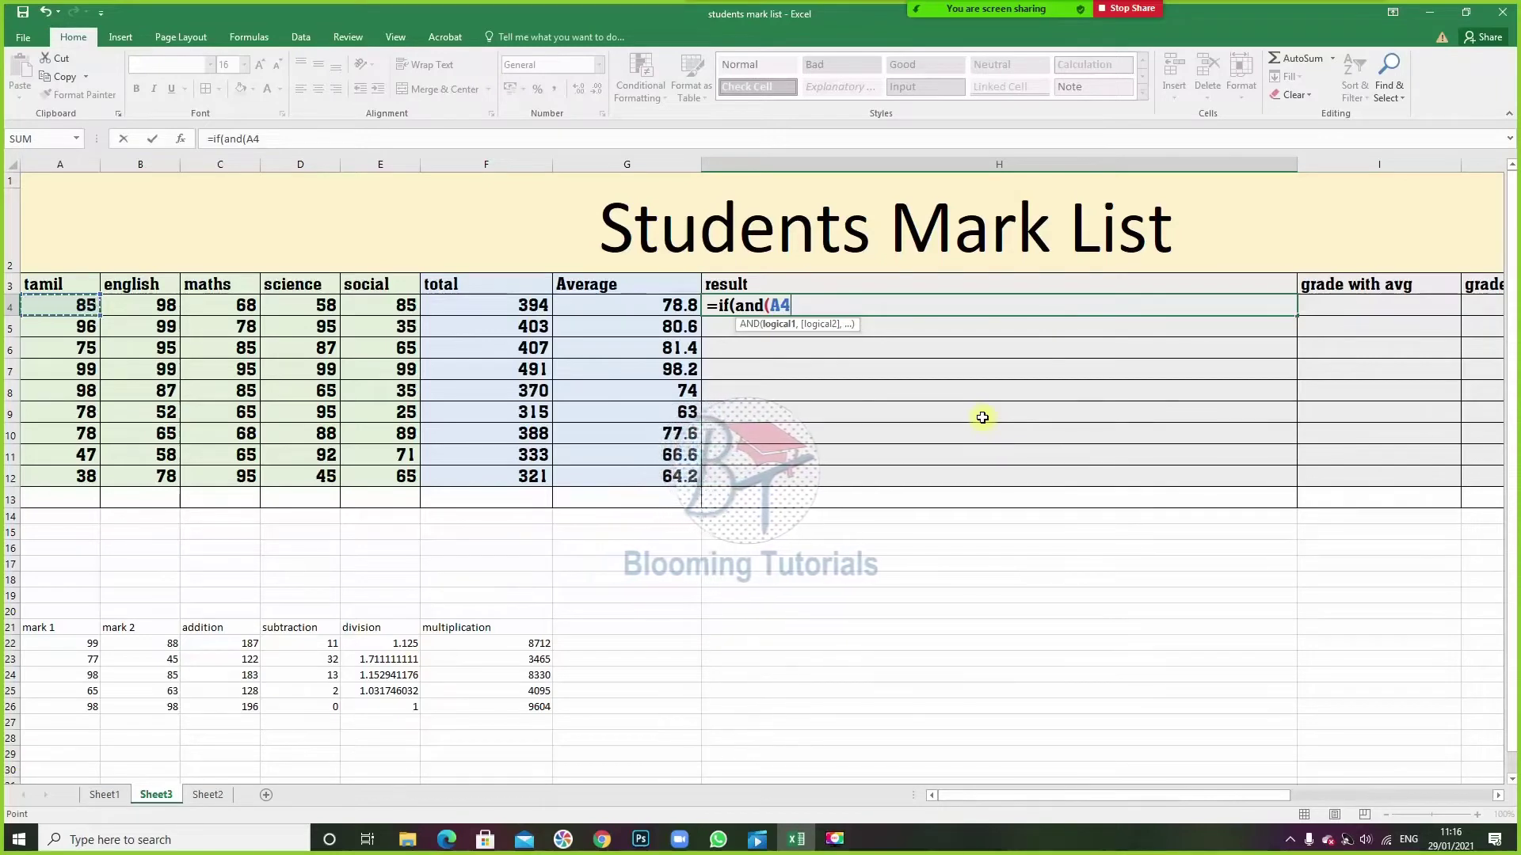
pyautogui.write('>')
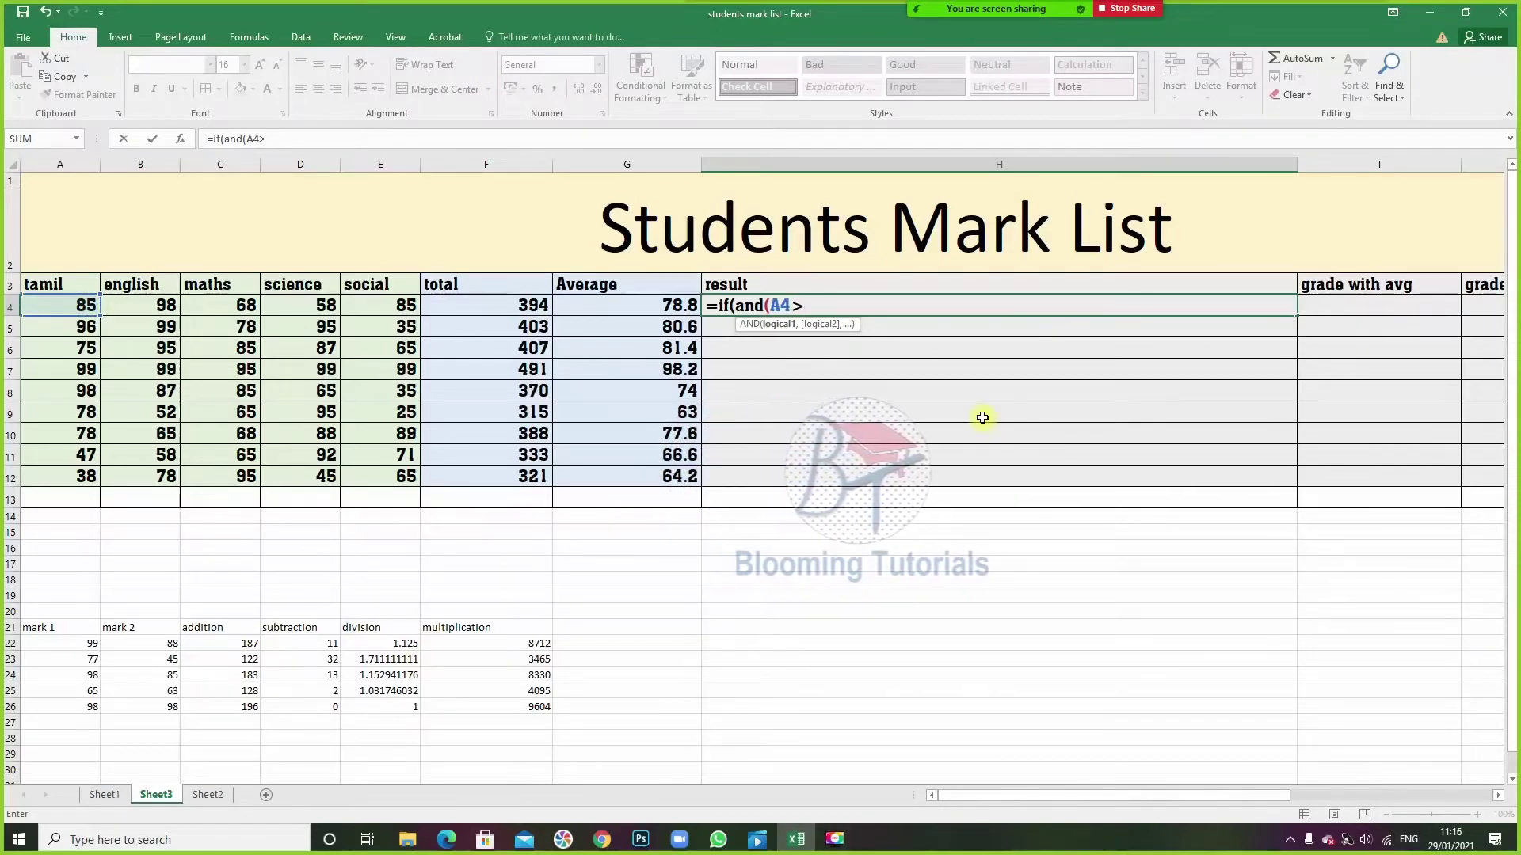
pyautogui.write('=')
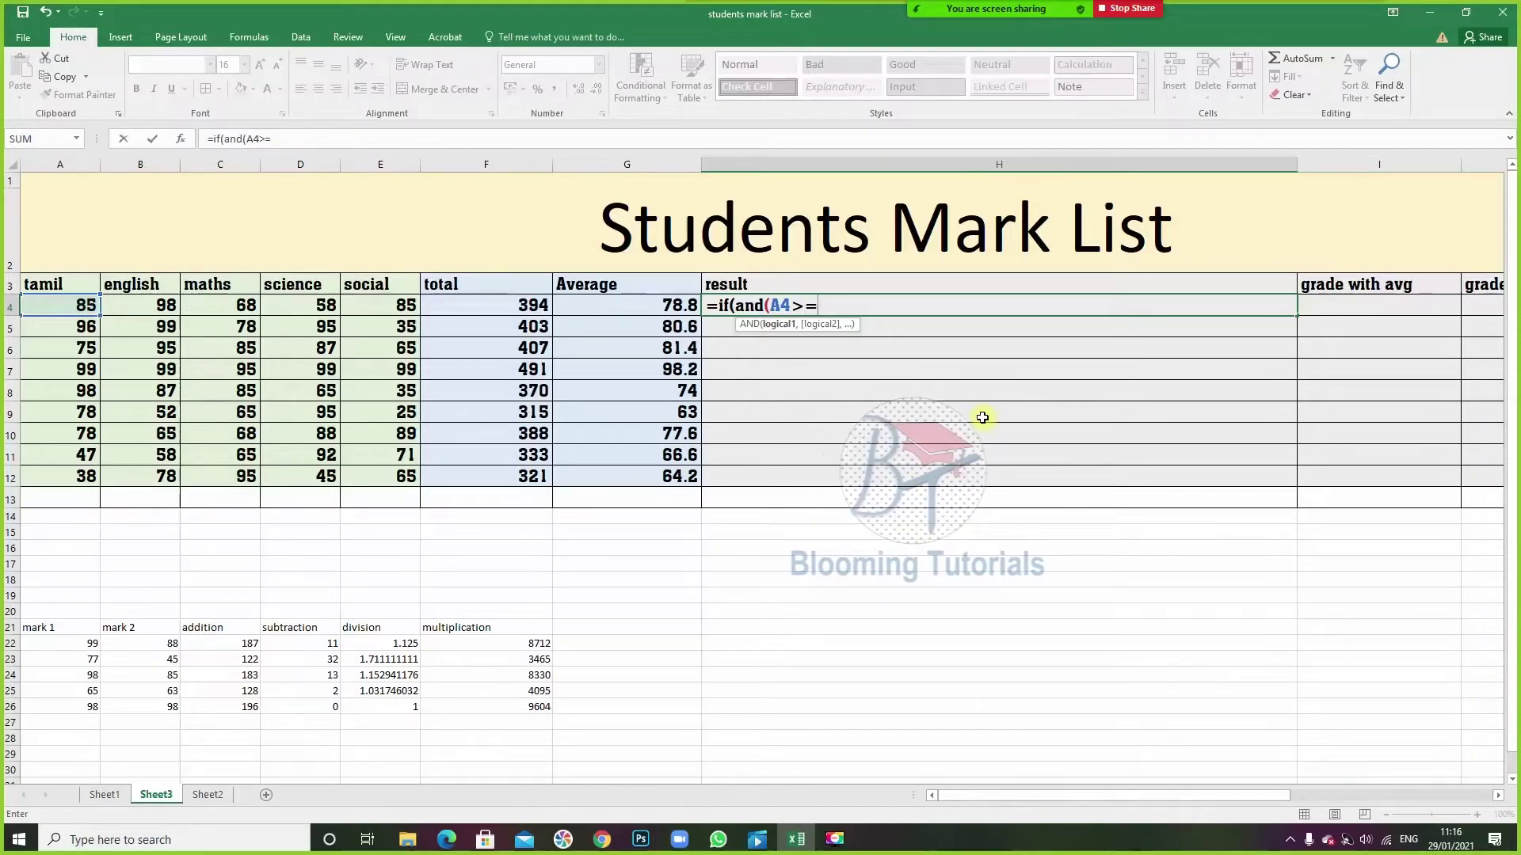
pyautogui.write('35')
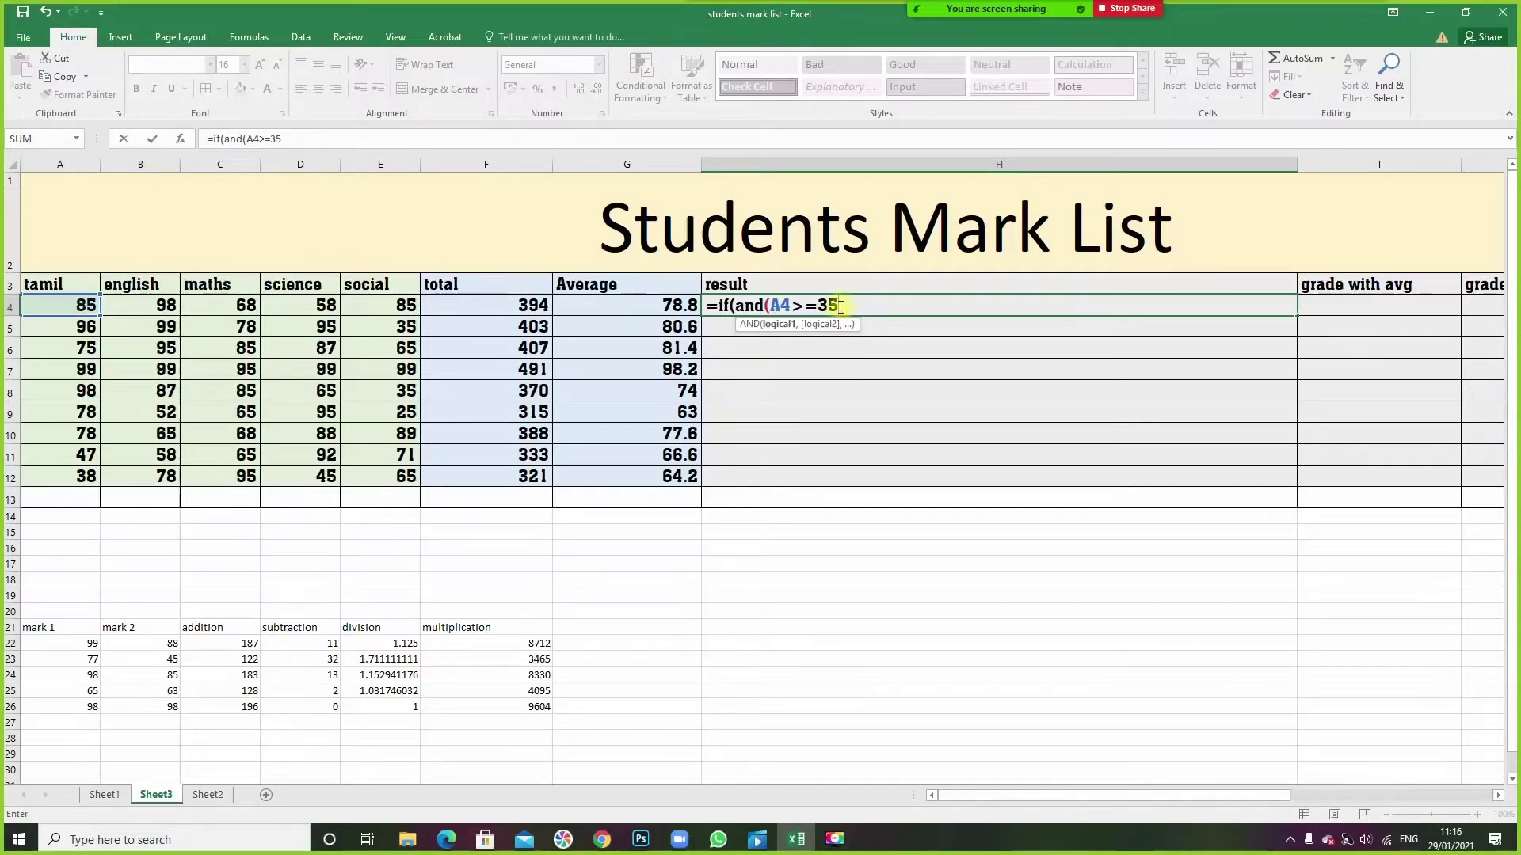
pyautogui.write(',')
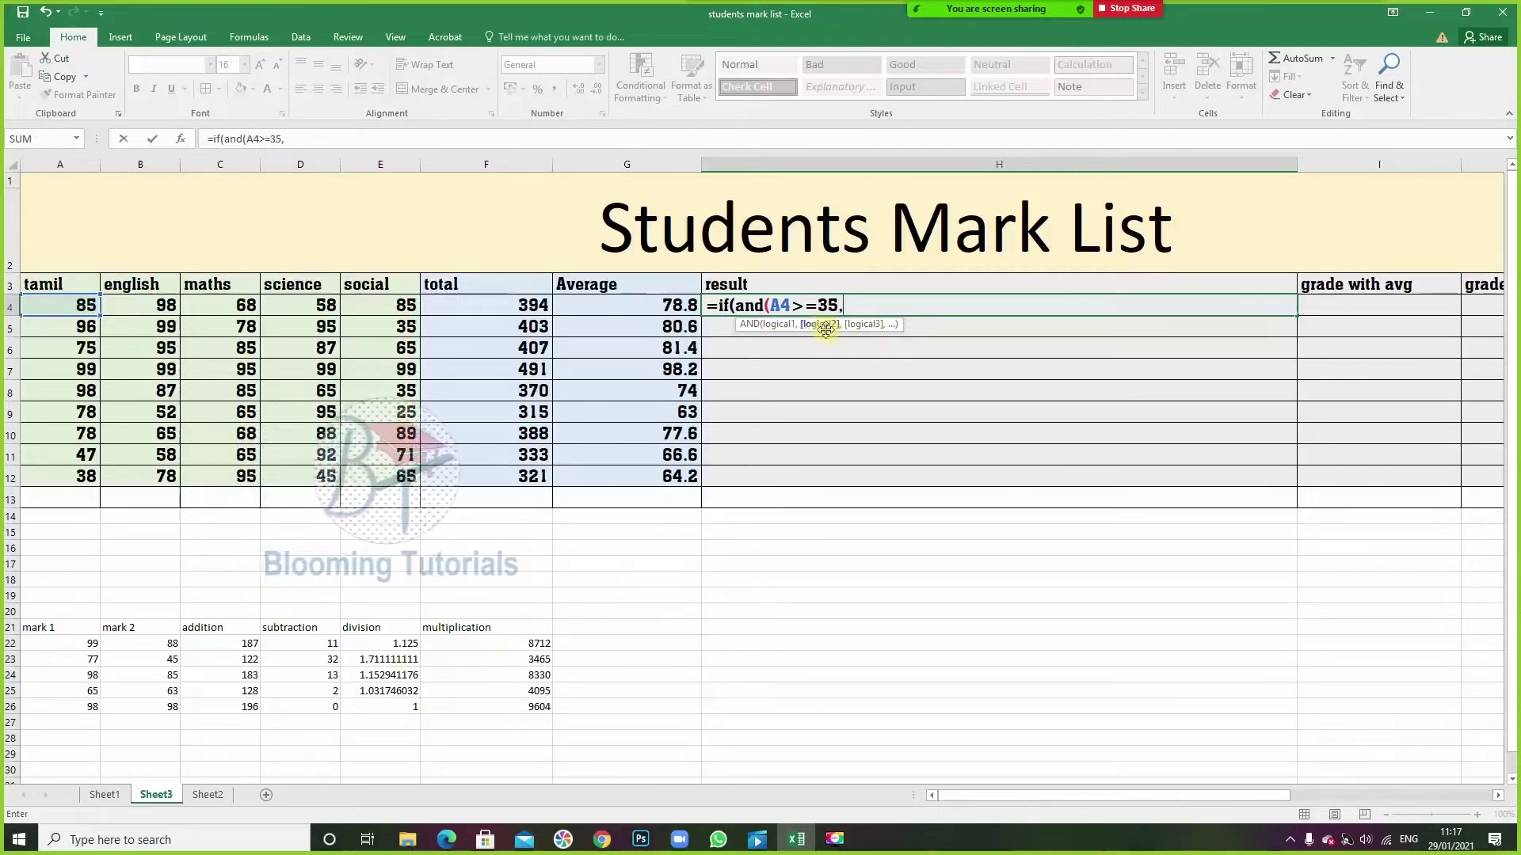
pyautogui.click(159, 307)
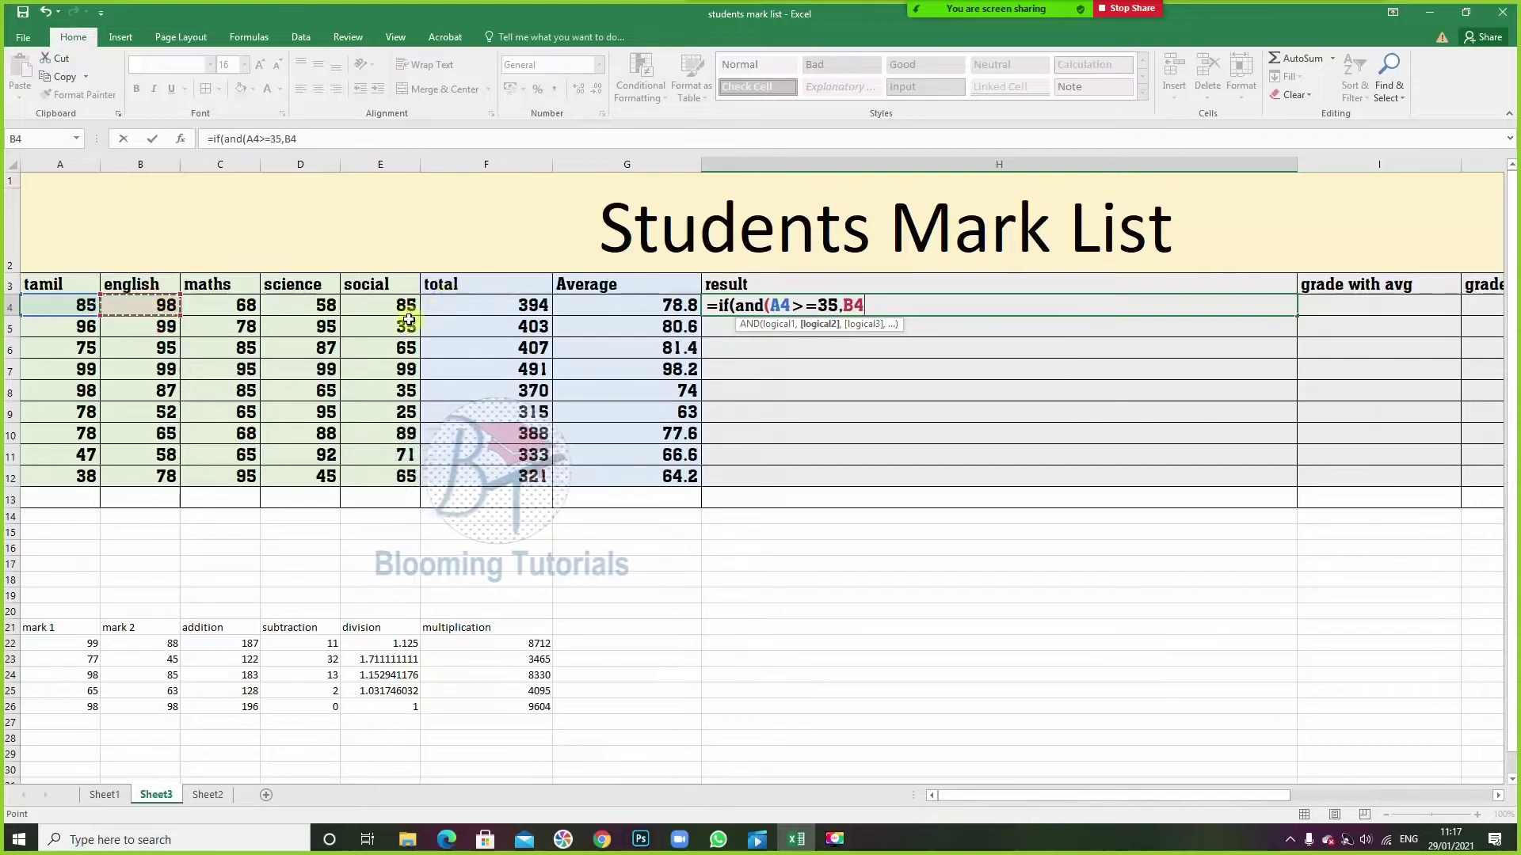
# - Add B4>=35 and C4>=35 to the AND test, then reference science mark D4
pyautogui.write('>=35')
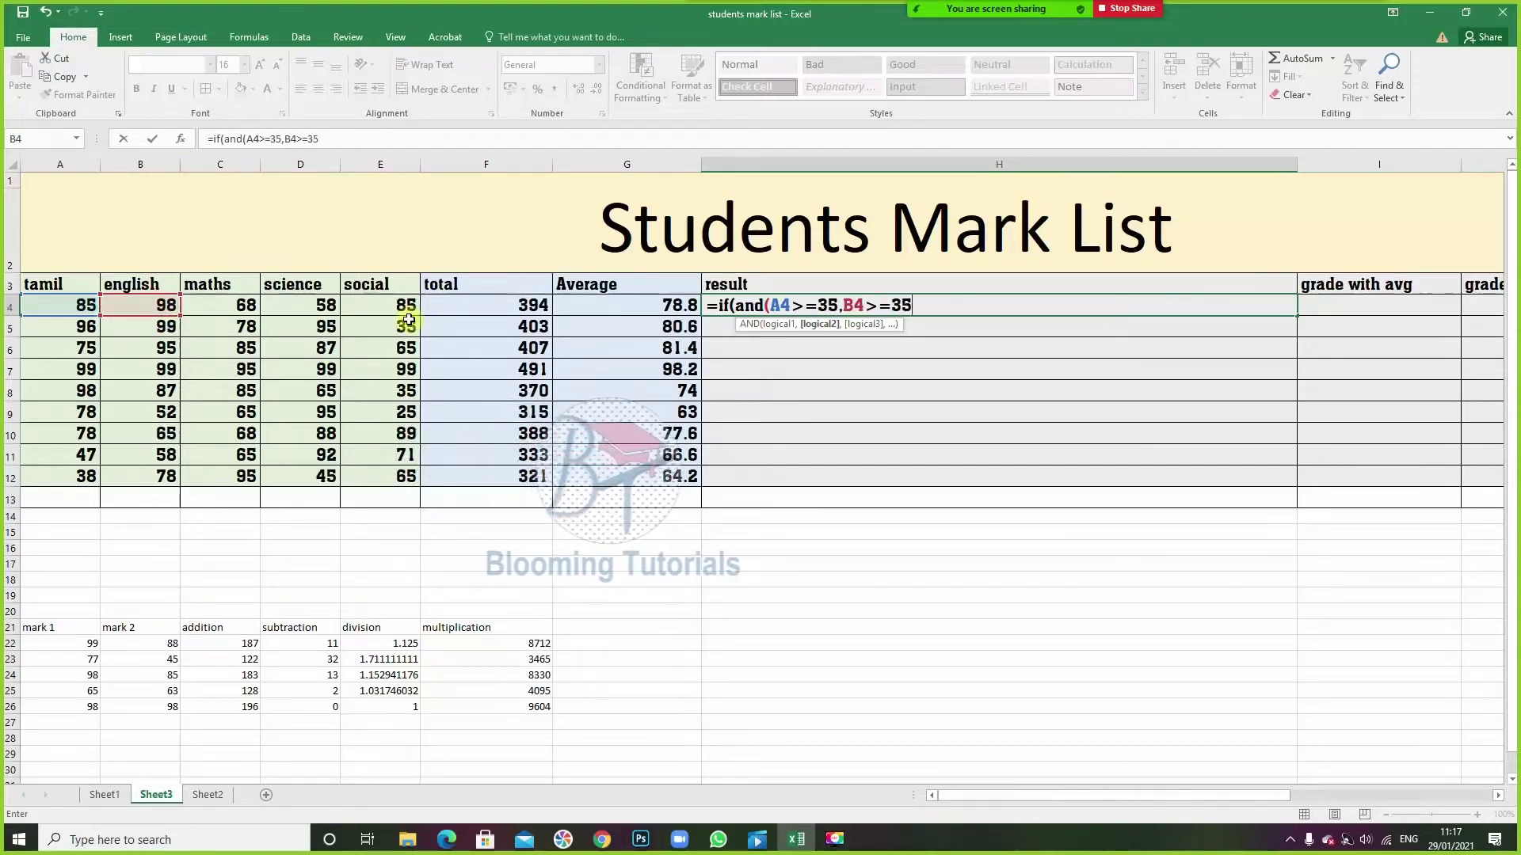
pyautogui.write(',')
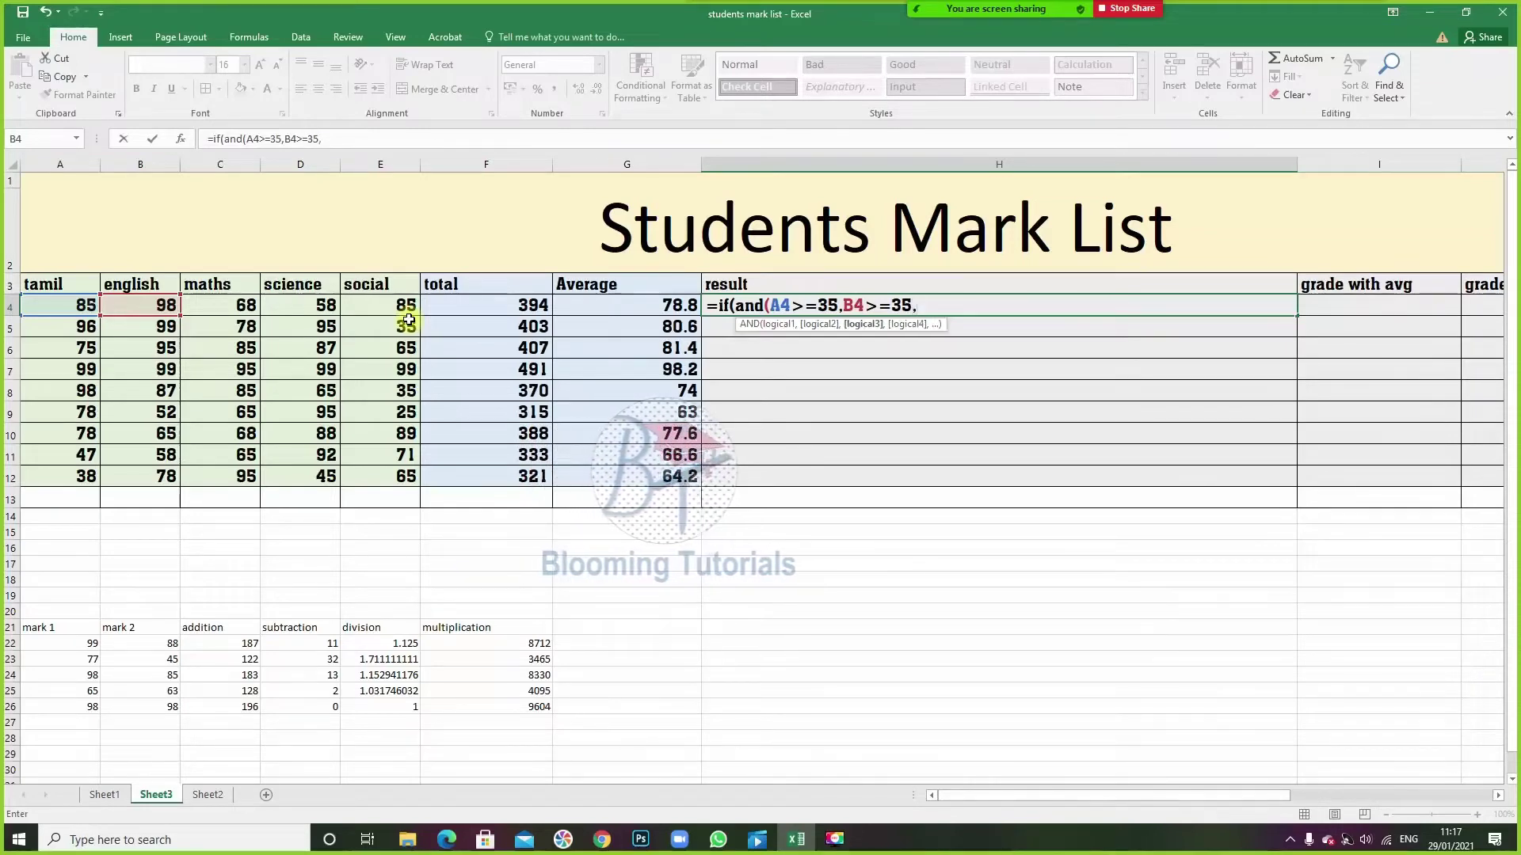
pyautogui.click(212, 302)
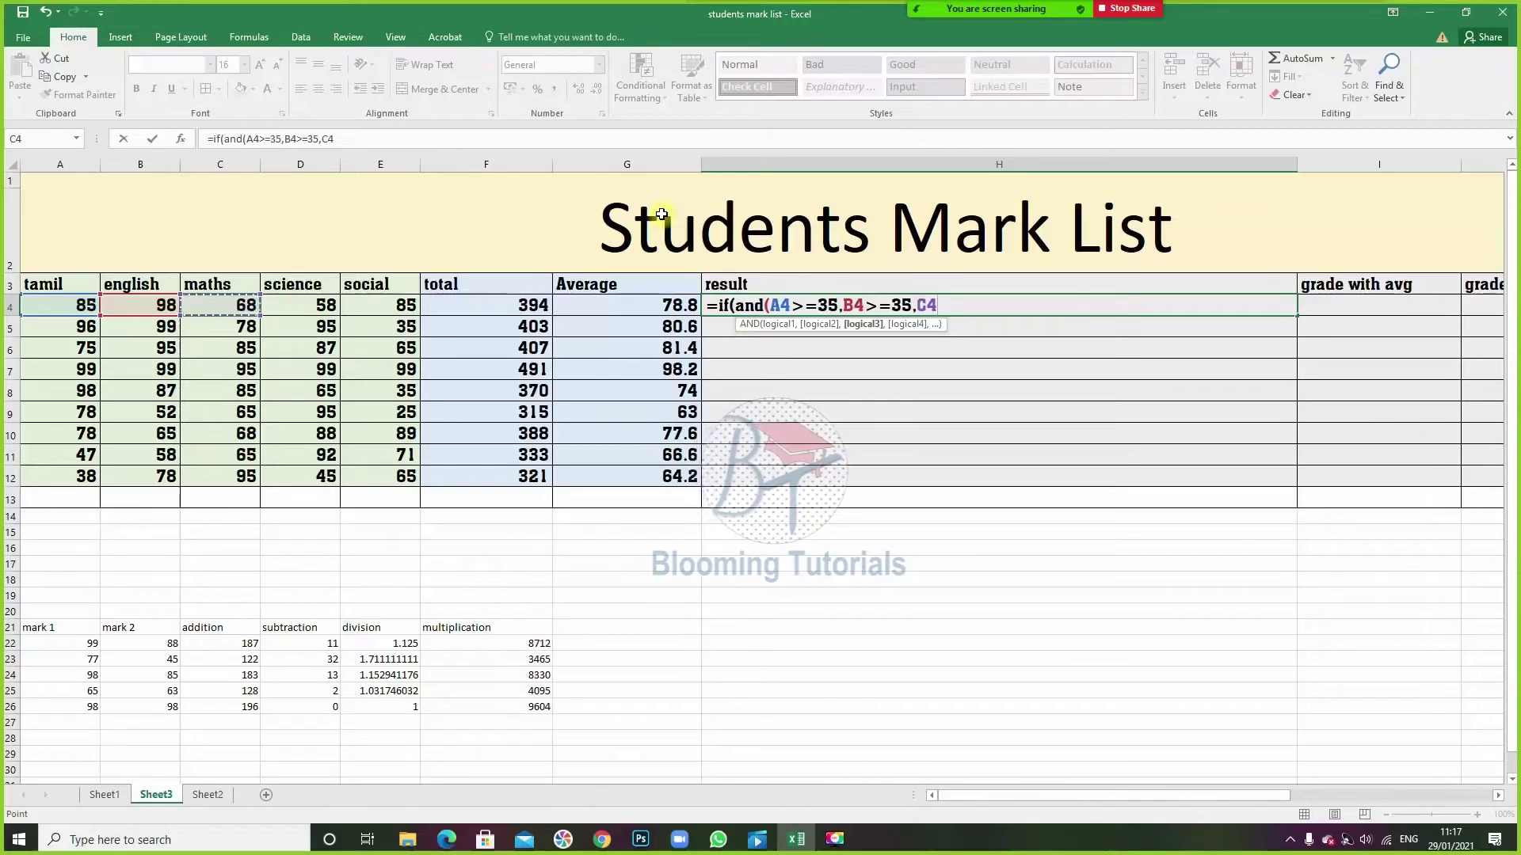
pyautogui.write('>=')
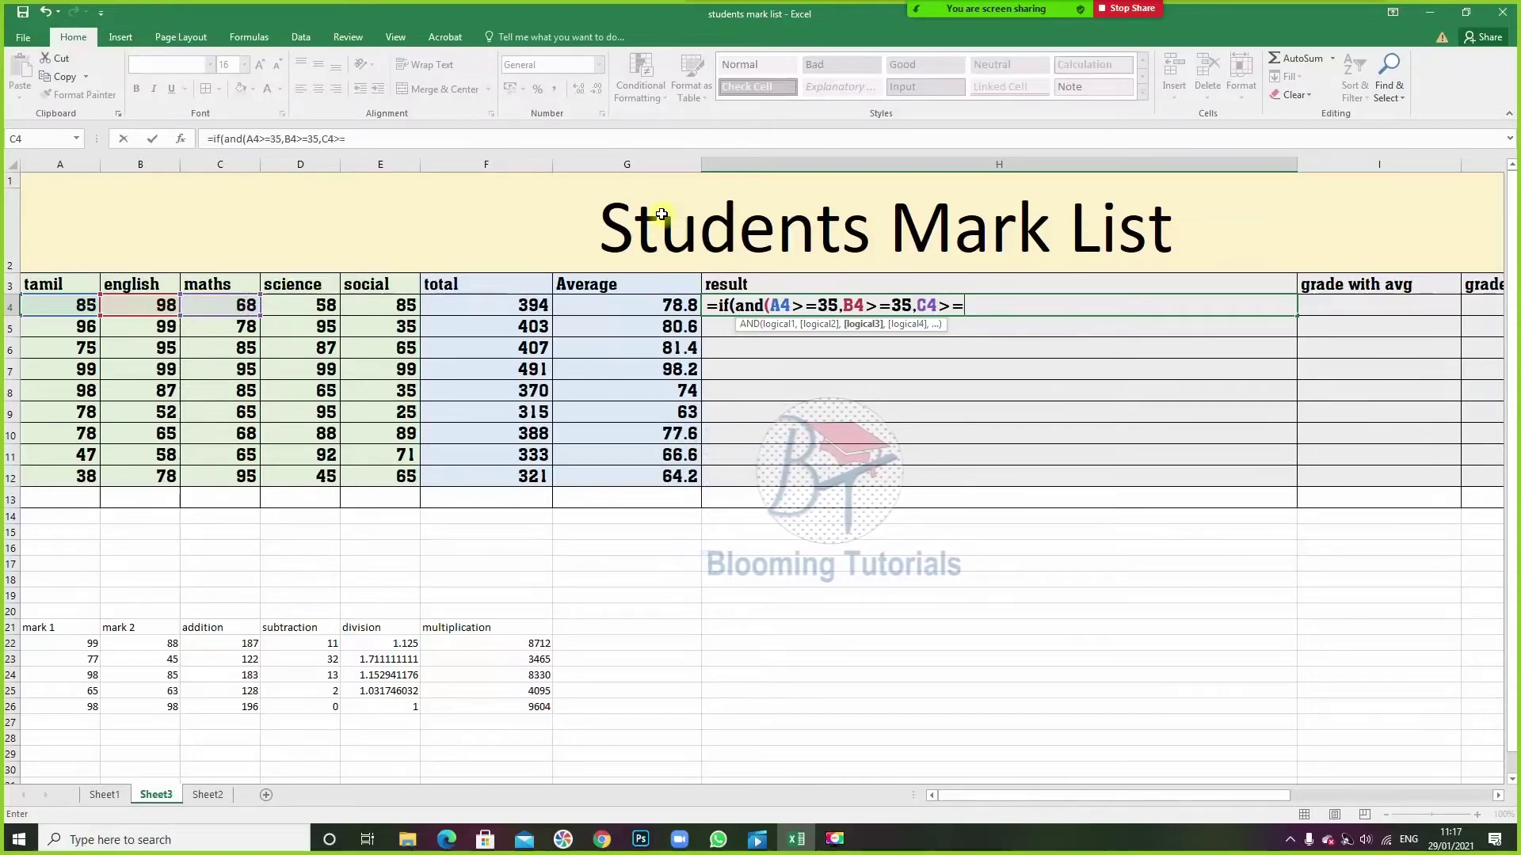
pyautogui.write('35,')
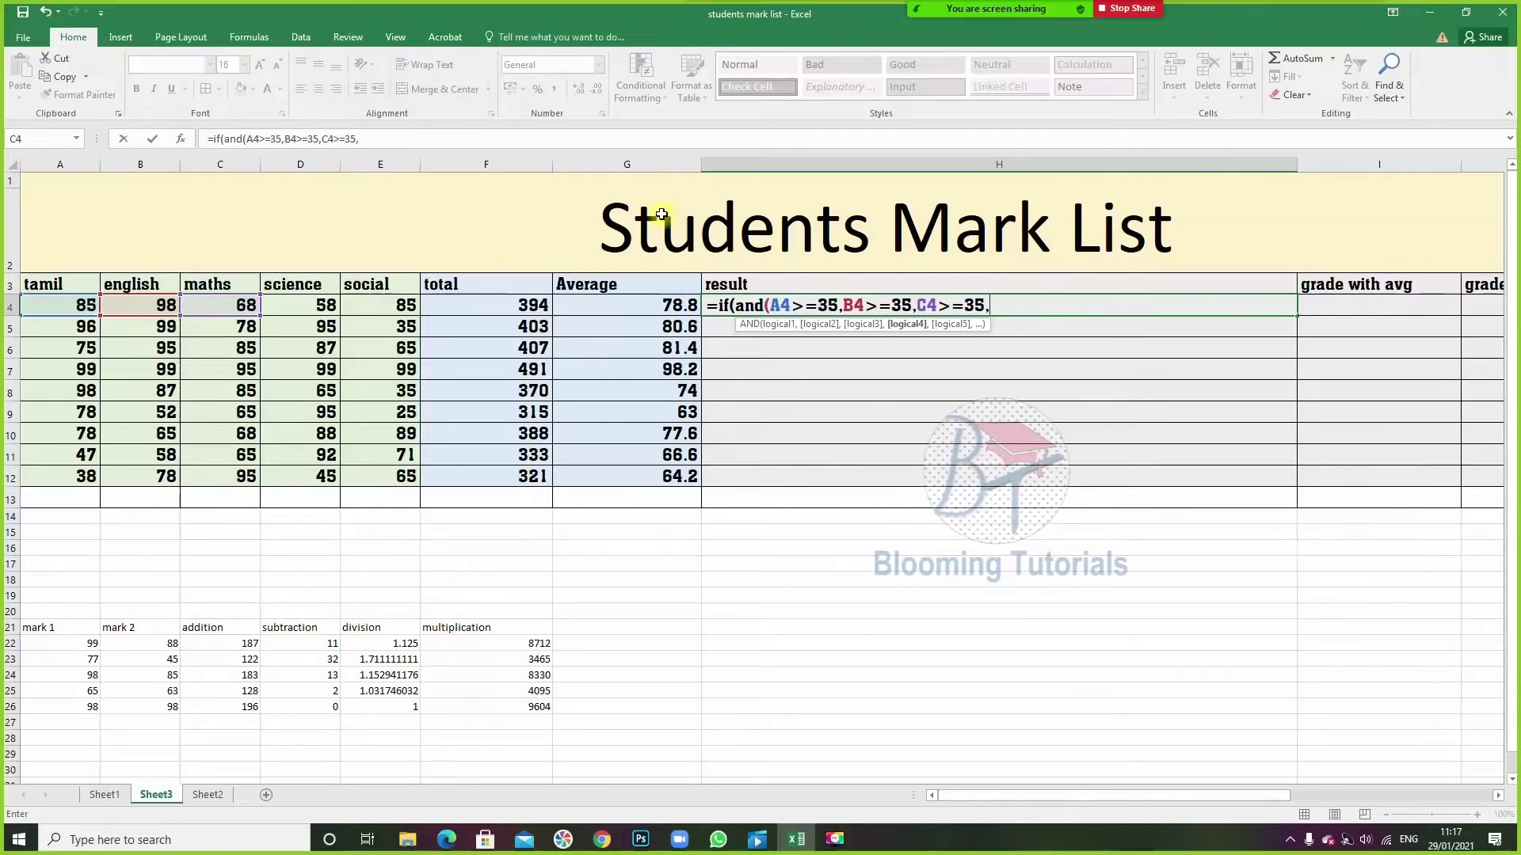
pyautogui.click(305, 305)
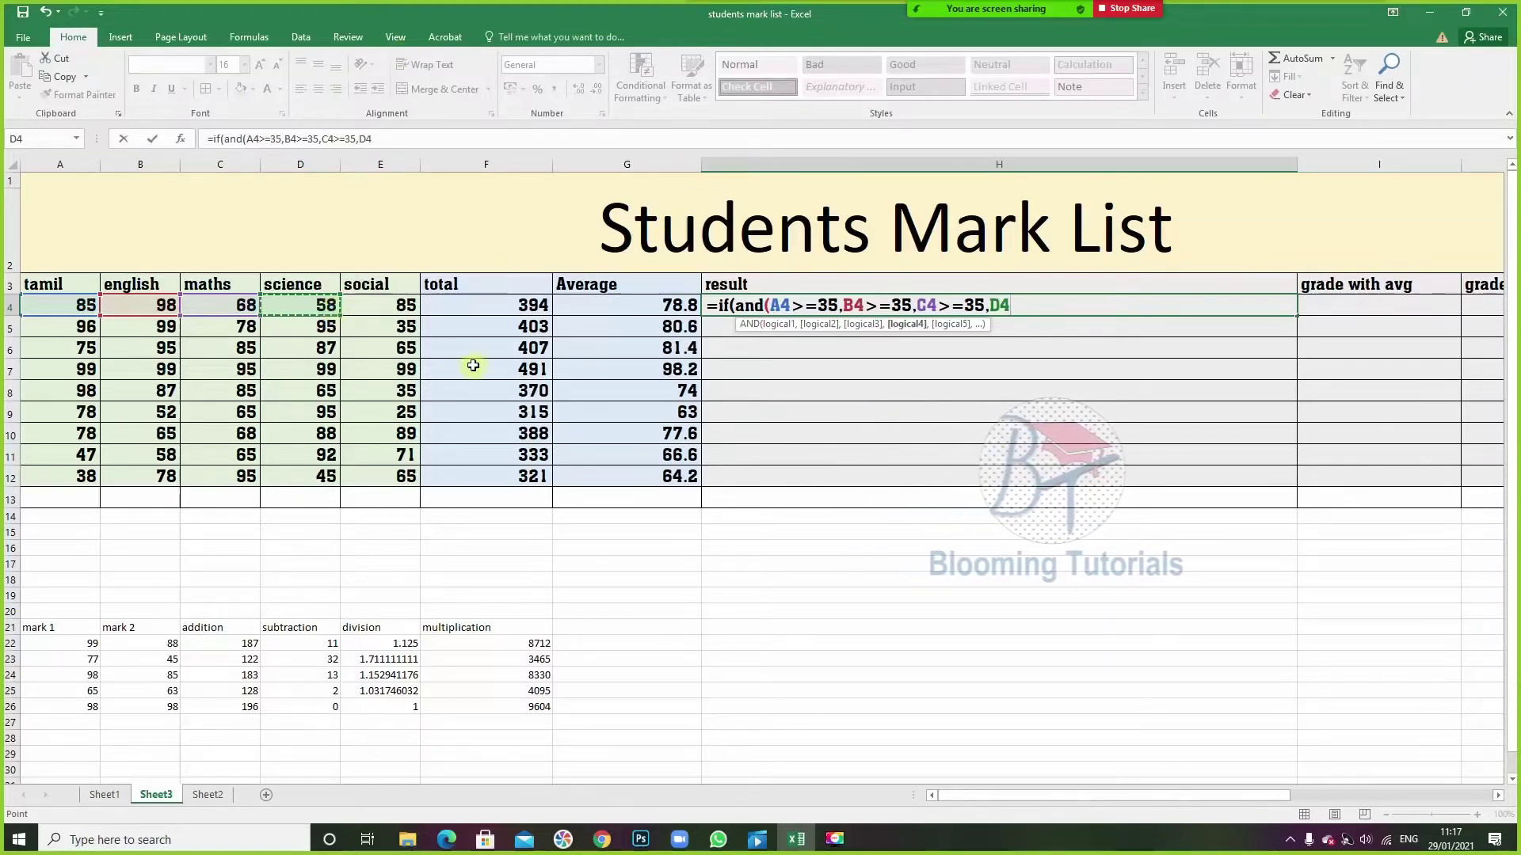
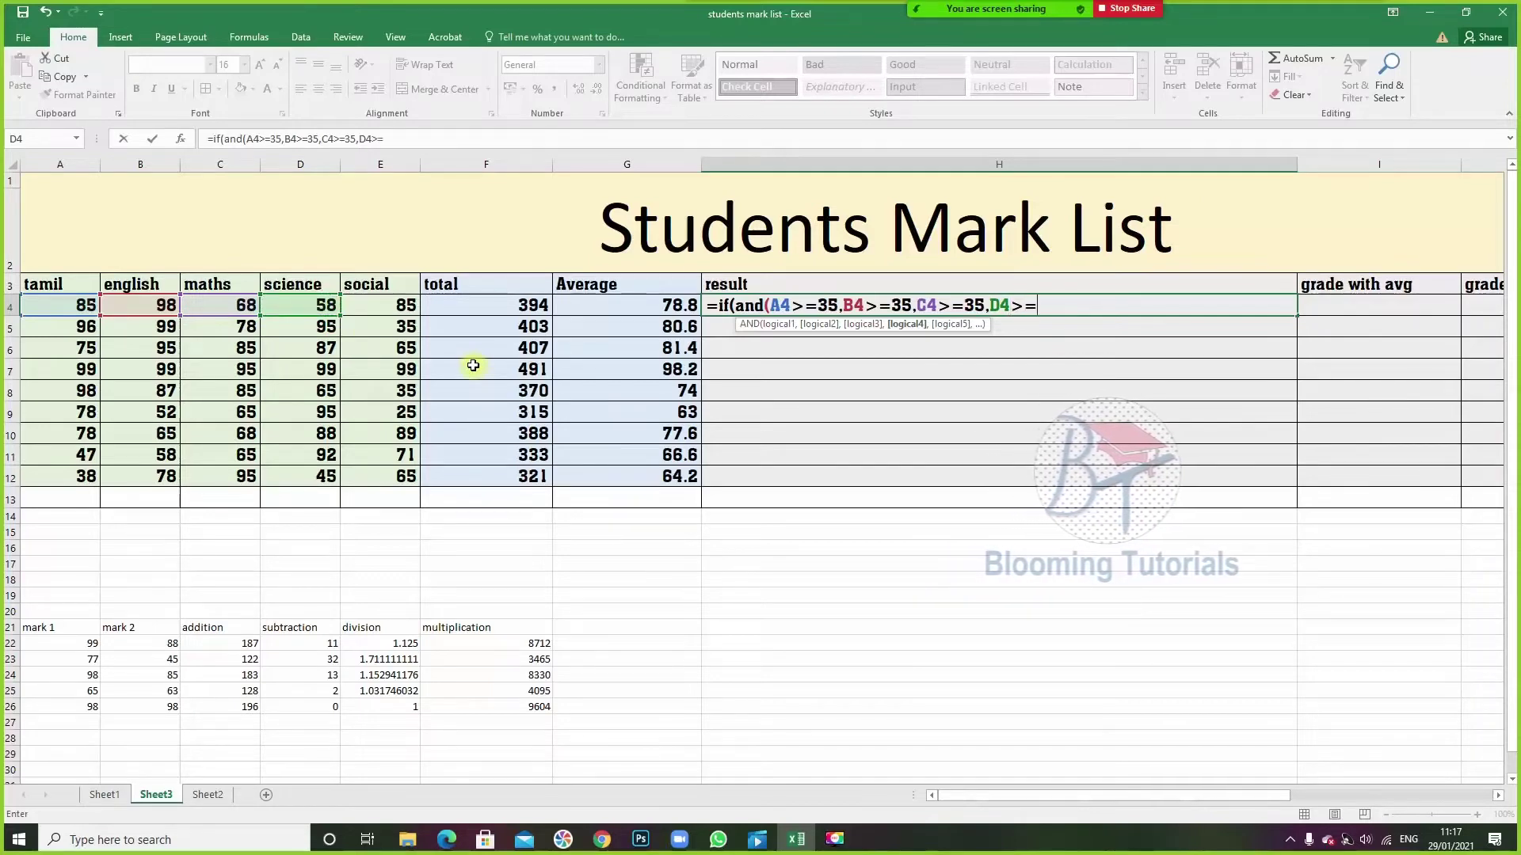
# - Extend H4's AND test with D4>=35 and E4>=35, then close AND and add a comma
pyautogui.write('35,')
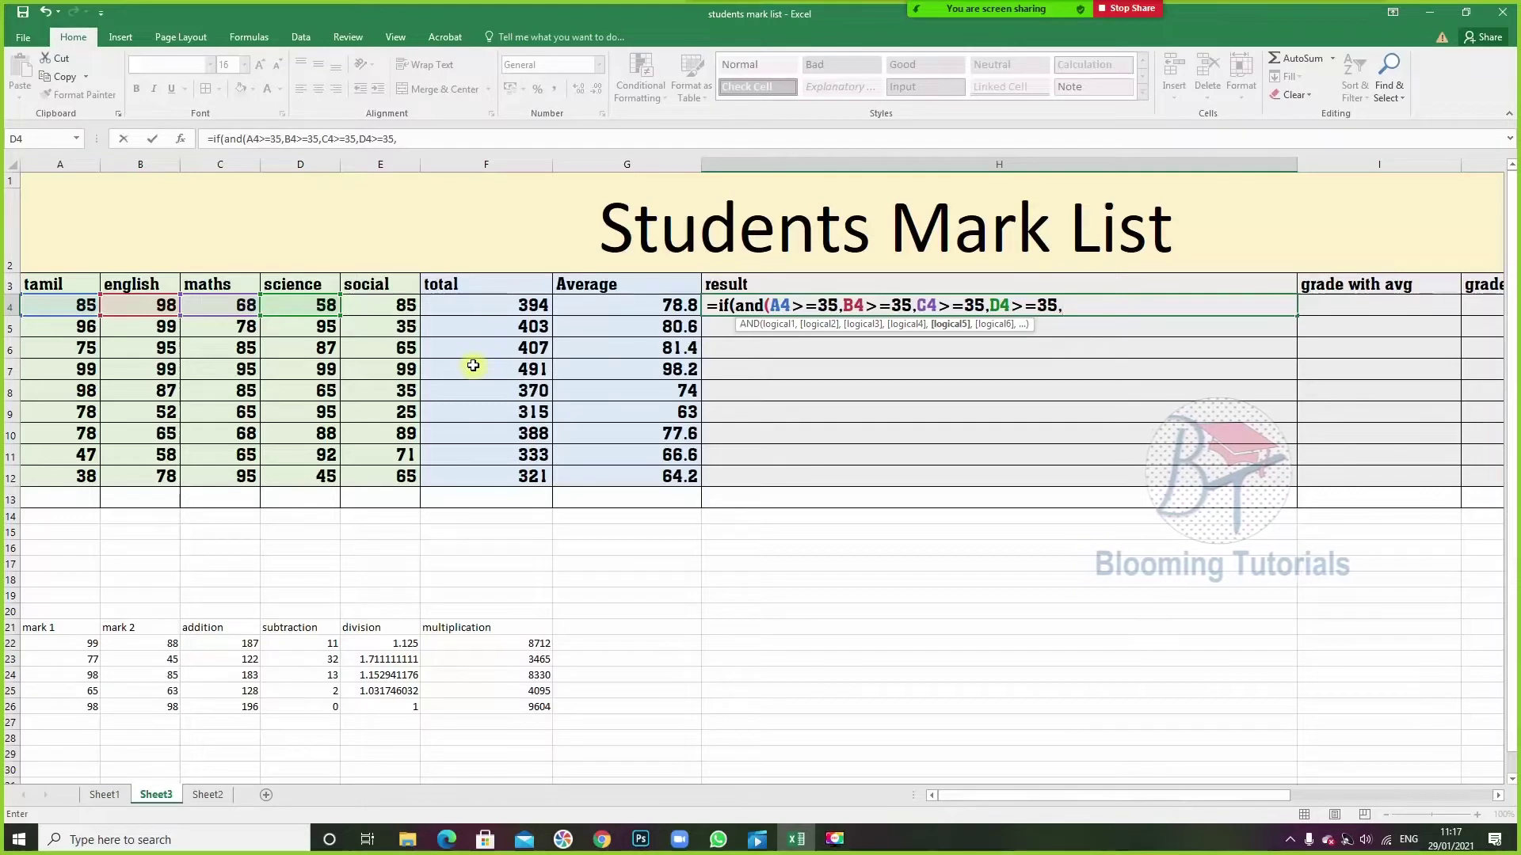
pyautogui.click(380, 305)
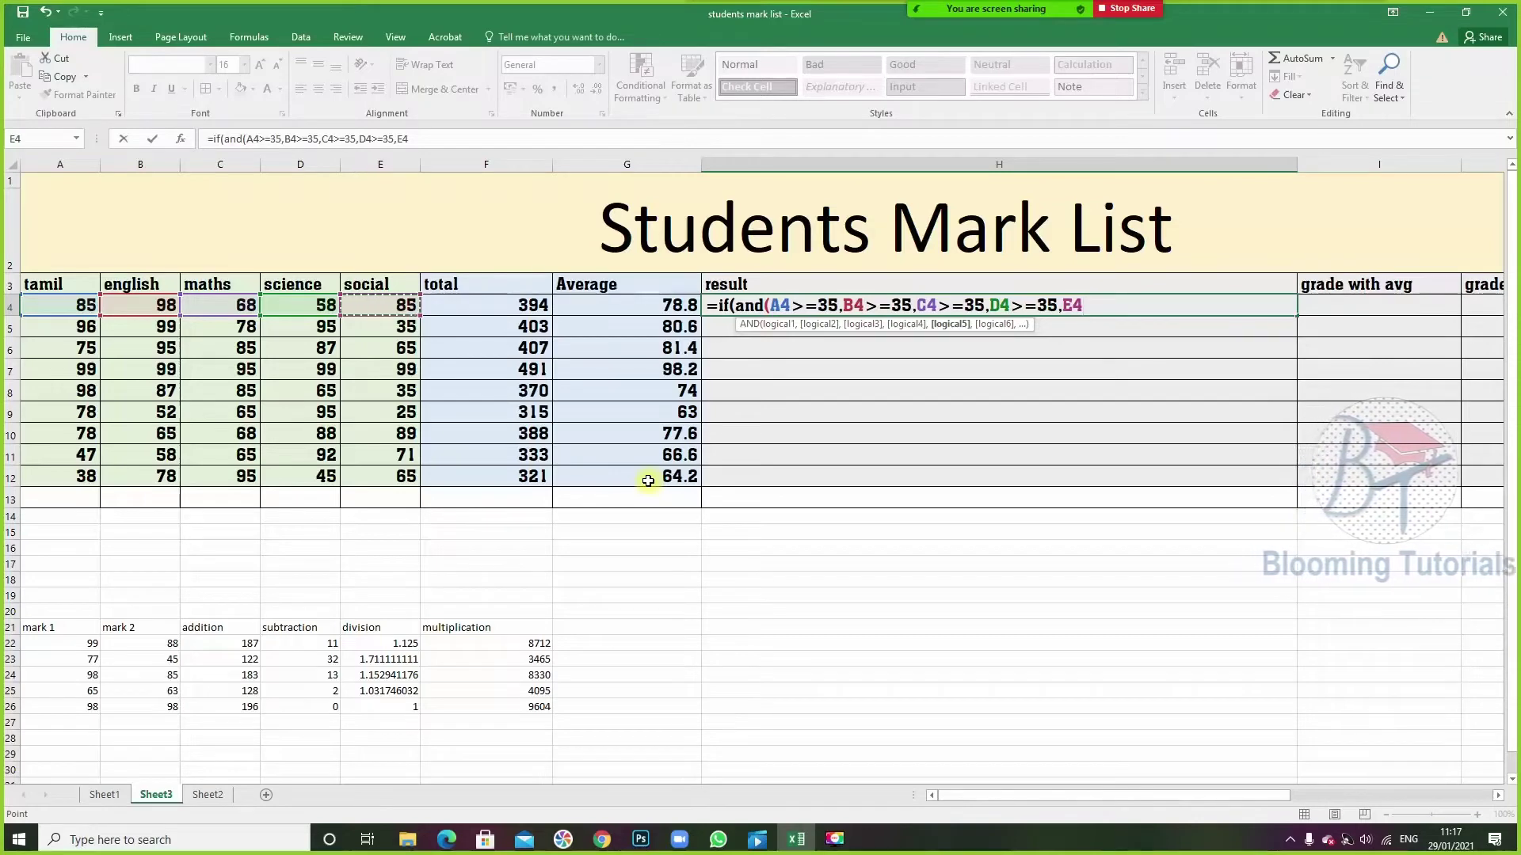
pyautogui.write('>=35')
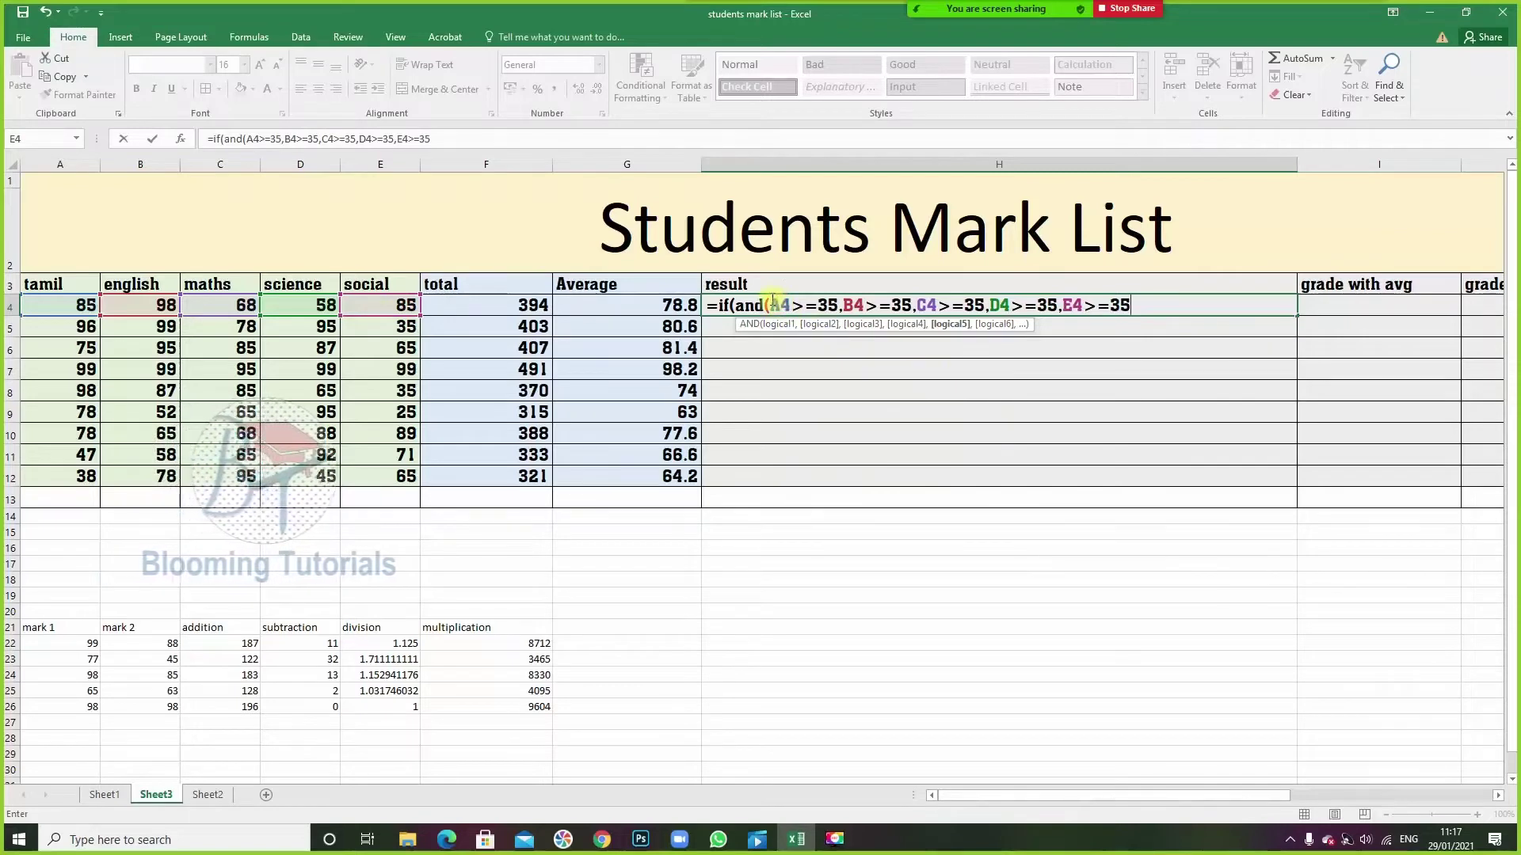
pyautogui.click(1131, 306)
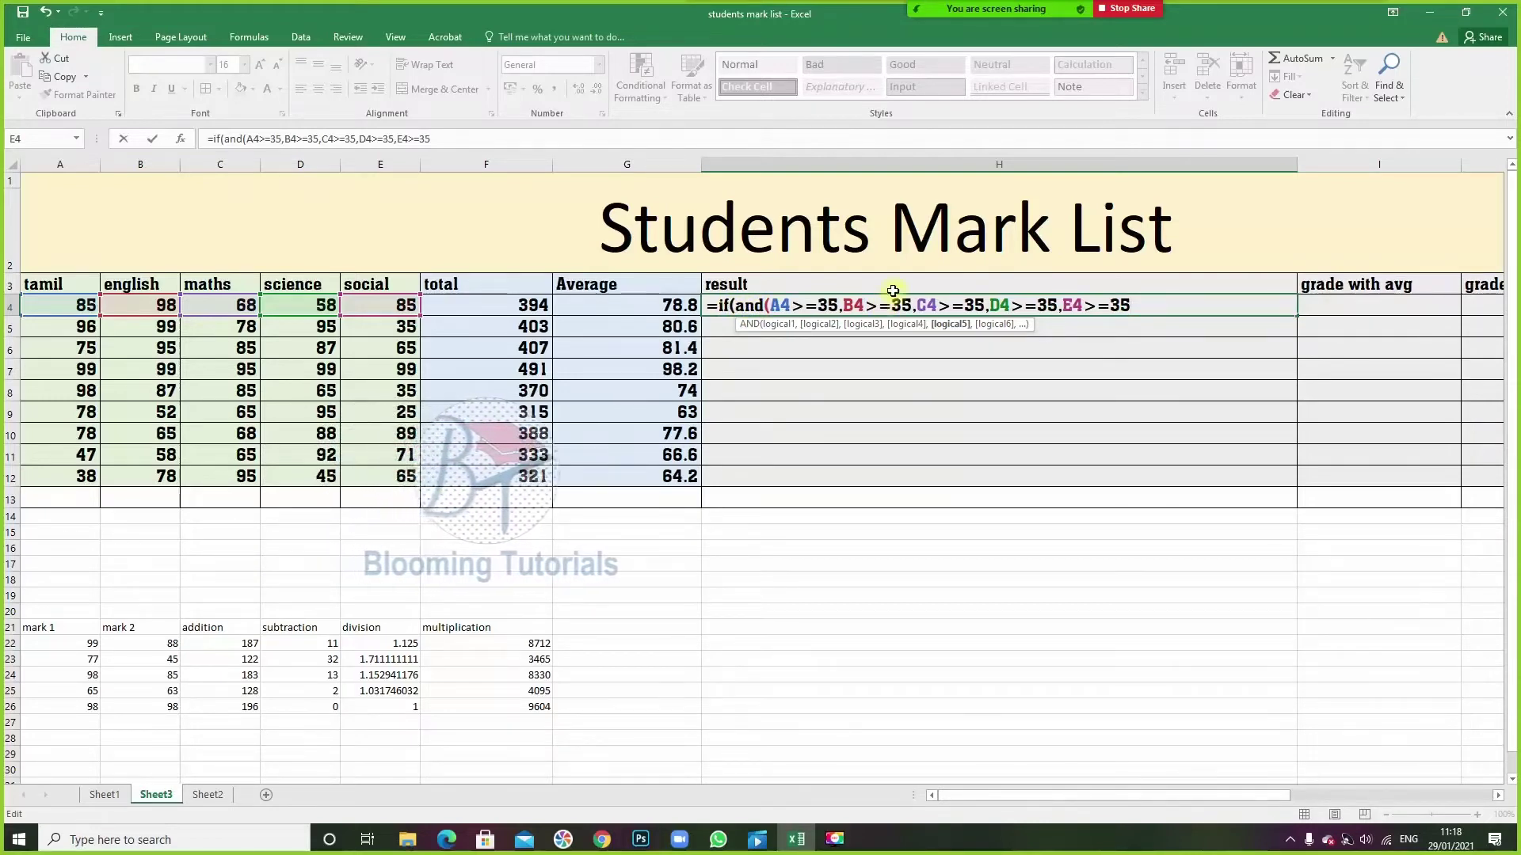
pyautogui.click(762, 304)
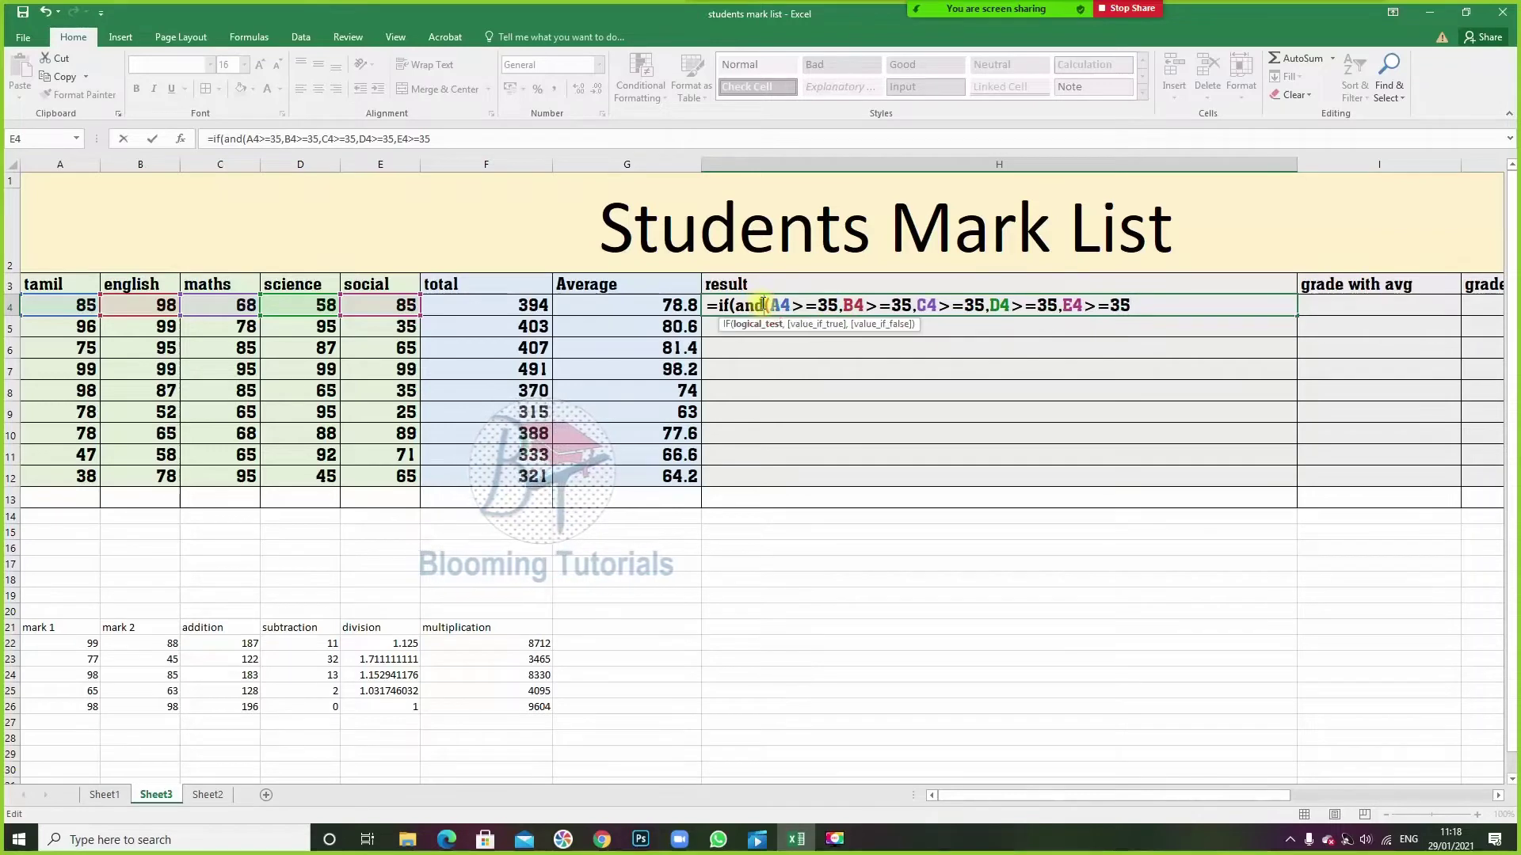
pyautogui.click(1133, 305)
pyautogui.write(')')
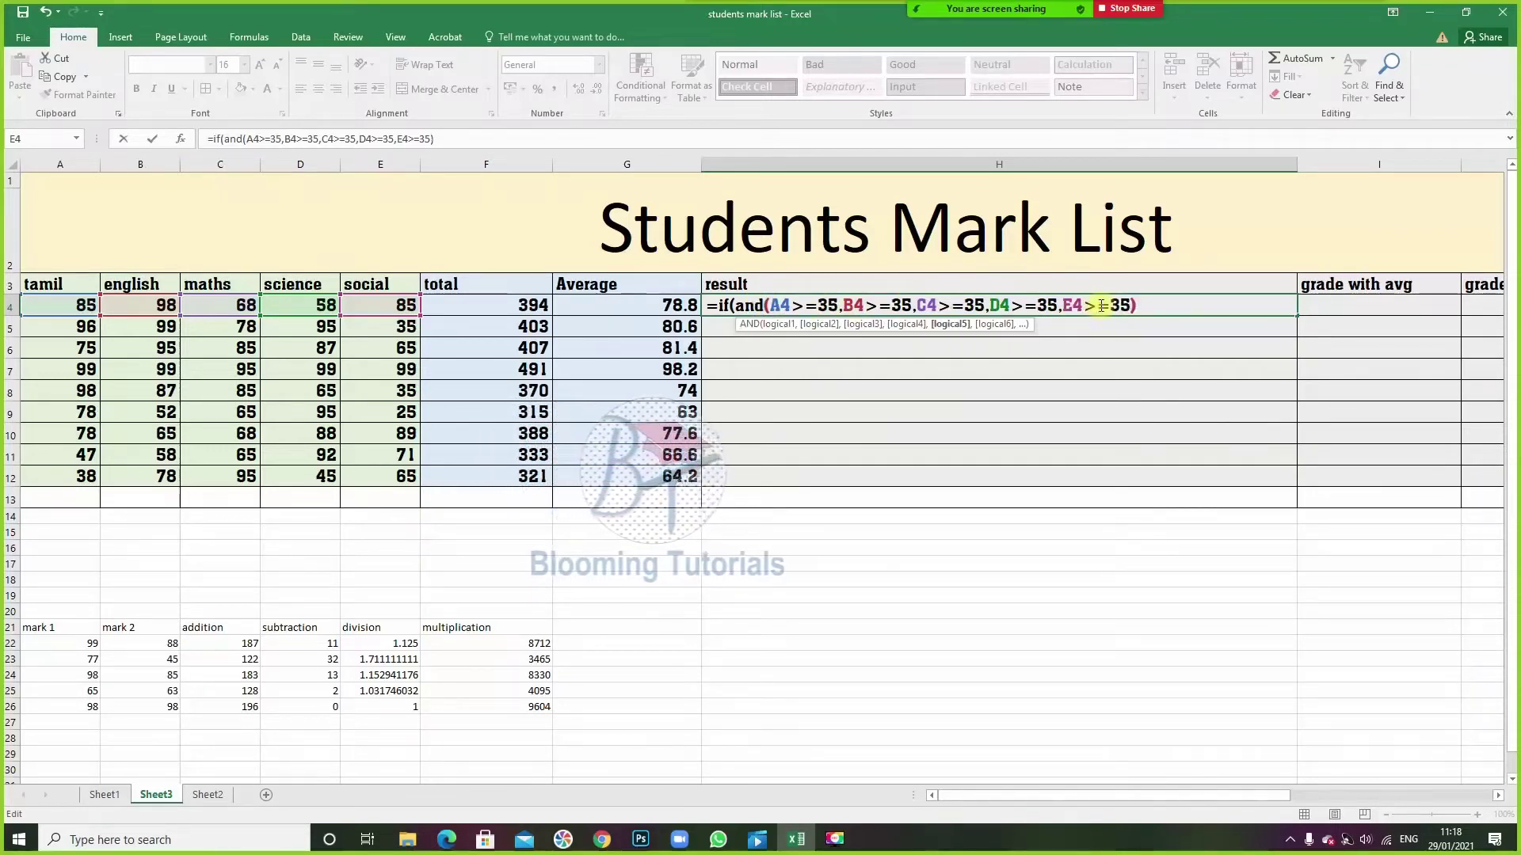
pyautogui.press('End')
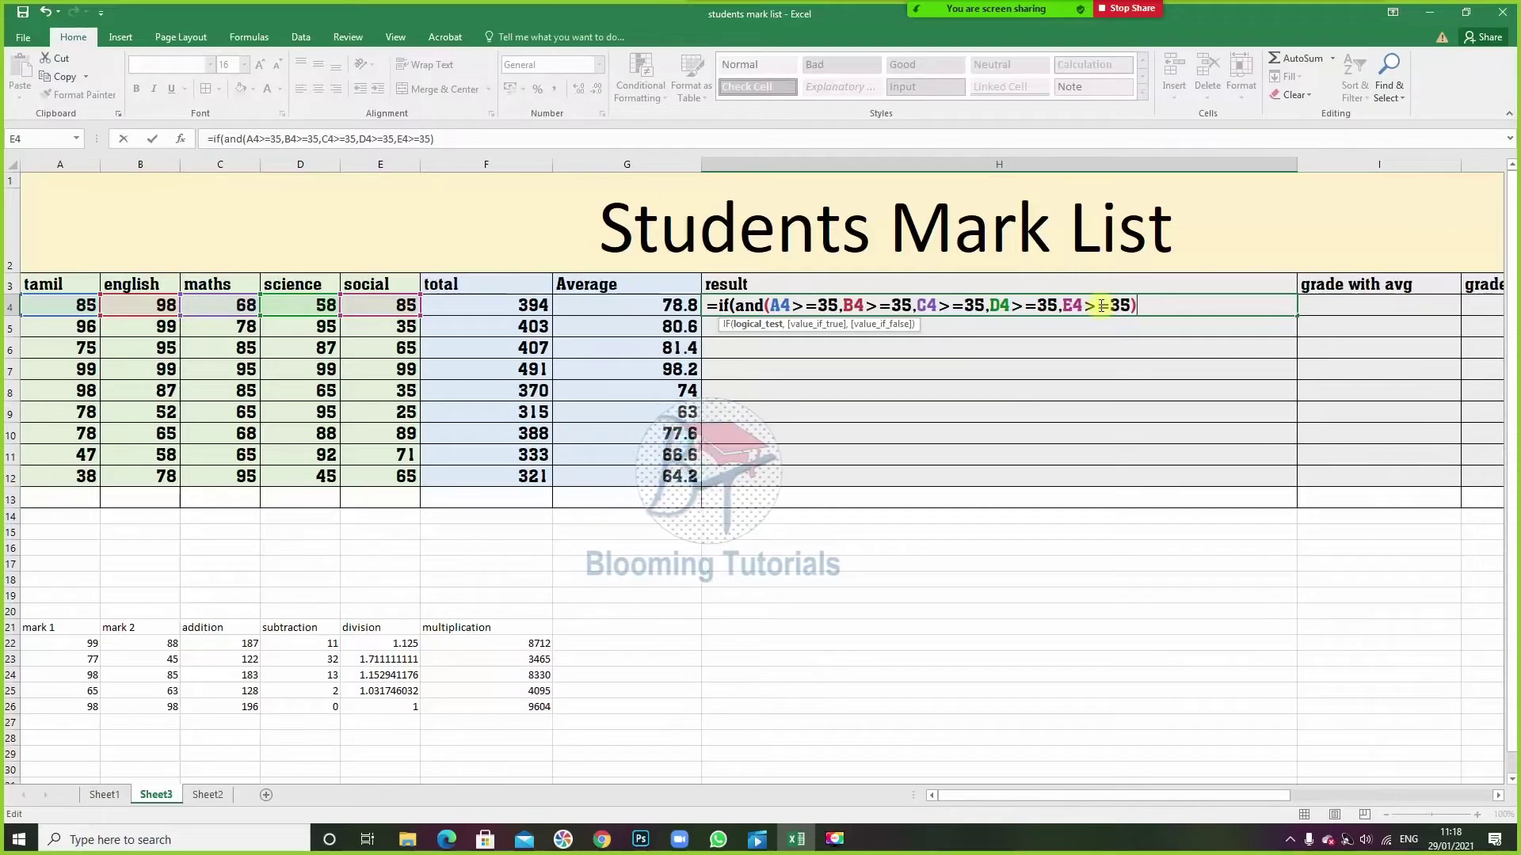
pyautogui.write(',')
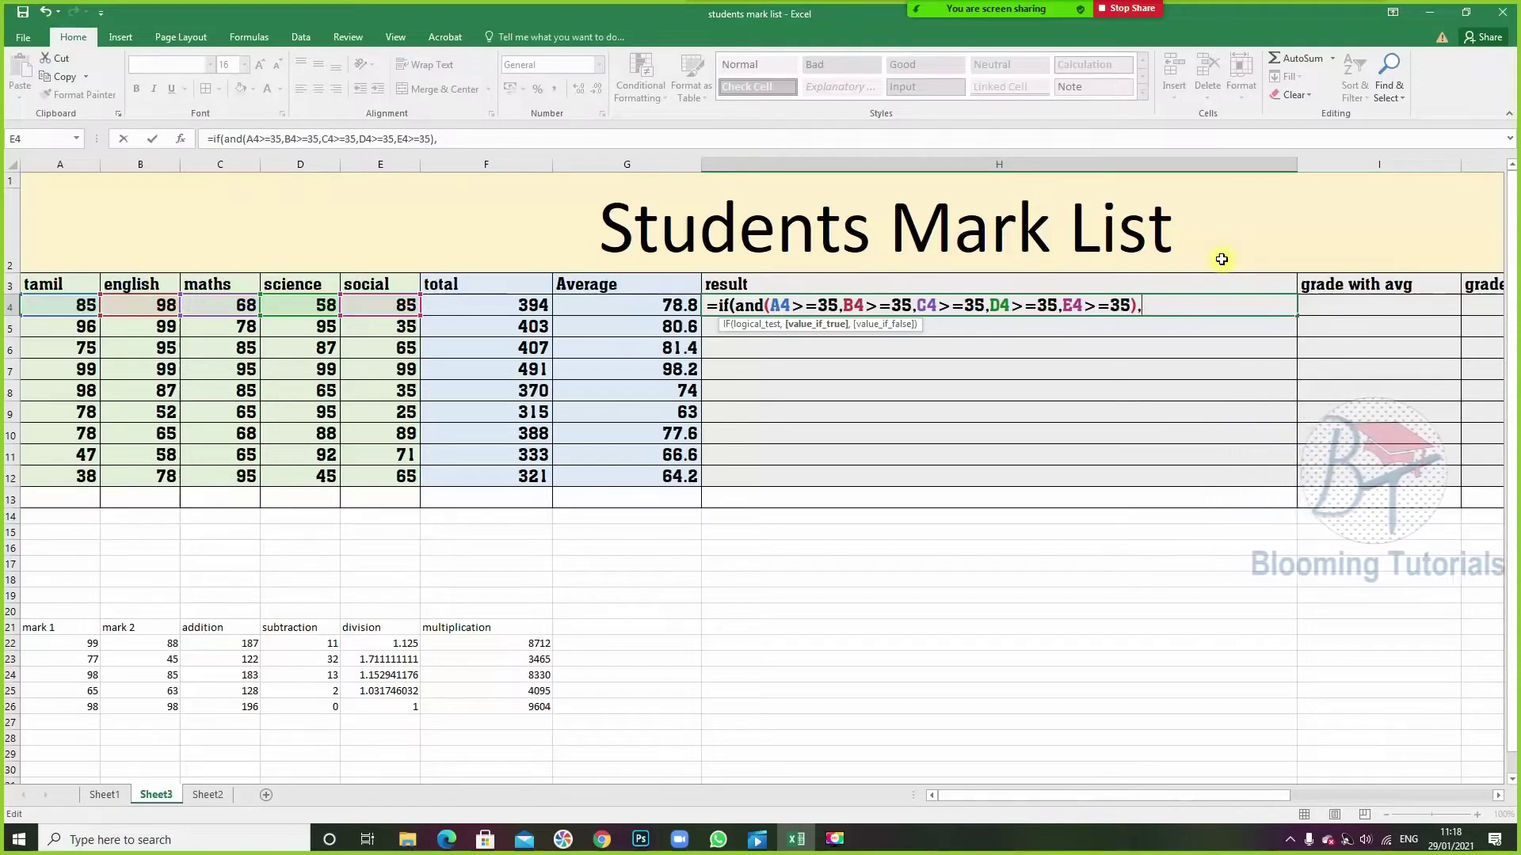
# - Start the quoted value-if-true text after the AND test
pyautogui.write('"')
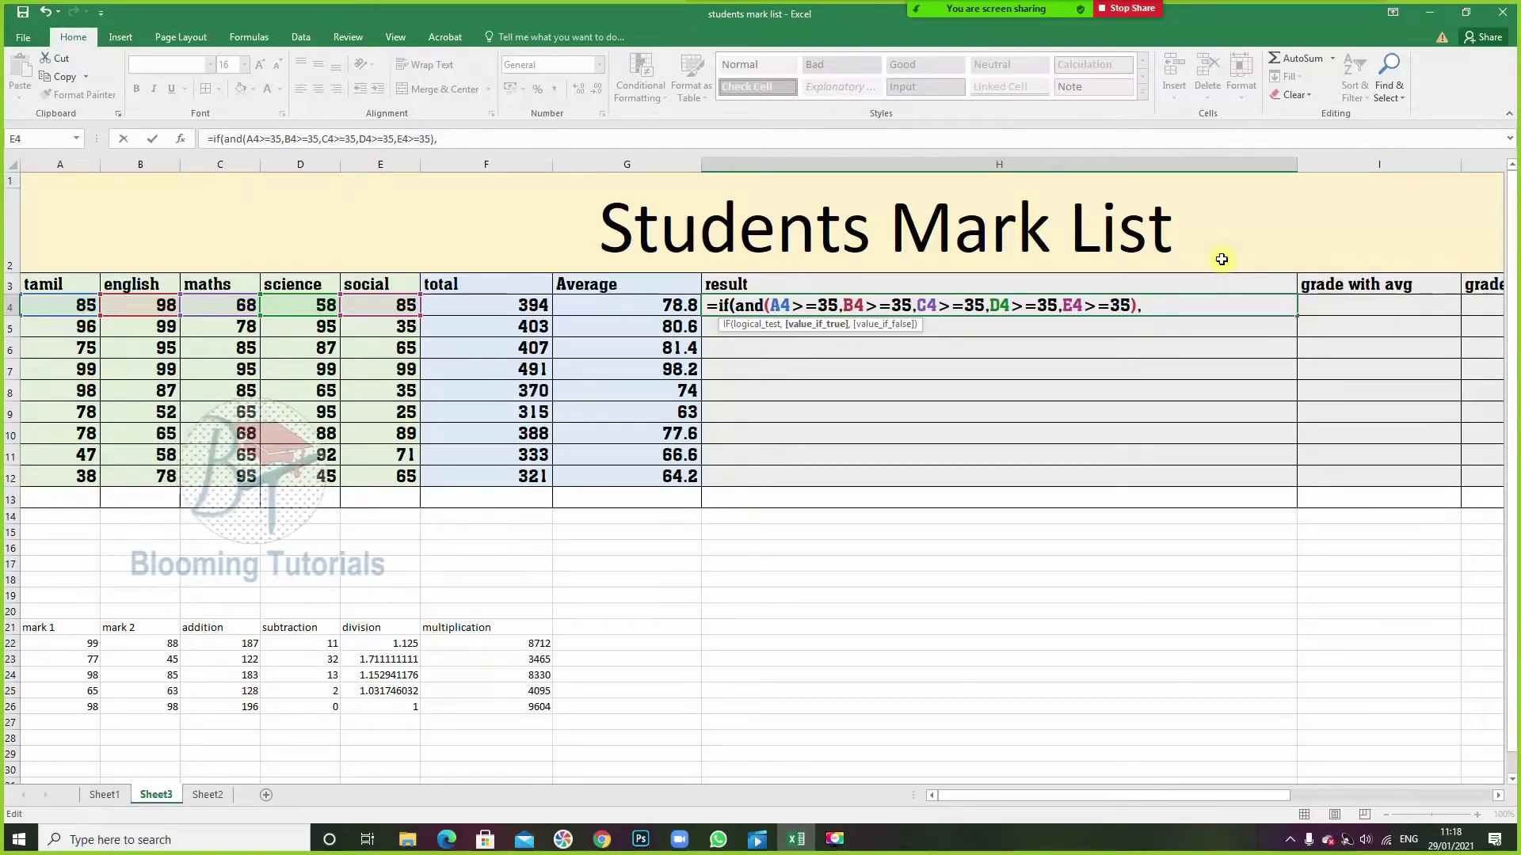
pyautogui.write('"')
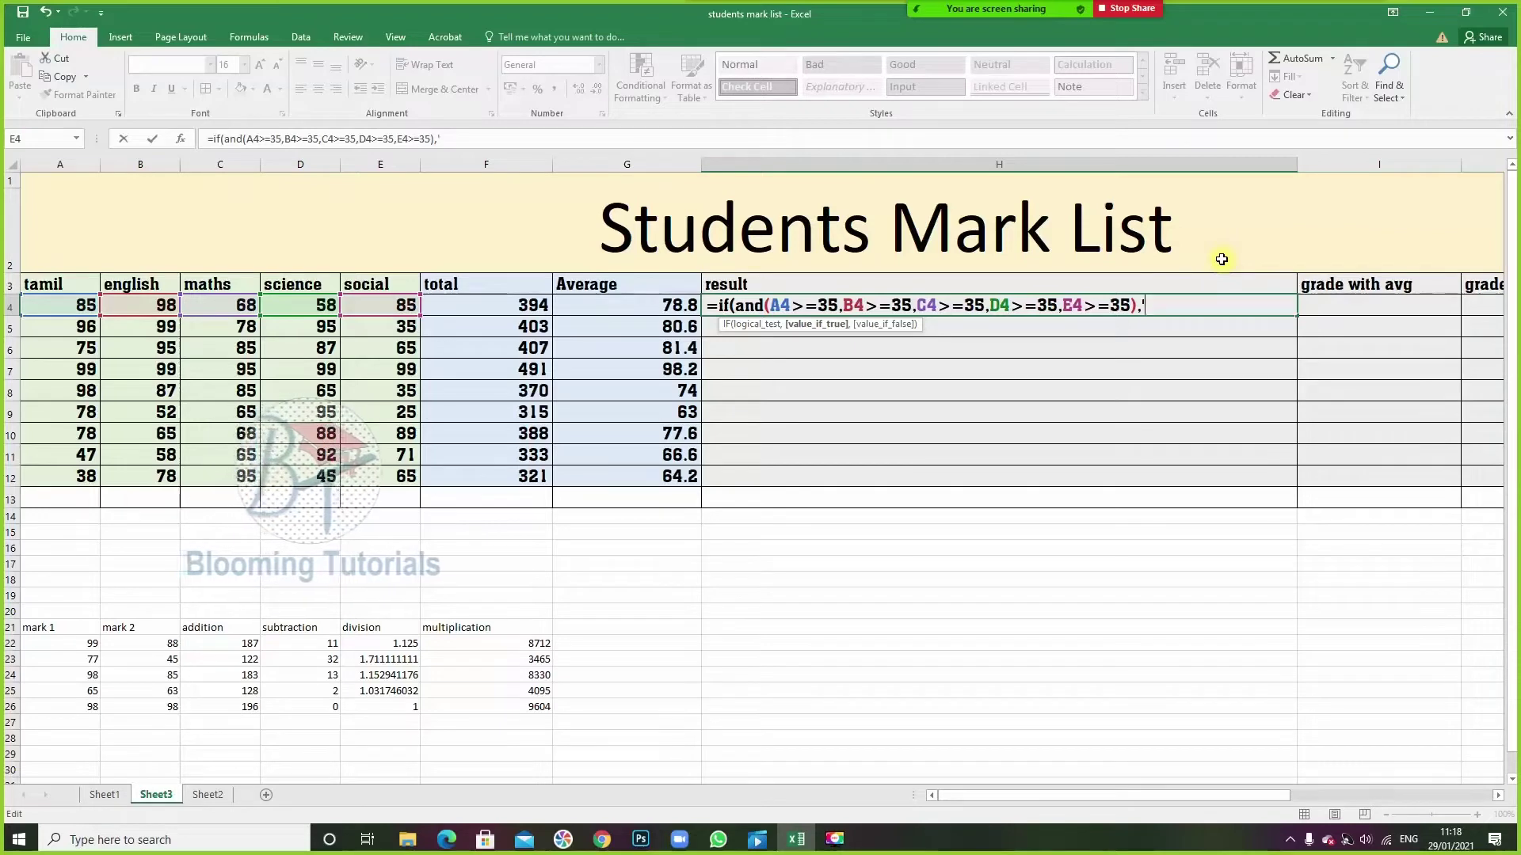
# - Finish H4 as =IF(AND(...),"Pass","Fail"), correcting the Fsil typo, and commit it
pyautogui.press('BackSpace')
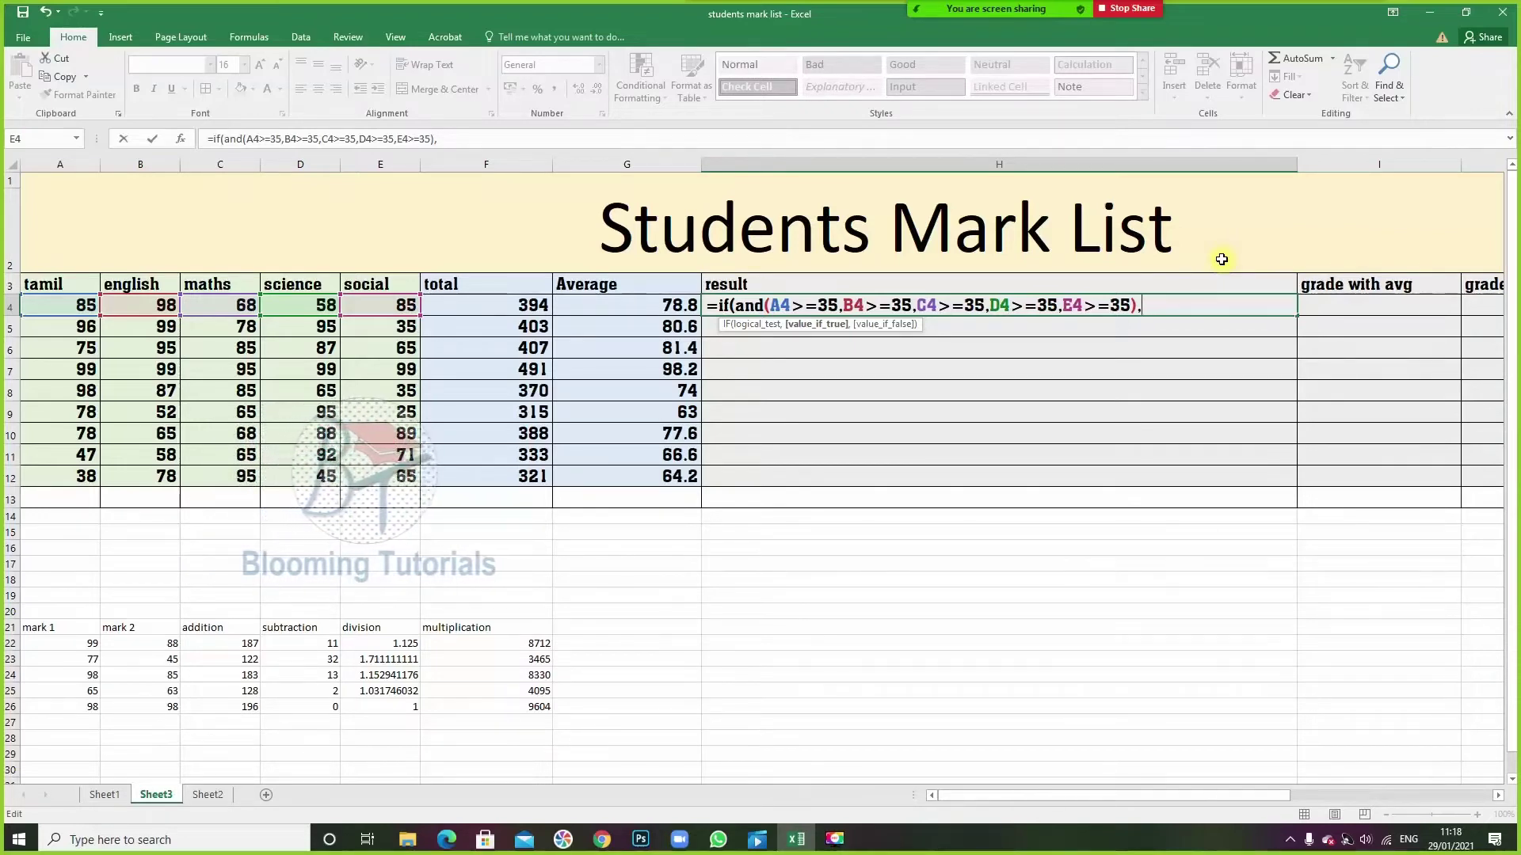
pyautogui.write('"')
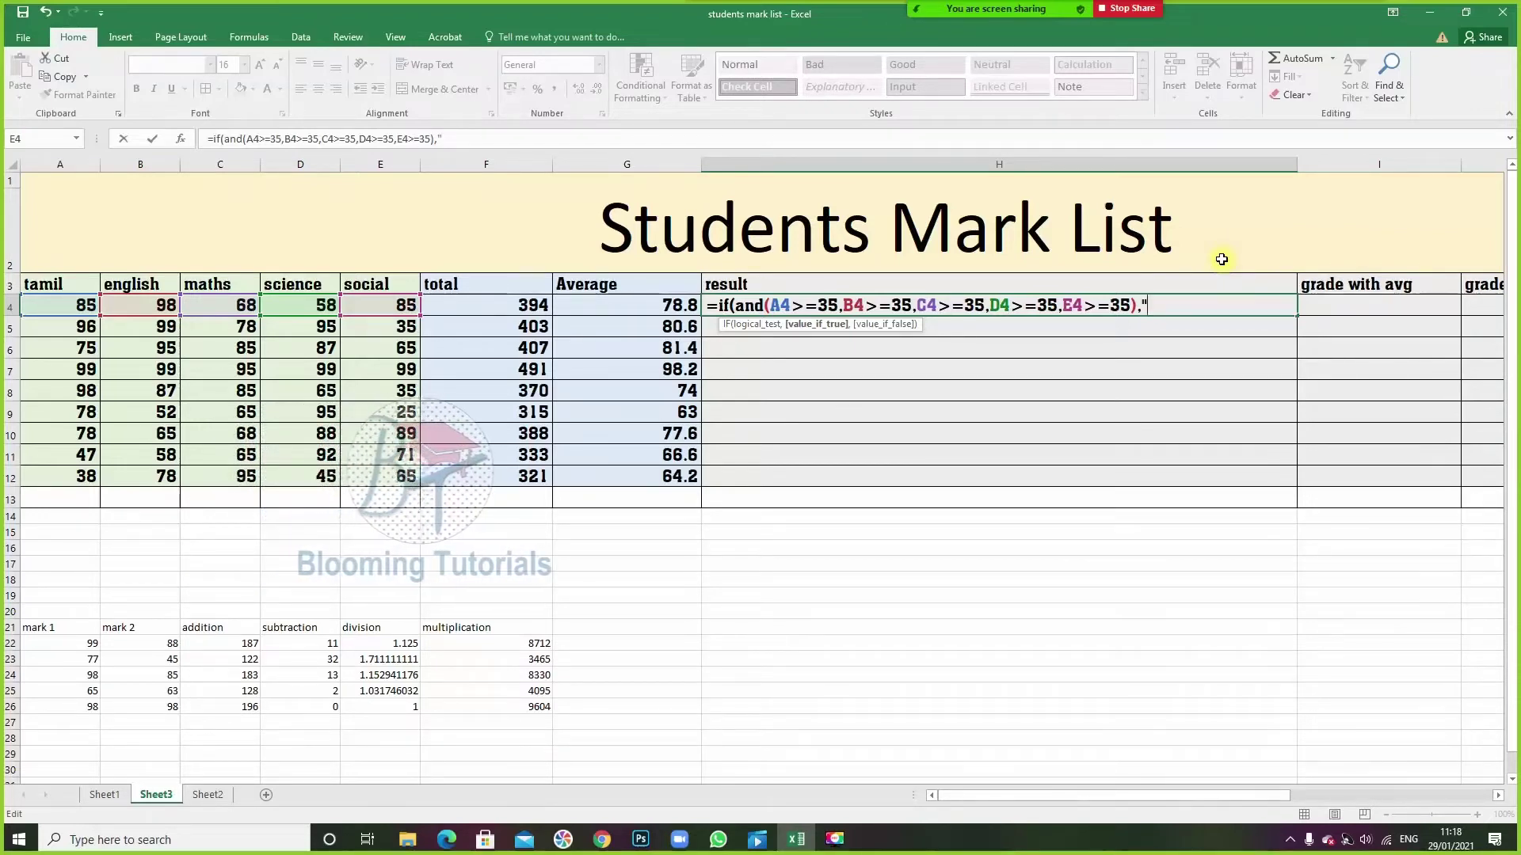
pyautogui.write('Pass')
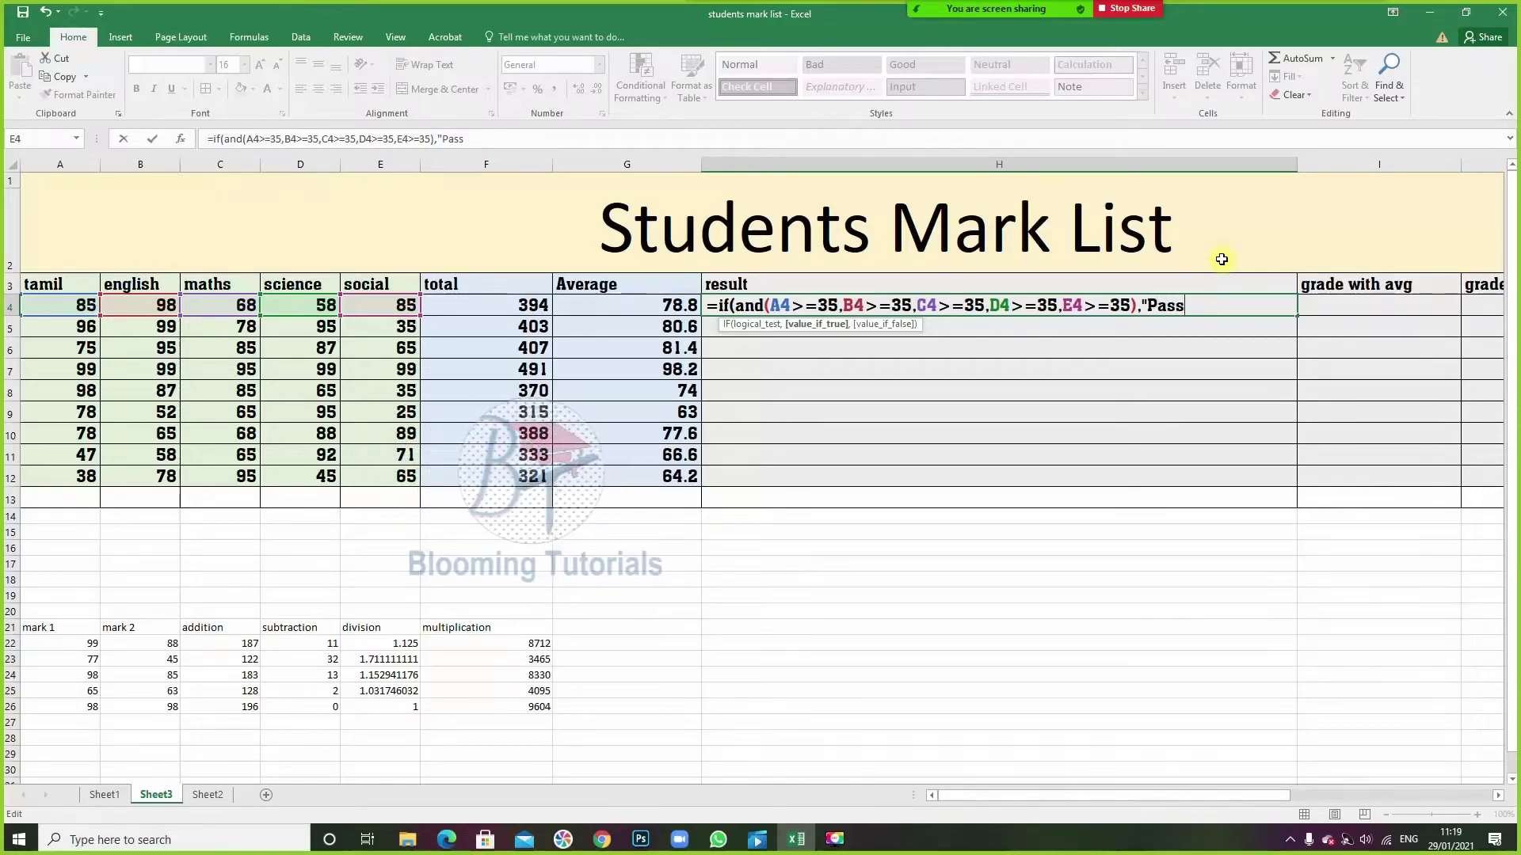
pyautogui.write('"')
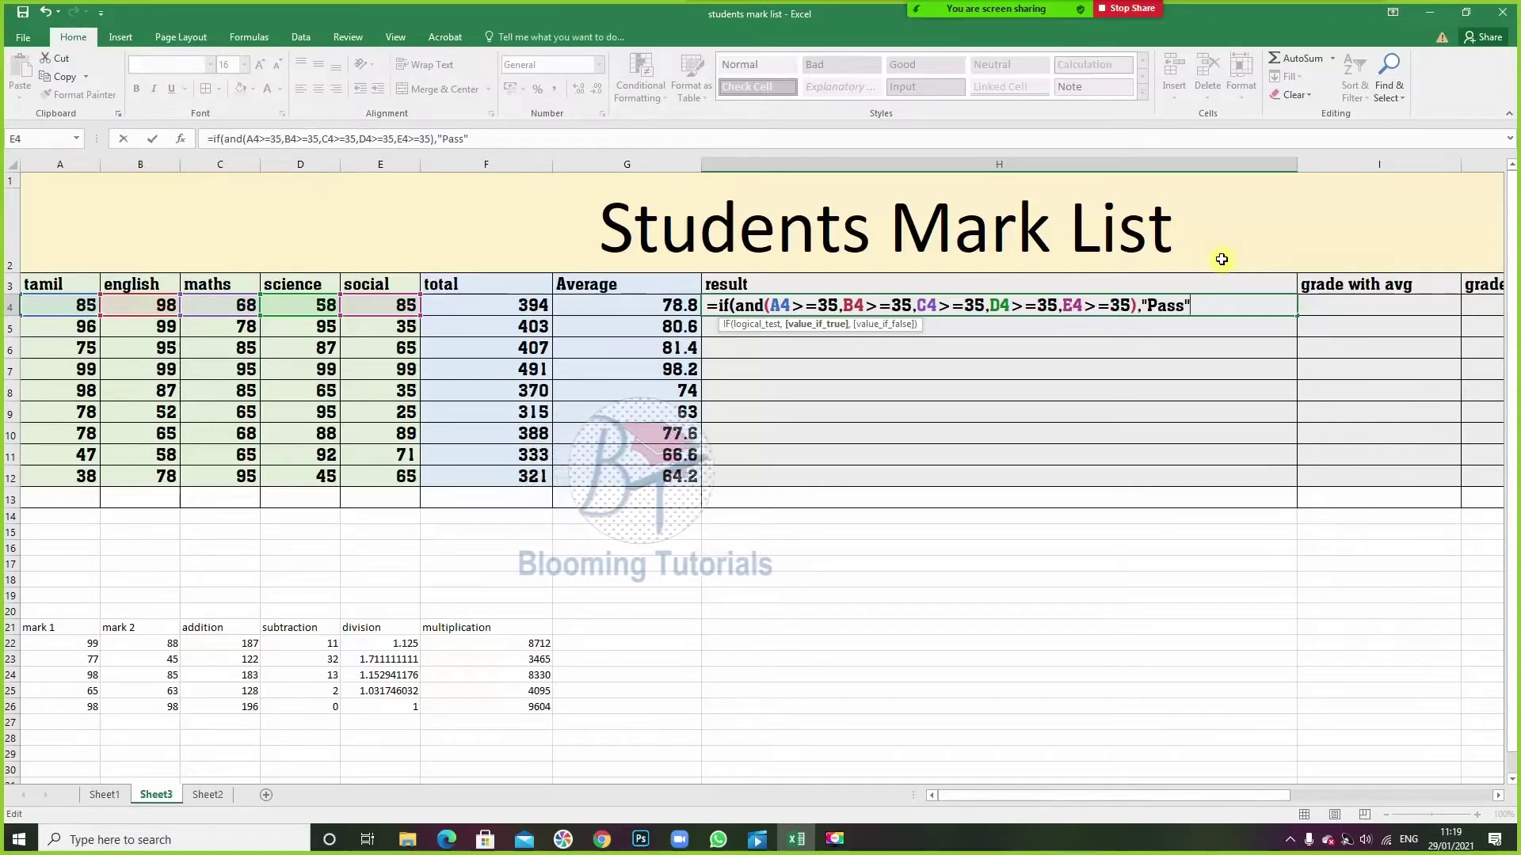
pyautogui.write(',')
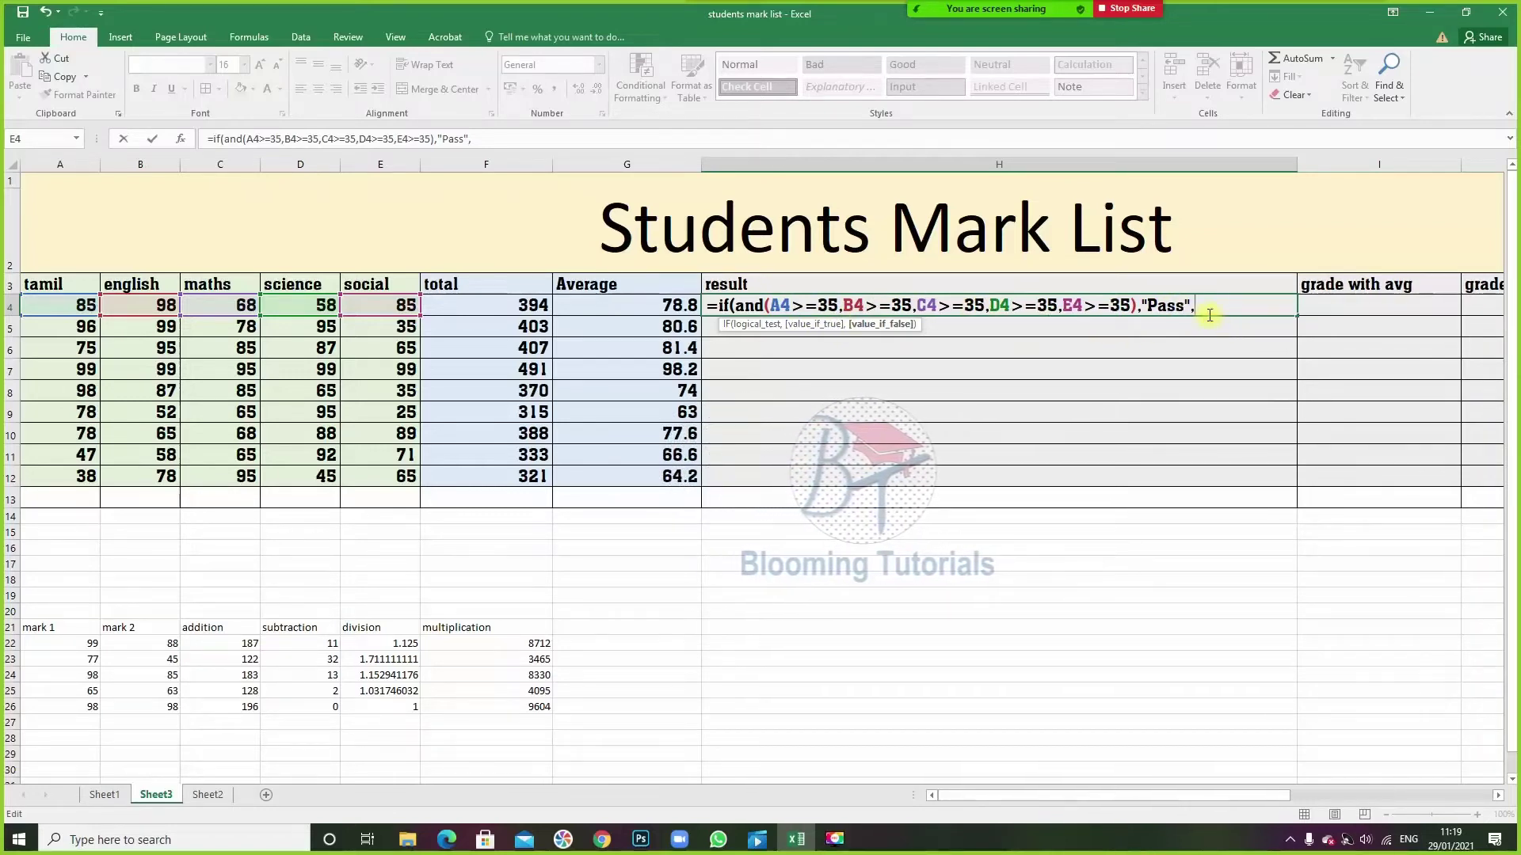
pyautogui.write('"Fsil')
pyautogui.press('BackSpace')
pyautogui.press('BackSpace')
pyautogui.press('BackSpace')
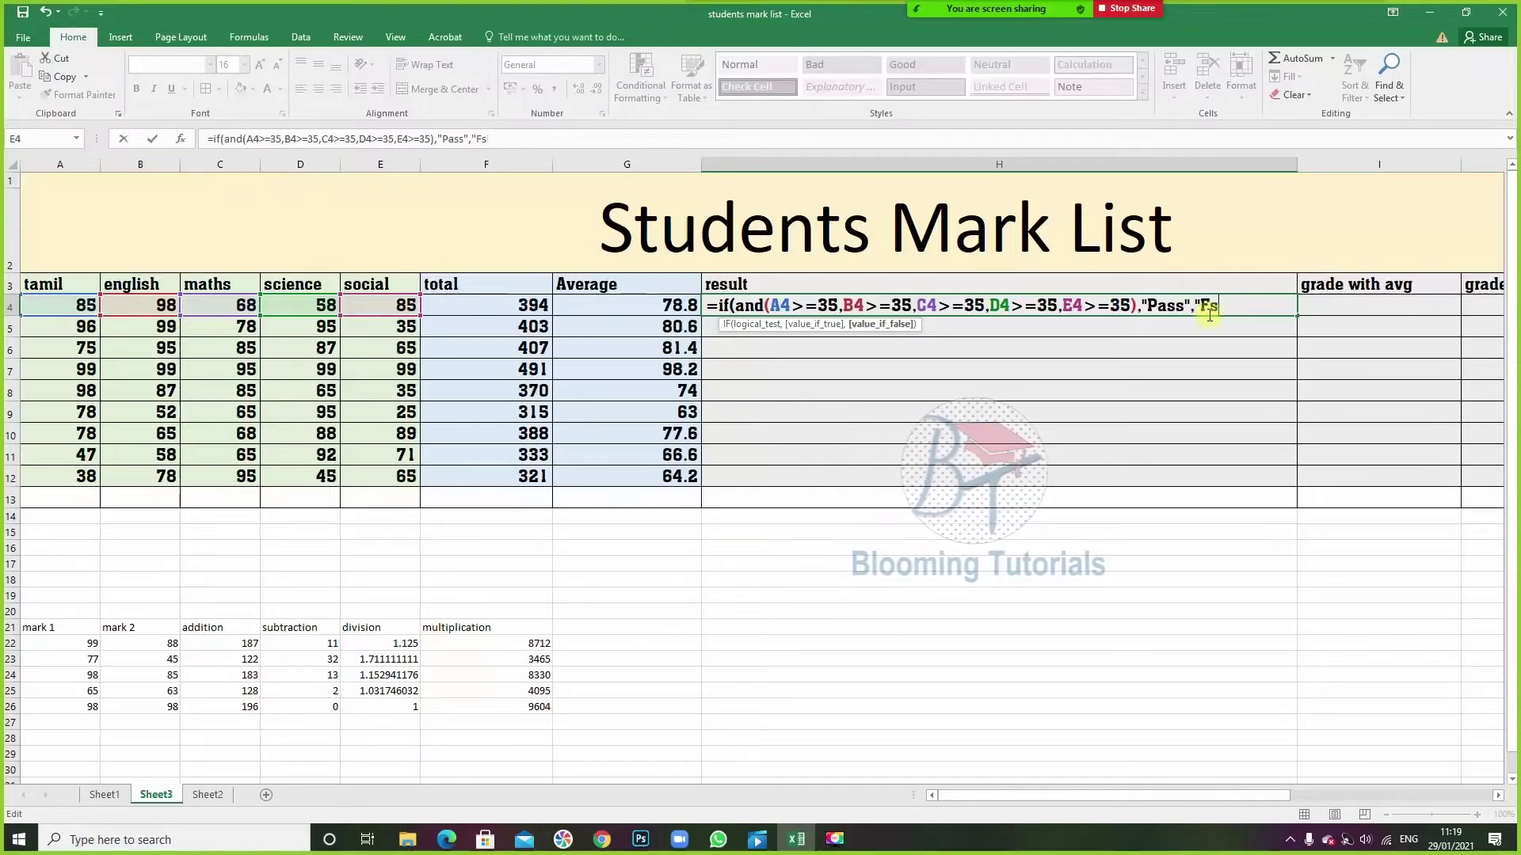
pyautogui.write('ail"')
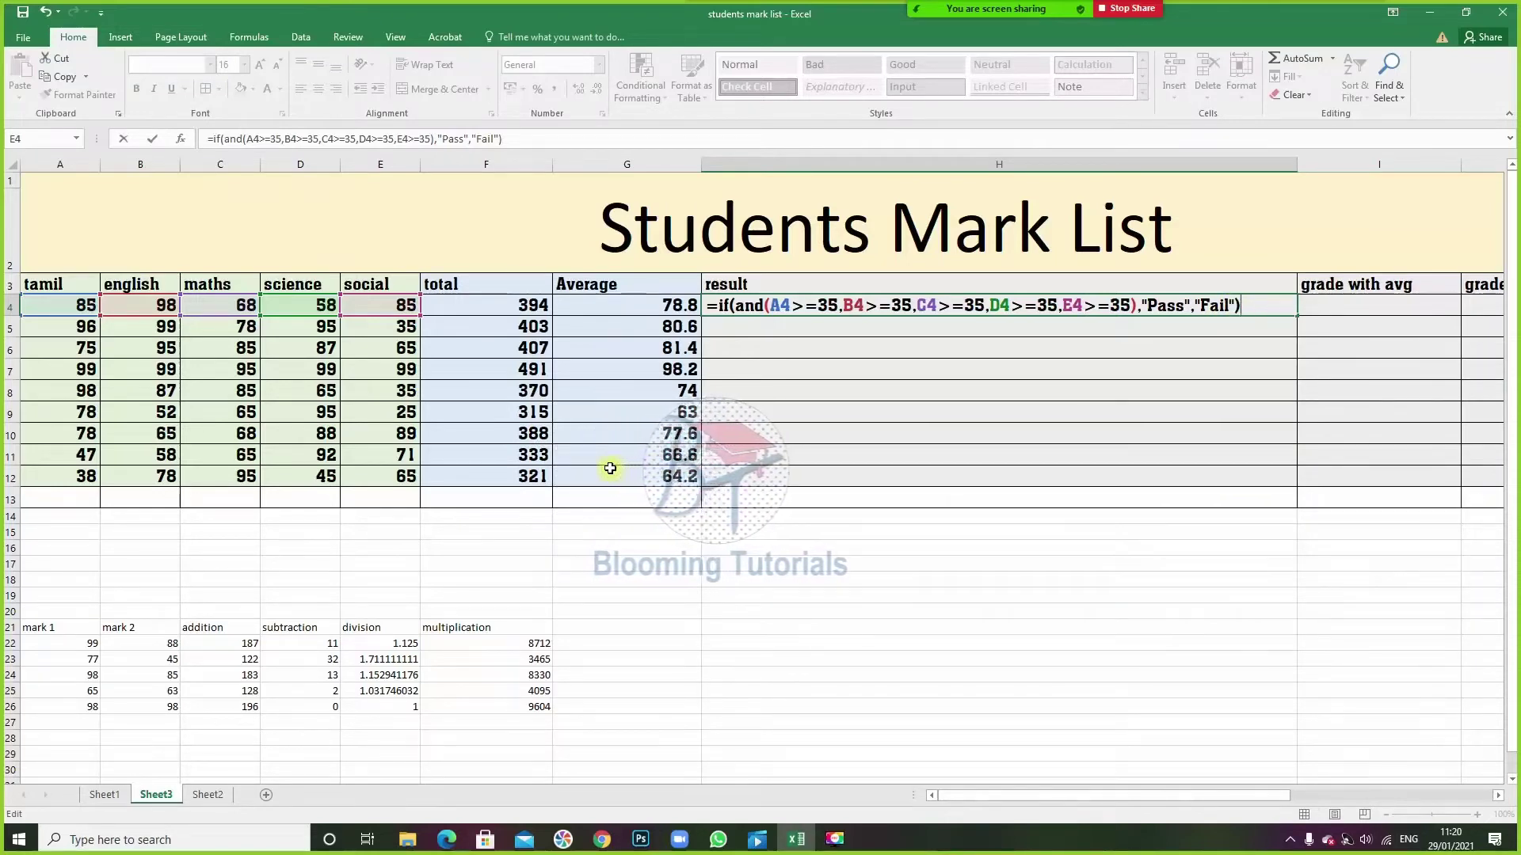
pyautogui.press('Return')
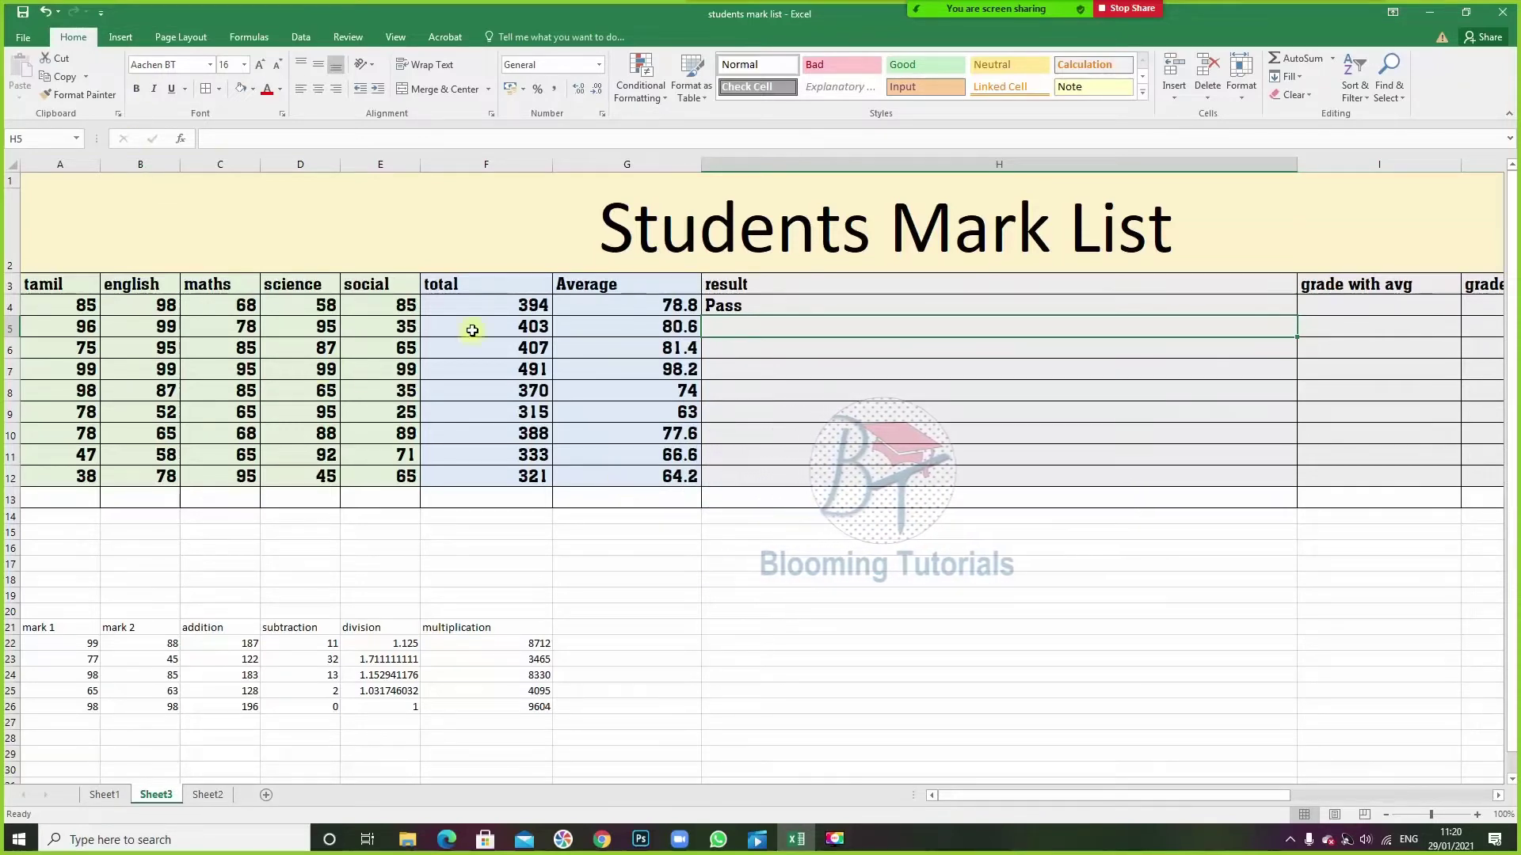
# - Set the science mark D4 to 34 to see Fail, then to 87 to see Pass
pyautogui.click(811, 301)
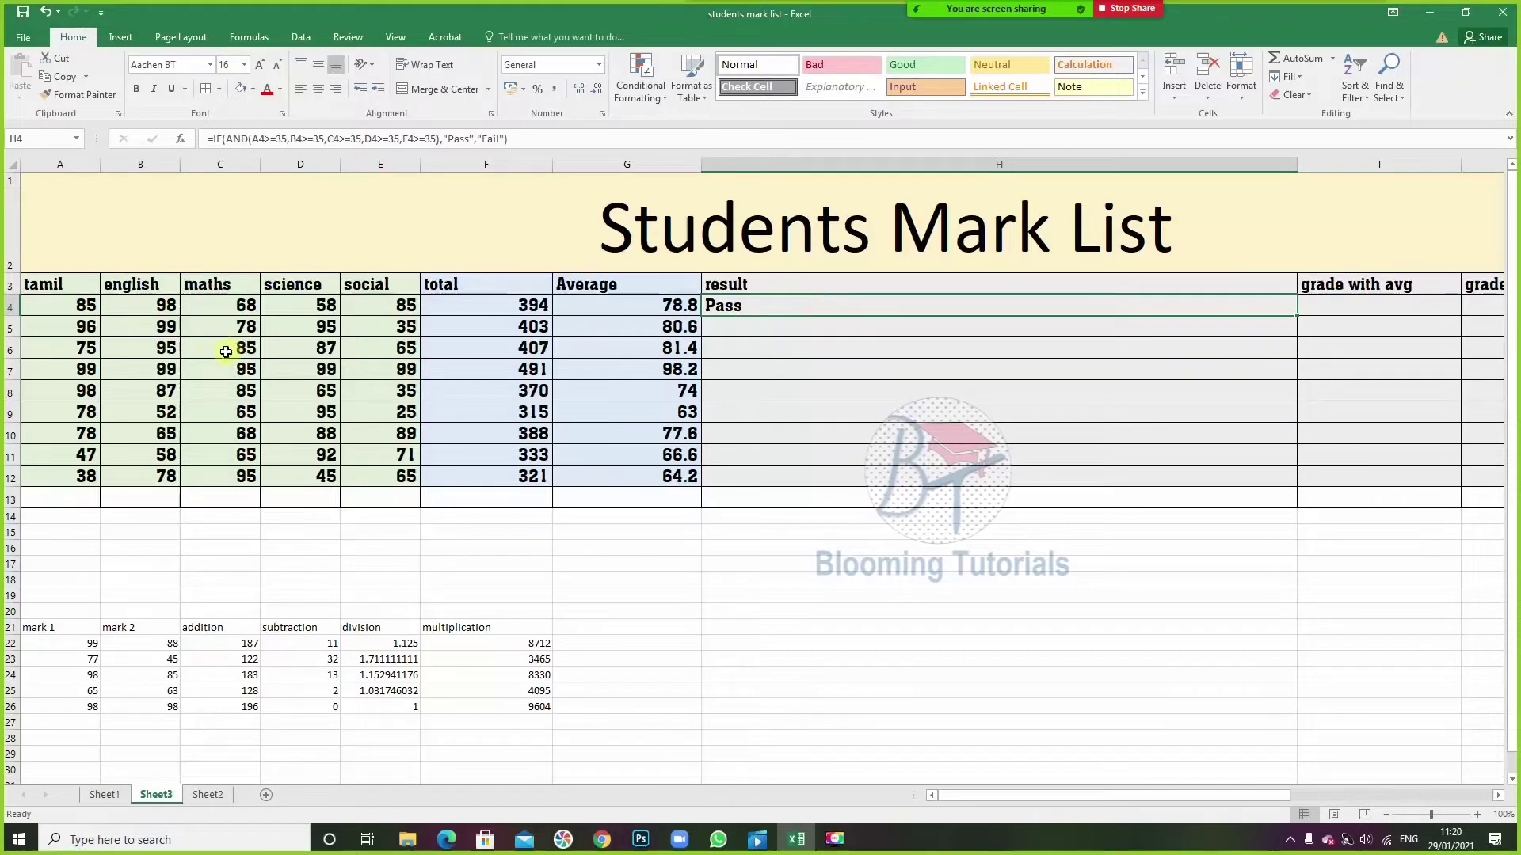
pyautogui.click(306, 301)
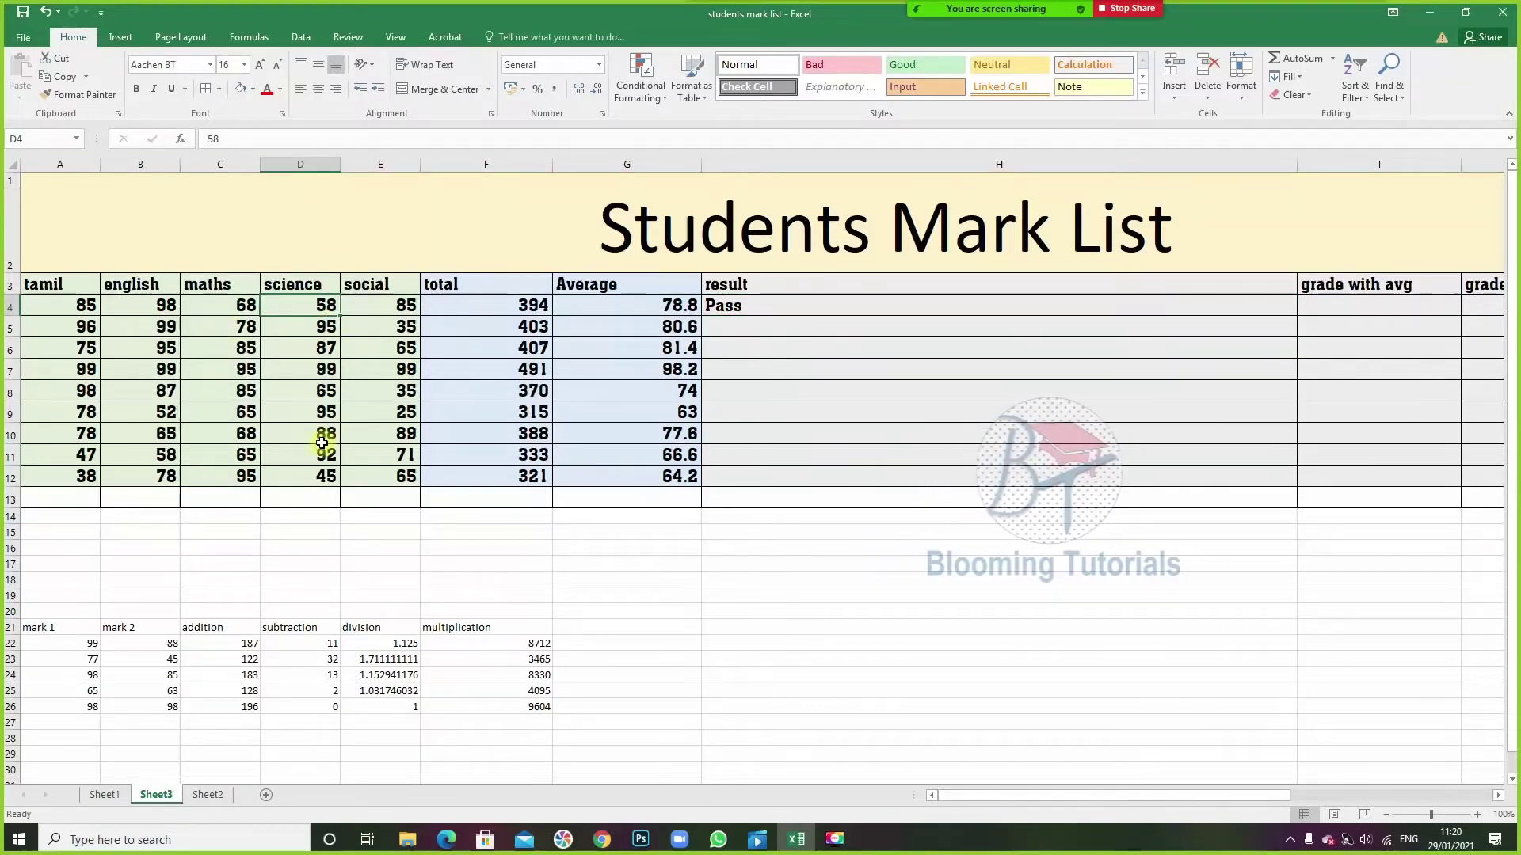
pyautogui.write('34')
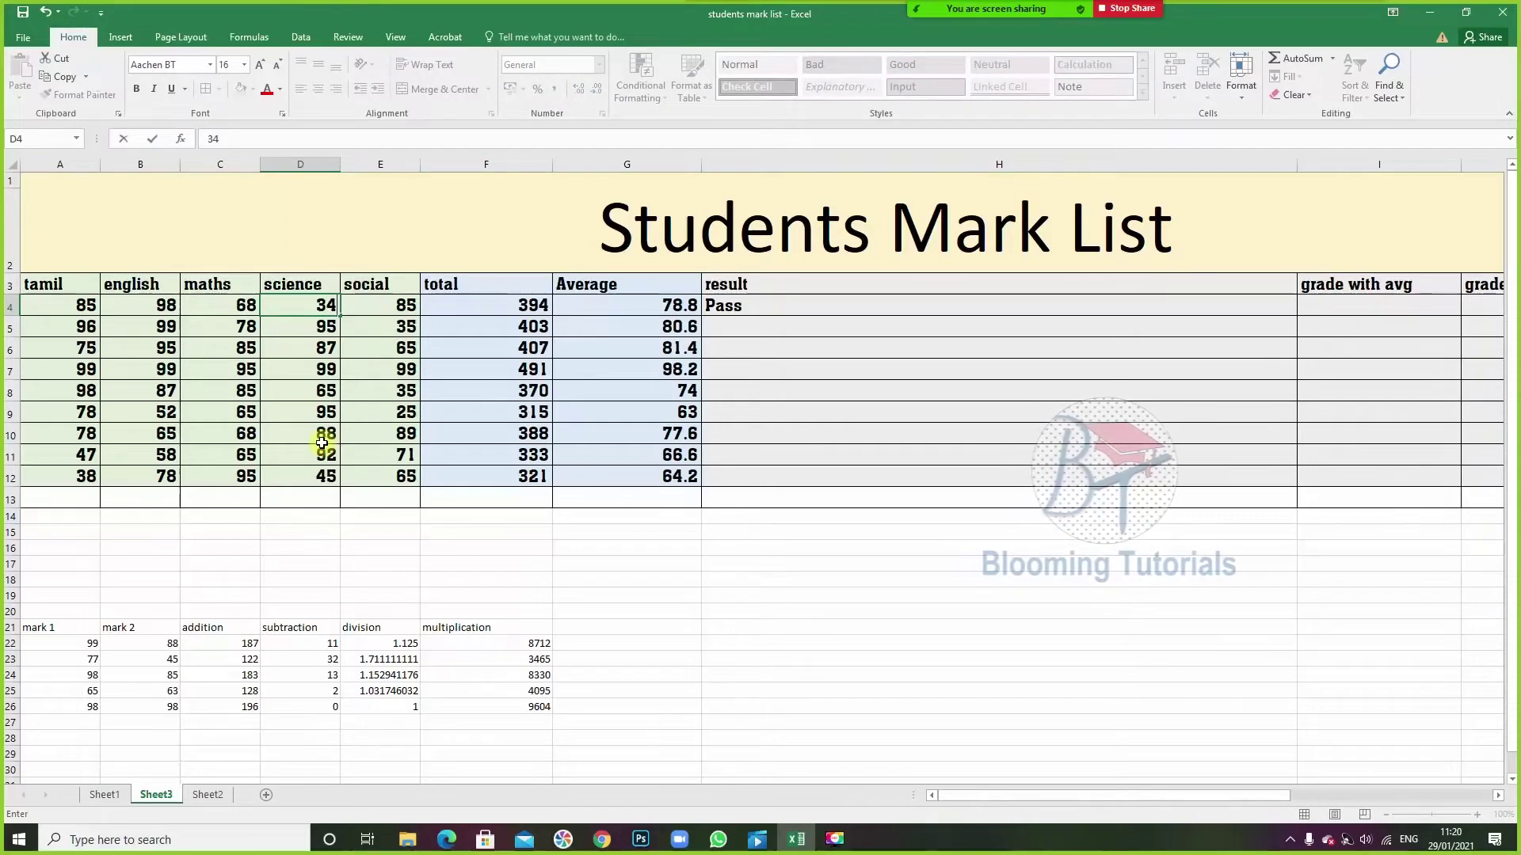
pyautogui.click(805, 657)
pyautogui.click(725, 305)
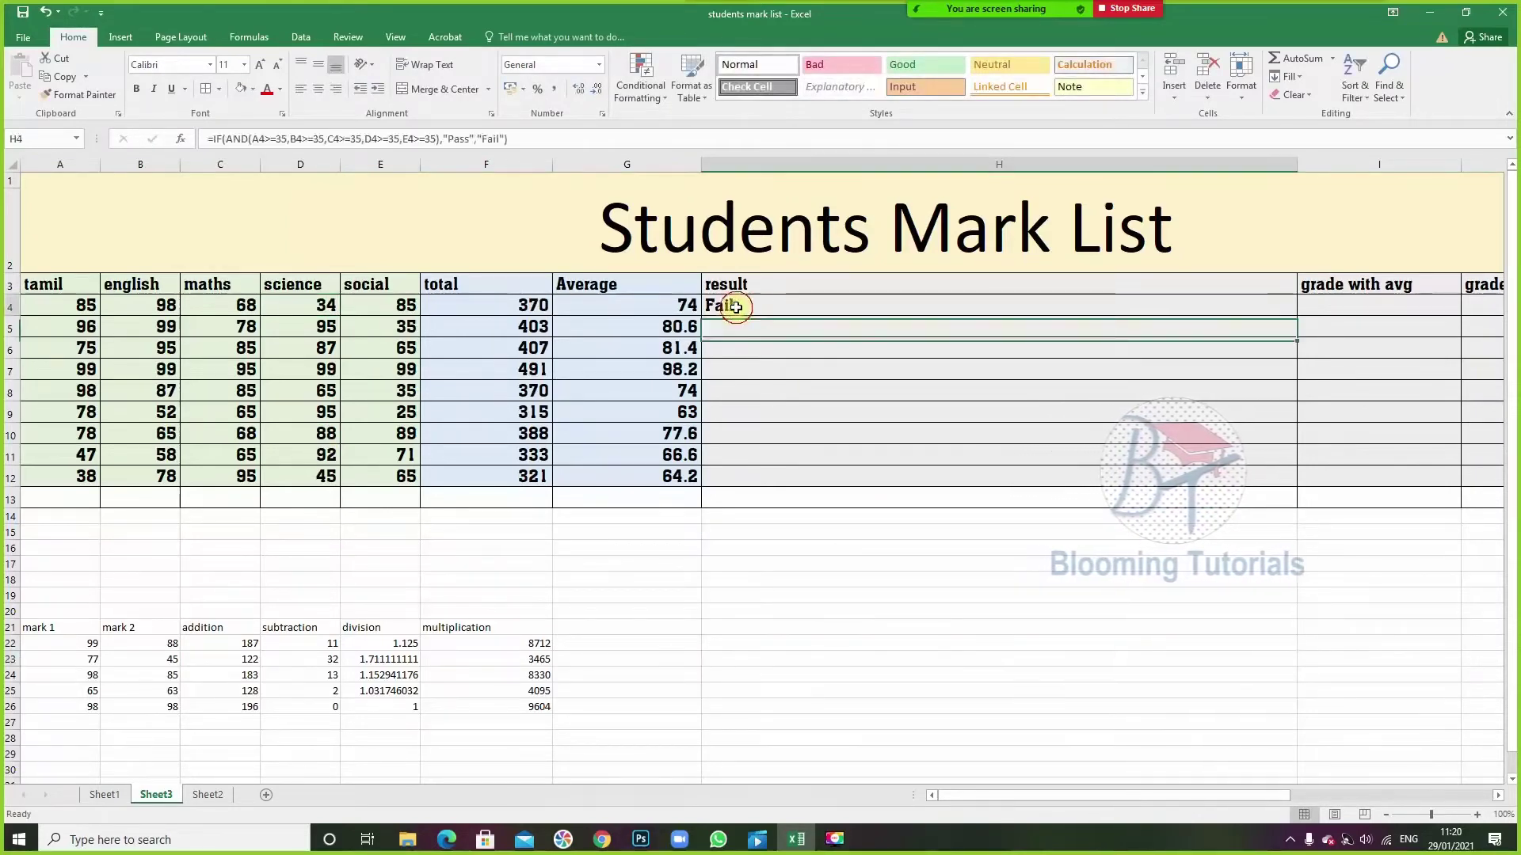
pyautogui.click(305, 307)
pyautogui.write('87')
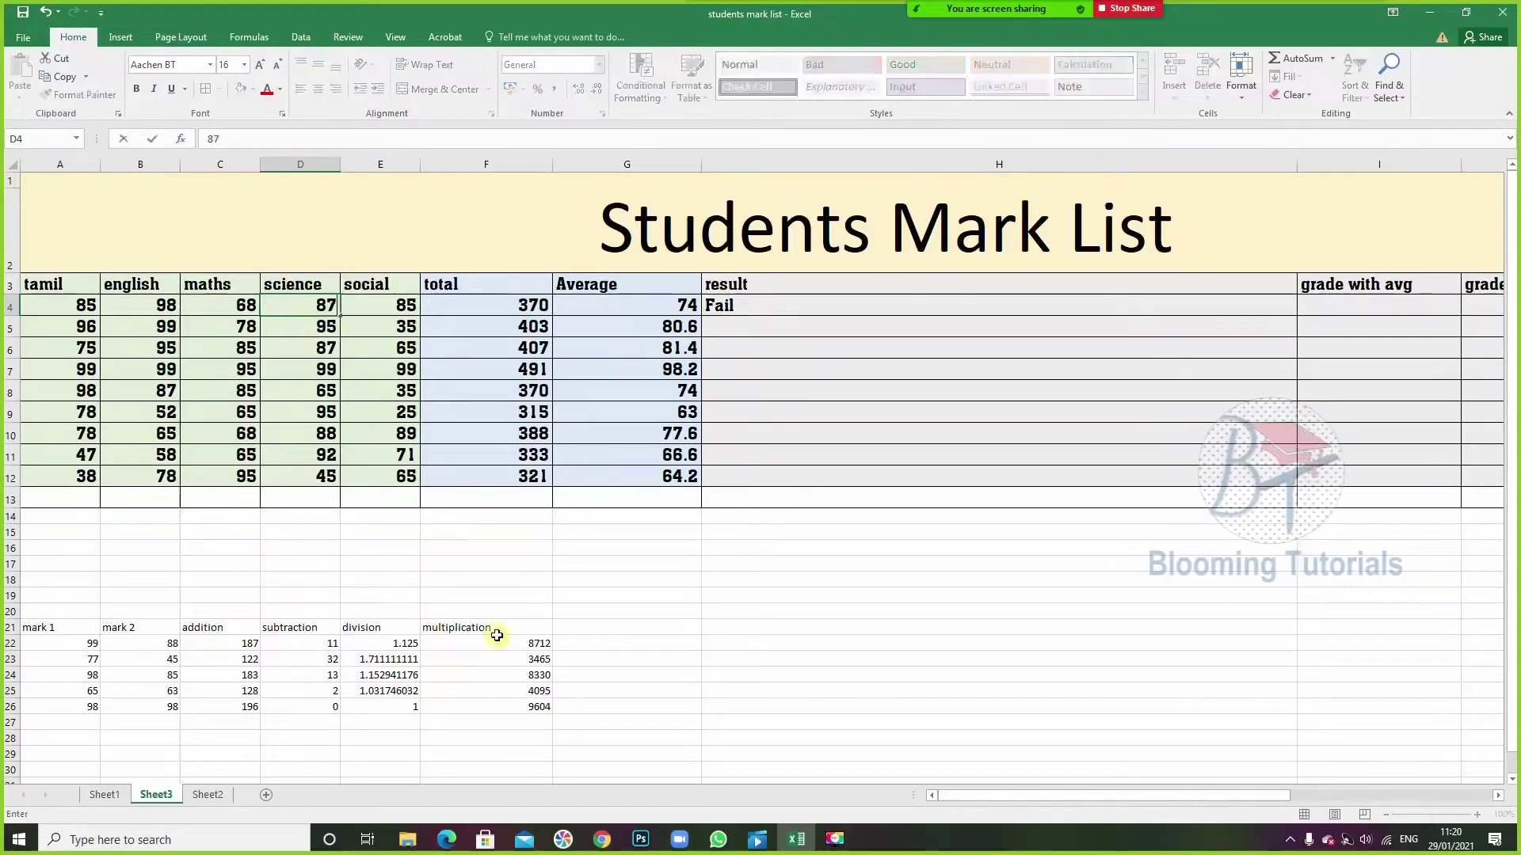
pyautogui.click(516, 662)
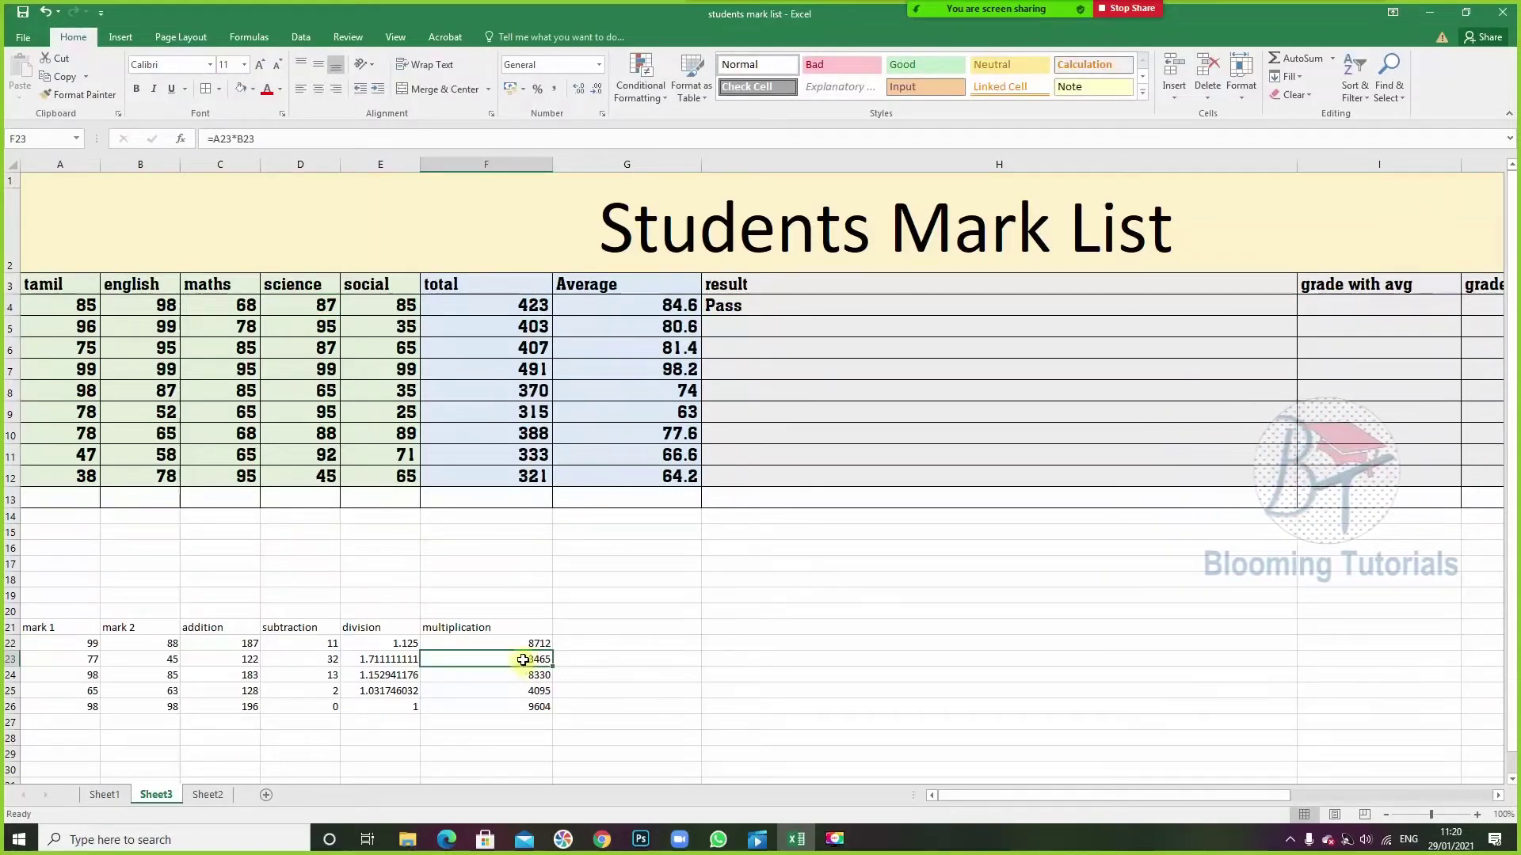
pyautogui.click(807, 324)
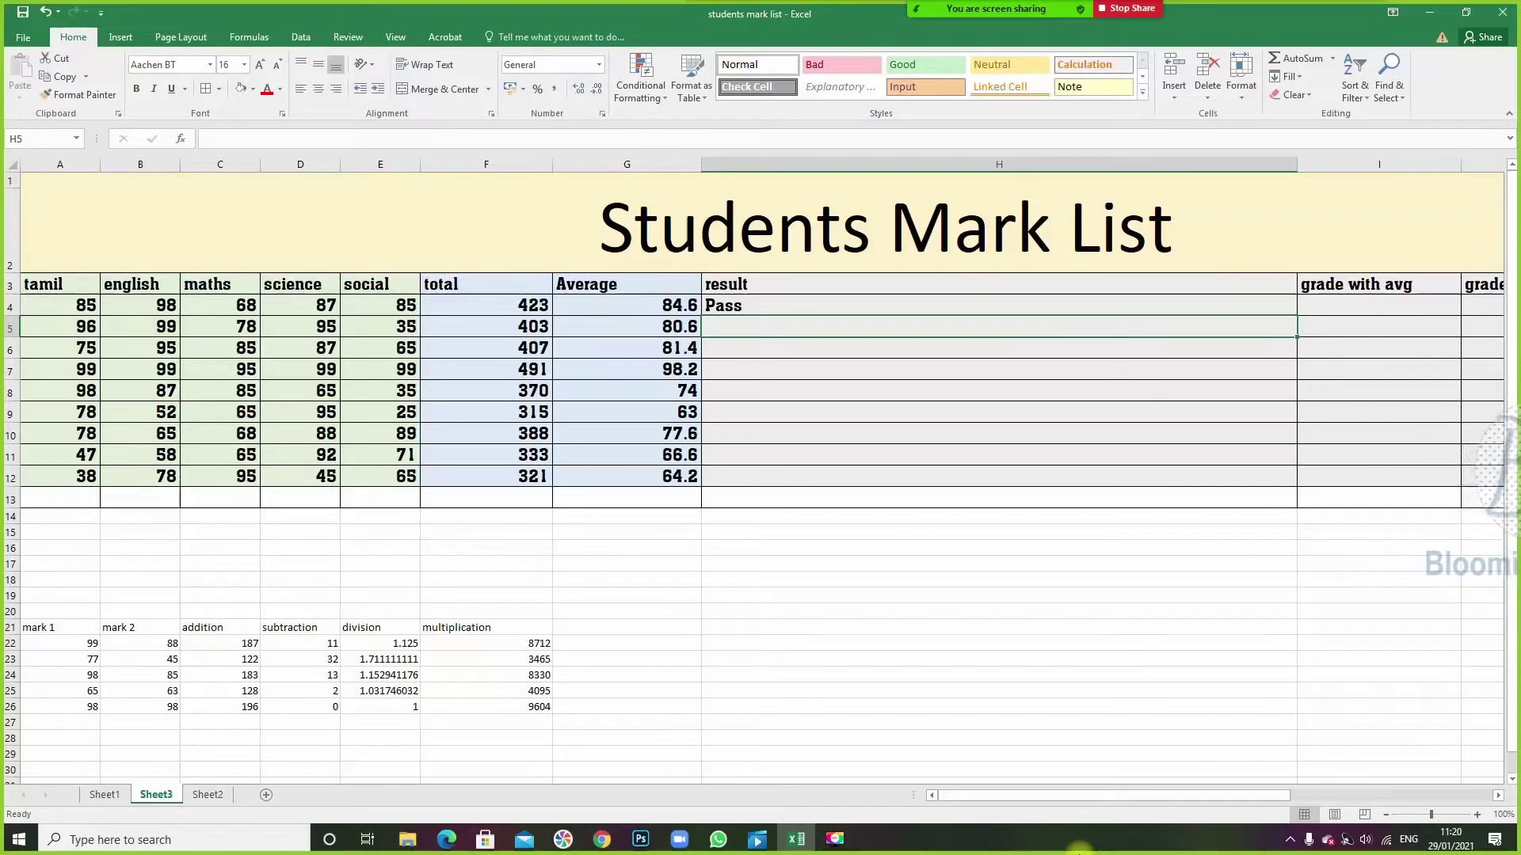
# - Begin H5's formula =if(and(A5>=35,B5>=35,C5>=35,D5>=35, by clicking each mark
pyautogui.write('=')
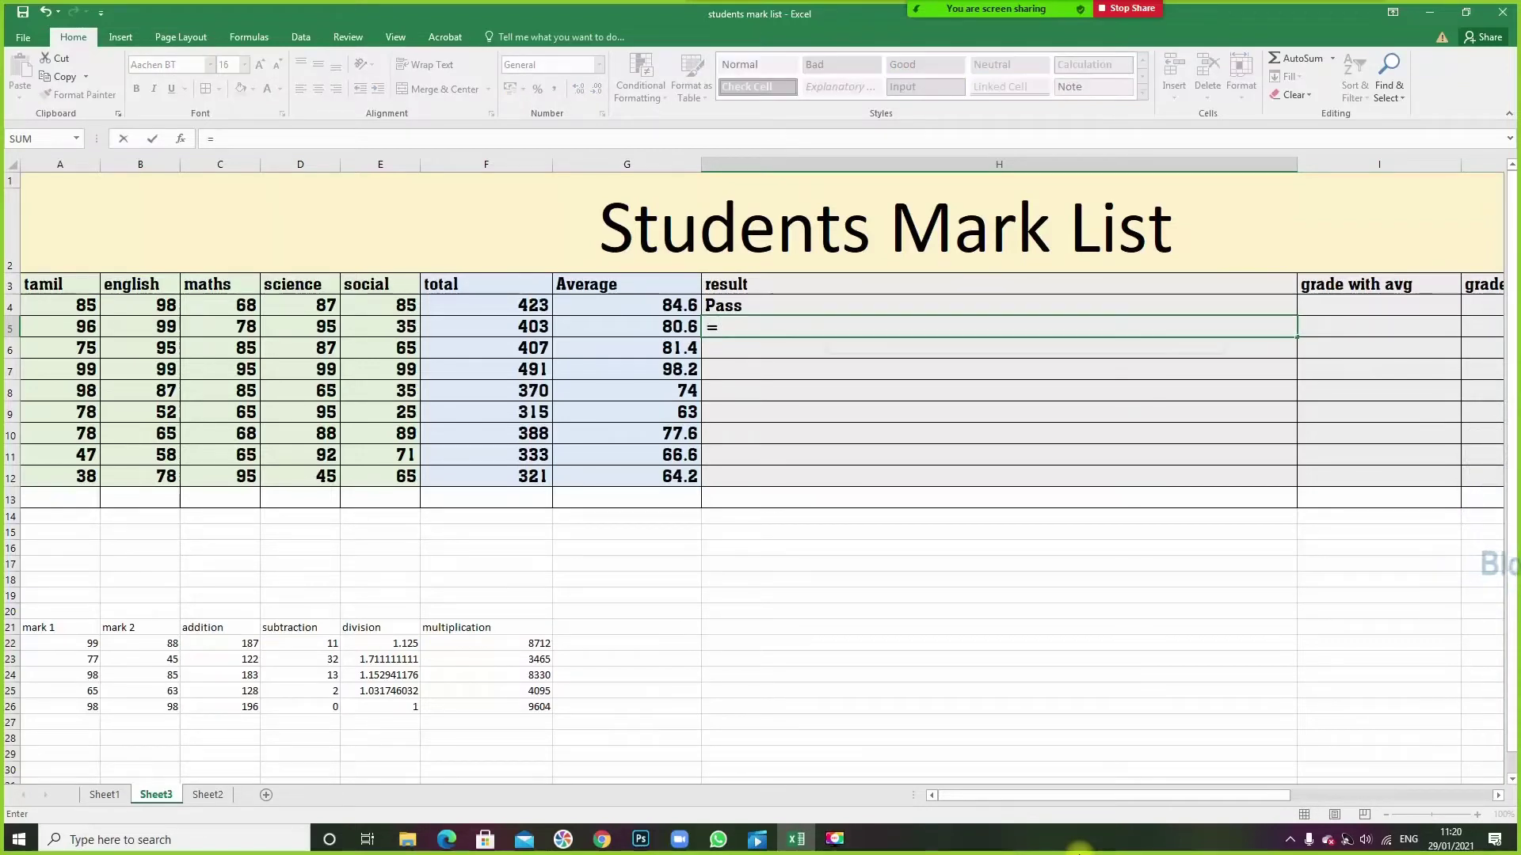
pyautogui.write('if(and(A5')
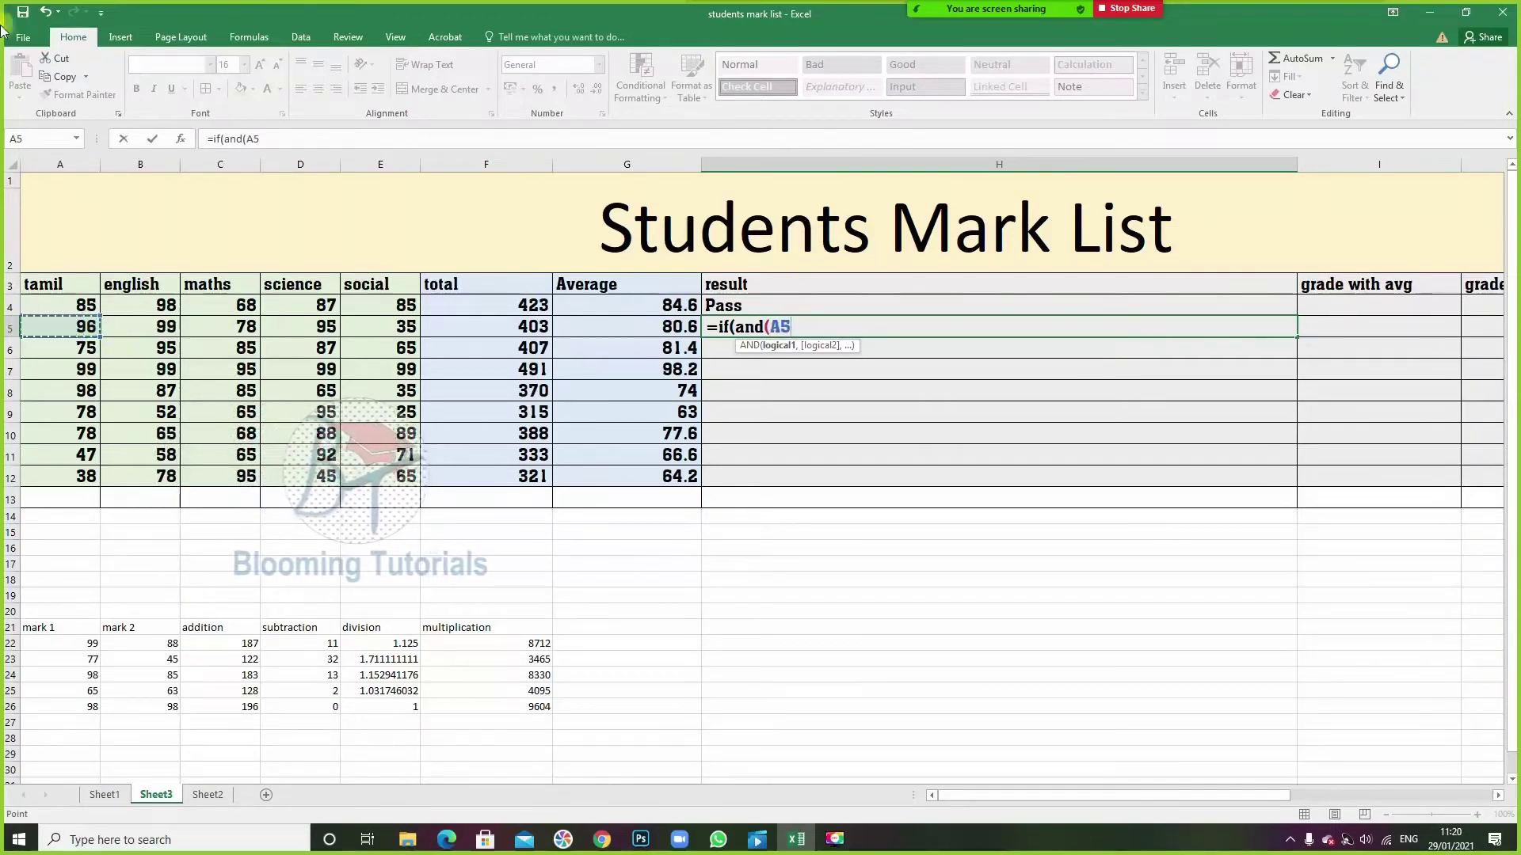
pyautogui.click(72, 303)
pyautogui.click(79, 479)
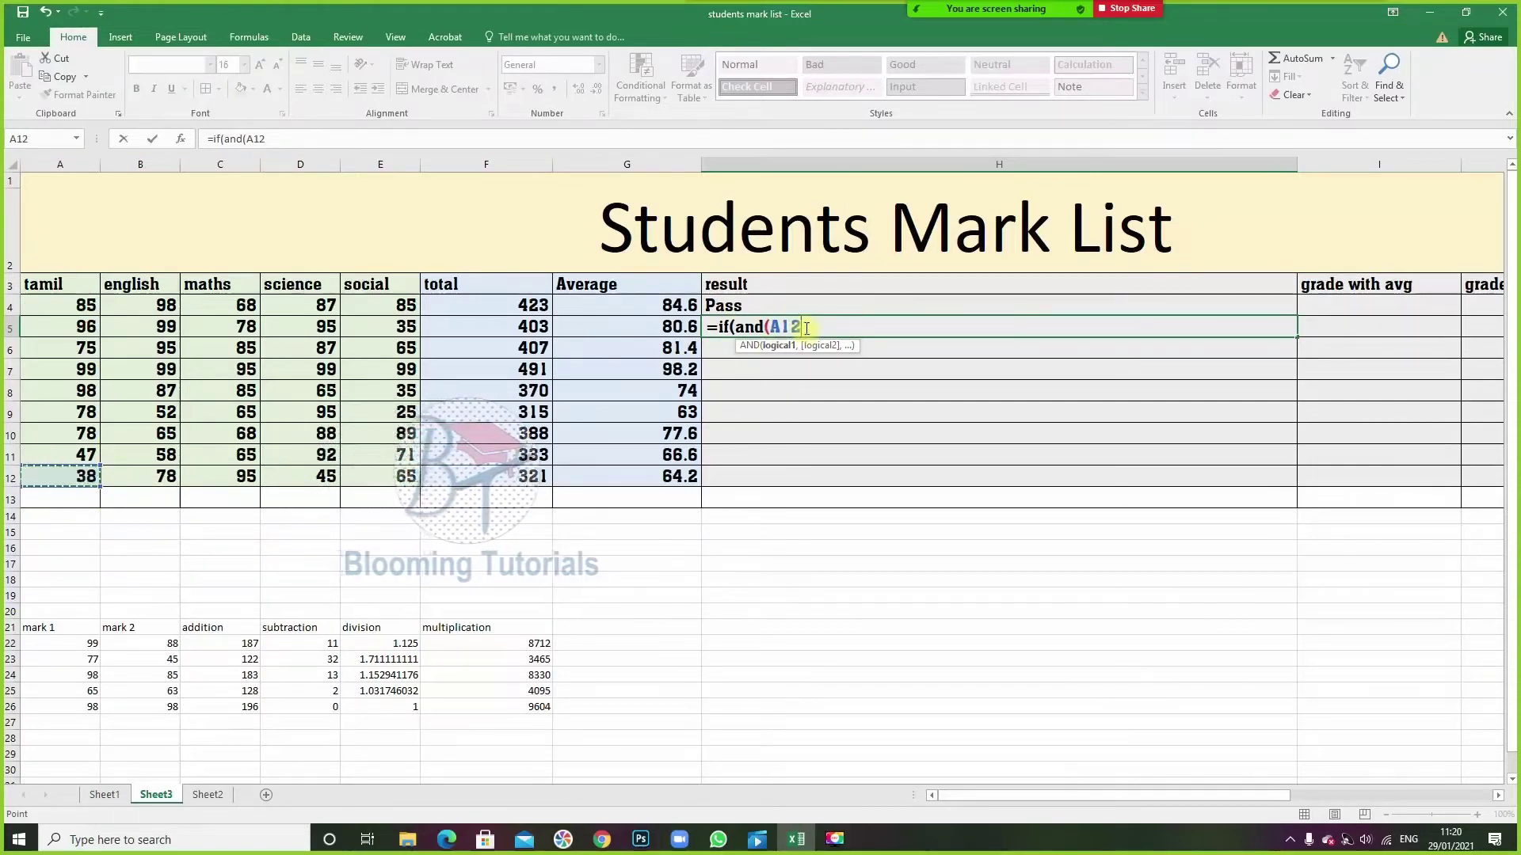
pyautogui.click(82, 335)
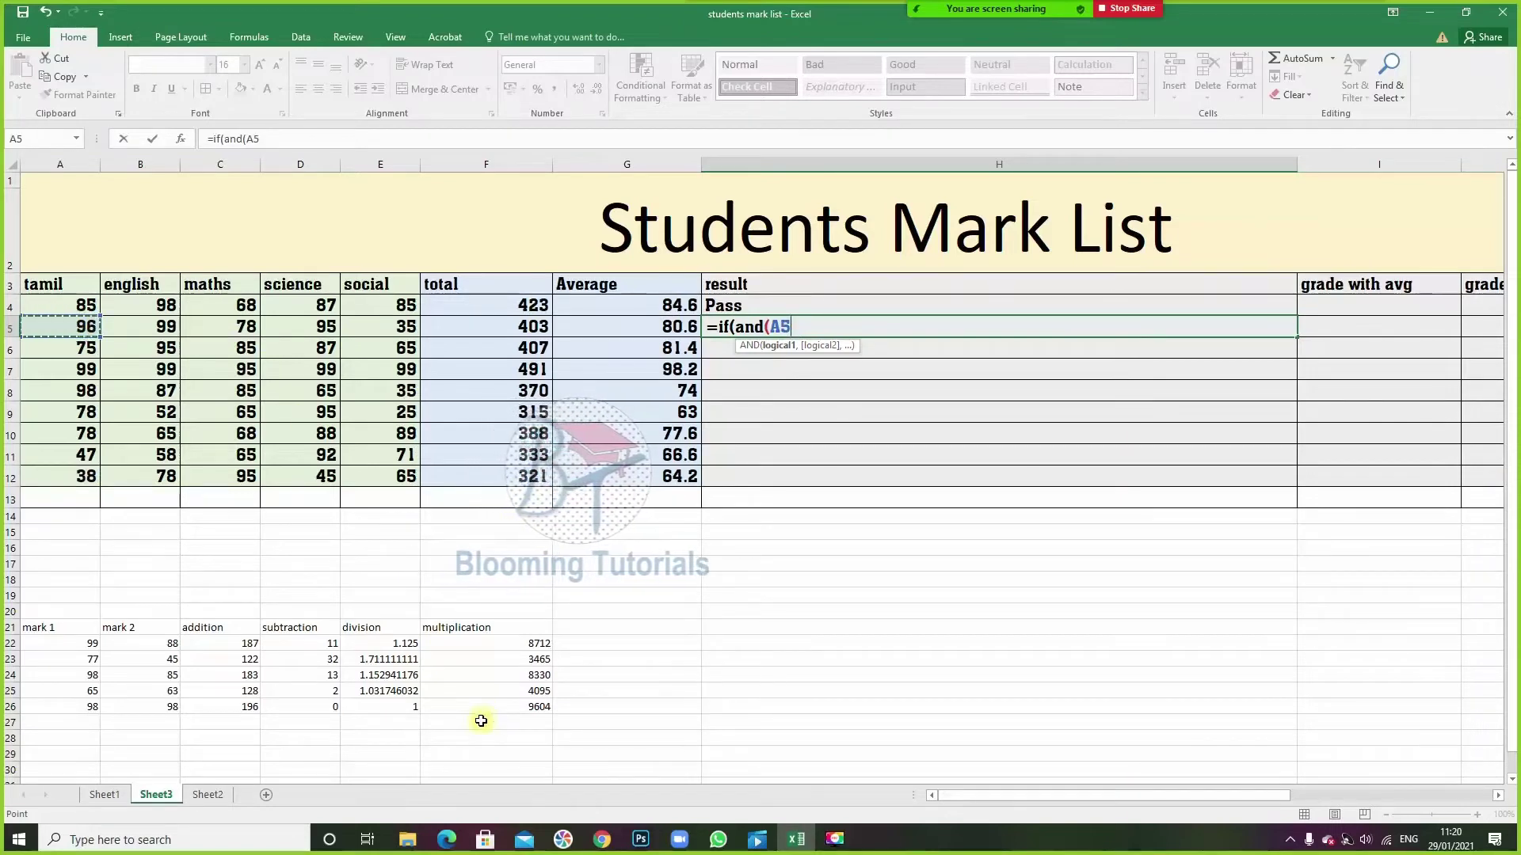
pyautogui.write('>=35,')
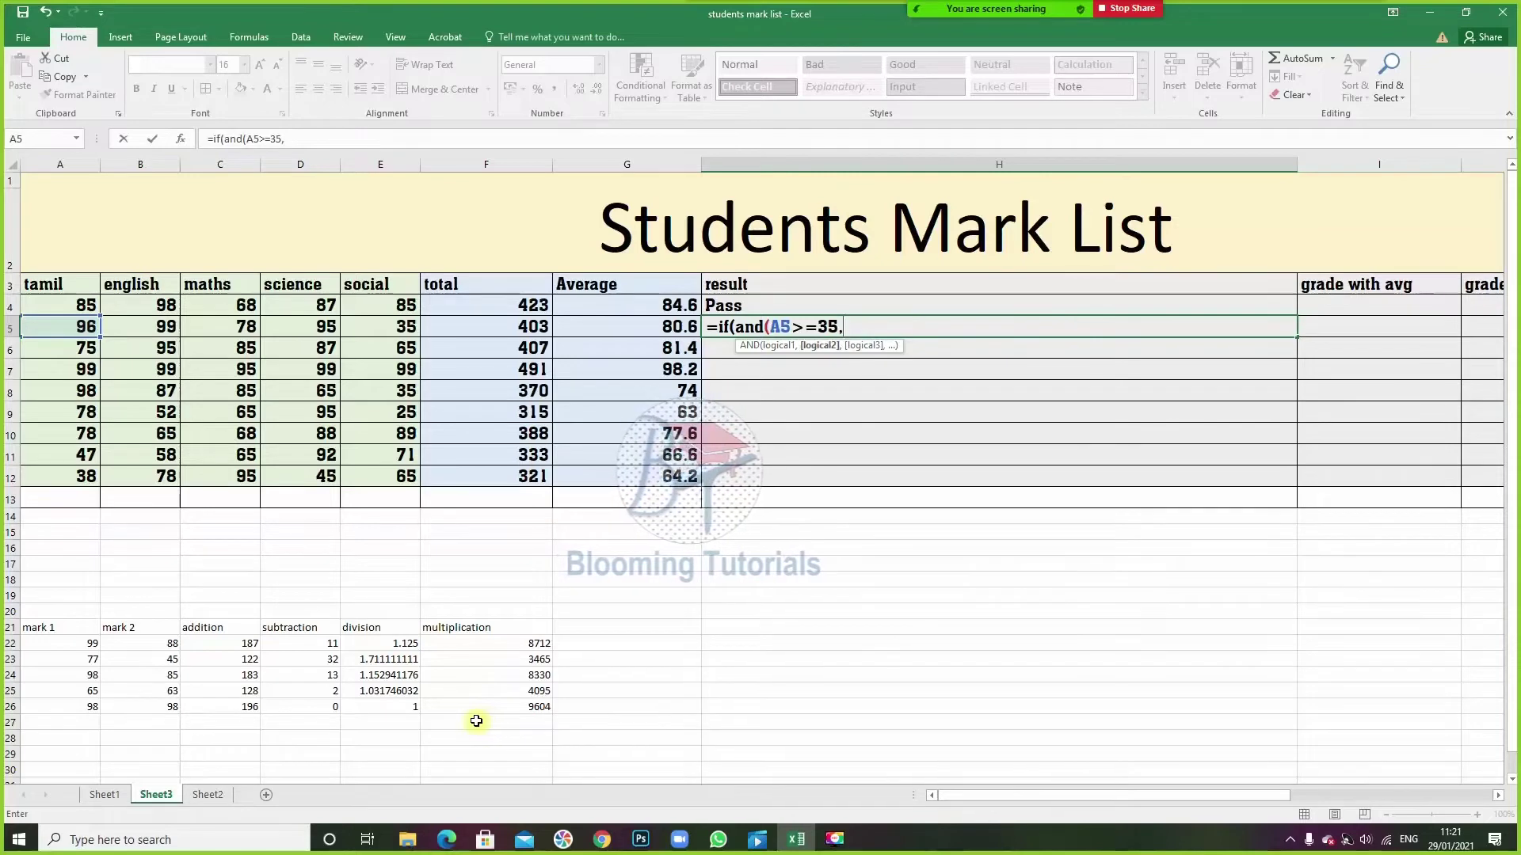
pyautogui.click(168, 326)
pyautogui.write('>=35,')
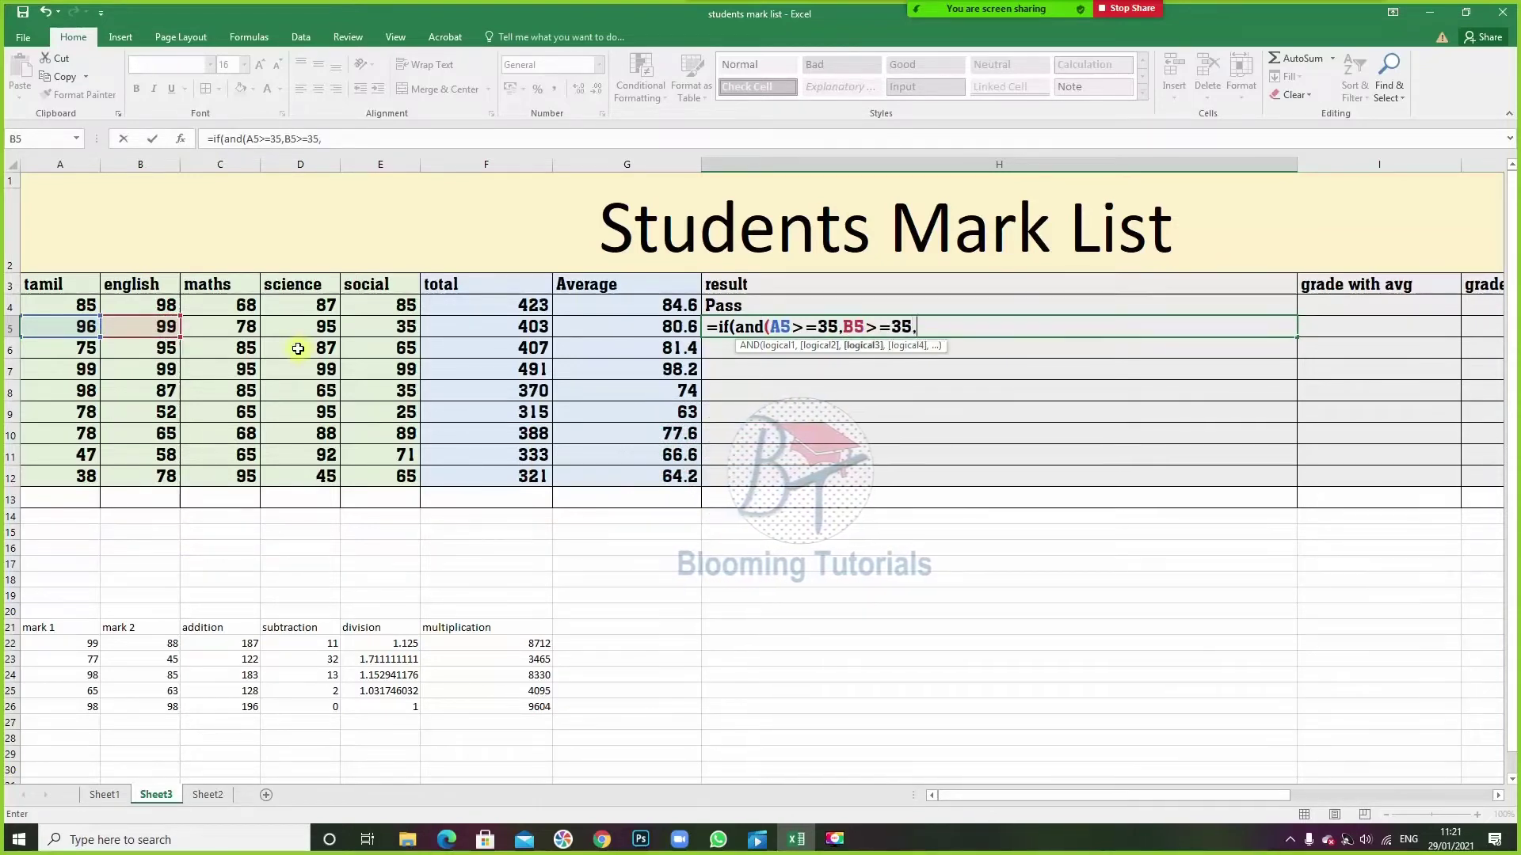
pyautogui.click(230, 327)
pyautogui.write('>=35,')
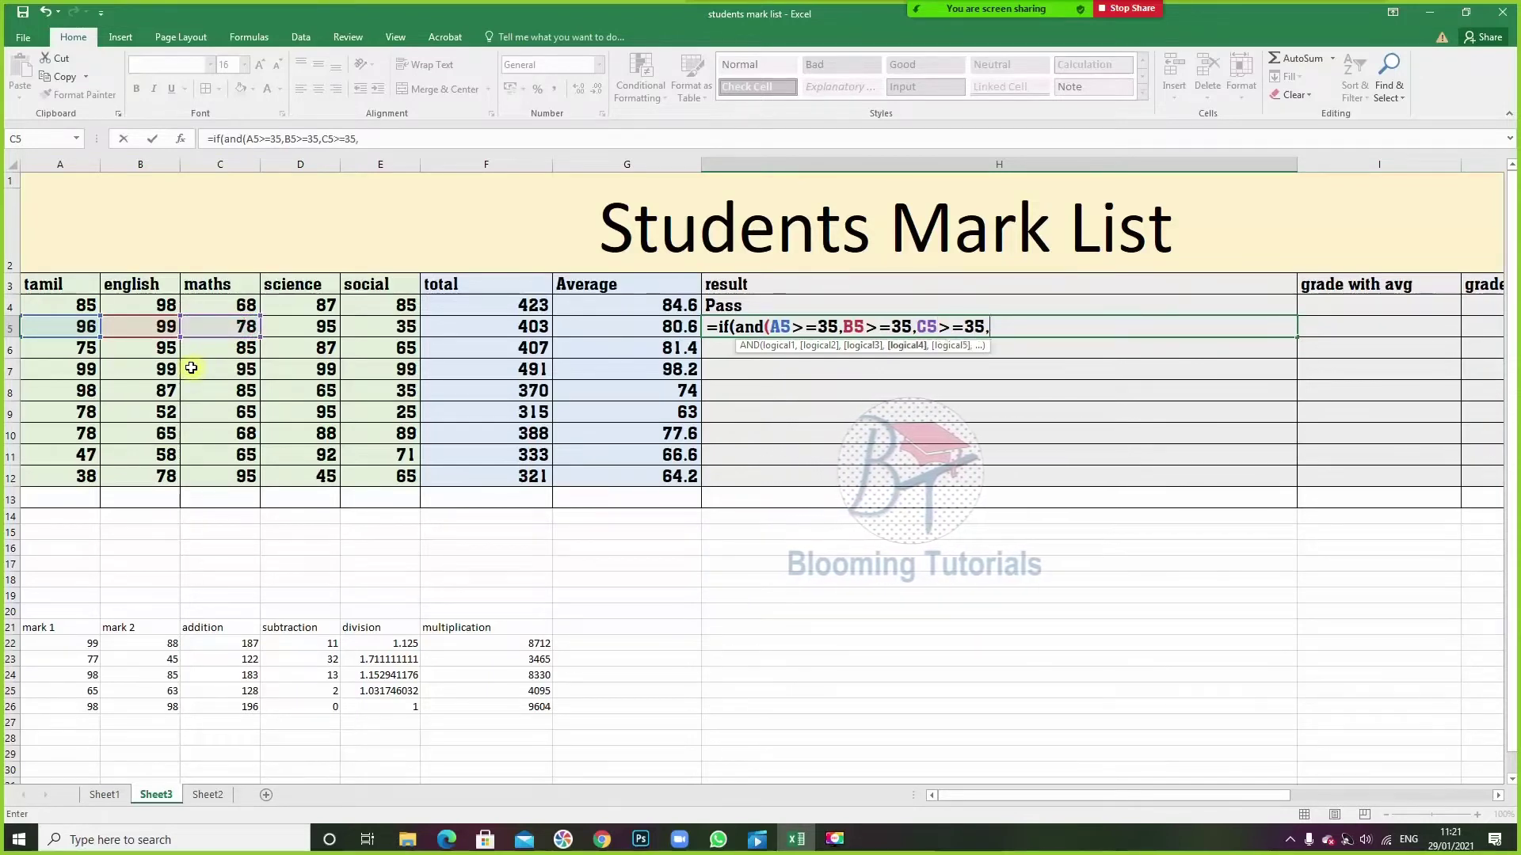
pyautogui.click(318, 330)
pyautogui.write('>=')
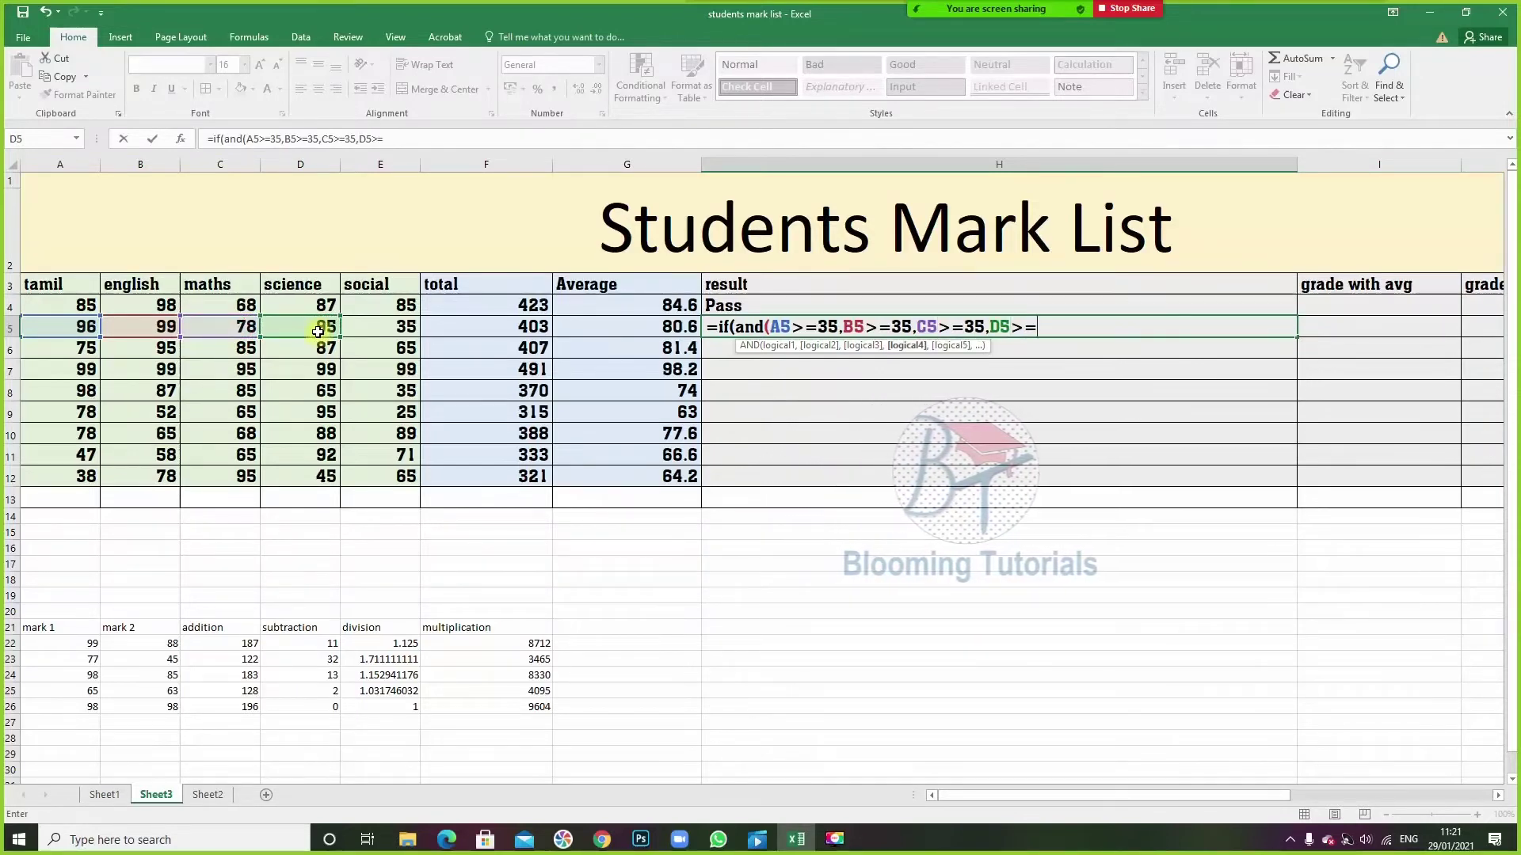
pyautogui.write('35,')
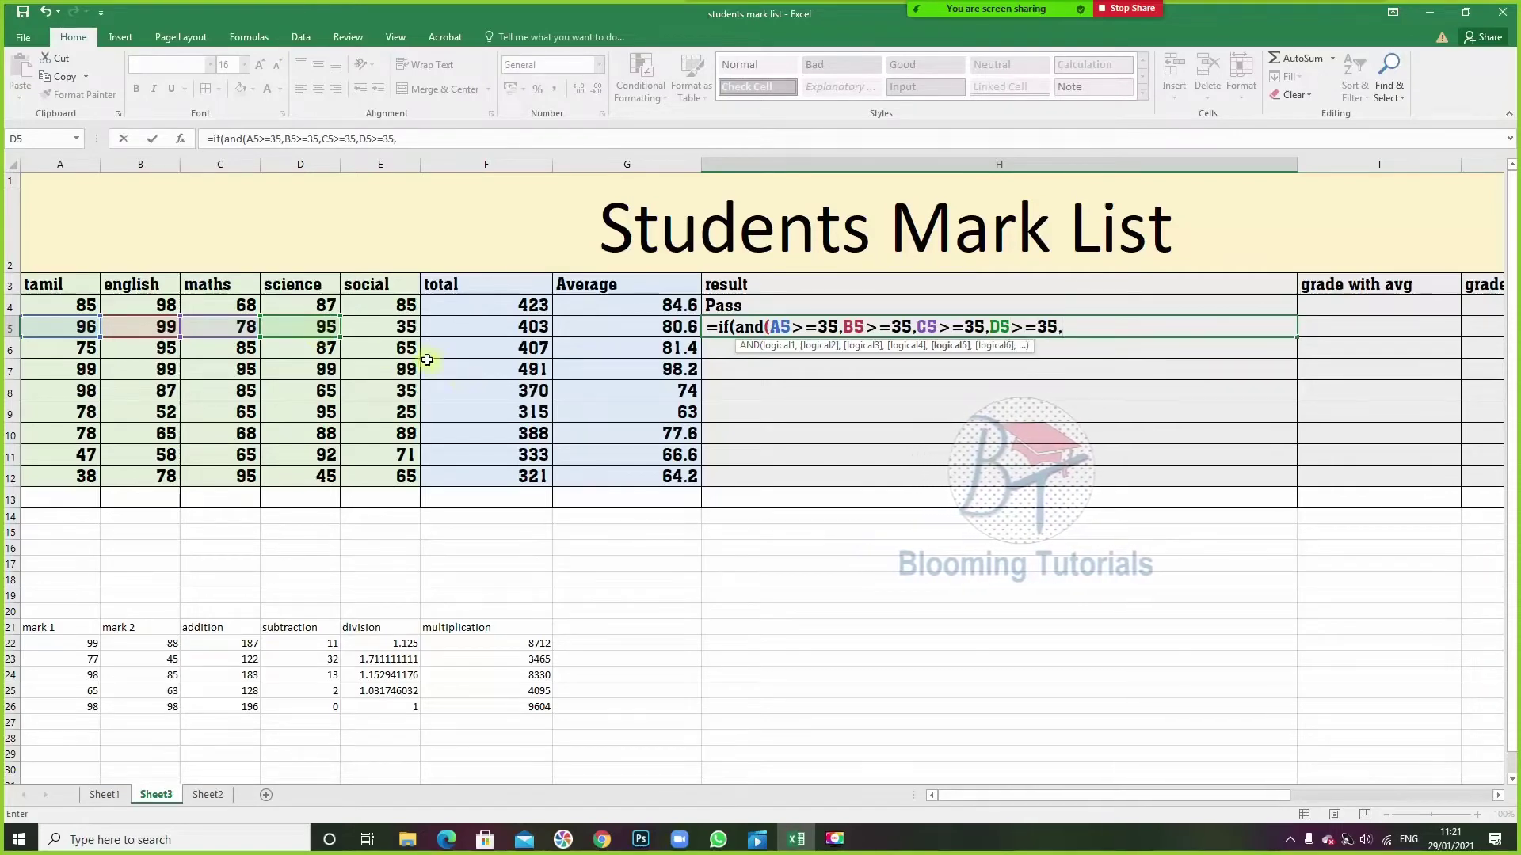
# - Add E5>=35 and the "Pass","Fail" results, then commit H5's formula
pyautogui.click(372, 327)
pyautogui.write('>')
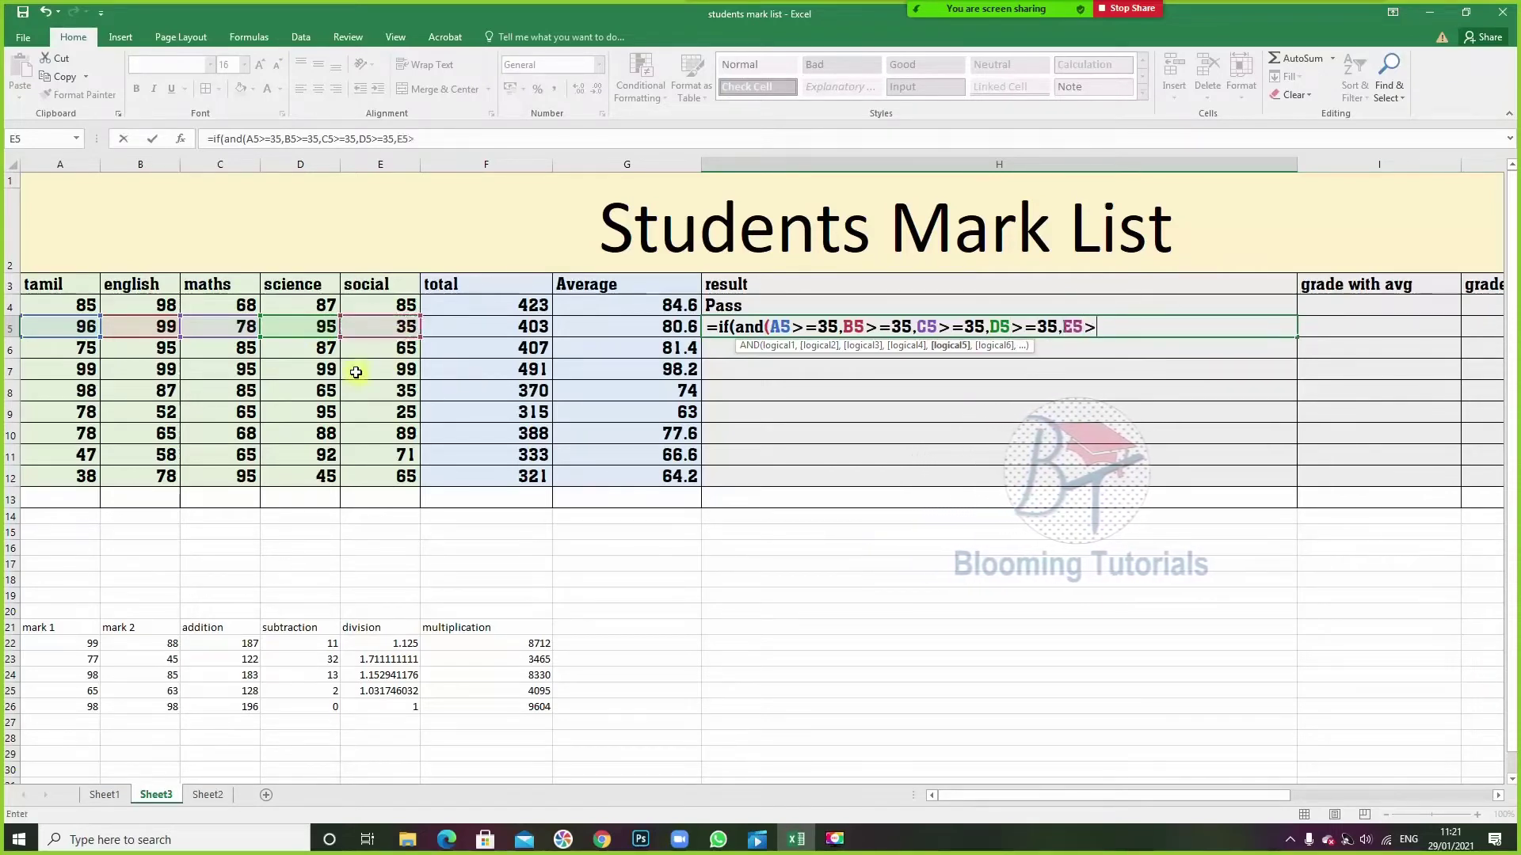
pyautogui.write('=35')
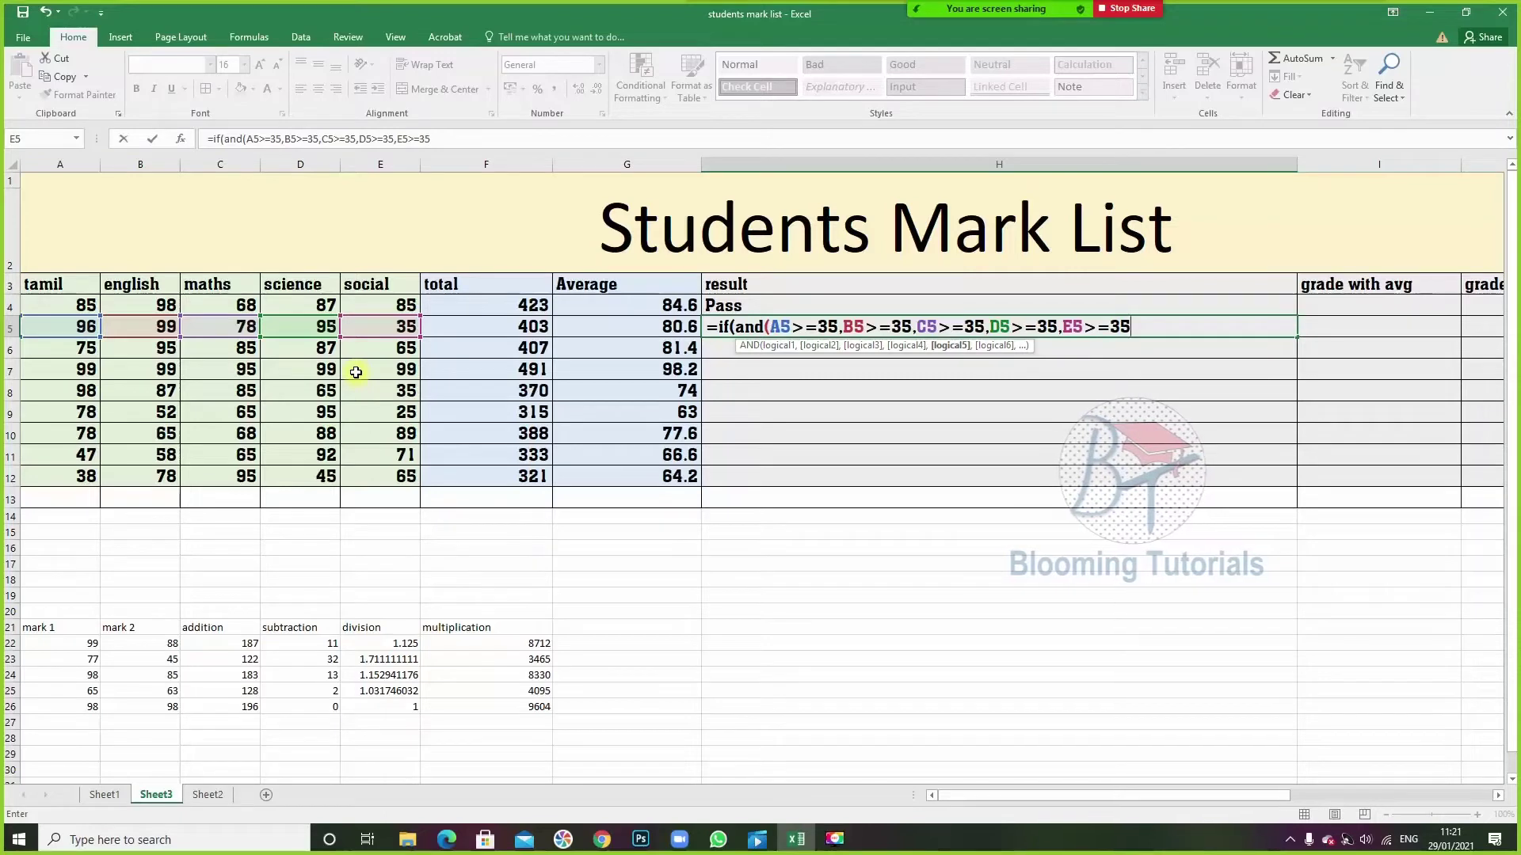
pyautogui.click(771, 327)
pyautogui.click(1138, 334)
pyautogui.write(',"')
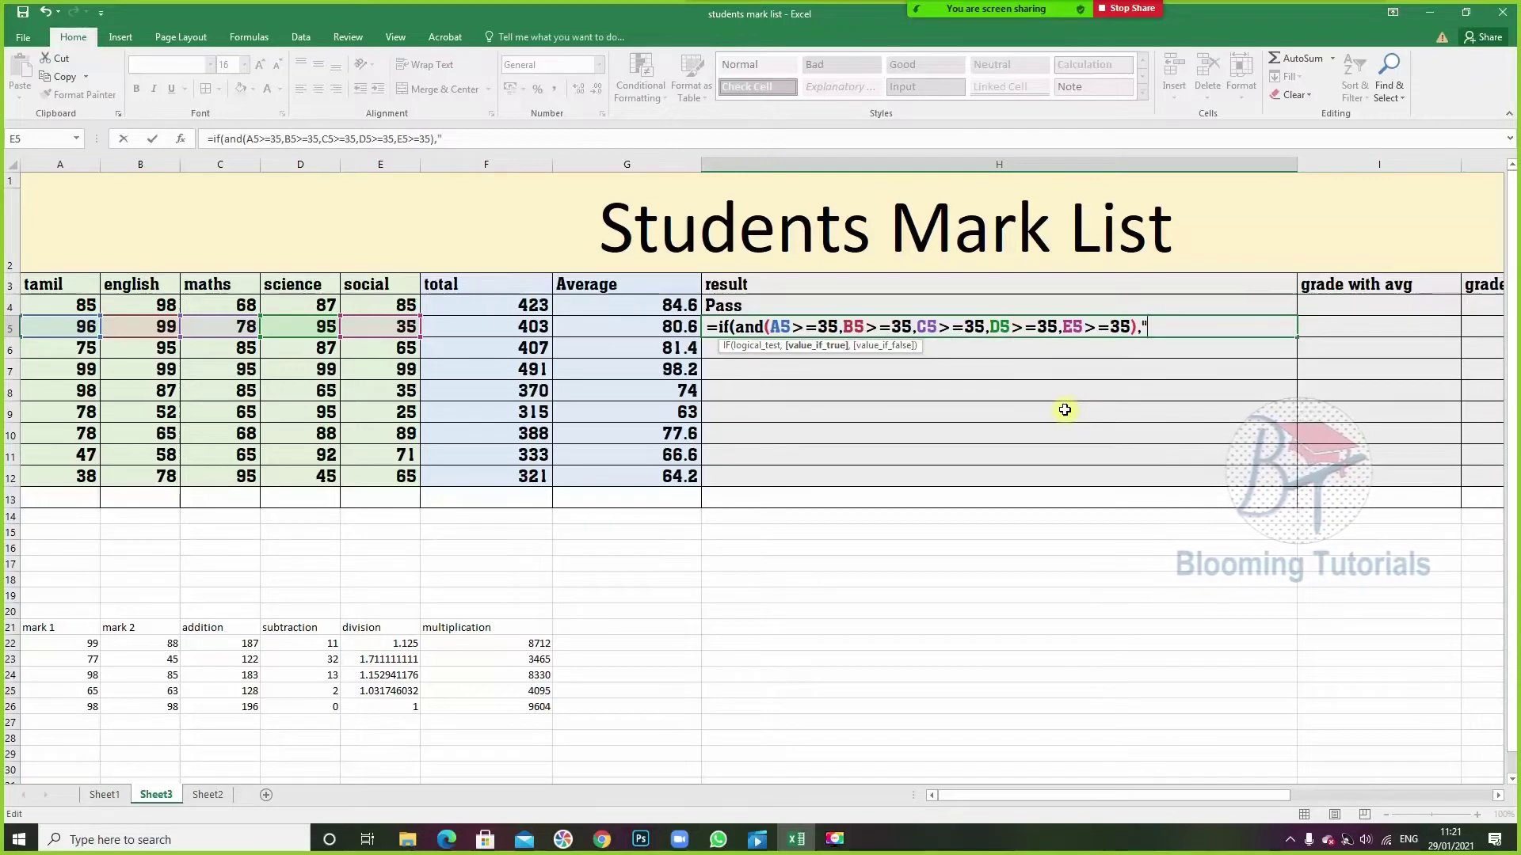
pyautogui.write('Pass"')
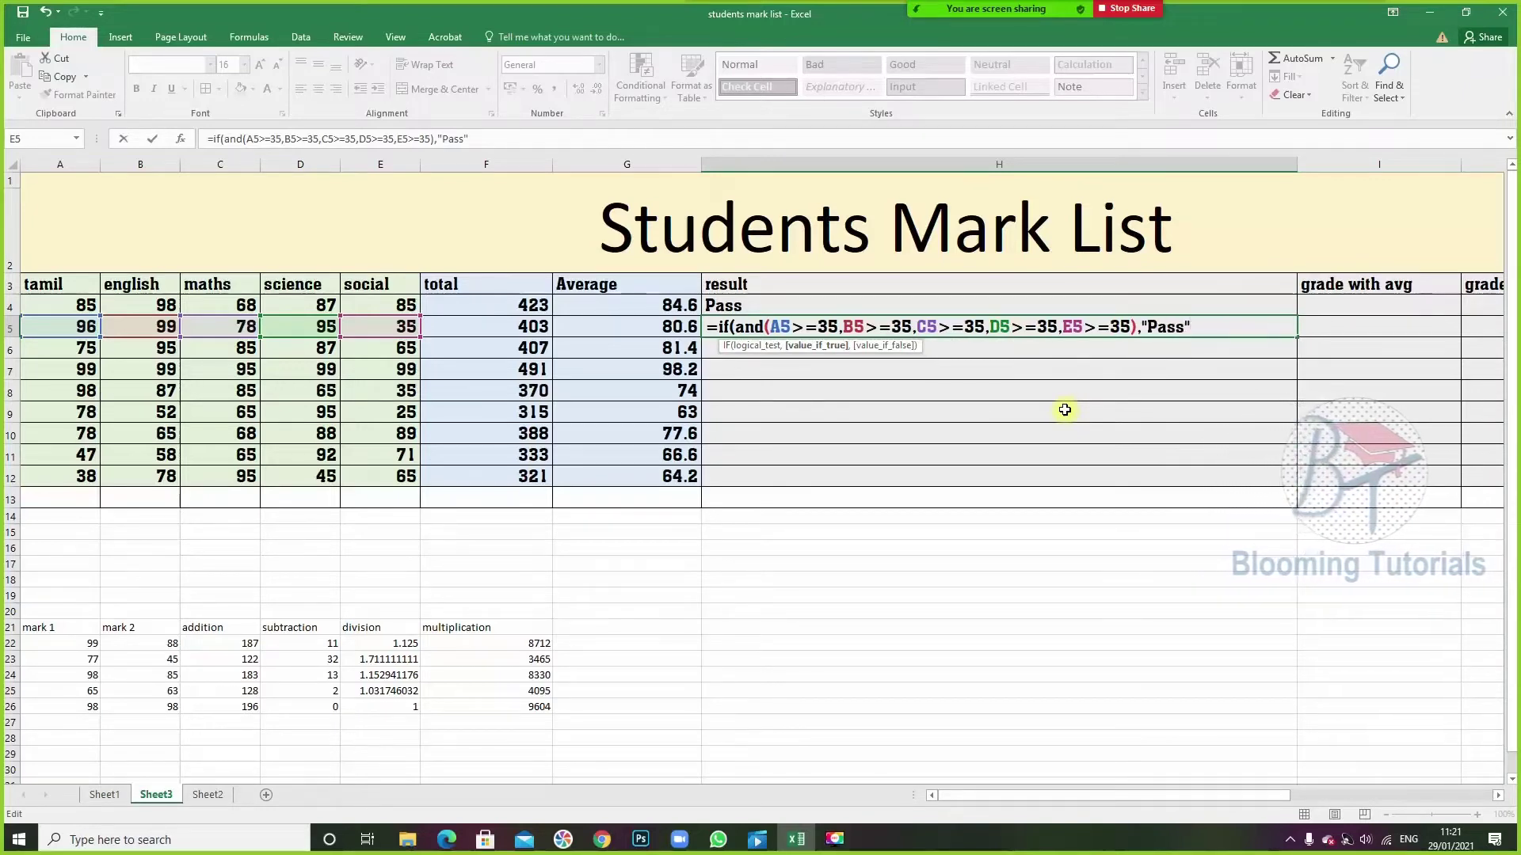
pyautogui.write(',"Fail')
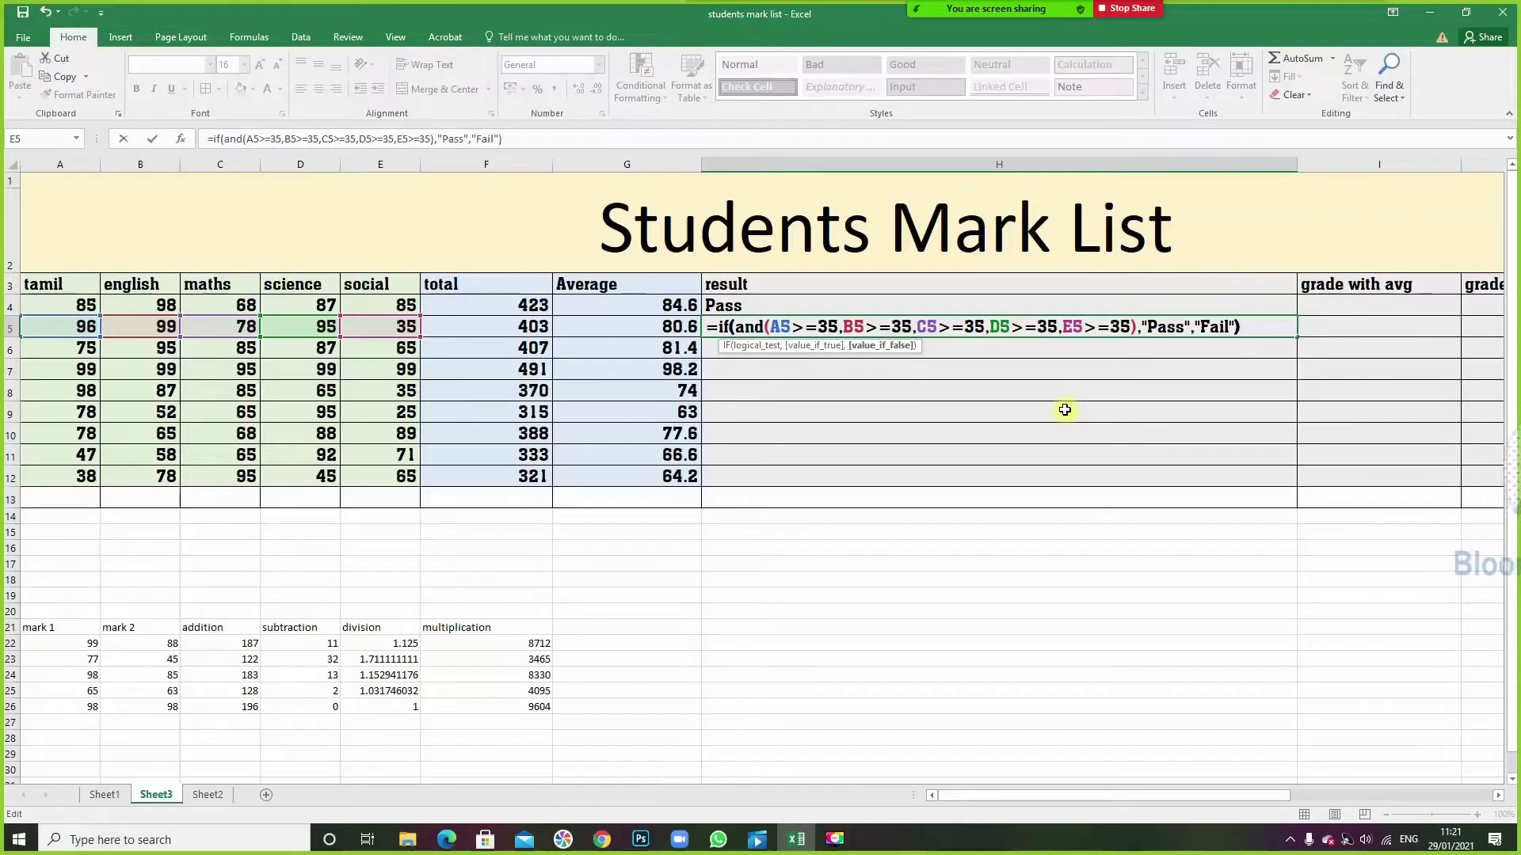
pyautogui.press('Return')
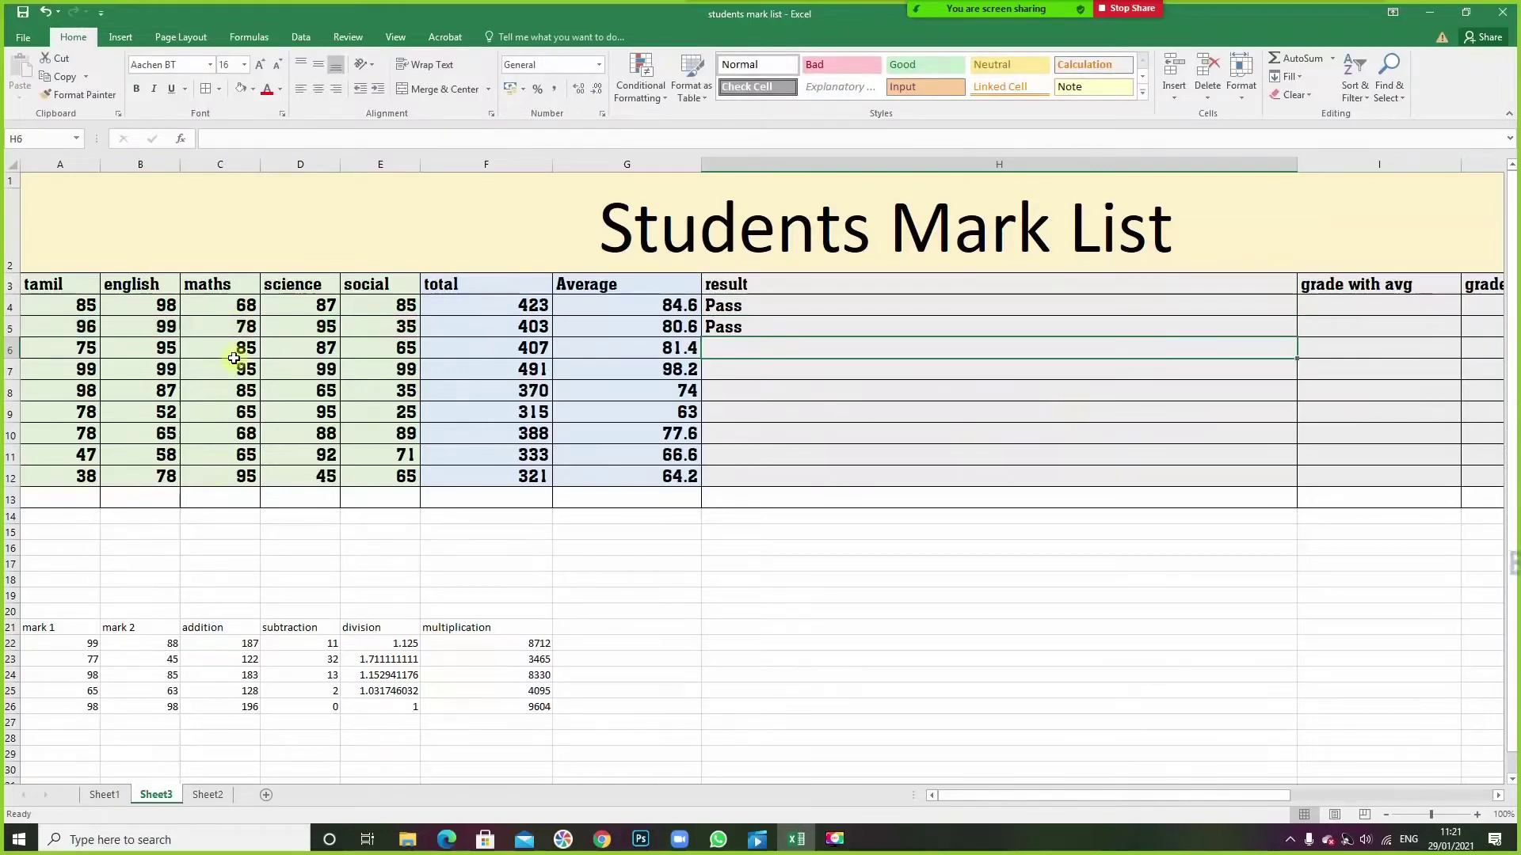
# - Lower the maths mark in C5 to 21 so H5 shows Fail
pyautogui.click(241, 331)
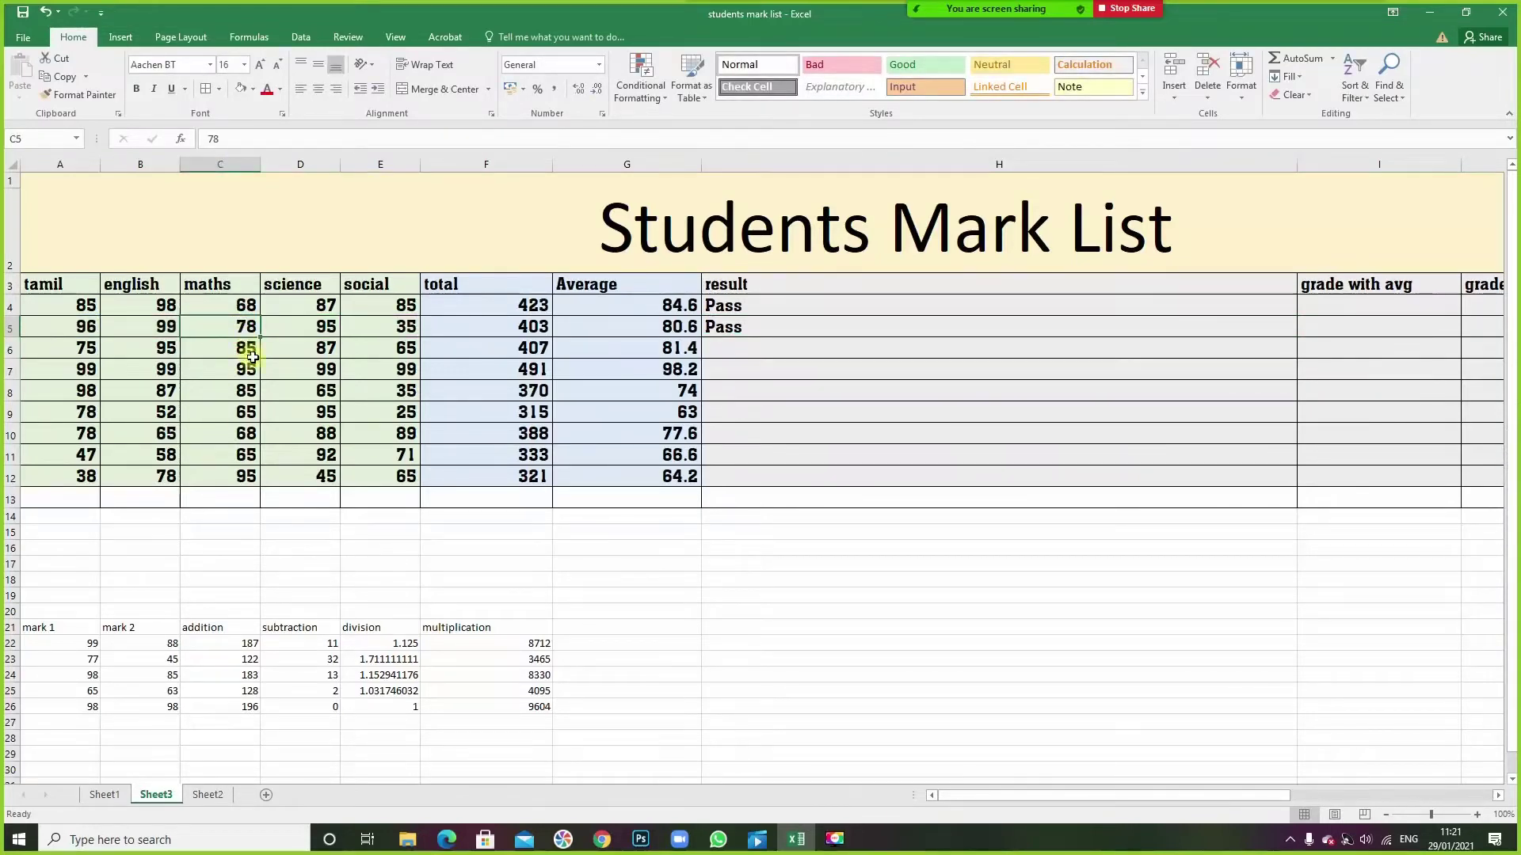
pyautogui.write('2')
pyautogui.press('BackSpace')
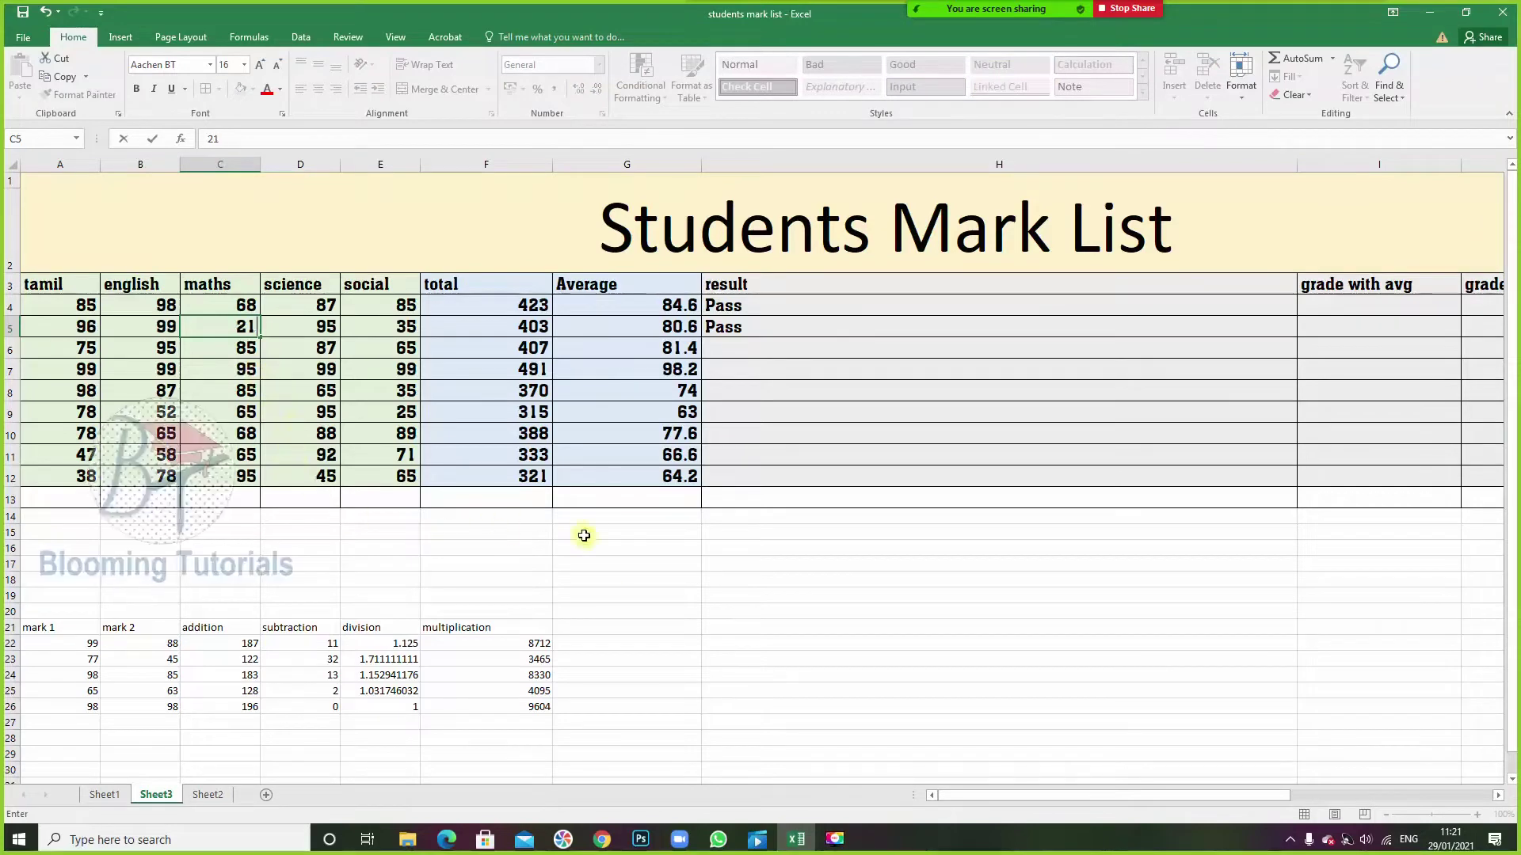
pyautogui.click(768, 611)
pyautogui.click(754, 343)
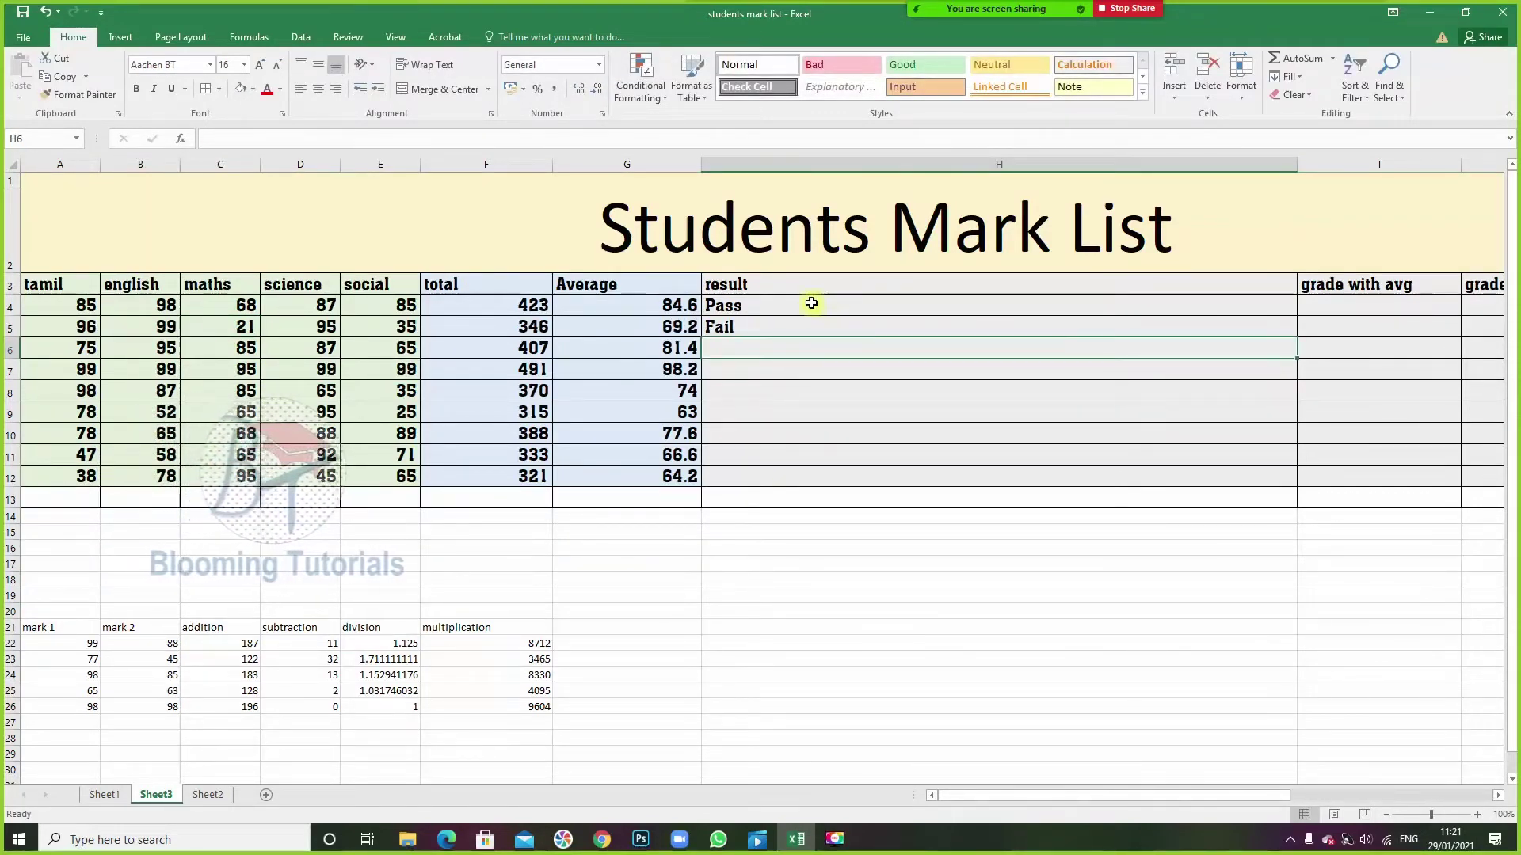
pyautogui.write('=if(and')
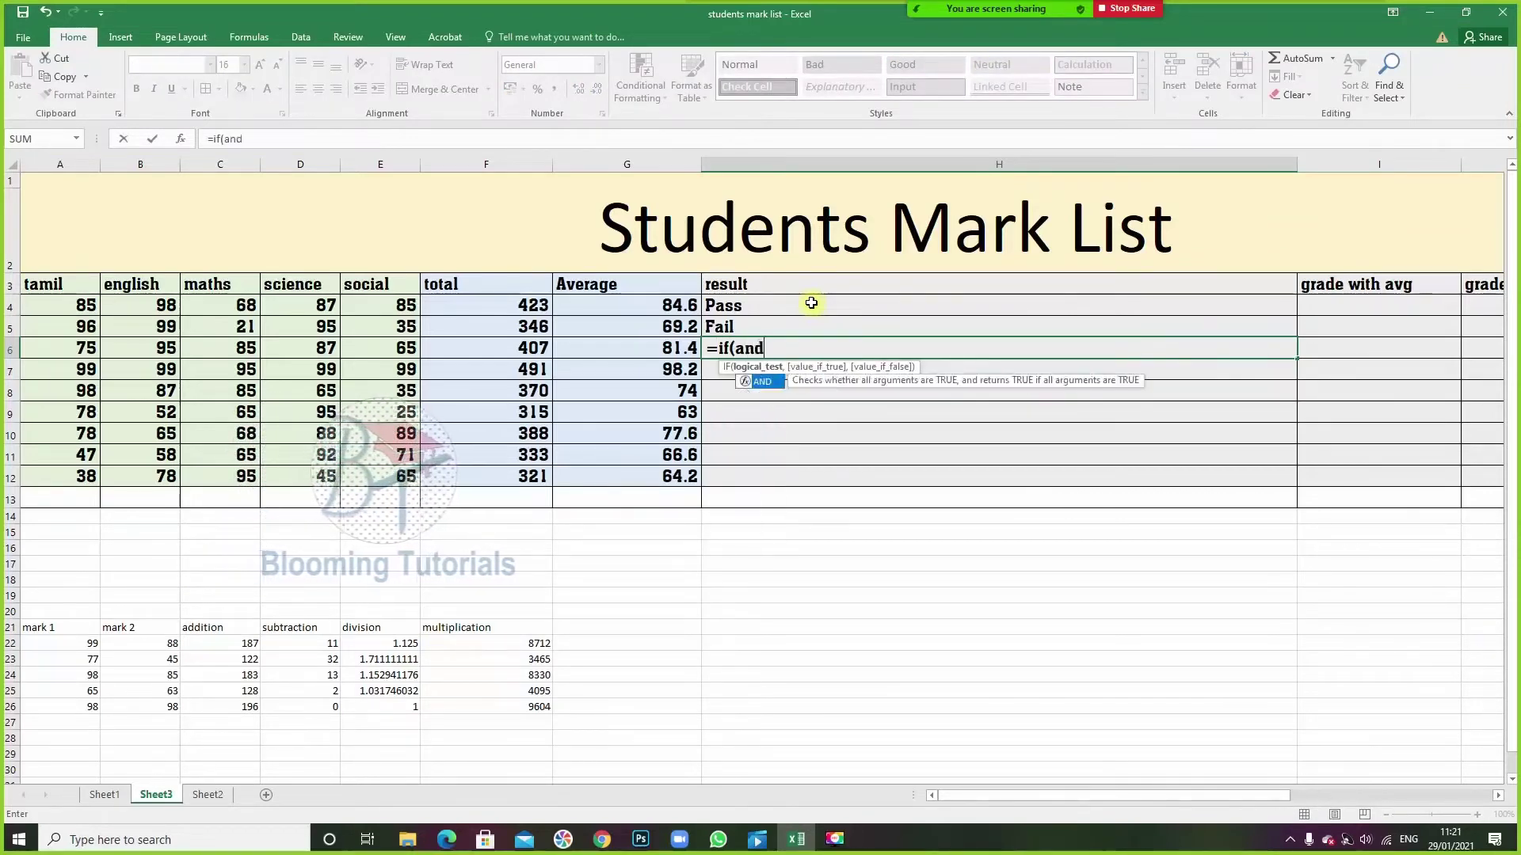
pyautogui.write('(')
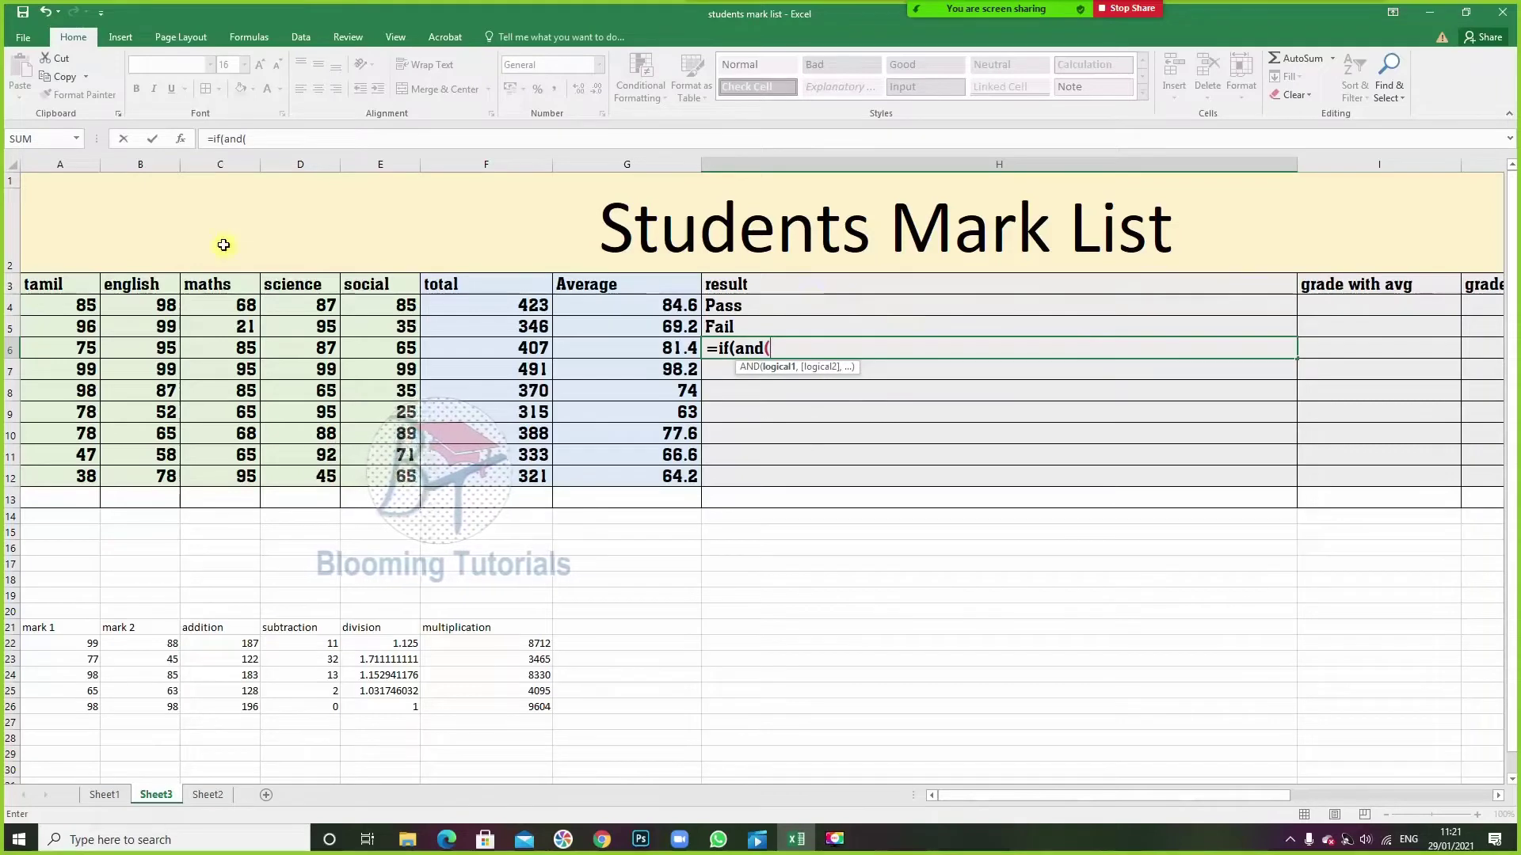
# - Complete H6 as =IF(AND(A6>=35,...,E6>=35),"Pass","Fail") and commit it
pyautogui.click(80, 349)
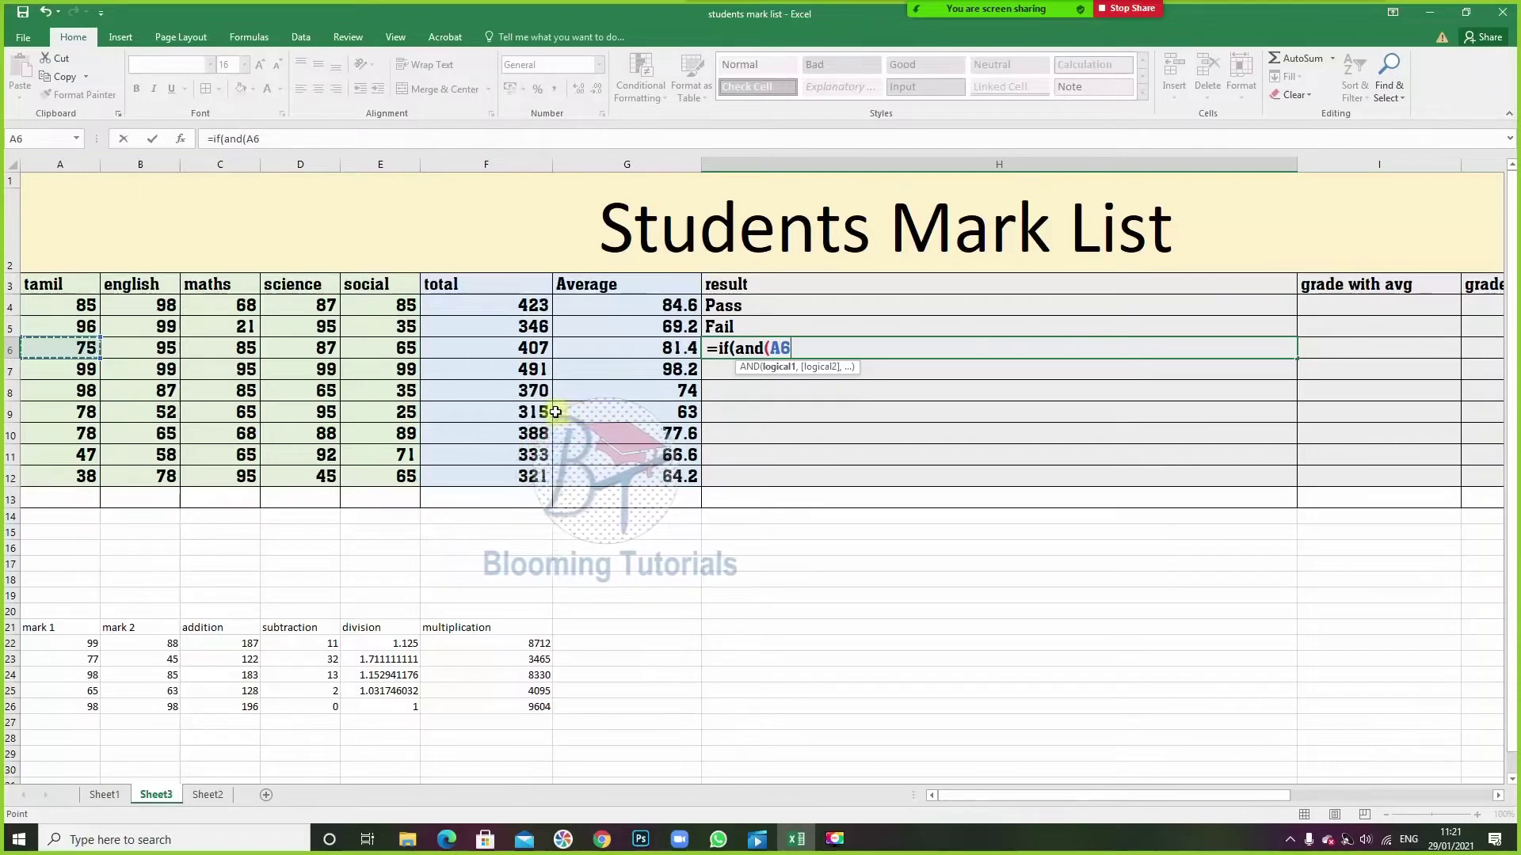
pyautogui.write('>=35,')
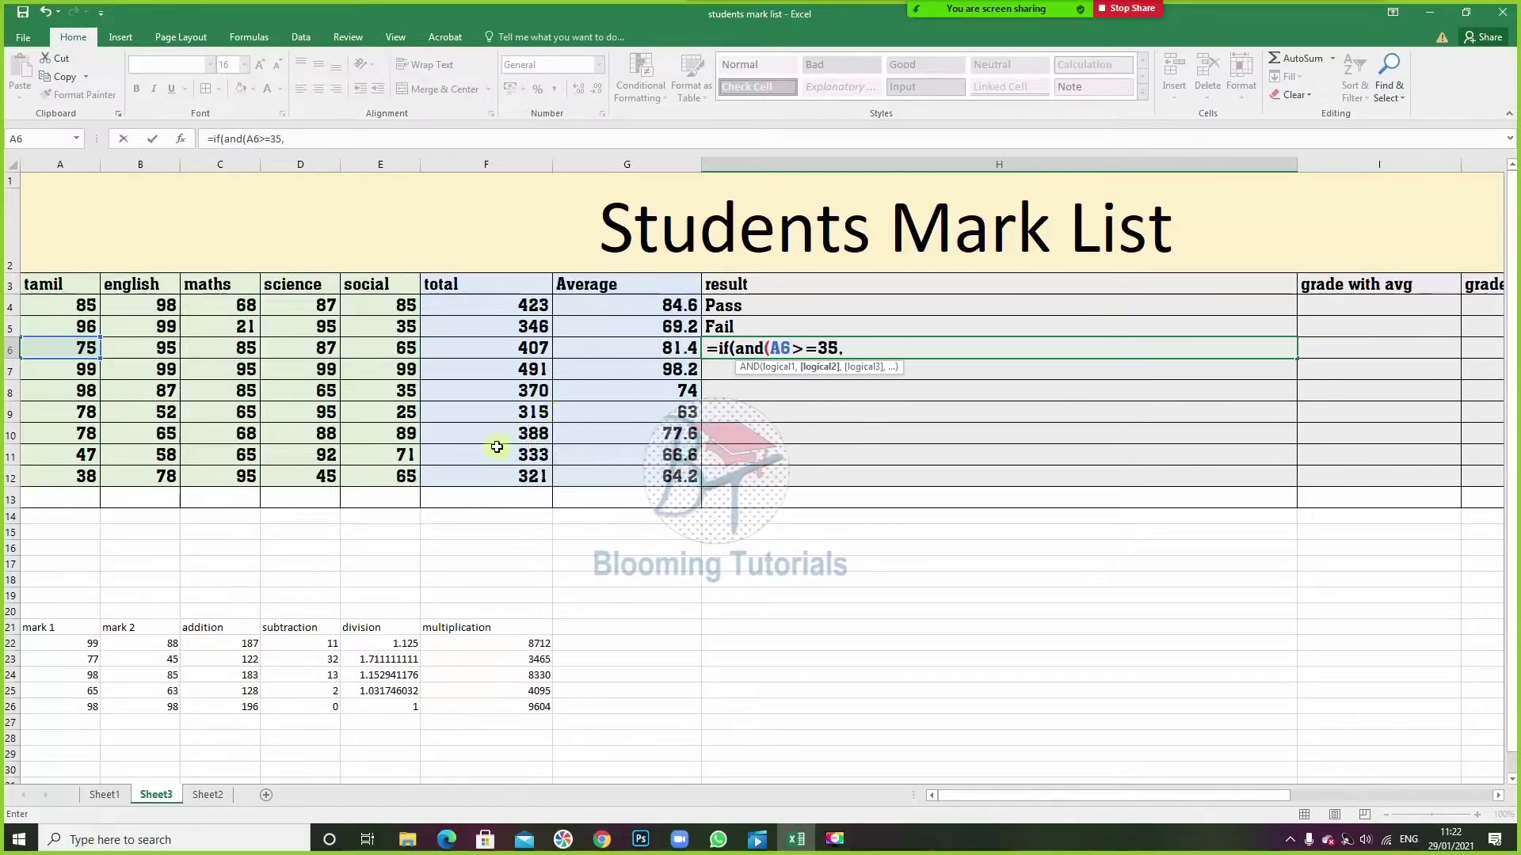
pyautogui.click(160, 346)
pyautogui.write('>=35,')
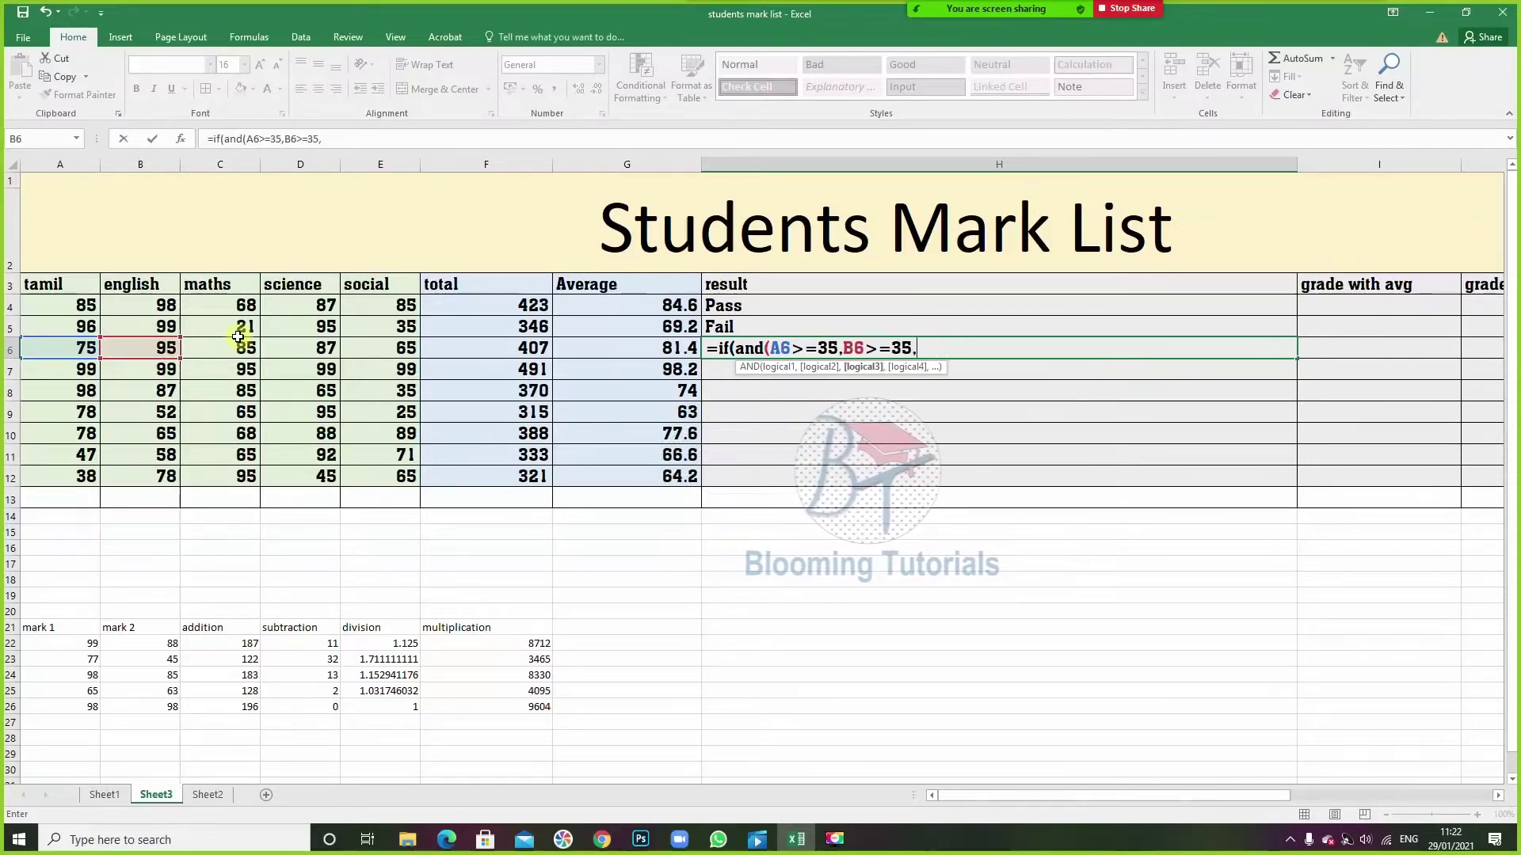
pyautogui.click(237, 349)
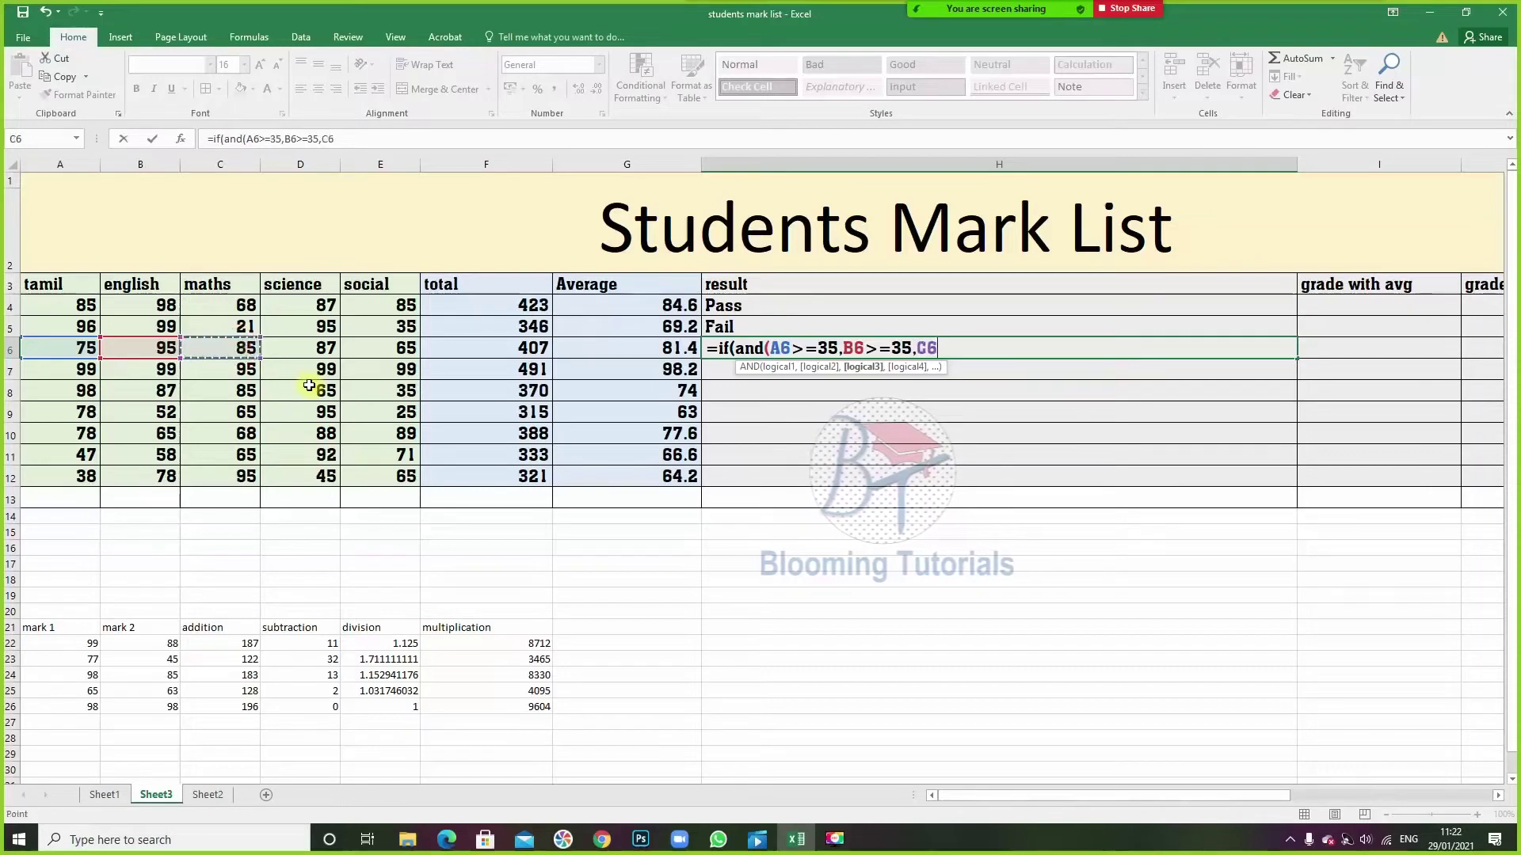
pyautogui.write('>=35,')
pyautogui.click(316, 350)
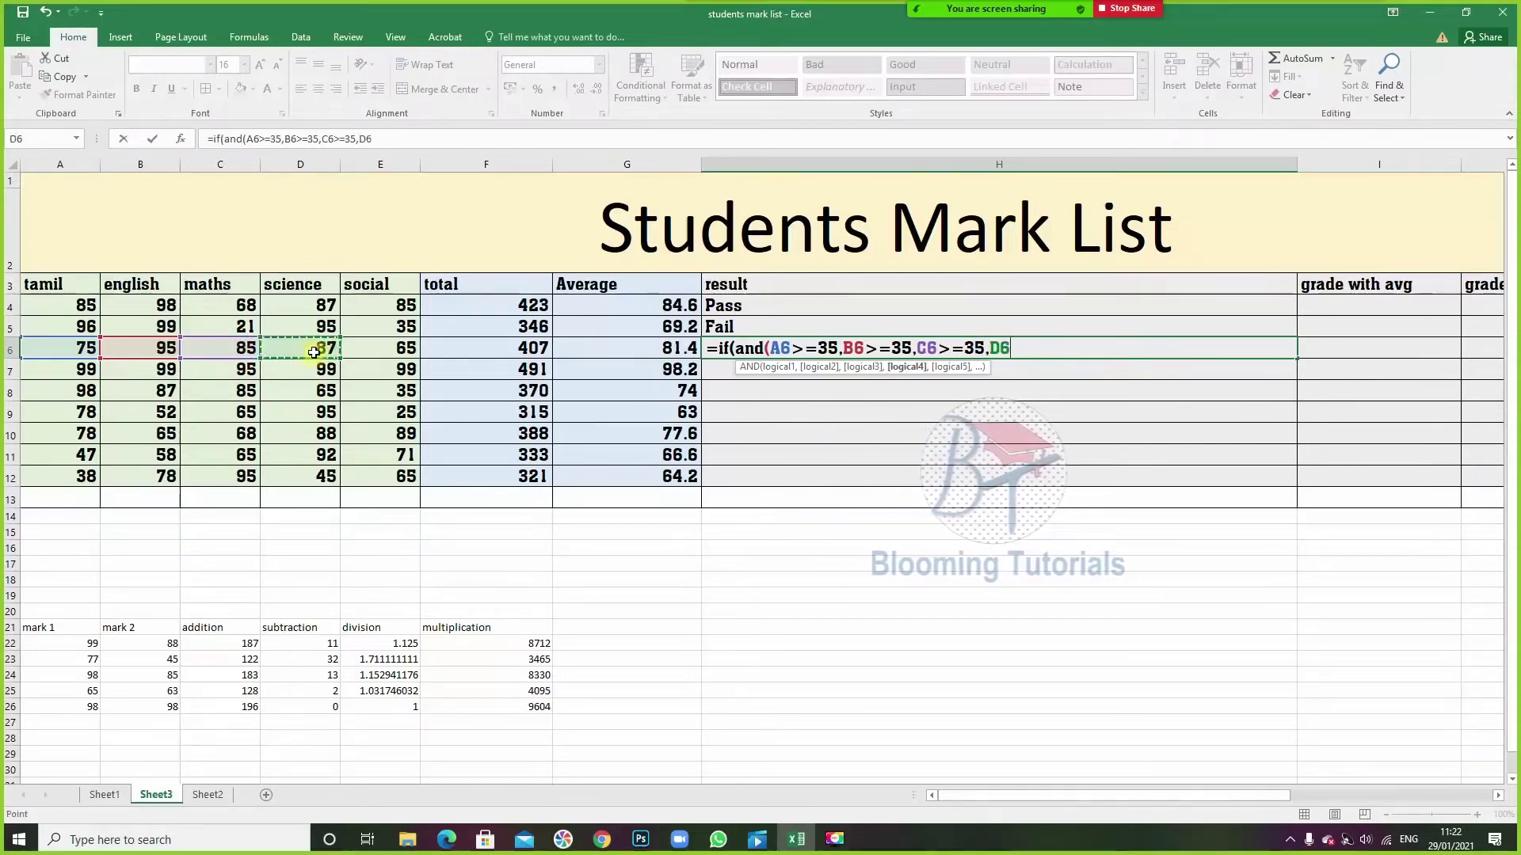
pyautogui.write('=35,')
pyautogui.click(354, 353)
pyautogui.write('>=35,E6>=35')
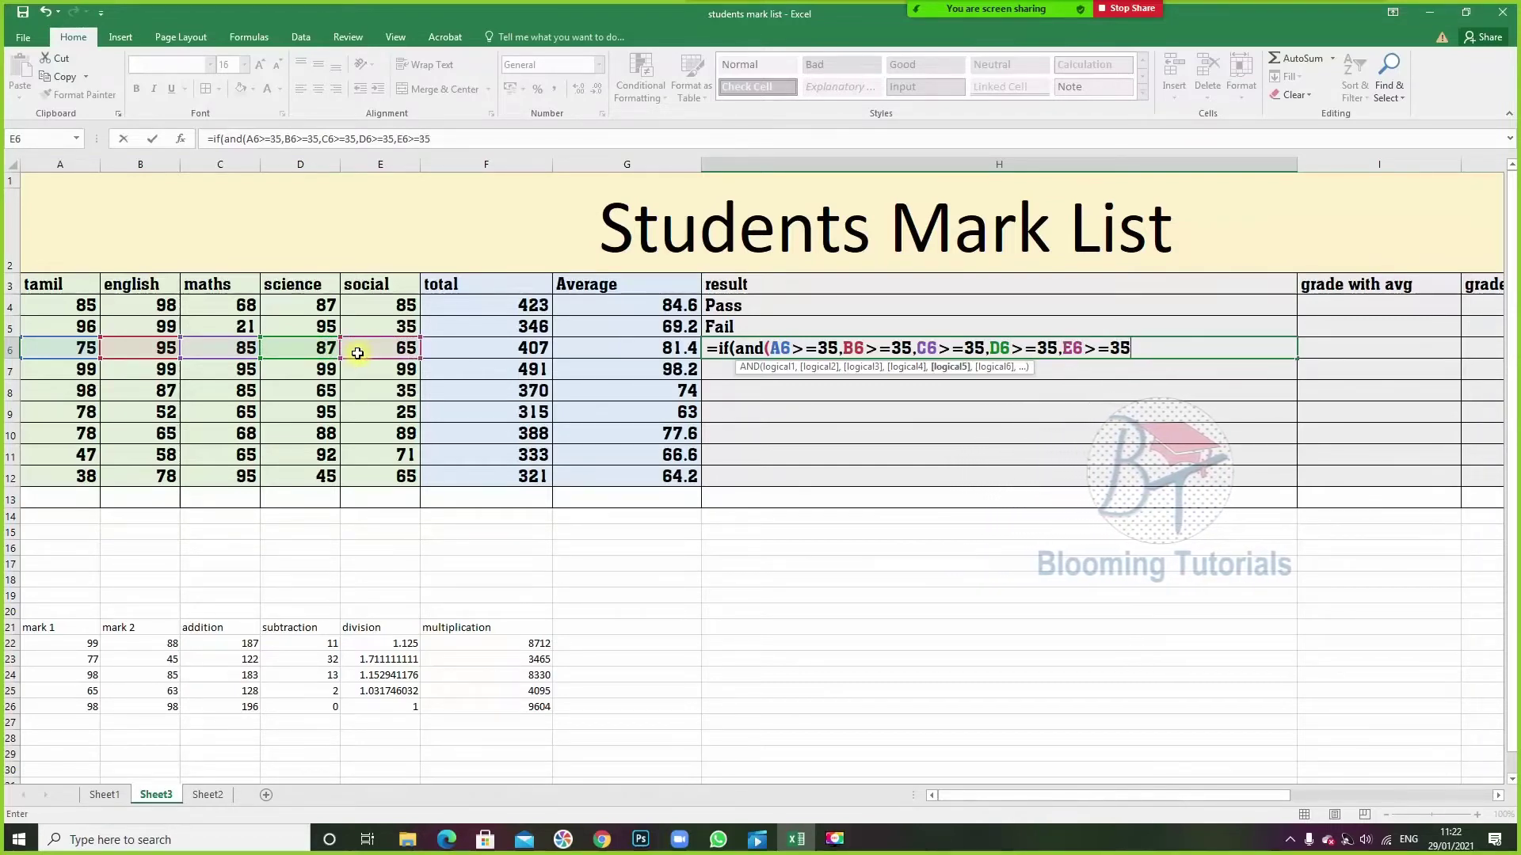
pyautogui.write(')')
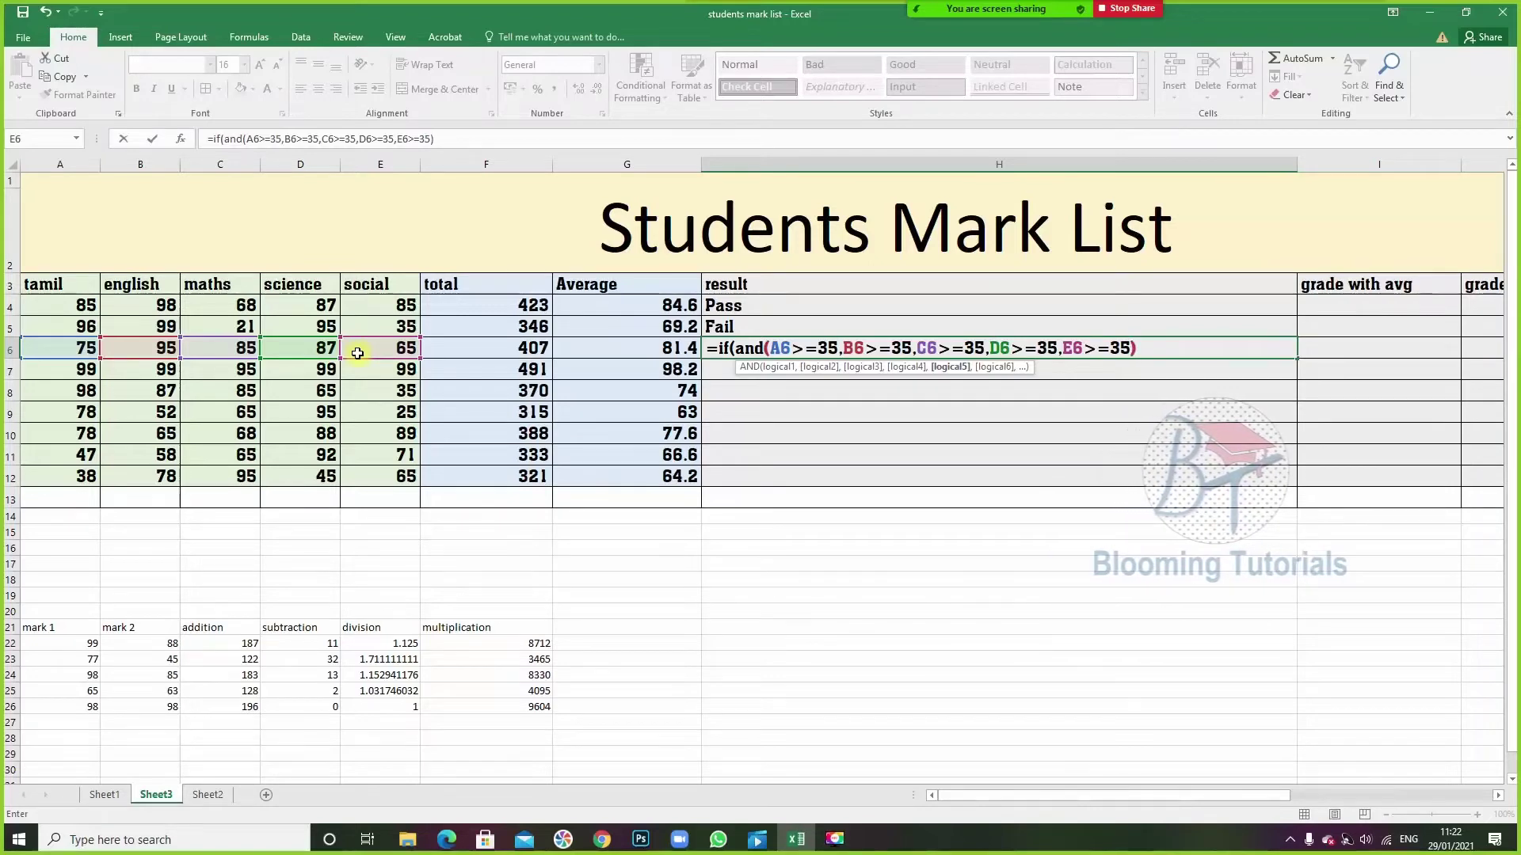
pyautogui.write(',"Pass","Fail")')
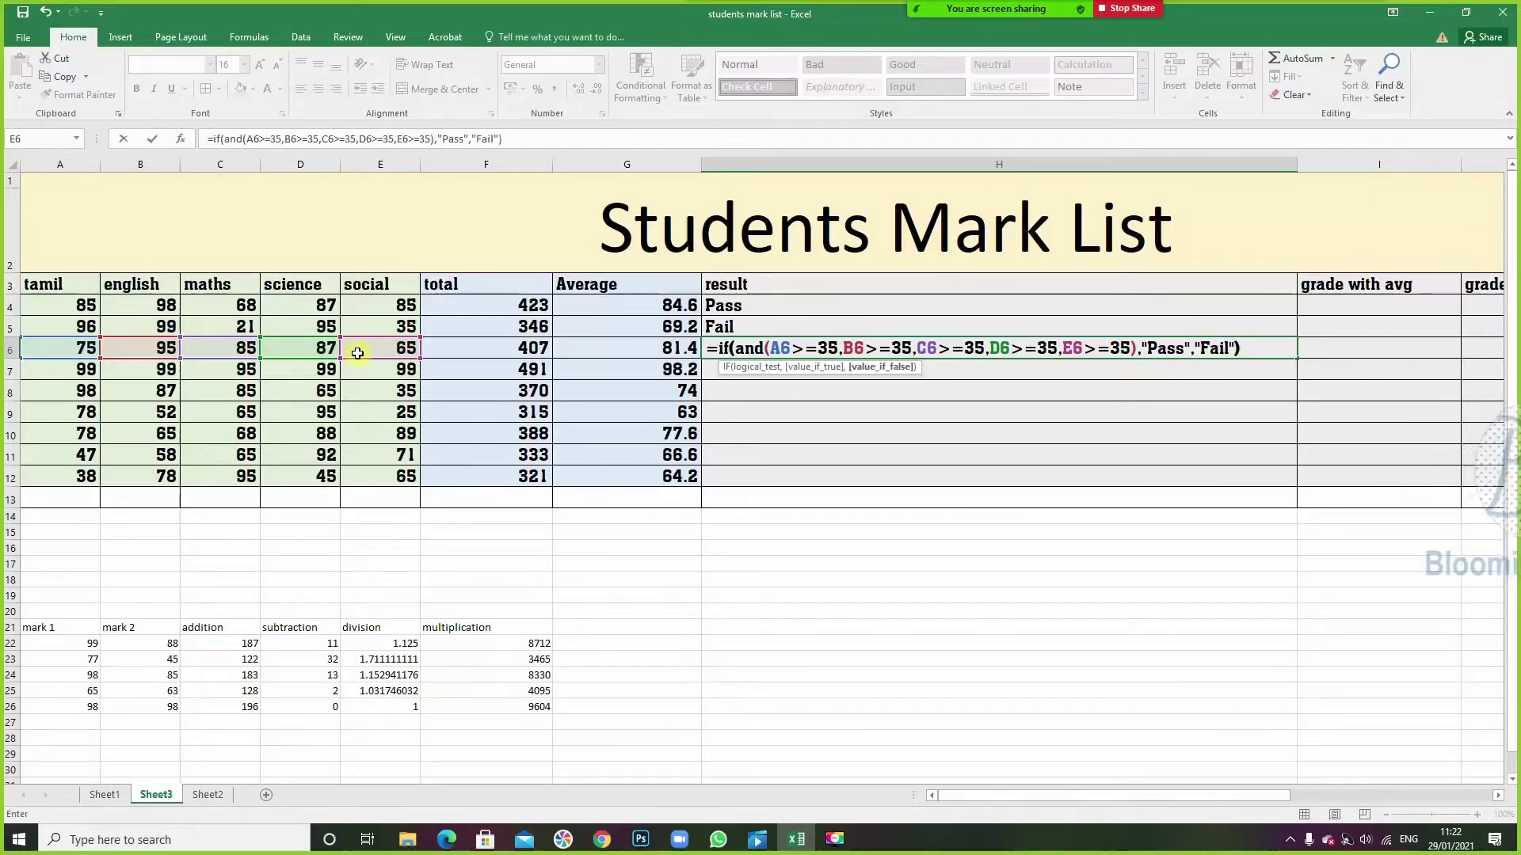
pyautogui.press('Return')
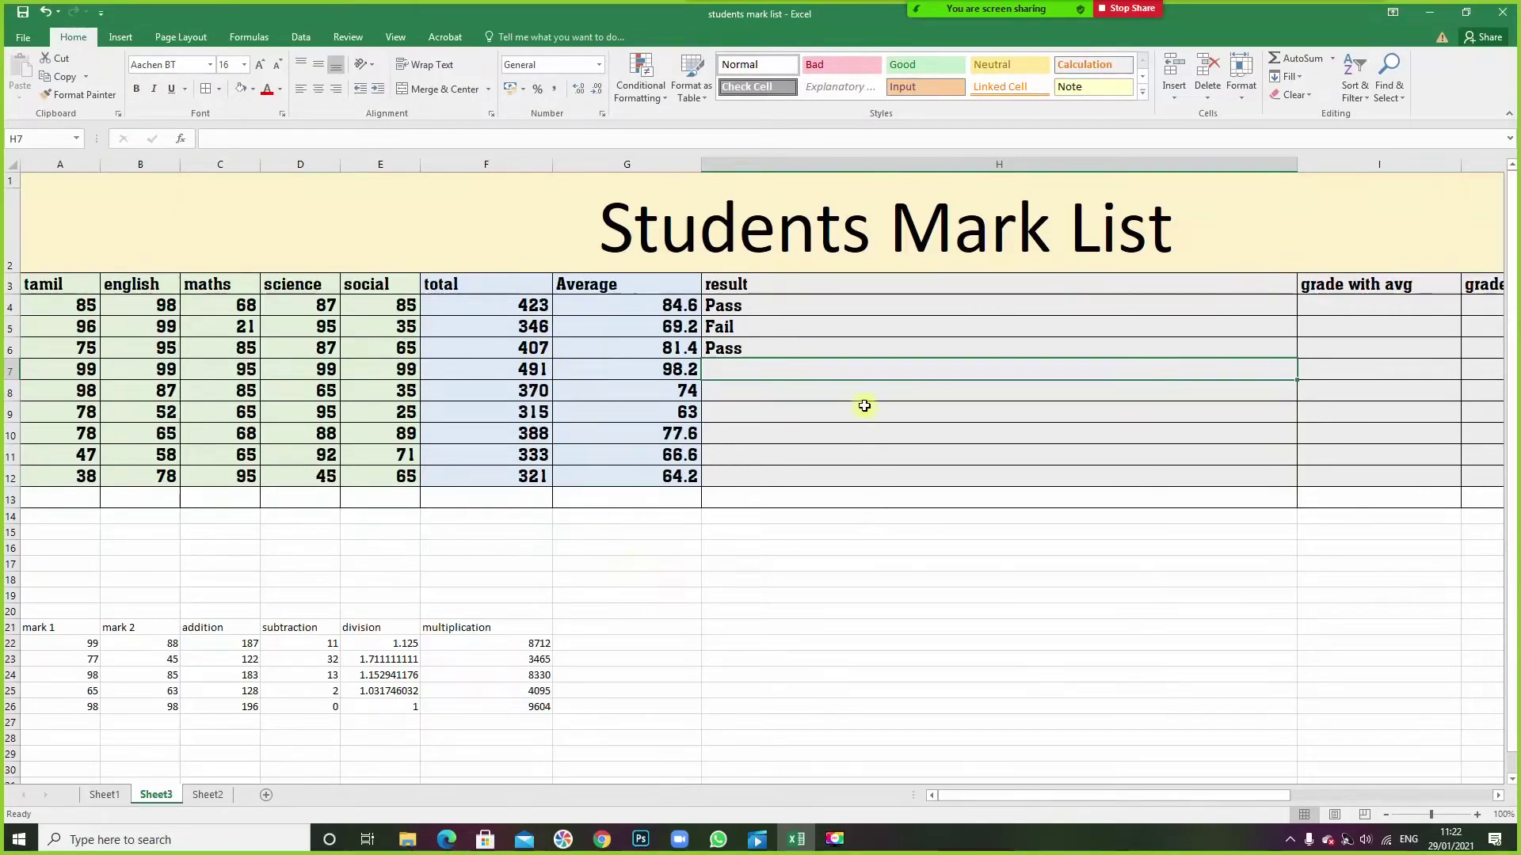
# - Narrow the result column to about 12.29 and fill the Pass/Fail formula down to row 12
pyautogui.click(766, 347)
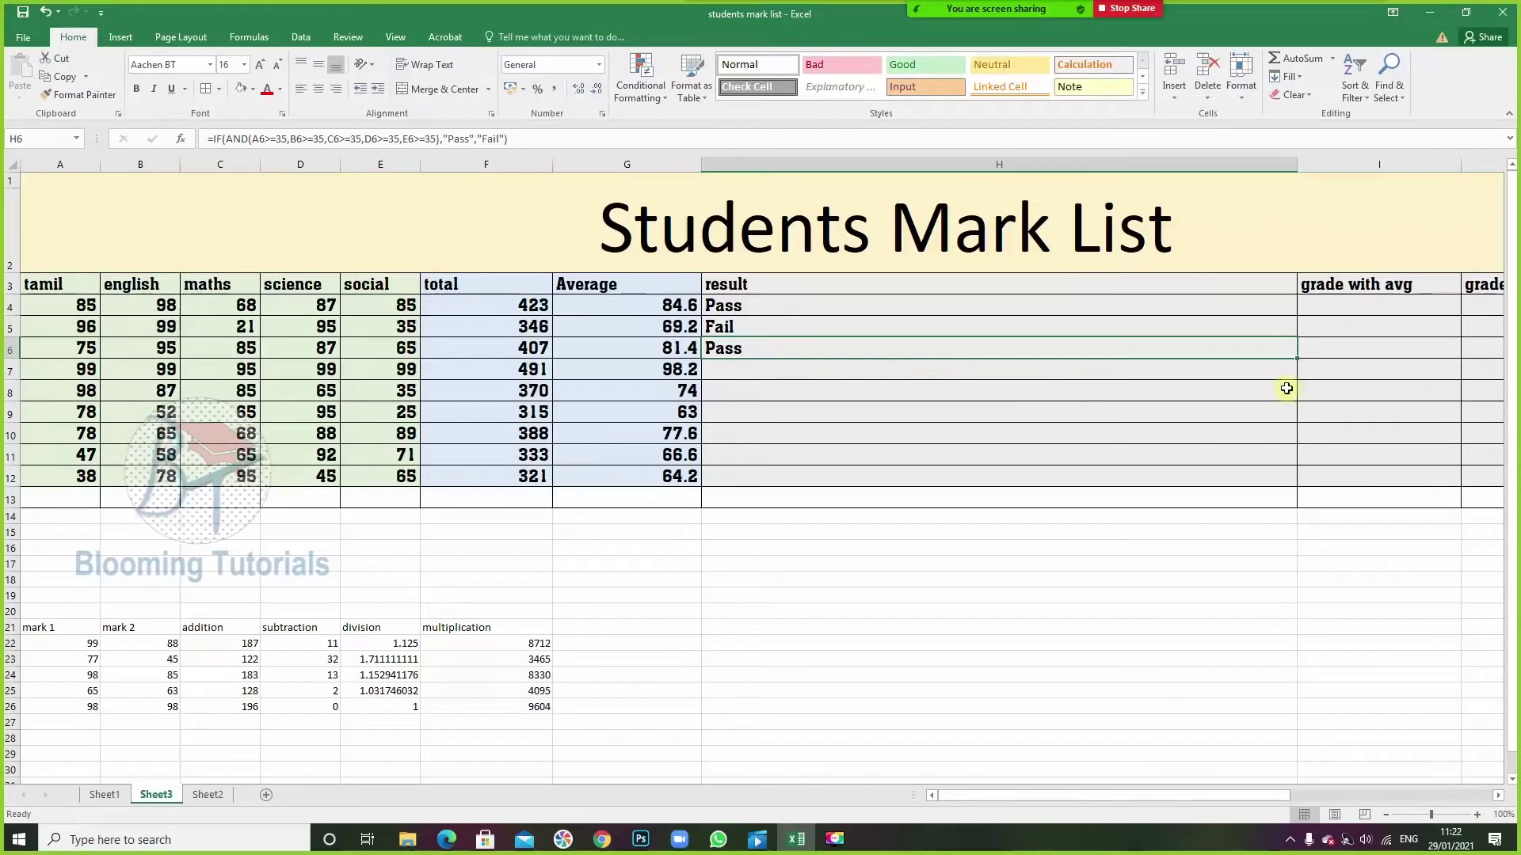
pyautogui.moveTo(1296, 164)
pyautogui.mouseDown()
pyautogui.moveTo(770, 188)
pyautogui.moveTo(825, 194)
pyautogui.moveTo(806, 169)
pyautogui.mouseUp()
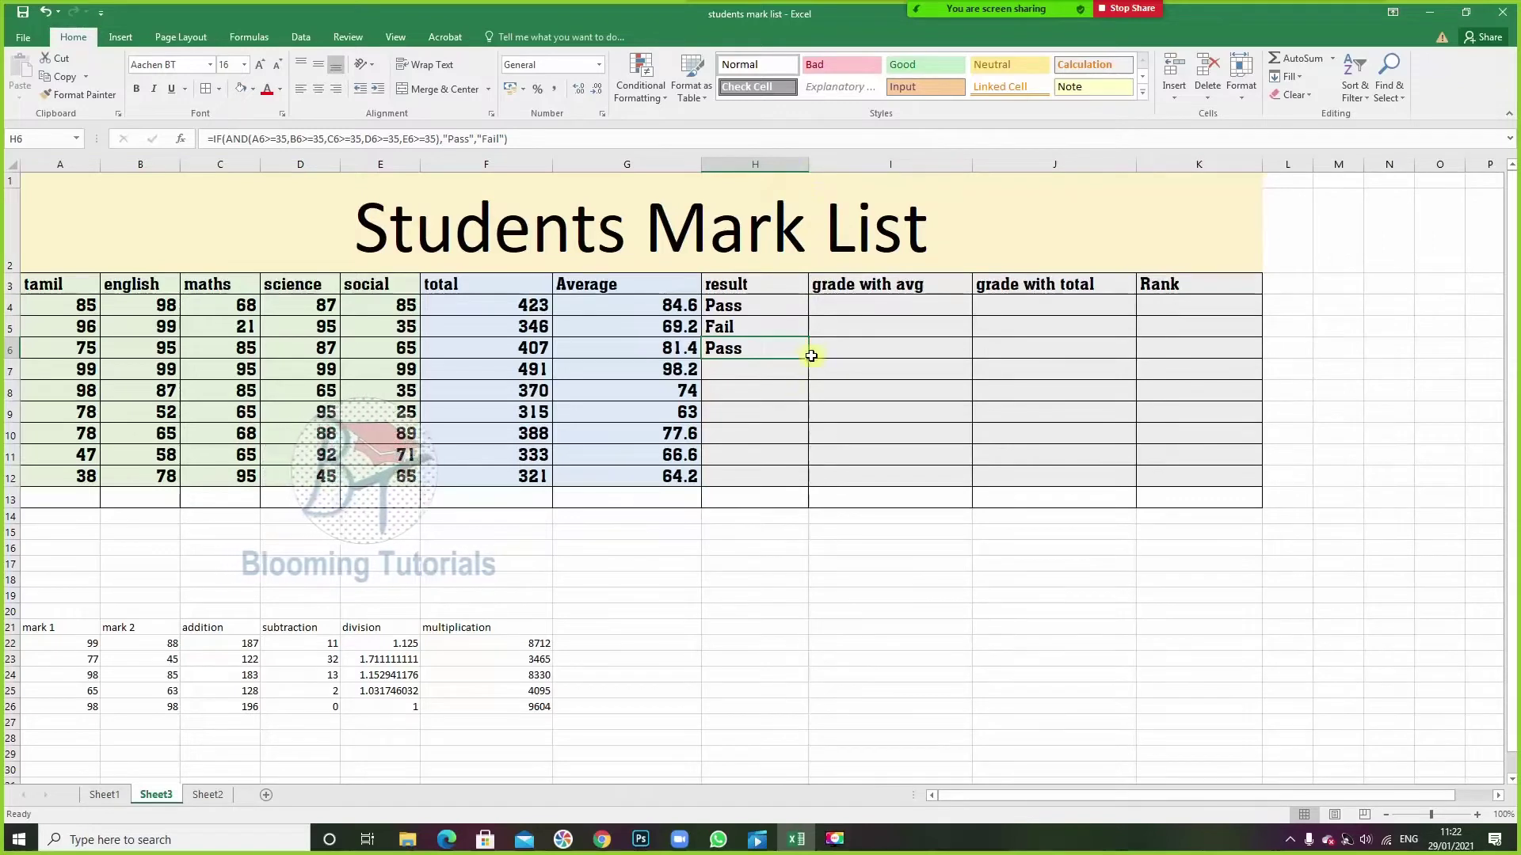
pyautogui.moveTo(810, 362); pyautogui.dragTo(788, 485)
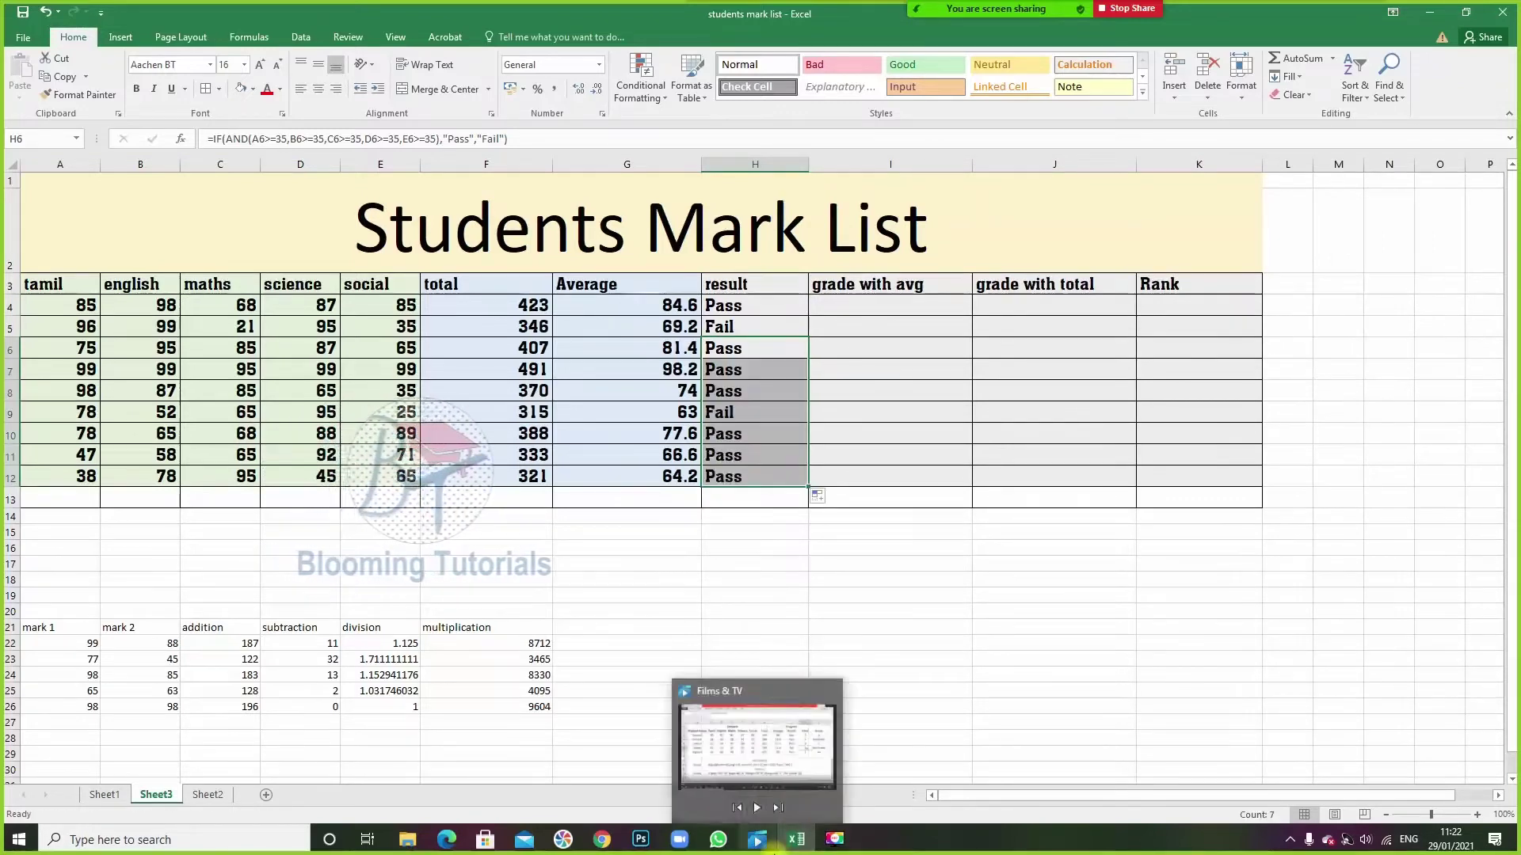
pyautogui.click(754, 420)
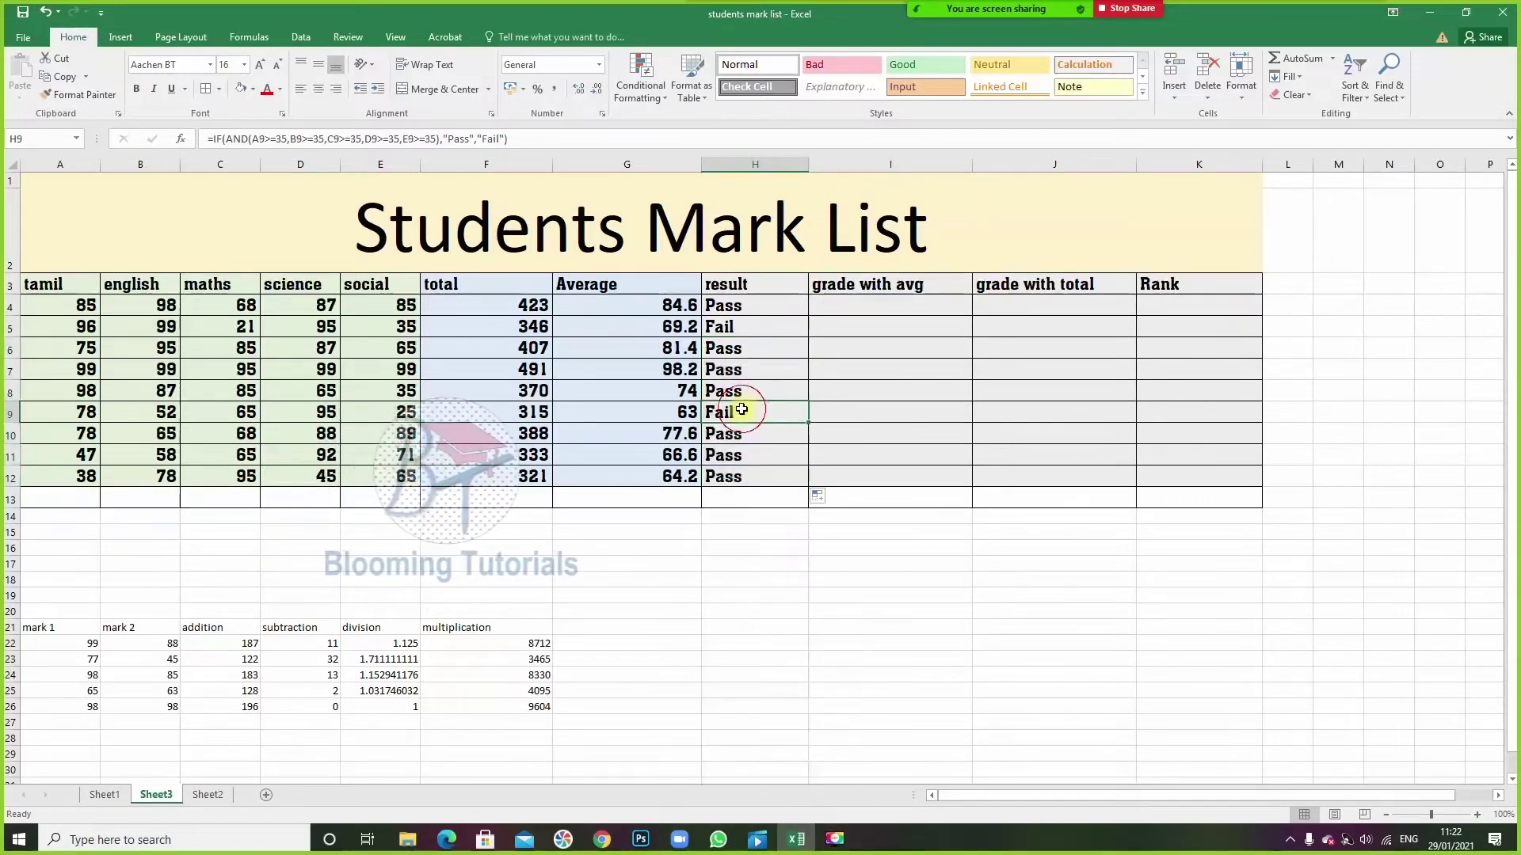
# - Colour the failing marks 25 and 21 red
pyautogui.click(409, 413)
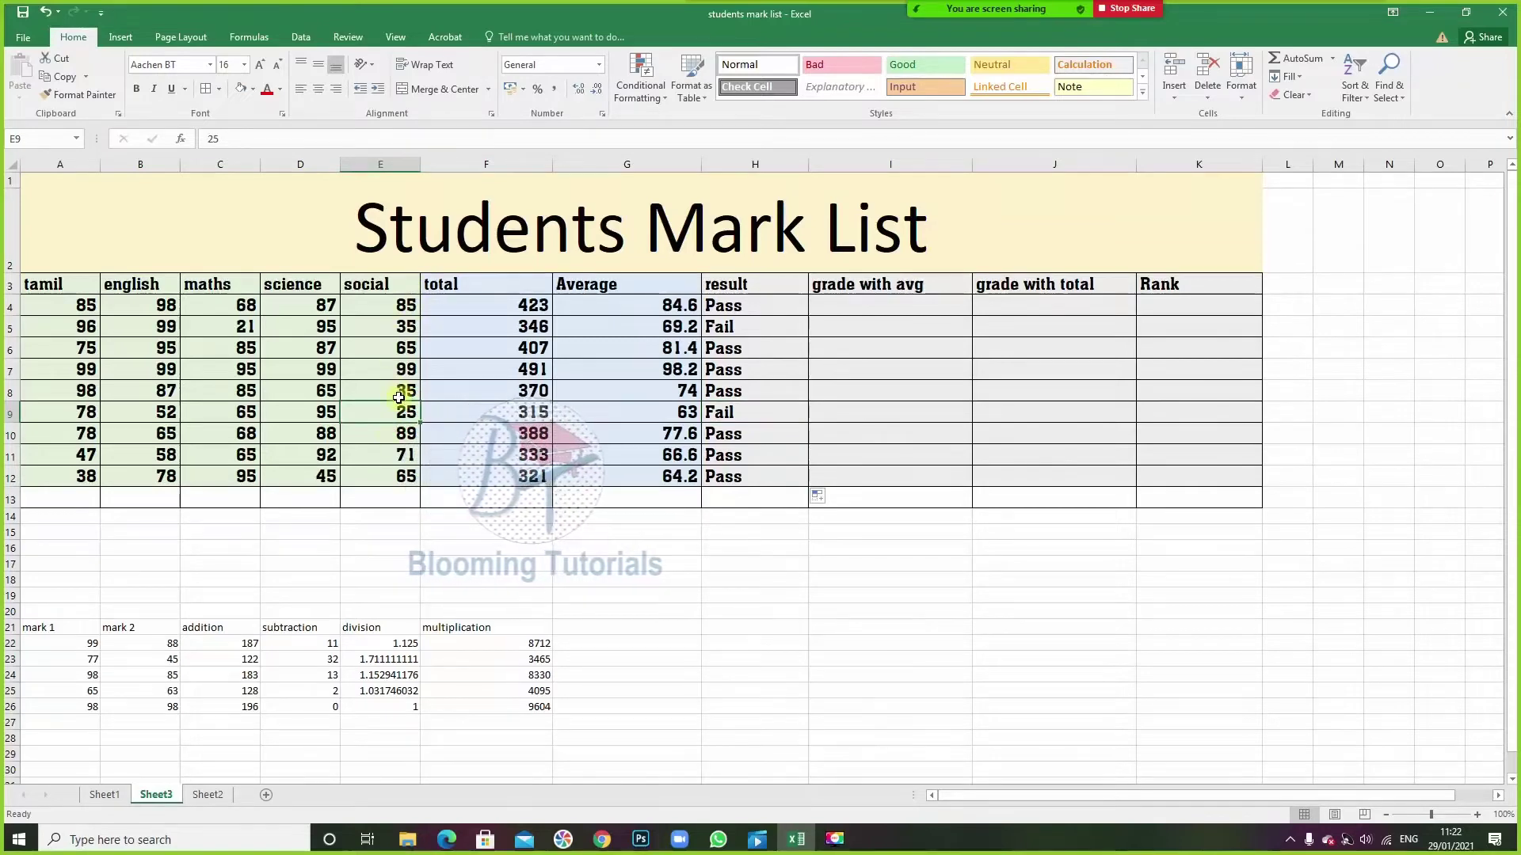
pyautogui.click(266, 89)
pyautogui.click(380, 515)
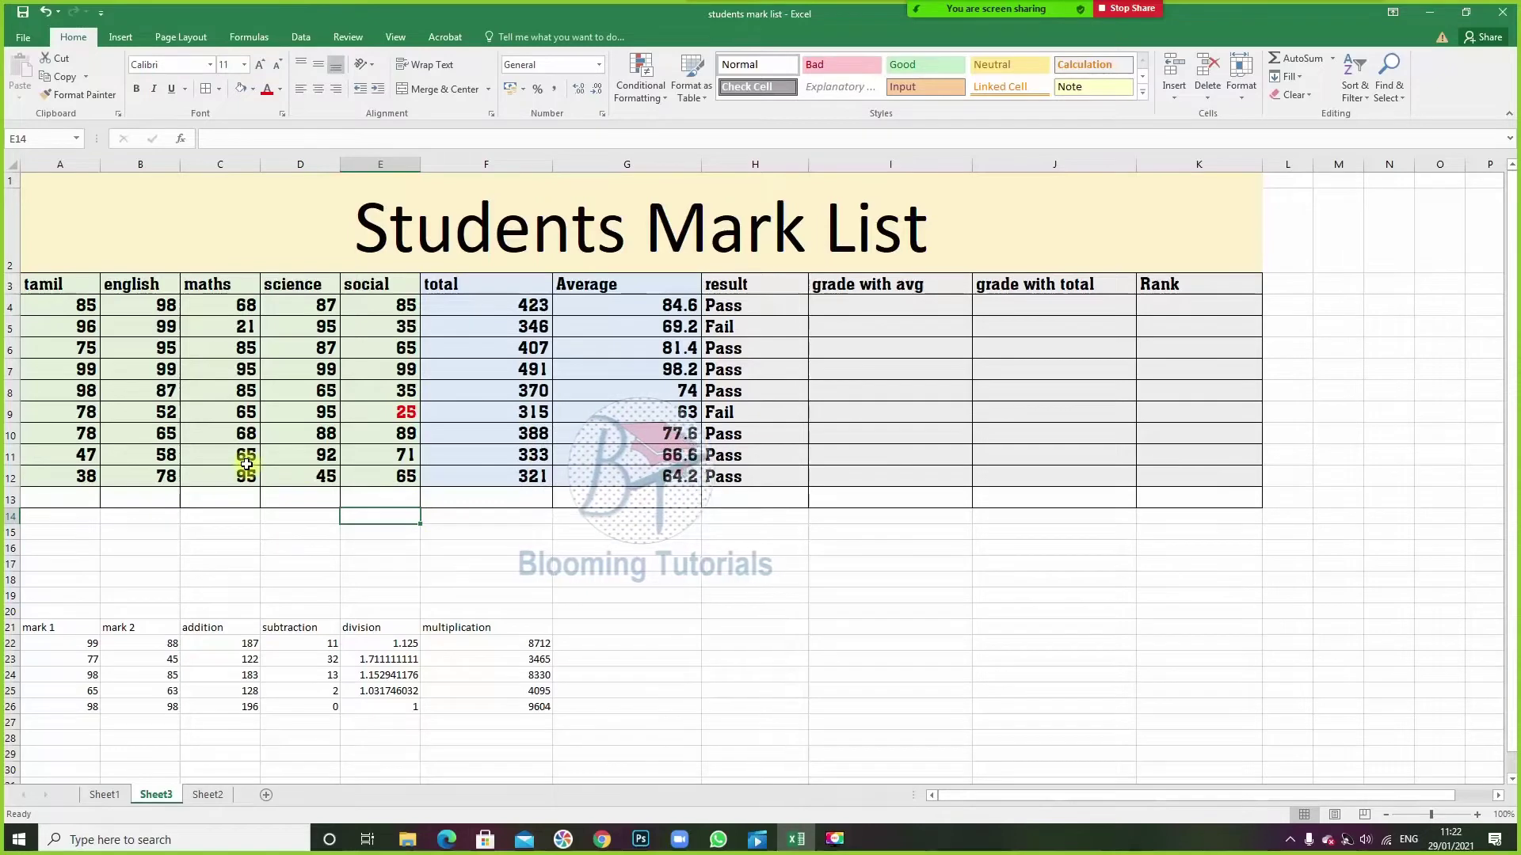
pyautogui.click(794, 328)
pyautogui.click(230, 326)
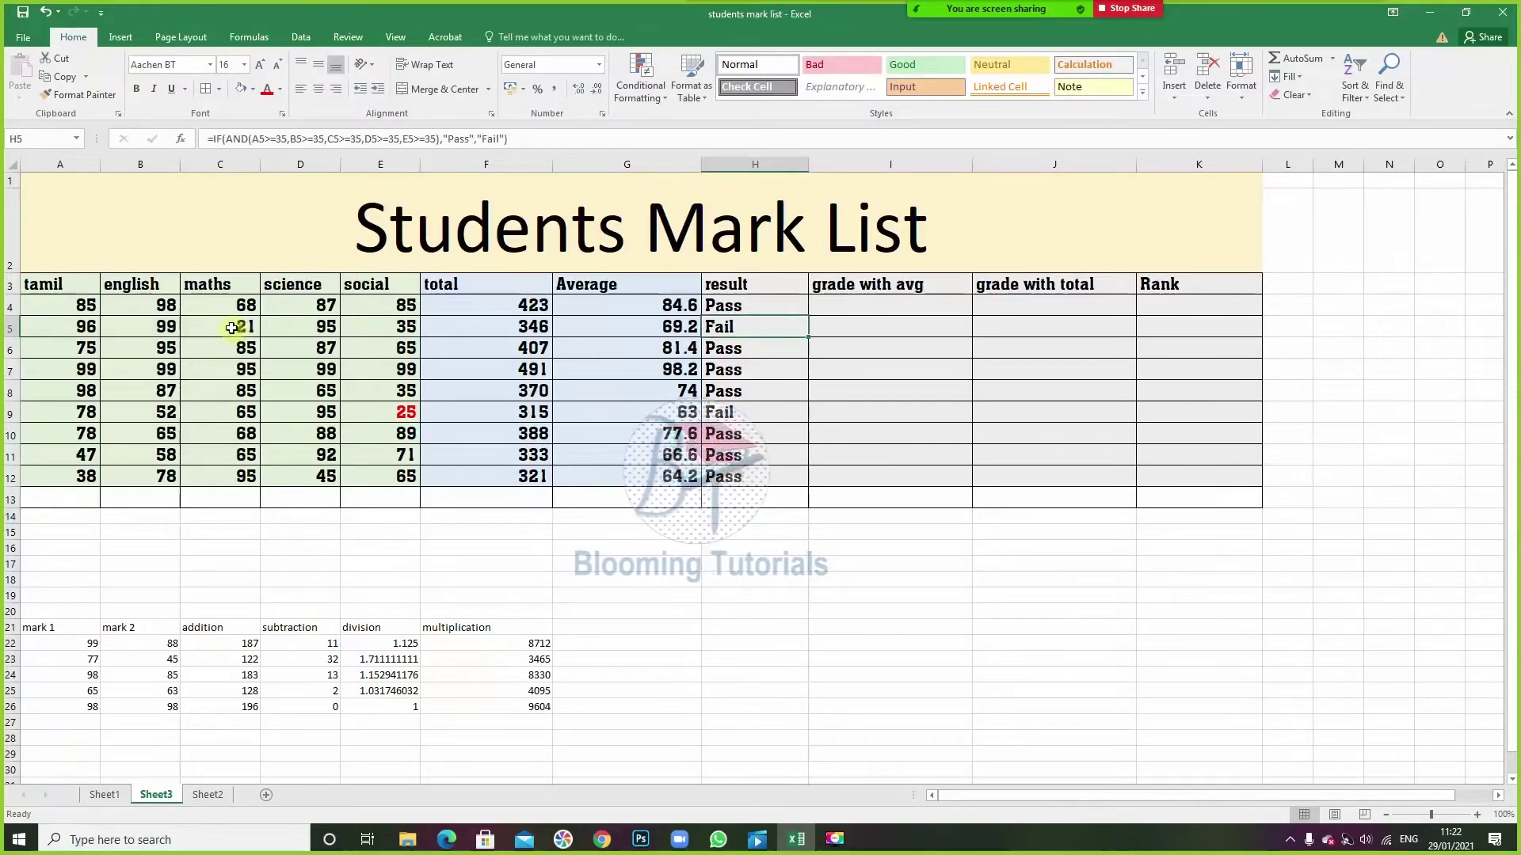
pyautogui.click(266, 89)
pyautogui.click(366, 516)
# - Colour the Fail results in H5 and H9 red
pyautogui.click(792, 327)
pyautogui.click(267, 88)
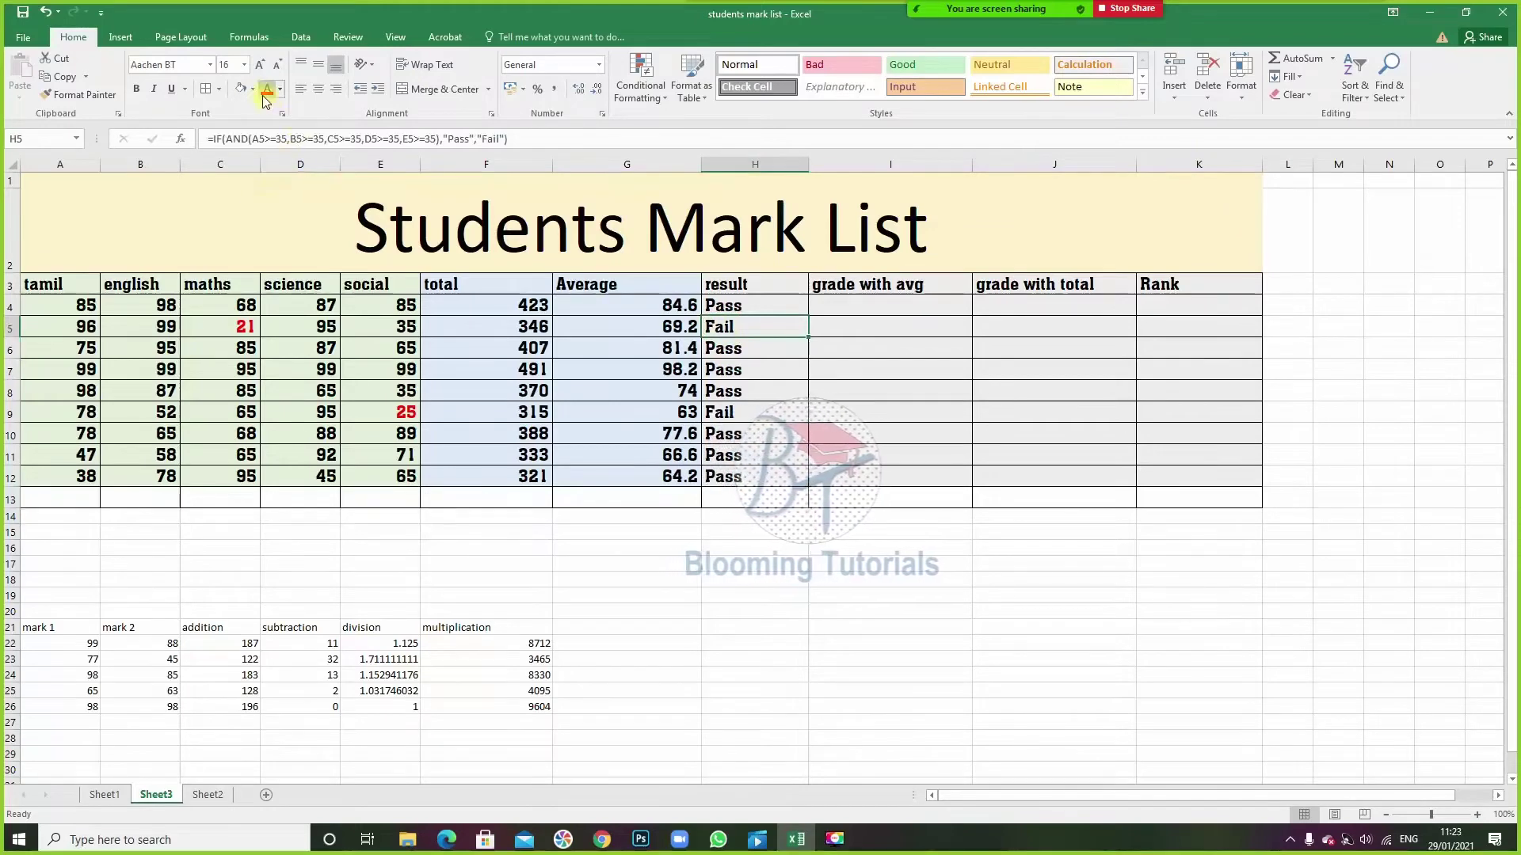
pyautogui.click(717, 412)
pyautogui.click(267, 89)
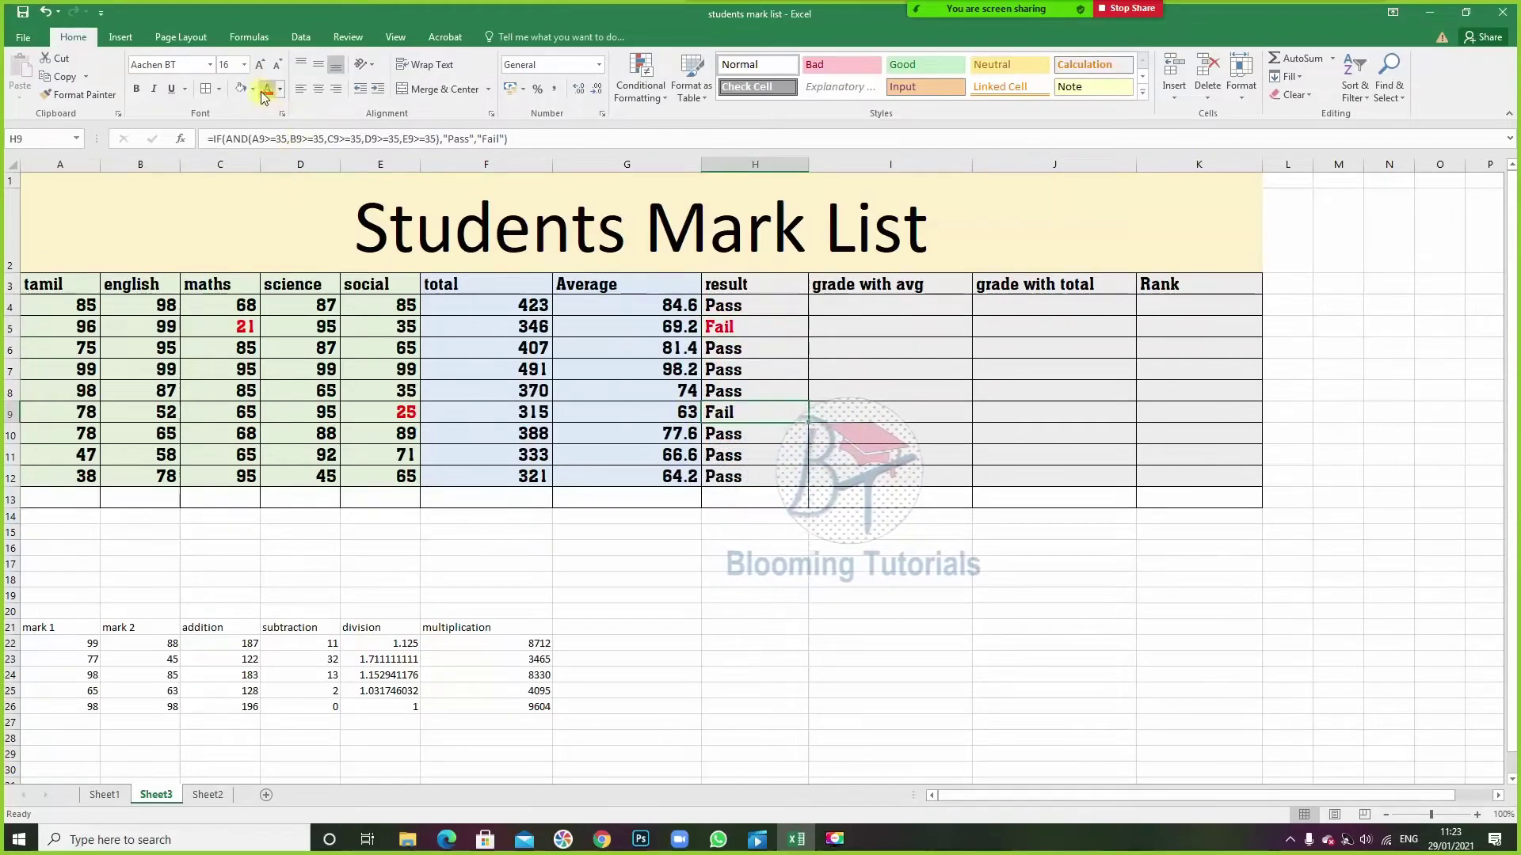
pyautogui.click(661, 626)
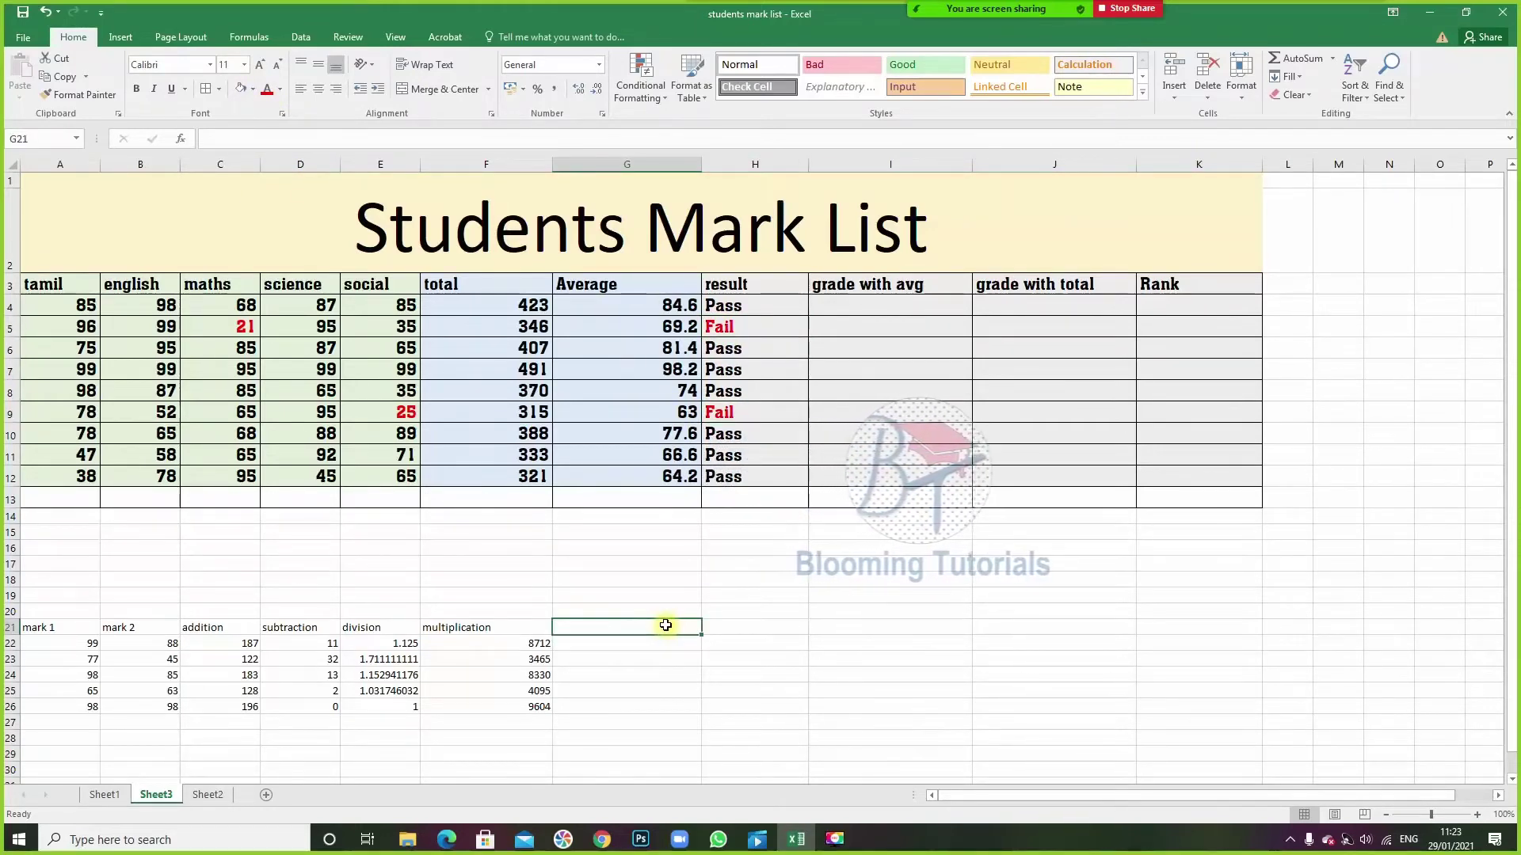
pyautogui.click(928, 307)
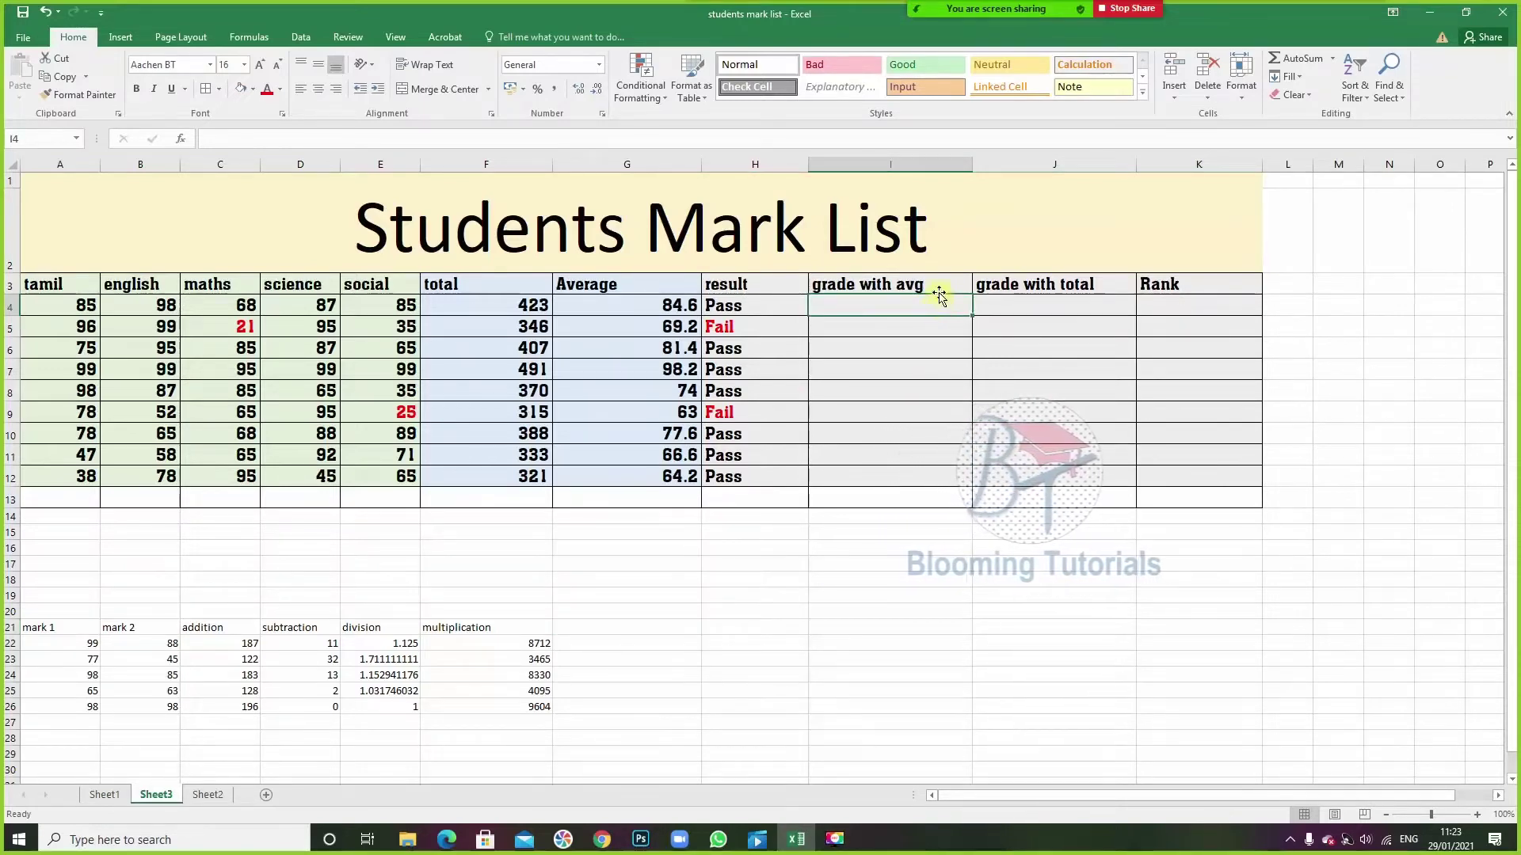
# - Check H7's Pass/Fail formula, then widen the grade with avg column to about 92.71
pyautogui.click(733, 311)
pyautogui.press('Down')
pyautogui.press('Down')
pyautogui.press('Down')
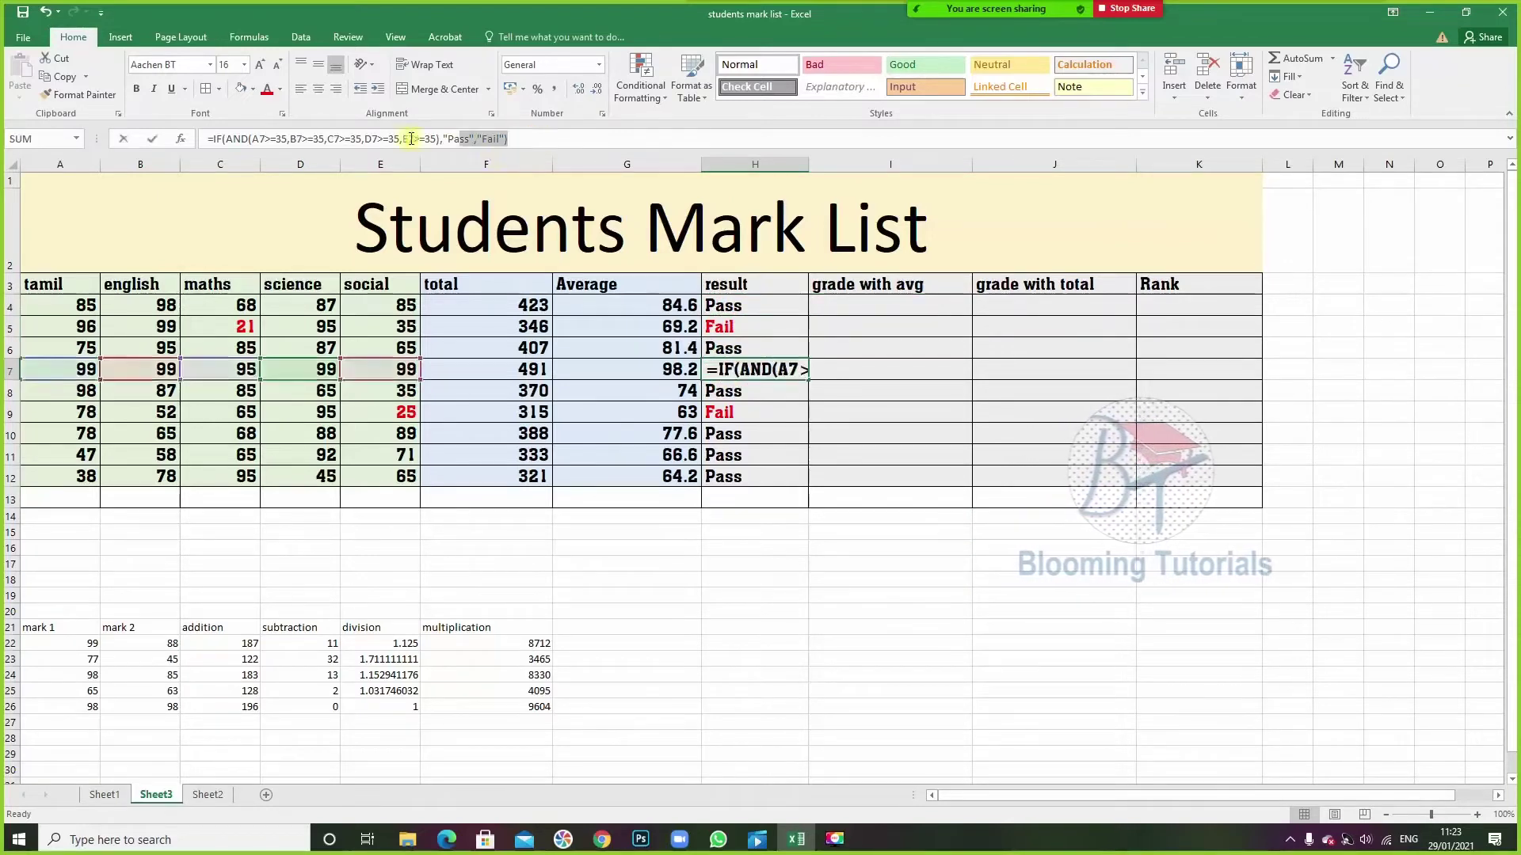
pyautogui.moveTo(537, 139); pyautogui.dragTo(204, 139)
pyautogui.press('Escape')
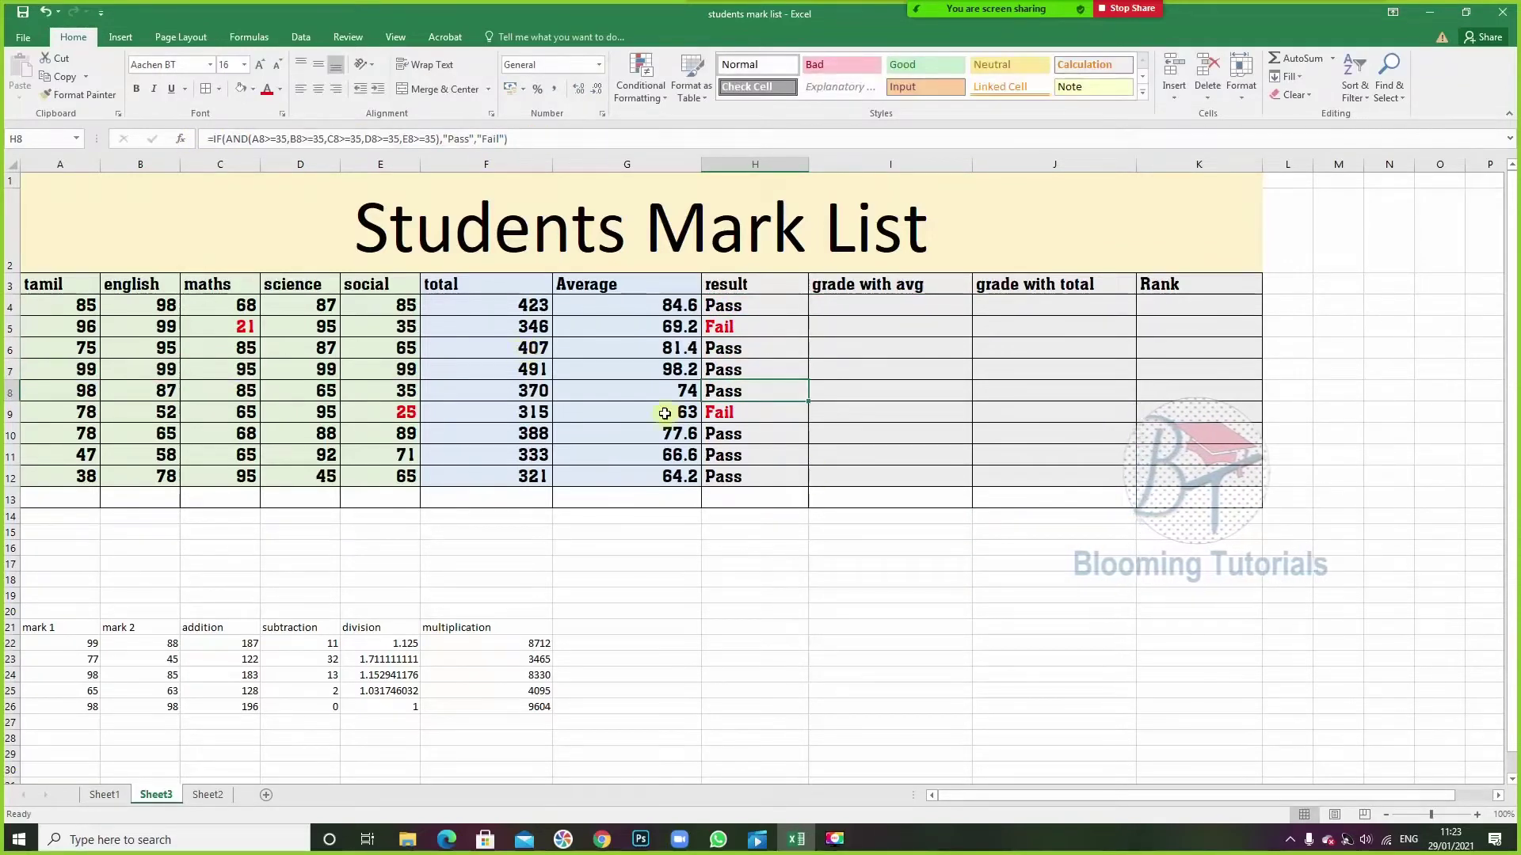
pyautogui.click(888, 309)
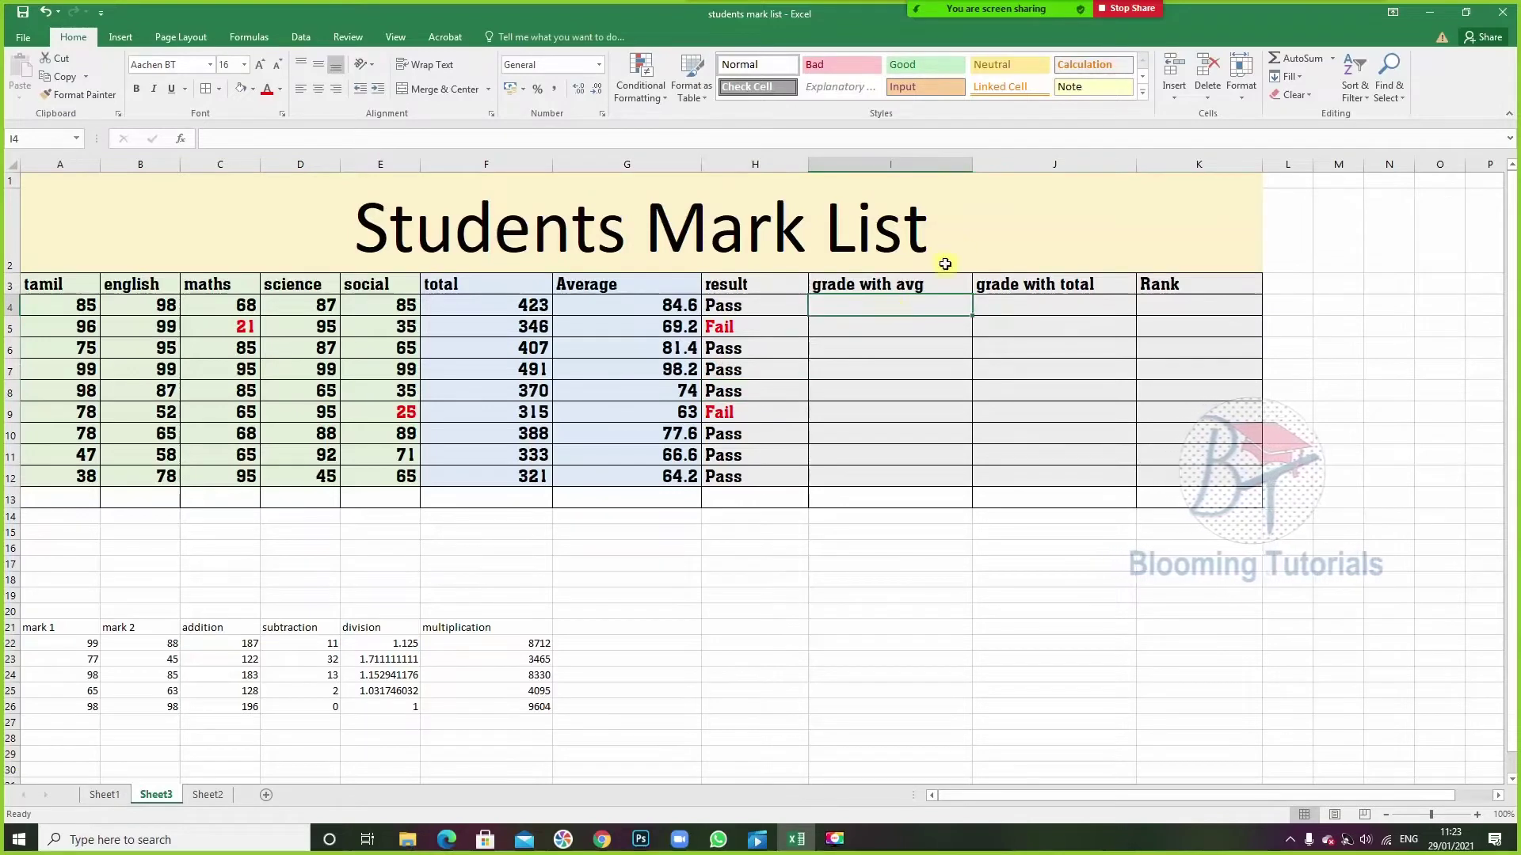
pyautogui.moveTo(972, 164); pyautogui.dragTo(1383, 205)
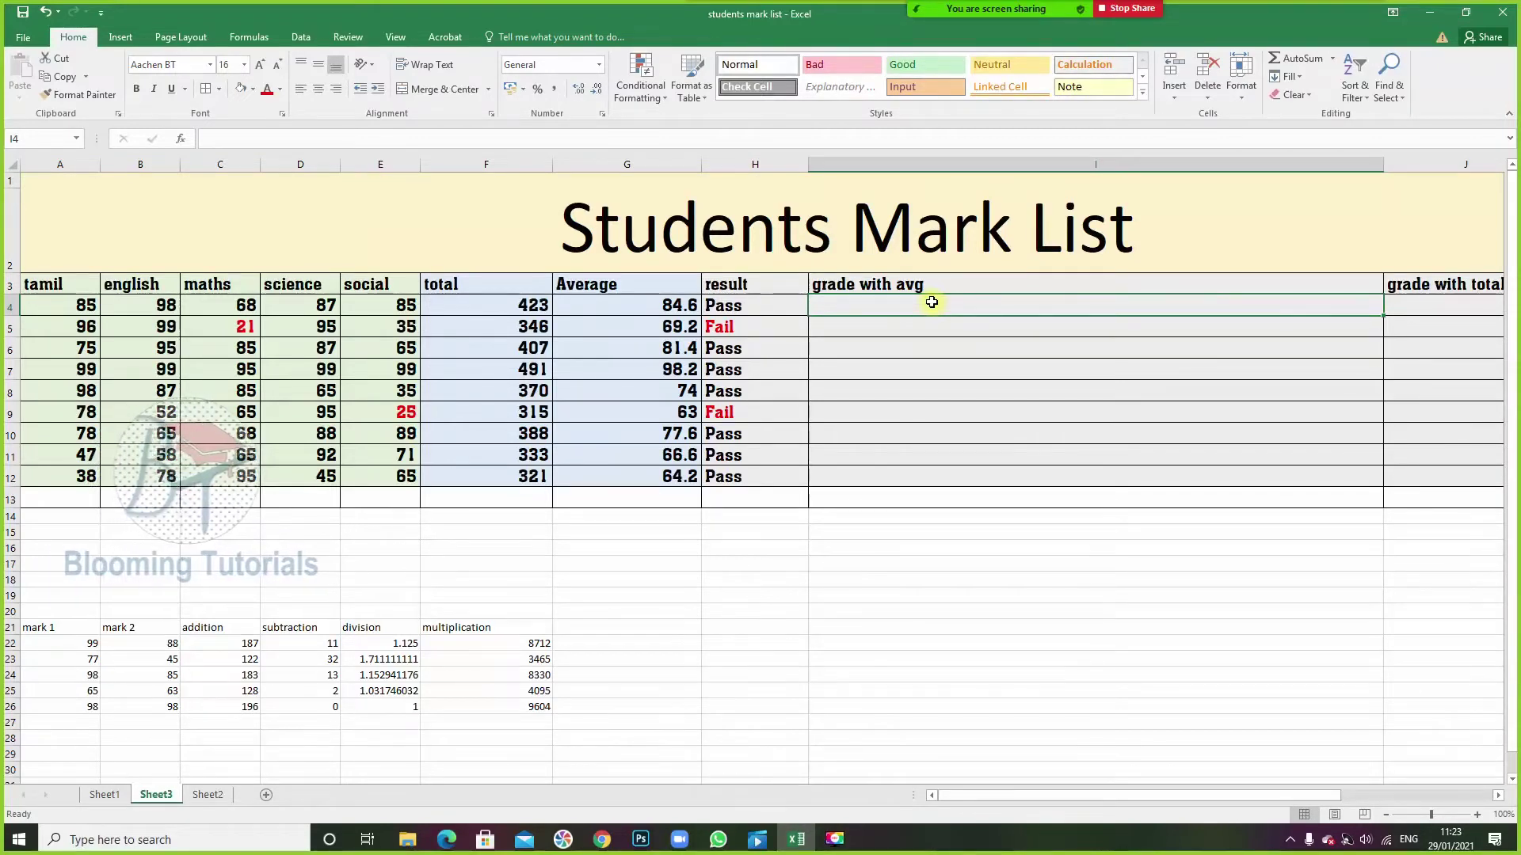
# - In I4 type =if(G4>=90,"A+ Grade",if(G4>=80,"A Grade",if( for nested grading
pyautogui.write('=')
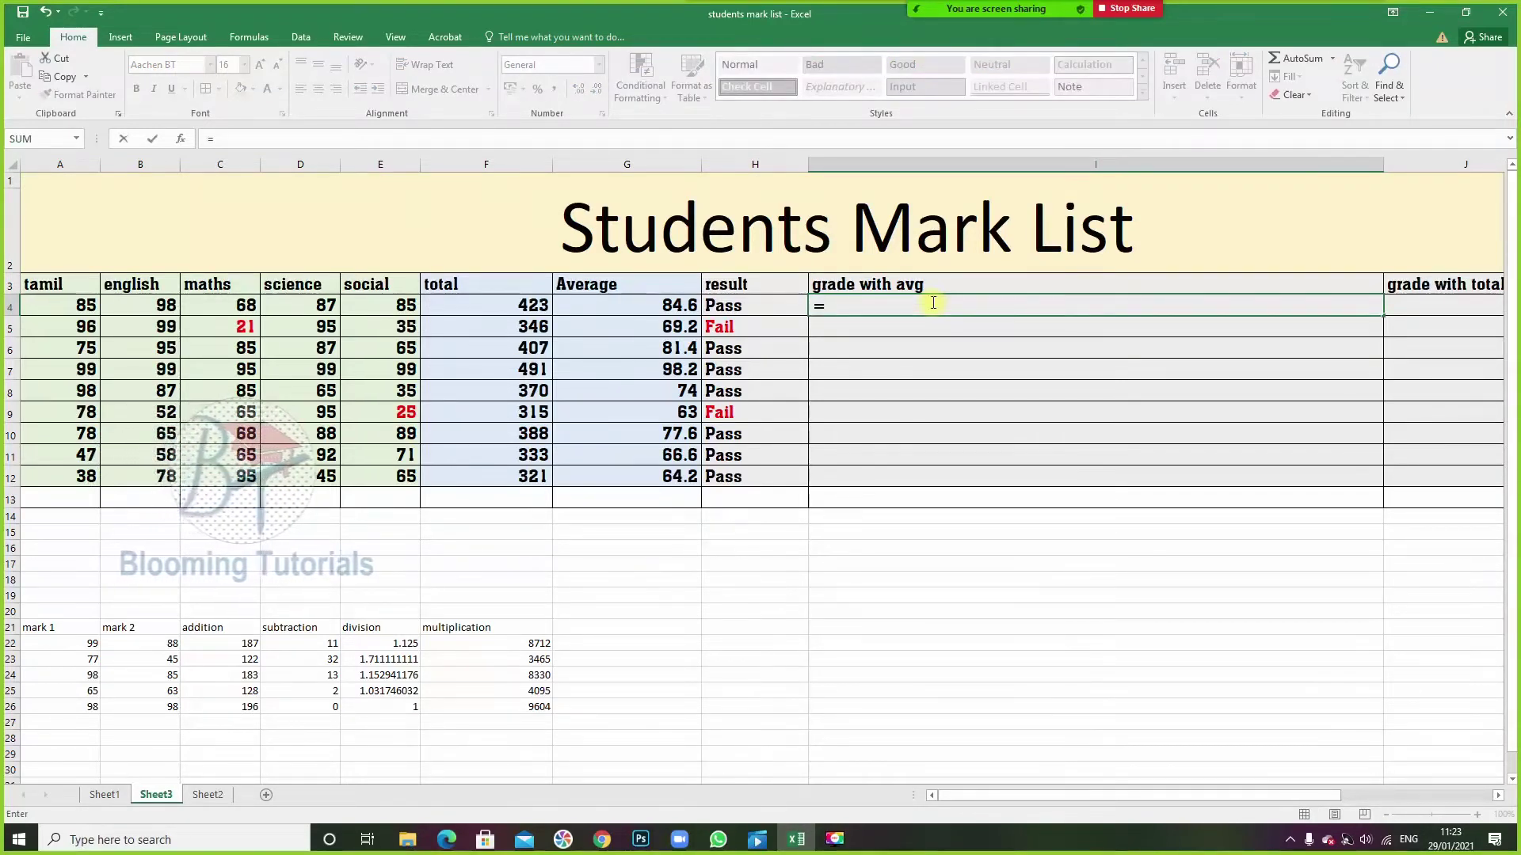
pyautogui.write('if')
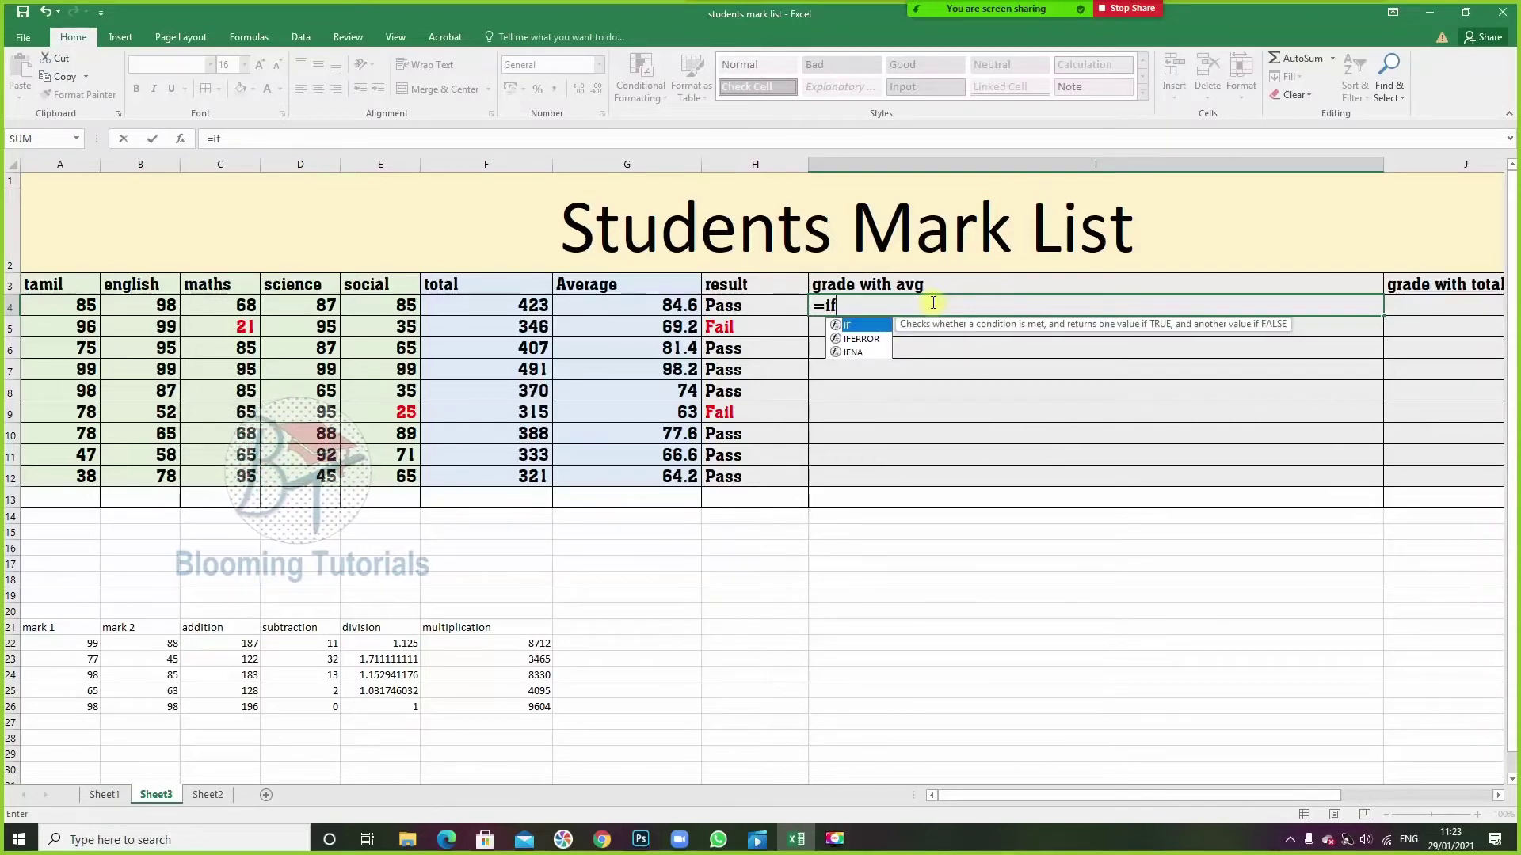
pyautogui.write('(')
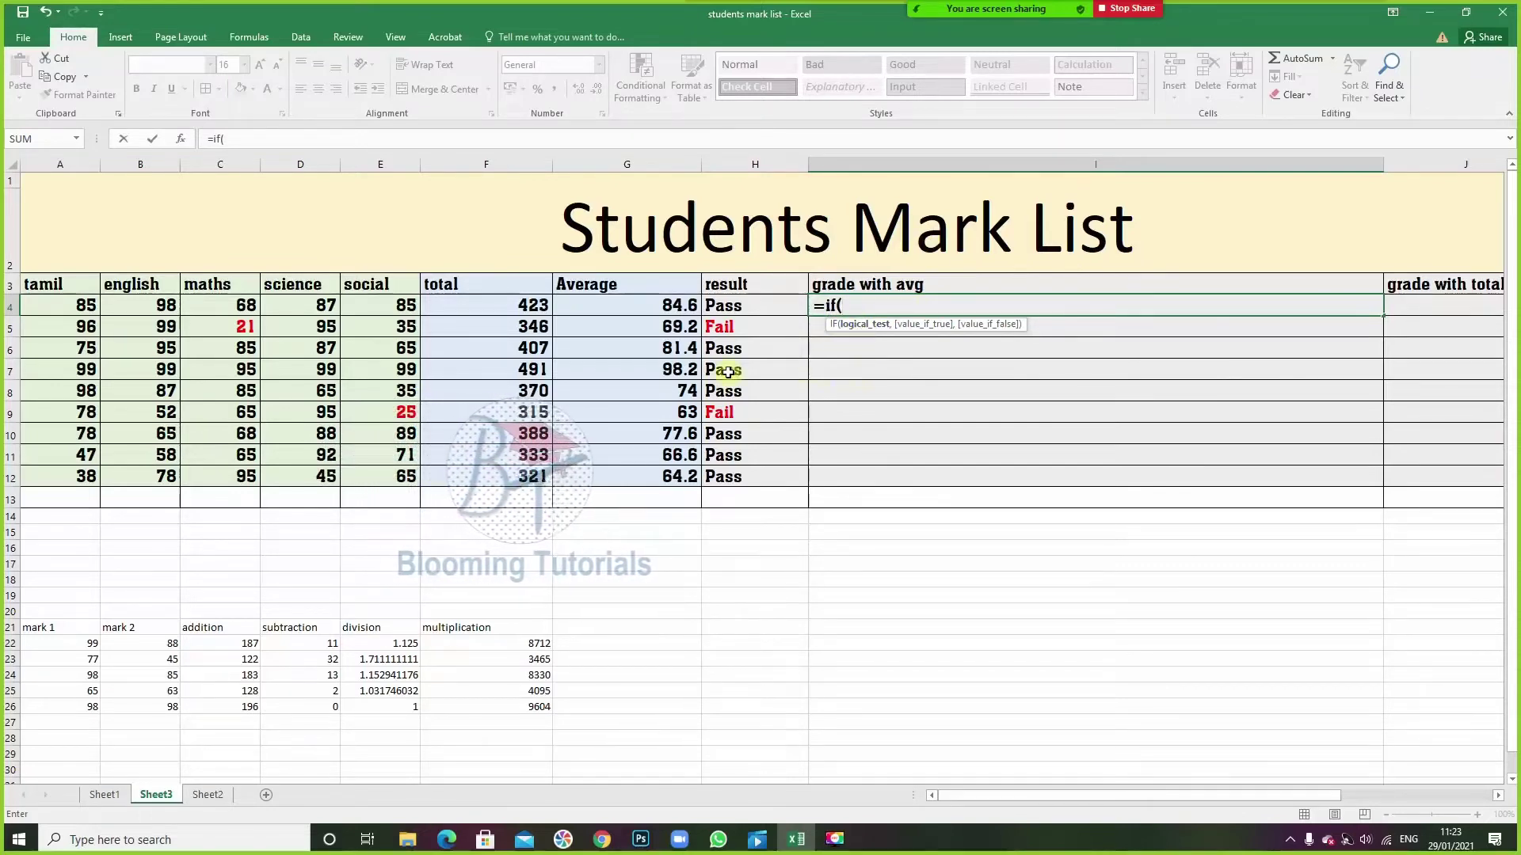
pyautogui.click(671, 305)
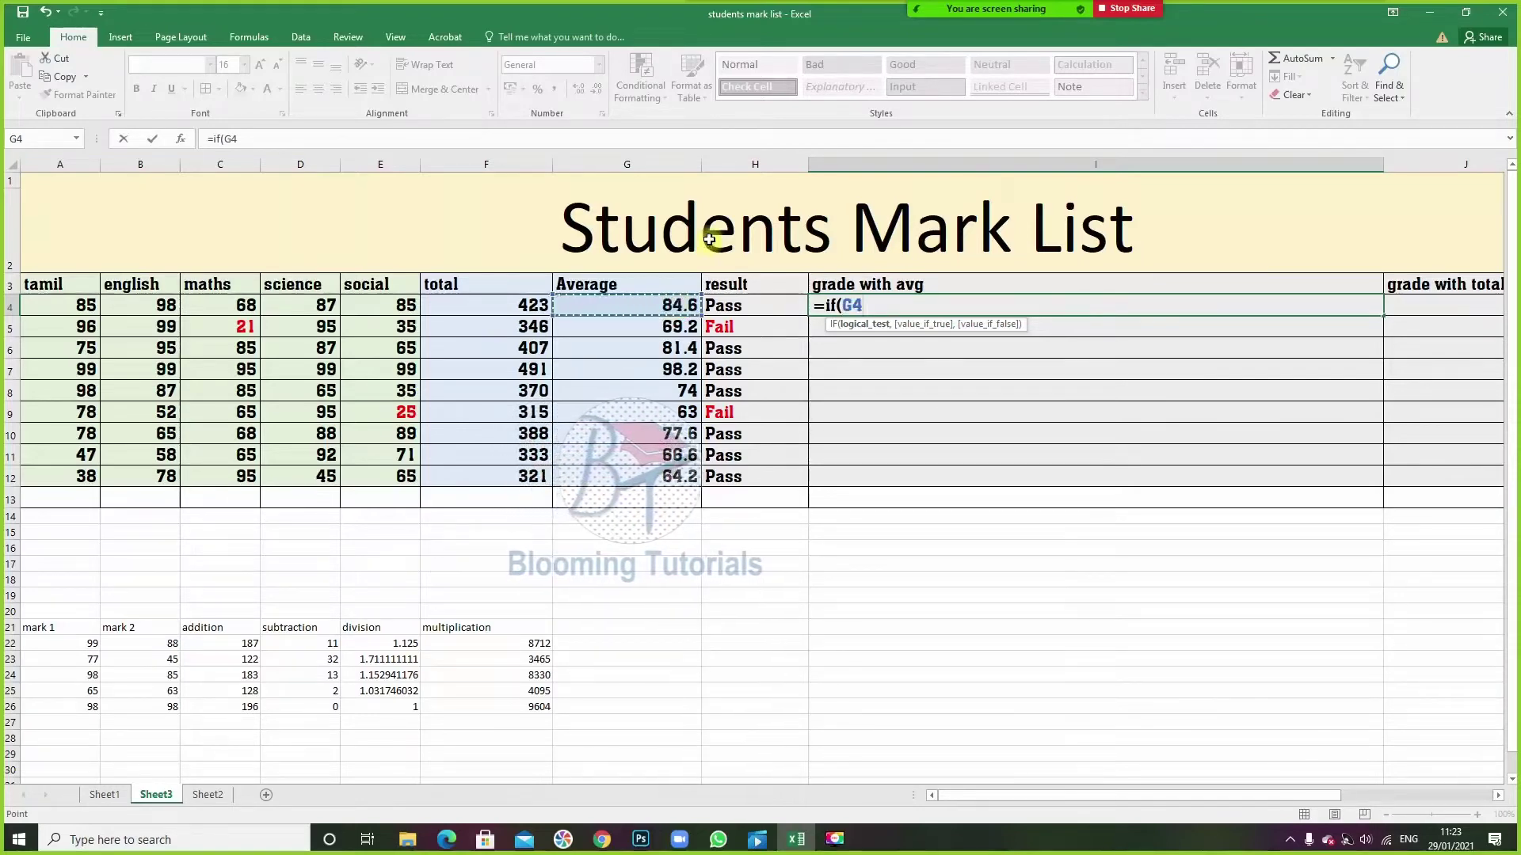
pyautogui.write('>=90')
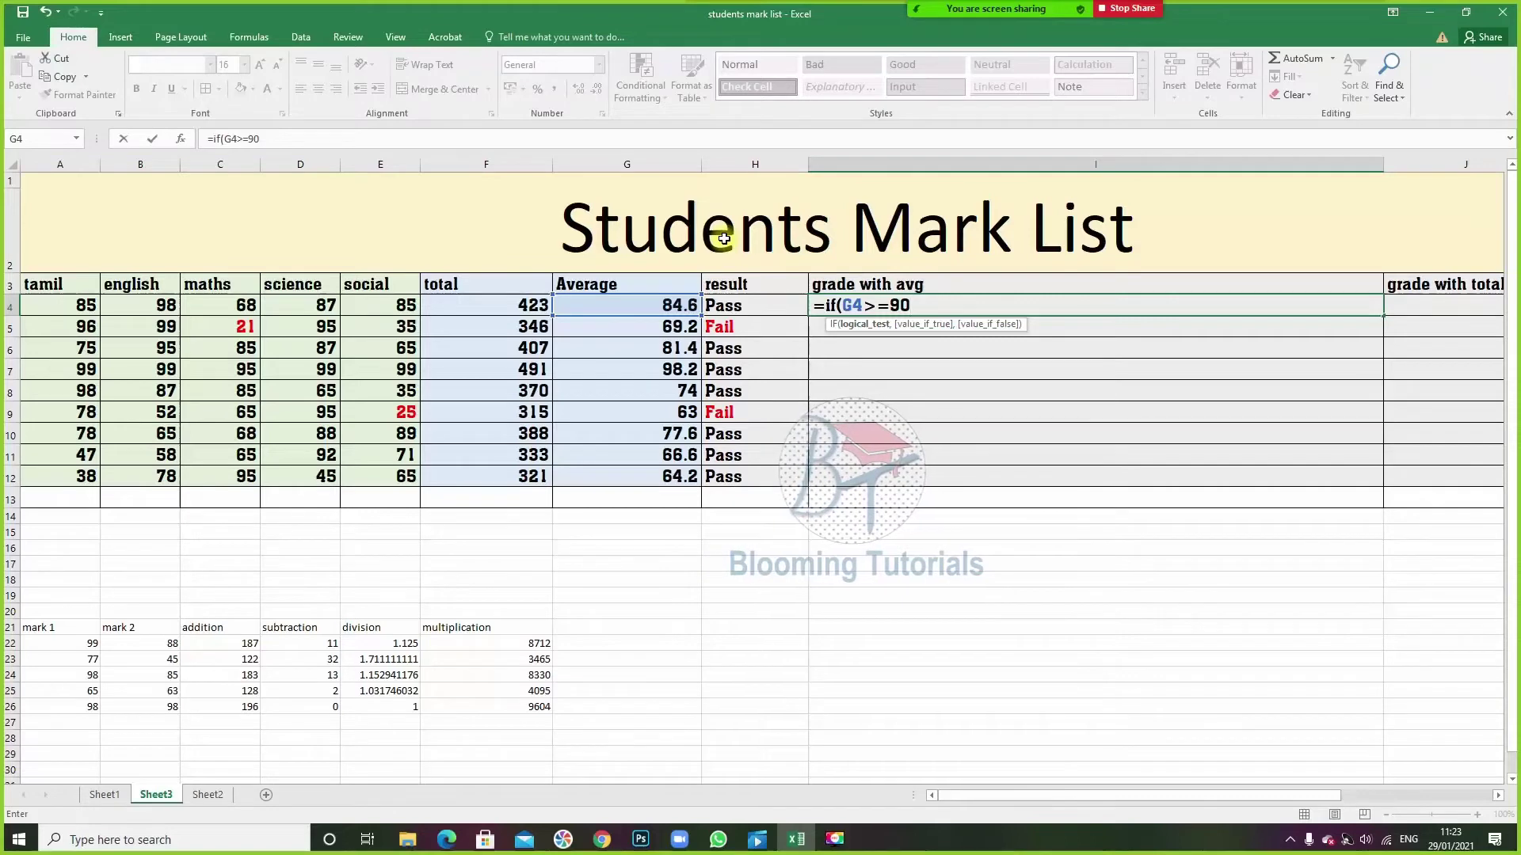
pyautogui.write(',')
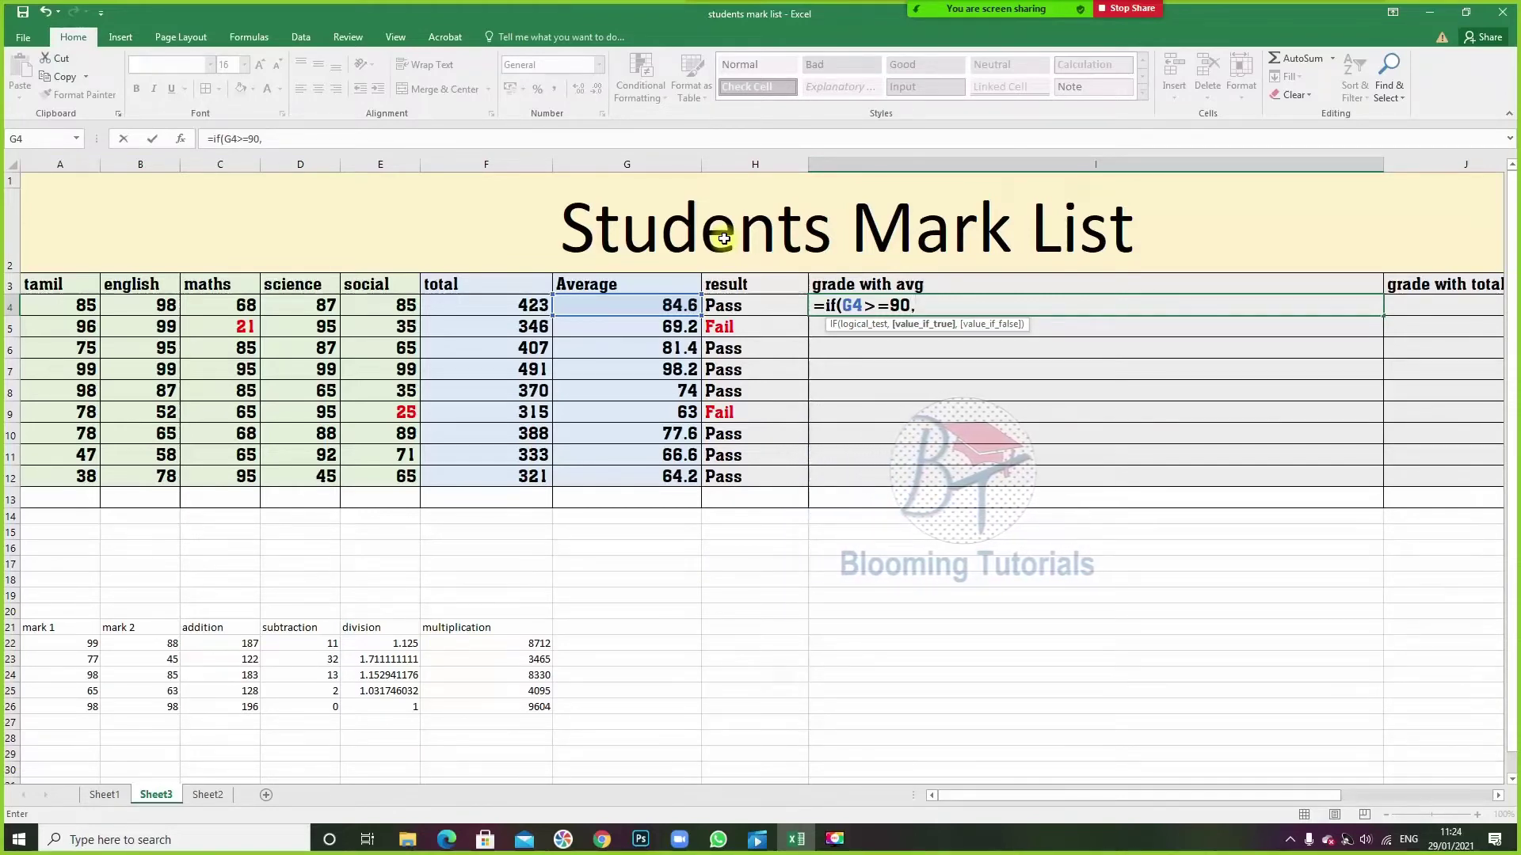
pyautogui.write('"')
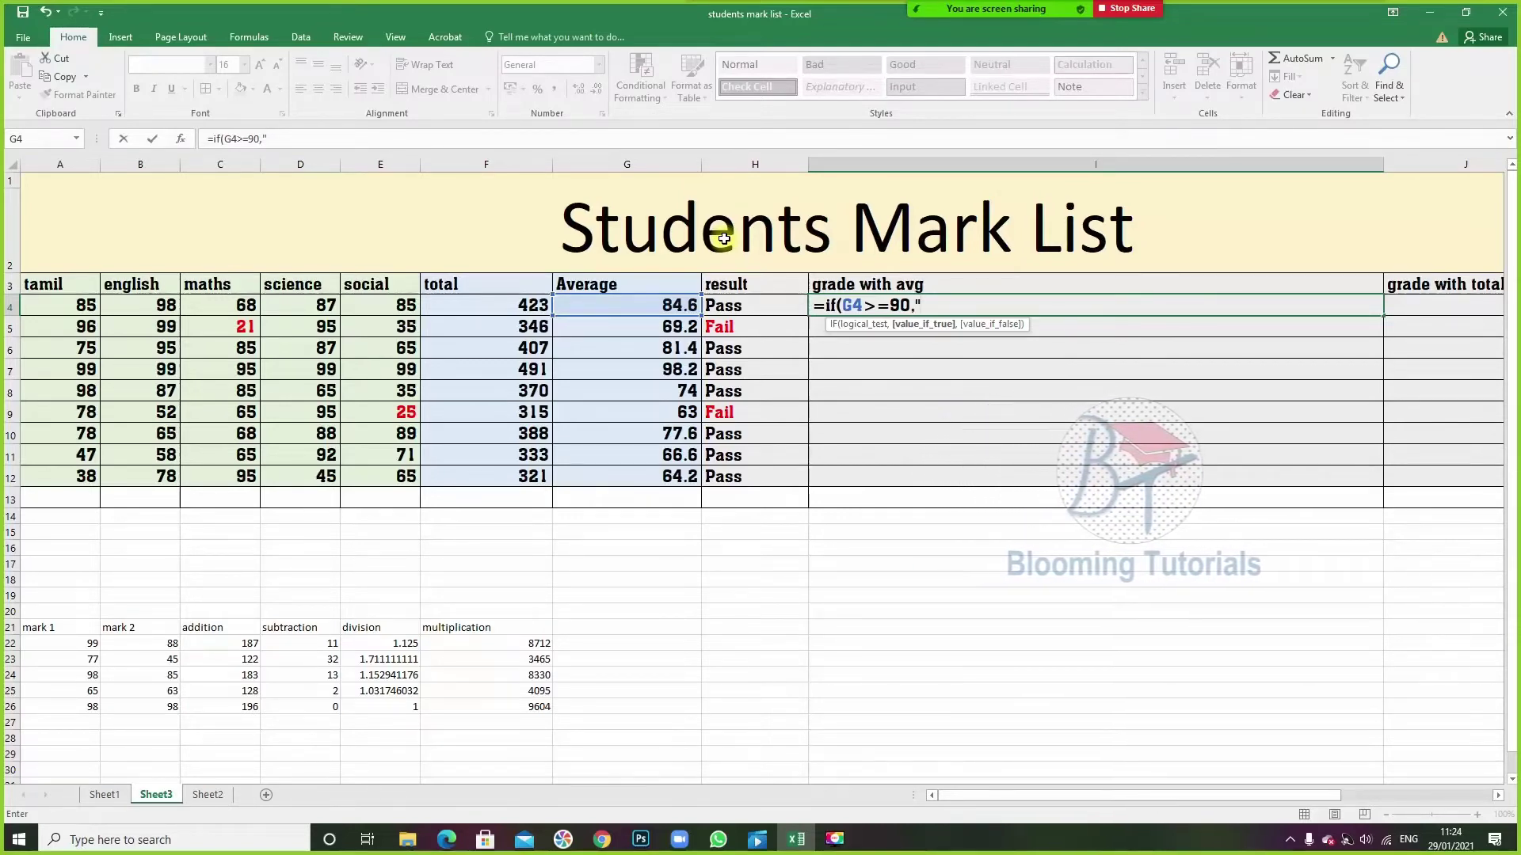
pyautogui.write('A+')
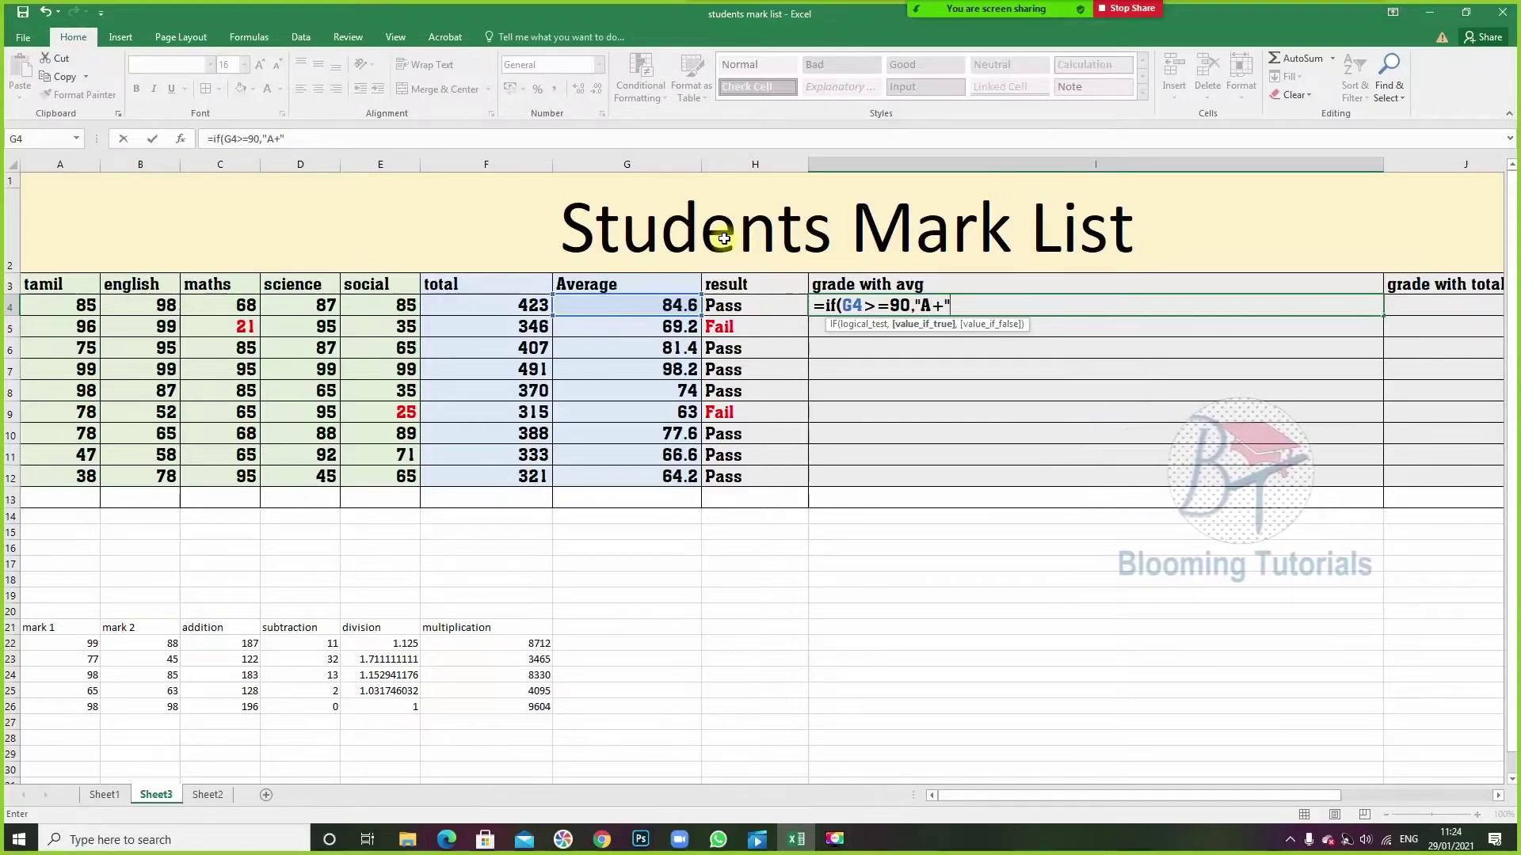
pyautogui.press('space')
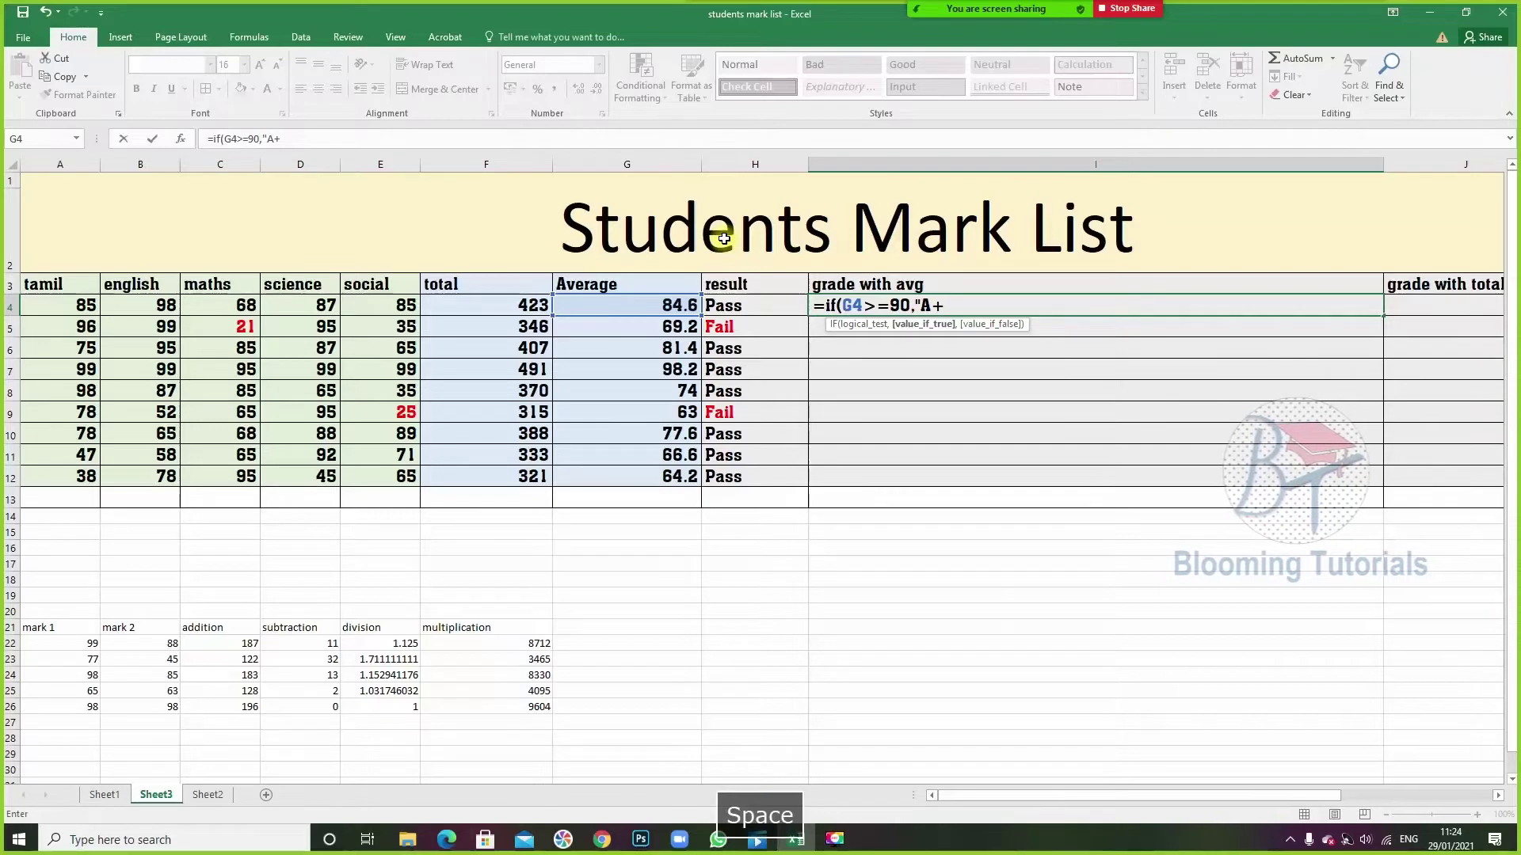
pyautogui.write(' Grade')
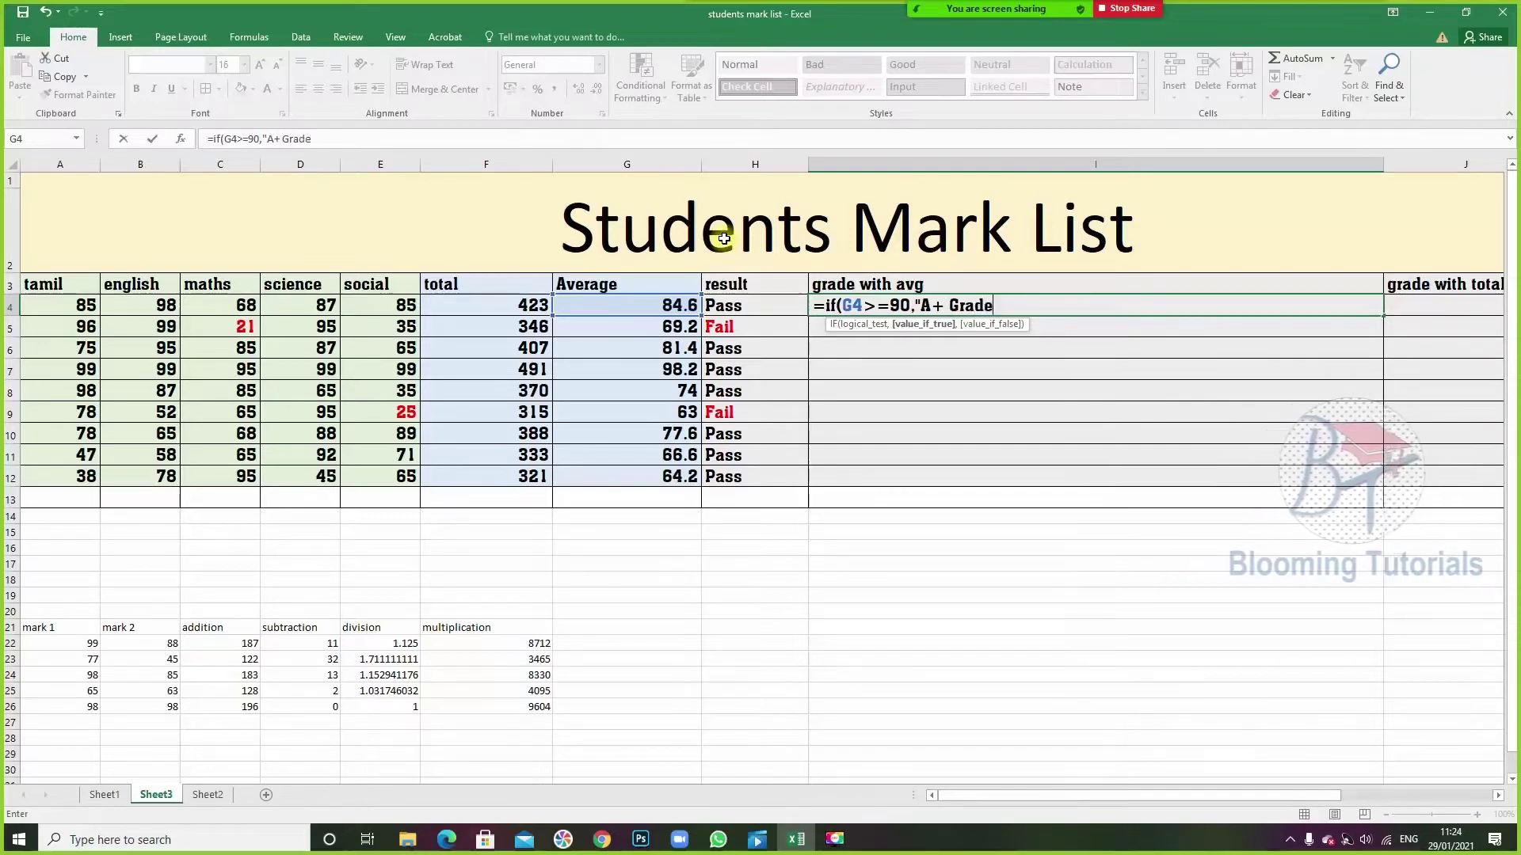
pyautogui.write('",')
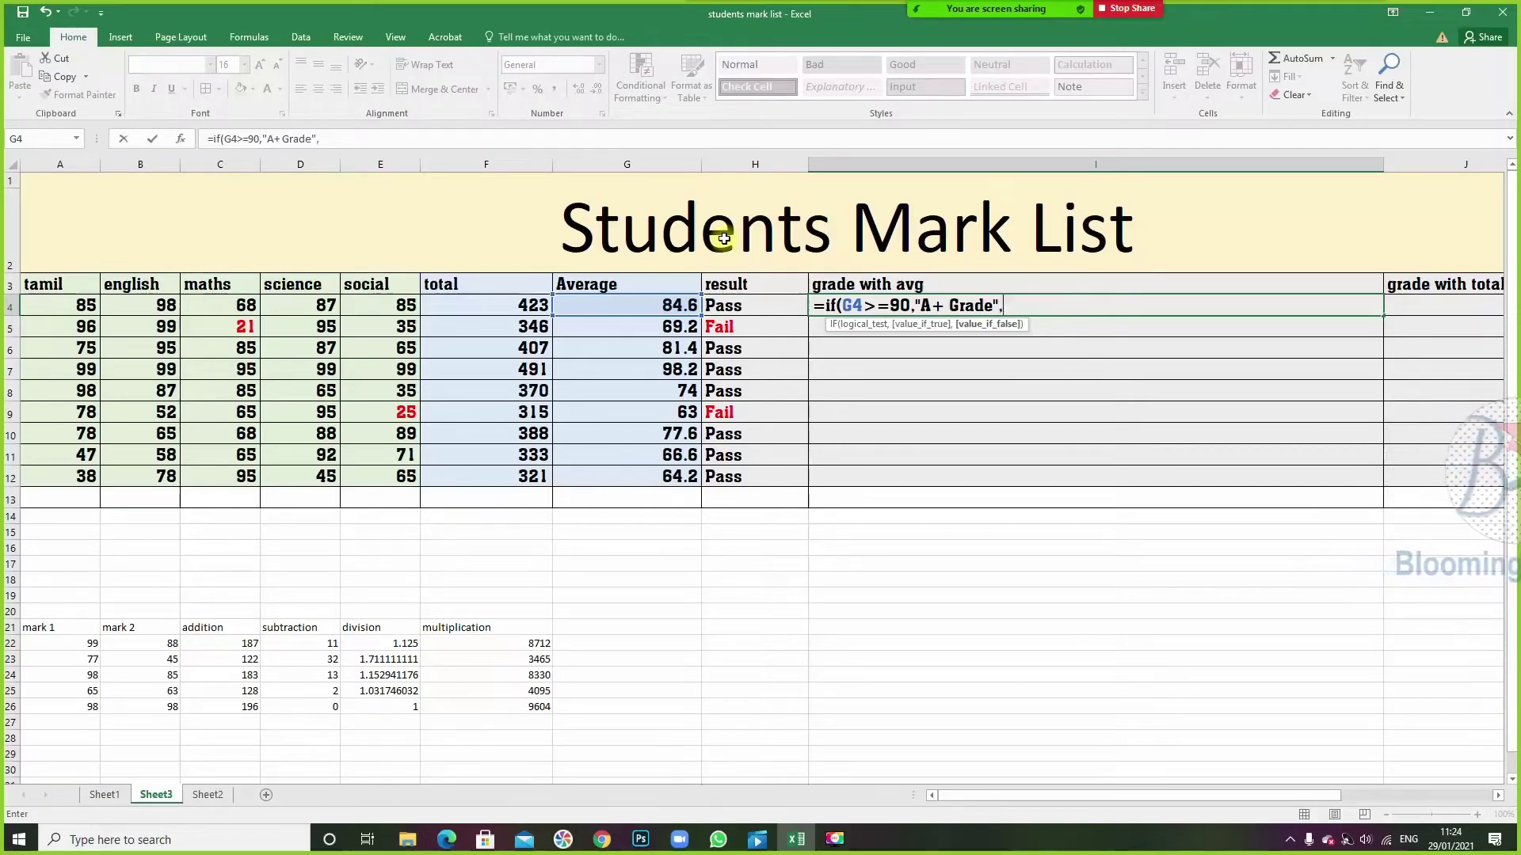
pyautogui.write('if(G4')
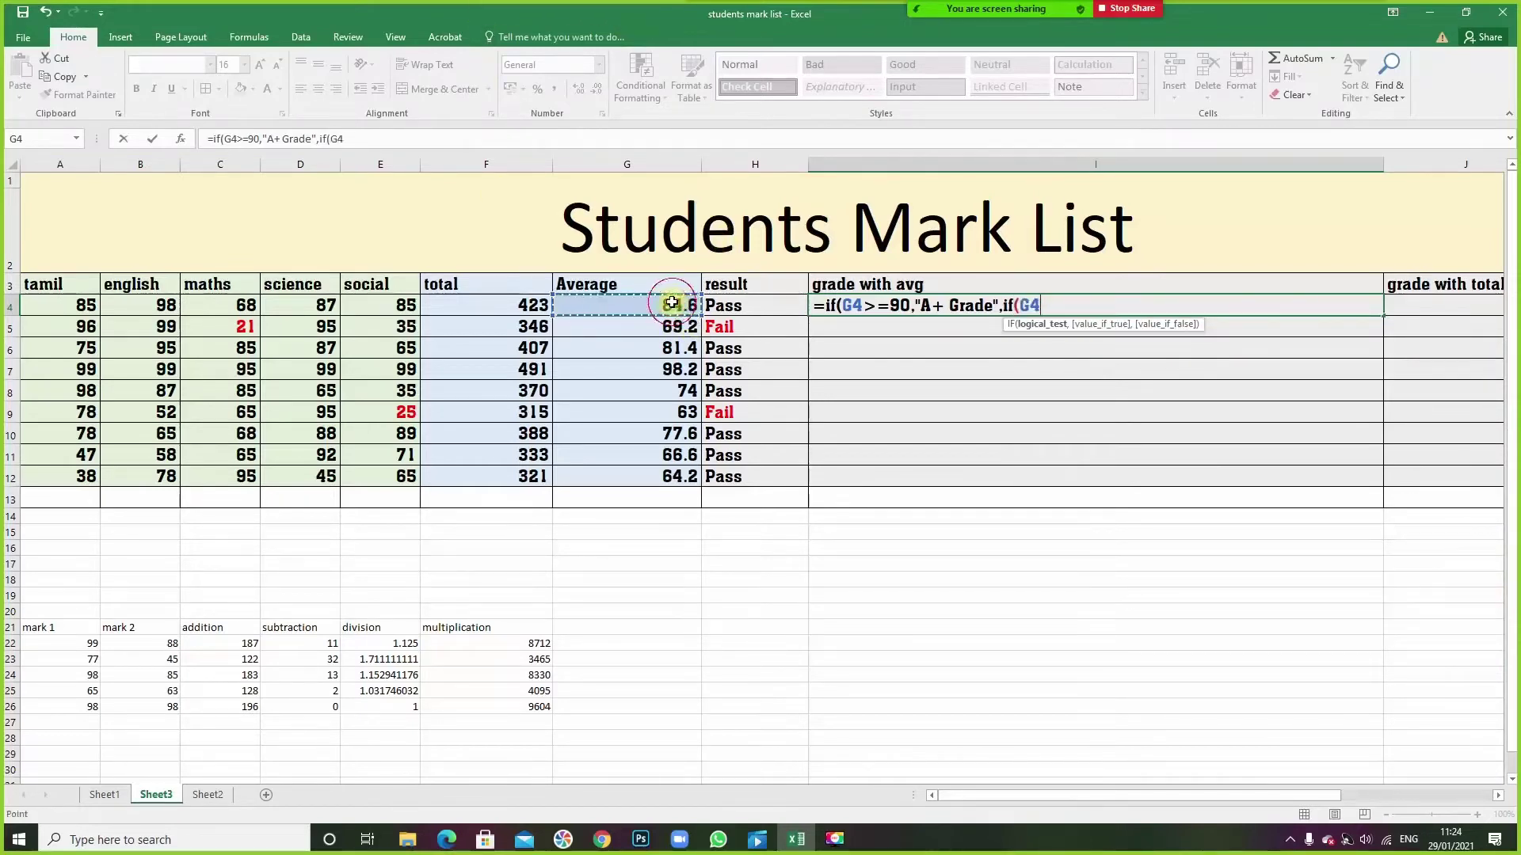
pyautogui.write('>')
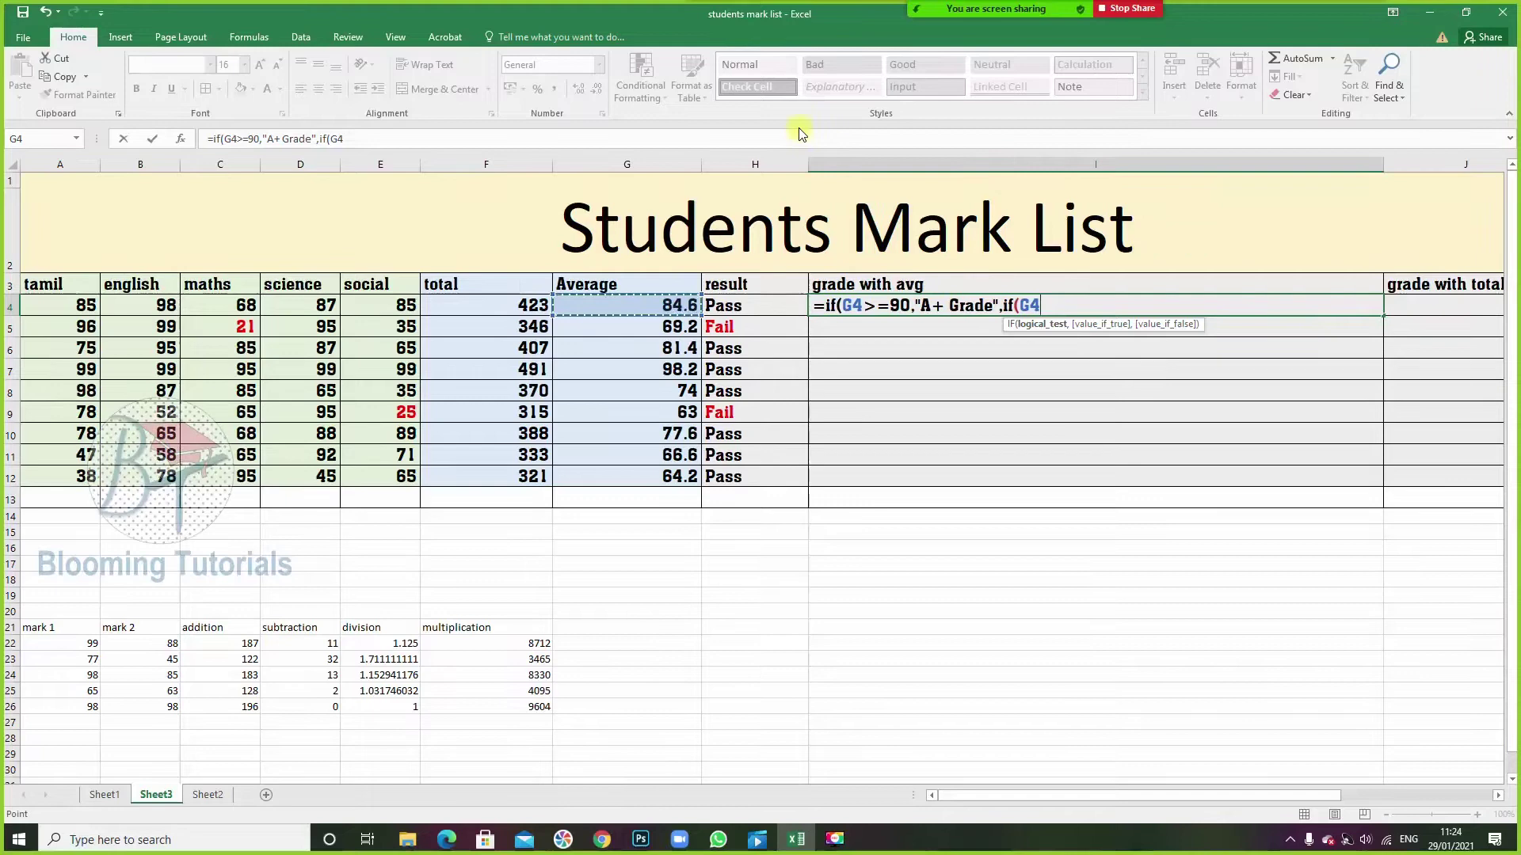
pyautogui.write('=')
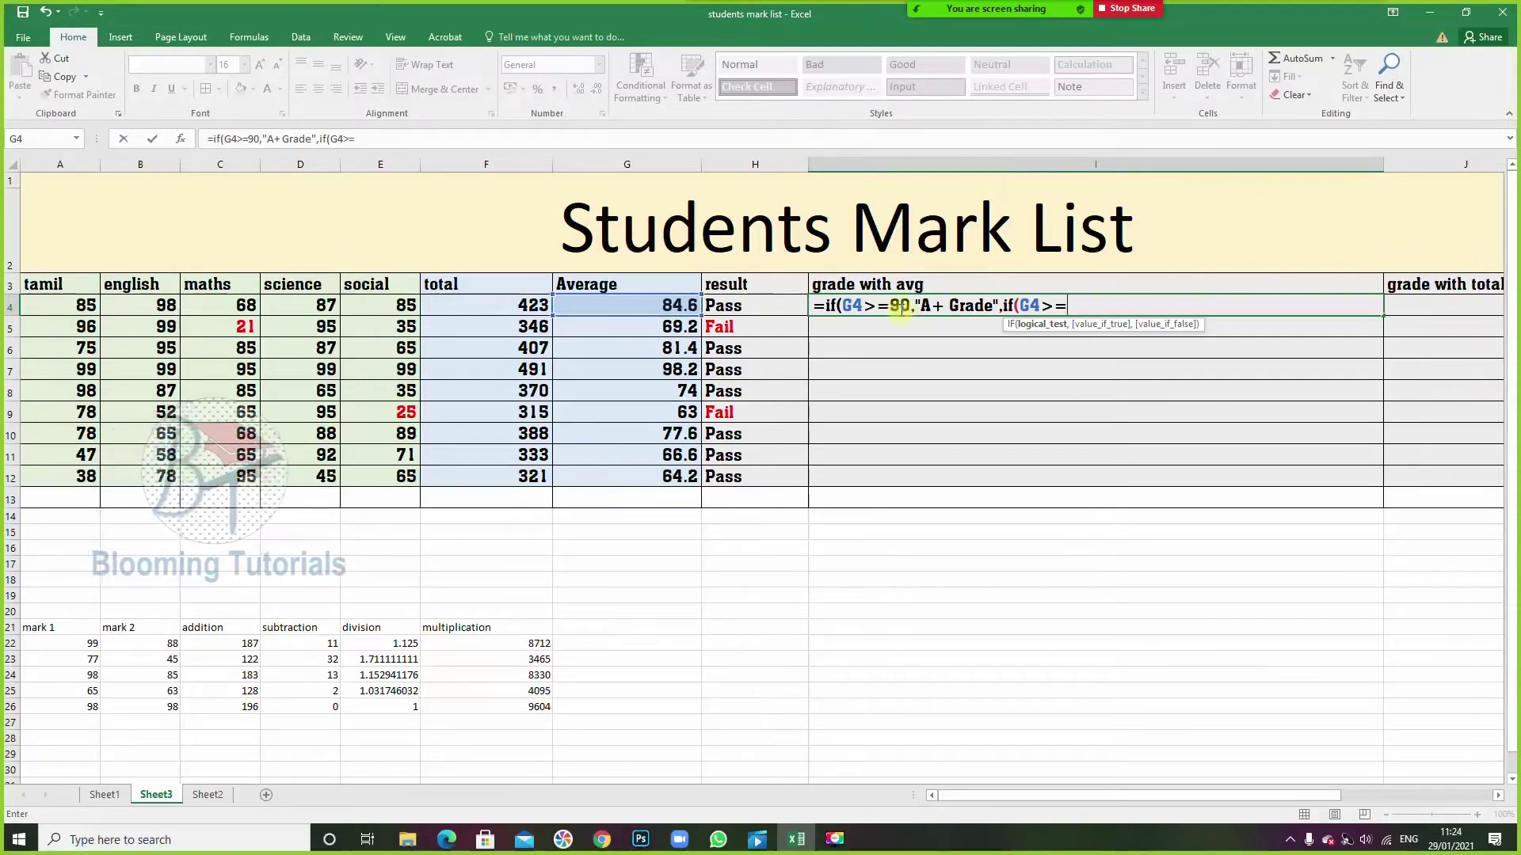
pyautogui.write('80')
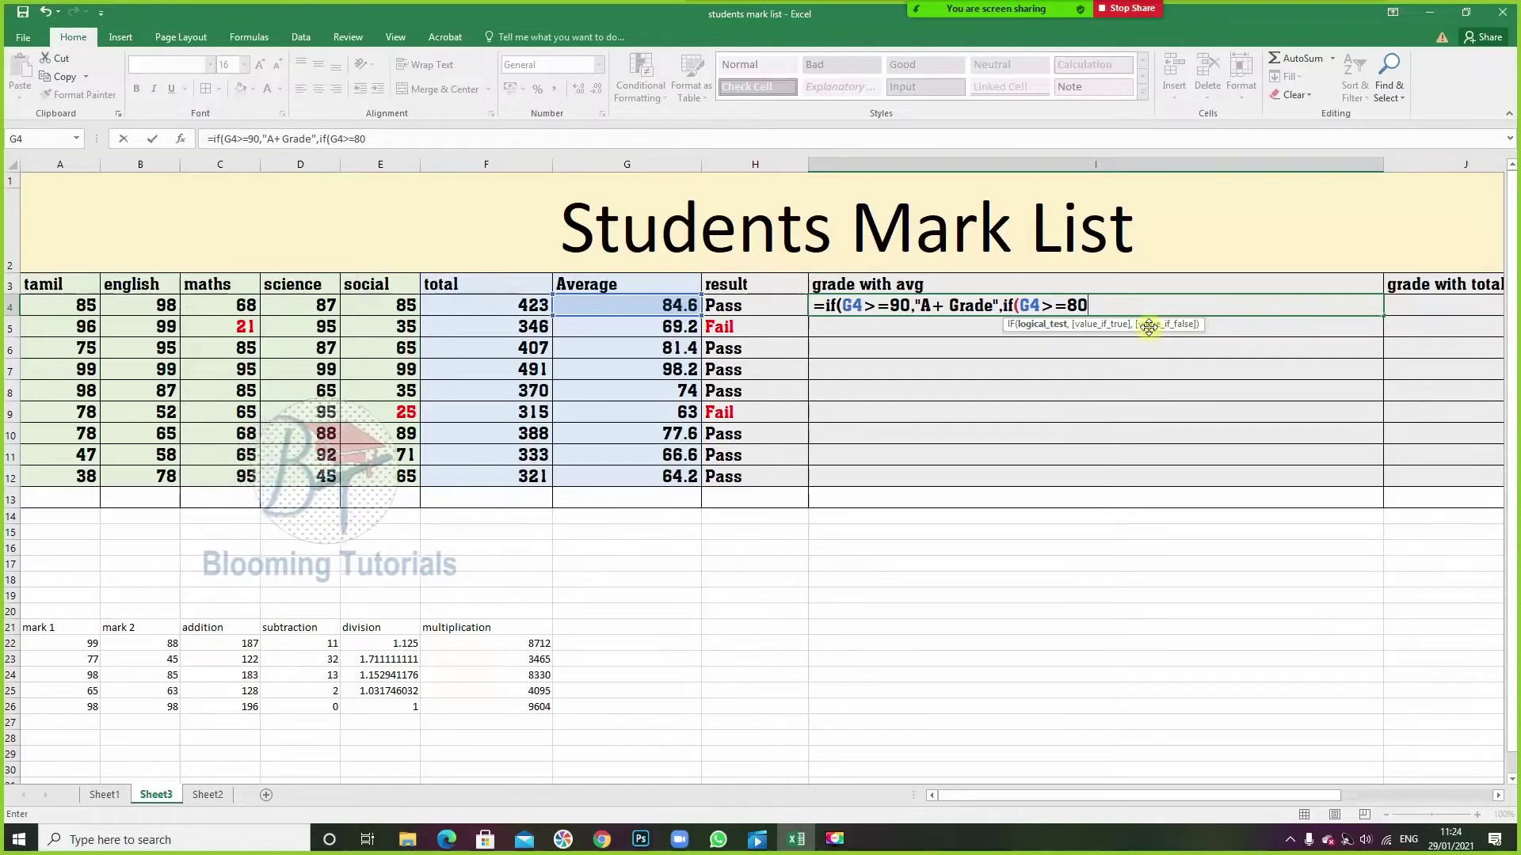
pyautogui.write(',"')
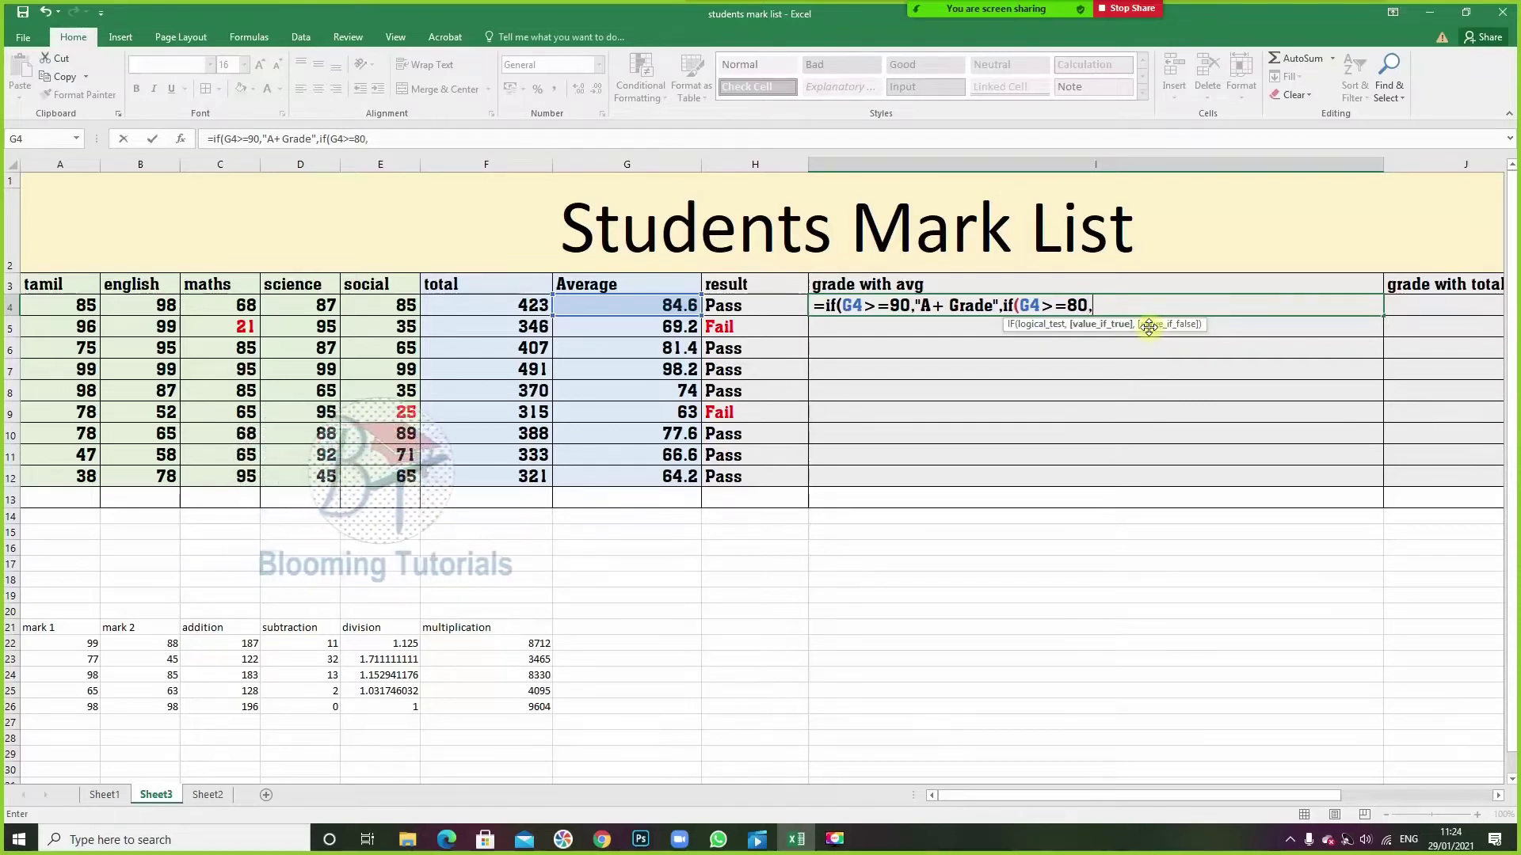
pyautogui.write('A Grade')
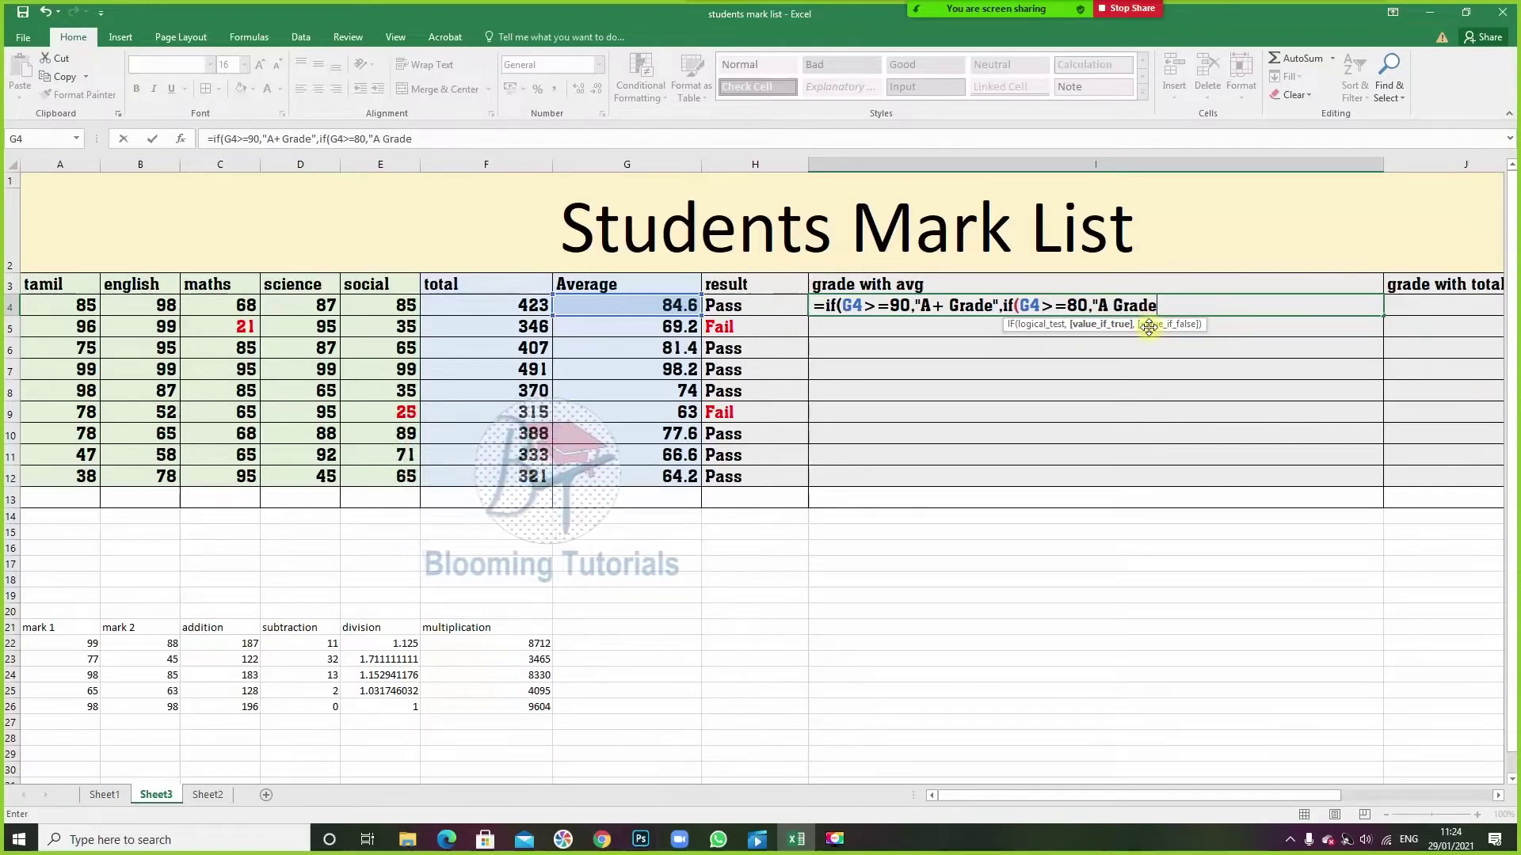
pyautogui.write('"')
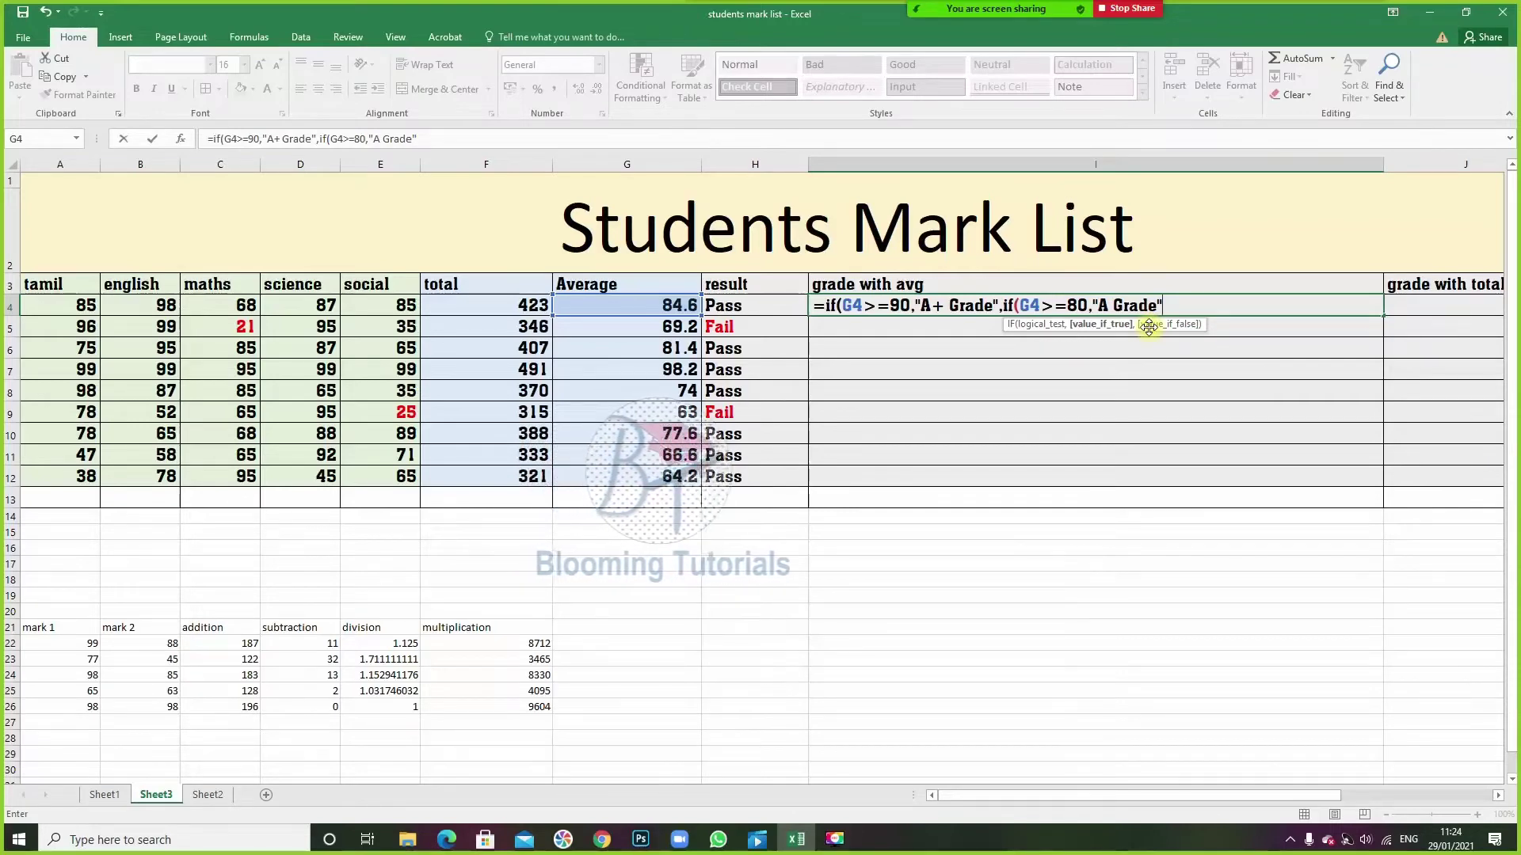
pyautogui.write(',')
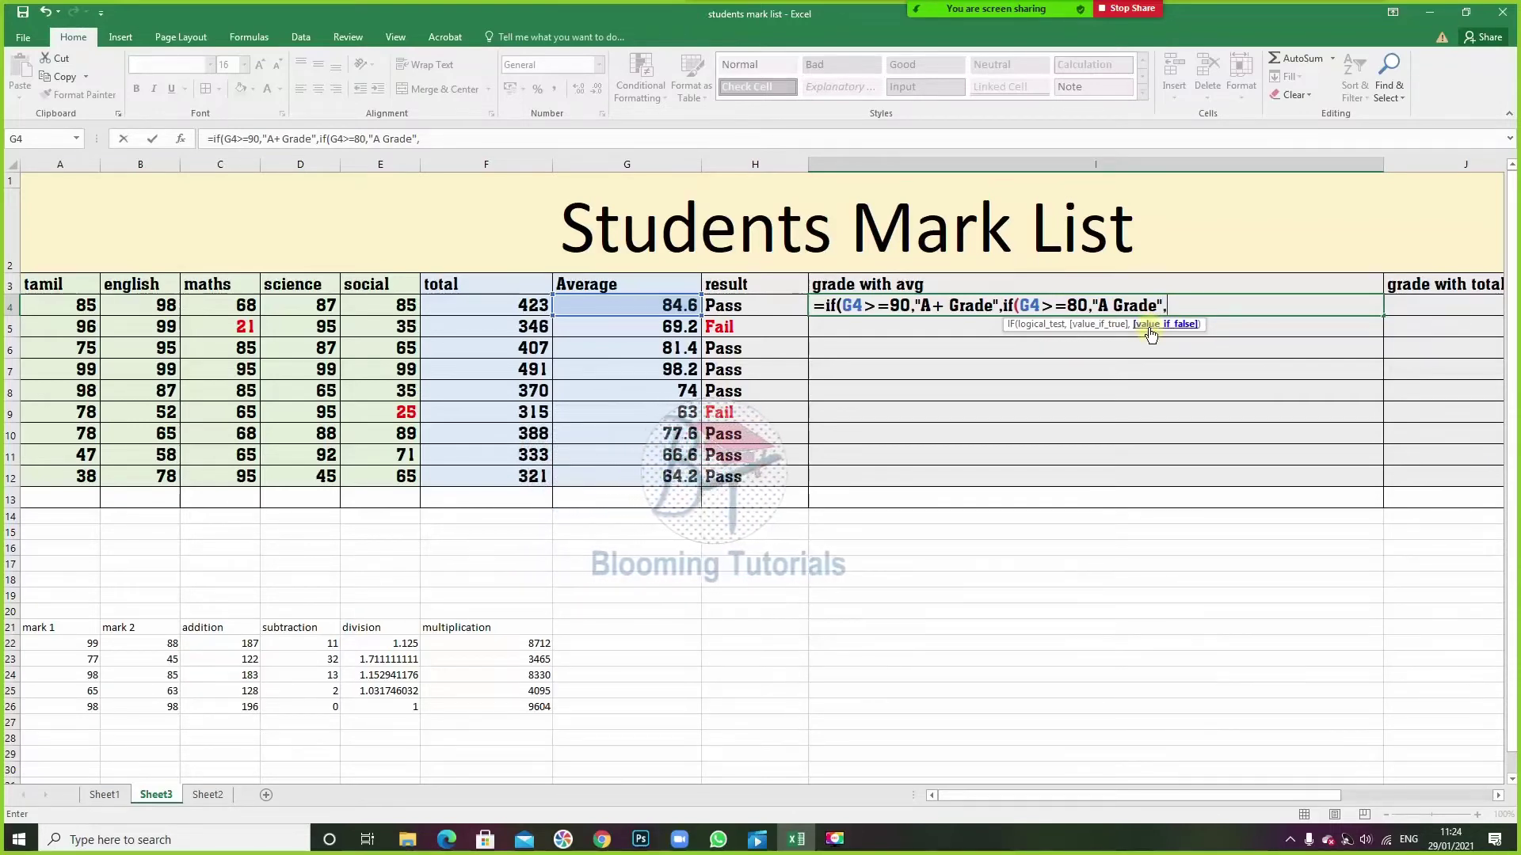
pyautogui.write('if')
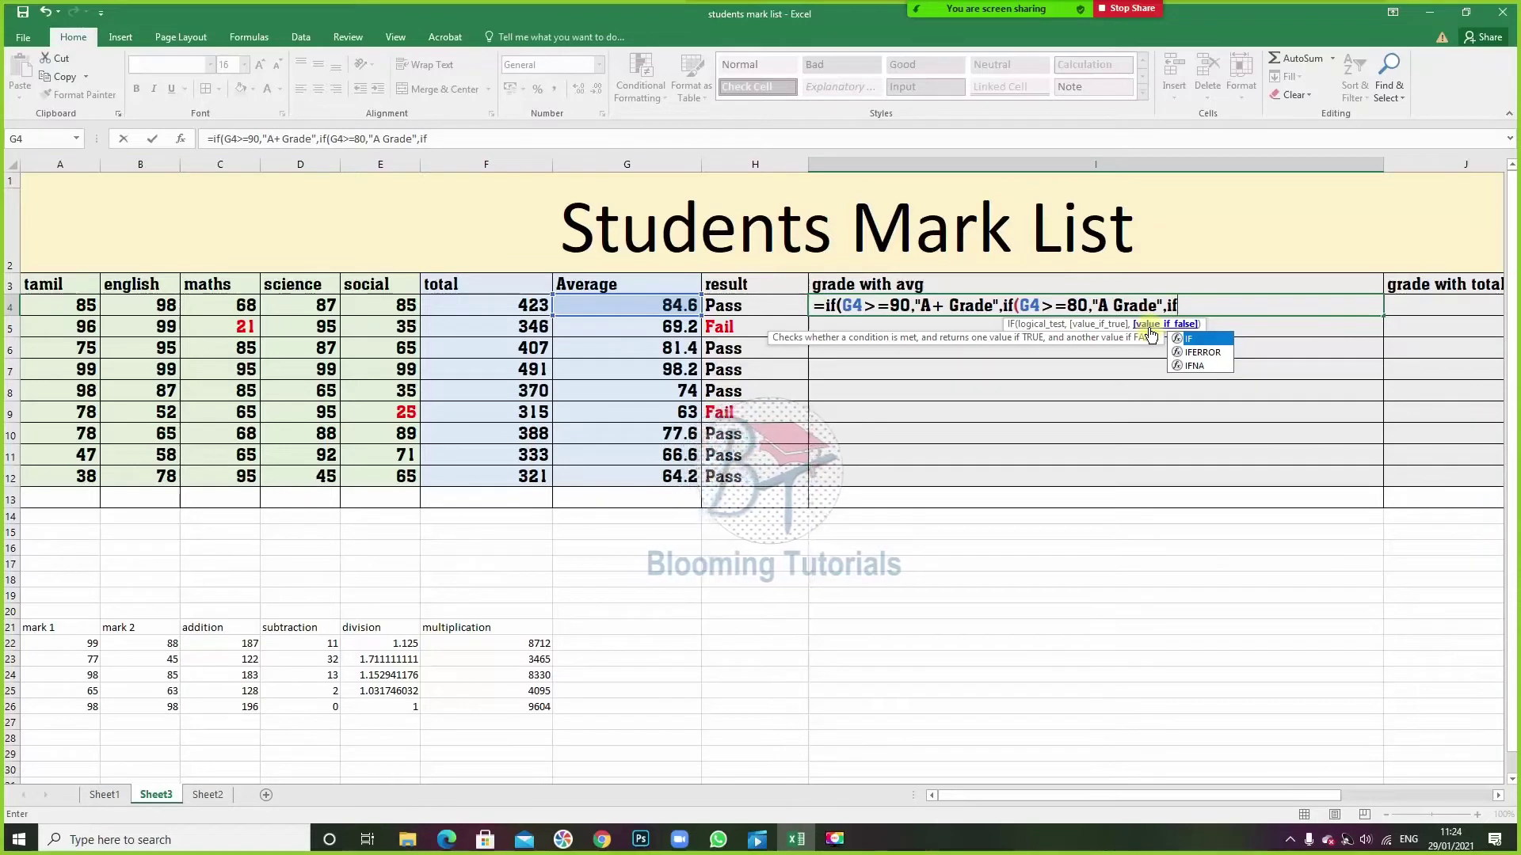
pyautogui.write('(')
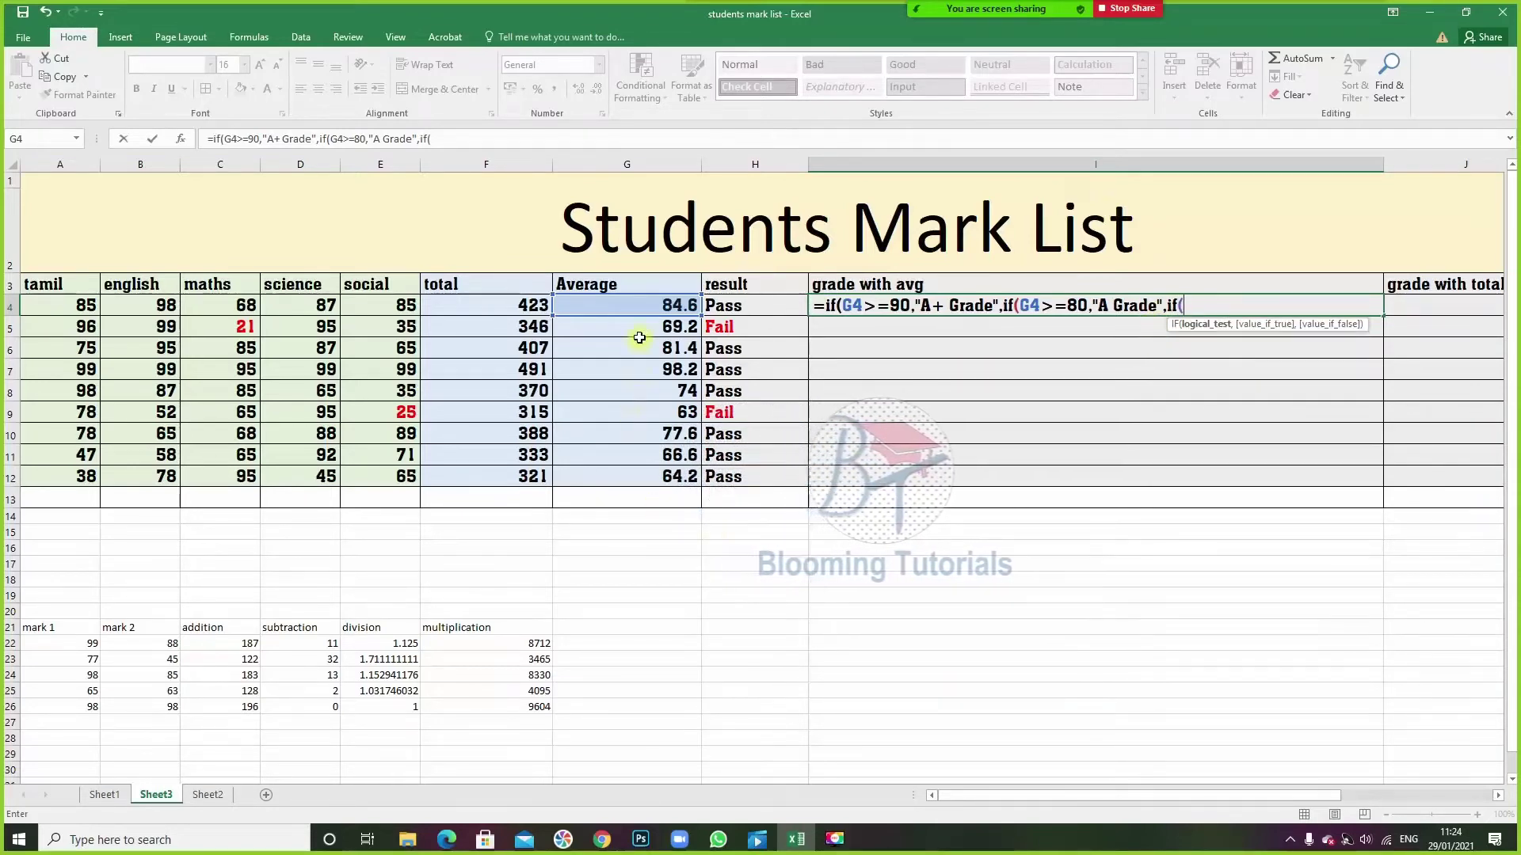
# - Add G4>=70 for "B Grade" and 60 or more for "C Grade", fixing typos
pyautogui.click(665, 306)
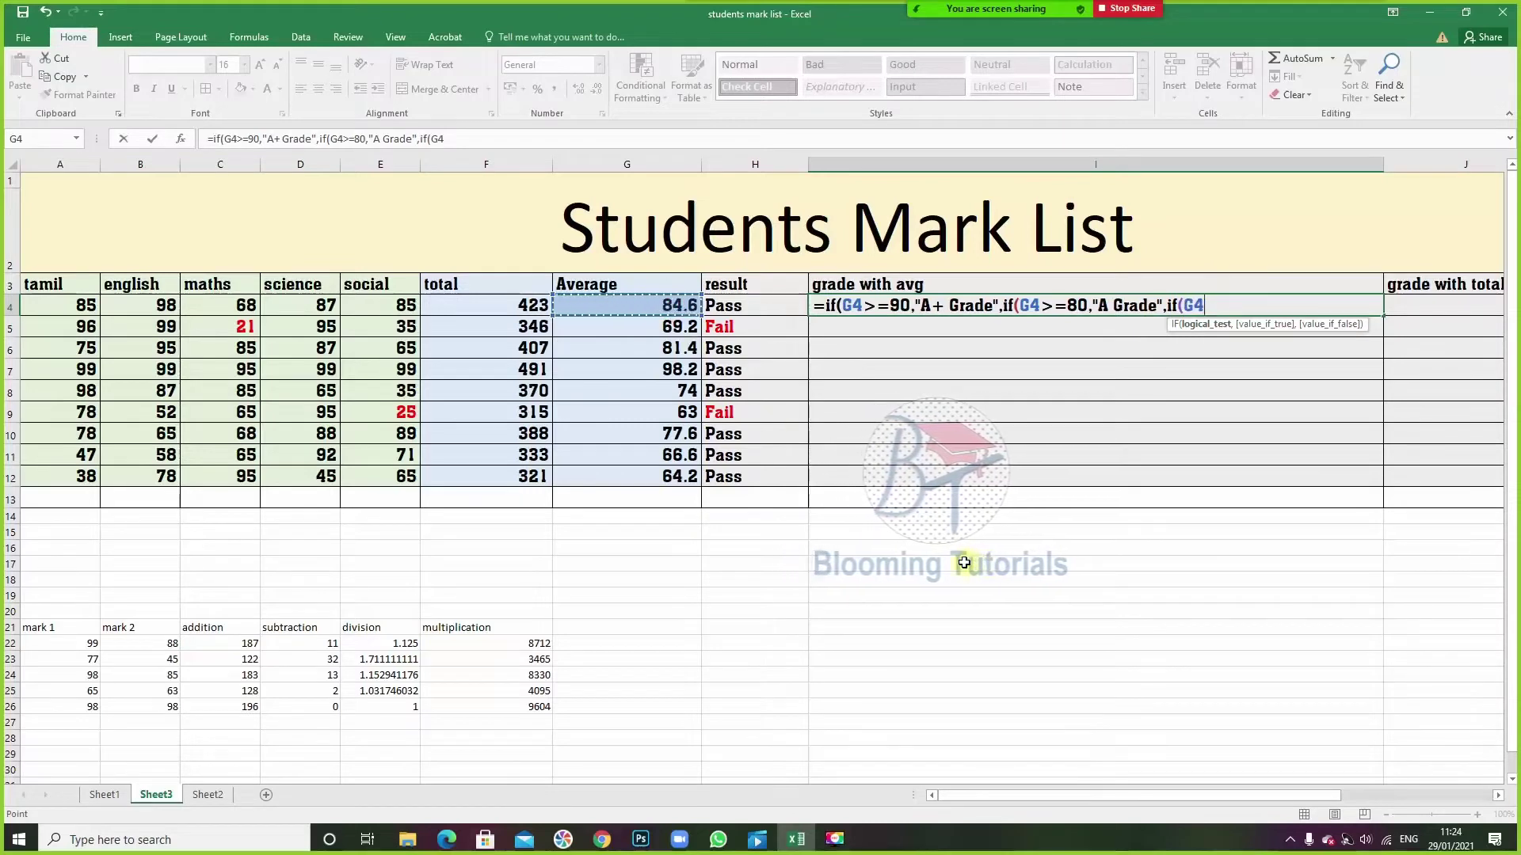
pyautogui.write('>=')
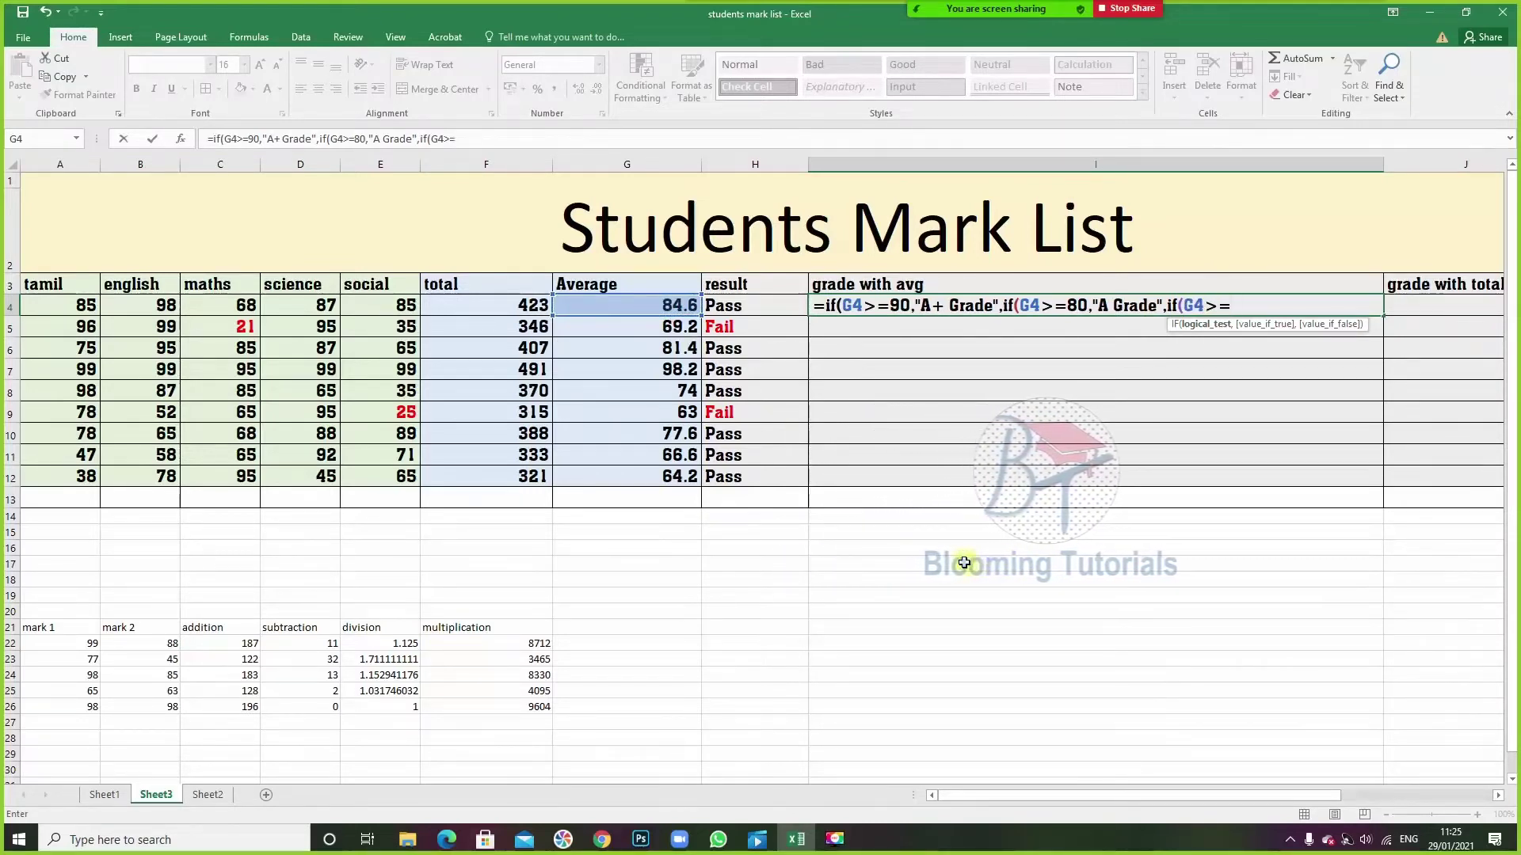
pyautogui.write('70')
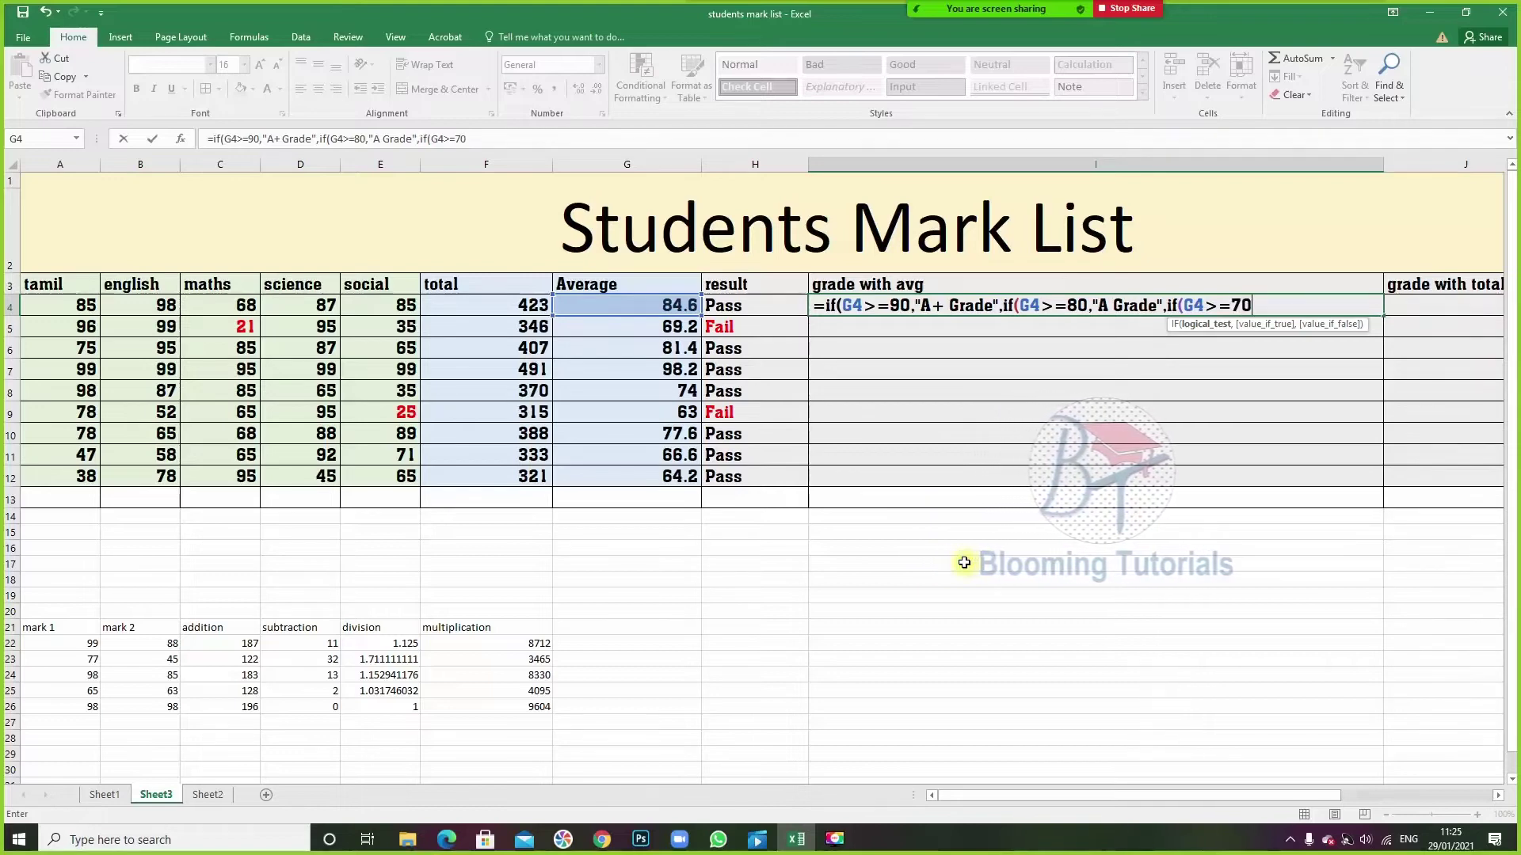
pyautogui.write(',')
pyautogui.write('"N')
pyautogui.press('BackSpace')
pyautogui.write('B Grade"')
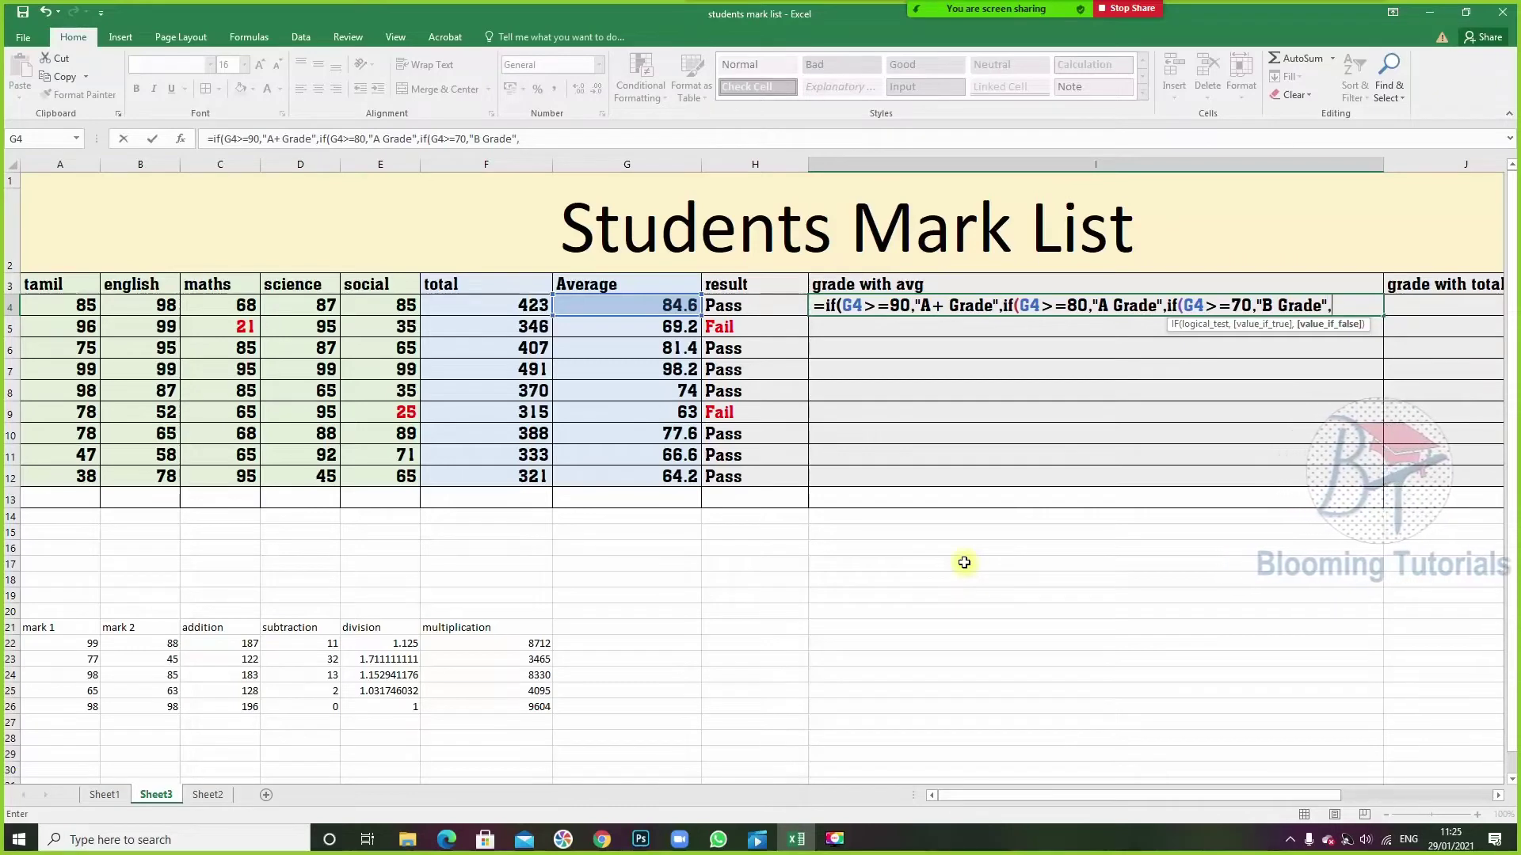
pyautogui.write(',if')
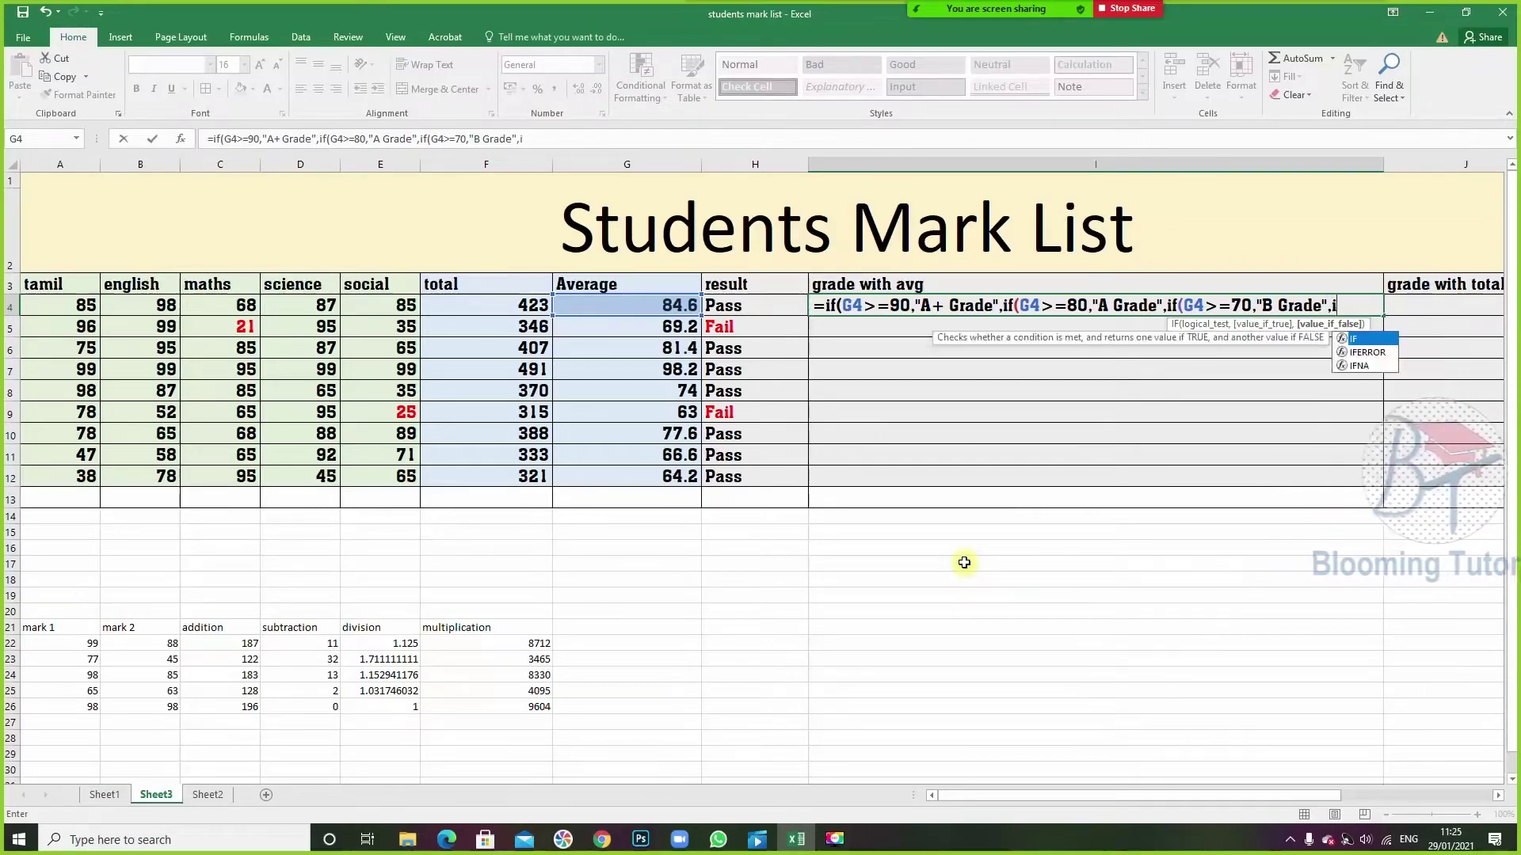
pyautogui.write('(')
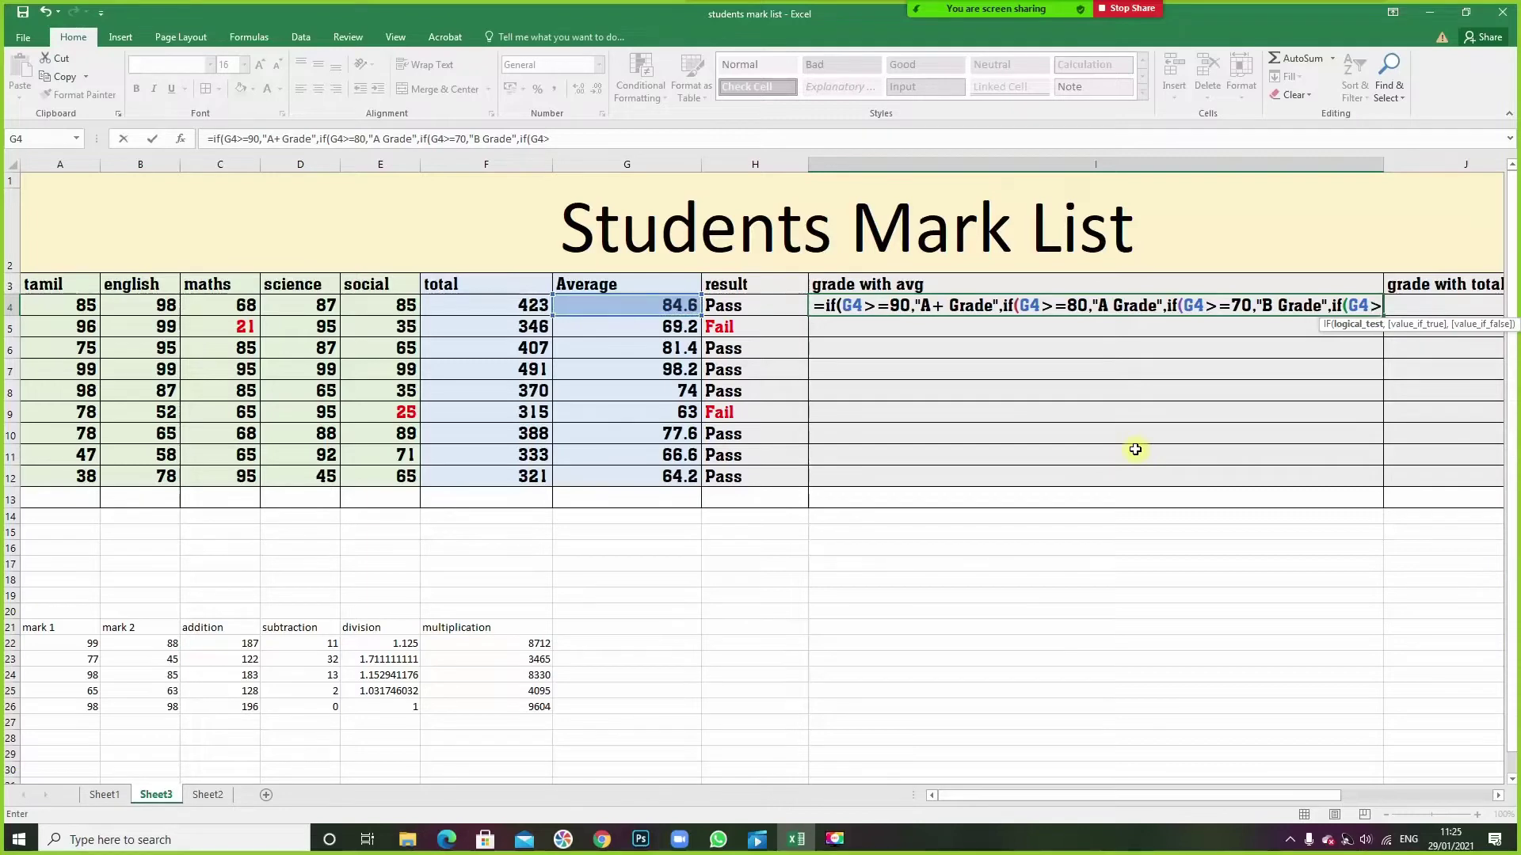
pyautogui.write('60,"C')
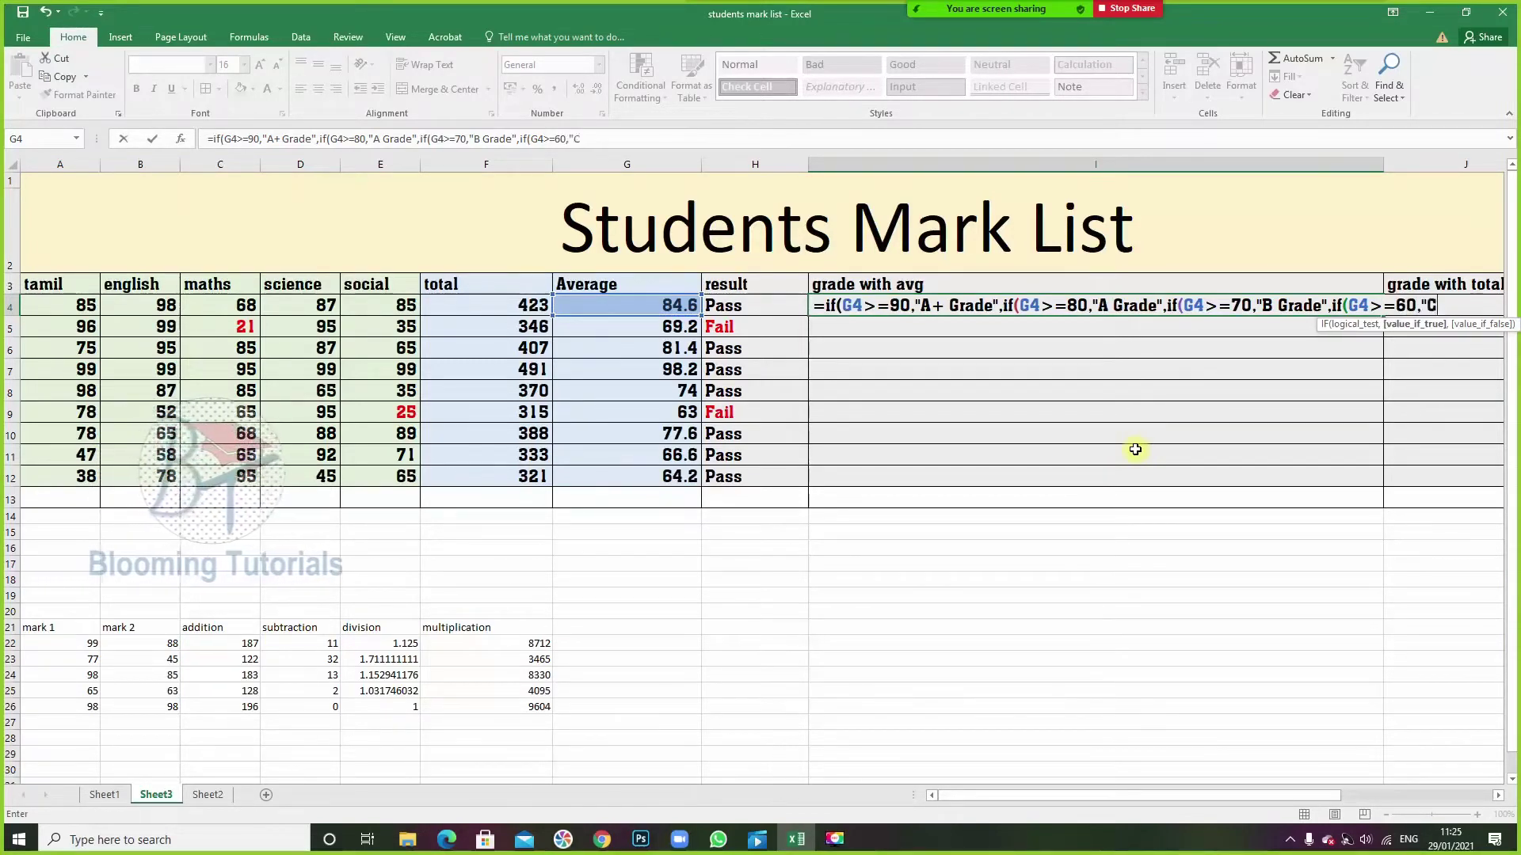
pyautogui.write(' grad')
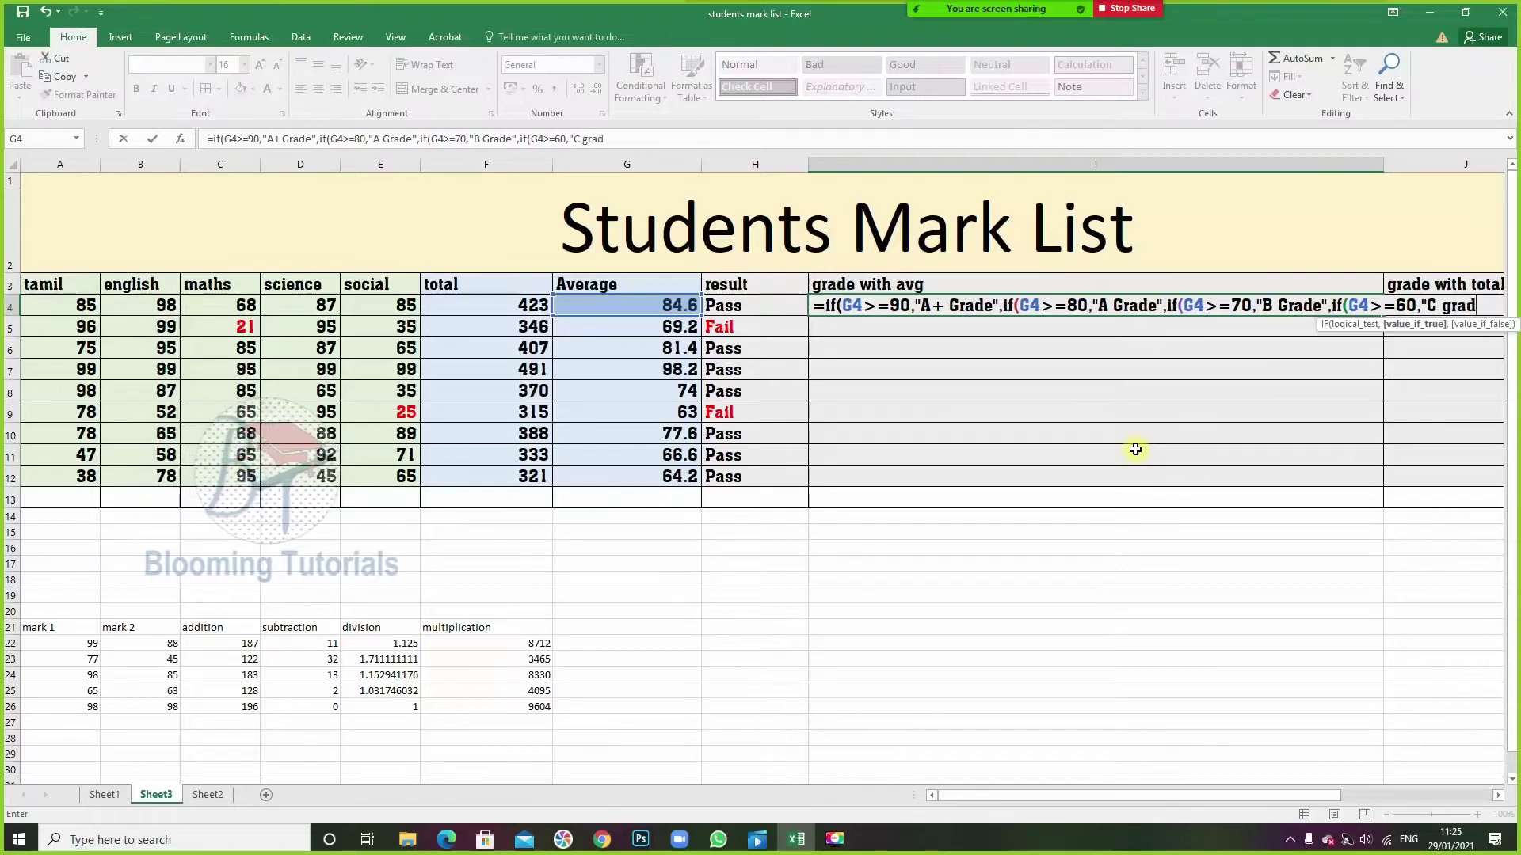
pyautogui.press('BackSpace')
pyautogui.press('BackSpace')
pyautogui.press('BackSpace')
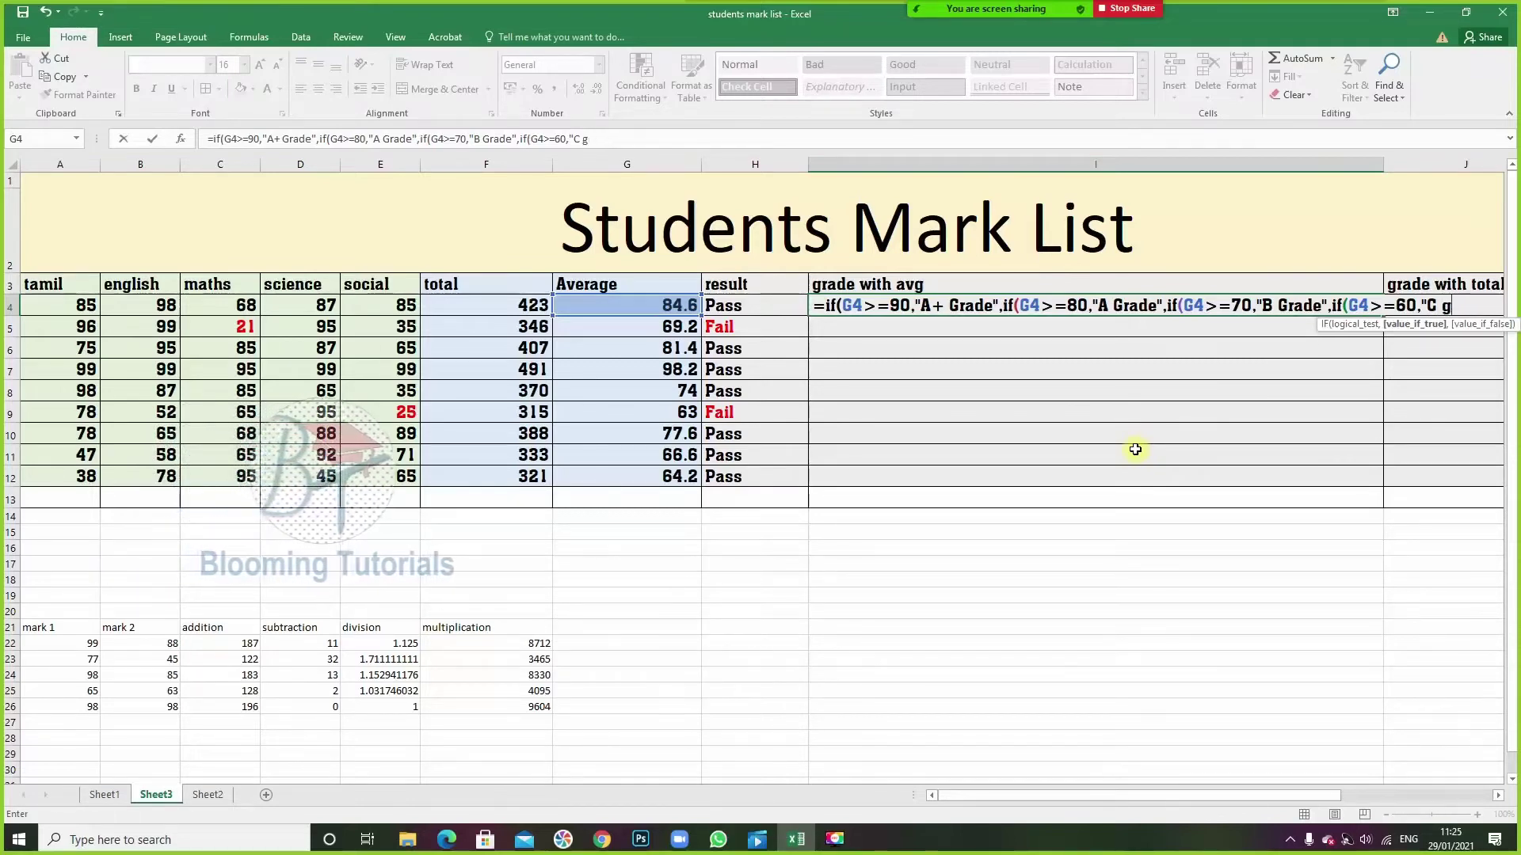
pyautogui.press('BackSpace')
pyautogui.write('Grade')
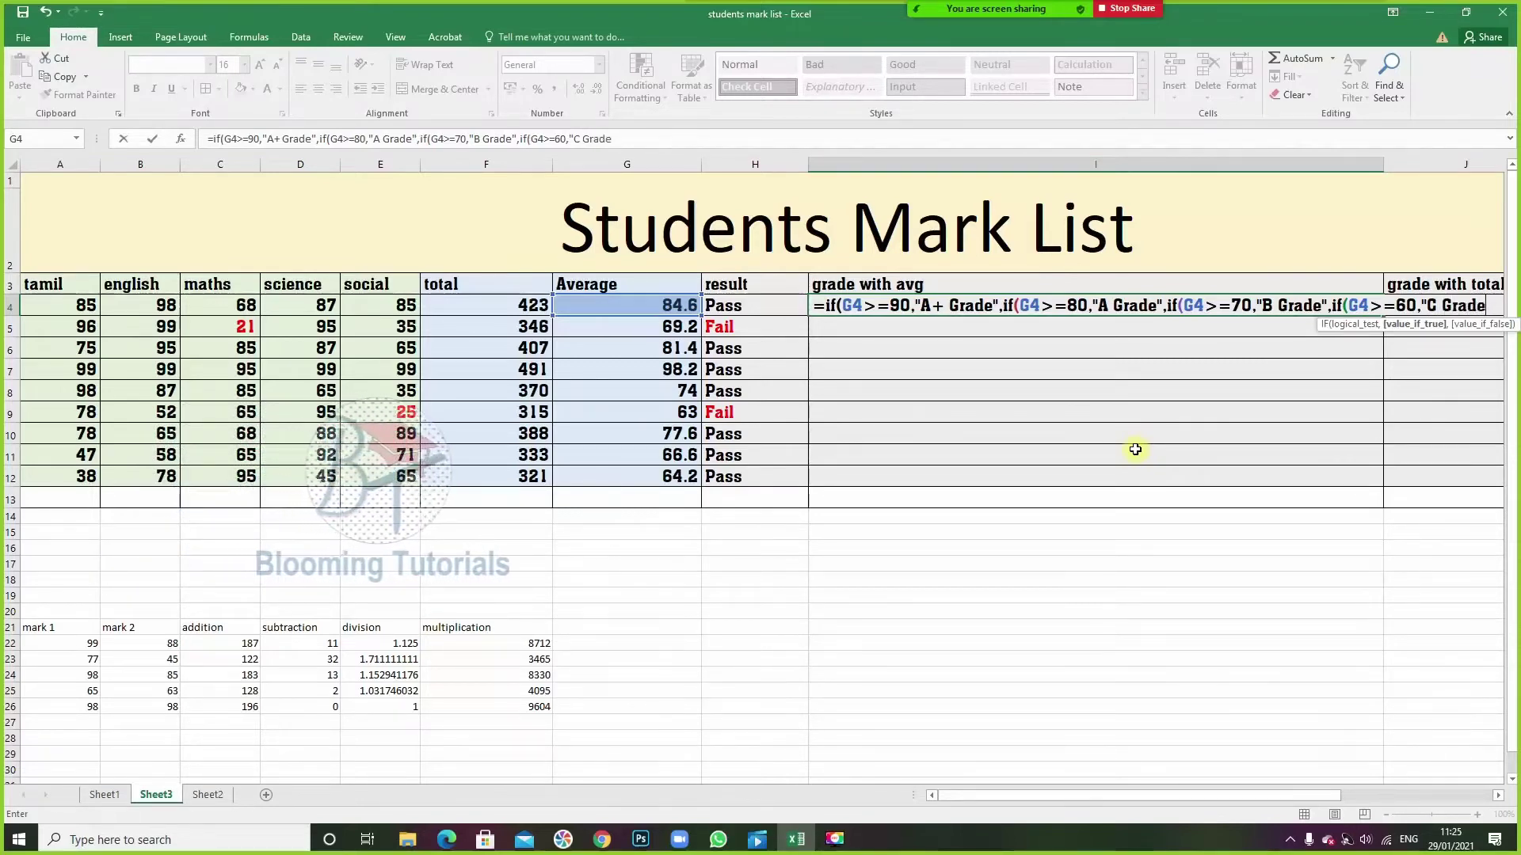
pyautogui.write('"')
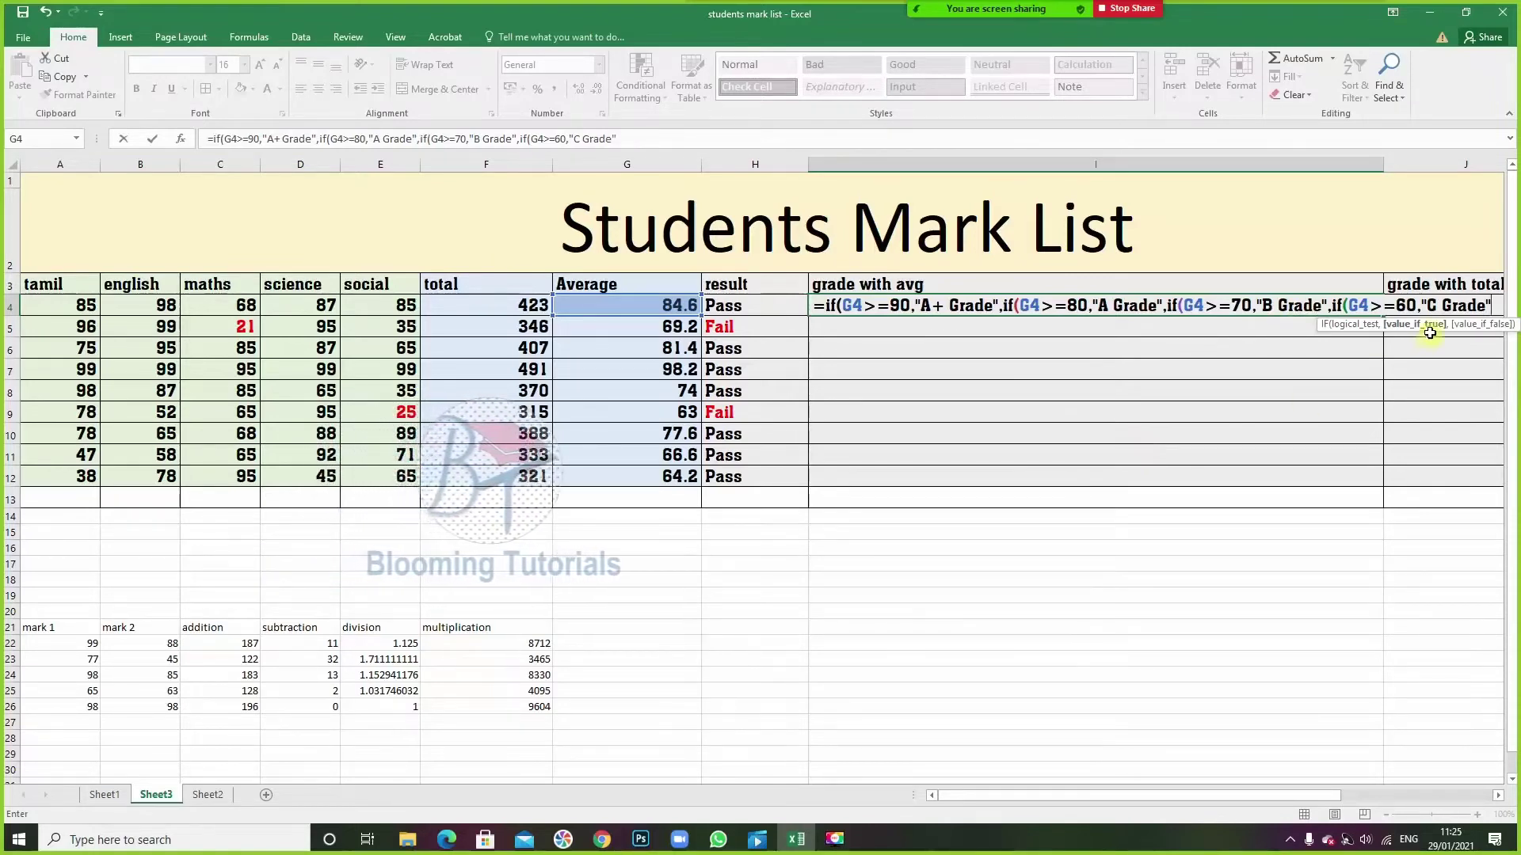
pyautogui.write(',"')
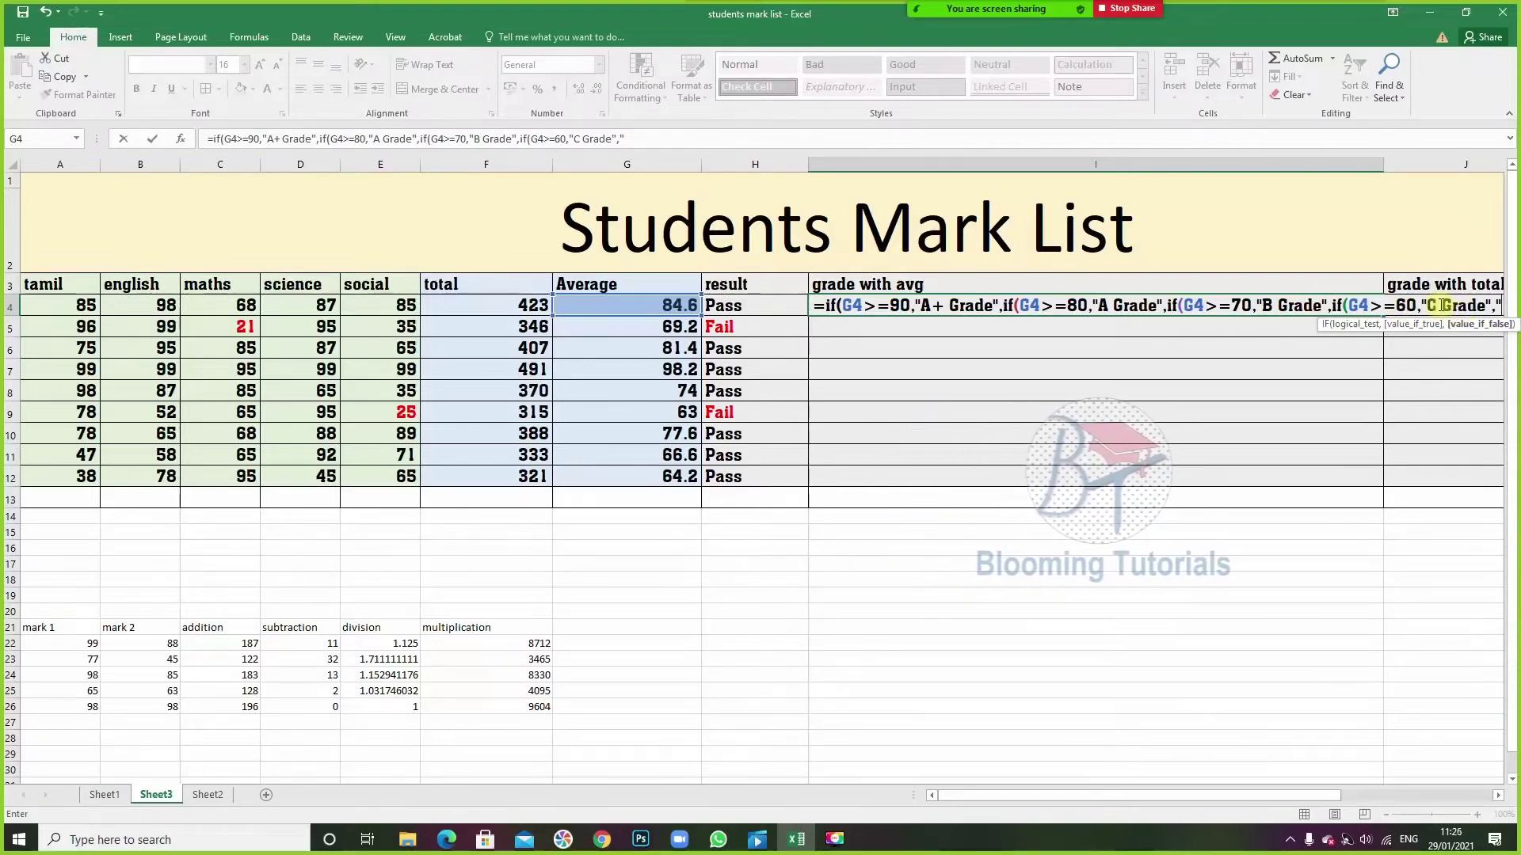
# - Enter "No Grade" as the last IF's fallback in I4, after checking the 60 threshold
pyautogui.write('No Grade"')
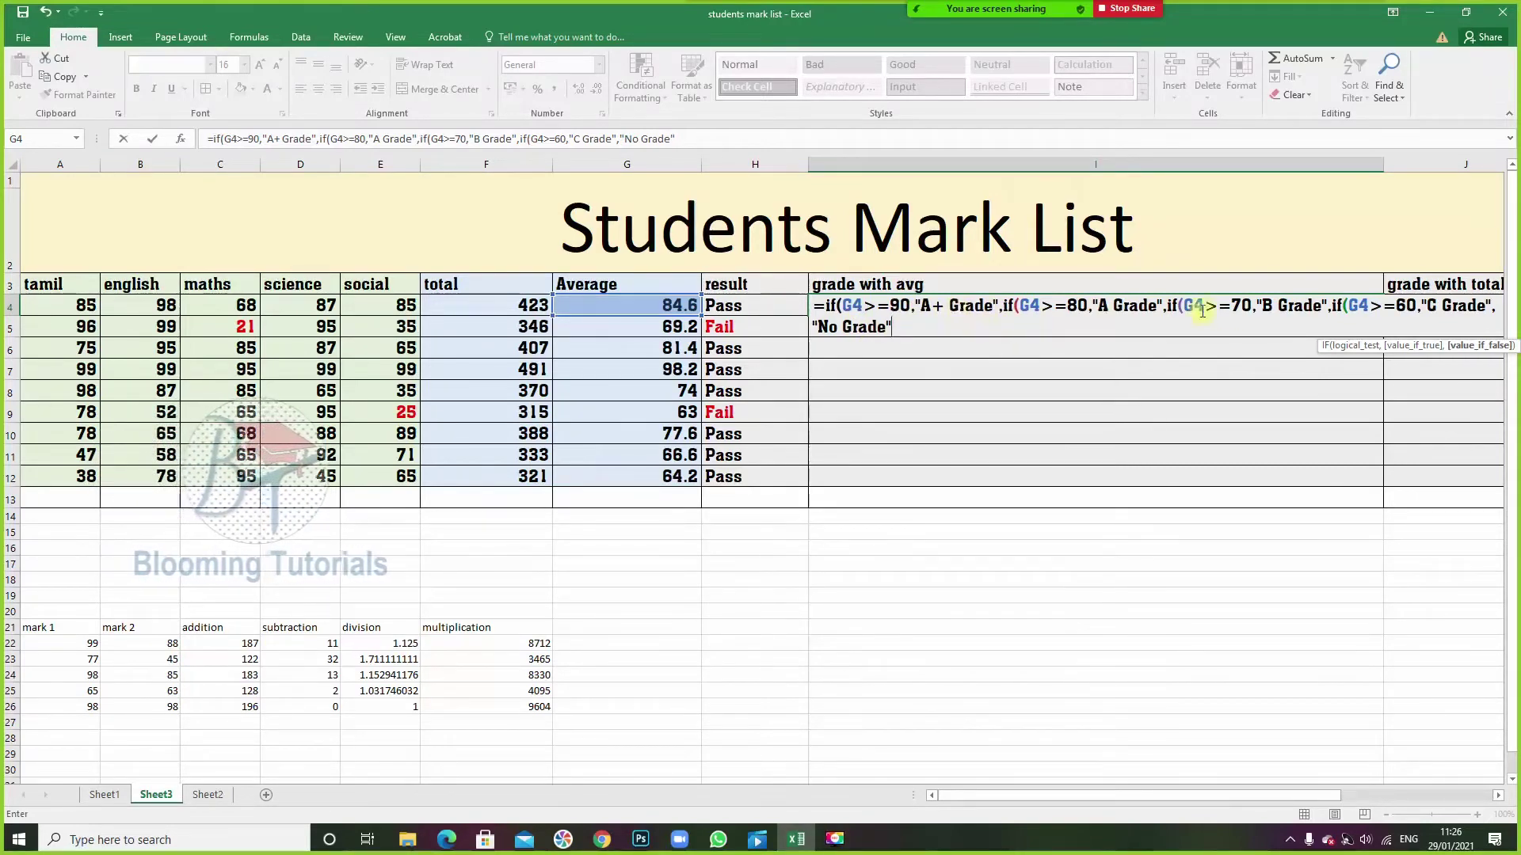
pyautogui.click(1396, 306)
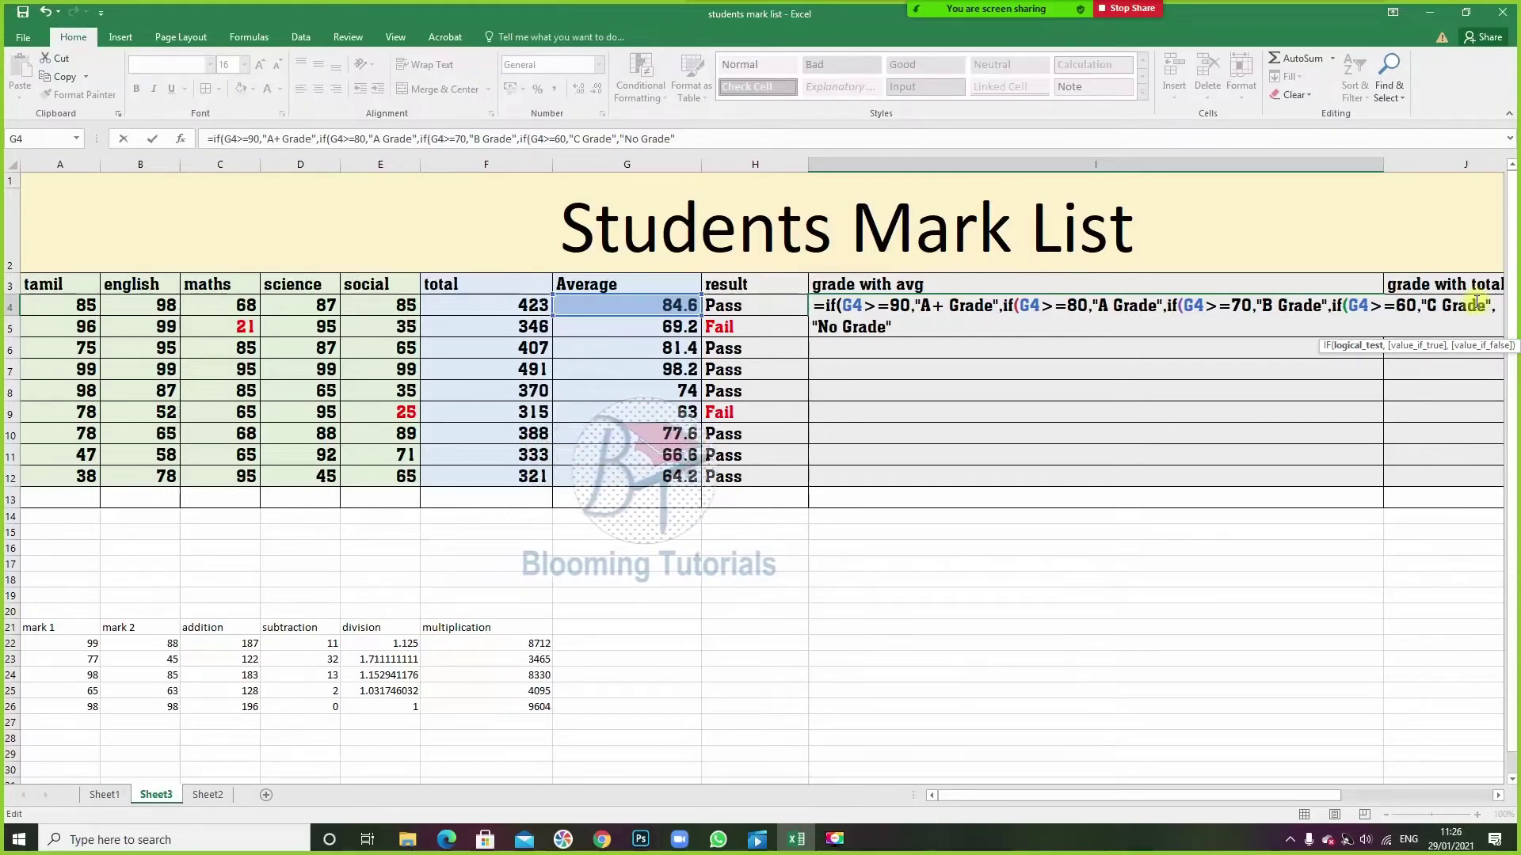
pyautogui.click(918, 328)
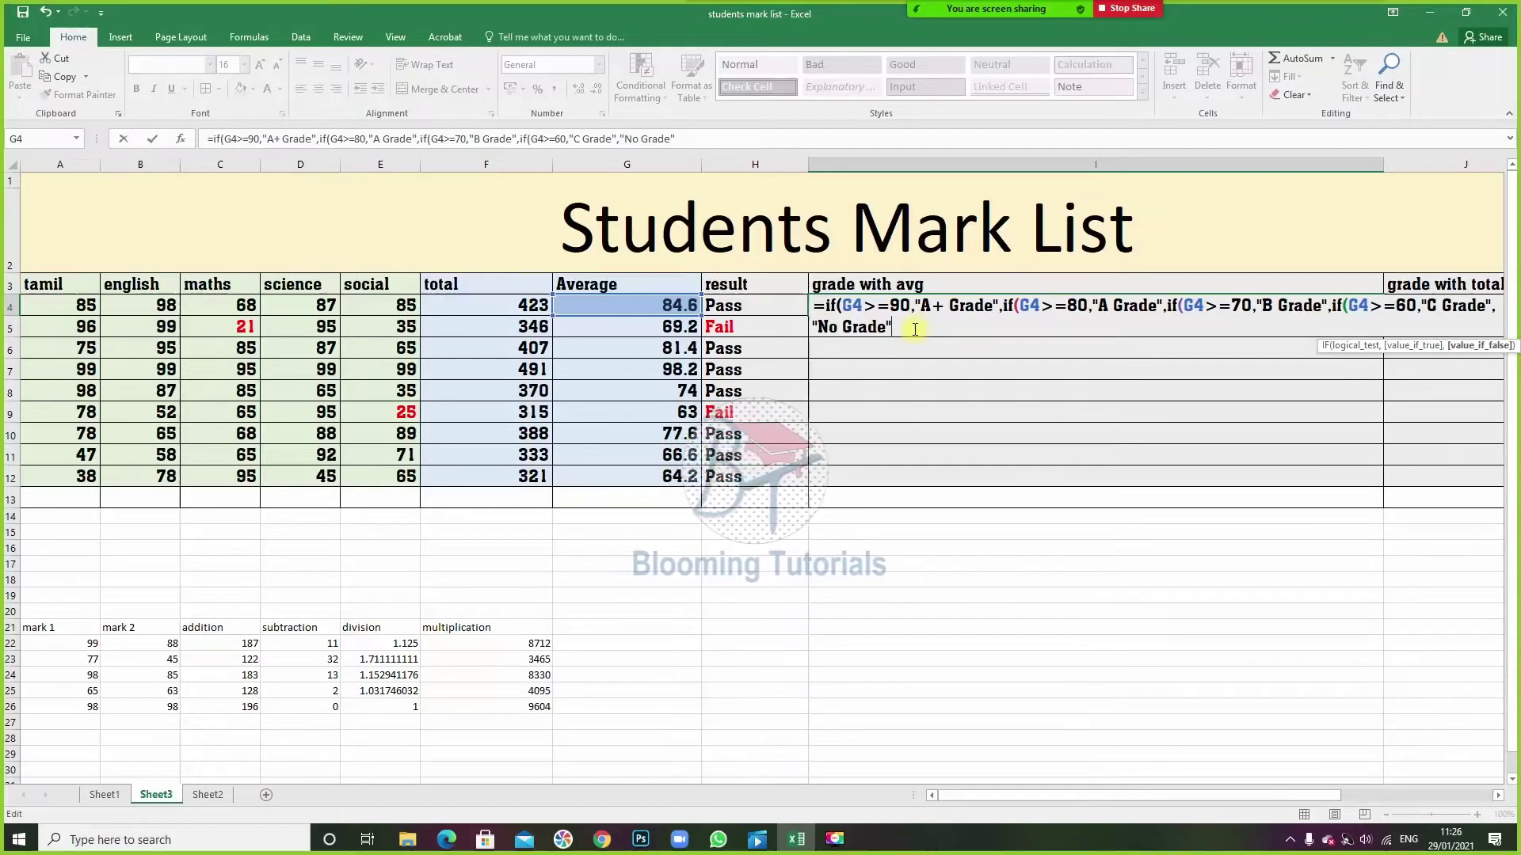
# - Check all four IF conditions, then close the formula in I4 with )))) and commit it
pyautogui.click(845, 305)
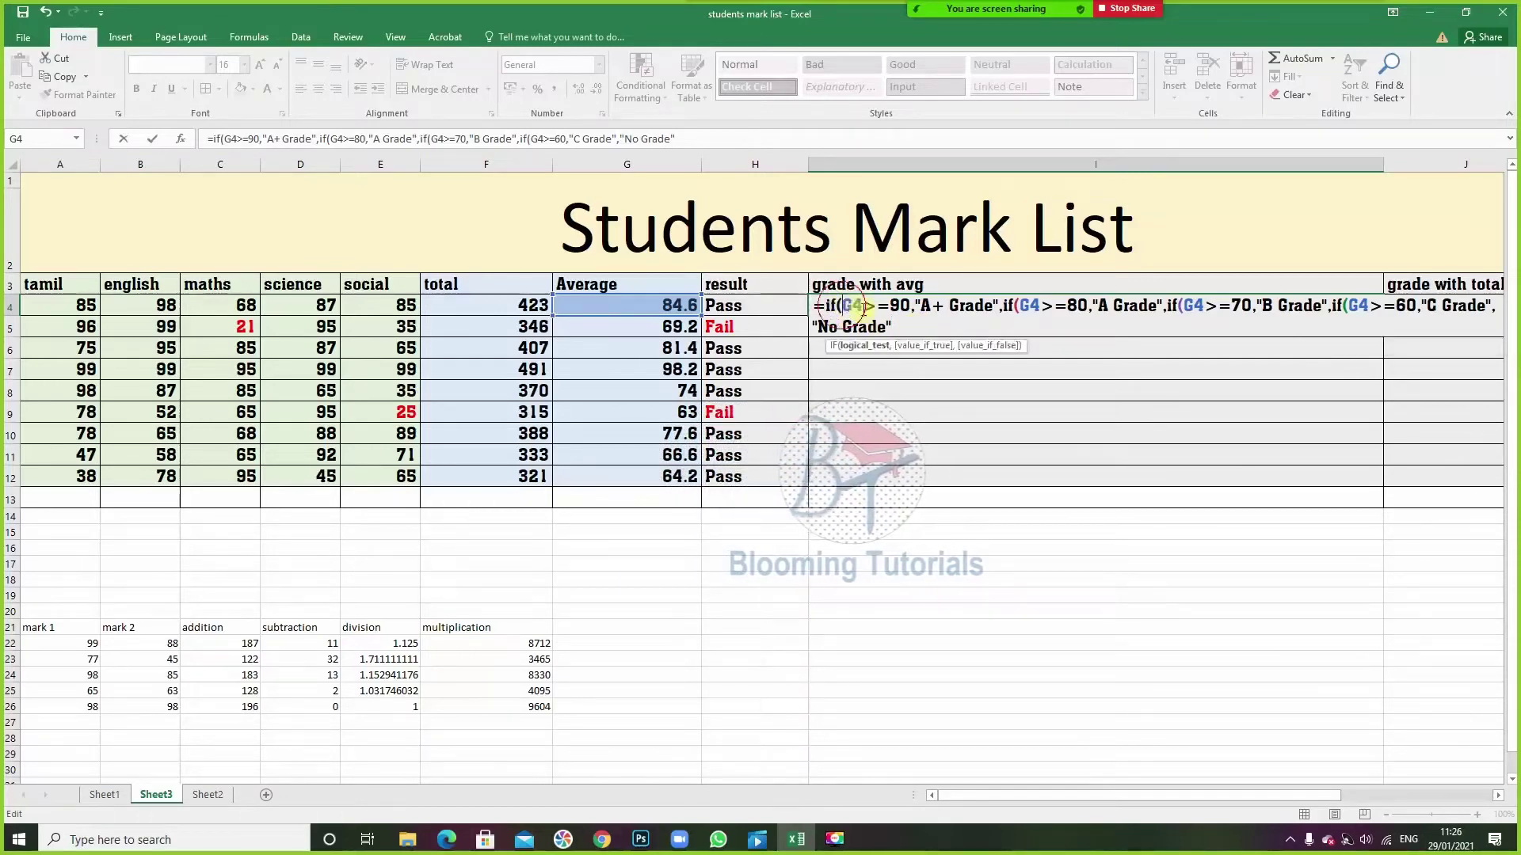
pyautogui.click(1024, 307)
pyautogui.click(1183, 306)
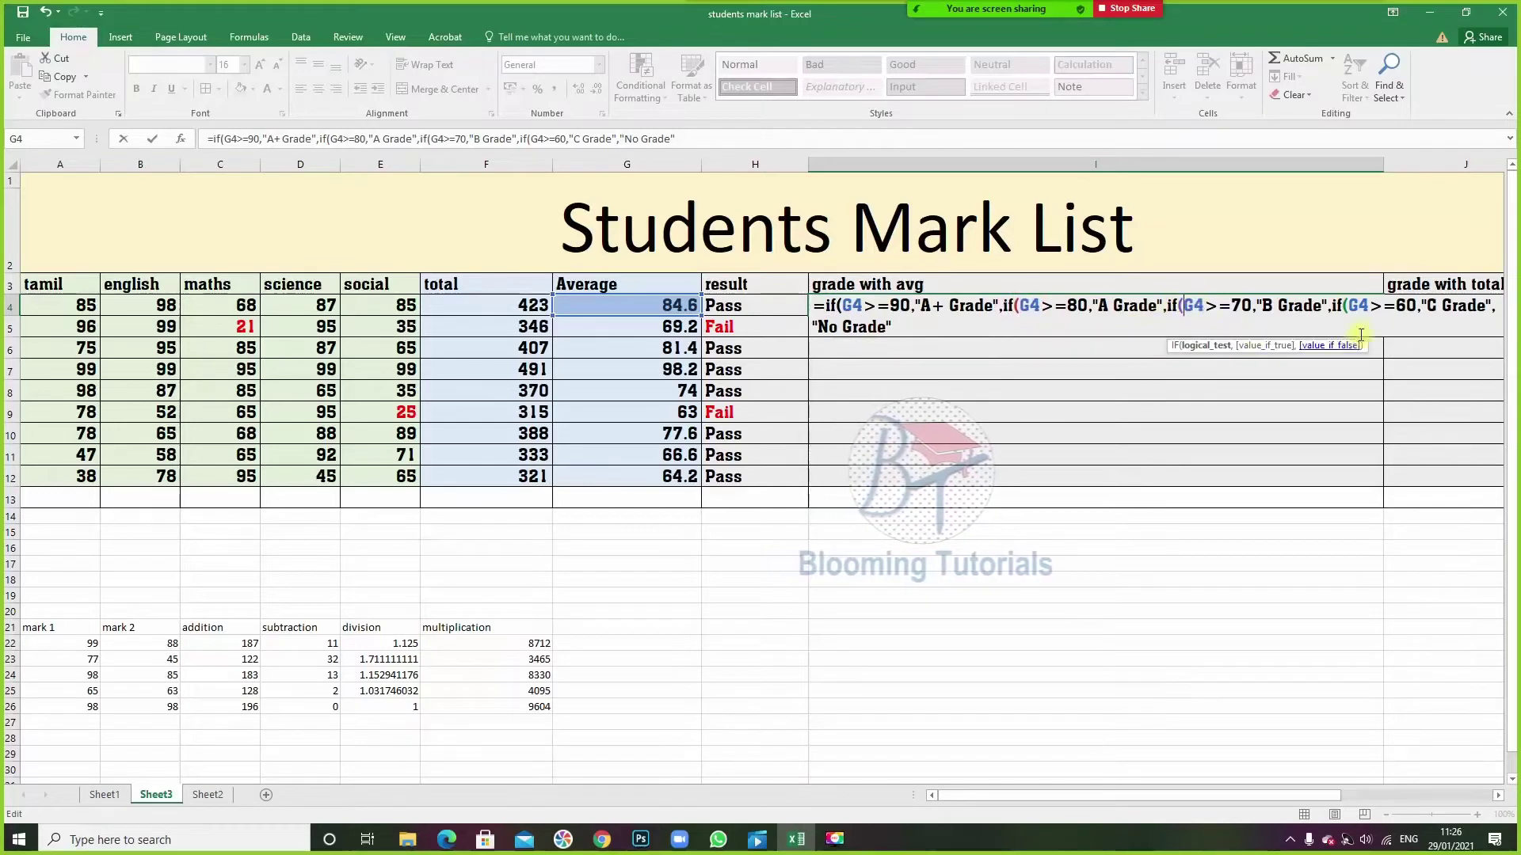
pyautogui.click(1349, 306)
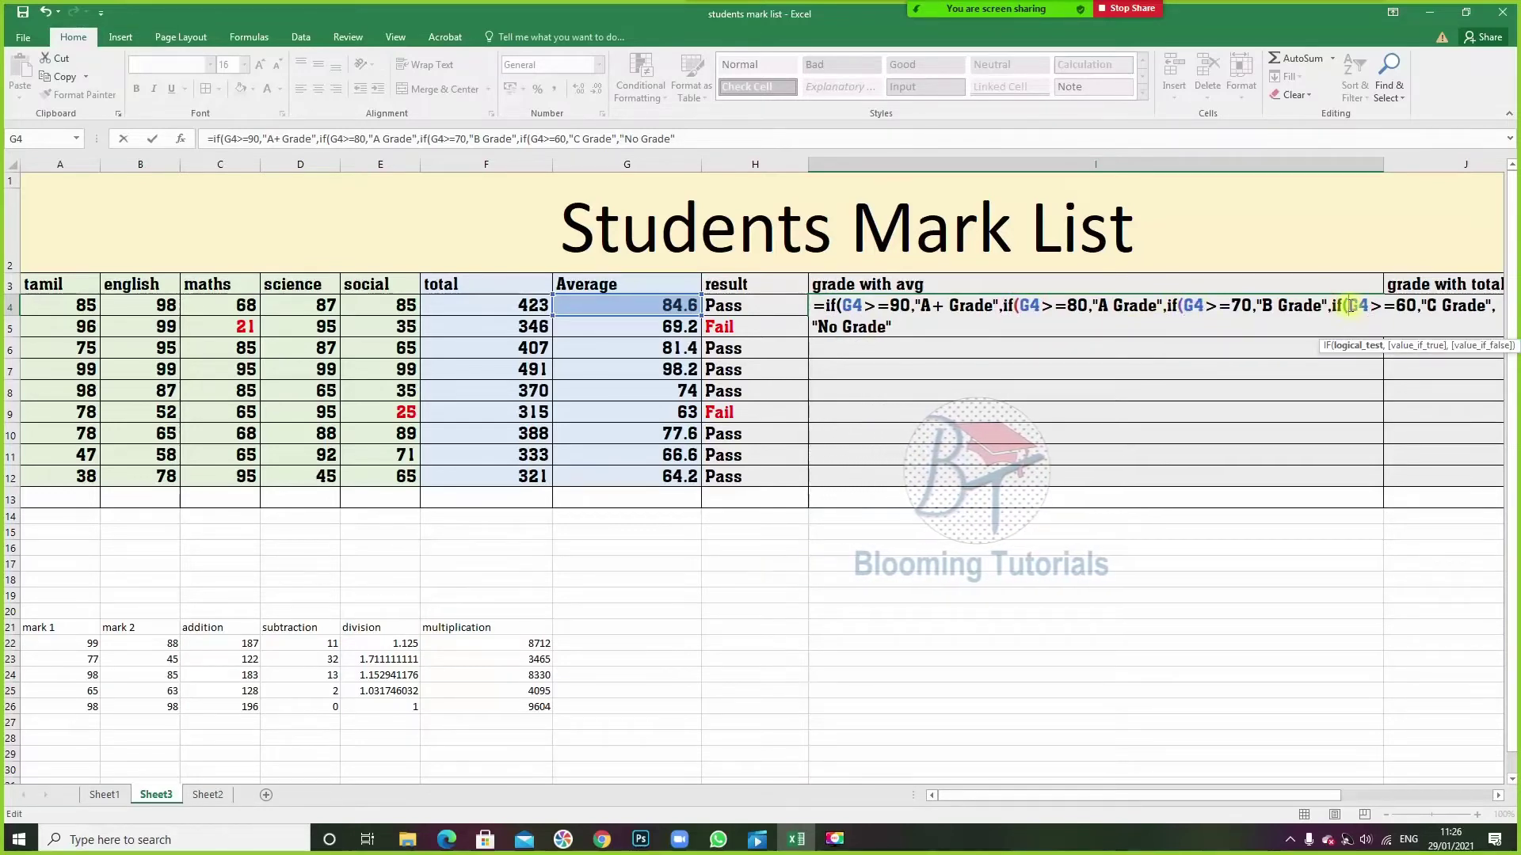
pyautogui.click(895, 327)
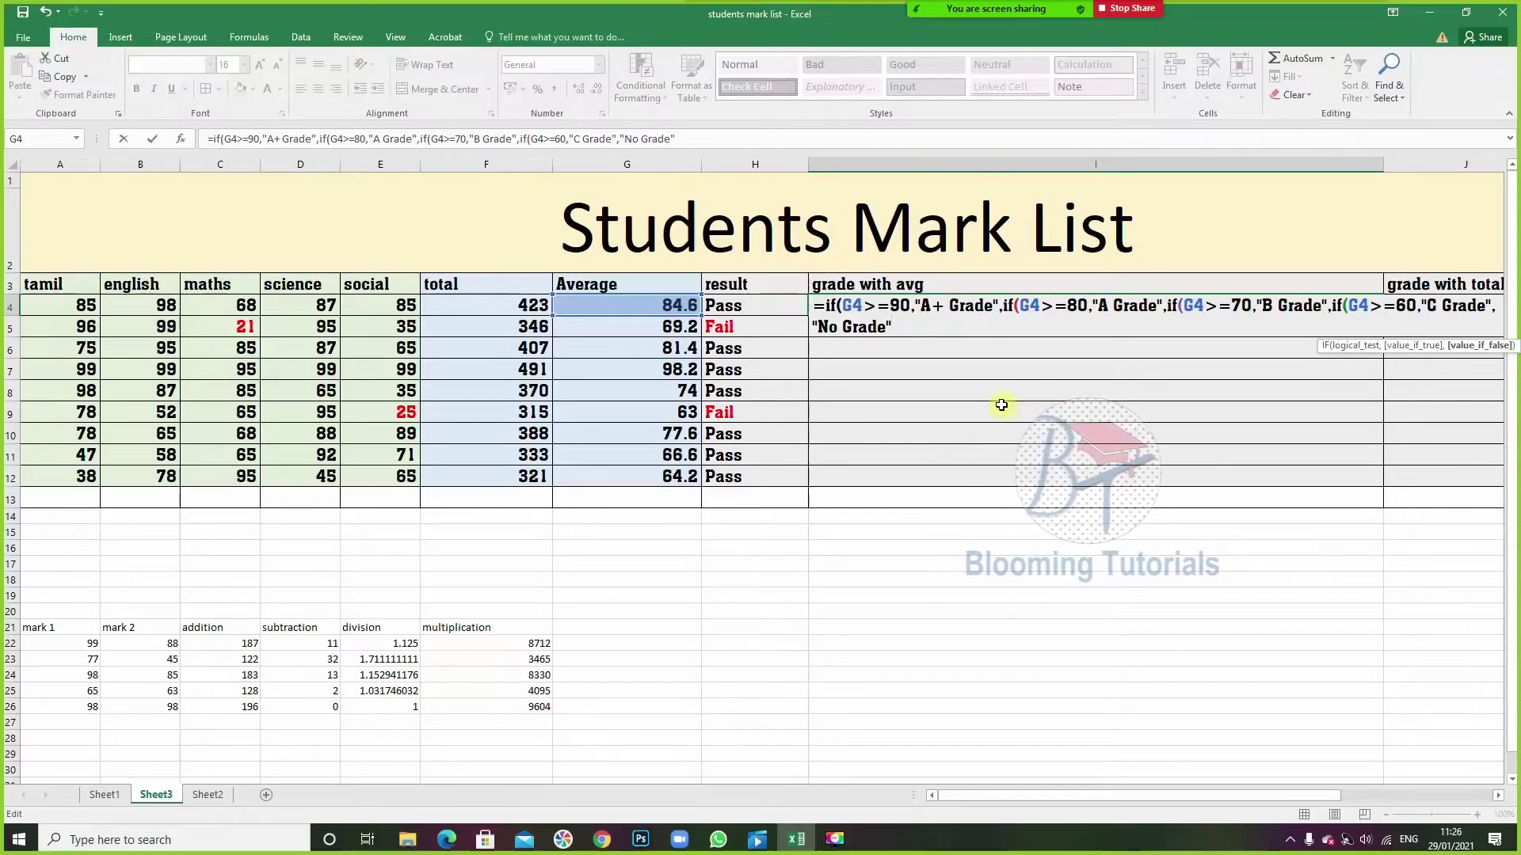
pyautogui.write(')')
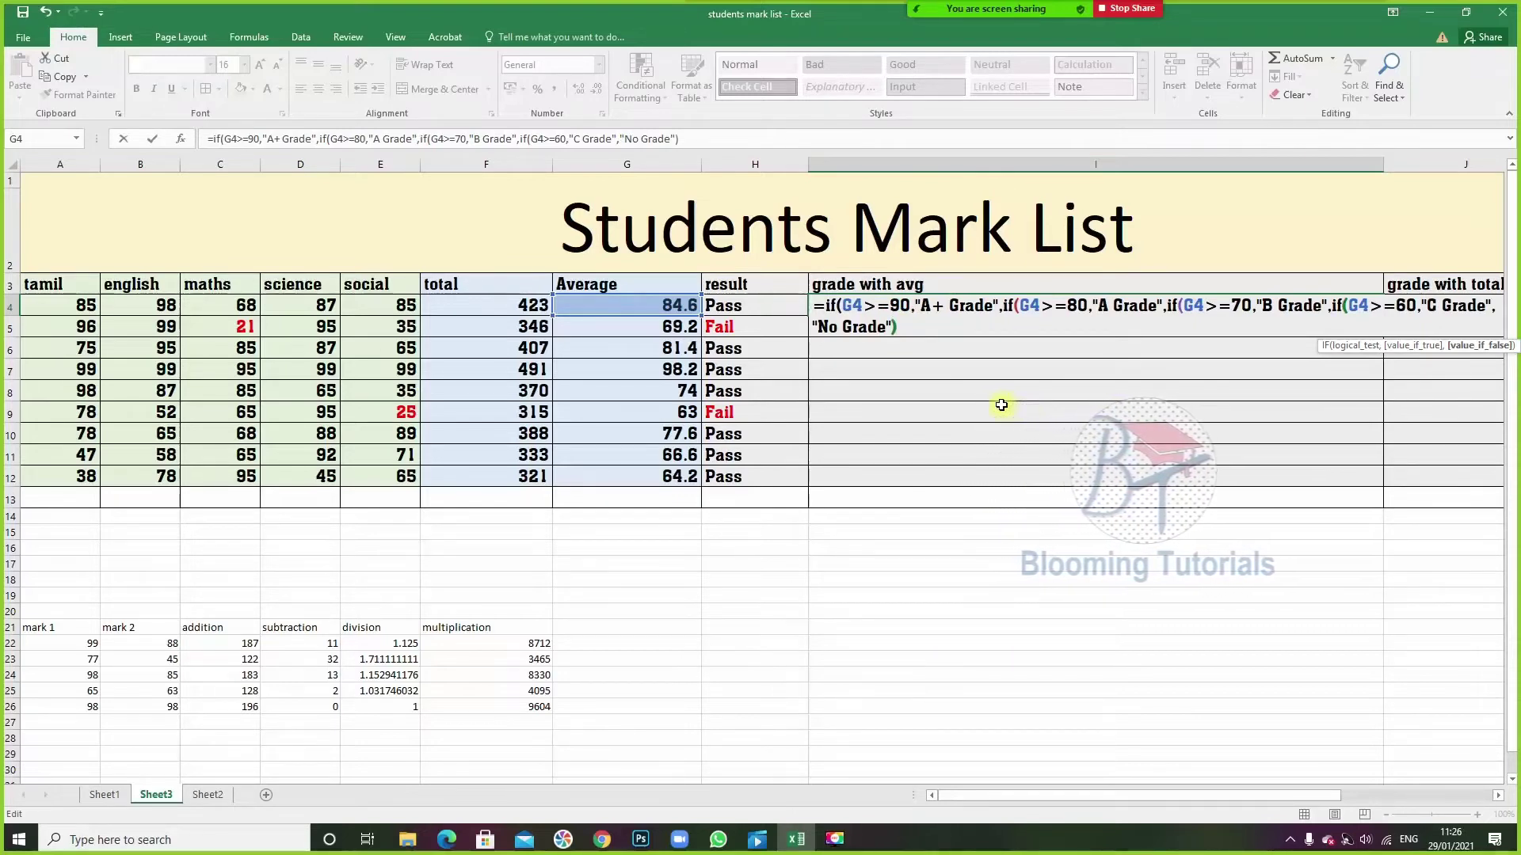
pyautogui.write(')))')
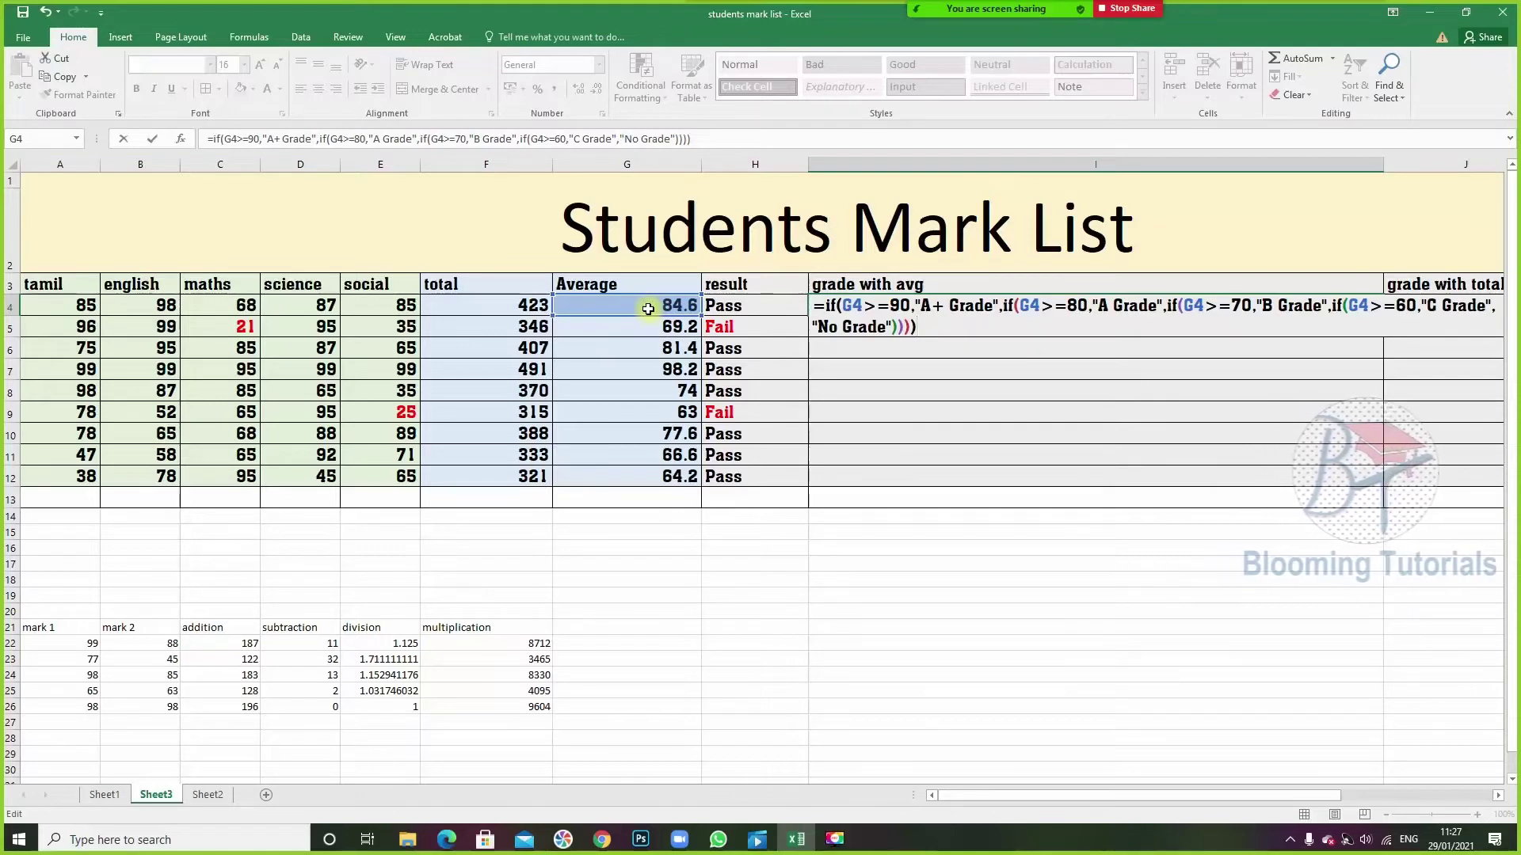
pyautogui.press('Return')
# - Confirm I4 shows A Grade, then start entering 99 as the maths mark in C4
pyautogui.click(879, 311)
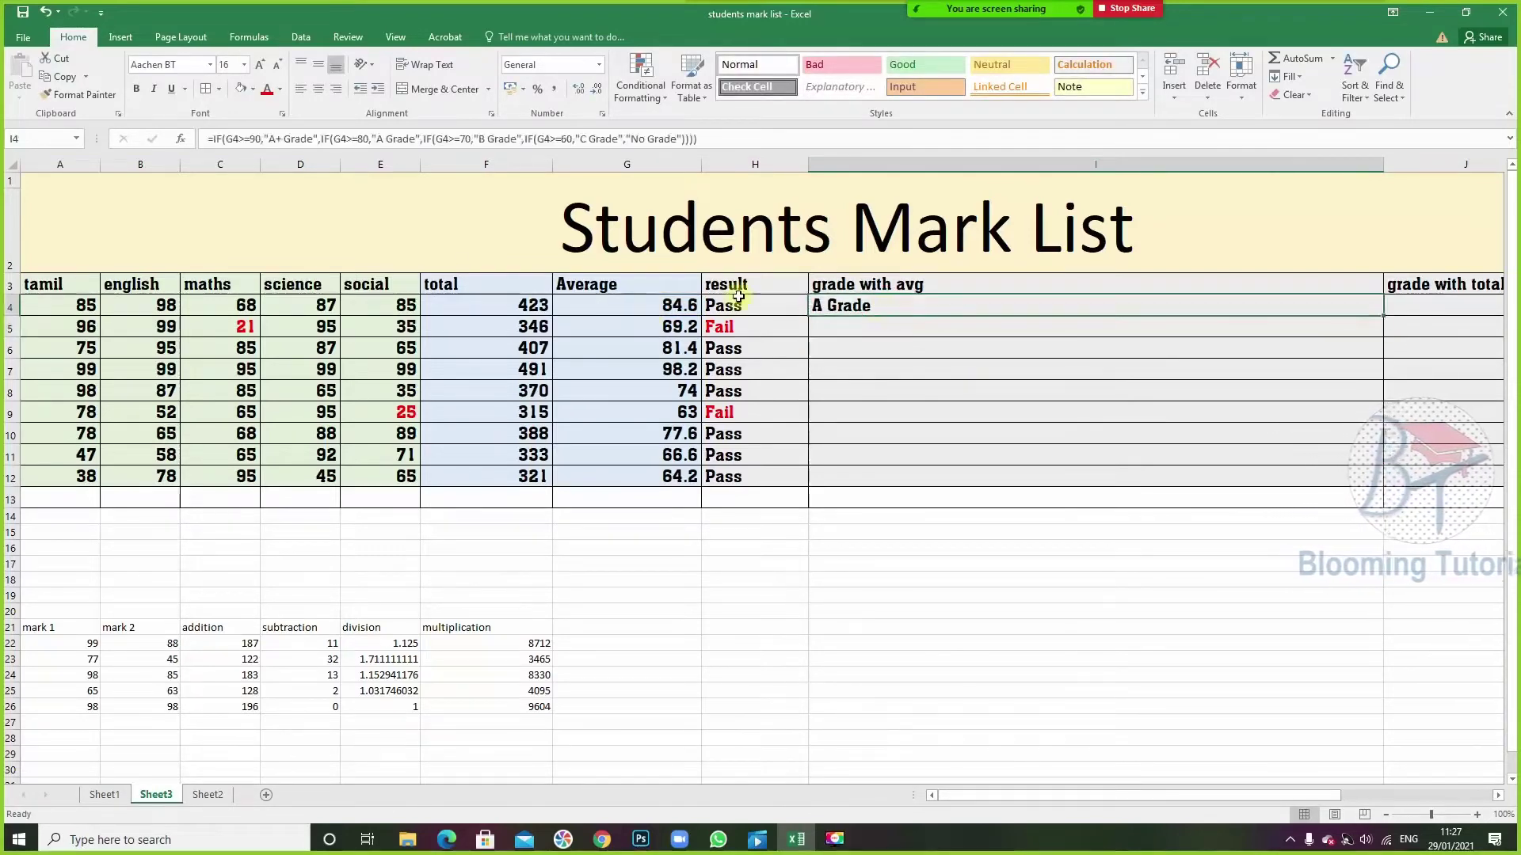
pyautogui.click(247, 309)
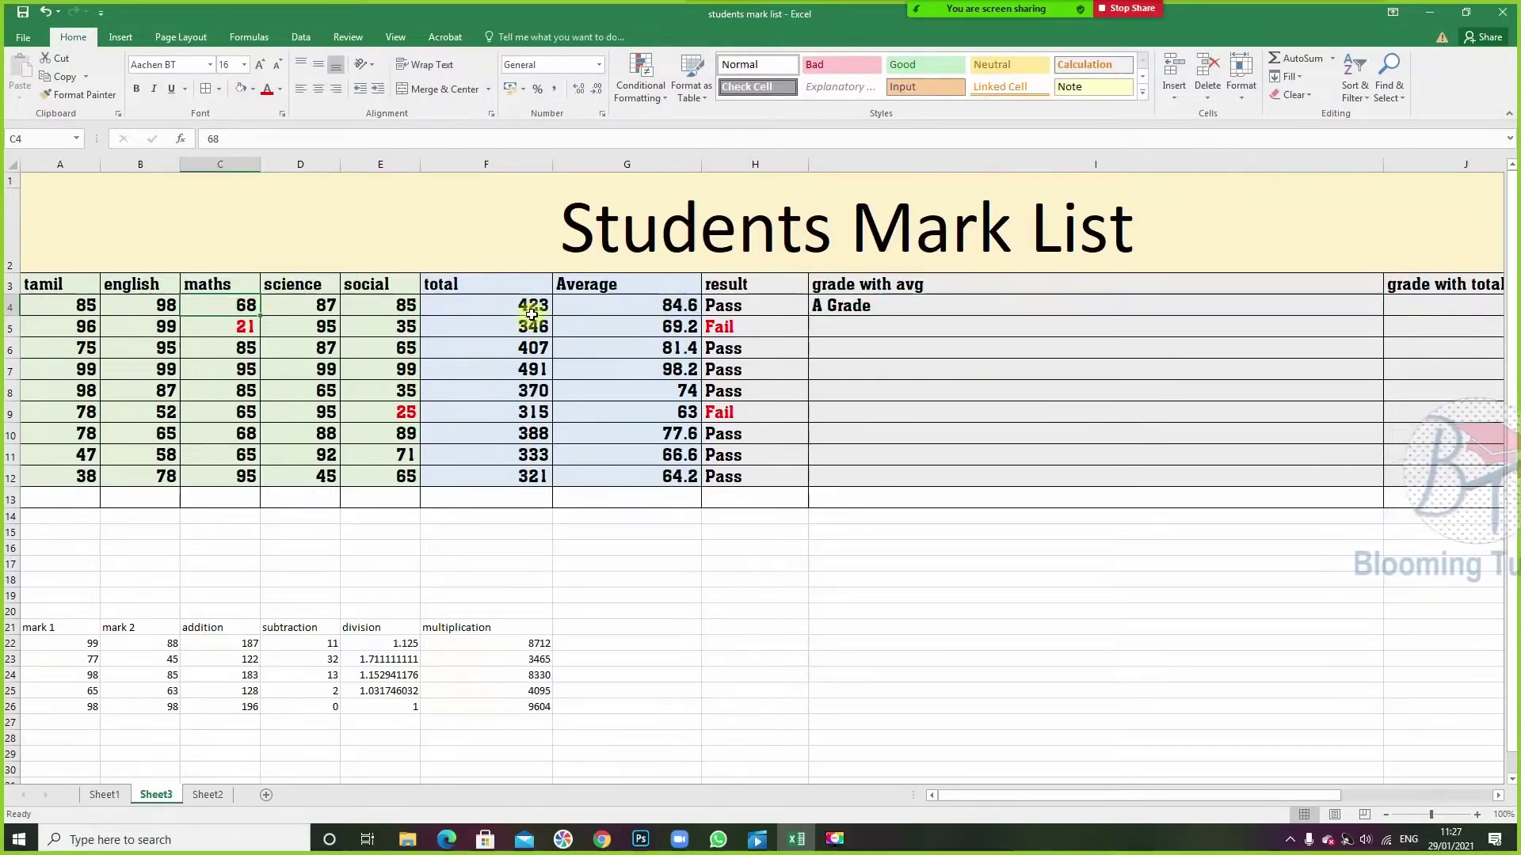
pyautogui.write('99')
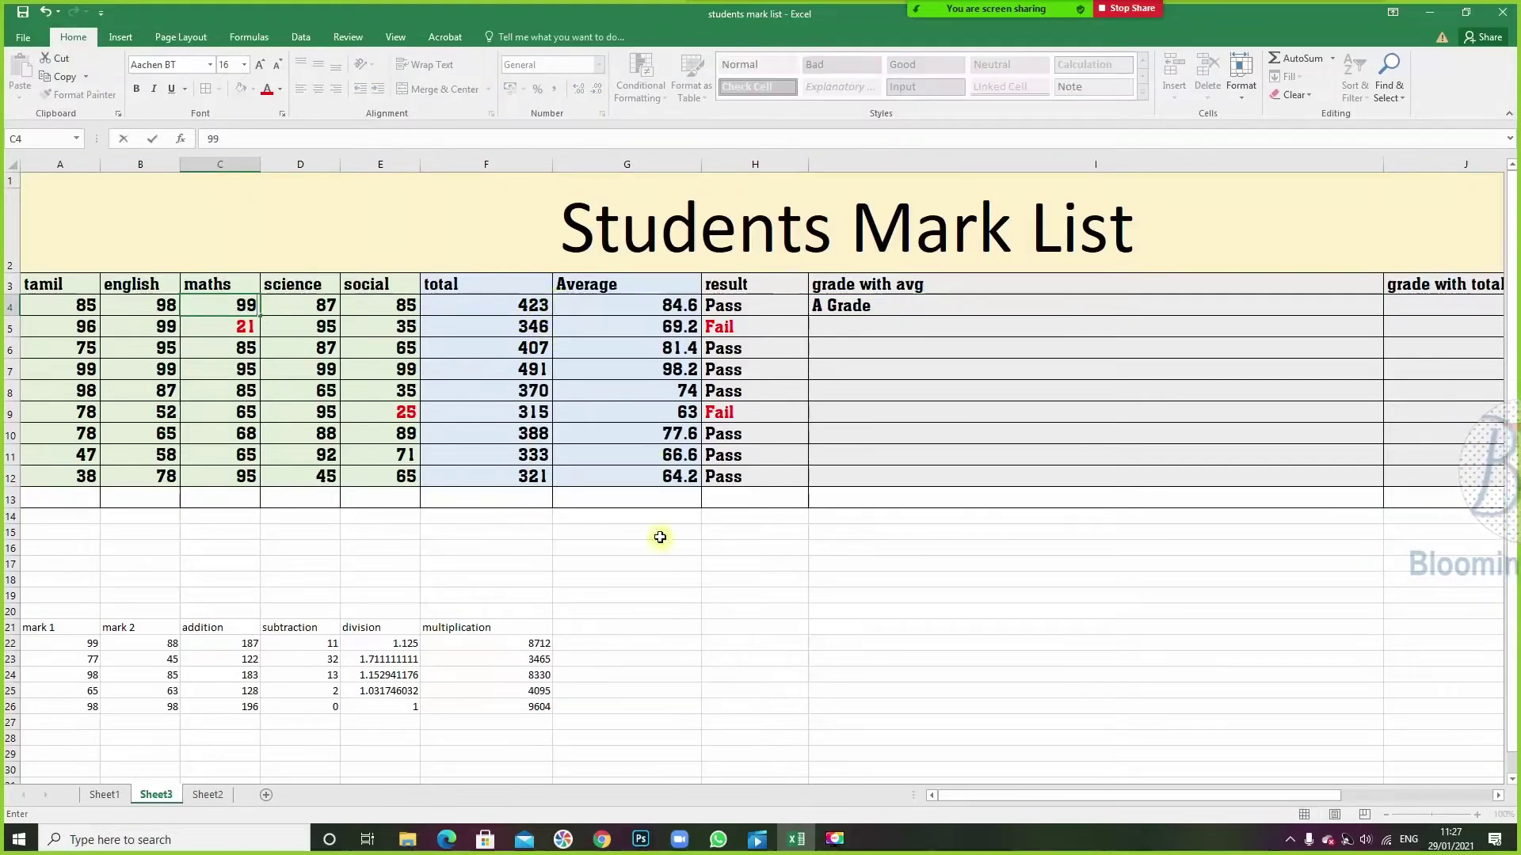
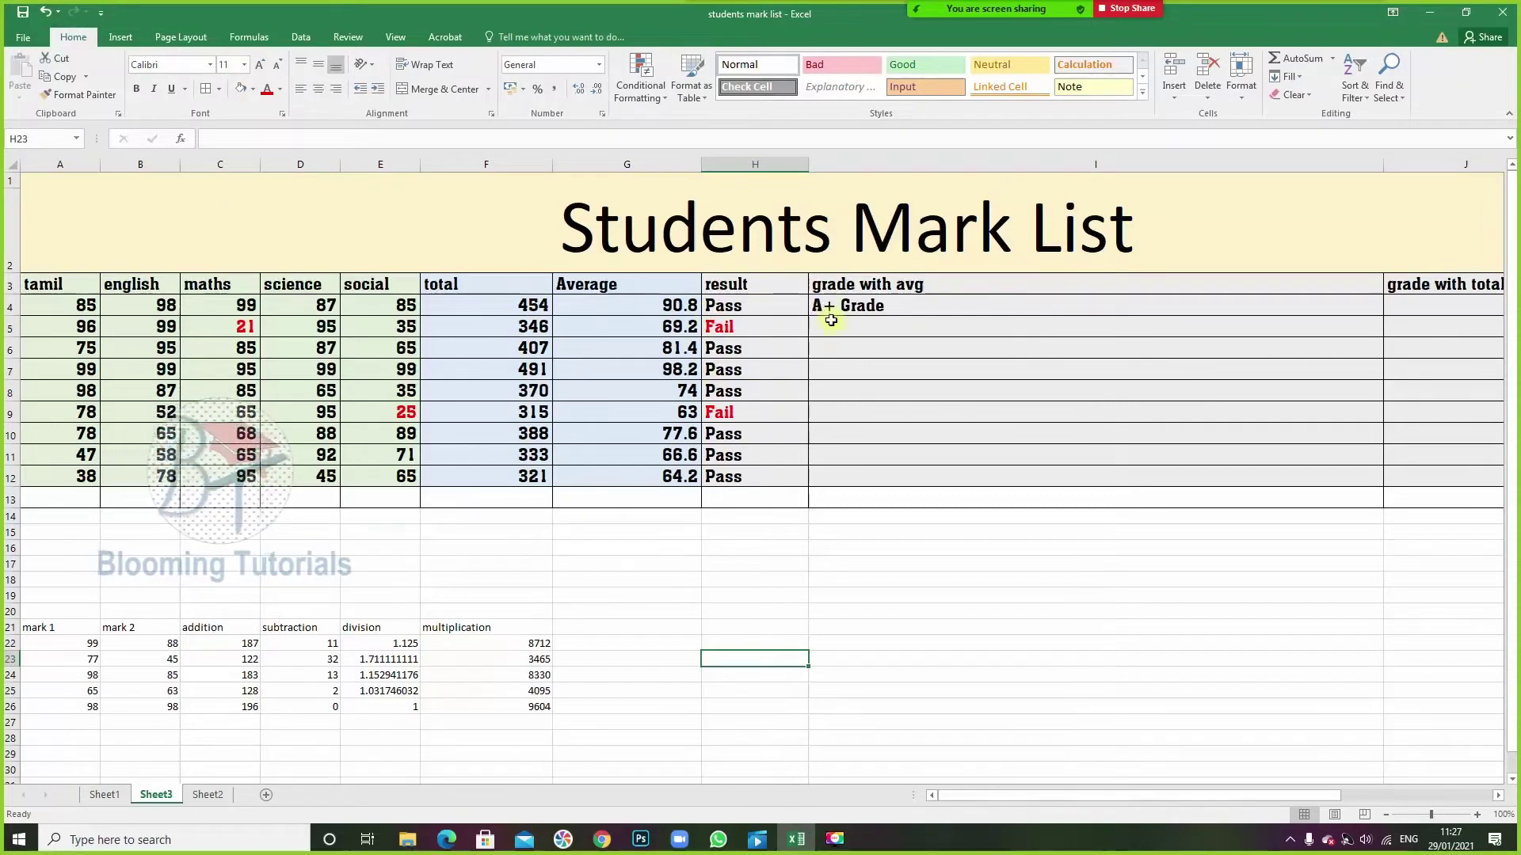
# - In I5, type =if(G5>=90,"A+ Grade", and begin the second nested IF
pyautogui.click(866, 328)
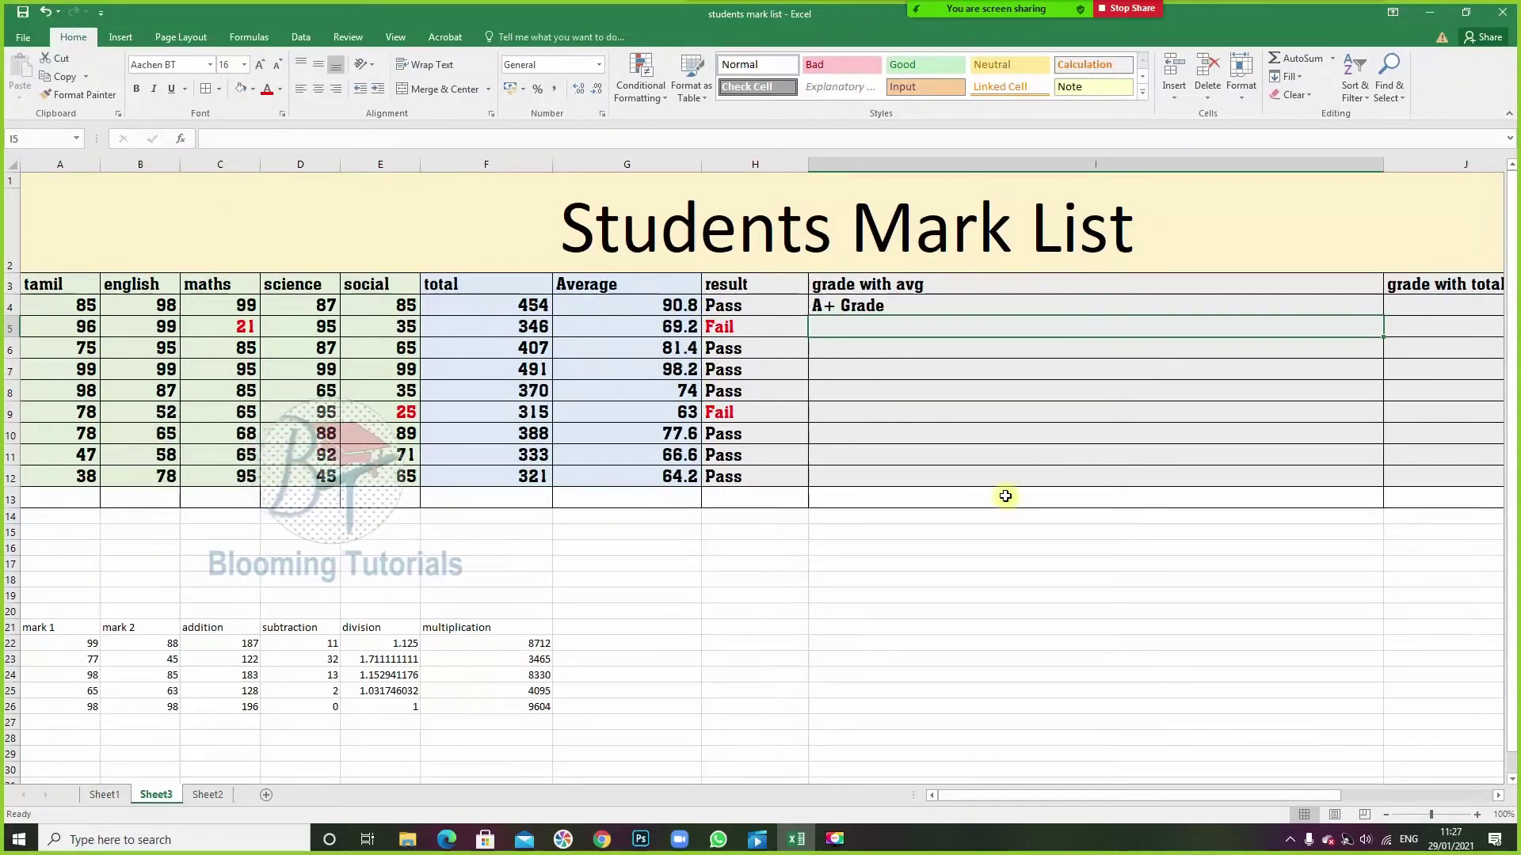
pyautogui.write('=if')
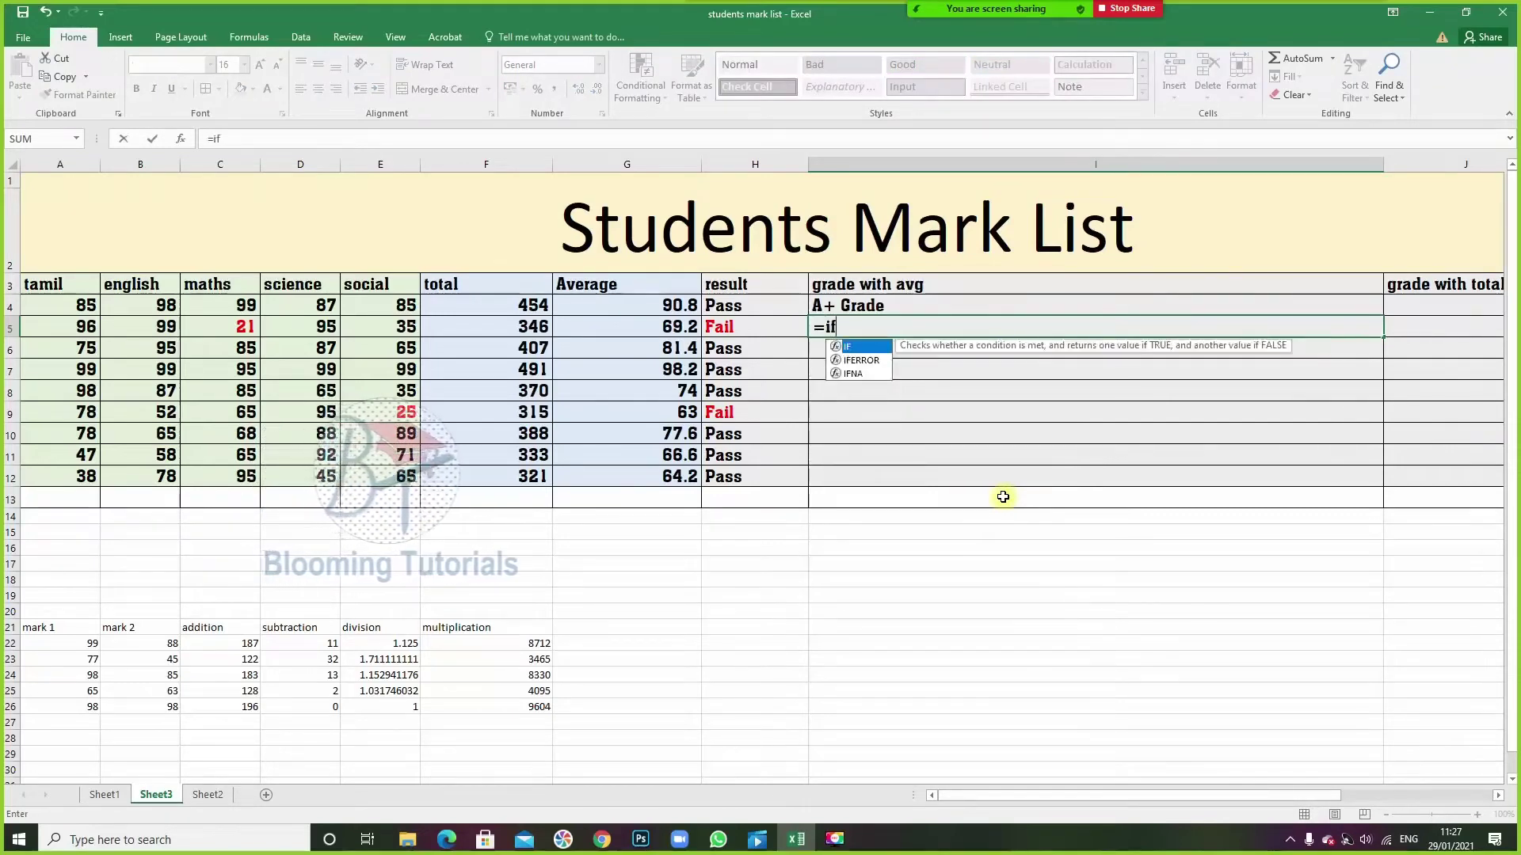
pyautogui.write('(')
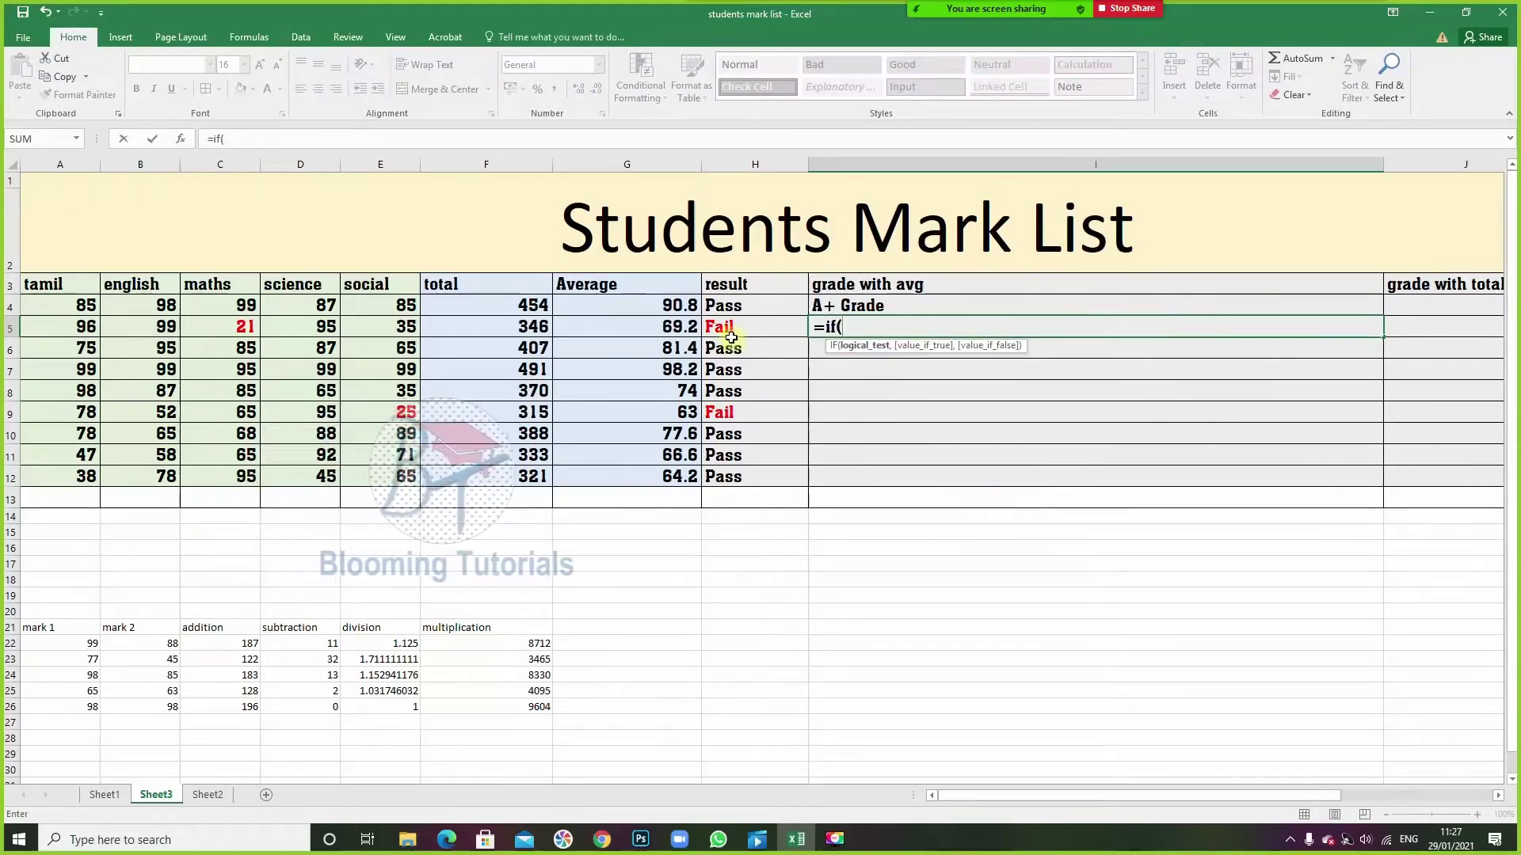
pyautogui.click(678, 322)
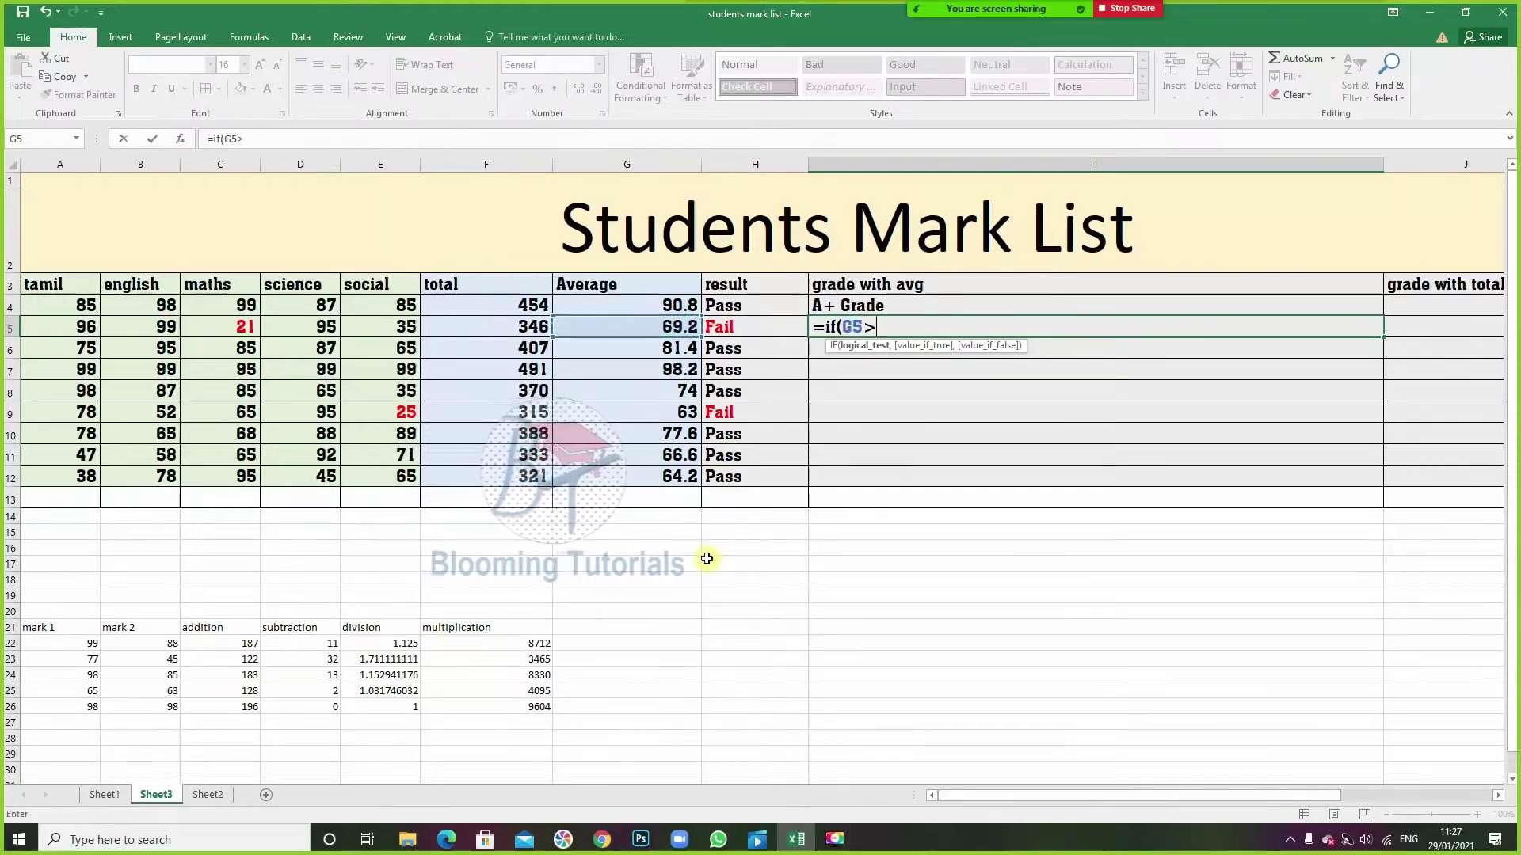
pyautogui.write('90,"A+')
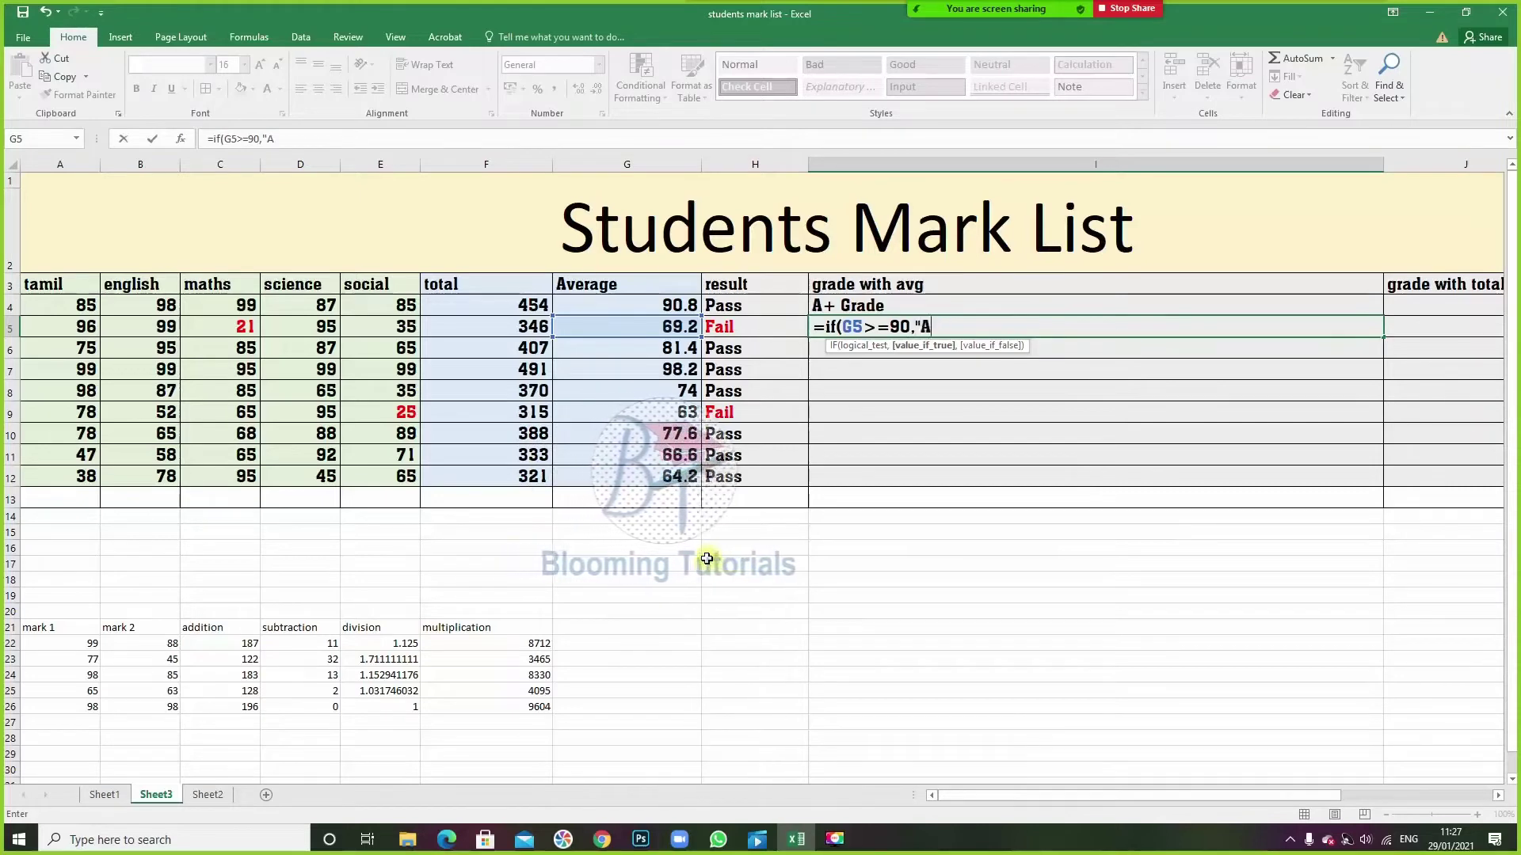
pyautogui.write(' Grade"')
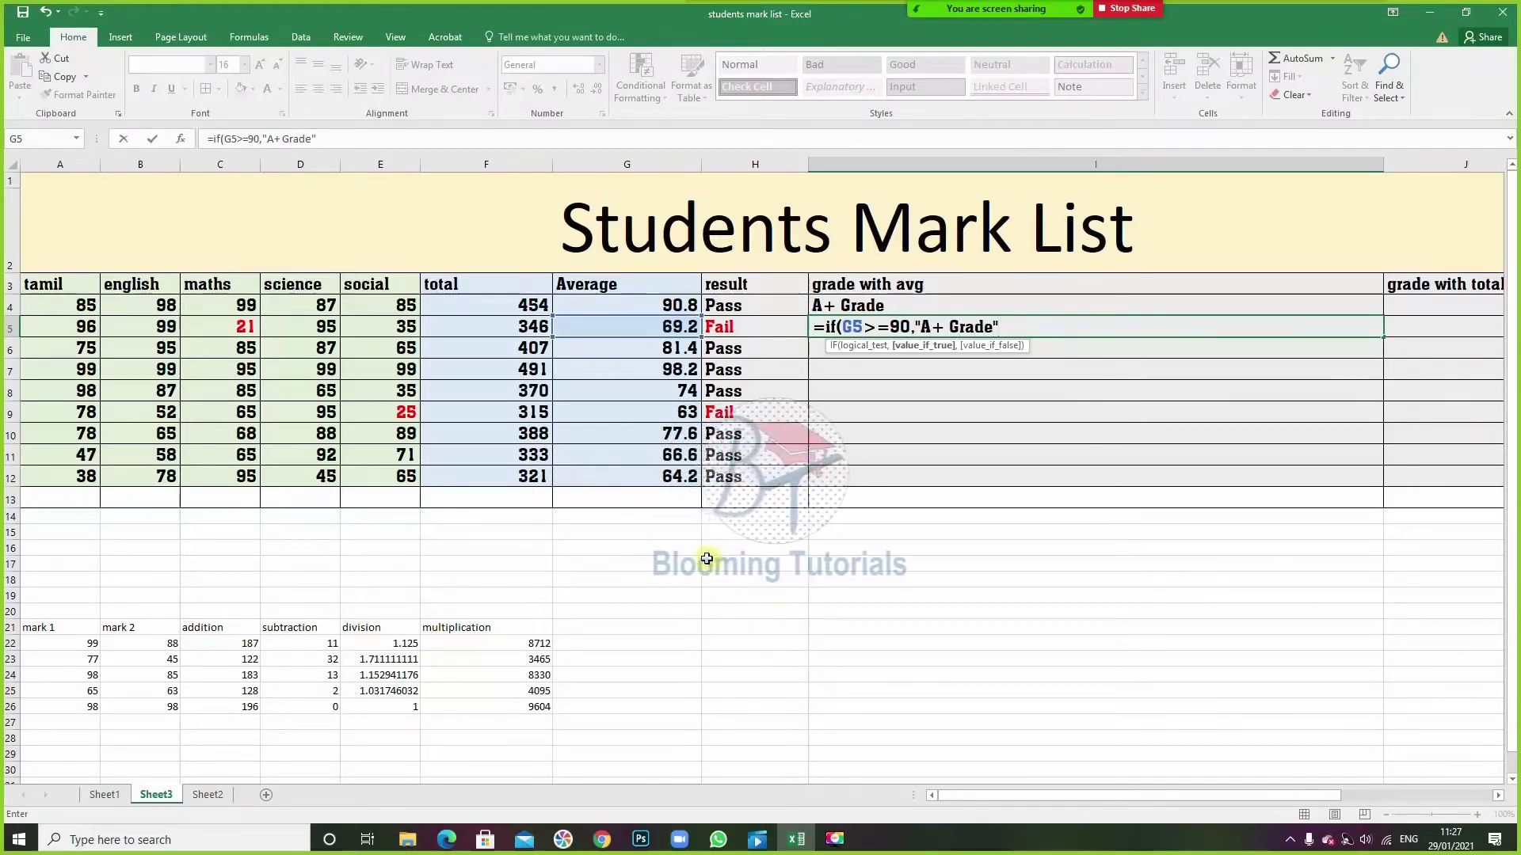
pyautogui.write(',')
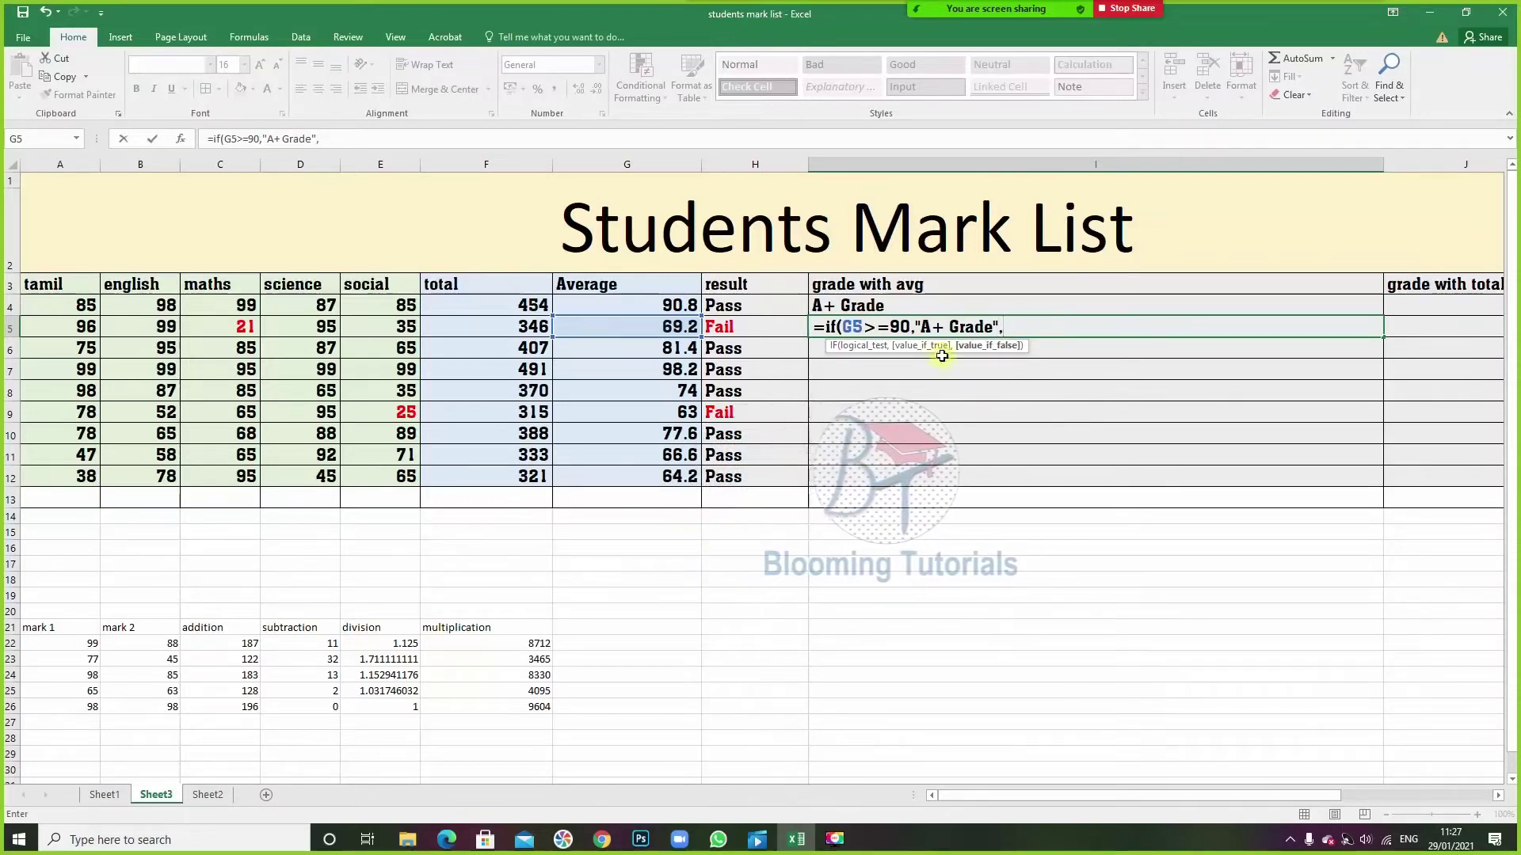
pyautogui.moveTo(999, 327); pyautogui.dragTo(837, 327)
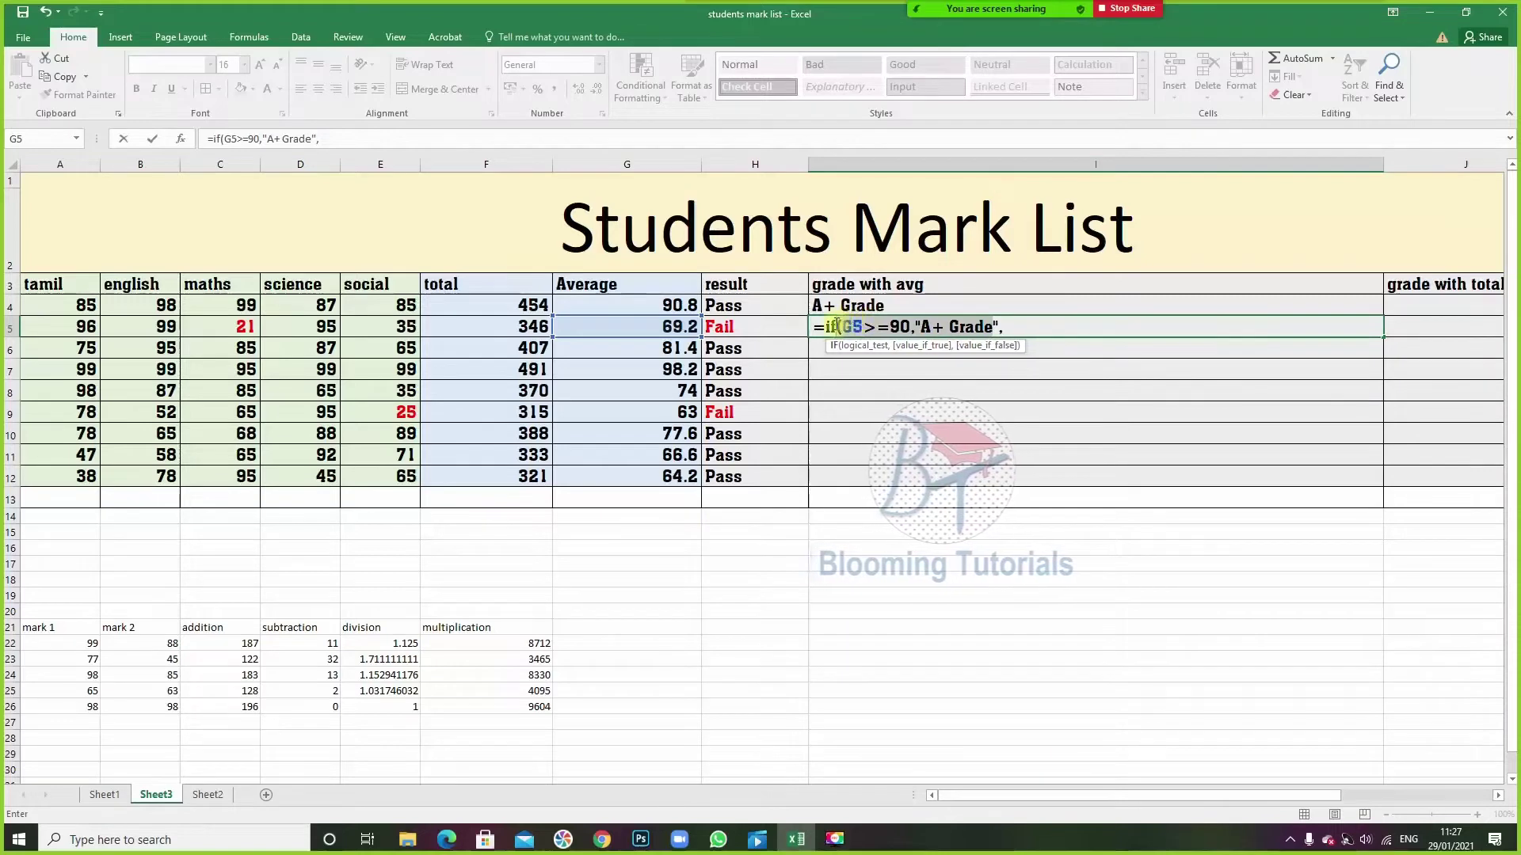
pyautogui.click(1011, 335)
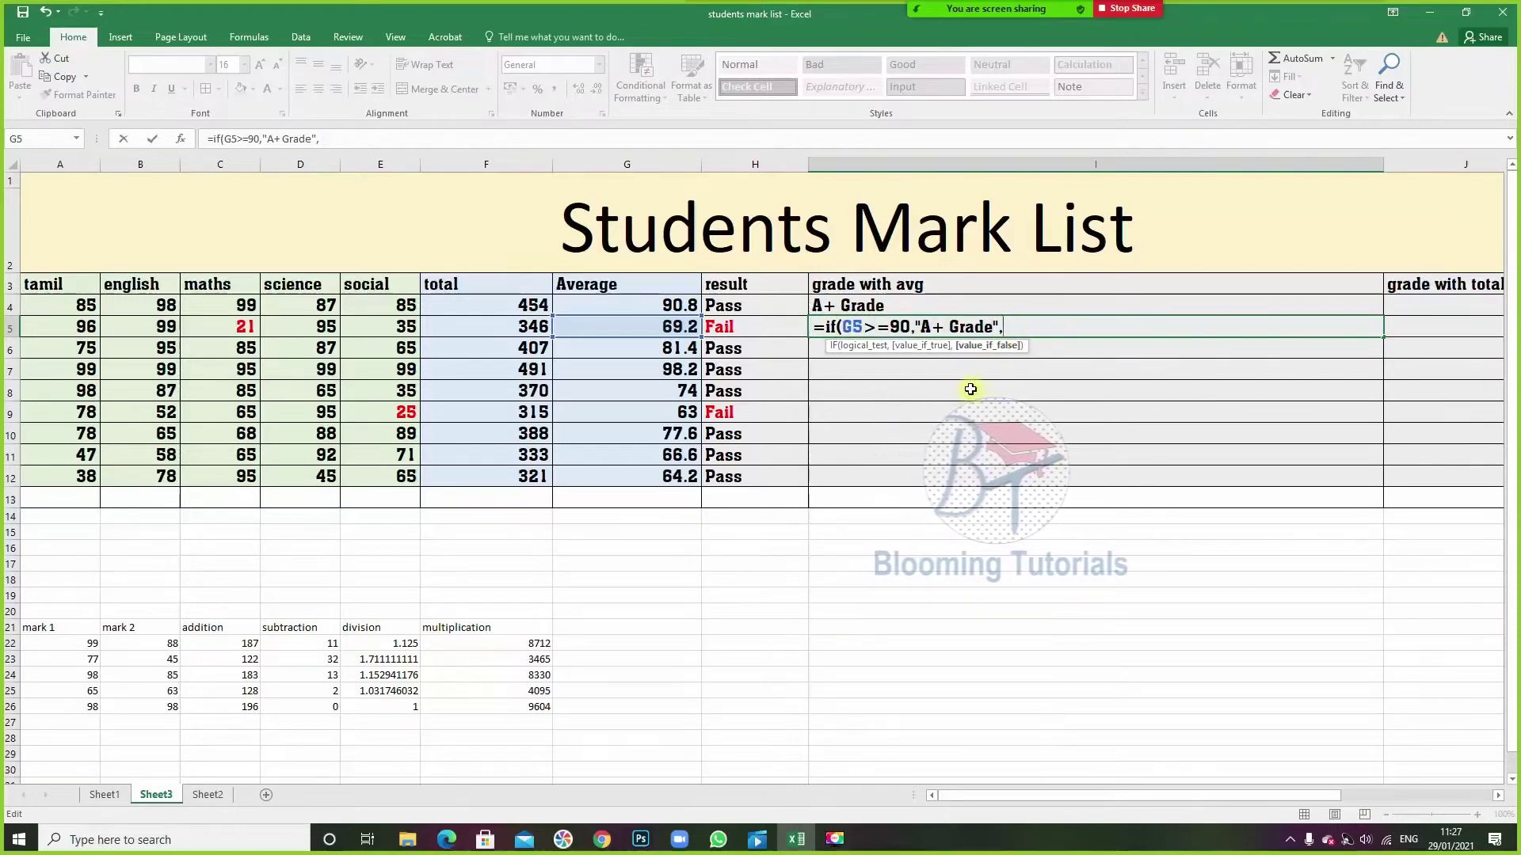
pyautogui.write('if(')
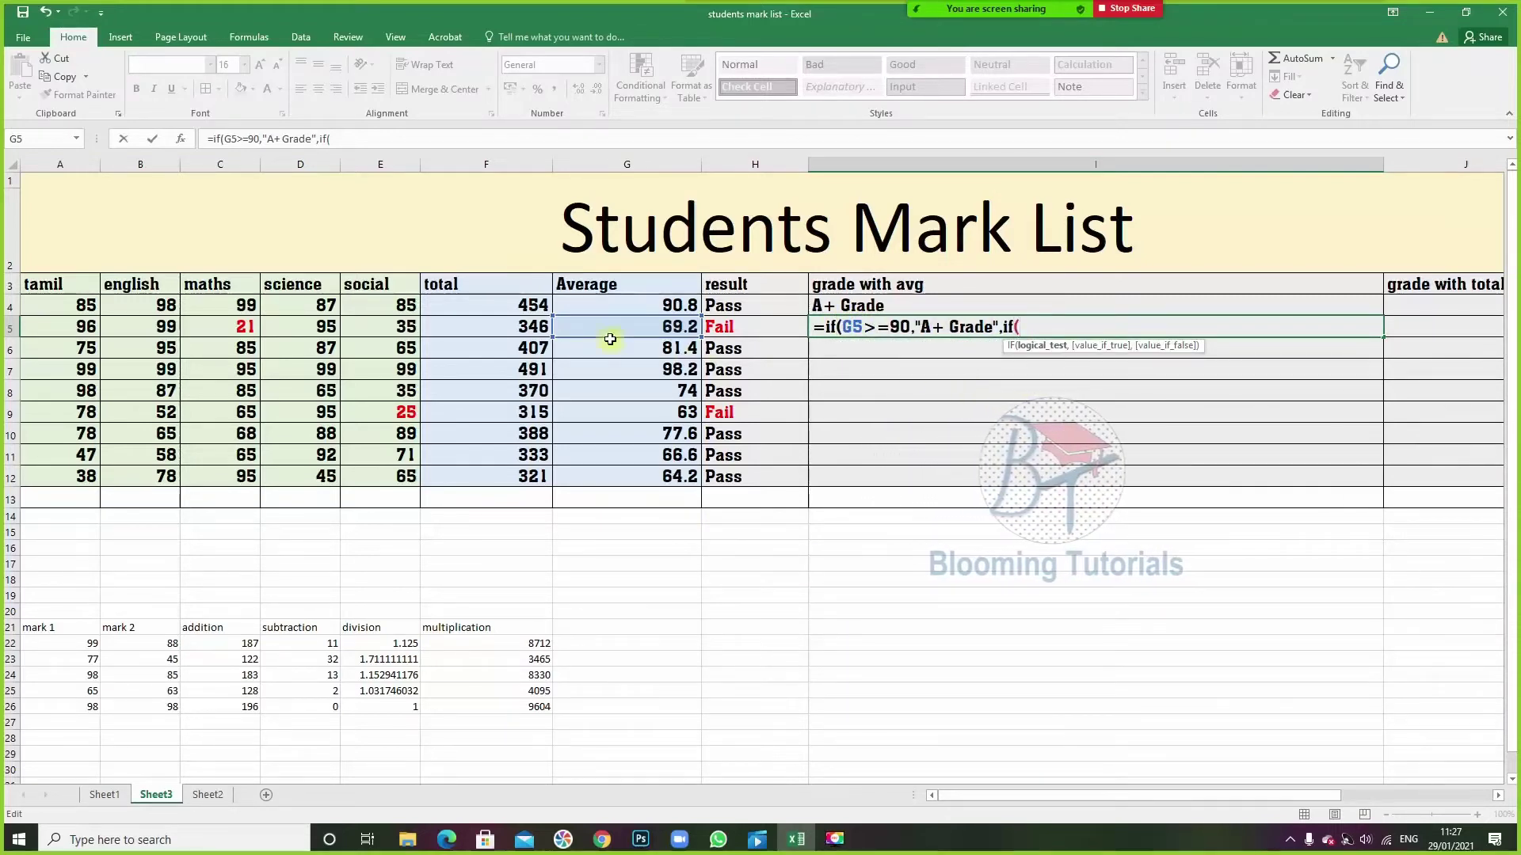
# - Add the G5 tests for A Grade (>=80), B Grade (>=70) and C Grade (>=60), then begin the "No" fallback
pyautogui.click(618, 326)
pyautogui.write('>=')
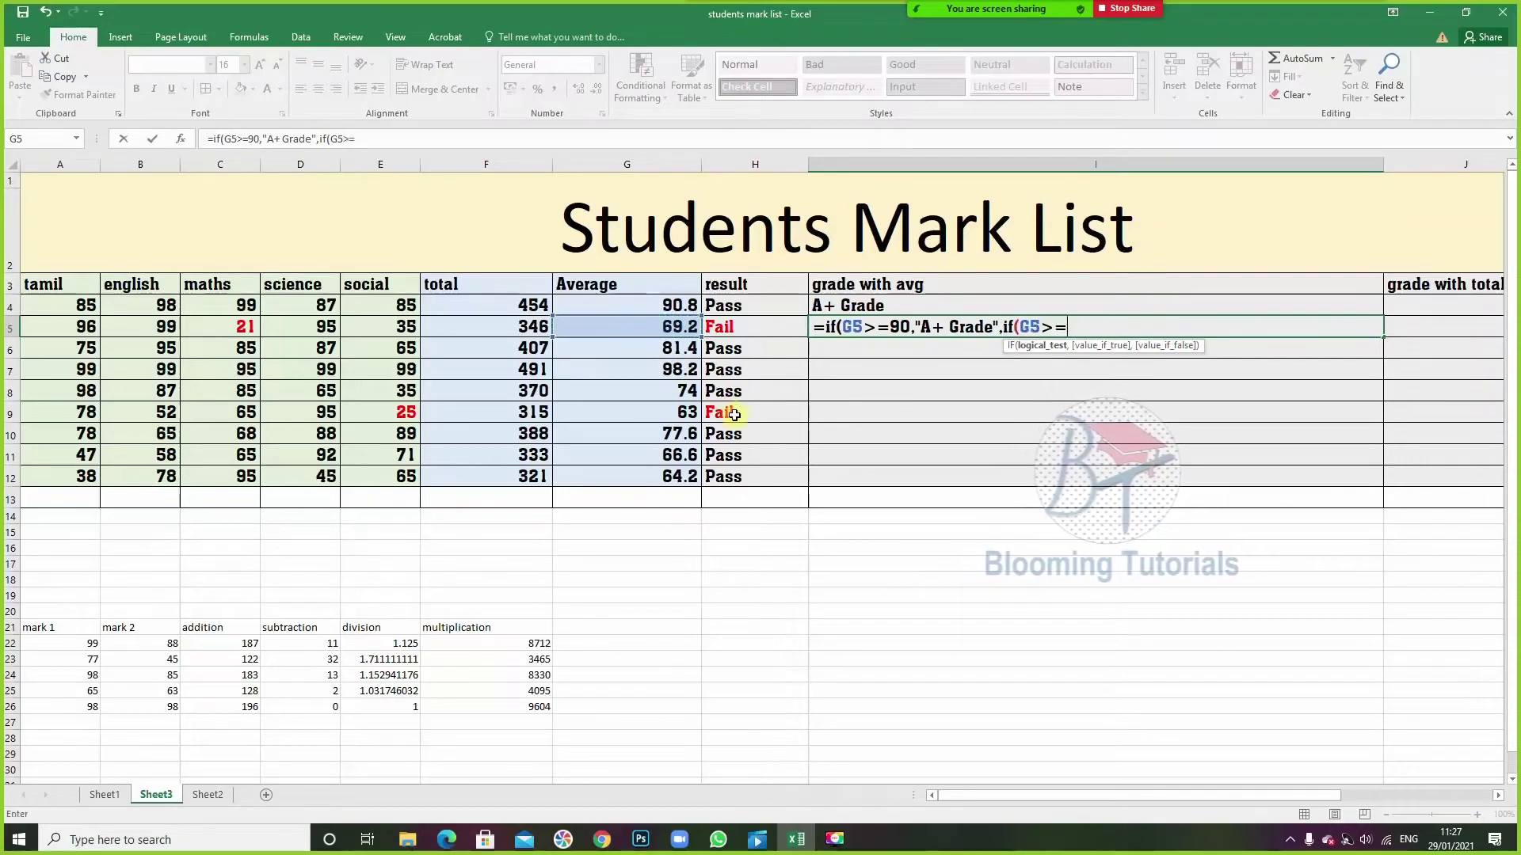
pyautogui.write('80,')
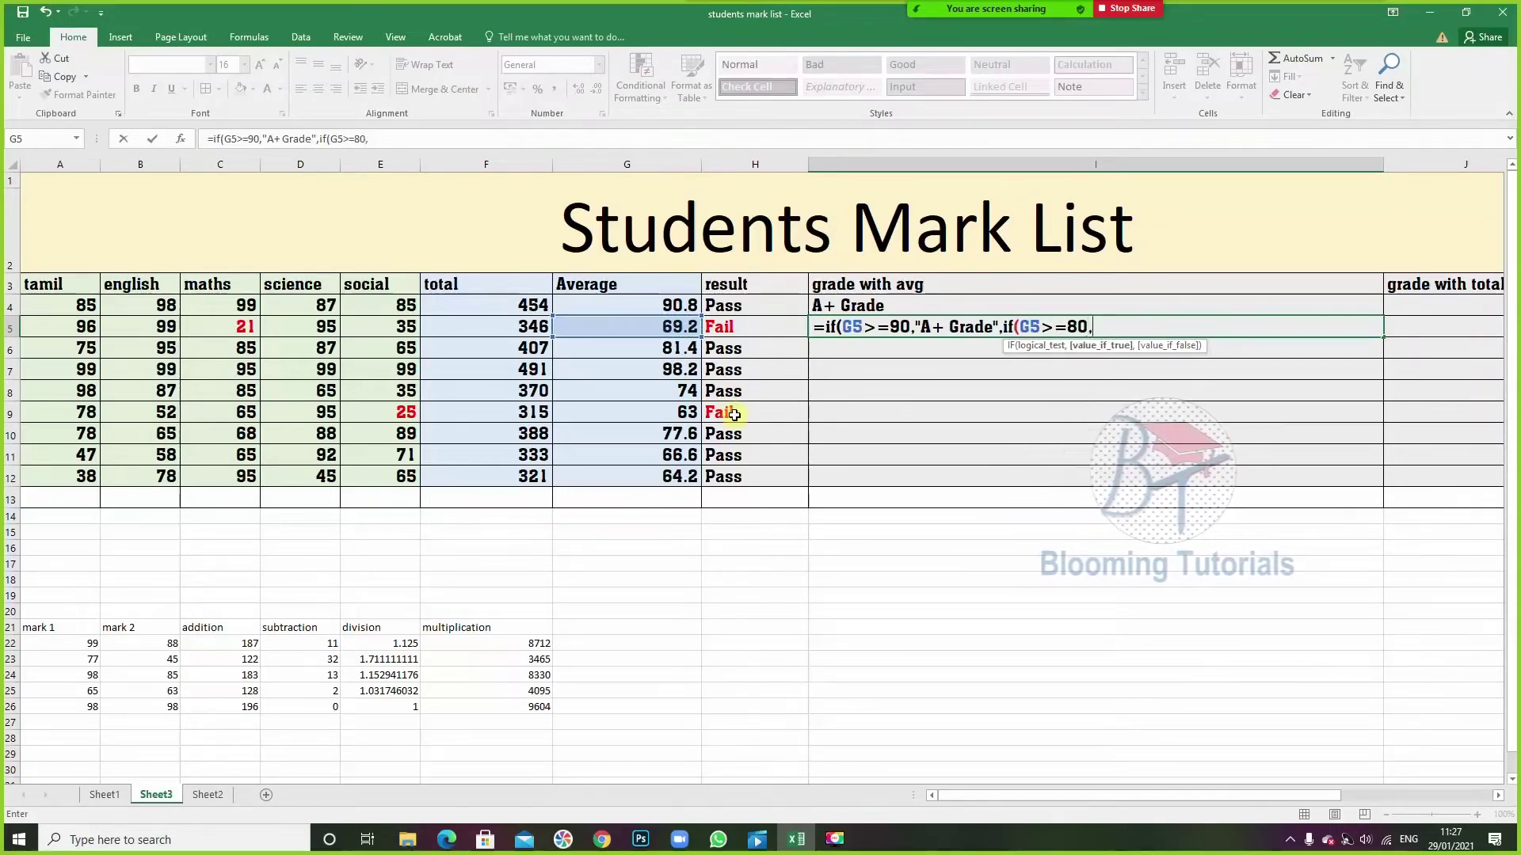
pyautogui.write('"A Grade"')
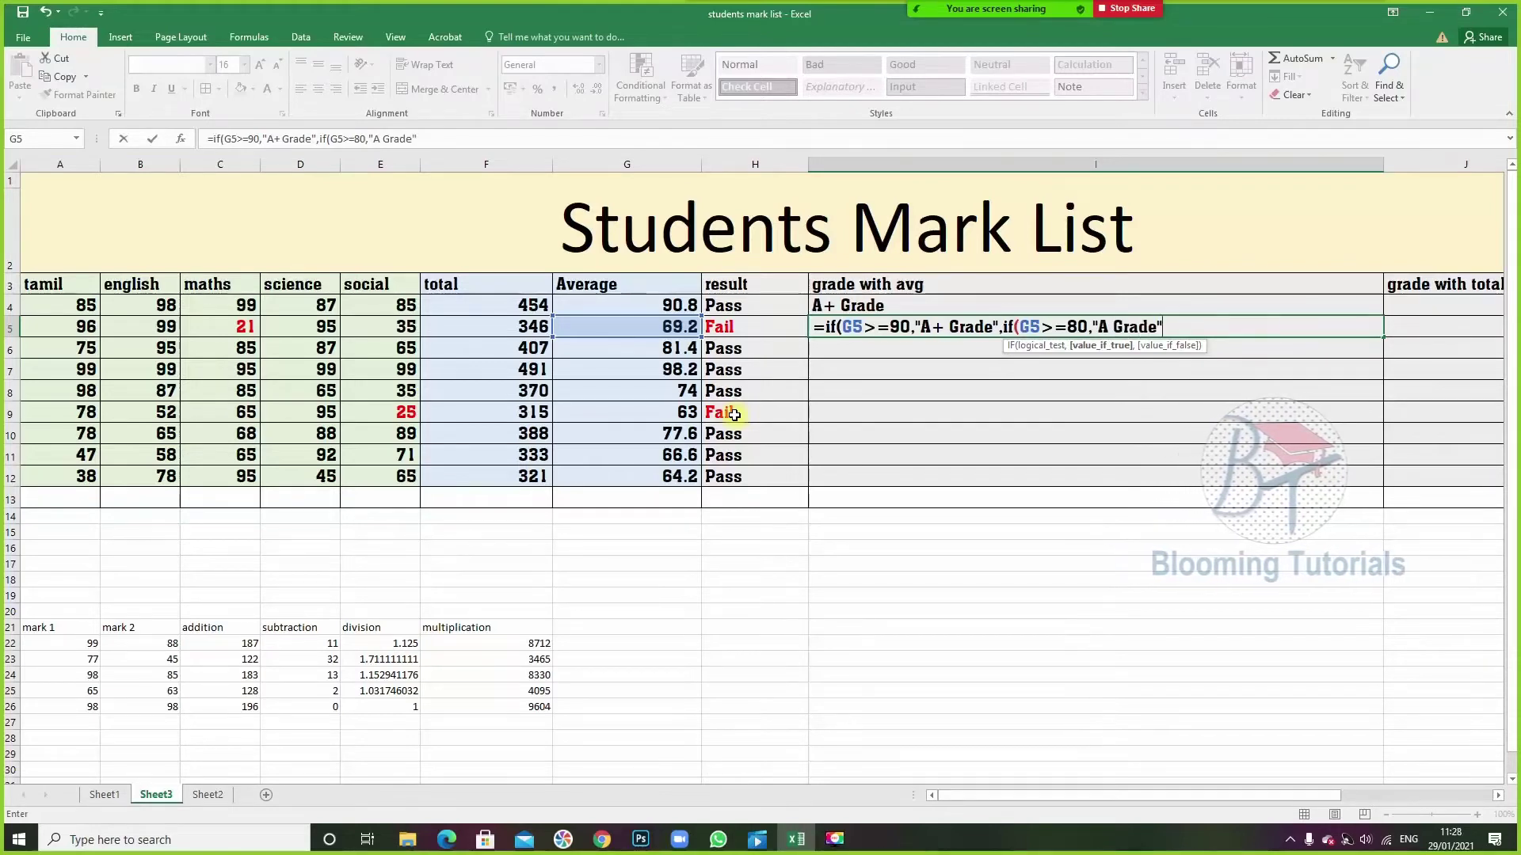
pyautogui.write(',')
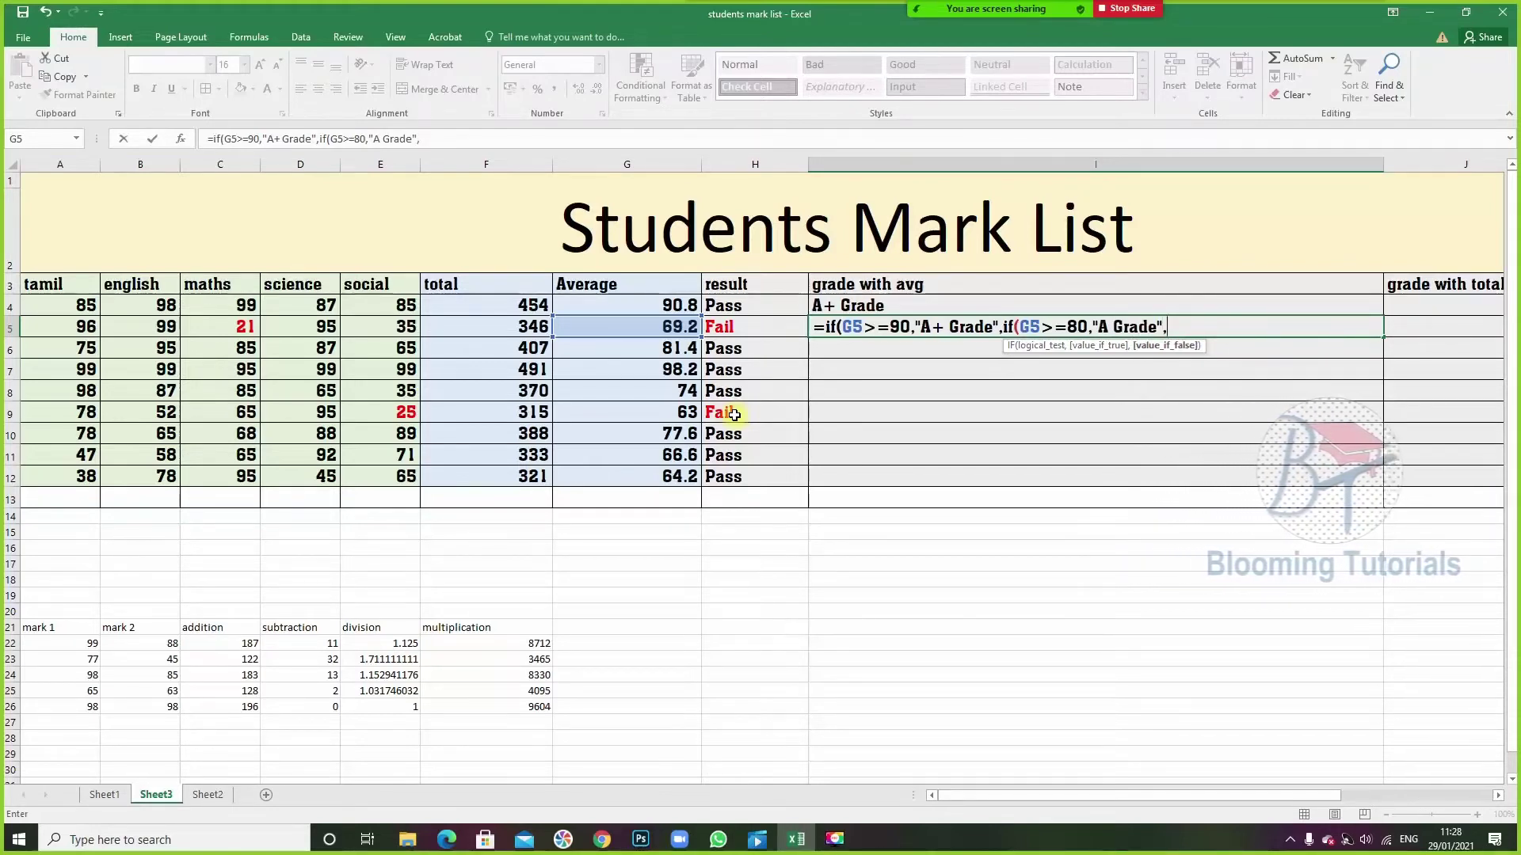
pyautogui.write('if(')
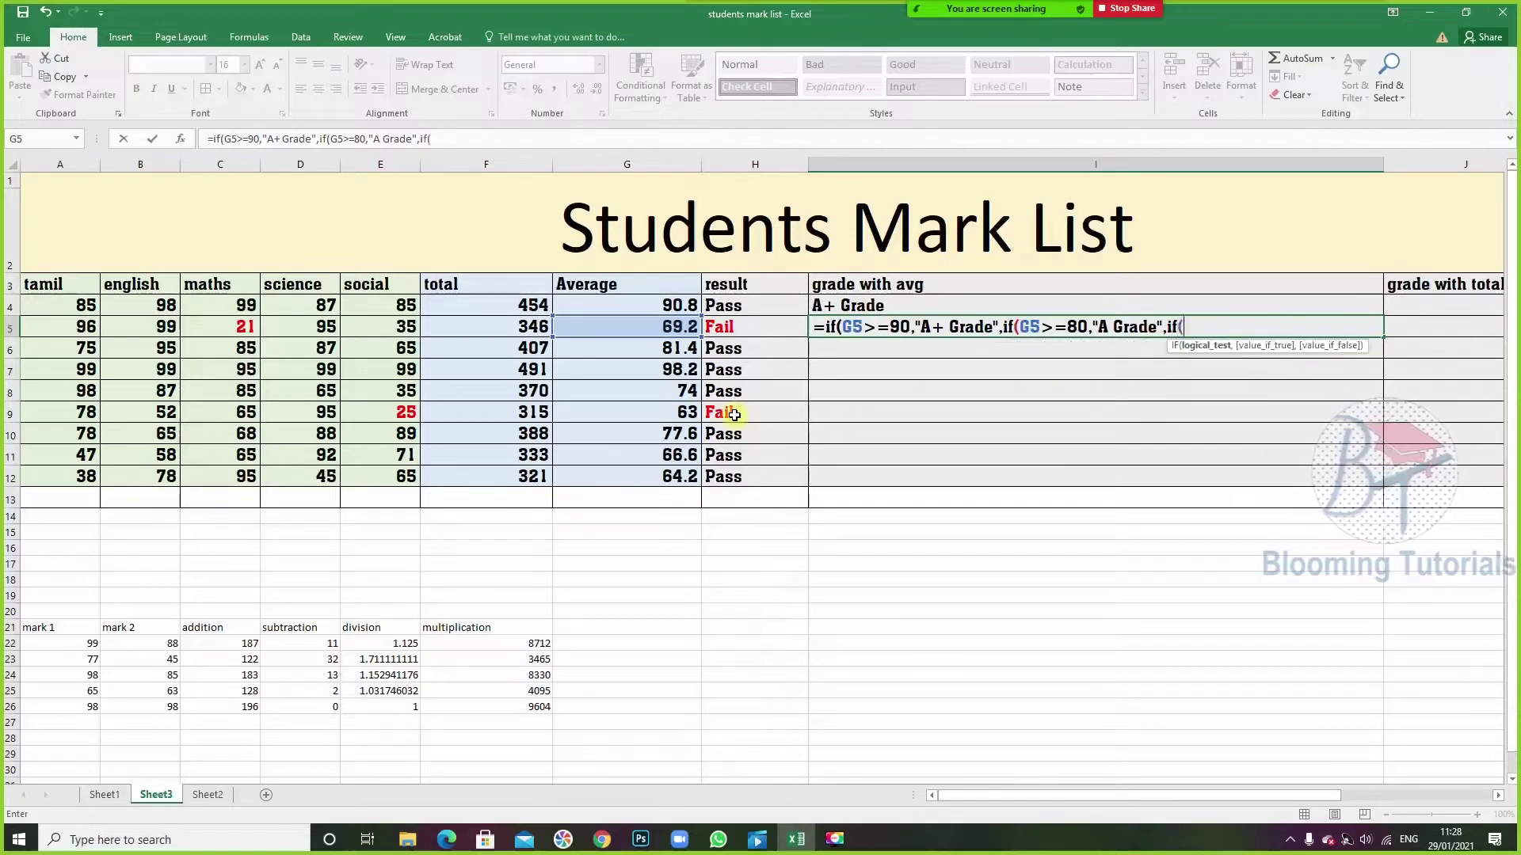
pyautogui.click(669, 326)
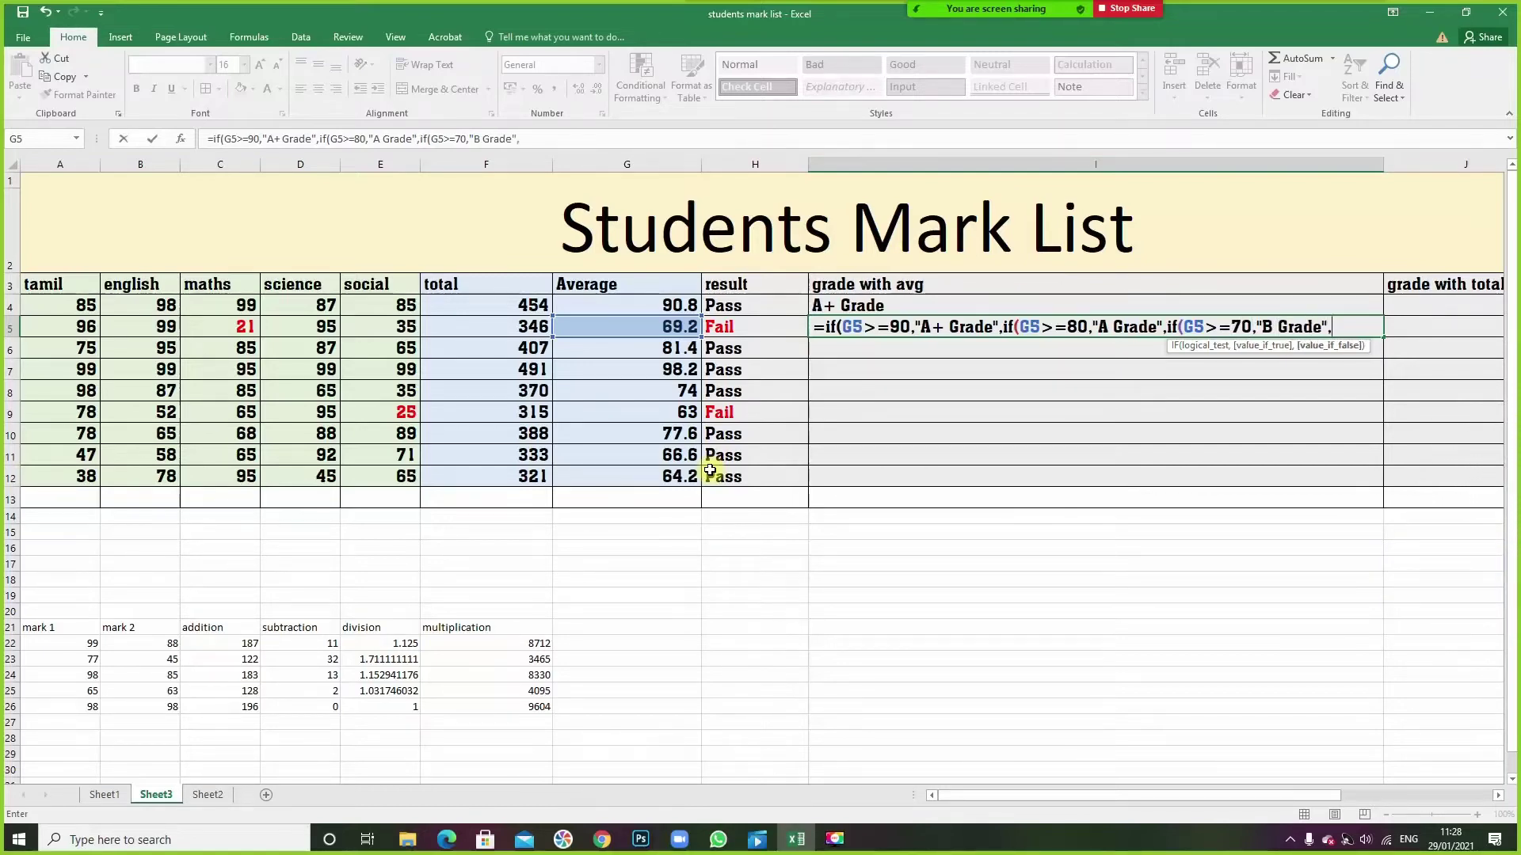
pyautogui.write('if(')
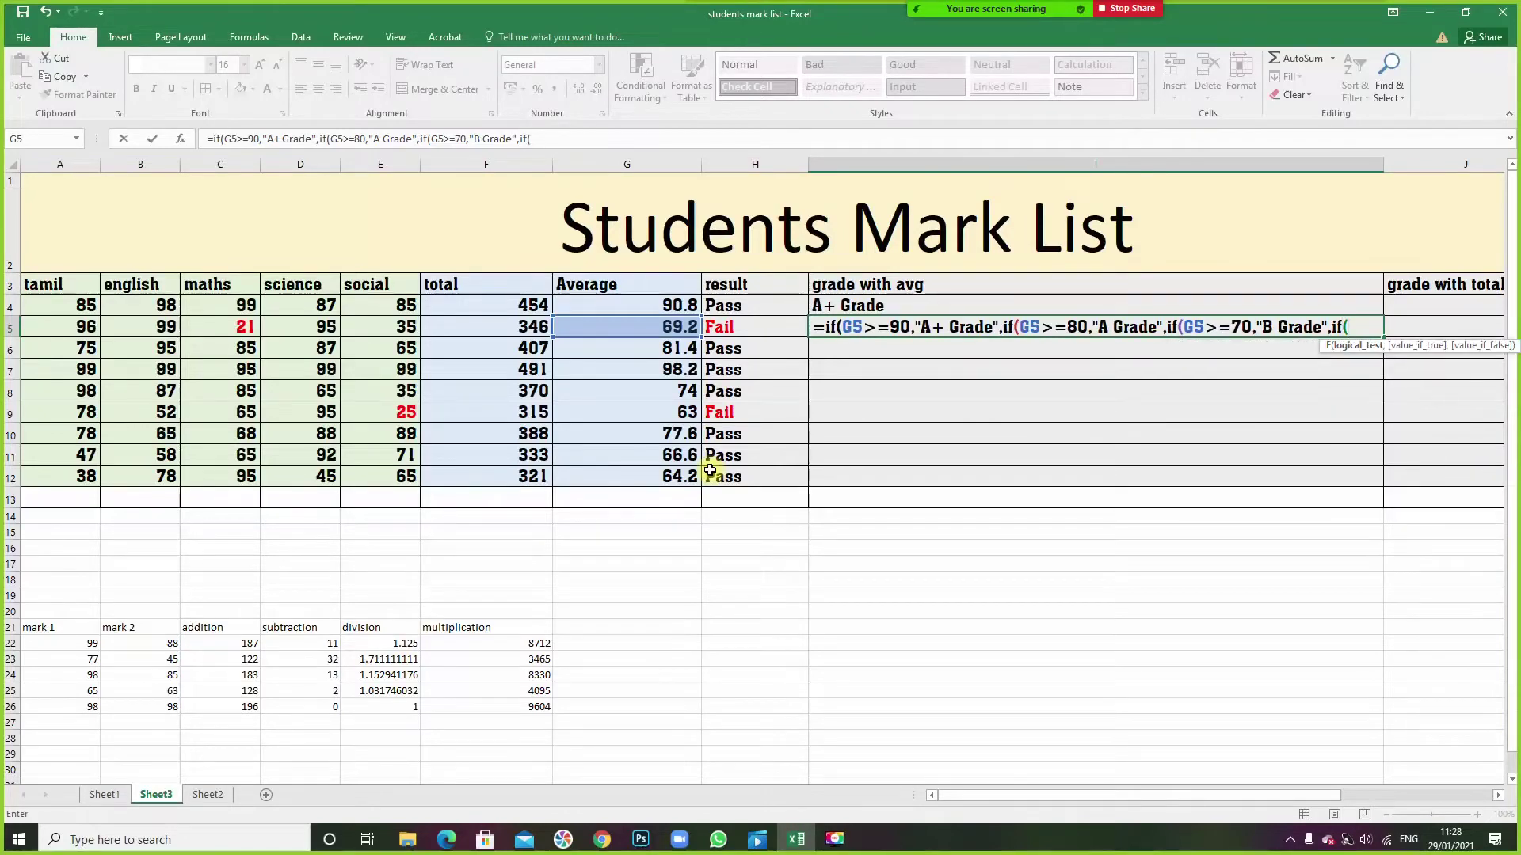
pyautogui.click(645, 326)
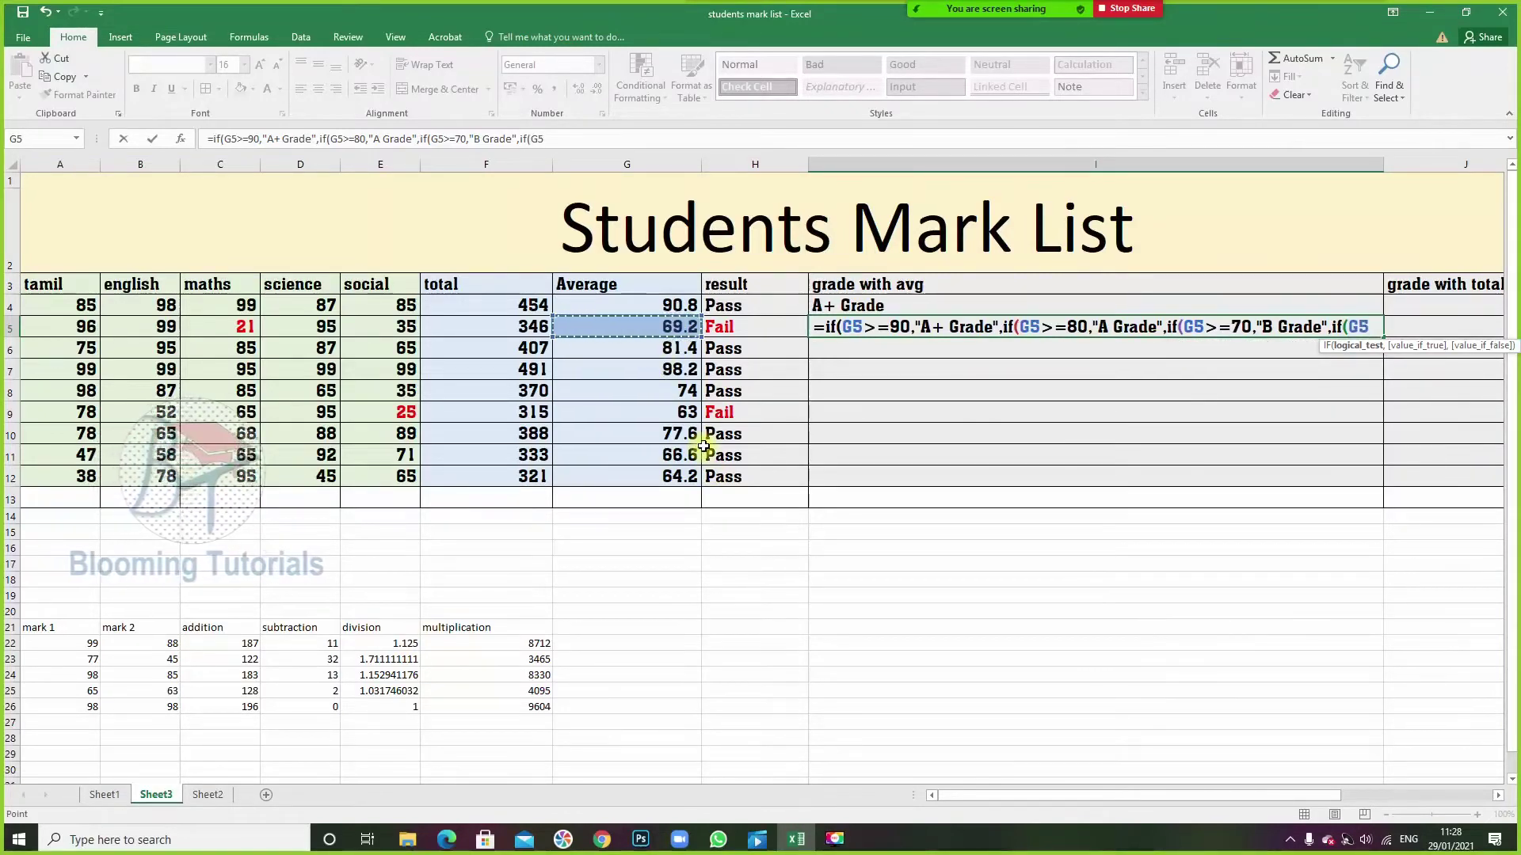
pyautogui.write('>=')
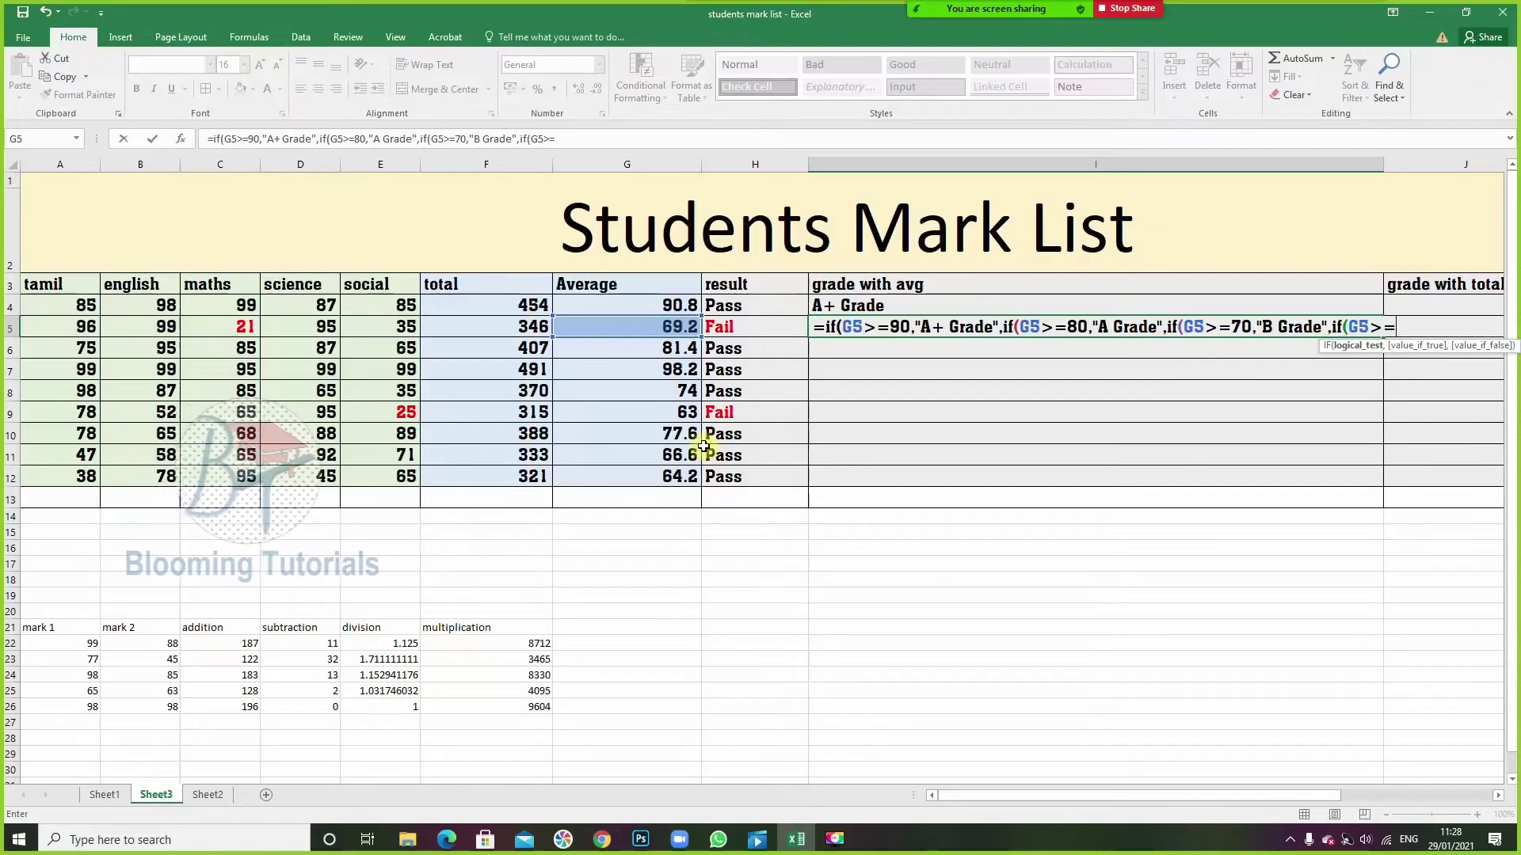
pyautogui.write('60,"C G')
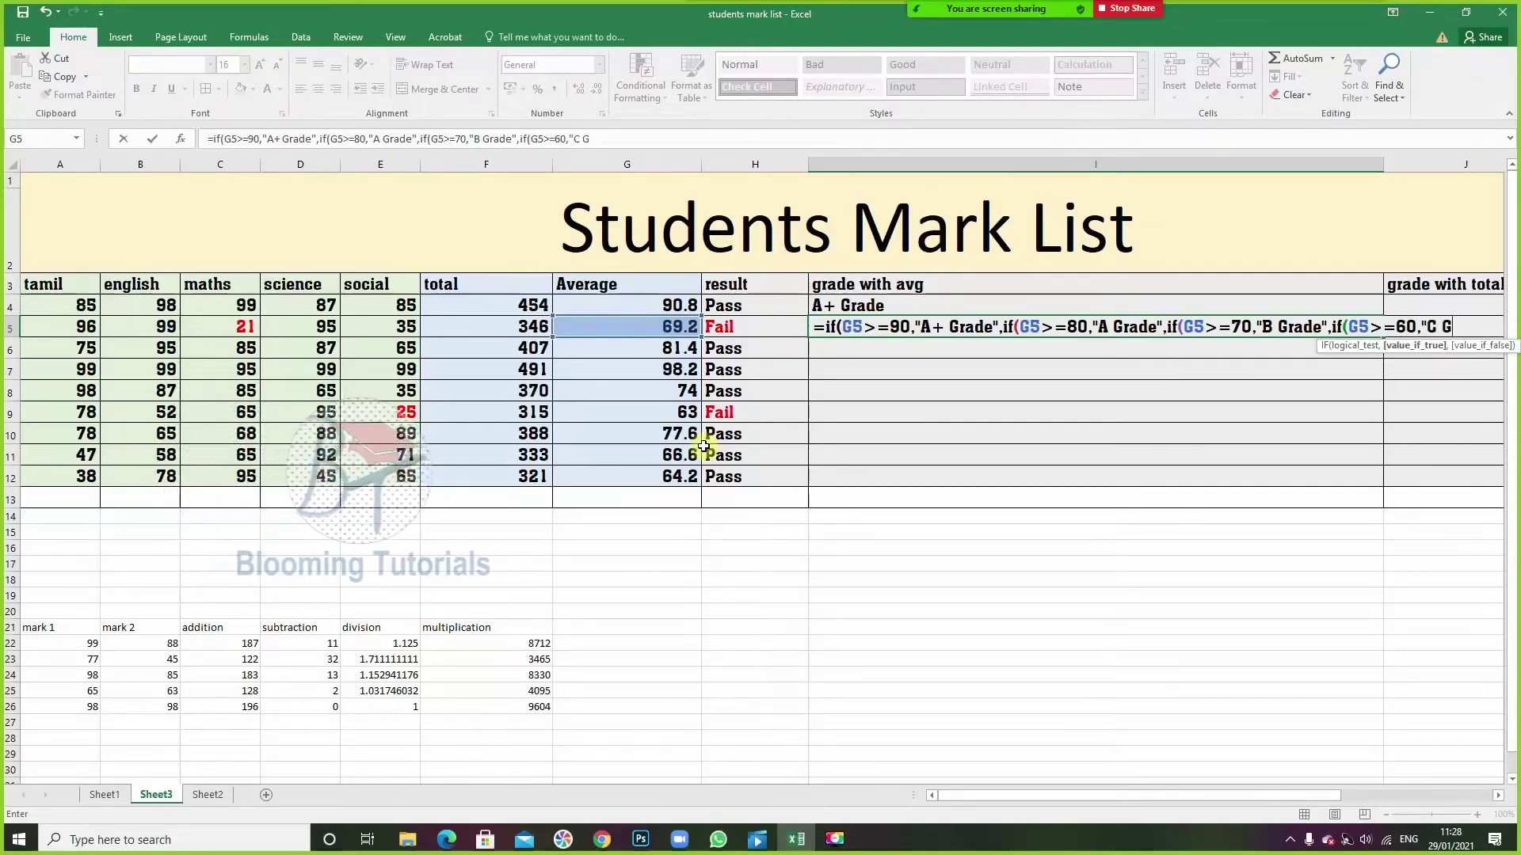
pyautogui.write('rade"')
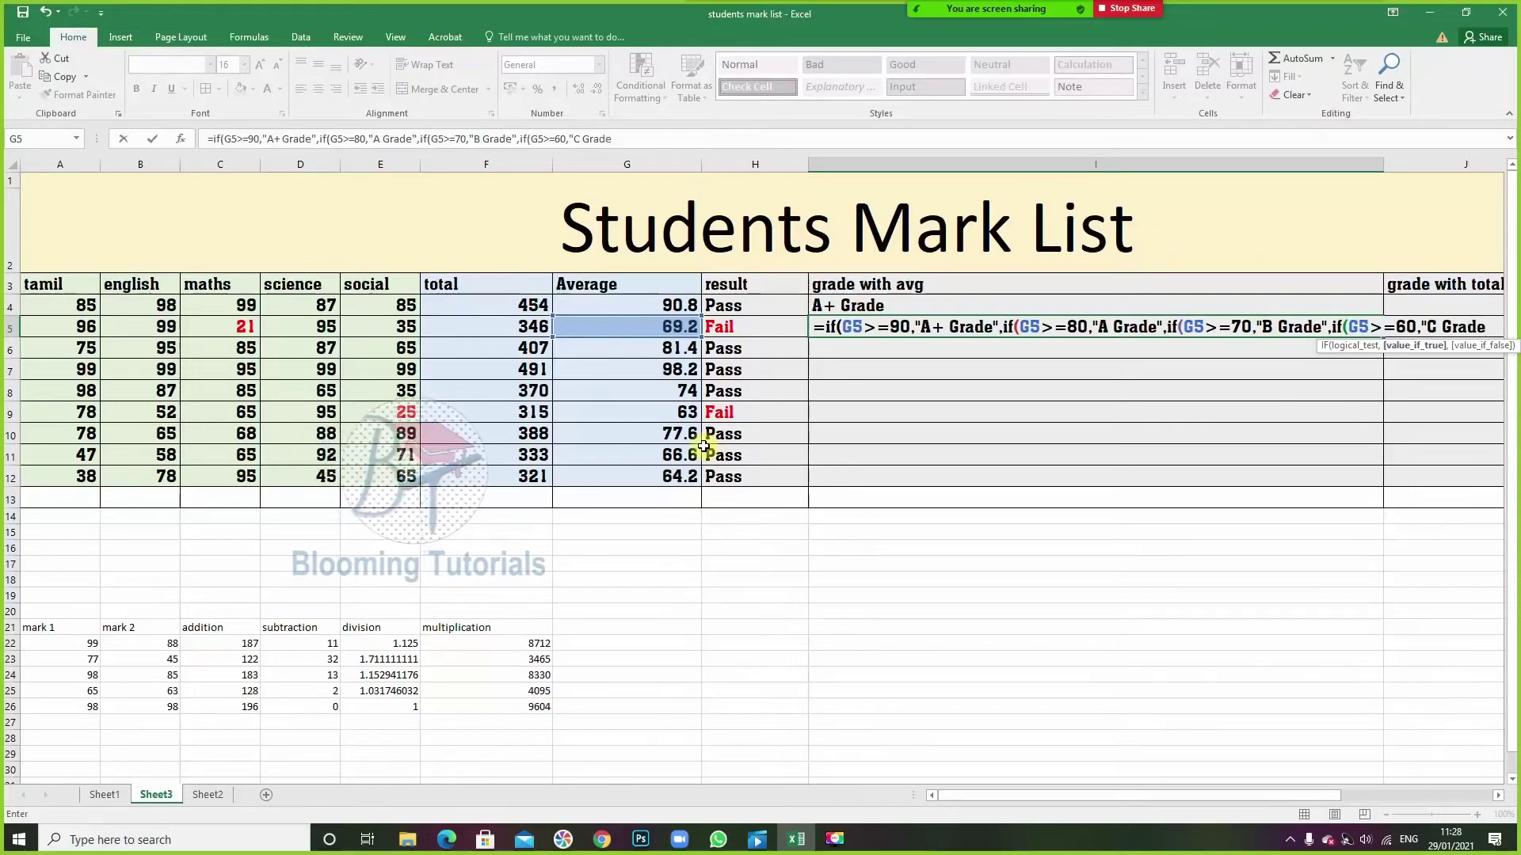
pyautogui.write(',"')
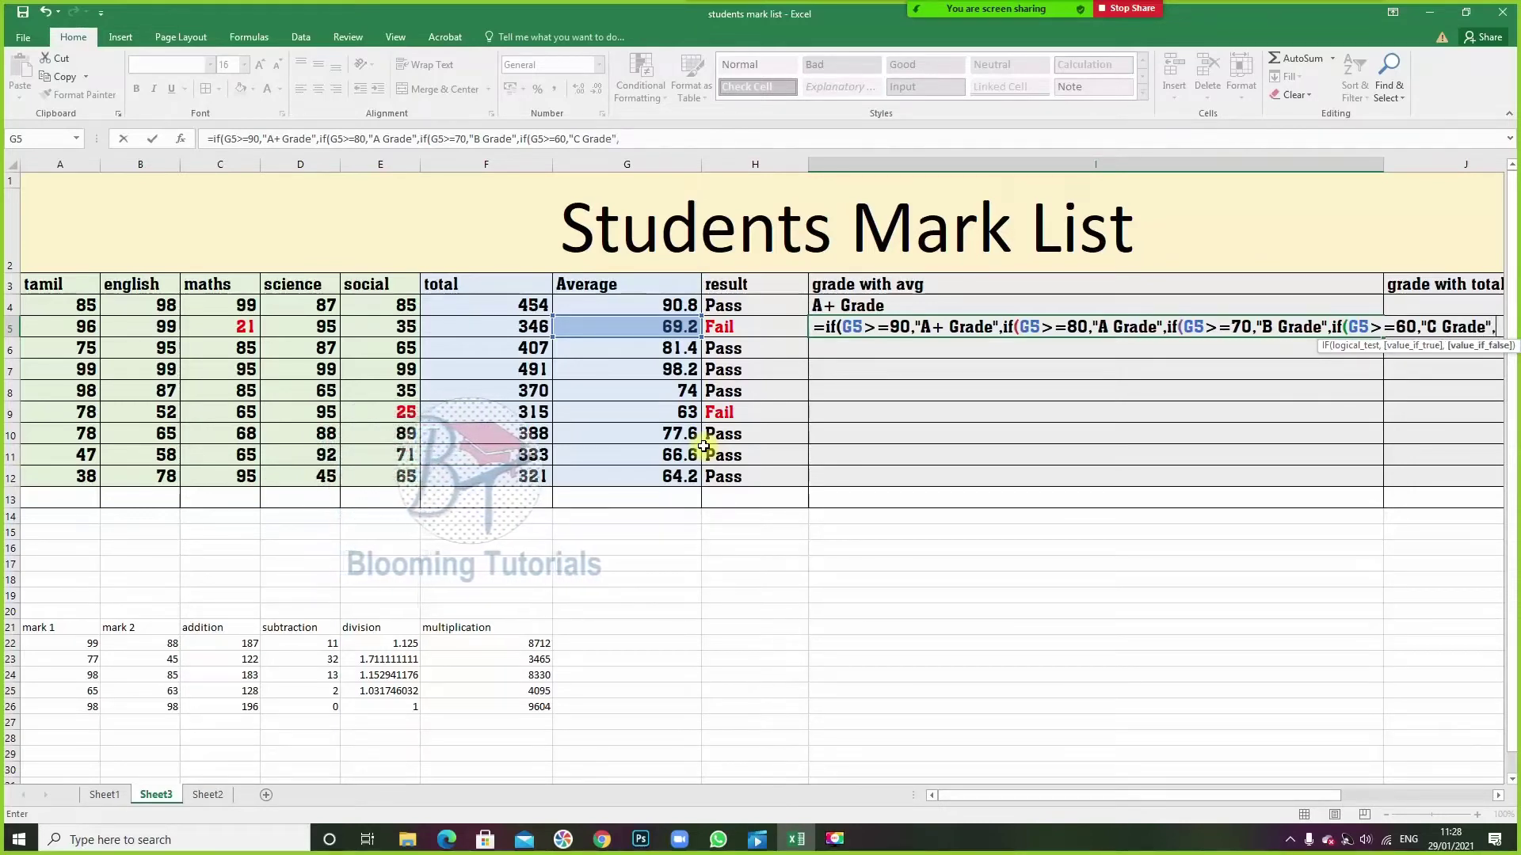
pyautogui.write('No')
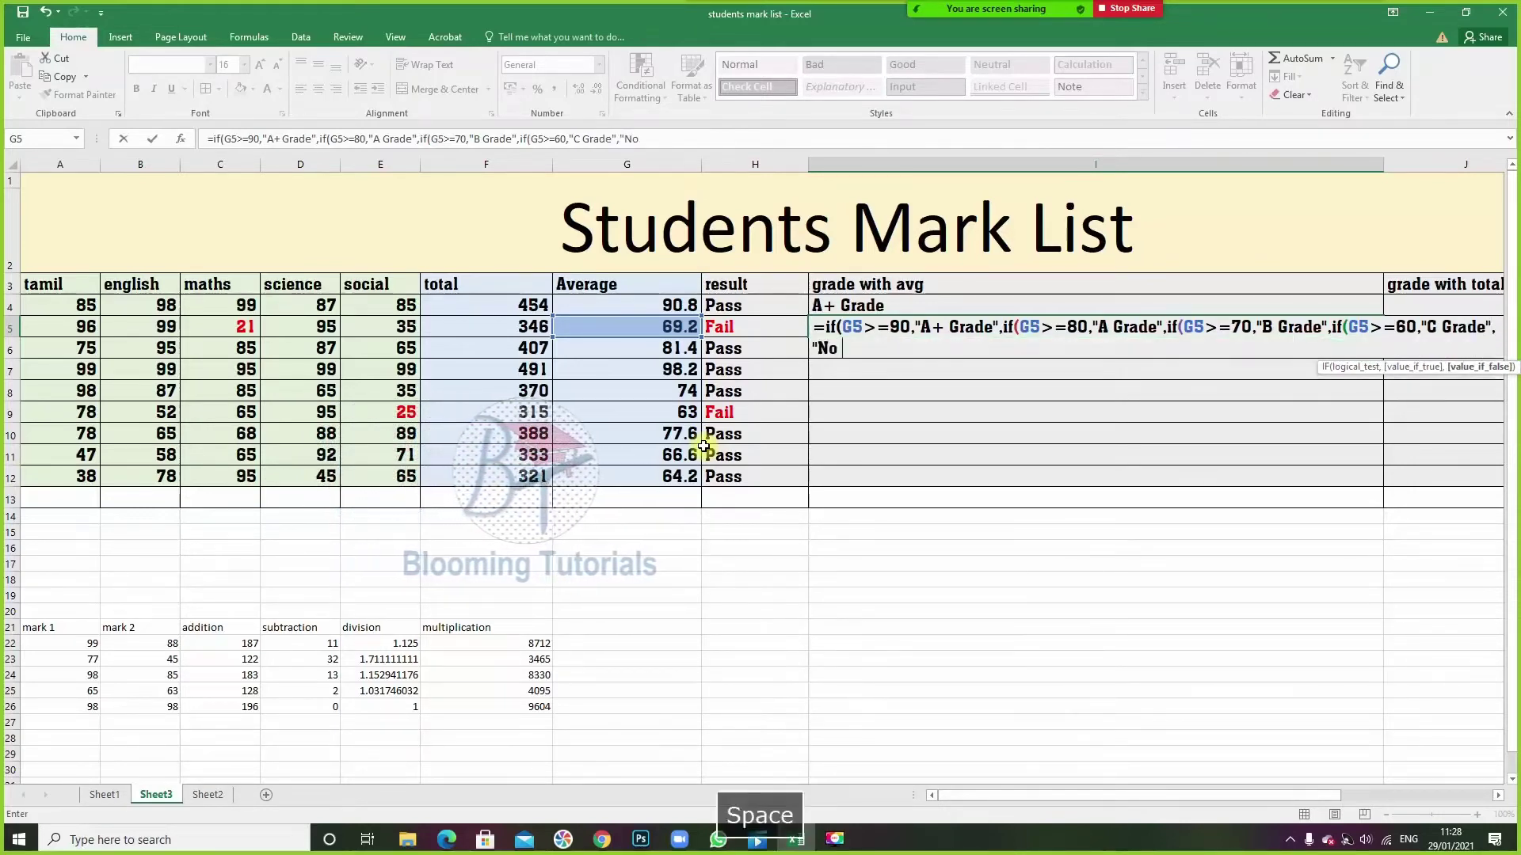
pyautogui.press('Return')
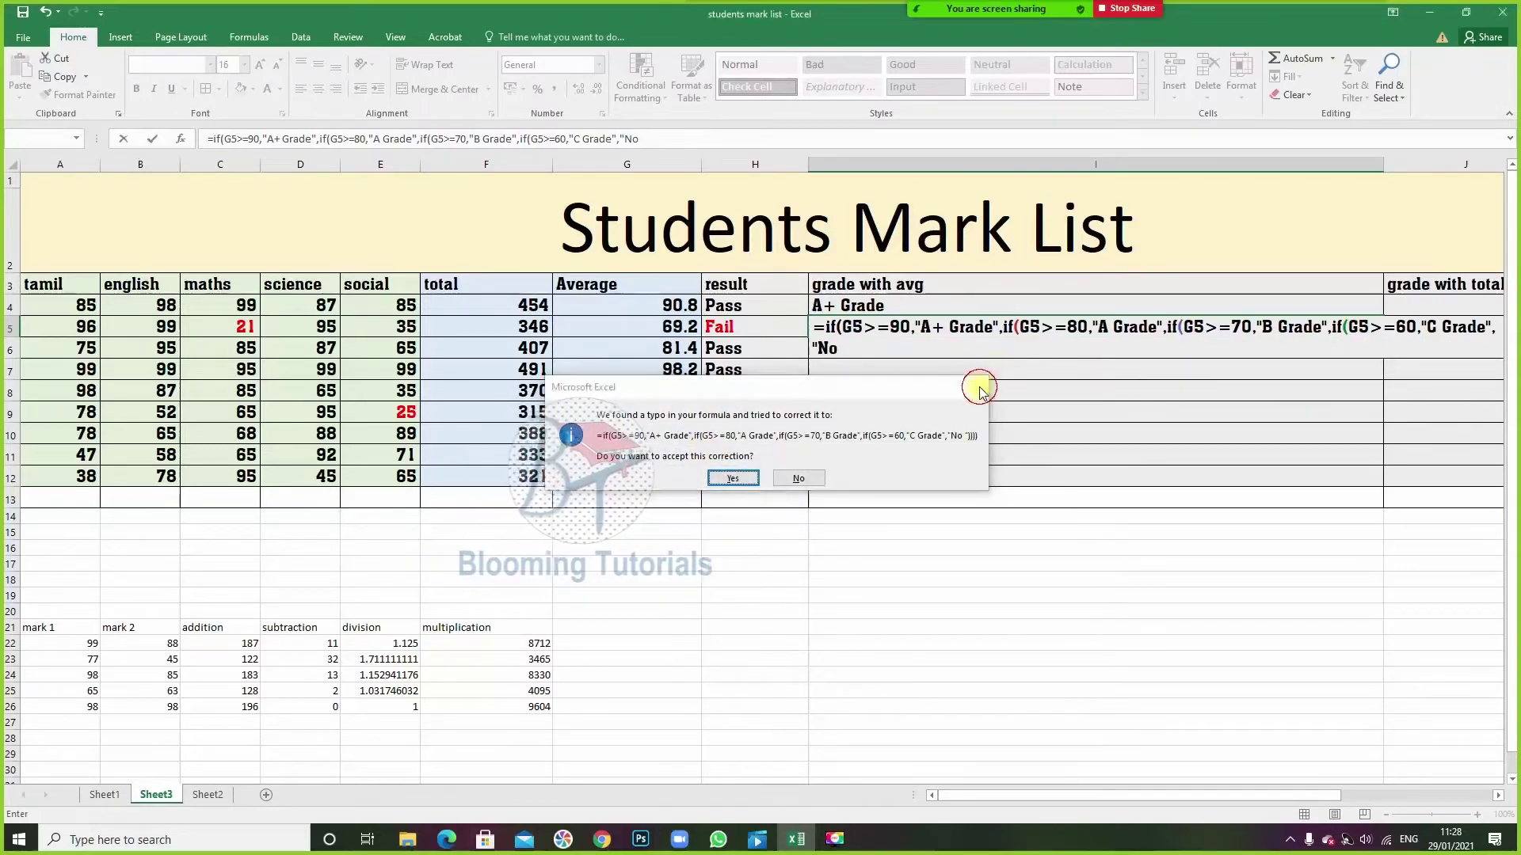
# - Finish I5's formula with the "No Grade" fallback and closing parentheses, then inspect G5 and select D5
pyautogui.click(977, 386)
pyautogui.click(953, 362)
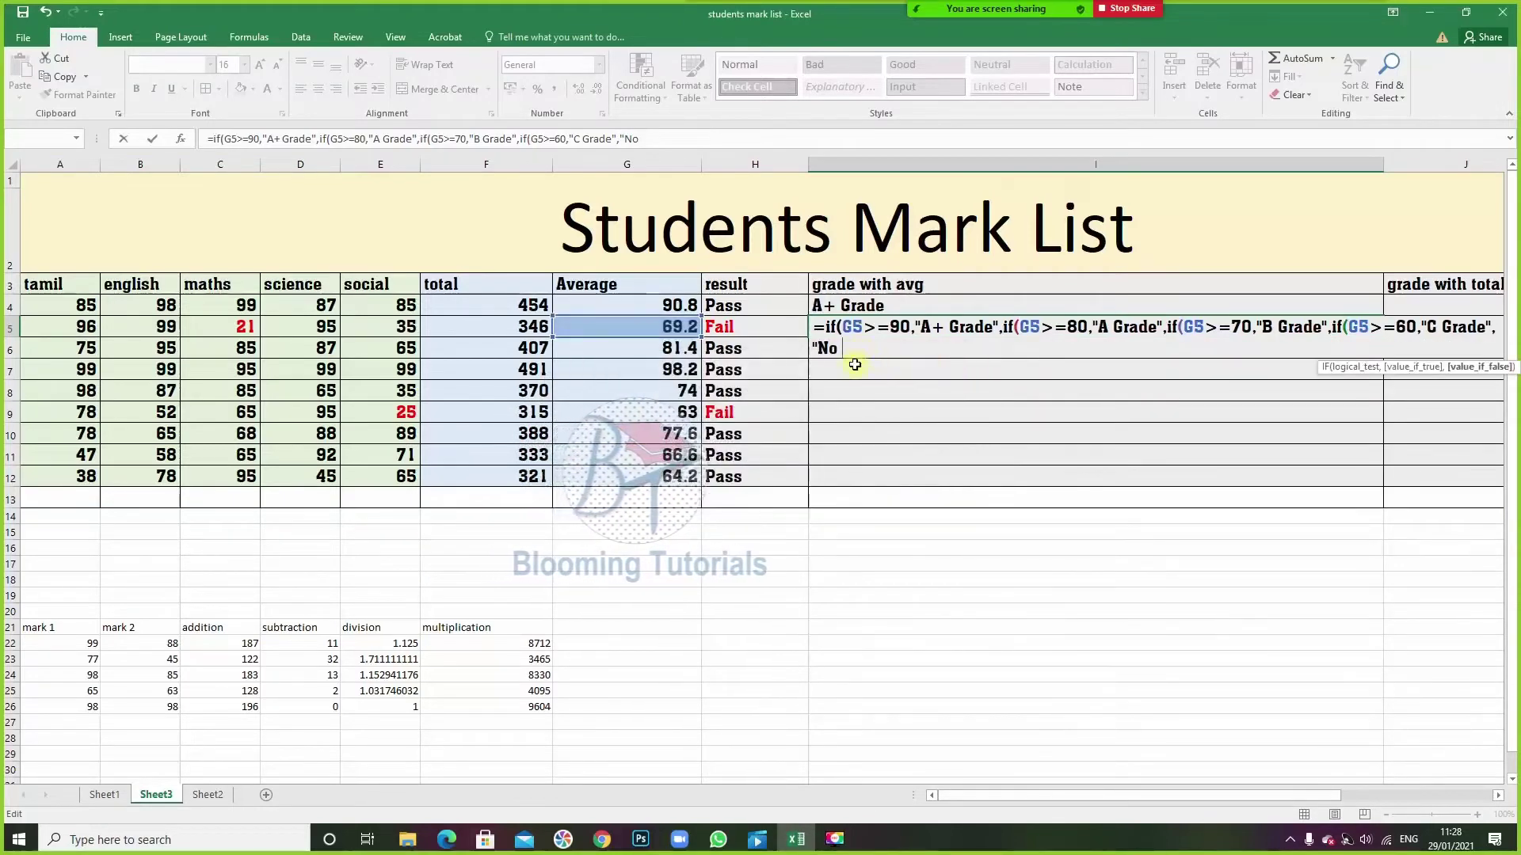
pyautogui.write('Grade')
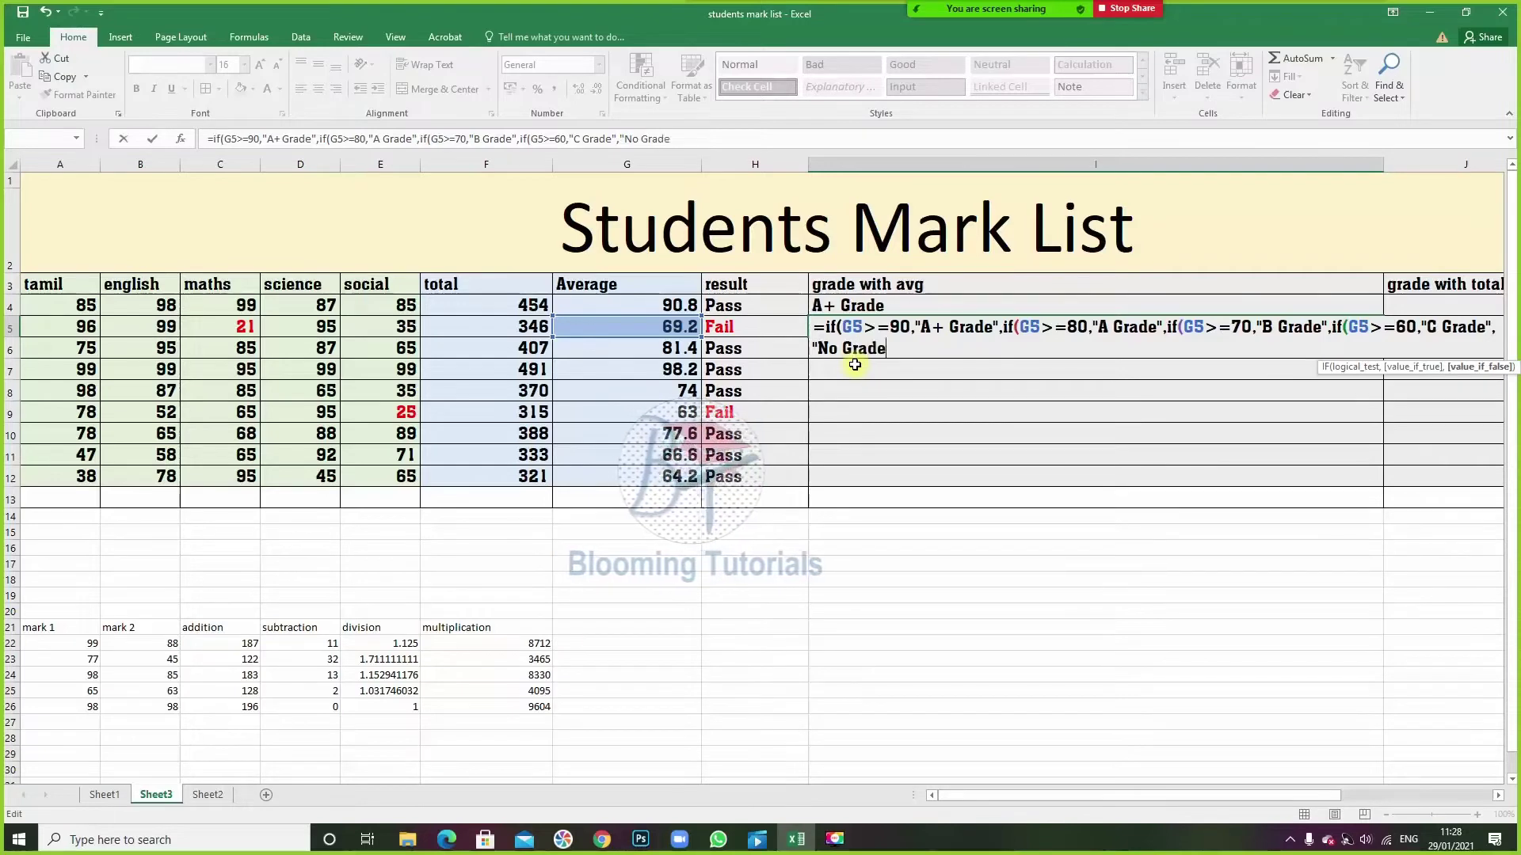
pyautogui.write('"')
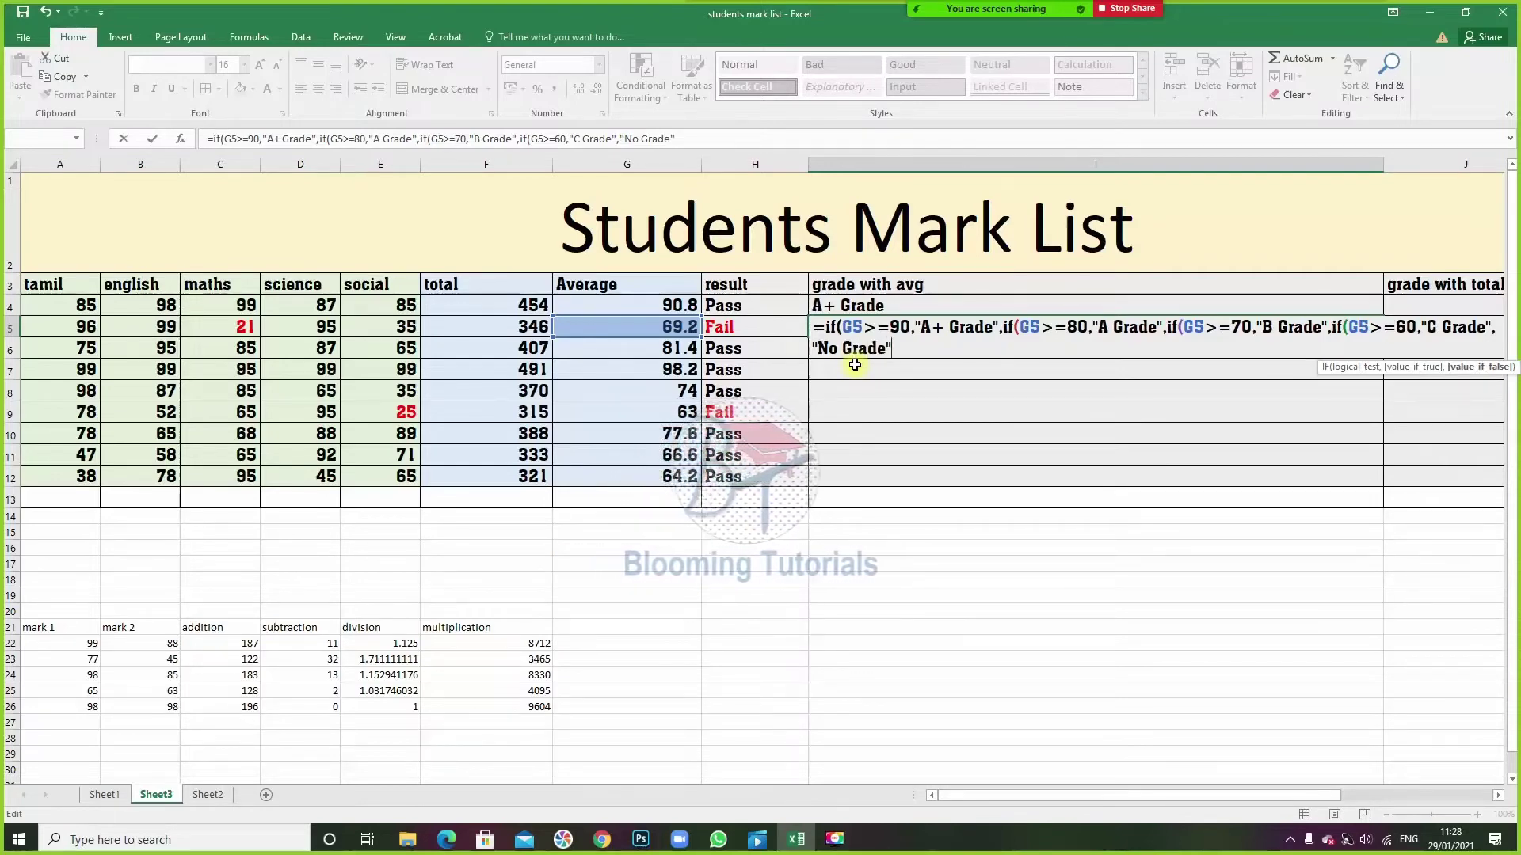
pyautogui.write('))))')
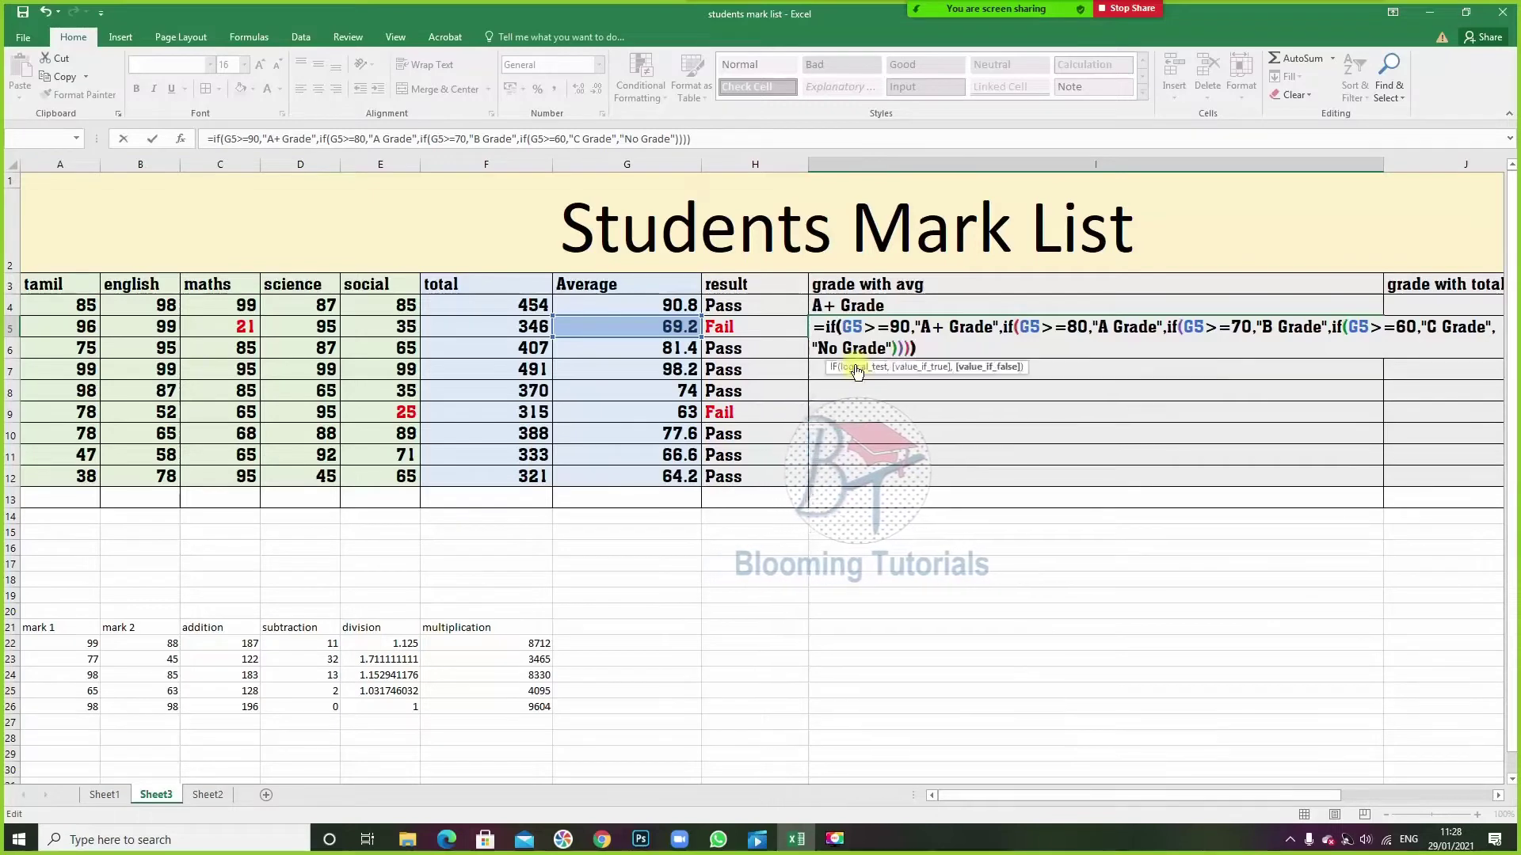
pyautogui.press('Return')
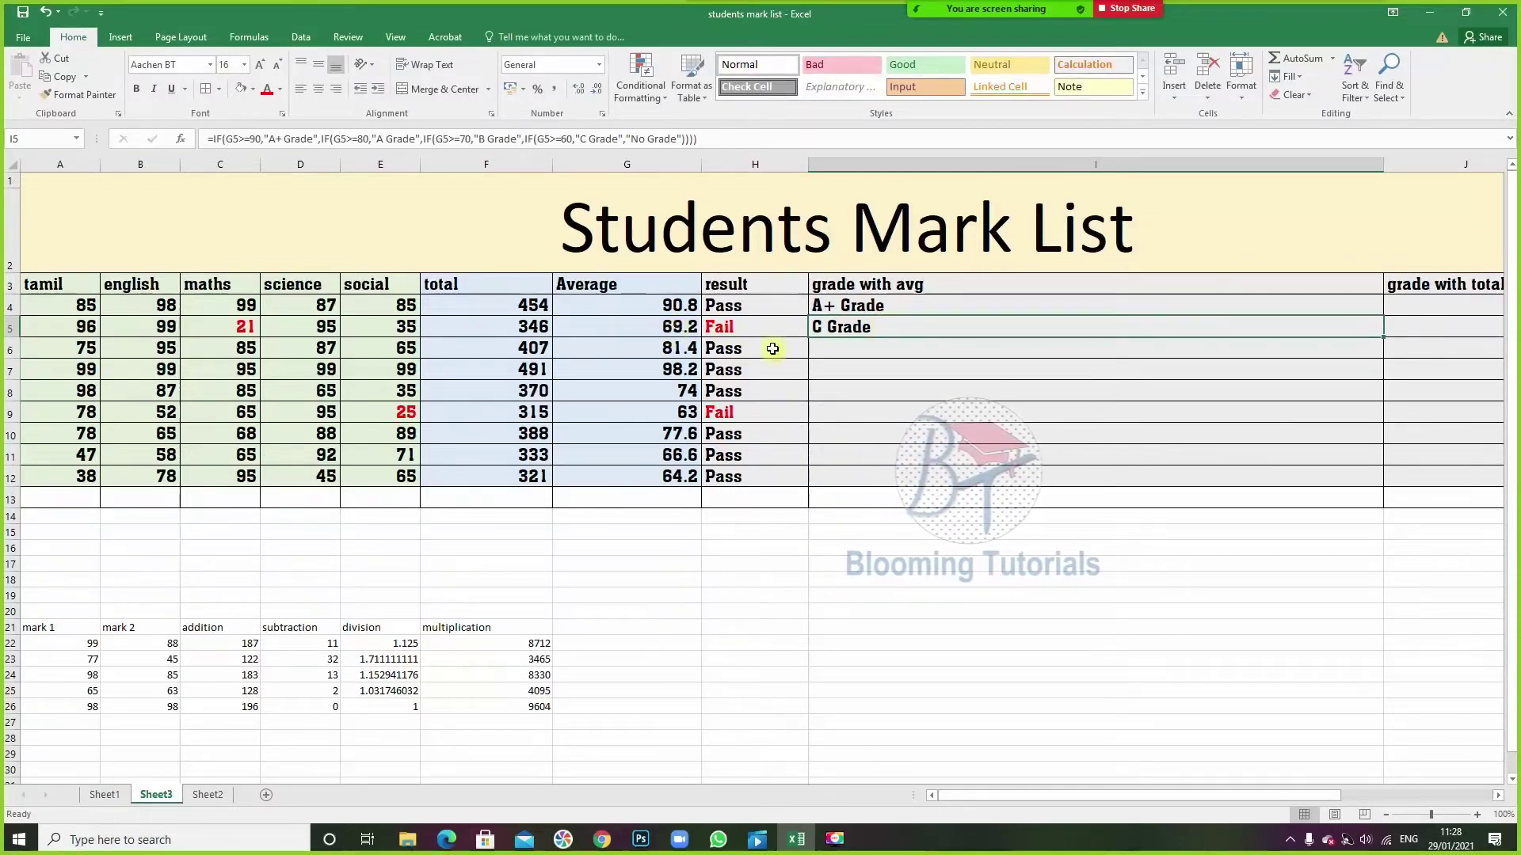
pyautogui.click(617, 328)
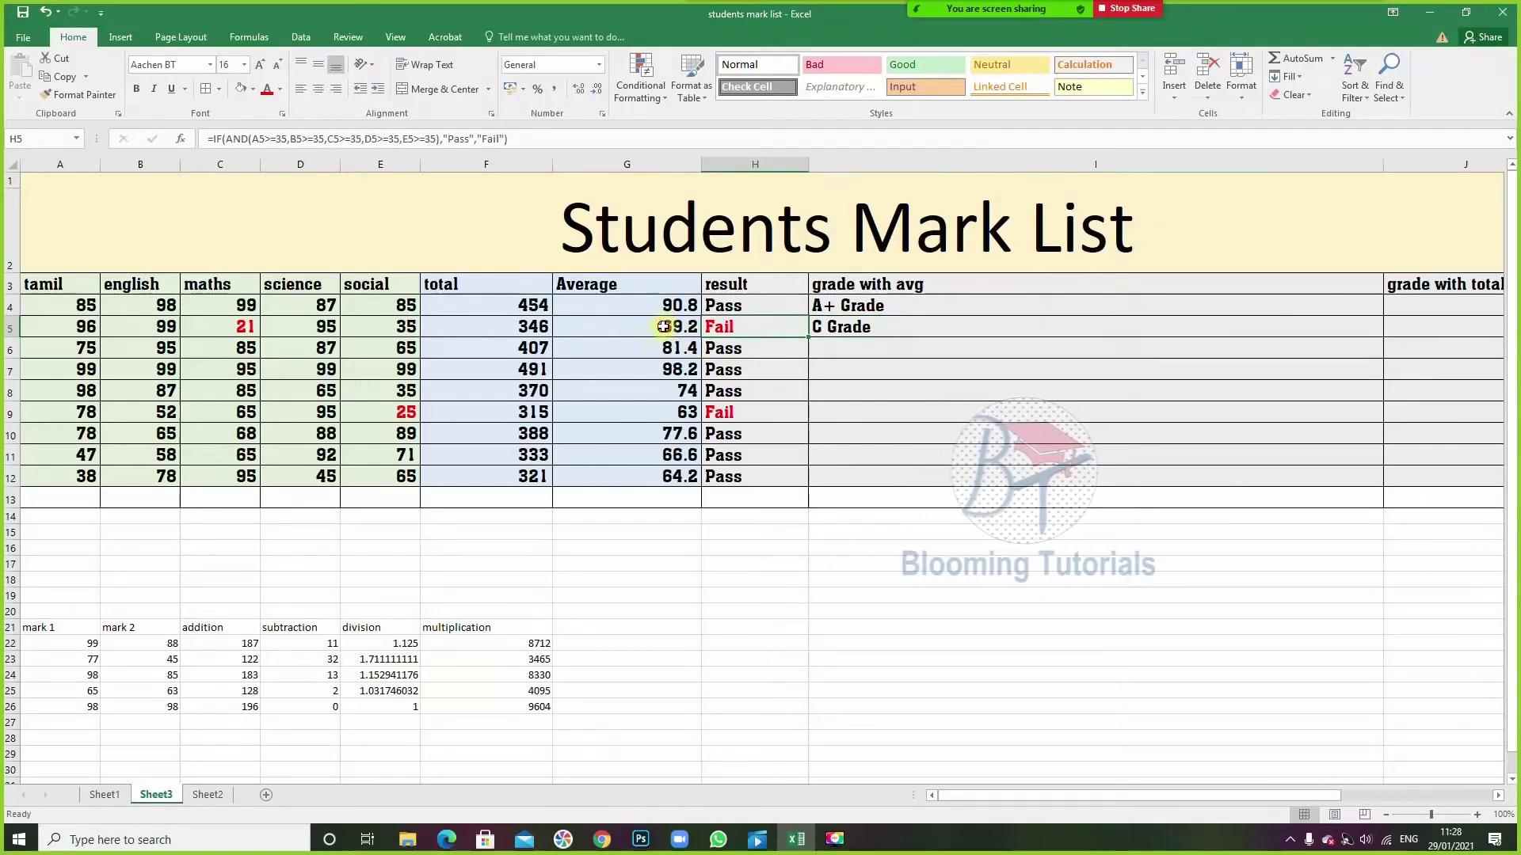
pyautogui.click(301, 329)
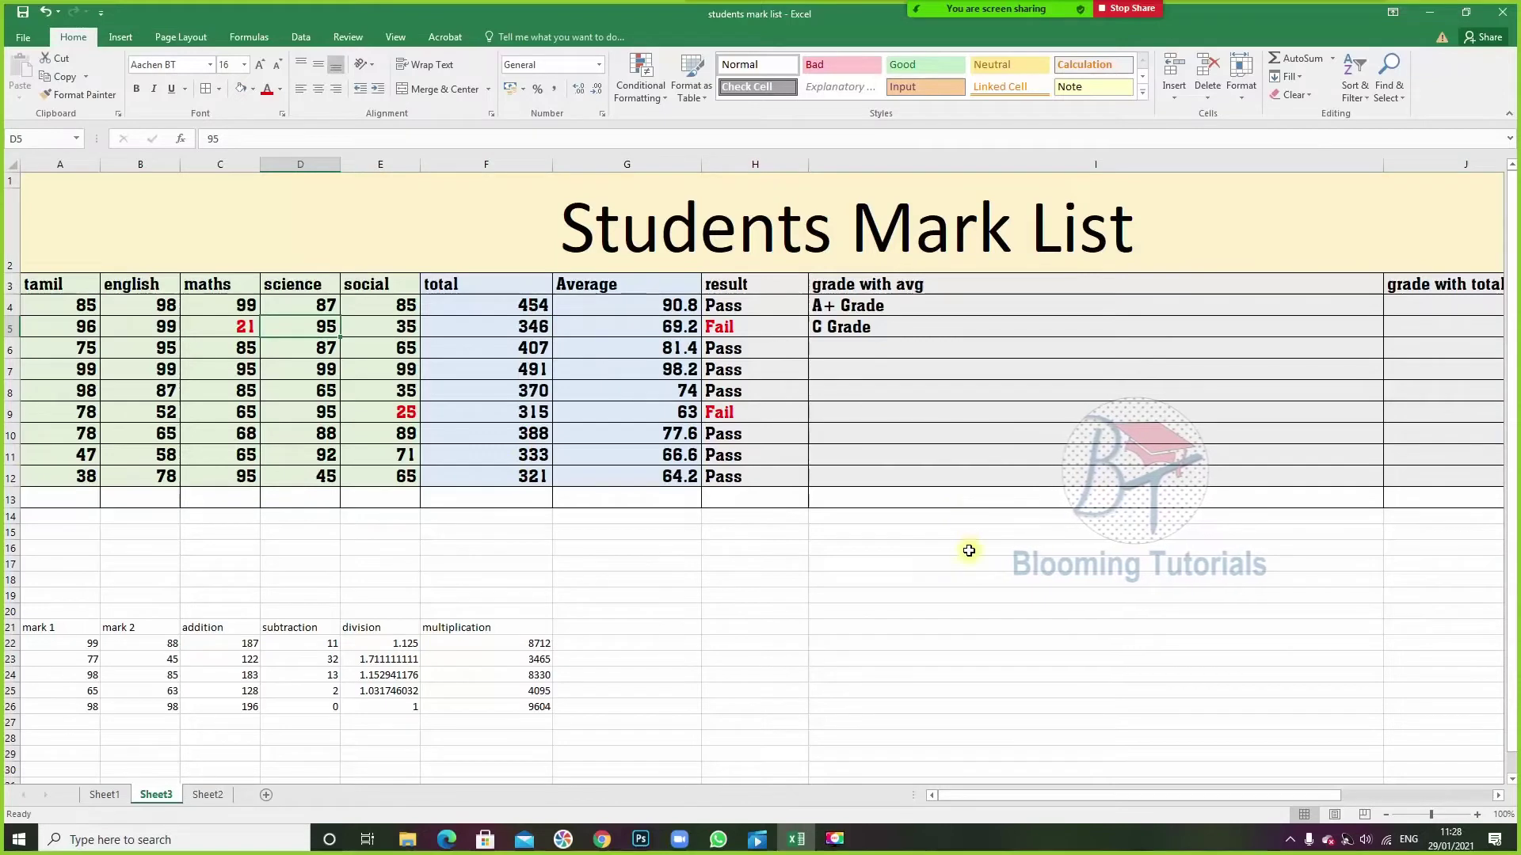
# - Change the science mark in D5 to 35 and confirm I5 now reads No Grade
pyautogui.write('35')
pyautogui.click(1058, 673)
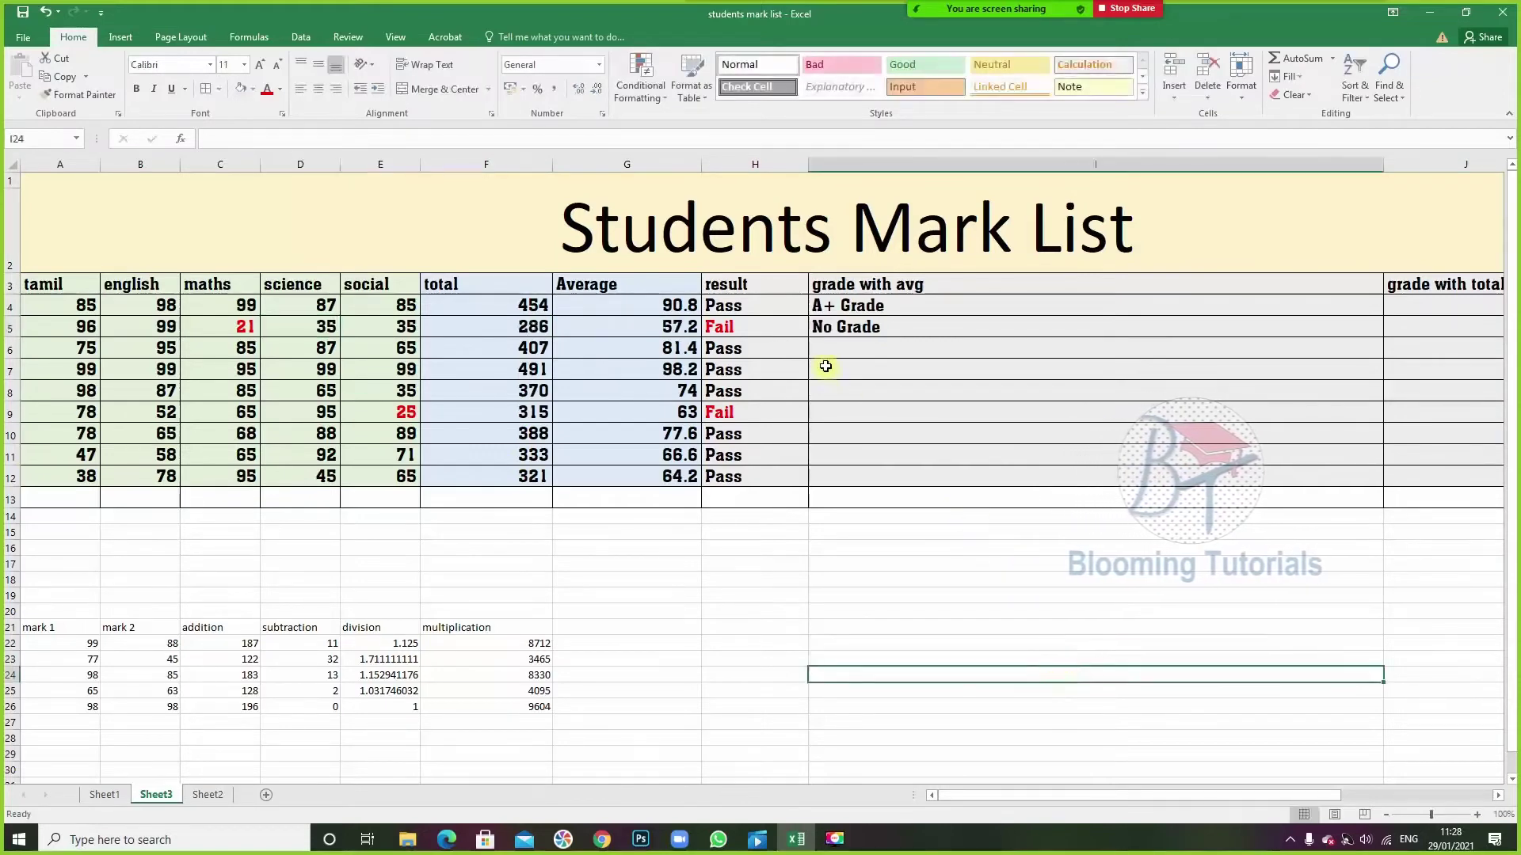
pyautogui.click(836, 326)
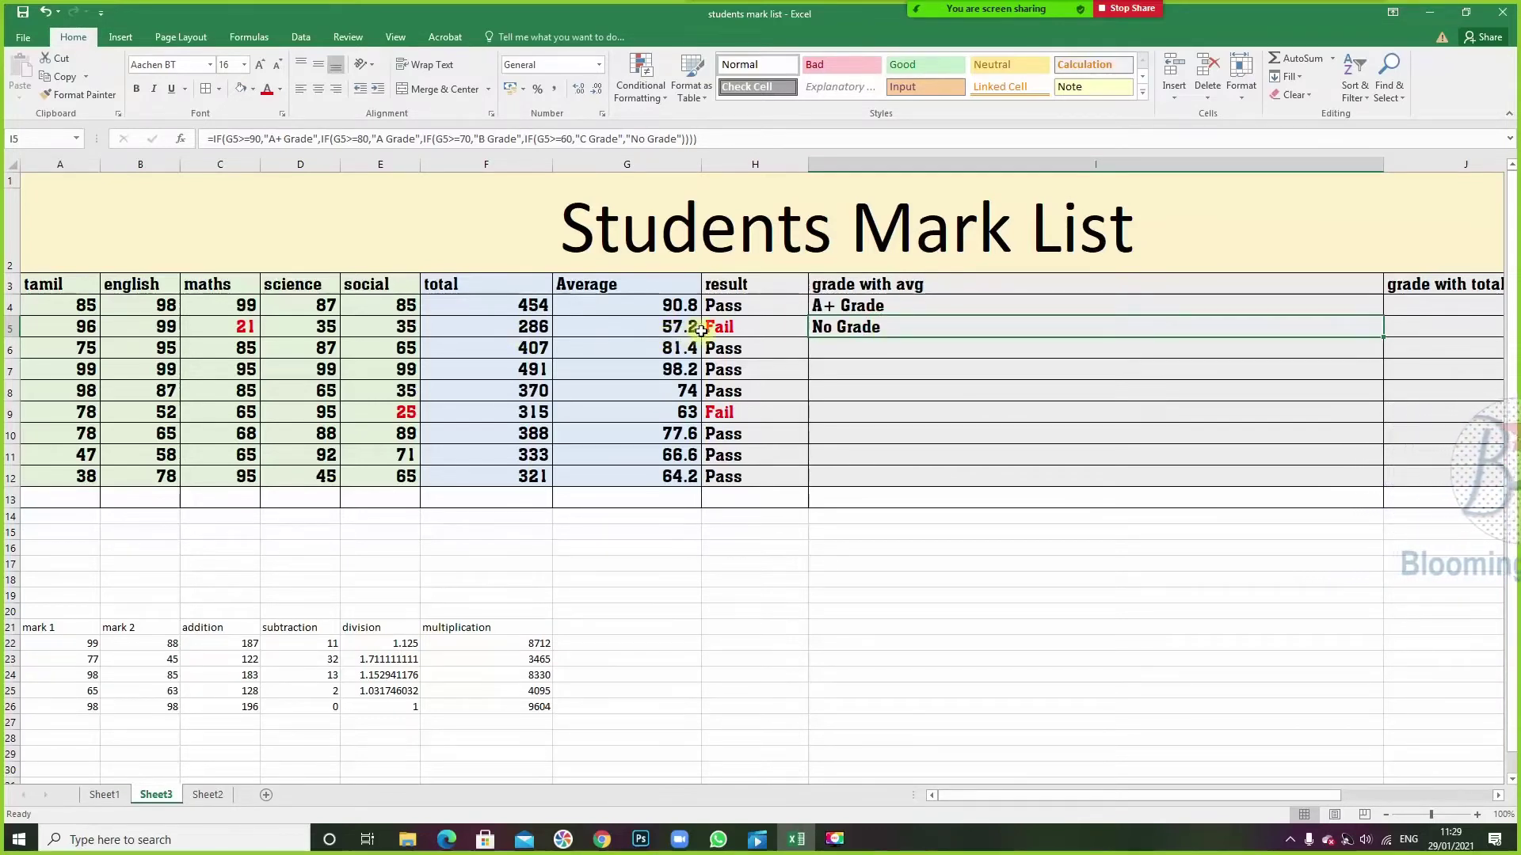
pyautogui.click(844, 351)
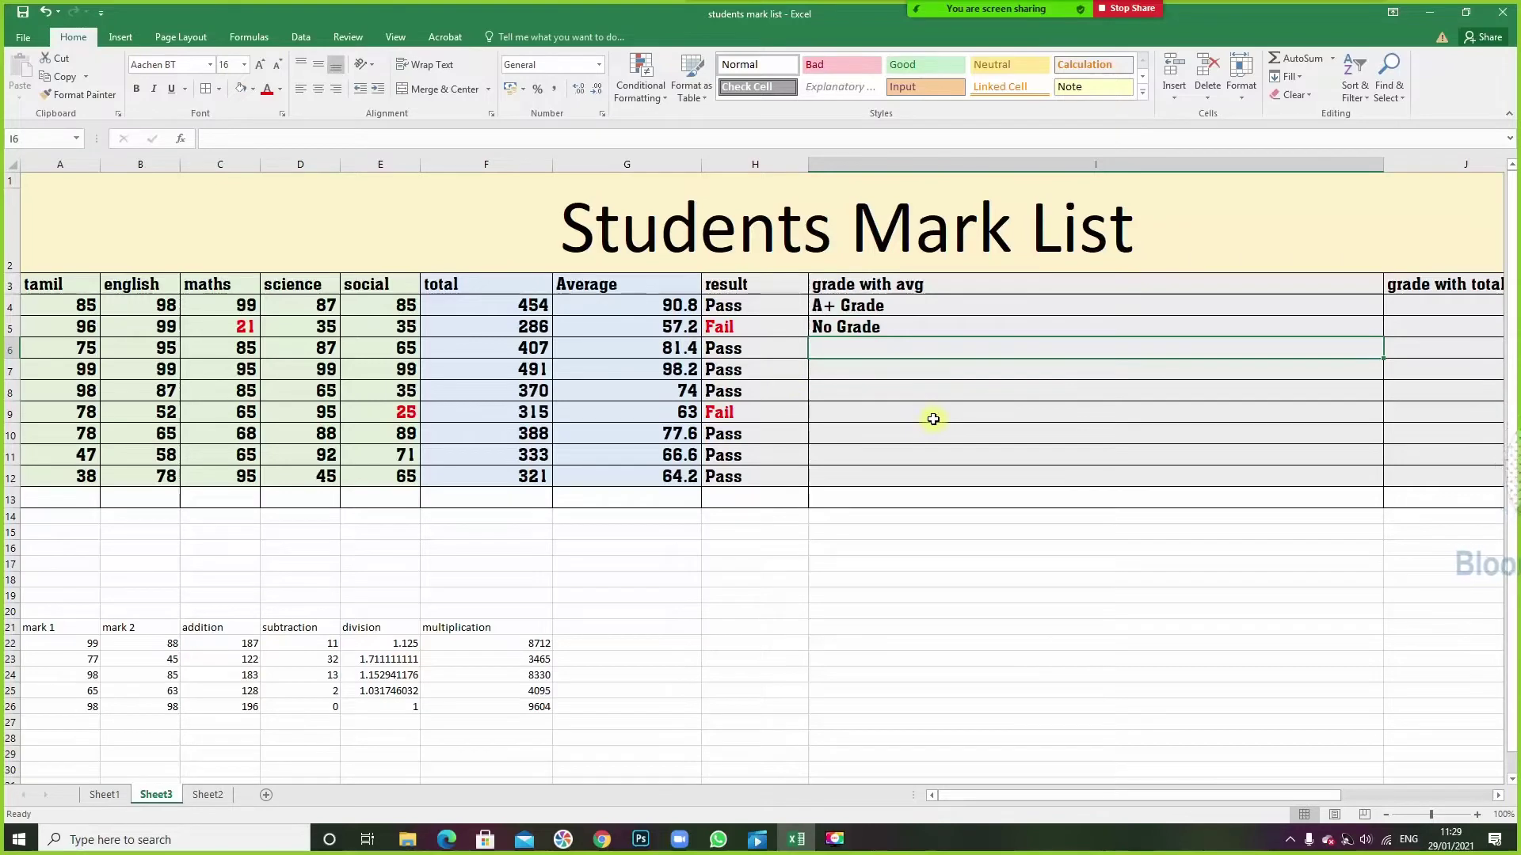
# - Build the full nested IF grade formula in I6 on G6, giving the 81.4 average an A Grade
pyautogui.write('=if(')
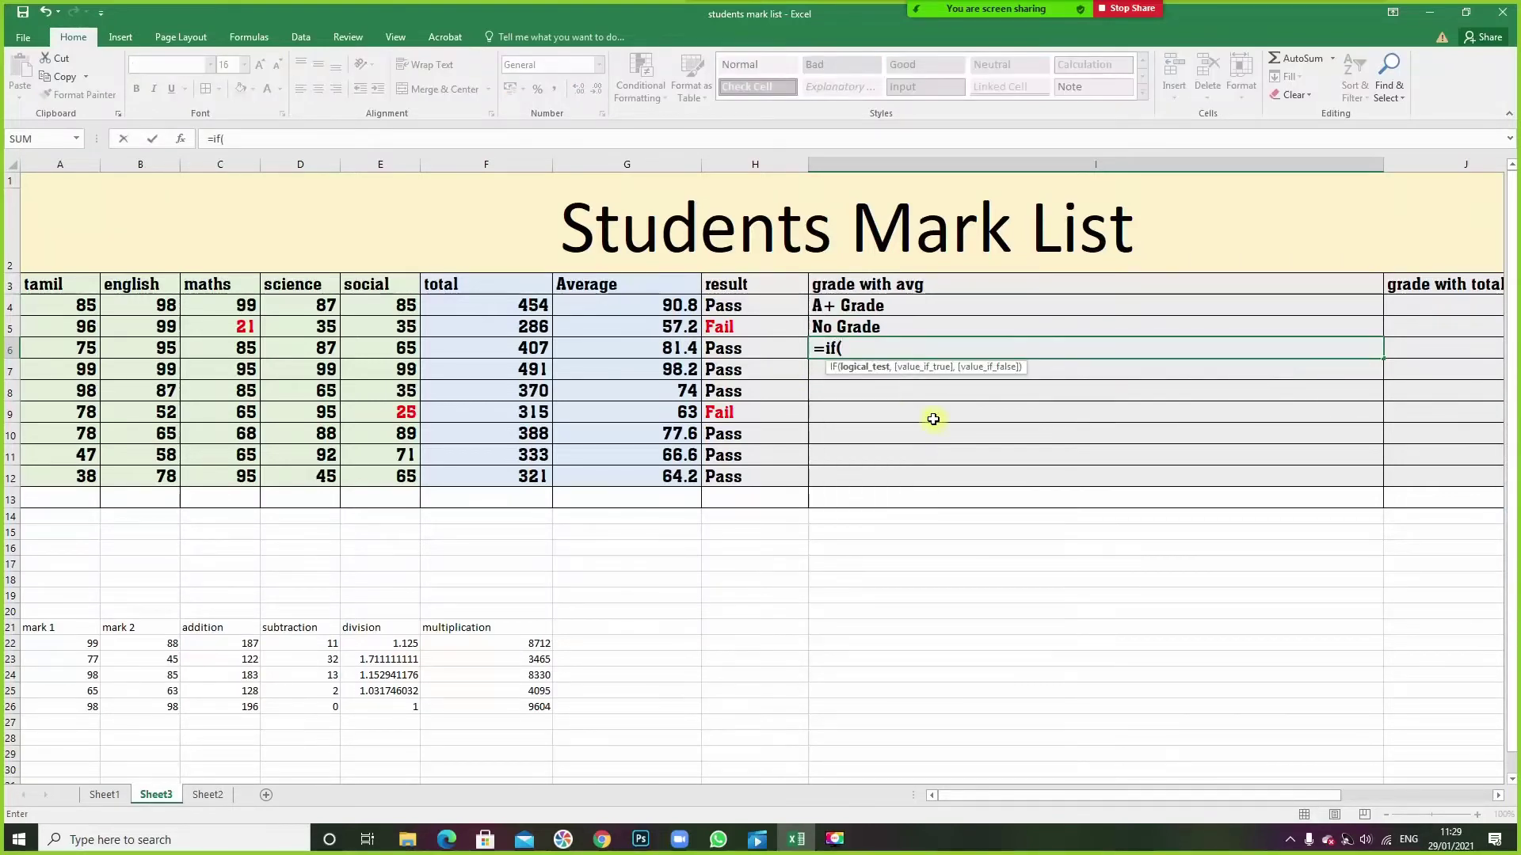
pyautogui.click(656, 356)
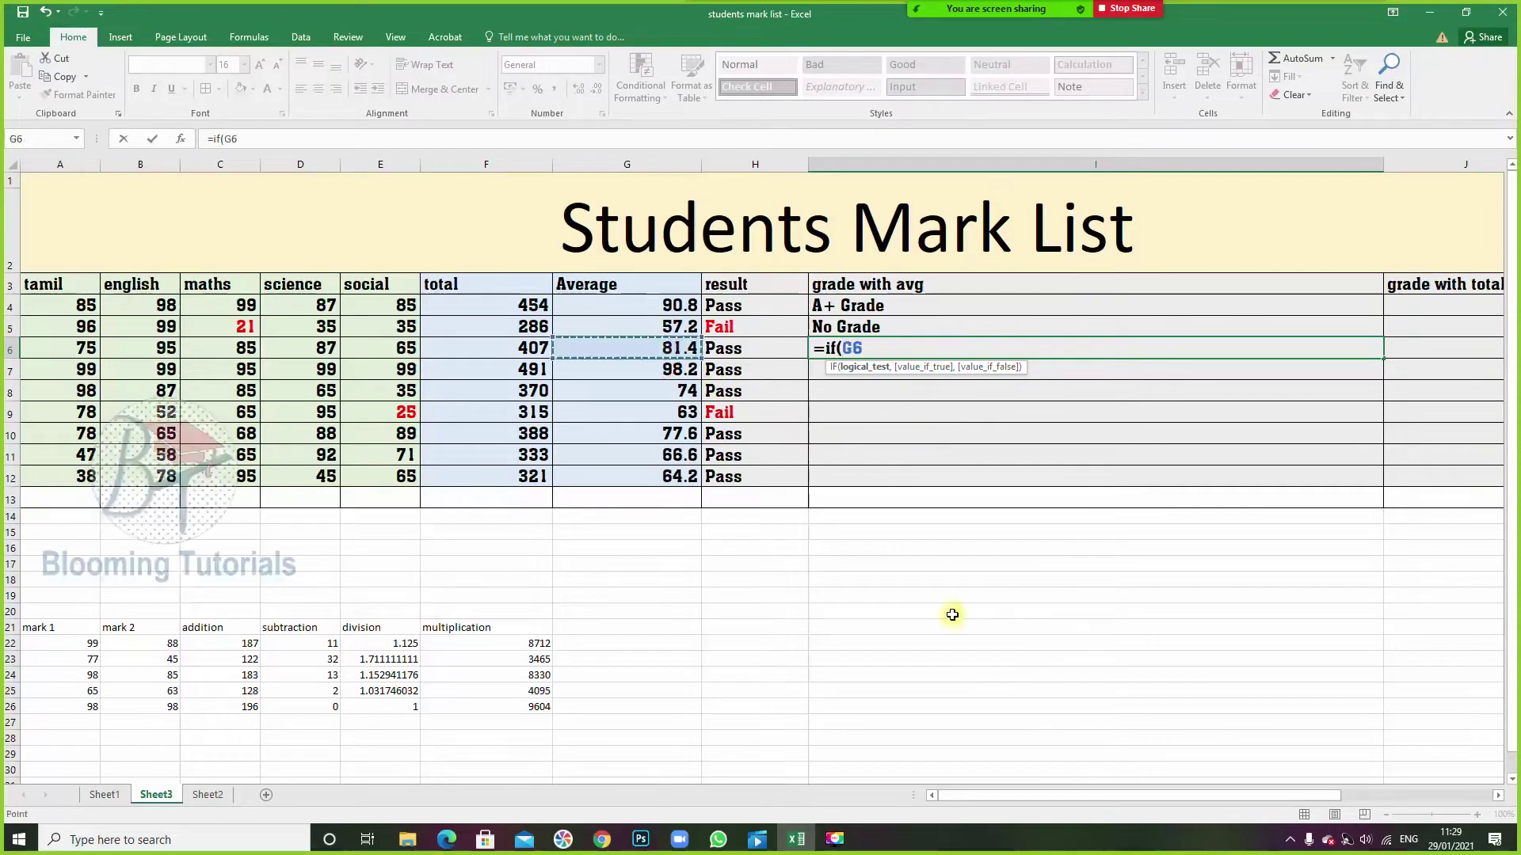
pyautogui.write('>=')
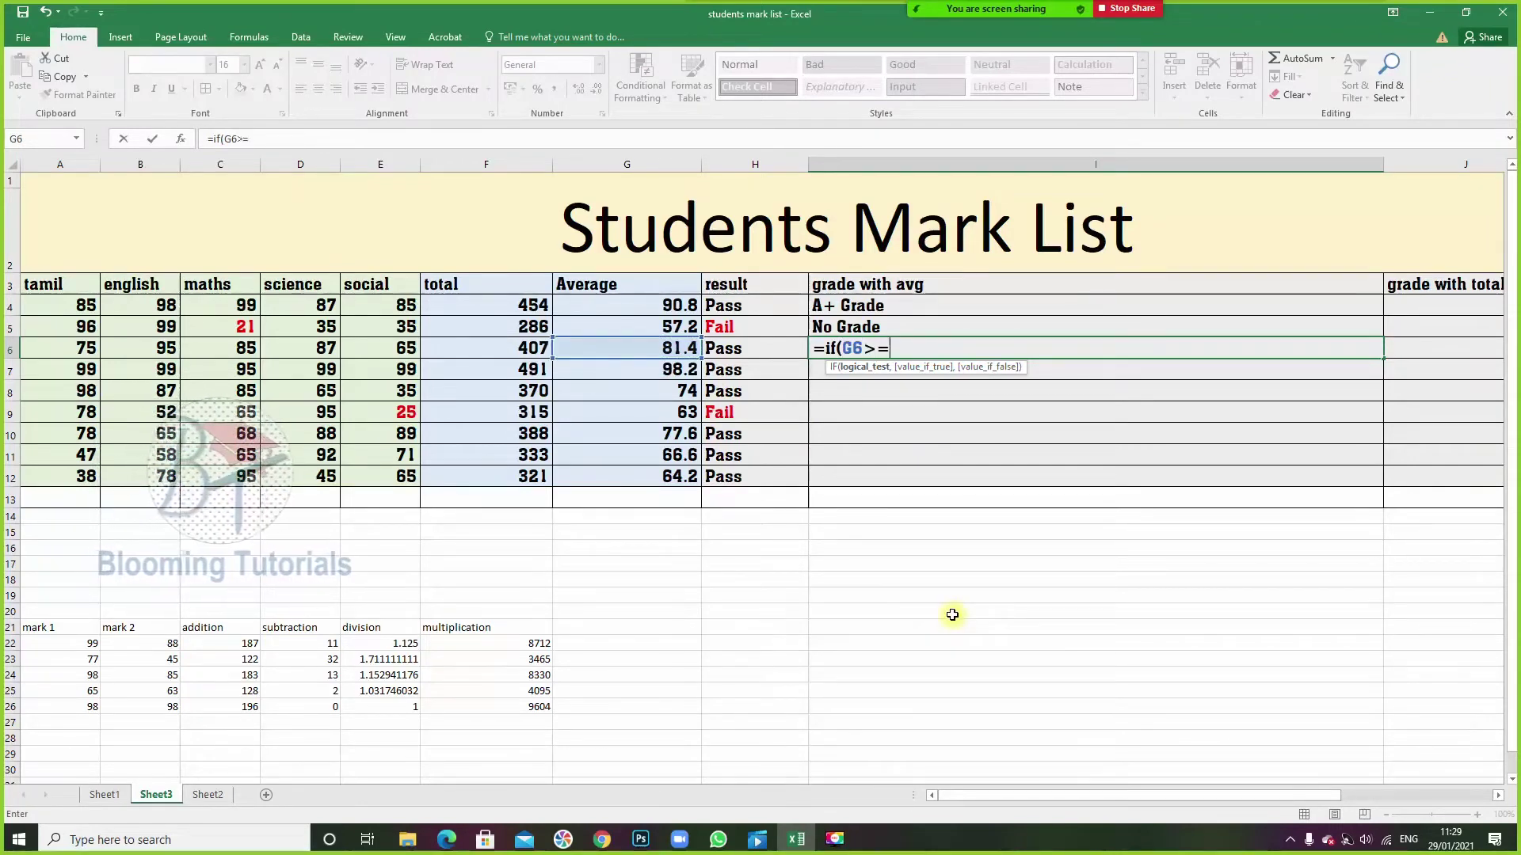
pyautogui.write('9')
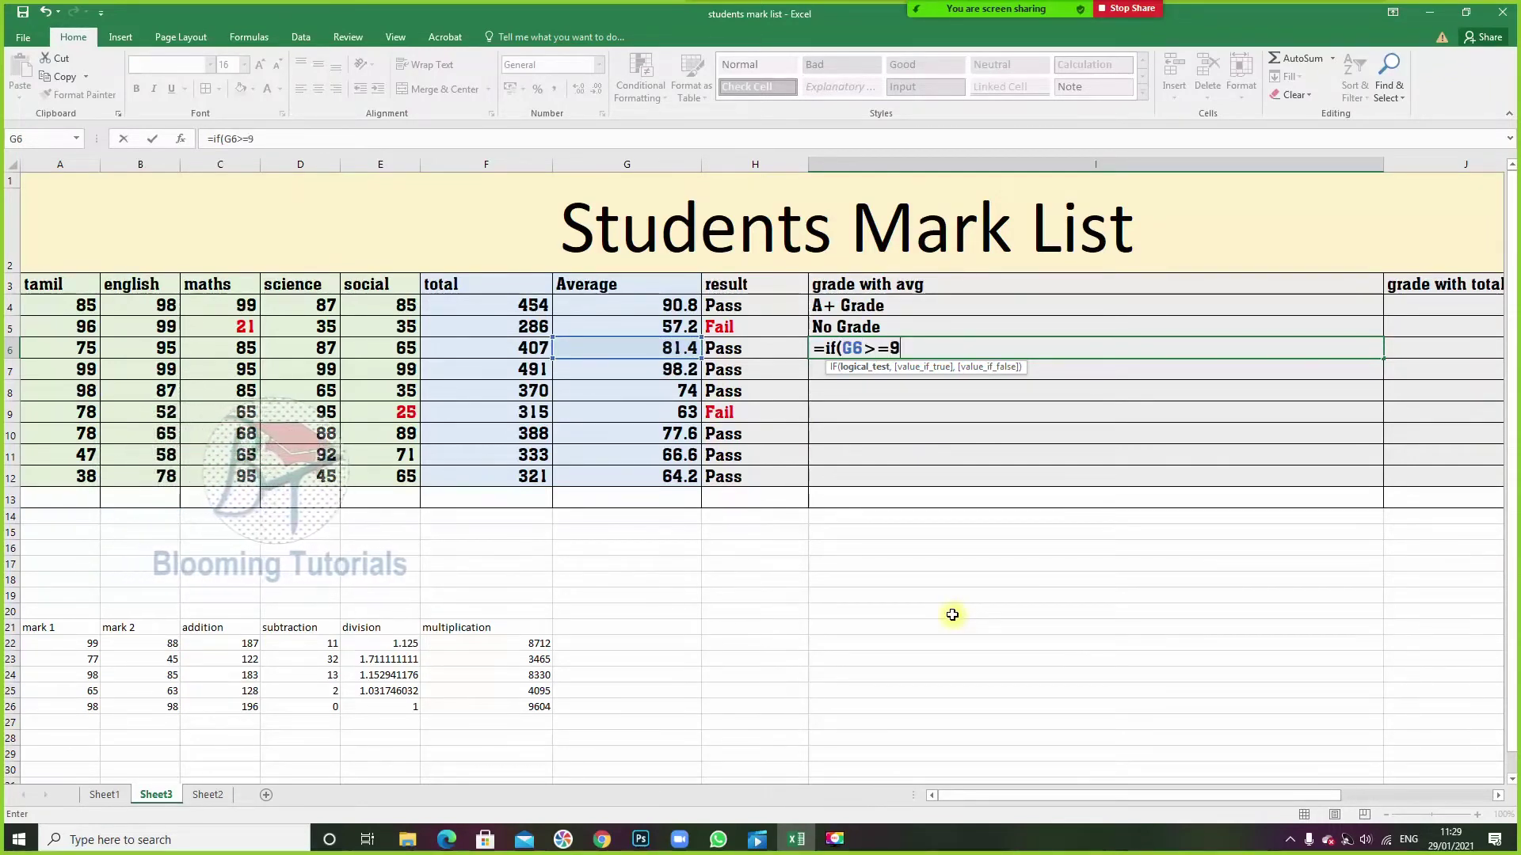
pyautogui.write('0,"A+ Grade",if(')
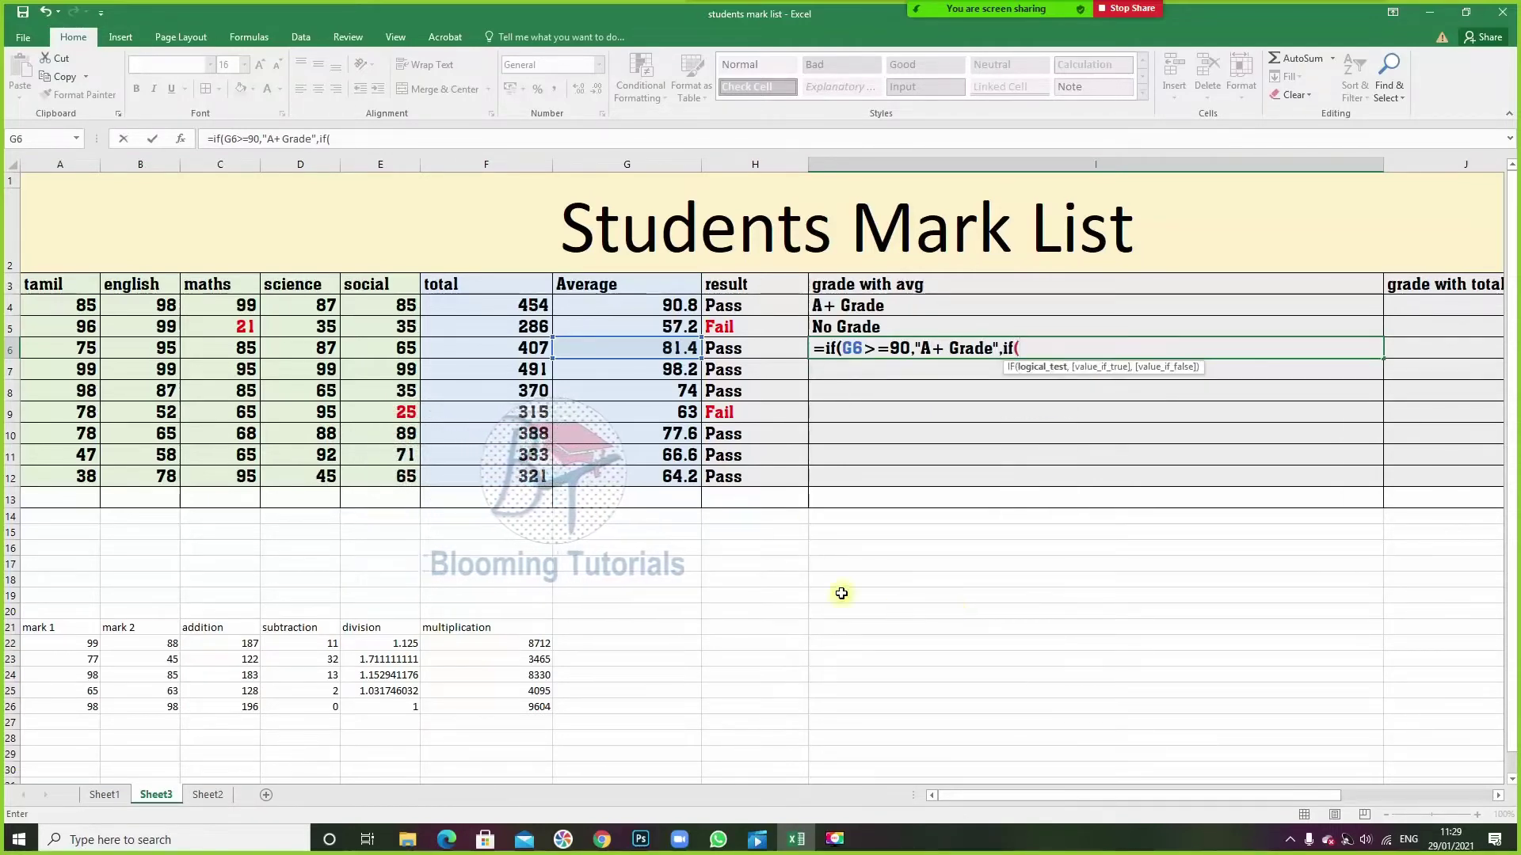
pyautogui.click(669, 350)
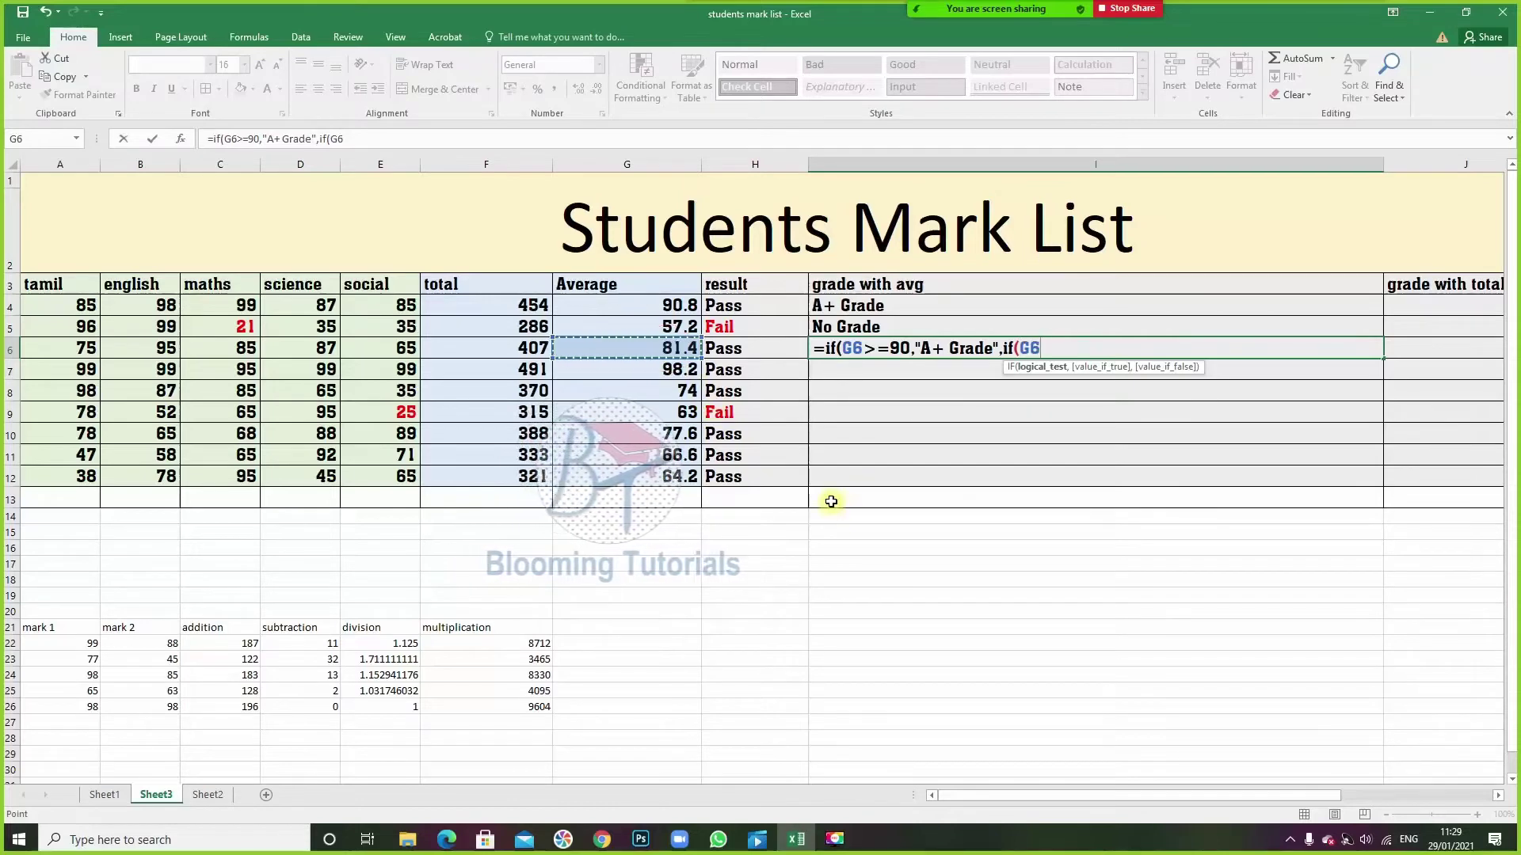
pyautogui.write('>=')
pyautogui.write('70')
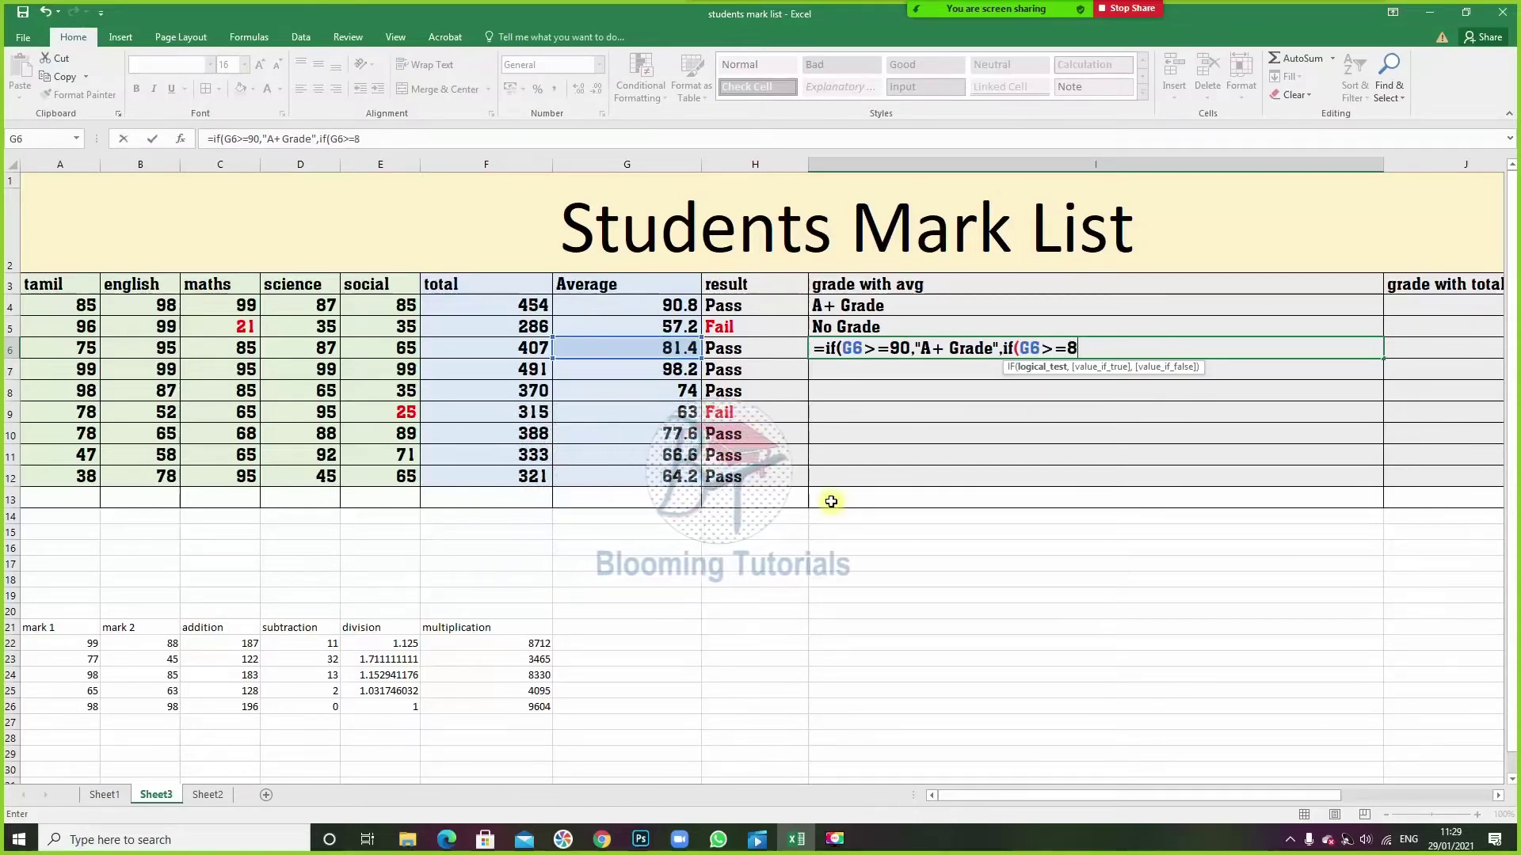
pyautogui.write(',"A Grade",if')
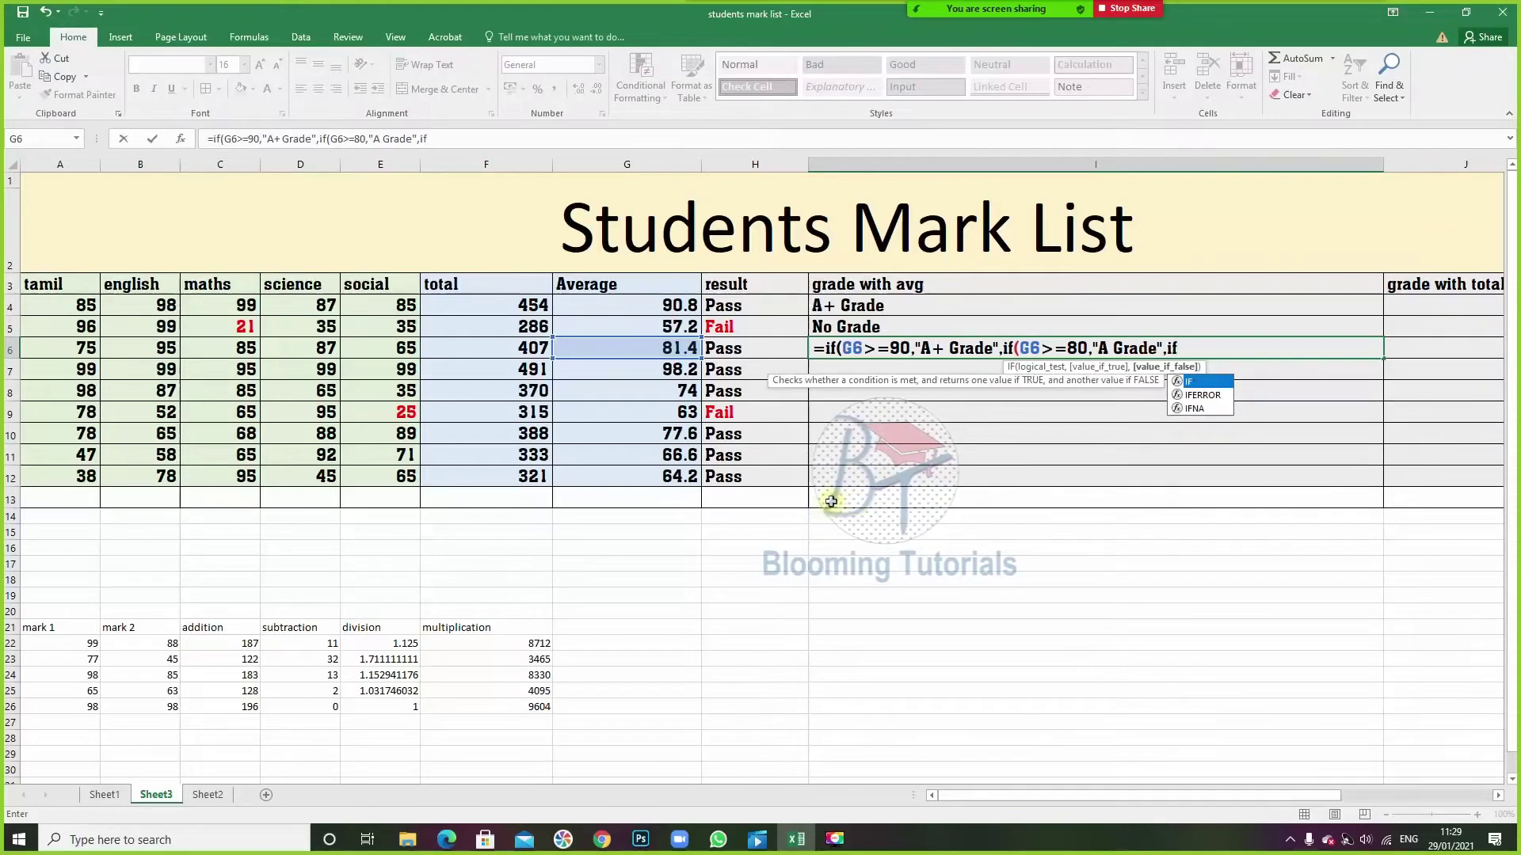
pyautogui.write('(')
pyautogui.click(674, 349)
pyautogui.write('>=')
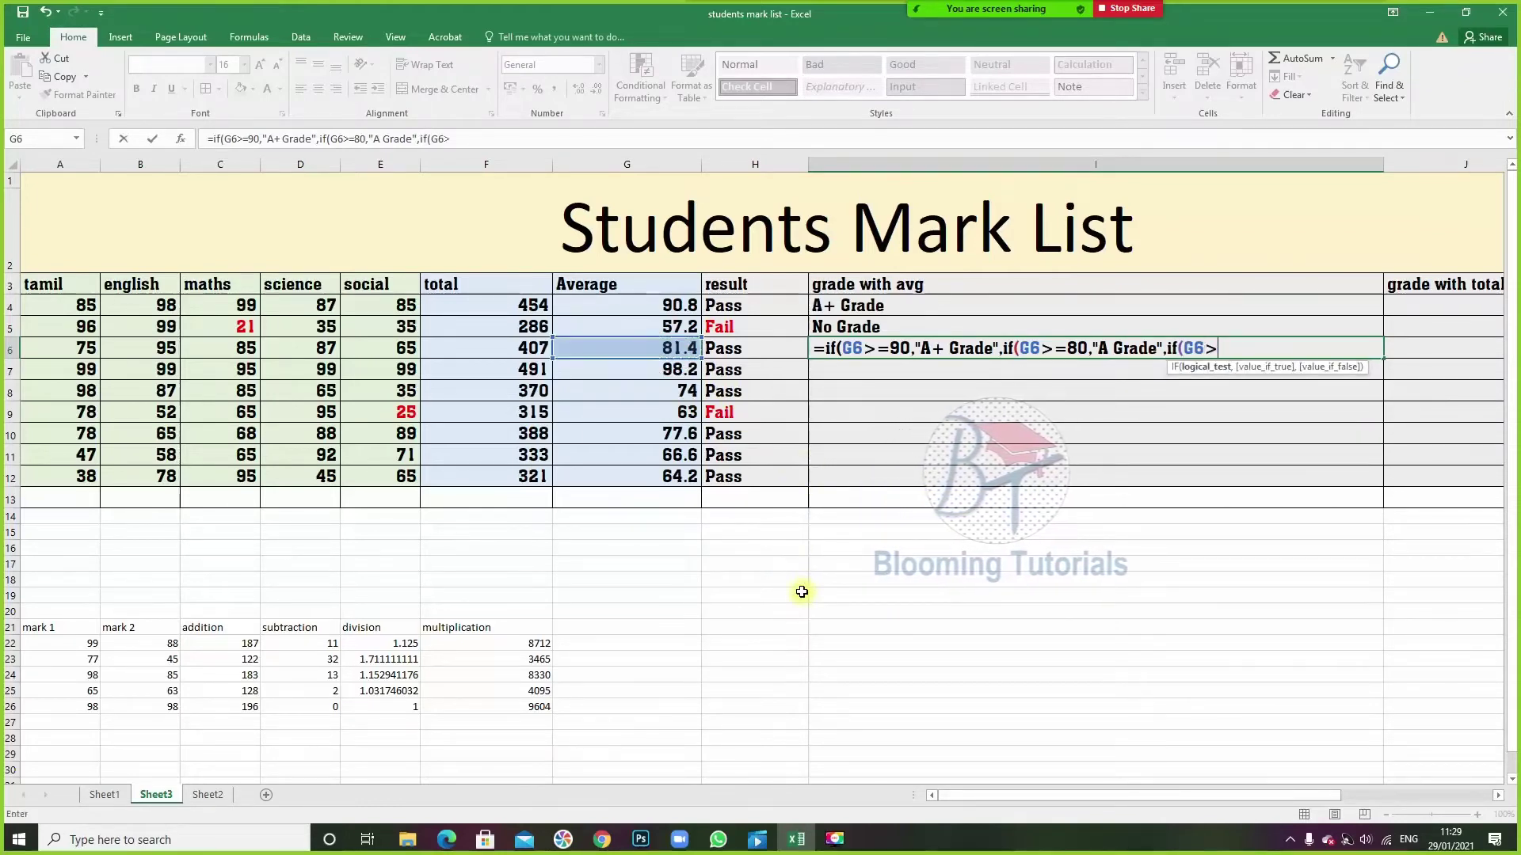
pyautogui.write('70,"B ')
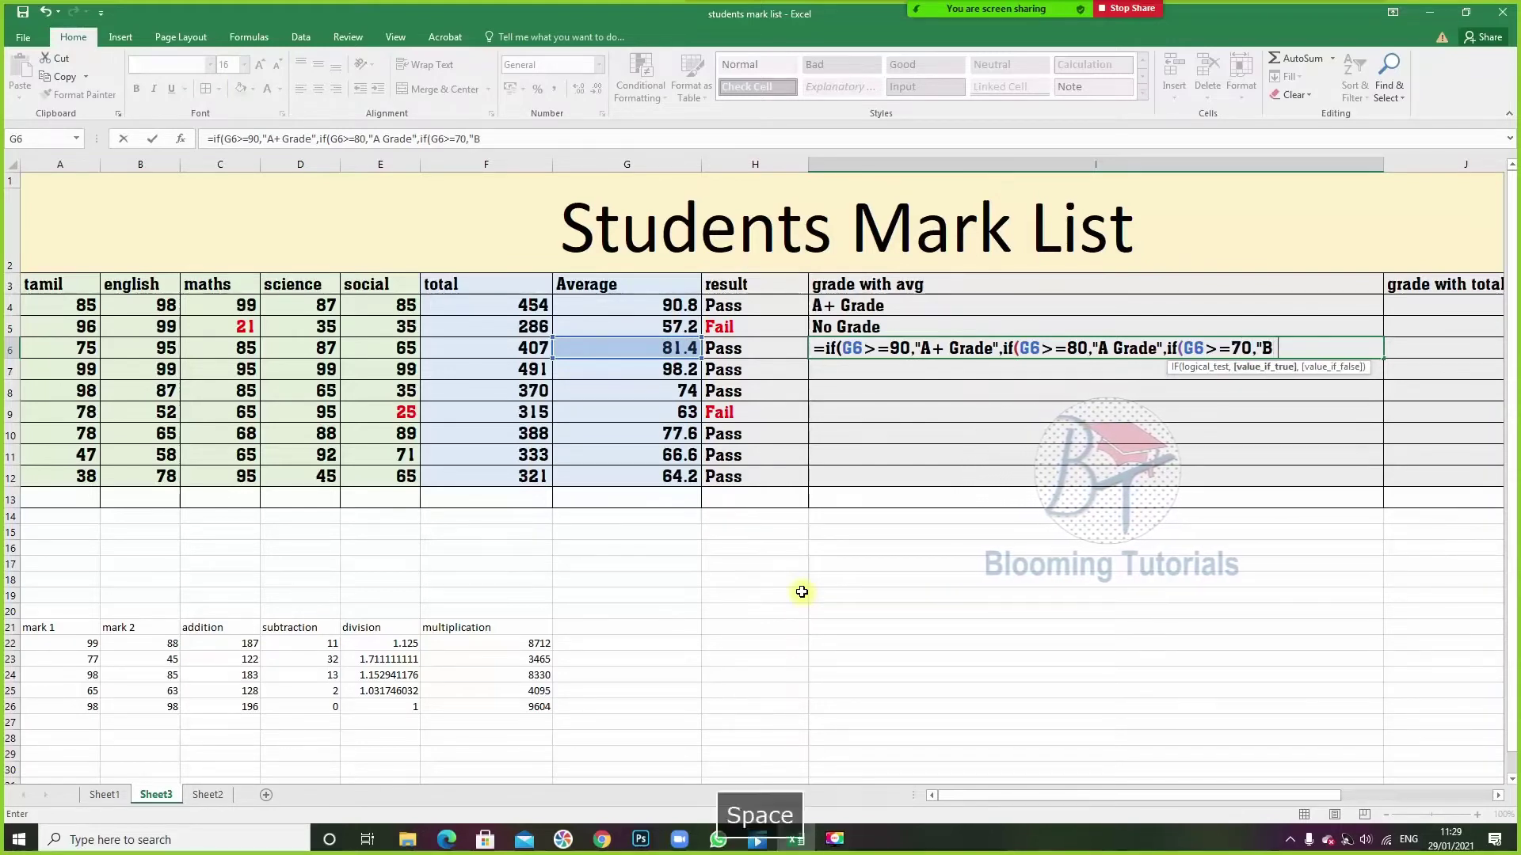
pyautogui.write('Grade",')
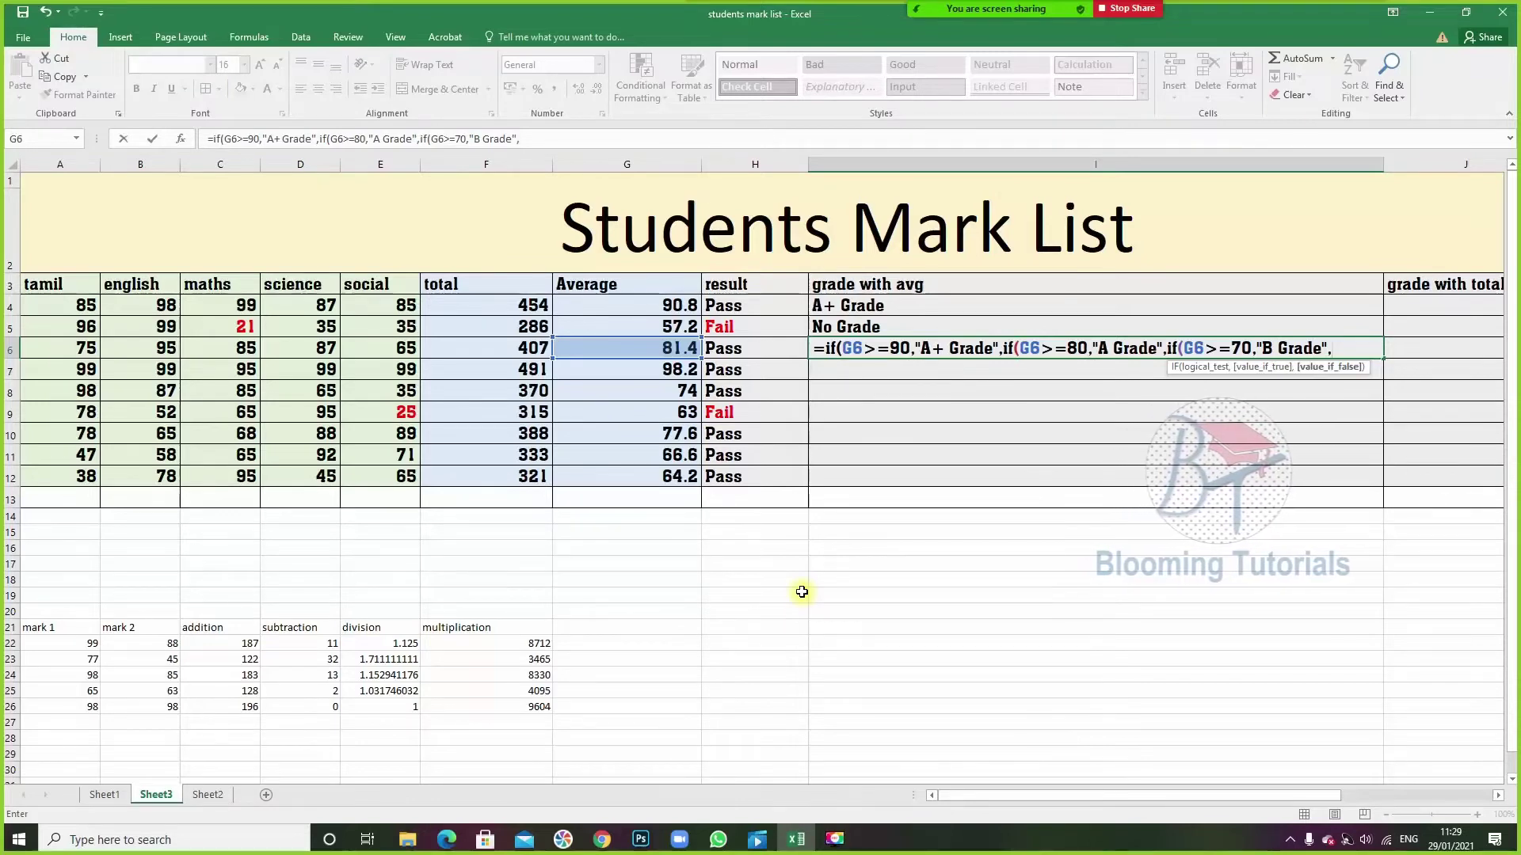
pyautogui.write('if(')
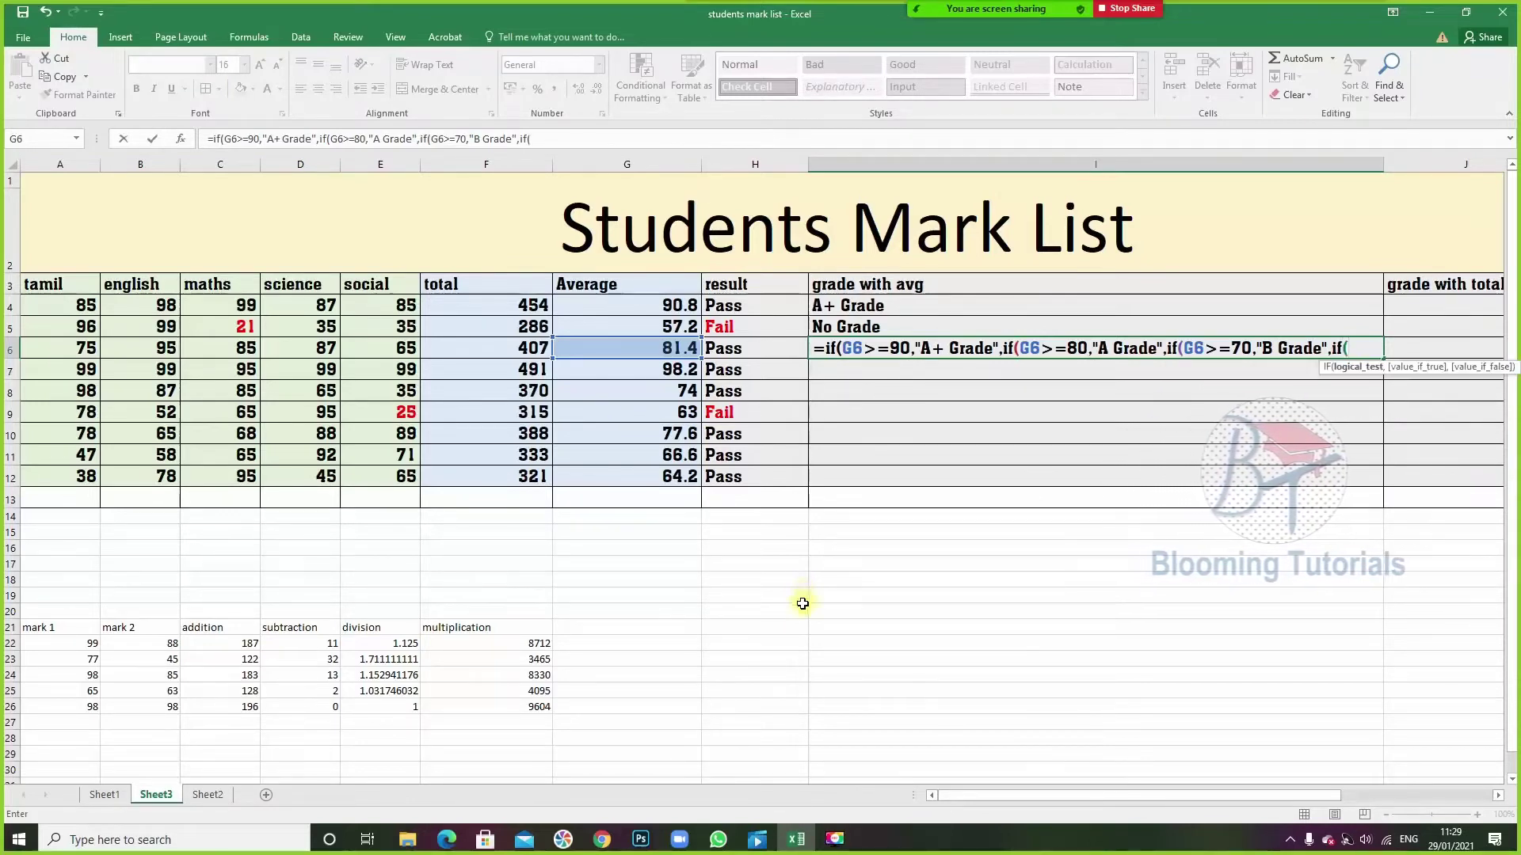
pyautogui.click(644, 348)
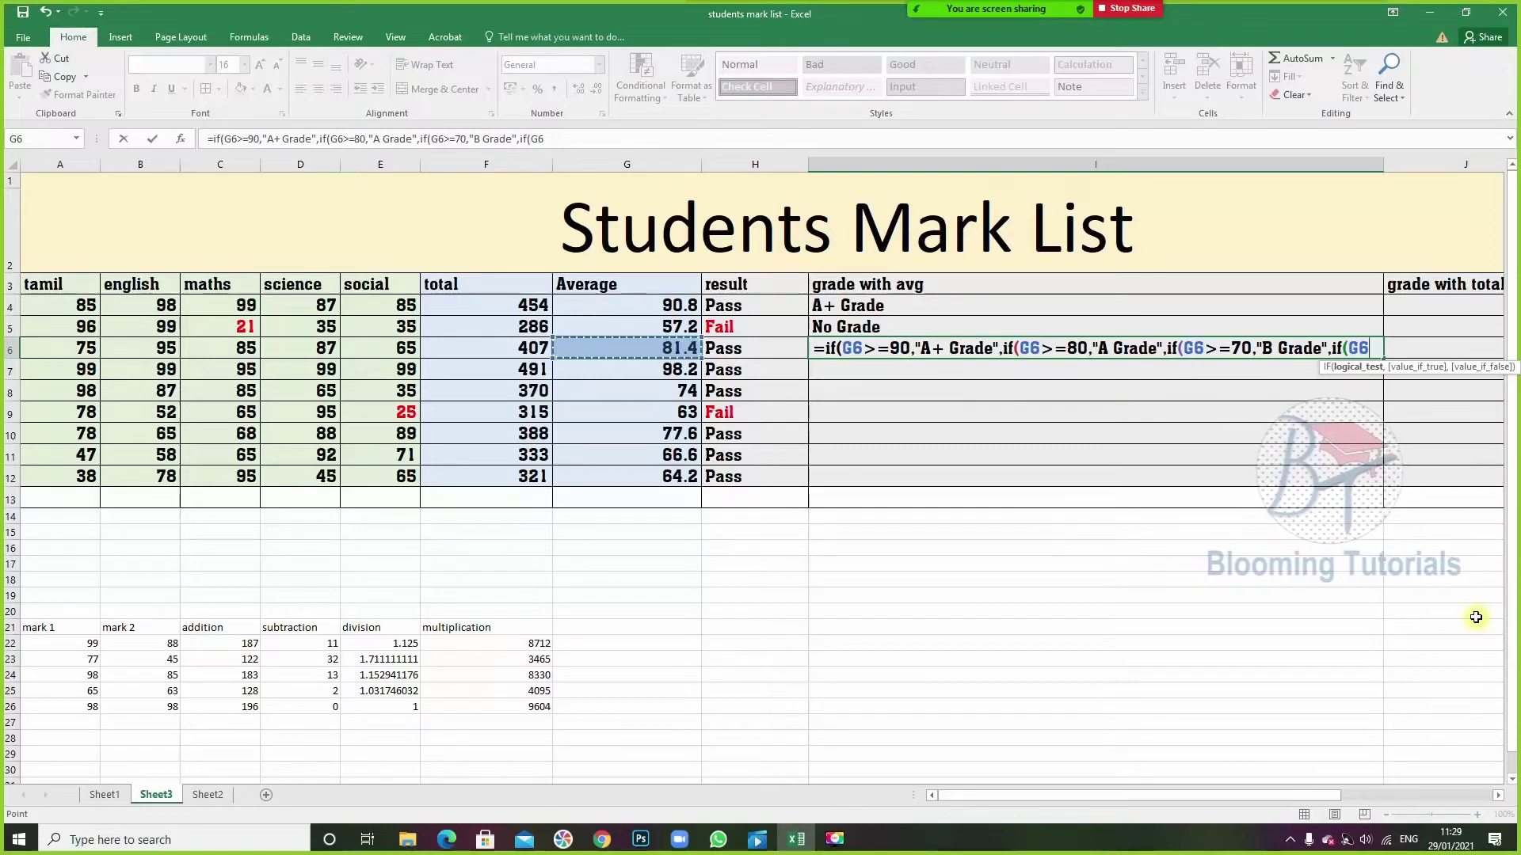
pyautogui.write('>=60,"C Grade","No Gra')
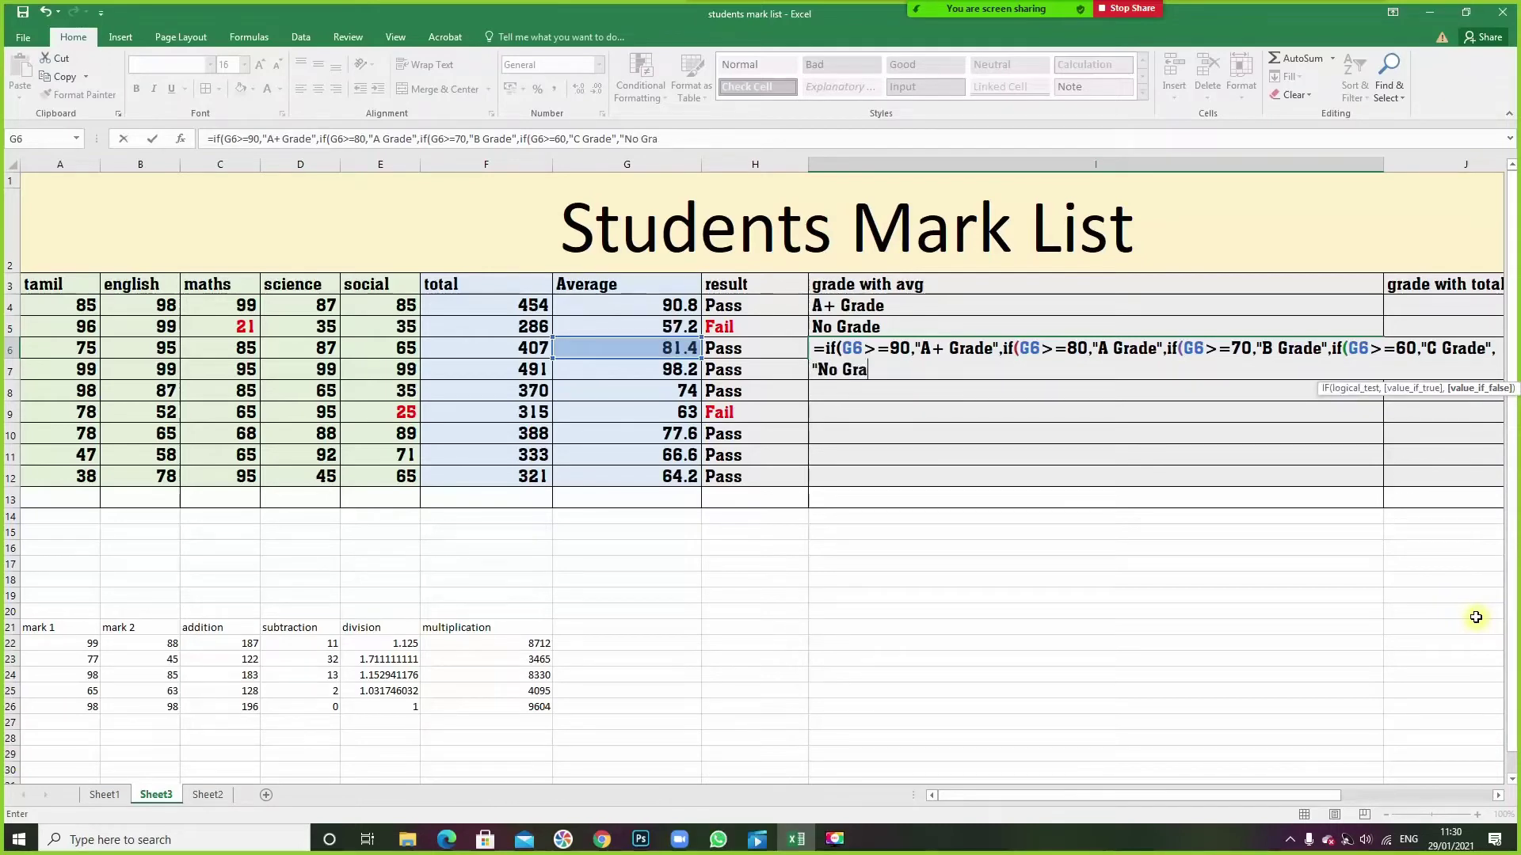
pyautogui.write('))))')
pyautogui.press('Return')
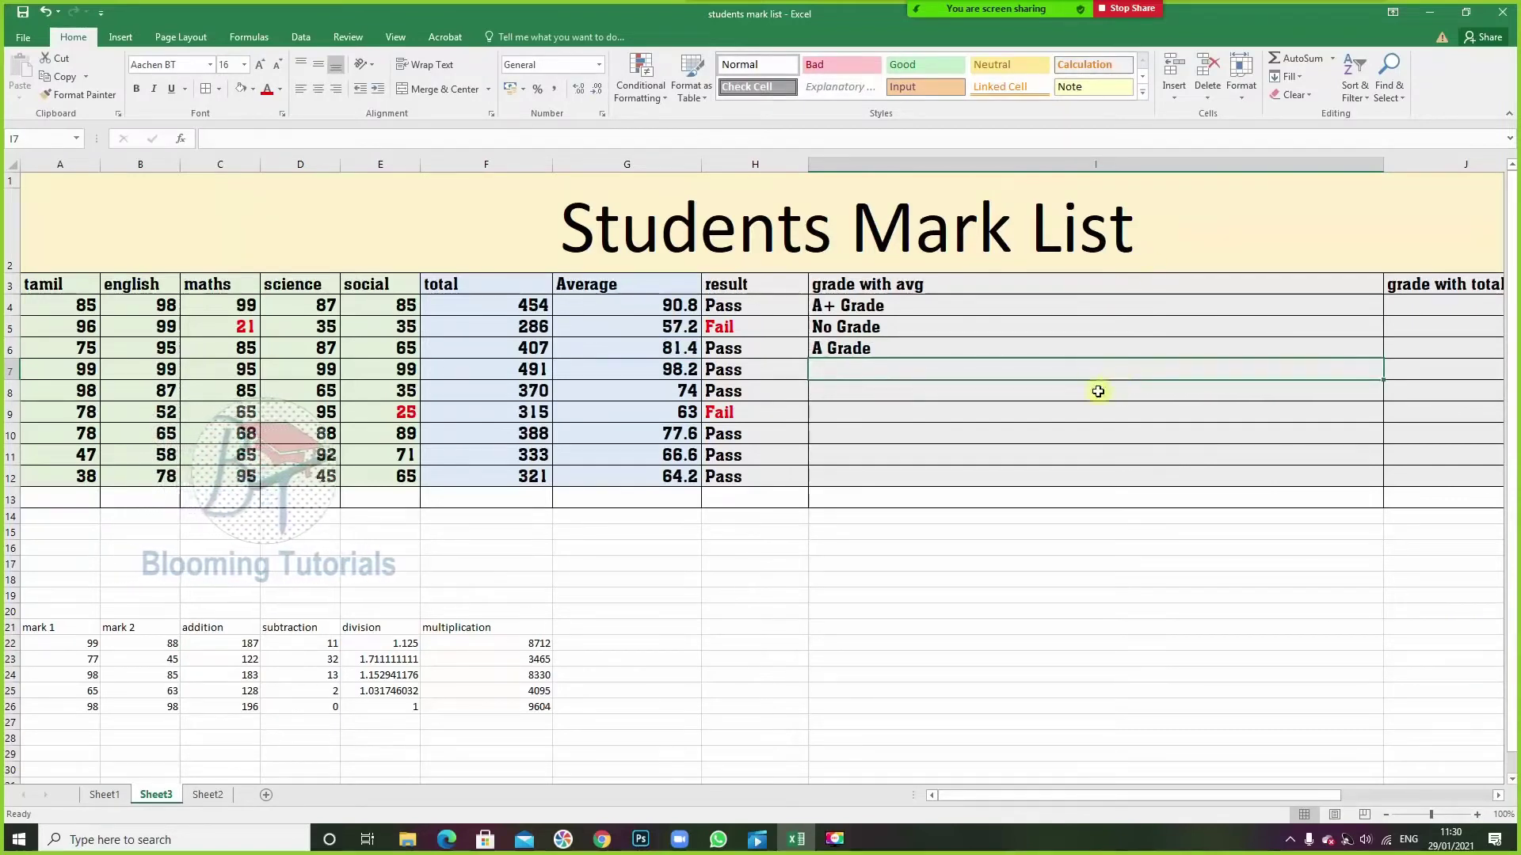
# - Narrow column I to 25.43 and copy I6's grade formula down to I12, checking row 7
pyautogui.click(1111, 346)
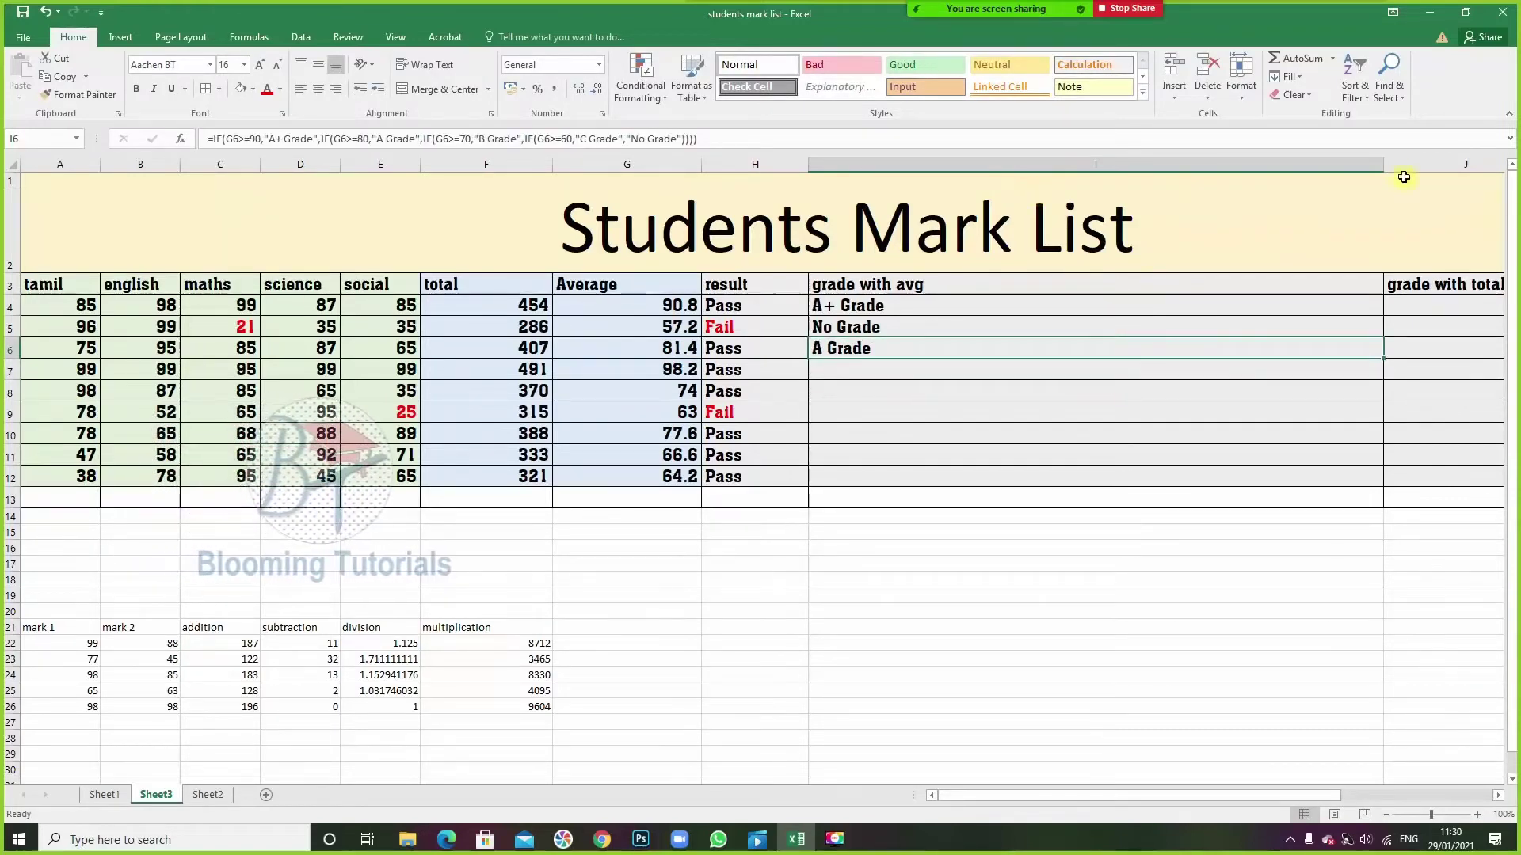
pyautogui.moveTo(1382, 164); pyautogui.dragTo(948, 202)
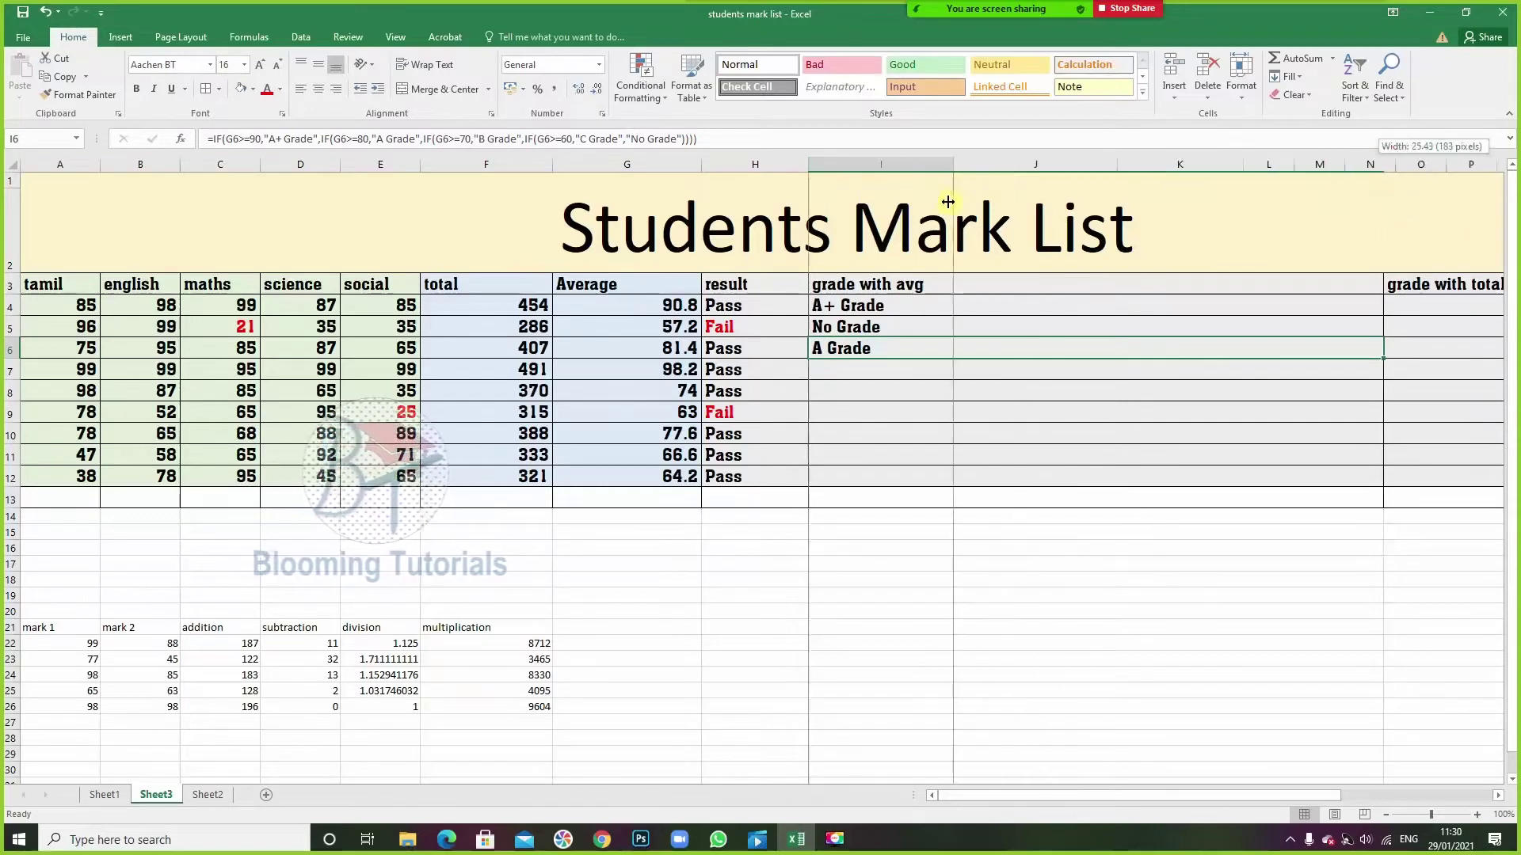
pyautogui.moveTo(949, 358); pyautogui.dragTo(947, 483)
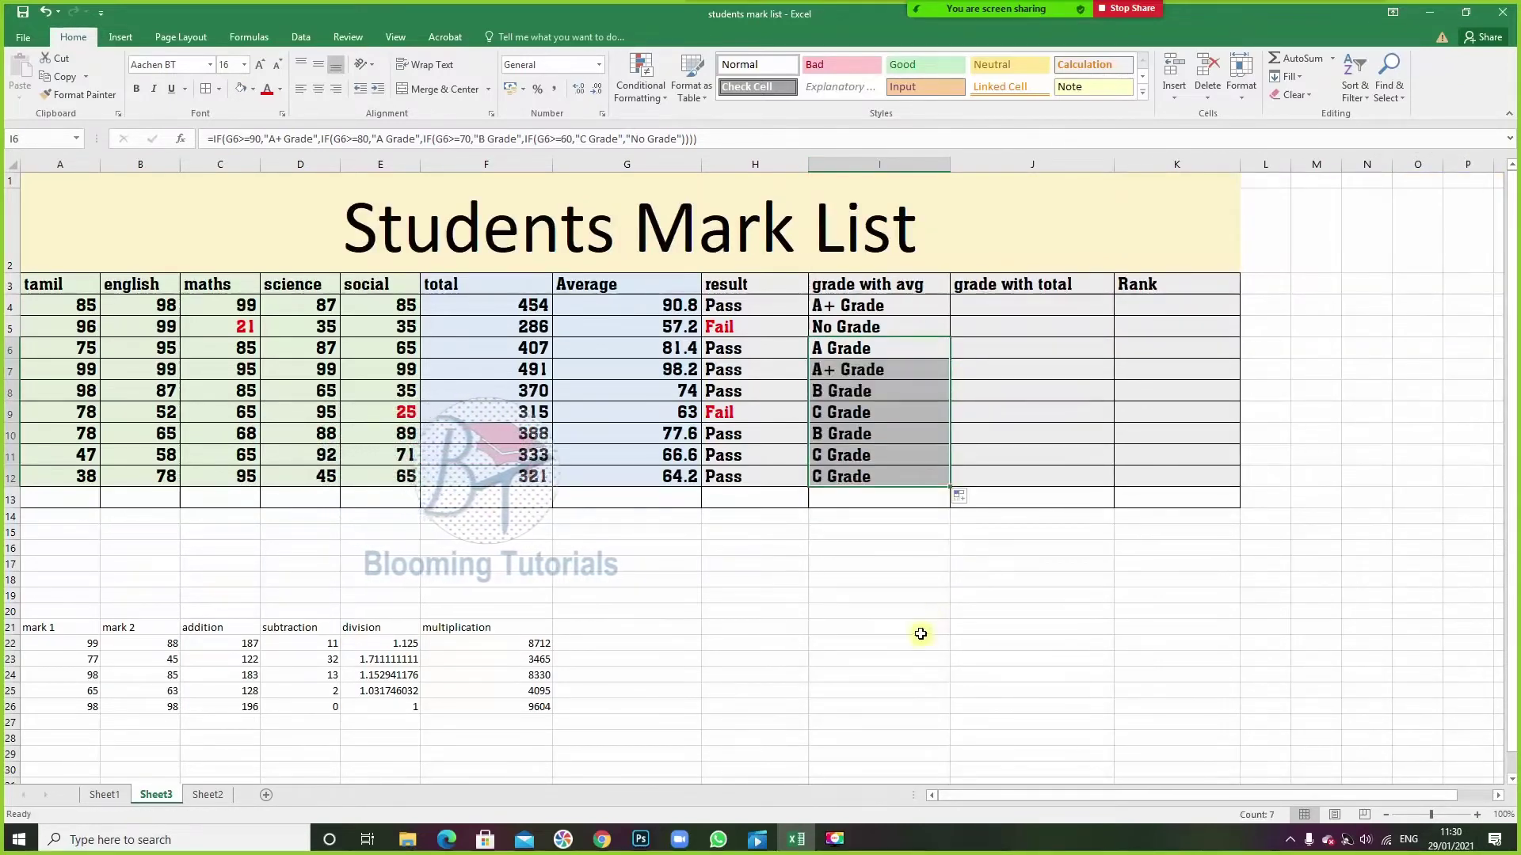
pyautogui.click(828, 369)
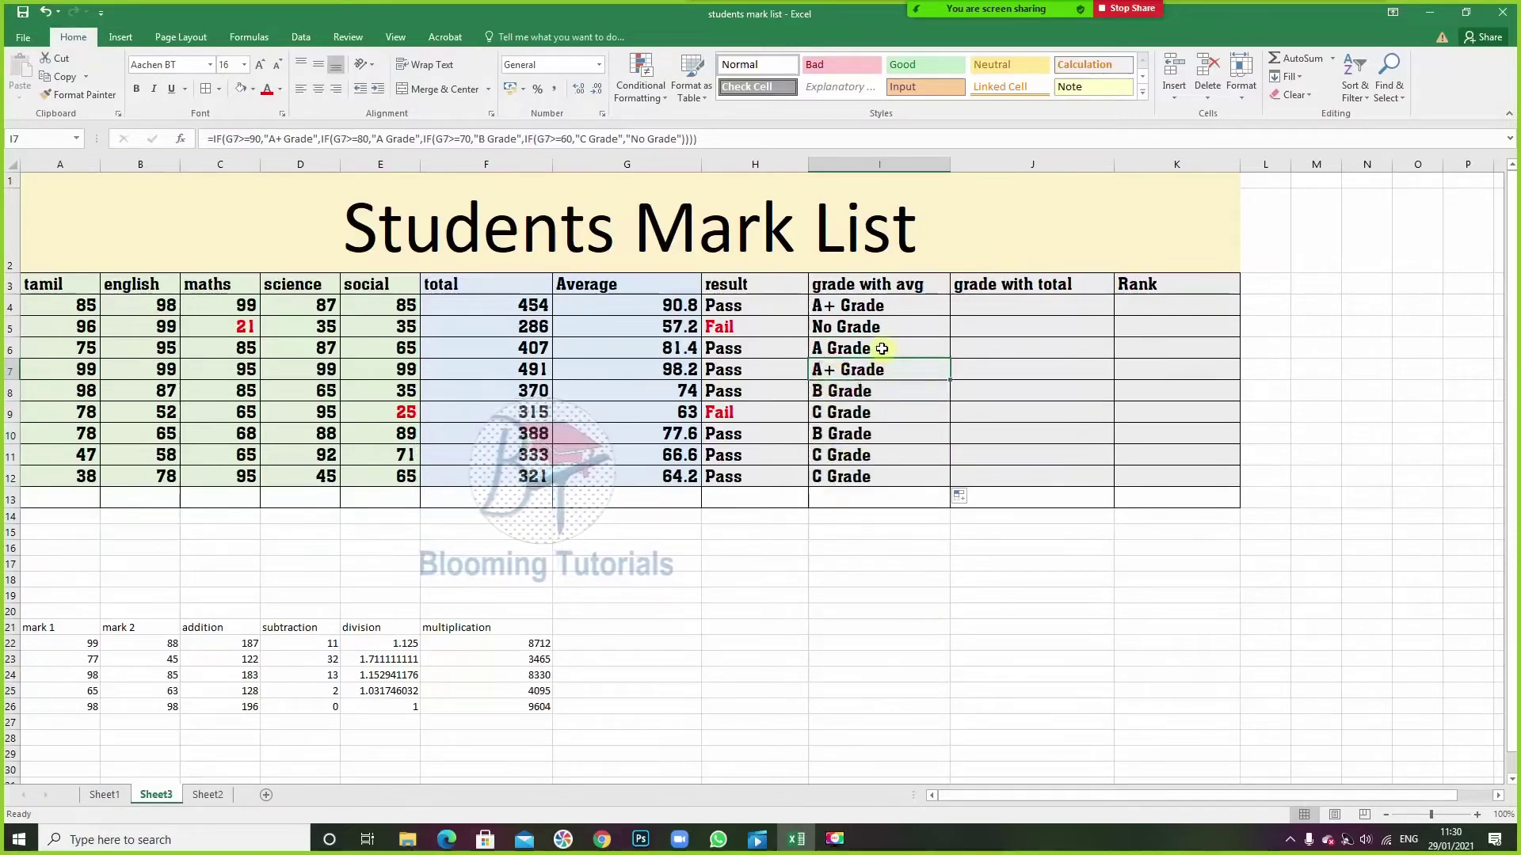
pyautogui.click(655, 372)
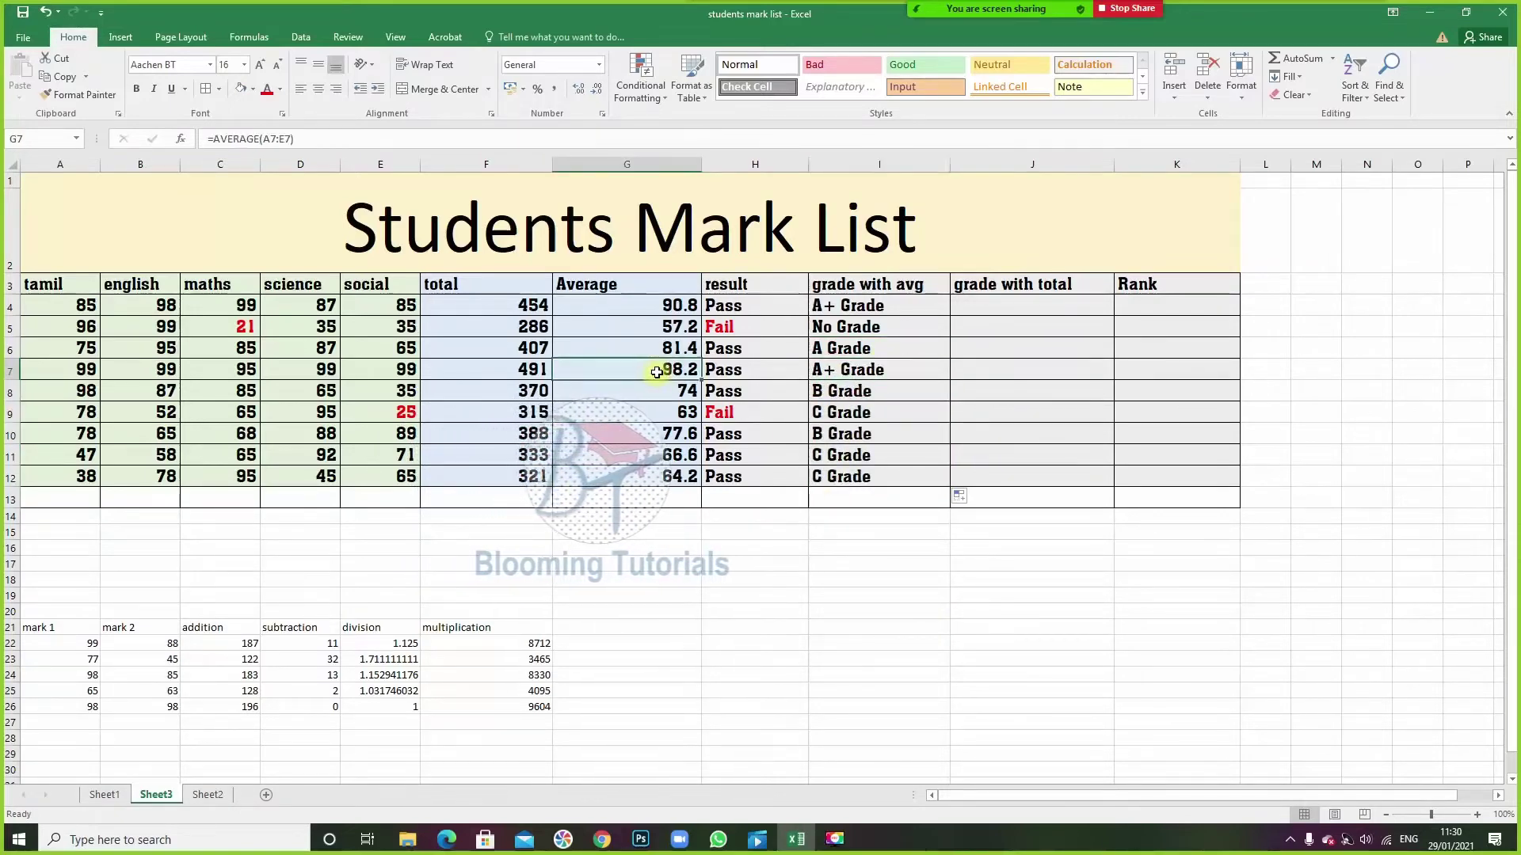
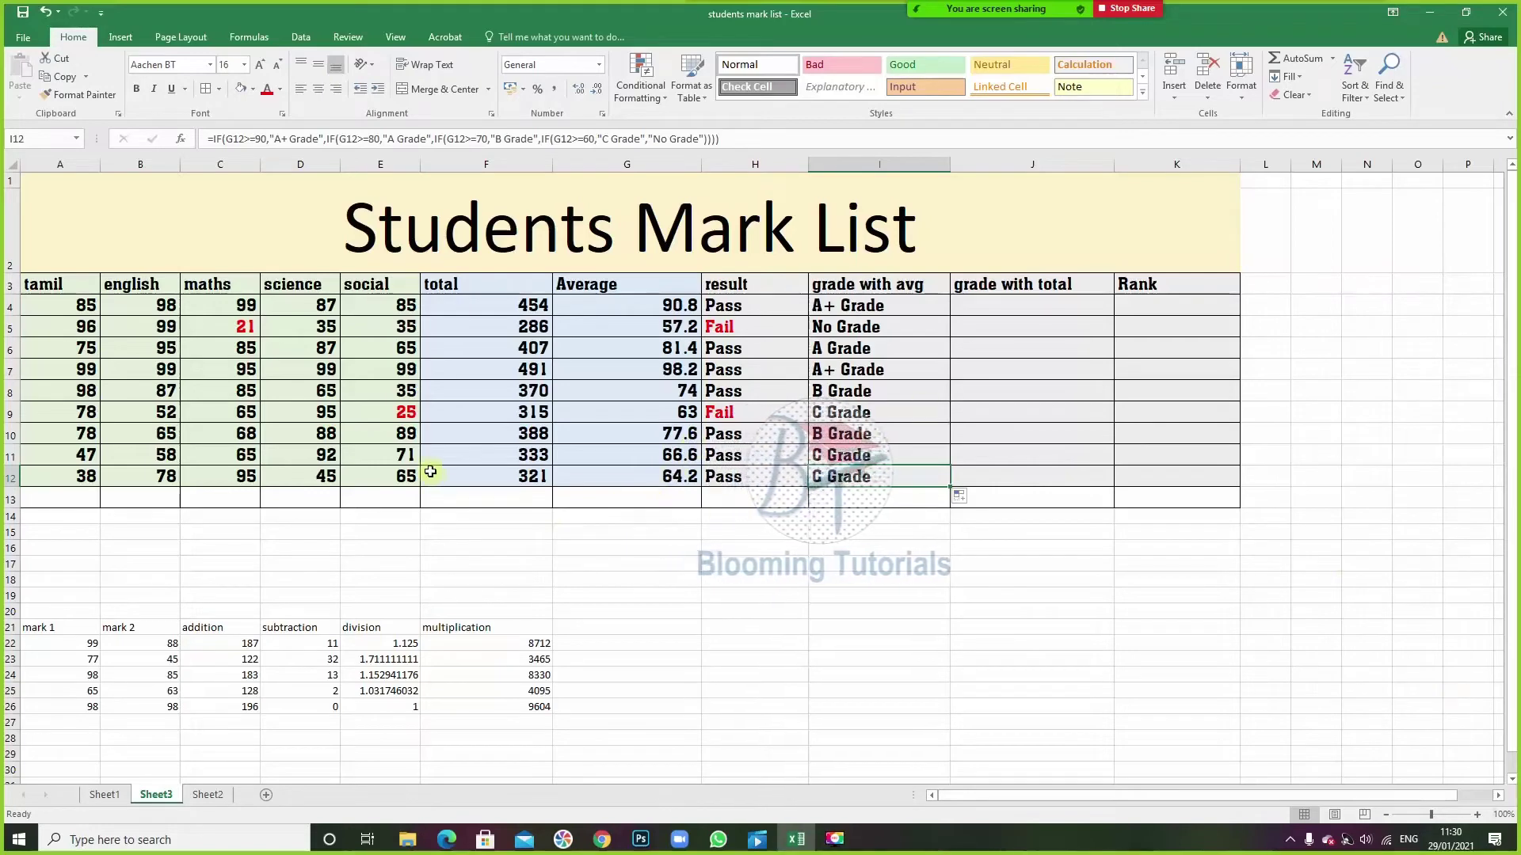
# - Change the last student's social mark to 45 and maths mark to 52, so their grade becomes No Grade
pyautogui.click(401, 475)
pyautogui.write('45')
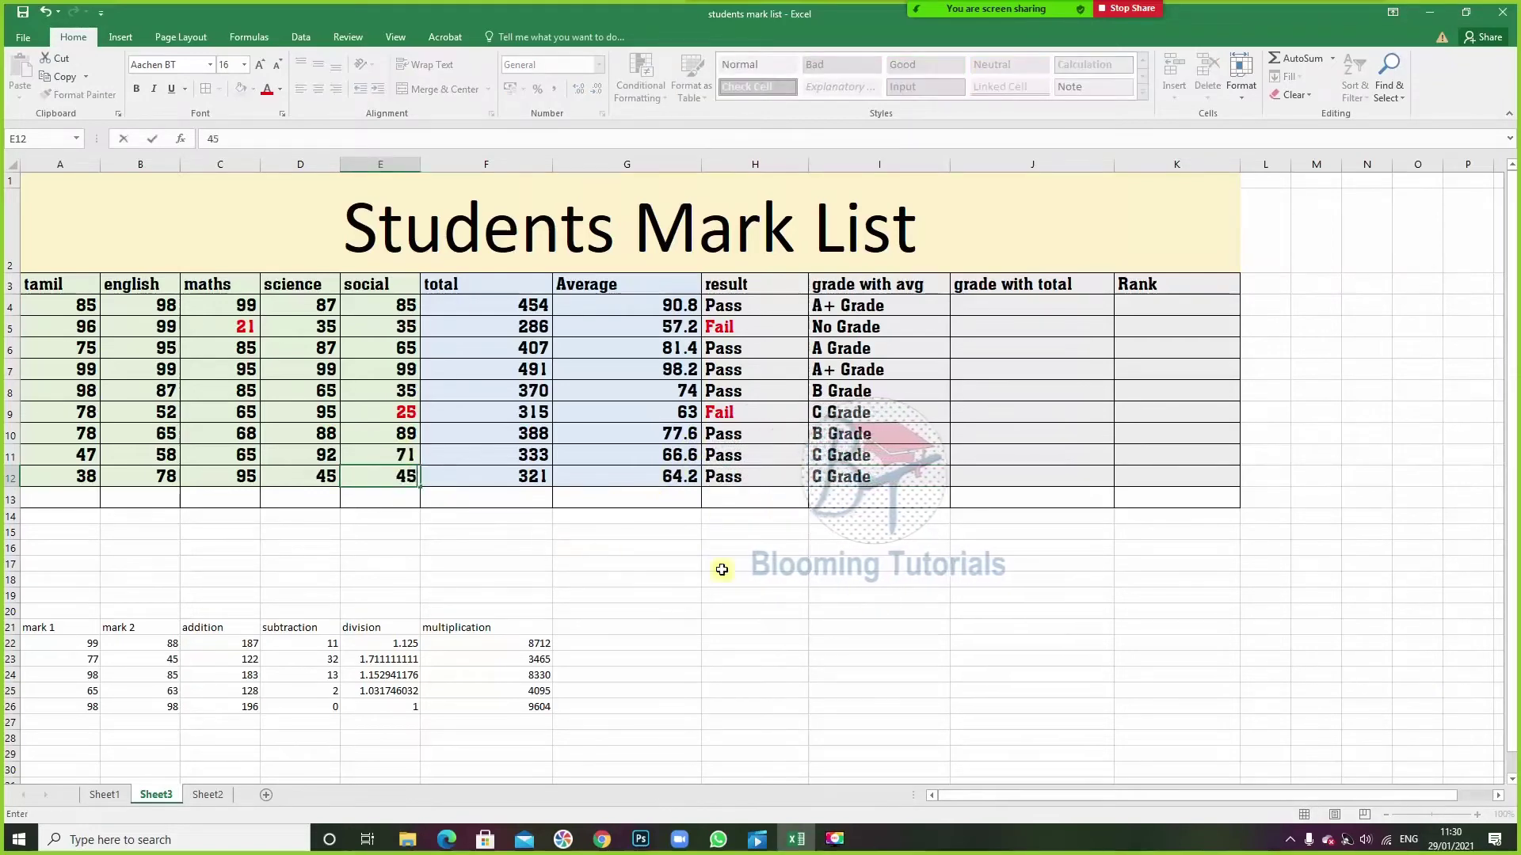
pyautogui.click(863, 594)
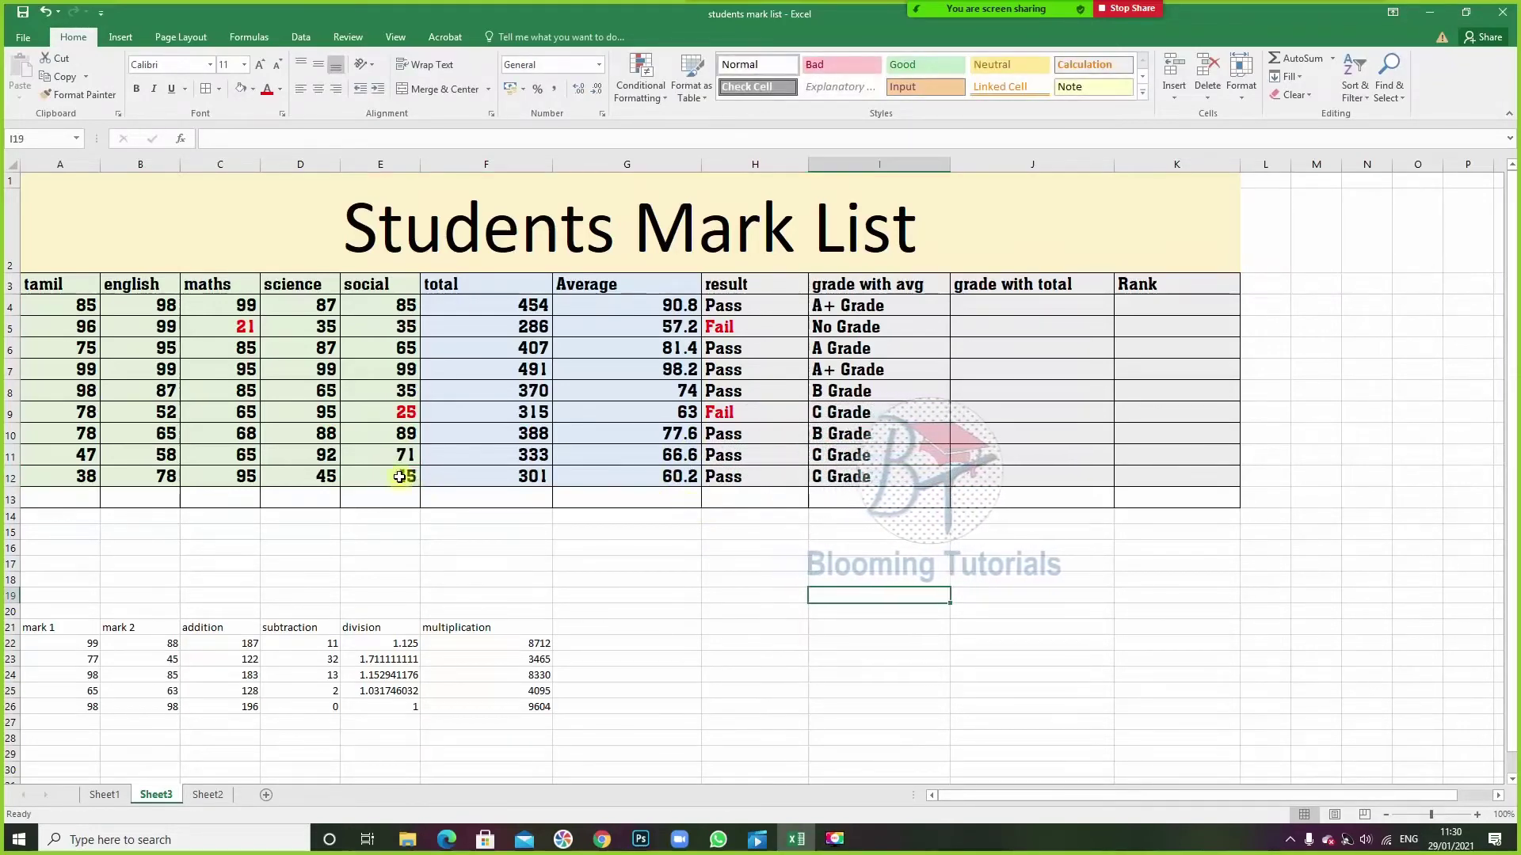
pyautogui.click(215, 478)
pyautogui.write('5')
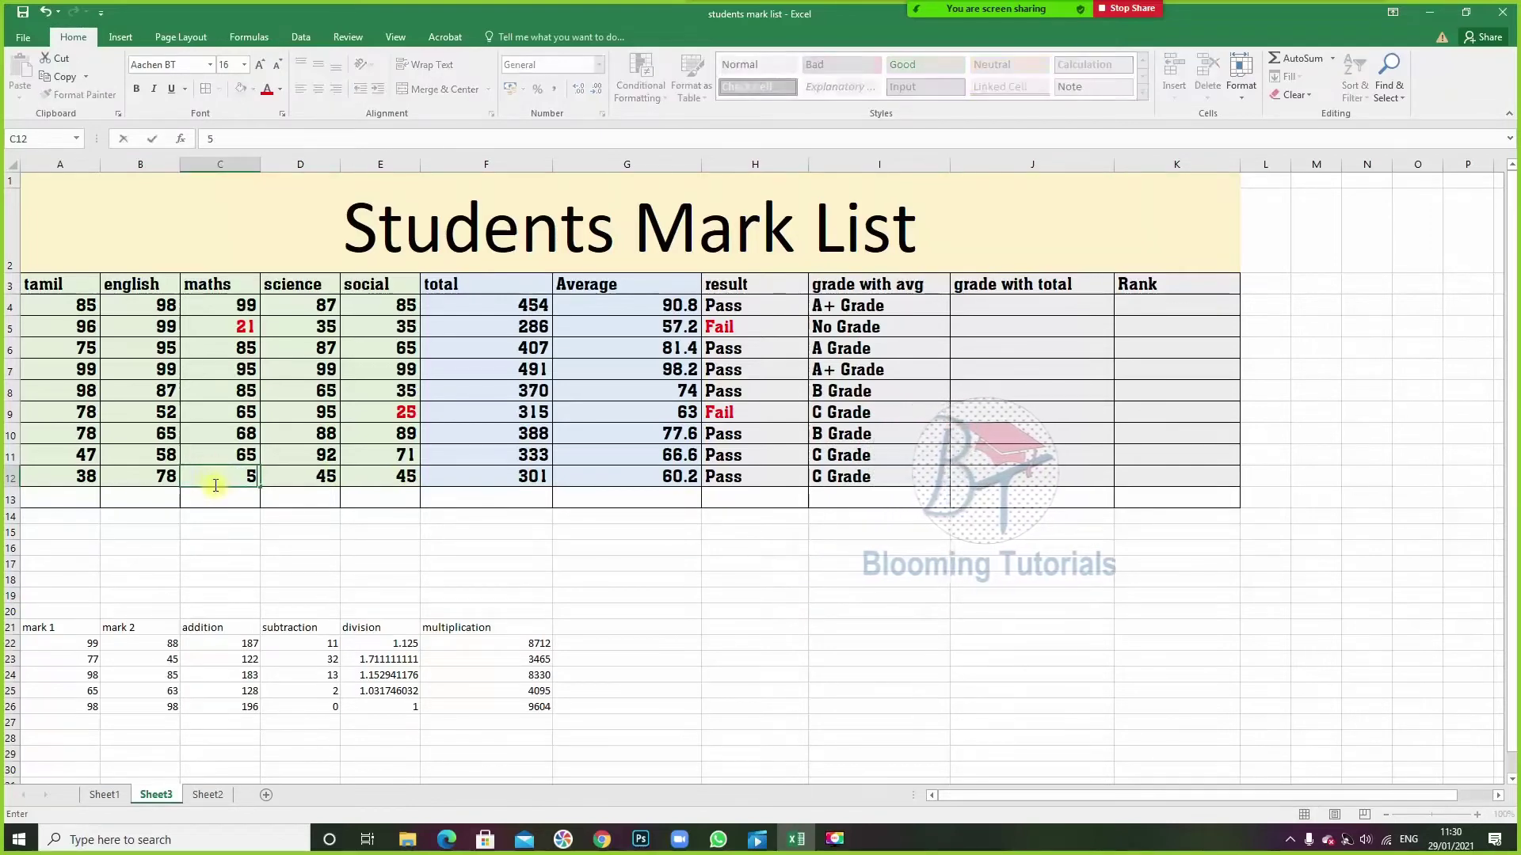
pyautogui.write('2')
pyautogui.click(444, 628)
pyautogui.click(828, 477)
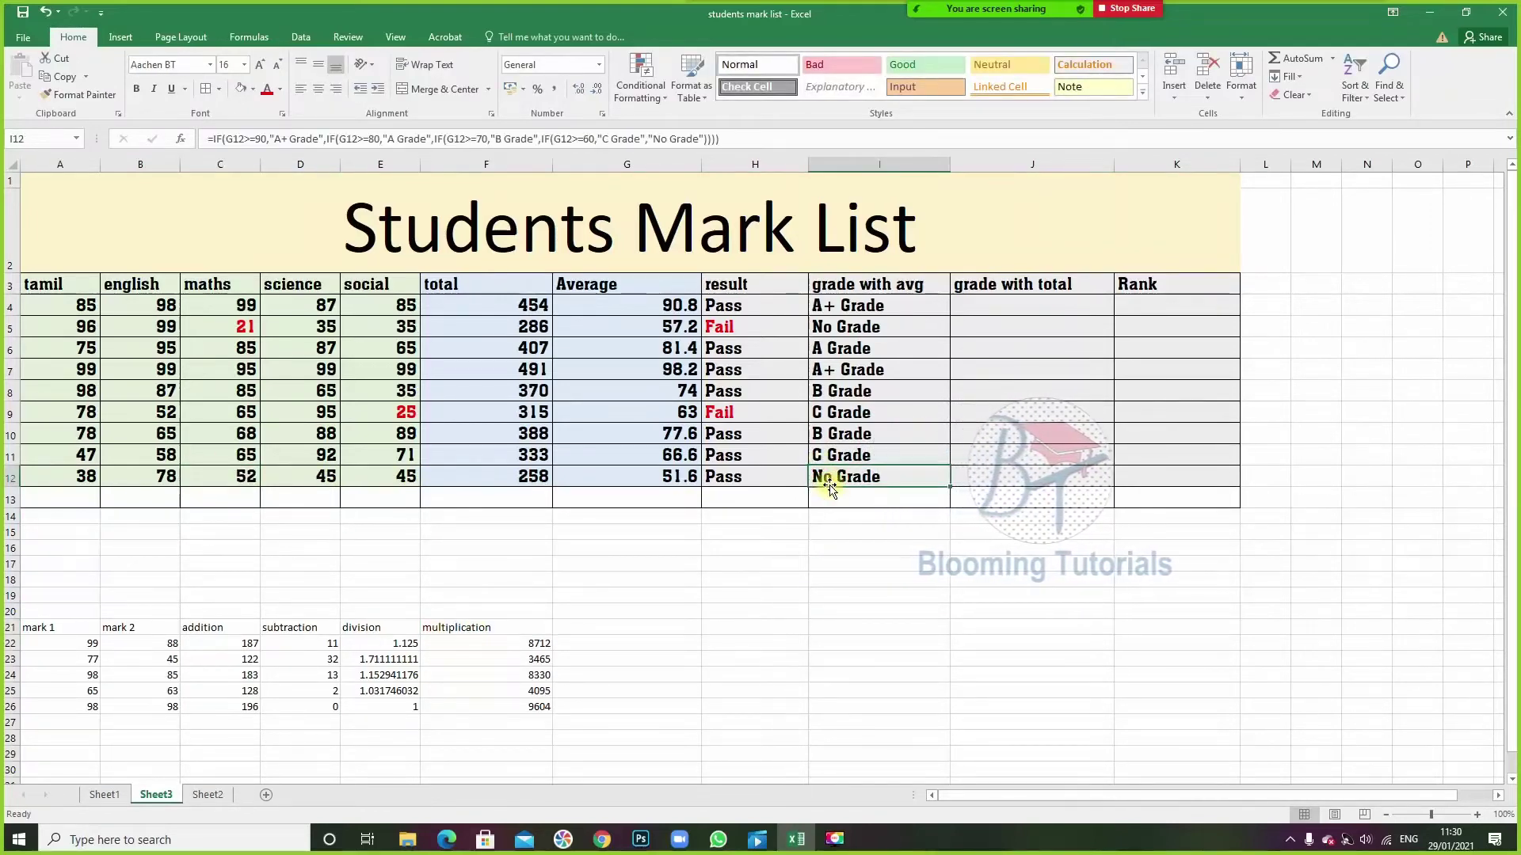
pyautogui.click(1072, 307)
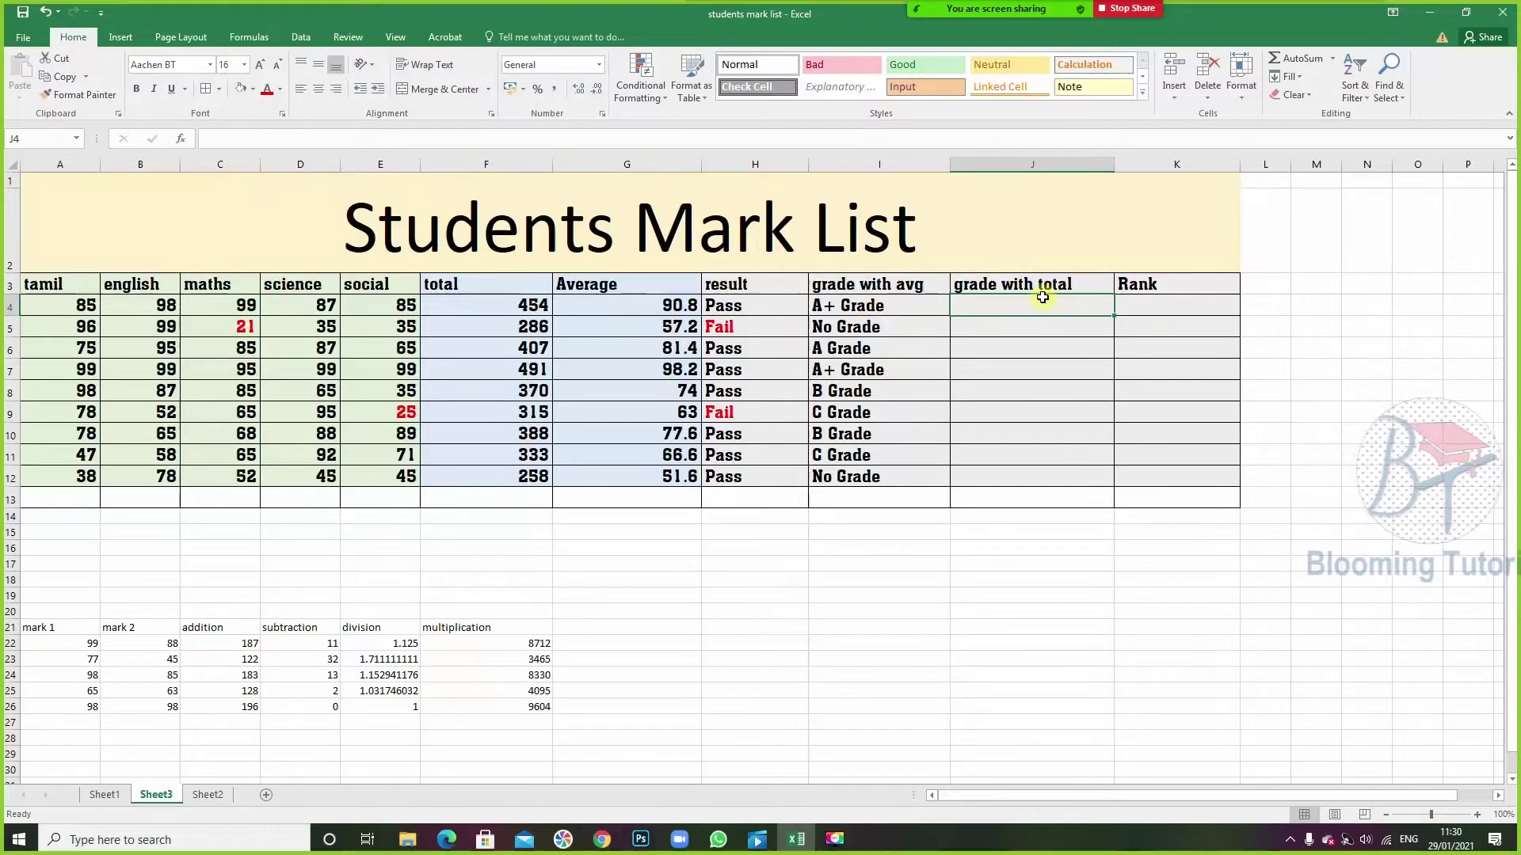
pyautogui.click(834, 303)
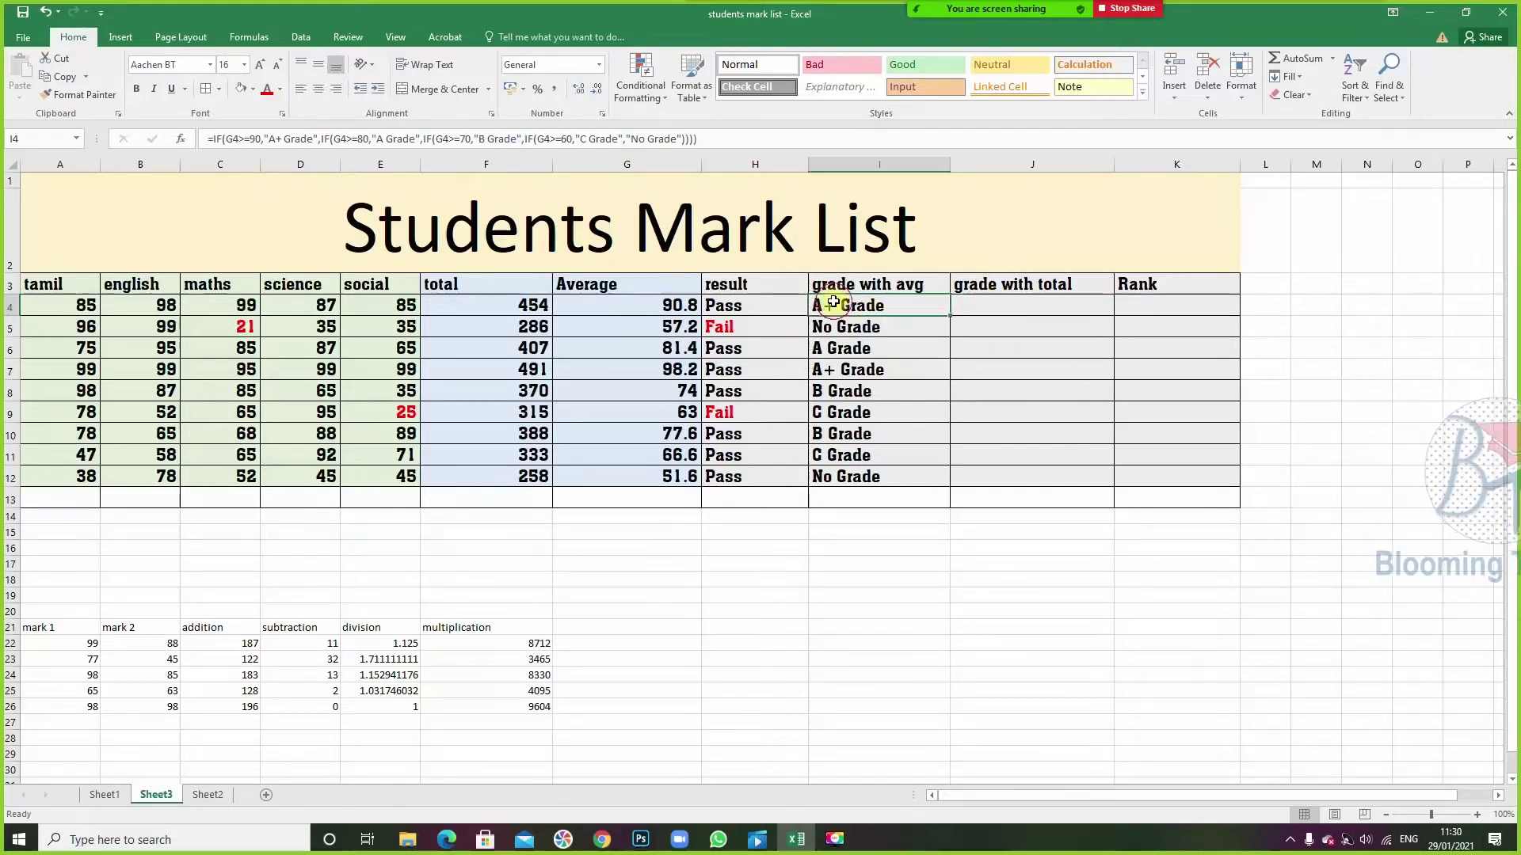
pyautogui.click(235, 139)
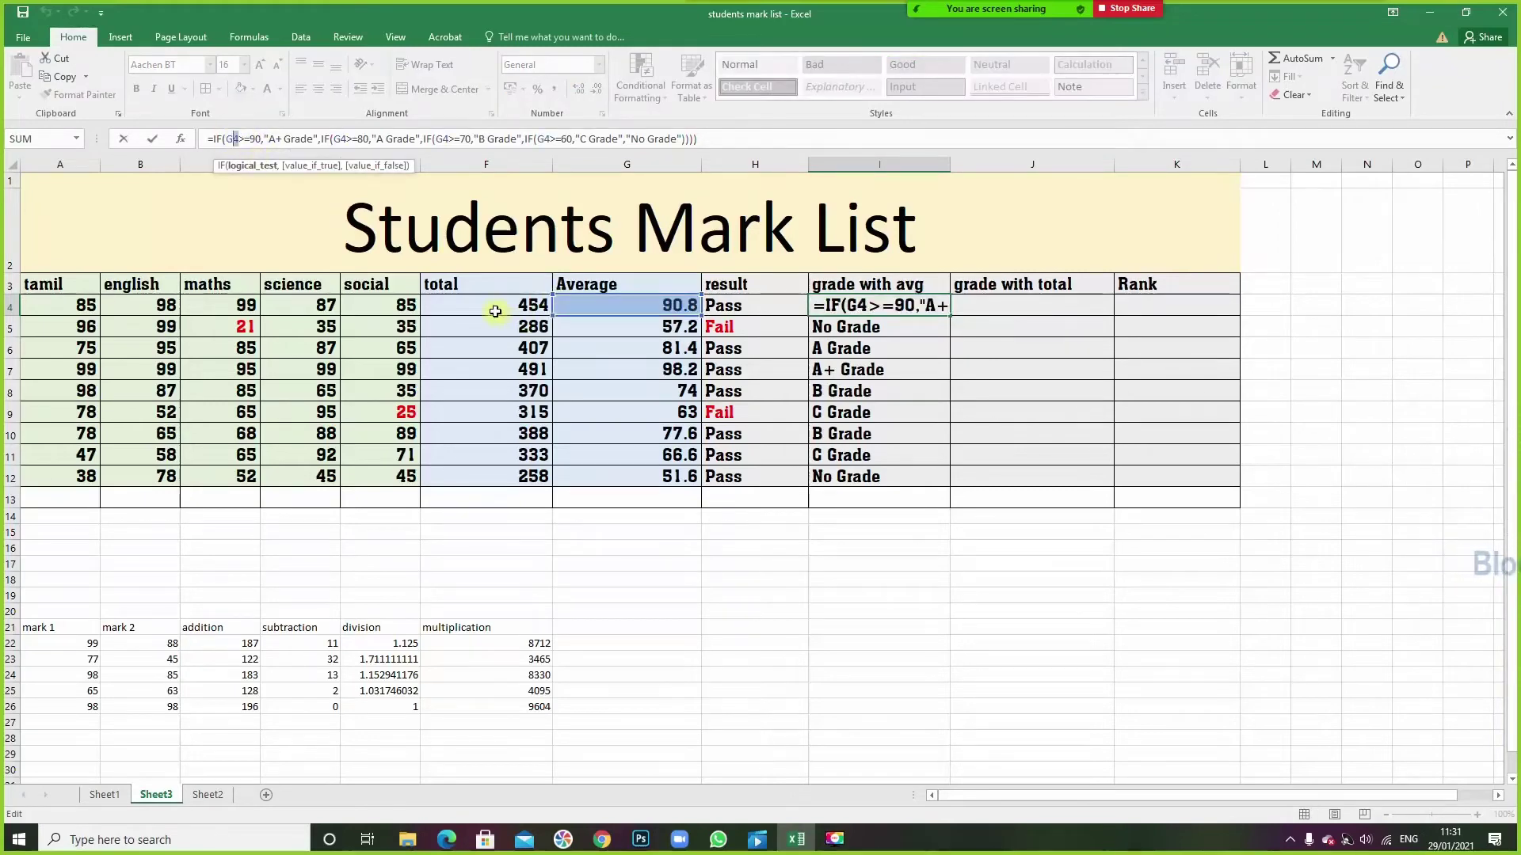
pyautogui.press('Return')
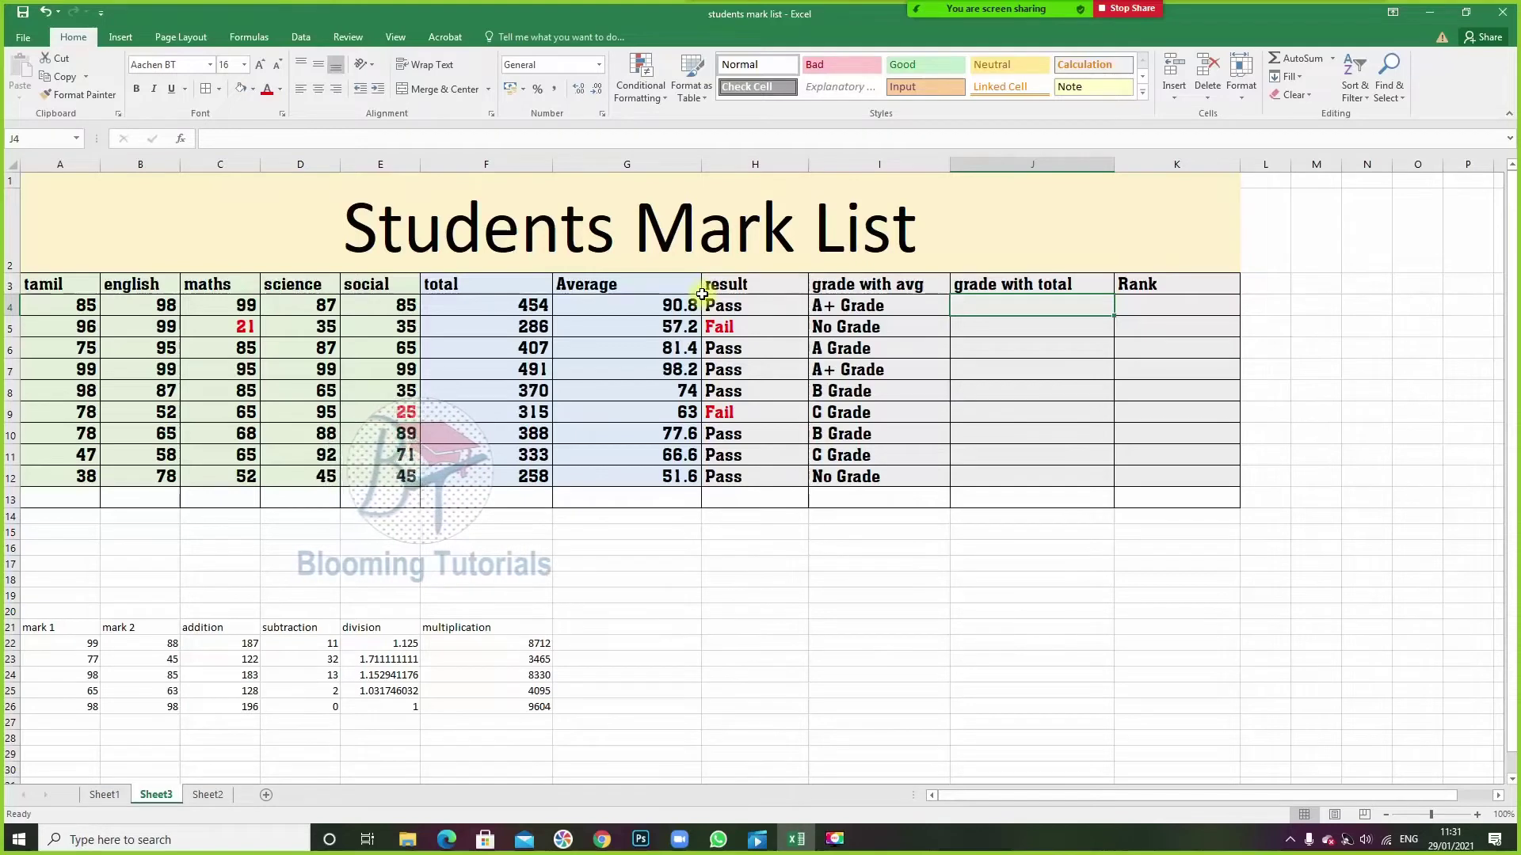
pyautogui.click(866, 306)
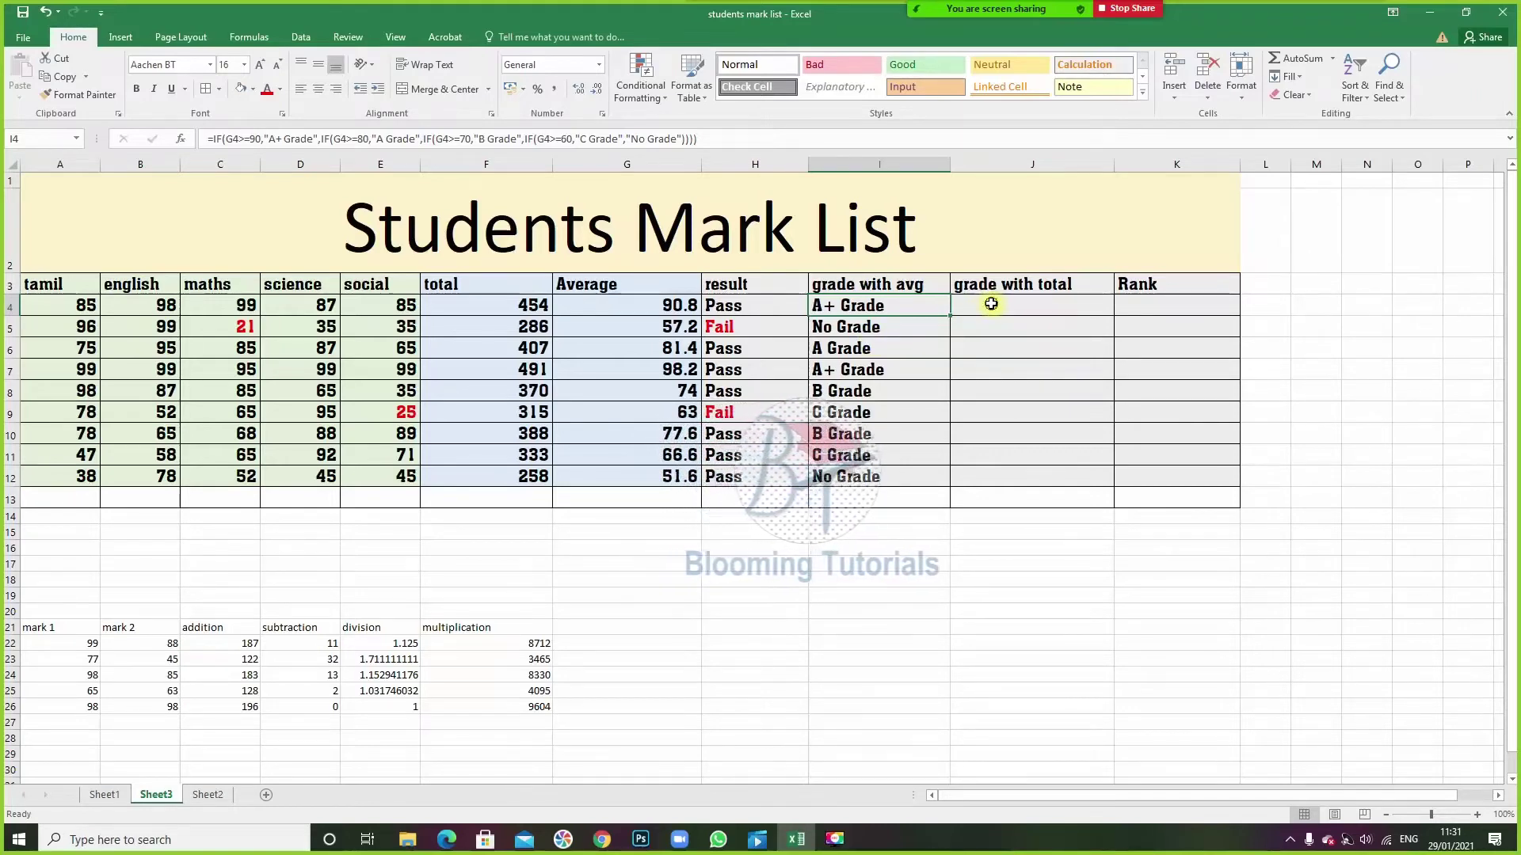
# - Widen the 'grade with total' column and start a =lookup( formula in J4
pyautogui.click(991, 304)
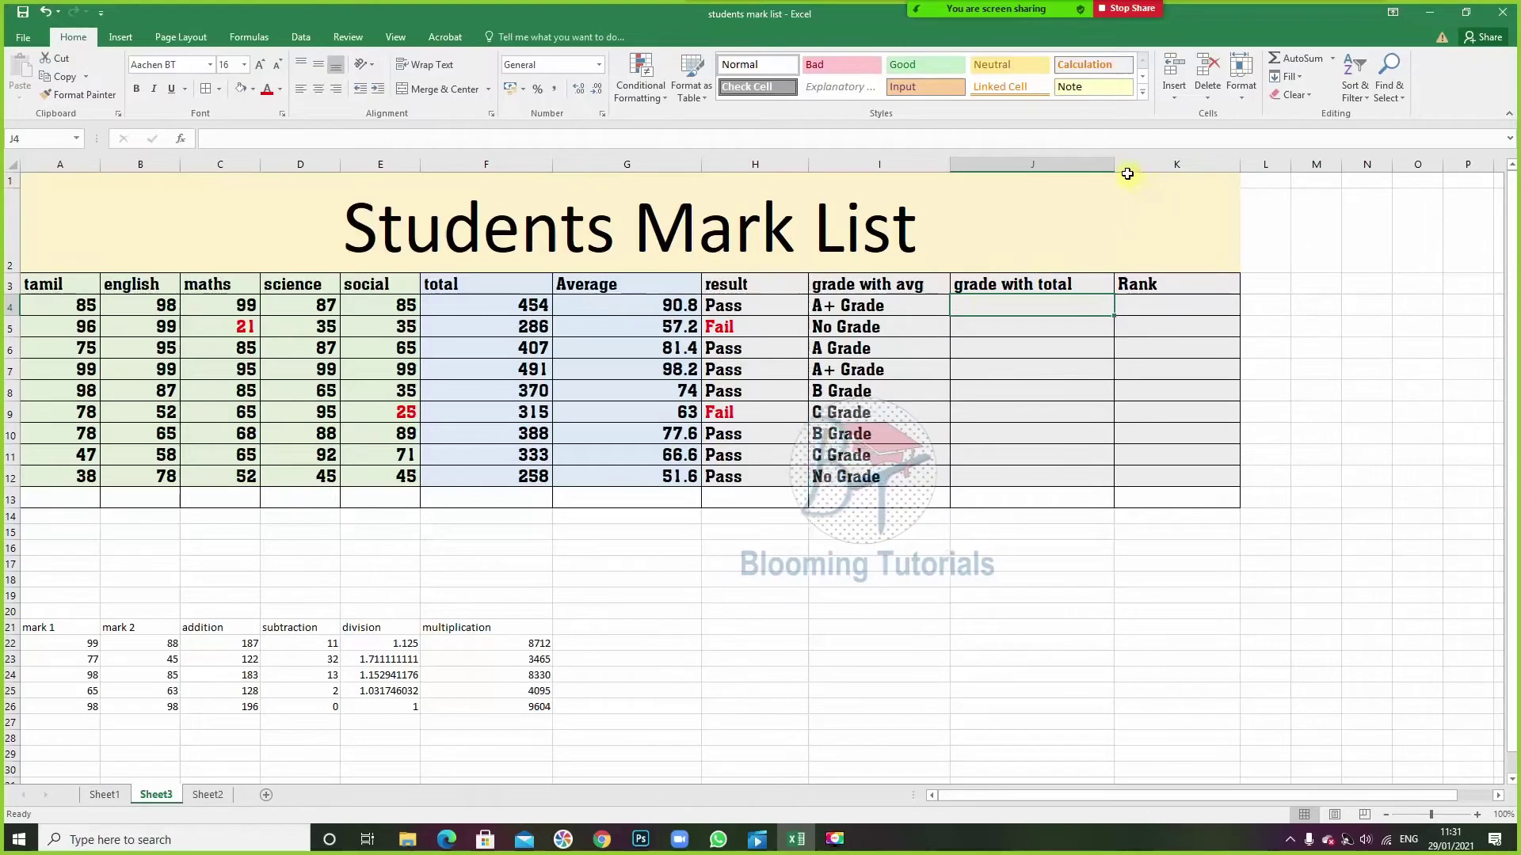
pyautogui.moveTo(1113, 162); pyautogui.dragTo(1323, 198)
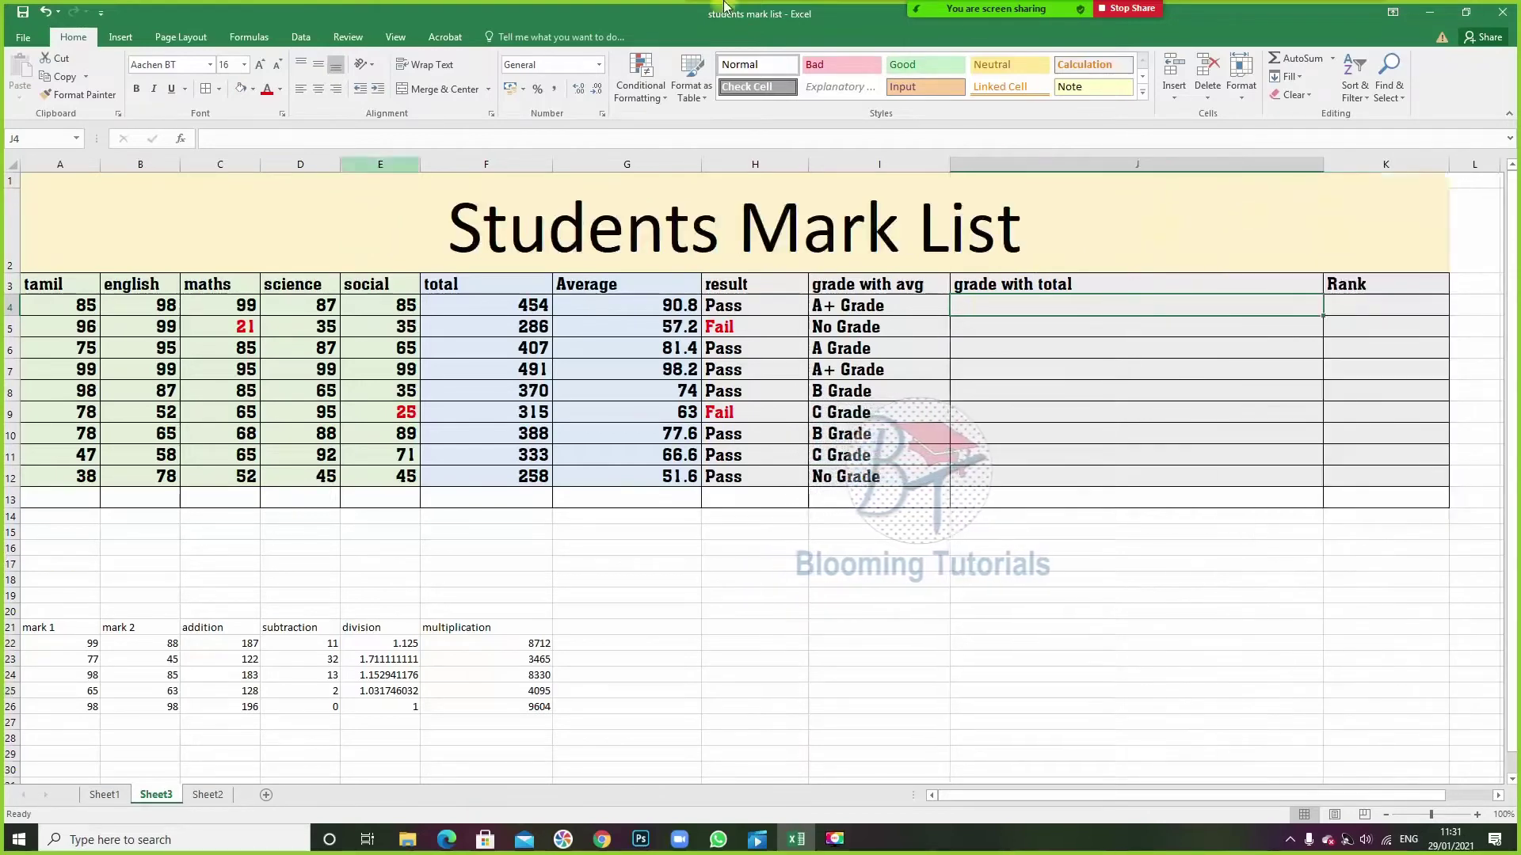
pyautogui.moveTo(1324, 165); pyautogui.dragTo(1387, 166)
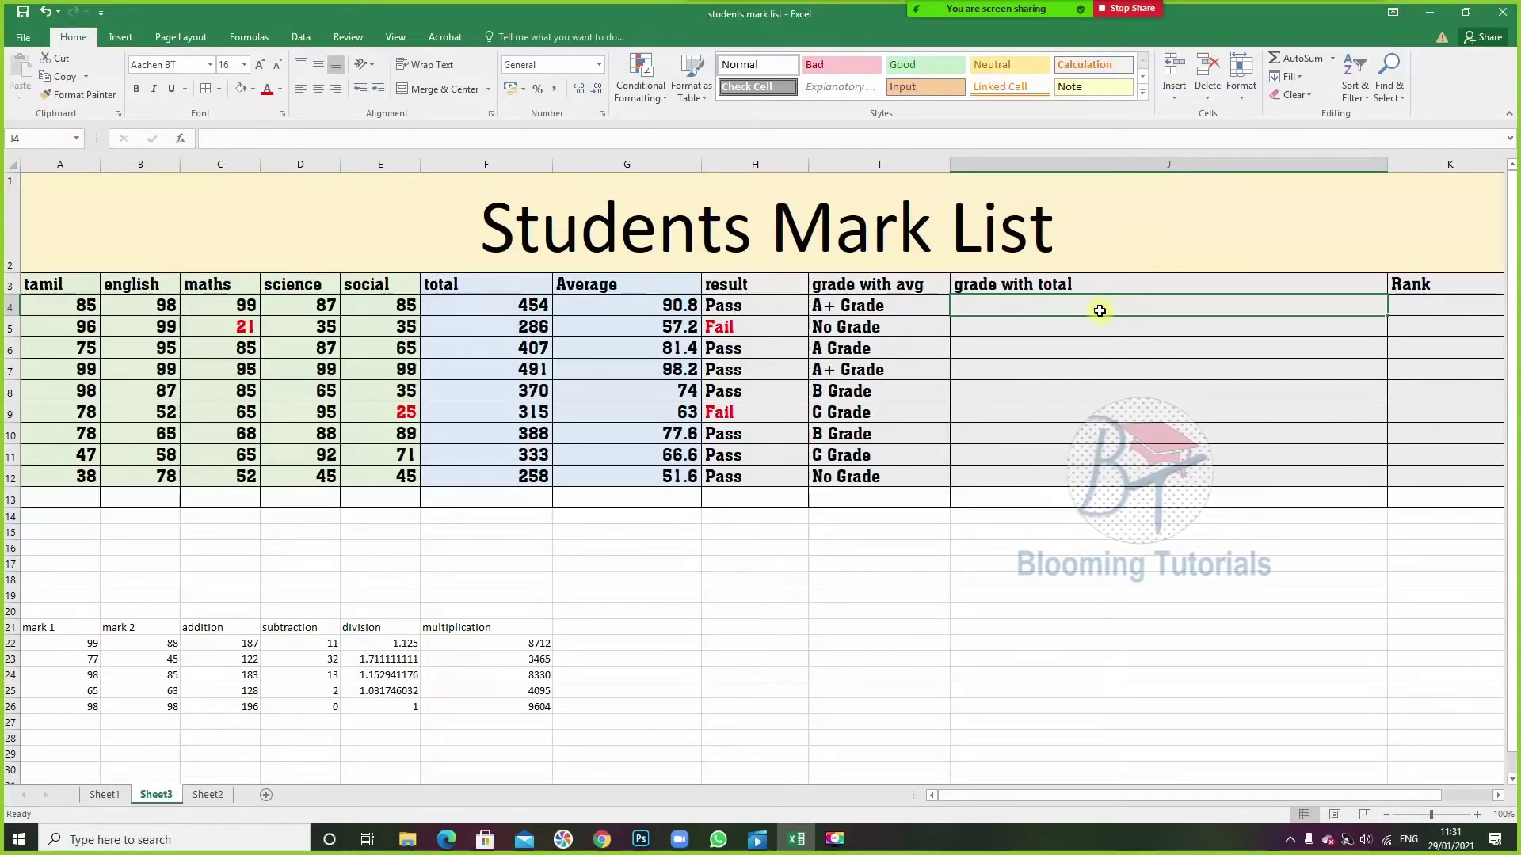
pyautogui.write('=lookup')
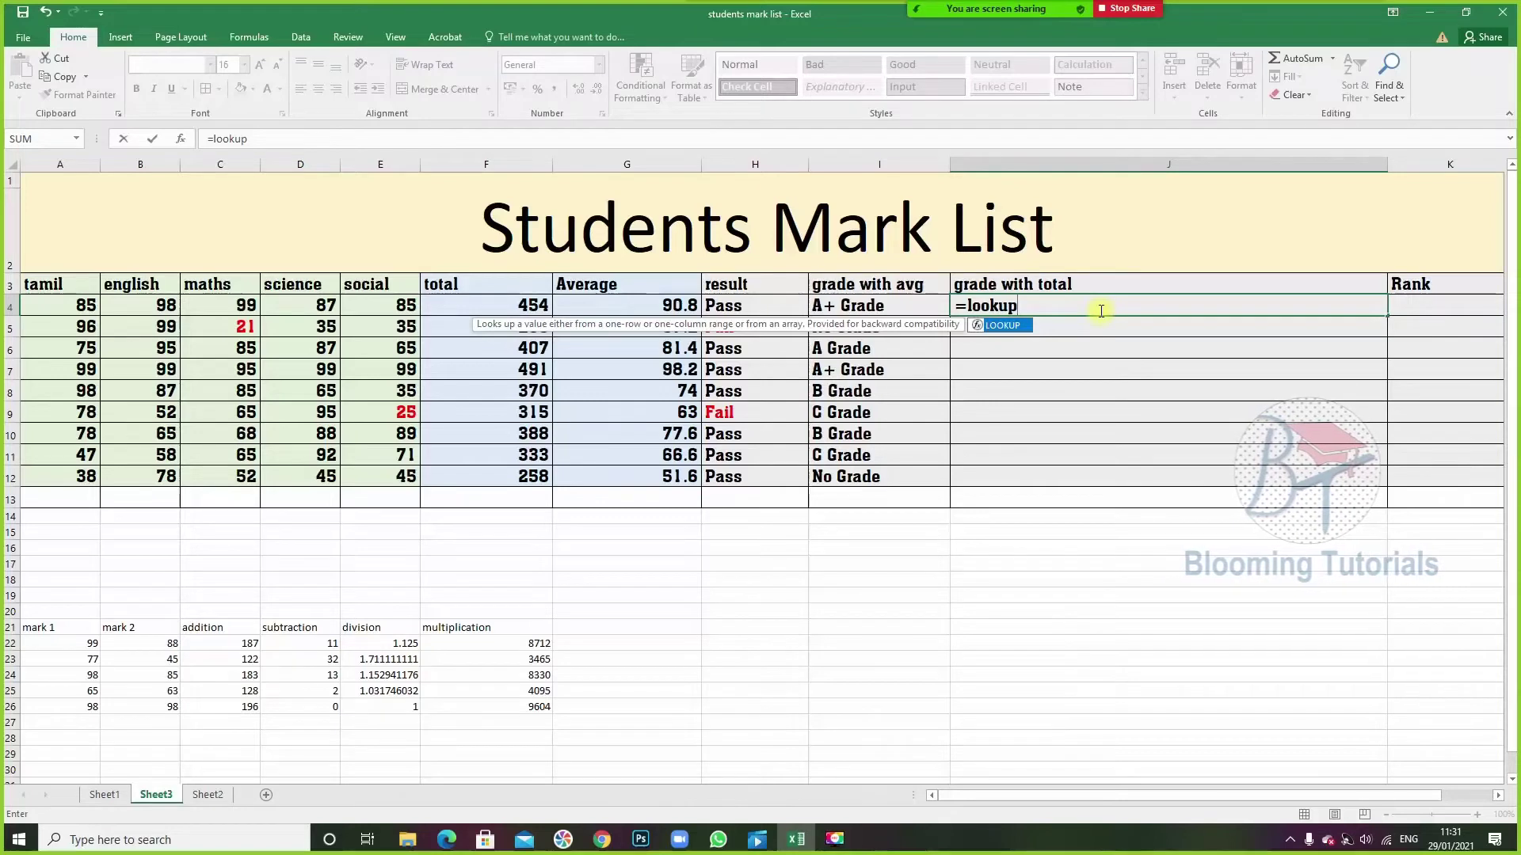
pyautogui.write('(')
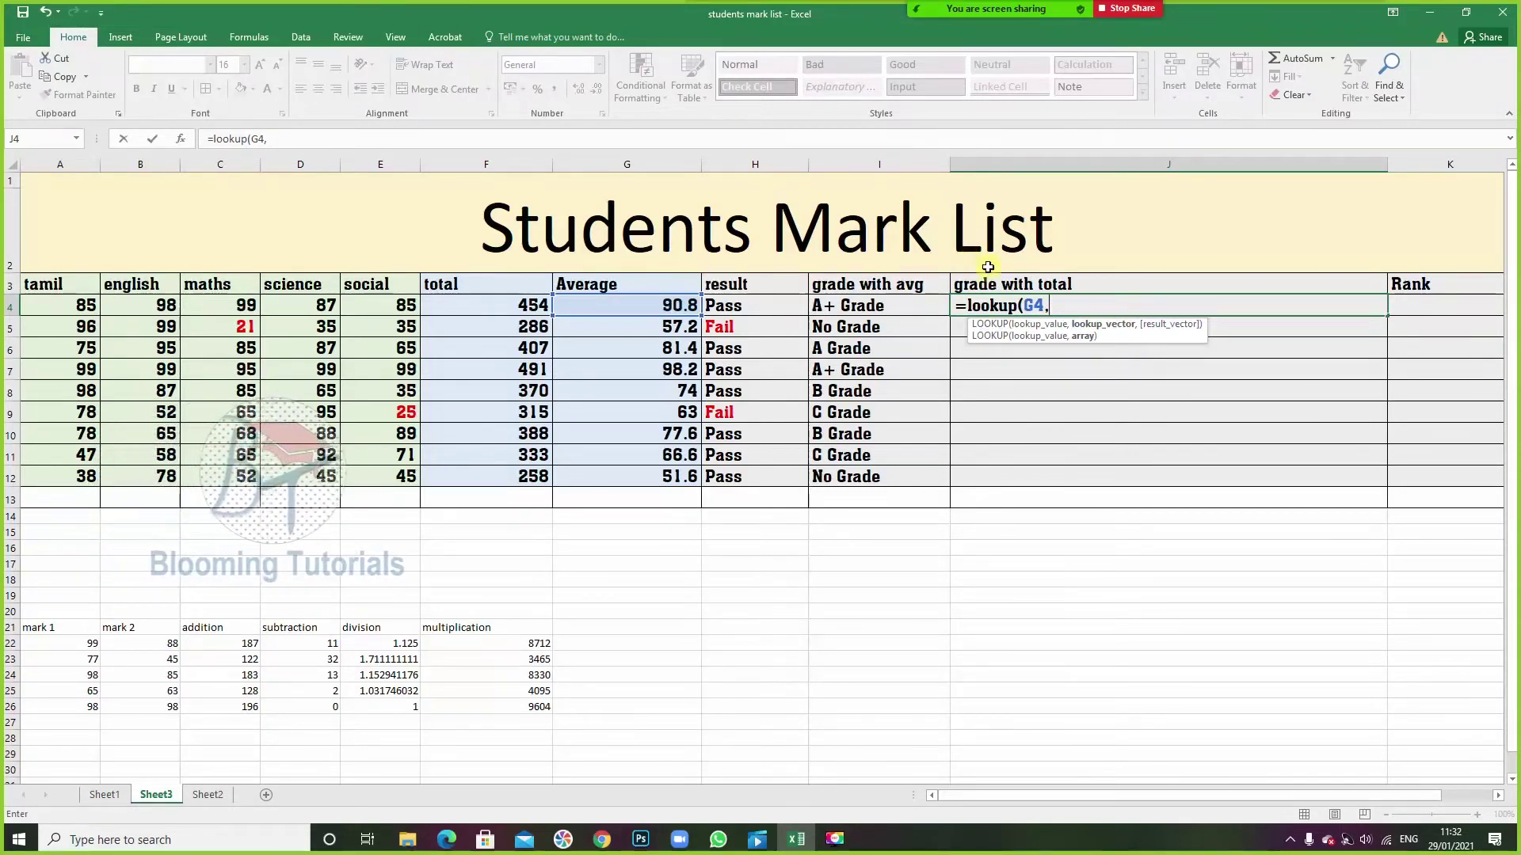
# - Enter the breakpoints {0,60,70,80,90} in J4's LOOKUP formula, removing a mistyped bracket
pyautogui.write('{')
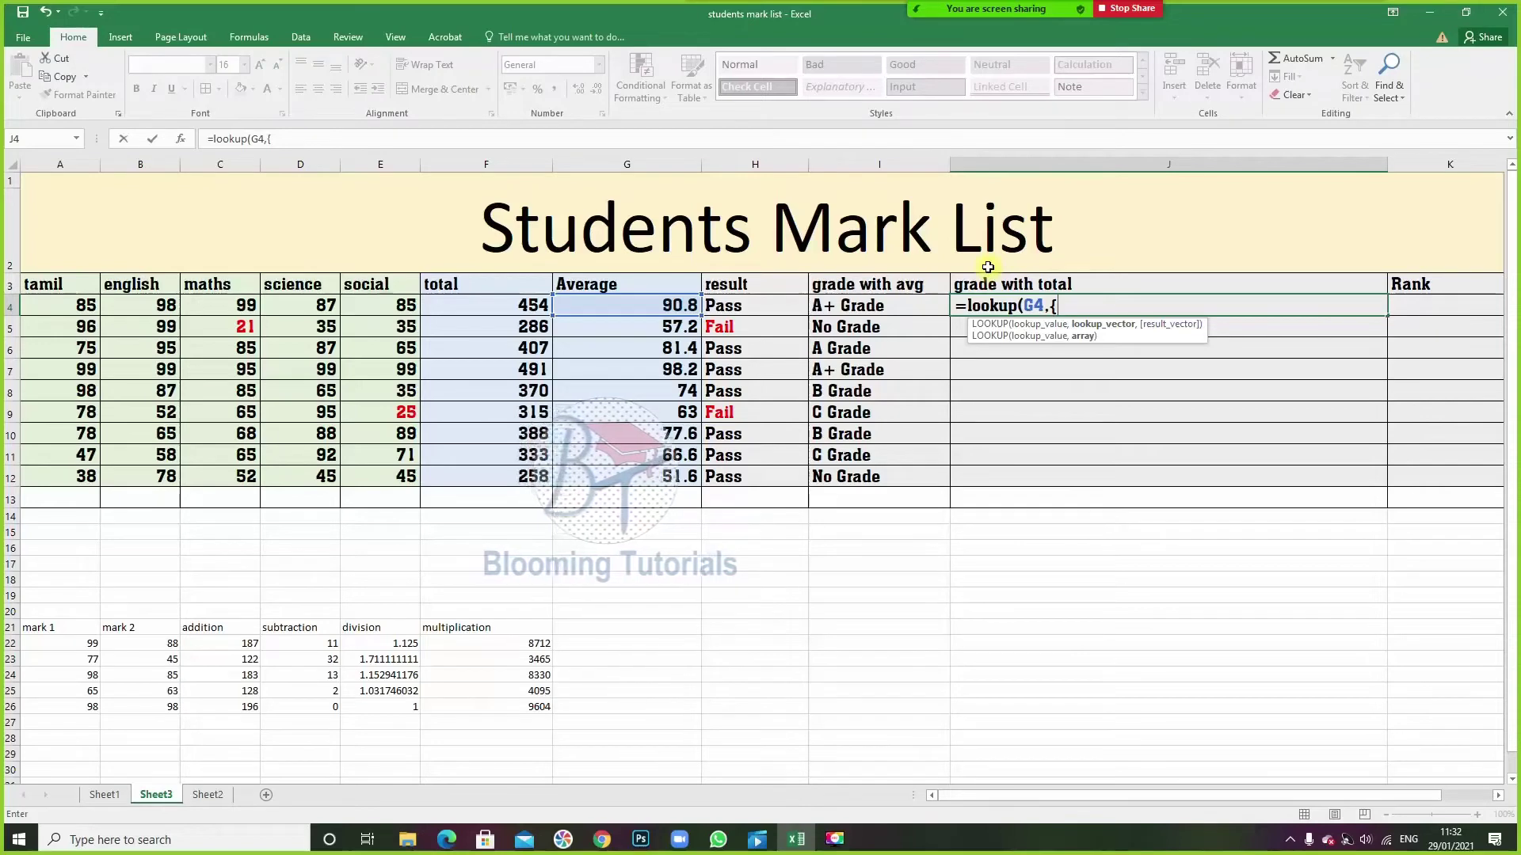
pyautogui.write('[')
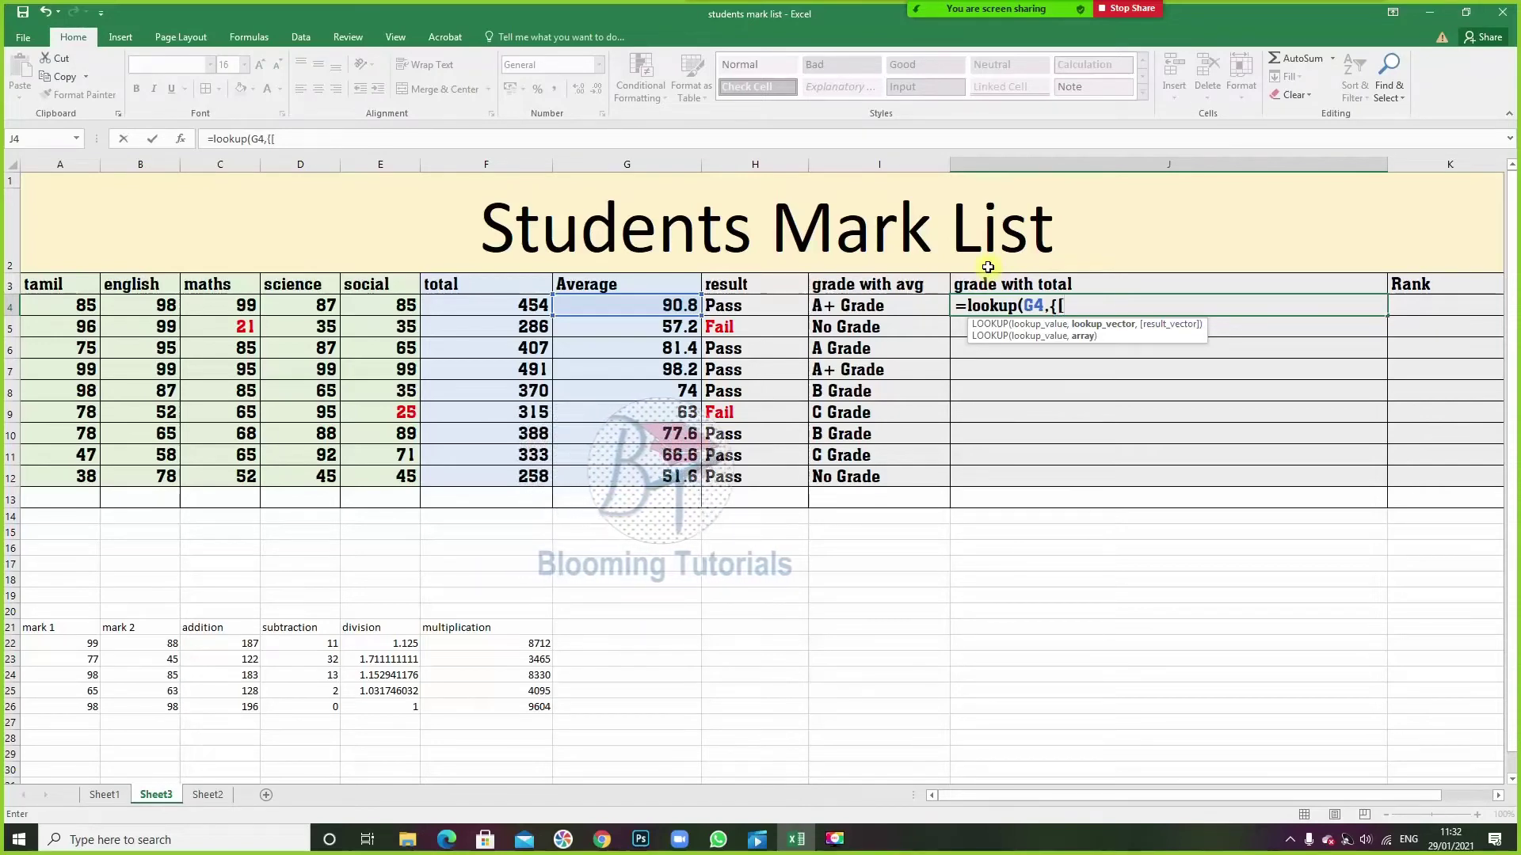
pyautogui.press('BackSpace')
pyautogui.press('BackSpace')
pyautogui.write('{')
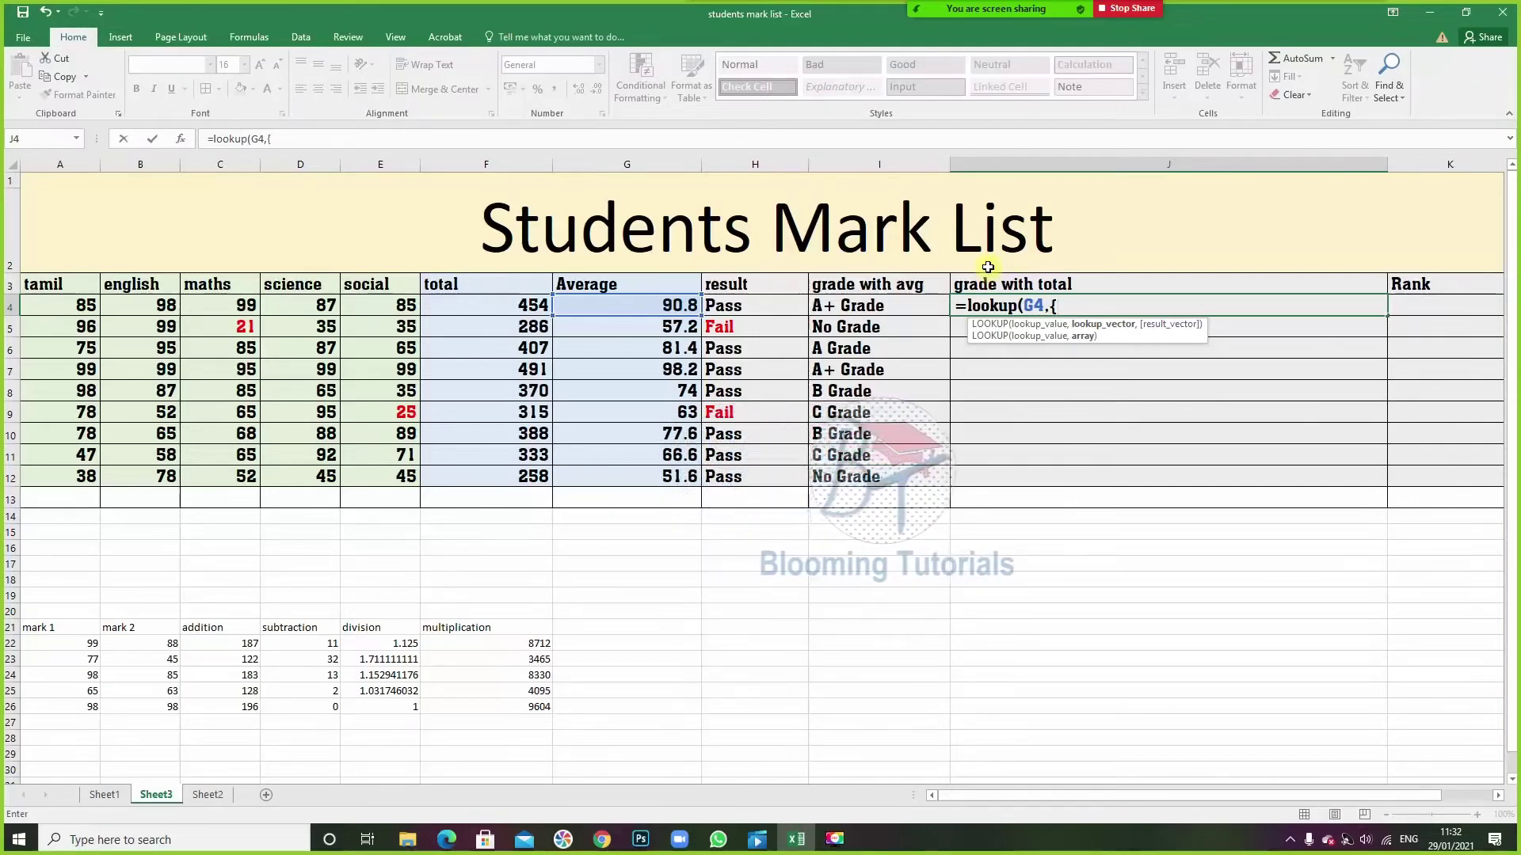
pyautogui.write('0,')
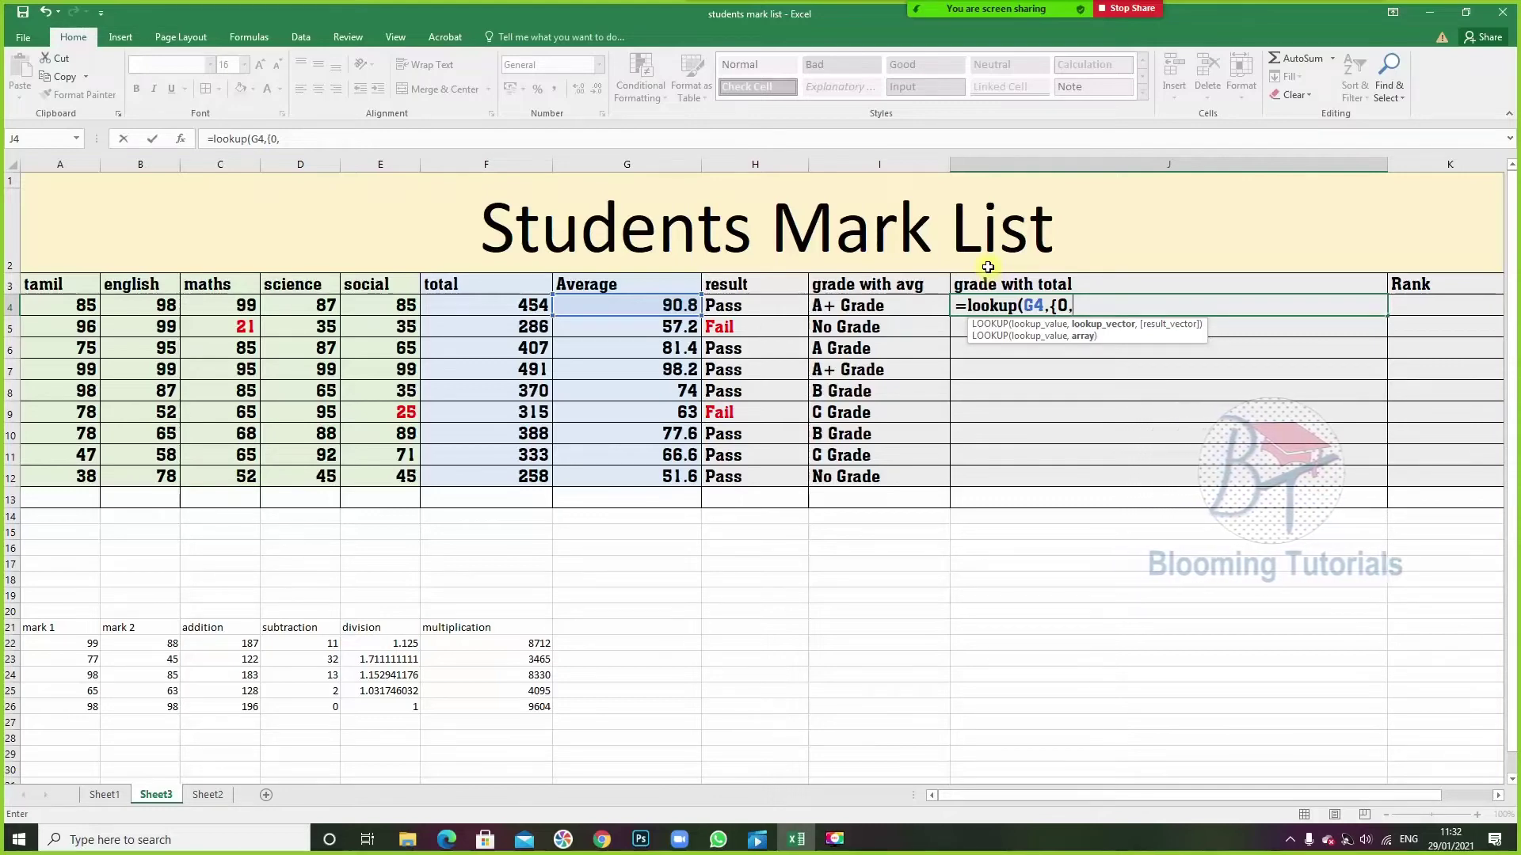
pyautogui.write('60,')
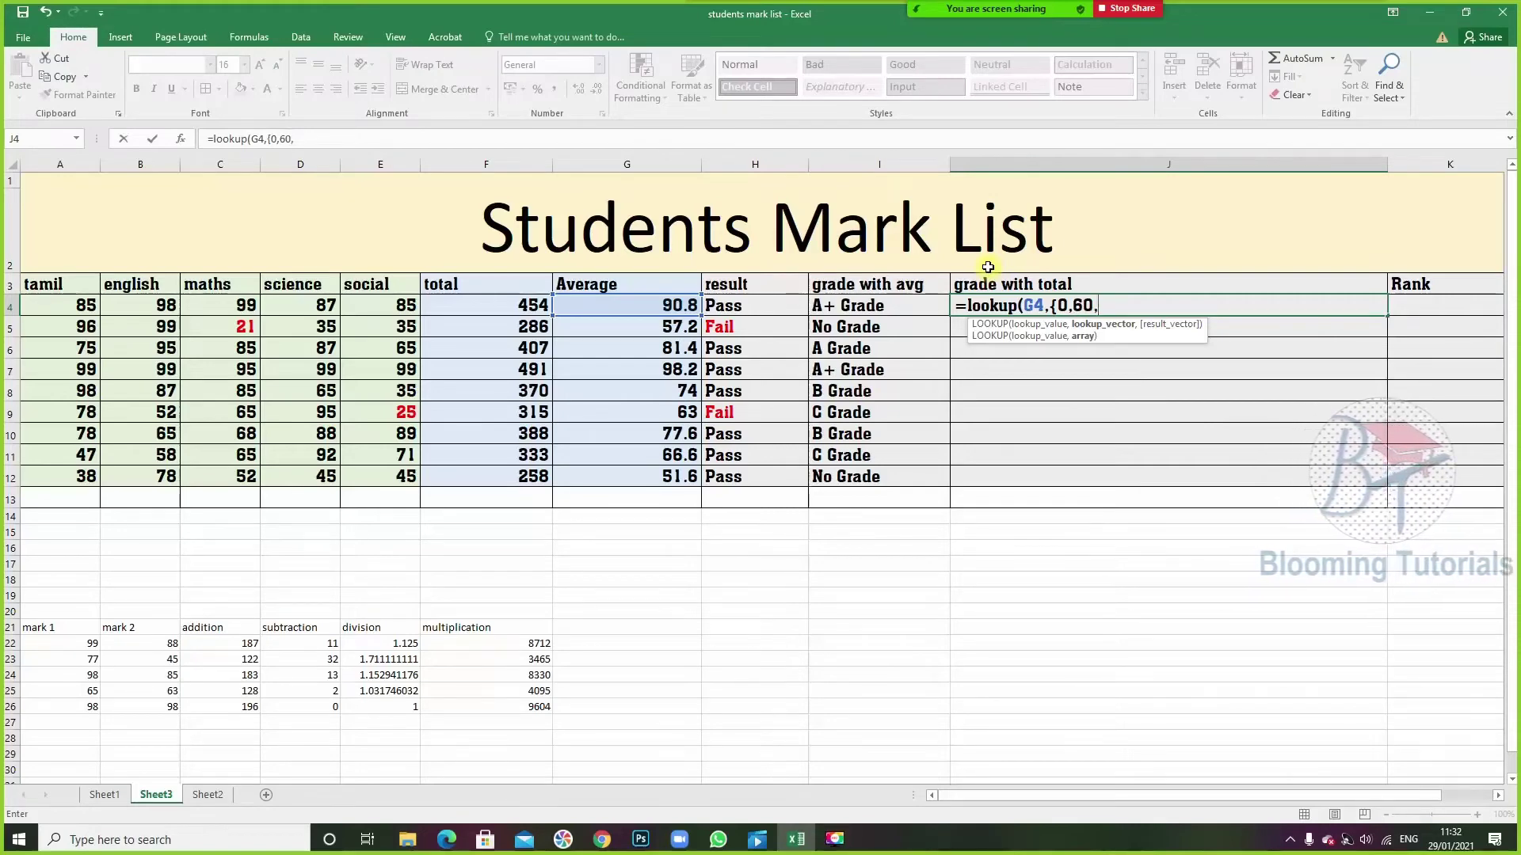
pyautogui.write('70,80,90')
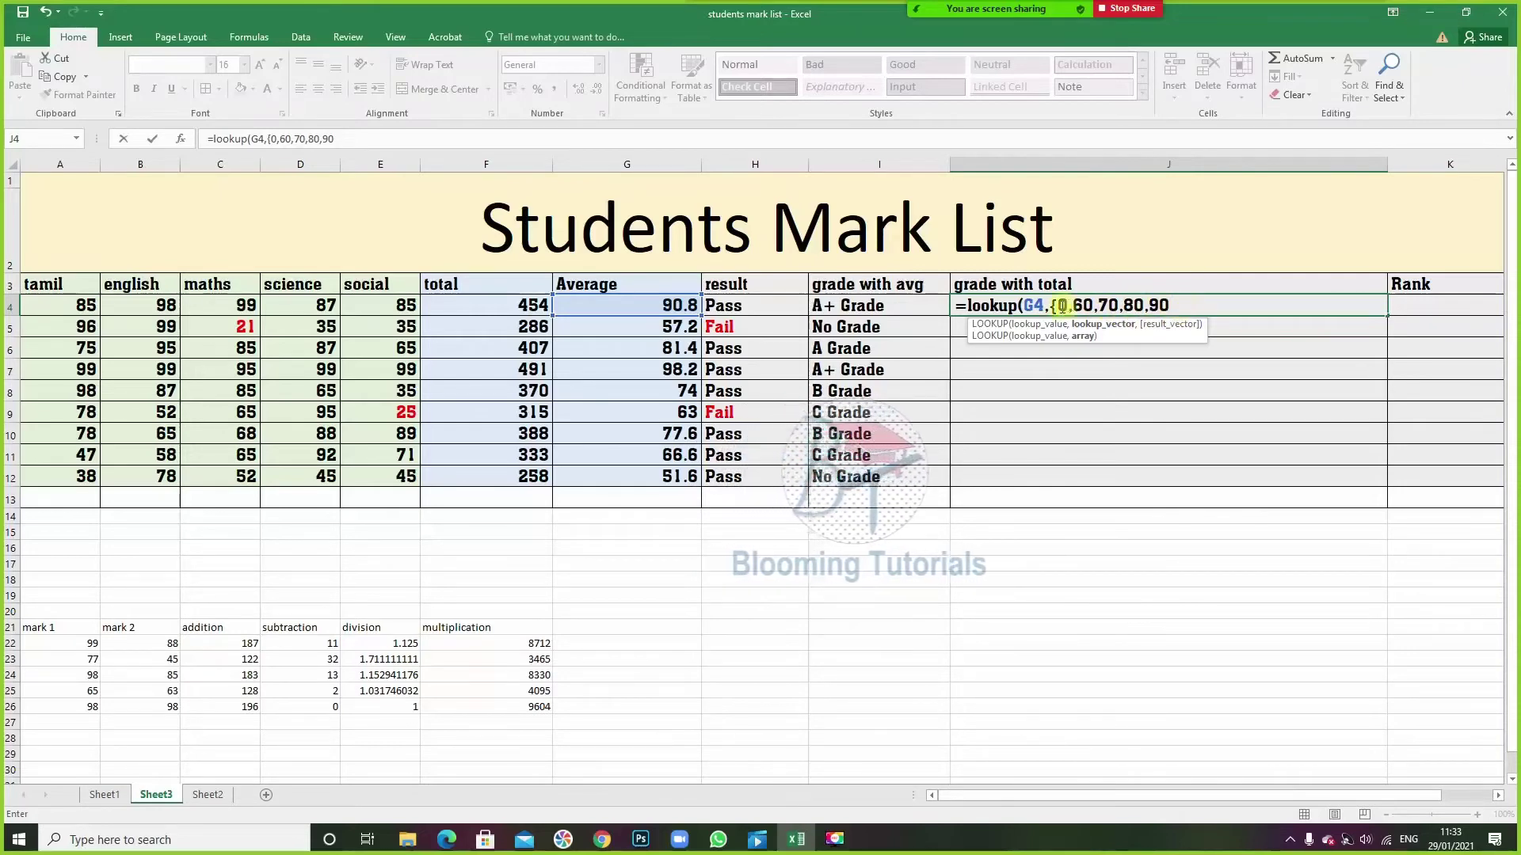
pyautogui.click(1171, 309)
pyautogui.write('}')
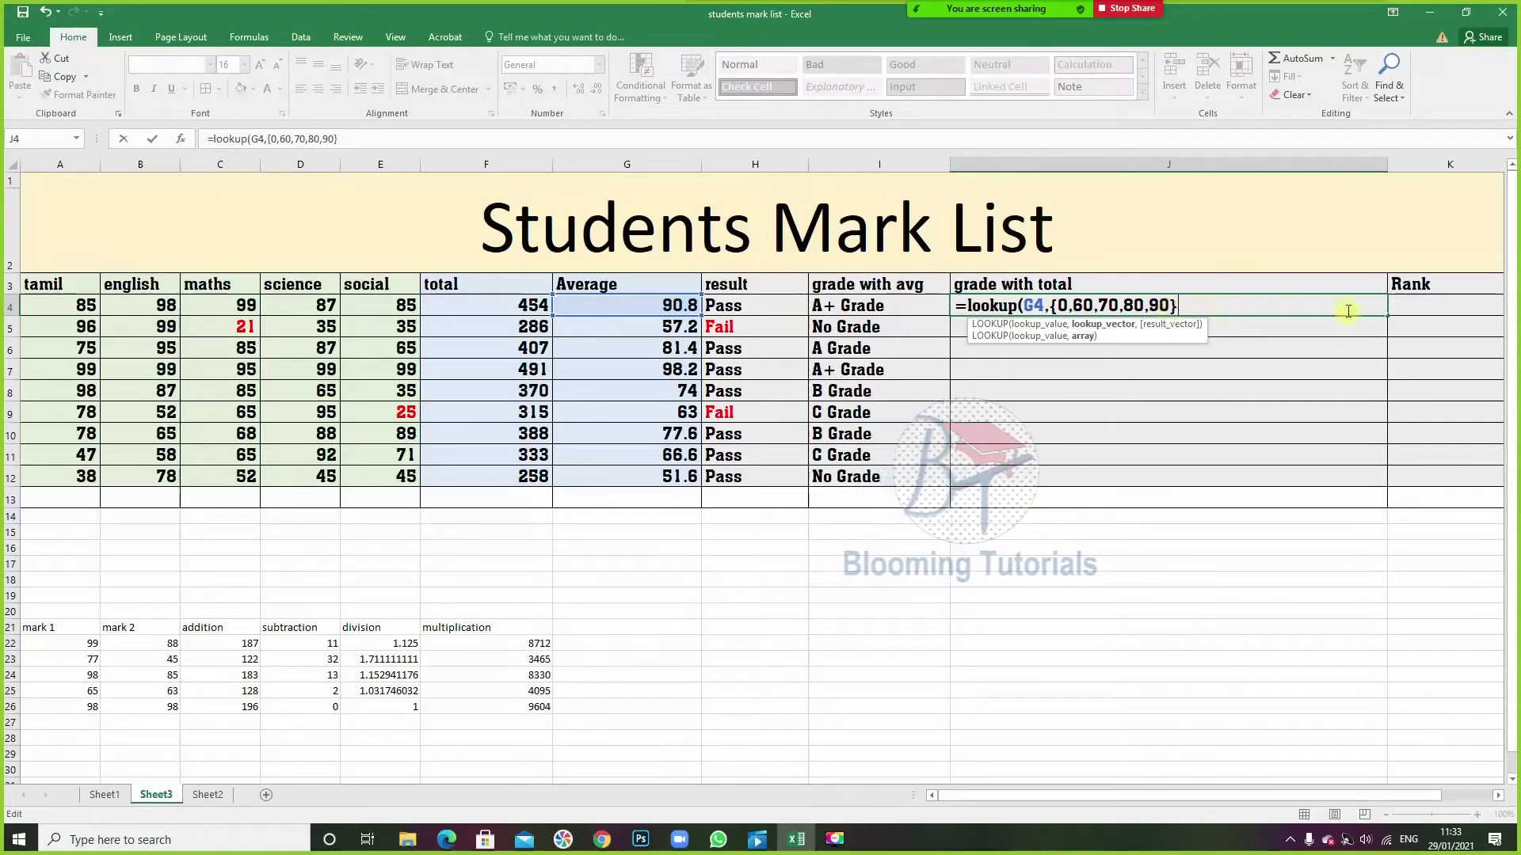
pyautogui.write(',{')
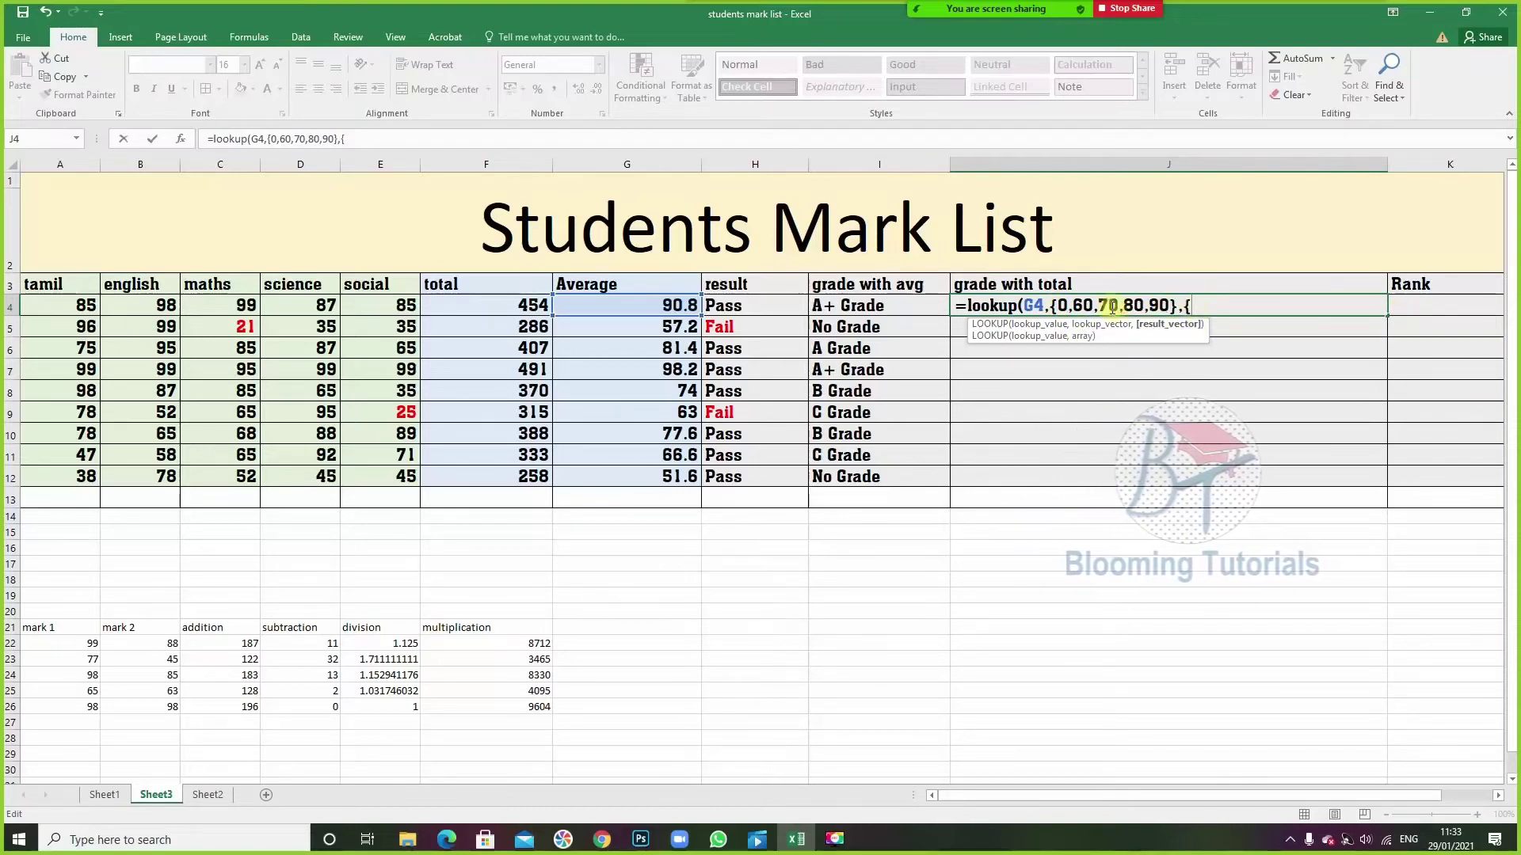
# - Add the result array {"No Grade","C","B","A","A+"} and its closing brace to J4's LOOKUP formula
pyautogui.write('"No Grade"')
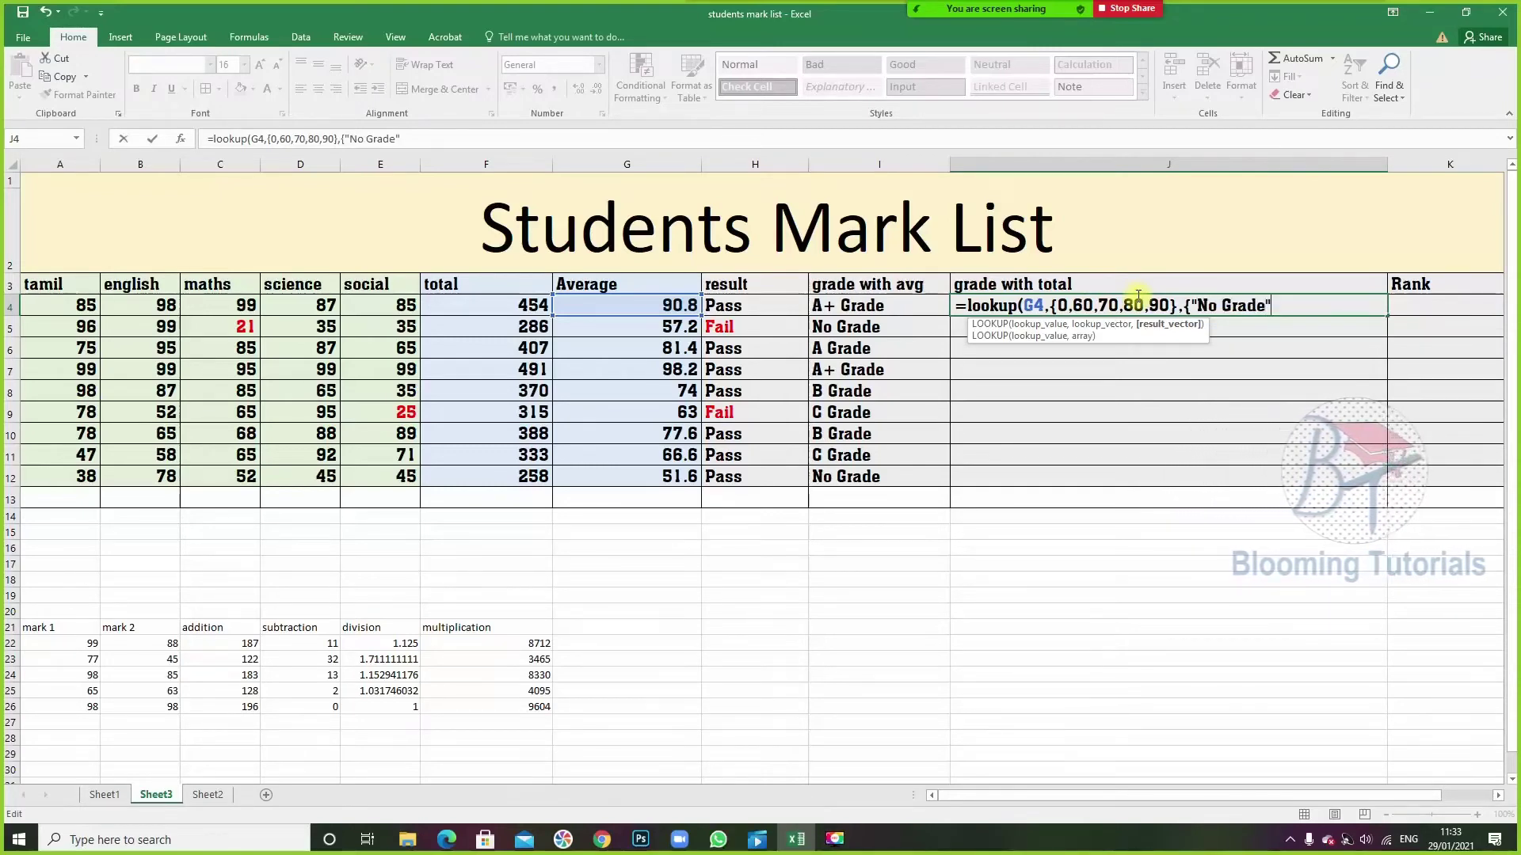
pyautogui.write(',')
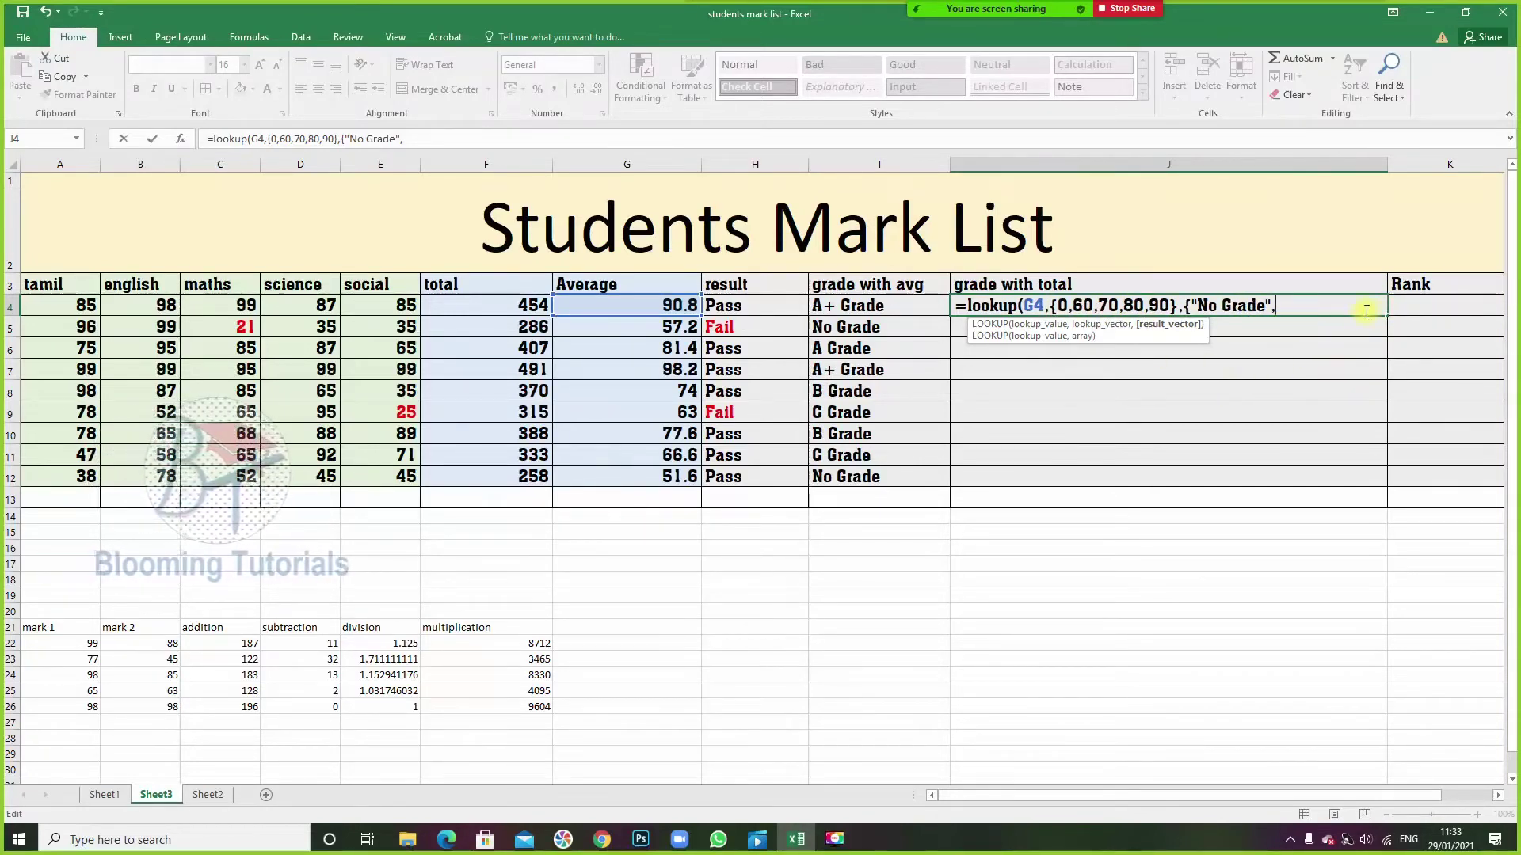
pyautogui.write('"')
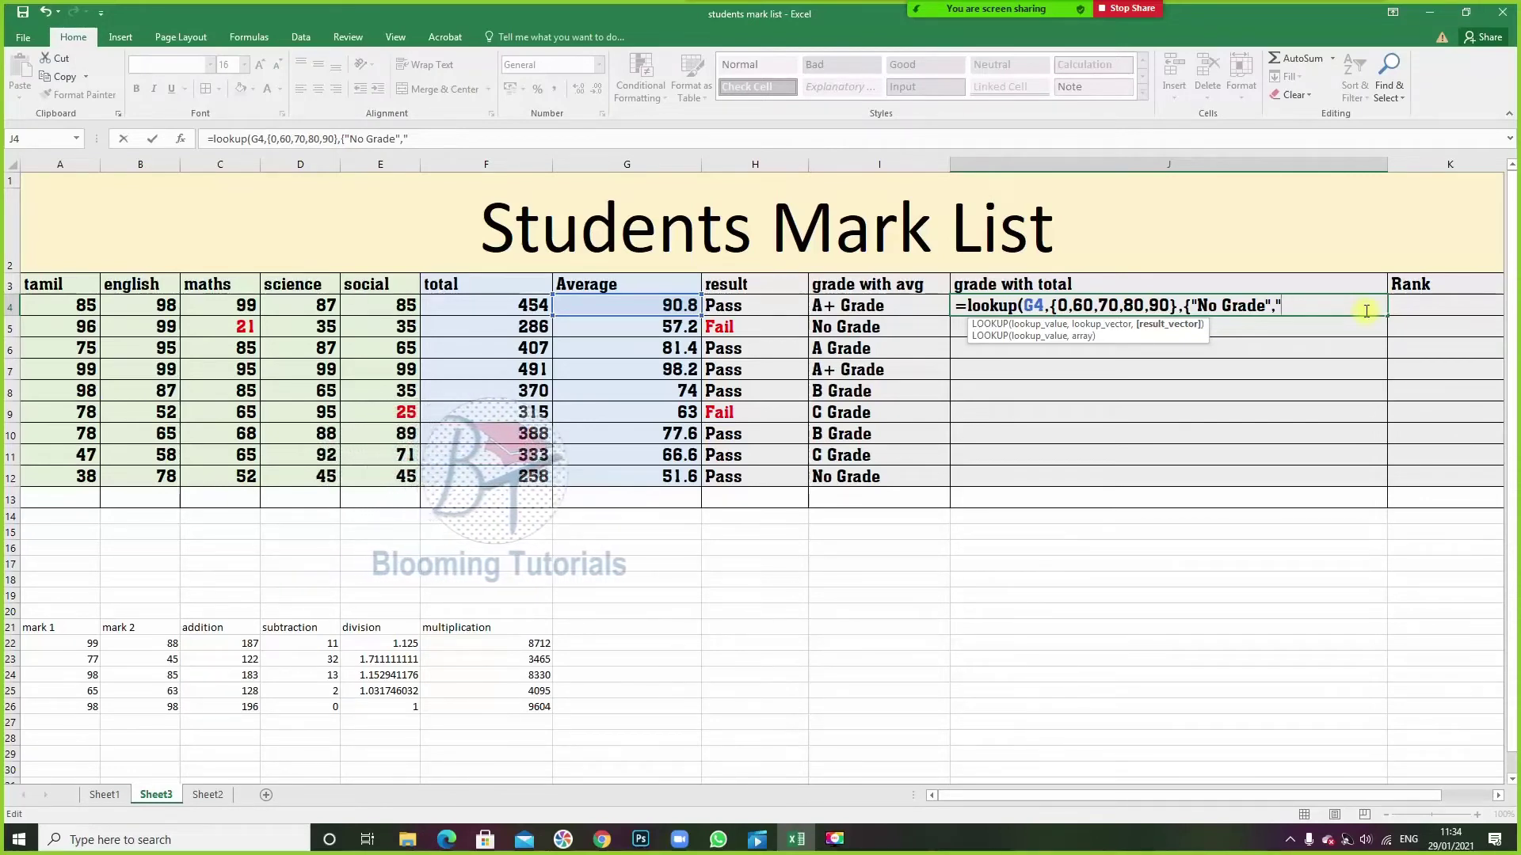
pyautogui.write('C ')
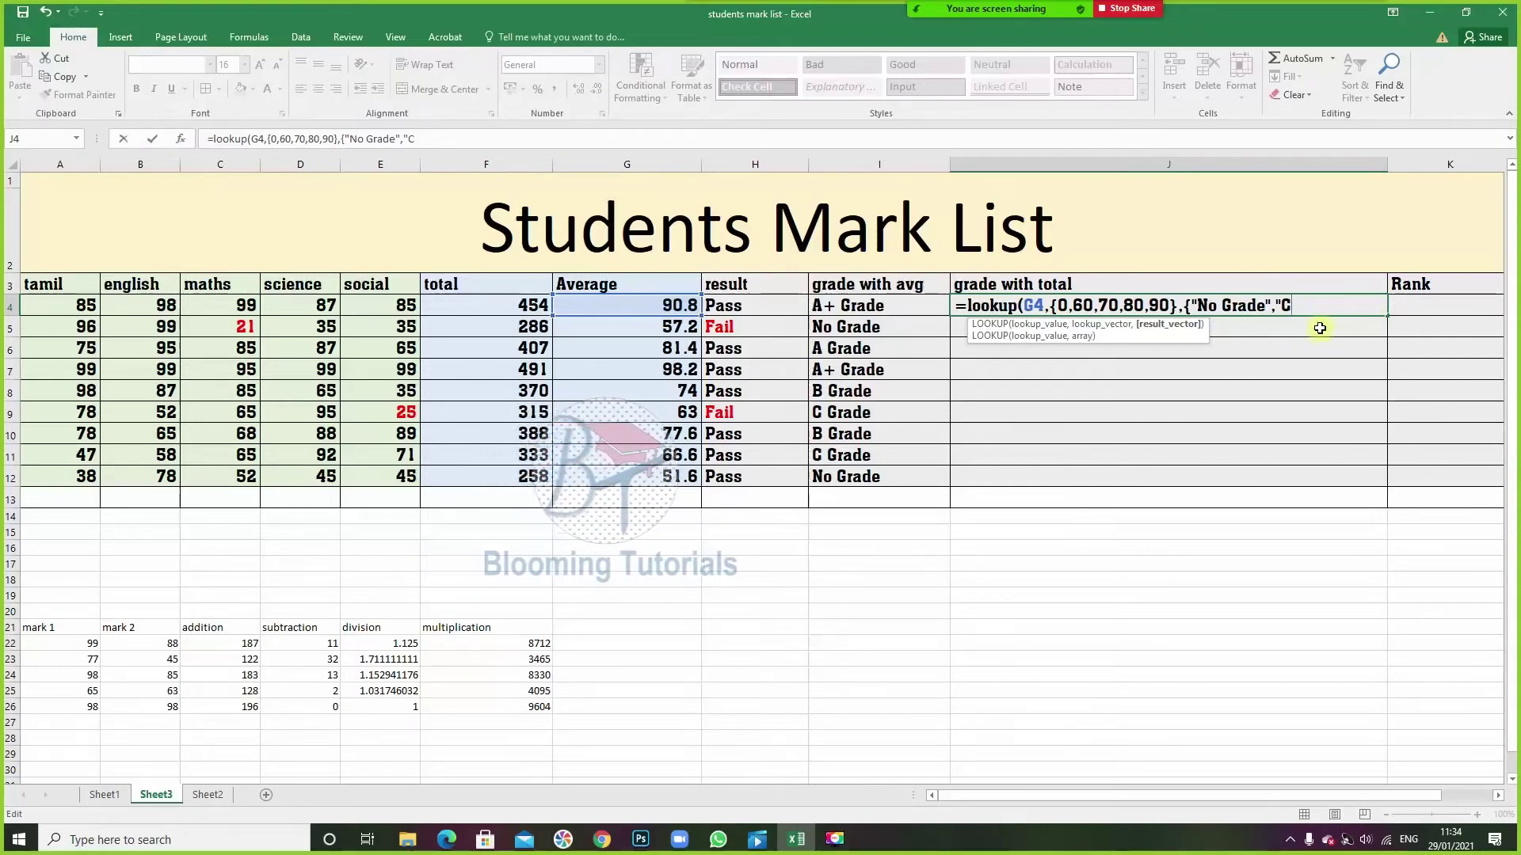
pyautogui.write('",')
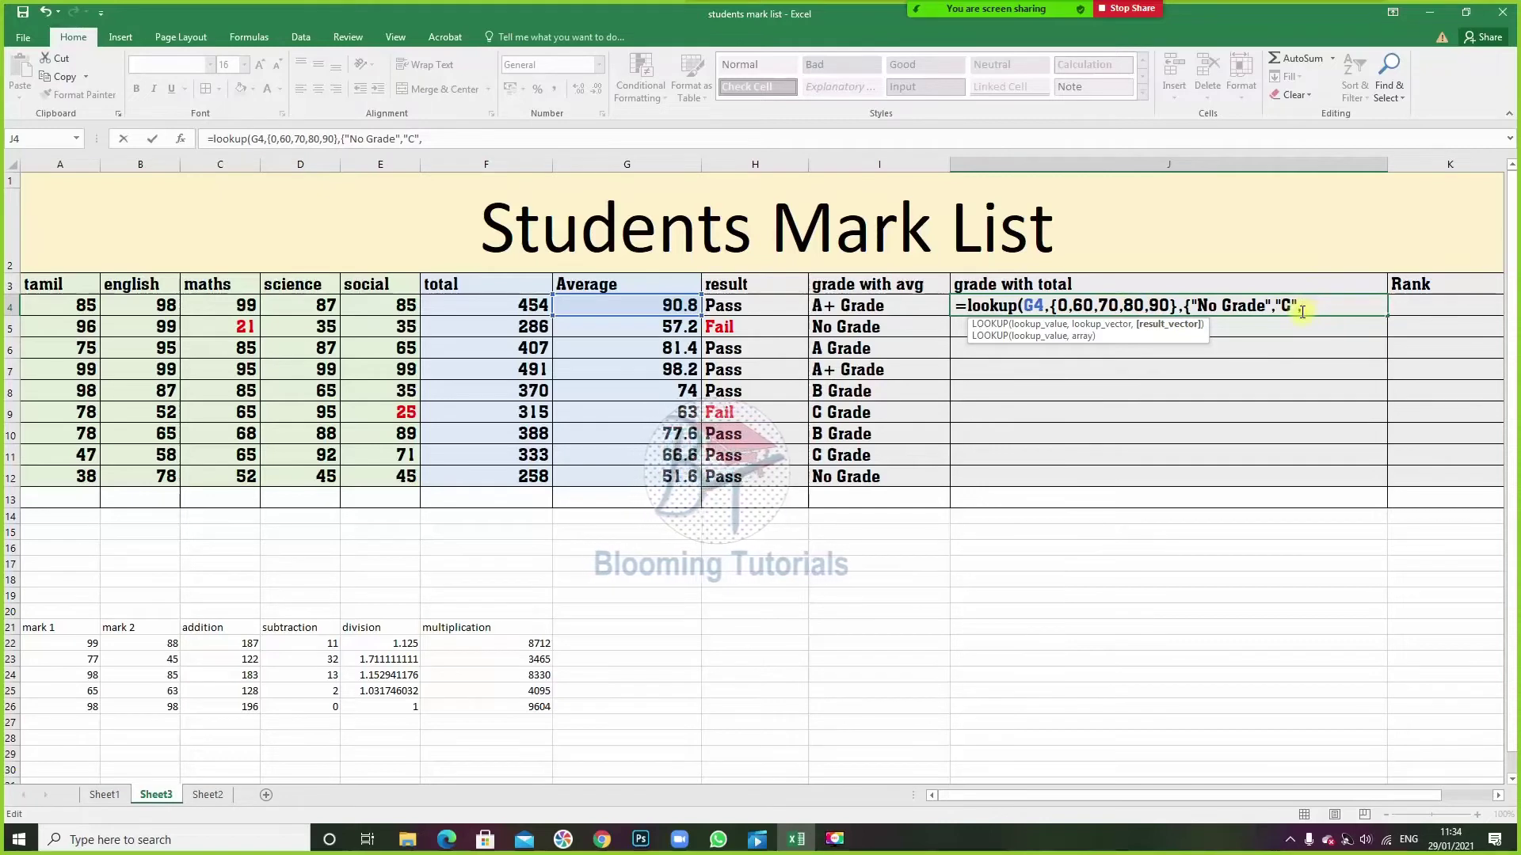
pyautogui.write('"B",')
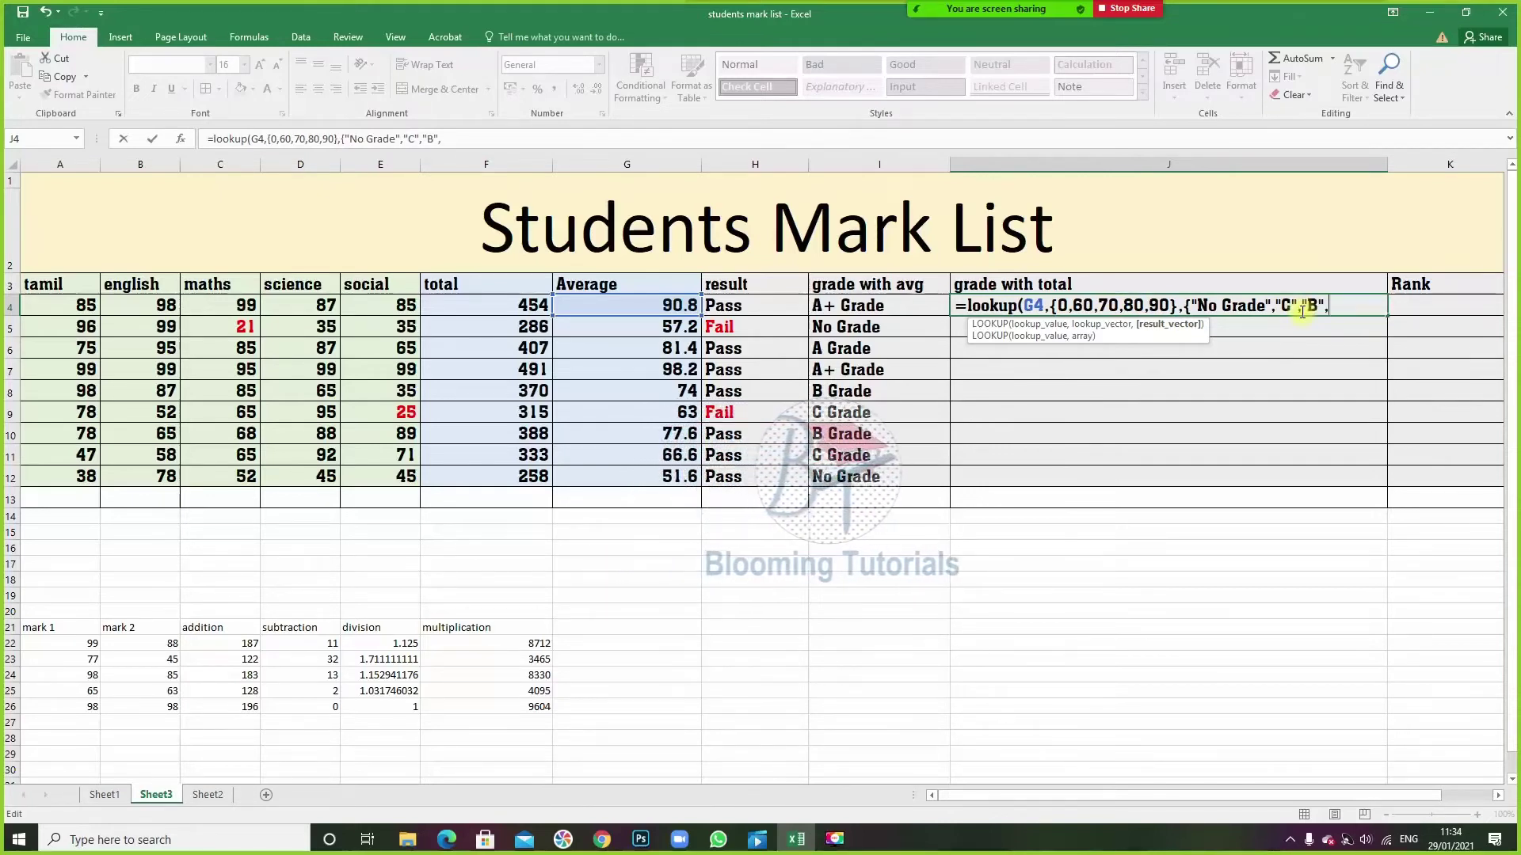
pyautogui.write('"')
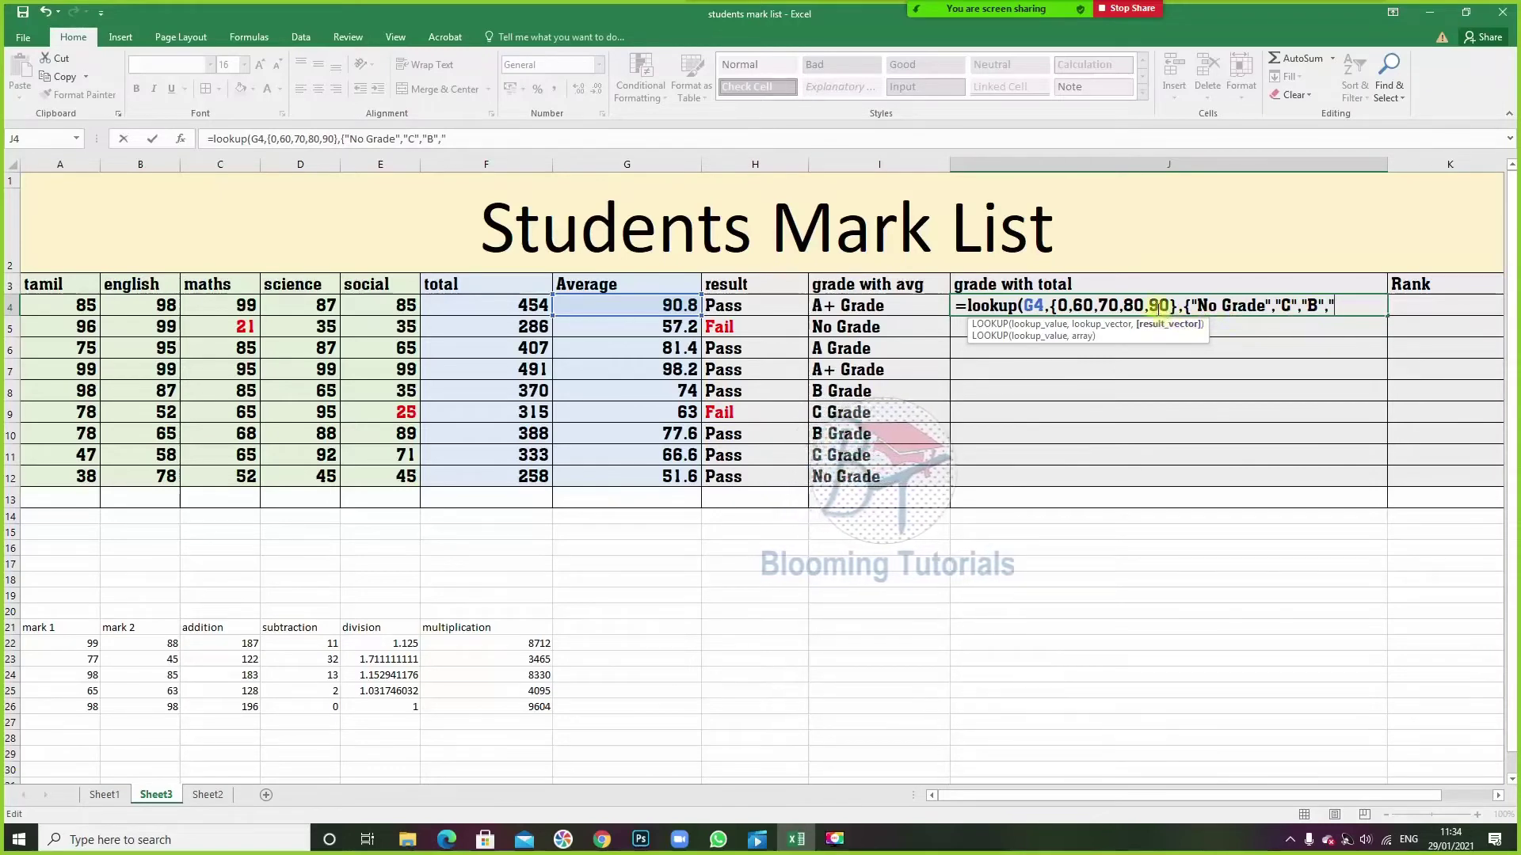
pyautogui.write('A"')
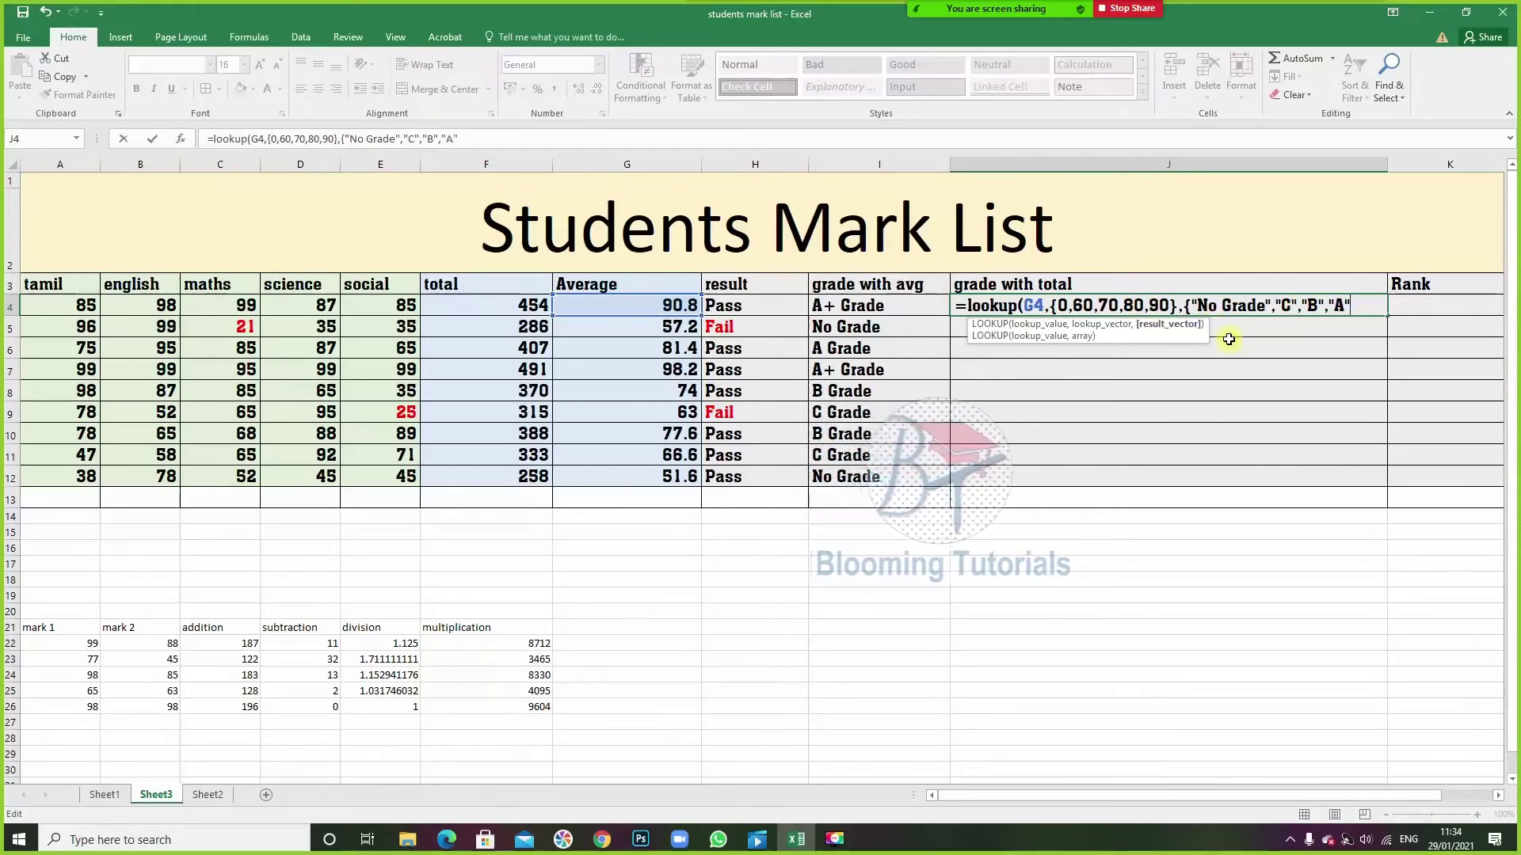
pyautogui.write(',"')
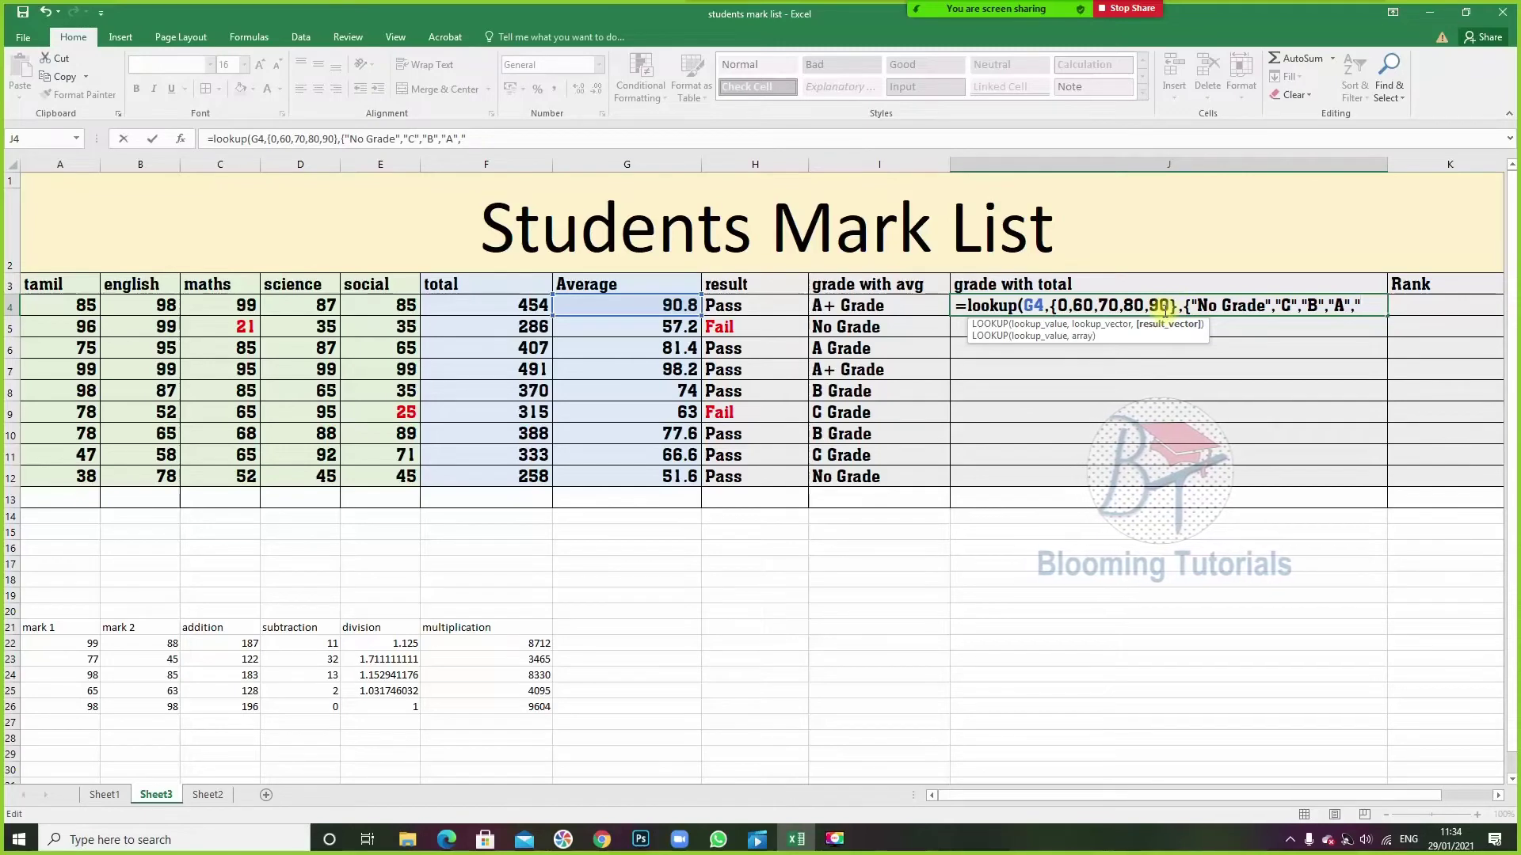
pyautogui.write('A+"')
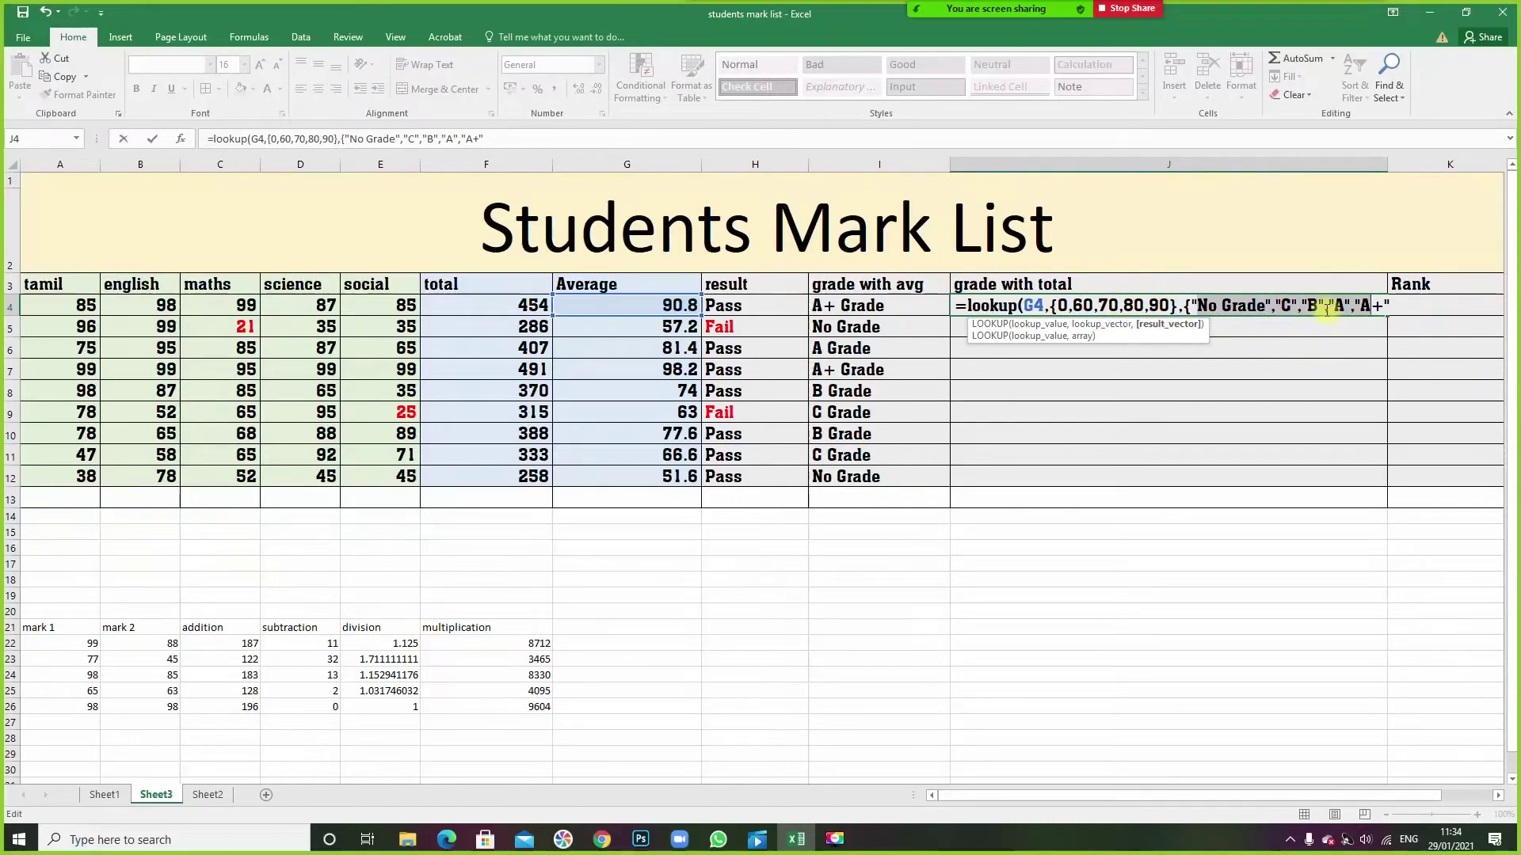
pyautogui.click(1390, 311)
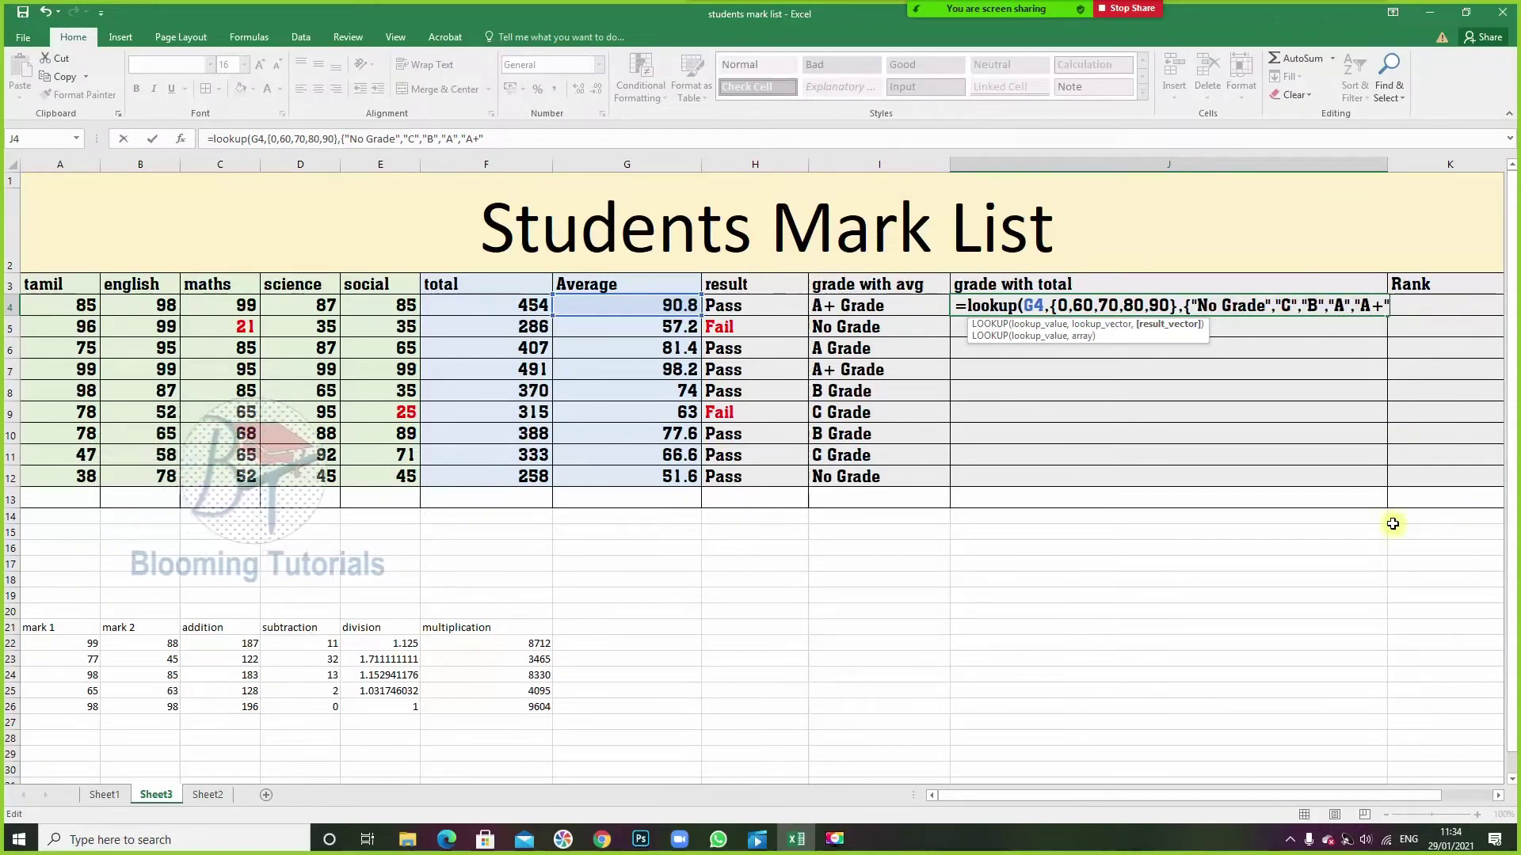
pyautogui.write('}')
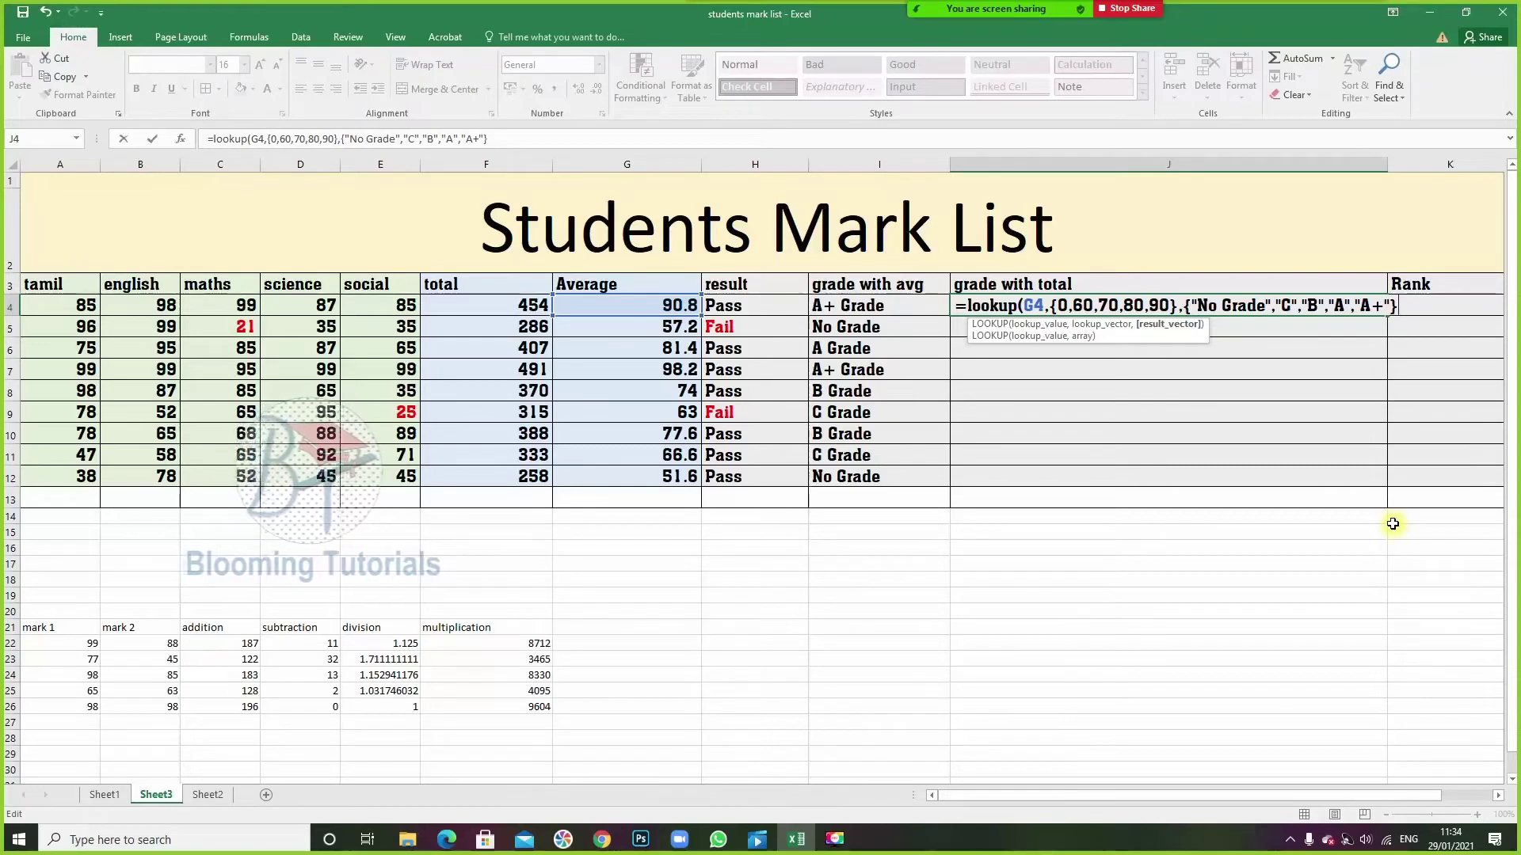
pyautogui.click(1018, 306)
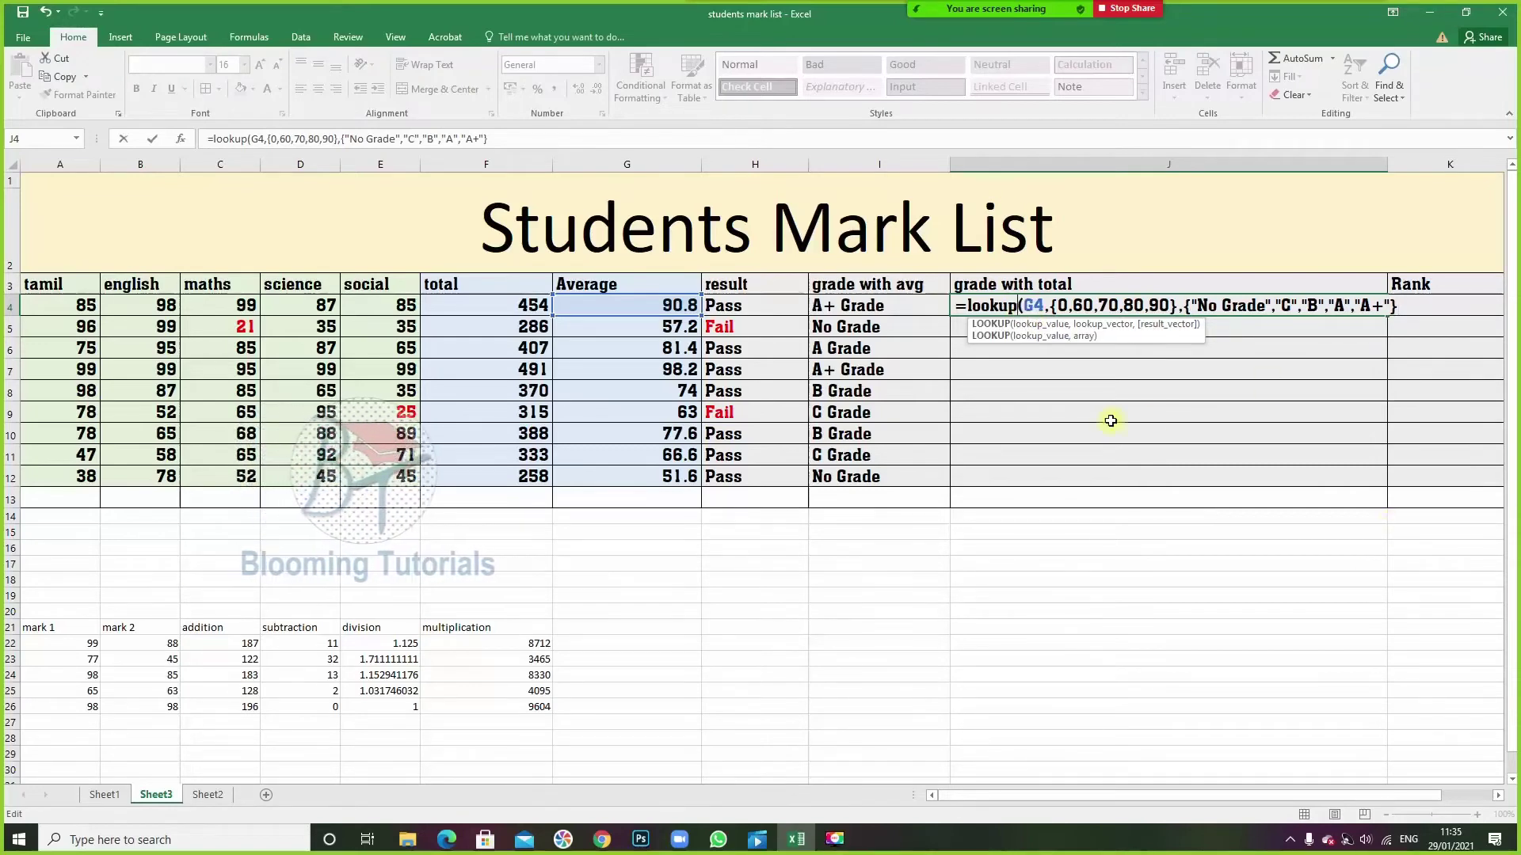
pyautogui.press('End')
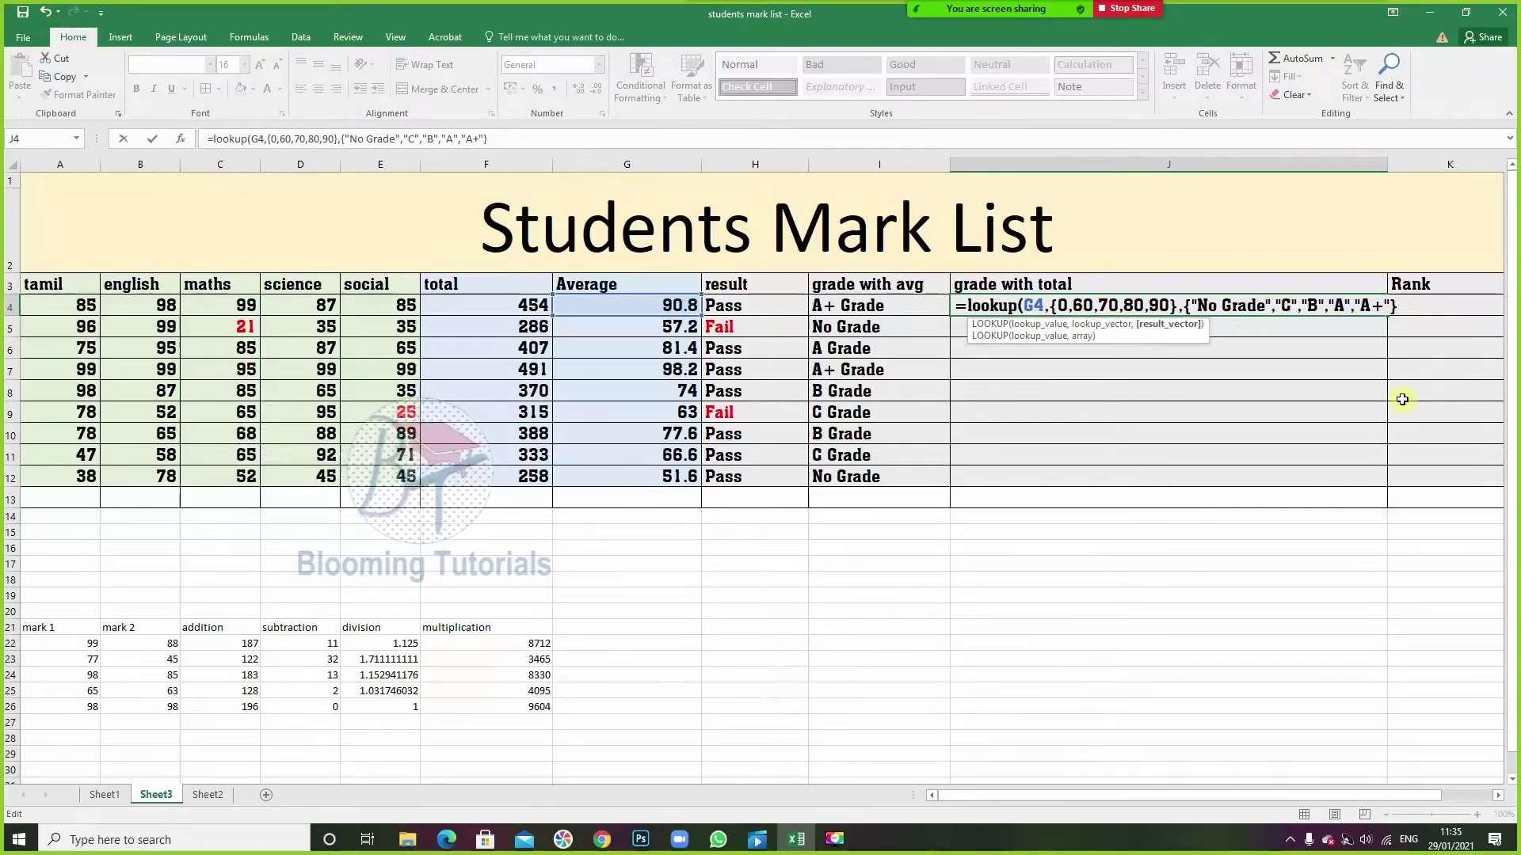
# - Commit J4's LOOKUP so it shows A+, fill it down to J13, then clear J5:J13
pyautogui.press('Return')
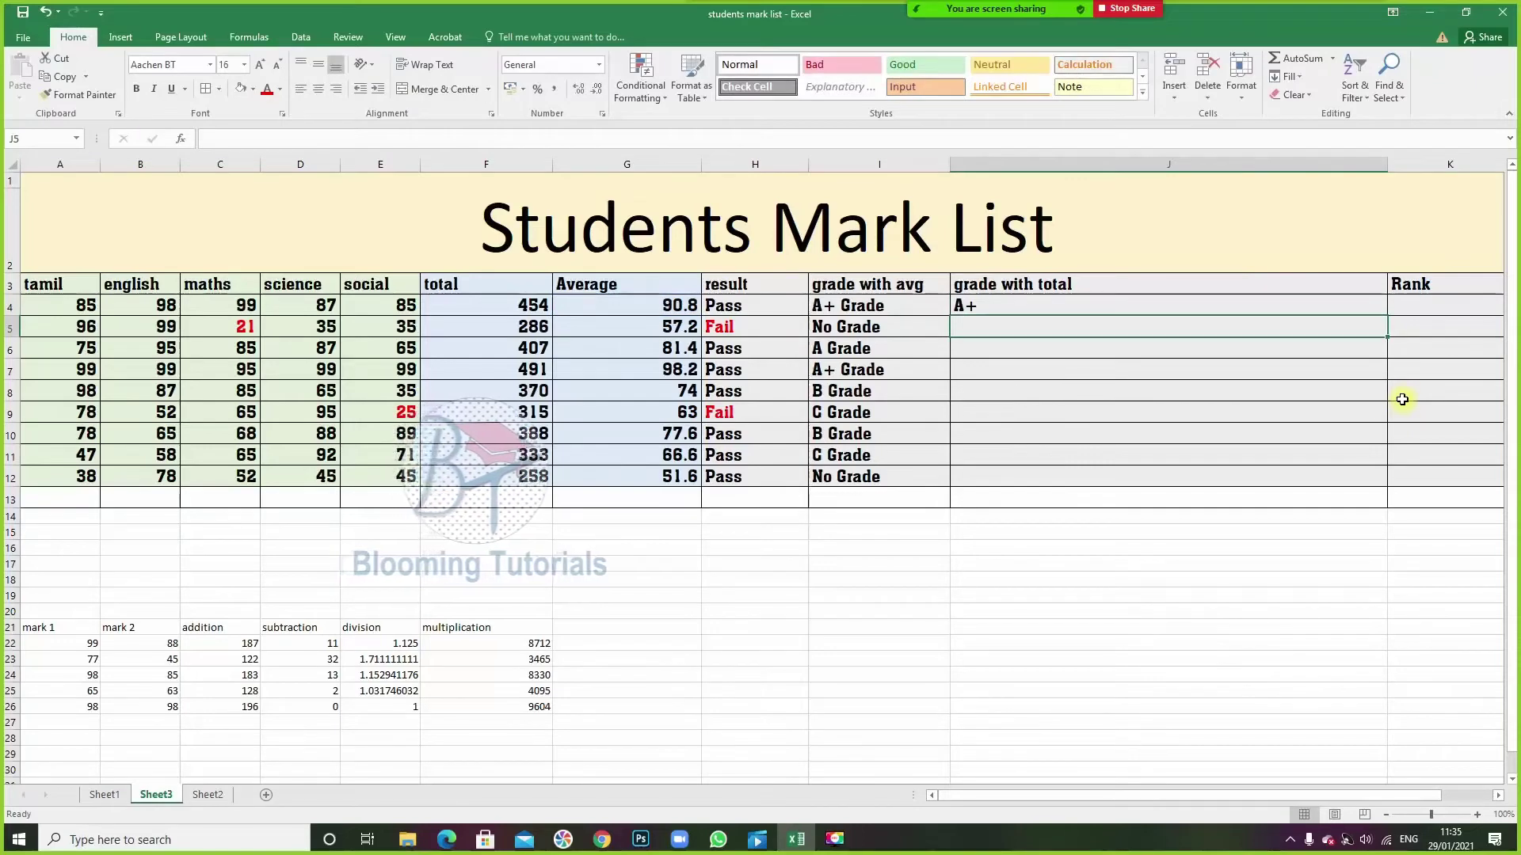
pyautogui.click(1060, 310)
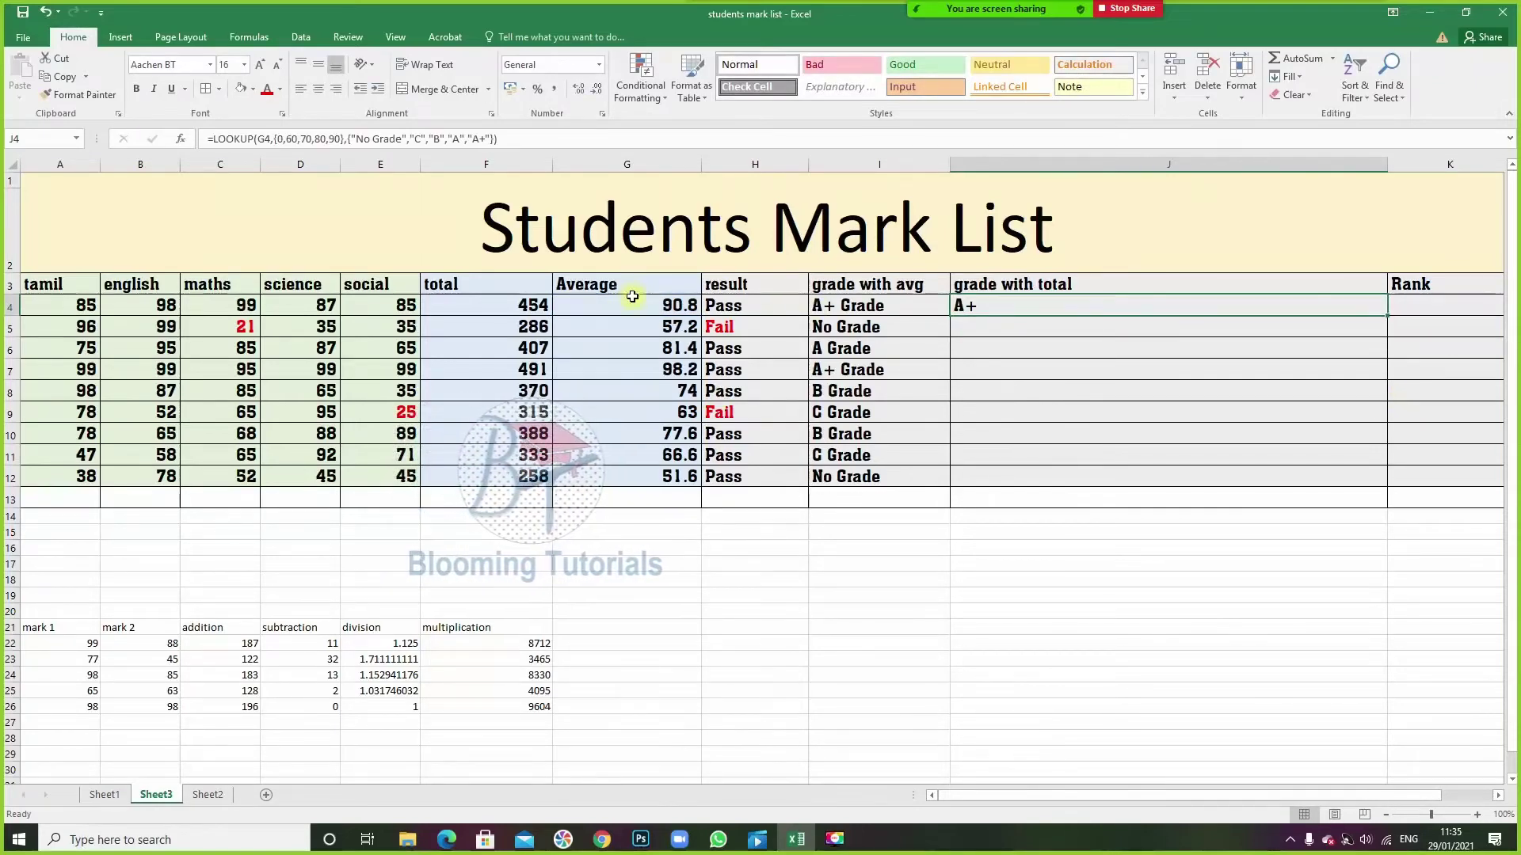
pyautogui.moveTo(1387, 315); pyautogui.dragTo(1407, 506)
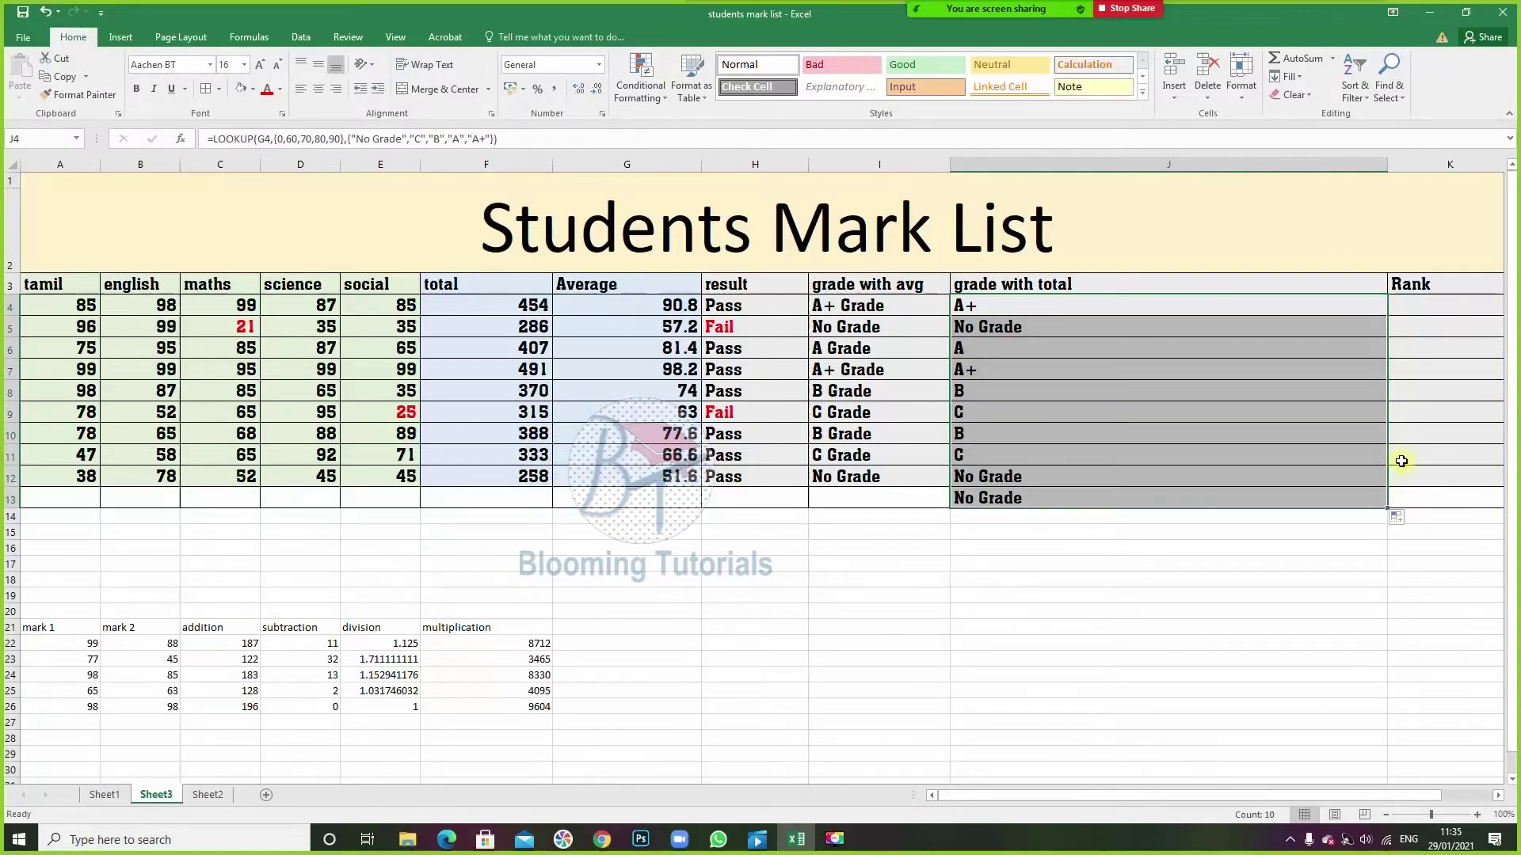
pyautogui.moveTo(1200, 331); pyautogui.dragTo(1218, 493)
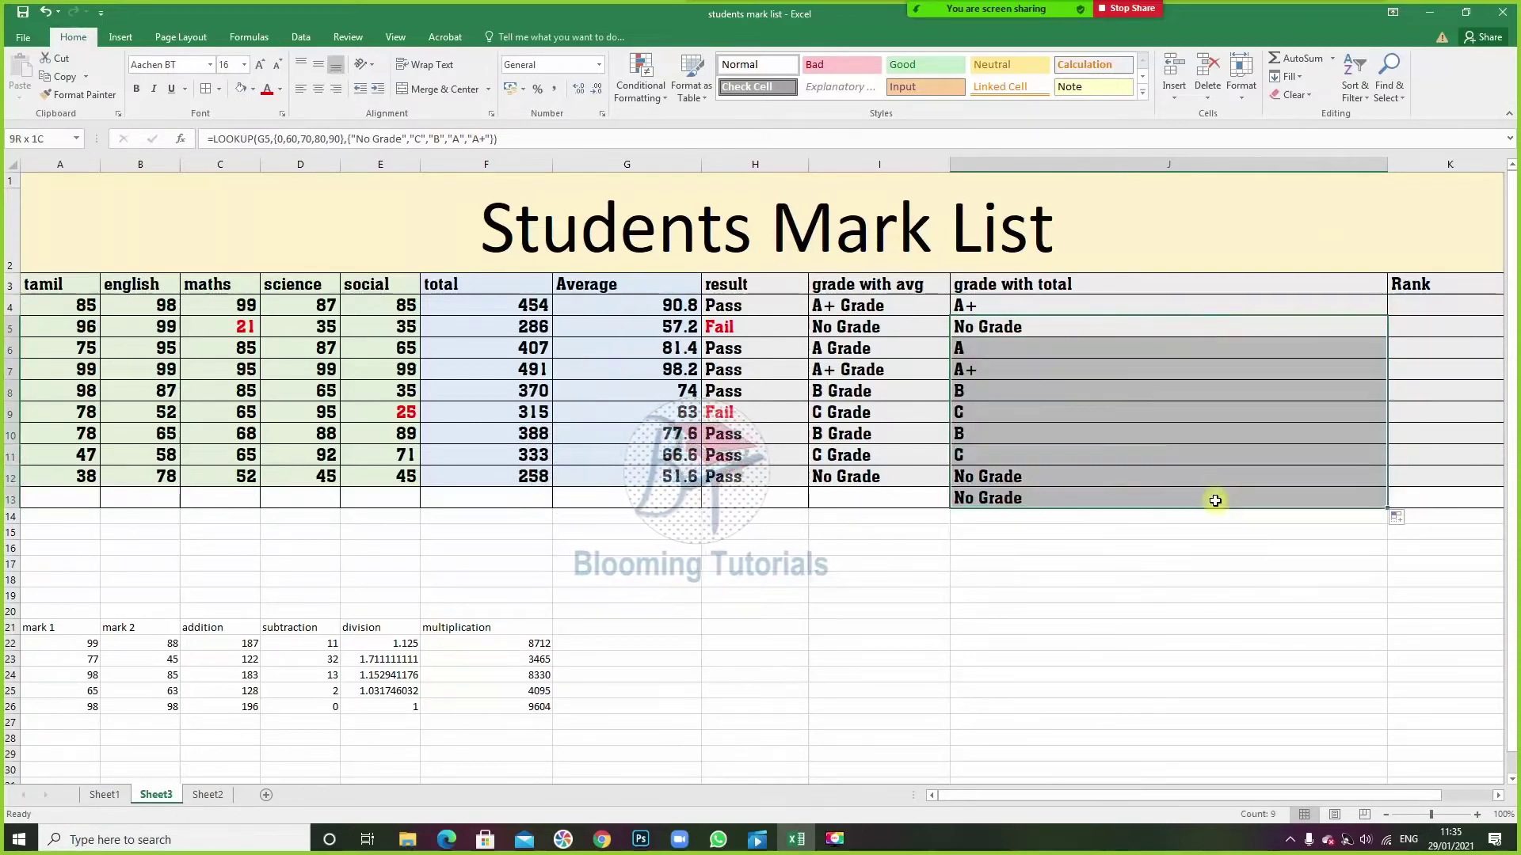
pyautogui.press('Delete')
pyautogui.click(1120, 329)
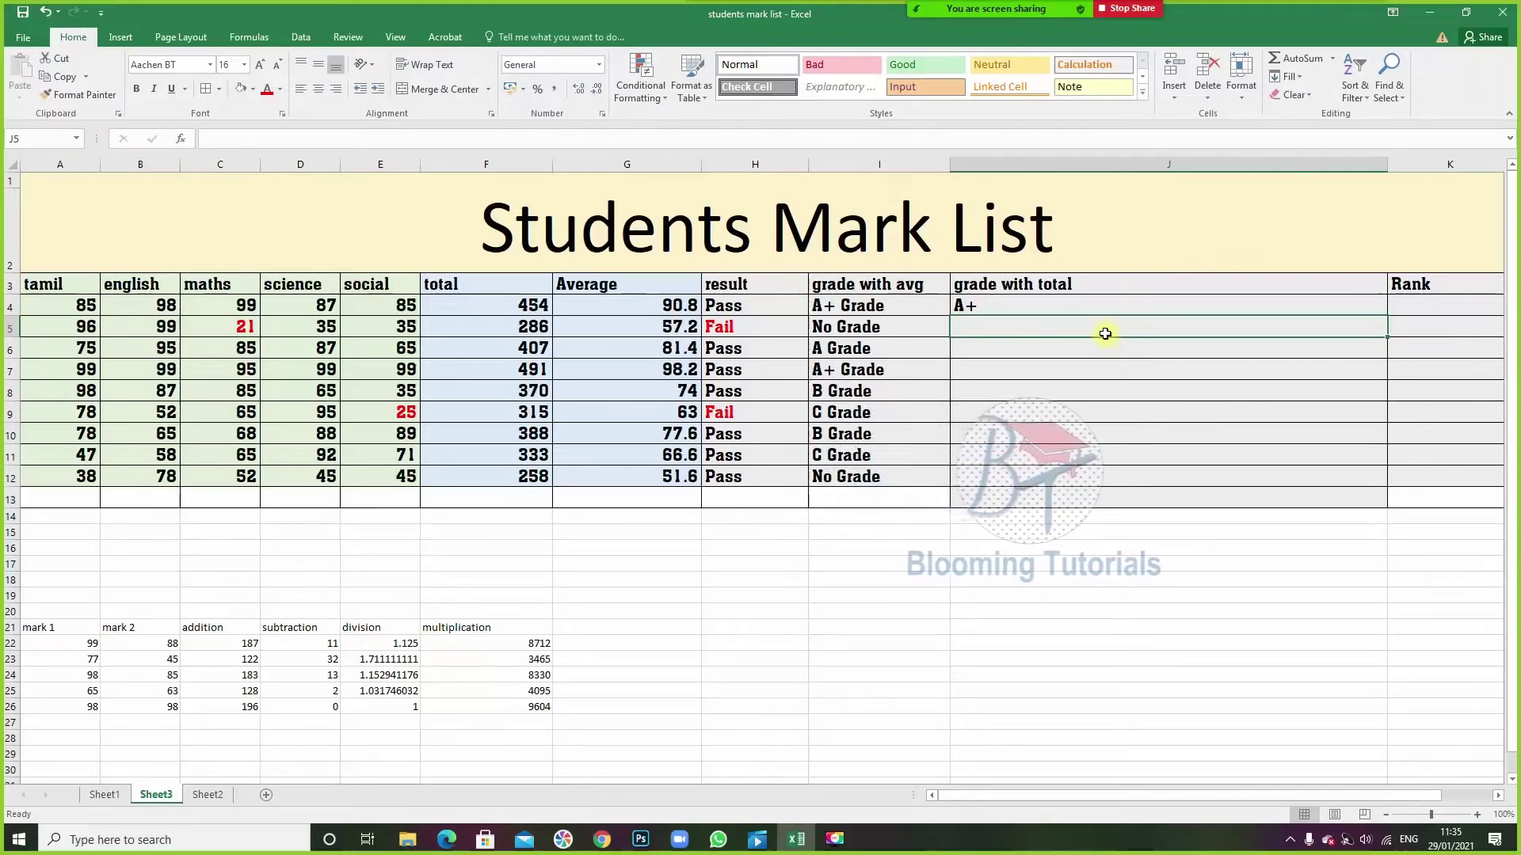
# - In J5, write =lookup(F5,{0,250,350,450,480,490} using the total as the lookup value
pyautogui.write('=')
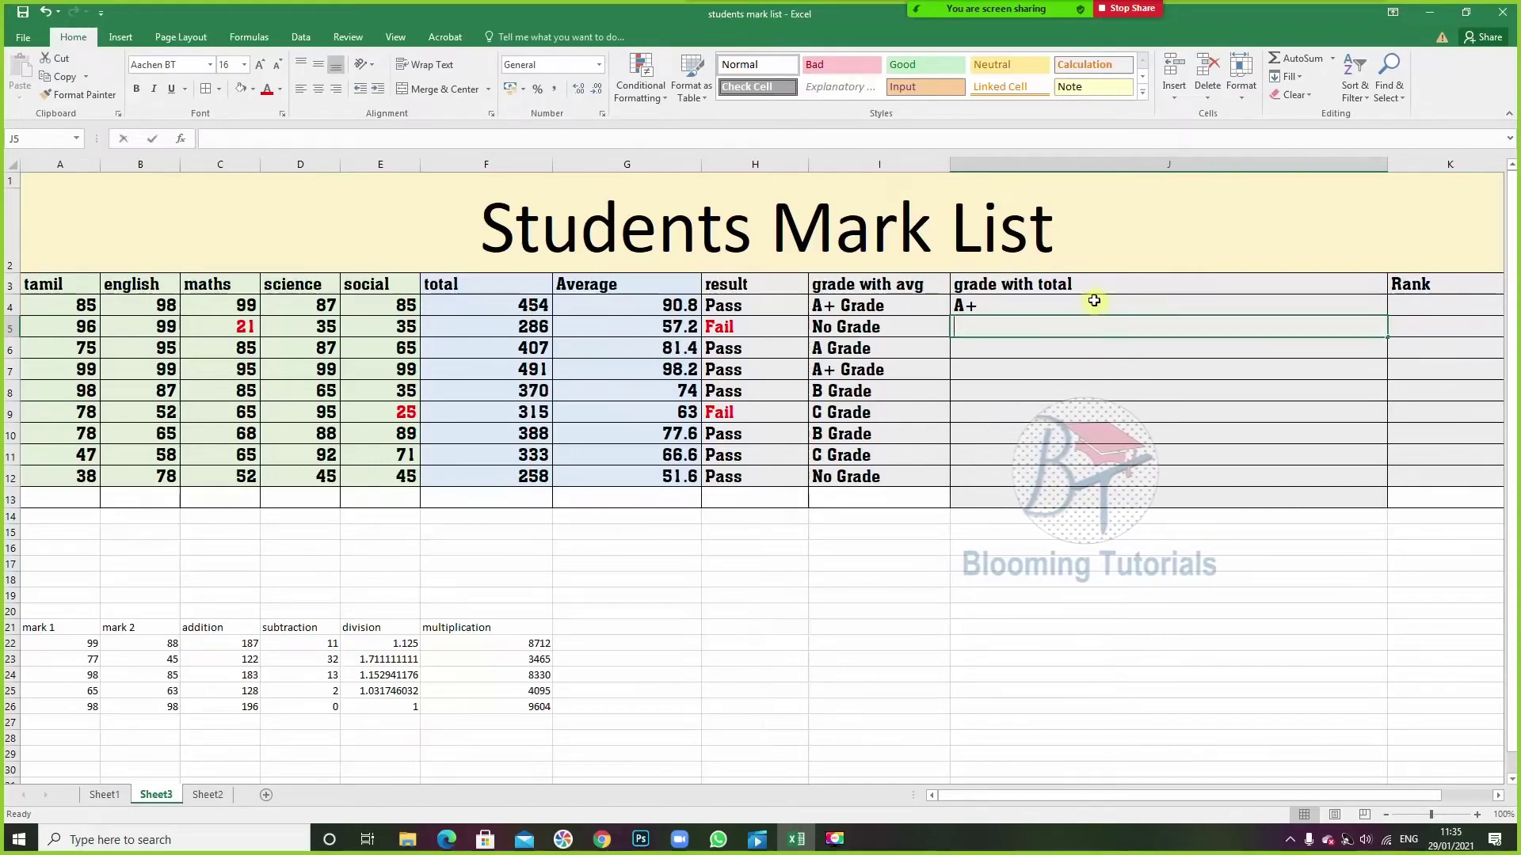
pyautogui.write('loo')
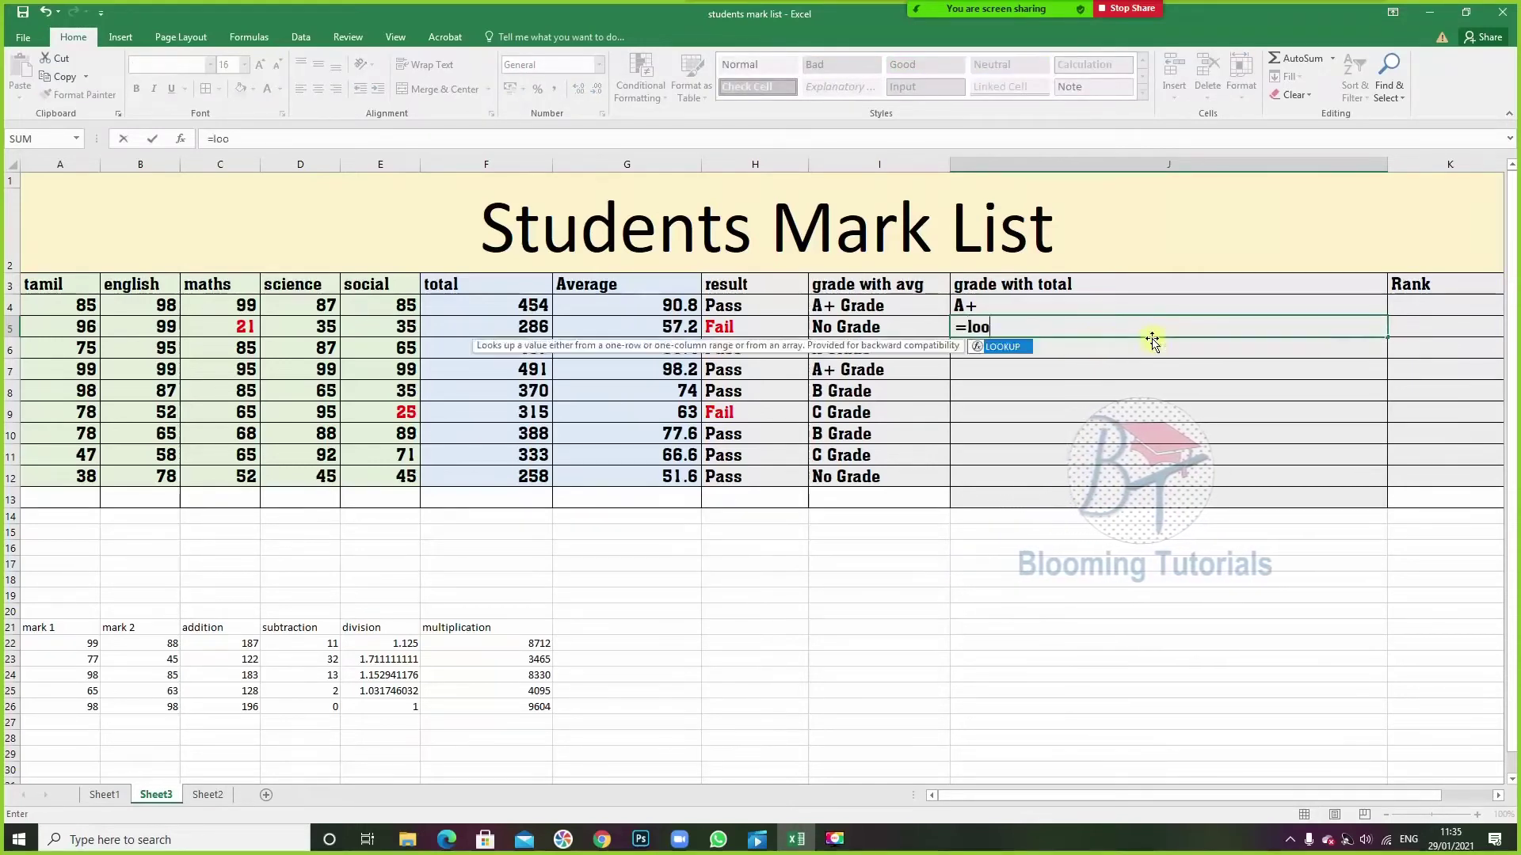
pyautogui.write('kup')
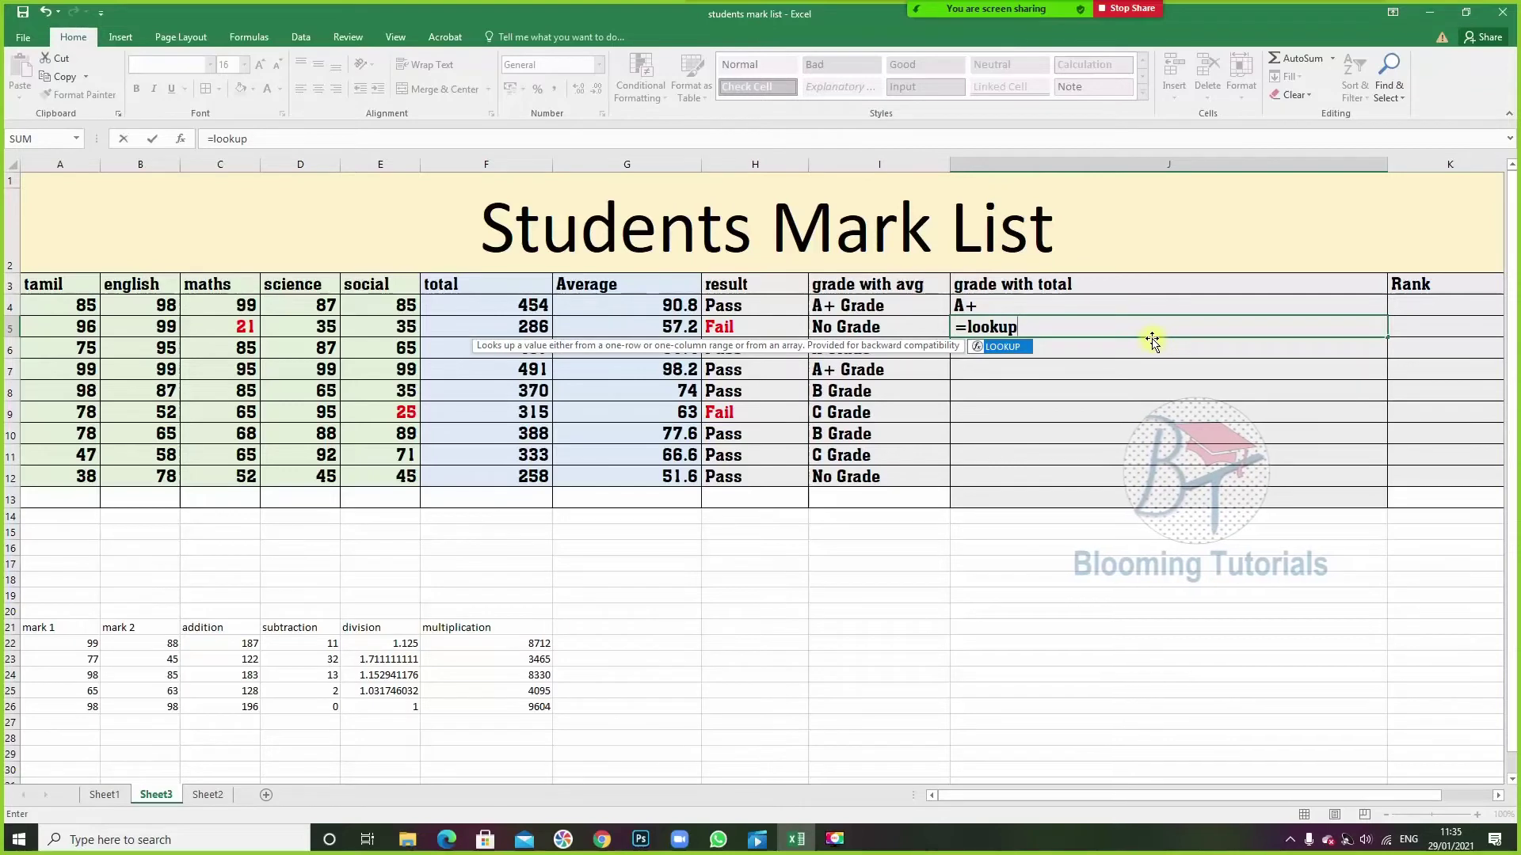
pyautogui.write('(')
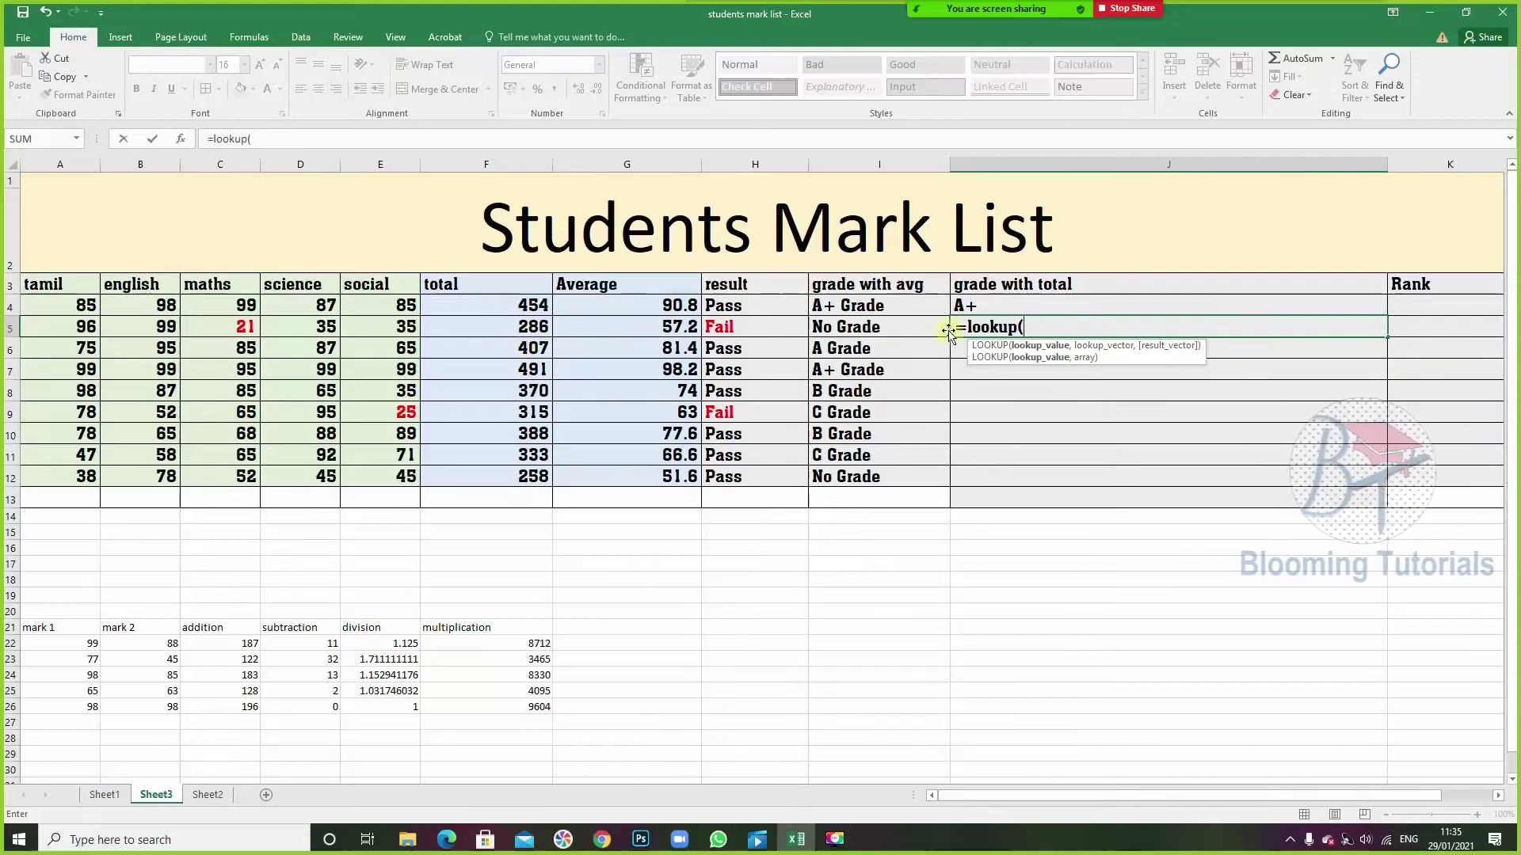
pyautogui.click(513, 327)
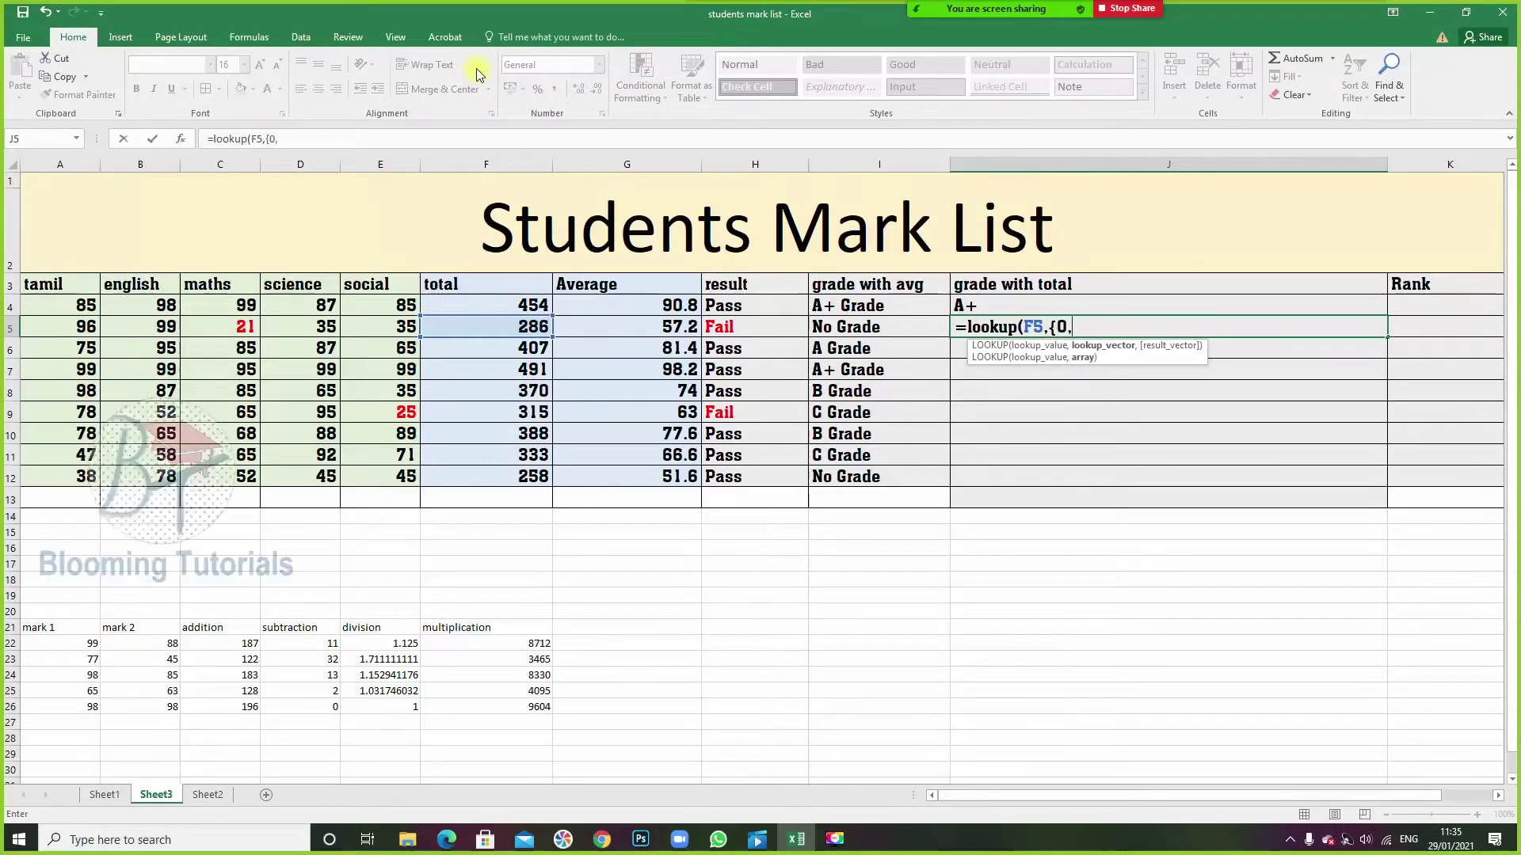
pyautogui.write('250.')
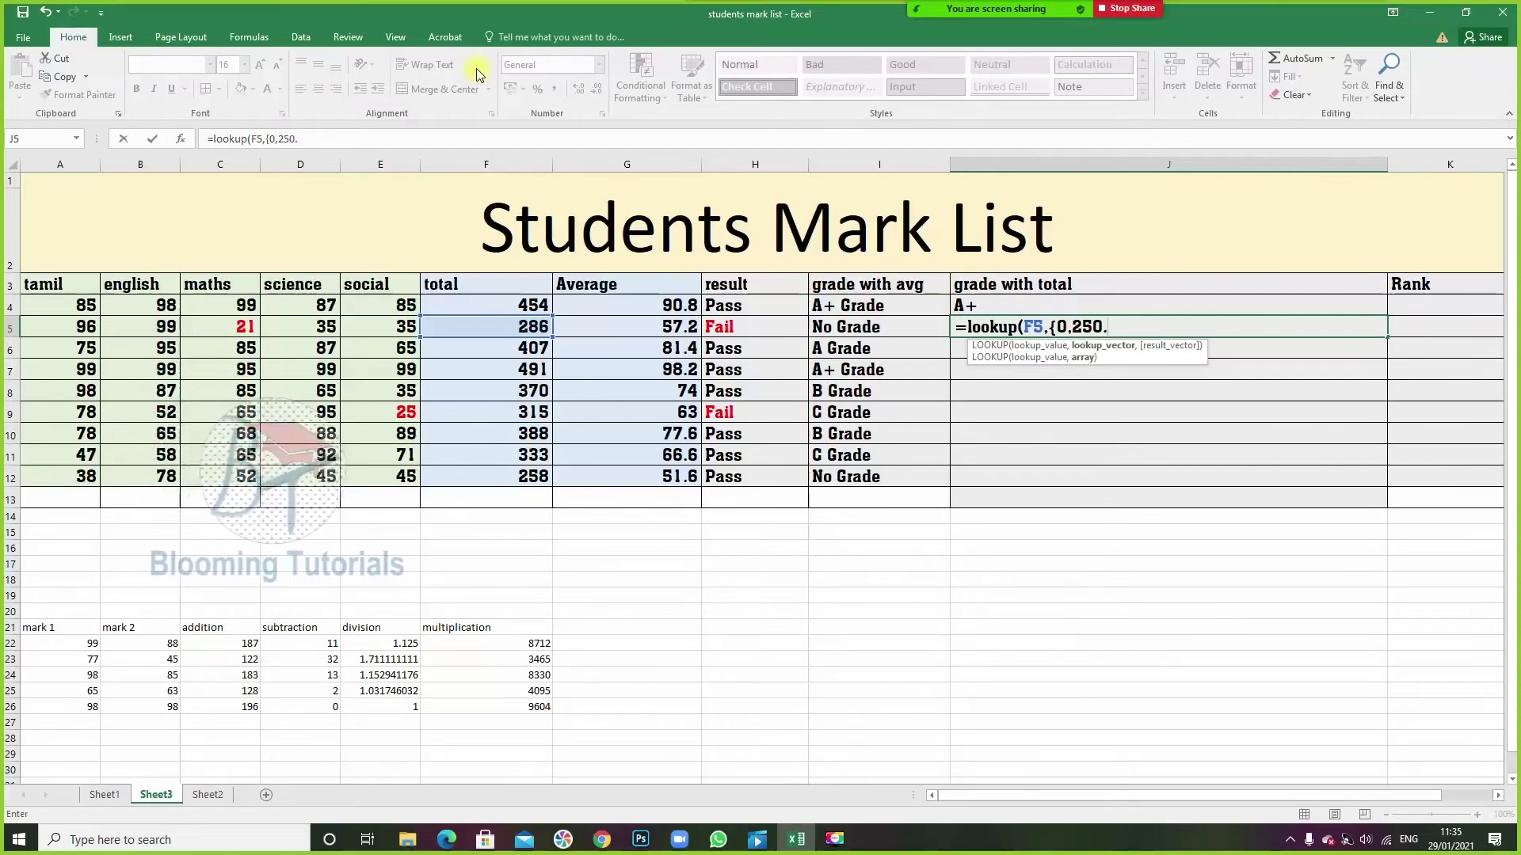
pyautogui.press('BackSpace')
pyautogui.write(',350,450,48')
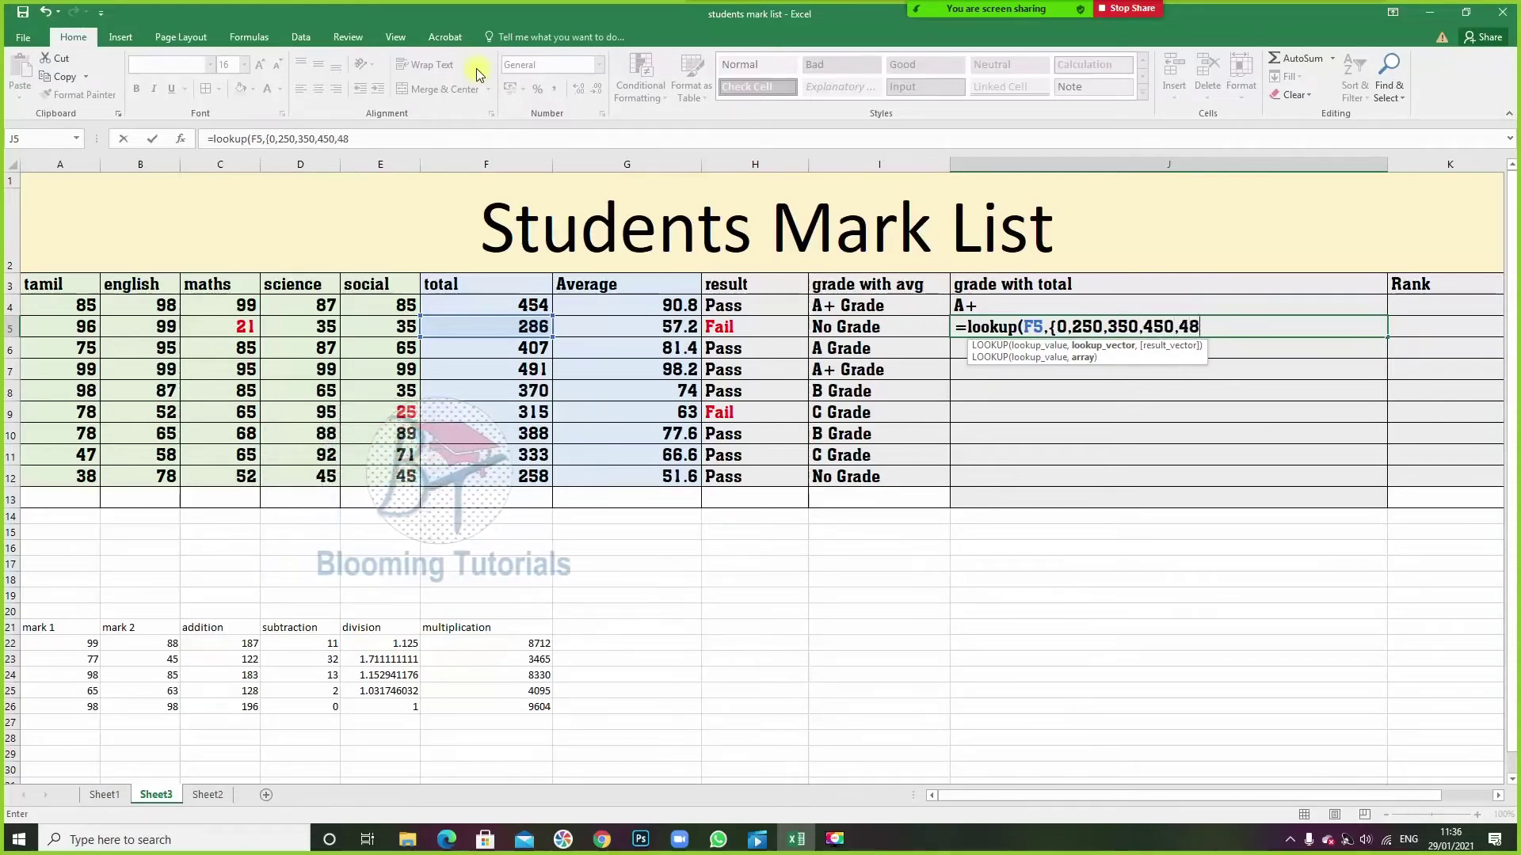
pyautogui.write('0')
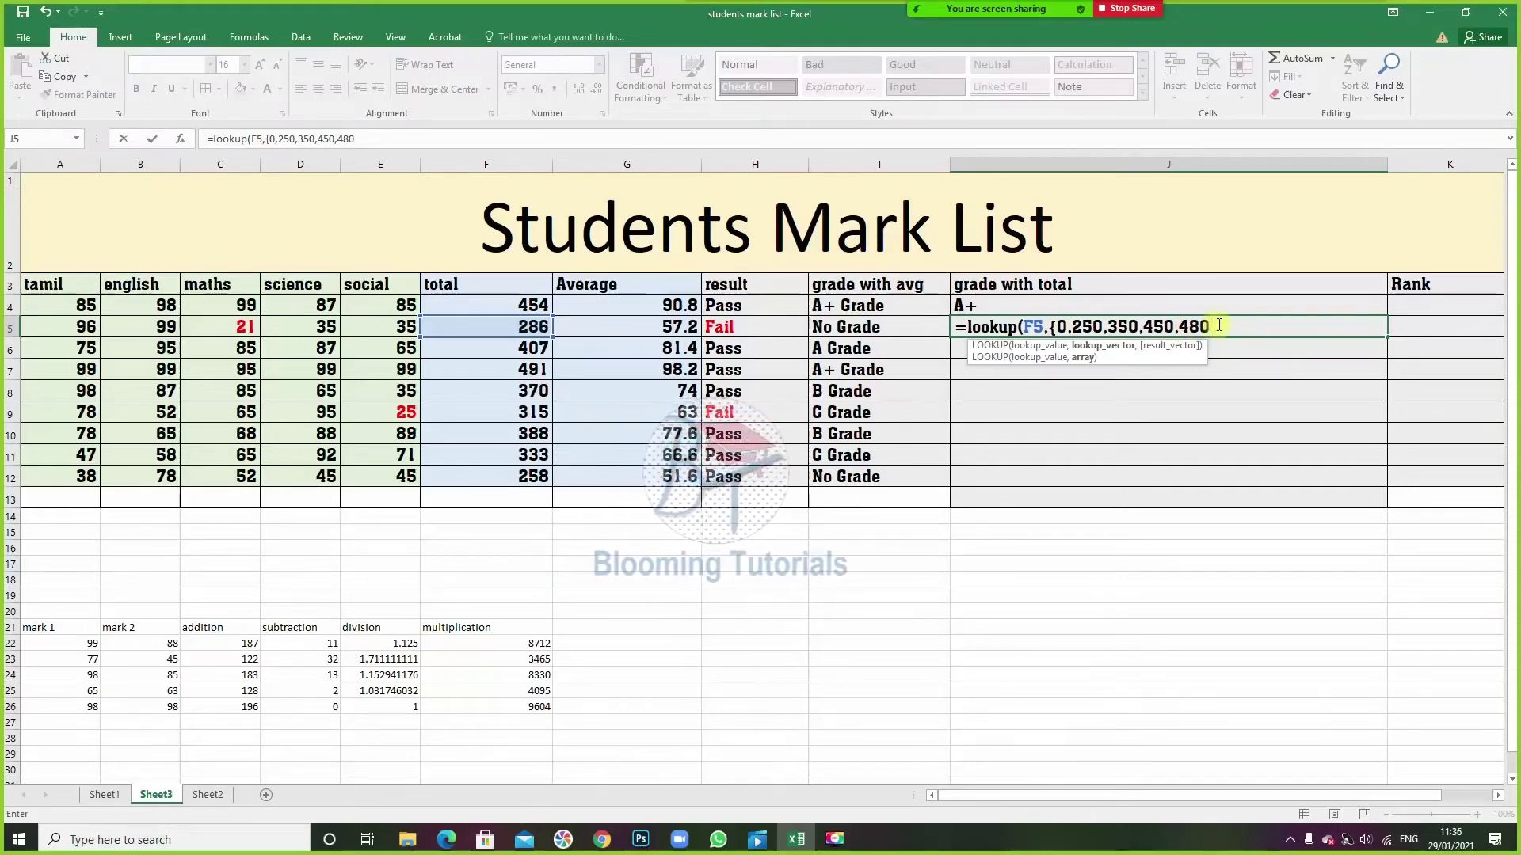
pyautogui.write(',490')
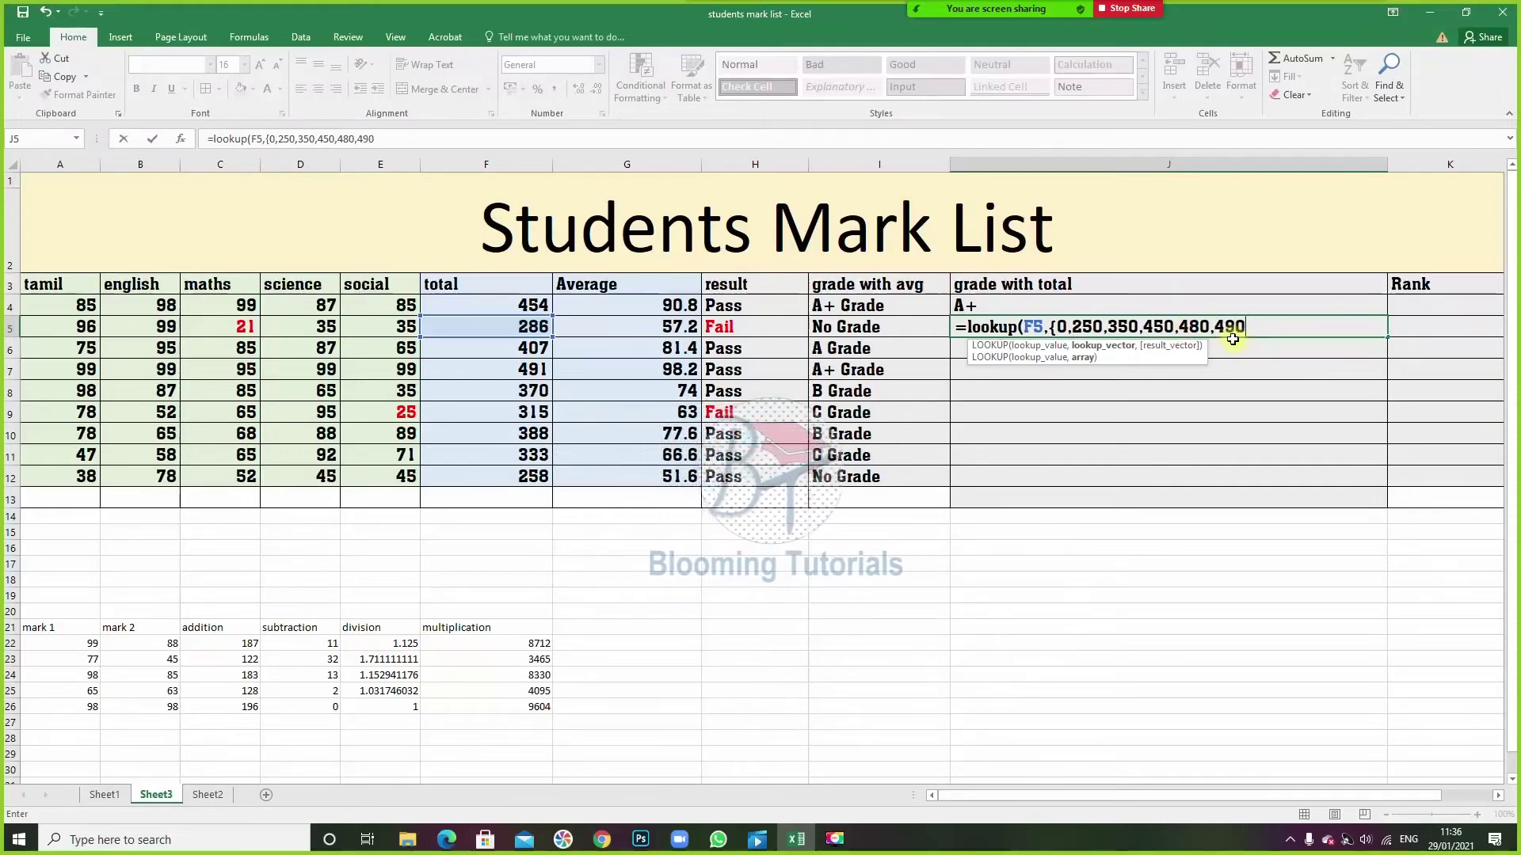
pyautogui.click(1209, 335)
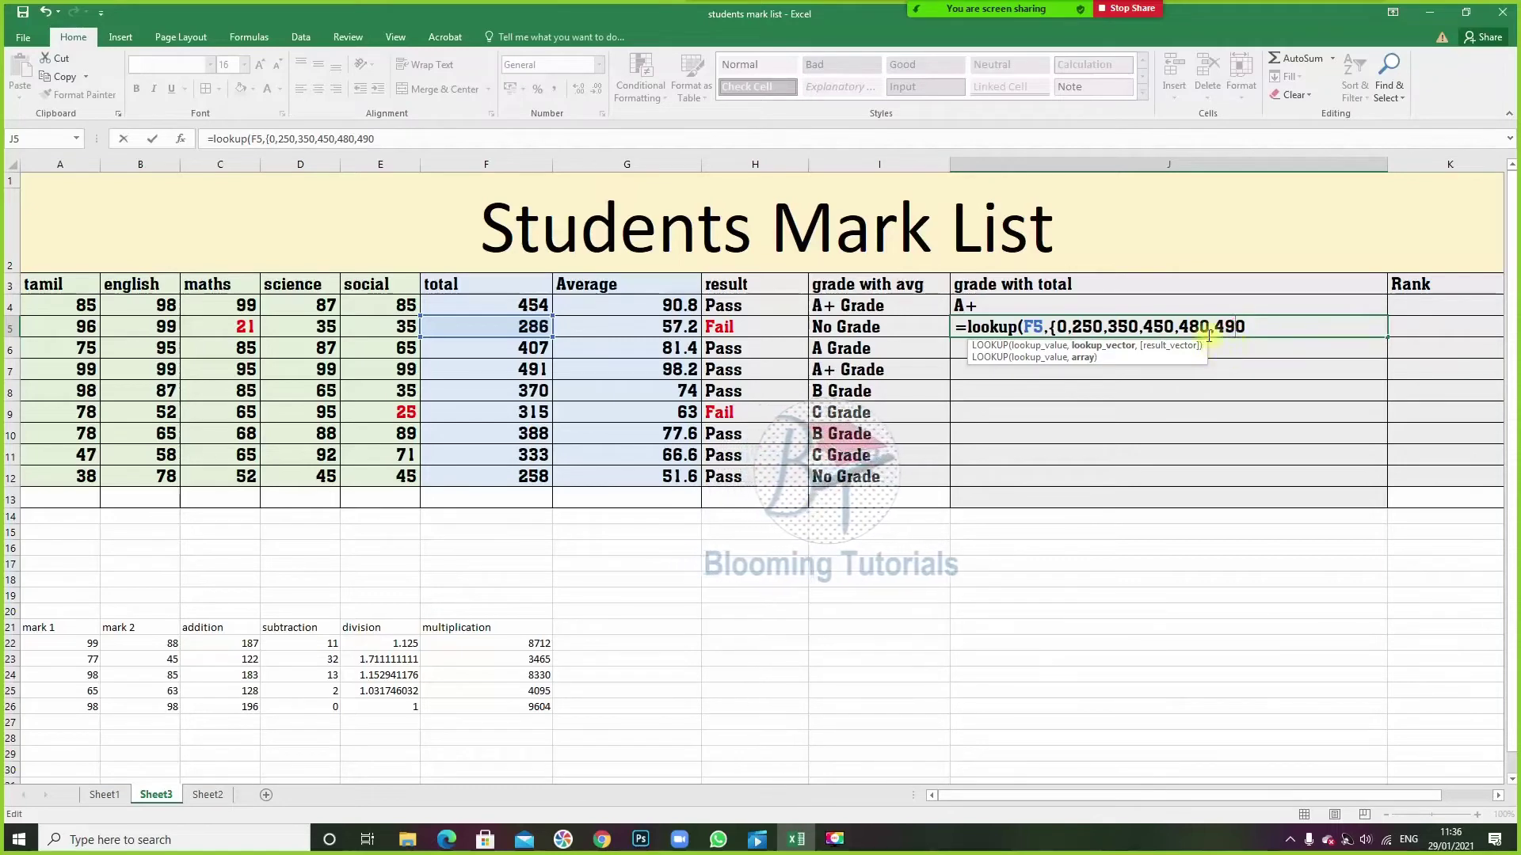
pyautogui.click(1161, 328)
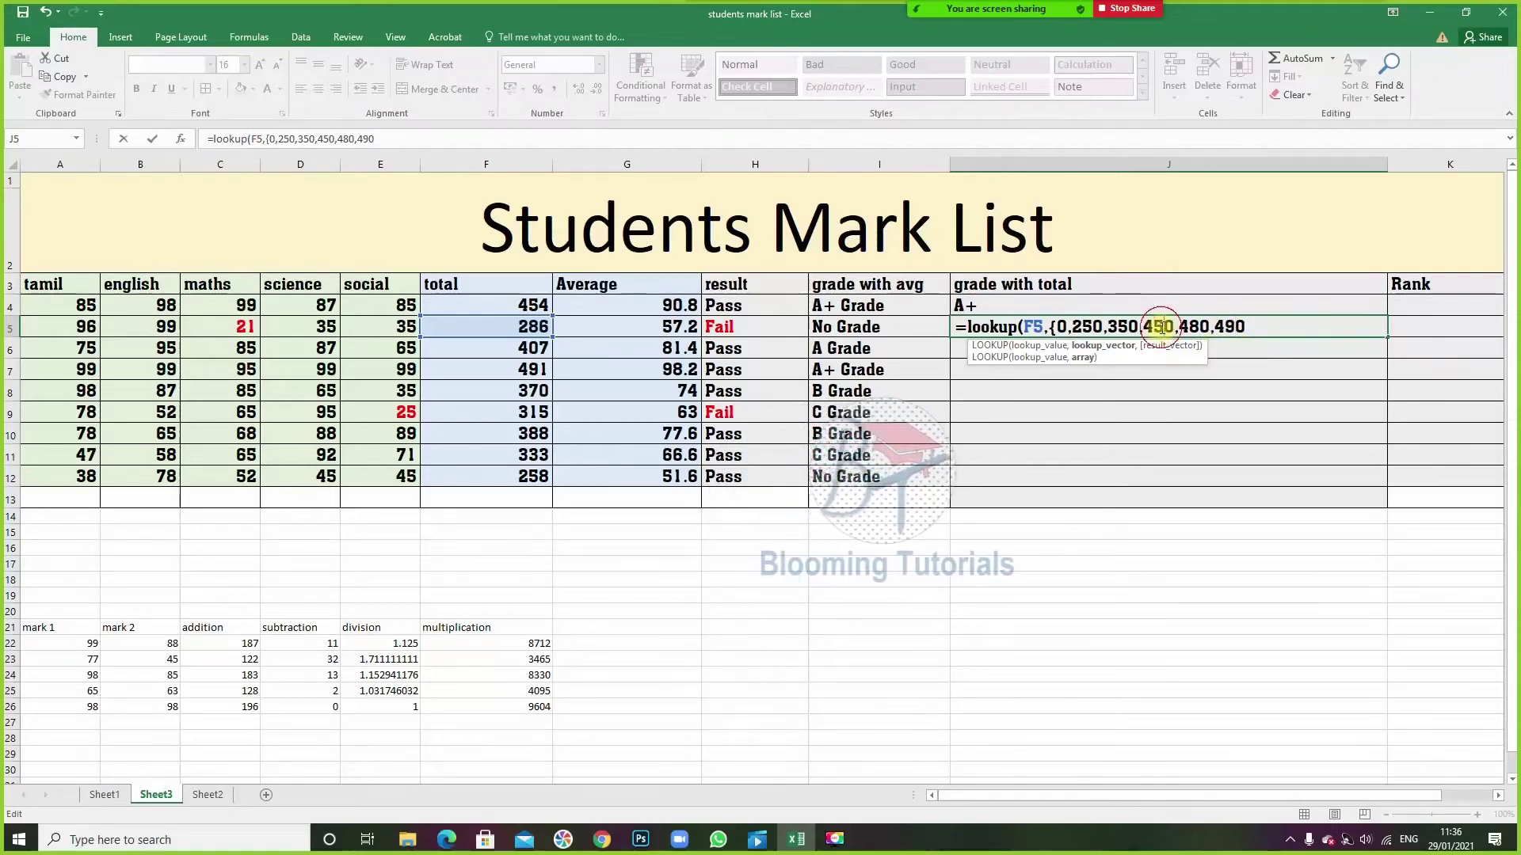
pyautogui.click(1094, 328)
pyautogui.click(1068, 328)
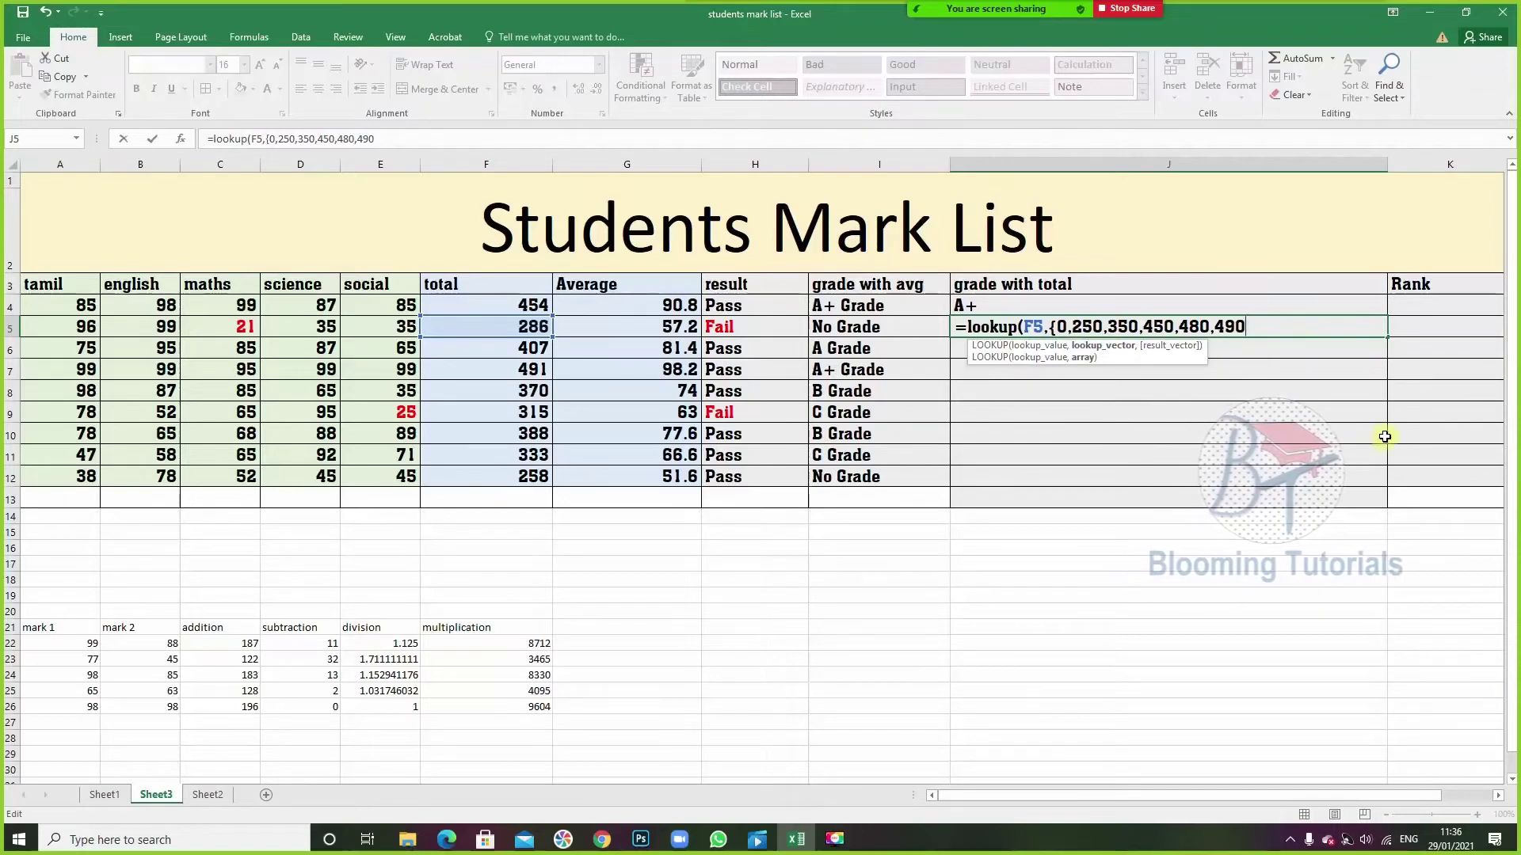
pyautogui.write('}')
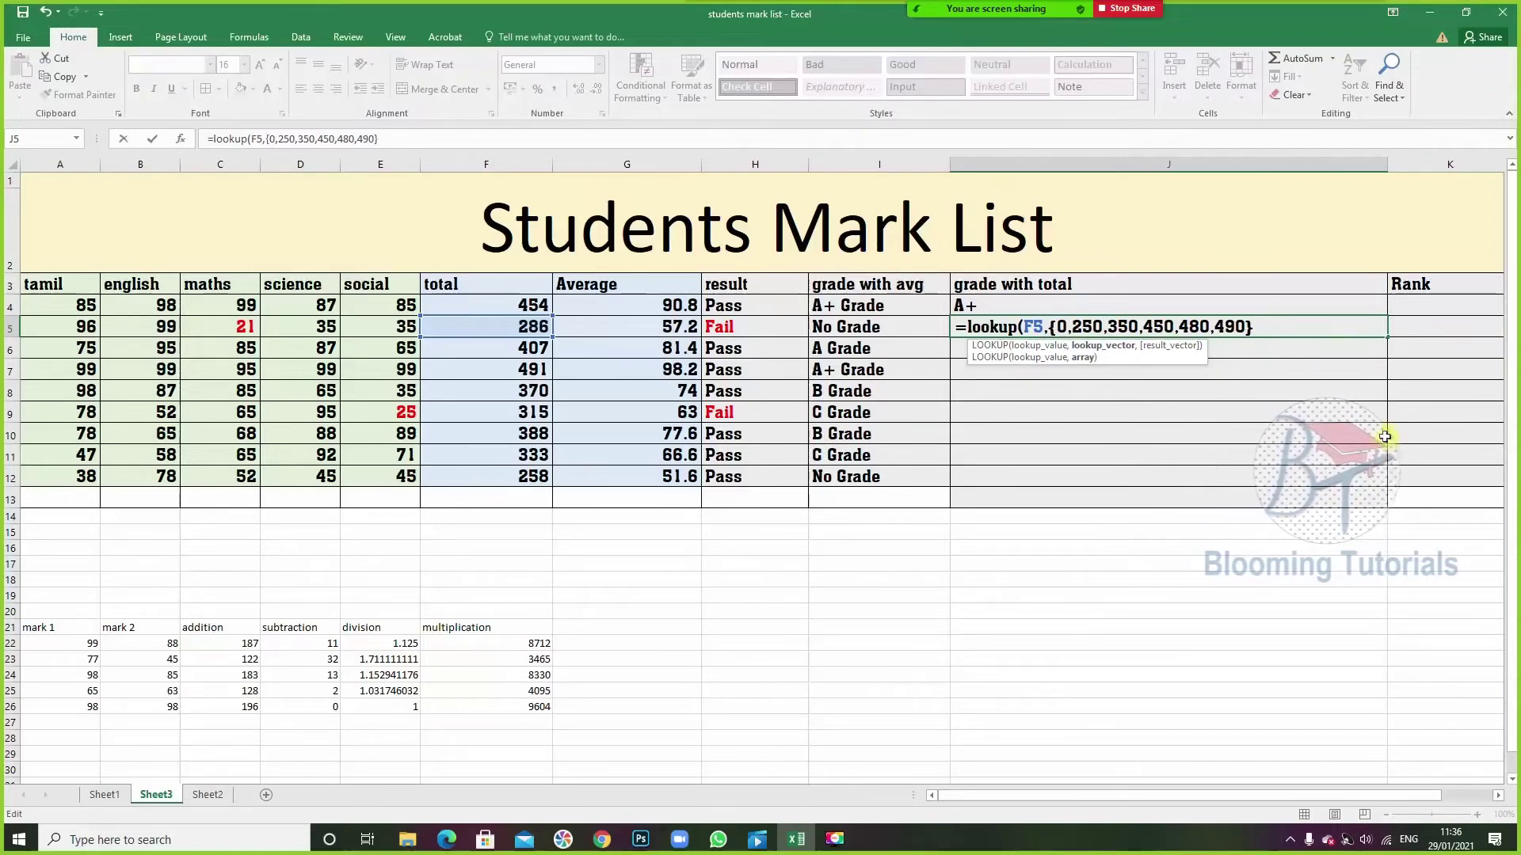
pyautogui.write(',{"Very Poor",')
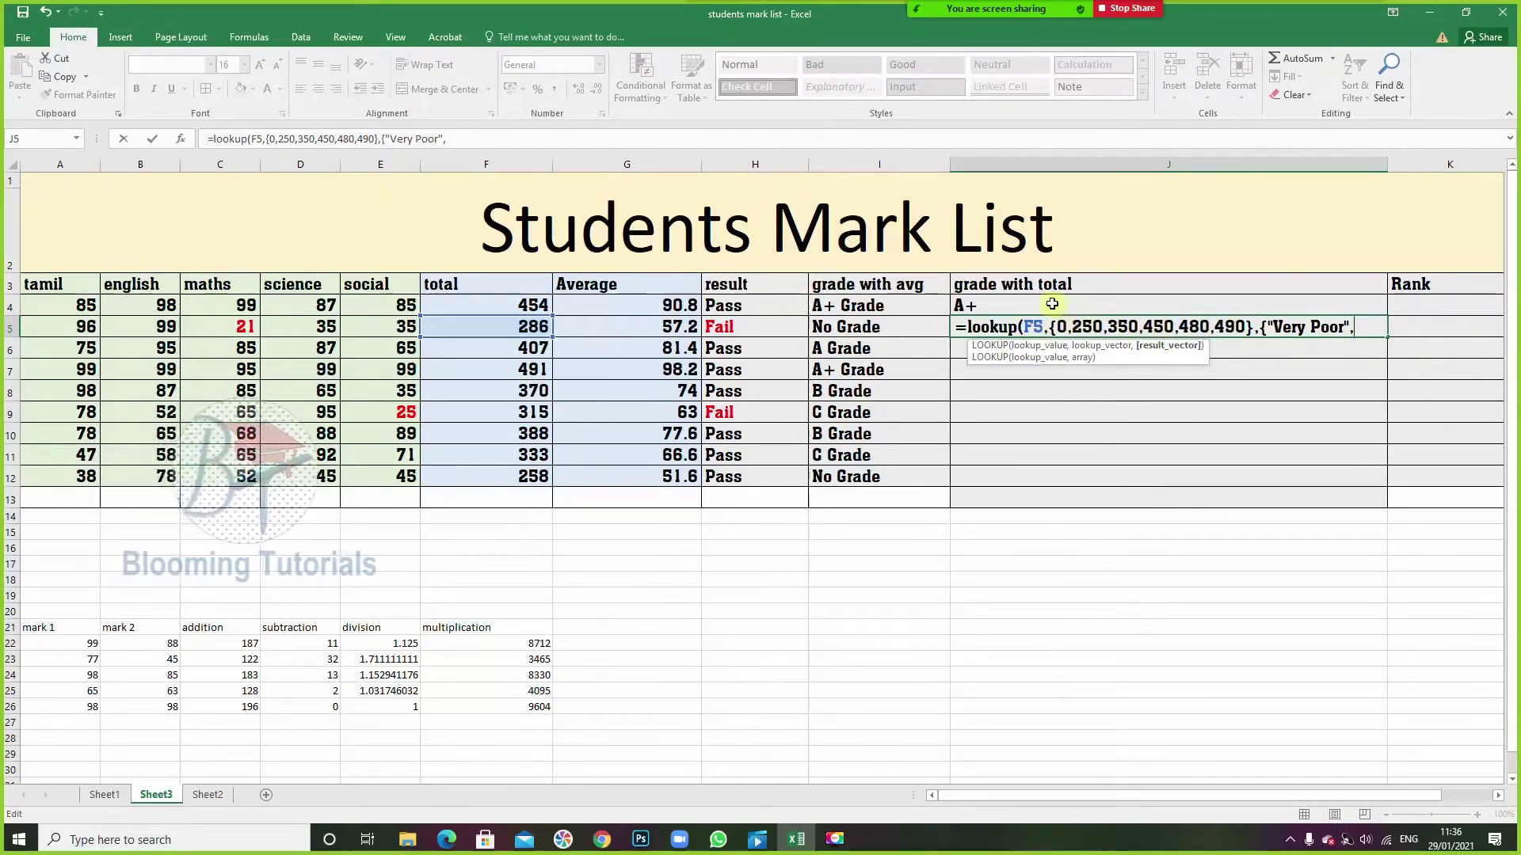
# - Type the grade labels "Very Poor", "C", "B" and "A" as J5's result array
pyautogui.write('"C ')
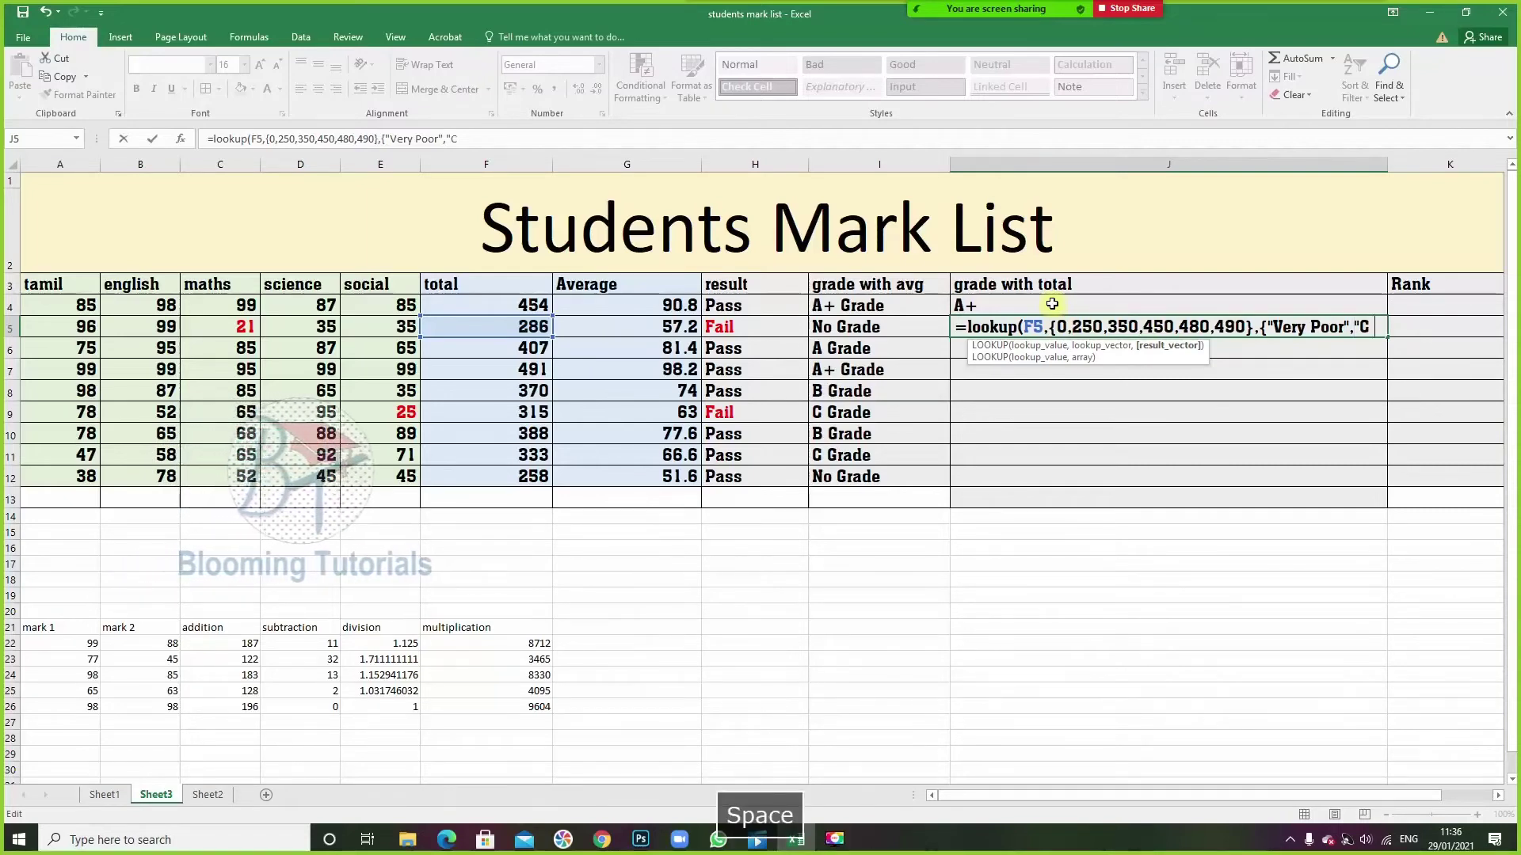
pyautogui.write('","')
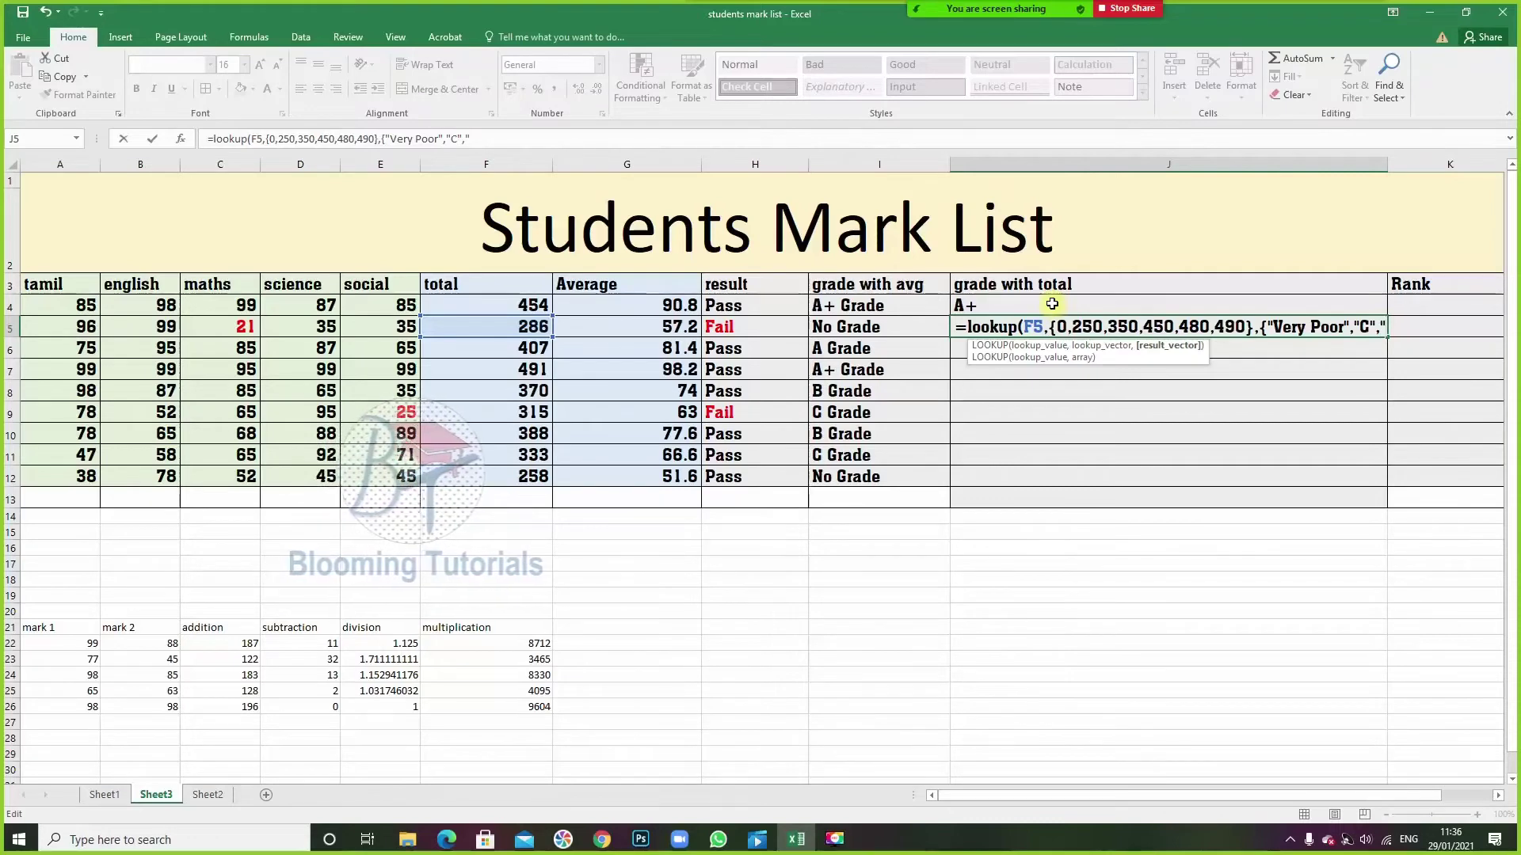
pyautogui.write('B","')
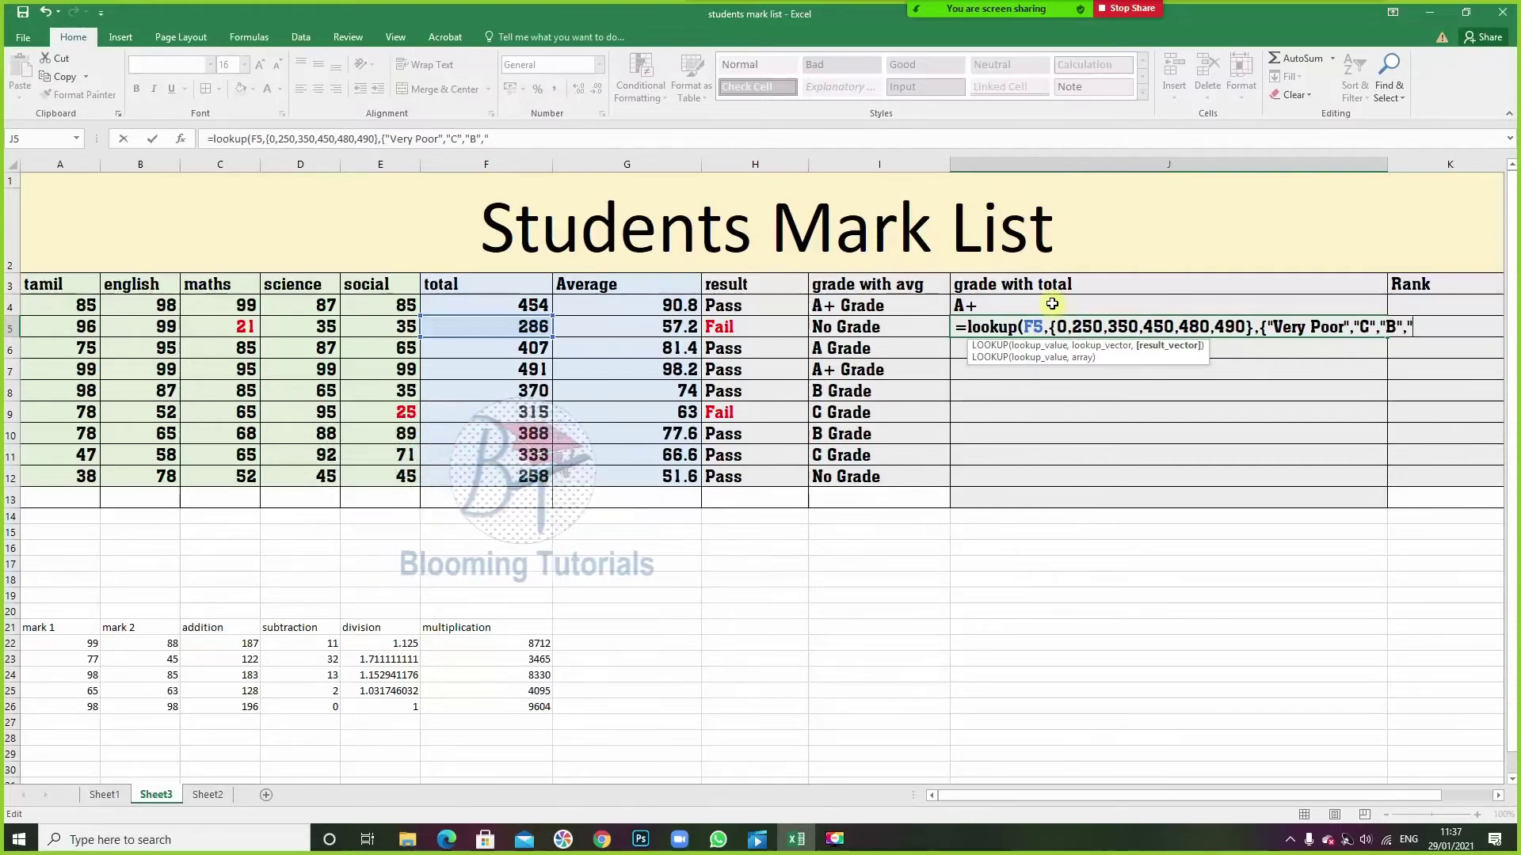
pyautogui.write('A",')
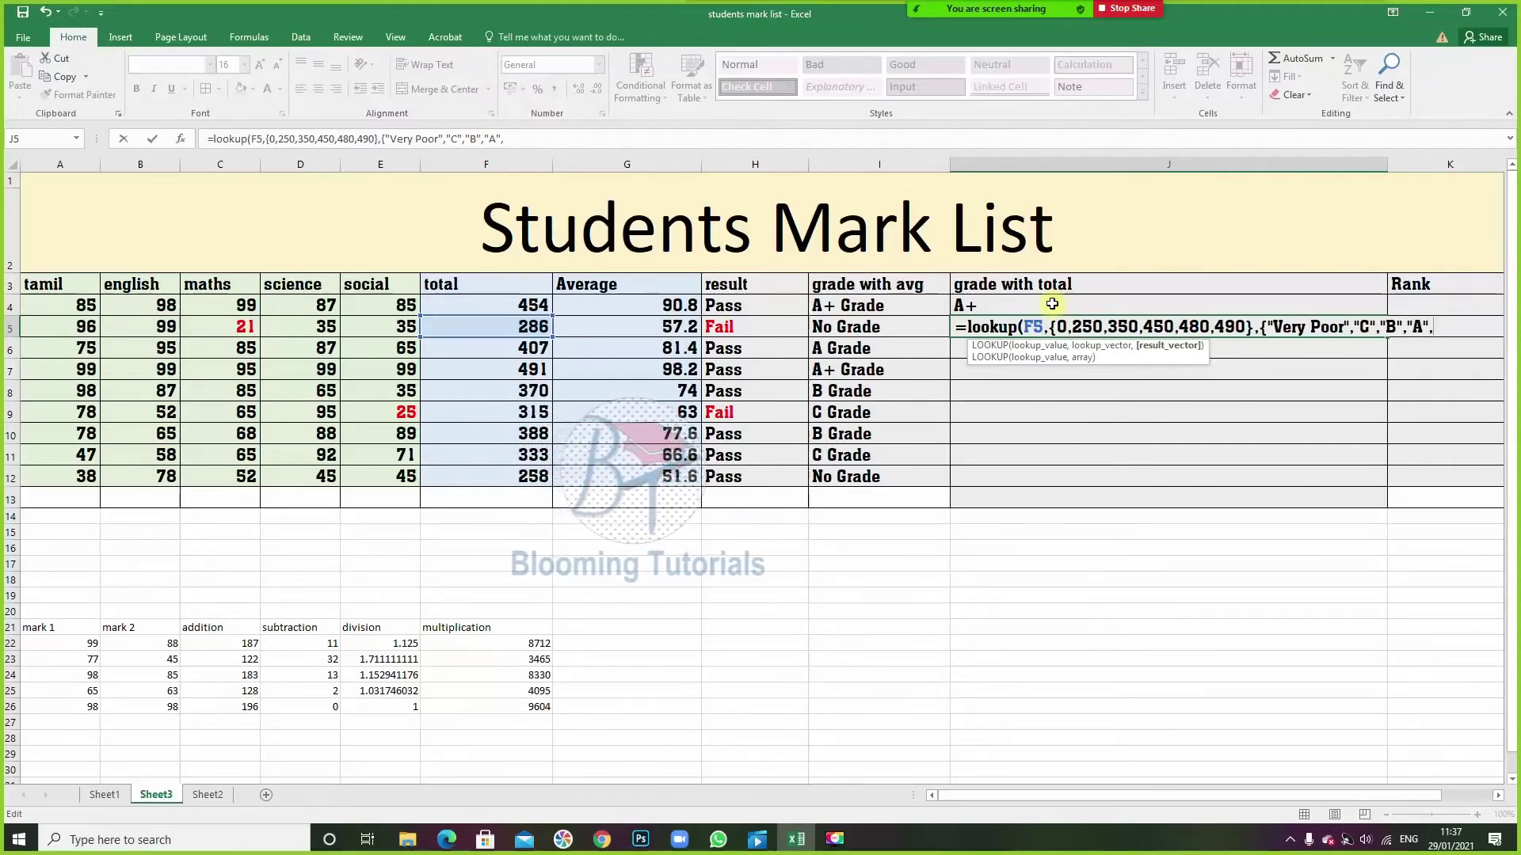
pyautogui.write('"State Level","Outstanding')
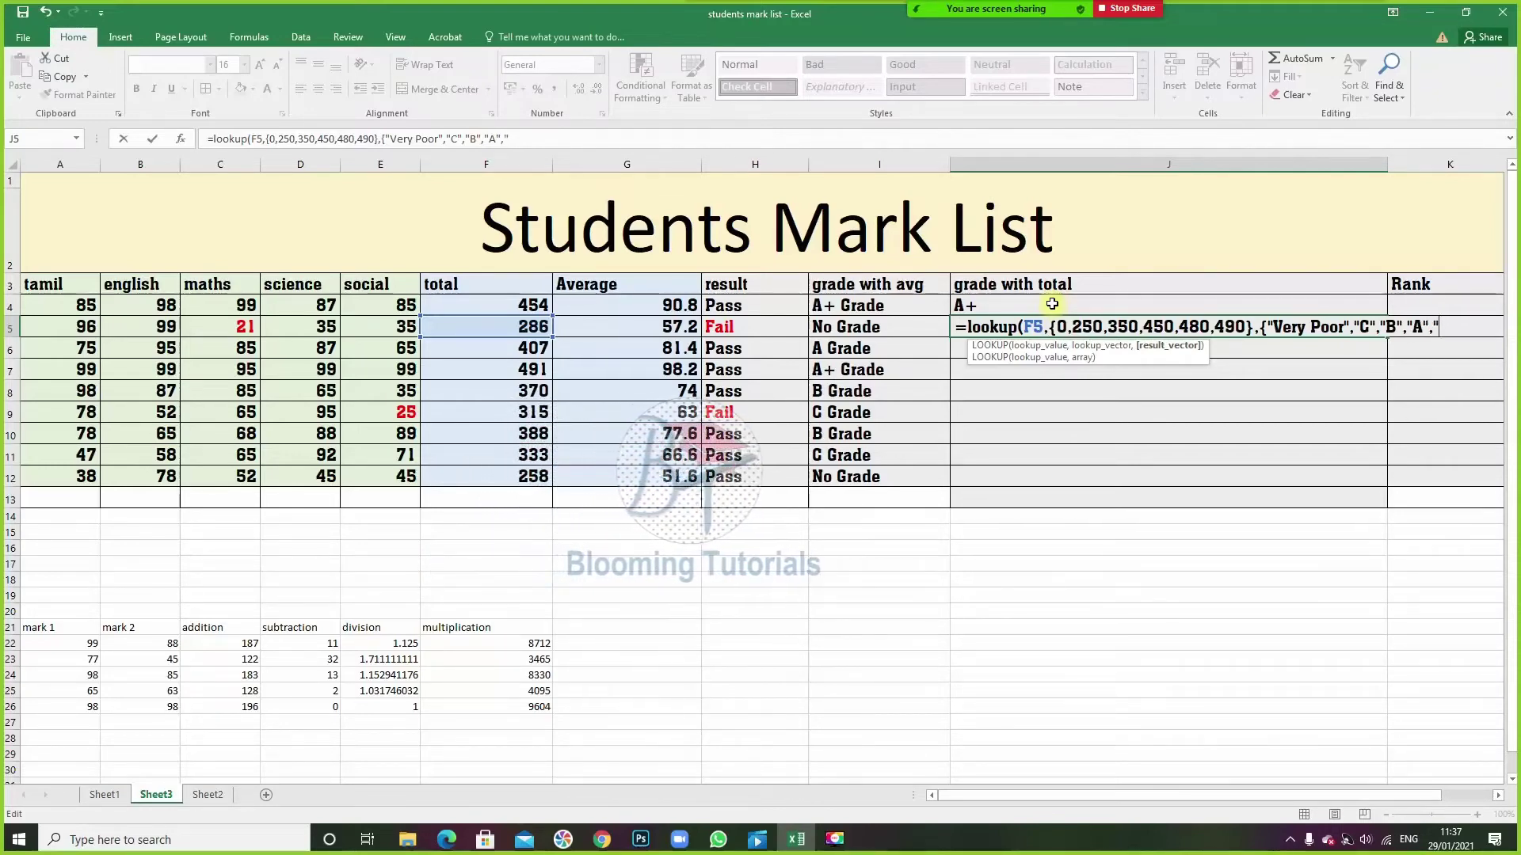
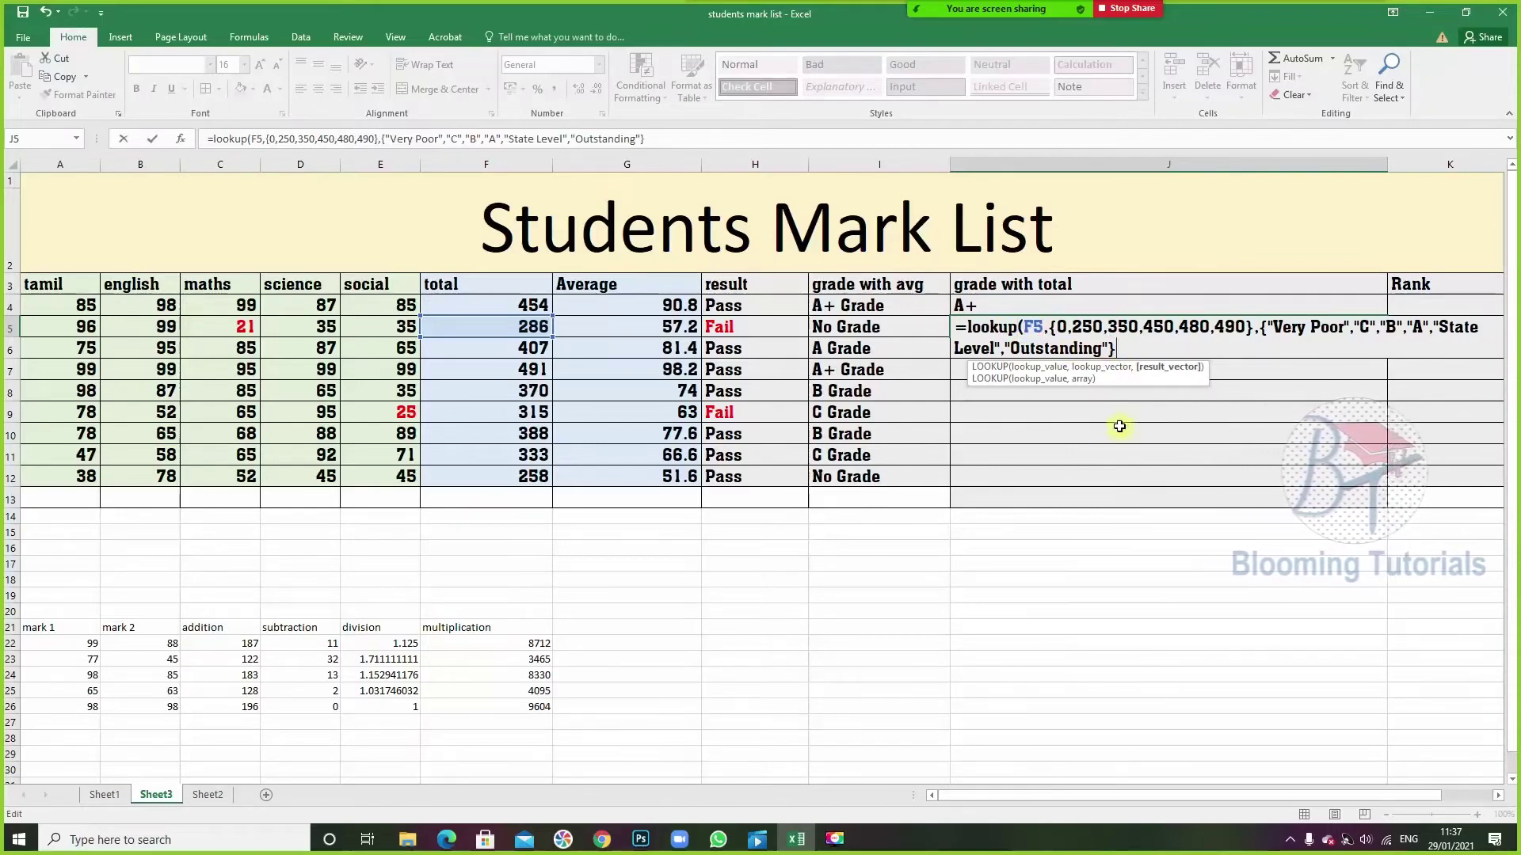
# - Commit the LOOKUP grade-with-total formula in J5 and fill it down through J13
pyautogui.press('Return')
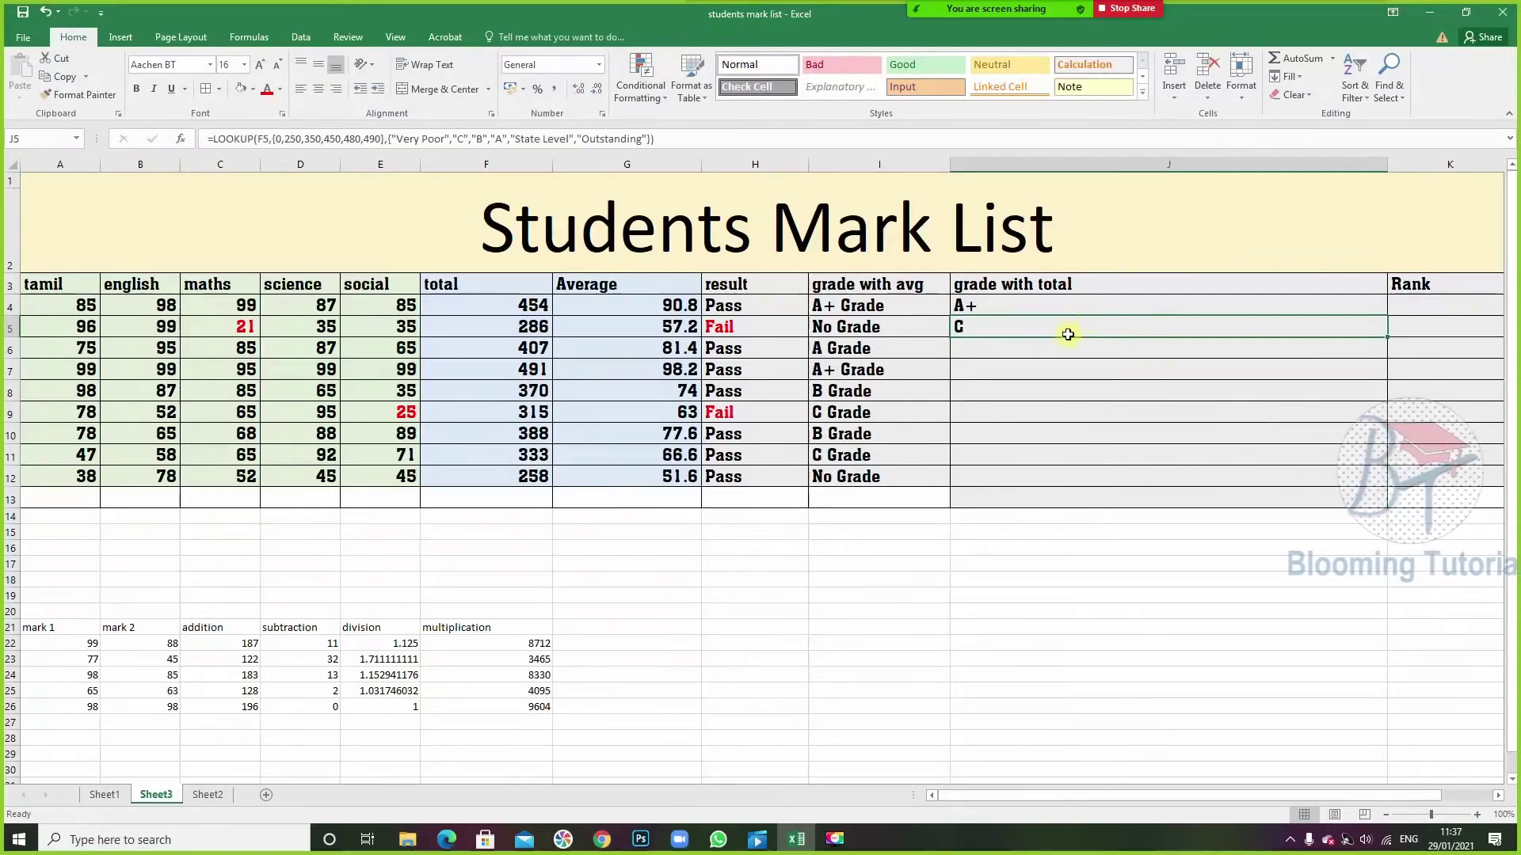
pyautogui.doubleClick(1062, 330)
pyautogui.click(1136, 354)
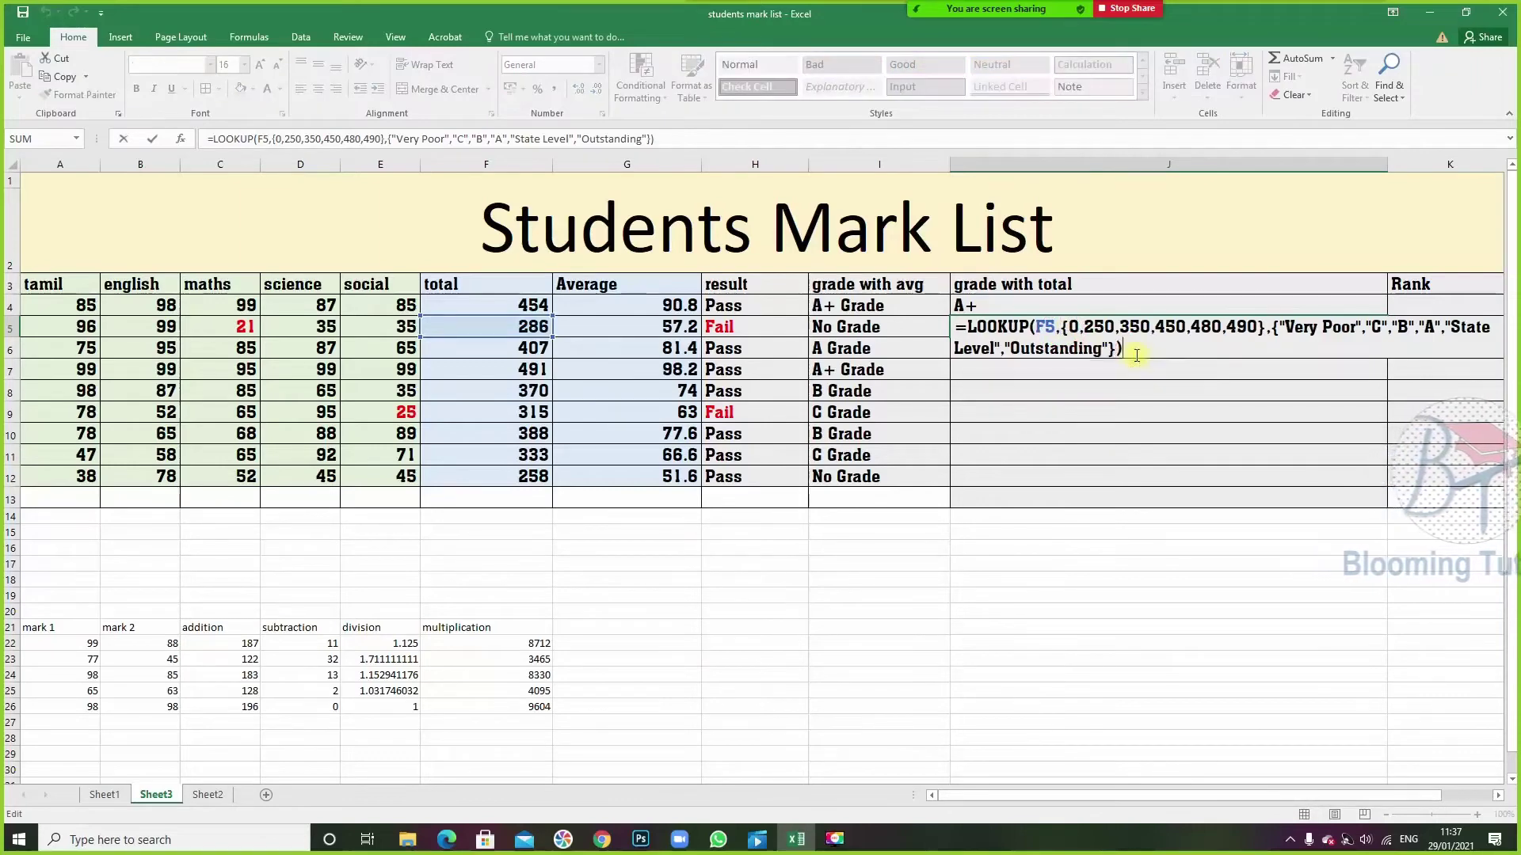
pyautogui.press('Return')
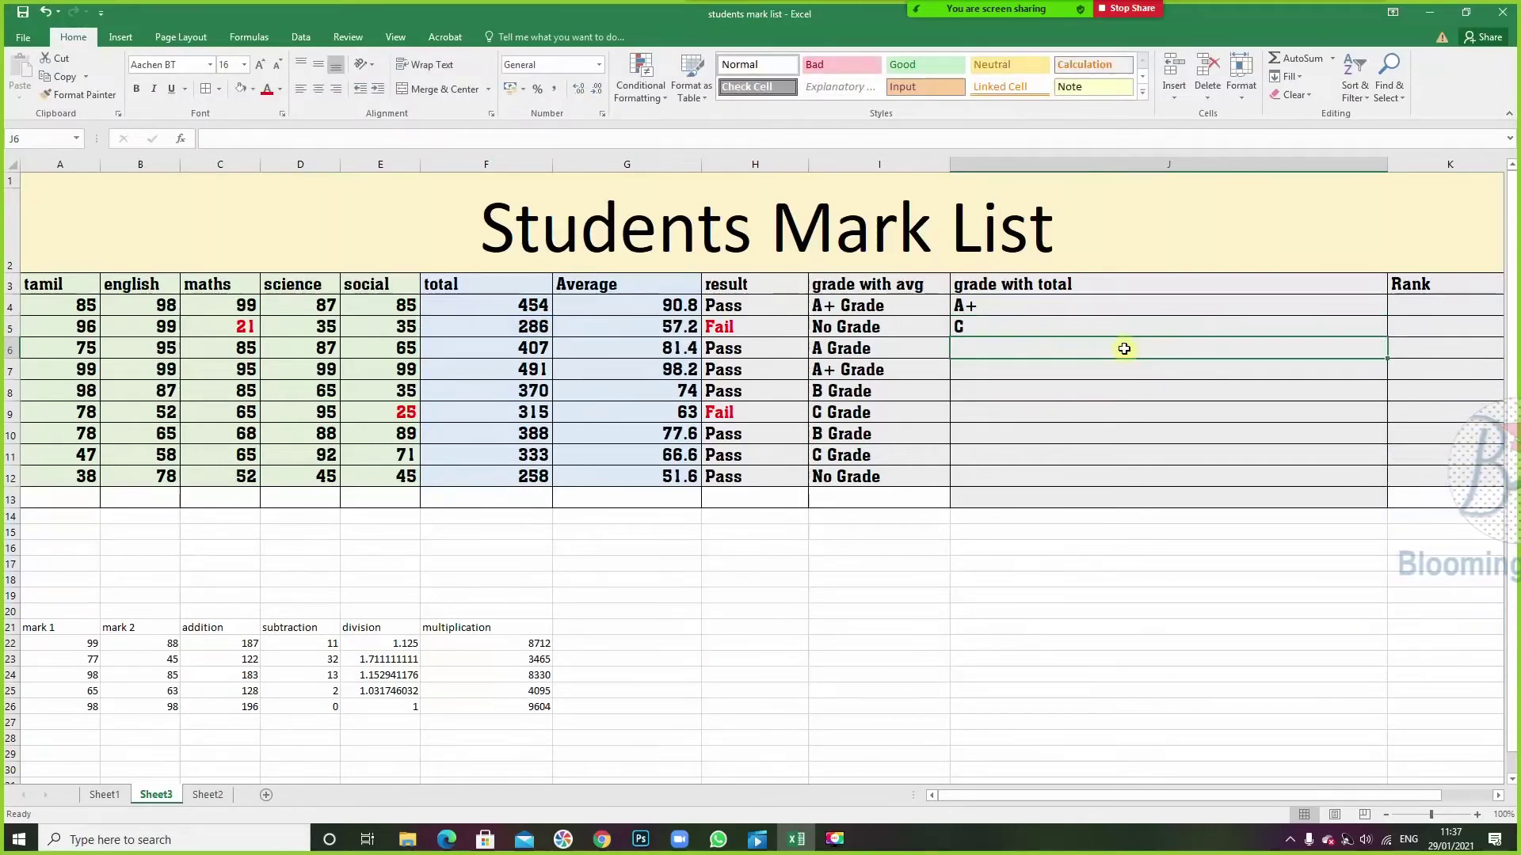
pyautogui.click(1010, 331)
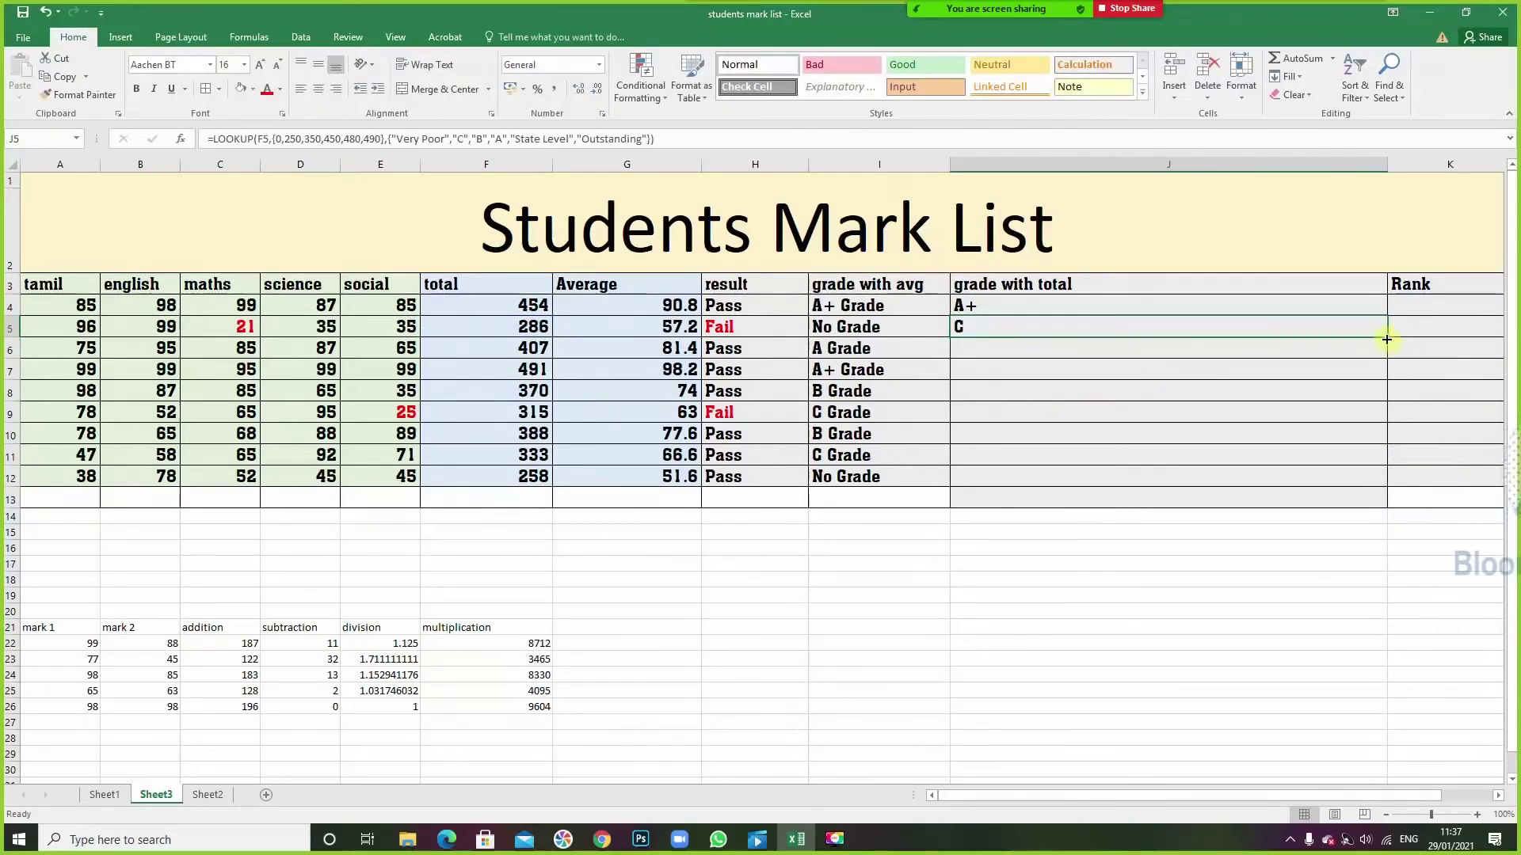
pyautogui.moveTo(1379, 505); pyautogui.dragTo(1378, 505)
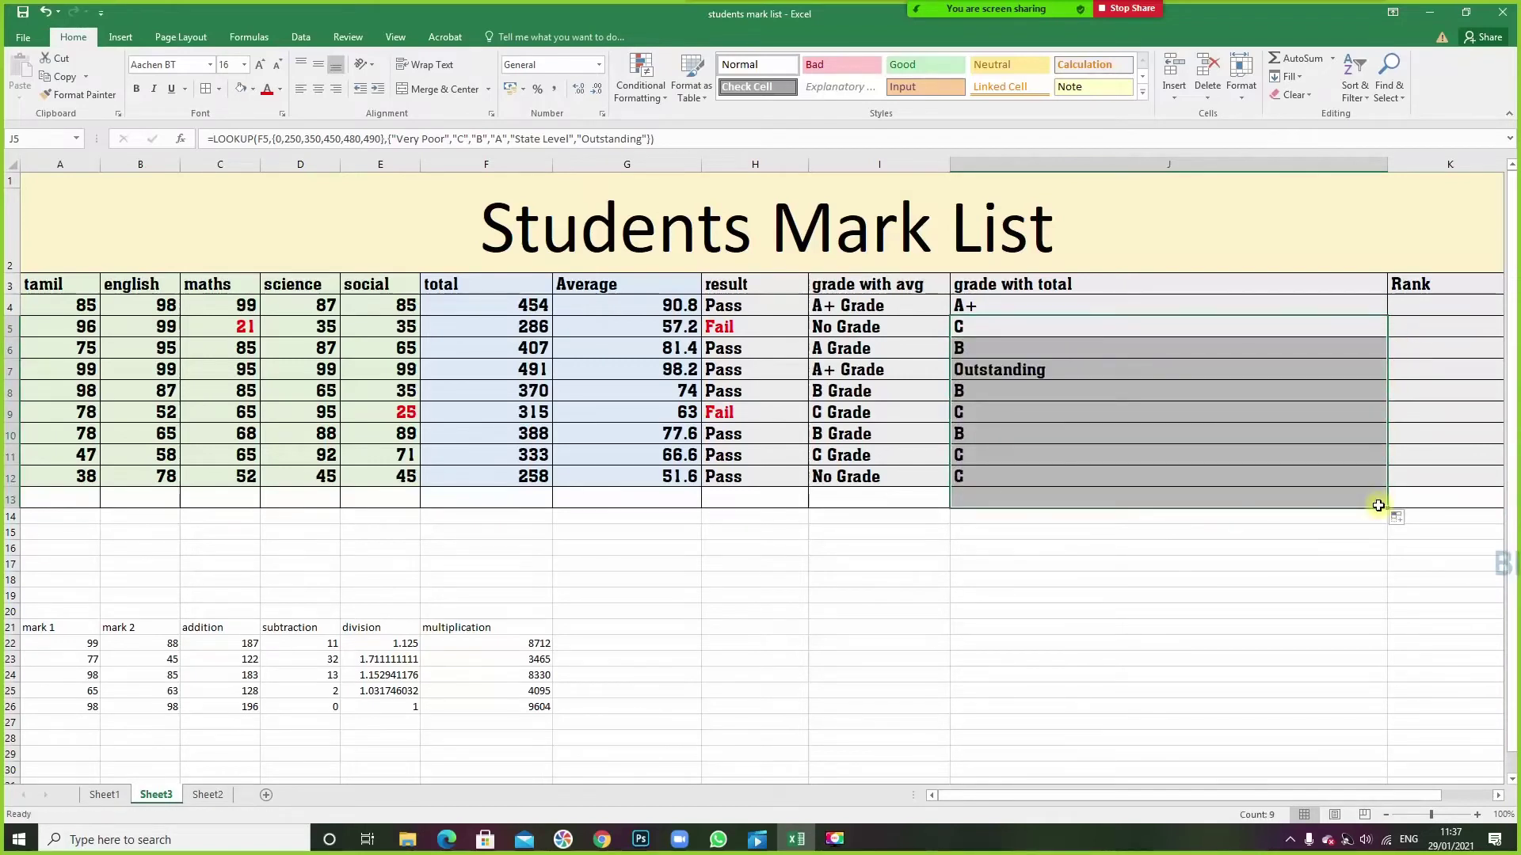
# - Check row 7's Outstanding grade against its total, then clear the stray Very Poor grade in J13
pyautogui.click(1053, 370)
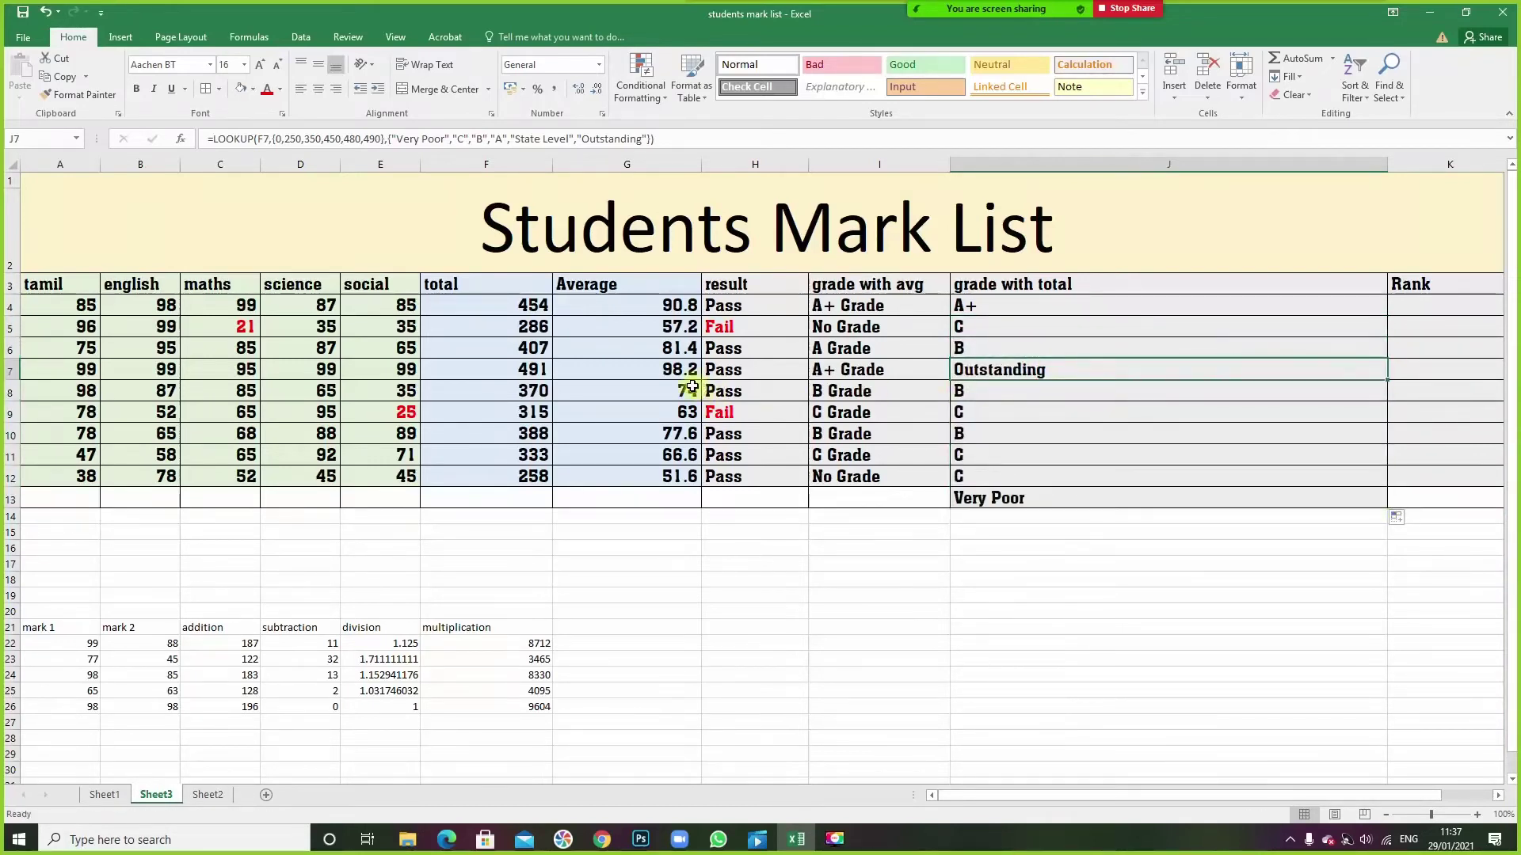
pyautogui.click(533, 372)
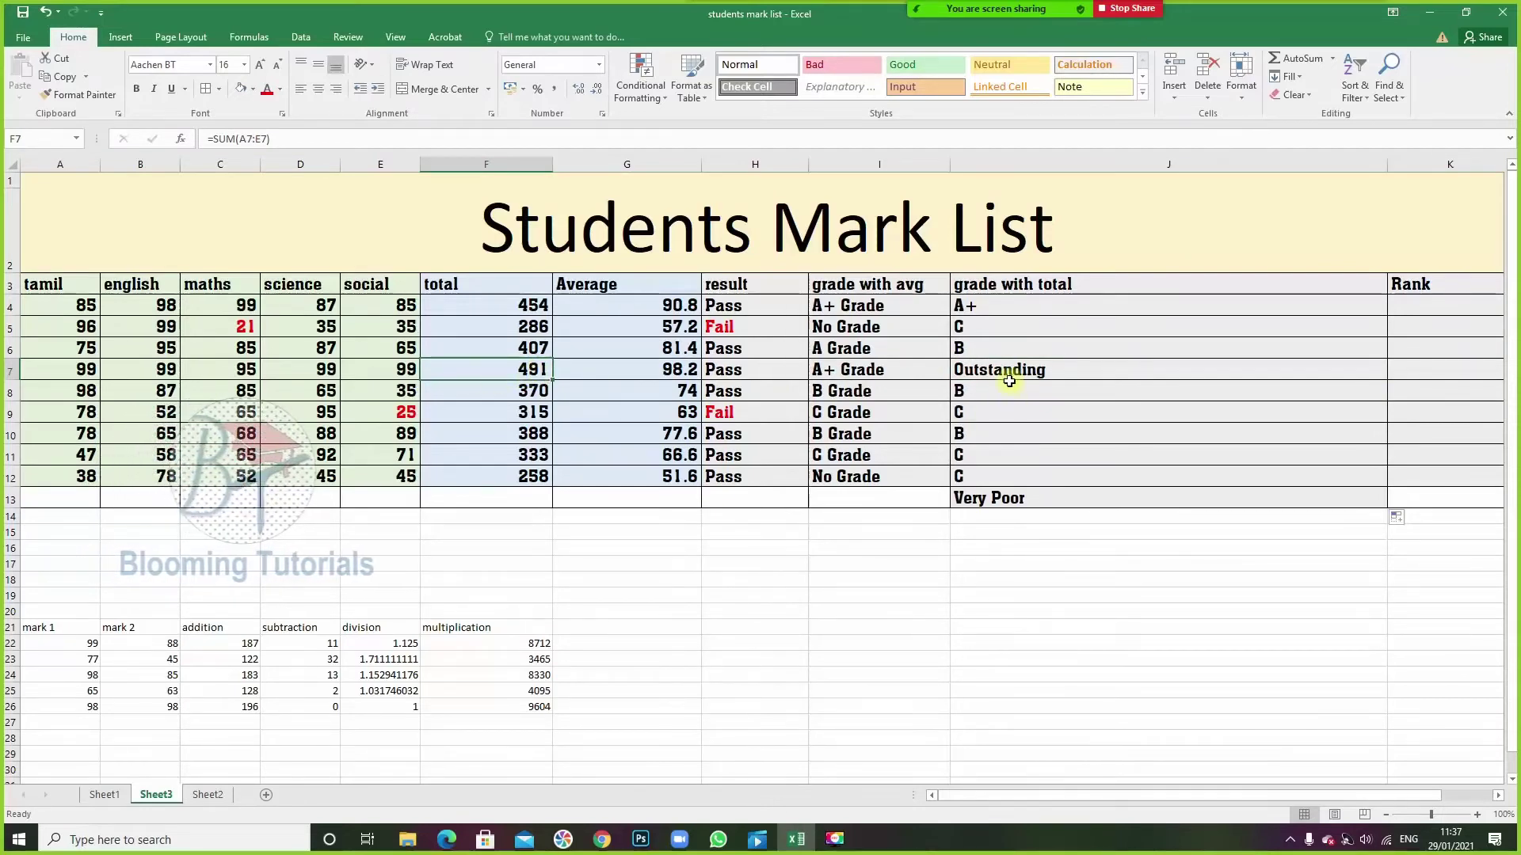
pyautogui.click(994, 501)
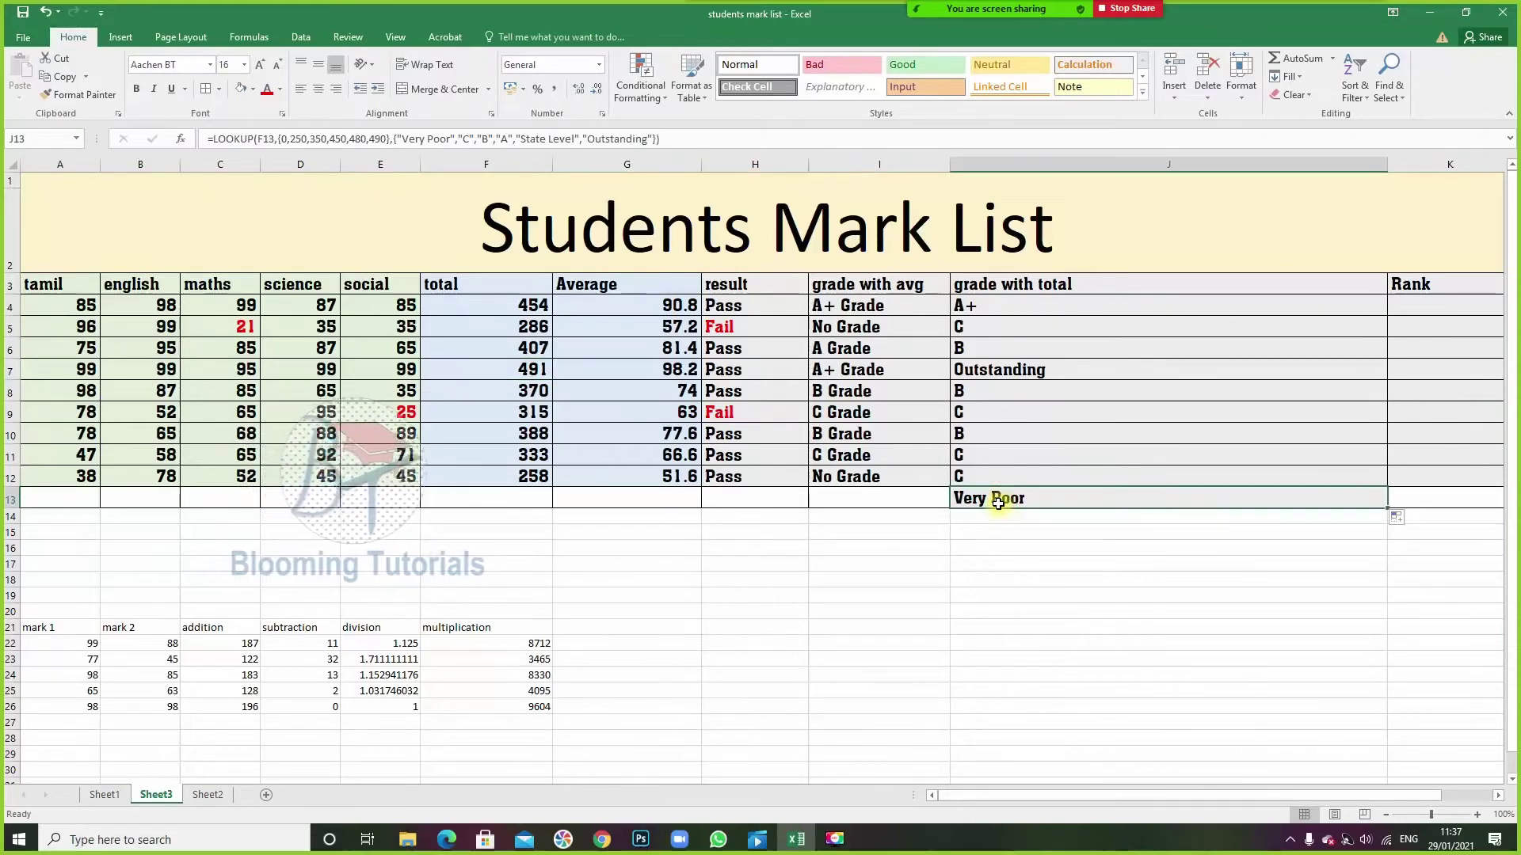
pyautogui.press('Delete')
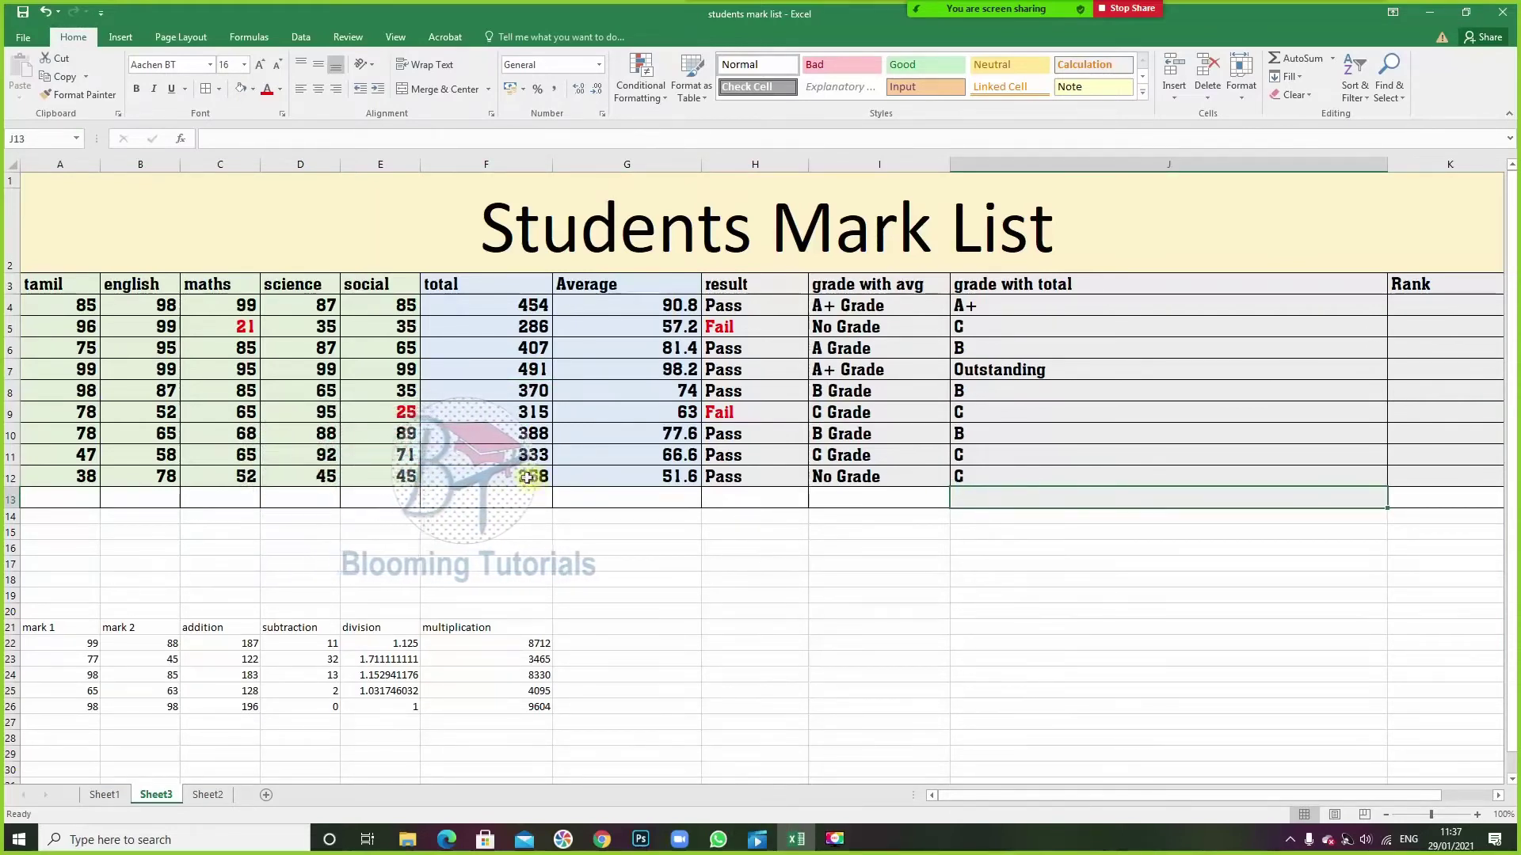
# - Enter 50 as row 12's english mark and check its Very Poor grade
pyautogui.click(158, 477)
pyautogui.write('50')
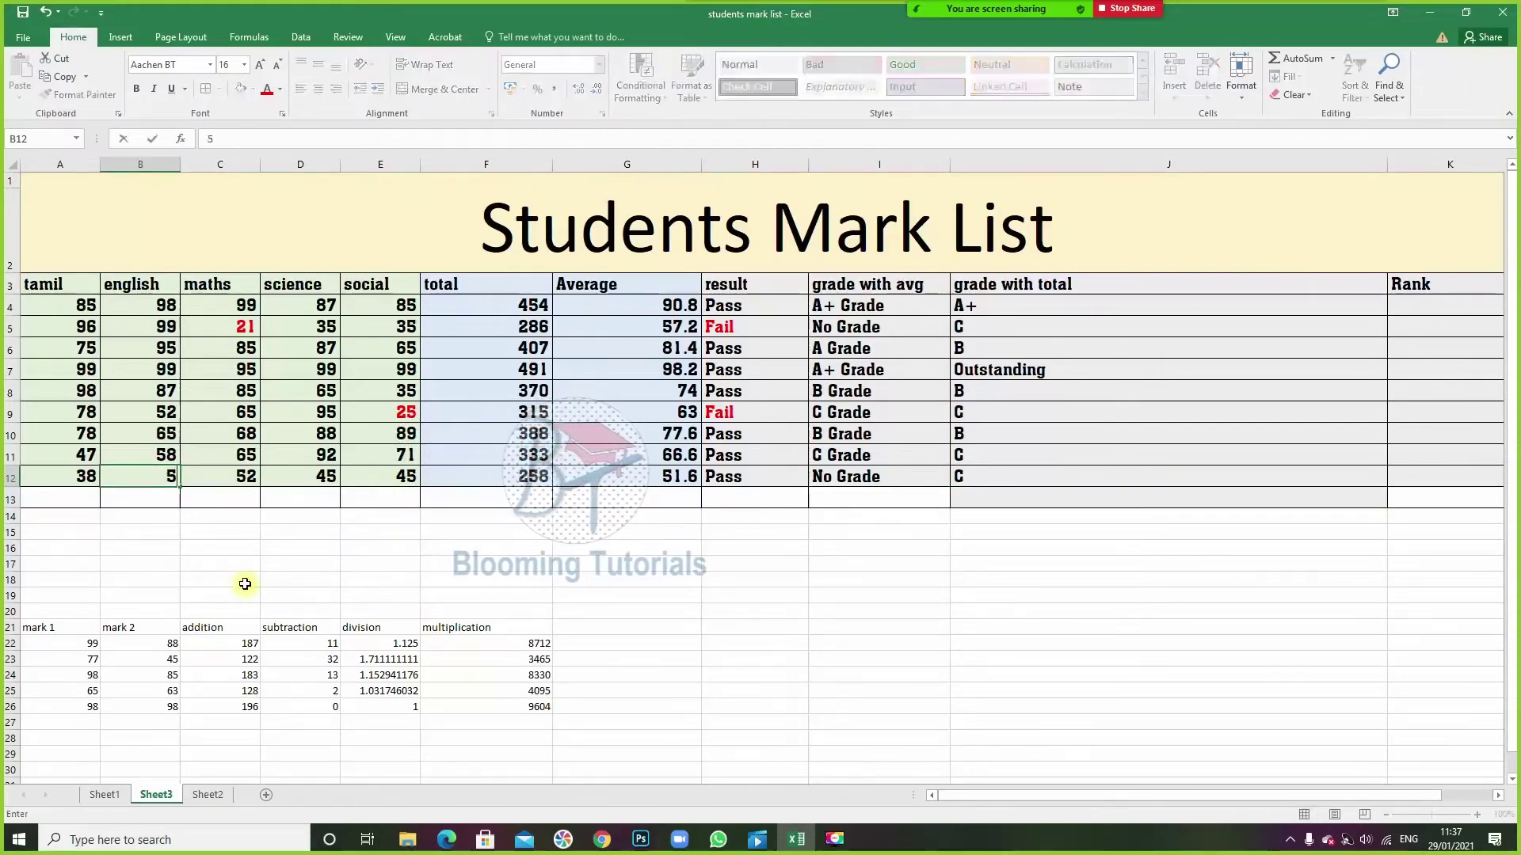
pyautogui.click(220, 547)
pyautogui.click(300, 595)
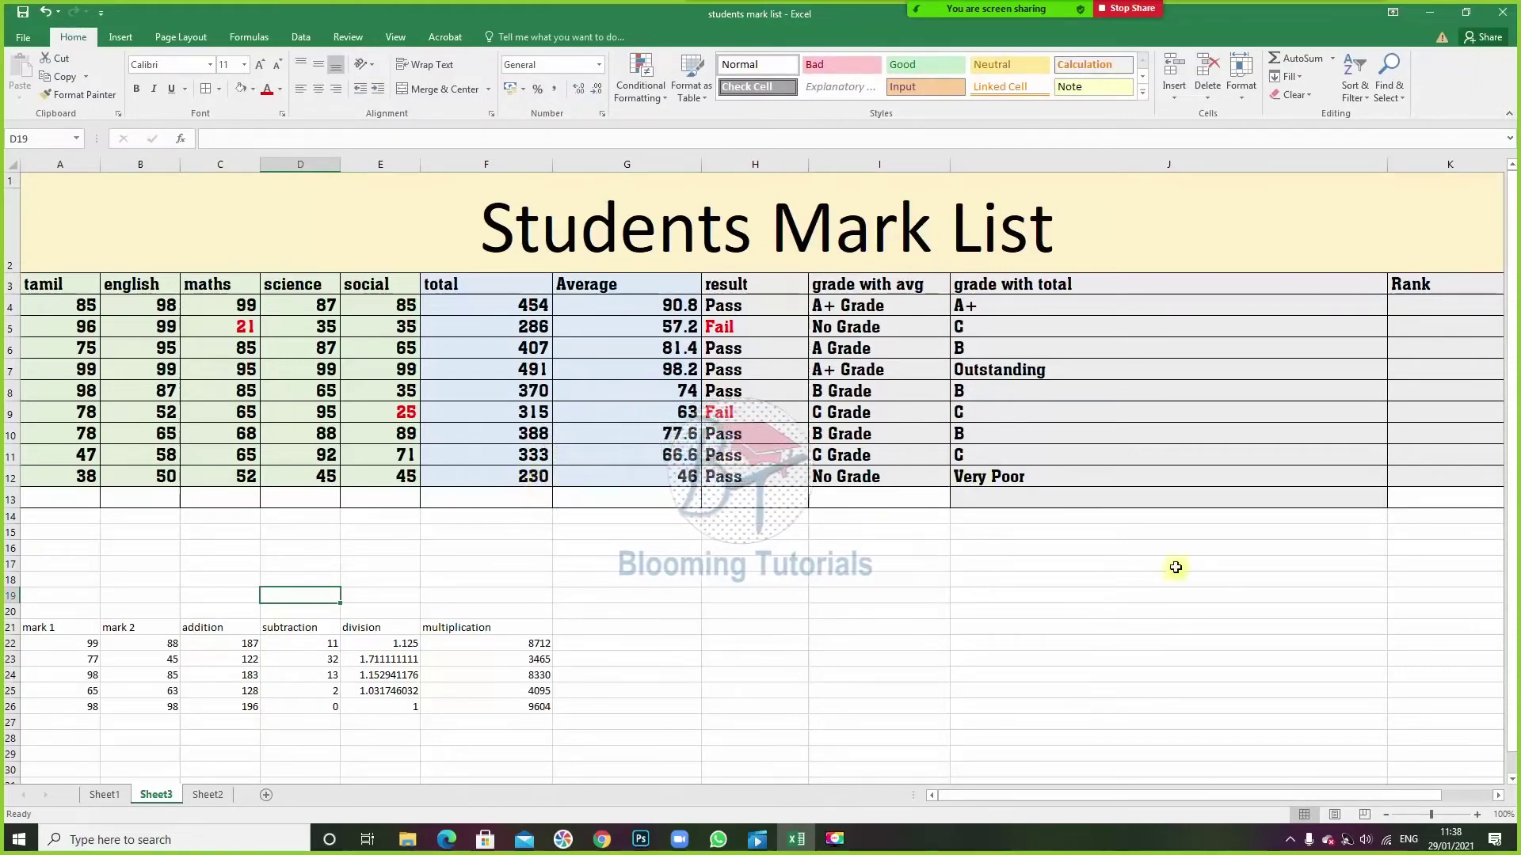
pyautogui.click(1006, 476)
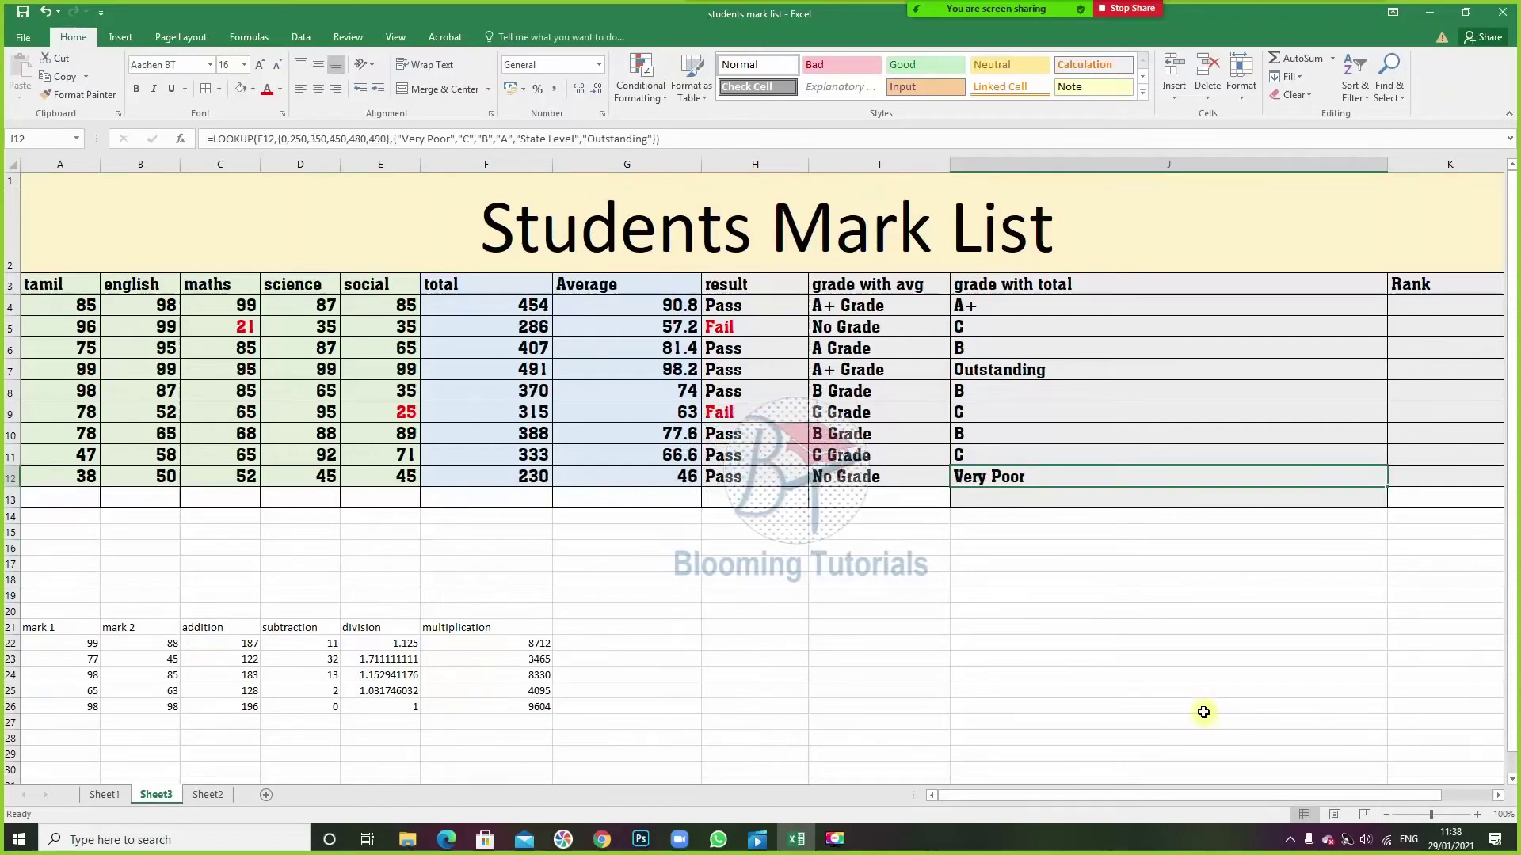
# - Set row 8's social mark to 77 and row 4's social mark to 99
pyautogui.click(383, 398)
pyautogui.write('77')
pyautogui.click(1044, 662)
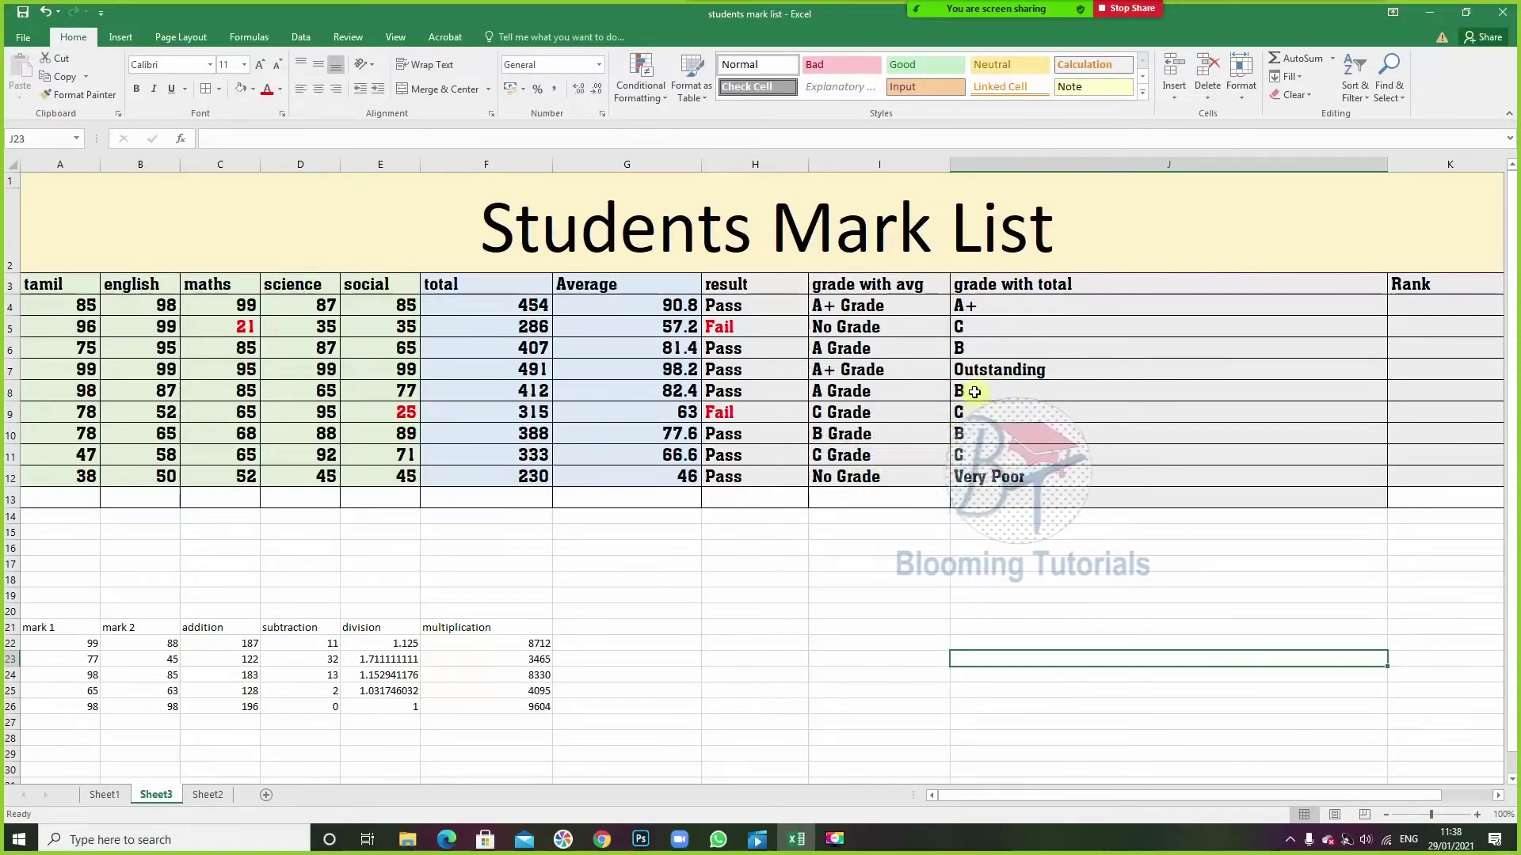
pyautogui.click(405, 308)
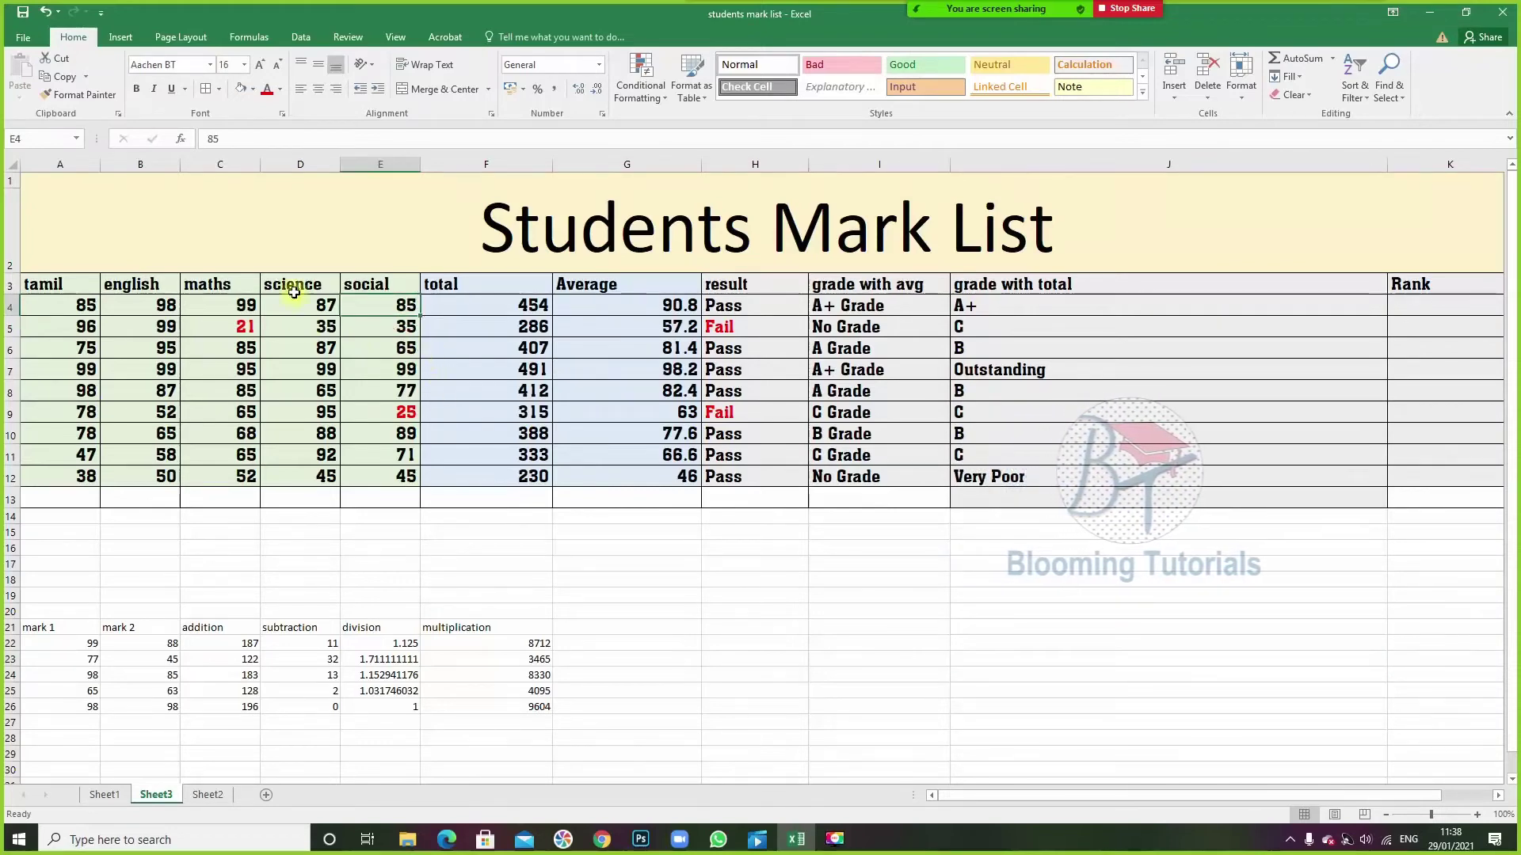
pyautogui.write('99')
pyautogui.click(318, 308)
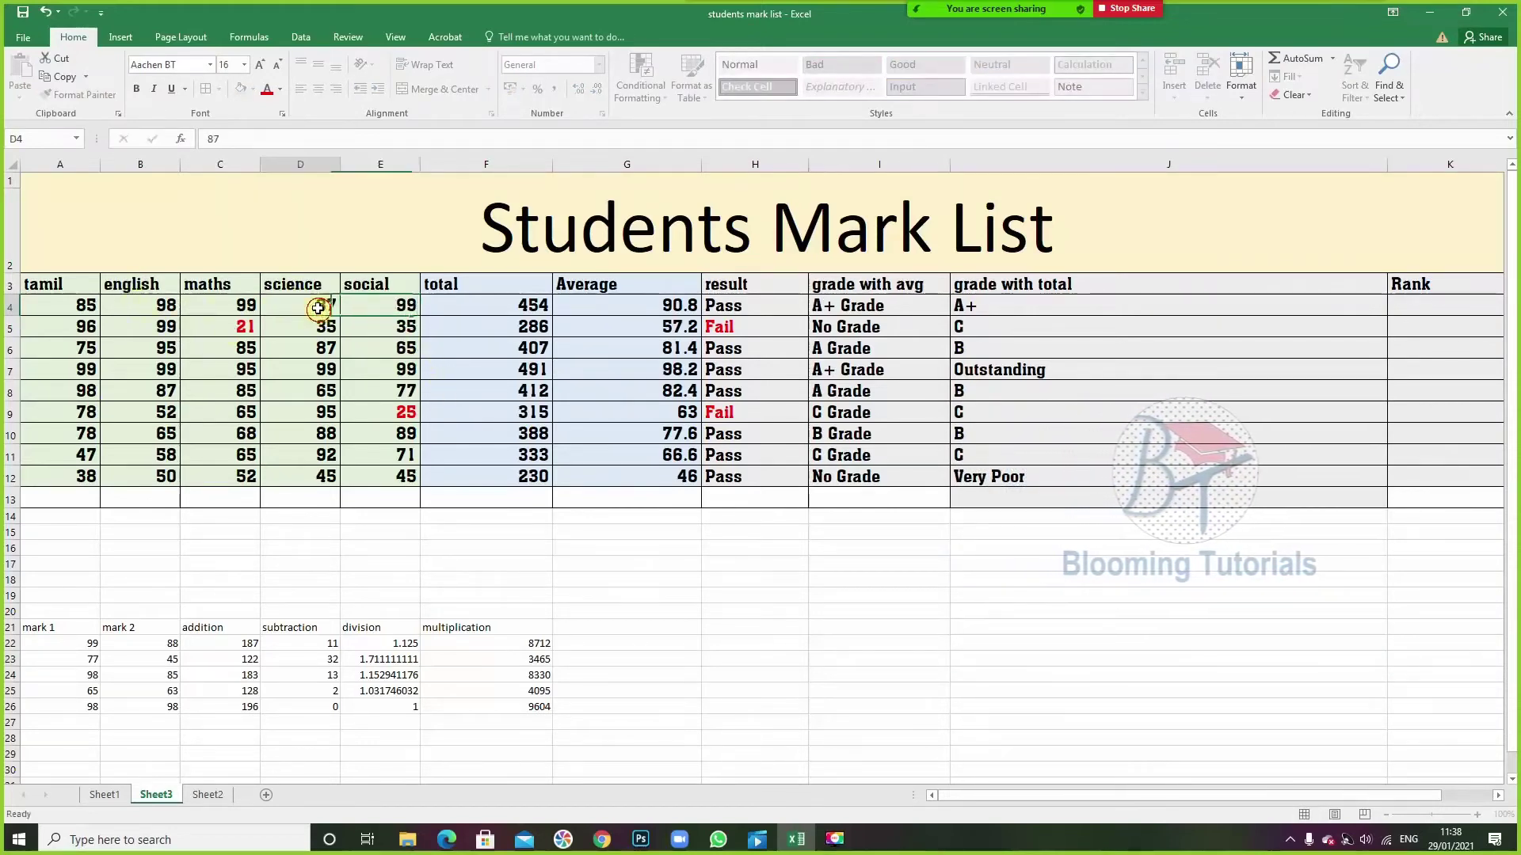
pyautogui.click(352, 305)
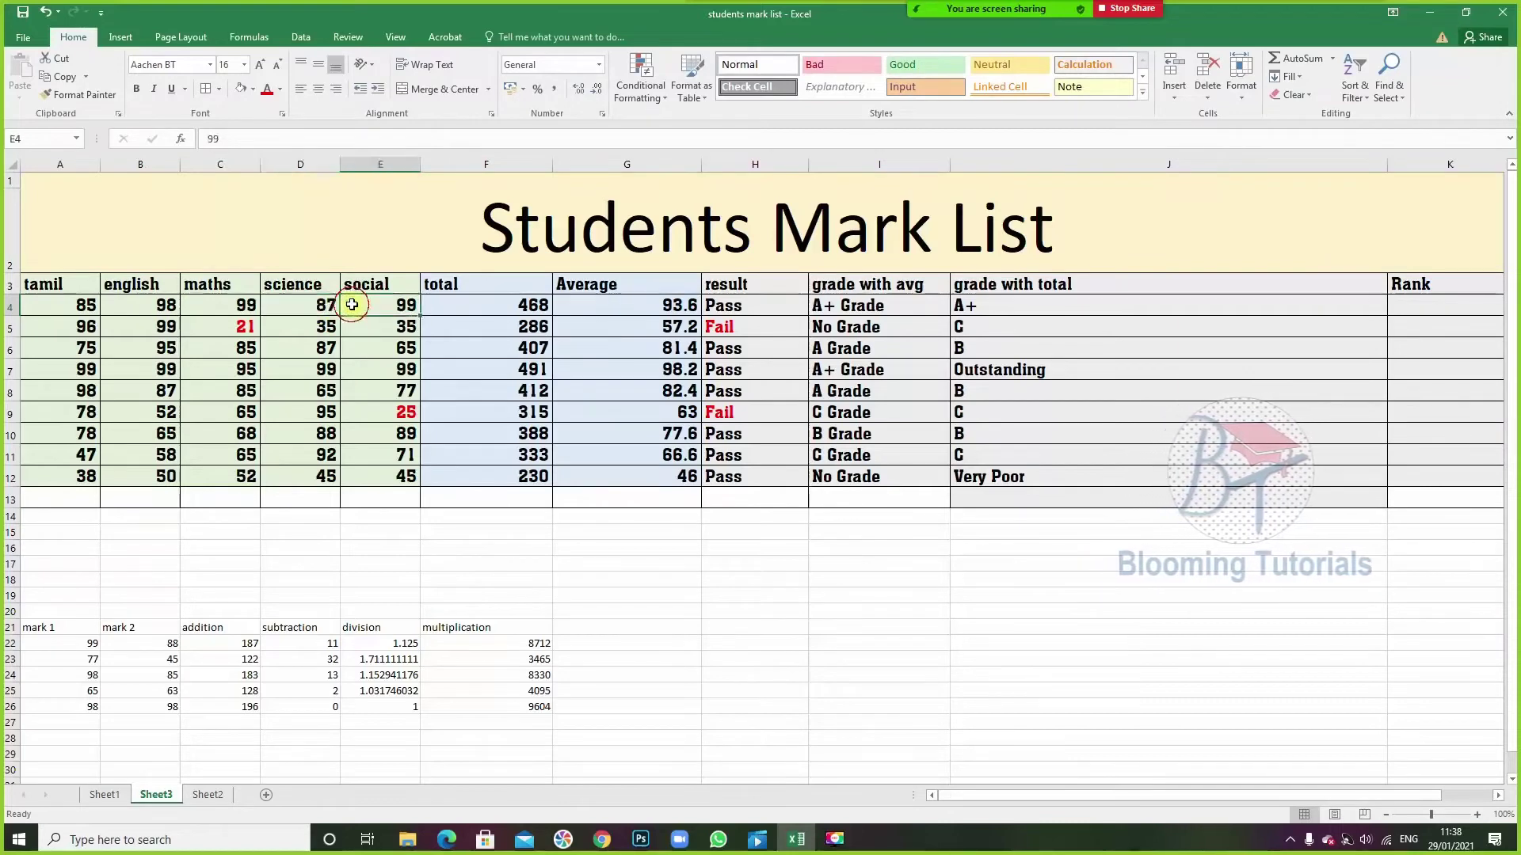
pyautogui.click(407, 432)
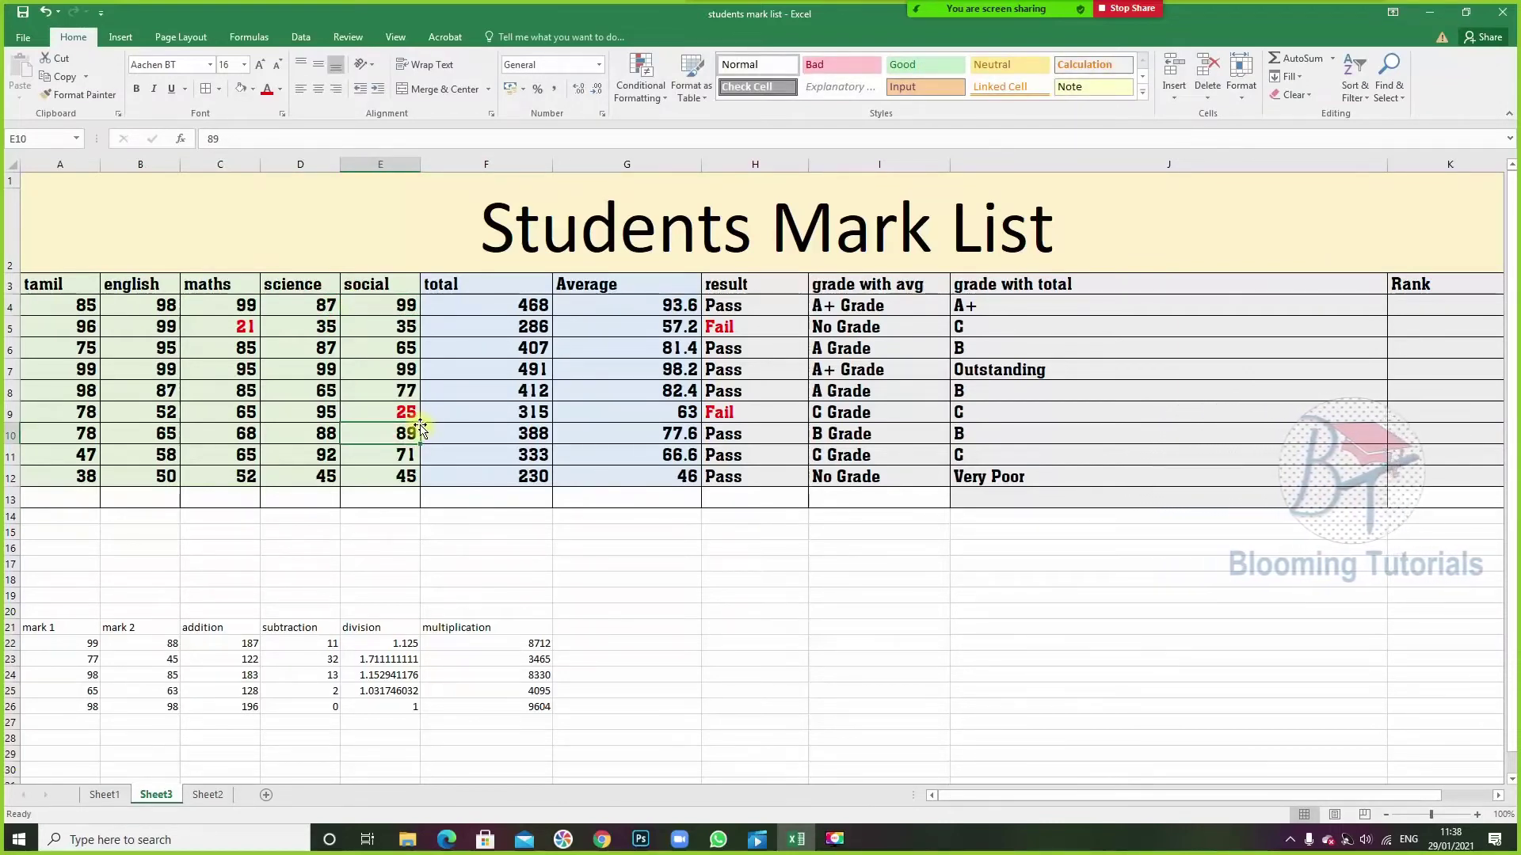
# - Change row 4's science, english and tamil marks to 99
pyautogui.click(319, 315)
pyautogui.write('99')
pyautogui.press('Return')
pyautogui.click(387, 411)
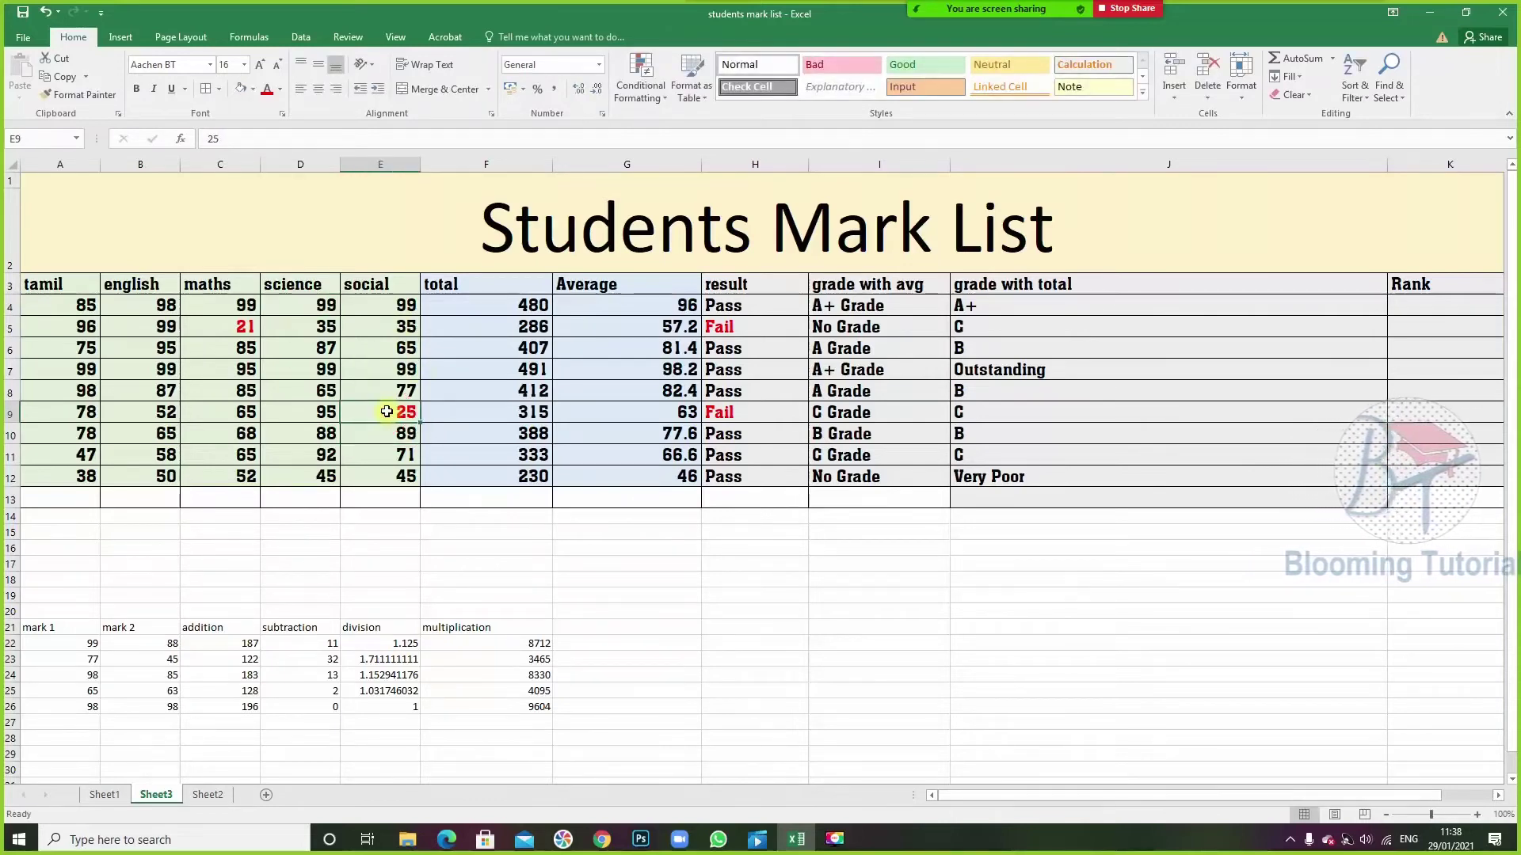
pyautogui.click(139, 309)
pyautogui.write('9')
pyautogui.click(198, 391)
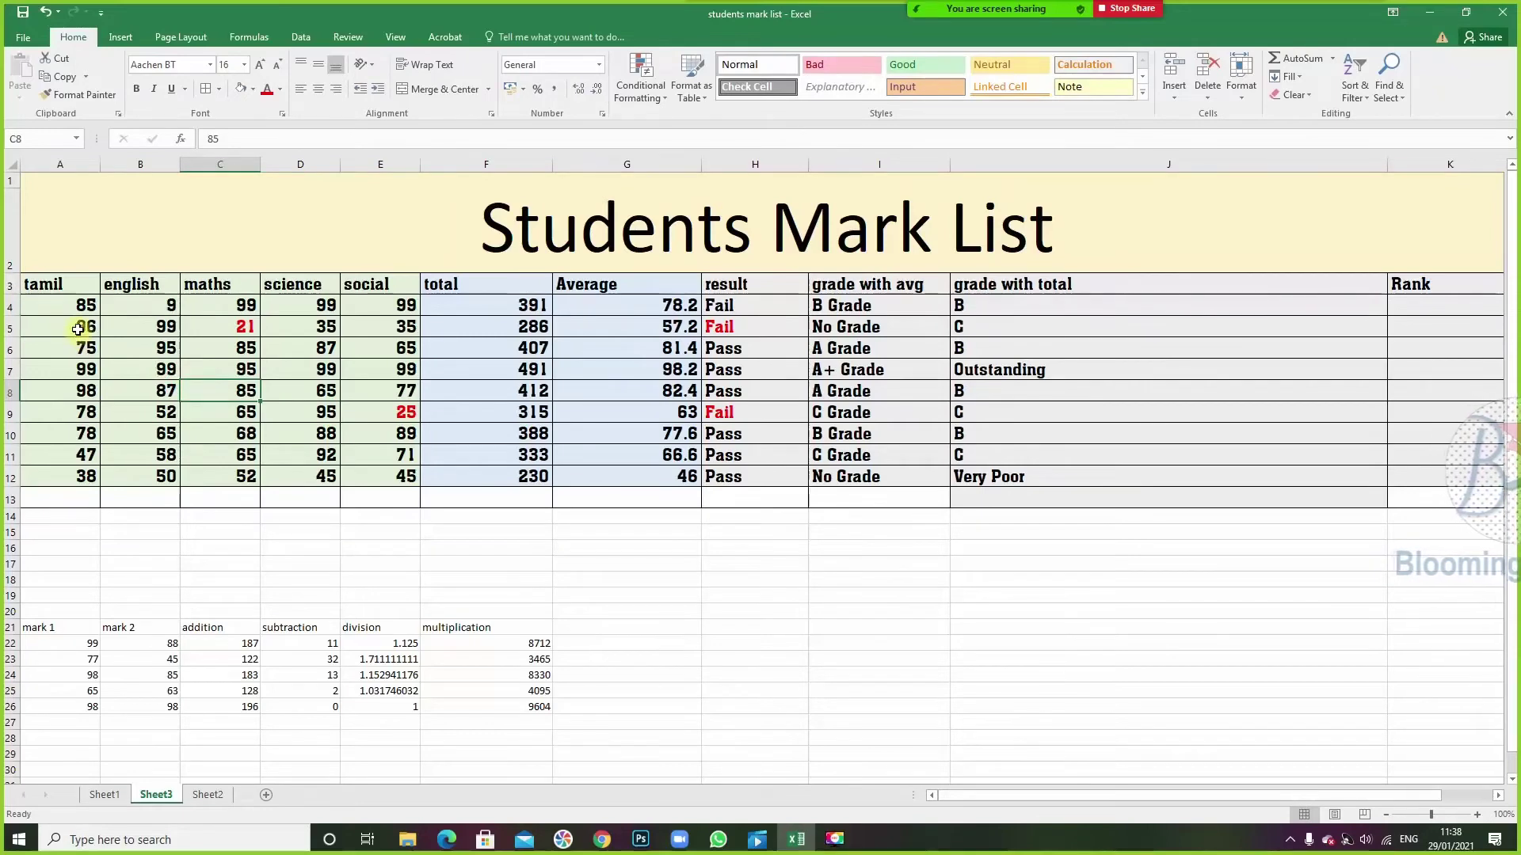
pyautogui.write('99')
pyautogui.click(135, 369)
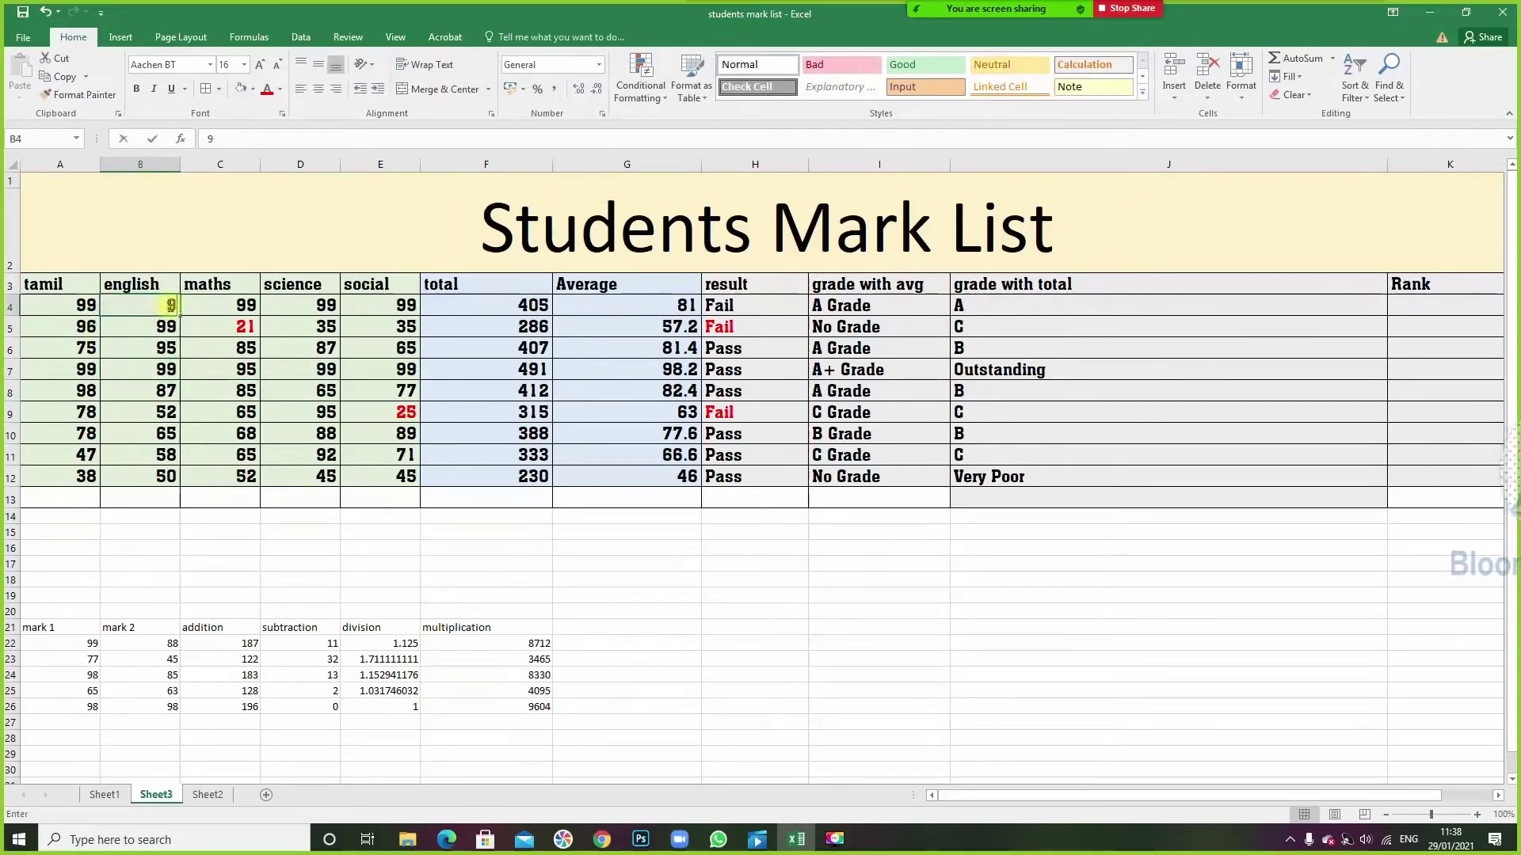
pyautogui.write('9')
pyautogui.click(250, 494)
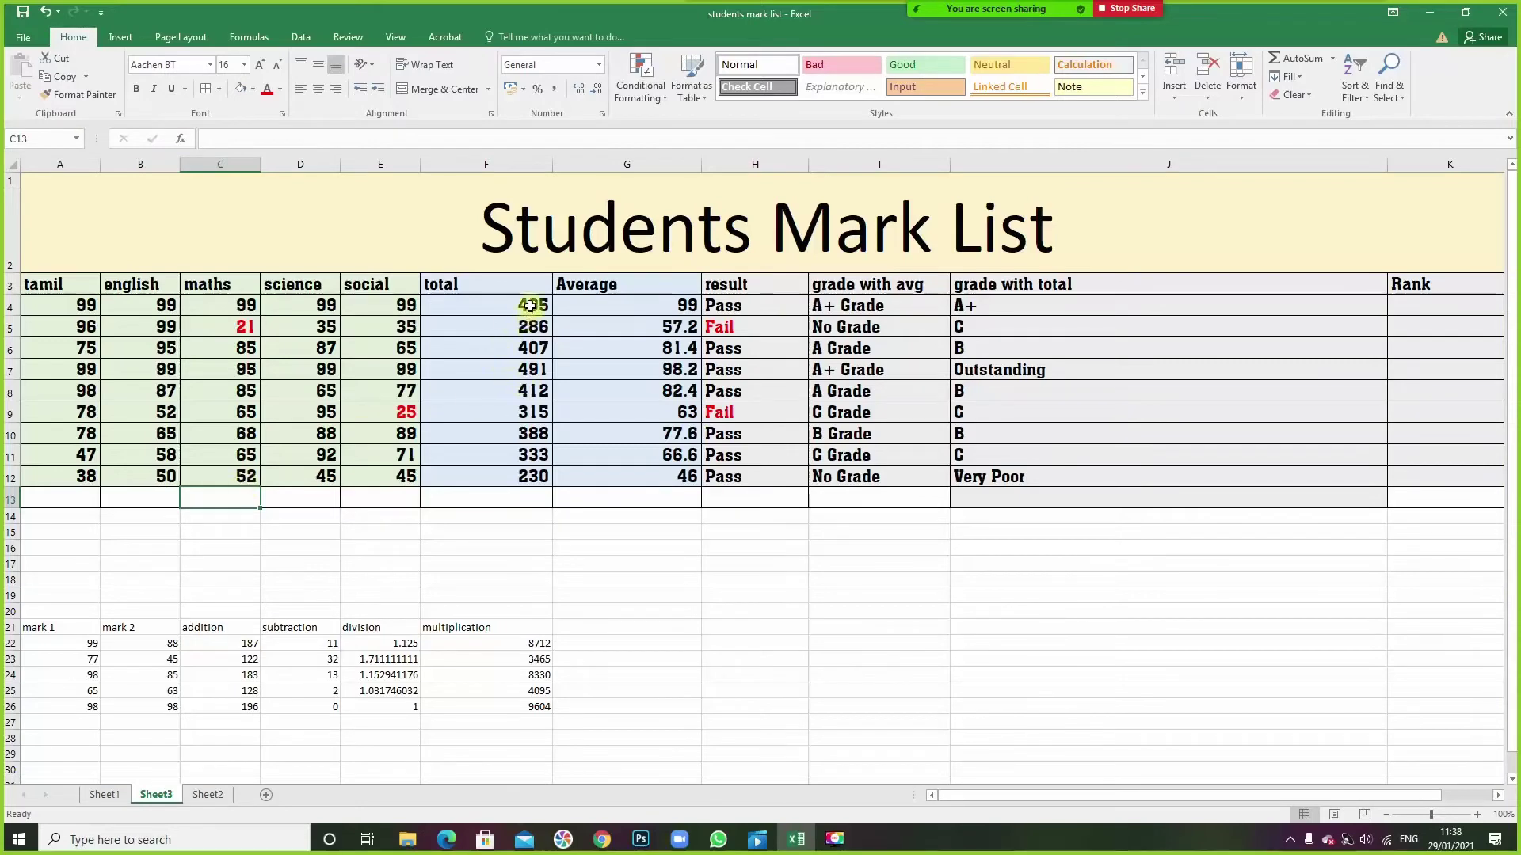
pyautogui.click(968, 333)
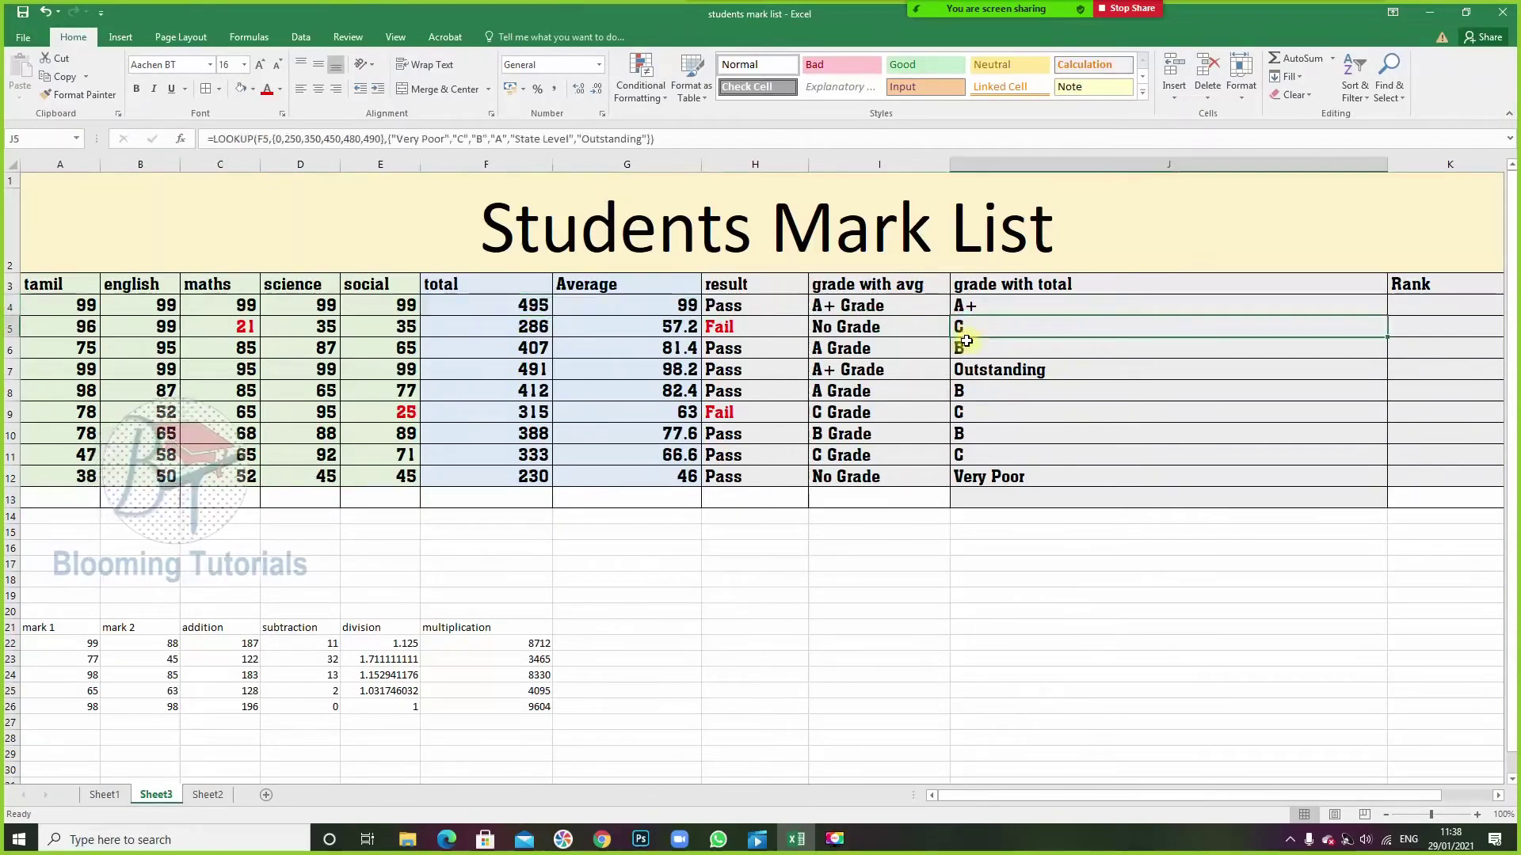
# - Enter 99 for row 6's maths, science, social and tamil marks
pyautogui.click(264, 352)
pyautogui.write('99')
pyautogui.click(317, 349)
pyautogui.write('99')
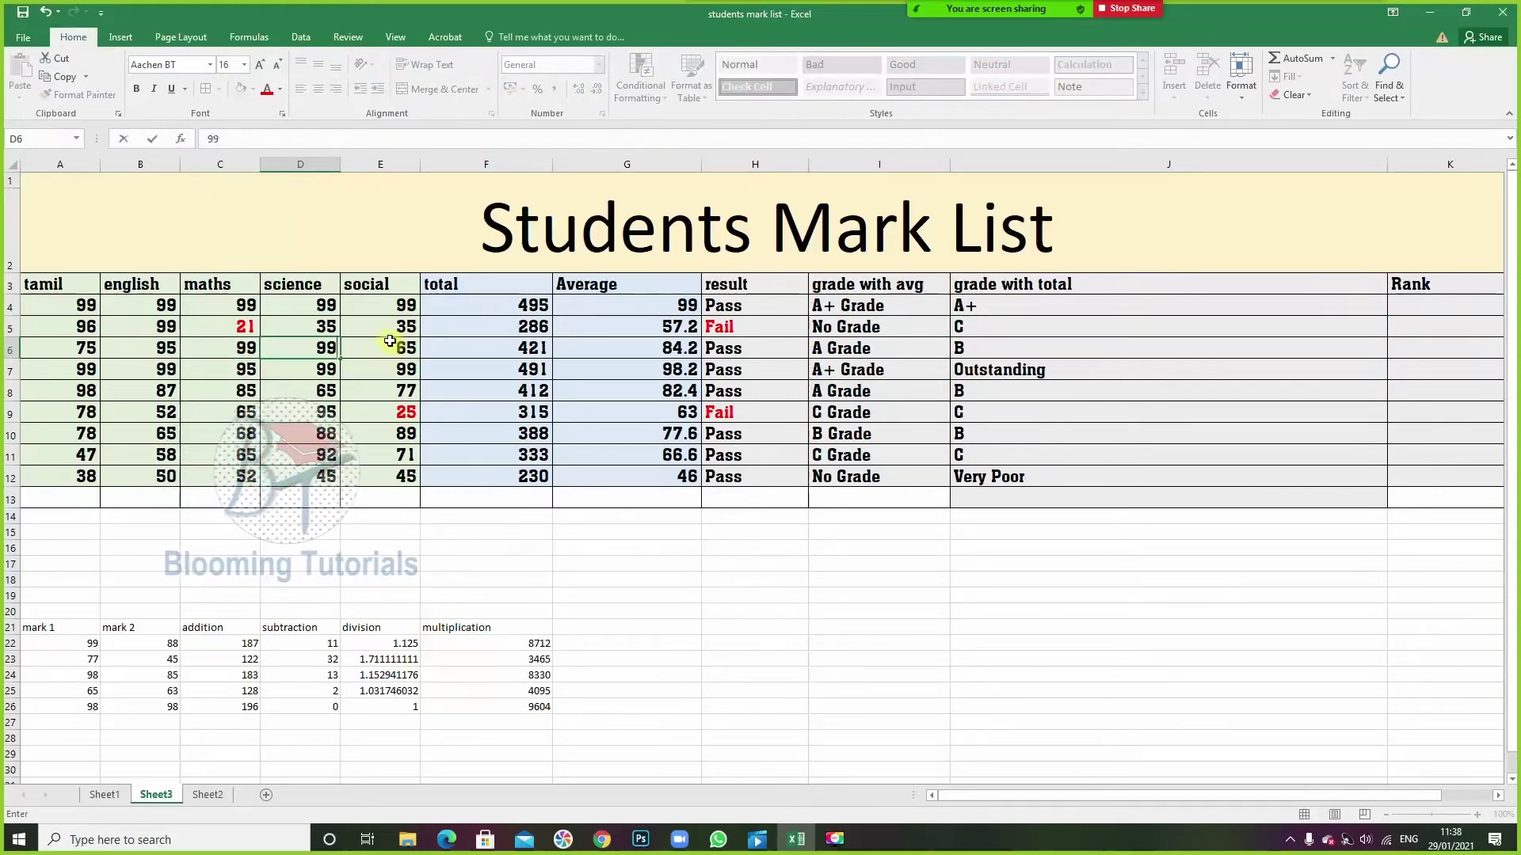
pyautogui.click(372, 351)
pyautogui.write('99')
pyautogui.click(428, 413)
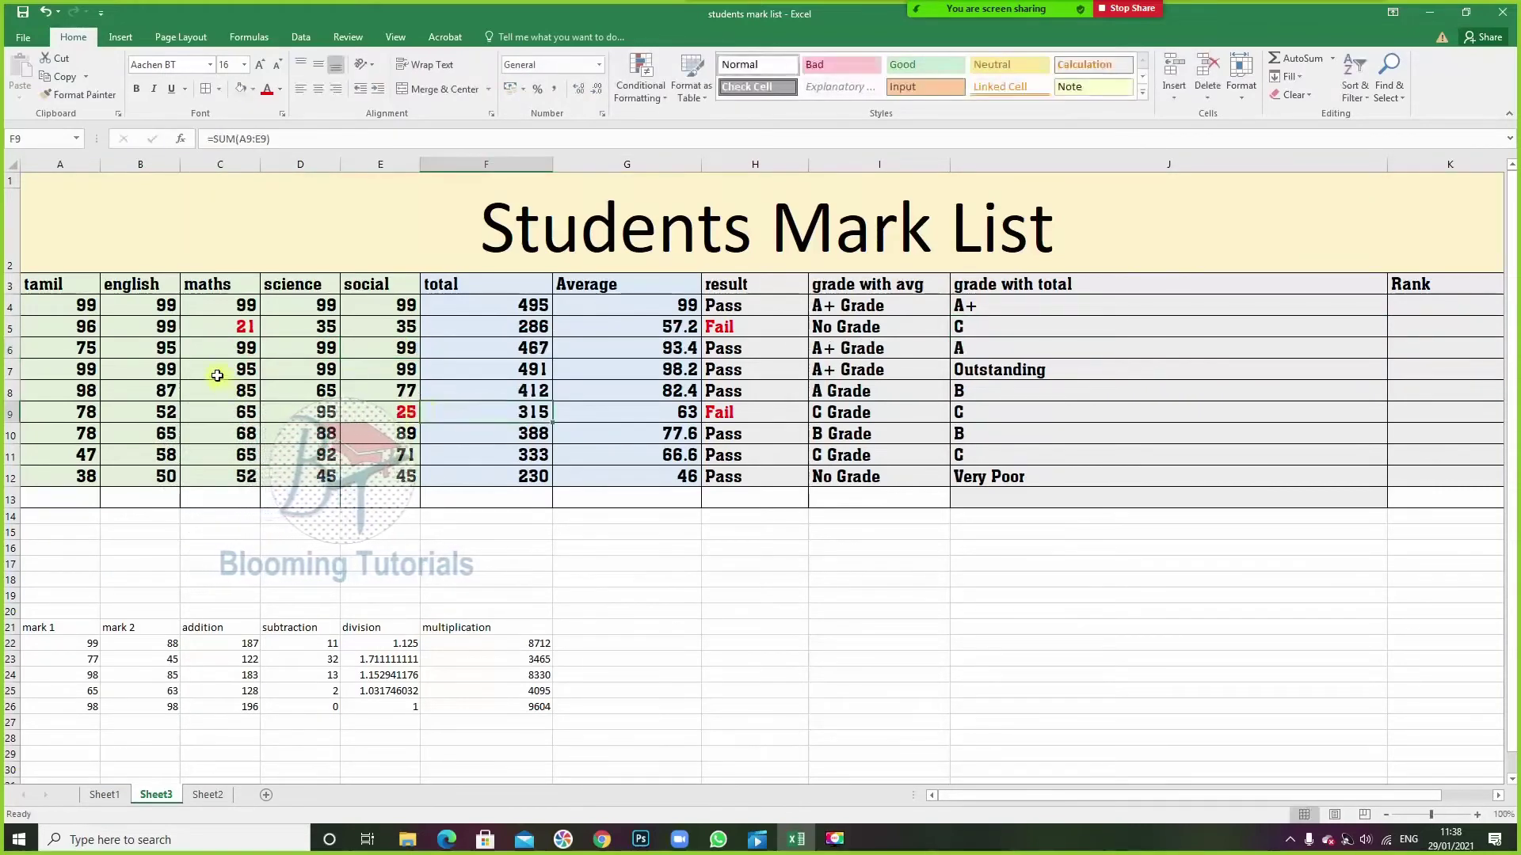
pyautogui.click(86, 349)
pyautogui.write('99')
pyautogui.click(175, 458)
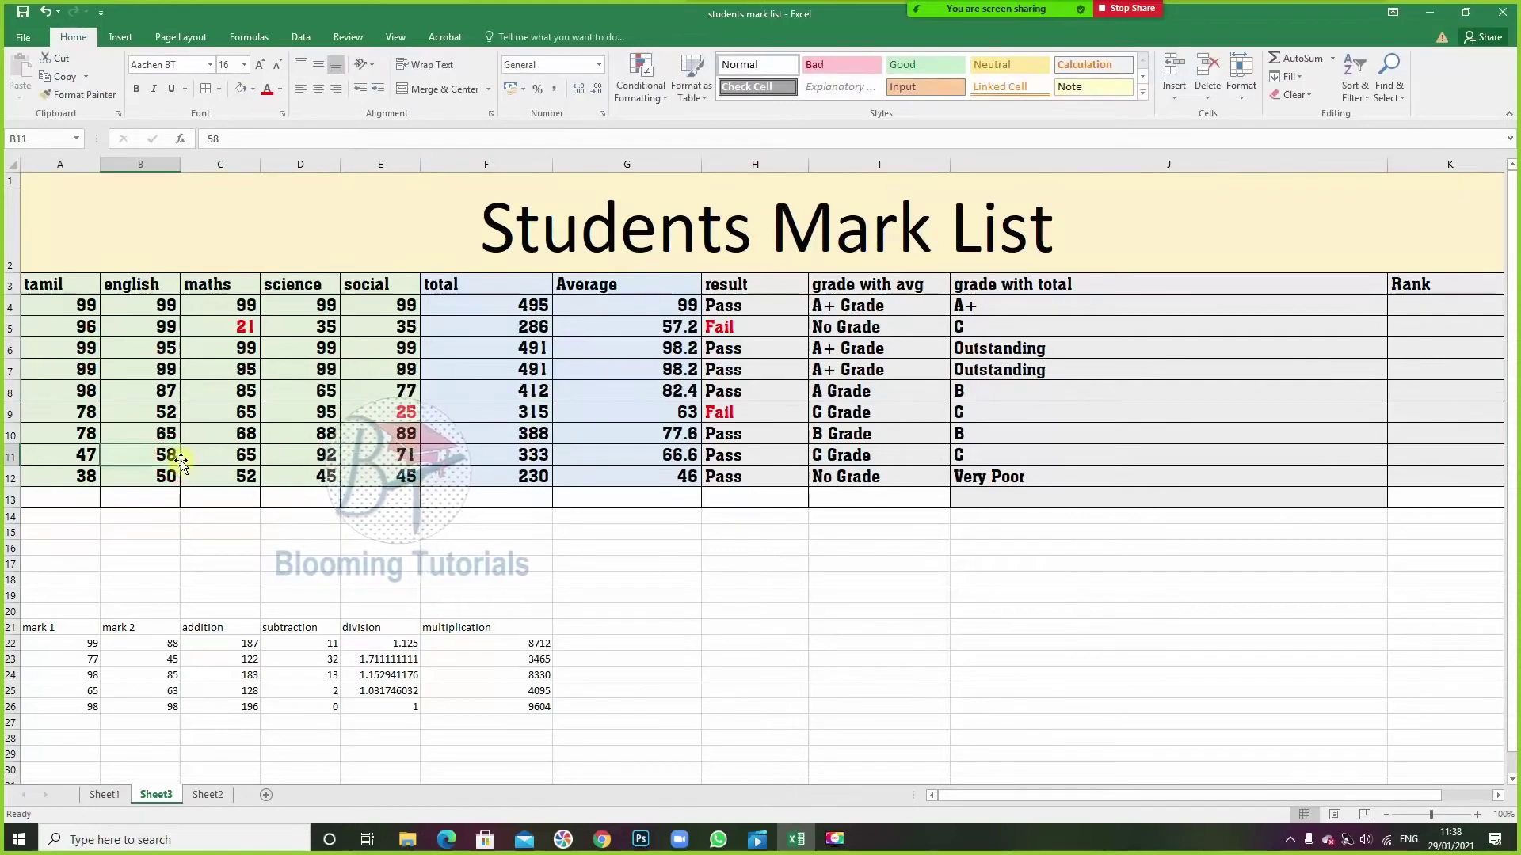
# - Set row 6's maths mark to 88, giving a total of 480 and a State Level grade
pyautogui.click(253, 348)
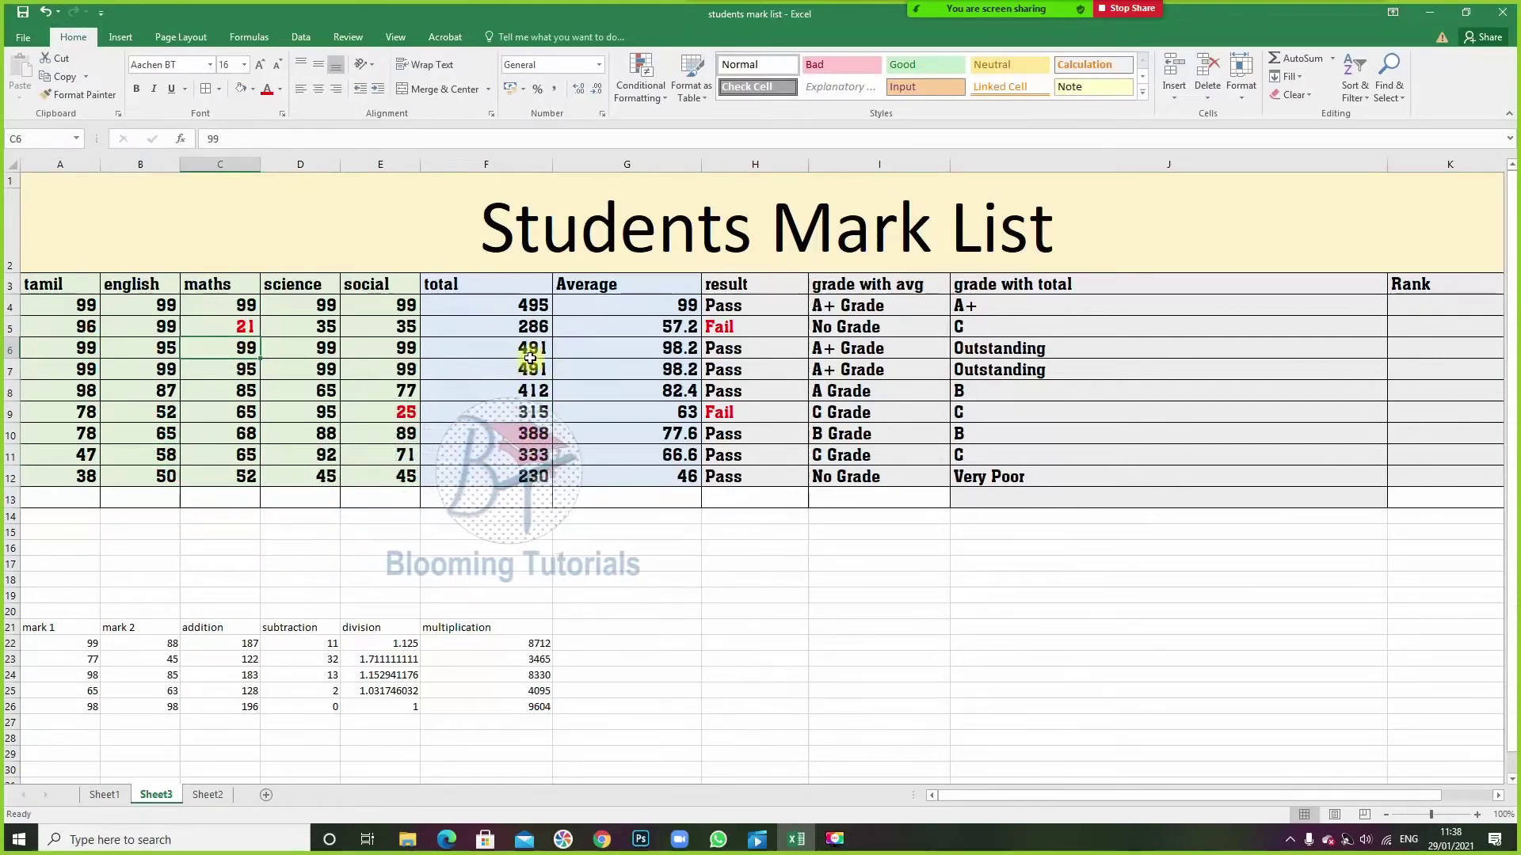
pyautogui.write('85')
pyautogui.press('Return')
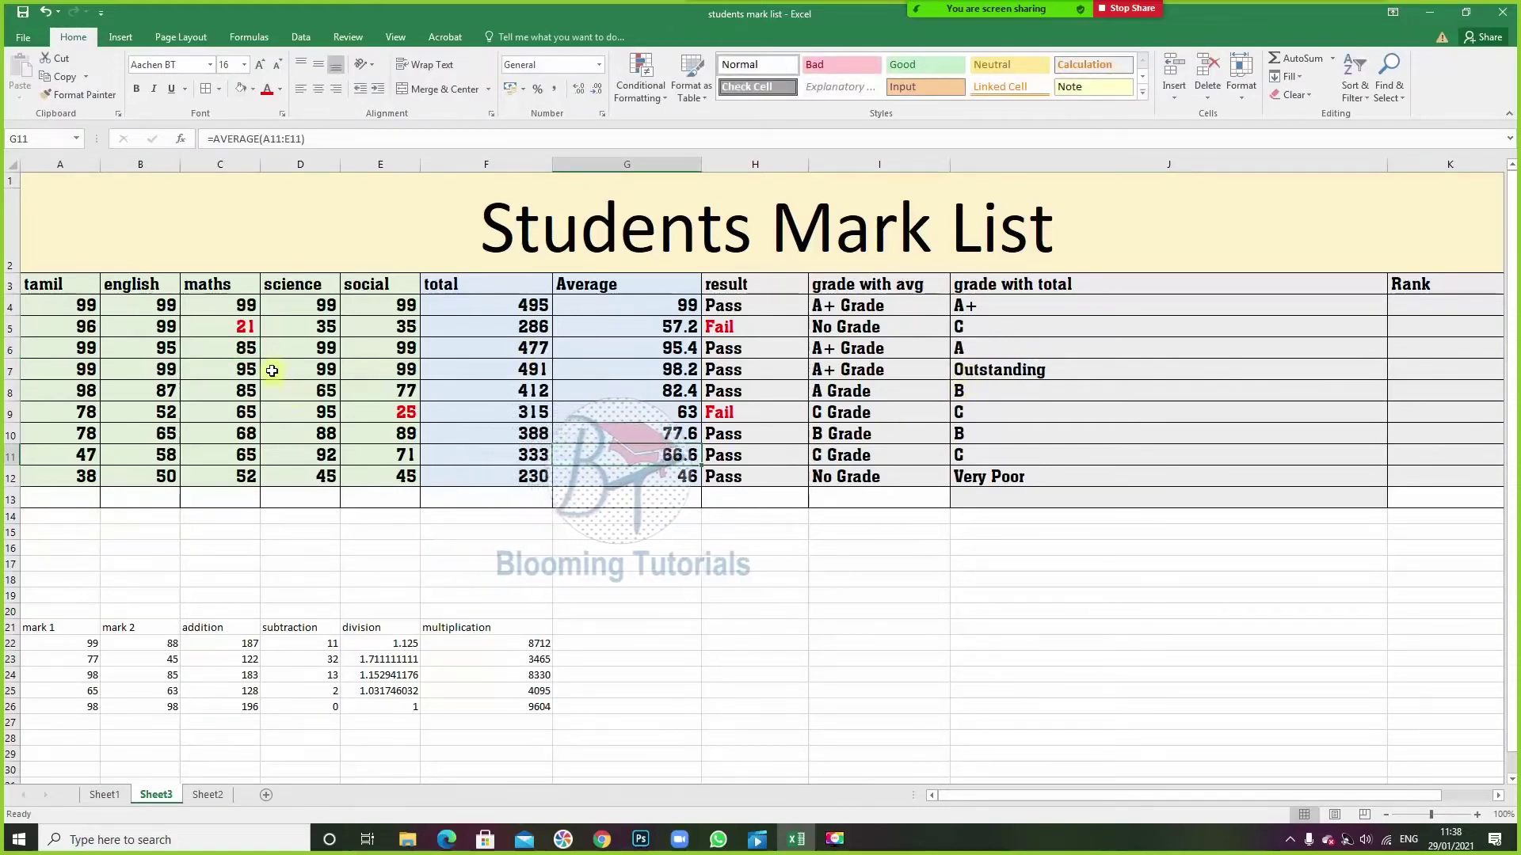
pyautogui.click(253, 355)
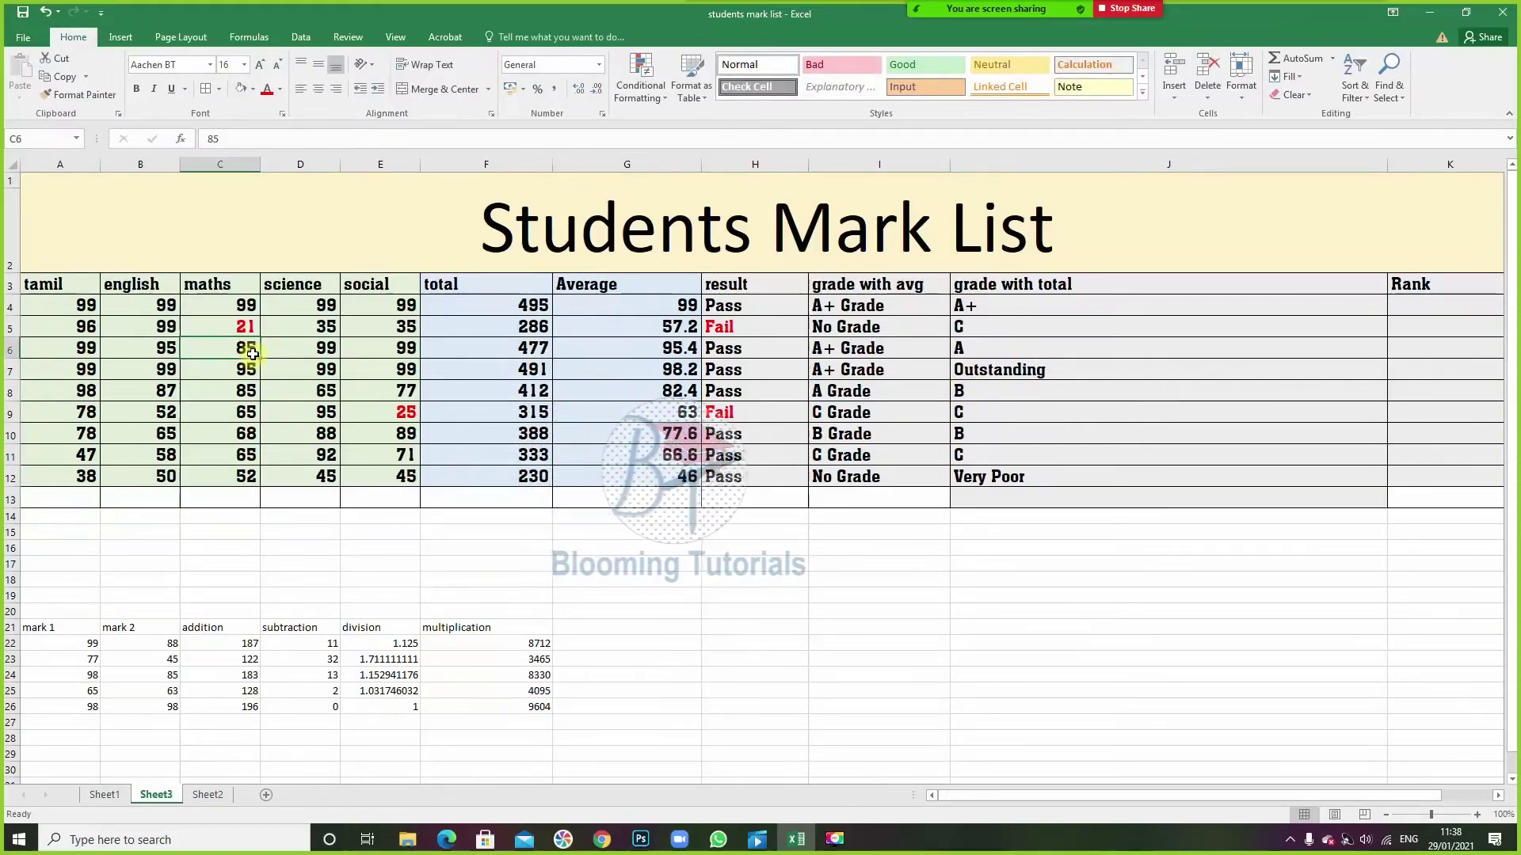
pyautogui.write('88')
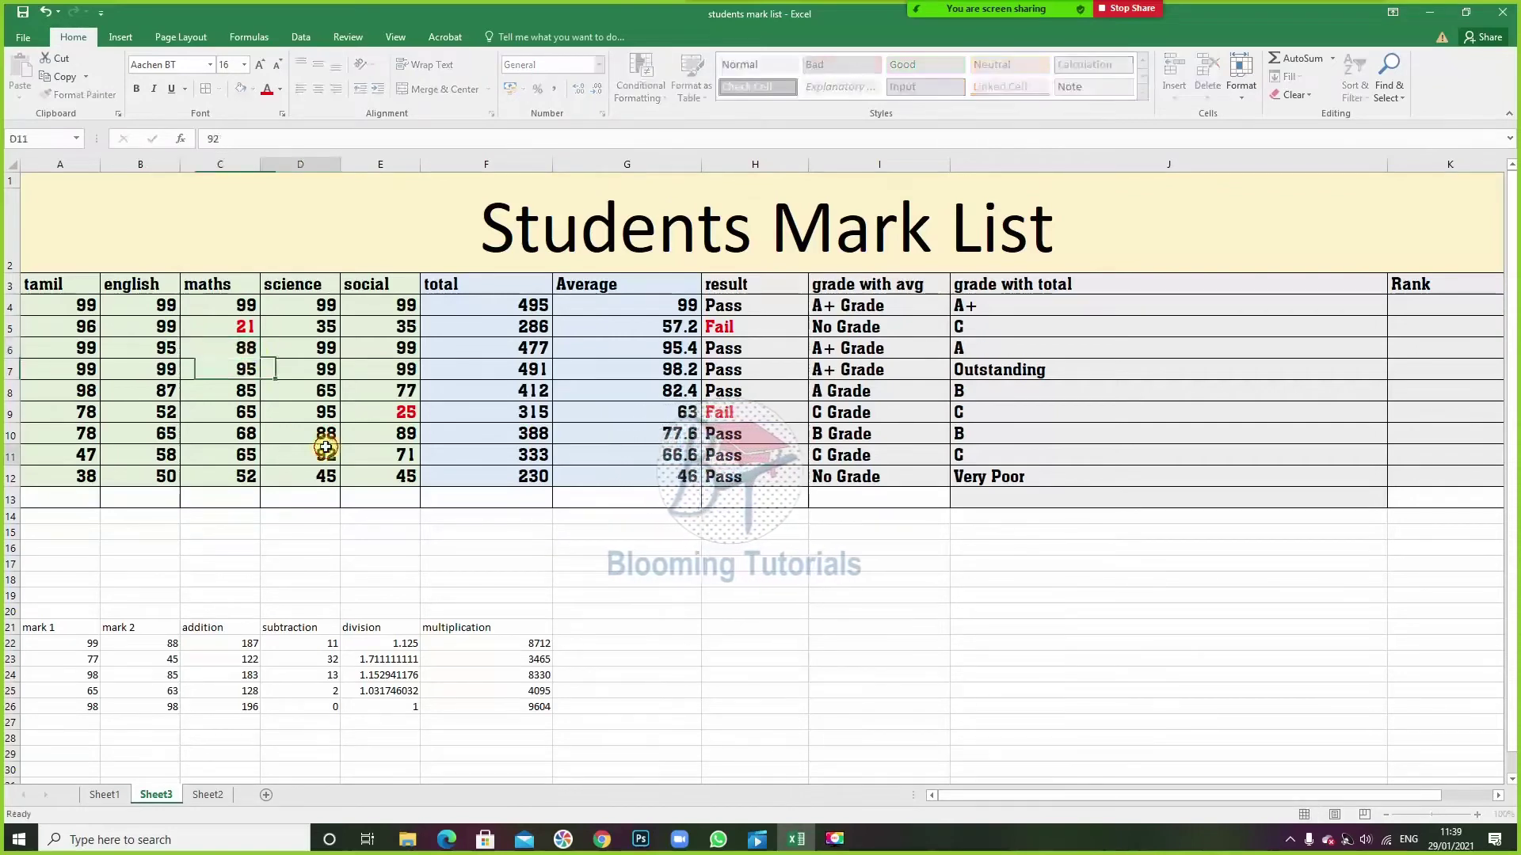
pyautogui.press('Return')
pyautogui.click(1014, 354)
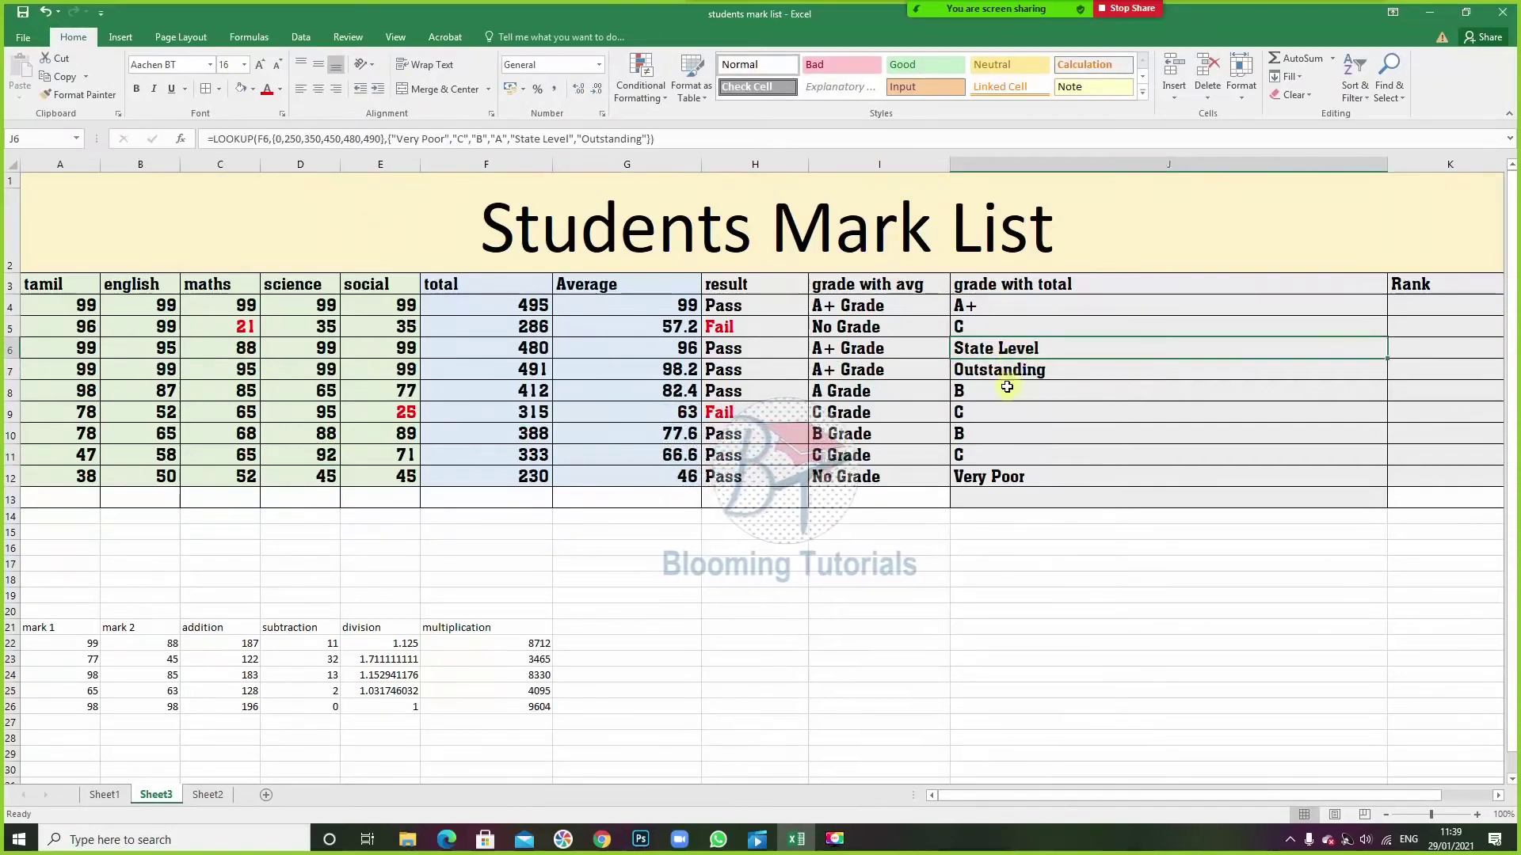
pyautogui.click(319, 390)
pyautogui.click(326, 433)
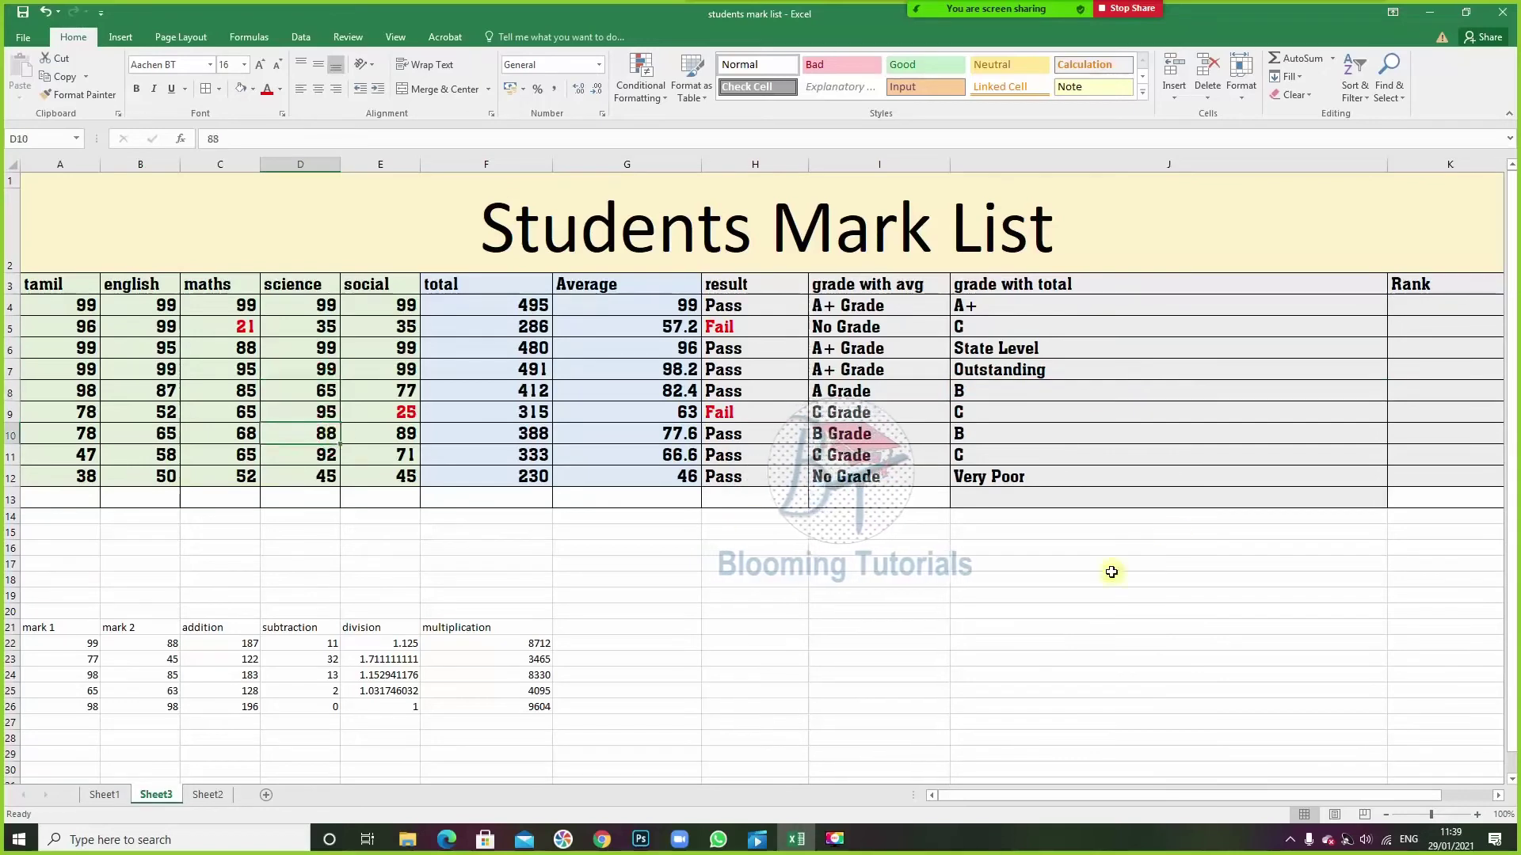
pyautogui.click(1009, 367)
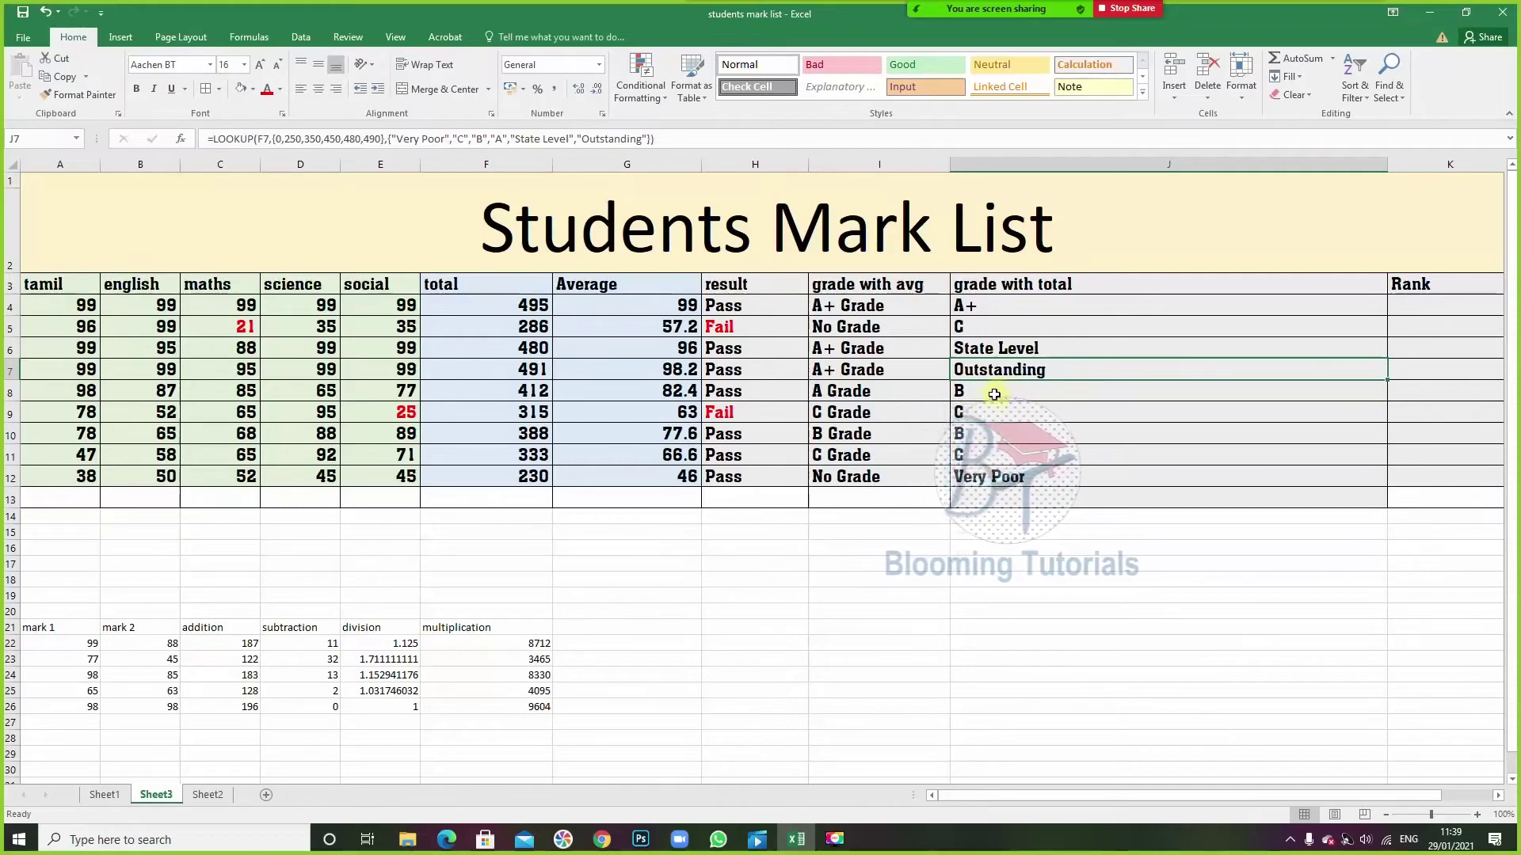
pyautogui.click(875, 334)
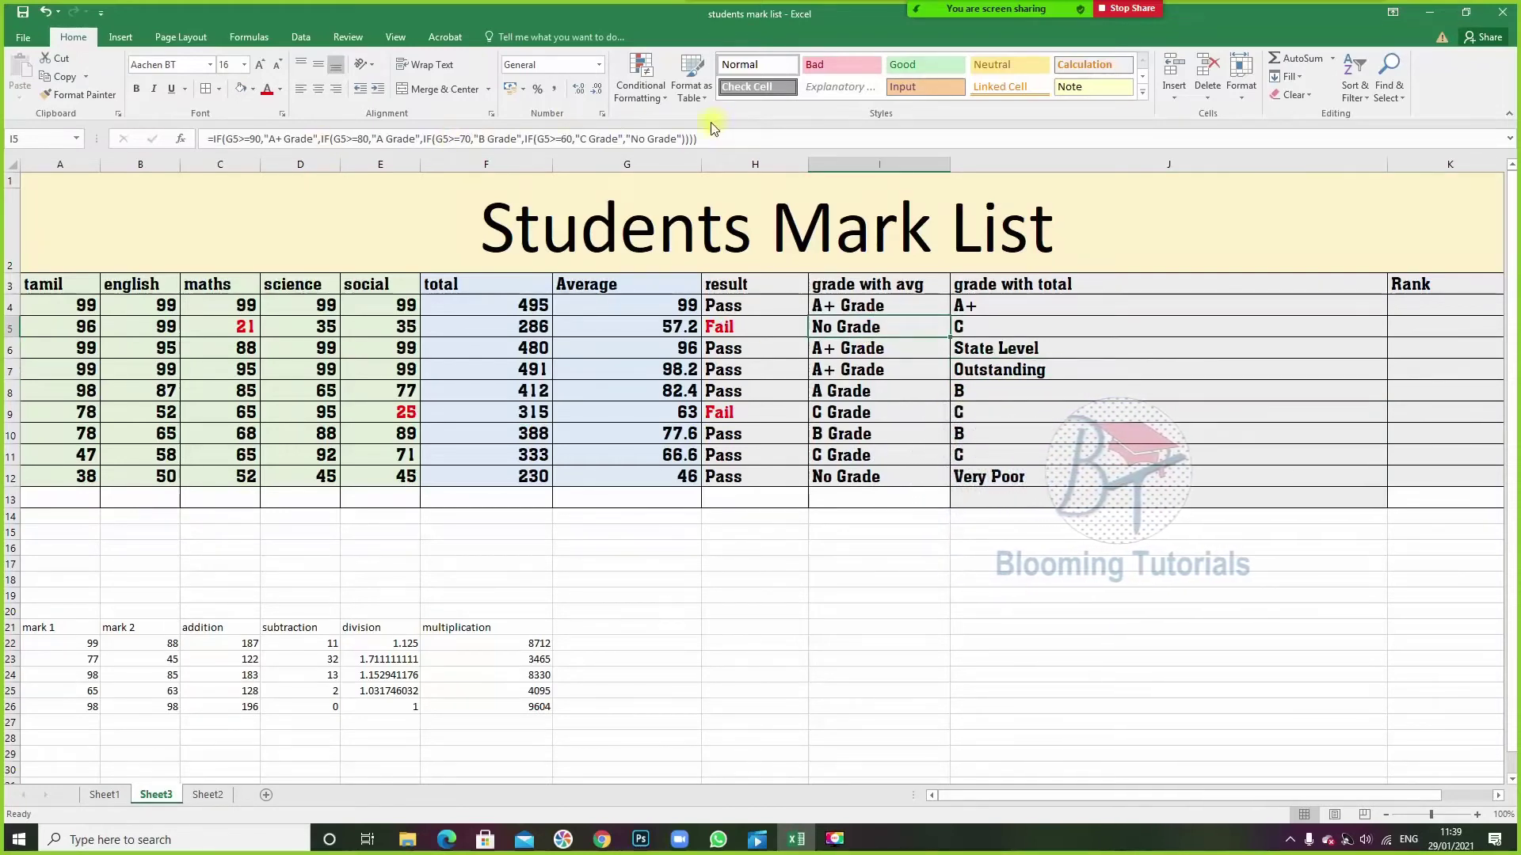
pyautogui.moveTo(1018, 349); pyautogui.dragTo(1012, 380)
pyautogui.click(1006, 357)
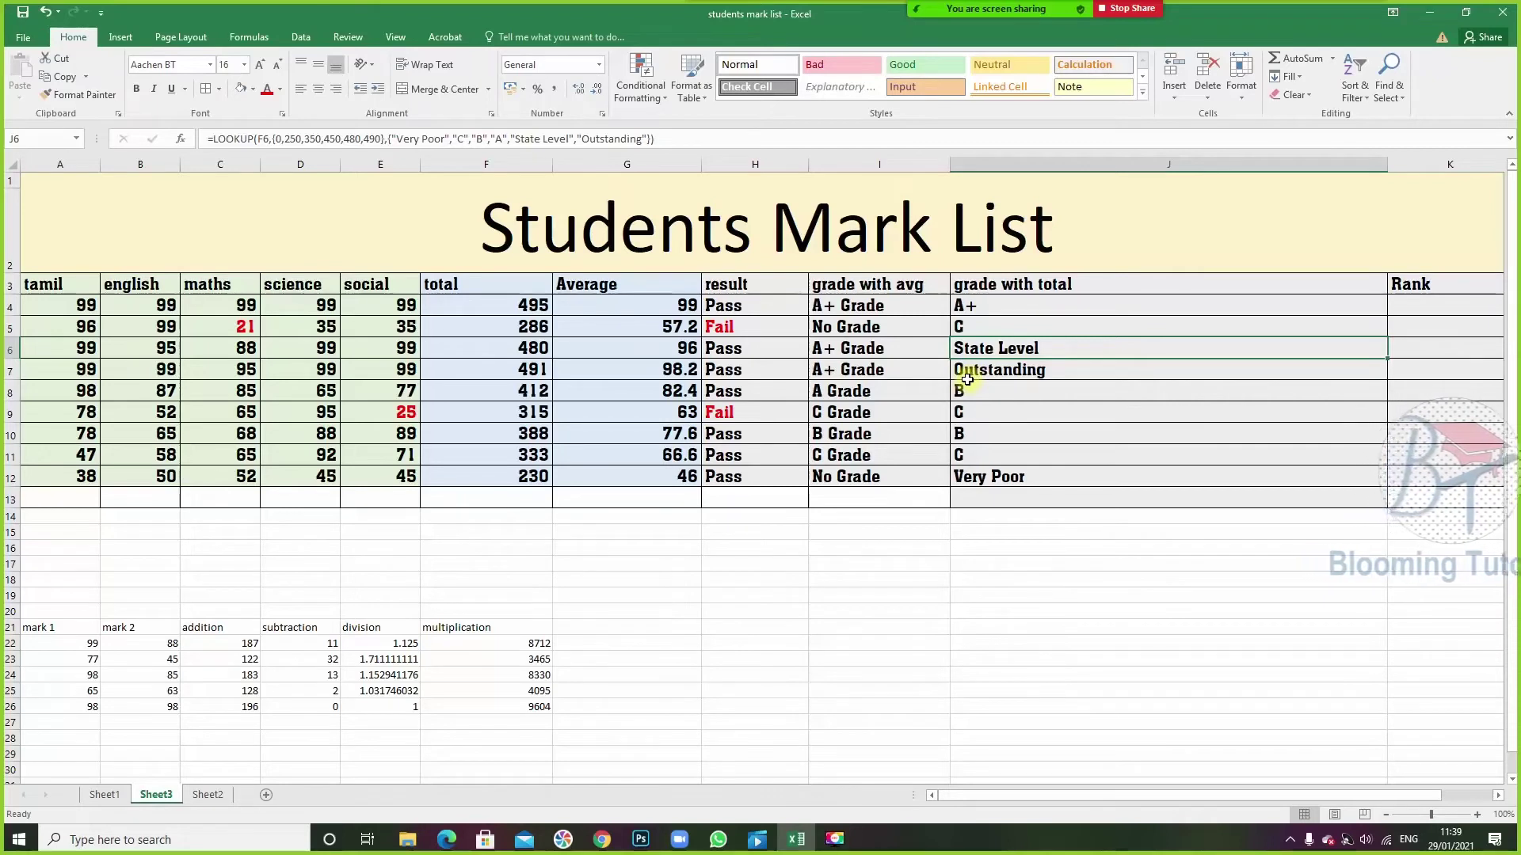
pyautogui.click(1114, 366)
pyautogui.click(1008, 411)
pyautogui.click(1010, 446)
pyautogui.click(999, 468)
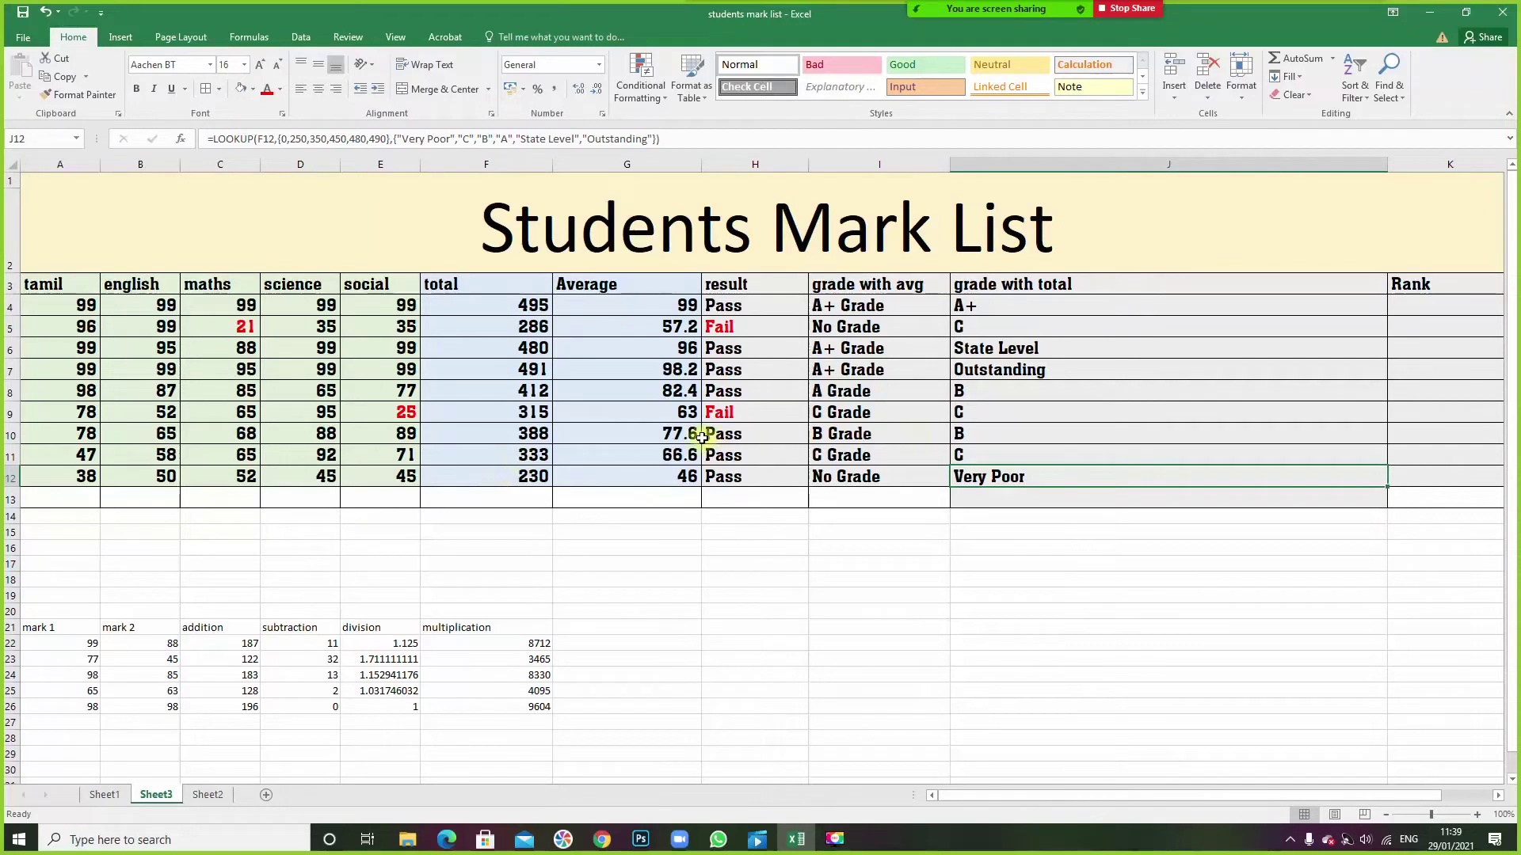
pyautogui.click(971, 306)
pyautogui.click(971, 350)
pyautogui.click(974, 476)
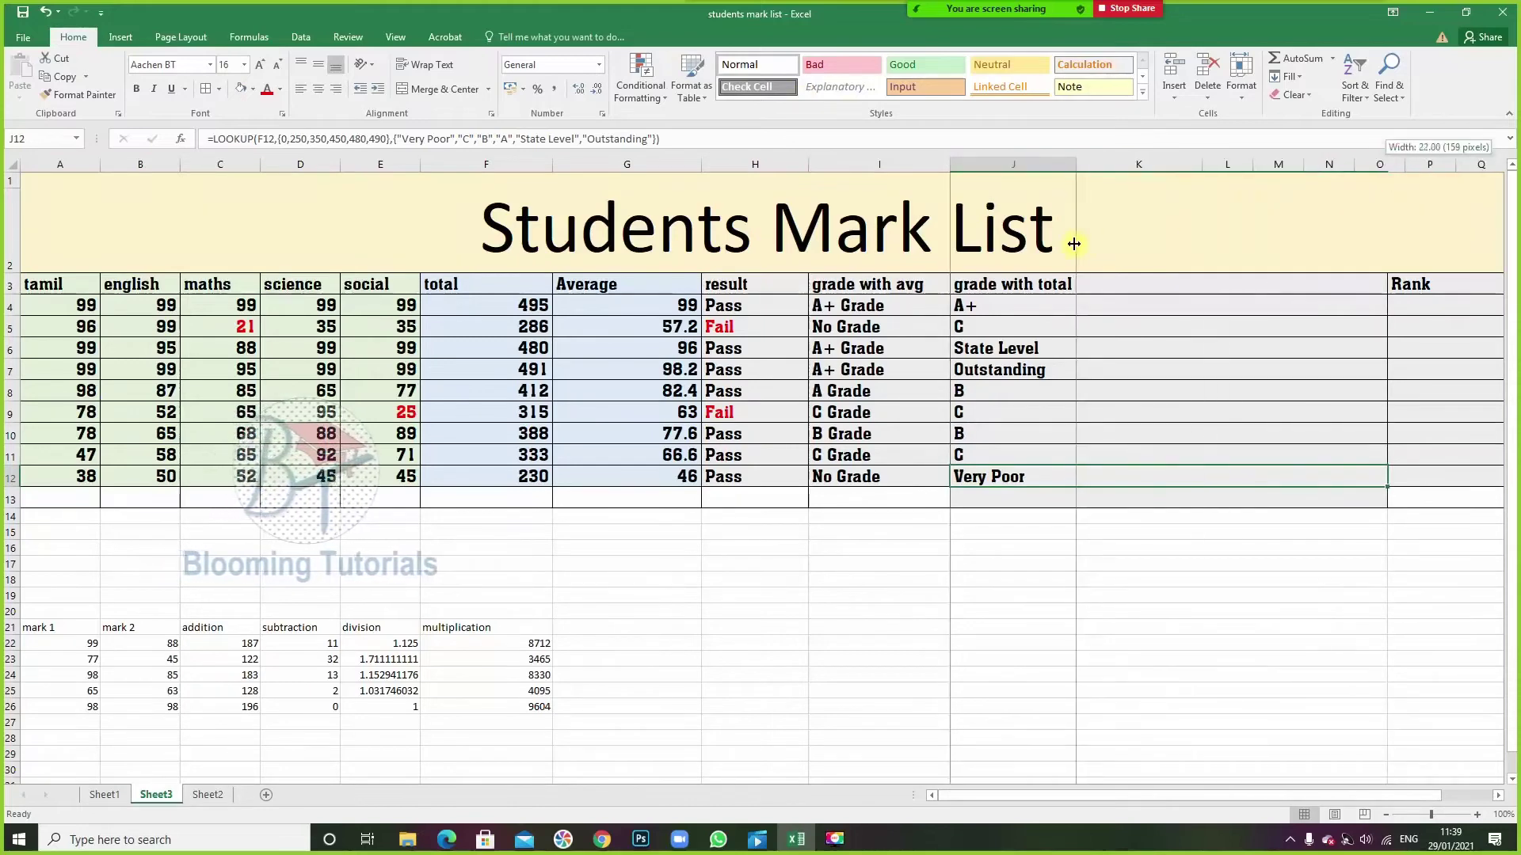
# - AutoFit column J to its heading and drag the Rank column K much wider
pyautogui.hotkey('alt', 'h')
pyautogui.press('o')
pyautogui.press('i')
pyautogui.click(1125, 305)
pyautogui.moveTo(1208, 164)
pyautogui.mouseDown()
pyautogui.moveTo(1446, 191)
pyautogui.moveTo(1490, 298)
pyautogui.mouseUp()
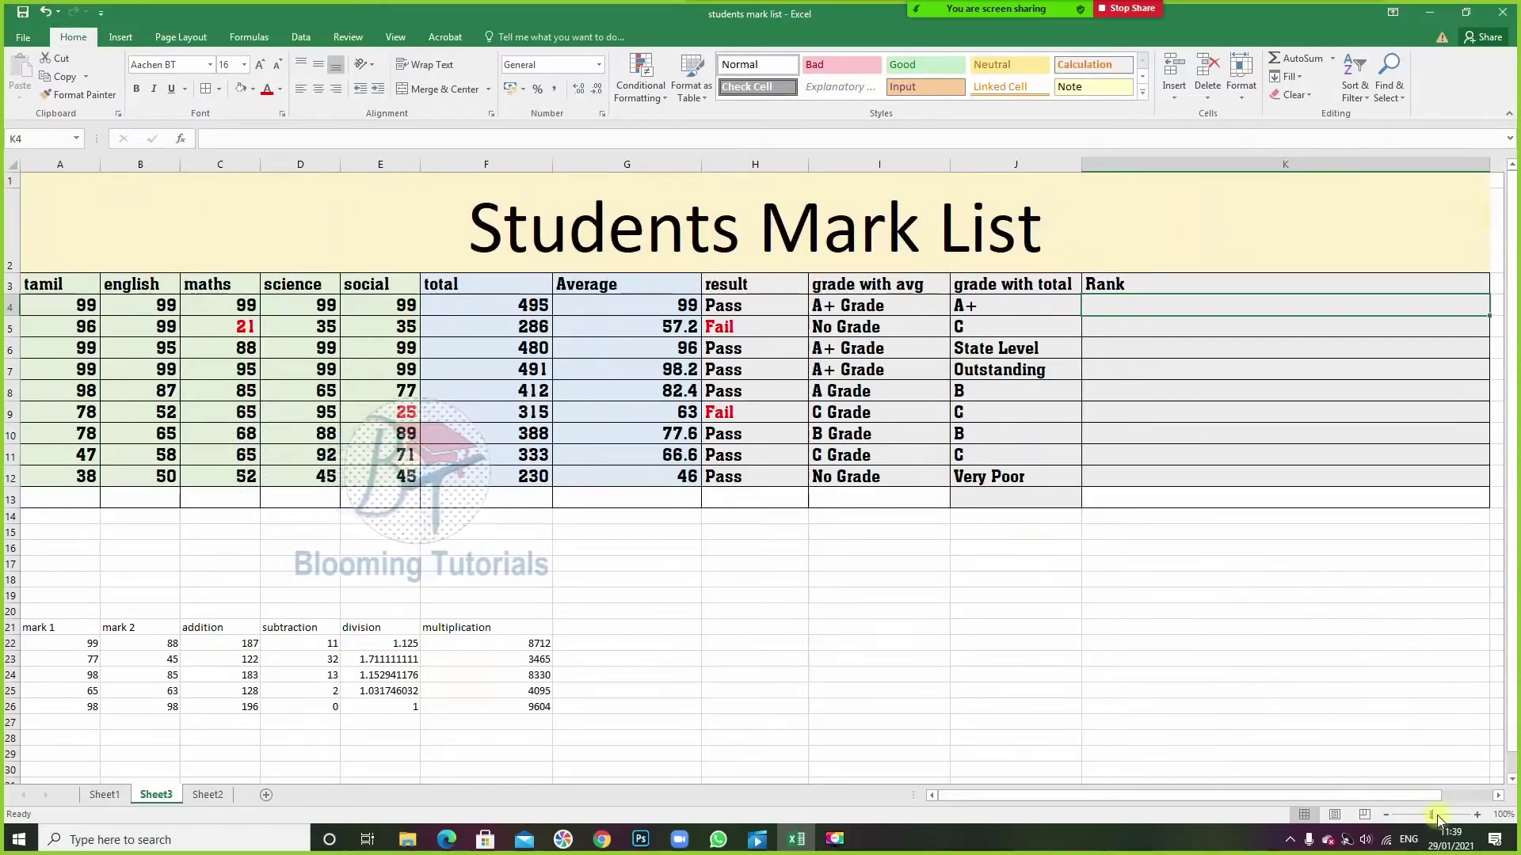
pyautogui.hscroll(1, 1385, 803)
pyautogui.moveTo(1409, 164); pyautogui.dragTo(1502, 177)
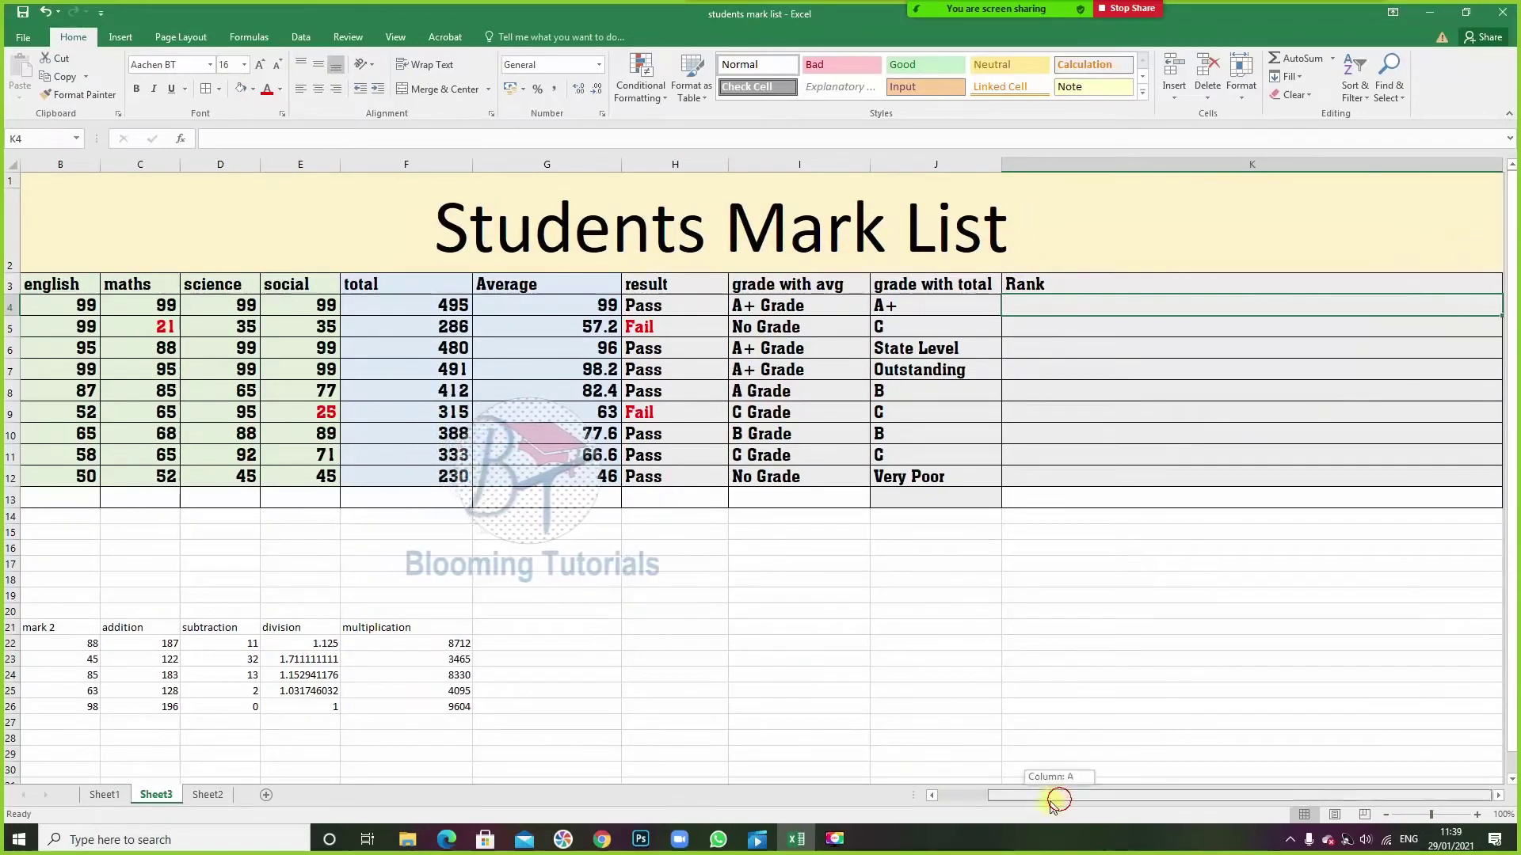
pyautogui.hscroll(-1, 1063, 800)
pyautogui.click(1025, 645)
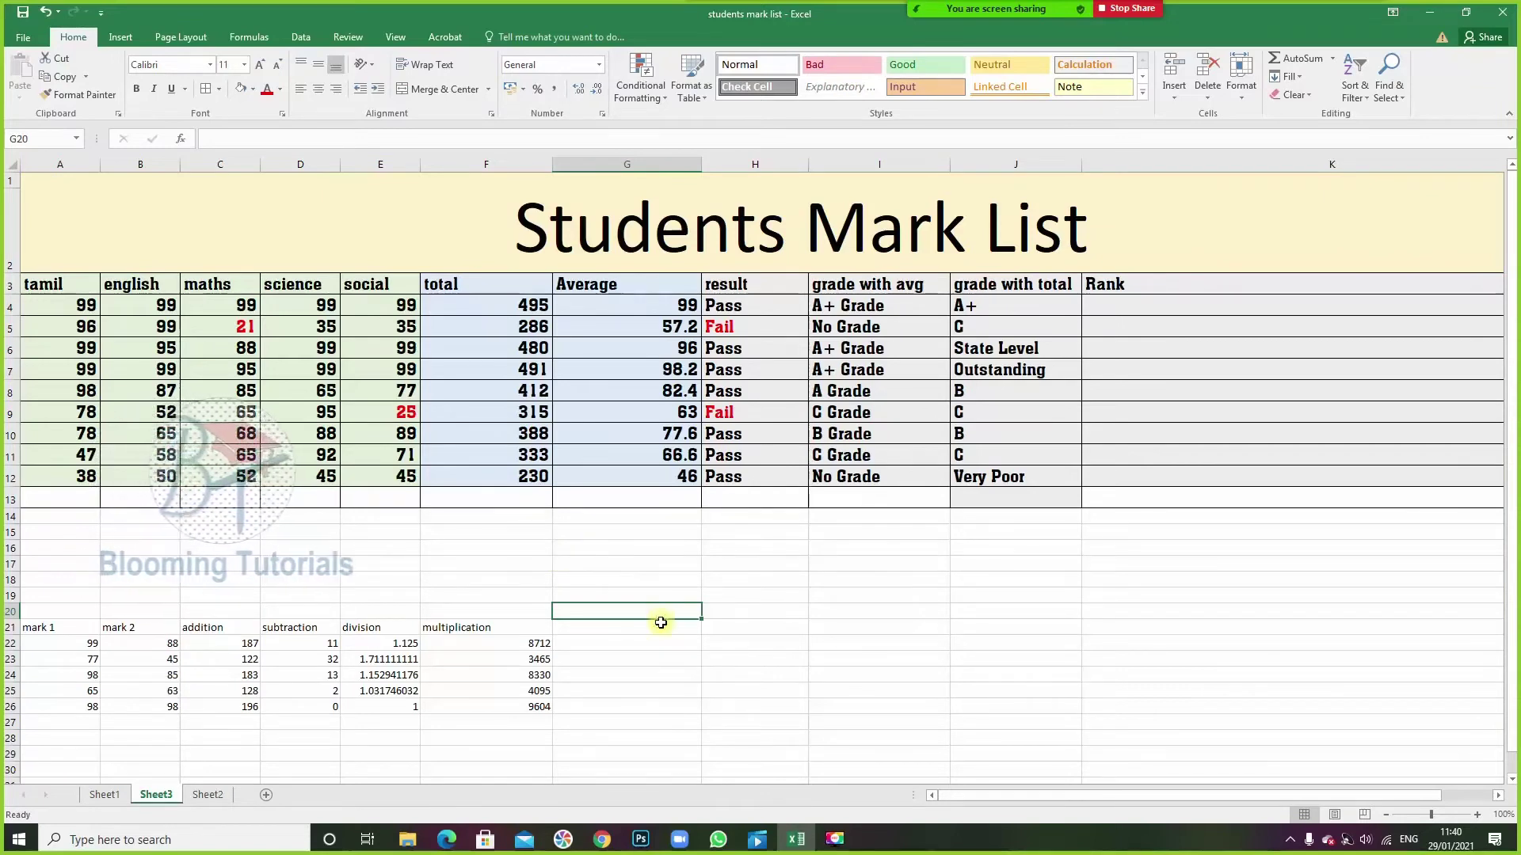
pyautogui.write('495')
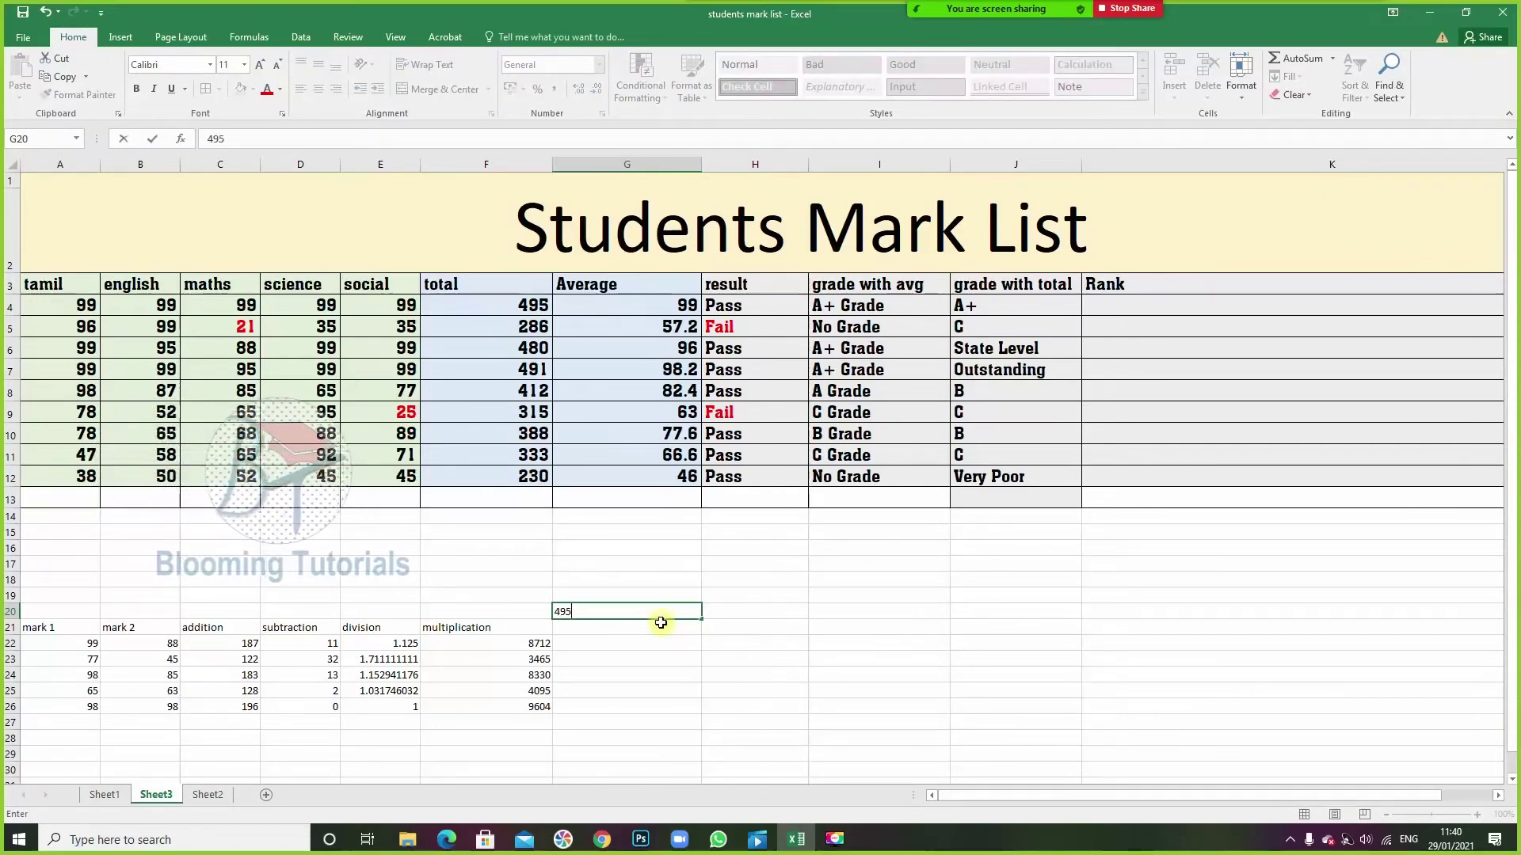
pyautogui.press('Return')
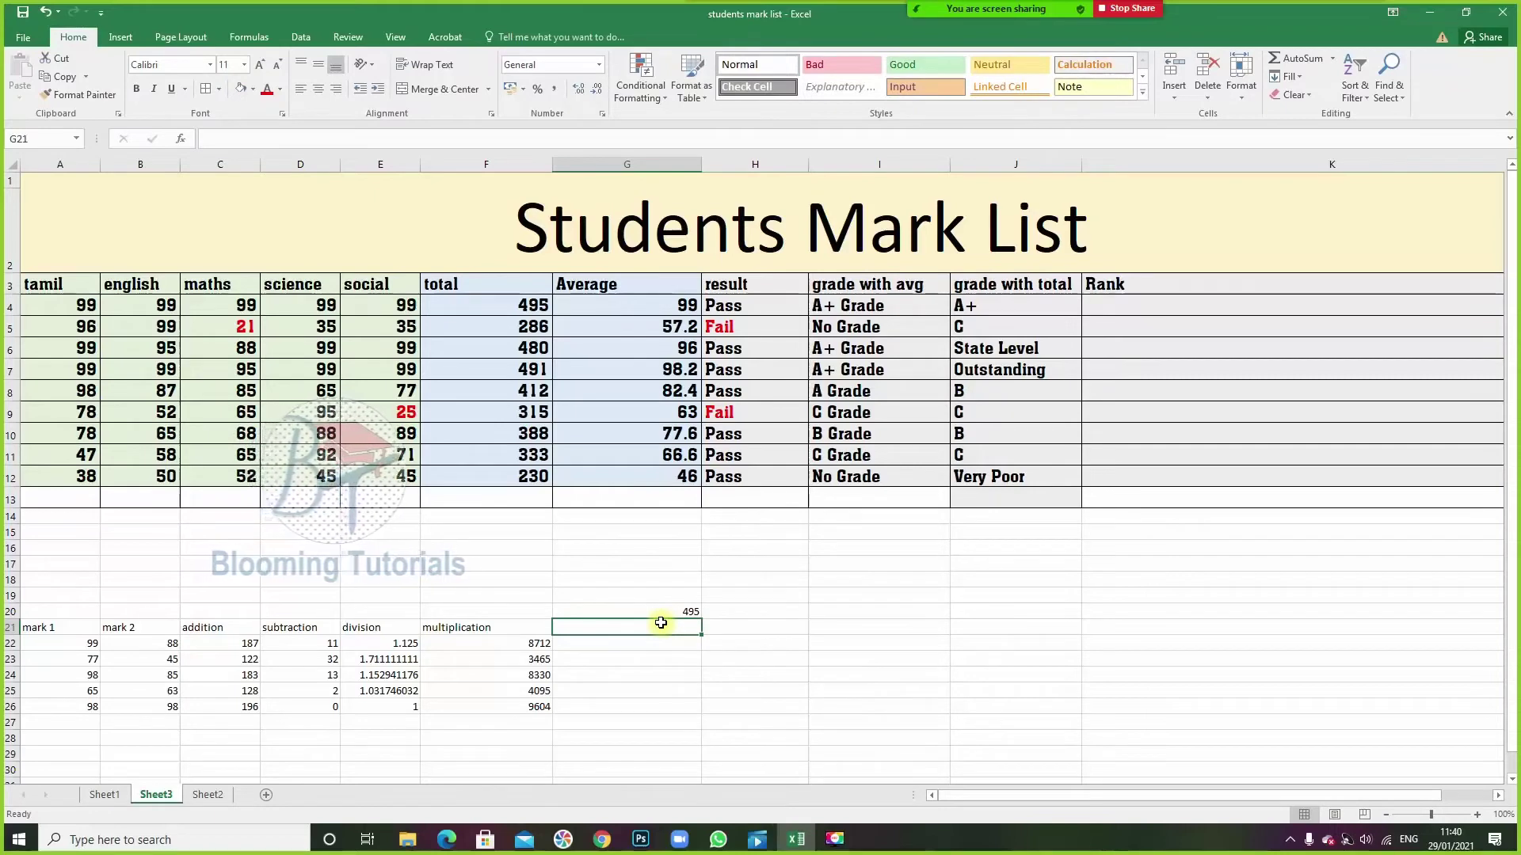
pyautogui.doubleClick(661, 624)
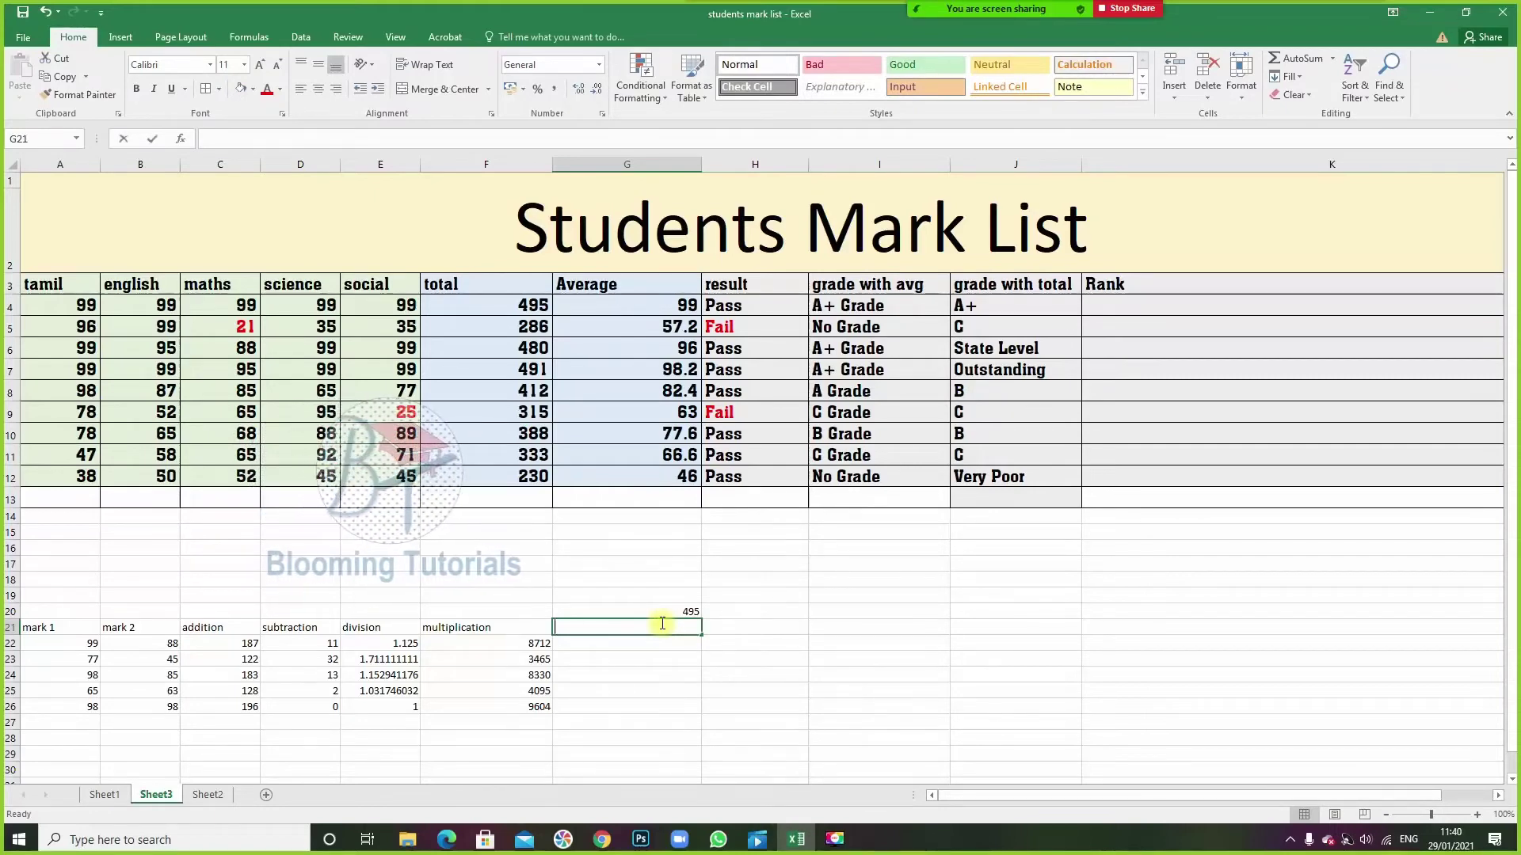
pyautogui.write('491')
pyautogui.press('Return')
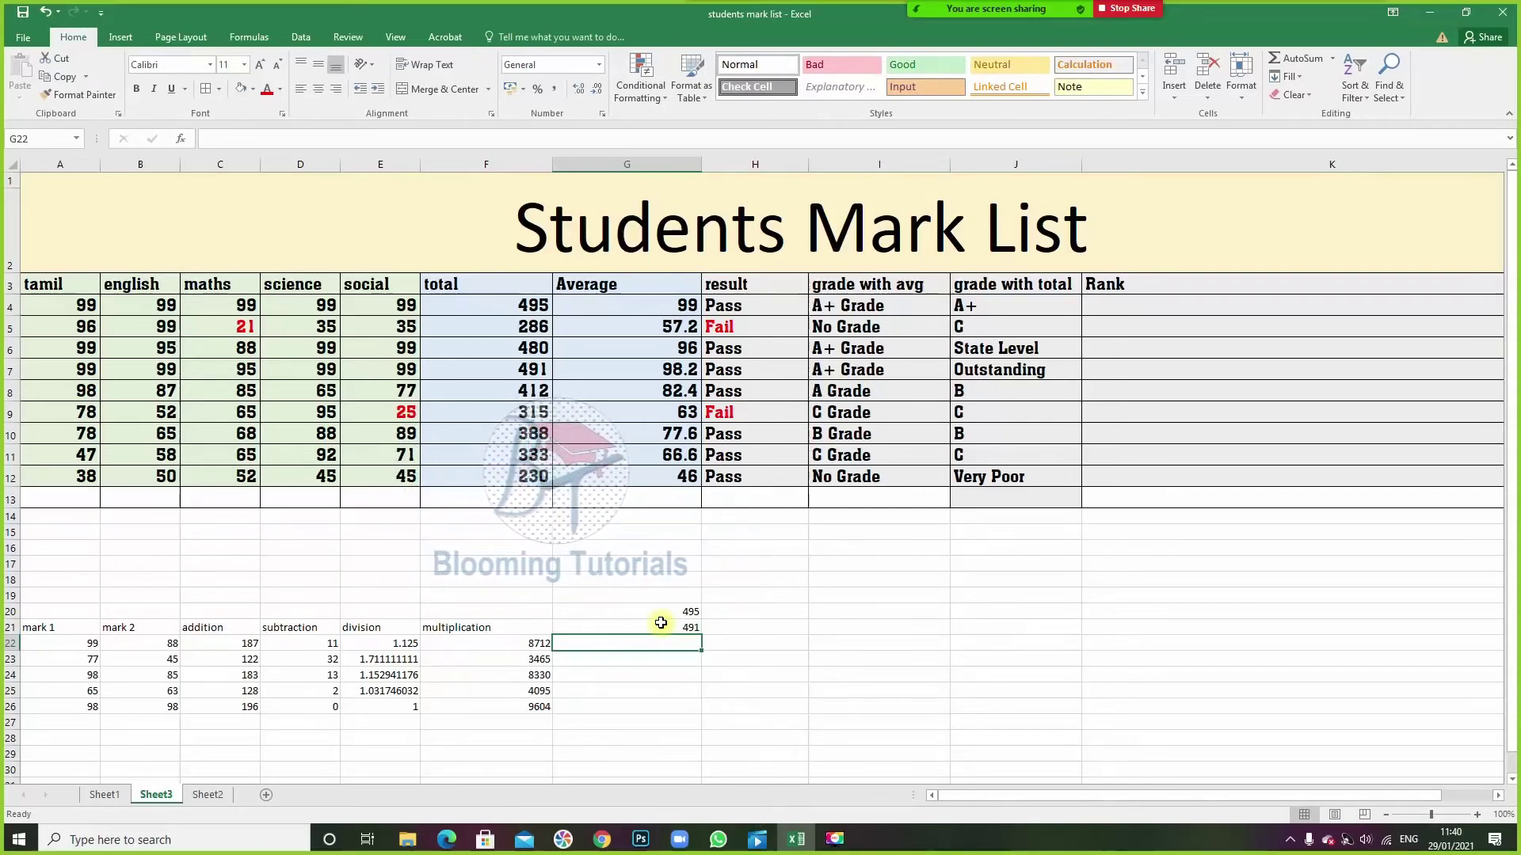
pyautogui.write('412')
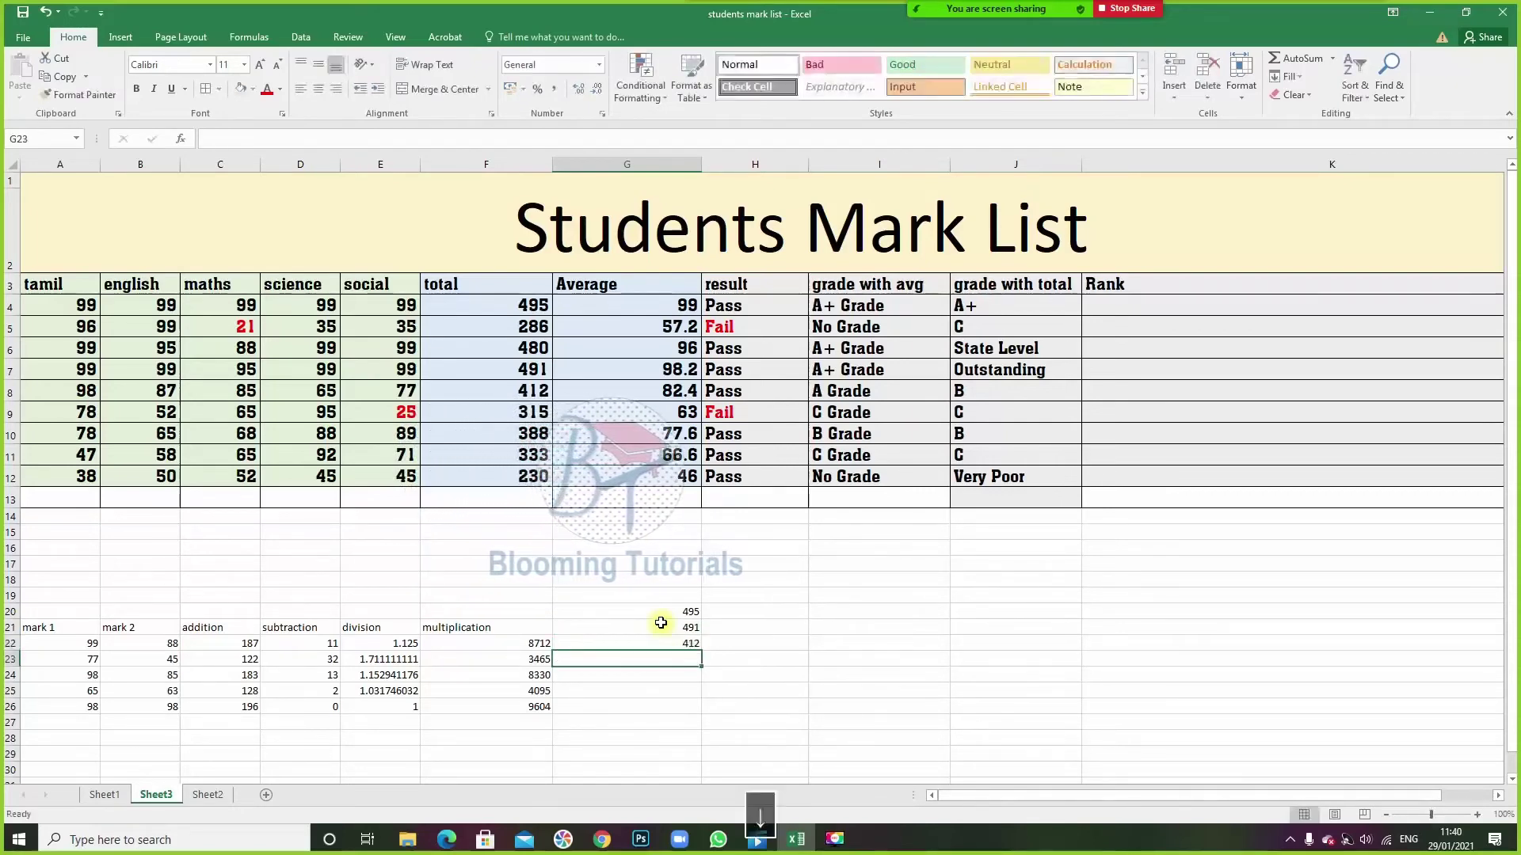
pyautogui.moveTo(507, 305); pyautogui.dragTo(521, 462)
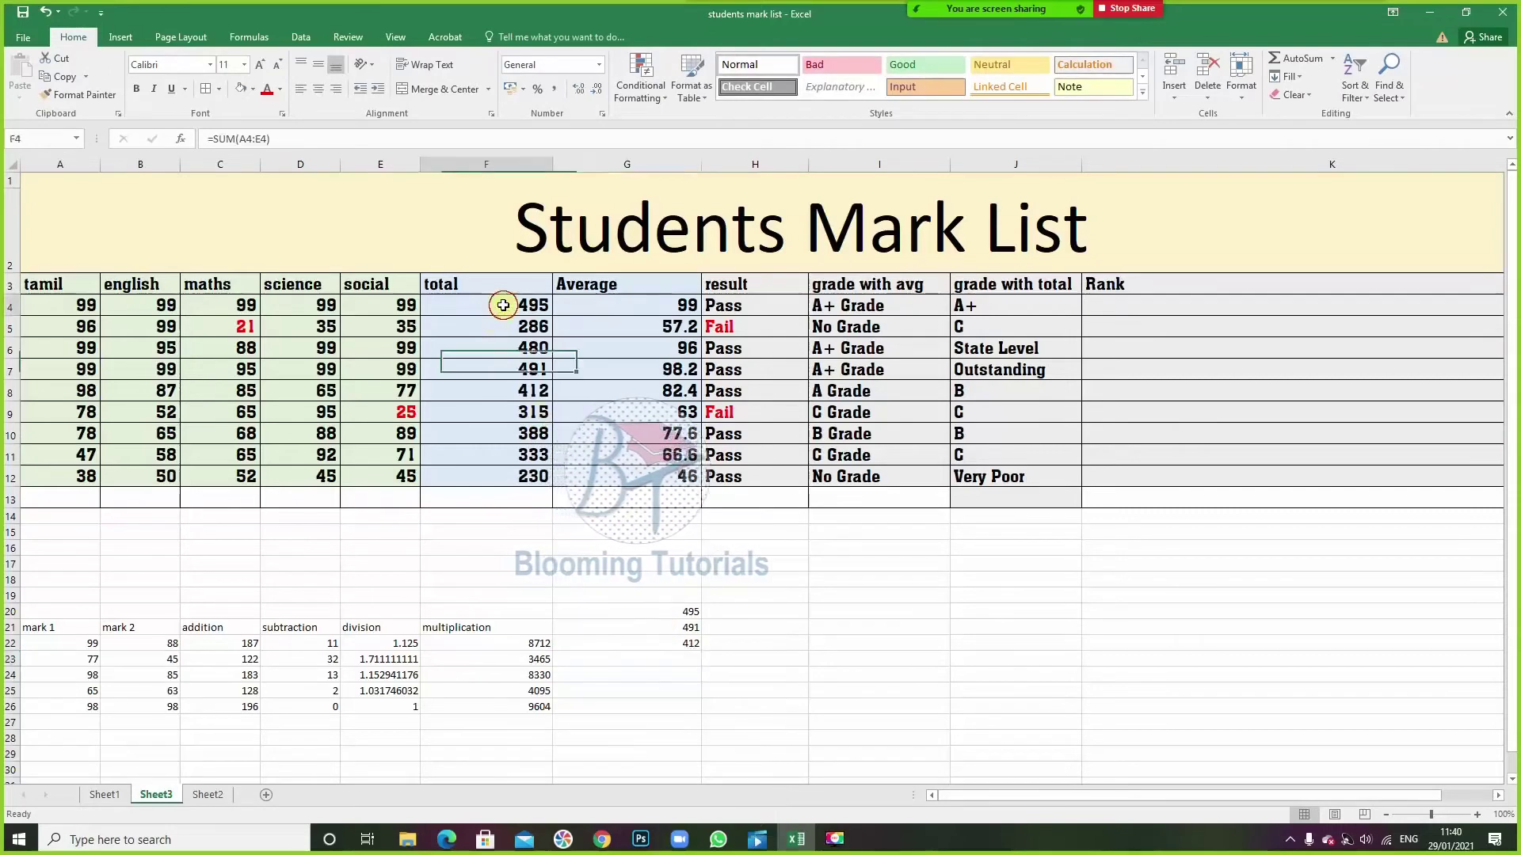
pyautogui.click(676, 659)
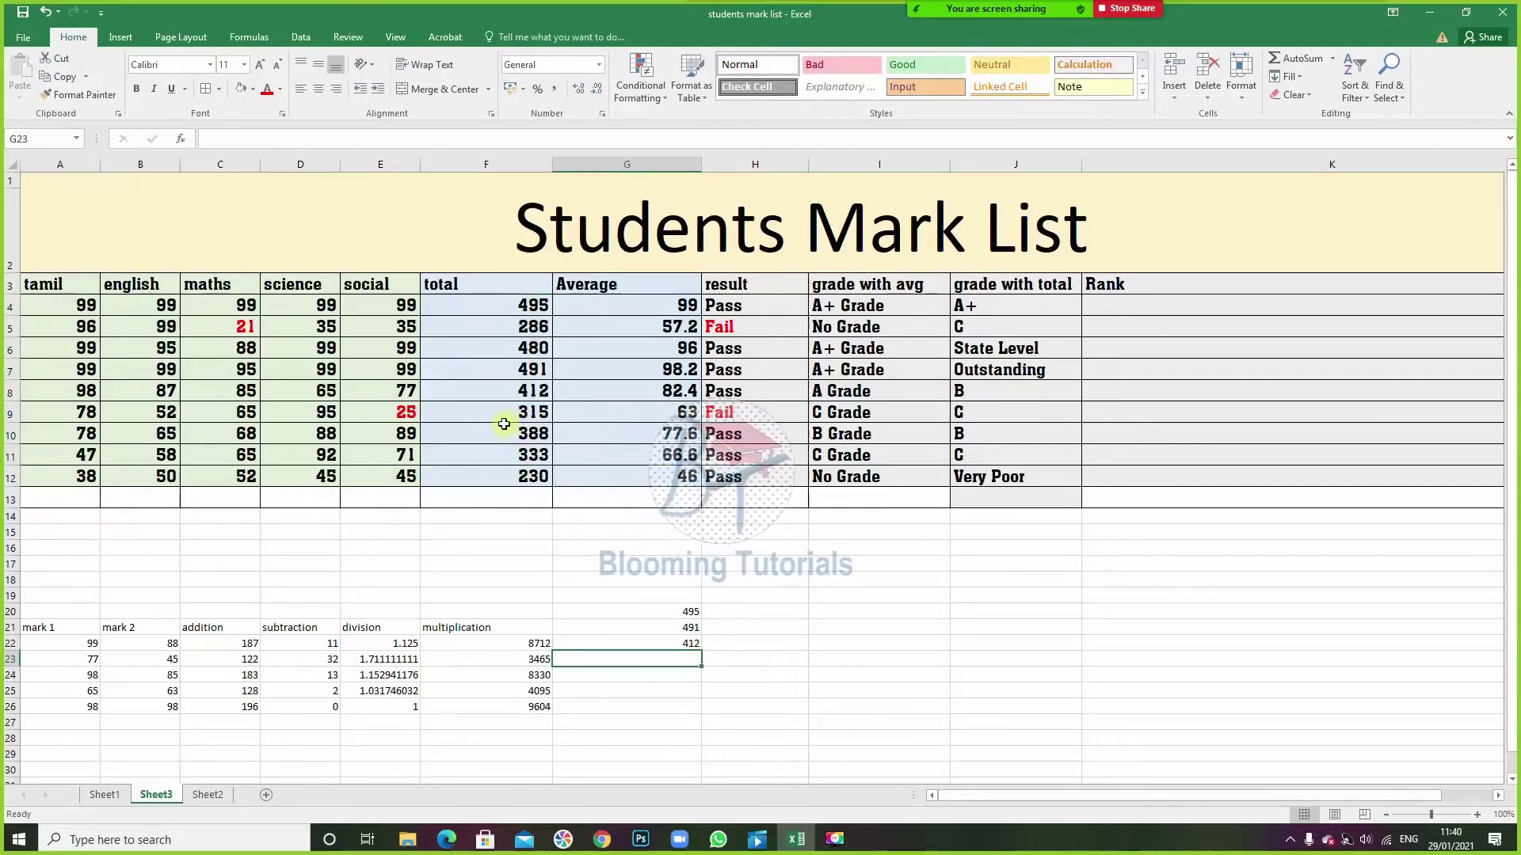
pyautogui.moveTo(684, 613); pyautogui.dragTo(685, 654)
pyautogui.press('Delete')
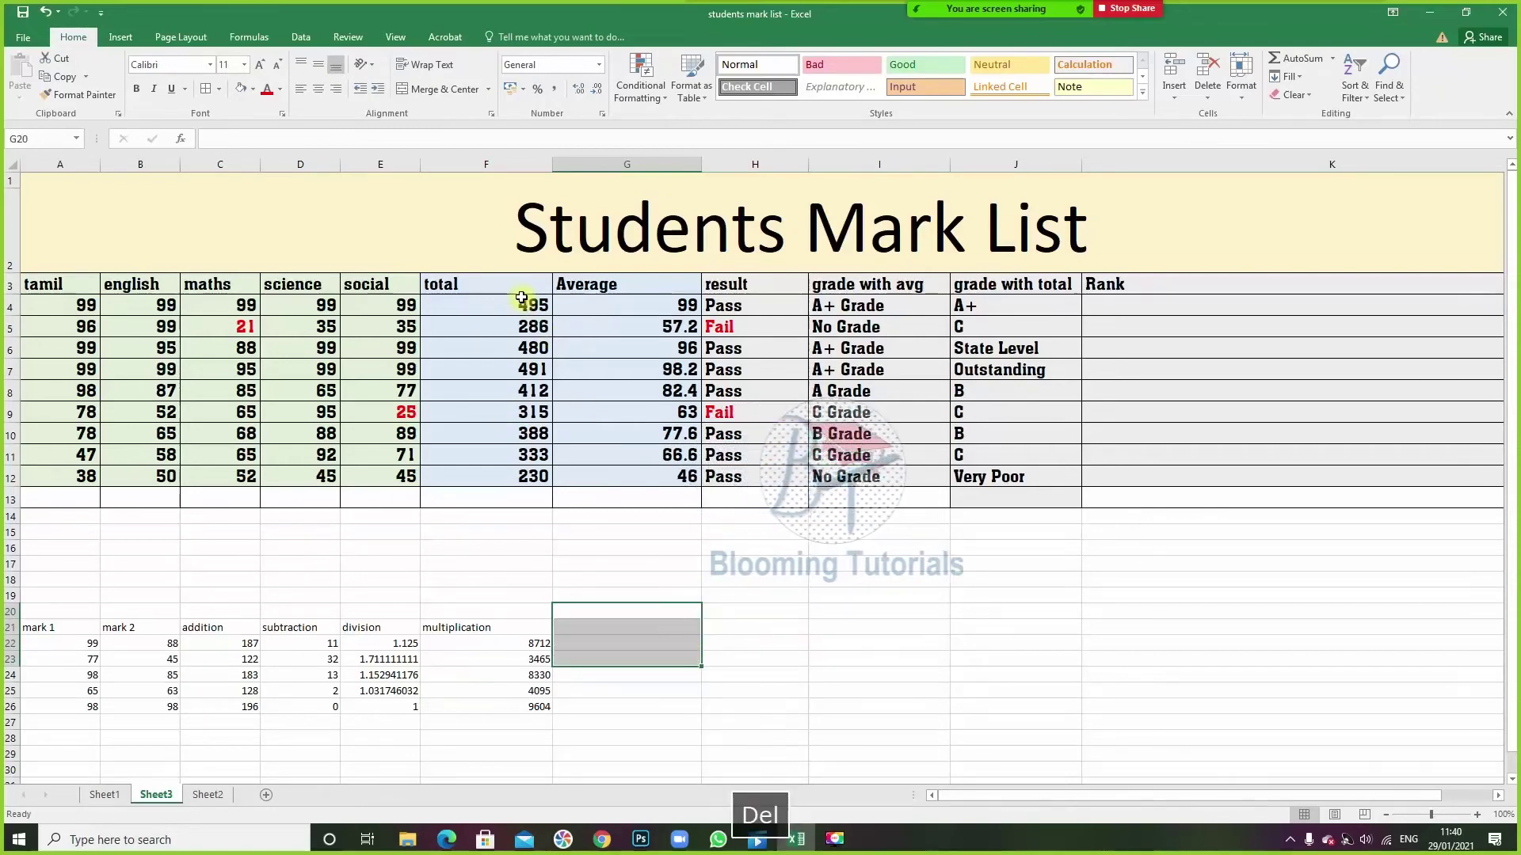
pyautogui.click(516, 293)
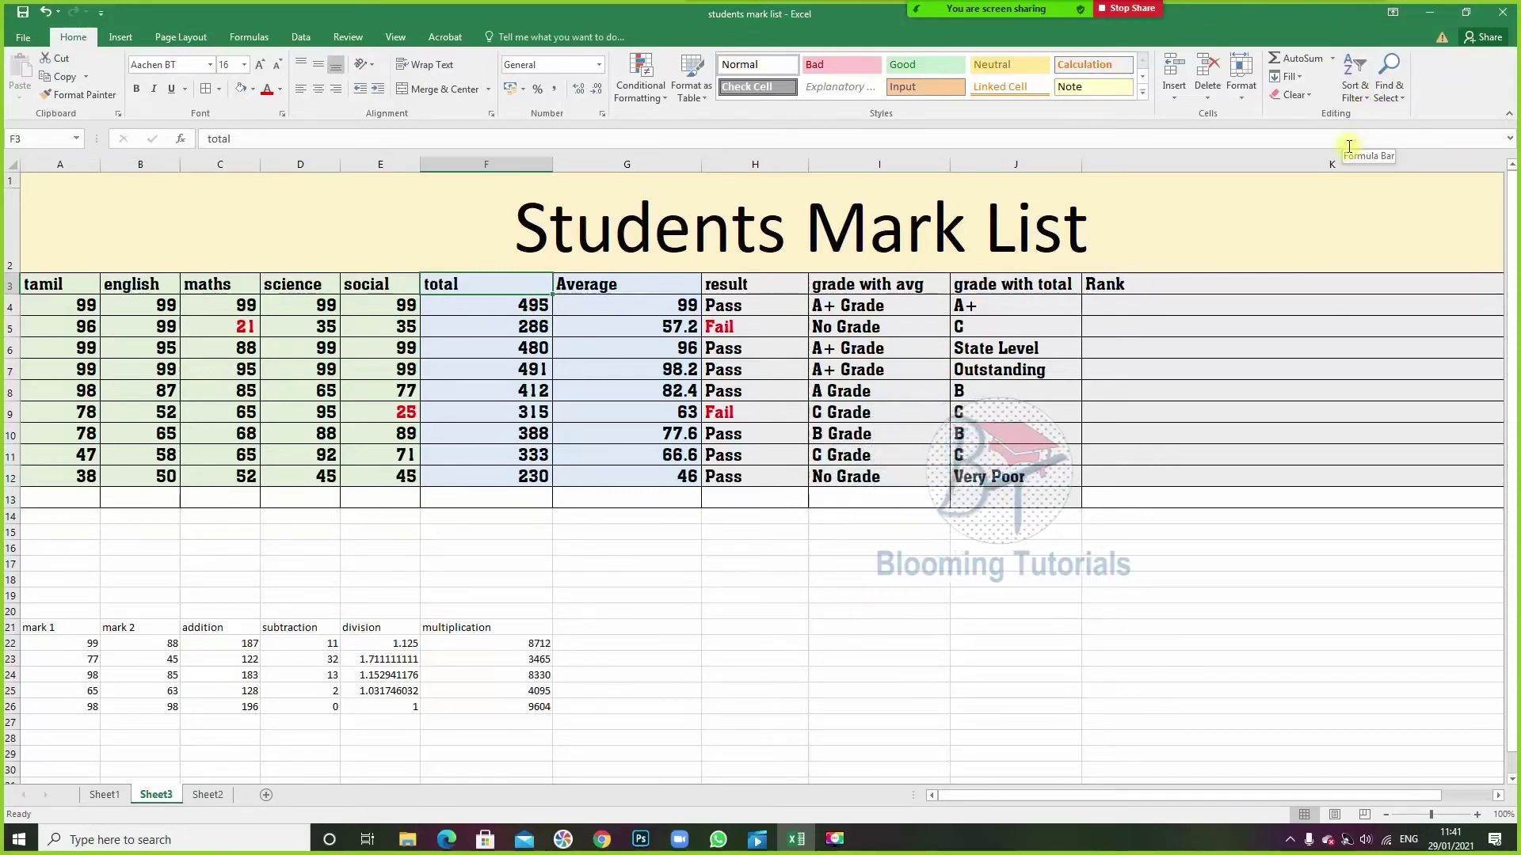
# - Attempt a Smallest to Largest sort on the totals and dismiss the merged-cells error
pyautogui.click(1365, 103)
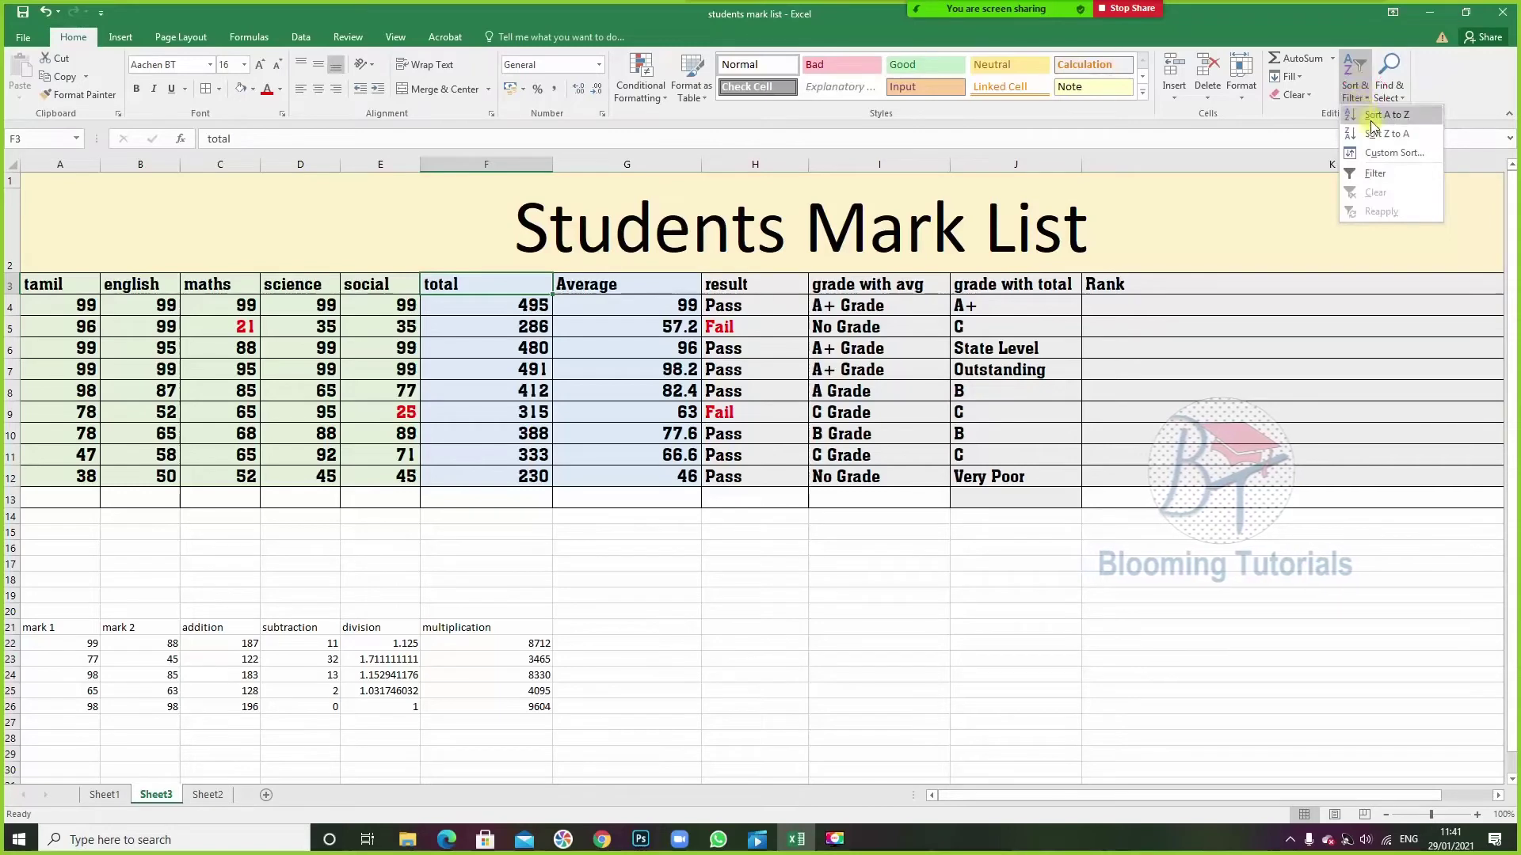
pyautogui.click(487, 305)
pyautogui.click(509, 305)
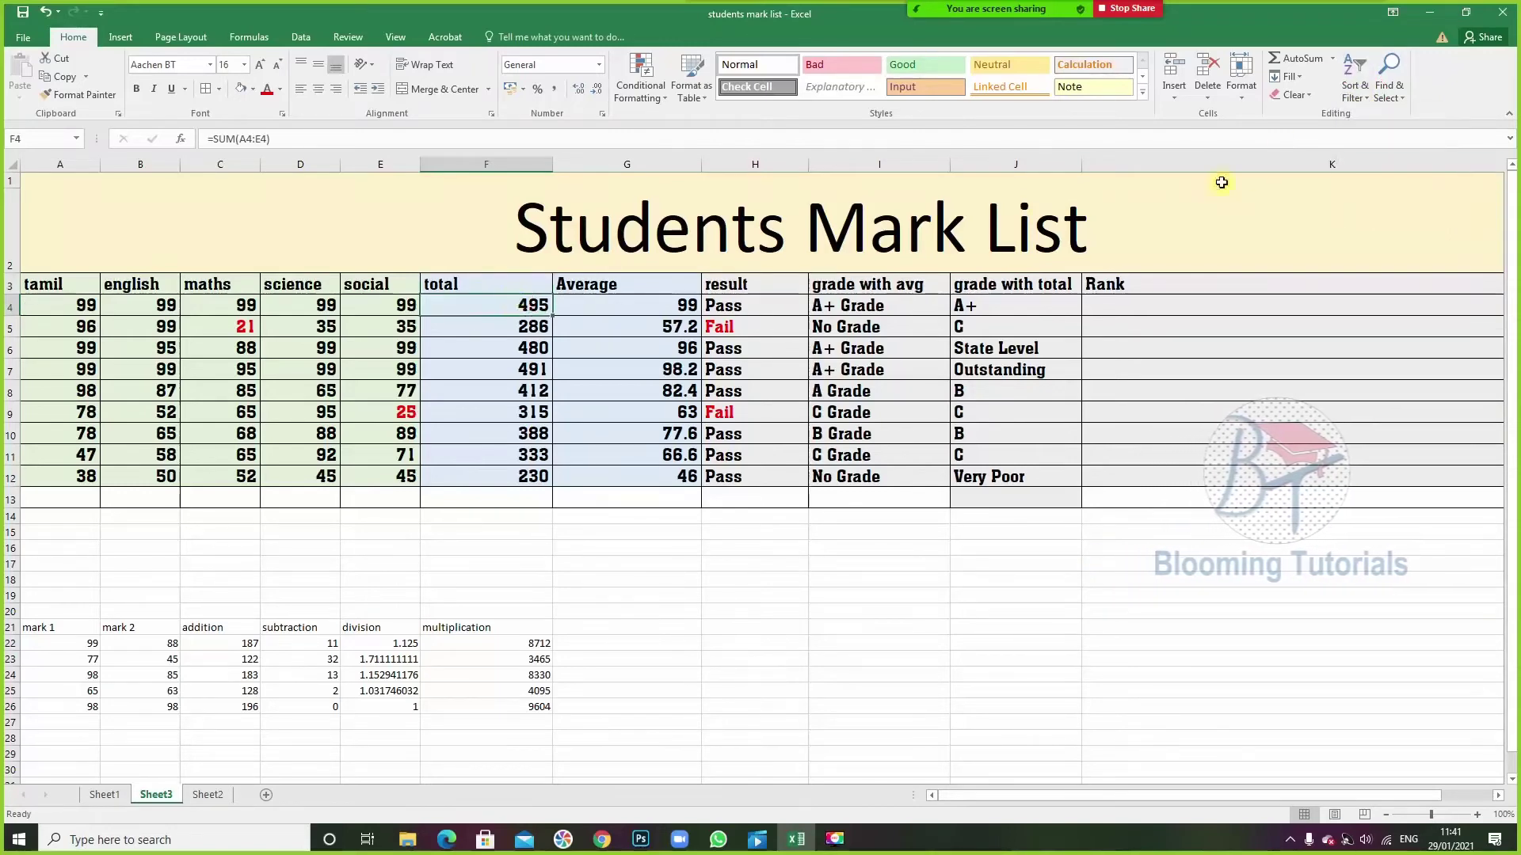
pyautogui.click(1359, 89)
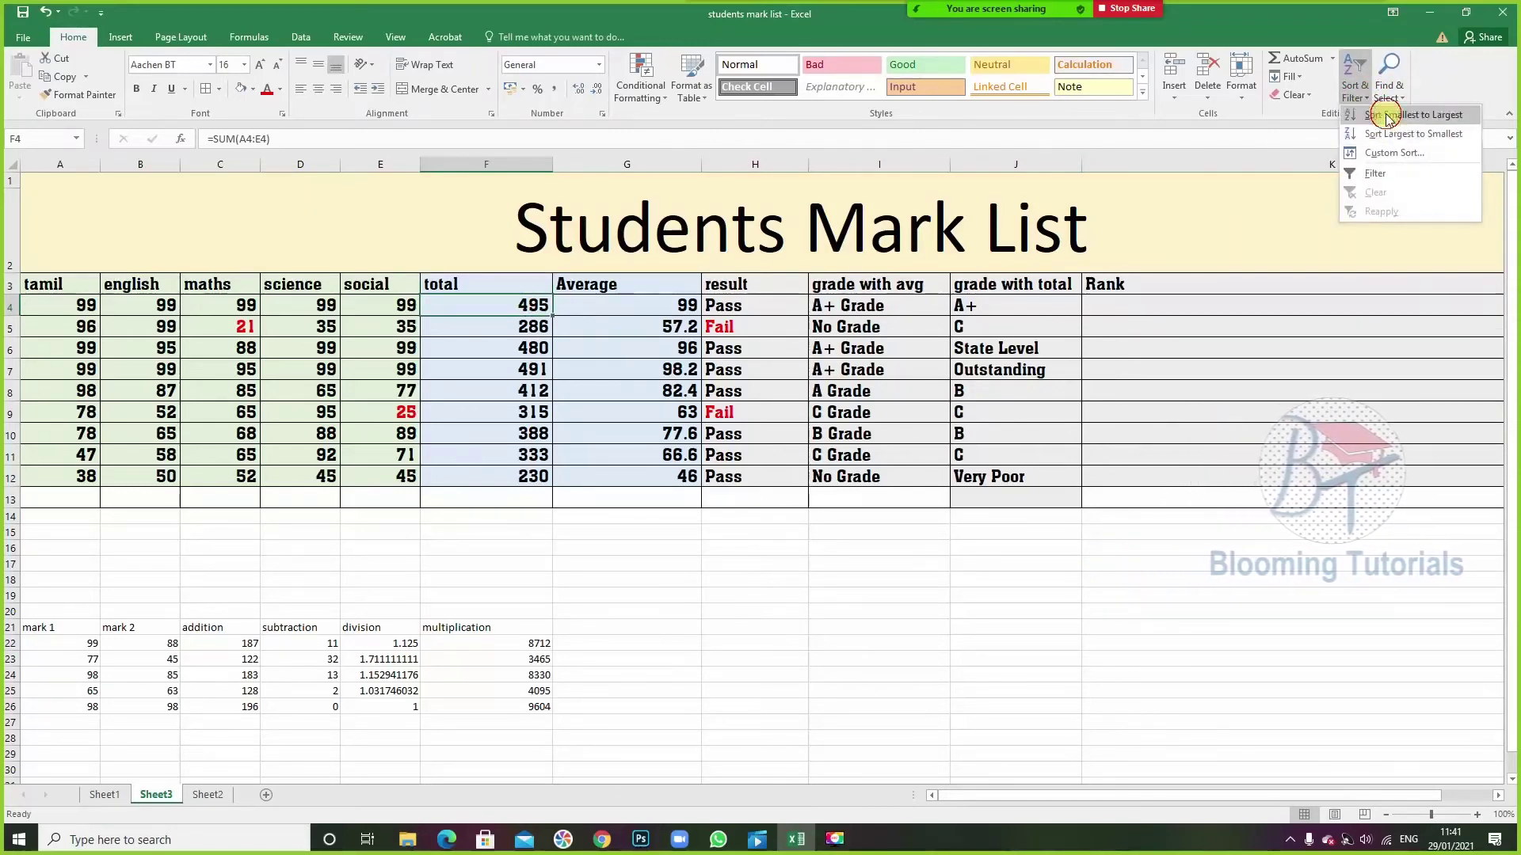
pyautogui.click(1382, 119)
pyautogui.click(780, 479)
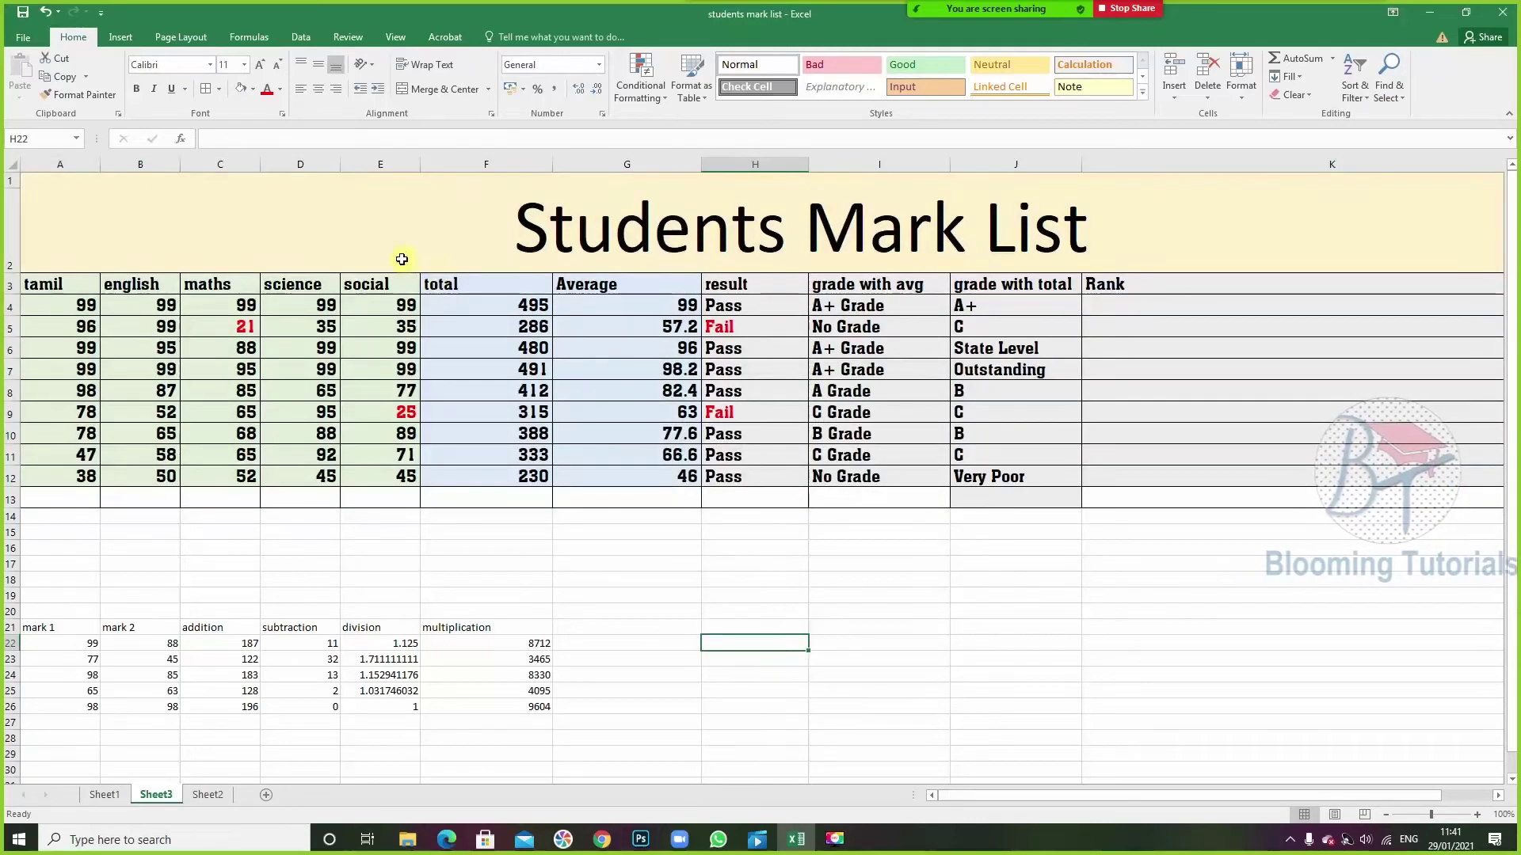
# - Insert an entire blank row above the headings at F3
pyautogui.rightClick(511, 286)
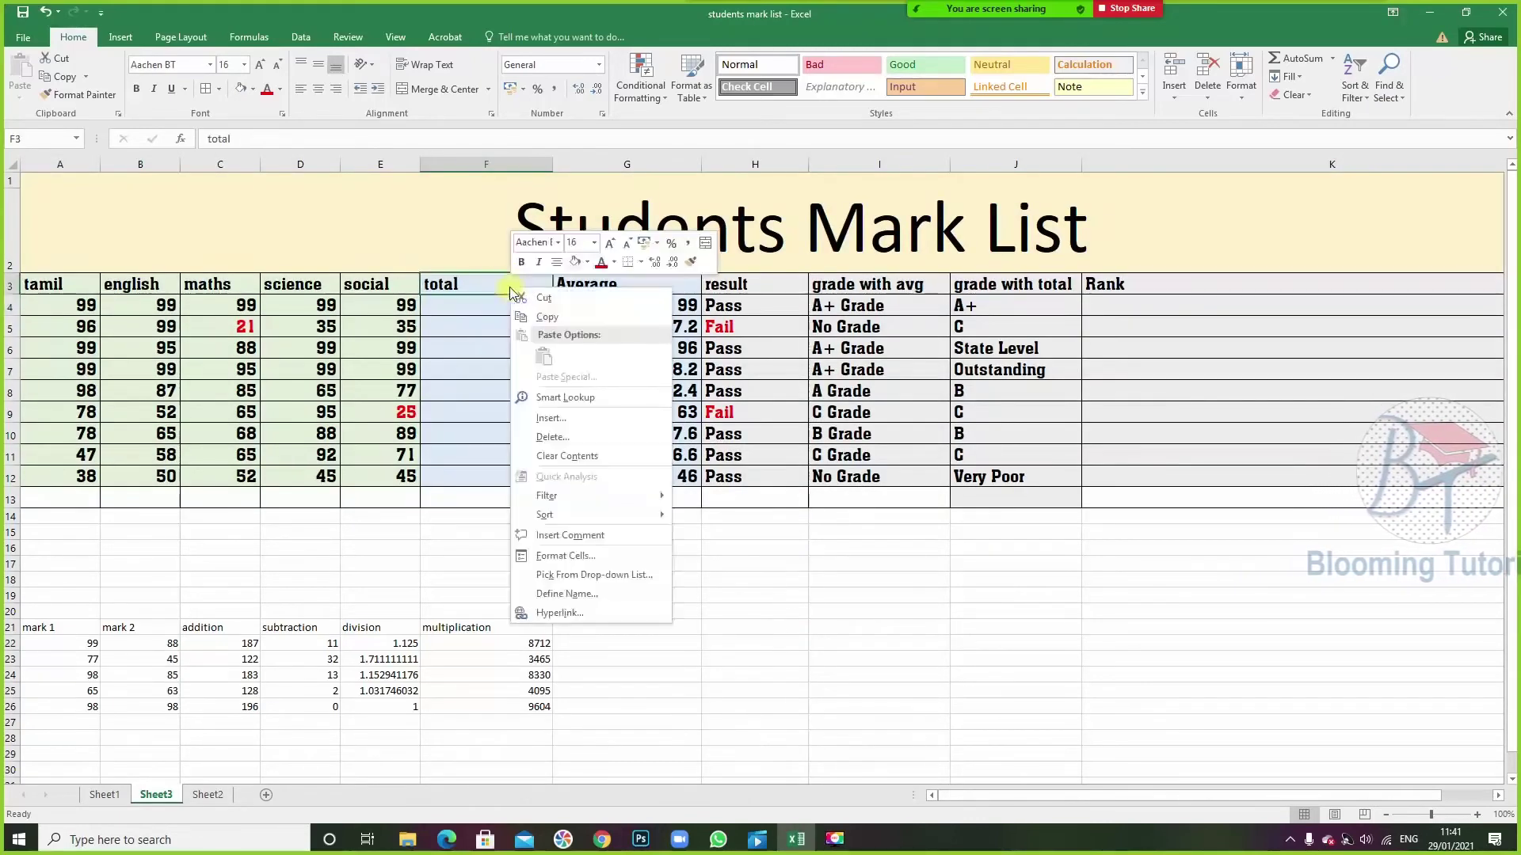
pyautogui.click(548, 418)
pyautogui.click(528, 401)
pyautogui.press('Return')
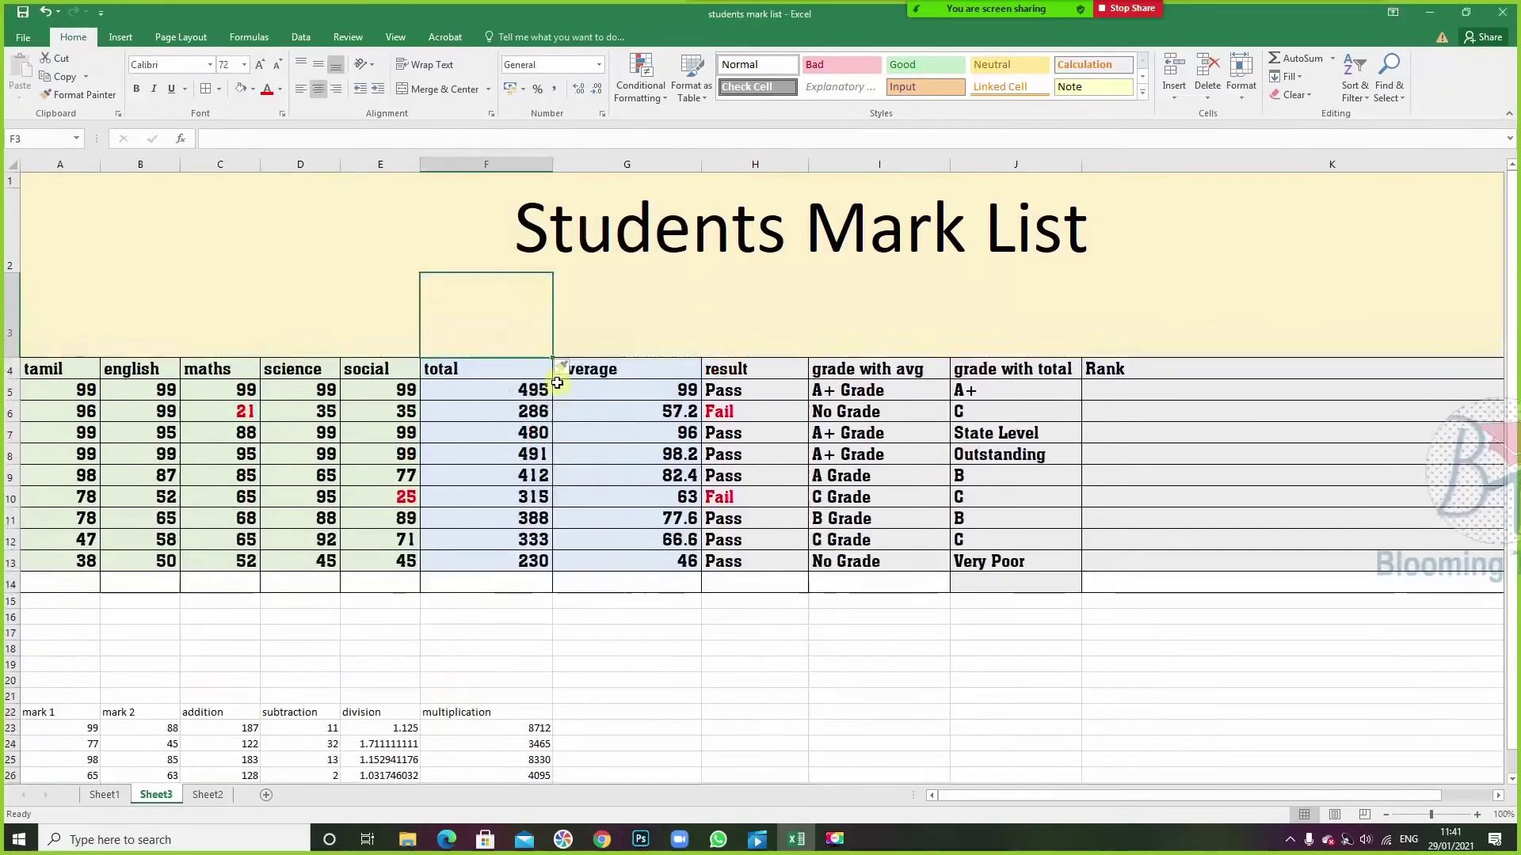
# - Sort the students by total from smallest to largest
pyautogui.click(1368, 95)
pyautogui.click(1364, 123)
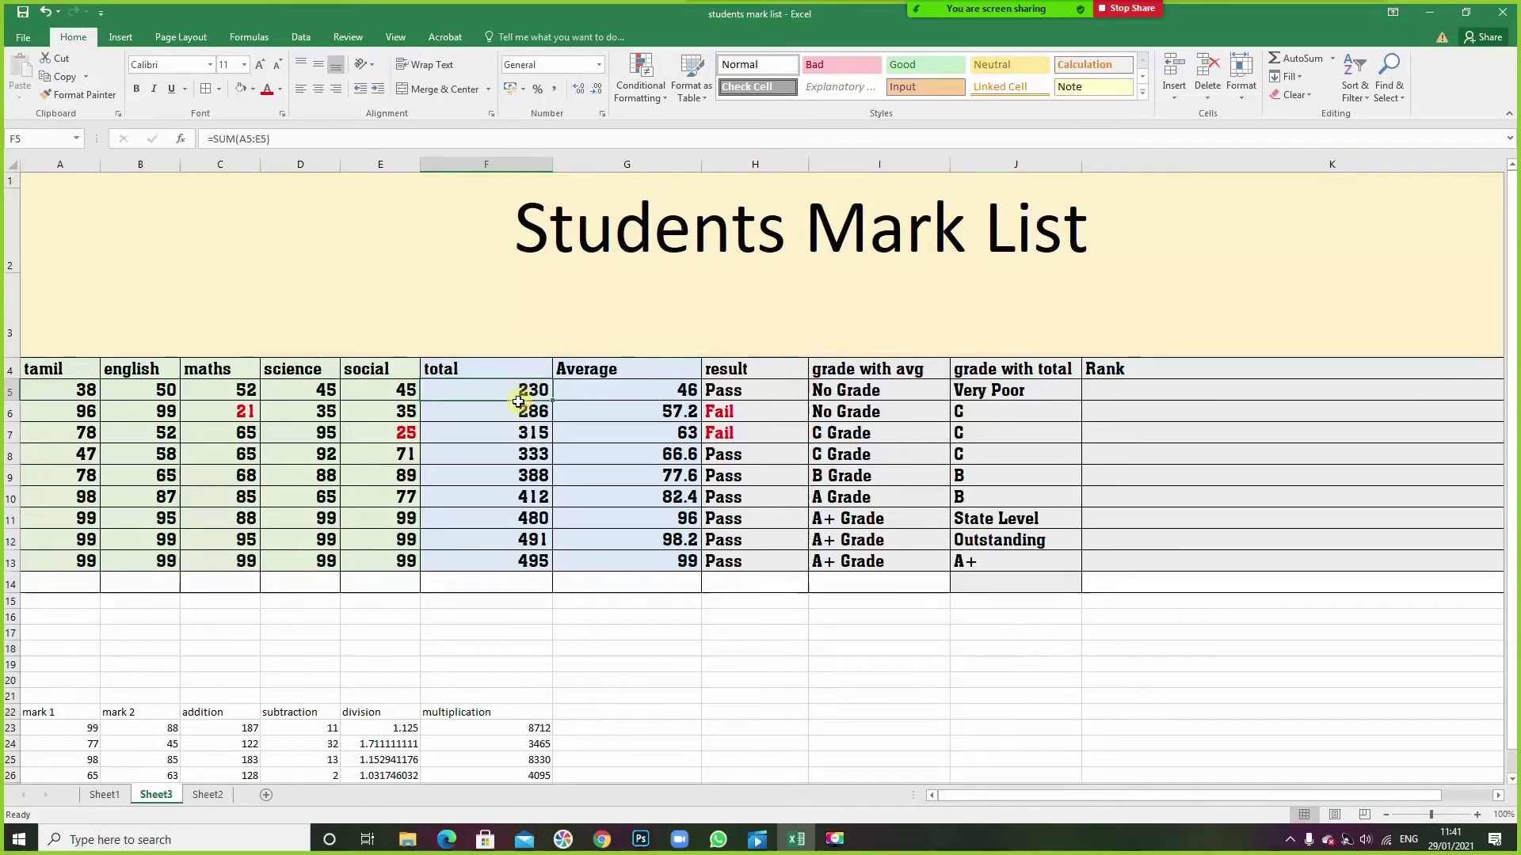
pyautogui.scroll(-2, 523, 554)
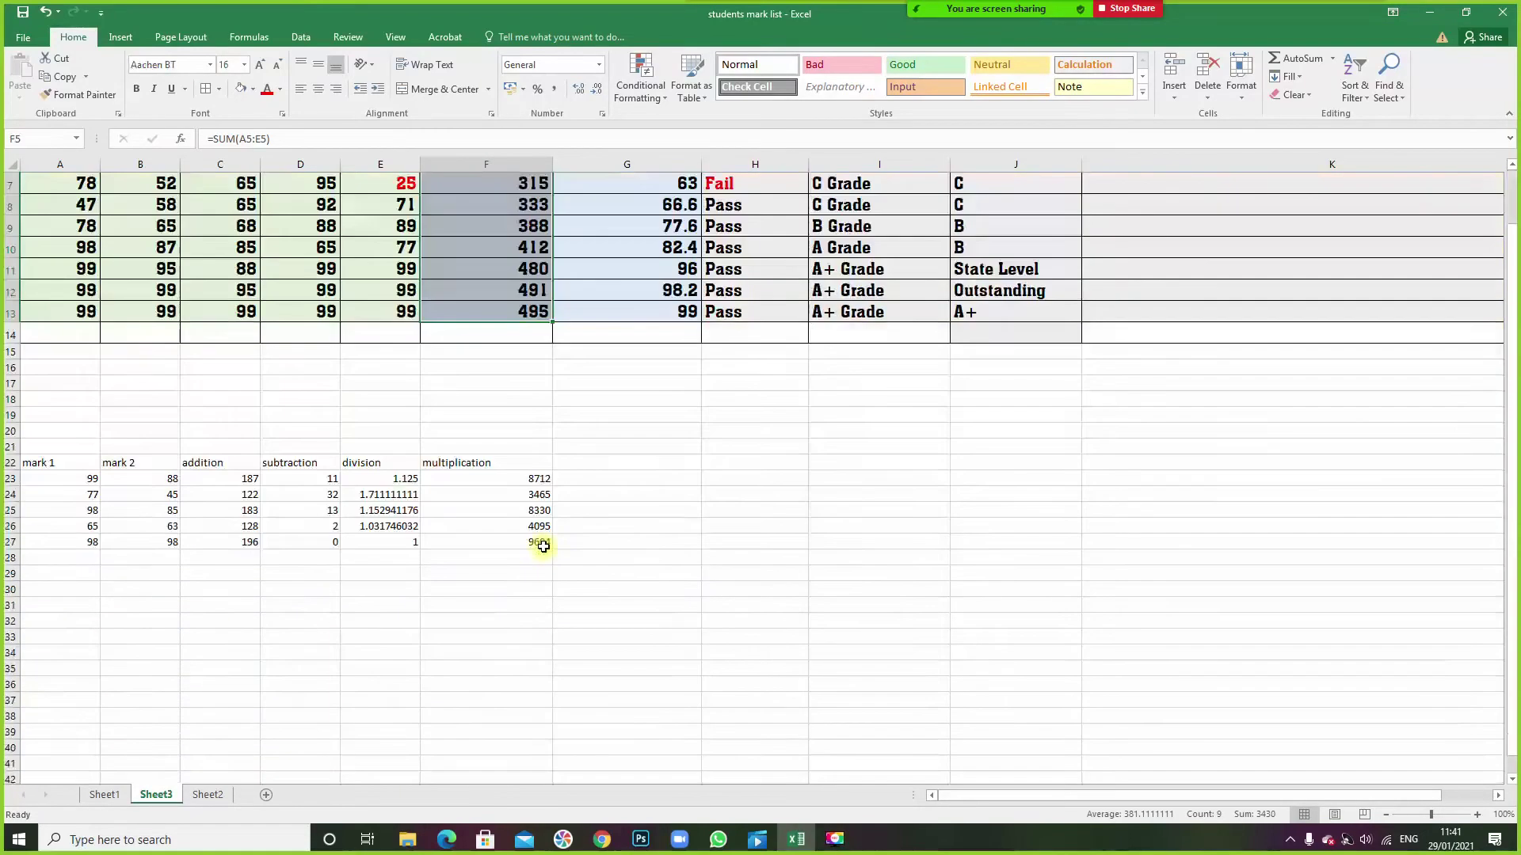
# - Enter the totals 230, 286, 315, 333, 388, 412, 480, 491, 495 down G20:G28
pyautogui.scroll(1, 559, 506)
pyautogui.click(632, 496)
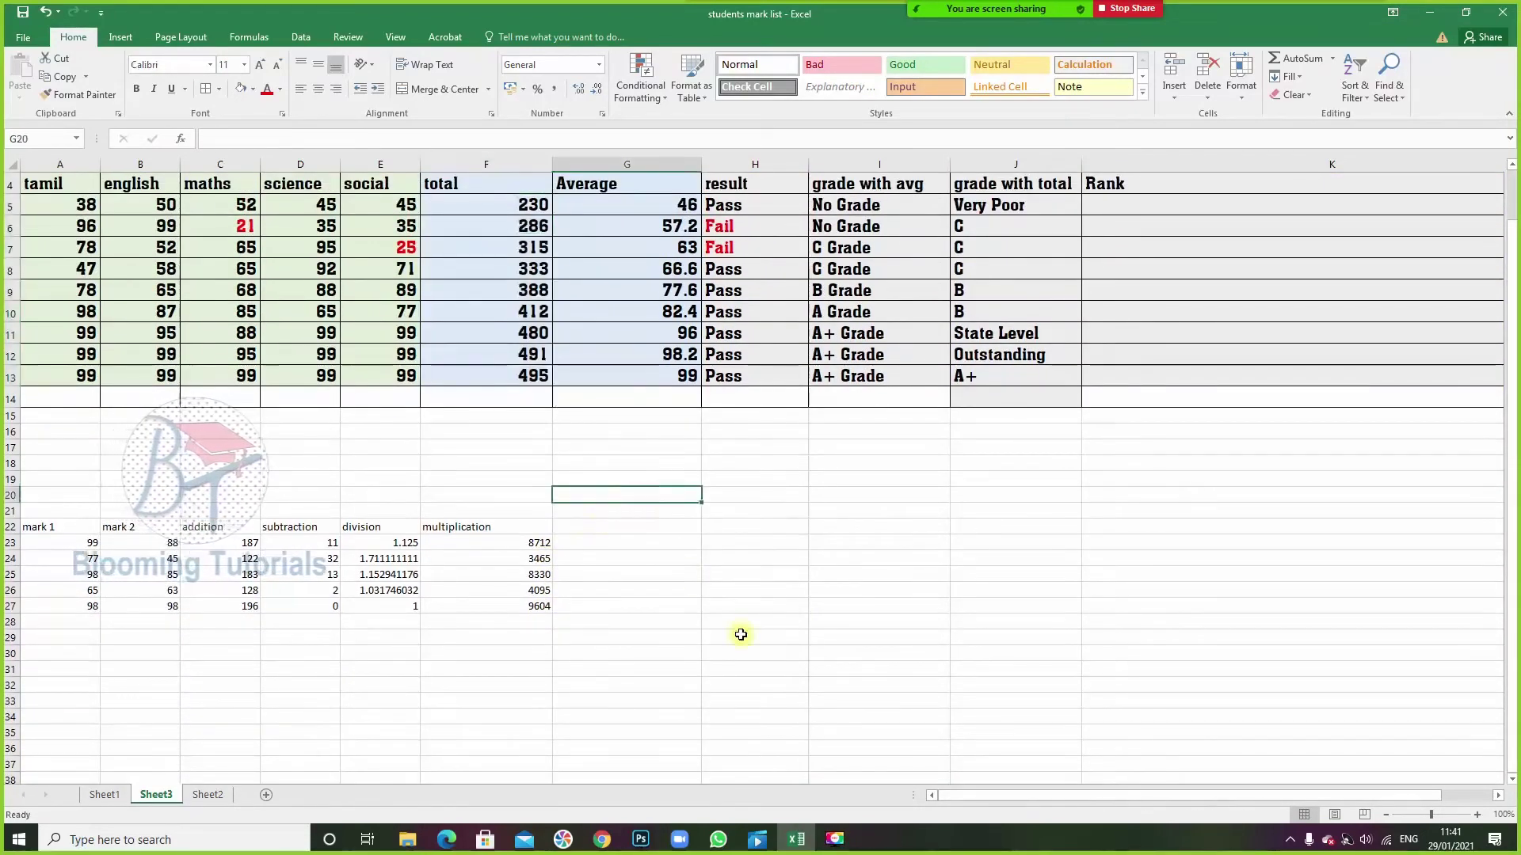
pyautogui.write('230')
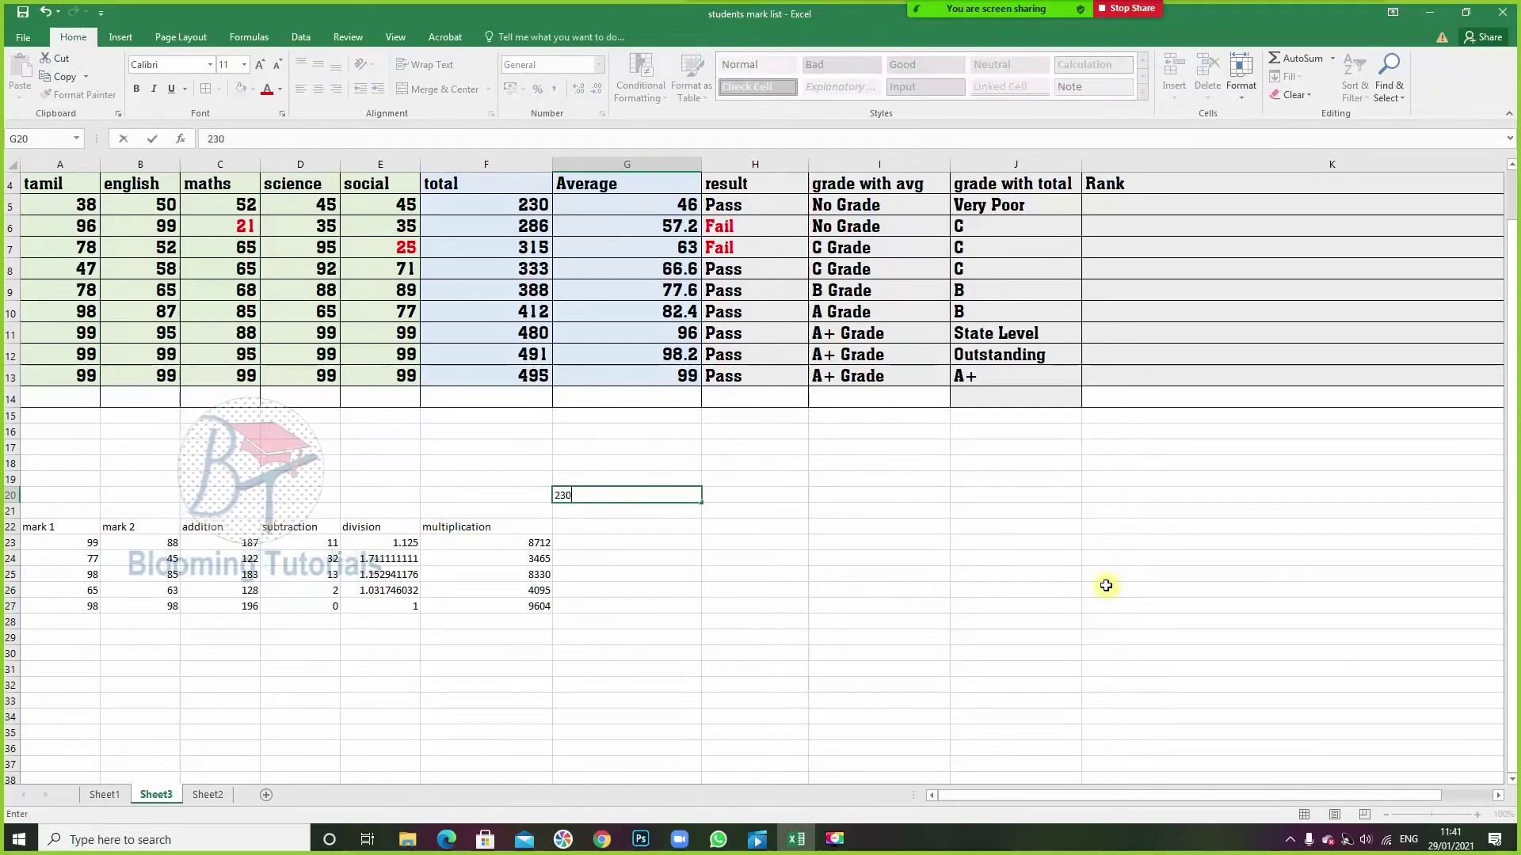
pyautogui.press('Return')
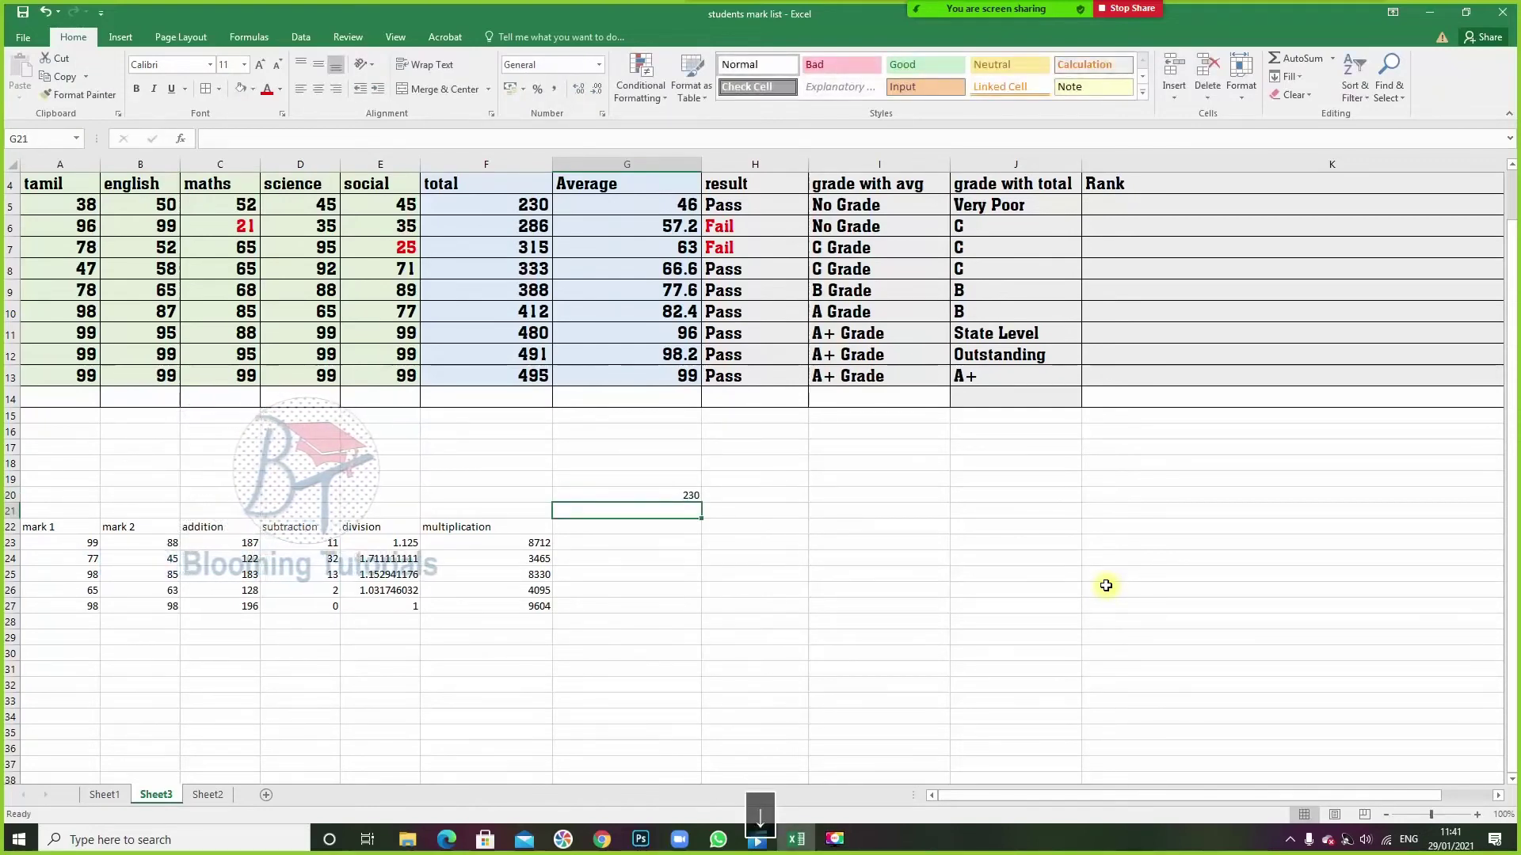
pyautogui.write('286')
pyautogui.press('Return')
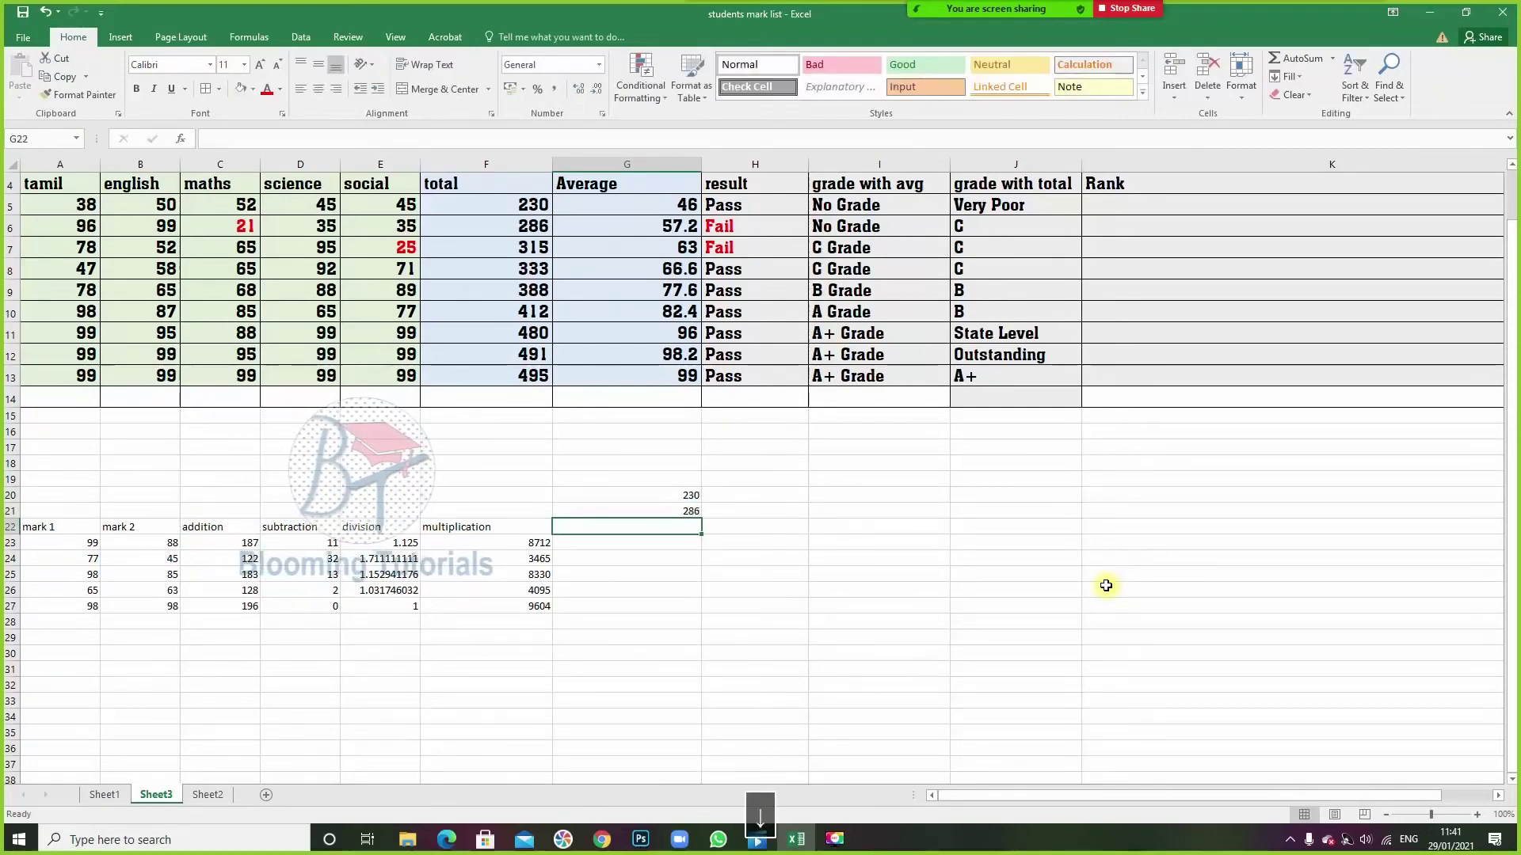
pyautogui.write('315')
pyautogui.press('Return')
pyautogui.write('333')
pyautogui.press('Return')
pyautogui.write('388')
pyautogui.press('Return')
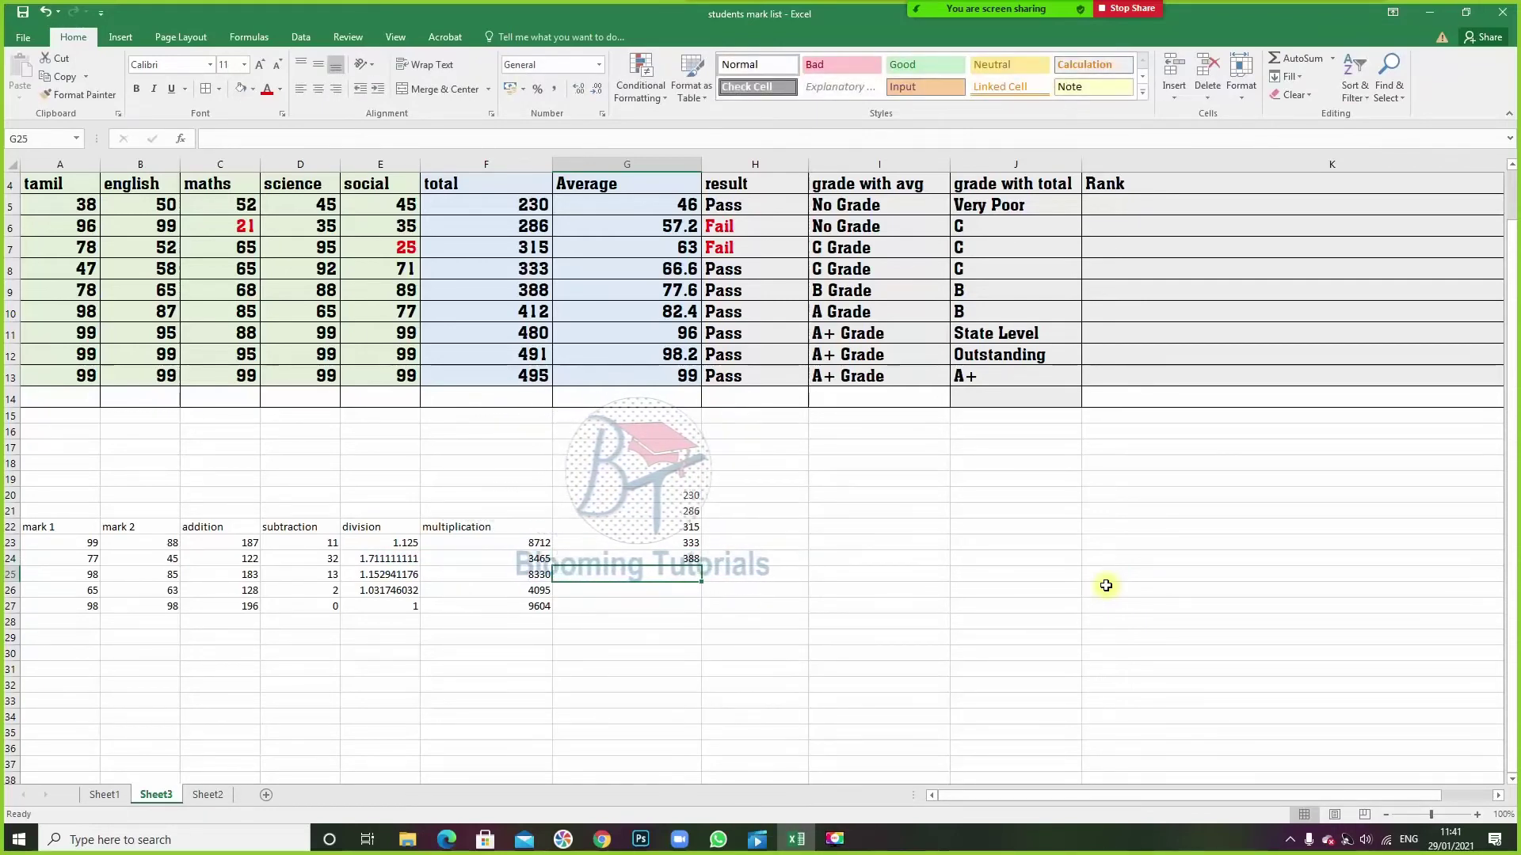
pyautogui.write('412')
pyautogui.press('Return')
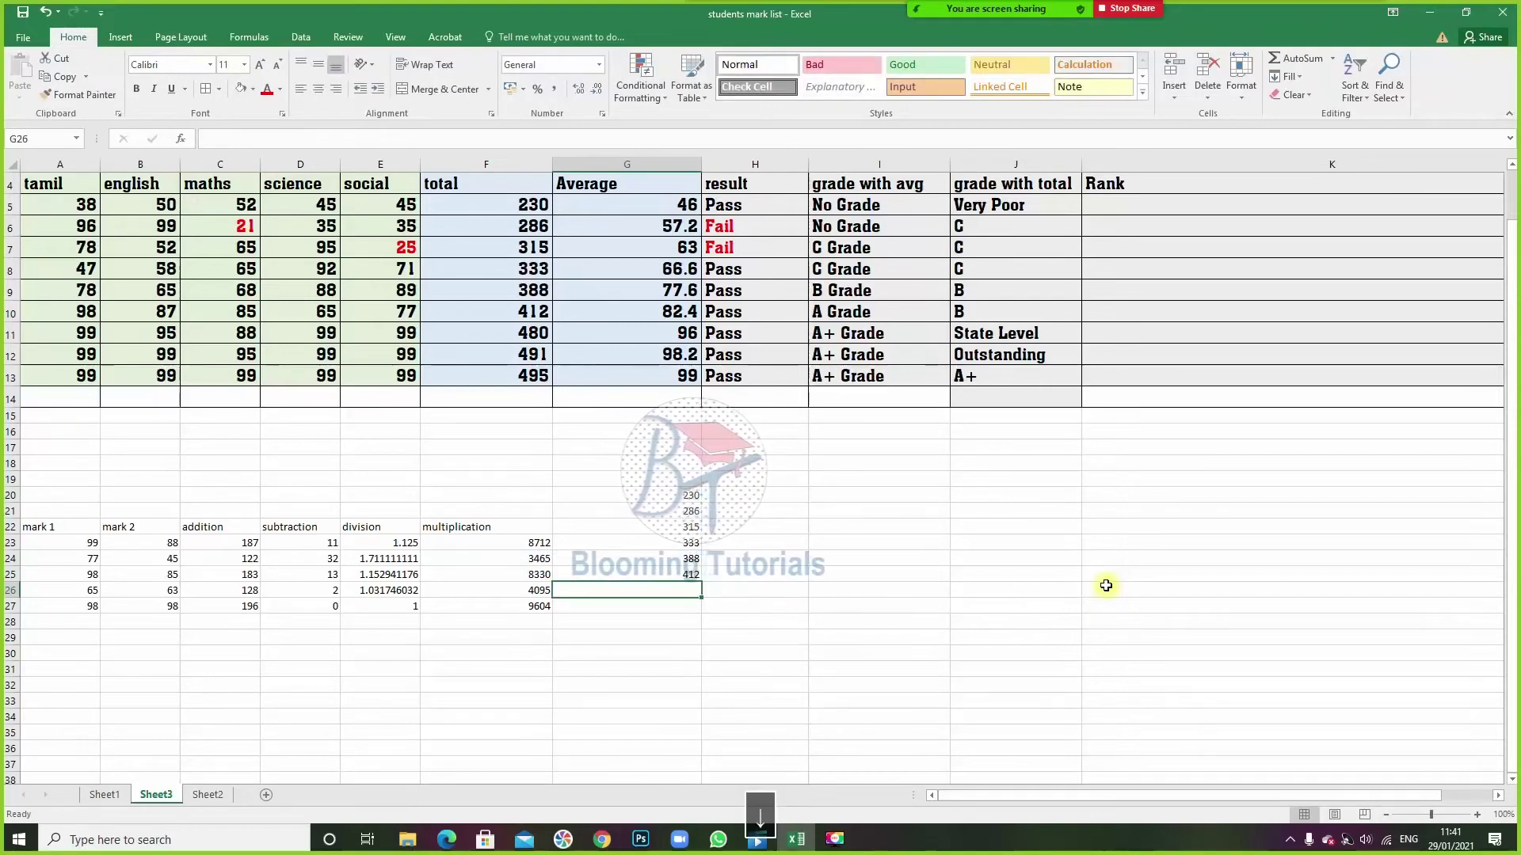
pyautogui.write('480')
pyautogui.press('Return')
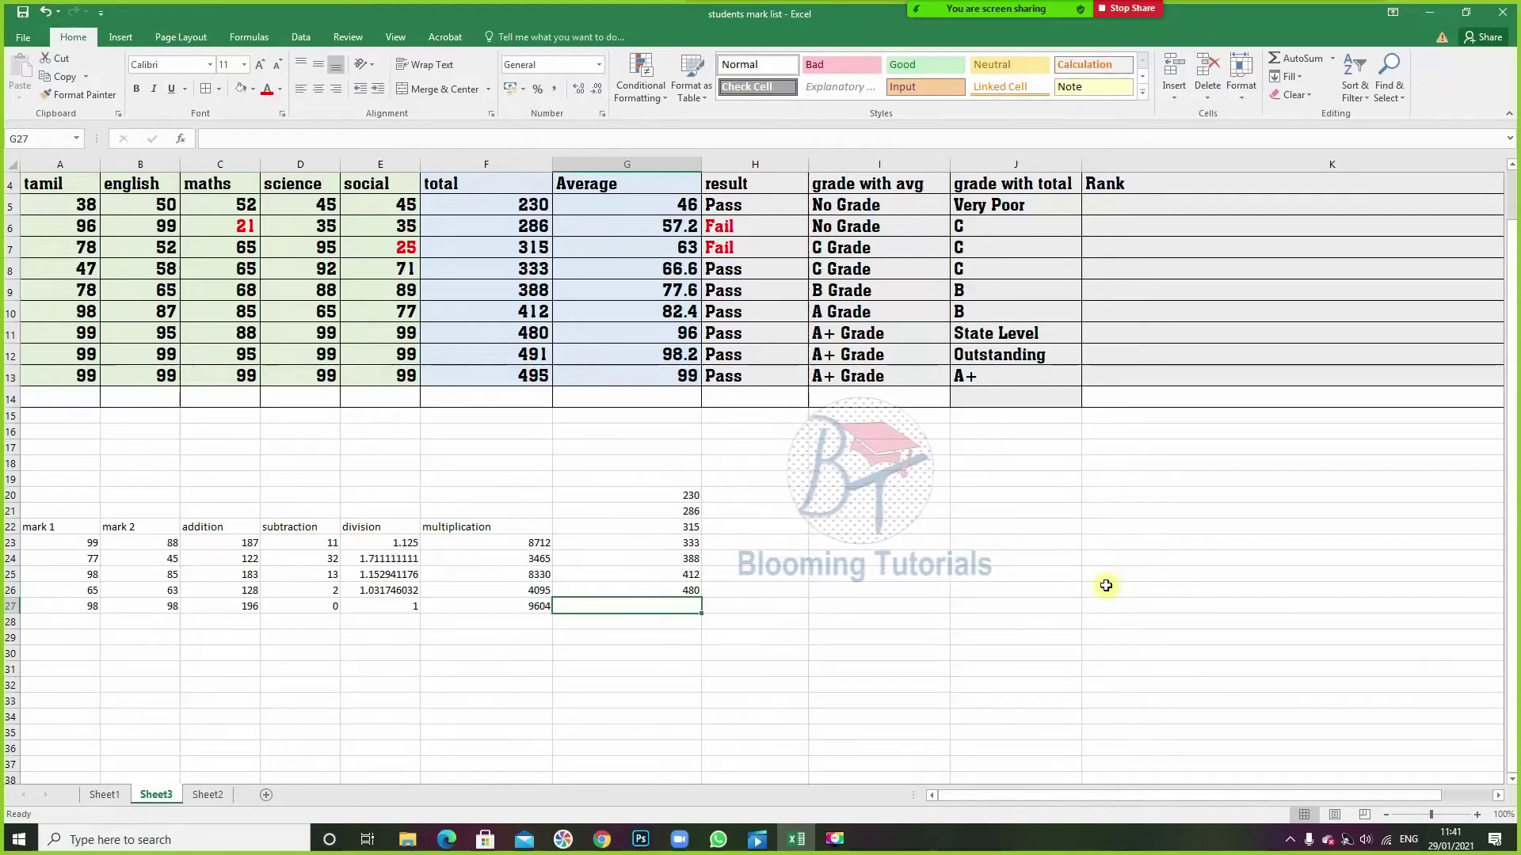
pyautogui.write('491')
pyautogui.press('Return')
pyautogui.write('495')
pyautogui.press('Tab')
# - Type ranks 1 through 9 upward in column H, from beside 495 up to 230
pyautogui.write('1')
pyautogui.press('Up')
pyautogui.write('2')
pyautogui.press('Up')
pyautogui.write('3')
pyautogui.press('Up')
pyautogui.write('4')
pyautogui.press('Up')
pyautogui.write('5')
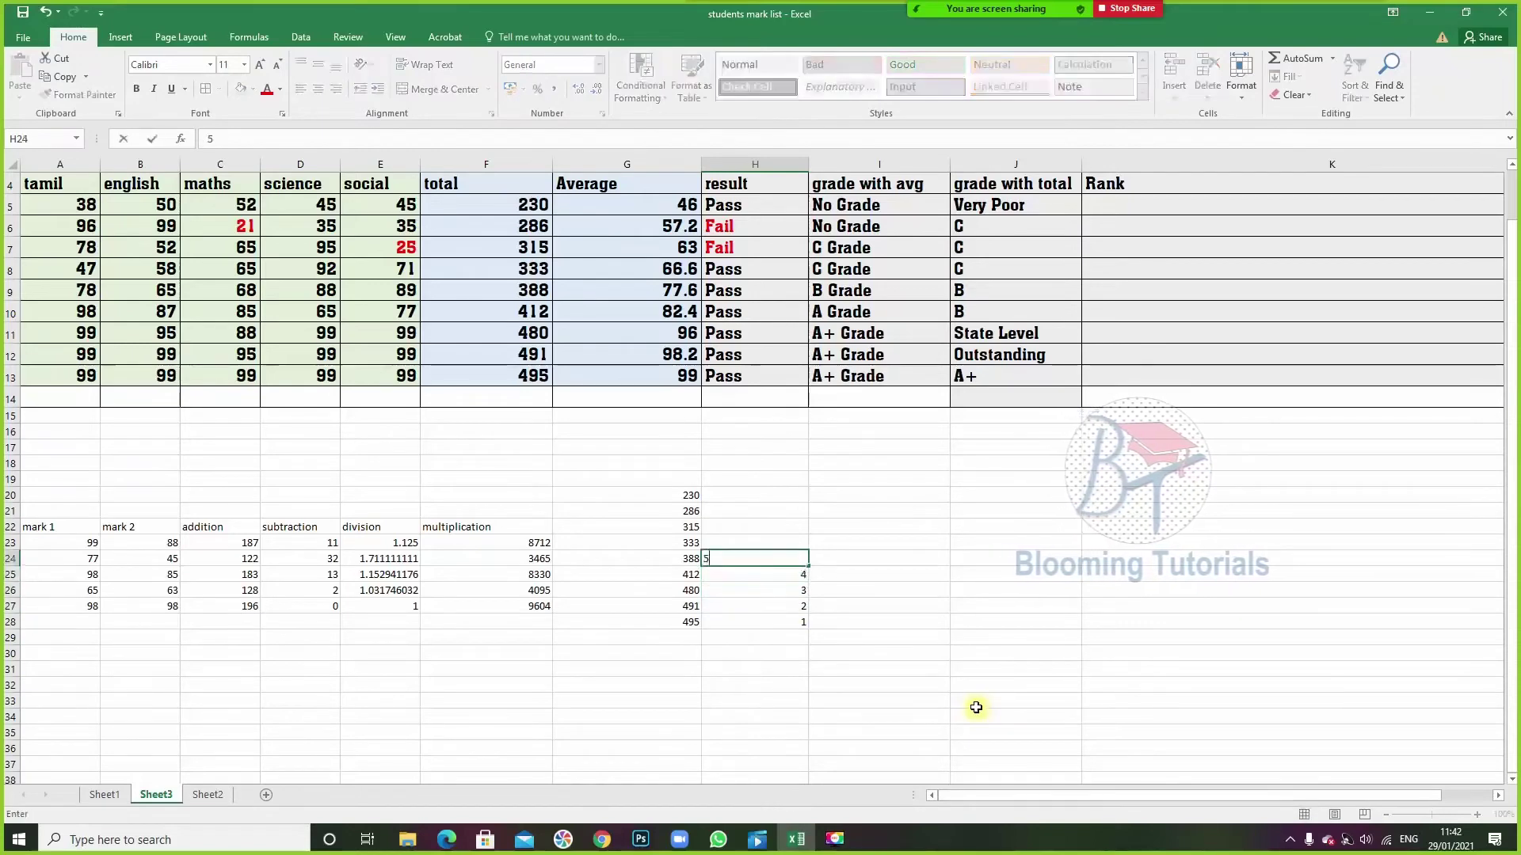
pyautogui.press('Up')
pyautogui.write('6')
pyautogui.press('Up')
pyautogui.write('7')
pyautogui.press('Up')
pyautogui.write('8')
pyautogui.press('Up')
pyautogui.write('9')
pyautogui.click(900, 682)
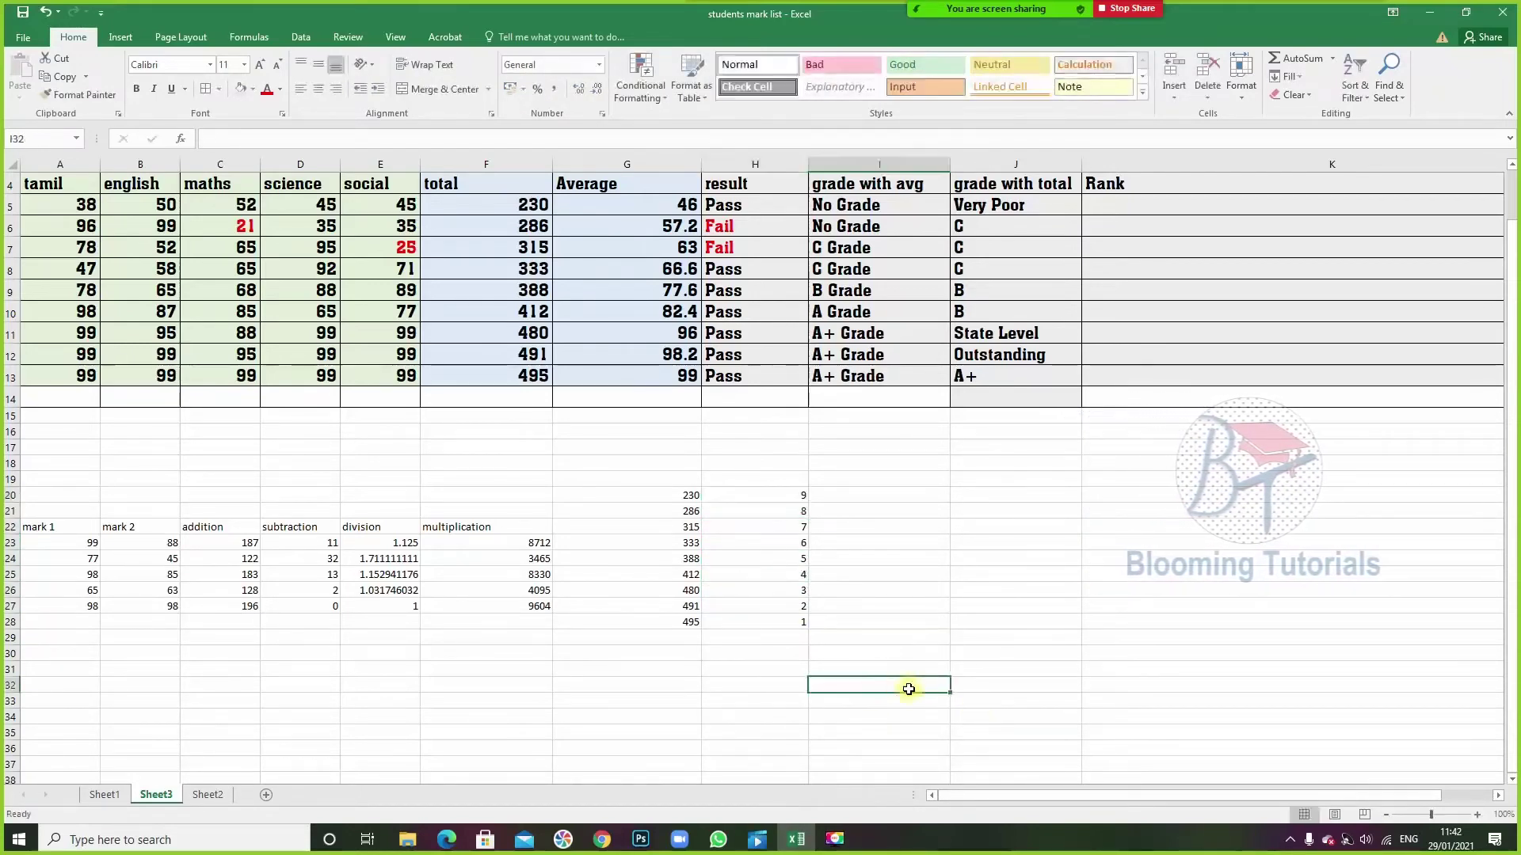
# - Select the totals-and-ranks block G20:H28 and undo the last change
pyautogui.scroll(1, 752, 523)
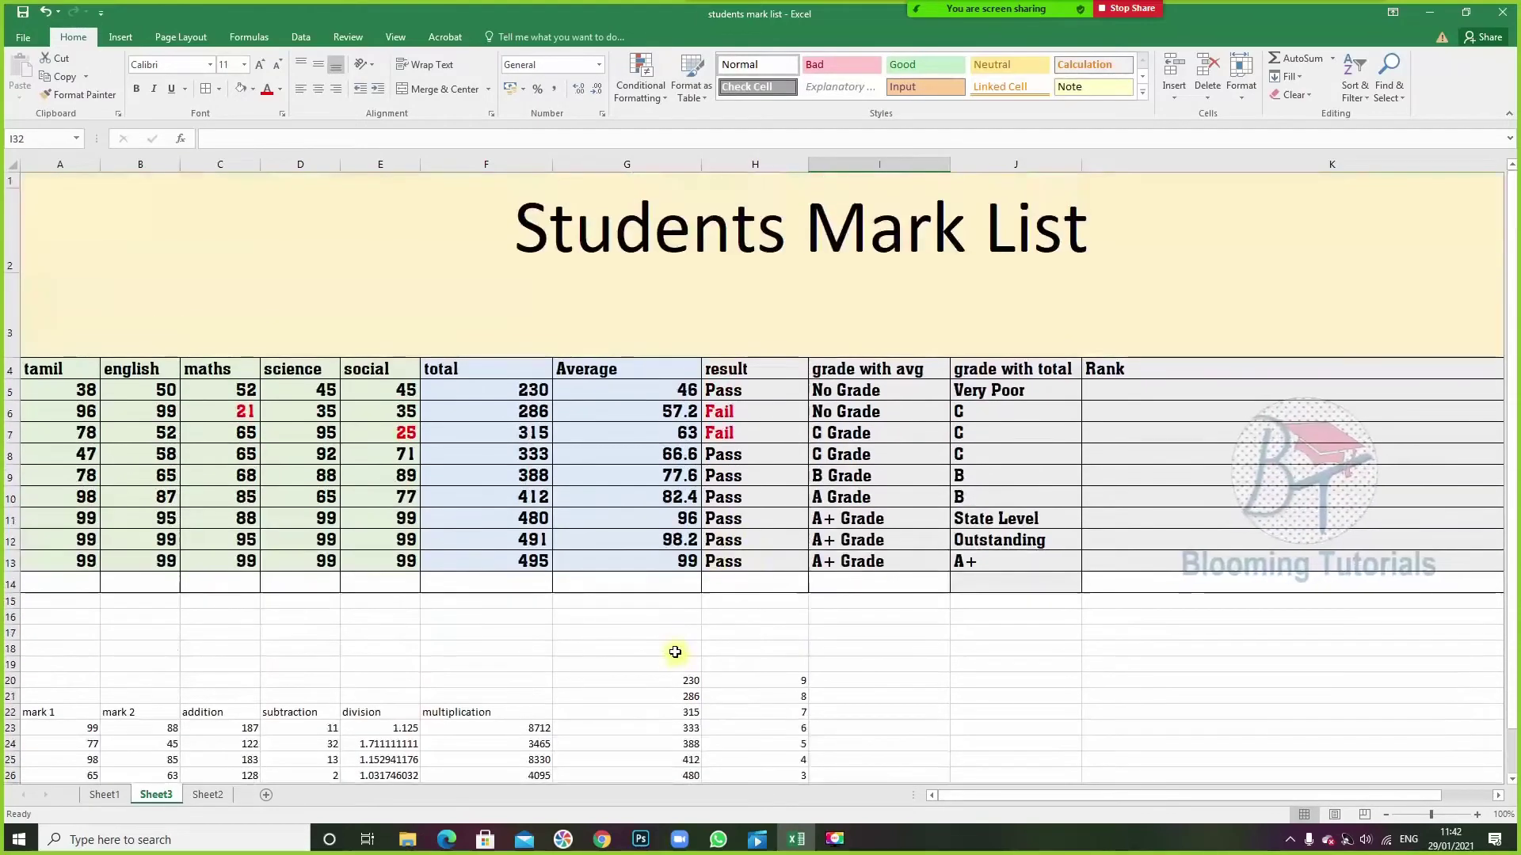
pyautogui.scroll(-1, 675, 652)
pyautogui.scroll(1, 787, 611)
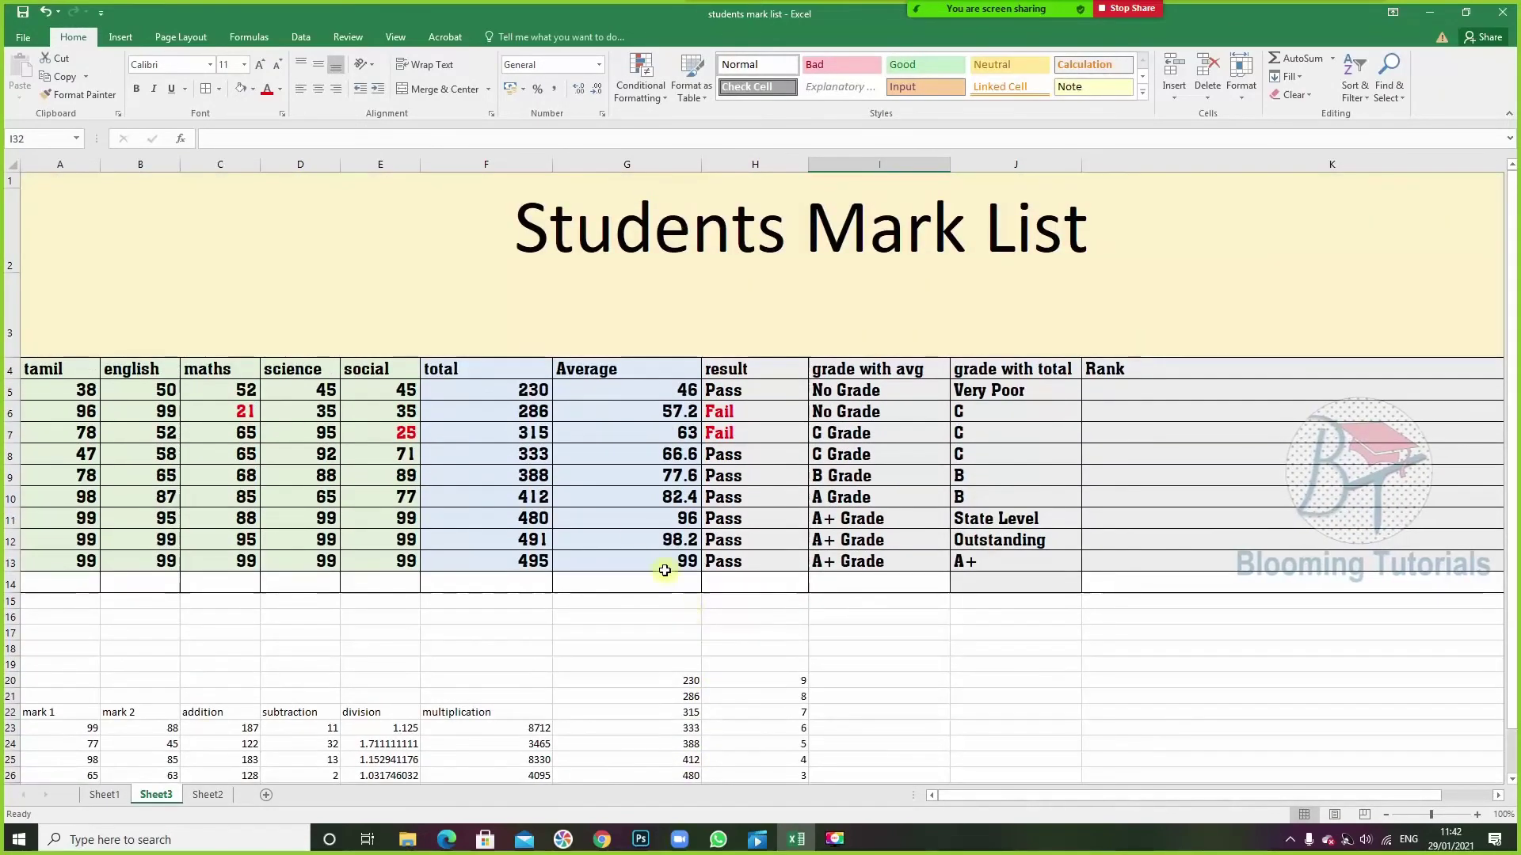
pyautogui.scroll(-1, 682, 572)
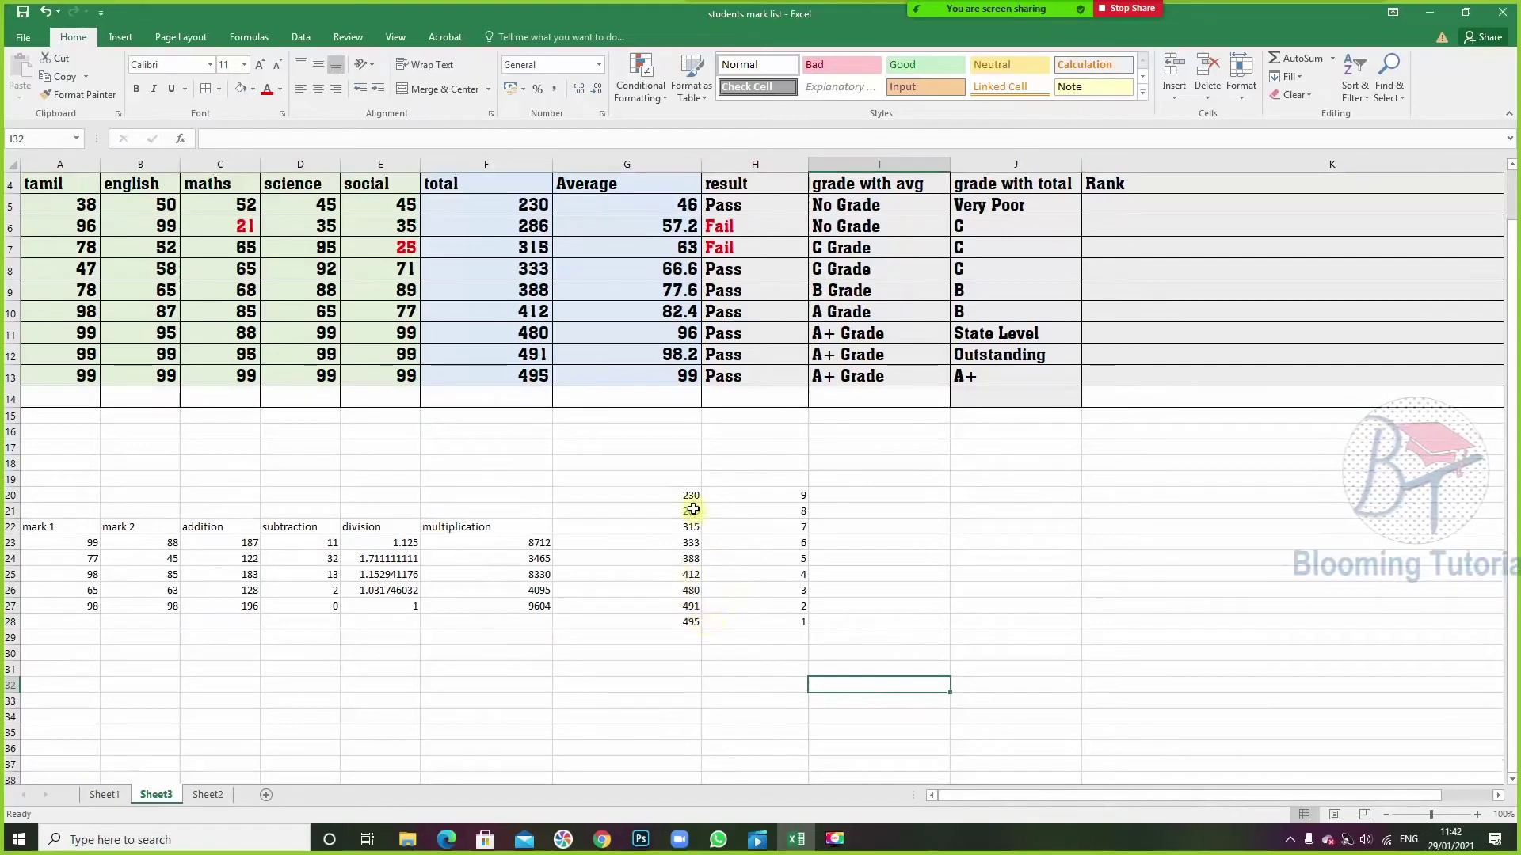
pyautogui.moveTo(689, 496); pyautogui.dragTo(781, 624)
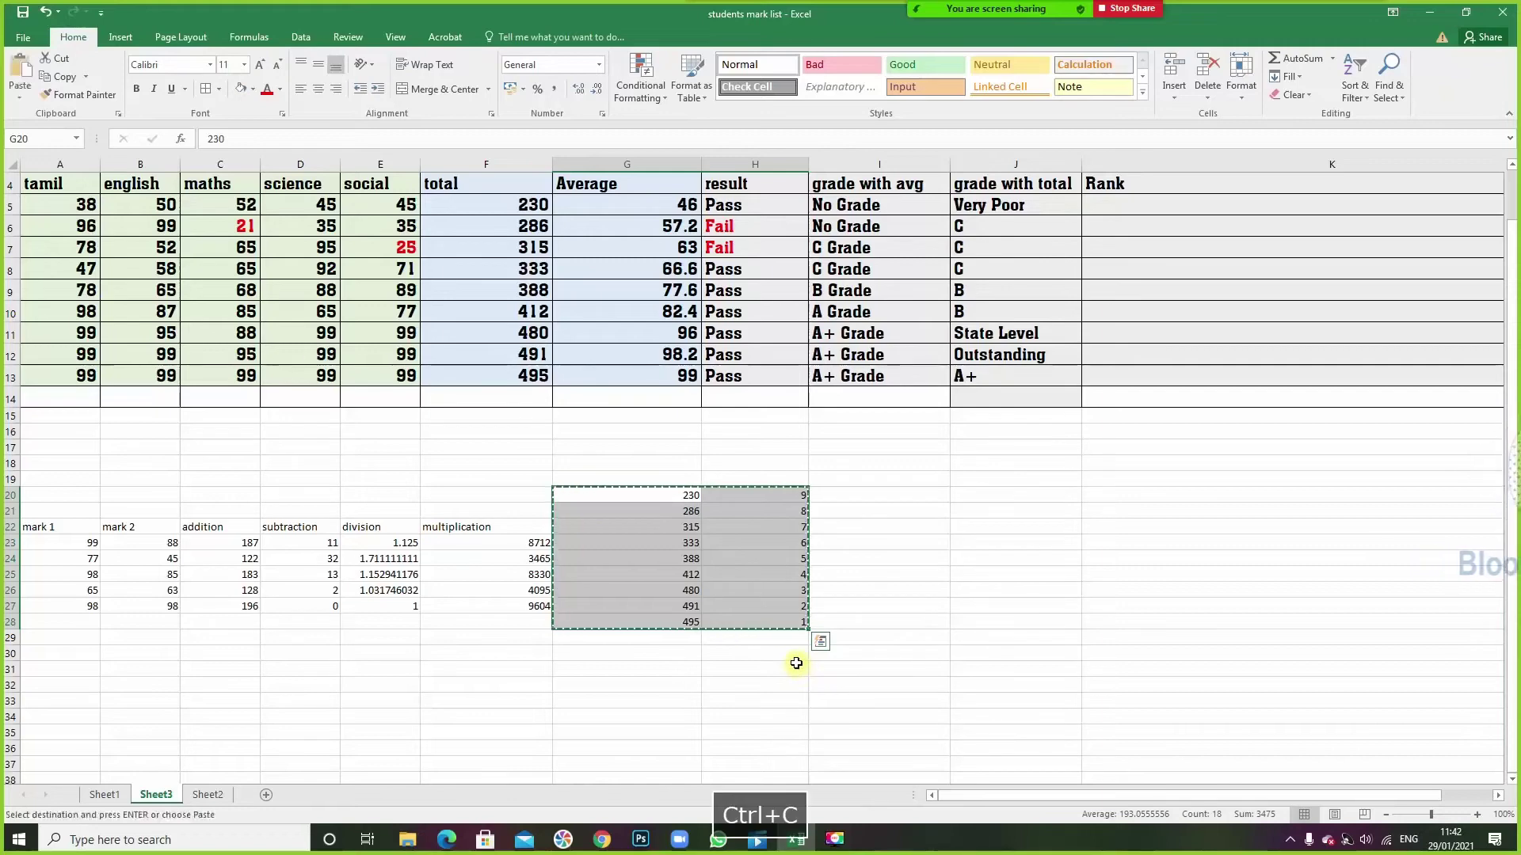
pyautogui.hotkey('ctrl', 'z')
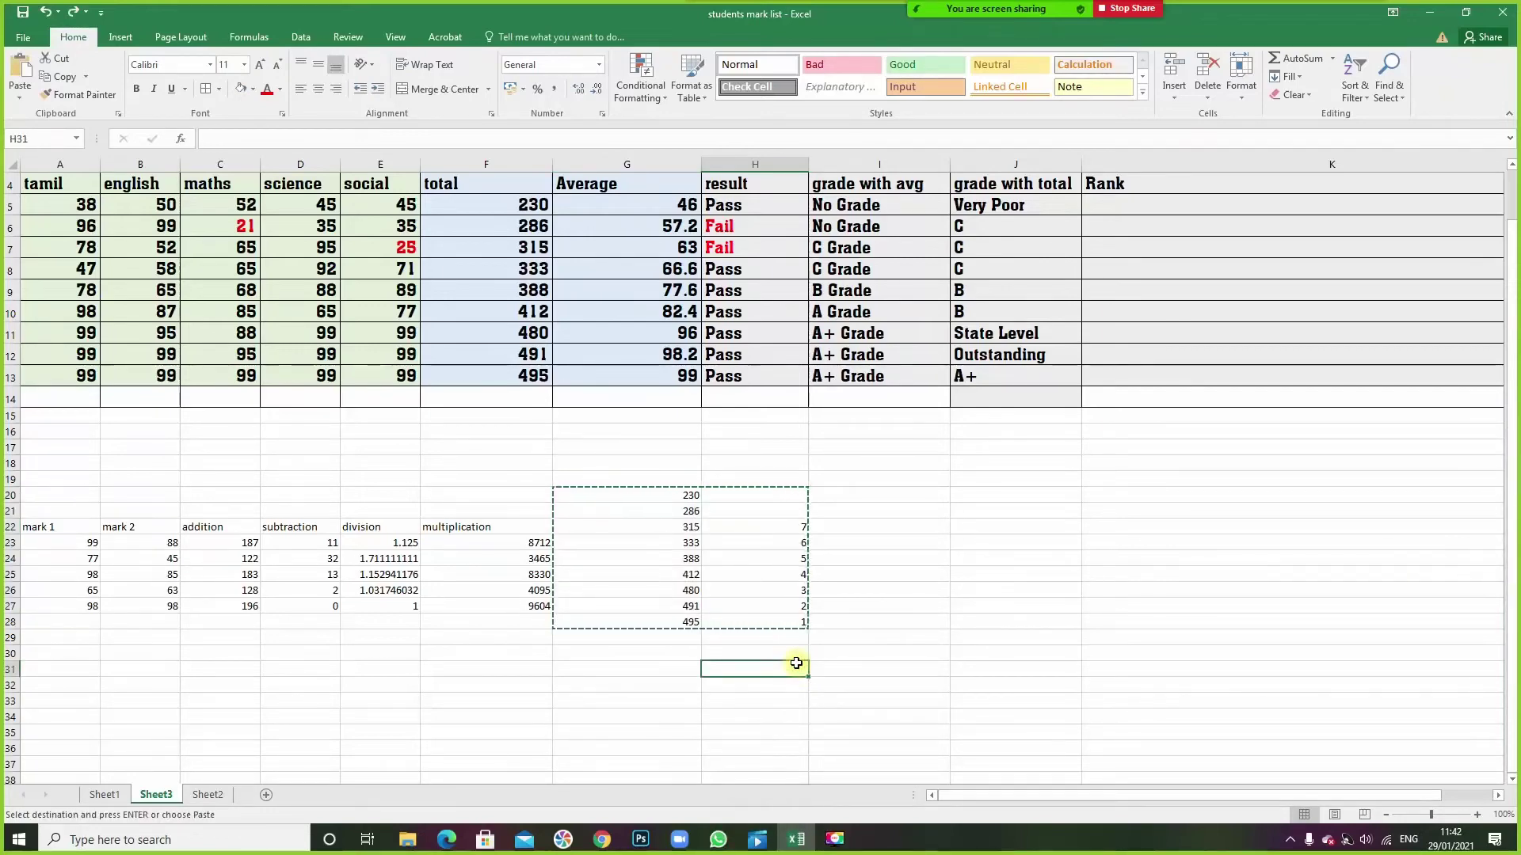
# - Reselect G20:H28, paste over it, then undo the paste
pyautogui.scroll(2, 800, 633)
pyautogui.click(507, 372)
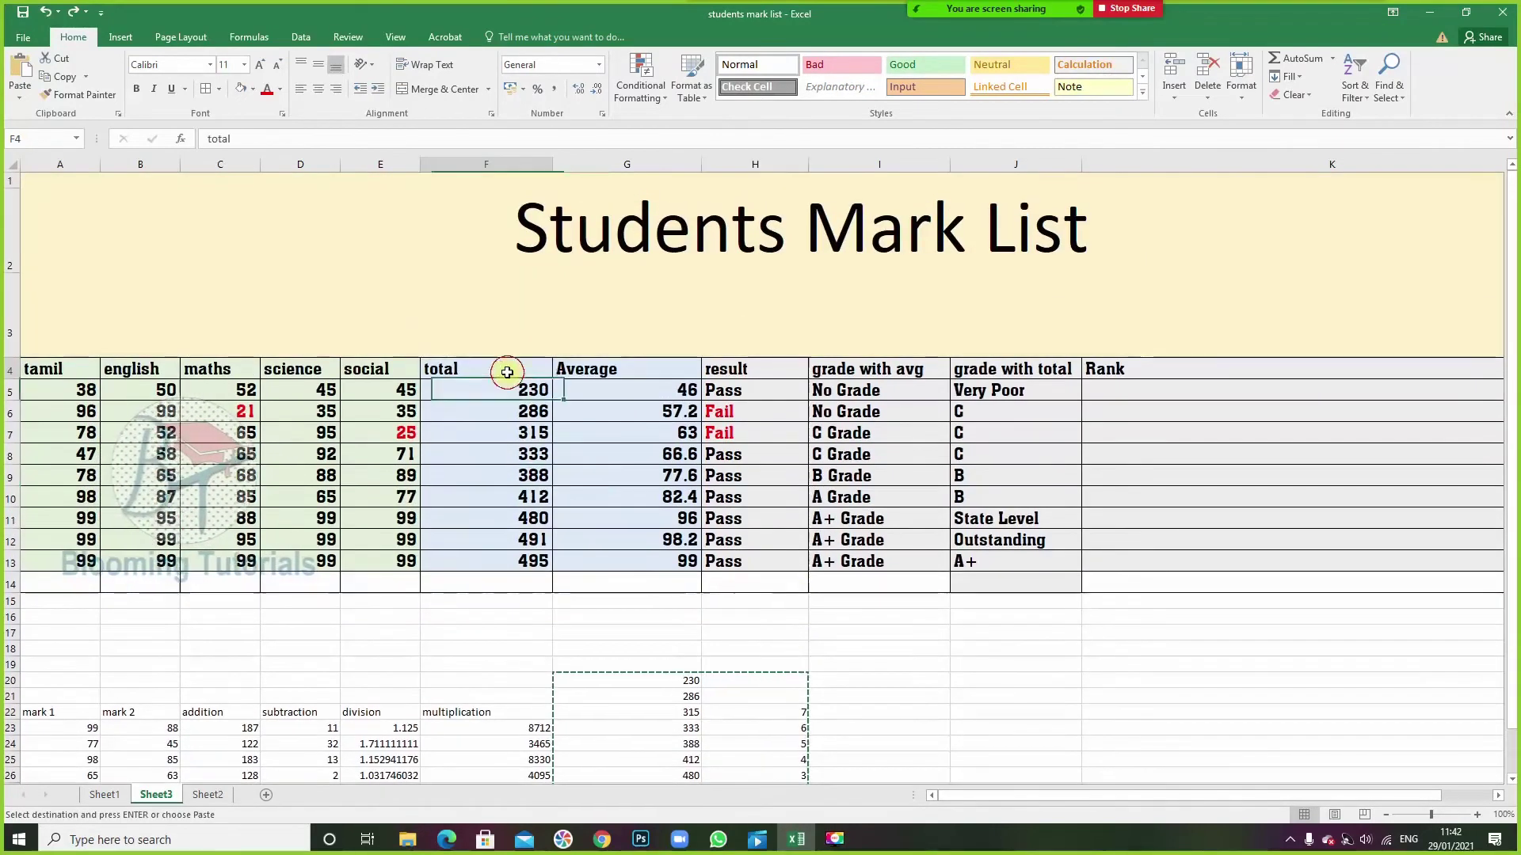
pyautogui.scroll(-2, 768, 673)
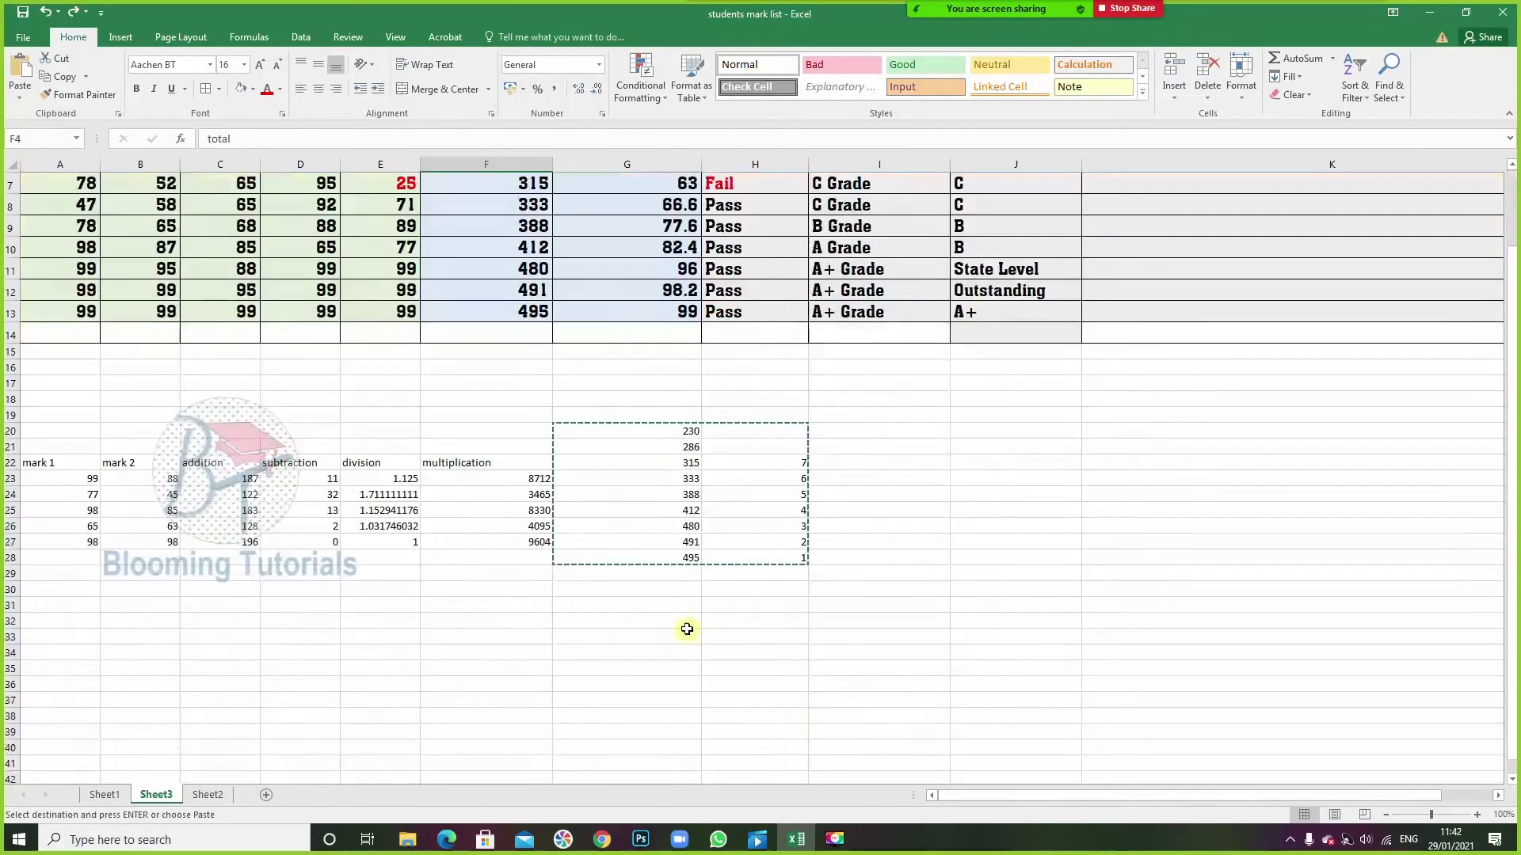
pyautogui.click(671, 436)
pyautogui.moveTo(676, 442); pyautogui.dragTo(746, 554)
pyautogui.hotkey('ctrl', 'v')
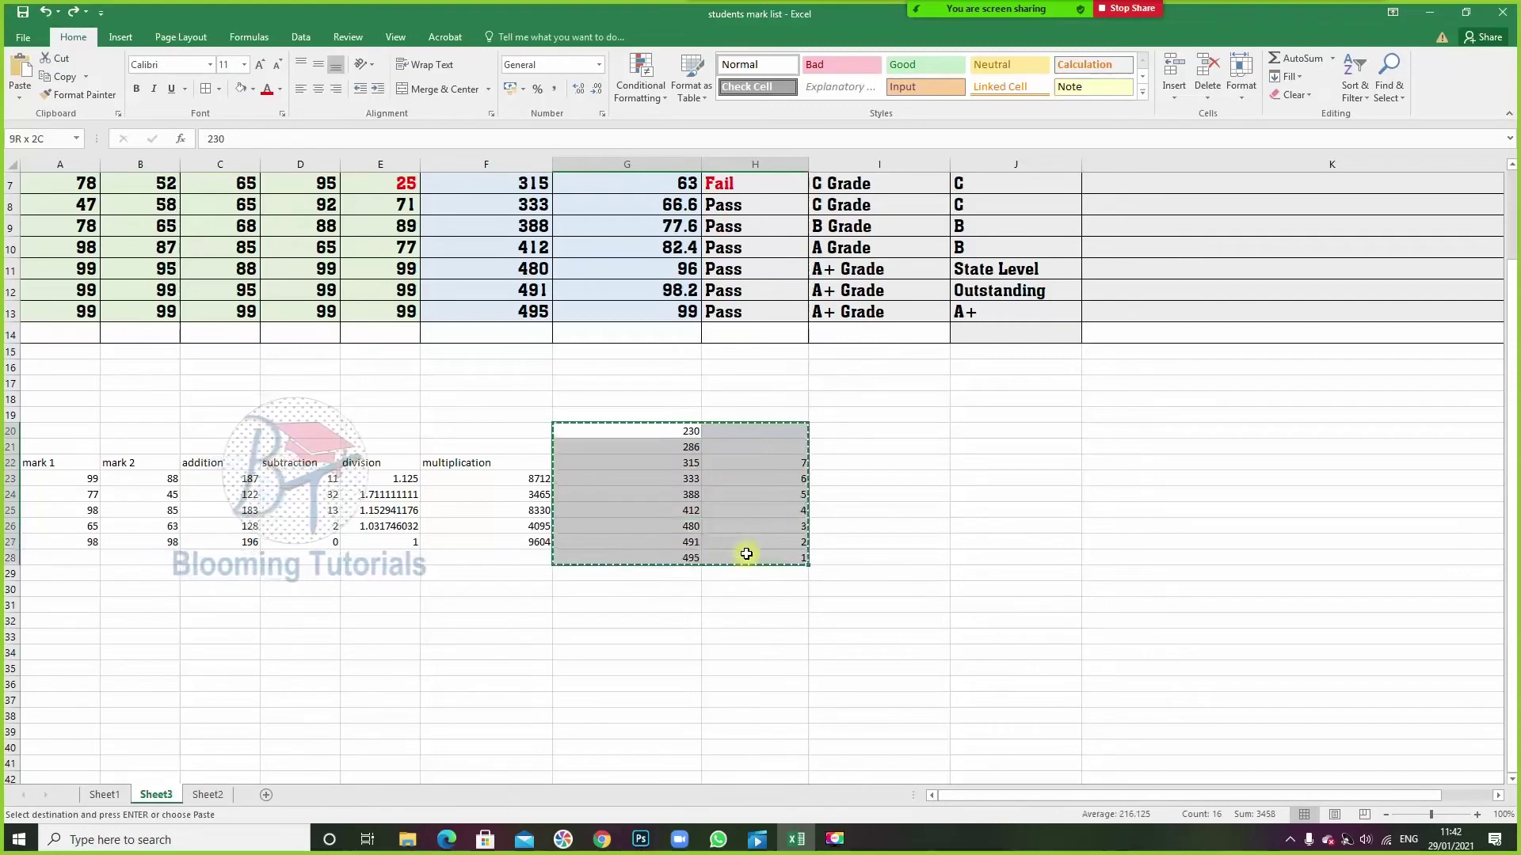
pyautogui.hotkey('ctrl', 'z')
pyautogui.click(984, 652)
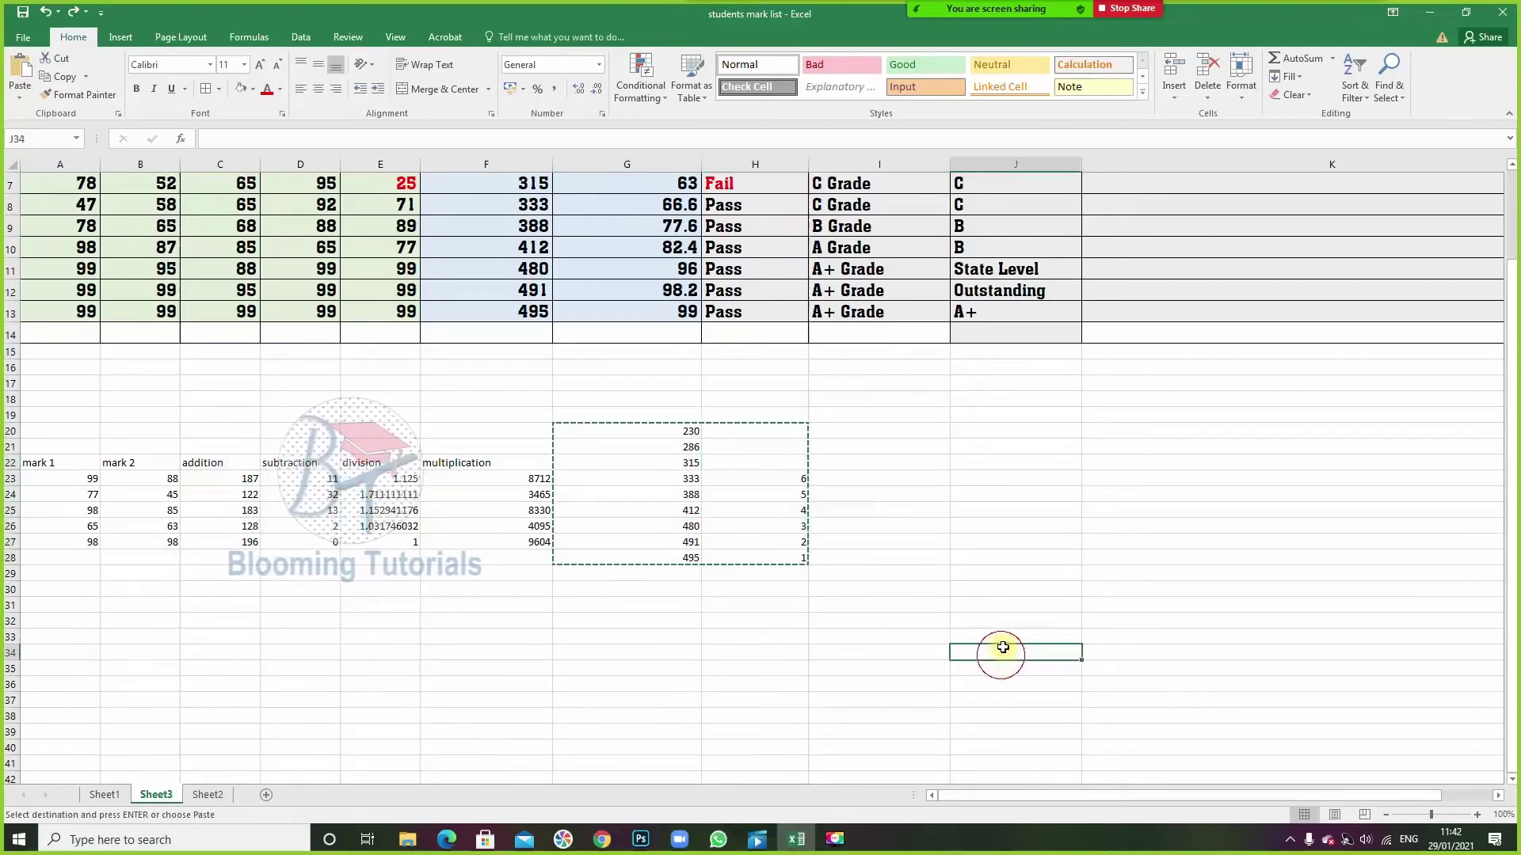
# - Review the rank beside 491, then return to the first Rank cell K5
pyautogui.scroll(2, 988, 565)
pyautogui.click(1131, 392)
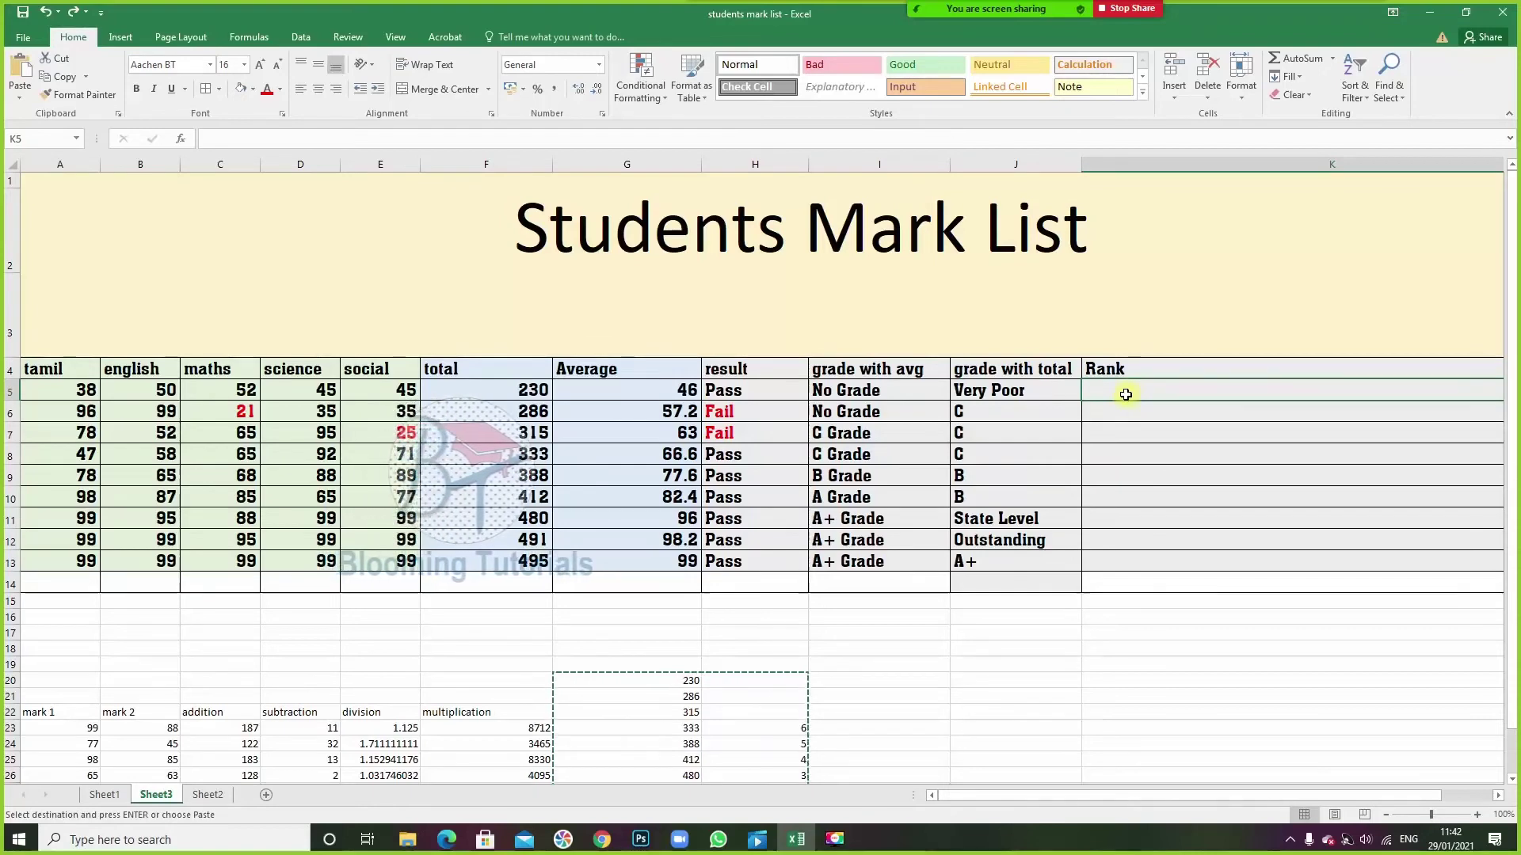
pyautogui.scroll(-2, 779, 765)
pyautogui.click(703, 540)
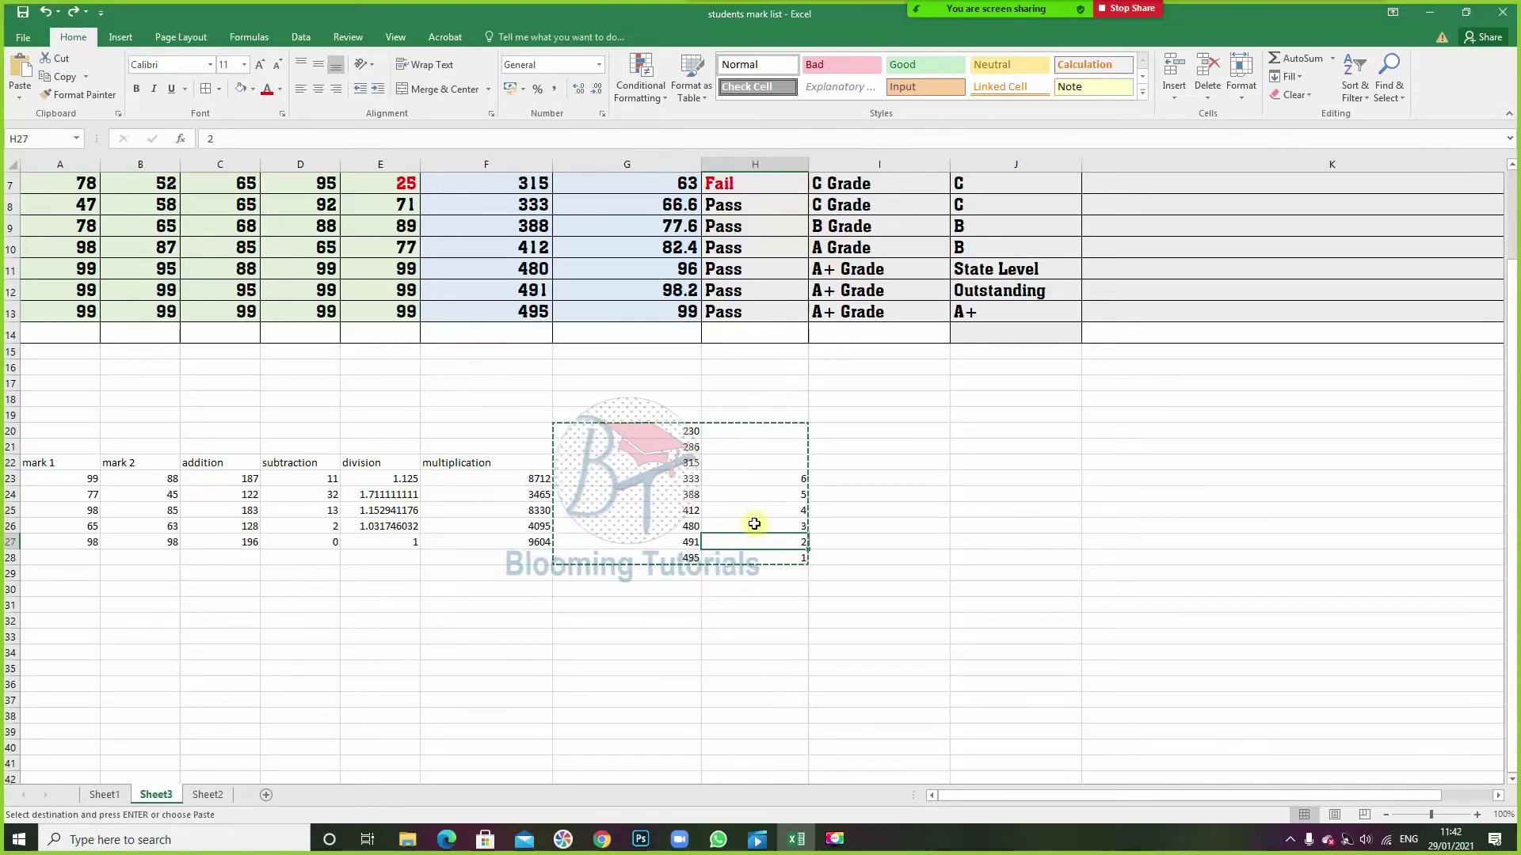
pyautogui.moveTo(681, 433); pyautogui.dragTo(686, 538)
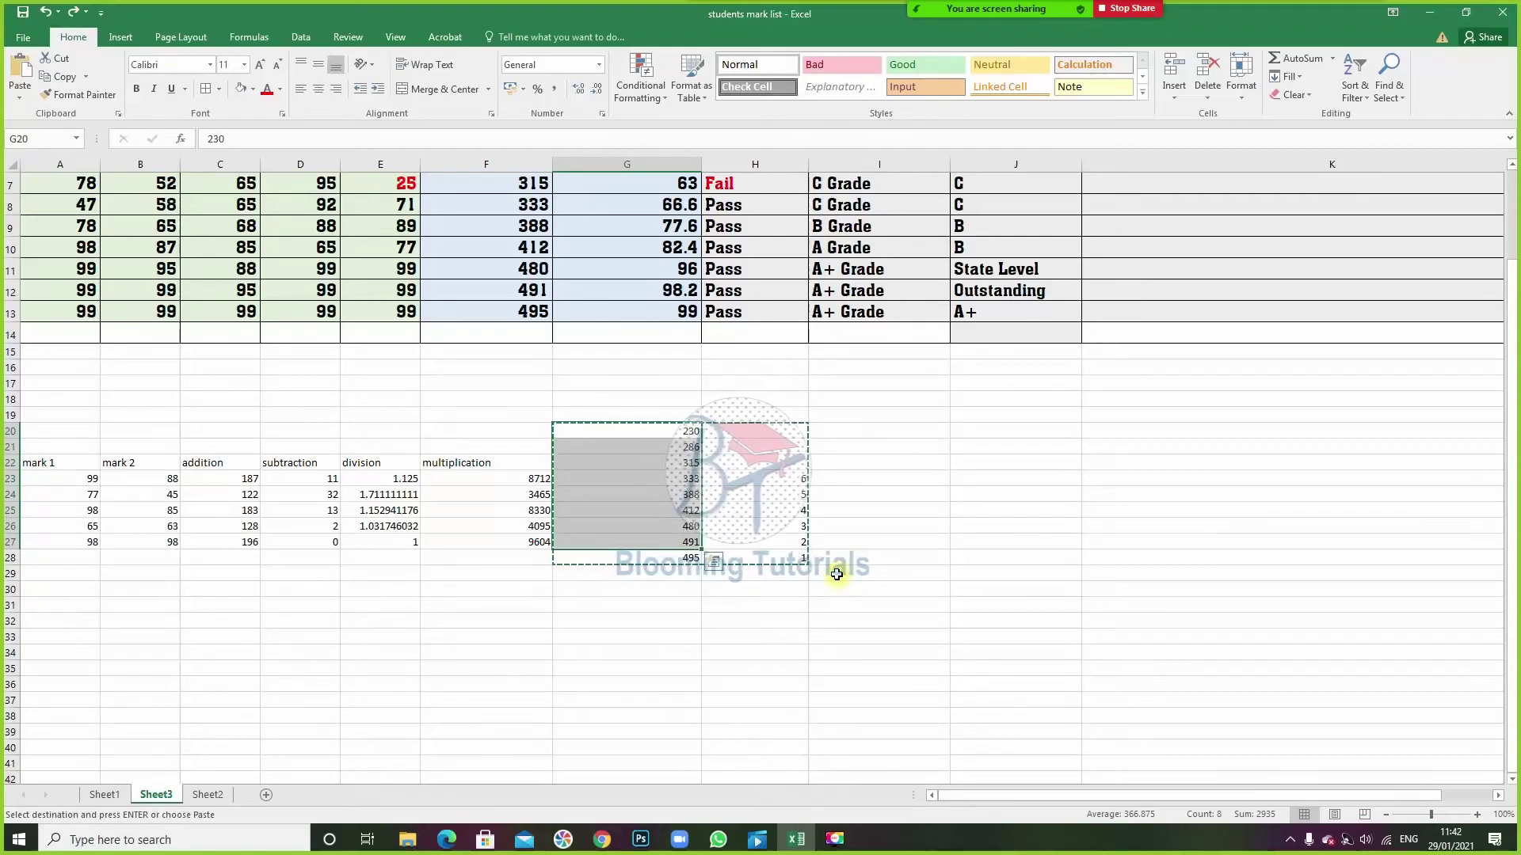
pyautogui.scroll(2, 837, 573)
pyautogui.click(1155, 384)
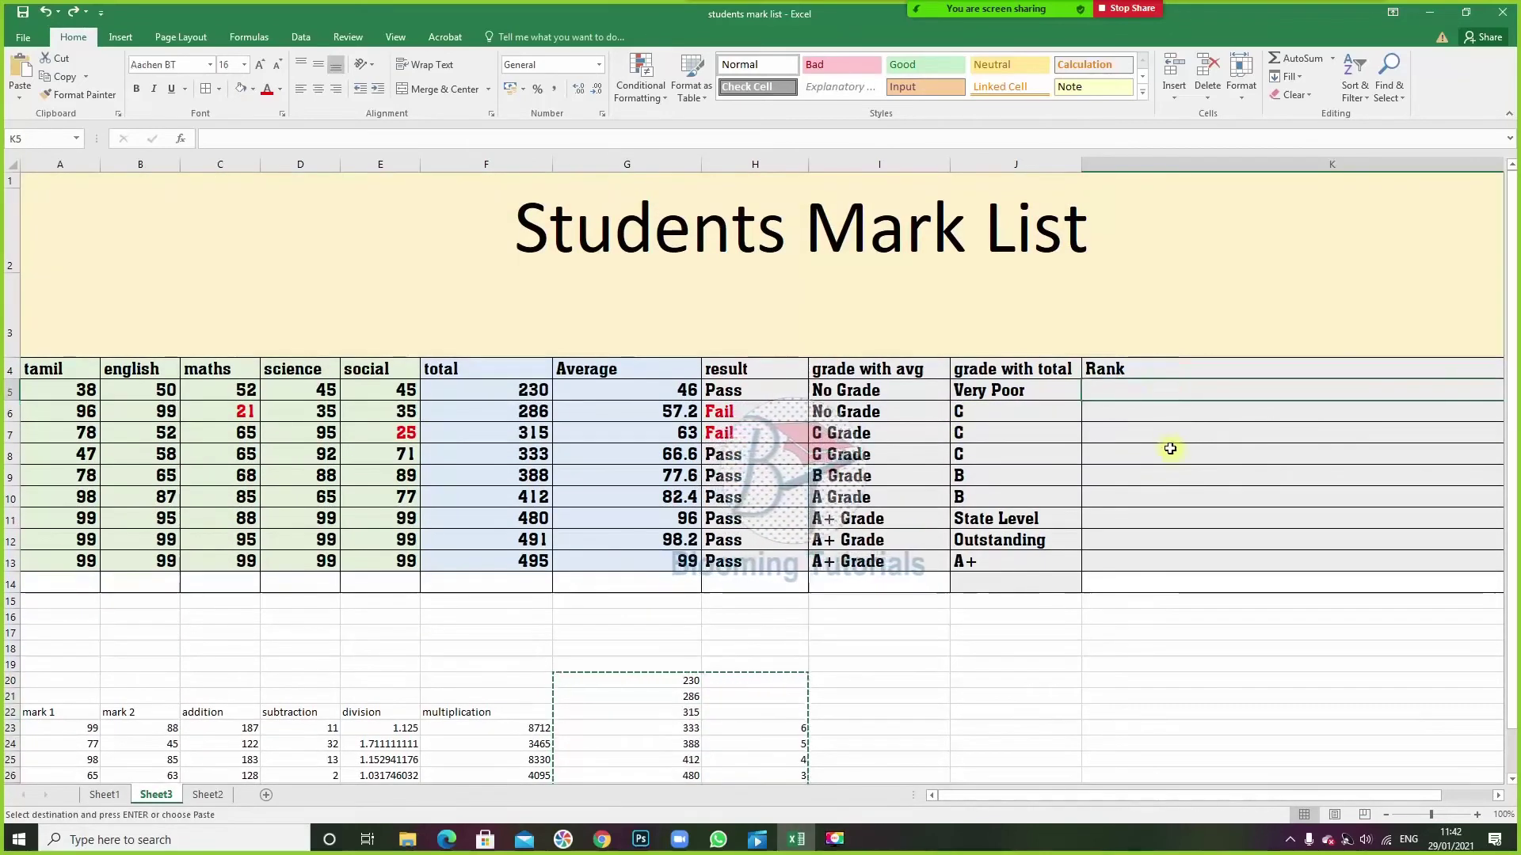
# - In K5, start =LOOKUP(F5,{230,286,315,333,388,412,480,491,495},{ with the totals as lookup values
pyautogui.write('=')
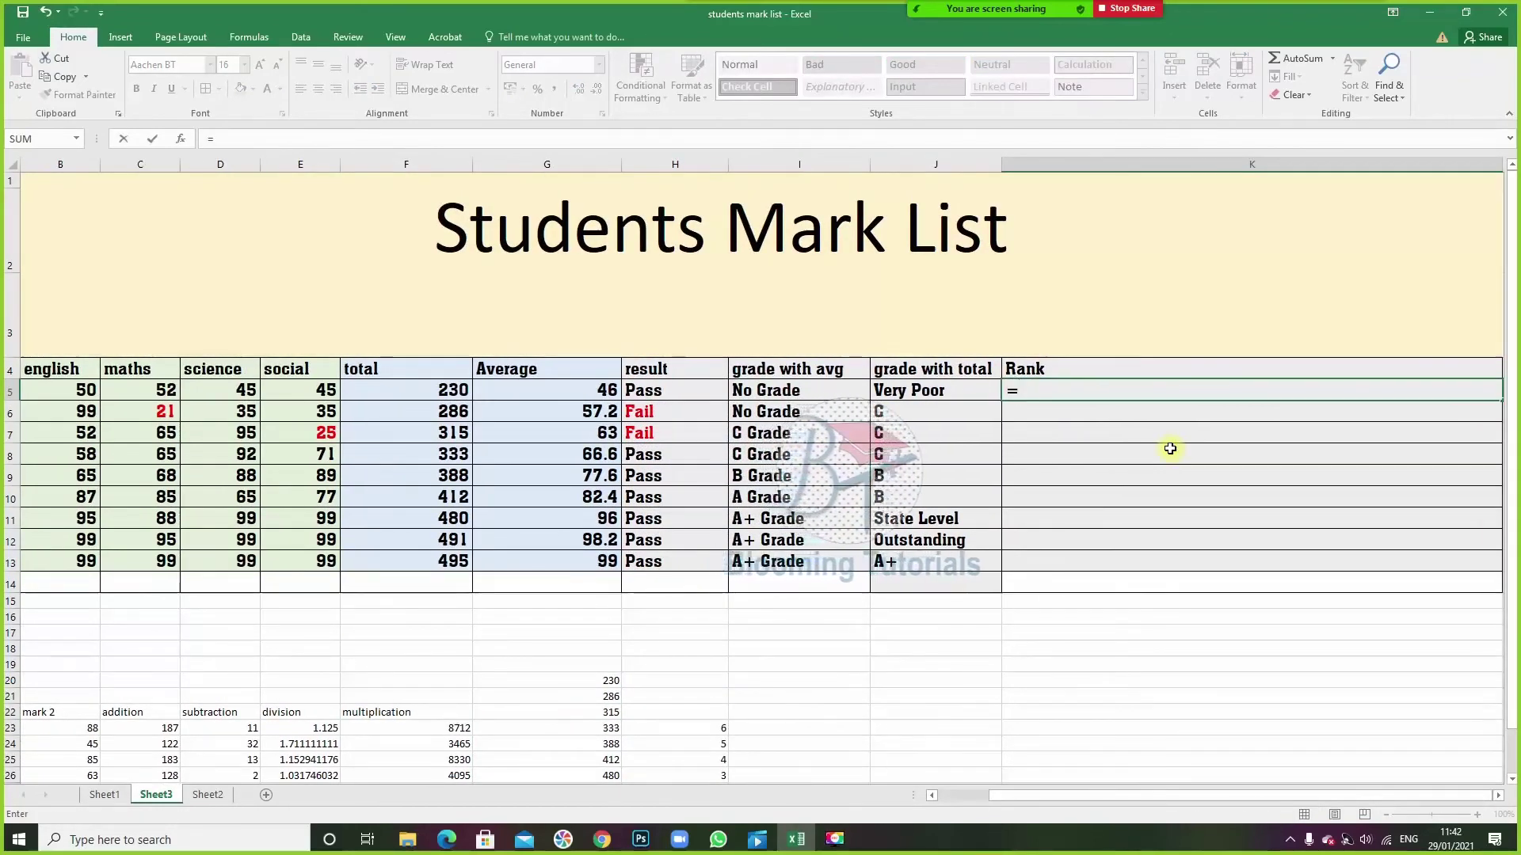
pyautogui.write('lookup')
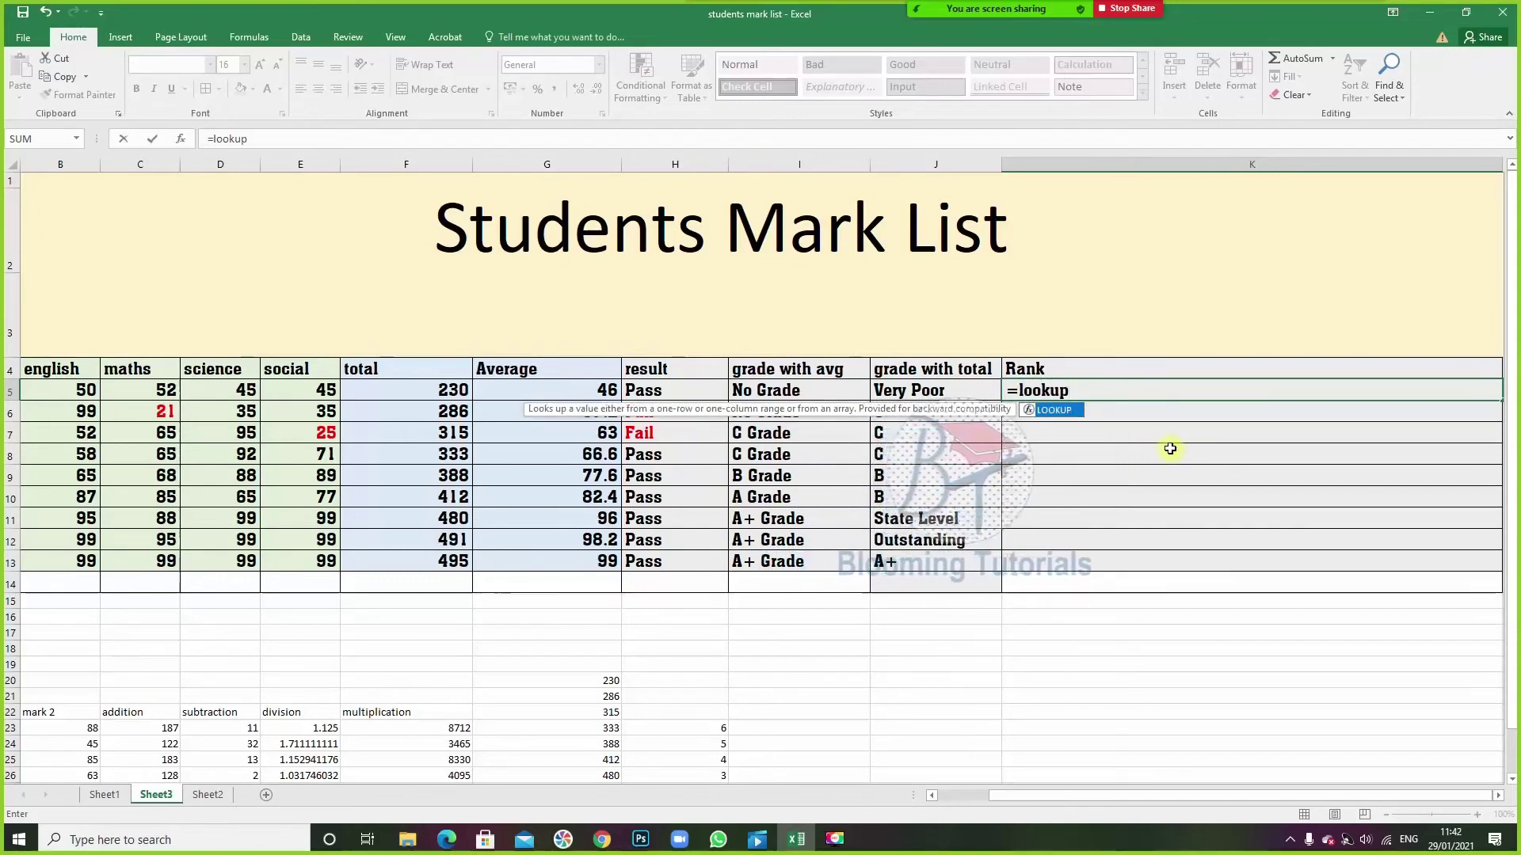
pyautogui.write('(')
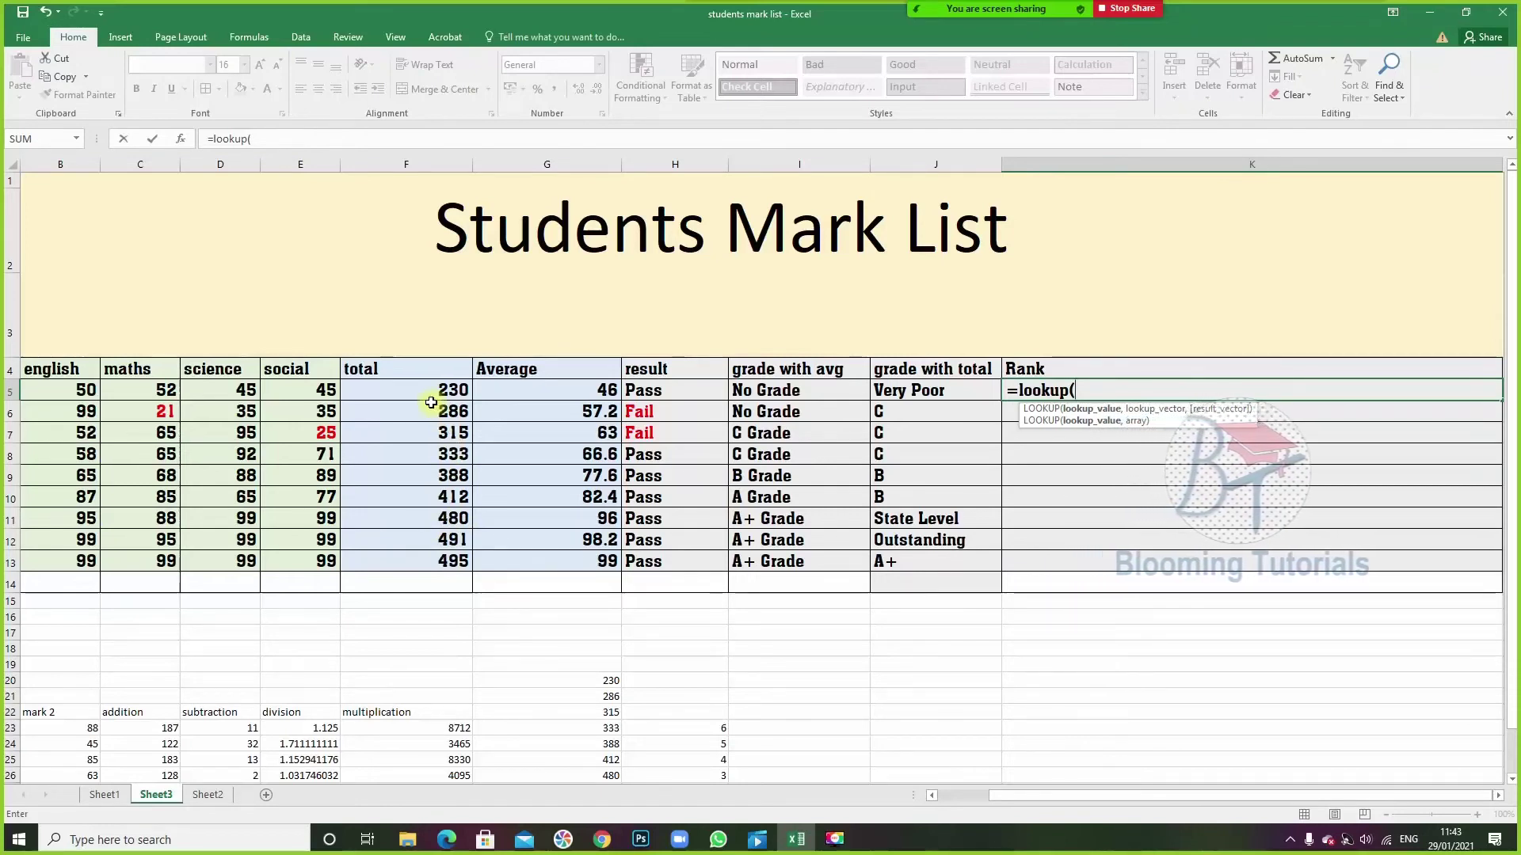
pyautogui.moveTo(1010, 797); pyautogui.dragTo(943, 796)
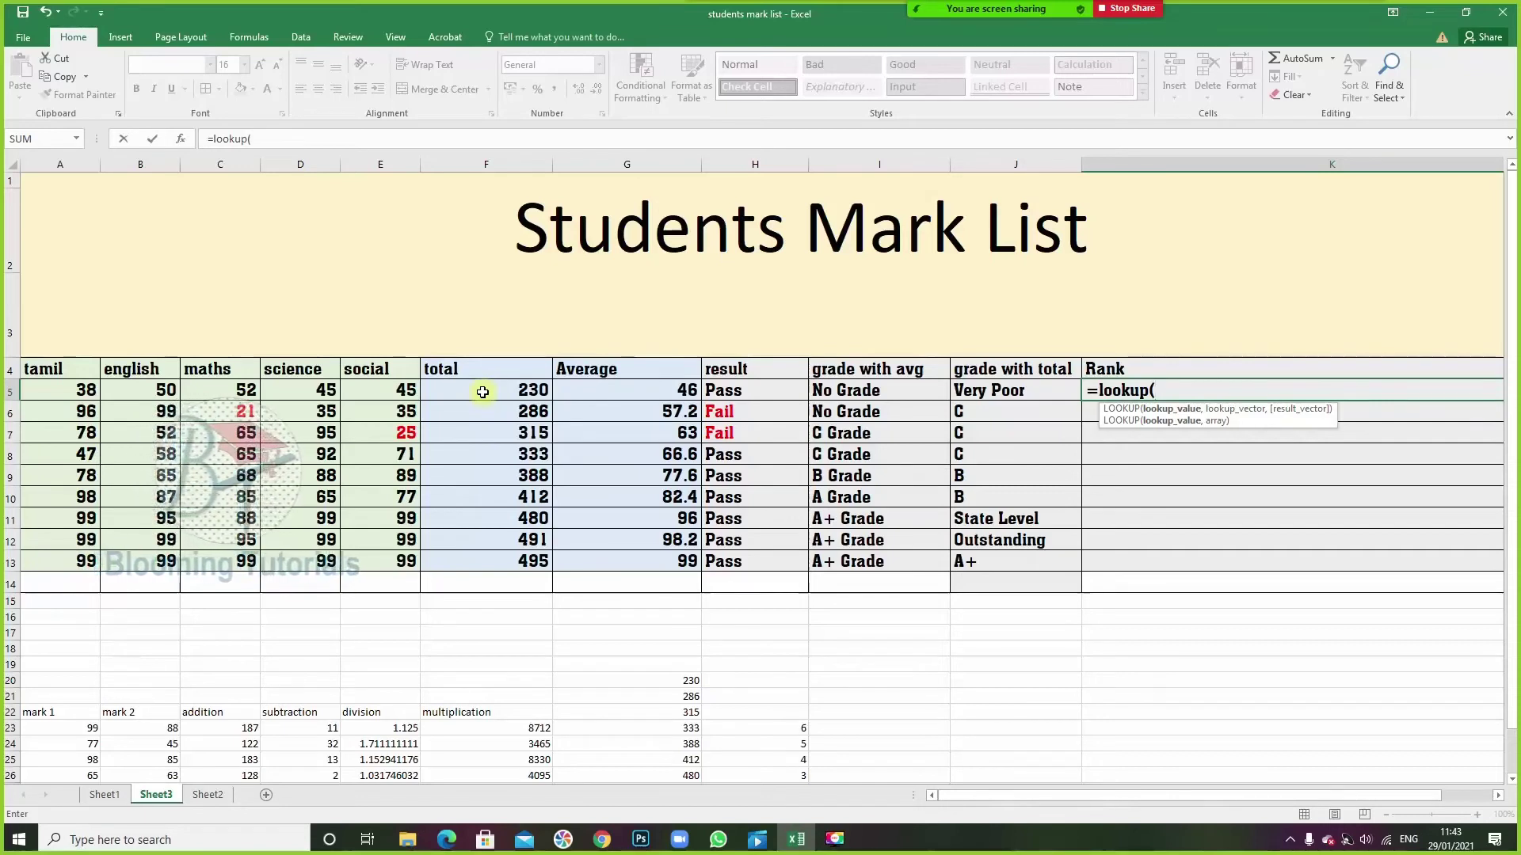
pyautogui.click(483, 392)
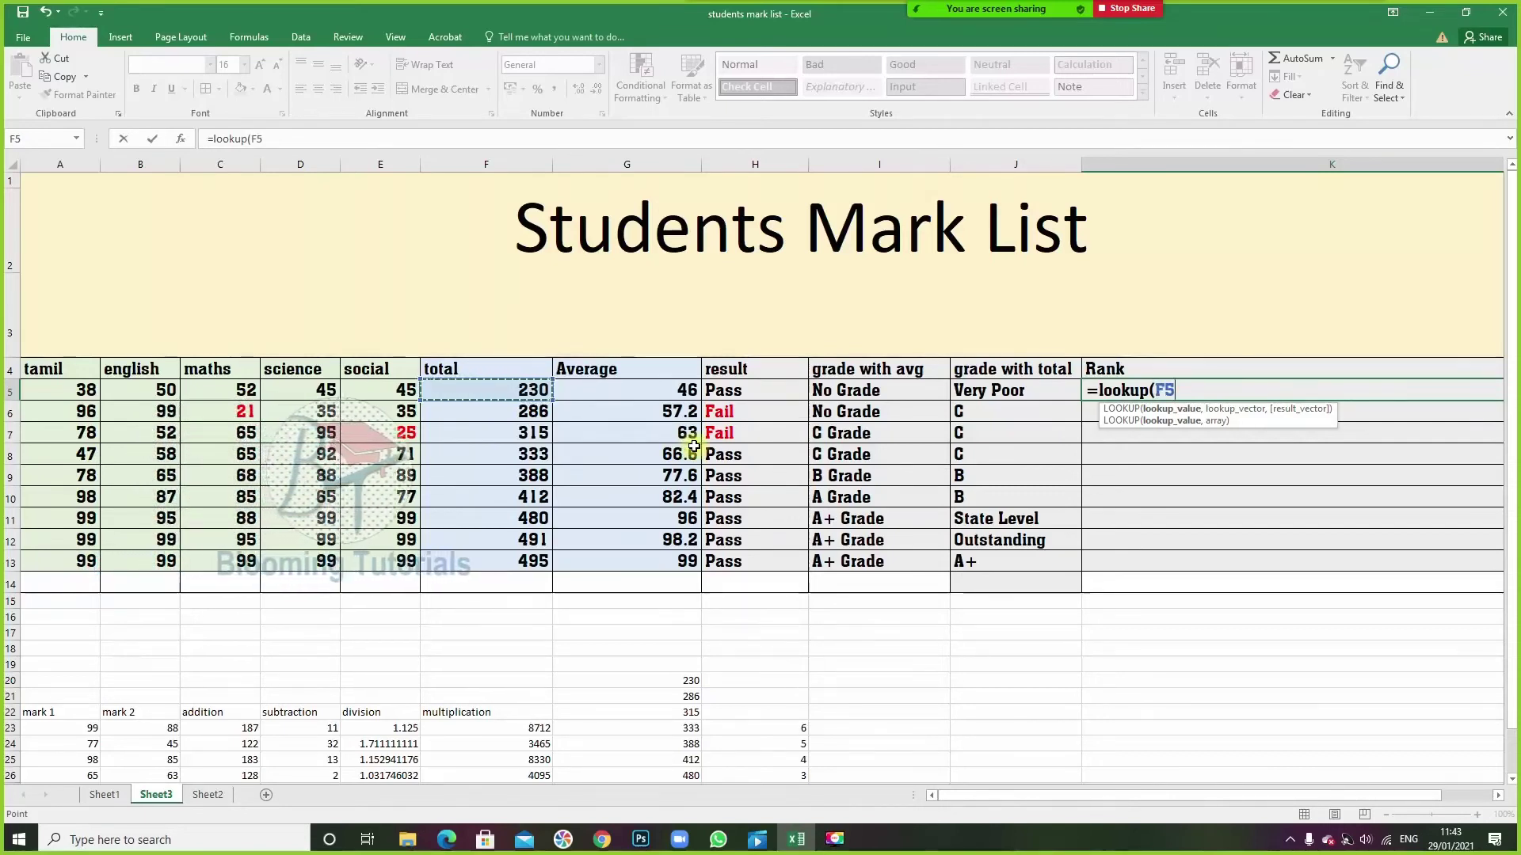
pyautogui.write(',{')
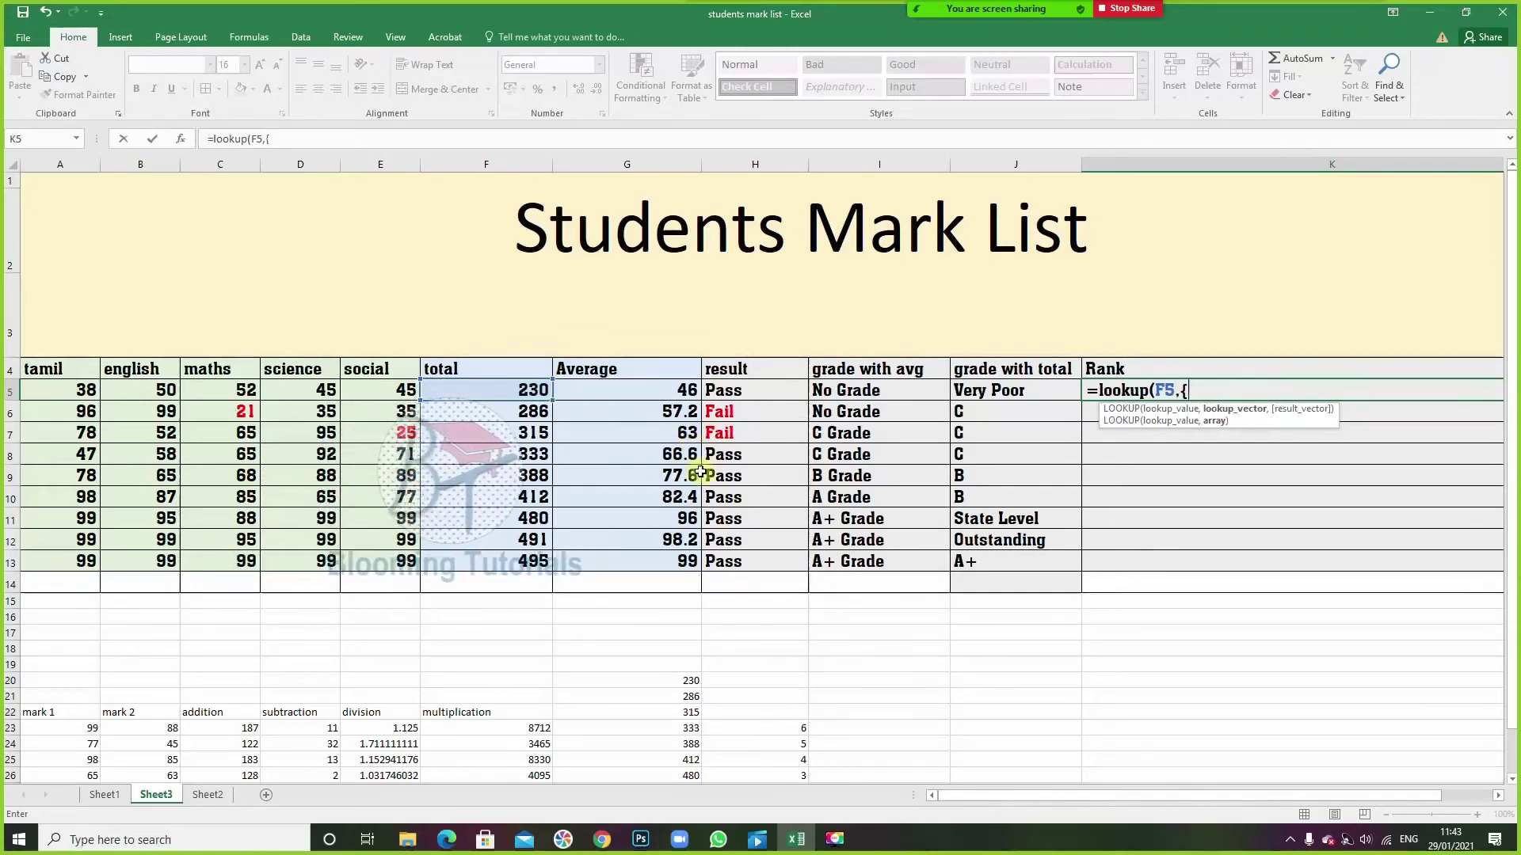
pyautogui.scroll(-1, 828, 434)
pyautogui.scroll(1, 827, 433)
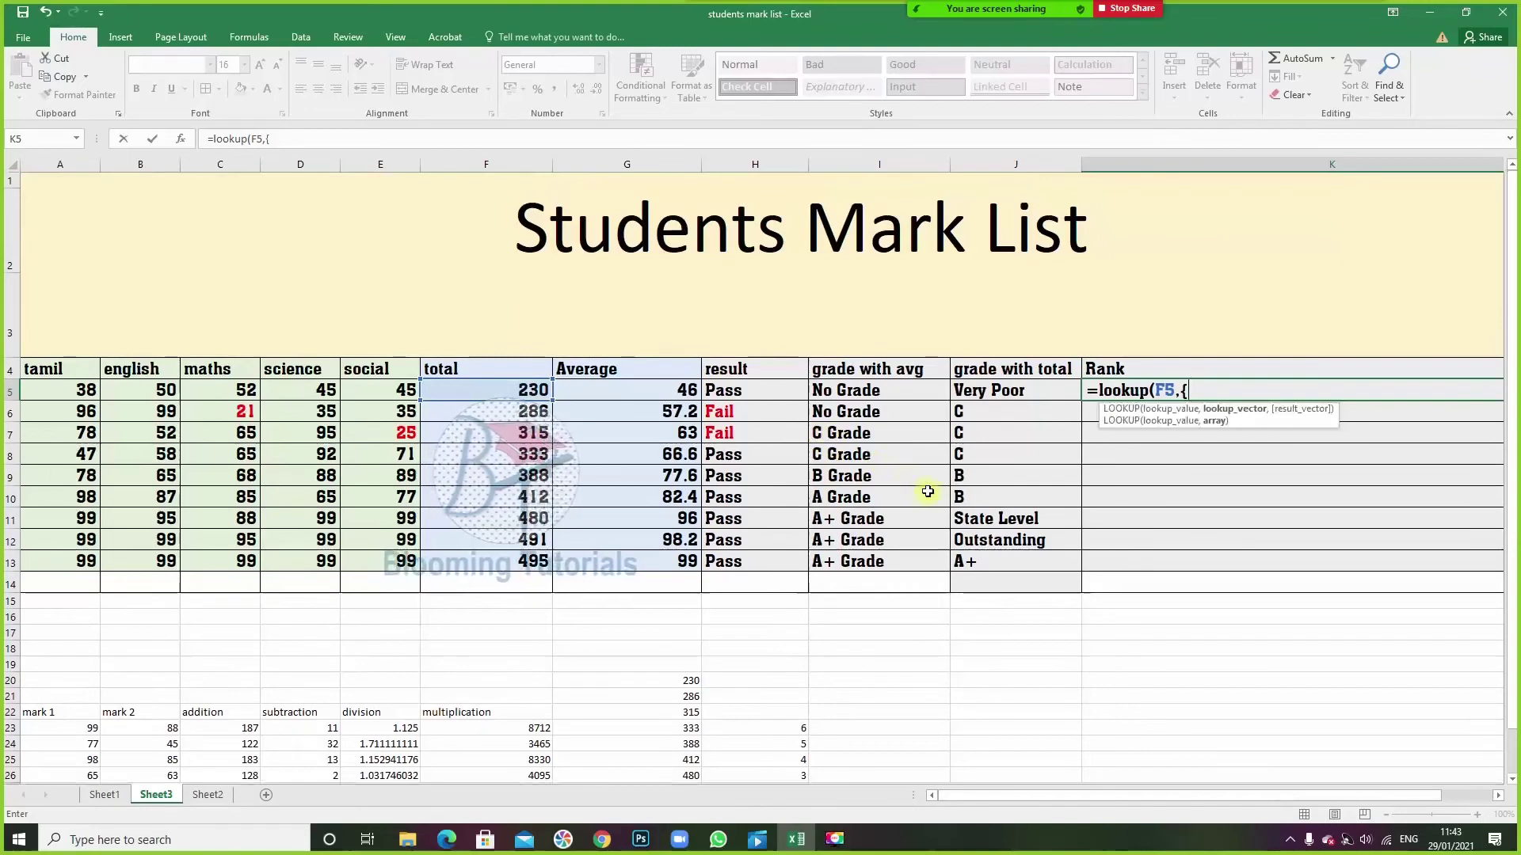
pyautogui.scroll(-1, 927, 491)
pyautogui.scroll(1, 927, 492)
pyautogui.write('230')
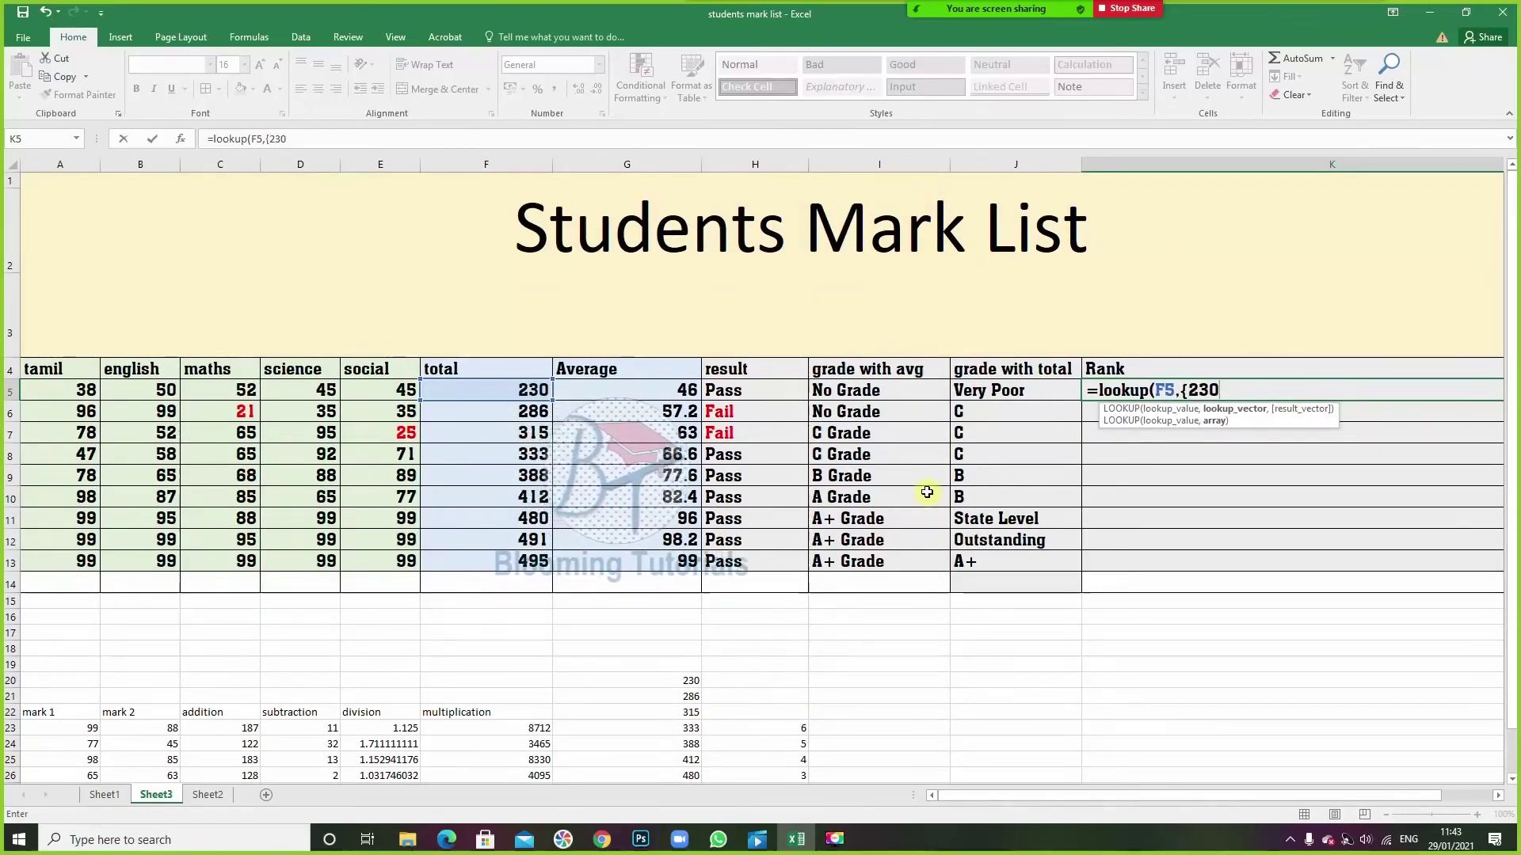
pyautogui.write(',286')
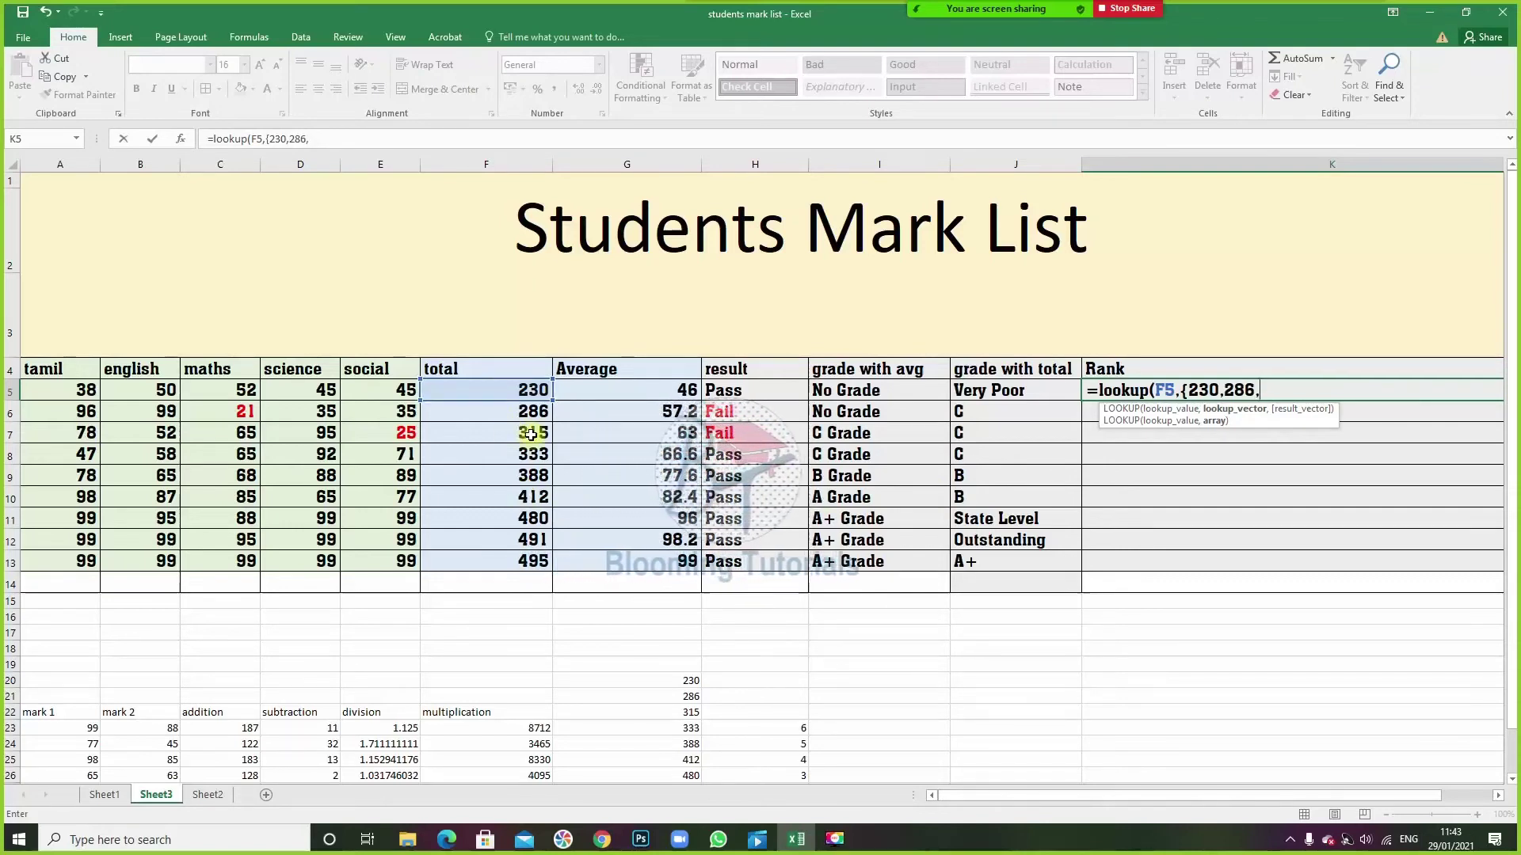
pyautogui.write(',315,333,')
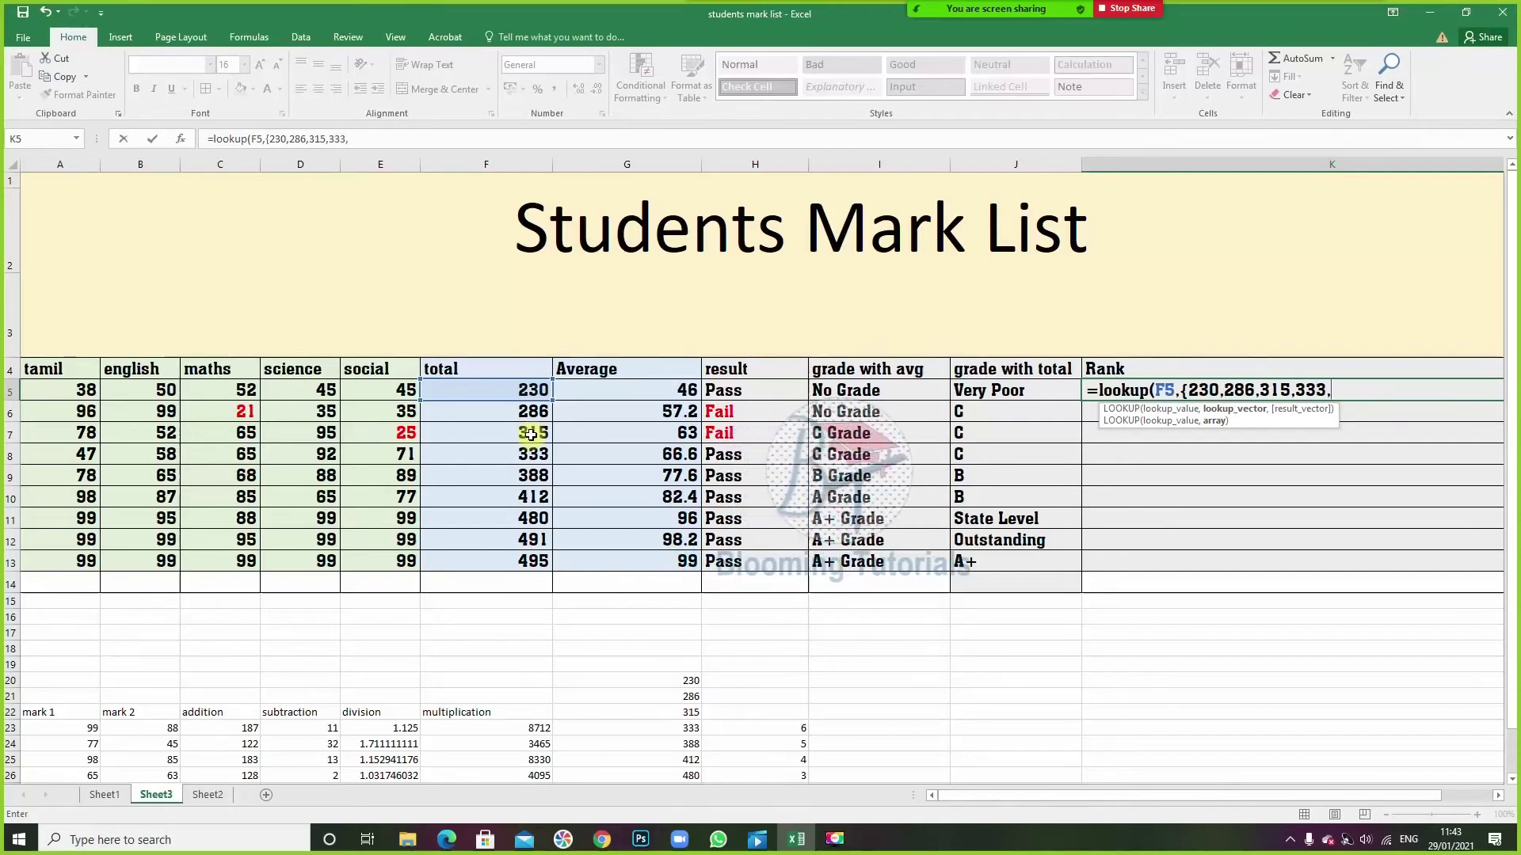
pyautogui.write('388,412,')
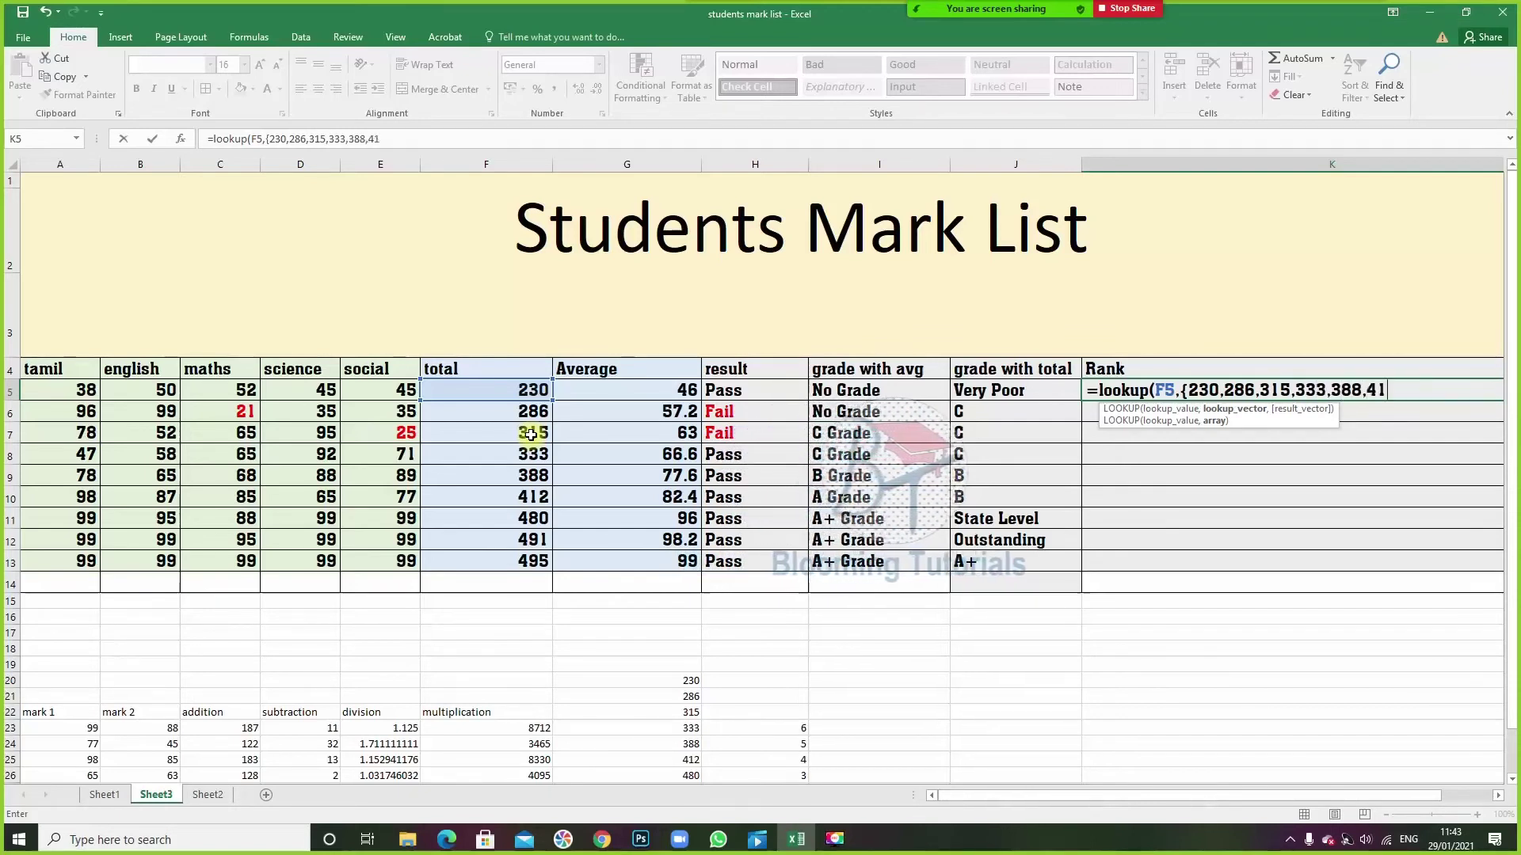
pyautogui.write('480,4')
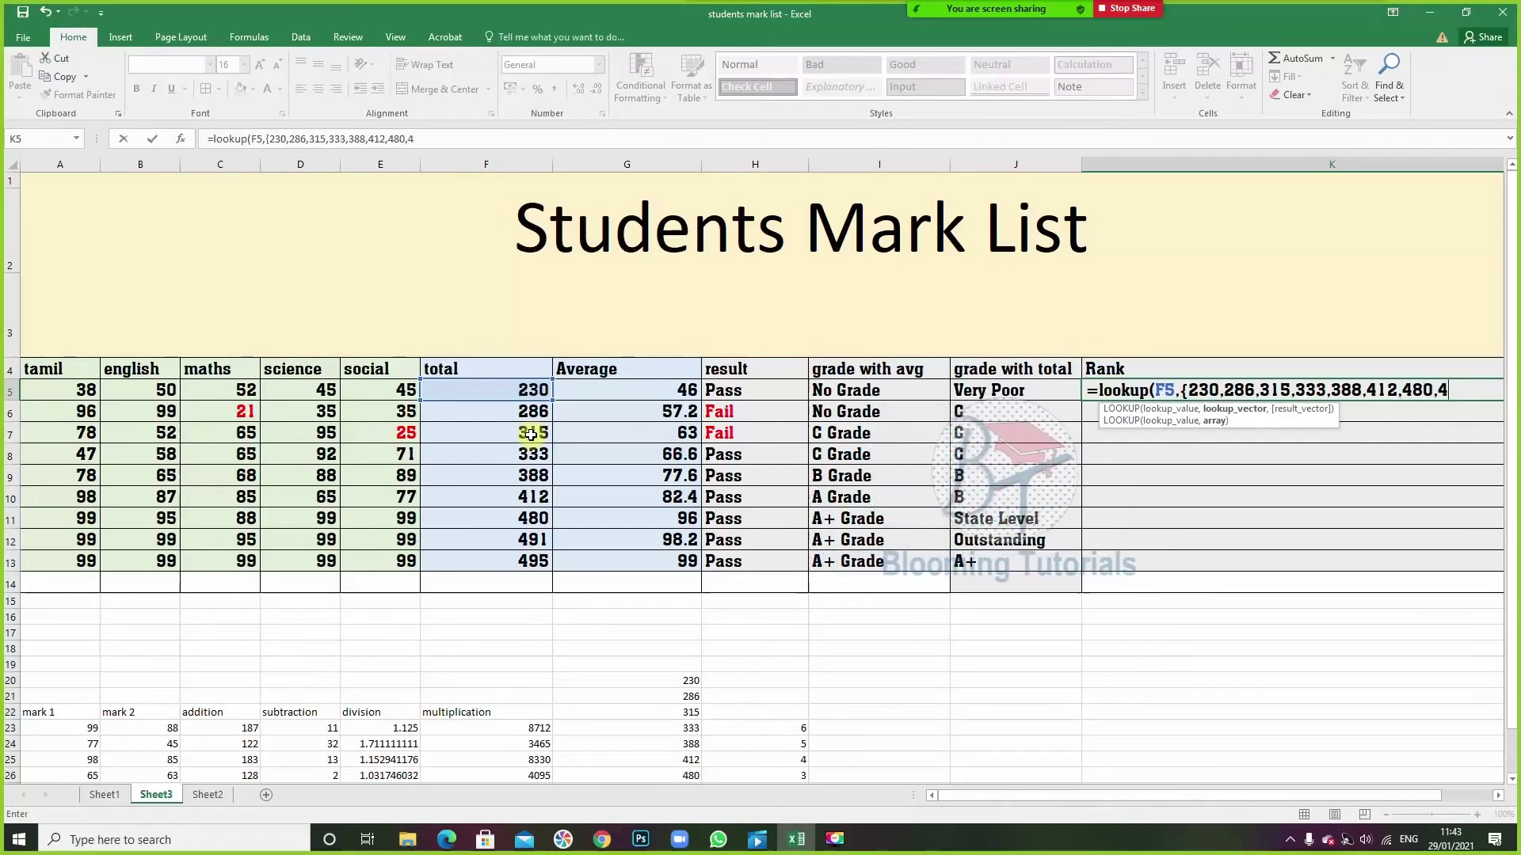
pyautogui.write('91,')
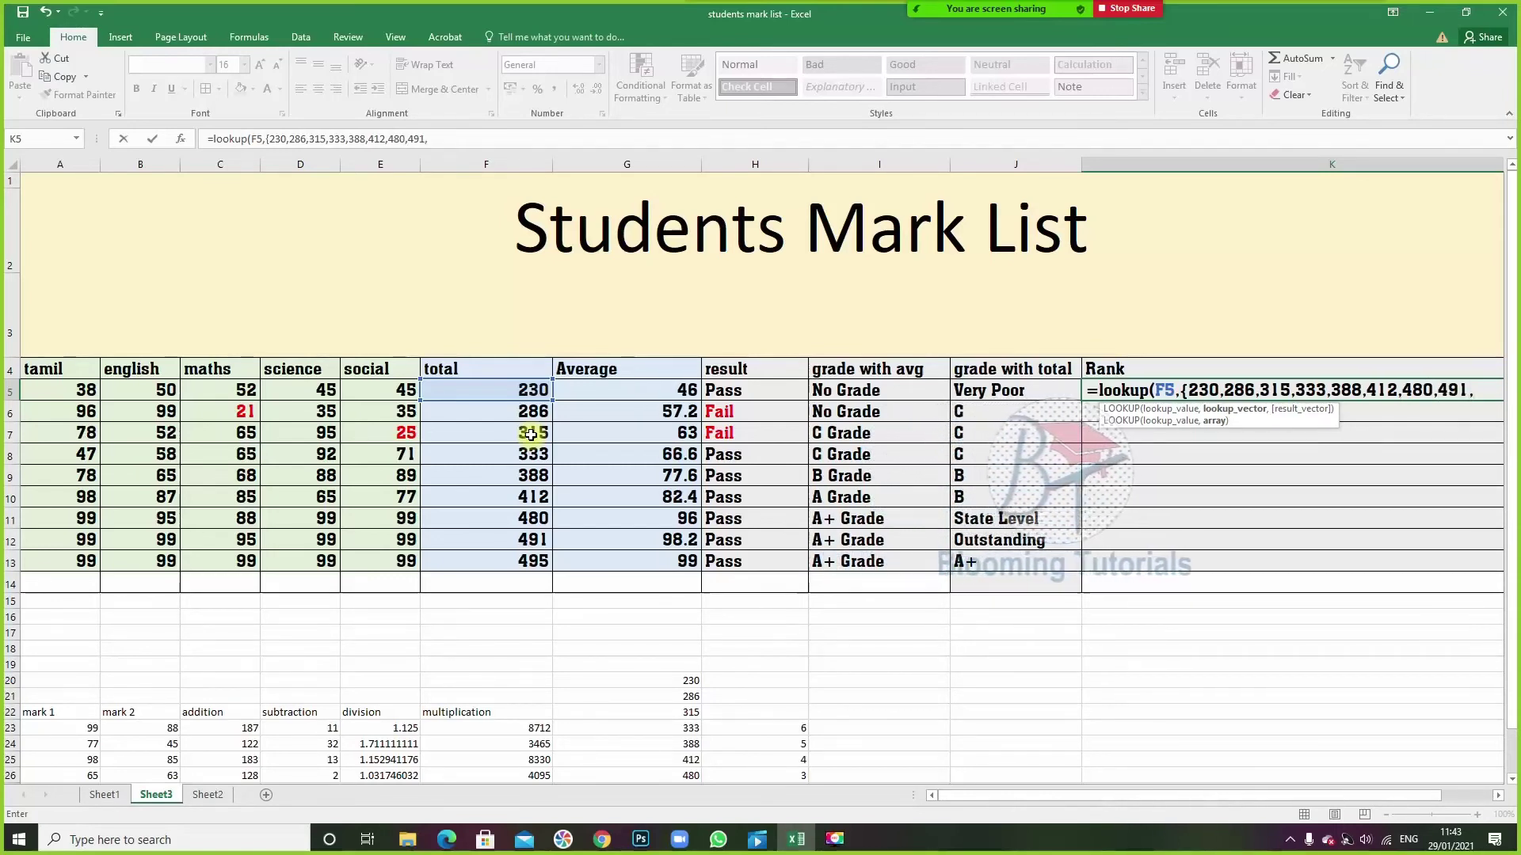
pyautogui.write('495')
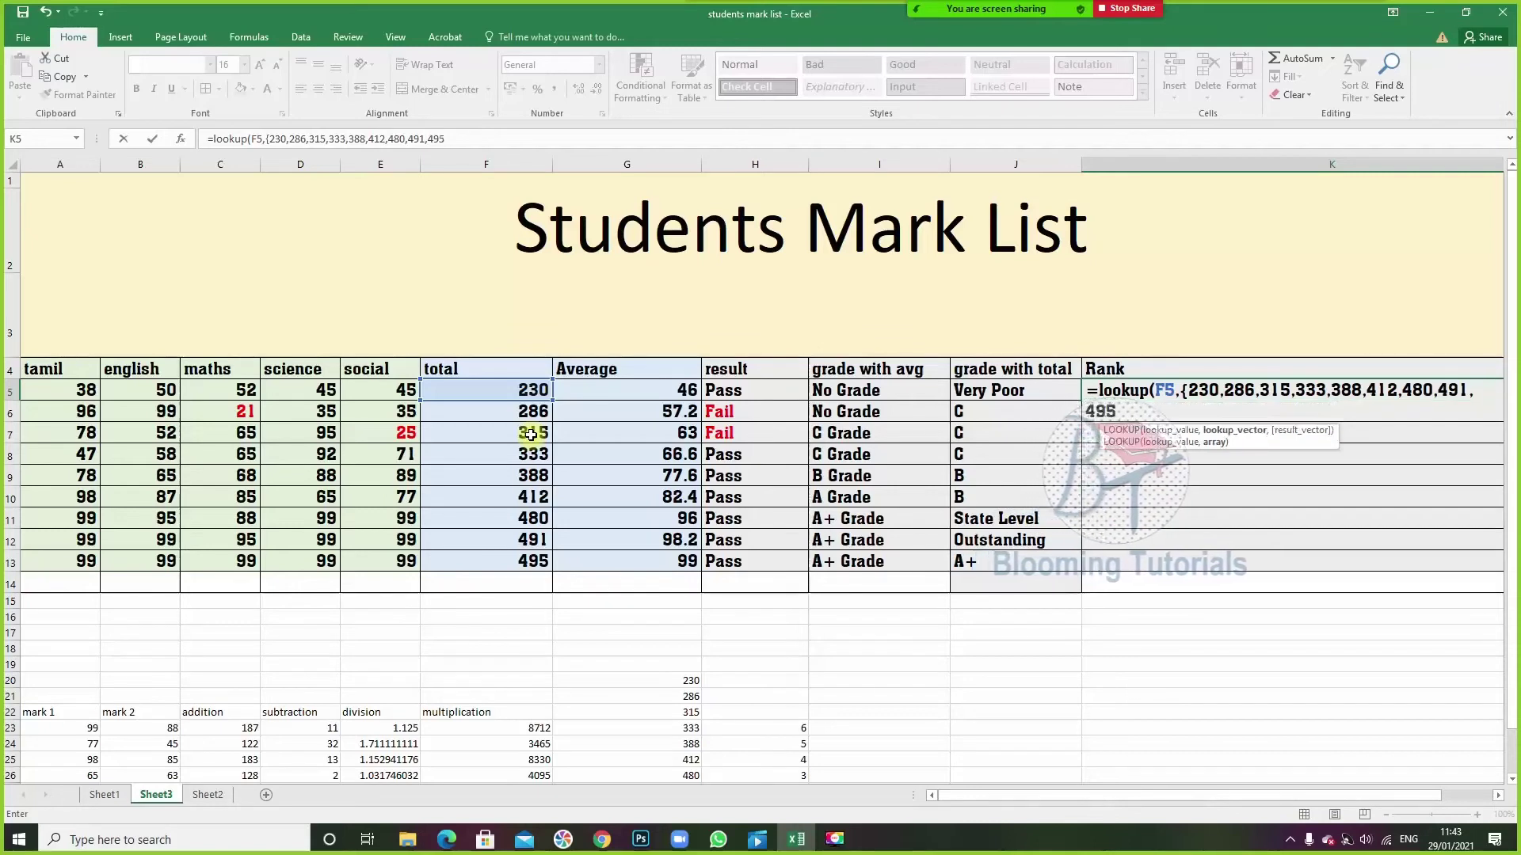
pyautogui.write('}')
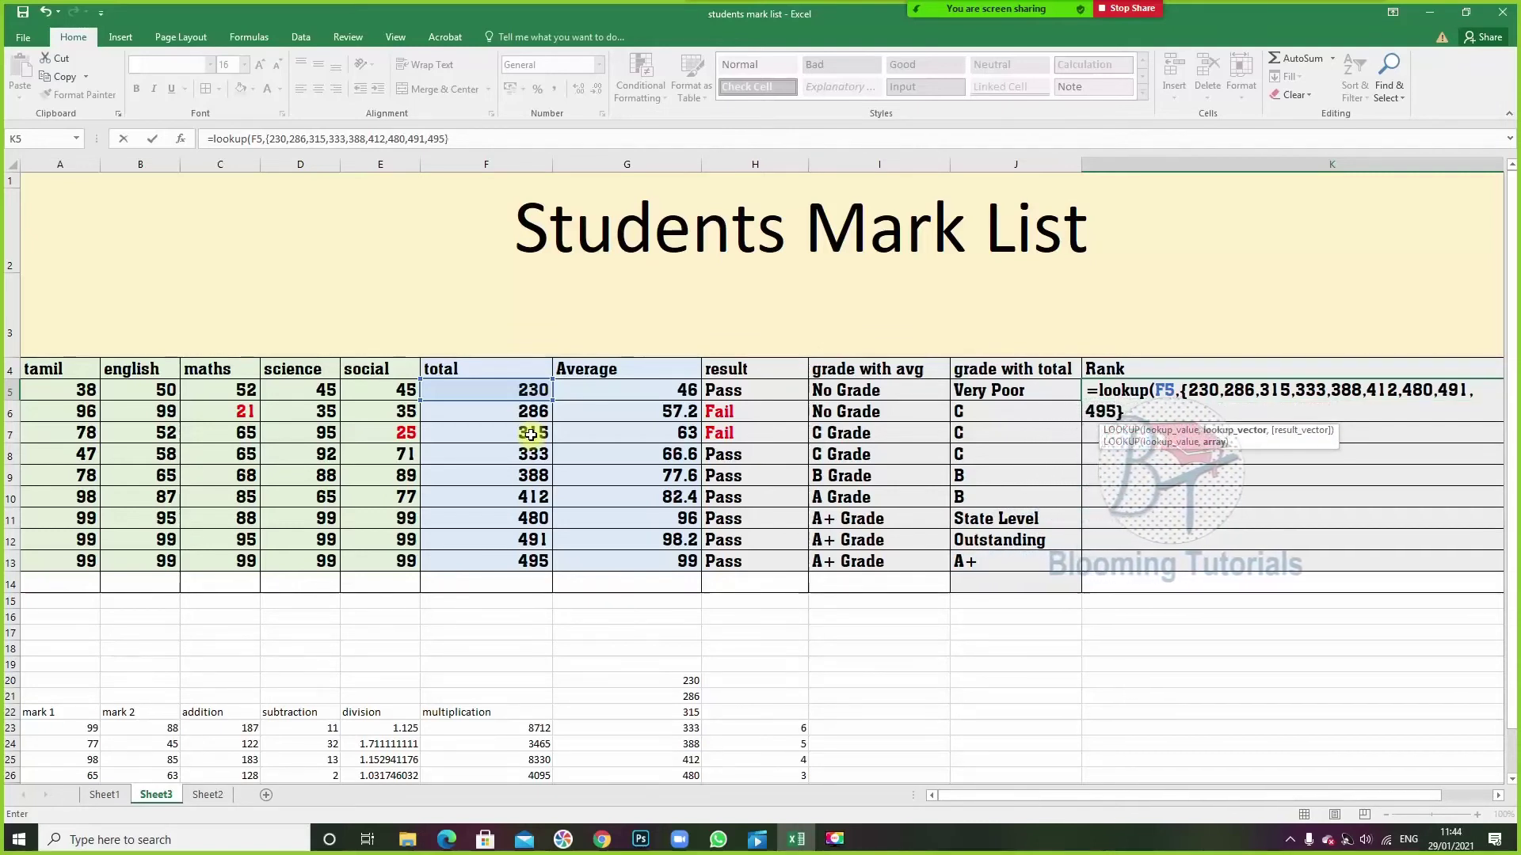
pyautogui.write(',{9,')
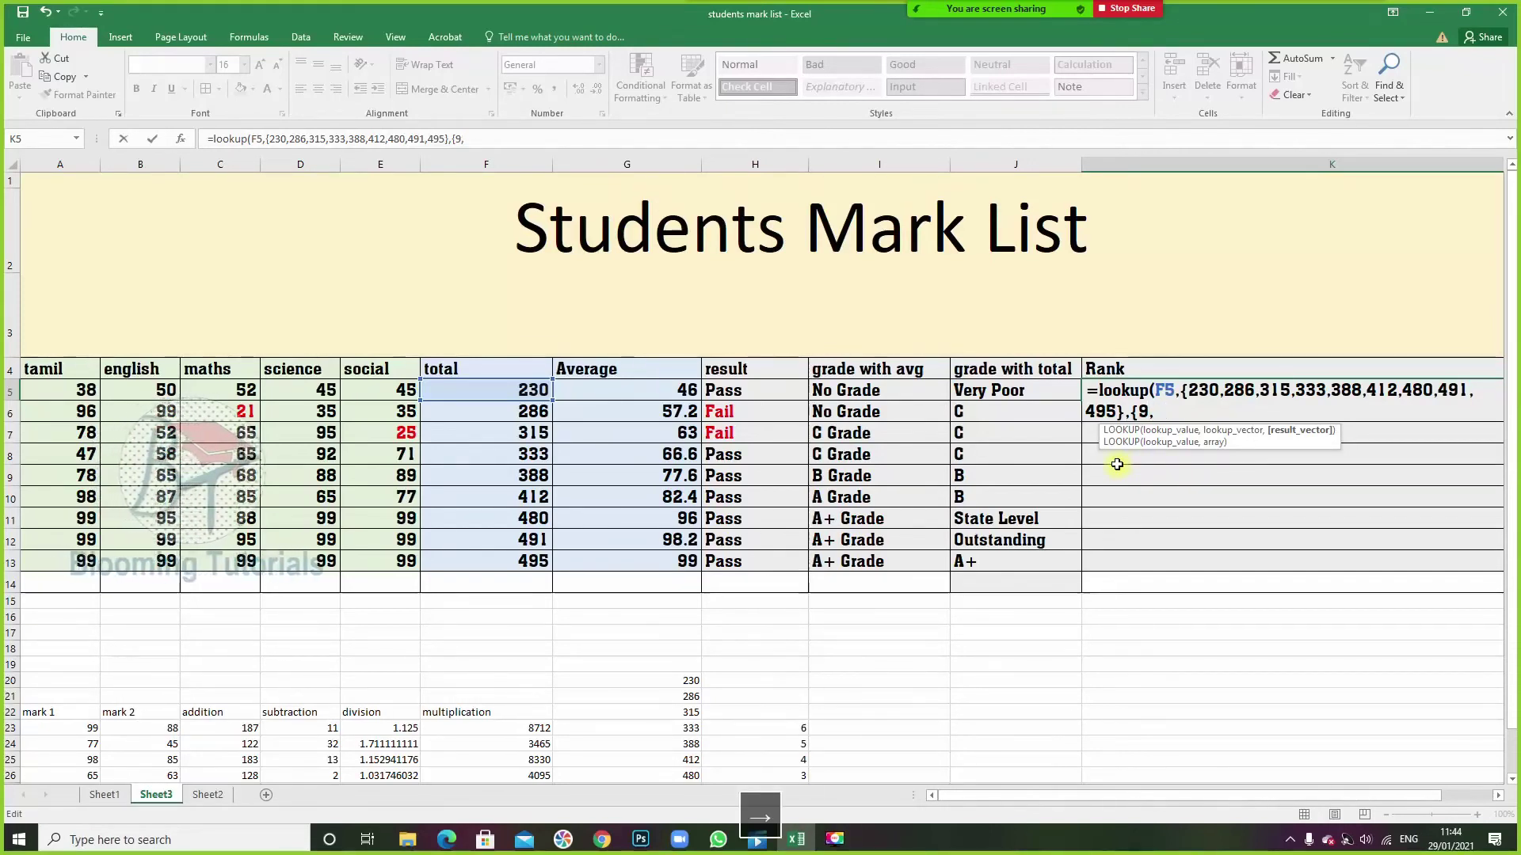
# - Close the K5 formula with ranks 9 down to 1, so the first student shows rank 9
pyautogui.write('8,7,')
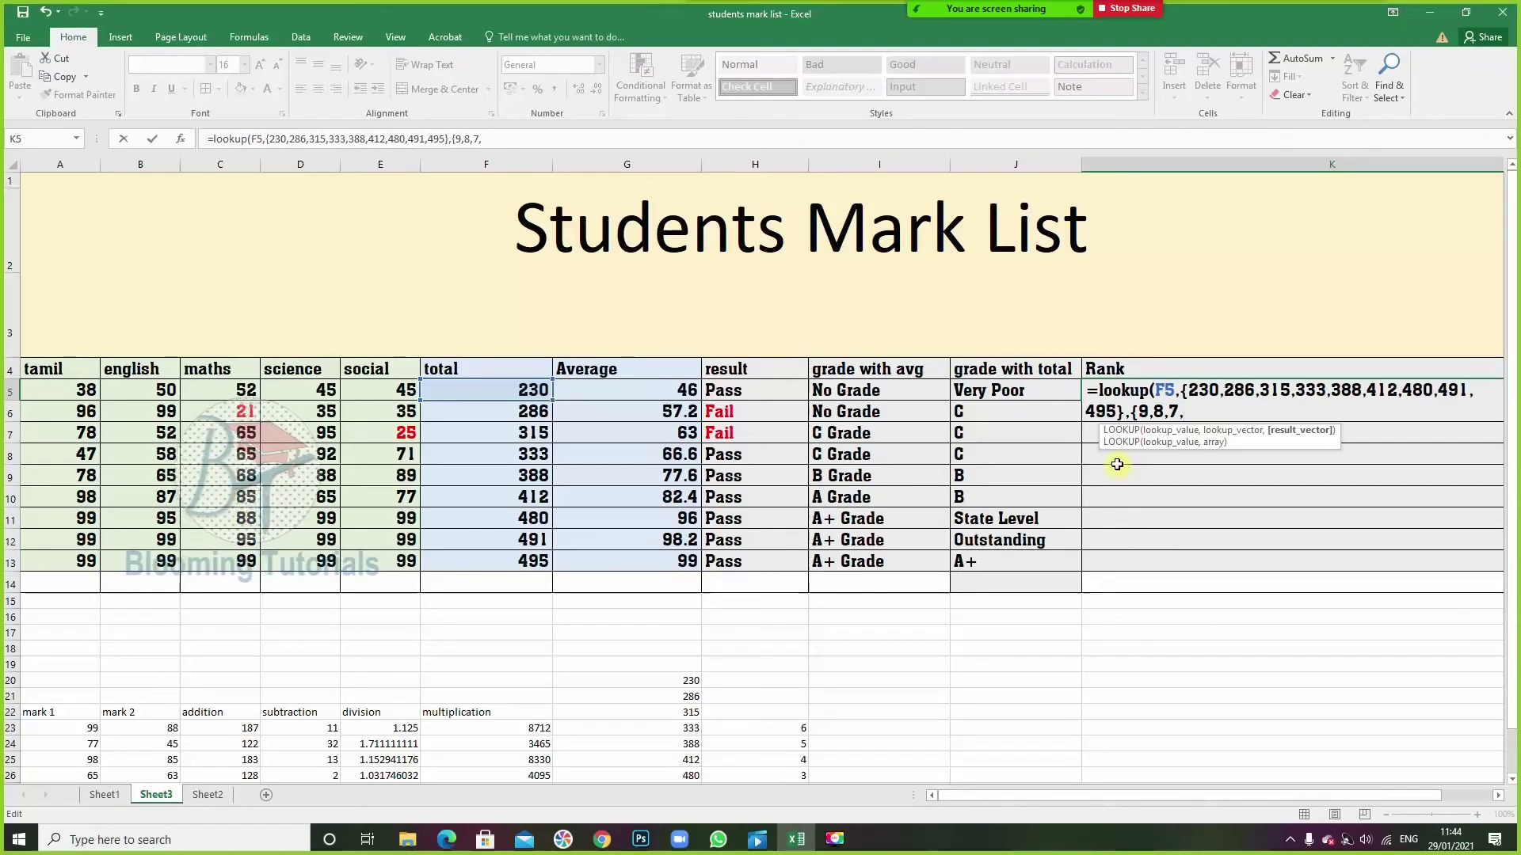
pyautogui.write('6,5,4,3,2,1')
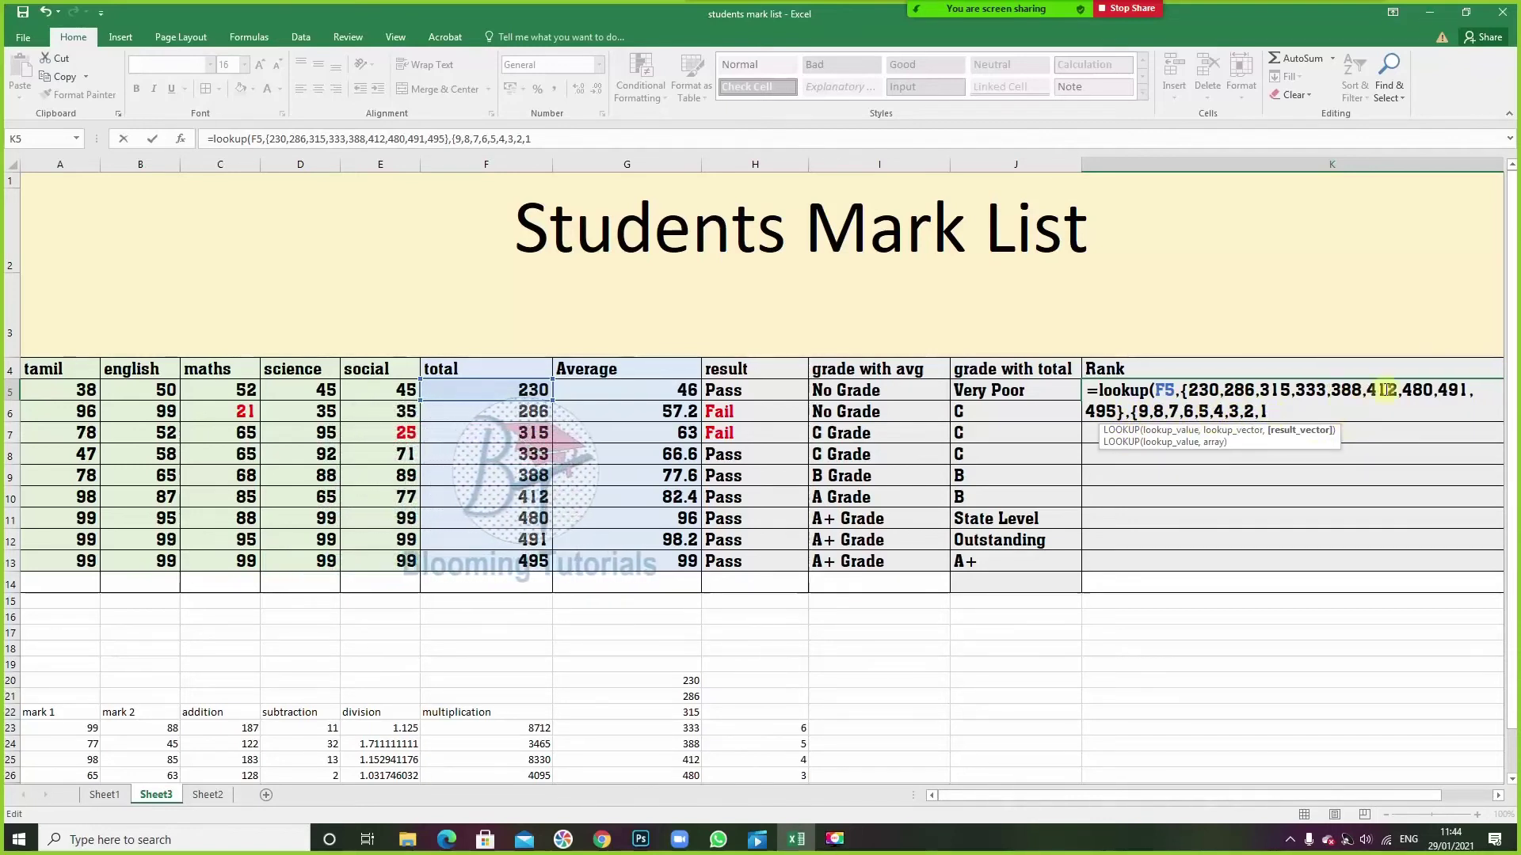
pyautogui.write('}')
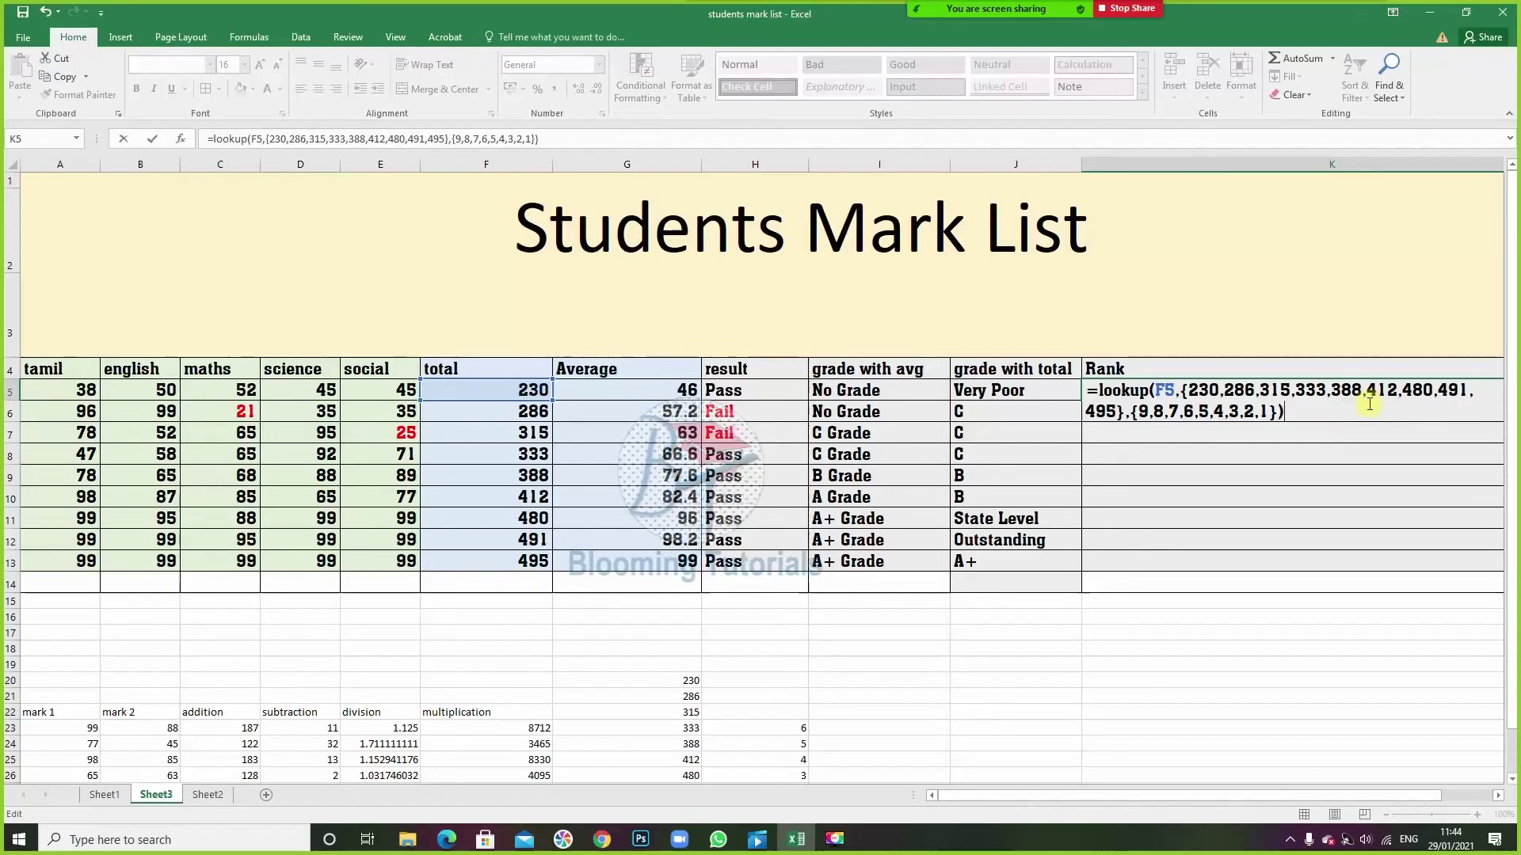
pyautogui.press('Return')
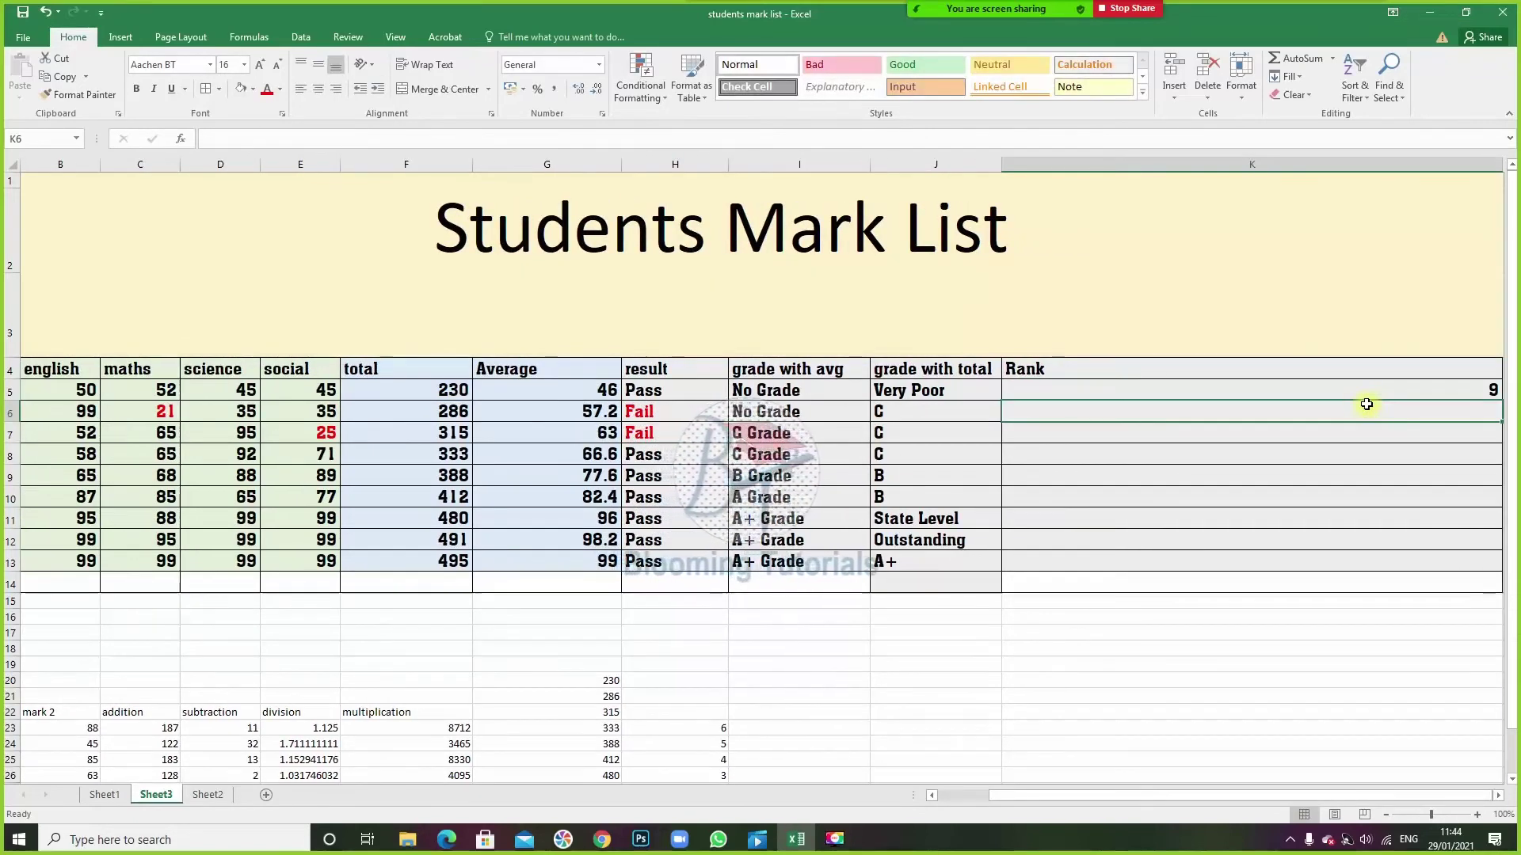
pyautogui.click(1399, 394)
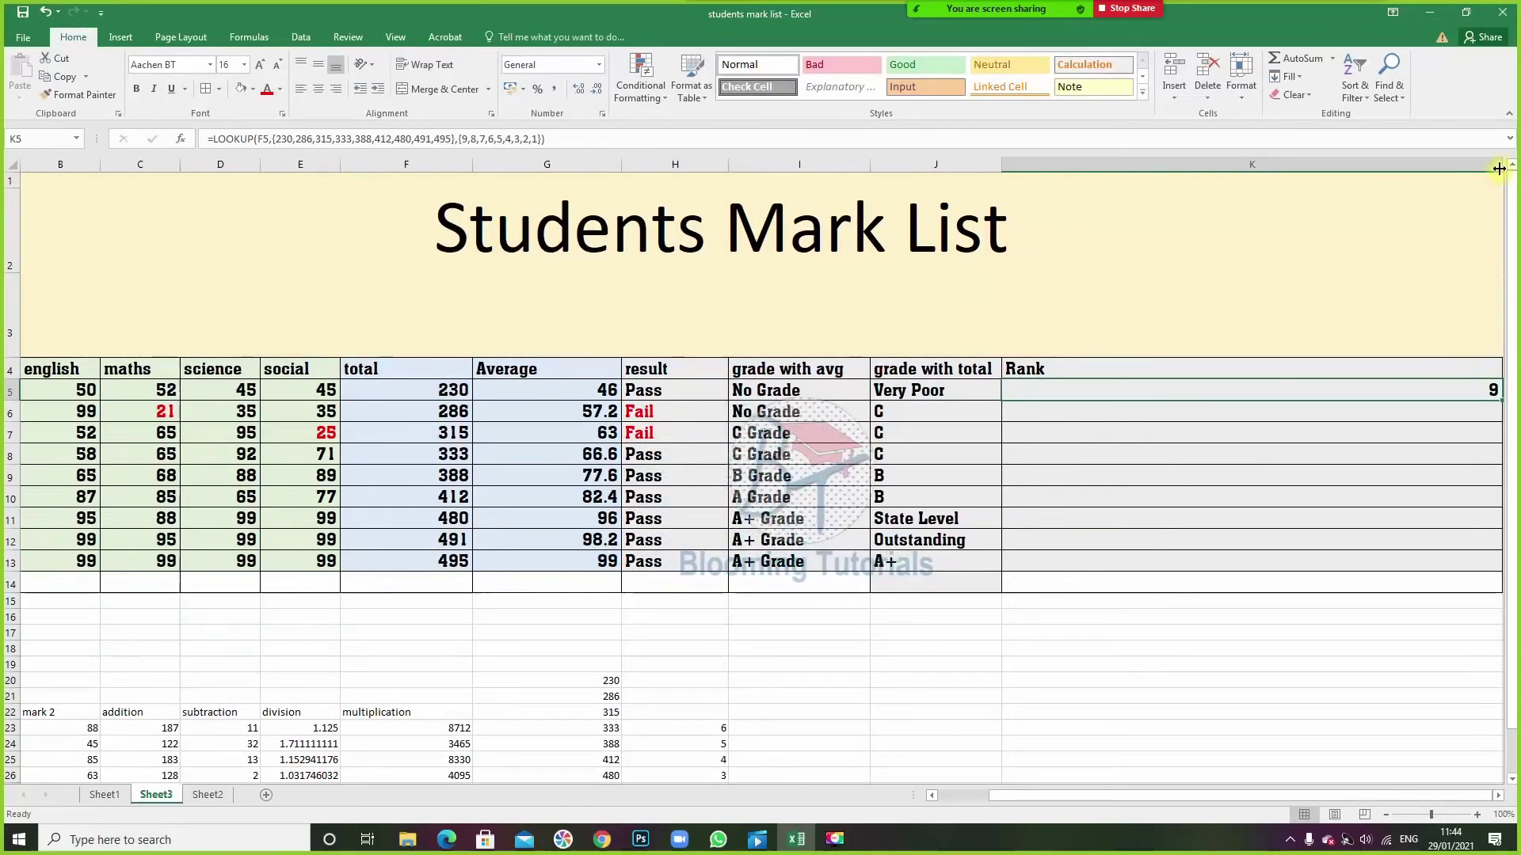
# - Narrow column K, fill the rank formula down to K13, and switch to Sheet1
pyautogui.moveTo(1500, 168); pyautogui.dragTo(1120, 168)
pyautogui.moveTo(1122, 404); pyautogui.dragTo(1120, 398)
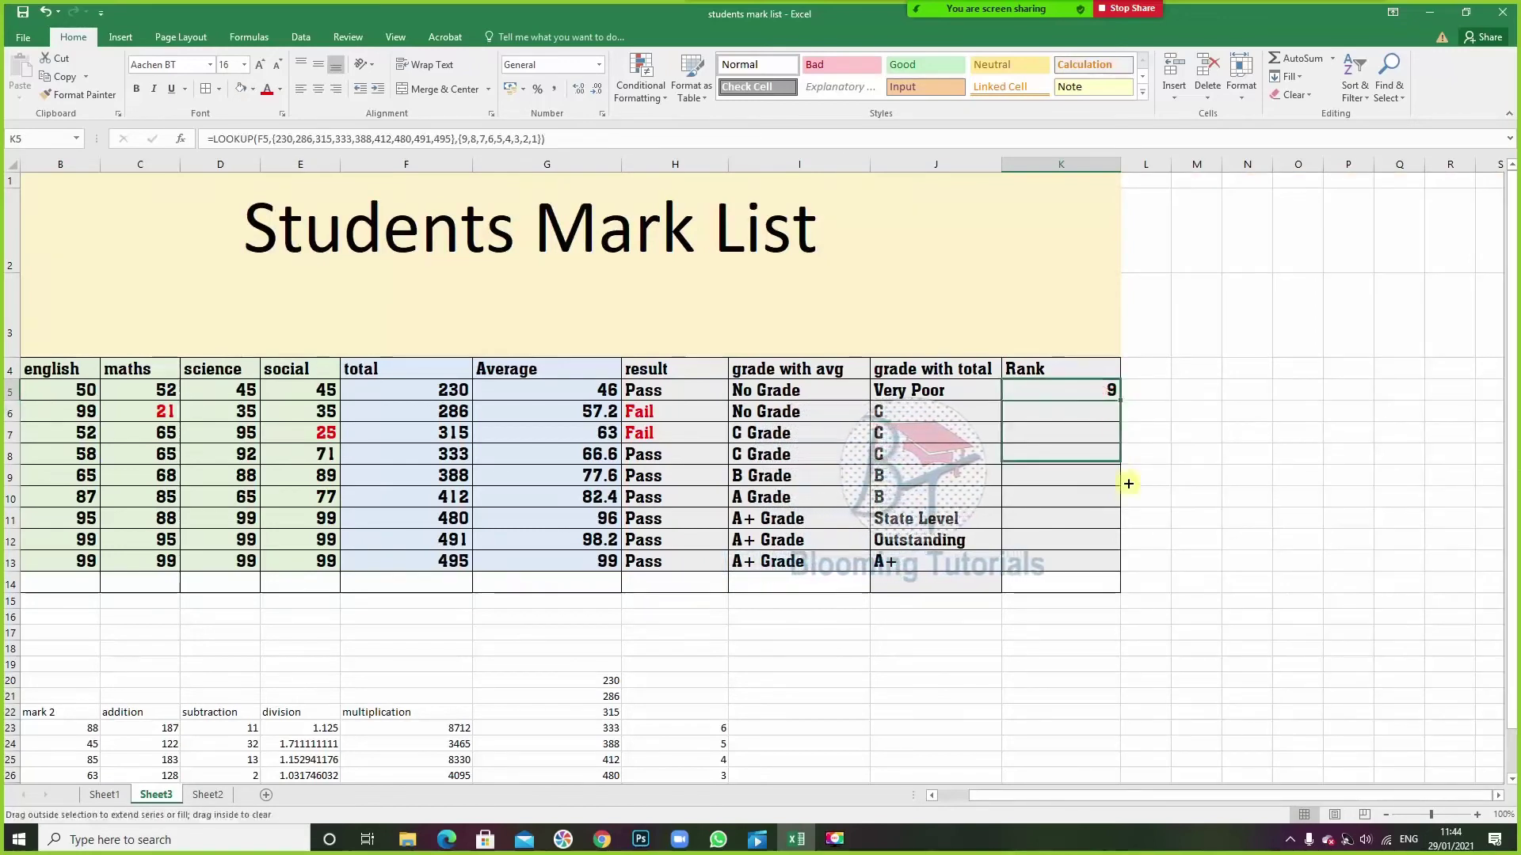
pyautogui.moveTo(1121, 398); pyautogui.dragTo(1120, 567)
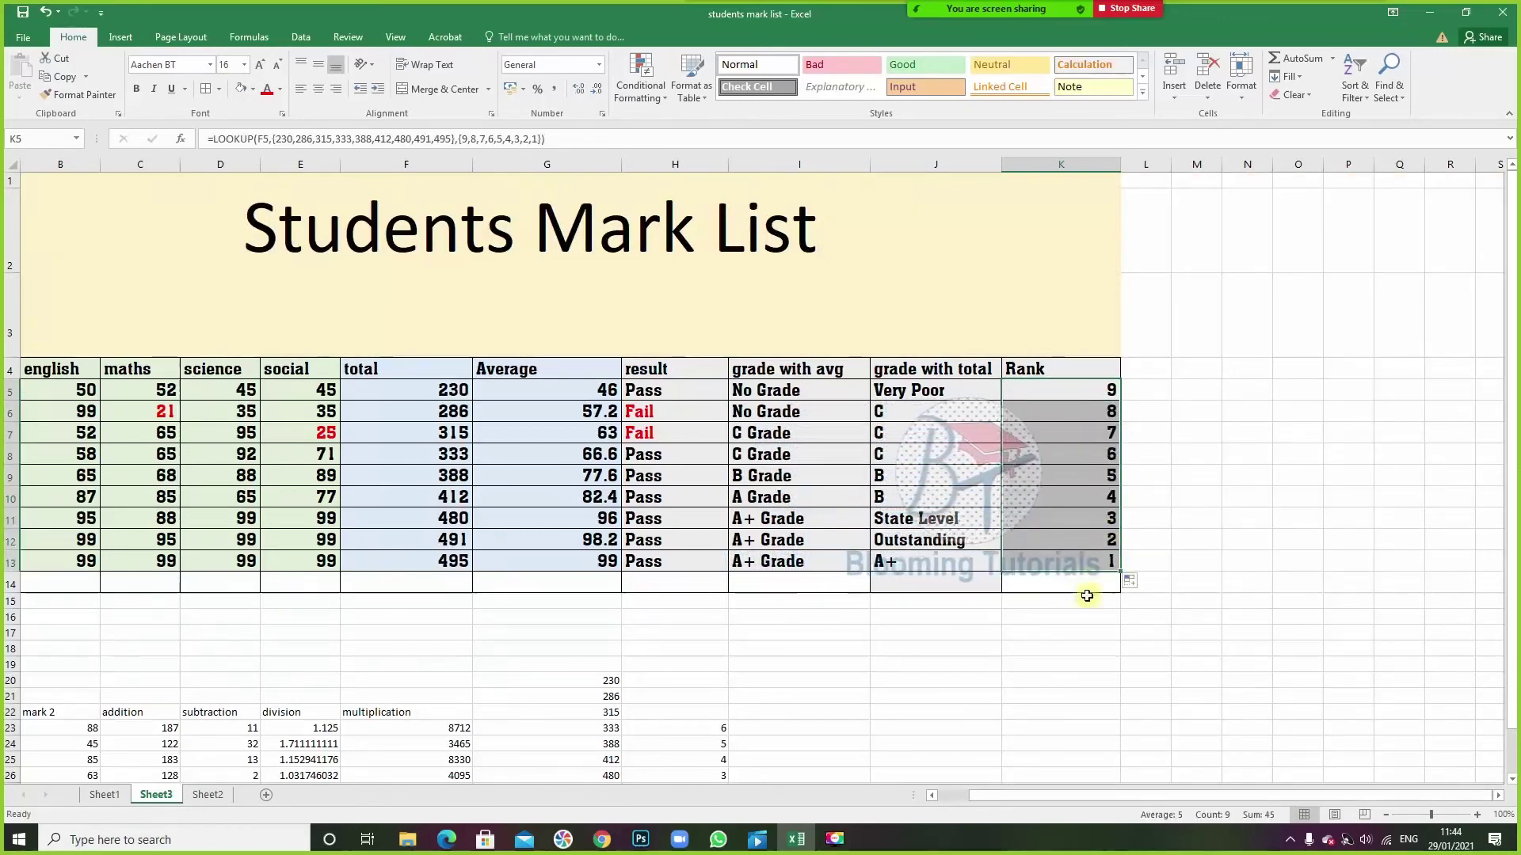
pyautogui.click(1082, 540)
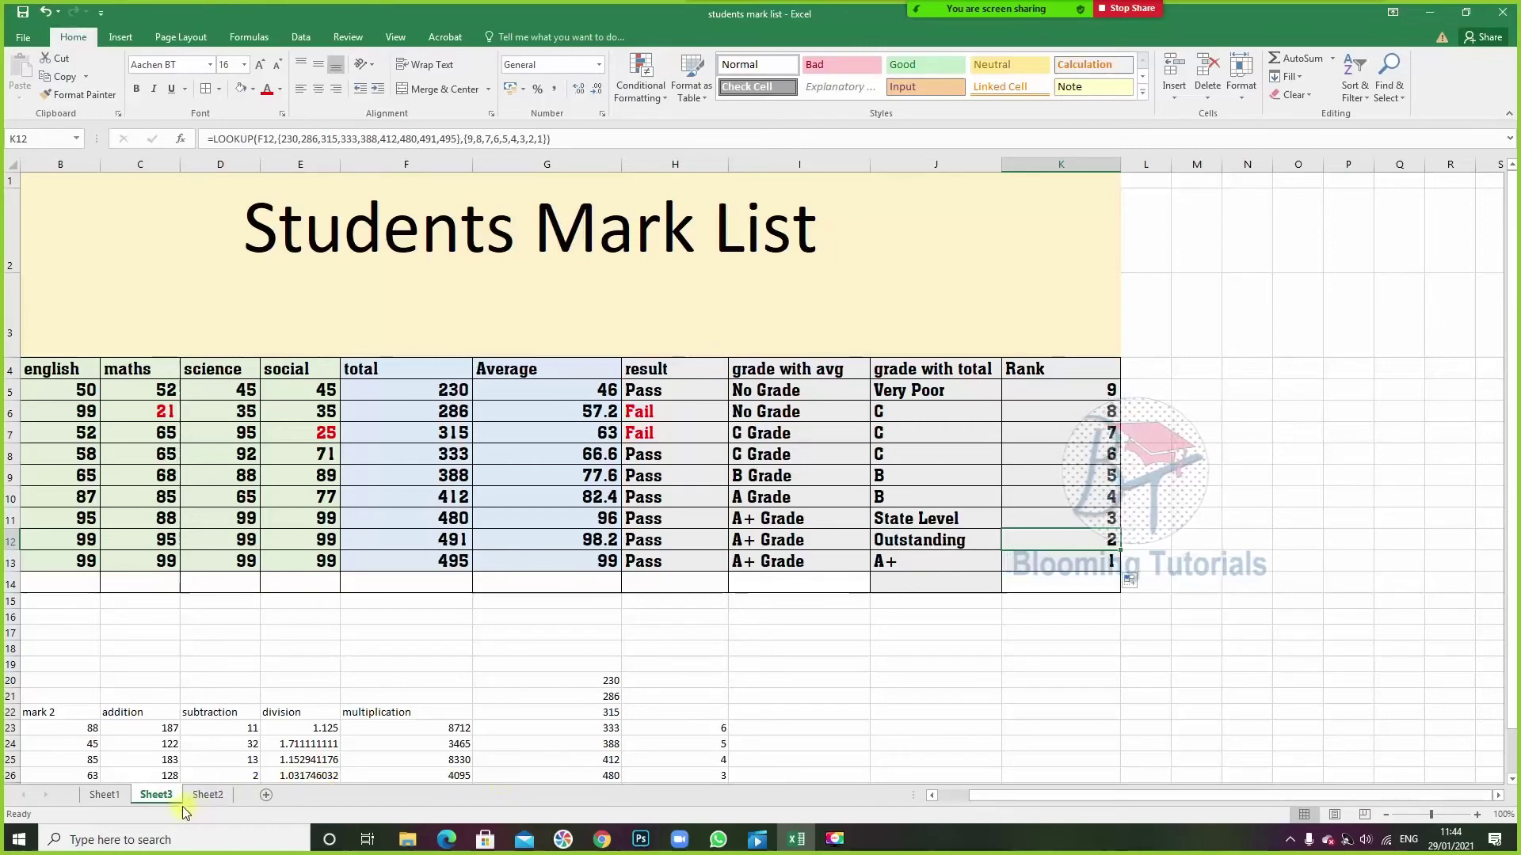
pyautogui.click(104, 794)
pyautogui.click(1244, 319)
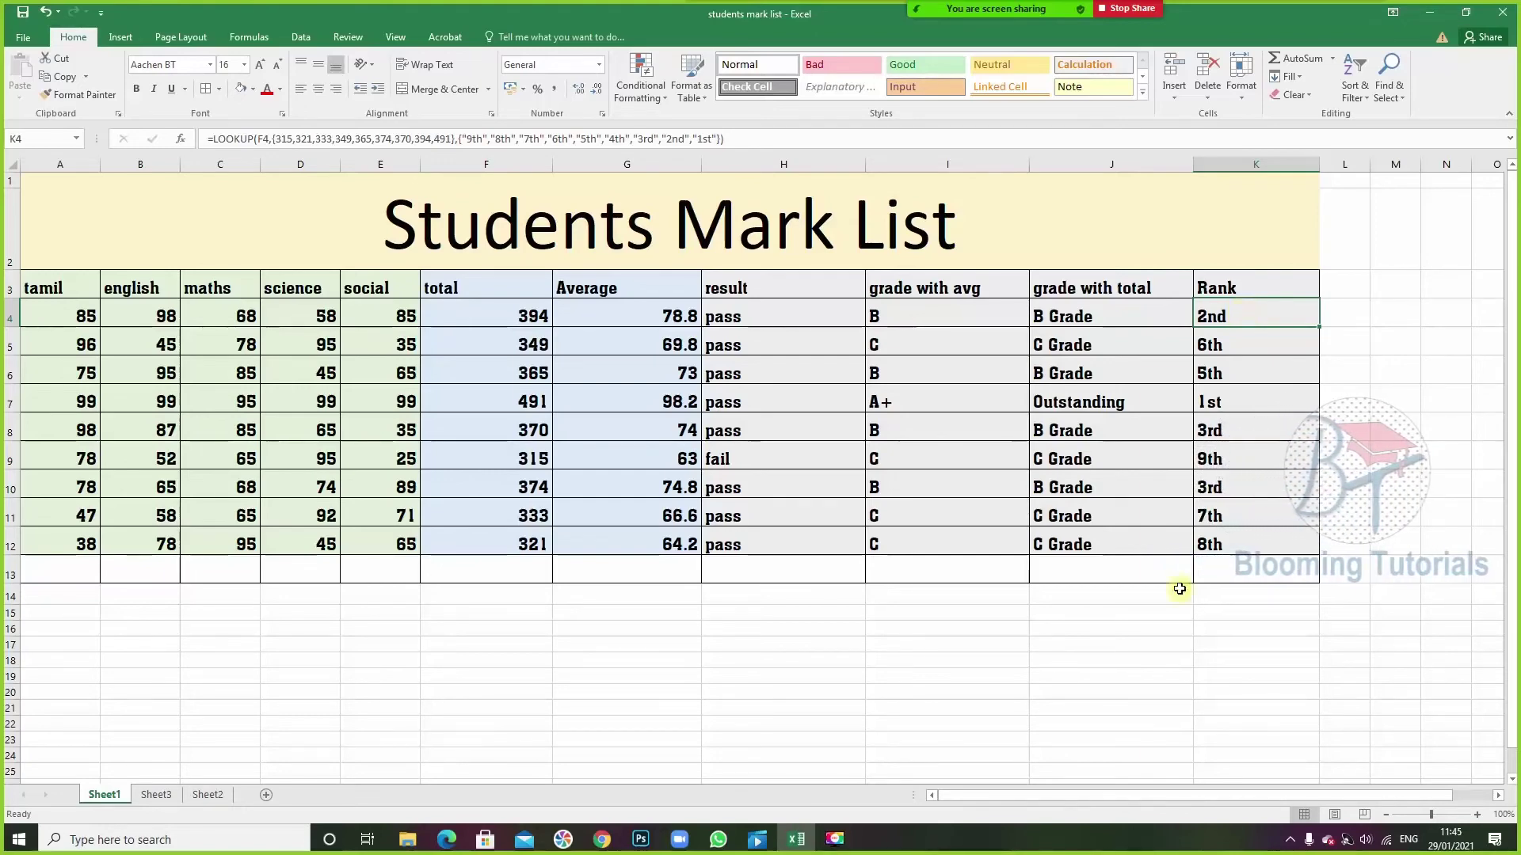
# - Enter 491 in A15 and delete the ordinal ranks from K4:K12
pyautogui.click(131, 654)
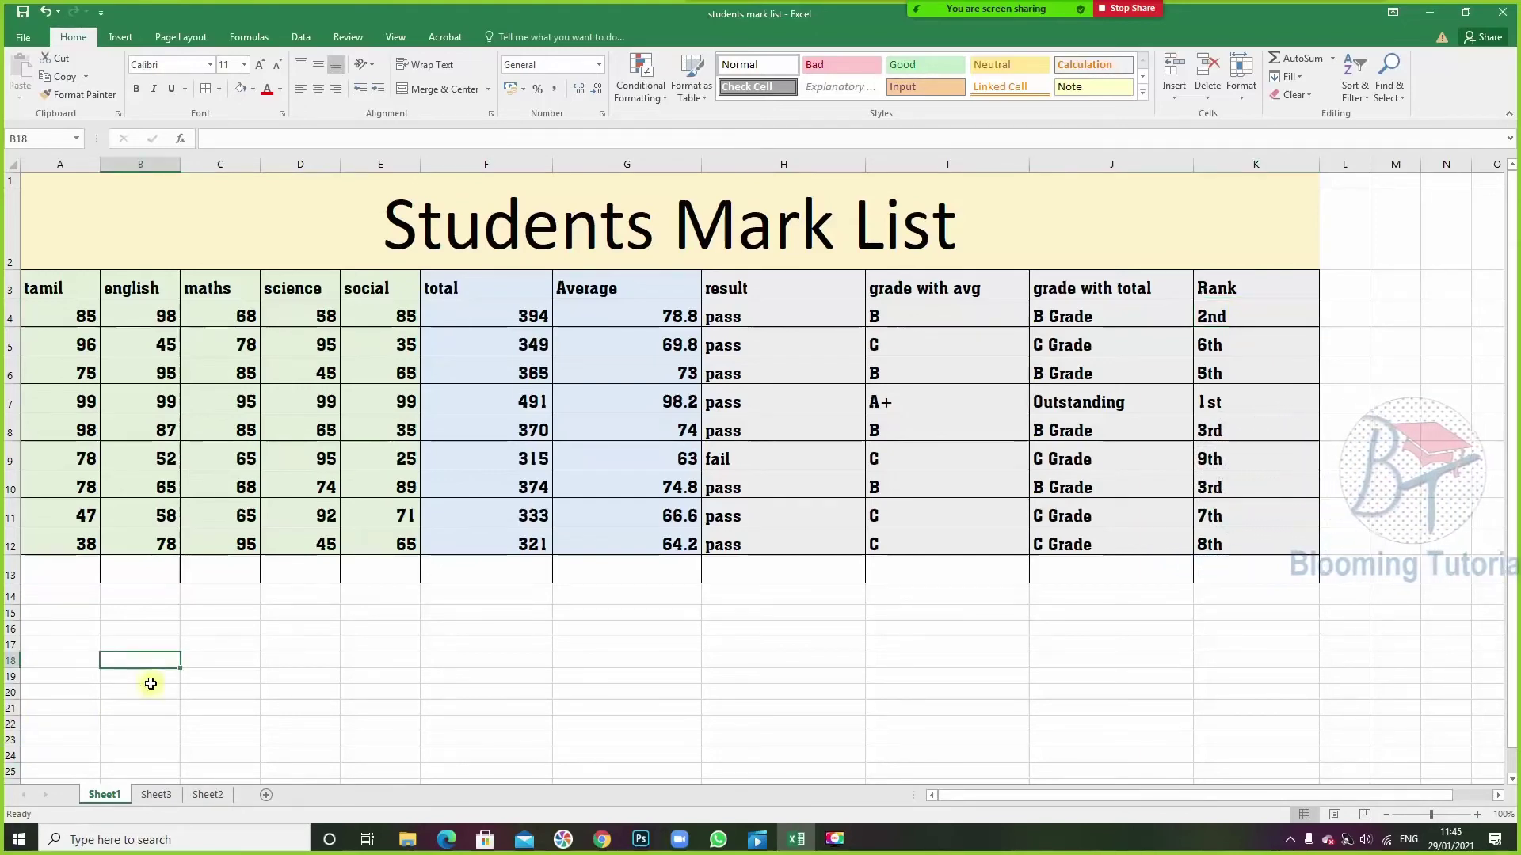
pyautogui.click(54, 613)
pyautogui.write('491')
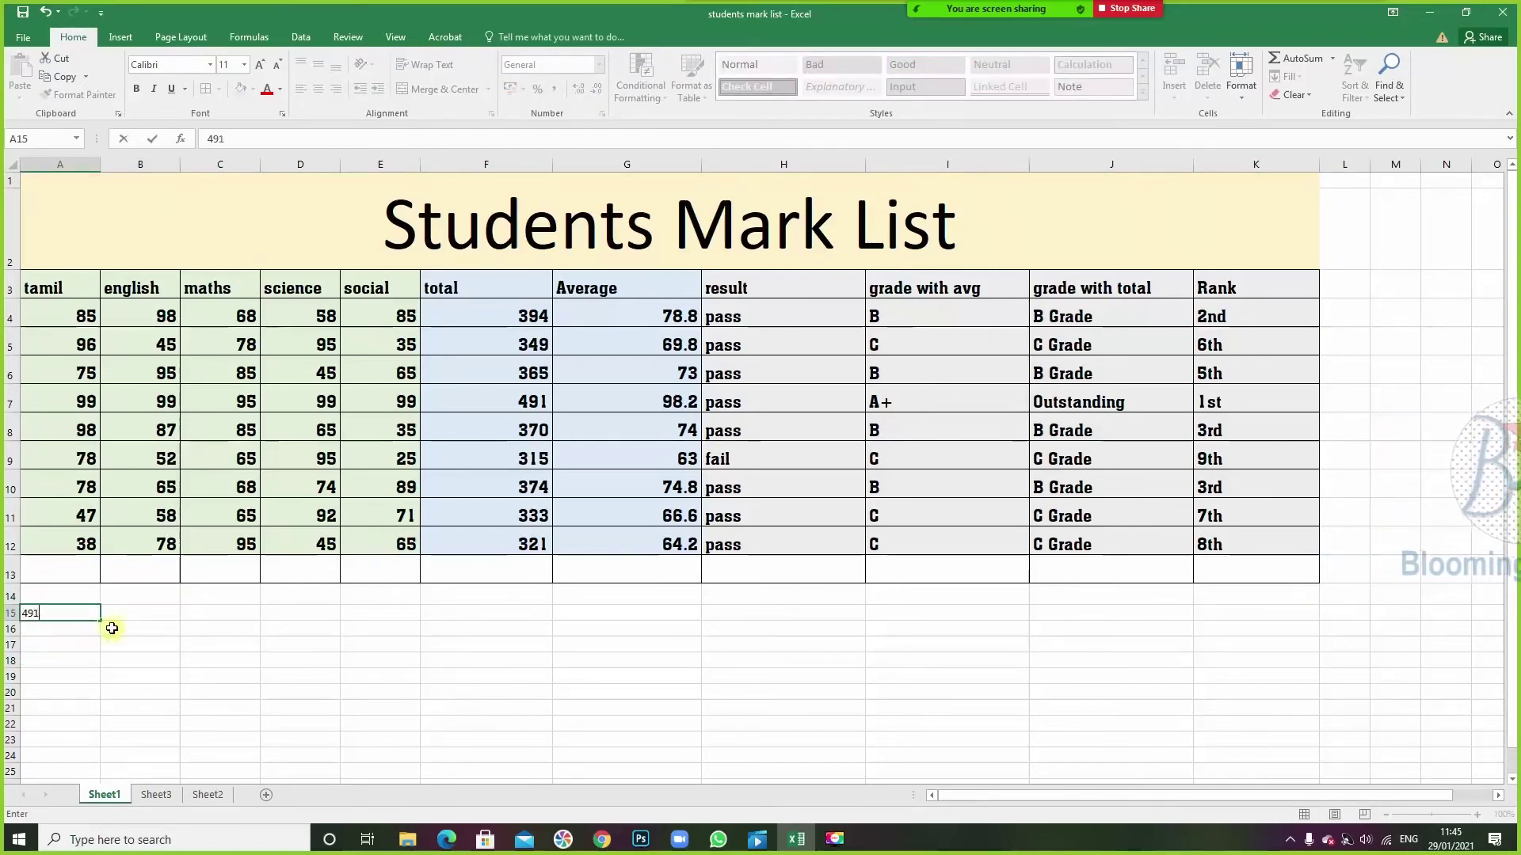
pyautogui.click(135, 614)
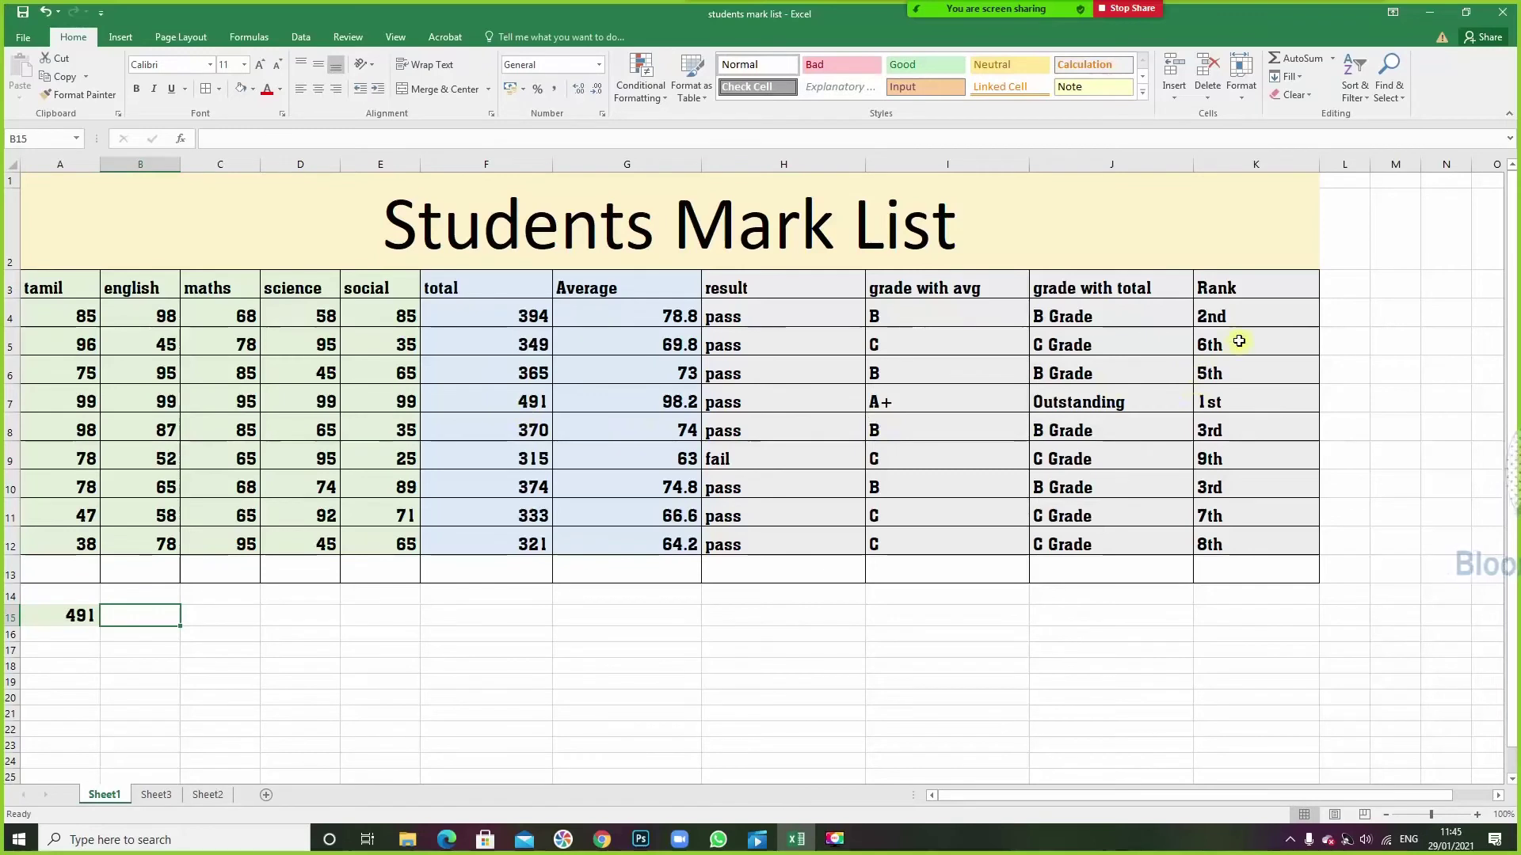
pyautogui.moveTo(1247, 317); pyautogui.dragTo(1260, 541)
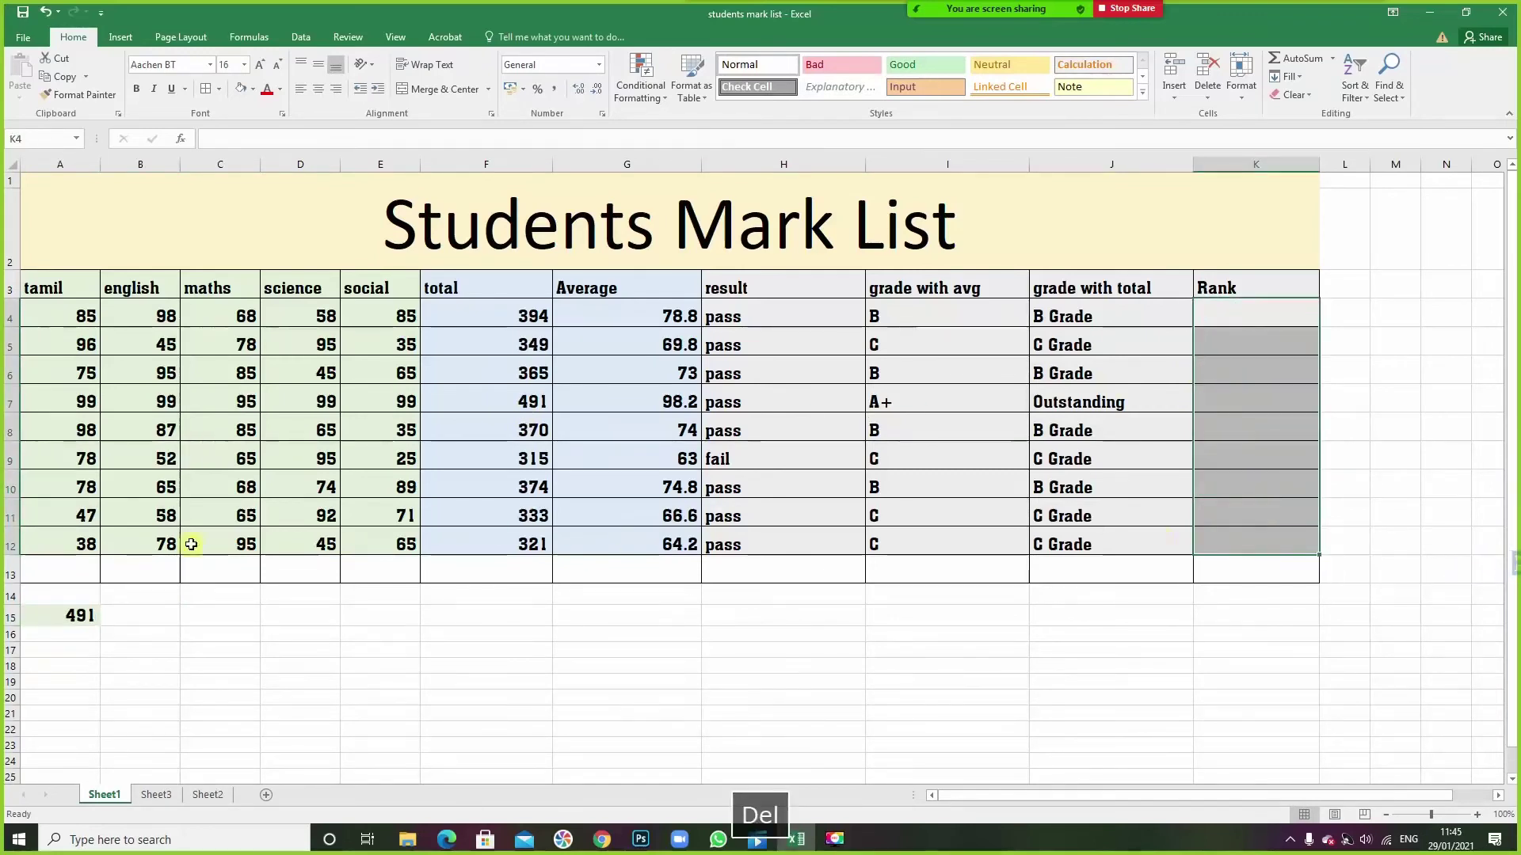
pyautogui.click(122, 619)
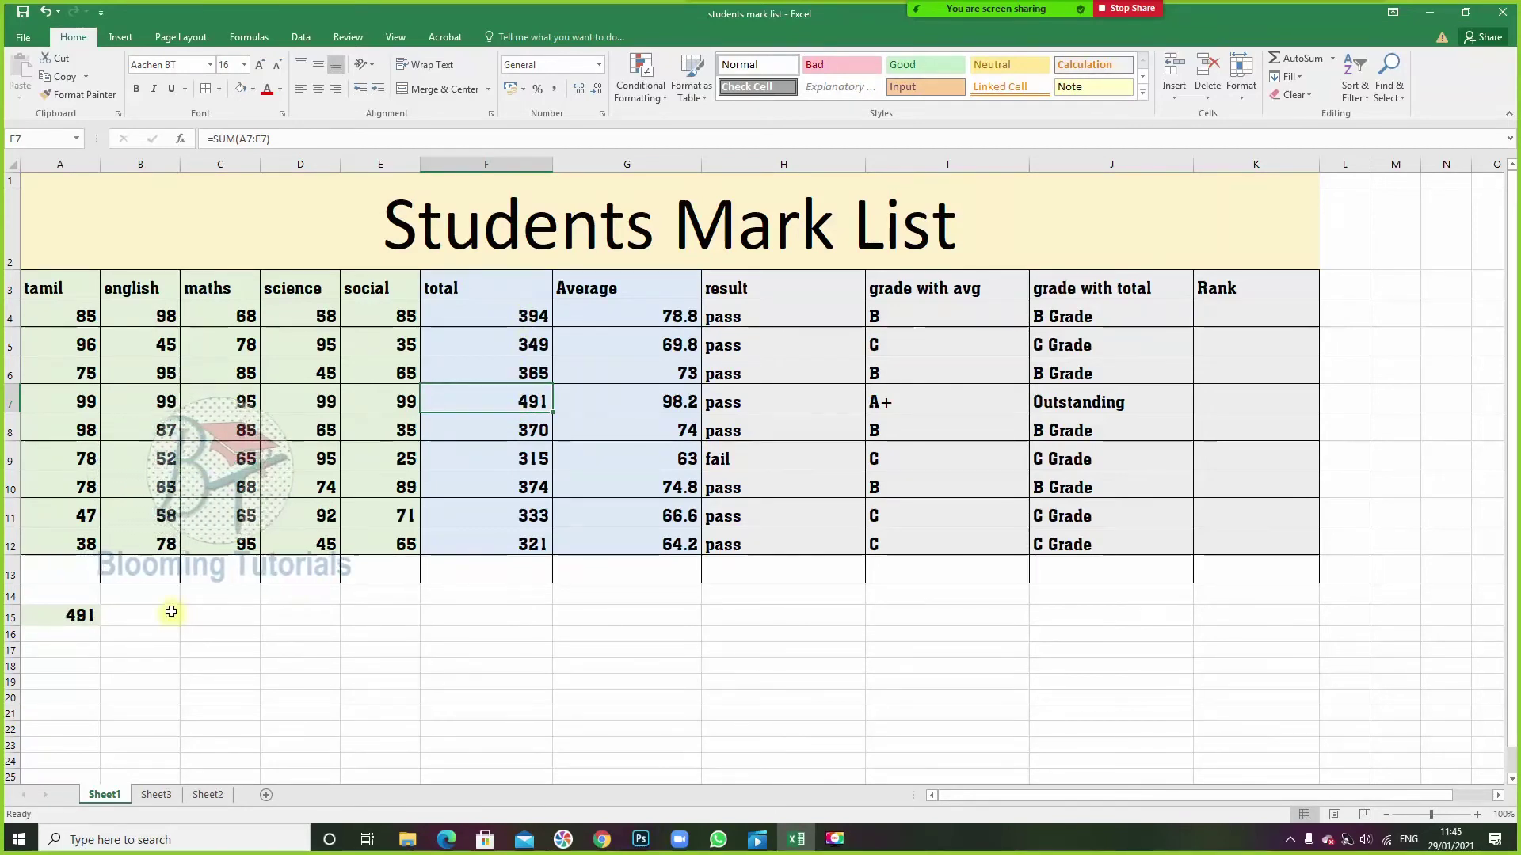
# - Enter the totals 394 in A16 and 374 in A17
pyautogui.click(70, 634)
pyautogui.write('394')
pyautogui.press('Return')
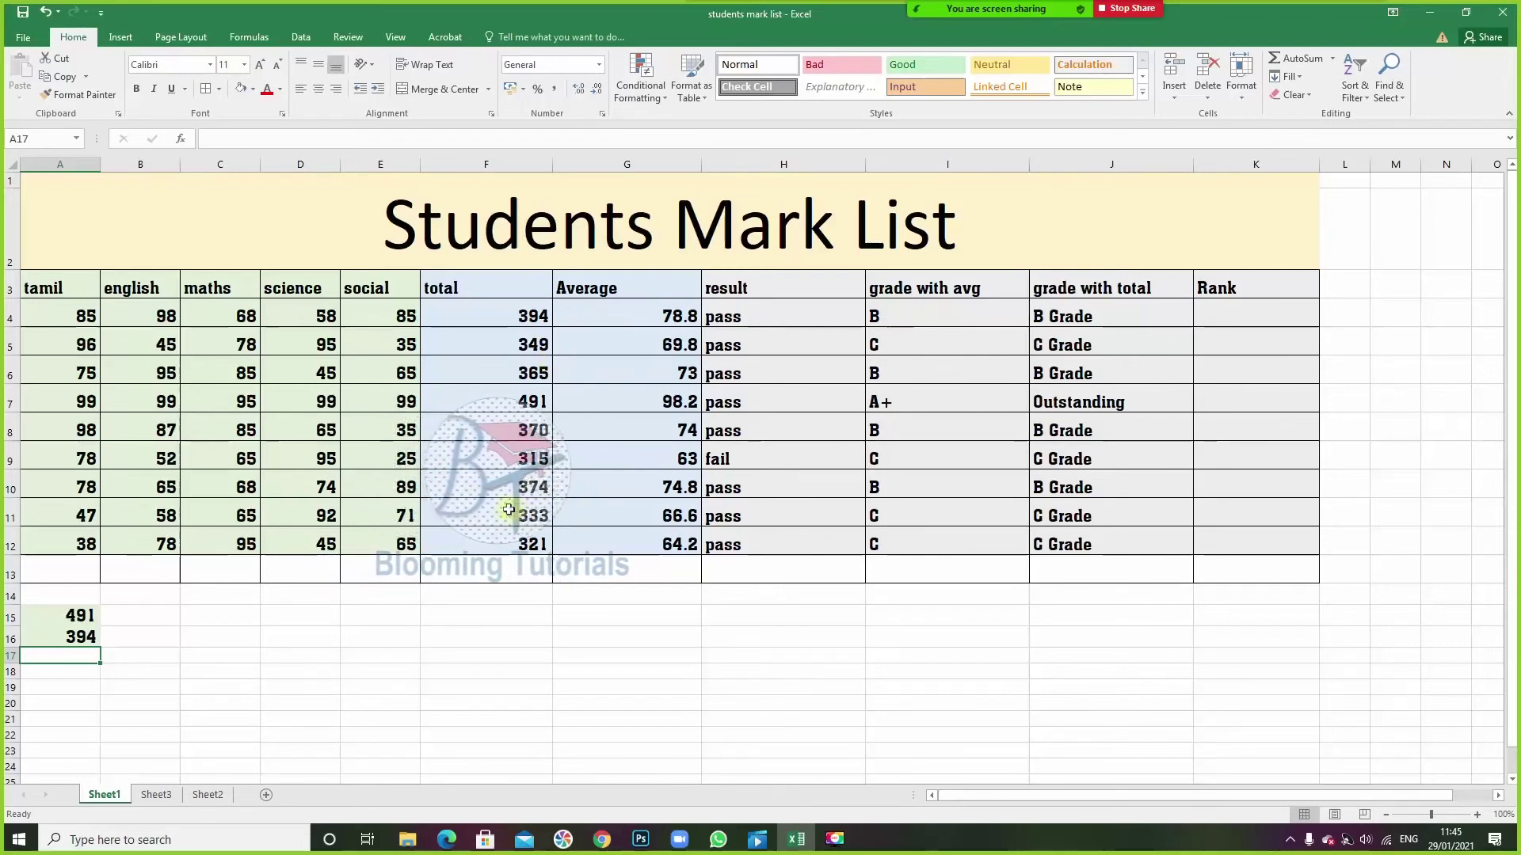
pyautogui.write('374')
pyautogui.click(60, 681)
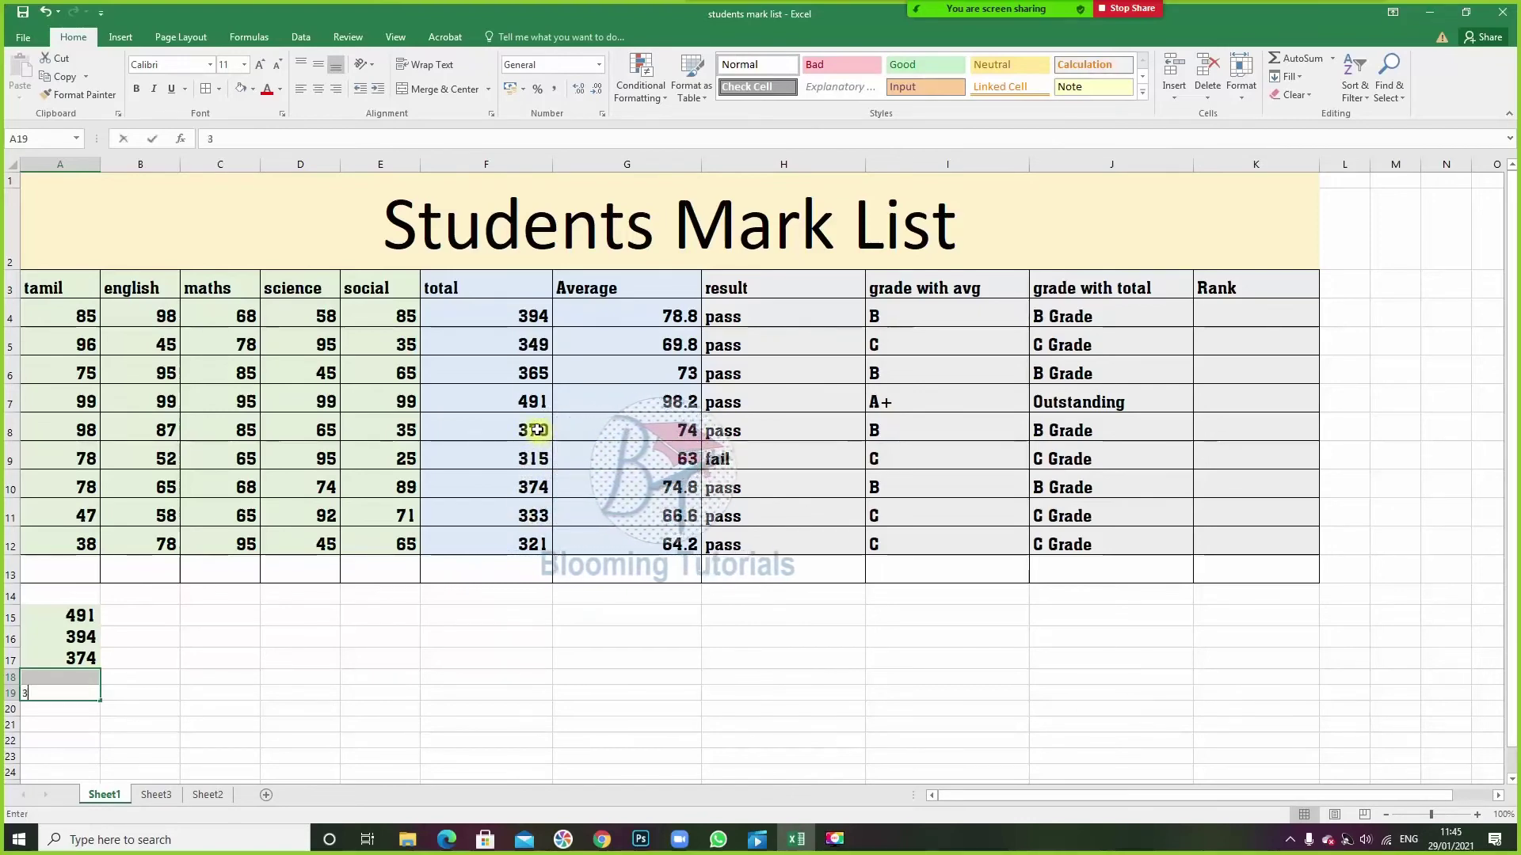
# - Move the 370 entered in A19 up to A18, keeping 374, and type 365 in A19
pyautogui.write('370')
pyautogui.click(97, 729)
pyautogui.click(79, 695)
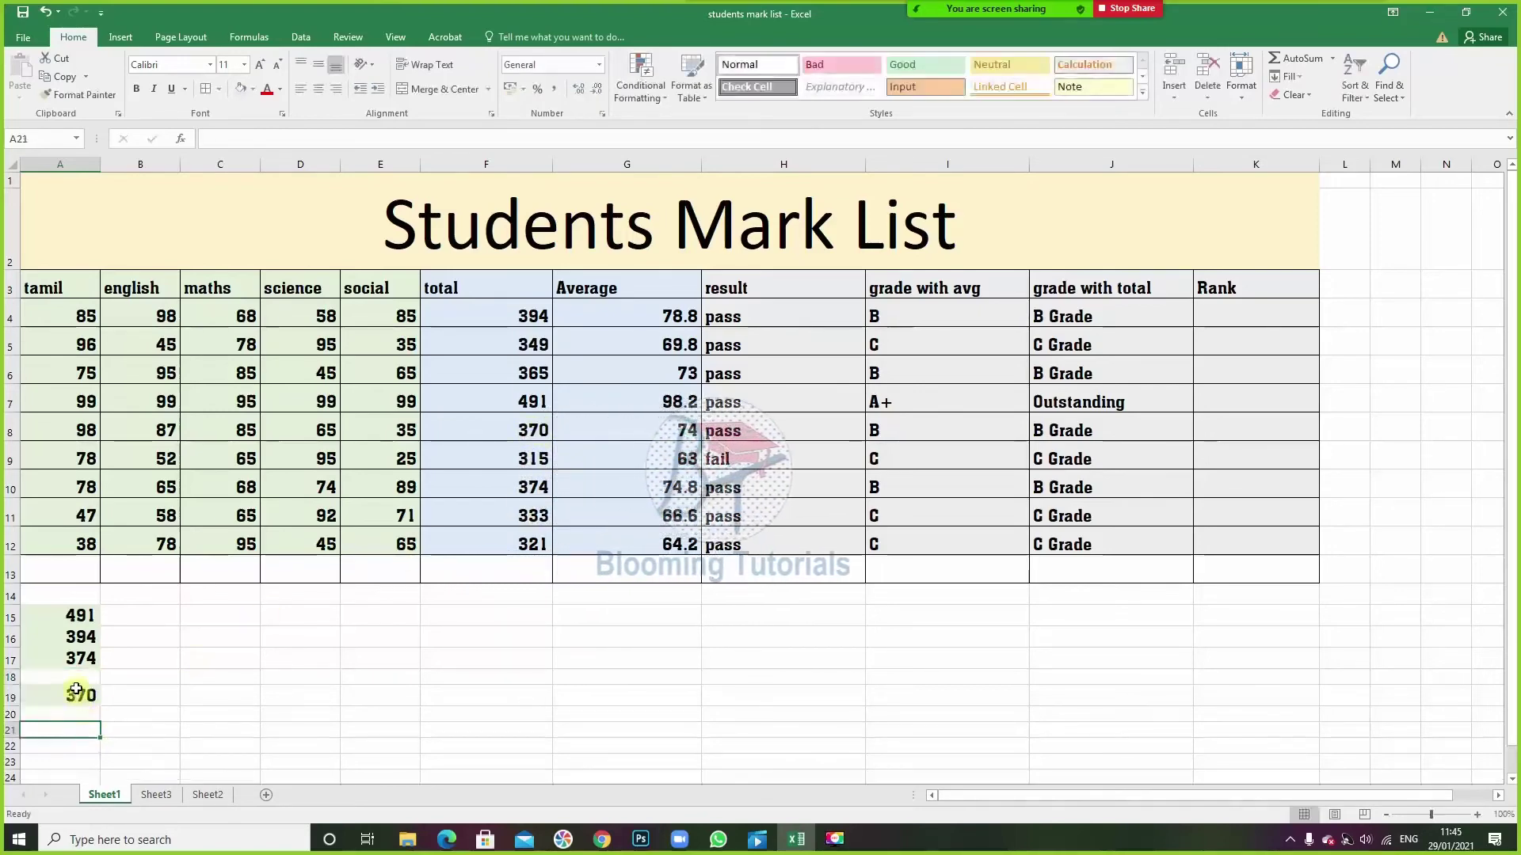
pyautogui.moveTo(87, 706); pyautogui.dragTo(80, 658)
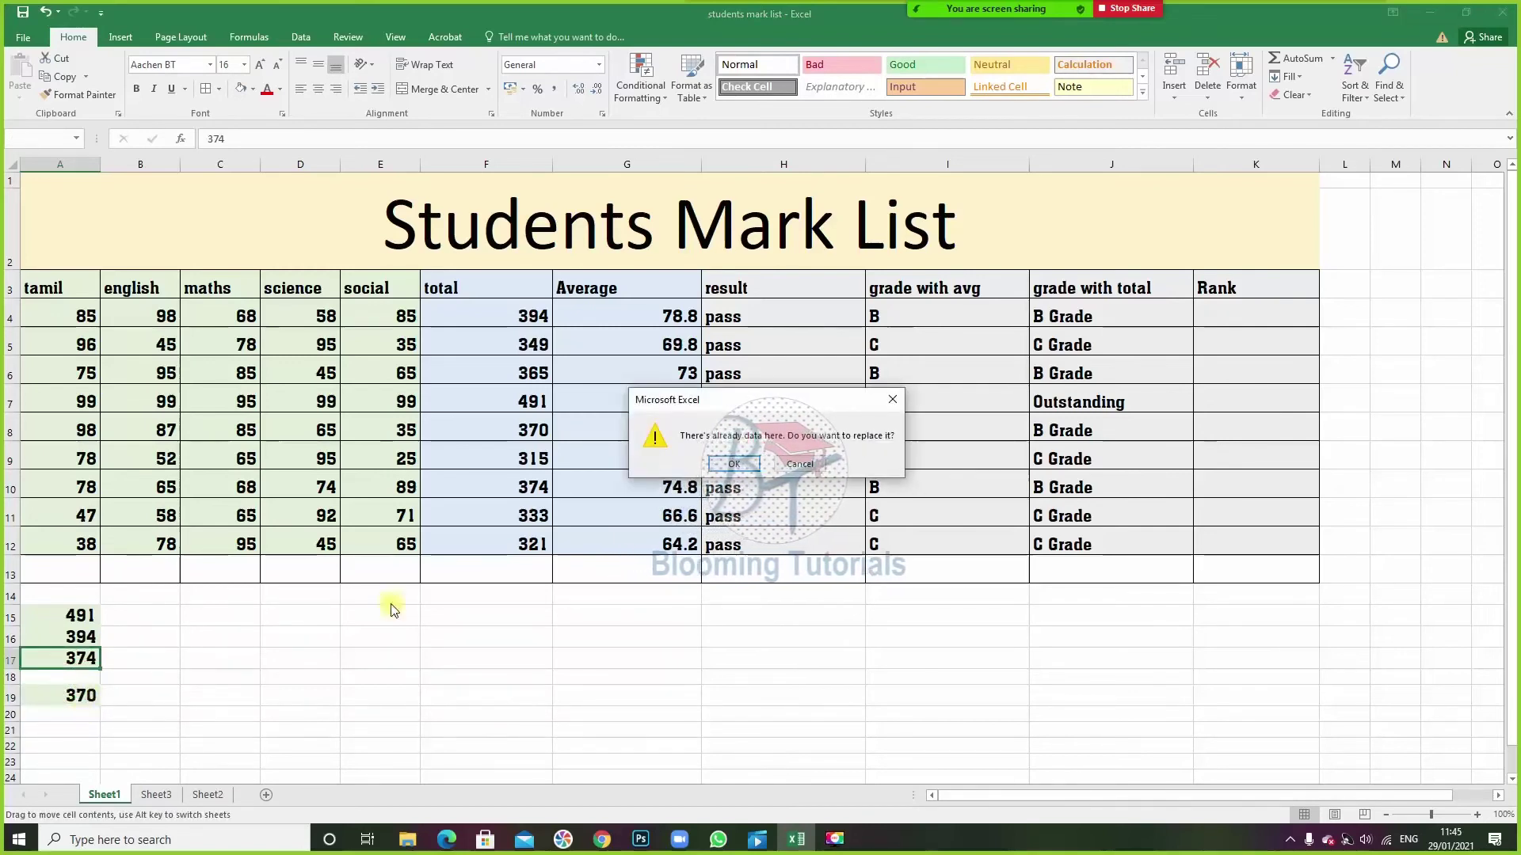
pyautogui.press('Escape')
pyautogui.moveTo(88, 688); pyautogui.dragTo(87, 671)
pyautogui.click(86, 698)
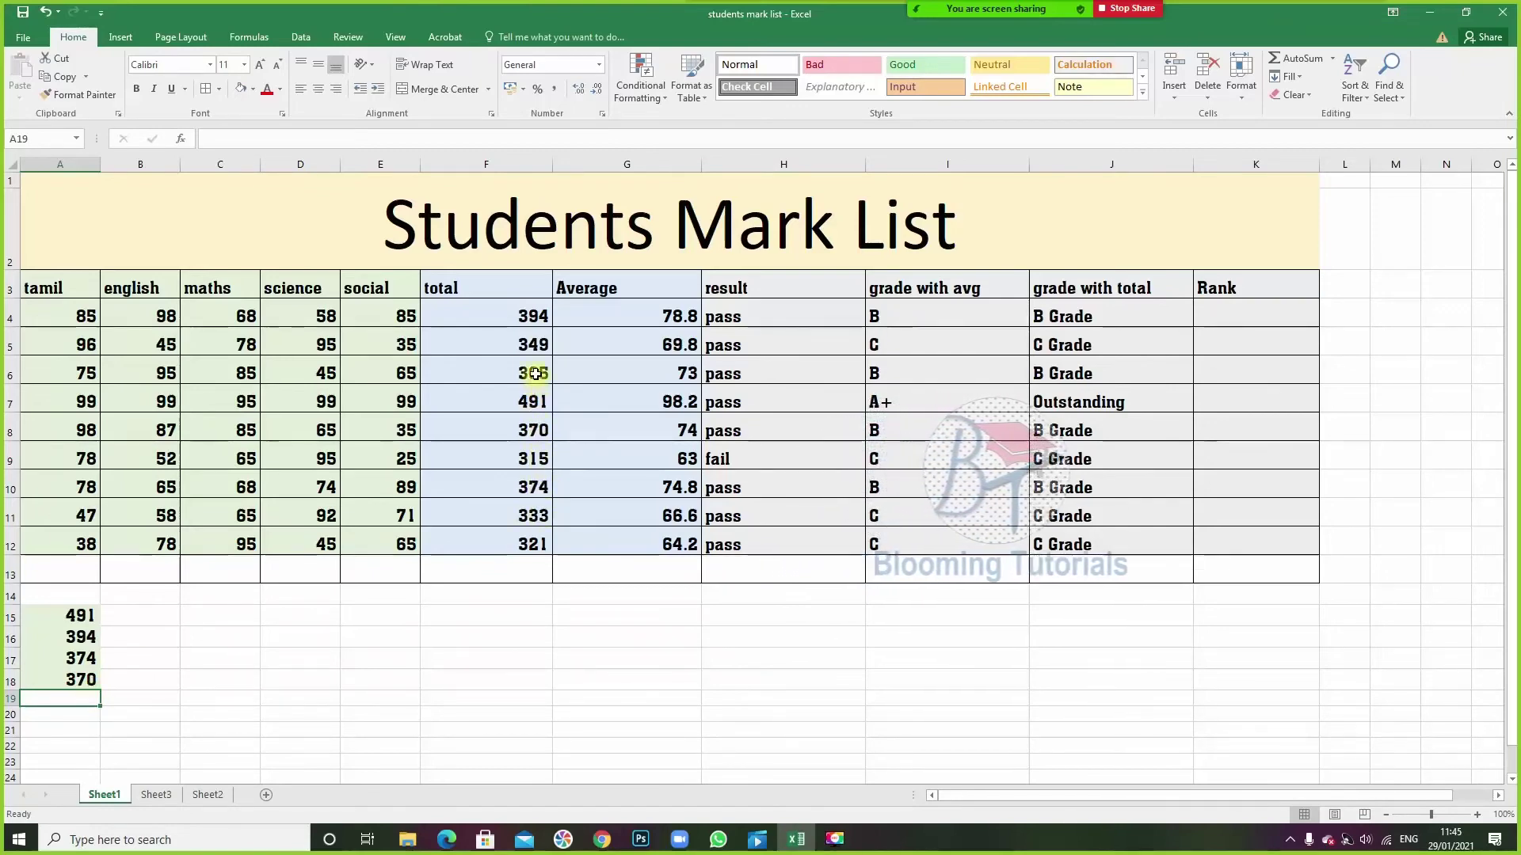
pyautogui.write('365')
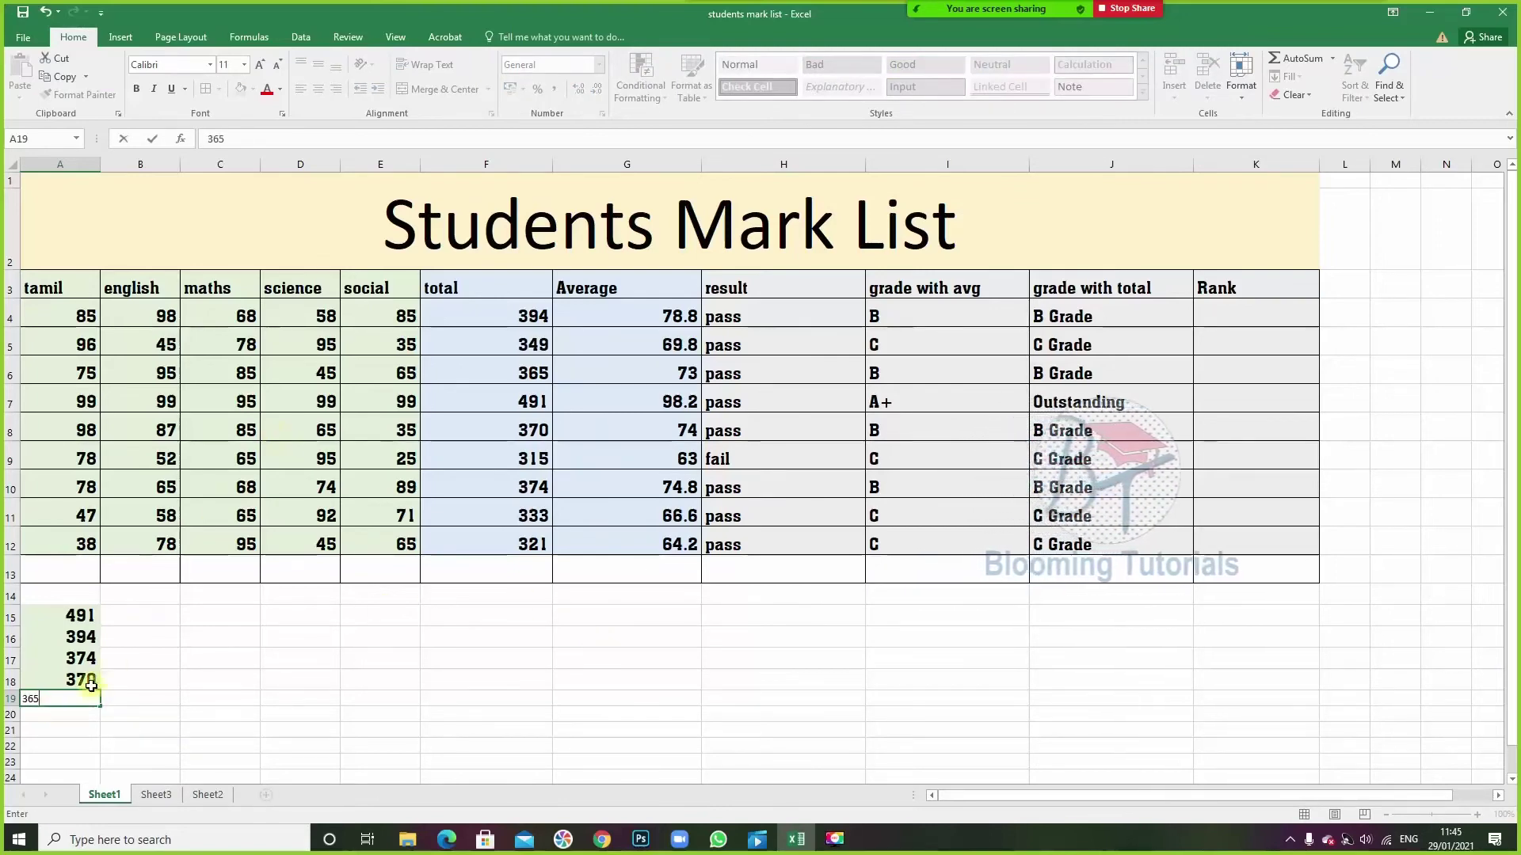
# - Finish the totals list down to A23 with 365, 349, 333, 321 and 315
pyautogui.click(35, 717)
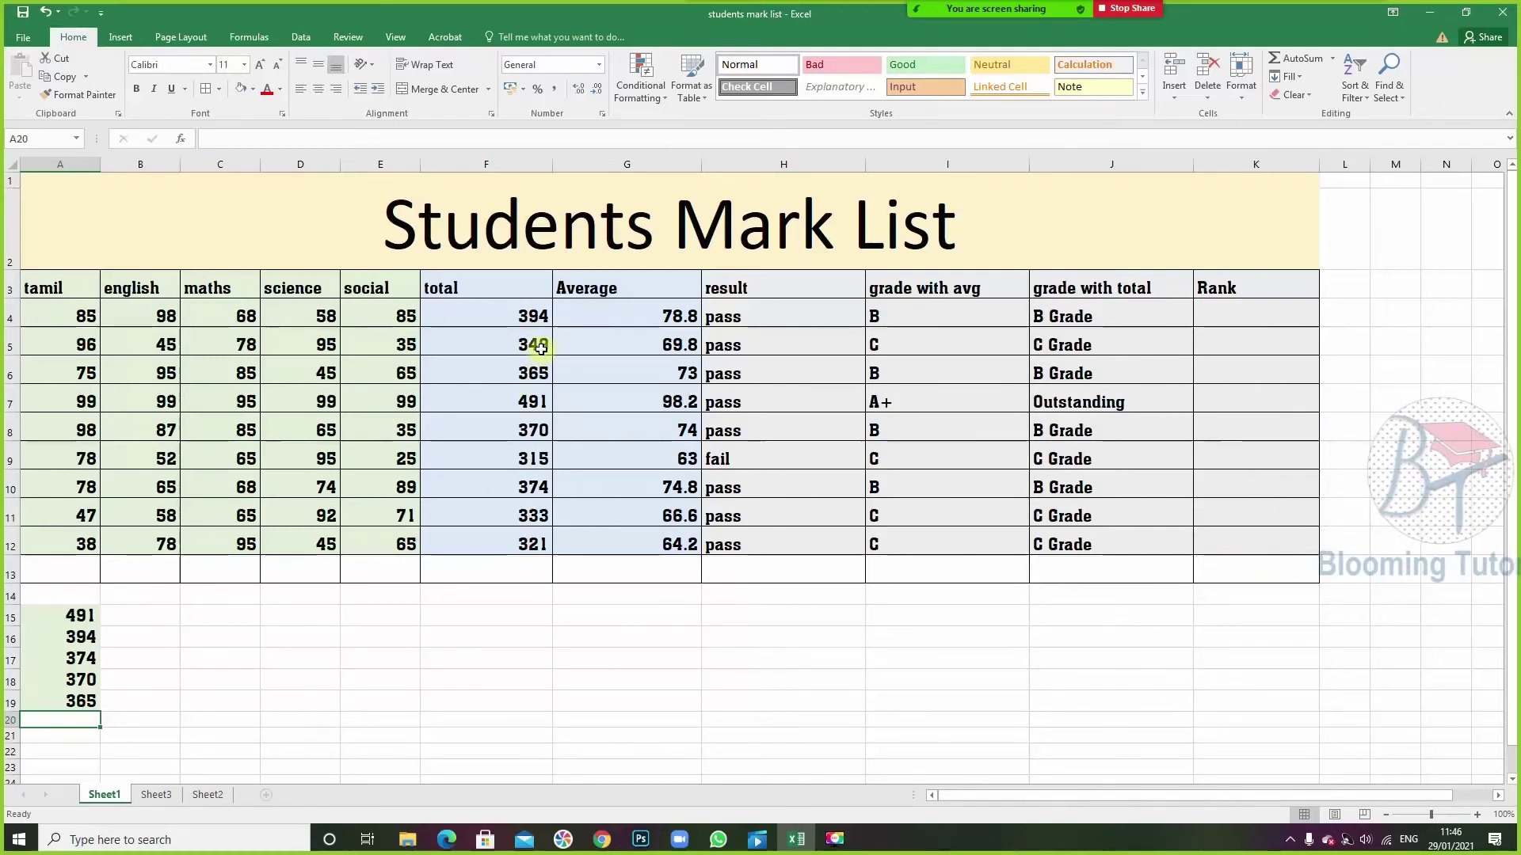
pyautogui.write('349')
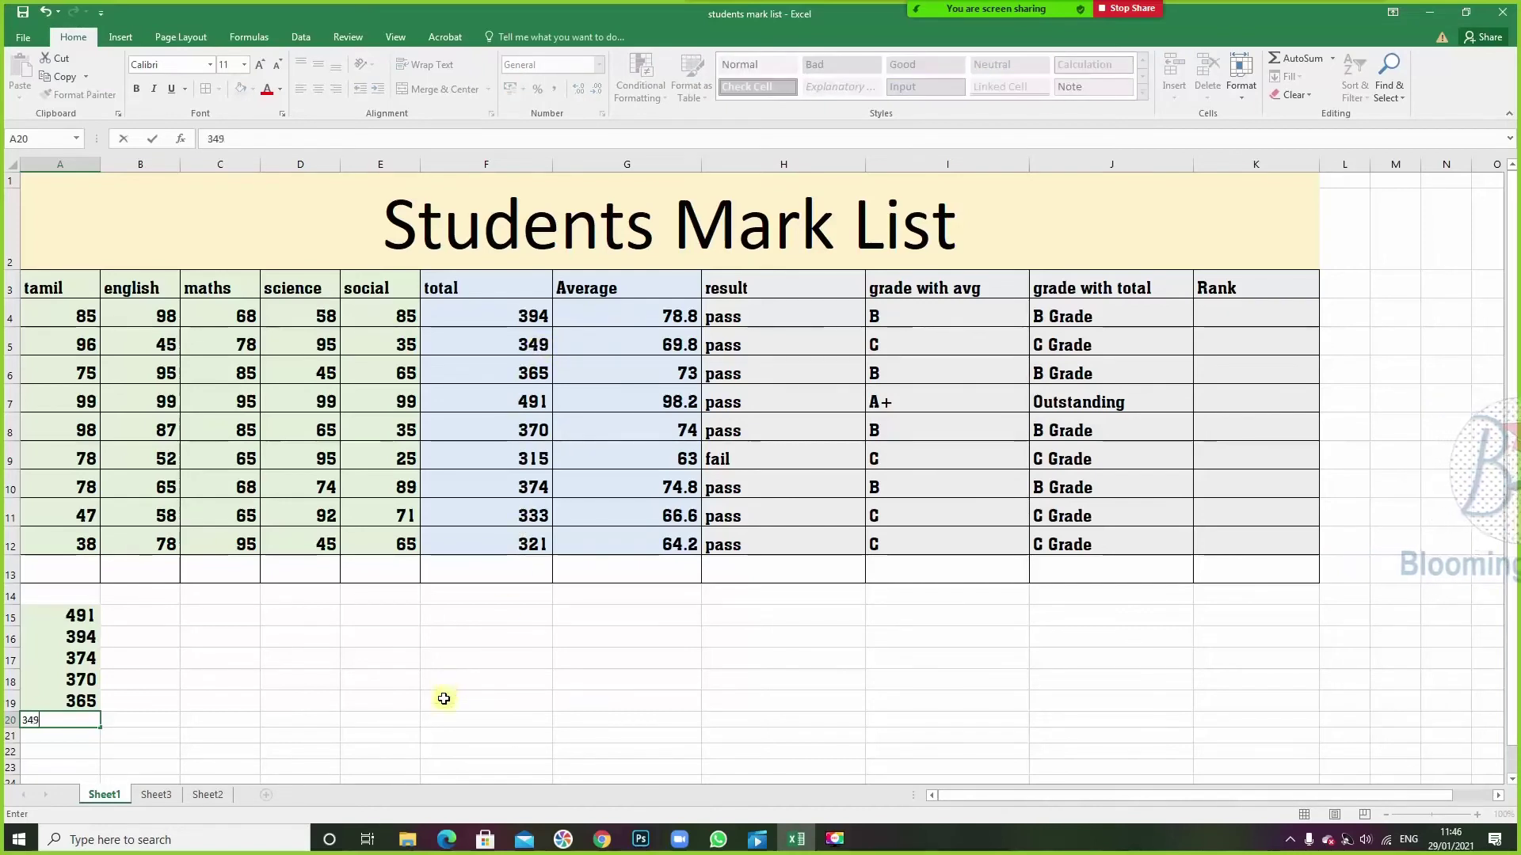
pyautogui.click(444, 699)
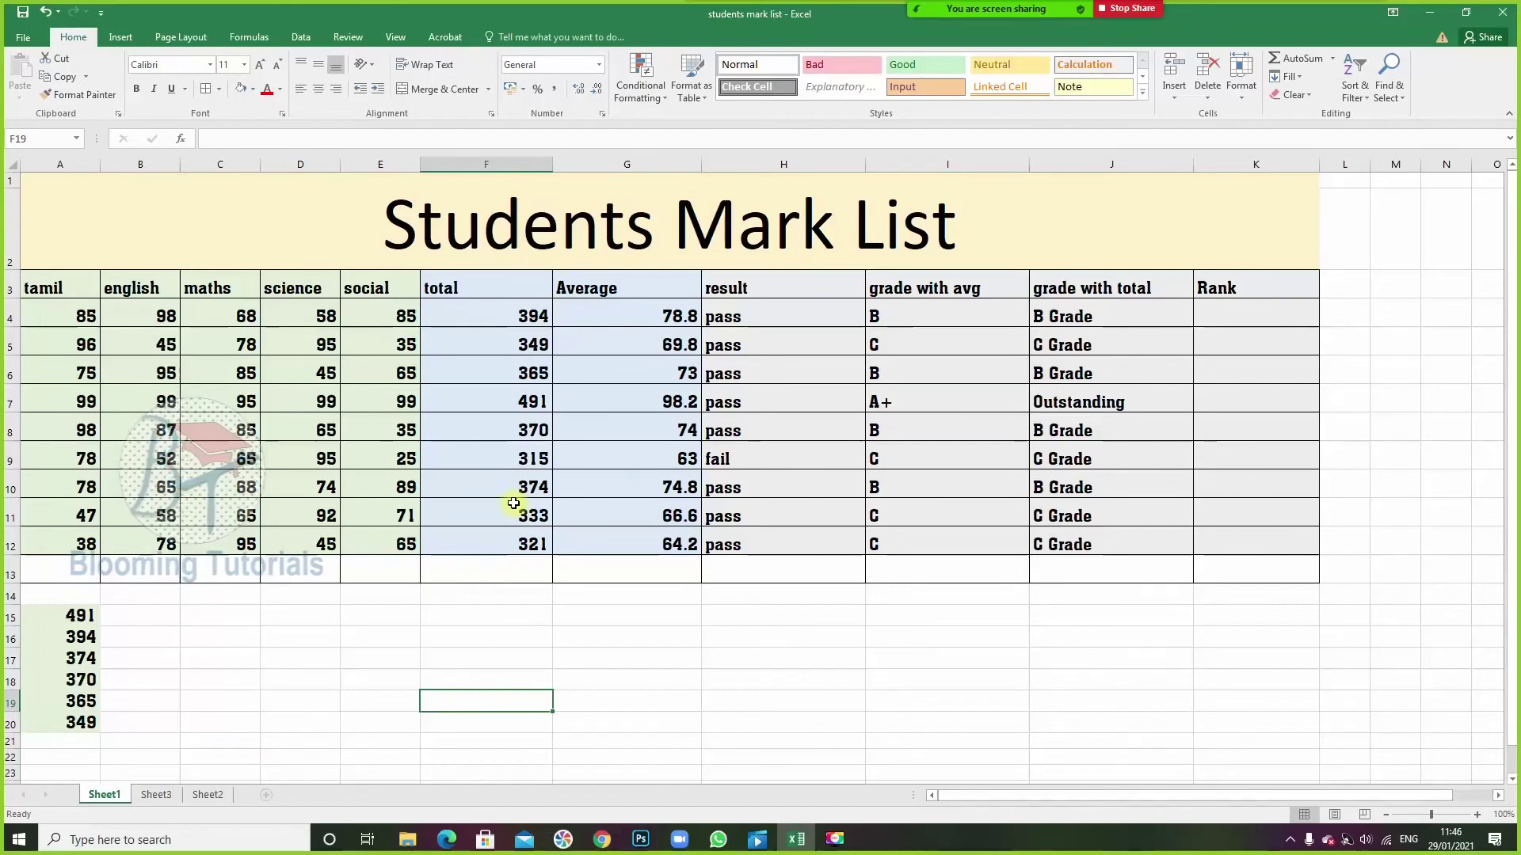
pyautogui.click(27, 743)
pyautogui.write('333')
pyautogui.press('Return')
pyautogui.click(110, 779)
pyautogui.click(60, 763)
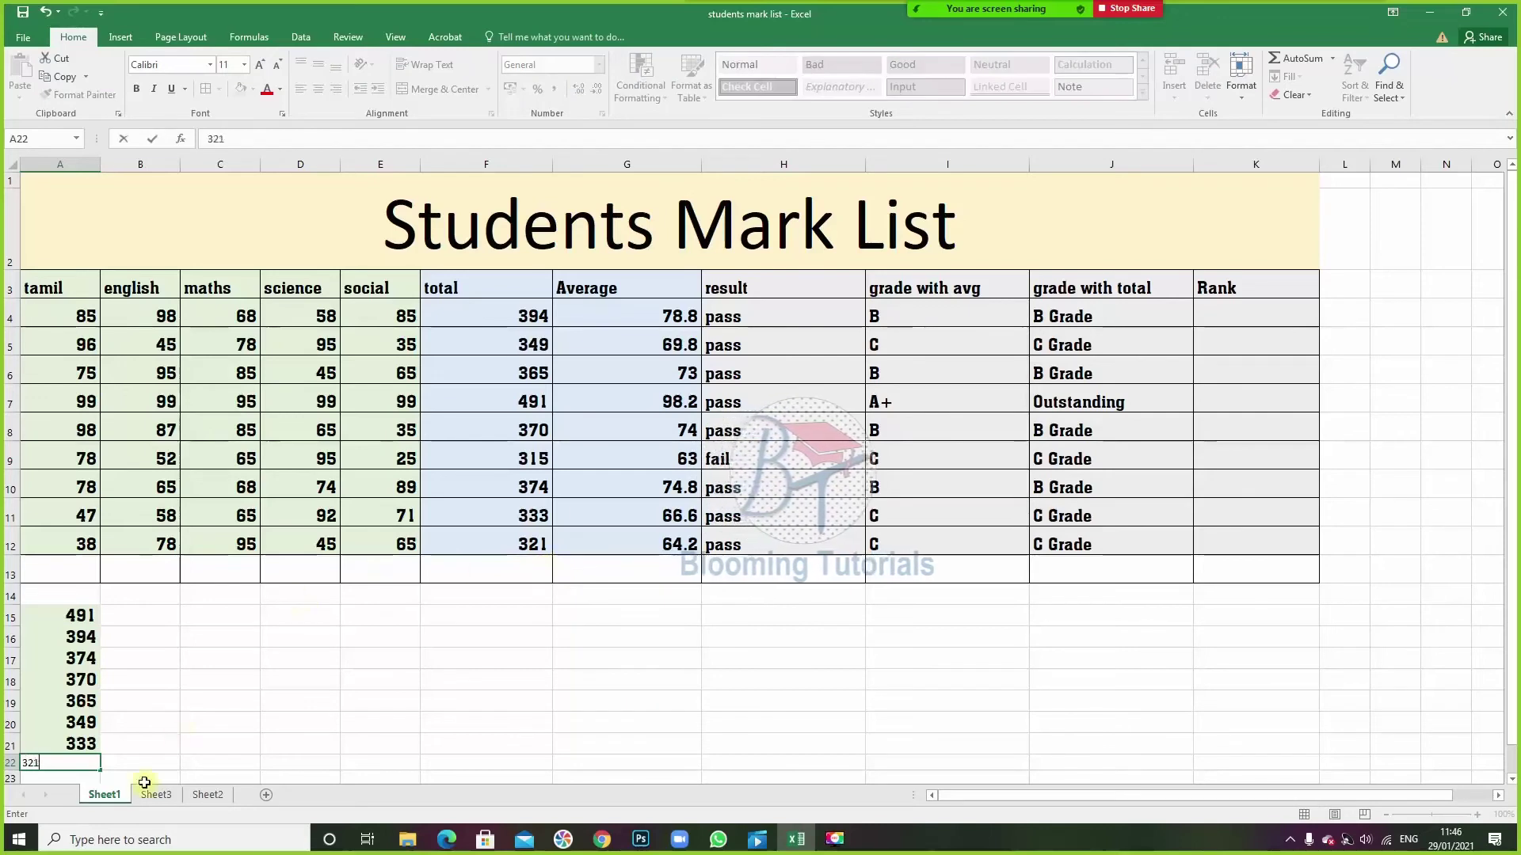
pyautogui.write('321')
pyautogui.press('Return')
pyautogui.click(80, 776)
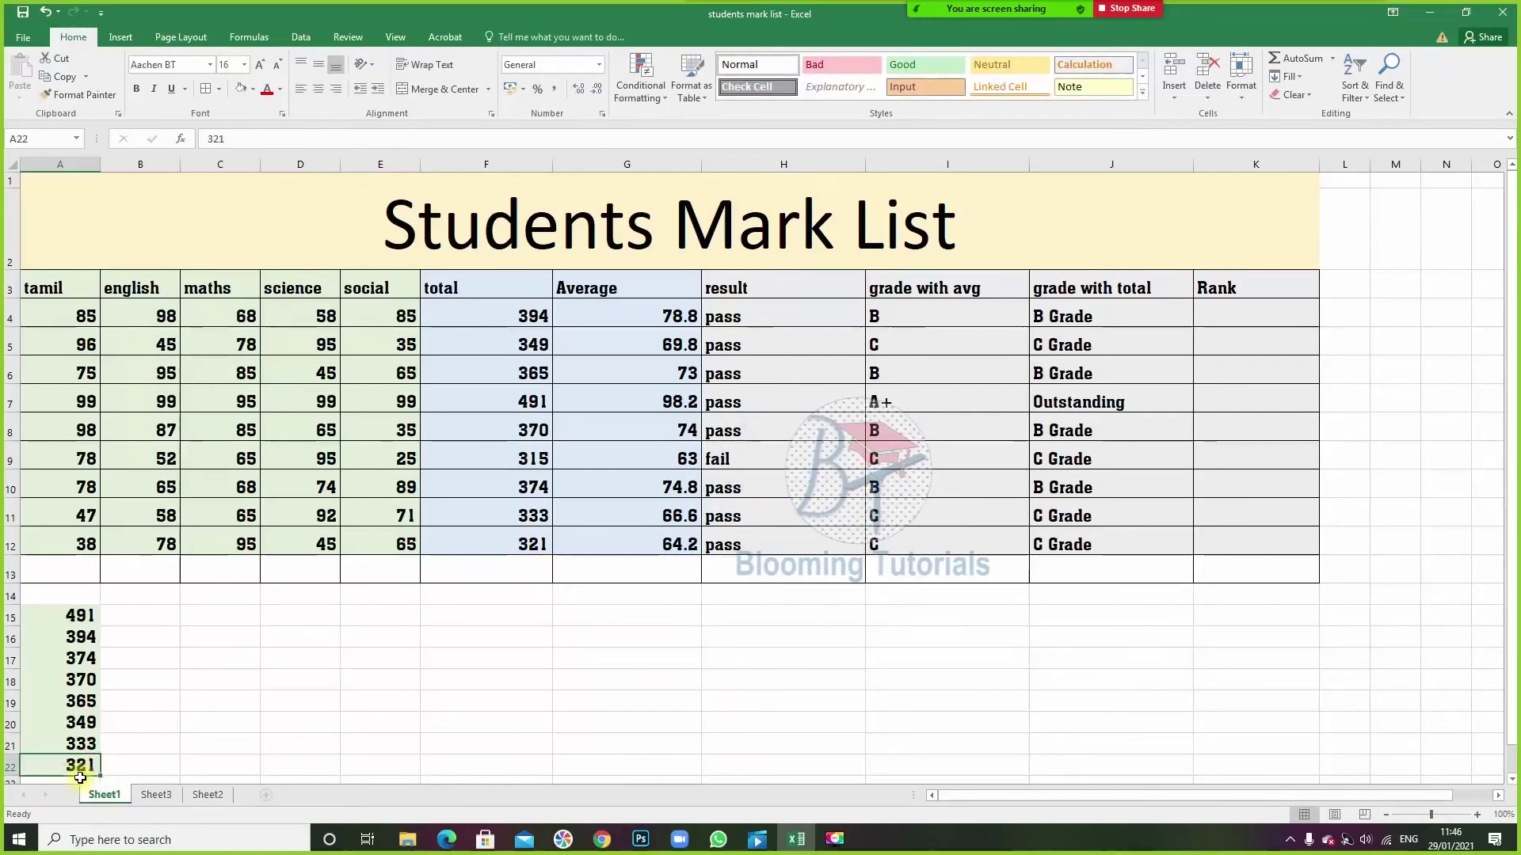
pyautogui.click(92, 794)
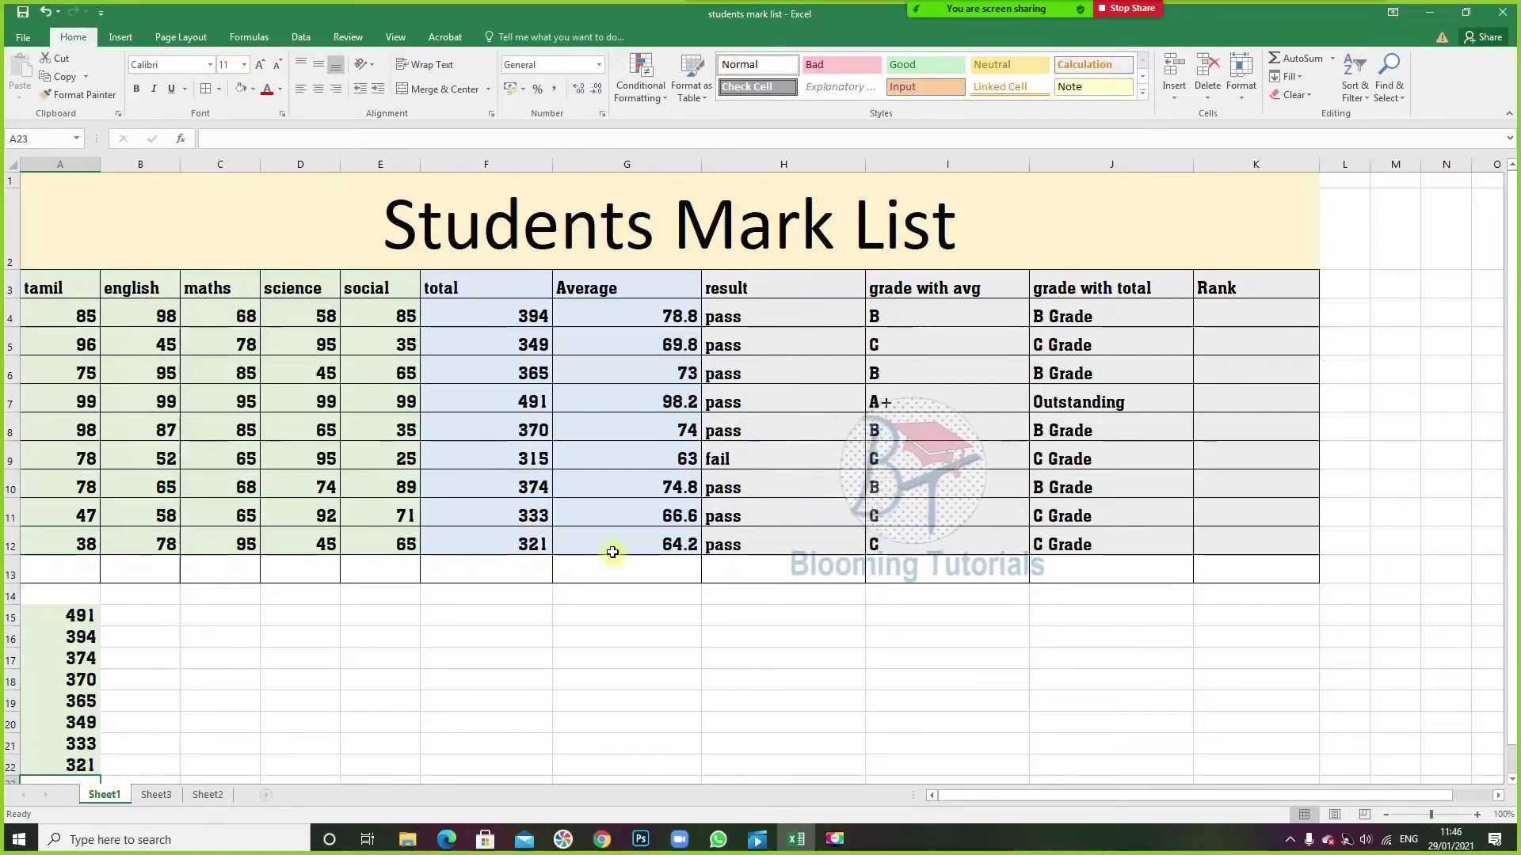
pyautogui.write('315')
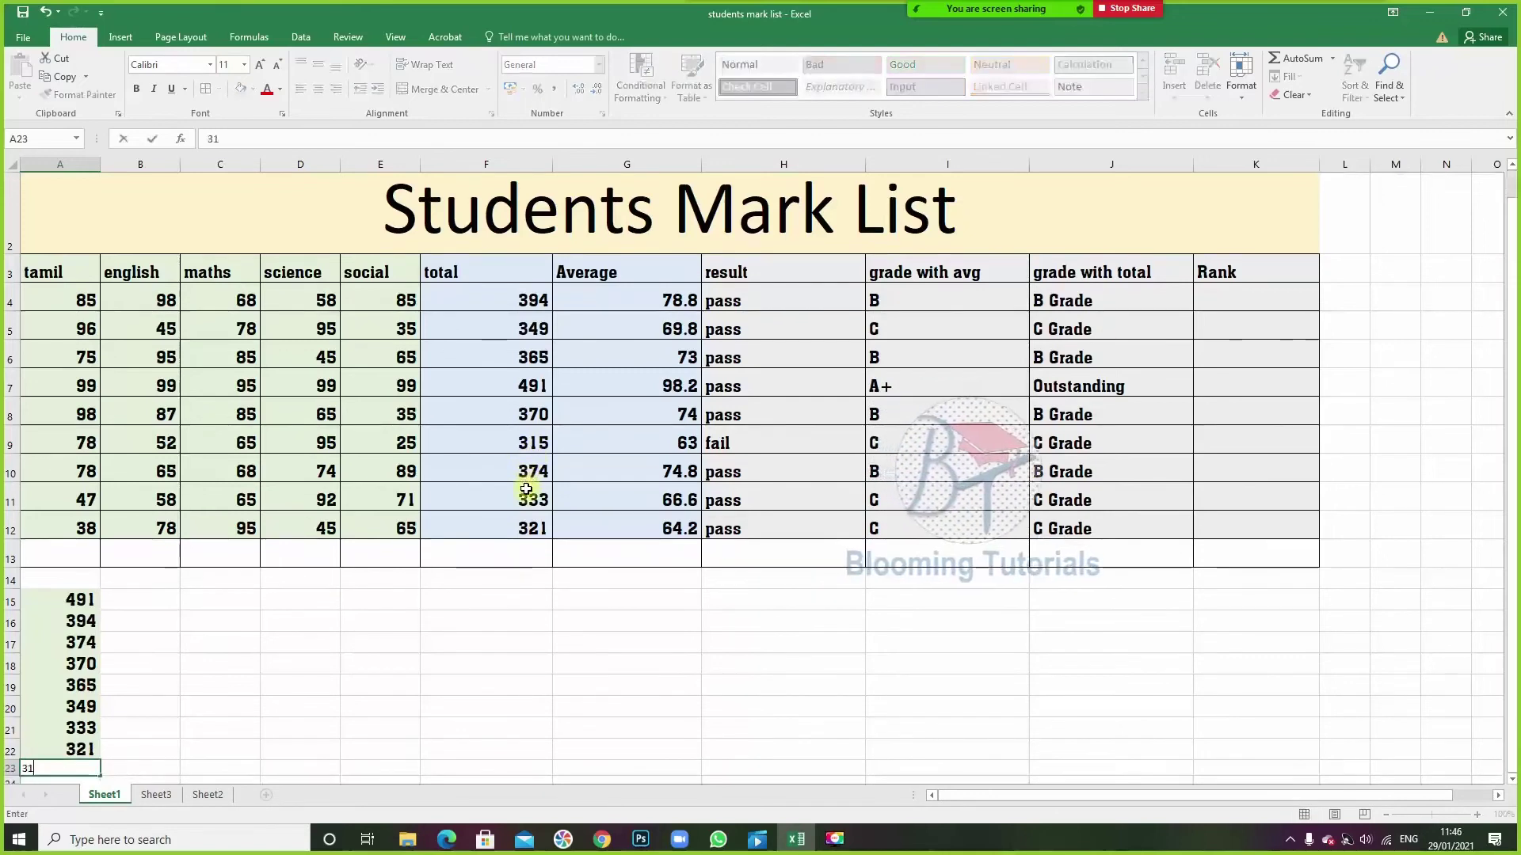
pyautogui.press('Return')
# - Number the ranks 1 to 9 in B15:B23 beside the totals
pyautogui.click(153, 600)
pyautogui.write('1')
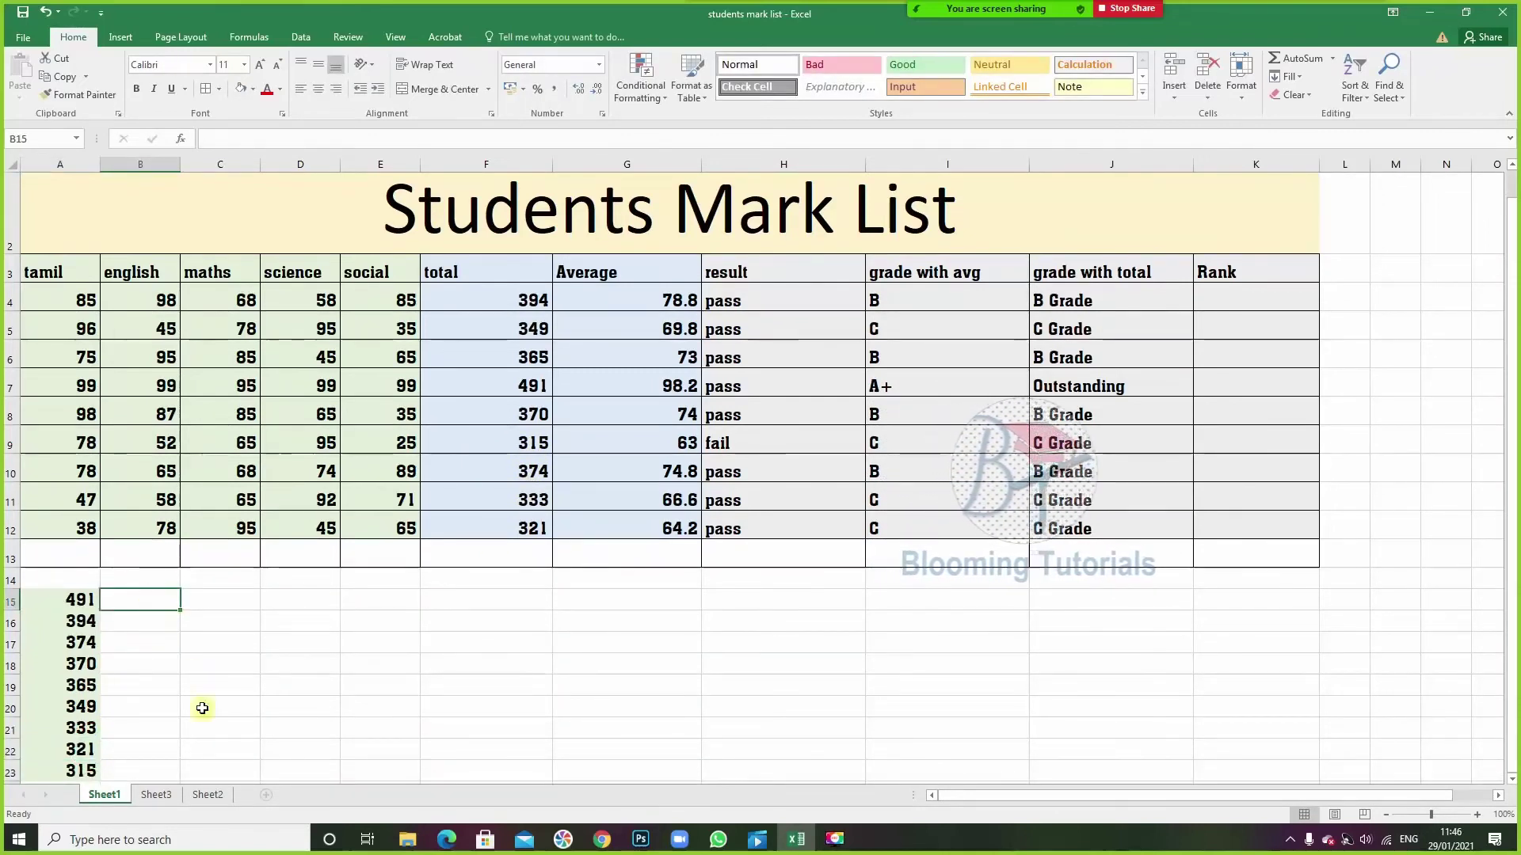
pyautogui.press('Return')
pyautogui.write('2')
pyautogui.moveTo(159, 600); pyautogui.dragTo(180, 773)
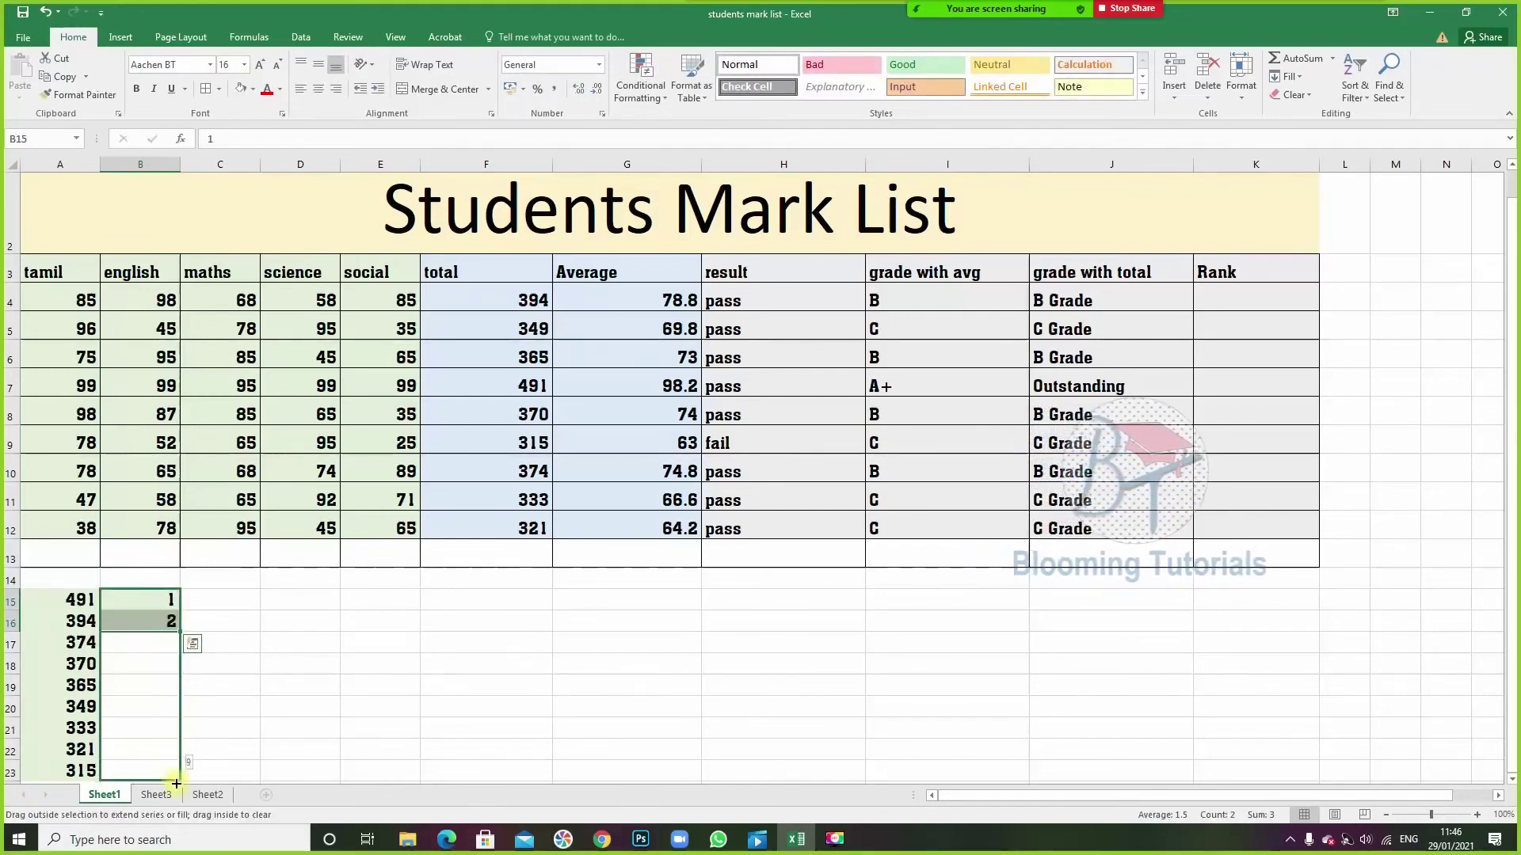
pyautogui.click(300, 731)
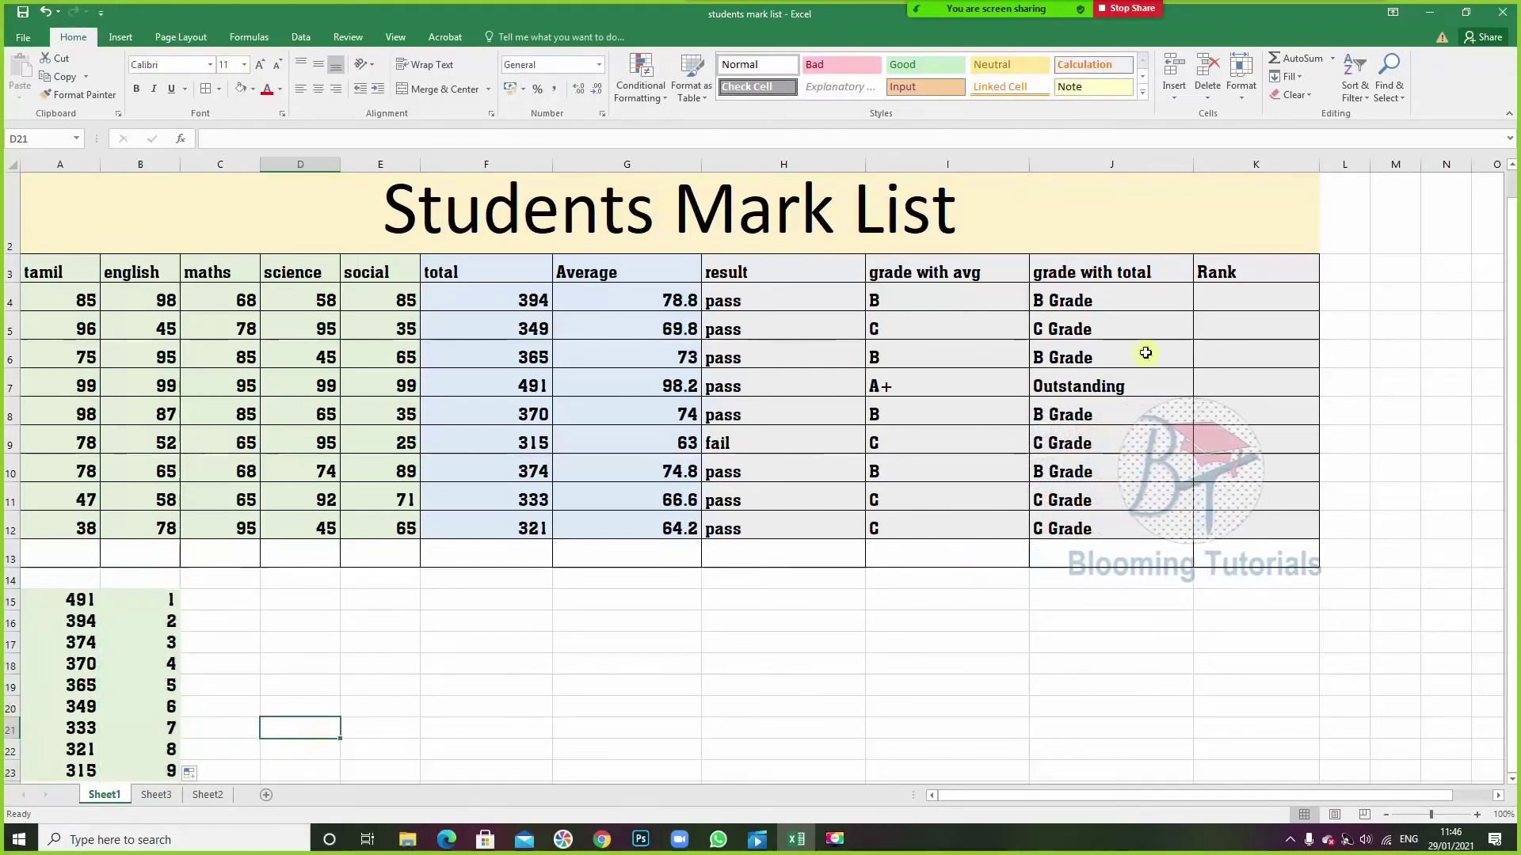
# - Narrow columns J, I, H and F, widen the Rank column K, and begin =lookup( in K4
pyautogui.click(1219, 300)
pyautogui.moveTo(1193, 165); pyautogui.dragTo(1173, 164)
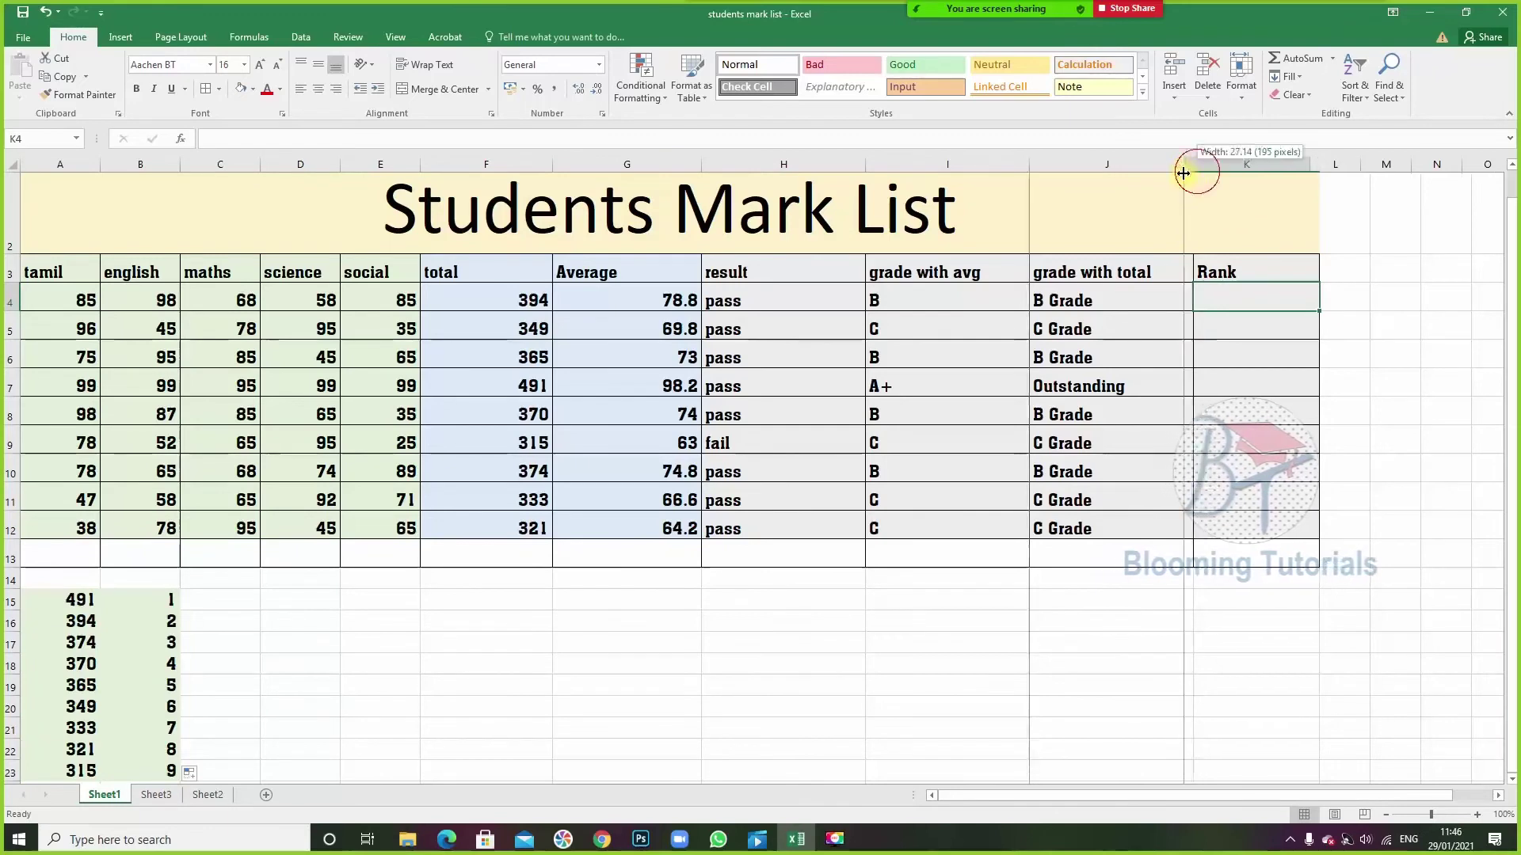
pyautogui.moveTo(1028, 165); pyautogui.dragTo(1003, 164)
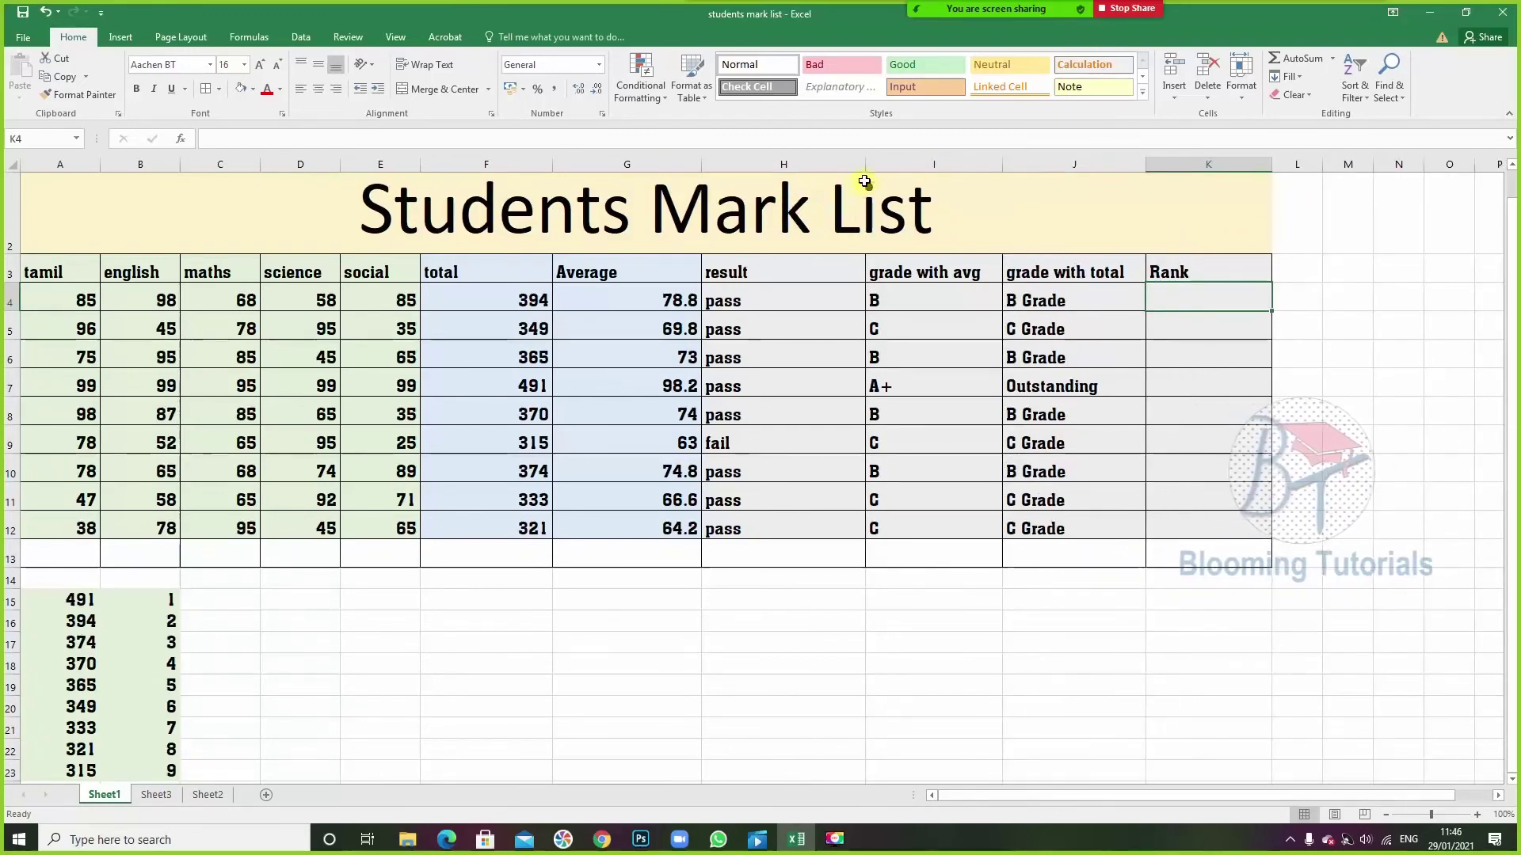
pyautogui.moveTo(866, 165); pyautogui.dragTo(665, 165)
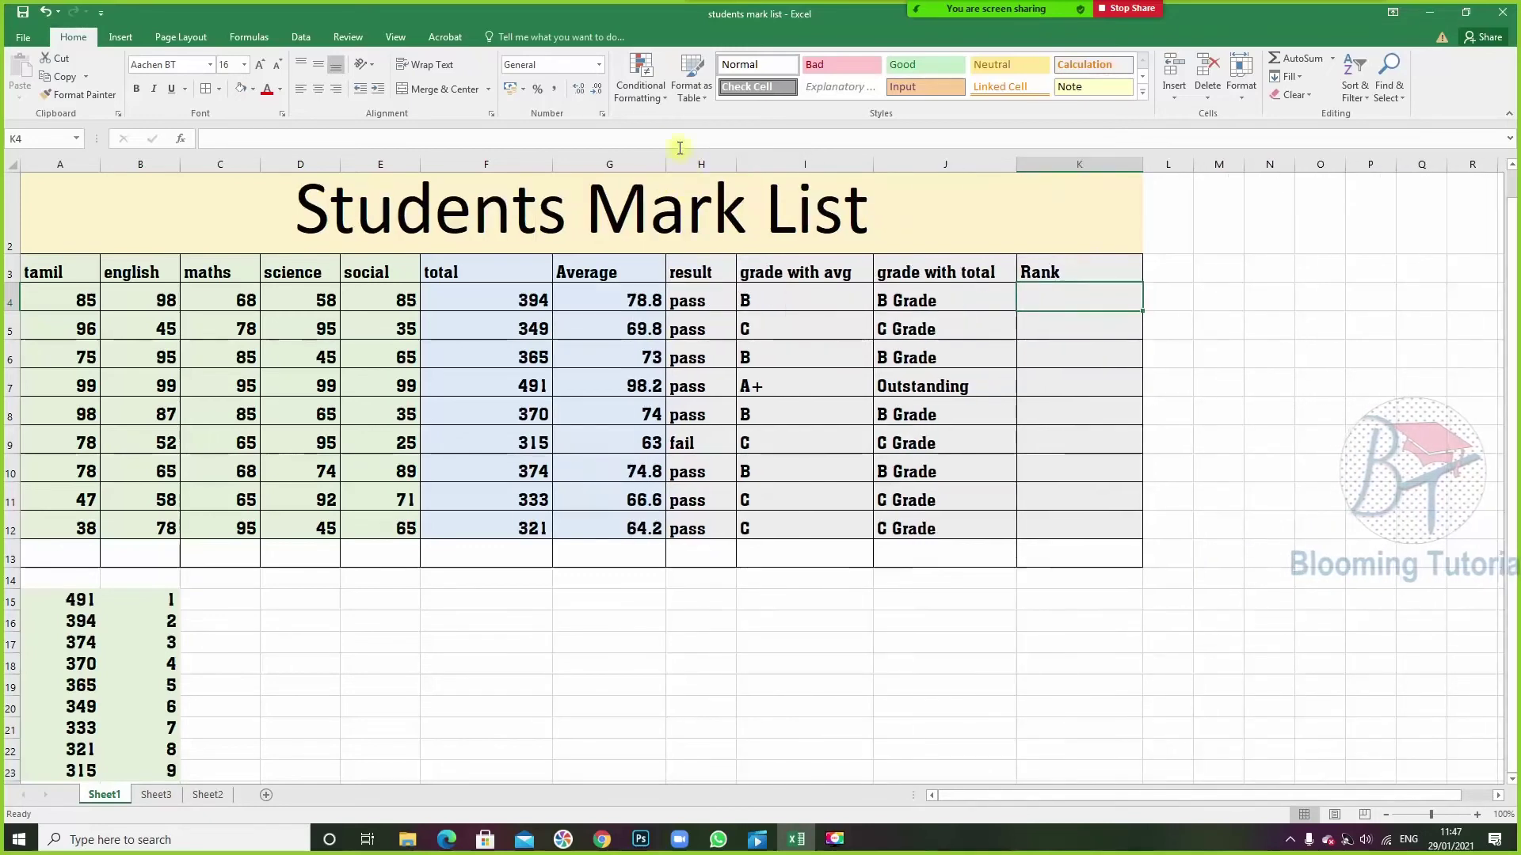
pyautogui.moveTo(552, 165); pyautogui.dragTo(497, 165)
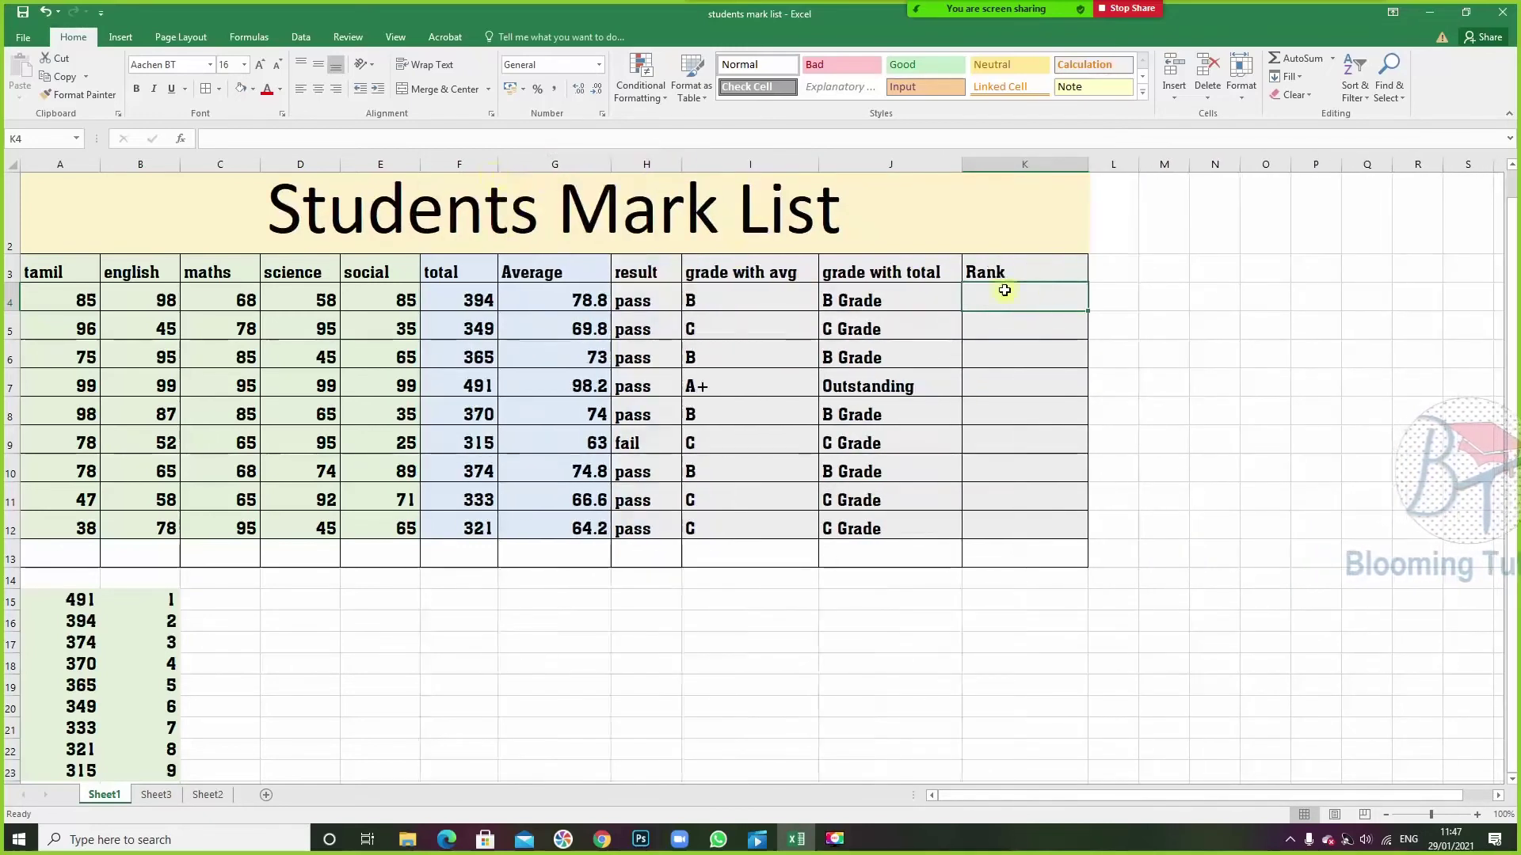
pyautogui.moveTo(1091, 165); pyautogui.dragTo(1441, 220)
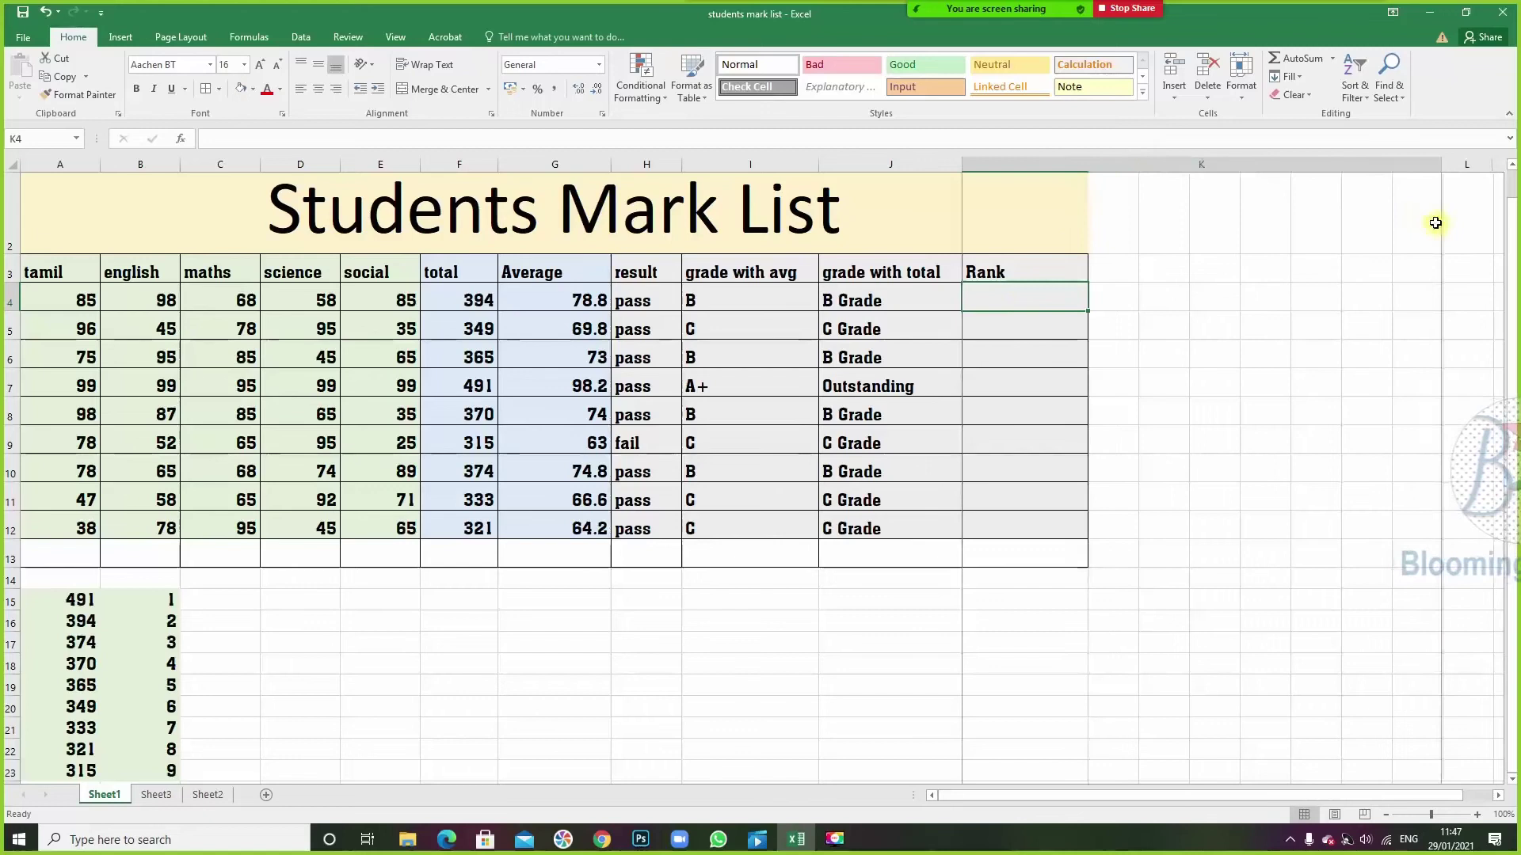
pyautogui.write('=lookup')
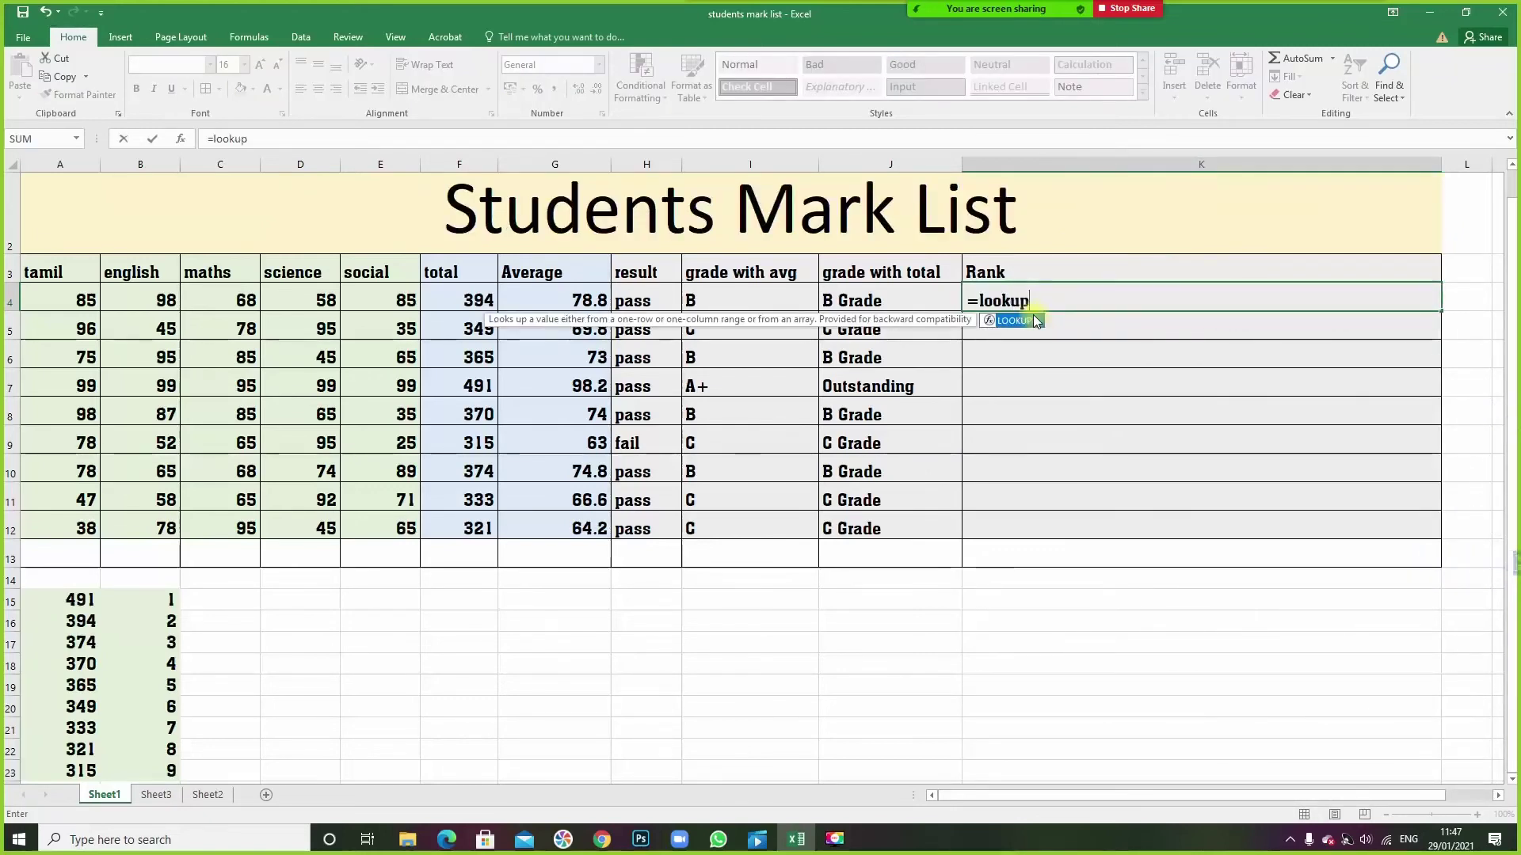
pyautogui.write('(')
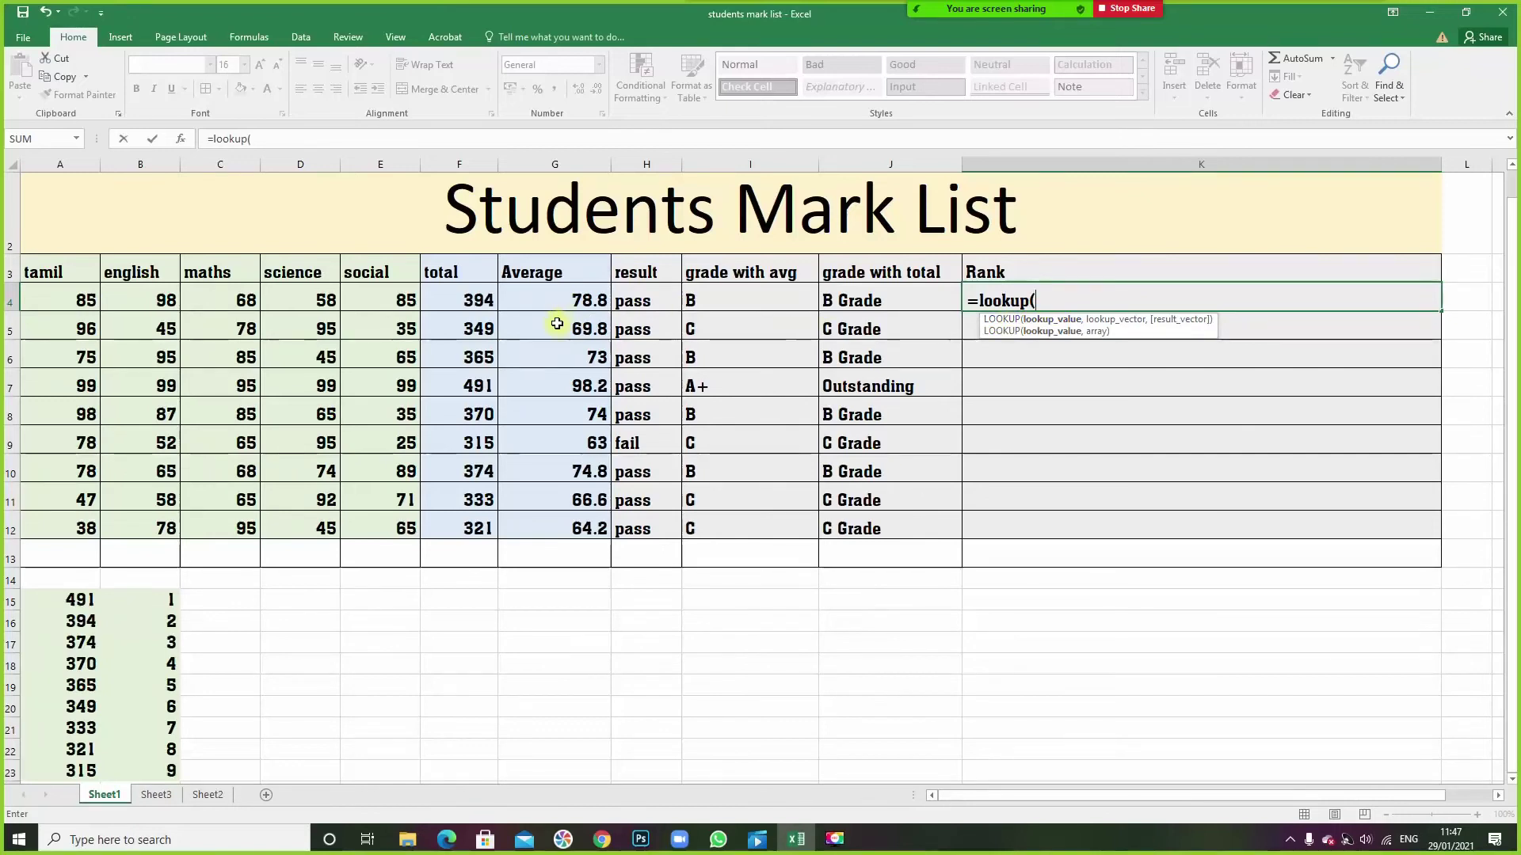
# - Complete K4 as =LOOKUP(F4,{315,…,491},{9,…,1}) so the 394 total ranks 2
pyautogui.click(473, 297)
pyautogui.write(',')
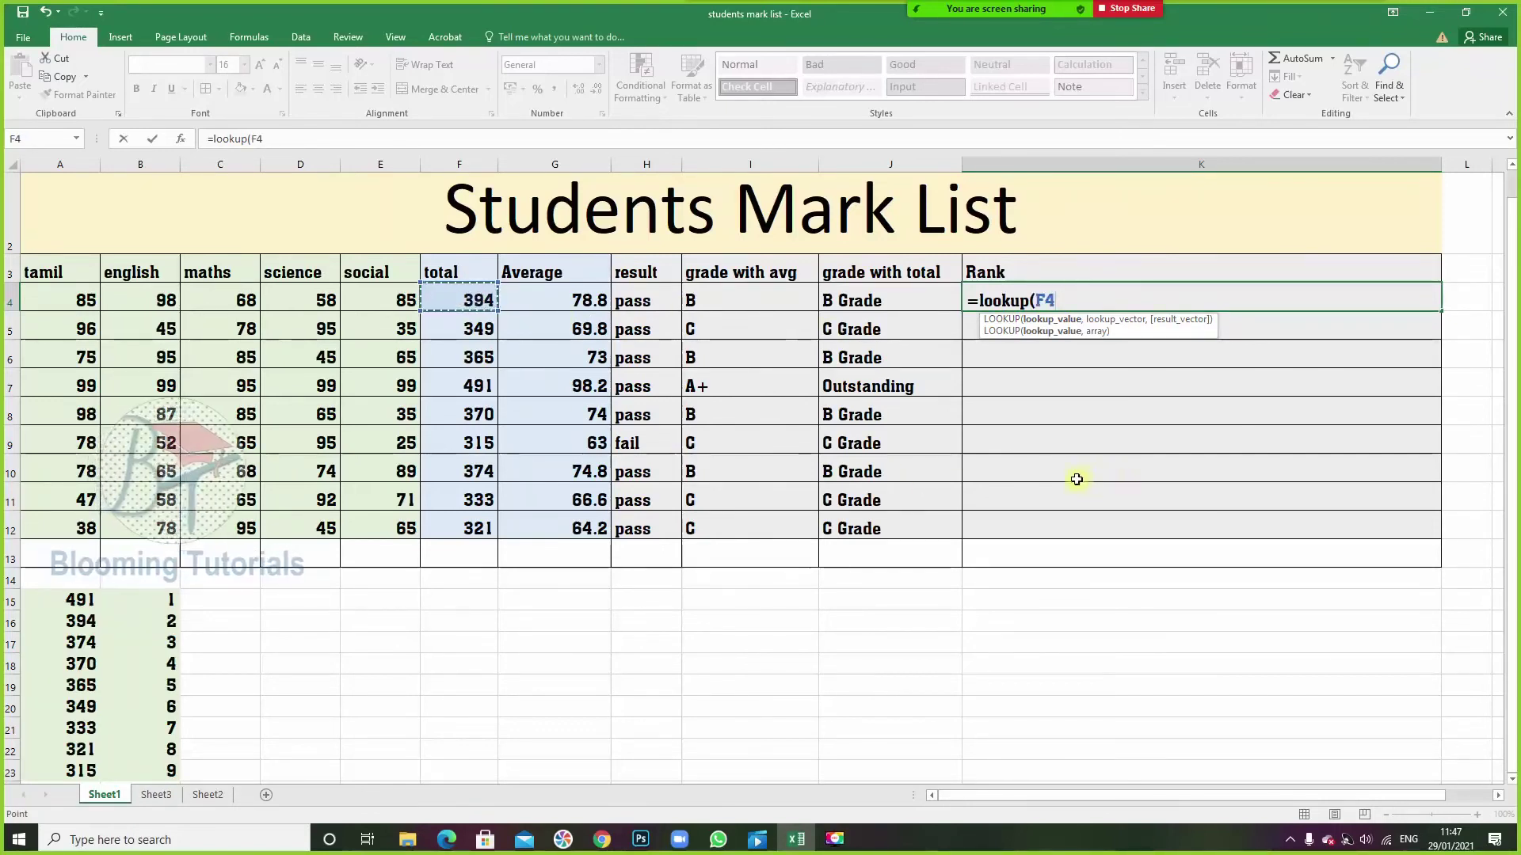
pyautogui.write('{315,321,')
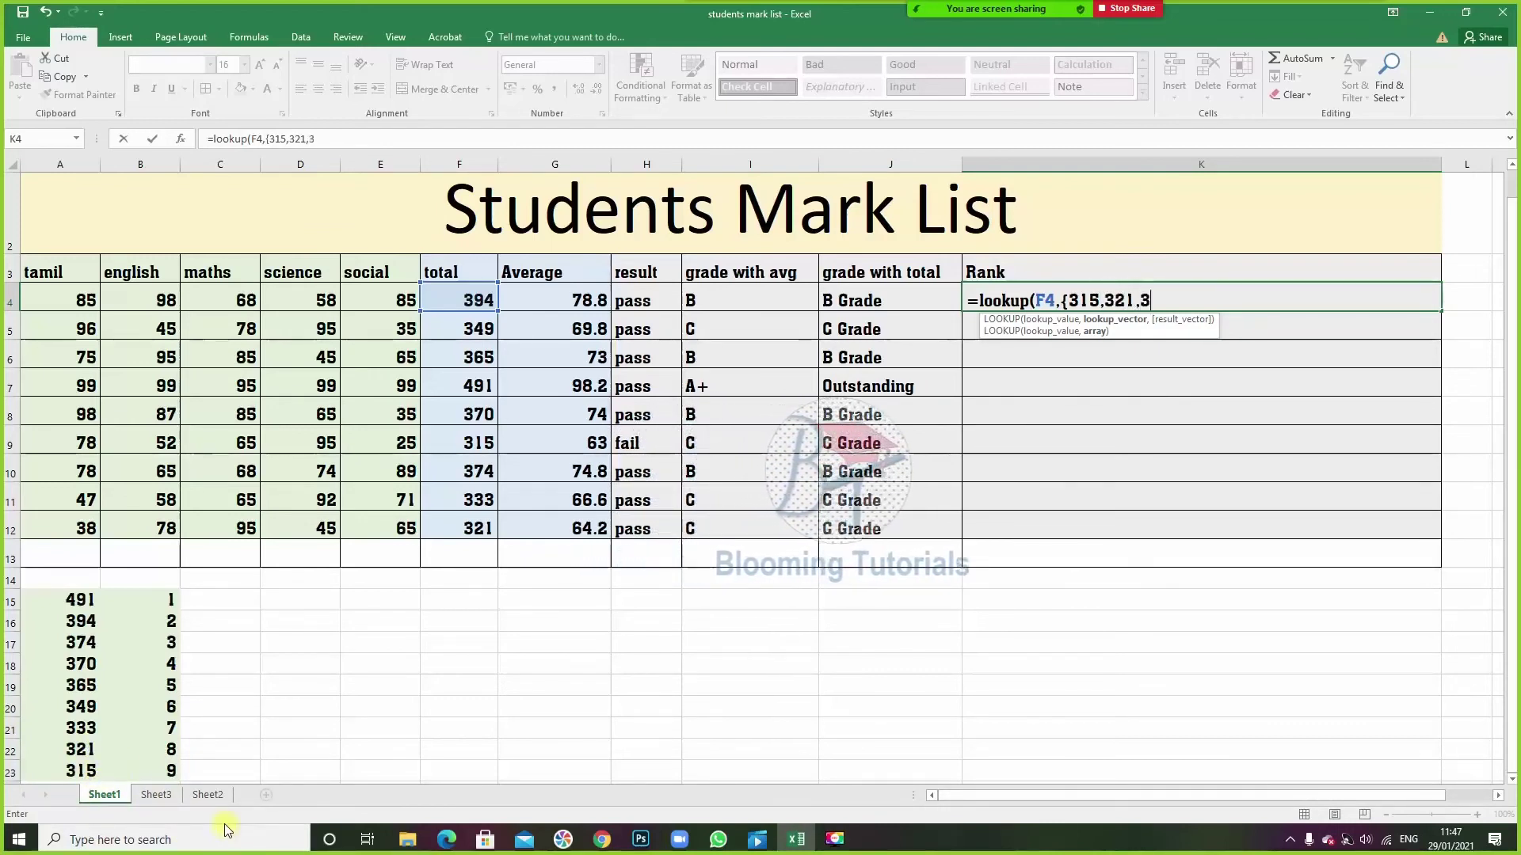
pyautogui.write('349,')
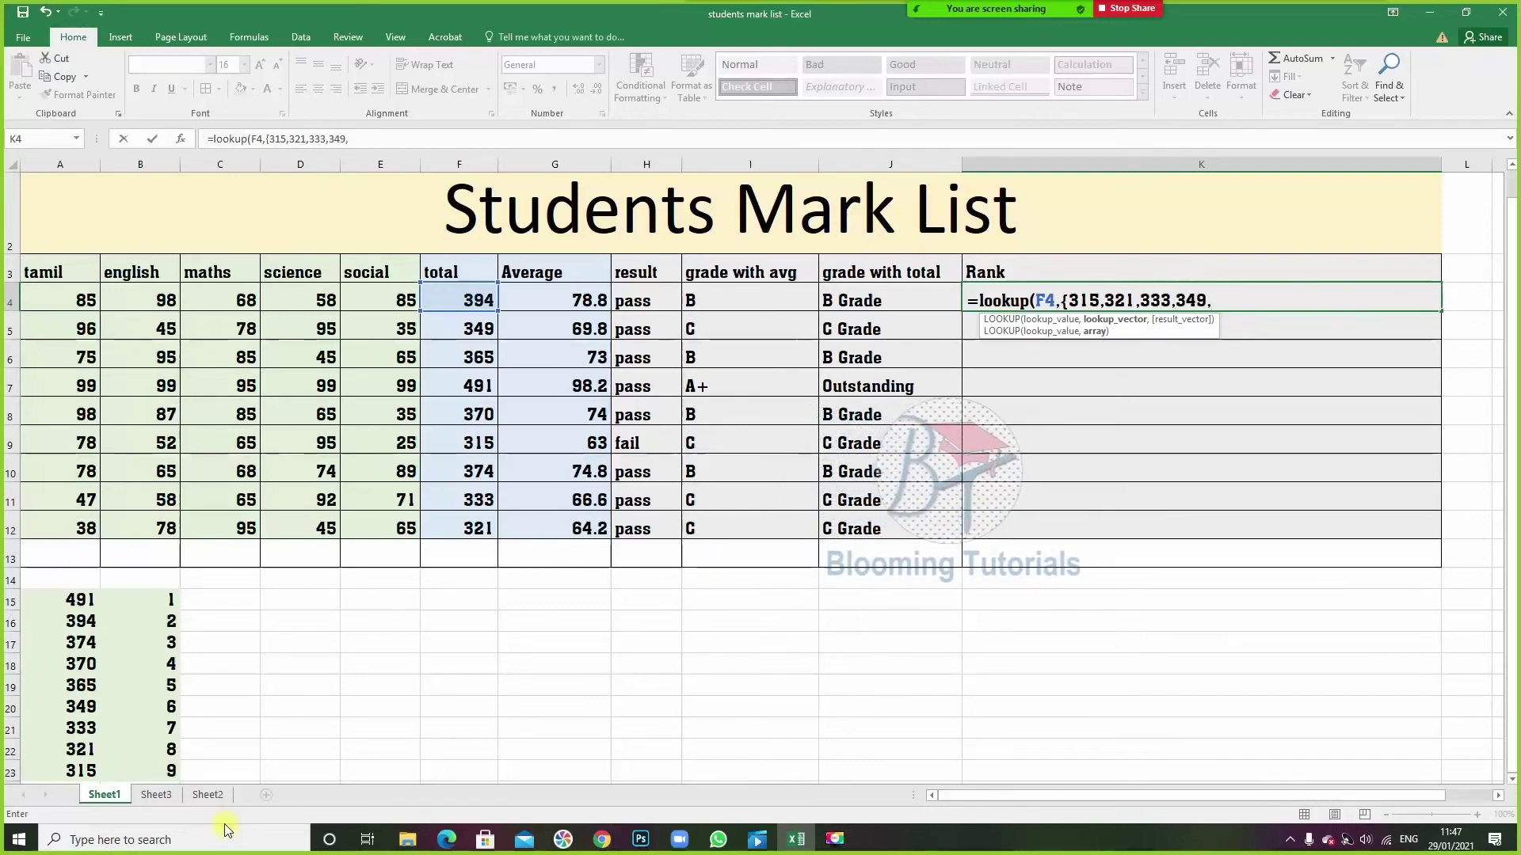
pyautogui.write('365,')
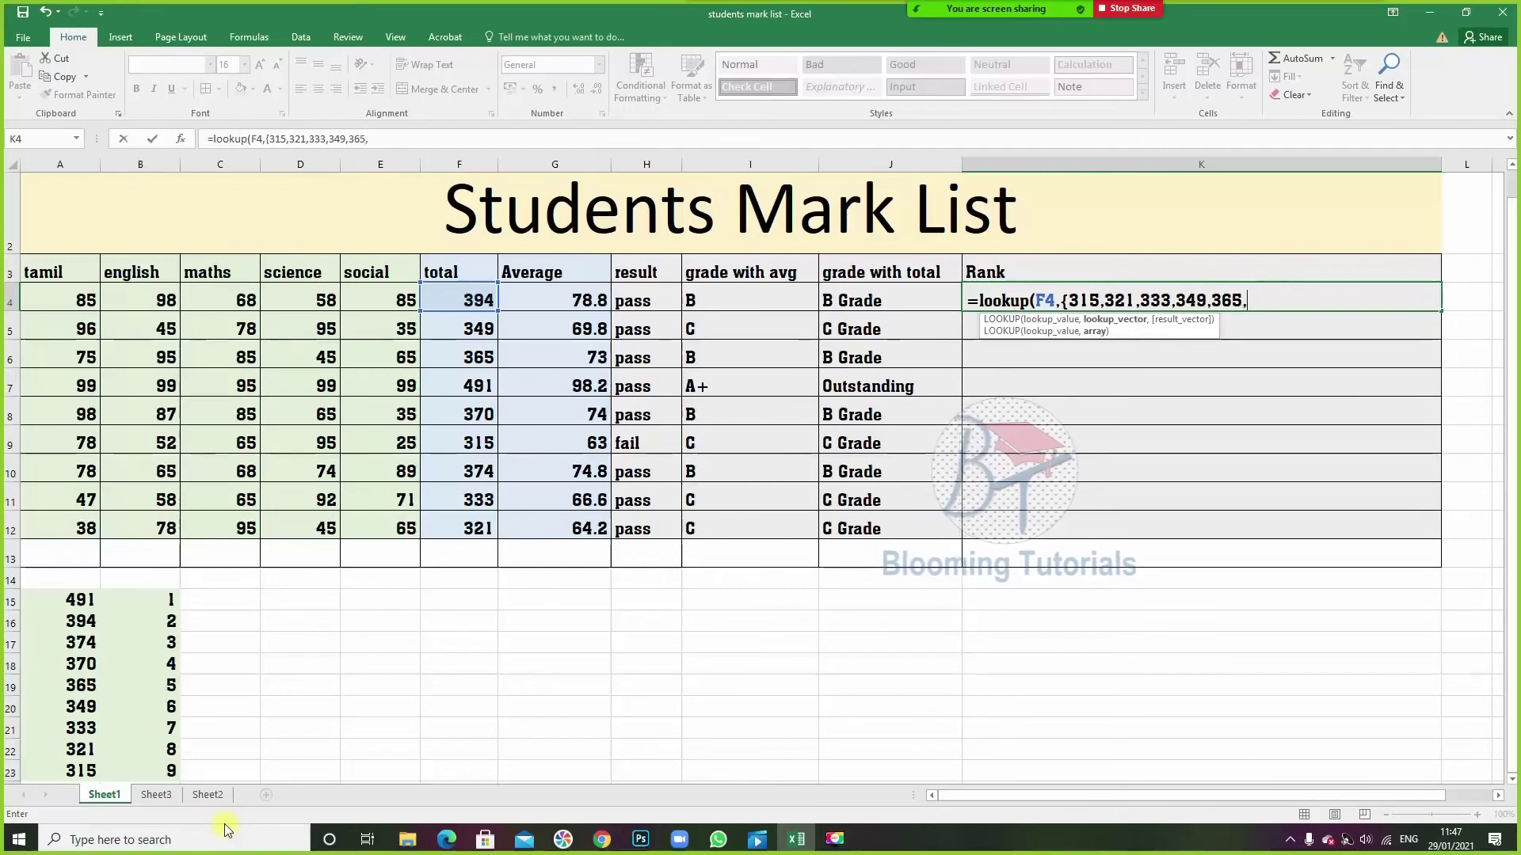
pyautogui.write('370,374,394,491}')
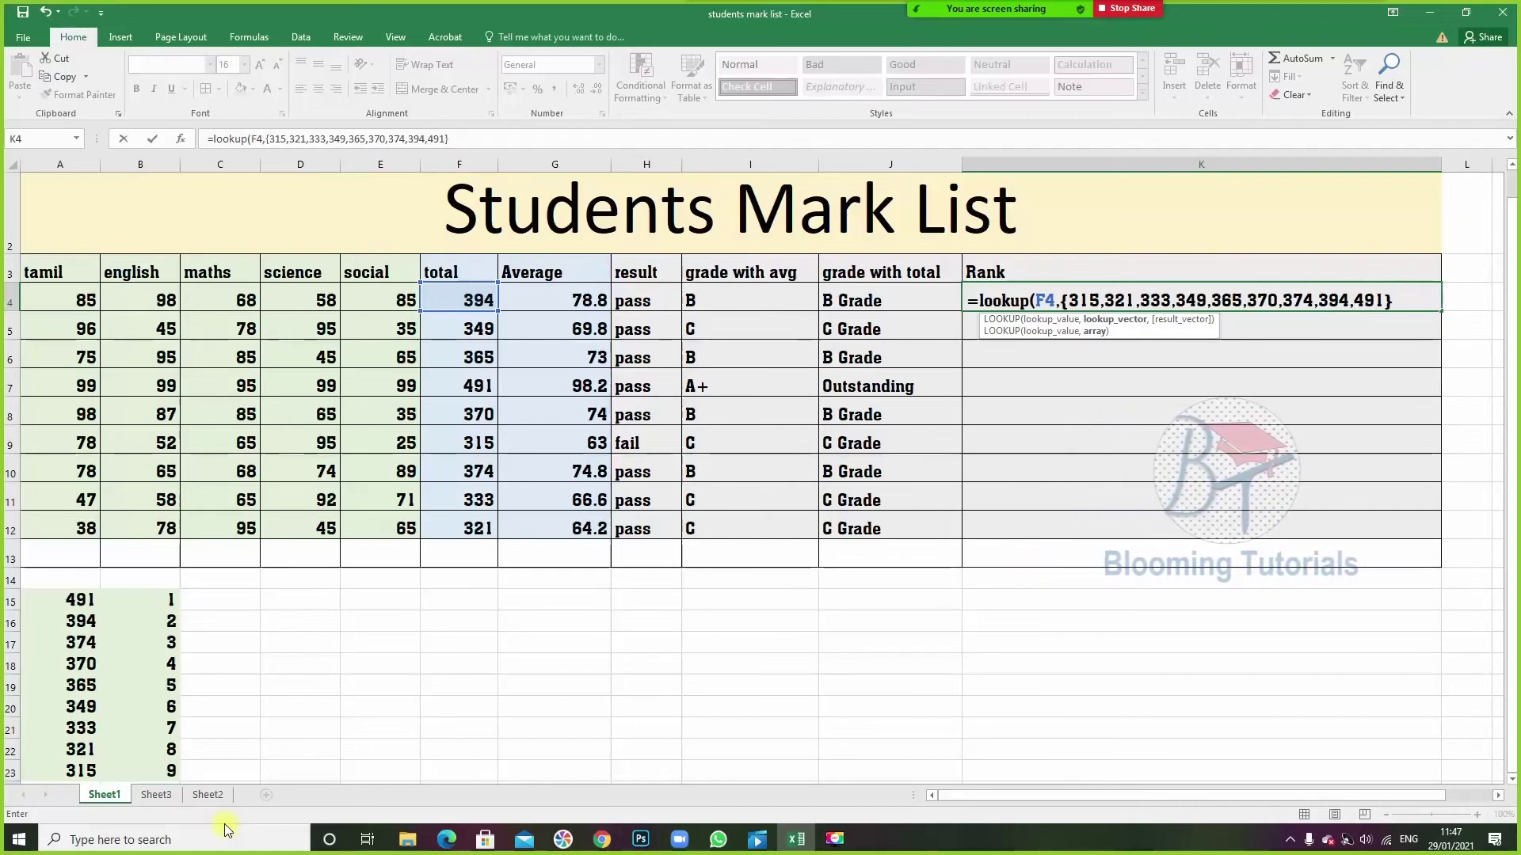
pyautogui.write(',{')
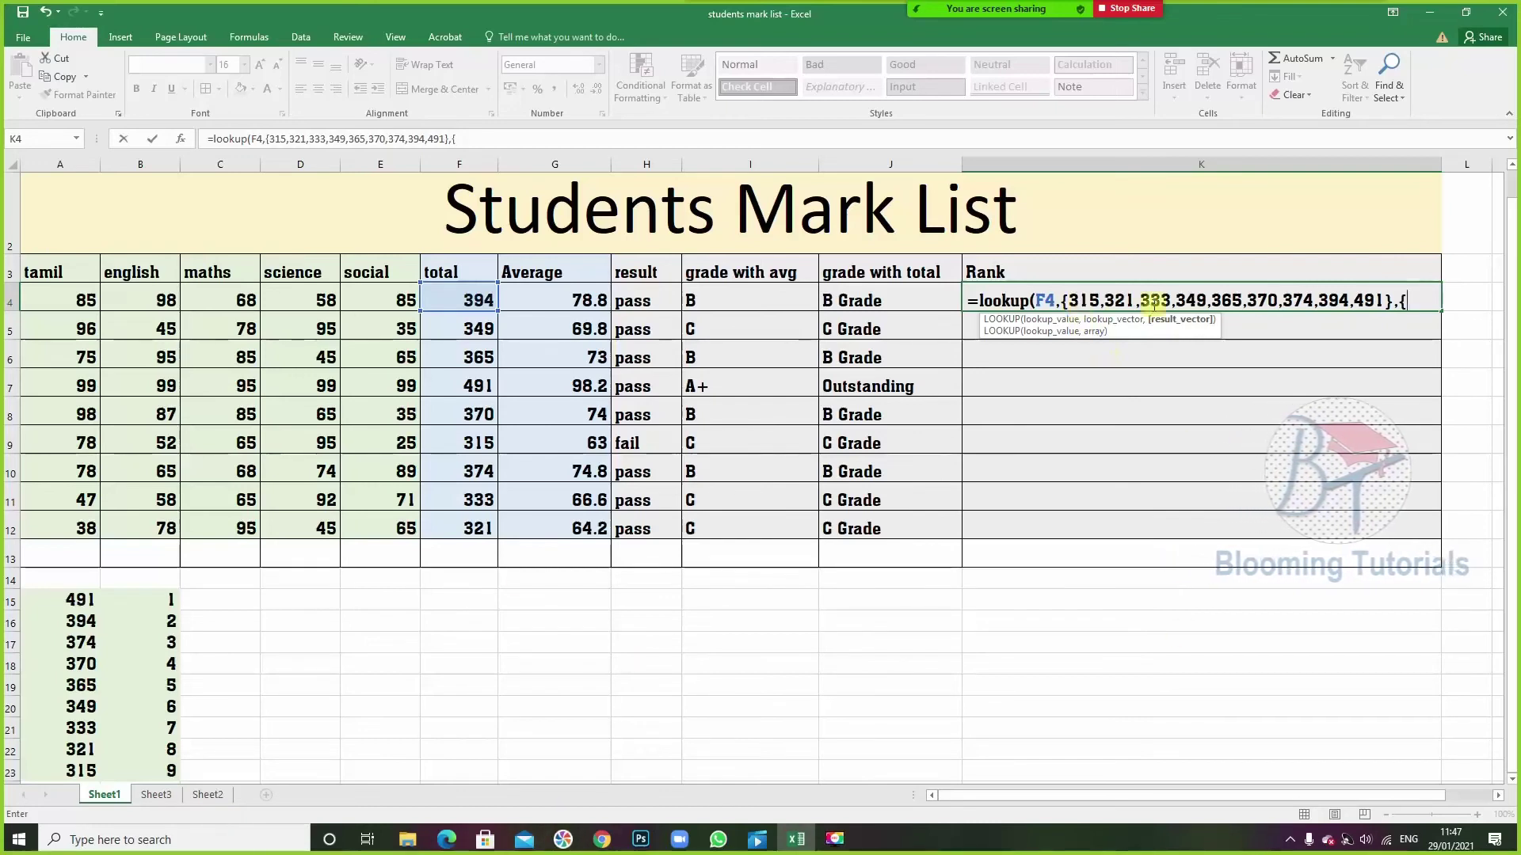
pyautogui.write('9,8')
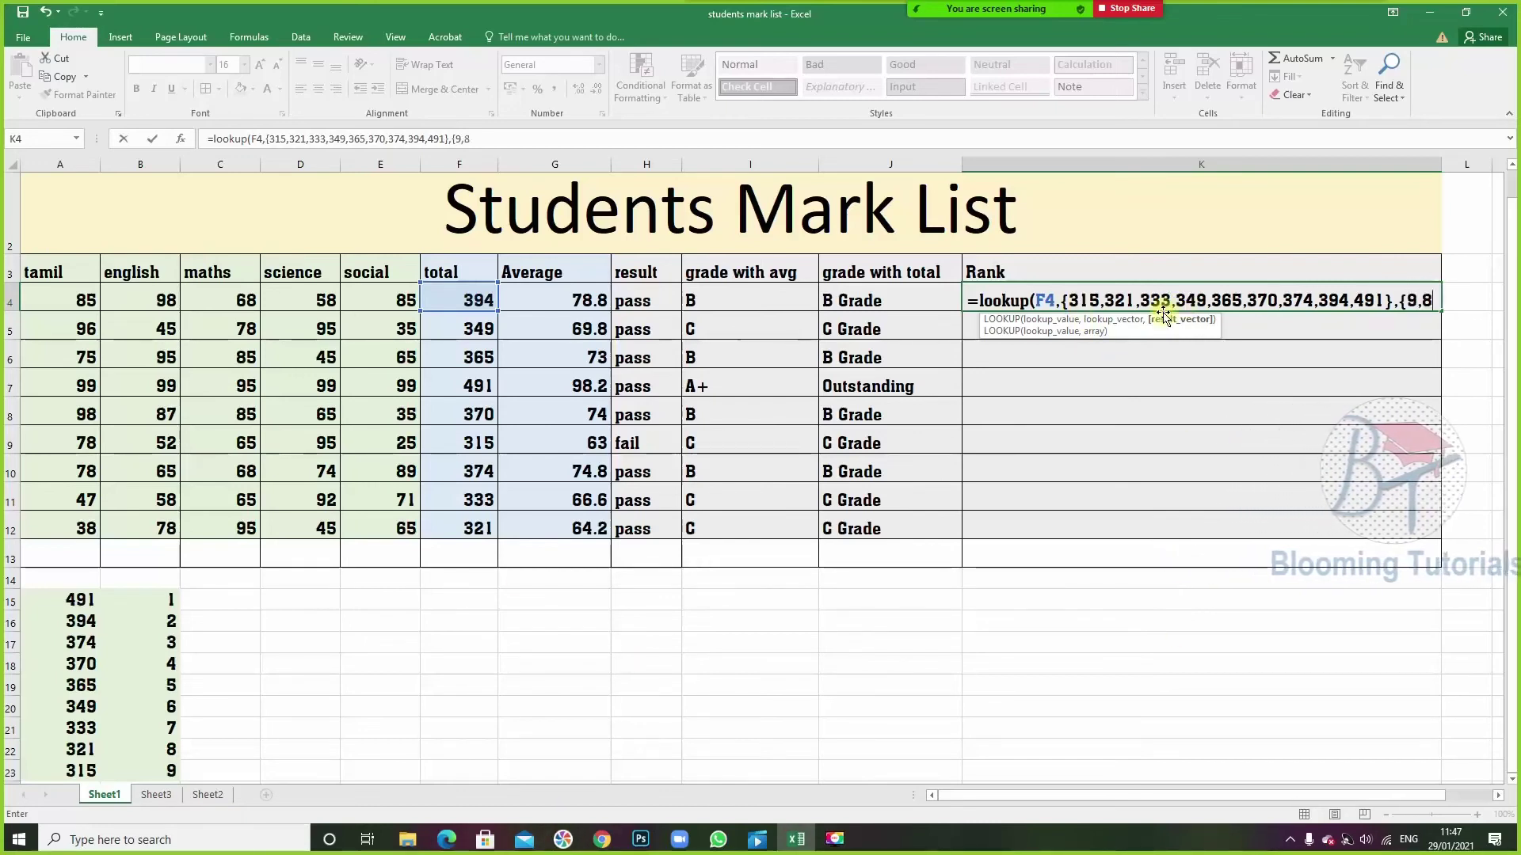
pyautogui.write(',7,6,5,4,3,2,1')
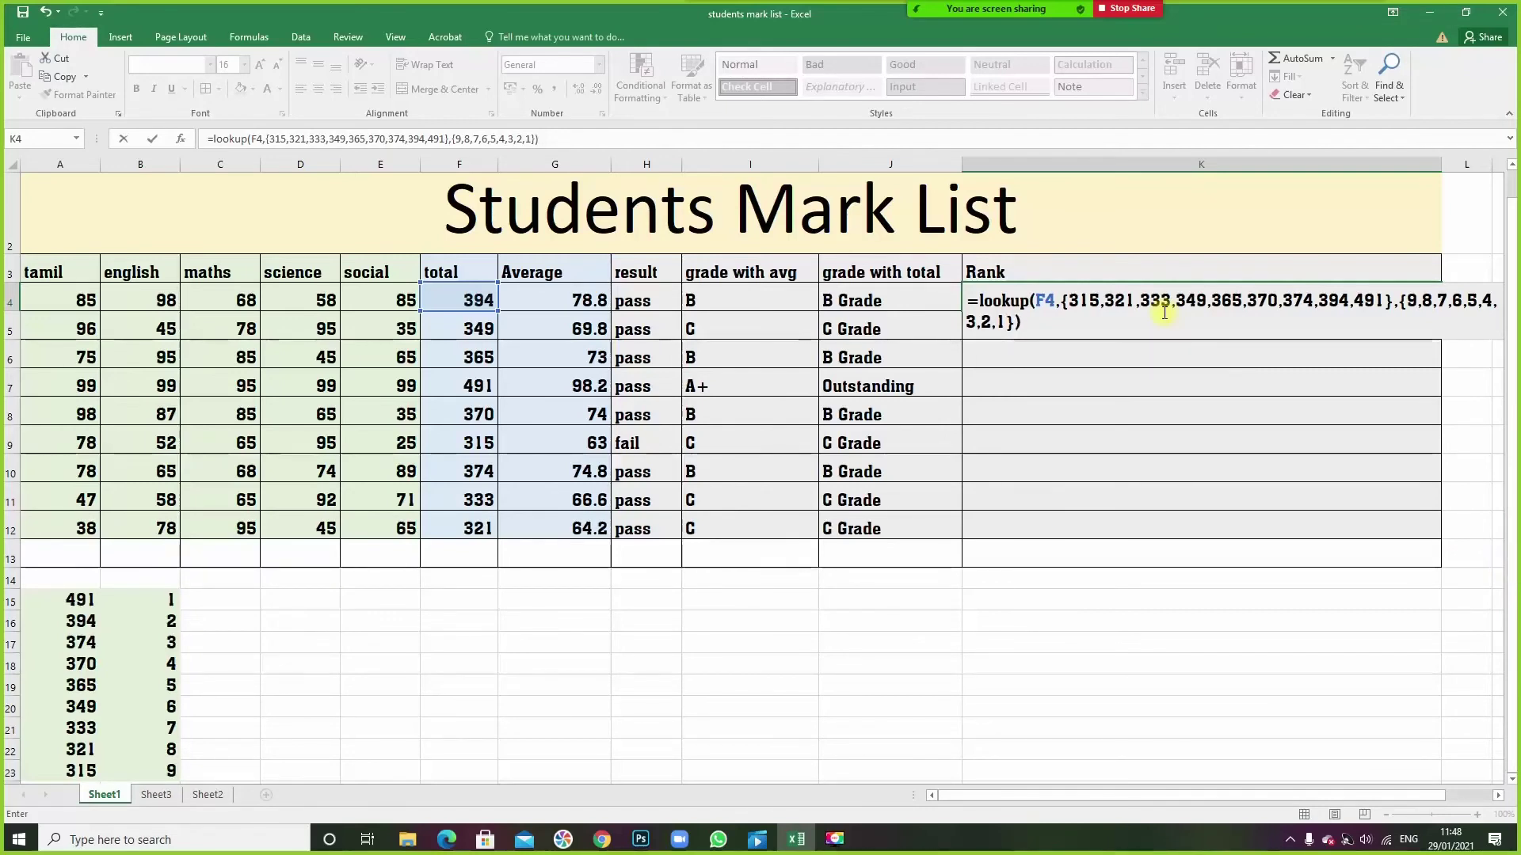
pyautogui.press('Return')
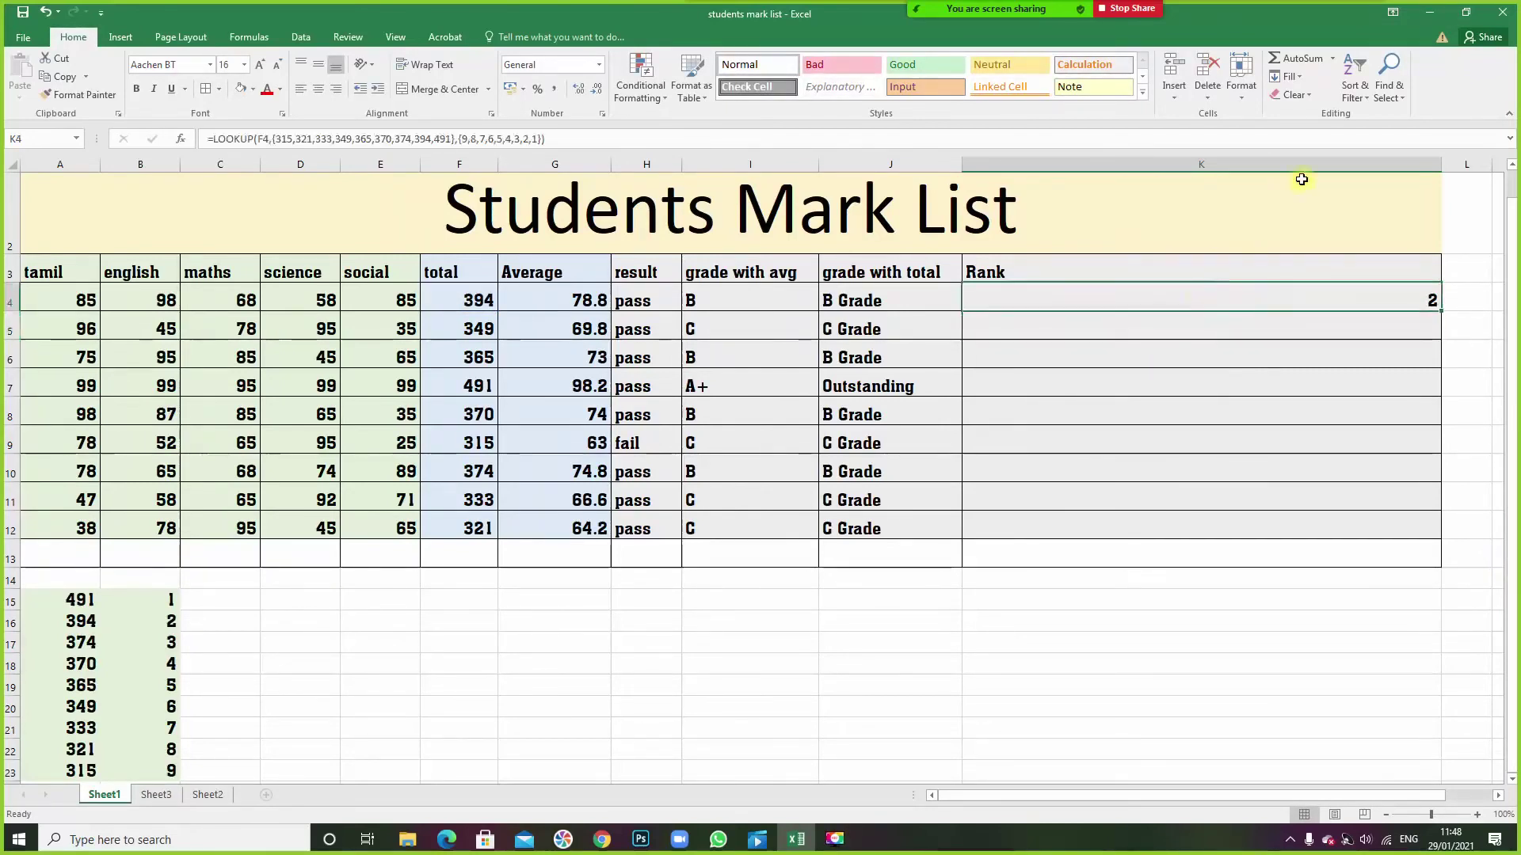
# - Narrow the Rank column and copy the K4 rank formula down to every student
pyautogui.moveTo(1440, 166); pyautogui.dragTo(1072, 233)
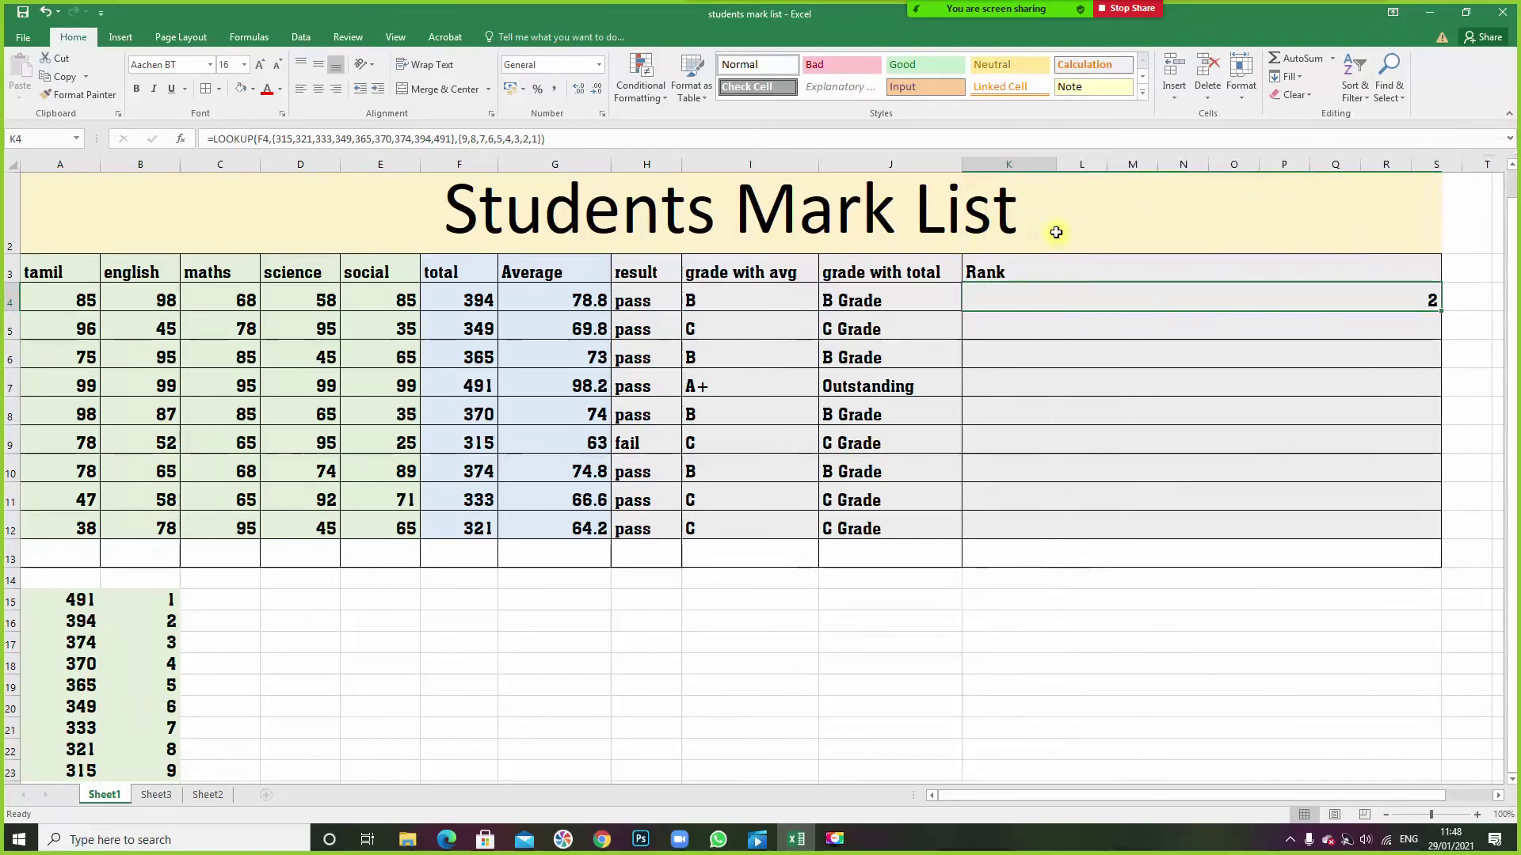
pyautogui.moveTo(1056, 310)
pyautogui.mouseDown()
pyautogui.moveTo(1083, 527)
pyautogui.moveTo(1114, 533)
pyautogui.mouseUp()
pyautogui.click(1133, 526)
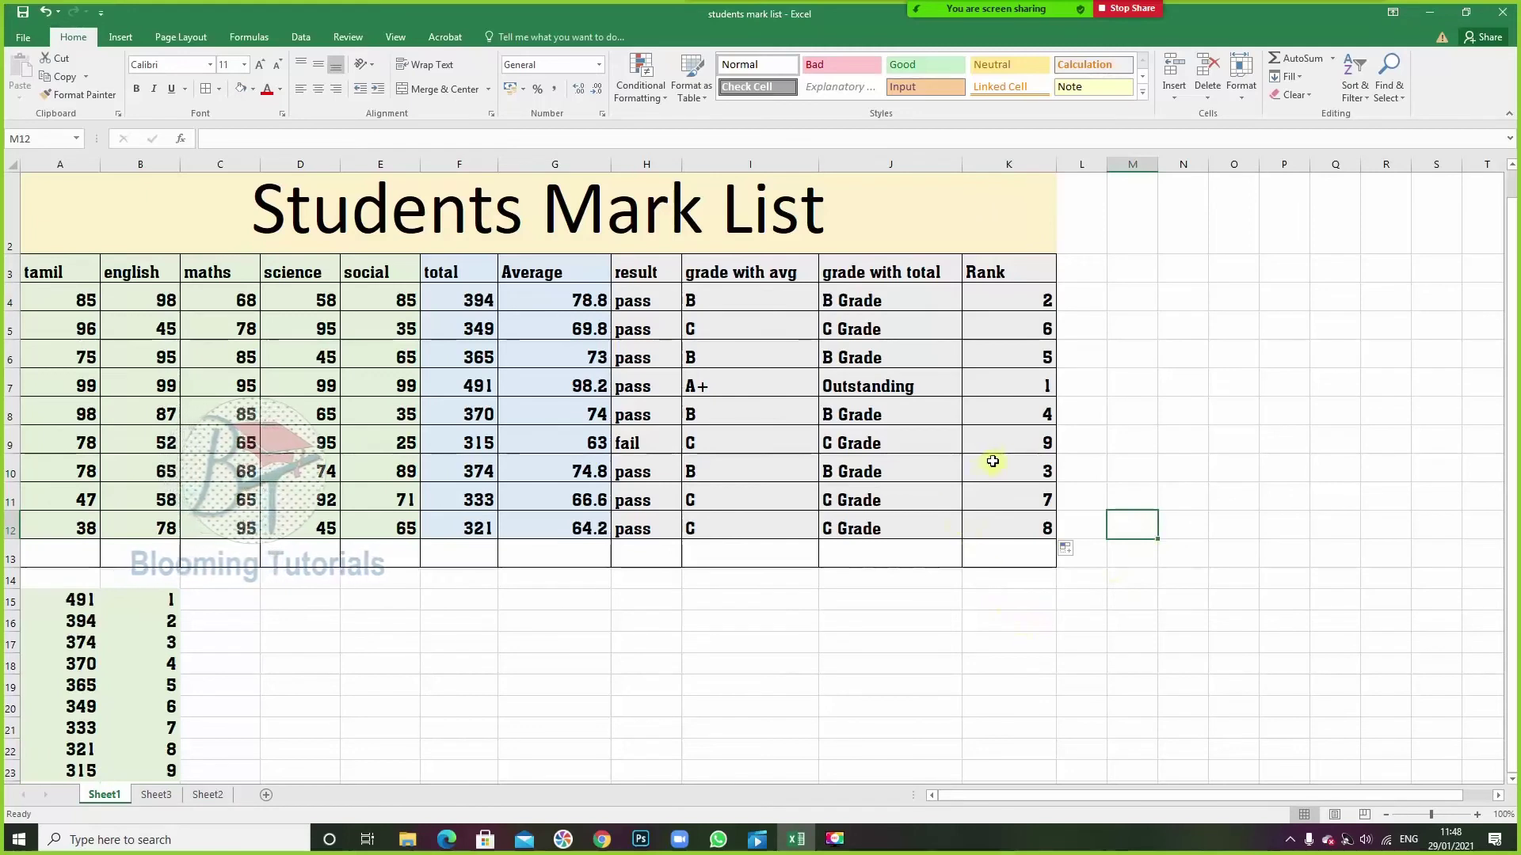
pyautogui.click(986, 388)
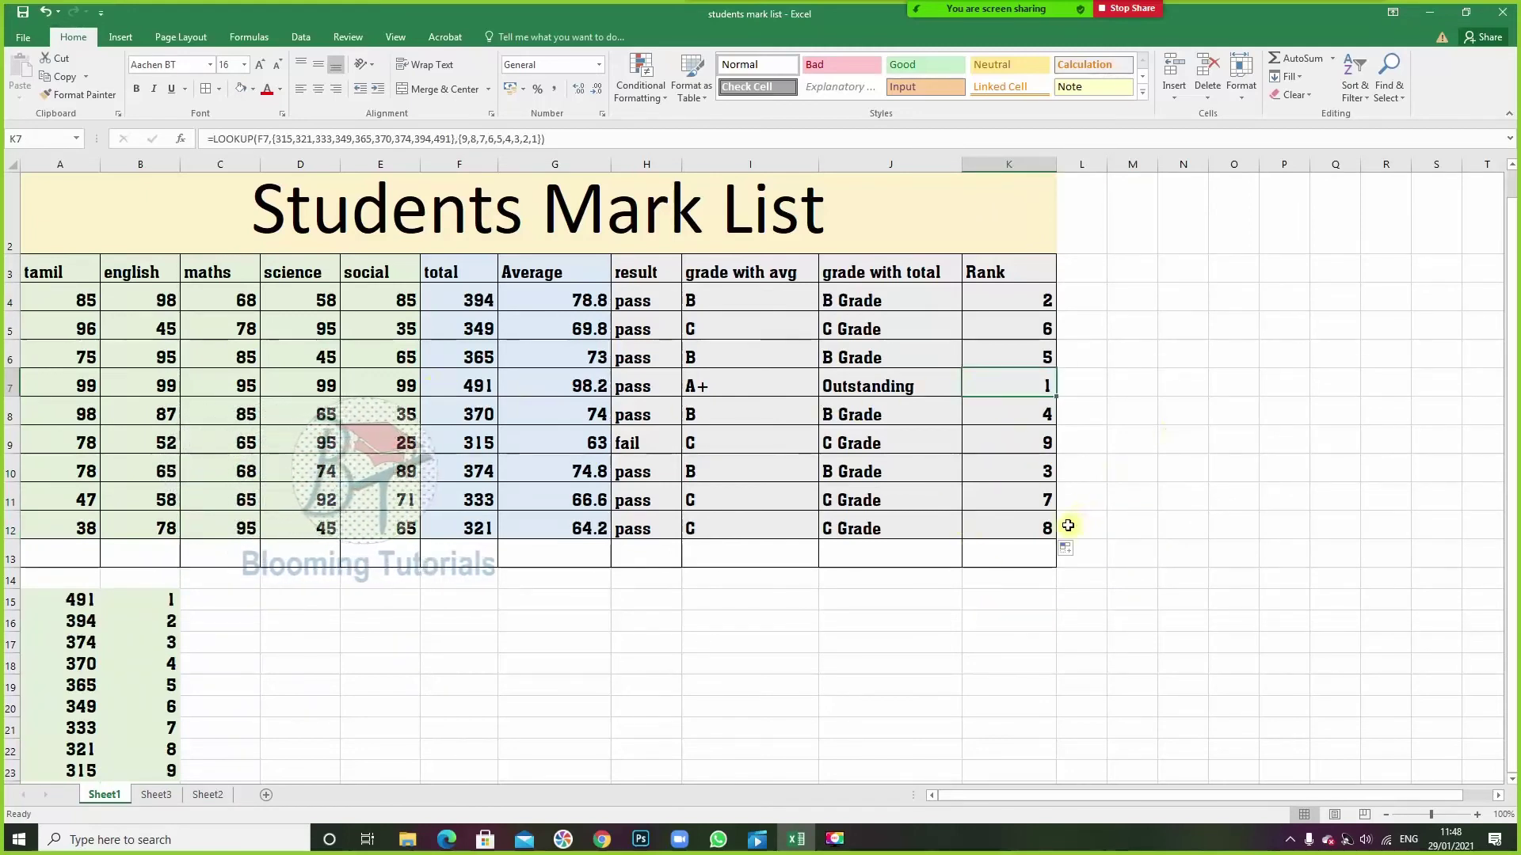
pyautogui.click(1048, 309)
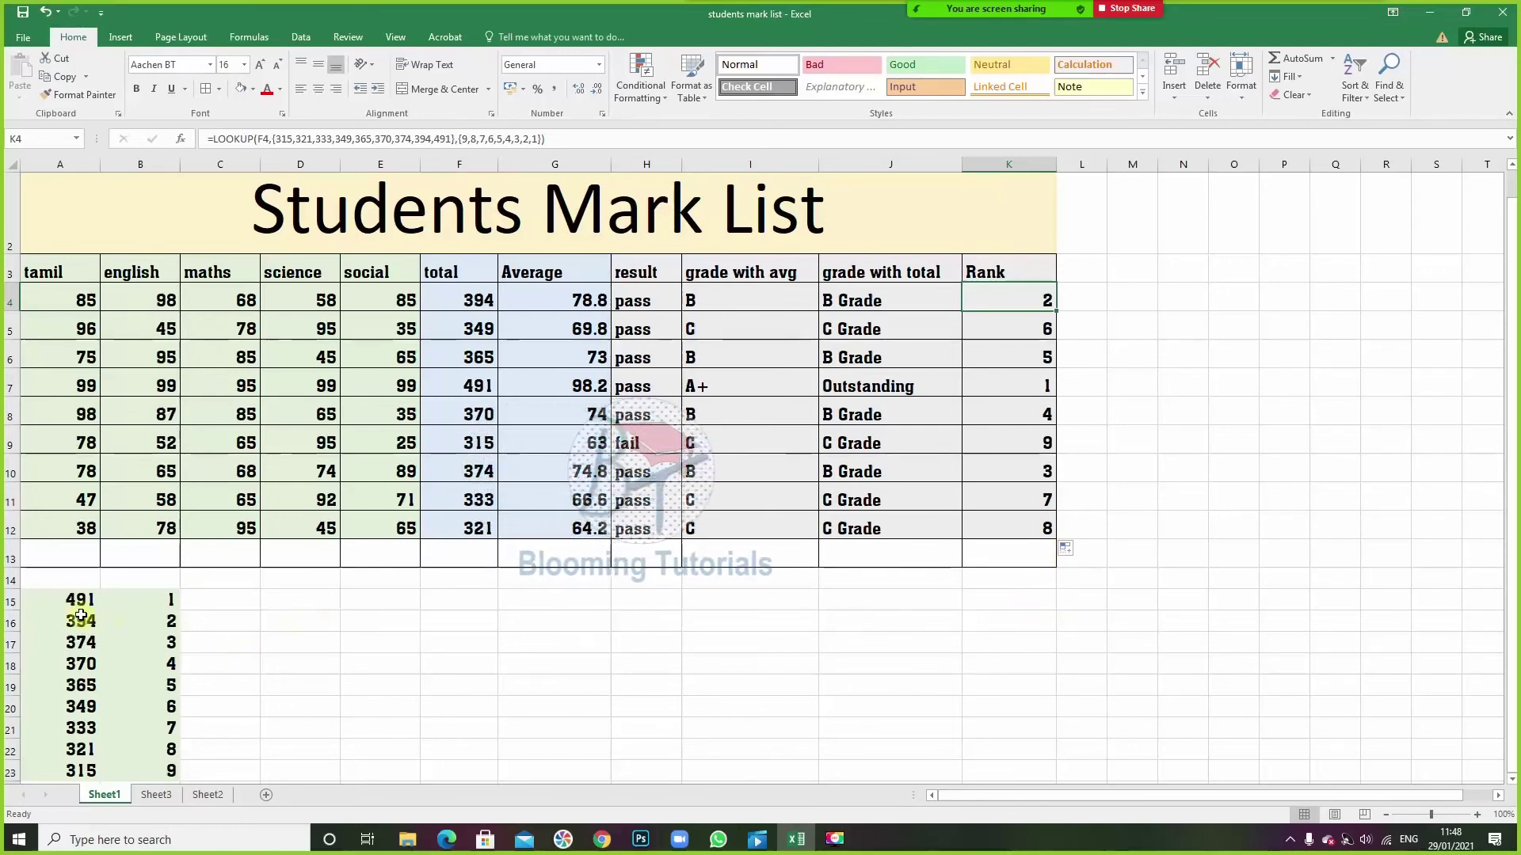
# - Deselect the A15:B23 rank list and save the workbook with Ctrl+S
pyautogui.moveTo(80, 599); pyautogui.dragTo(157, 775)
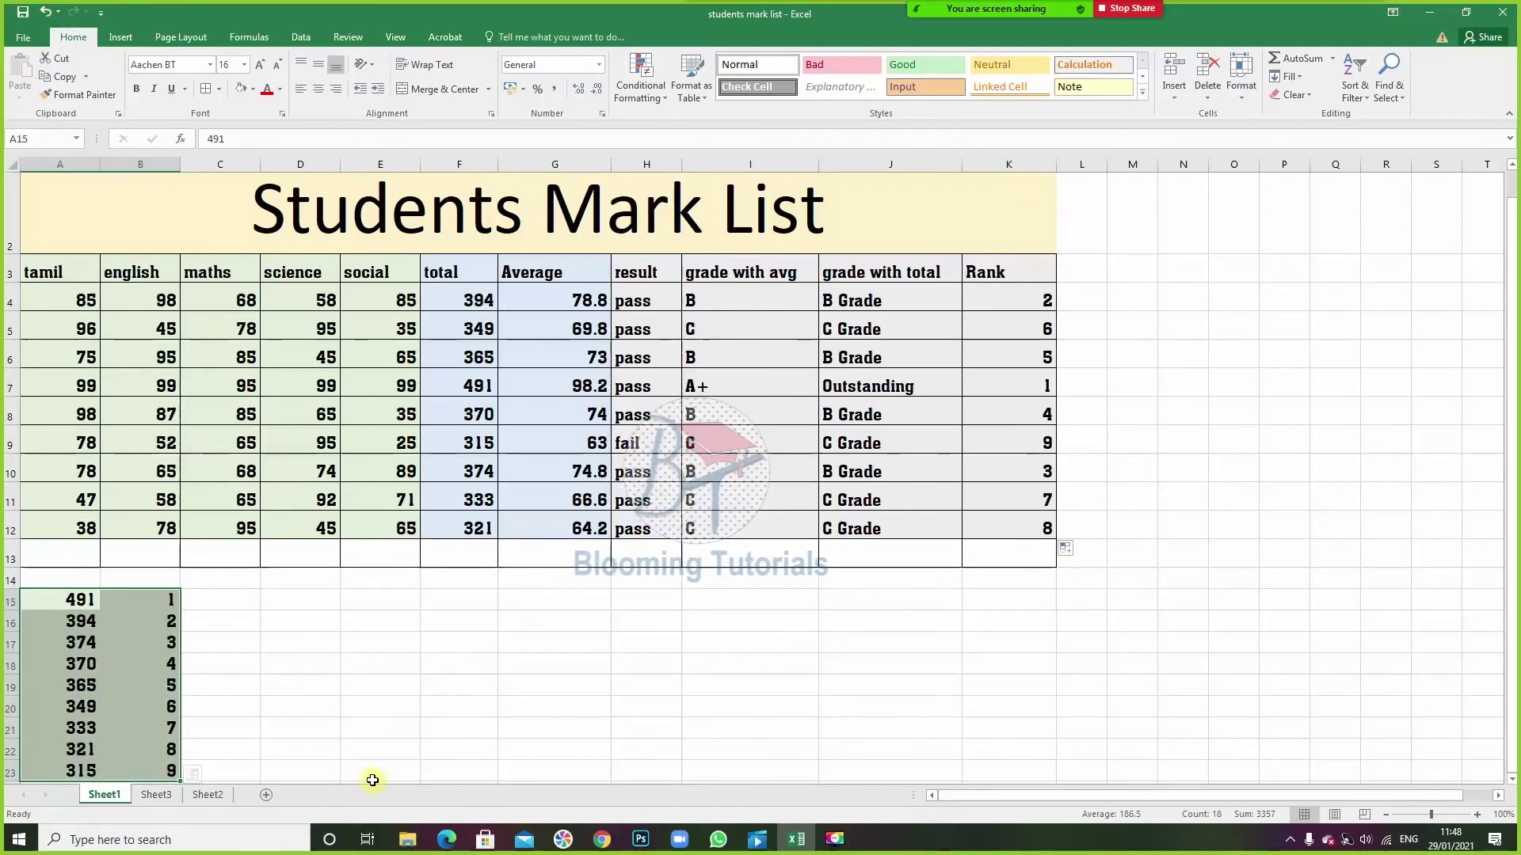
pyautogui.click(686, 665)
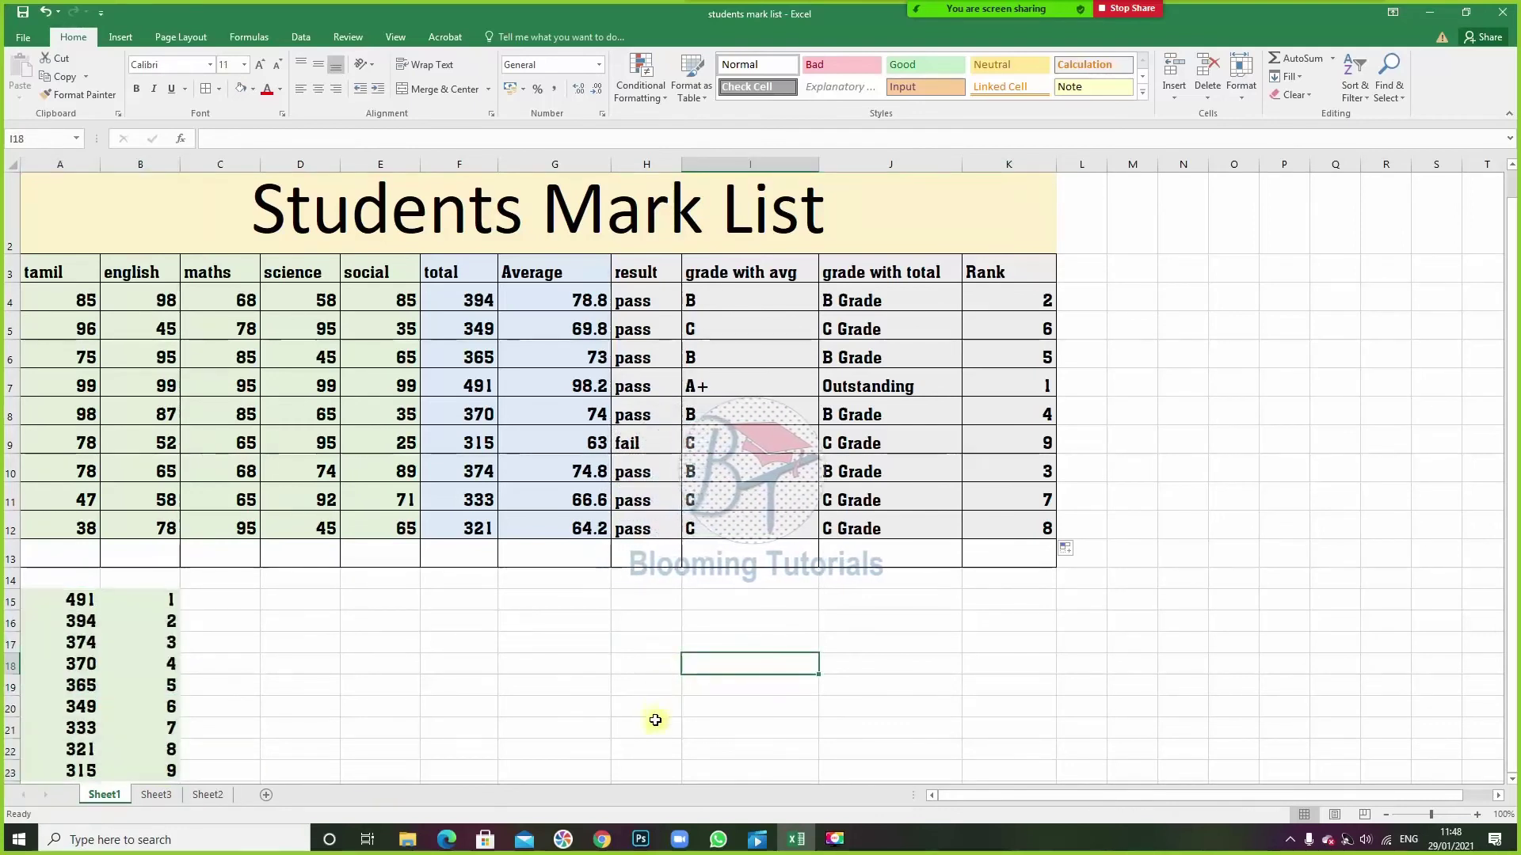
pyautogui.hotkey('ctrl', 's')
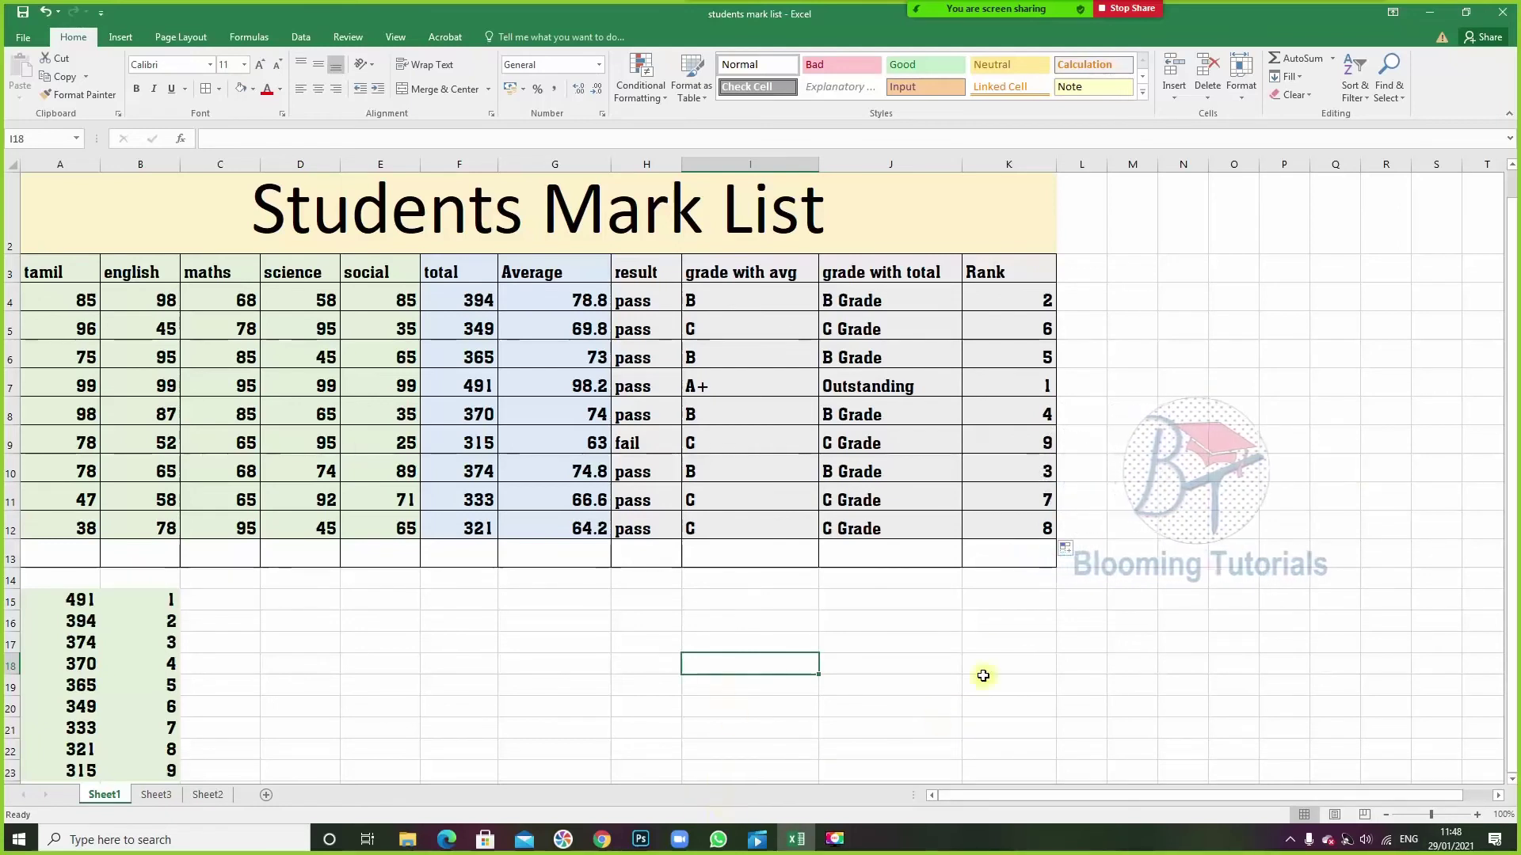
pyautogui.click(1048, 685)
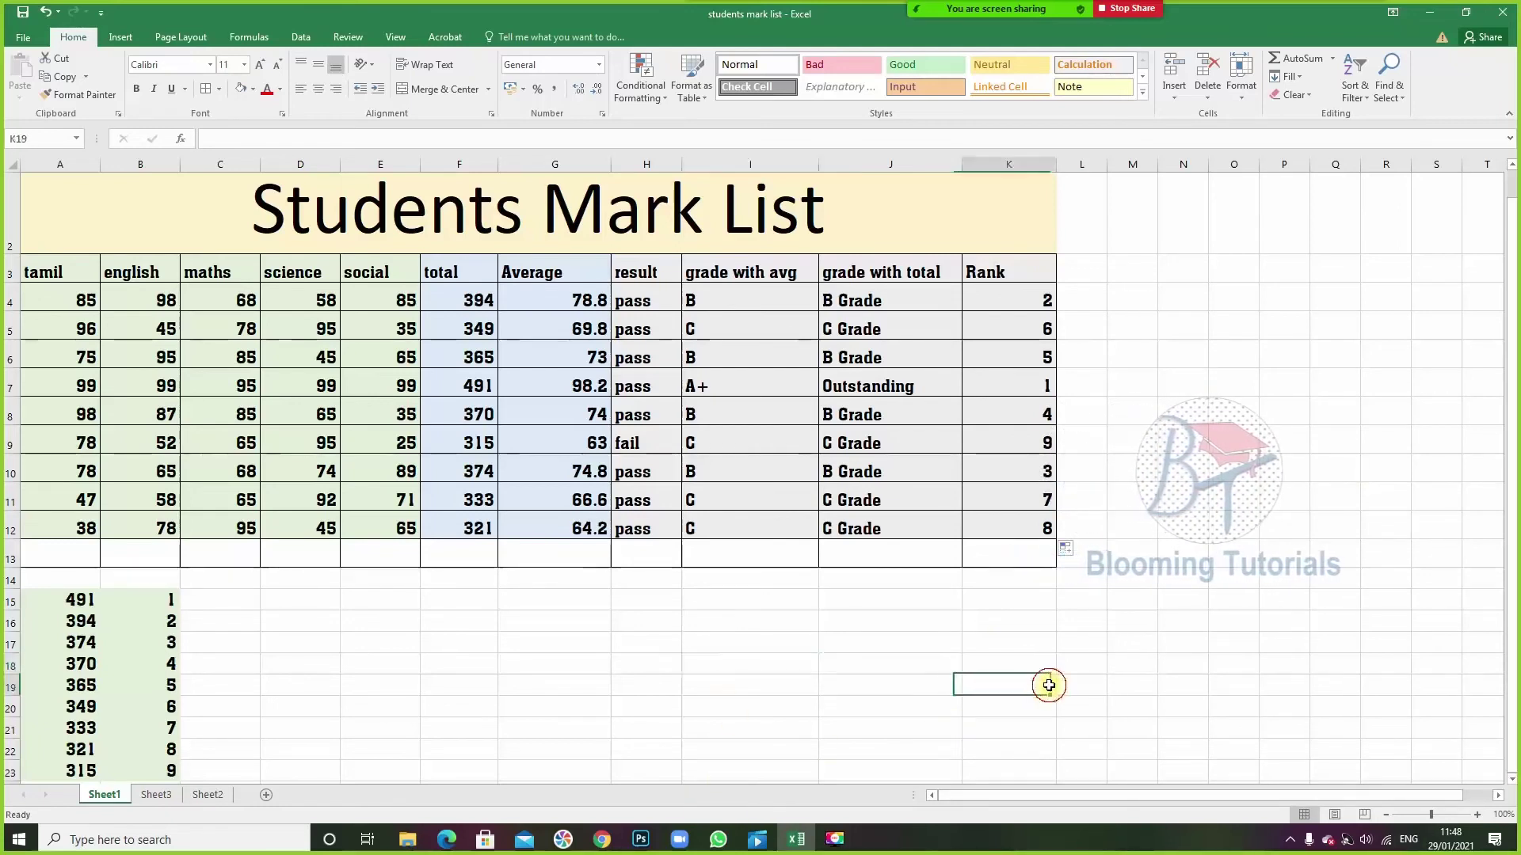
# - Insert a clustered column chart from A3:E6, the first three students' subject marks
pyautogui.click(125, 40)
pyautogui.click(488, 623)
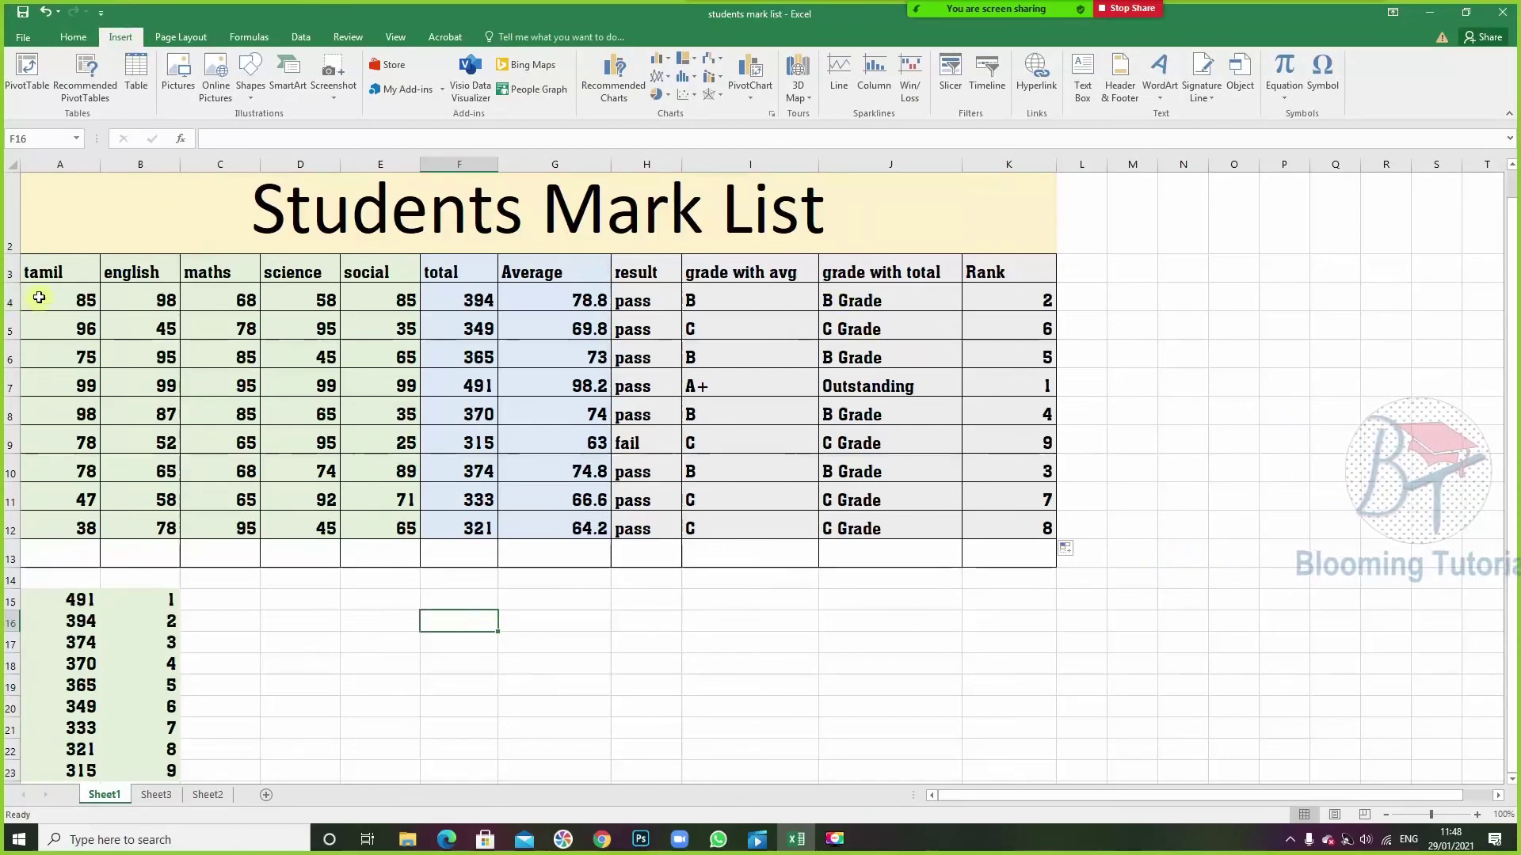
pyautogui.moveTo(38, 273); pyautogui.dragTo(354, 357)
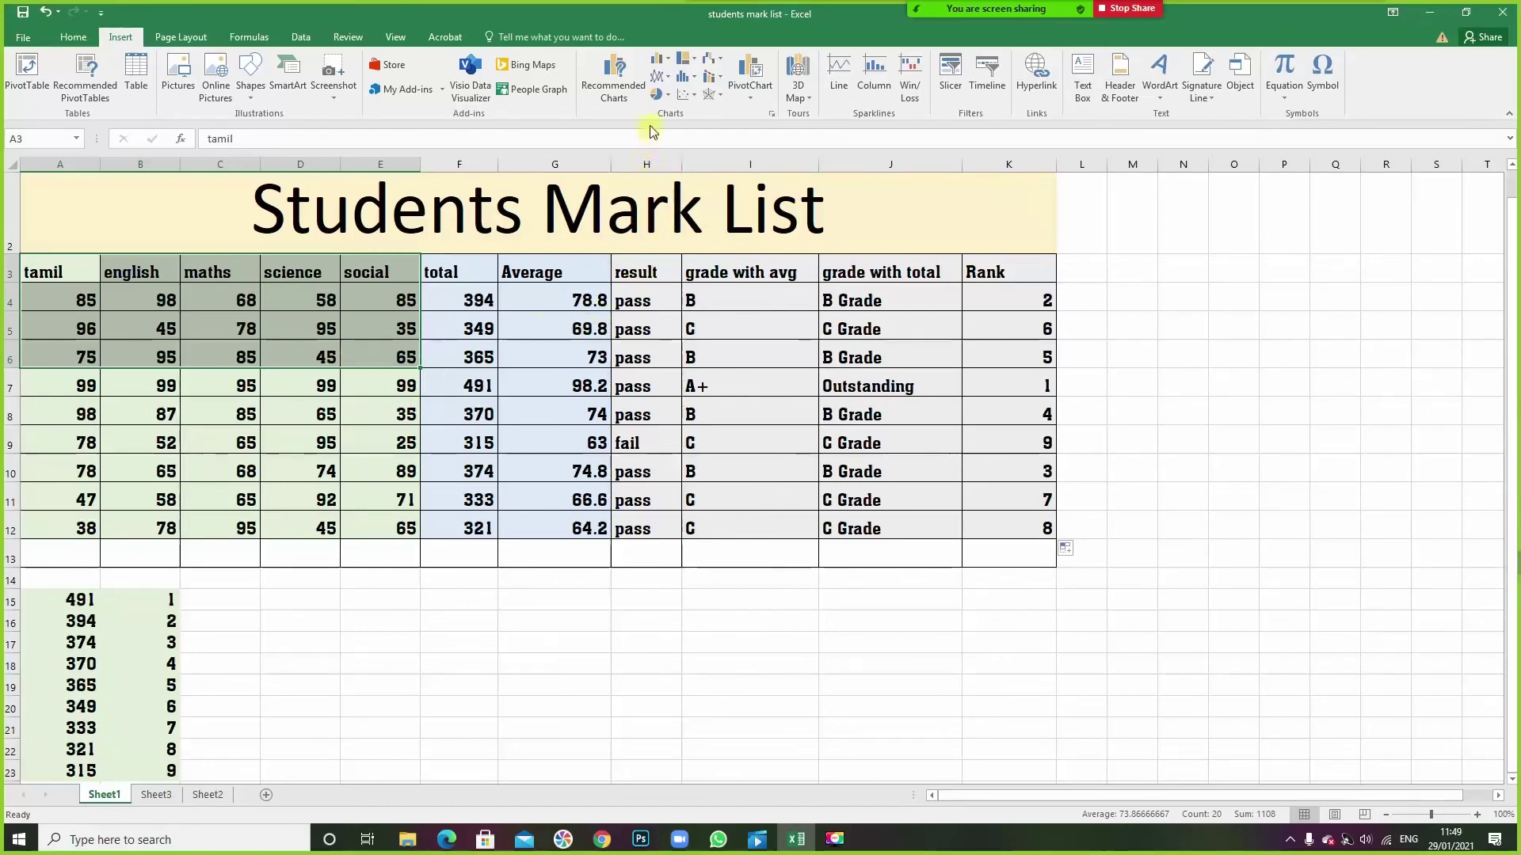
pyautogui.click(672, 67)
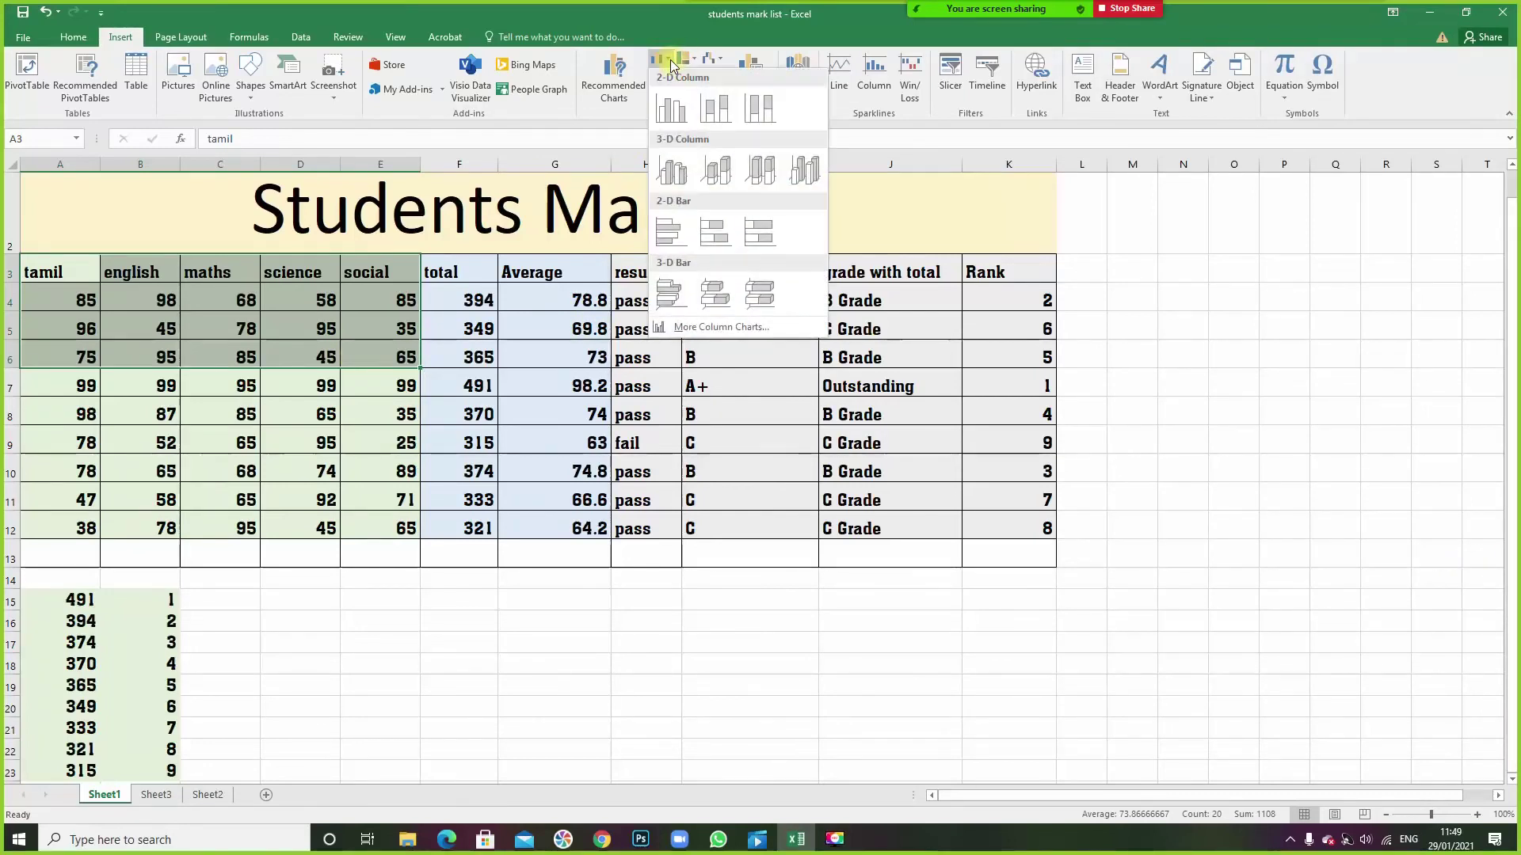
pyautogui.click(676, 108)
# - Enlarge the chart and move it right, clear of the table
pyautogui.moveTo(961, 373); pyautogui.dragTo(1184, 191)
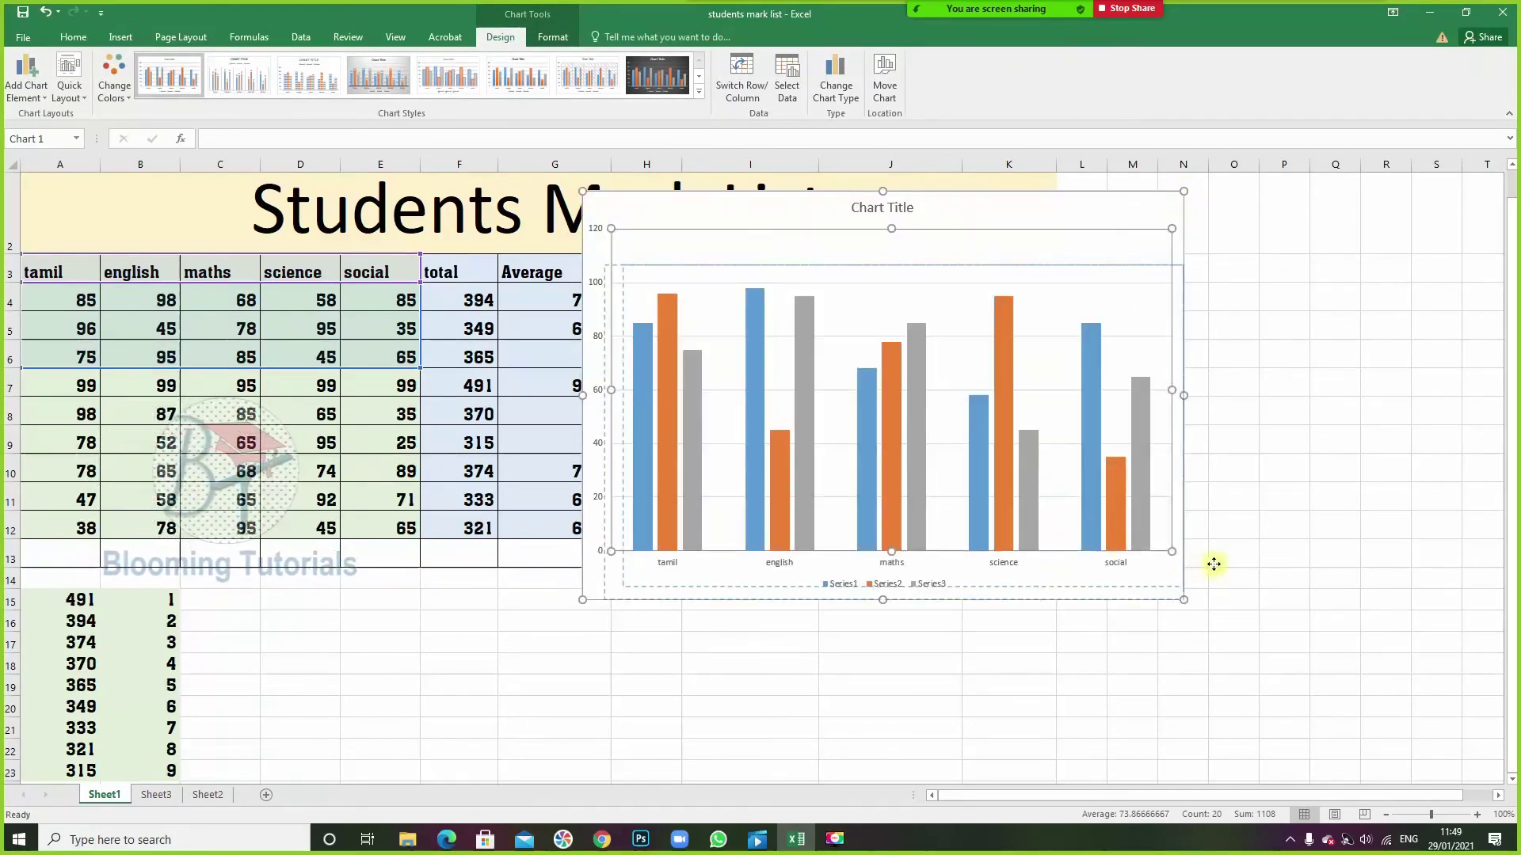
pyautogui.moveTo(1060, 495); pyautogui.dragTo(1212, 567)
pyautogui.hotkey('ctrl', 'z')
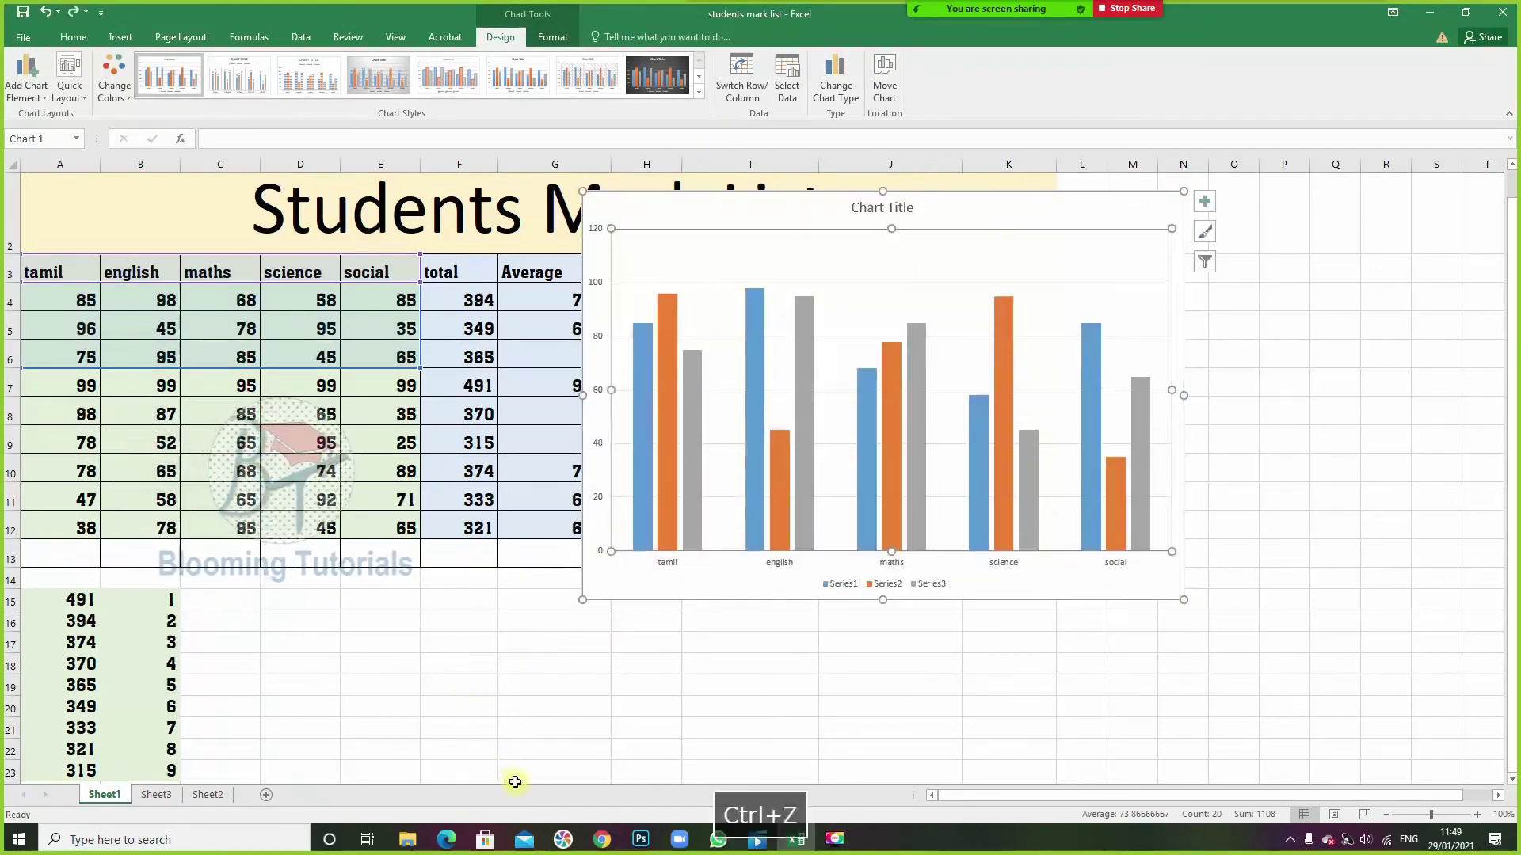
pyautogui.moveTo(1075, 600); pyautogui.dragTo(1170, 676)
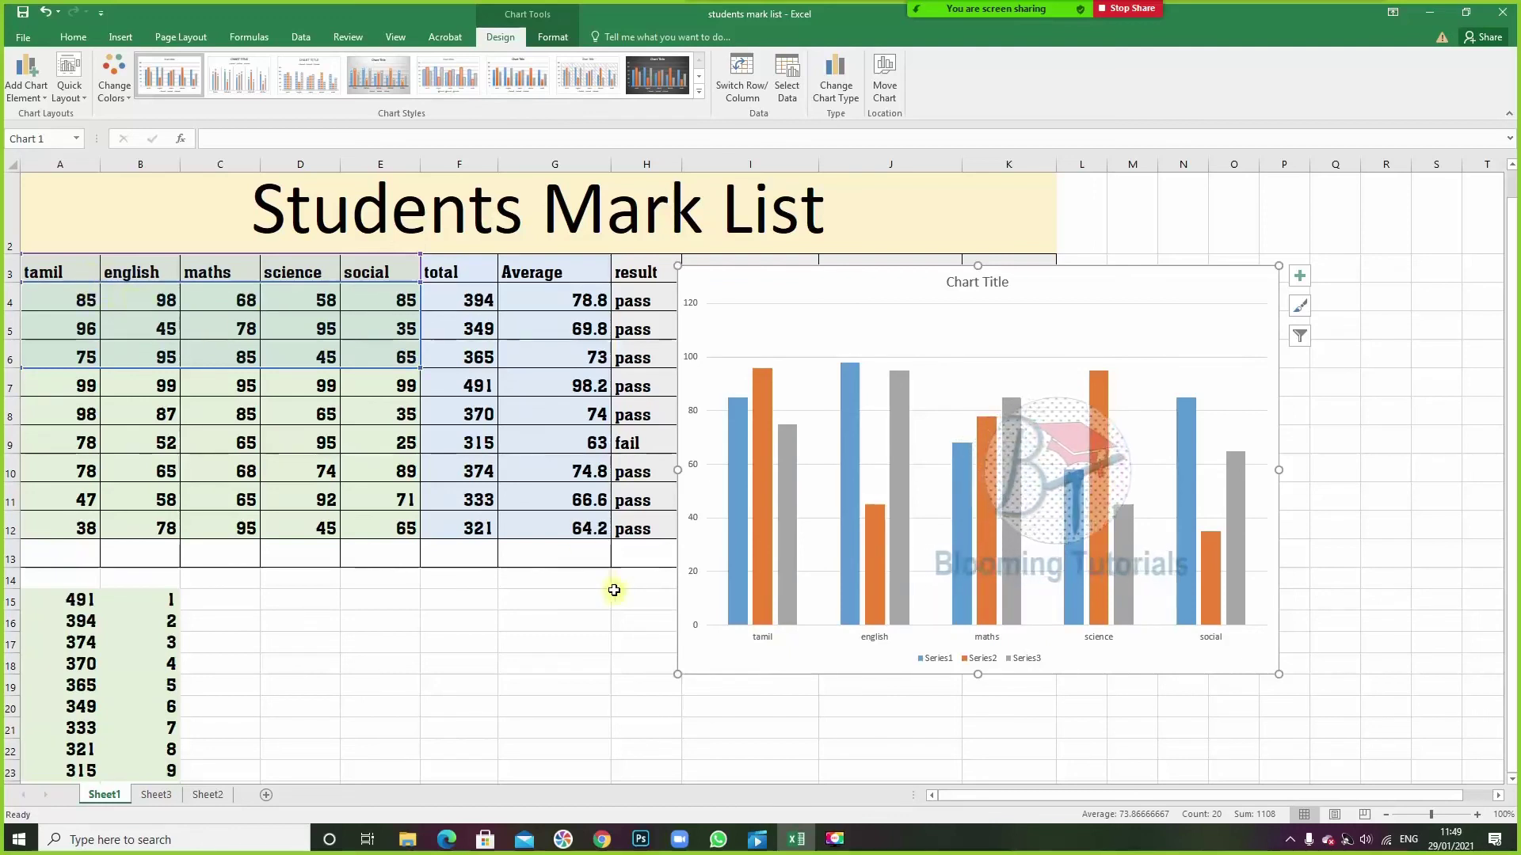
pyautogui.moveTo(783, 415)
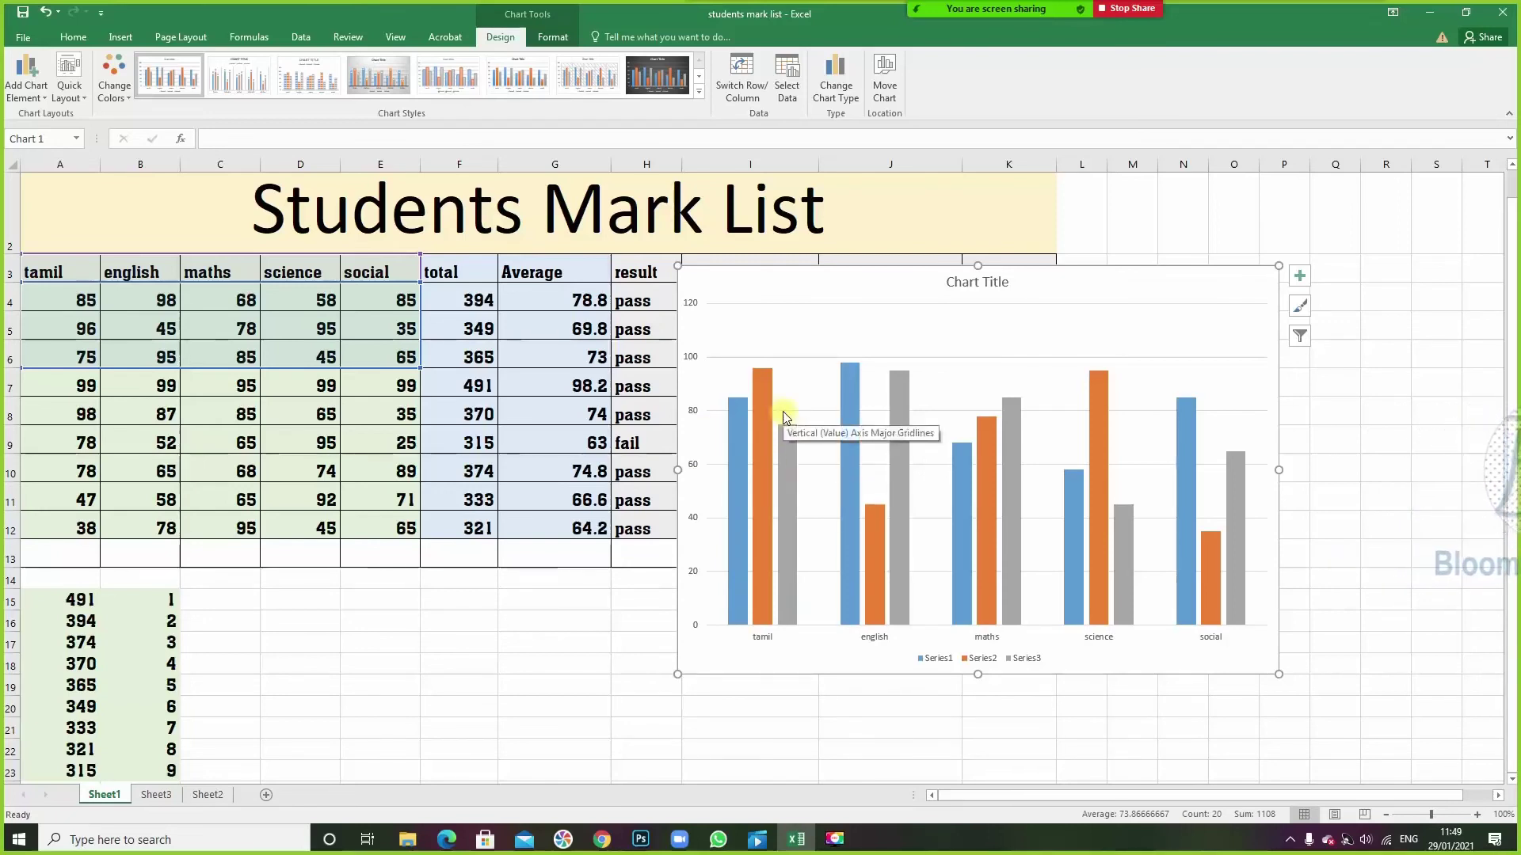
# - Change the tamil mark in A6 from 75 to 80, raising that row's total to 370
pyautogui.click(78, 362)
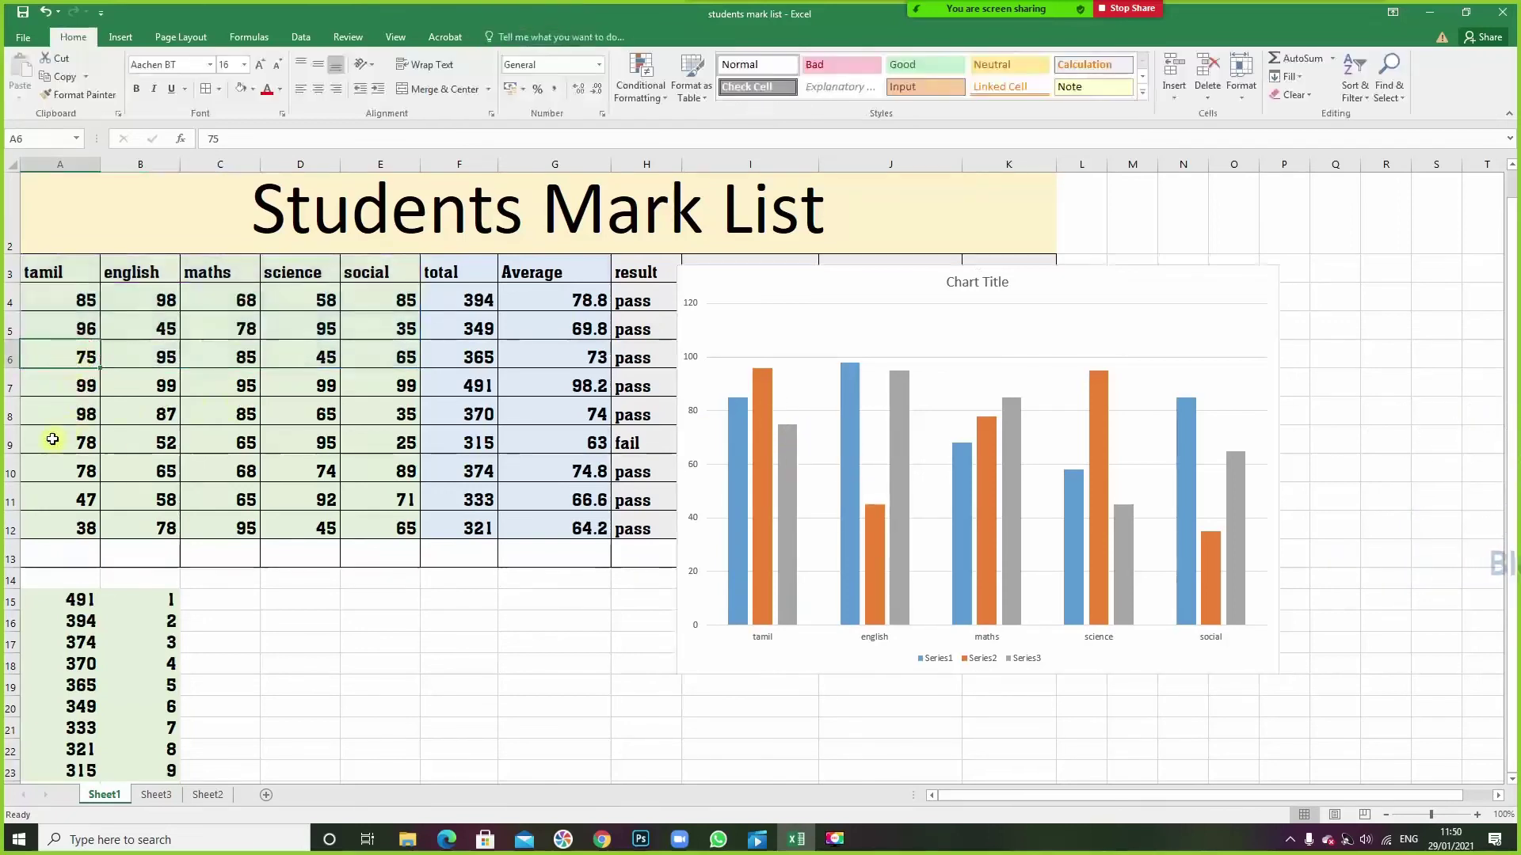
pyautogui.write('80')
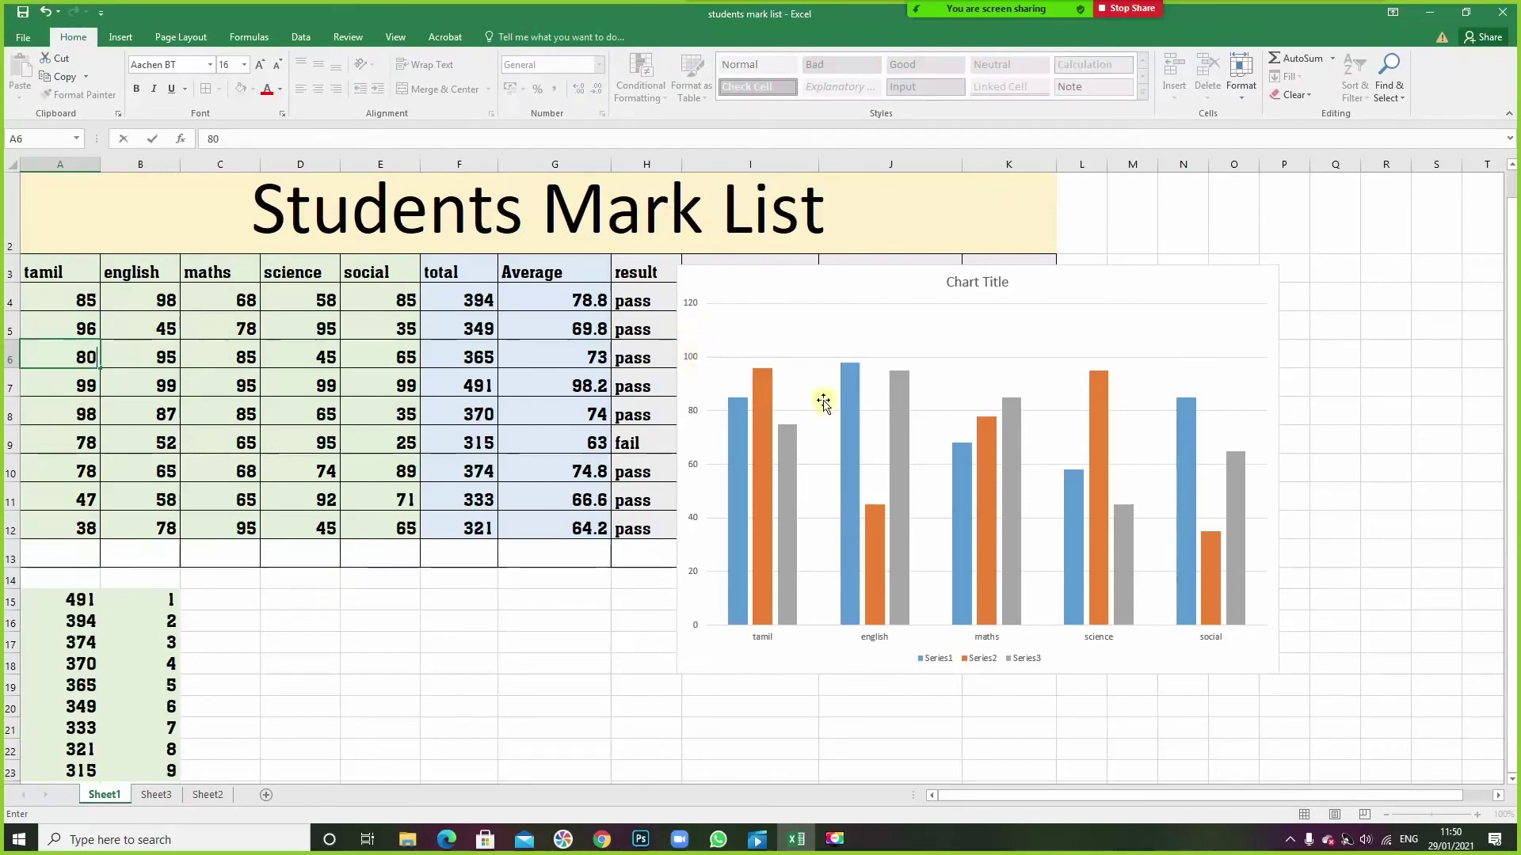
pyautogui.click(530, 674)
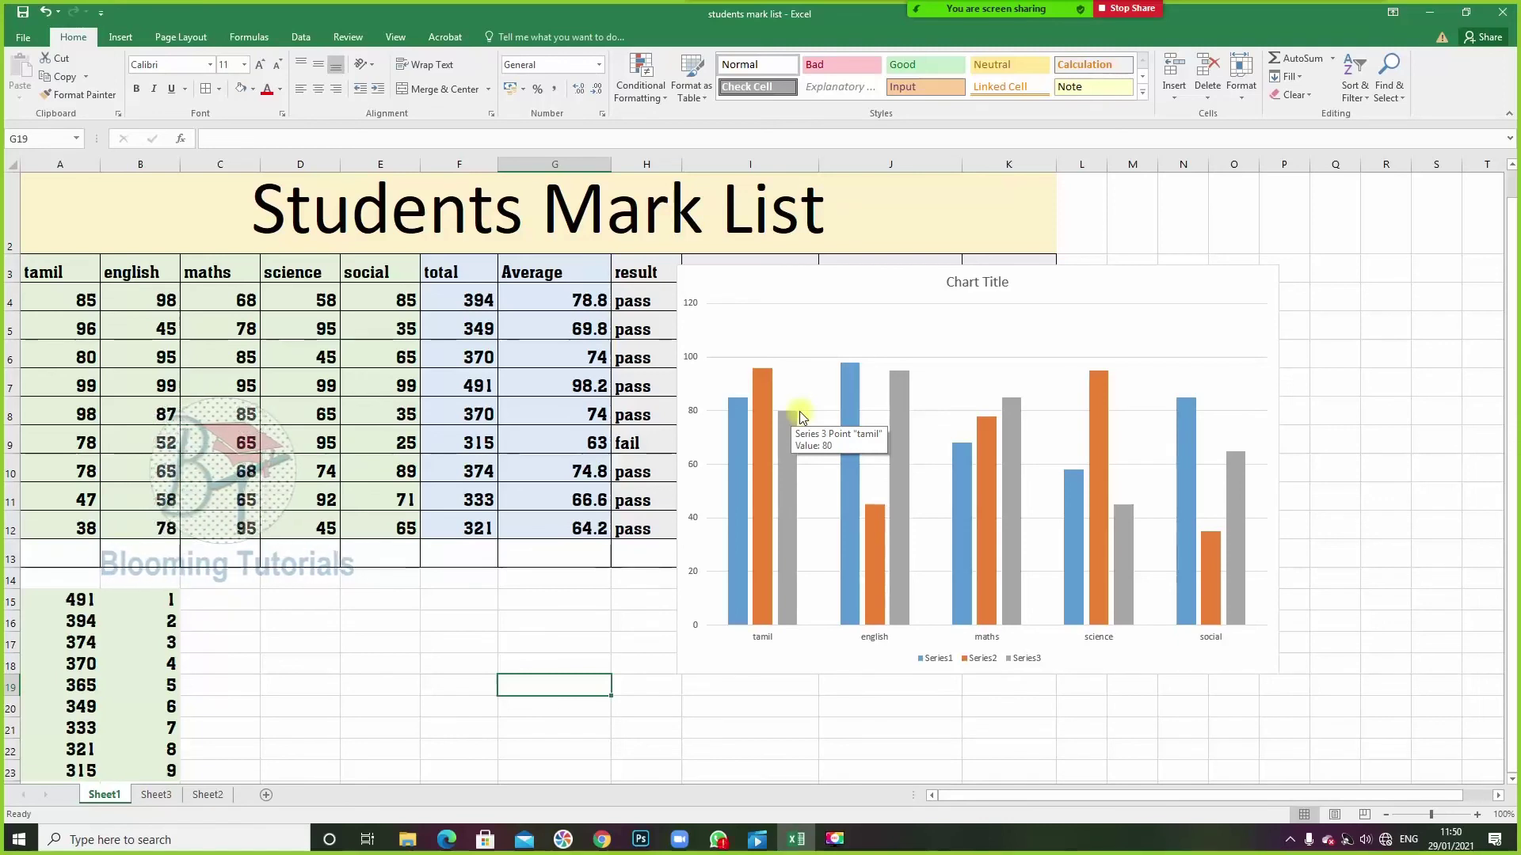
pyautogui.click(949, 327)
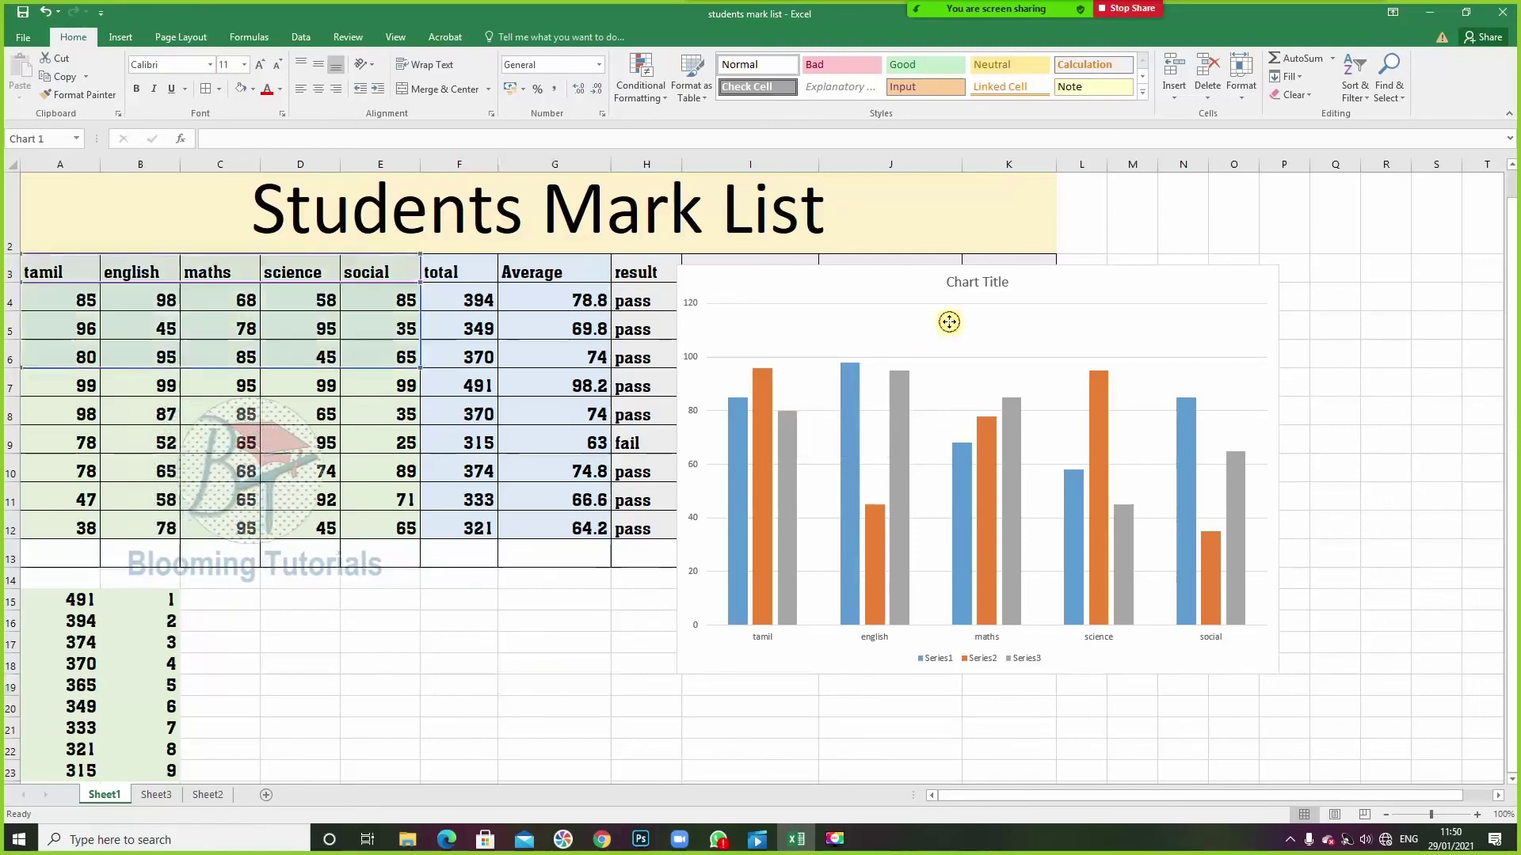
# - Apply chart Style 1 and the green, blue and yellow Colorful palette to the marks chart
pyautogui.click(1064, 295)
pyautogui.click(553, 38)
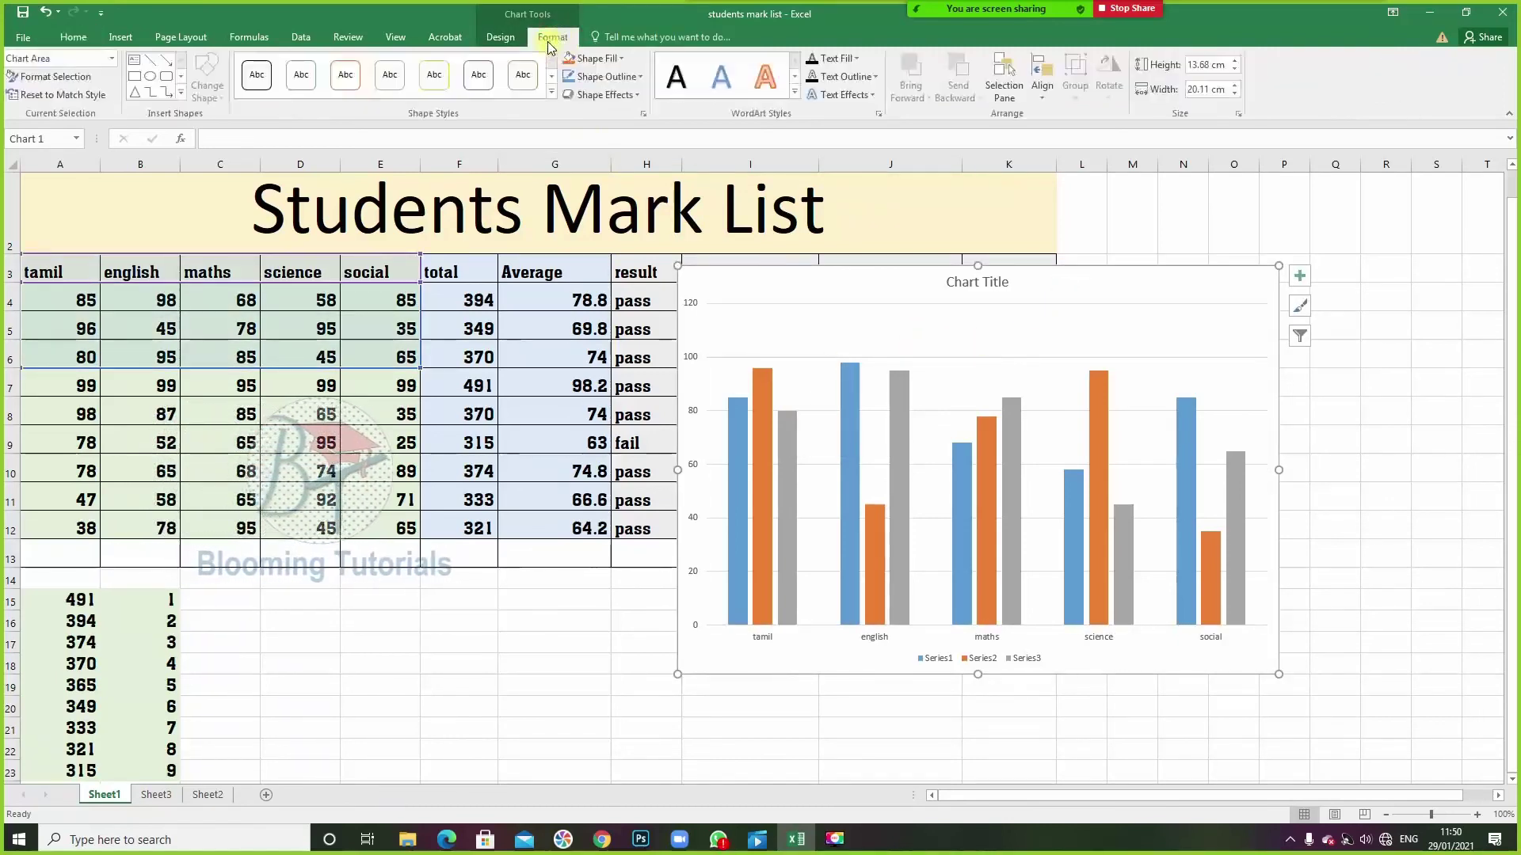
pyautogui.click(501, 38)
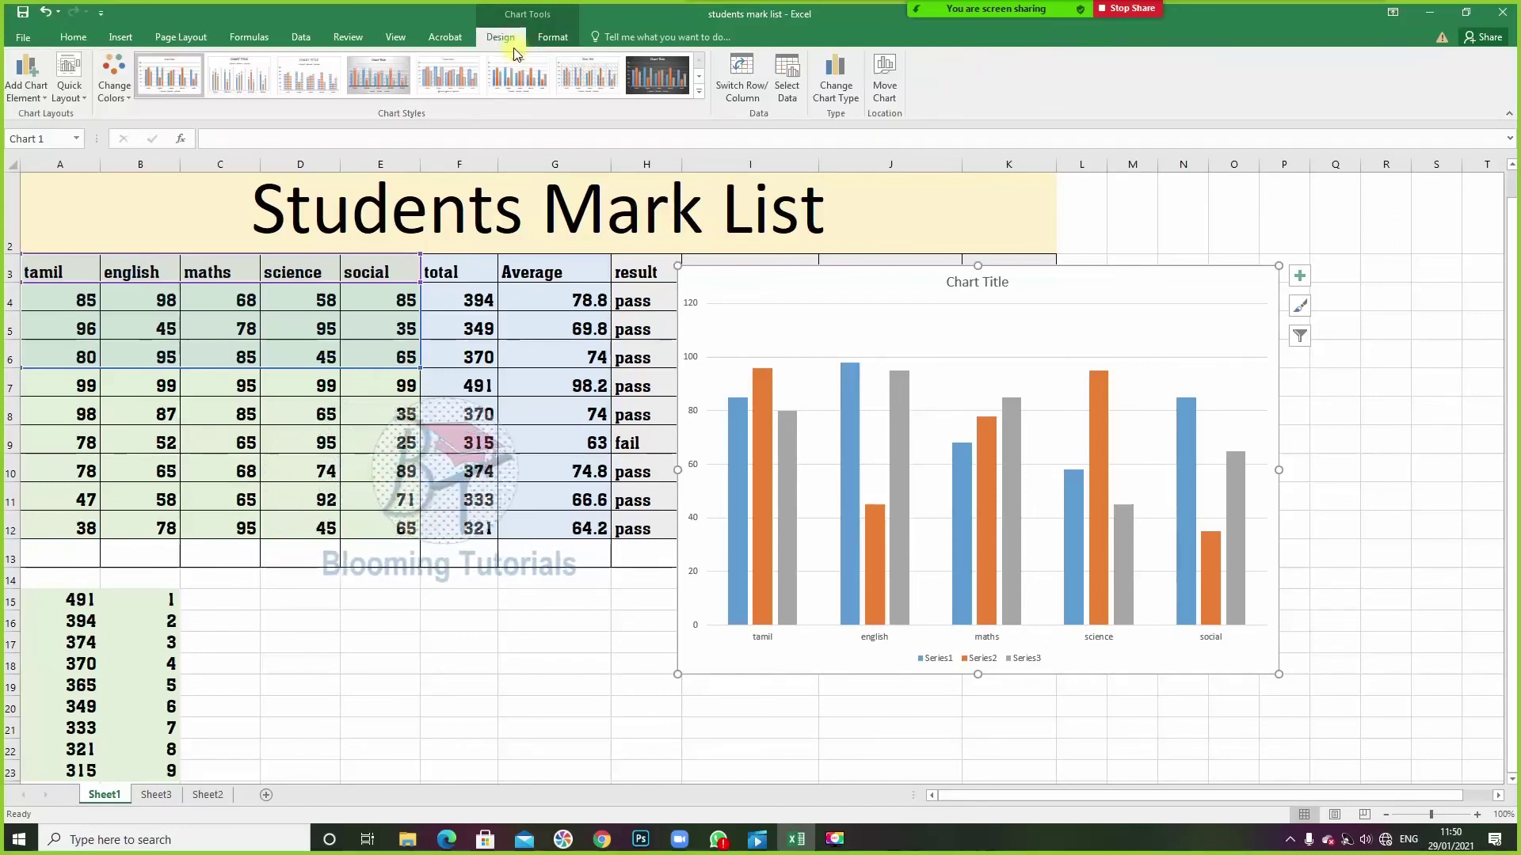
pyautogui.click(697, 90)
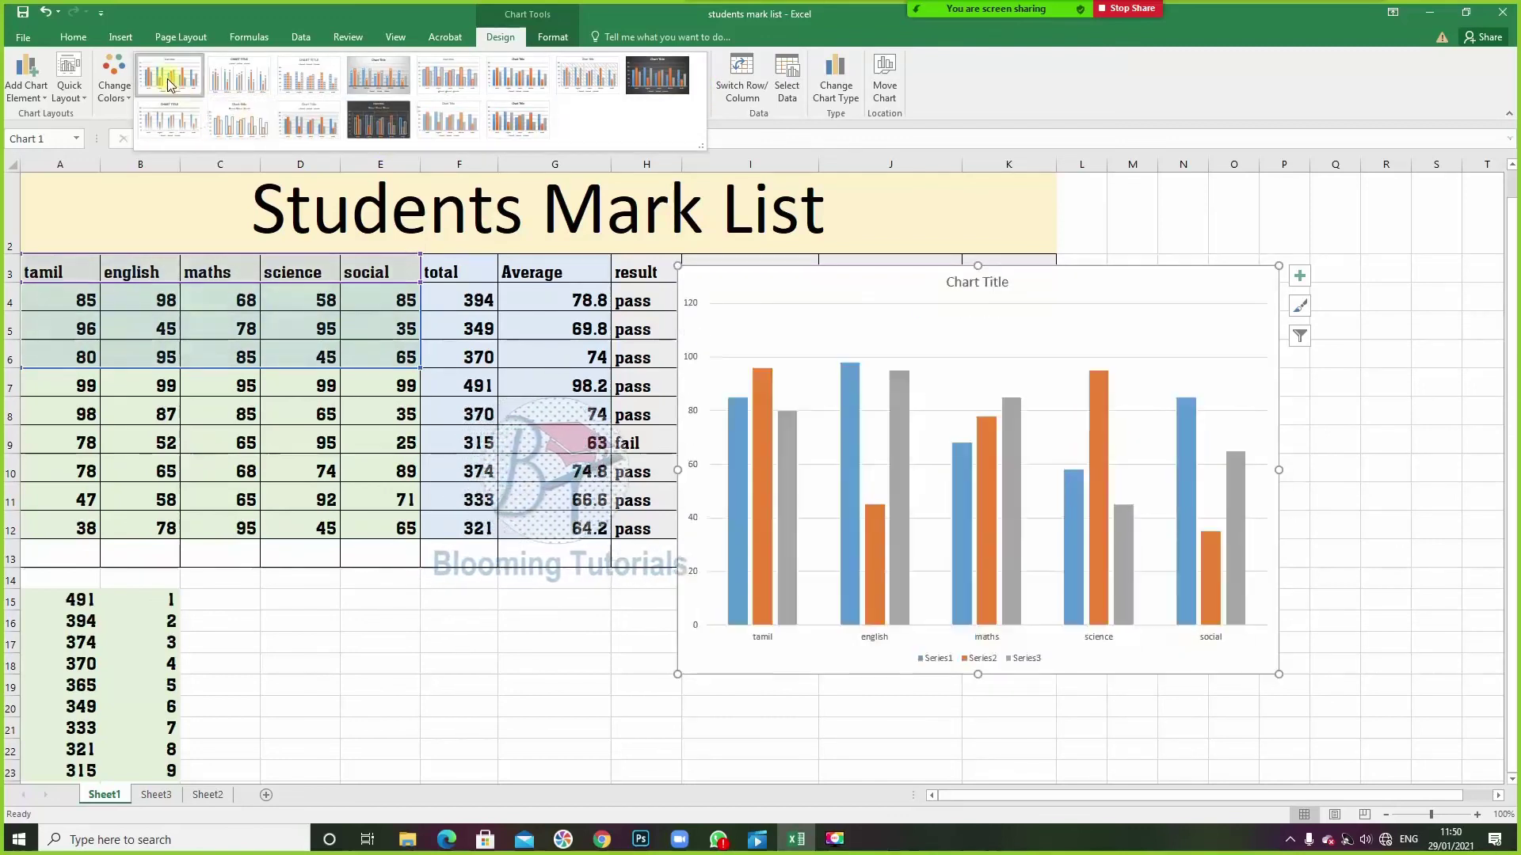
pyautogui.click(168, 82)
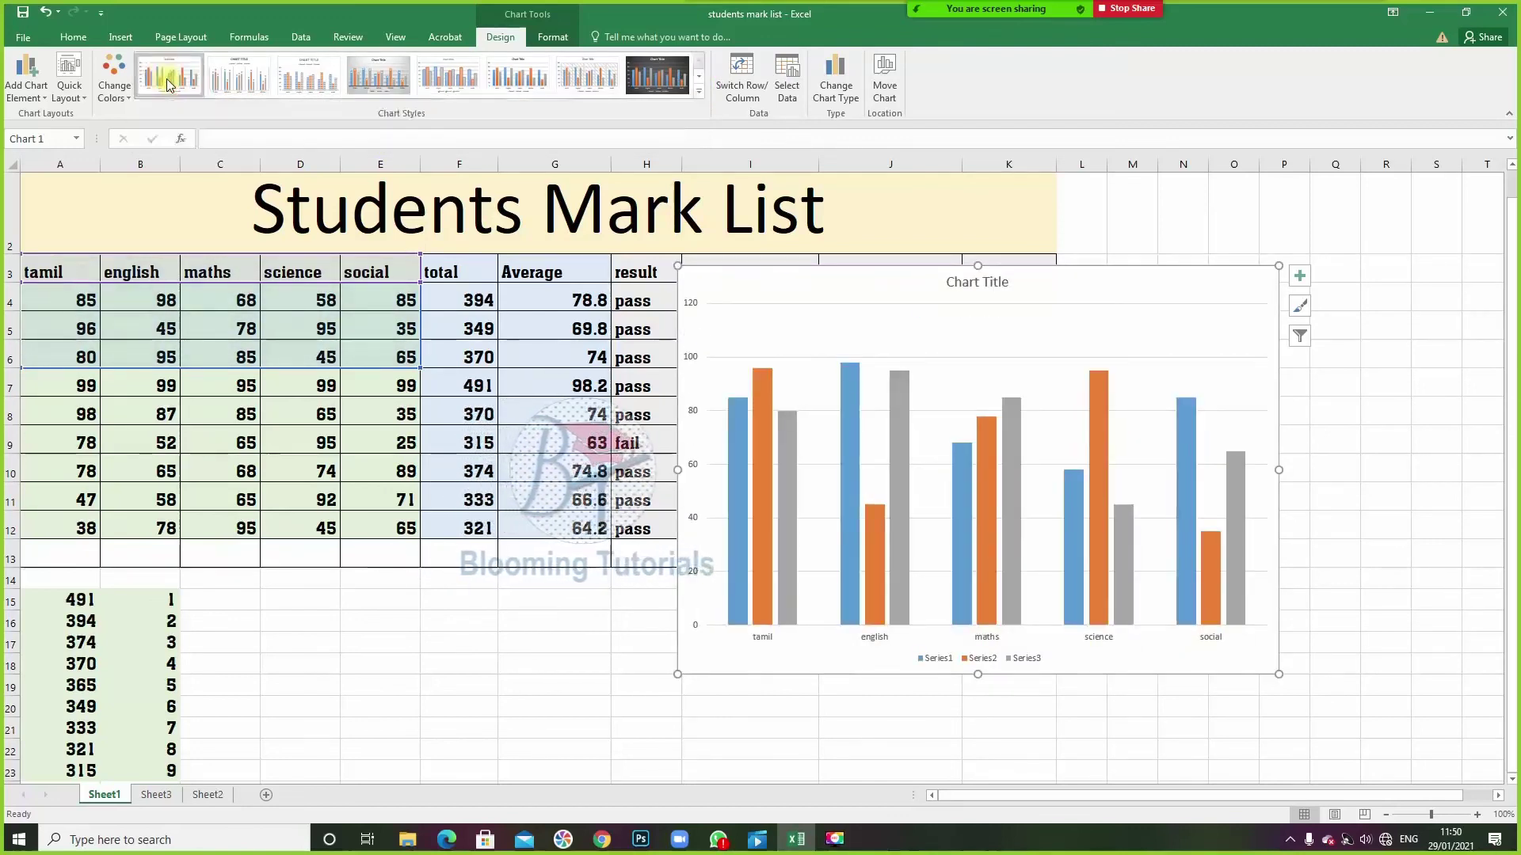
pyautogui.click(118, 99)
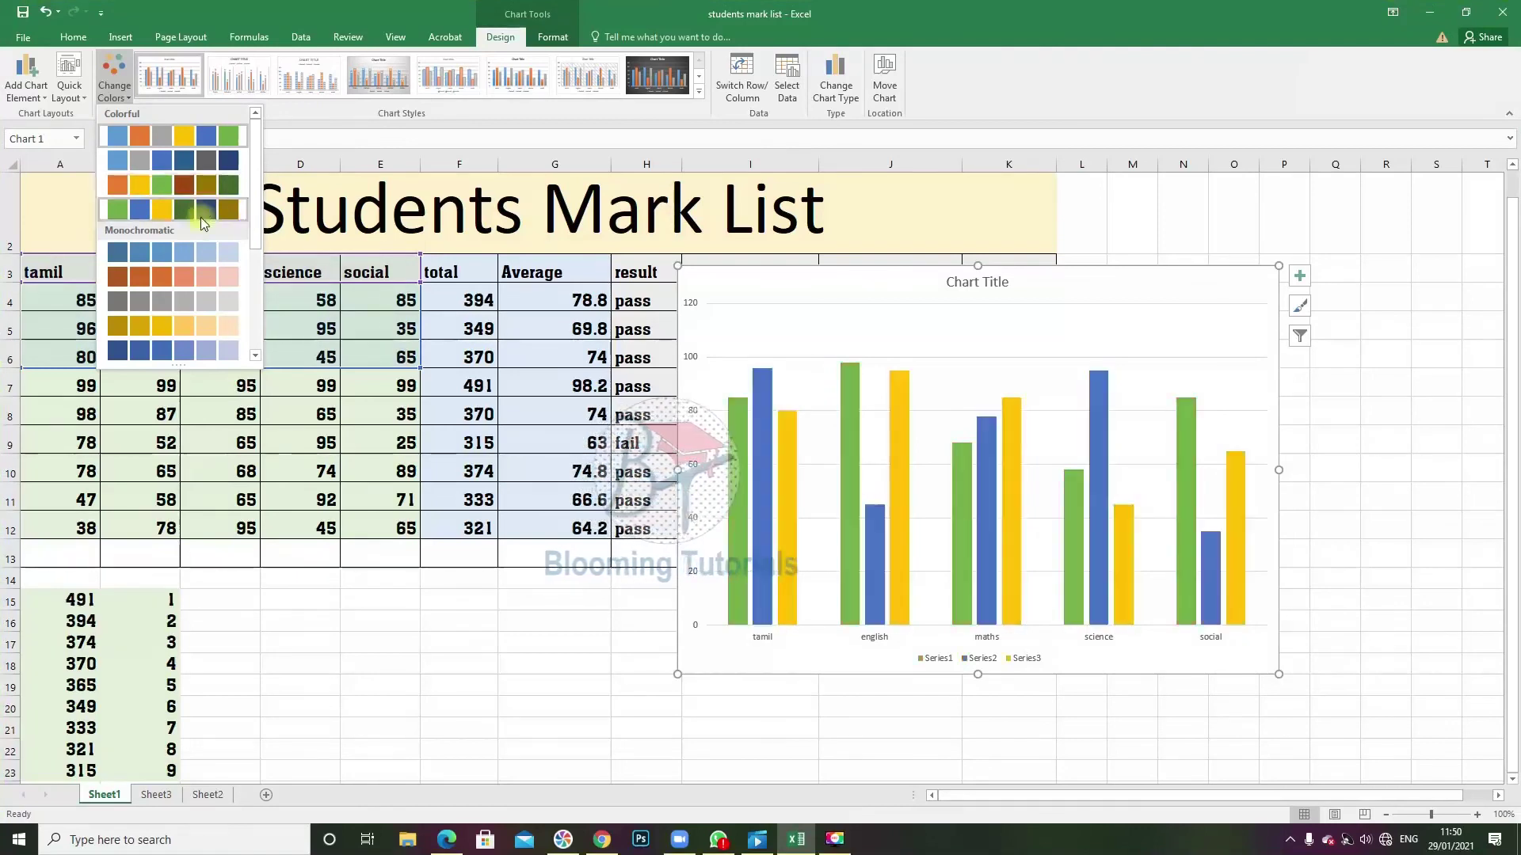
pyautogui.click(180, 209)
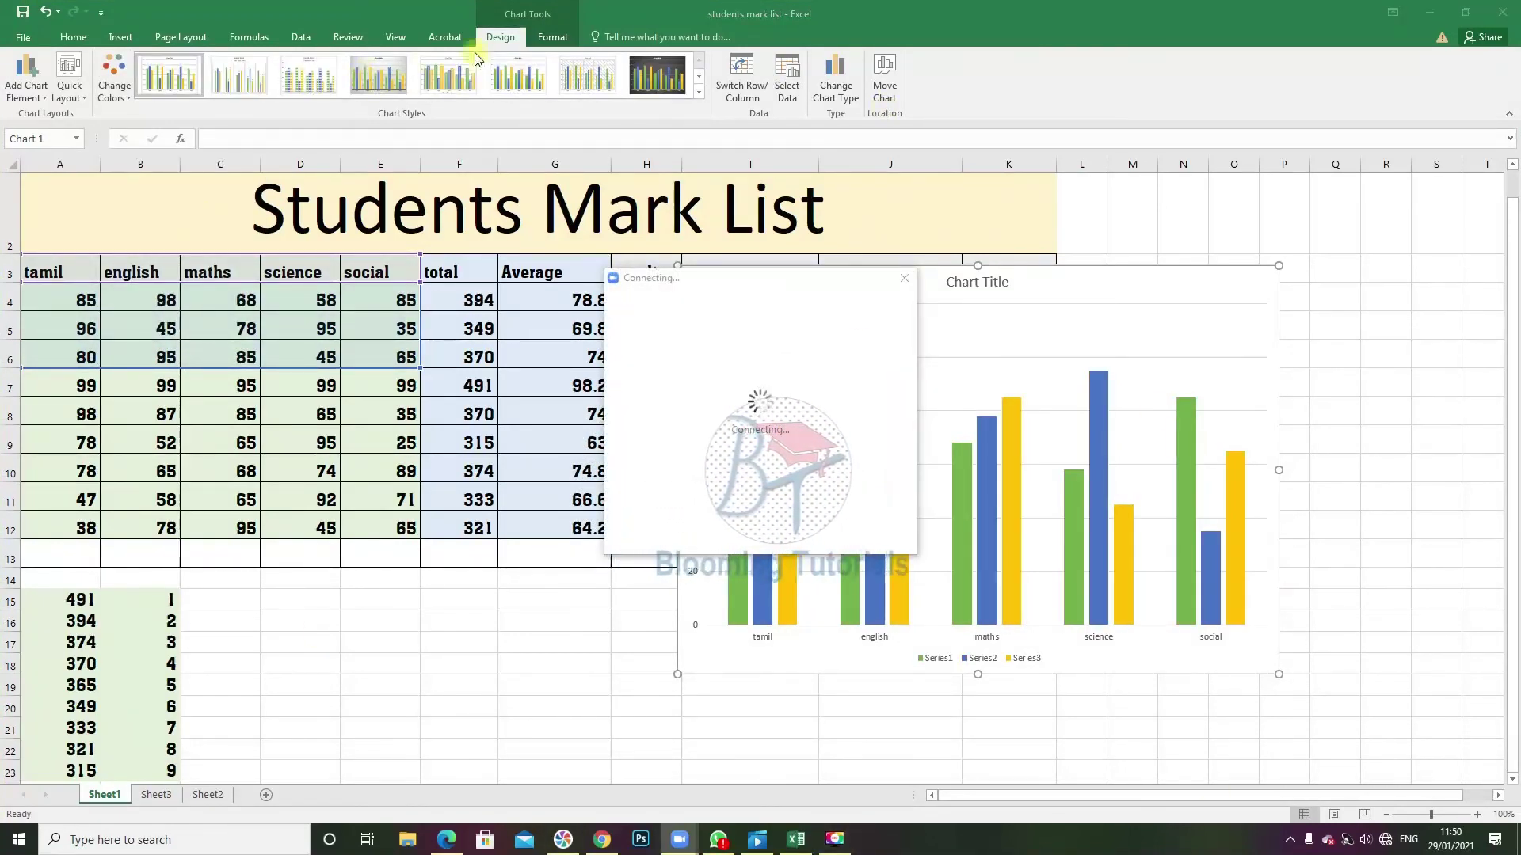
# - Dismiss Zoom's unknown error, retry the personal meeting, and check the Wi-Fi connection
pyautogui.click(561, 38)
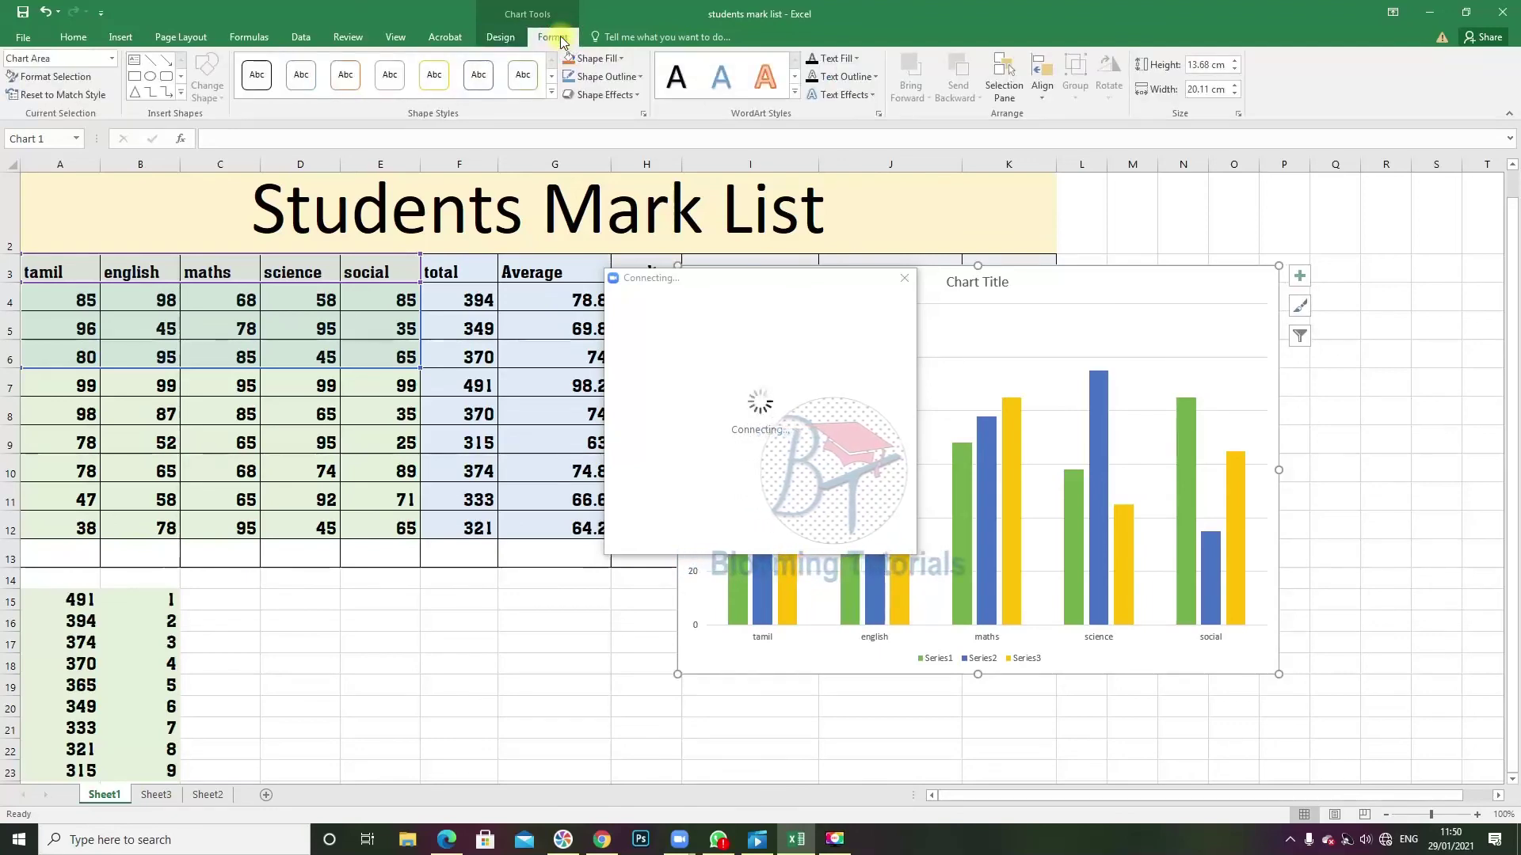
pyautogui.click(551, 95)
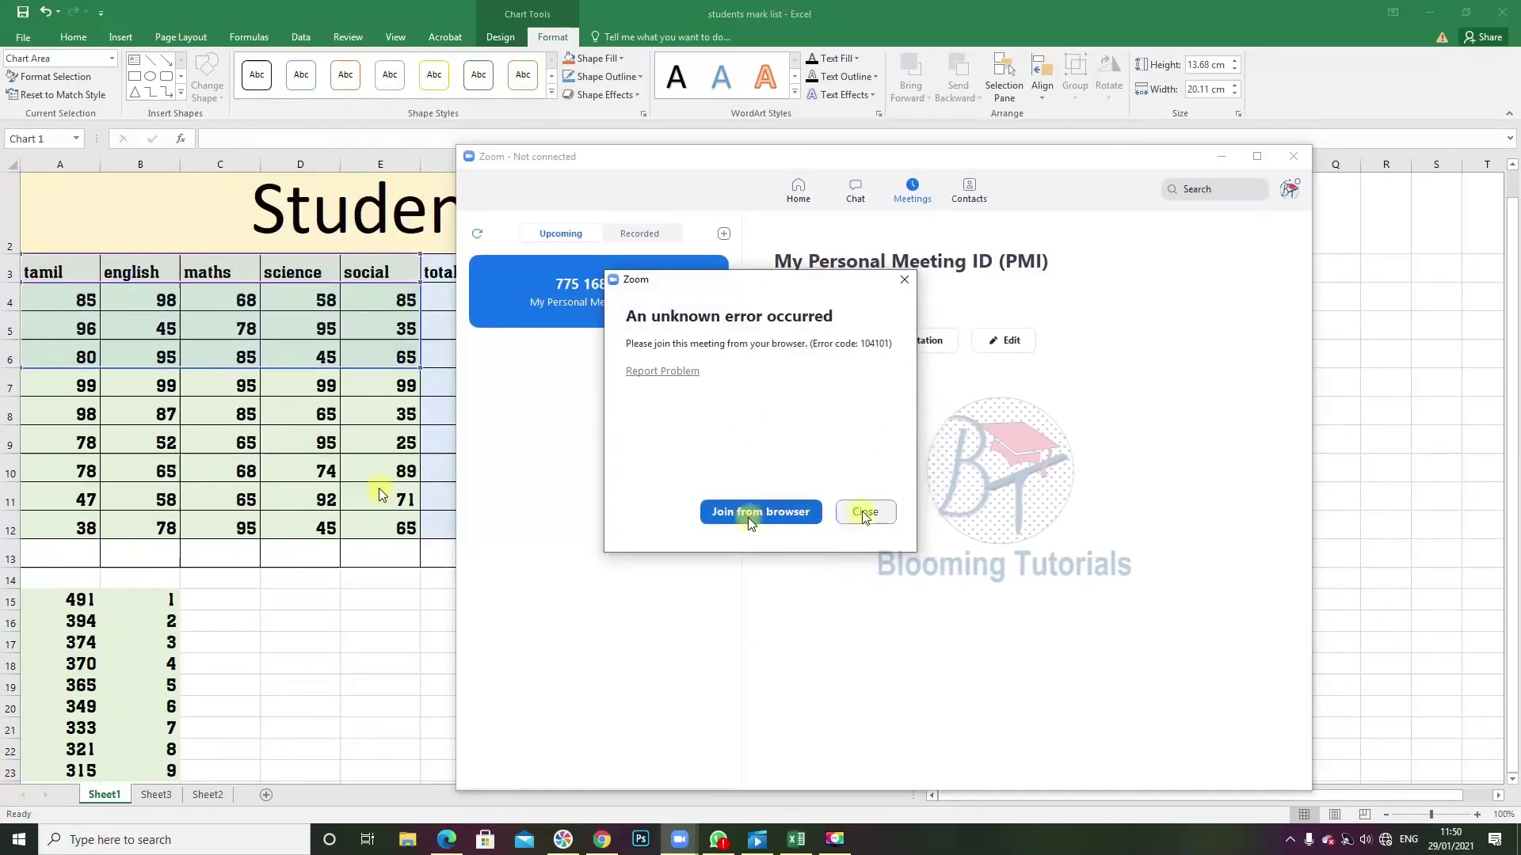
pyautogui.click(865, 512)
pyautogui.click(802, 341)
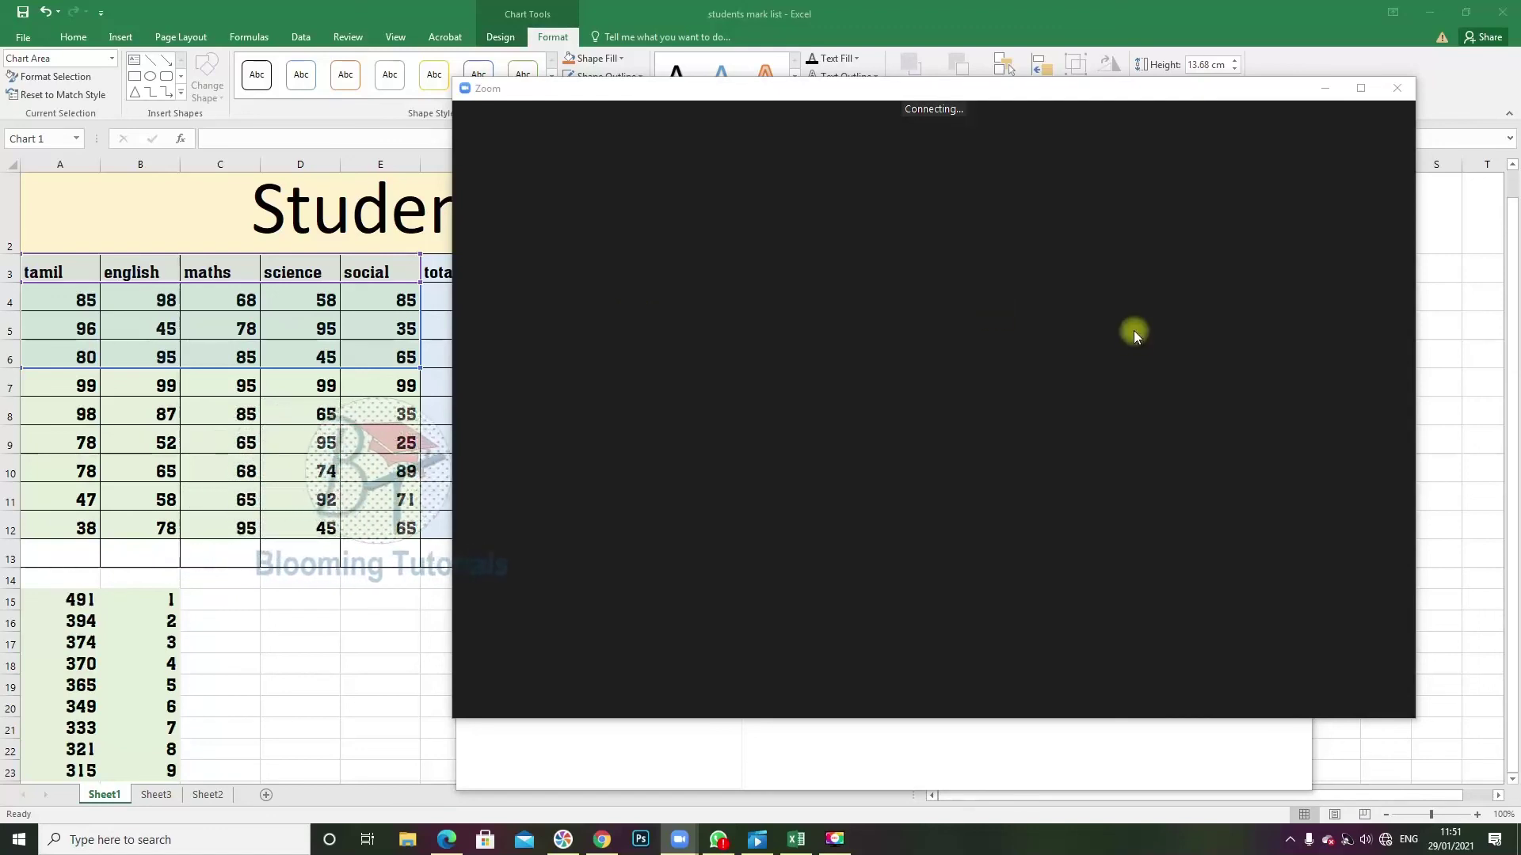
pyautogui.click(1386, 839)
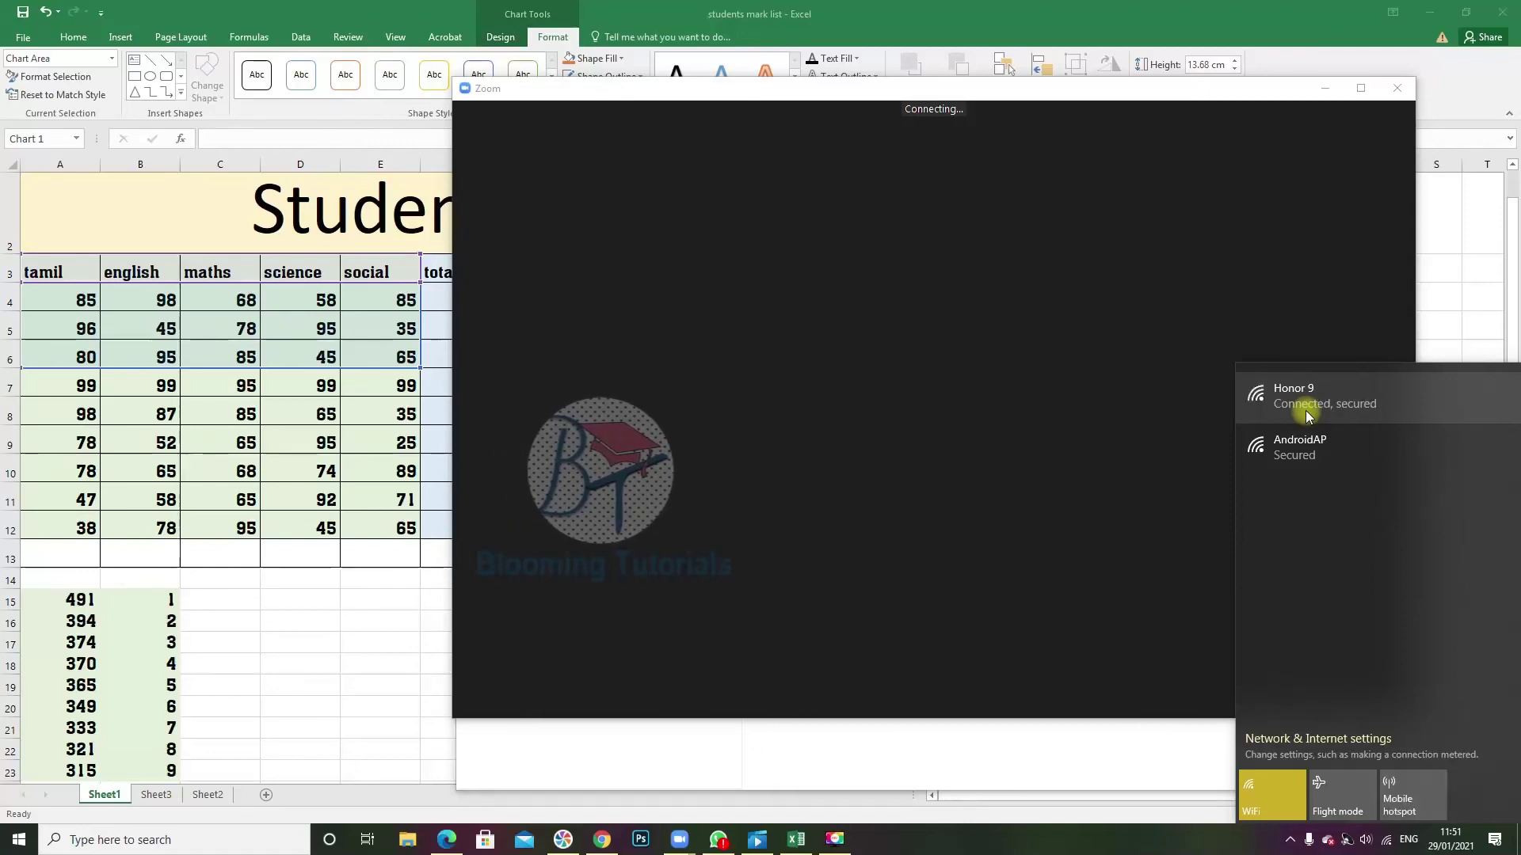
pyautogui.click(1007, 106)
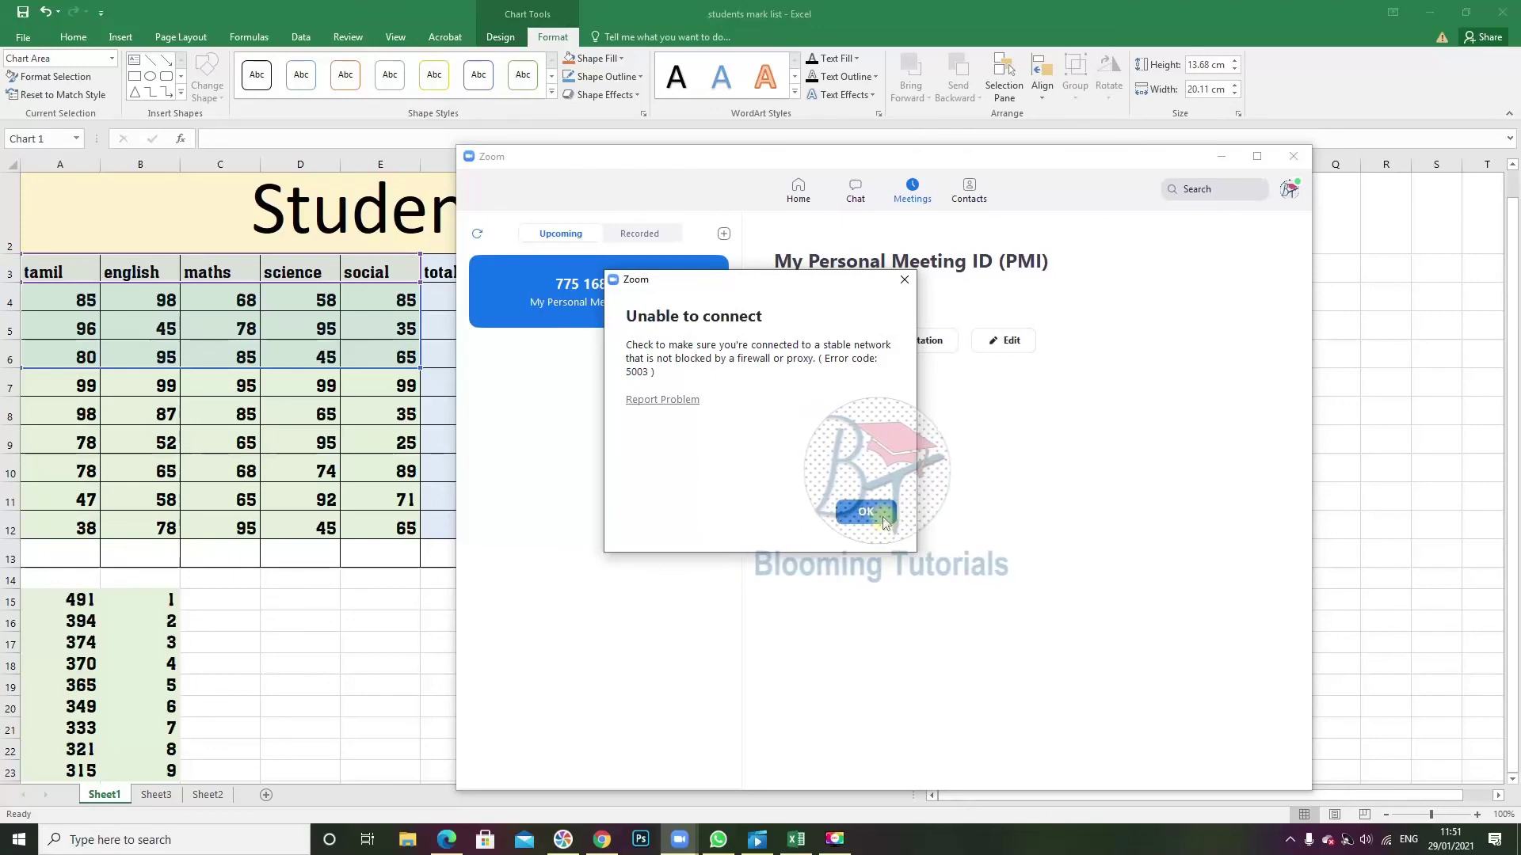
# - Dismiss the connection error, restart the personal meeting, share the screen, and minimise Zoom
pyautogui.click(857, 521)
pyautogui.click(808, 340)
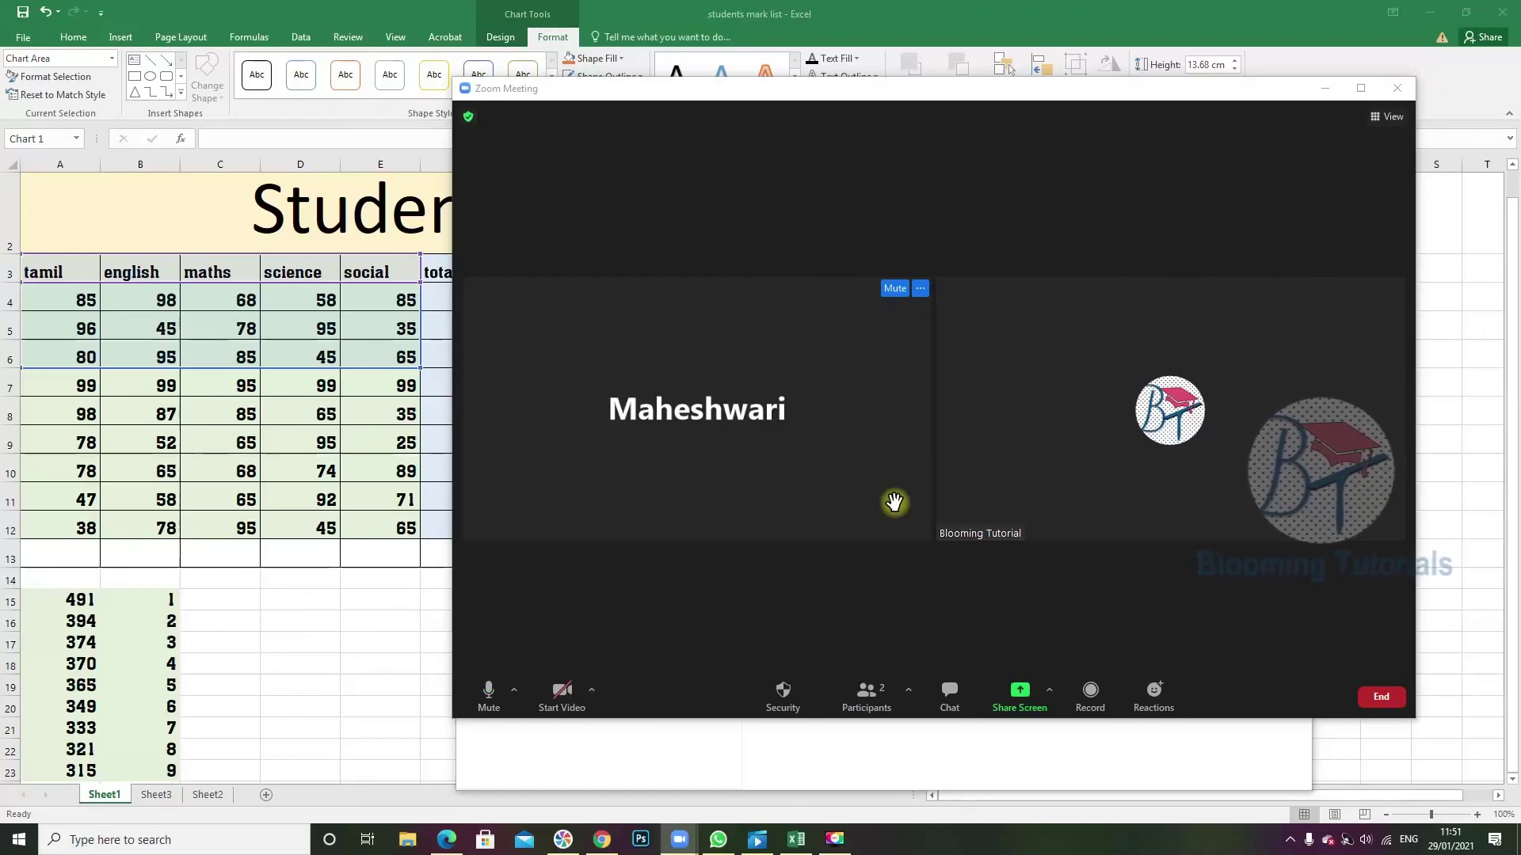
pyautogui.click(1019, 690)
pyautogui.doubleClick(510, 309)
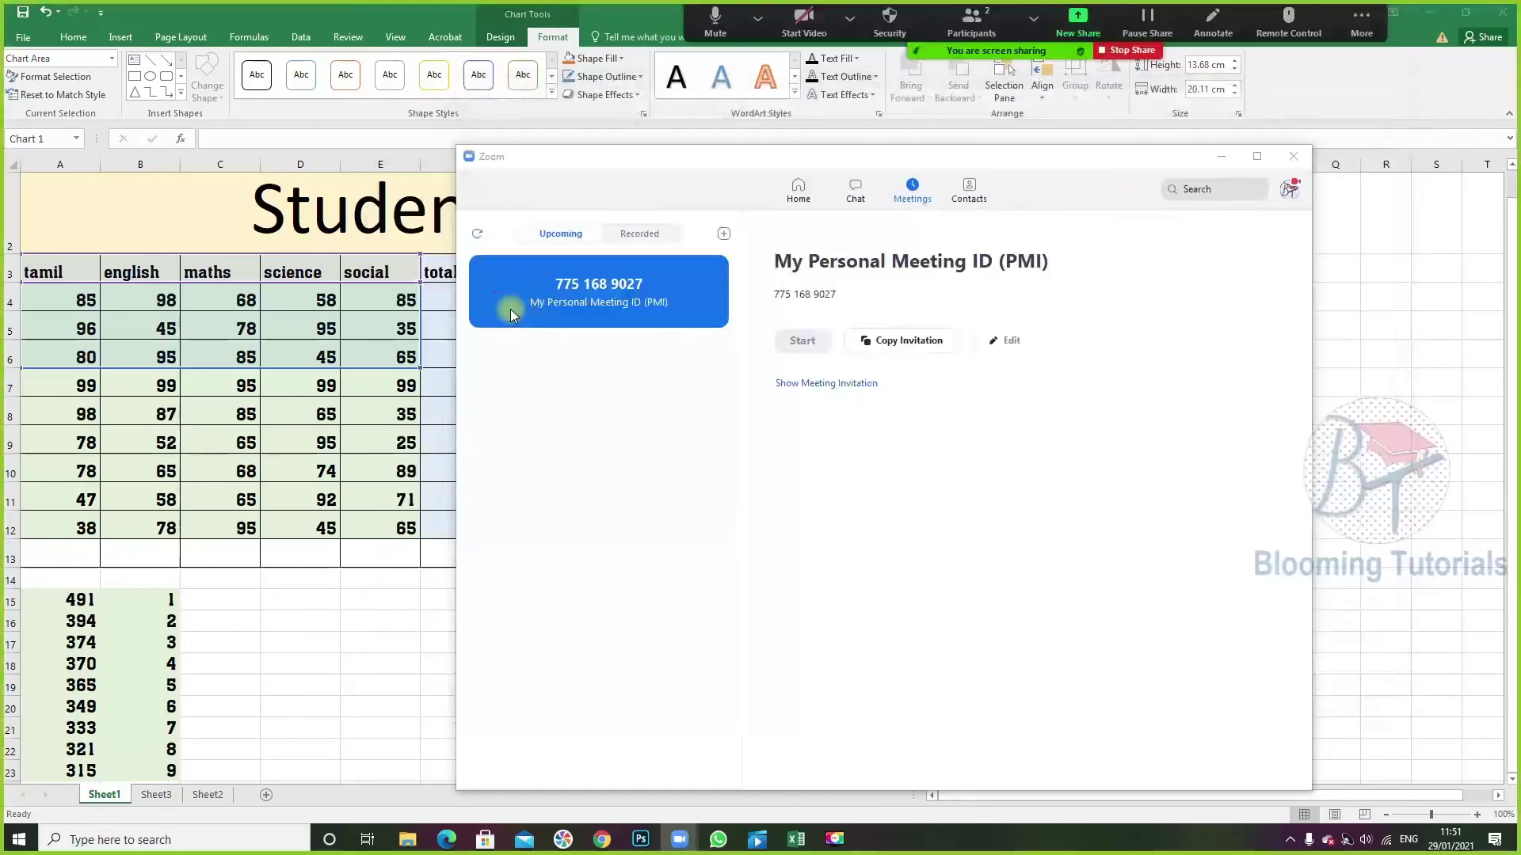
pyautogui.click(1216, 153)
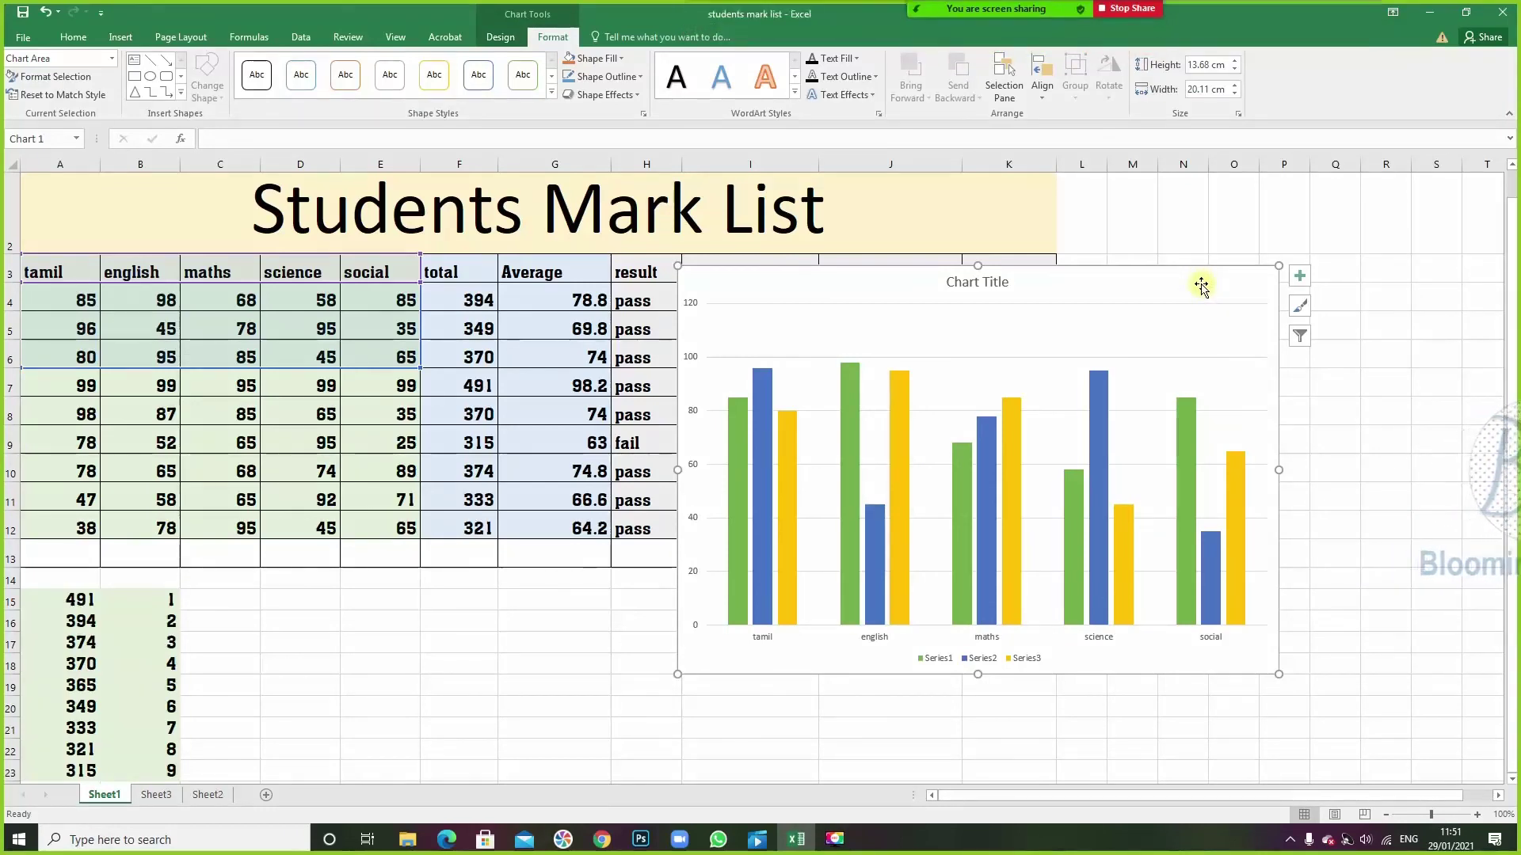
# - Enlarge the chart to 14.53 × 20.64 cm, shift it right, apply a yellow preset style, then parchment texture
pyautogui.moveTo(1276, 268); pyautogui.dragTo(1294, 240)
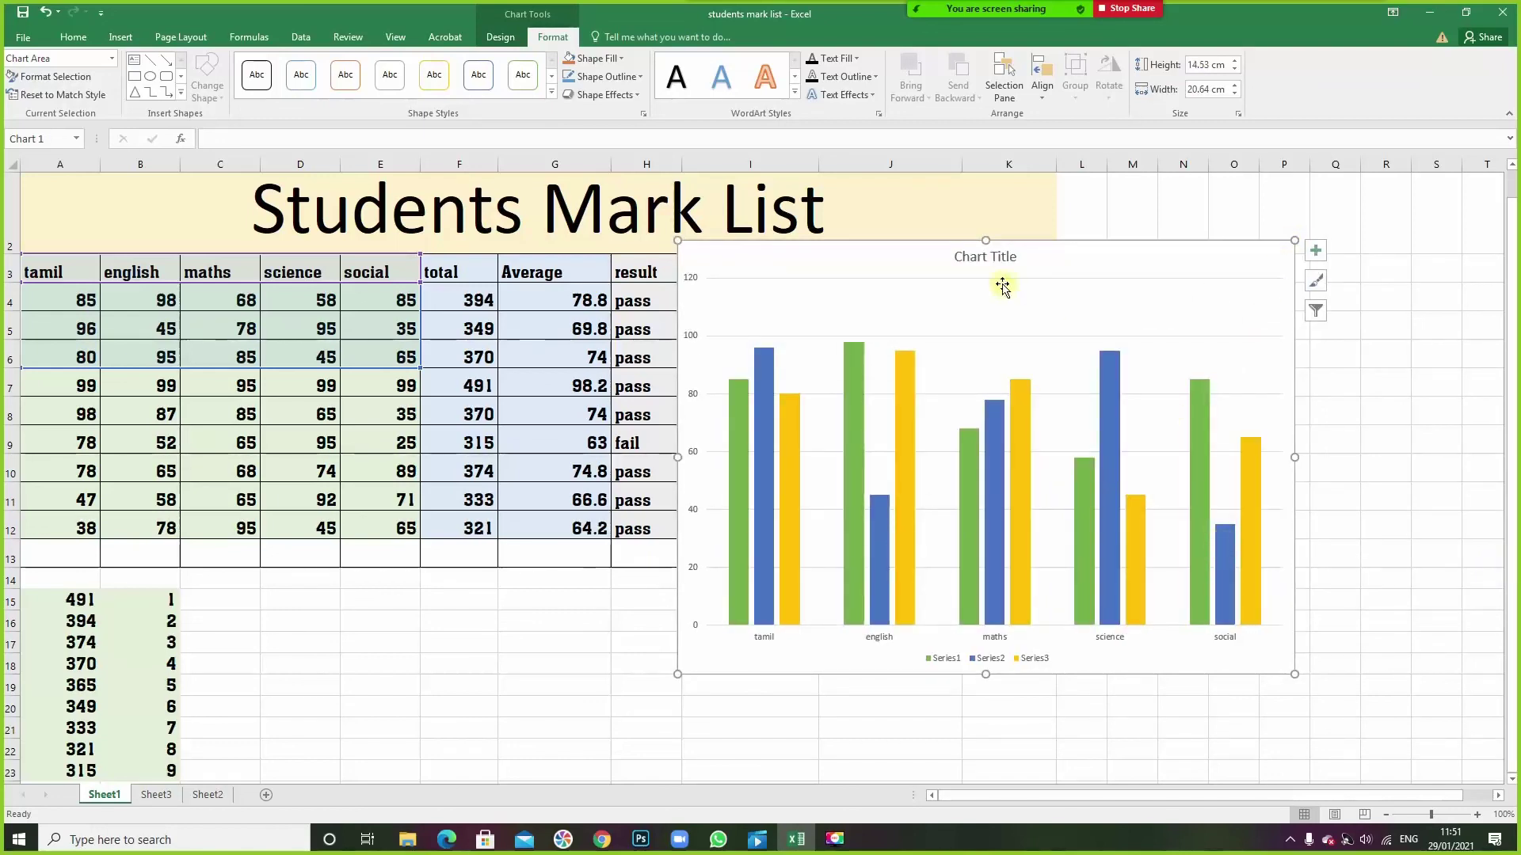
pyautogui.moveTo(893, 263); pyautogui.dragTo(996, 272)
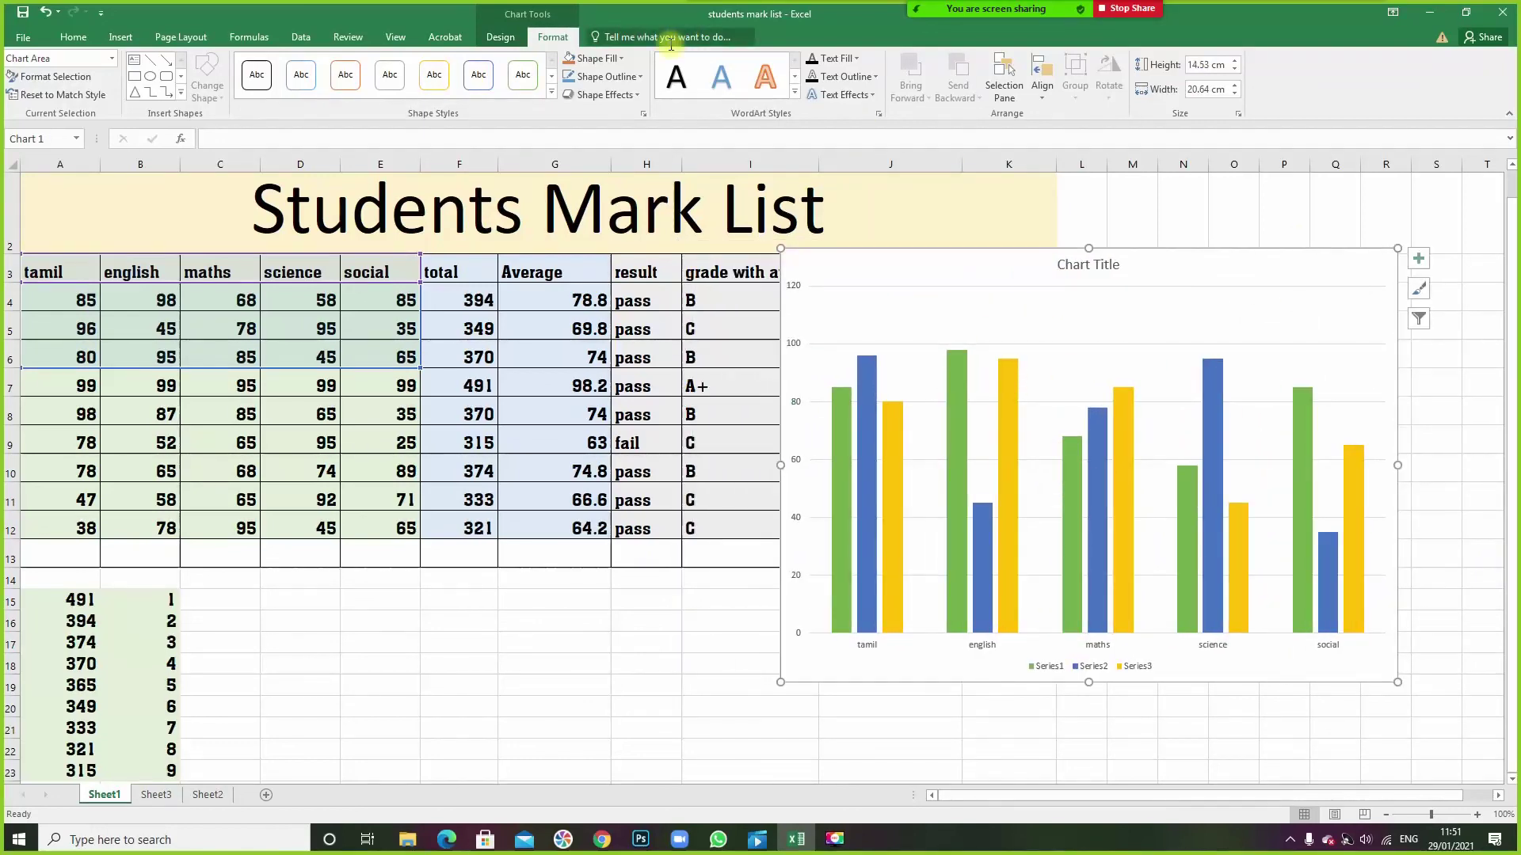
pyautogui.click(552, 92)
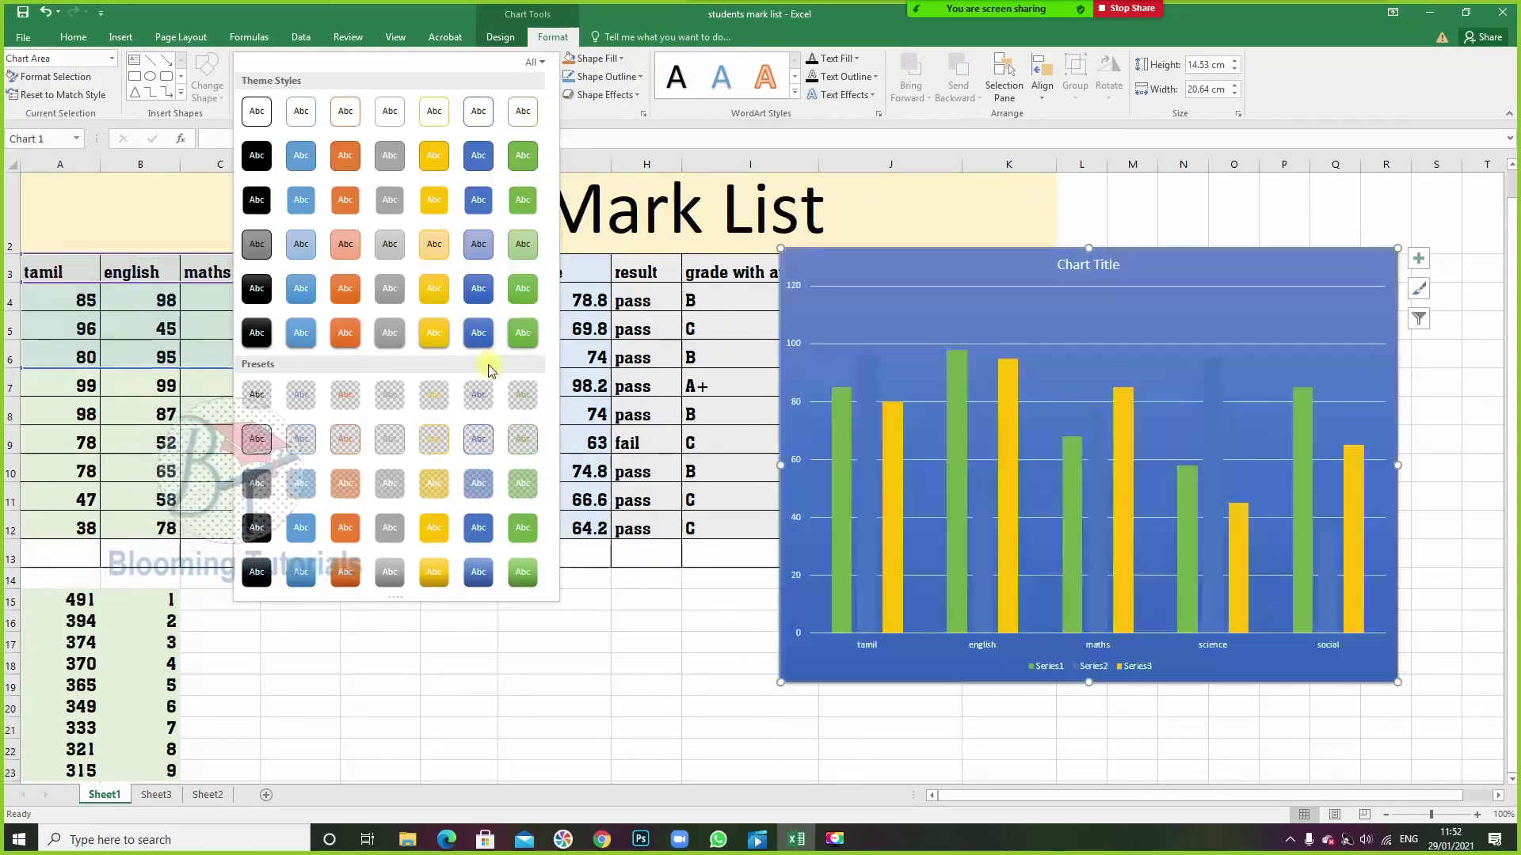
pyautogui.click(432, 496)
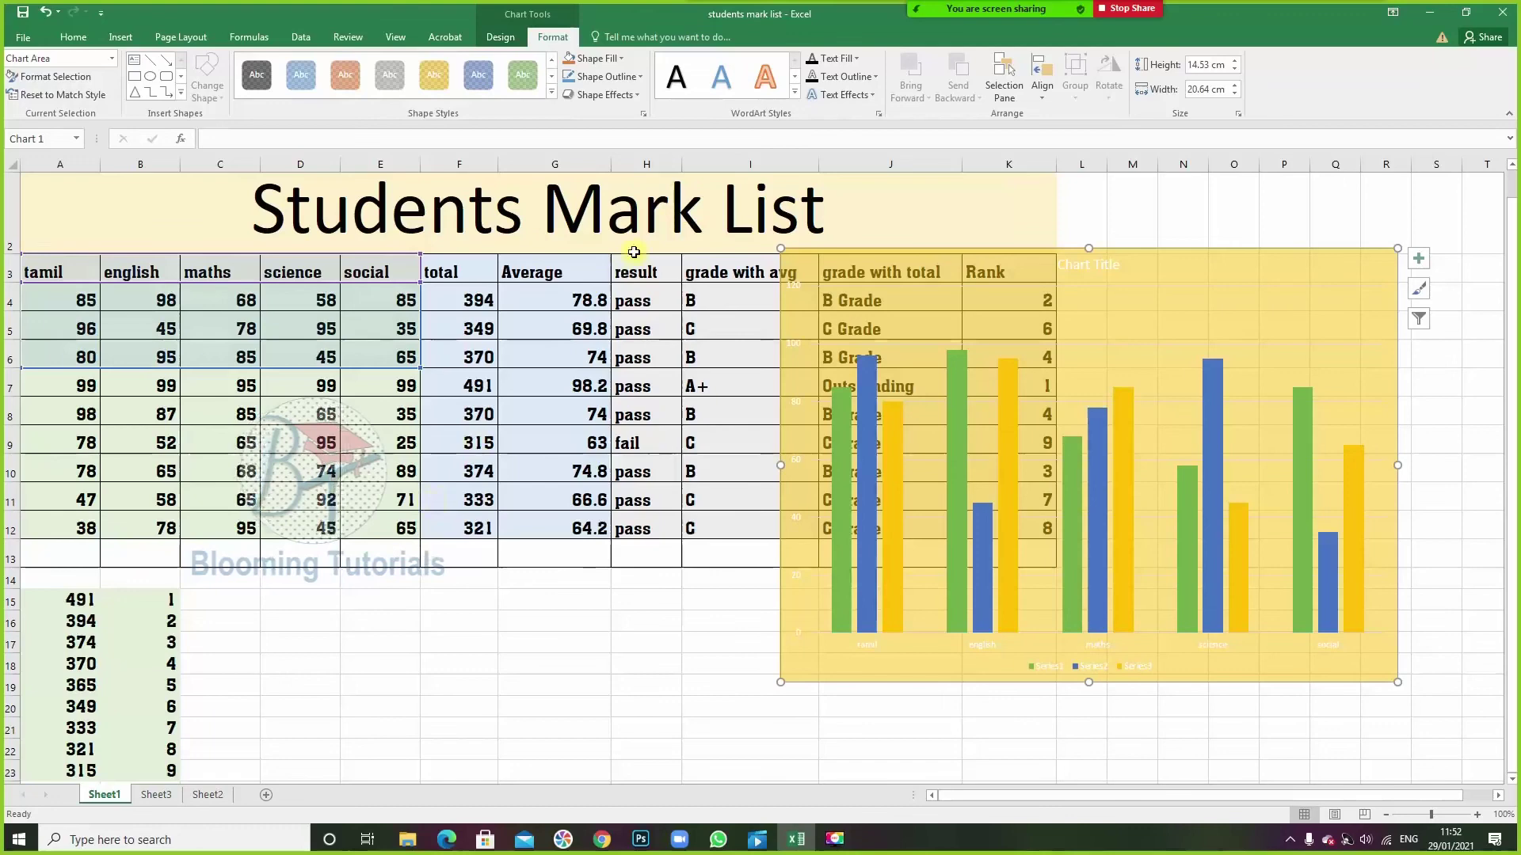
pyautogui.click(599, 59)
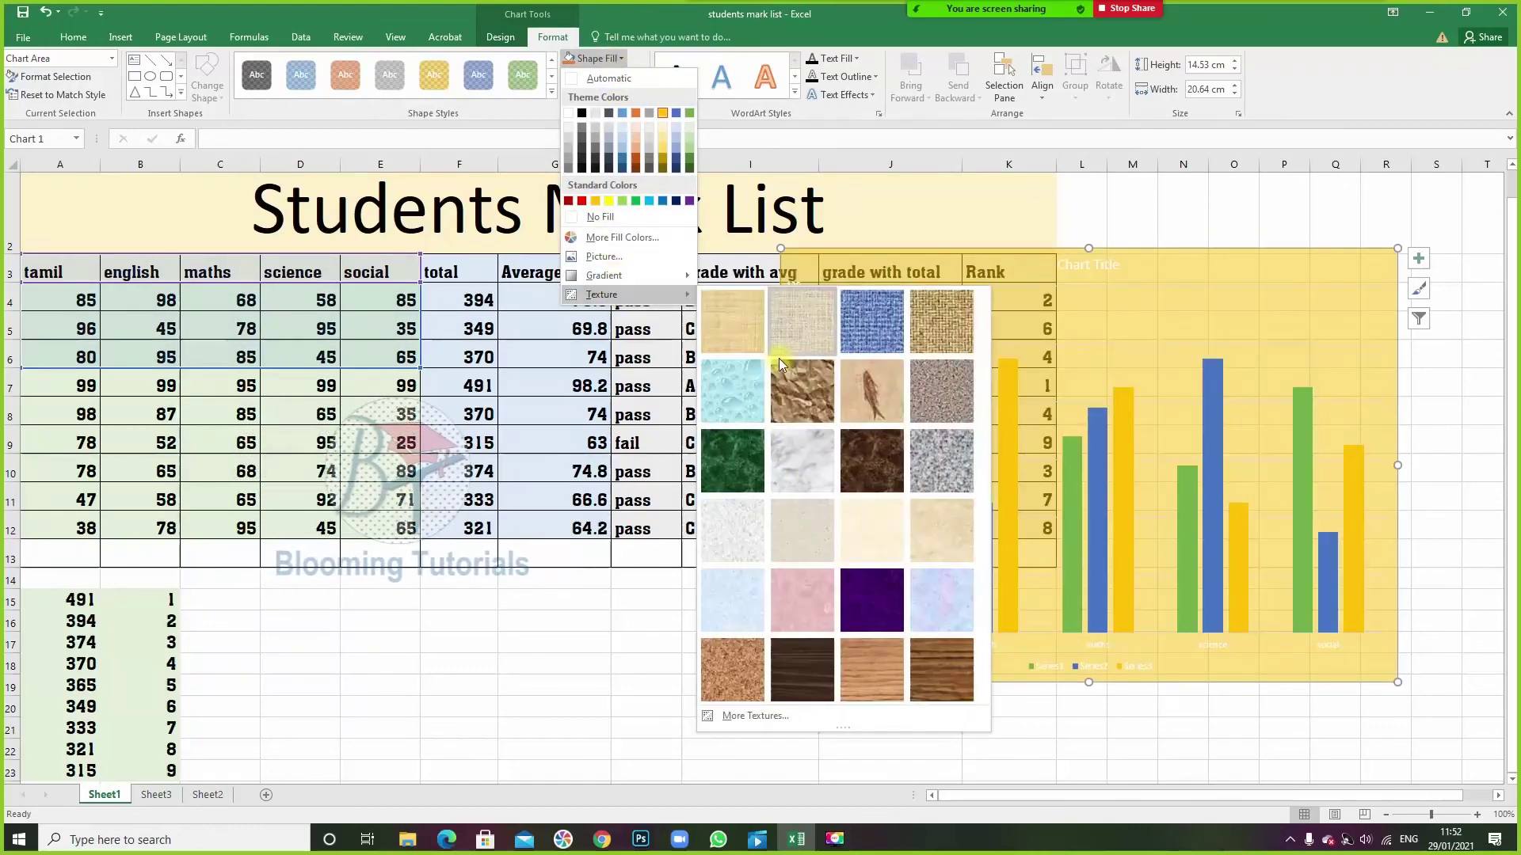
pyautogui.moveTo(602, 293)
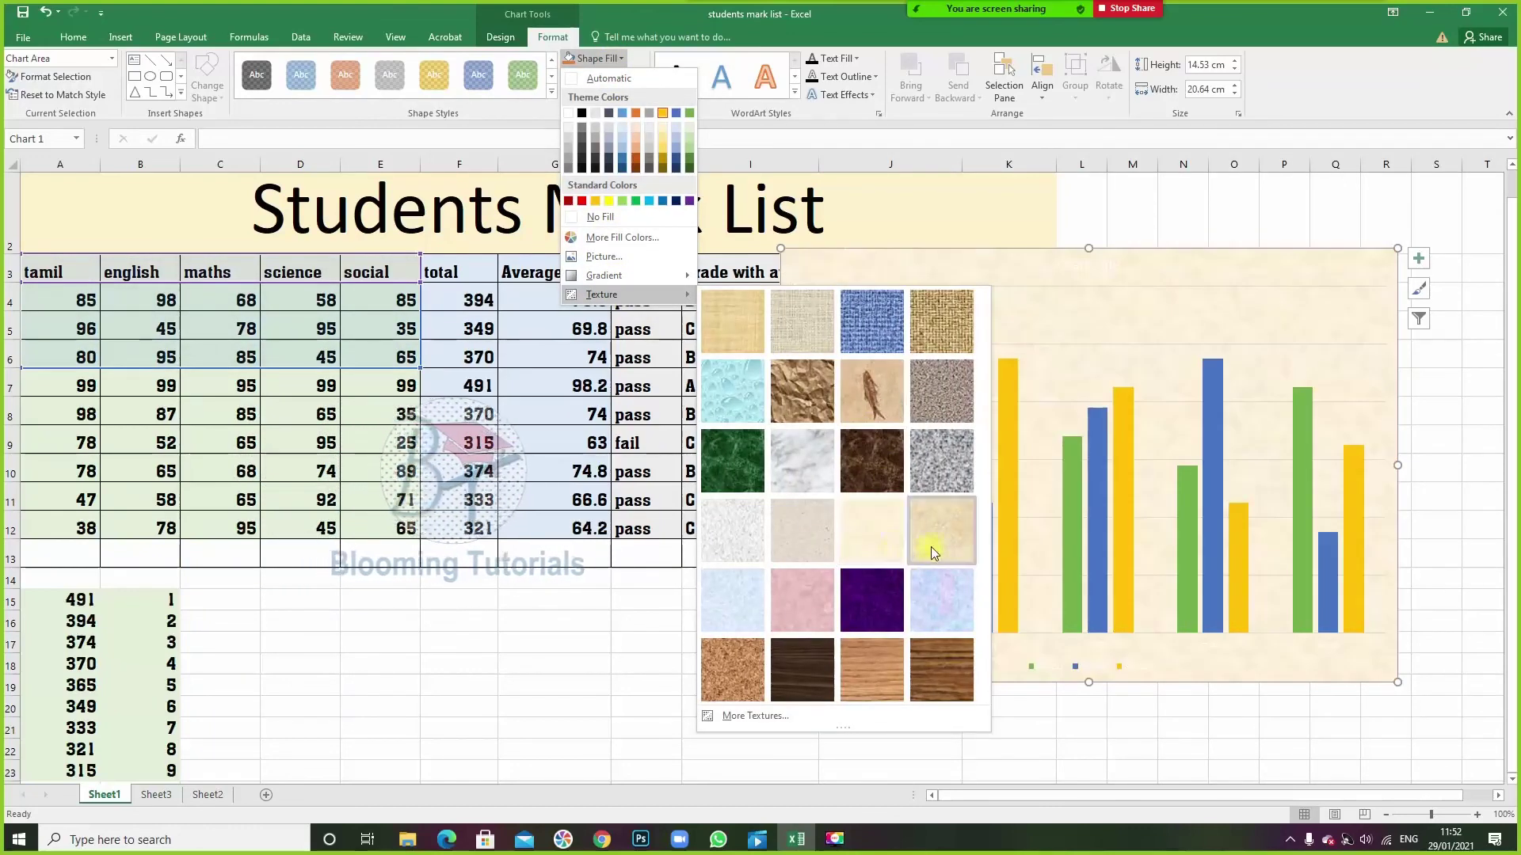
pyautogui.click(938, 546)
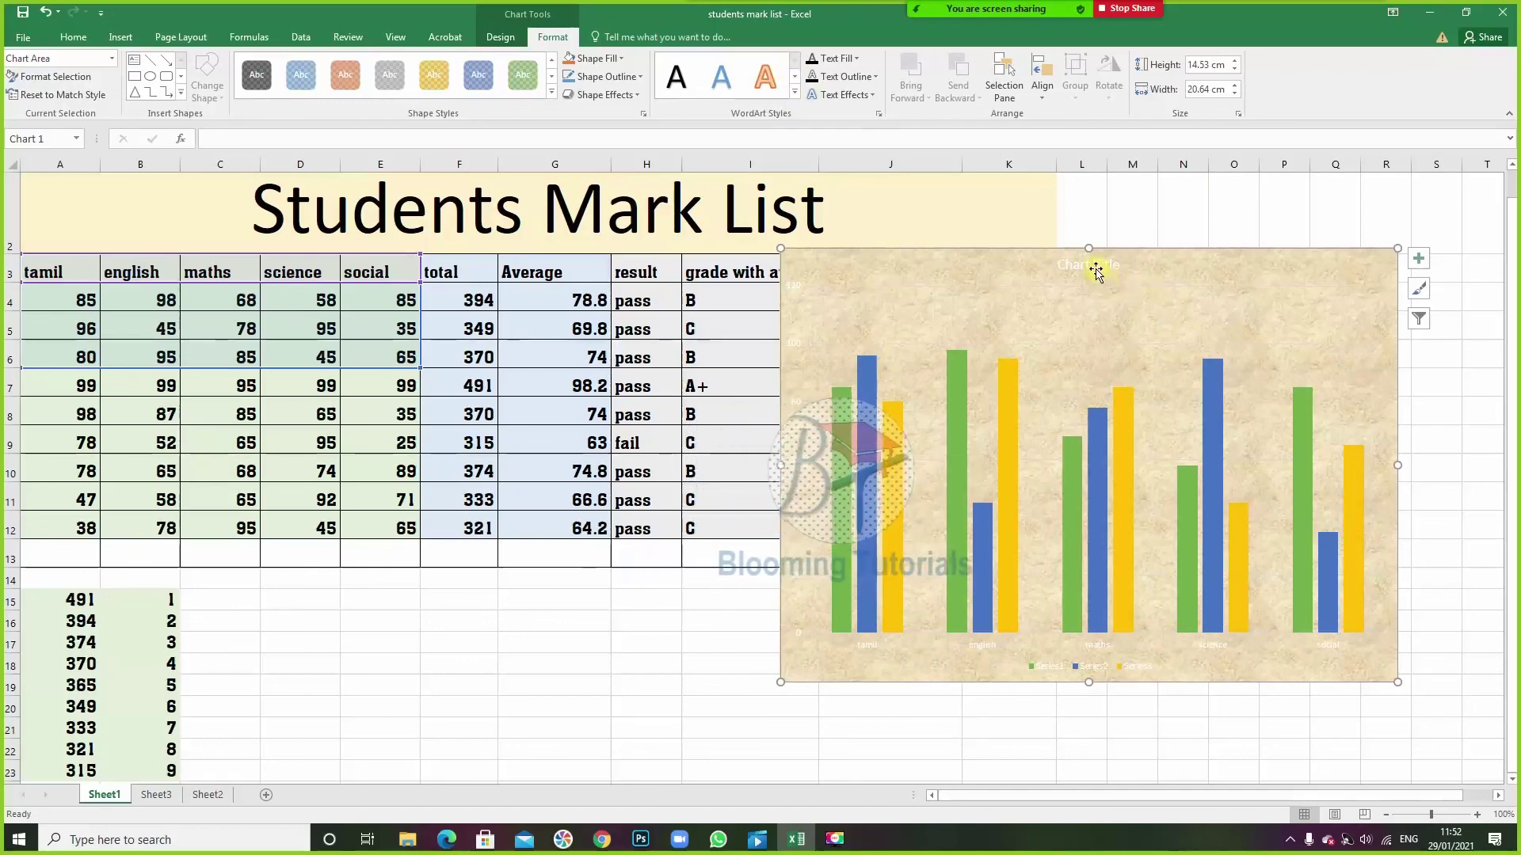
# - Give the chart legend text a yellow glow
pyautogui.click(1091, 265)
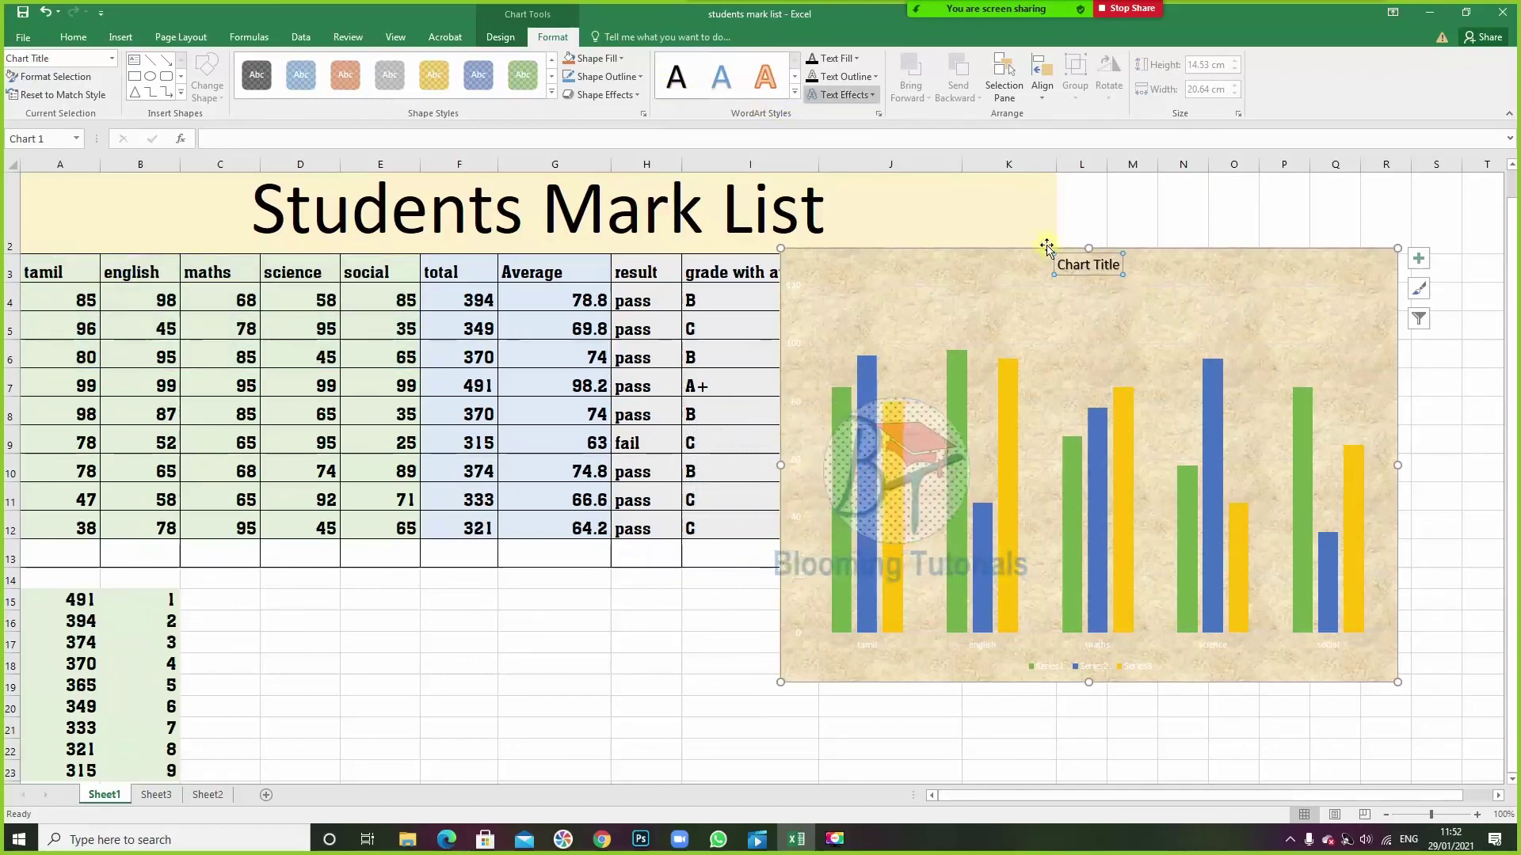
pyautogui.click(986, 651)
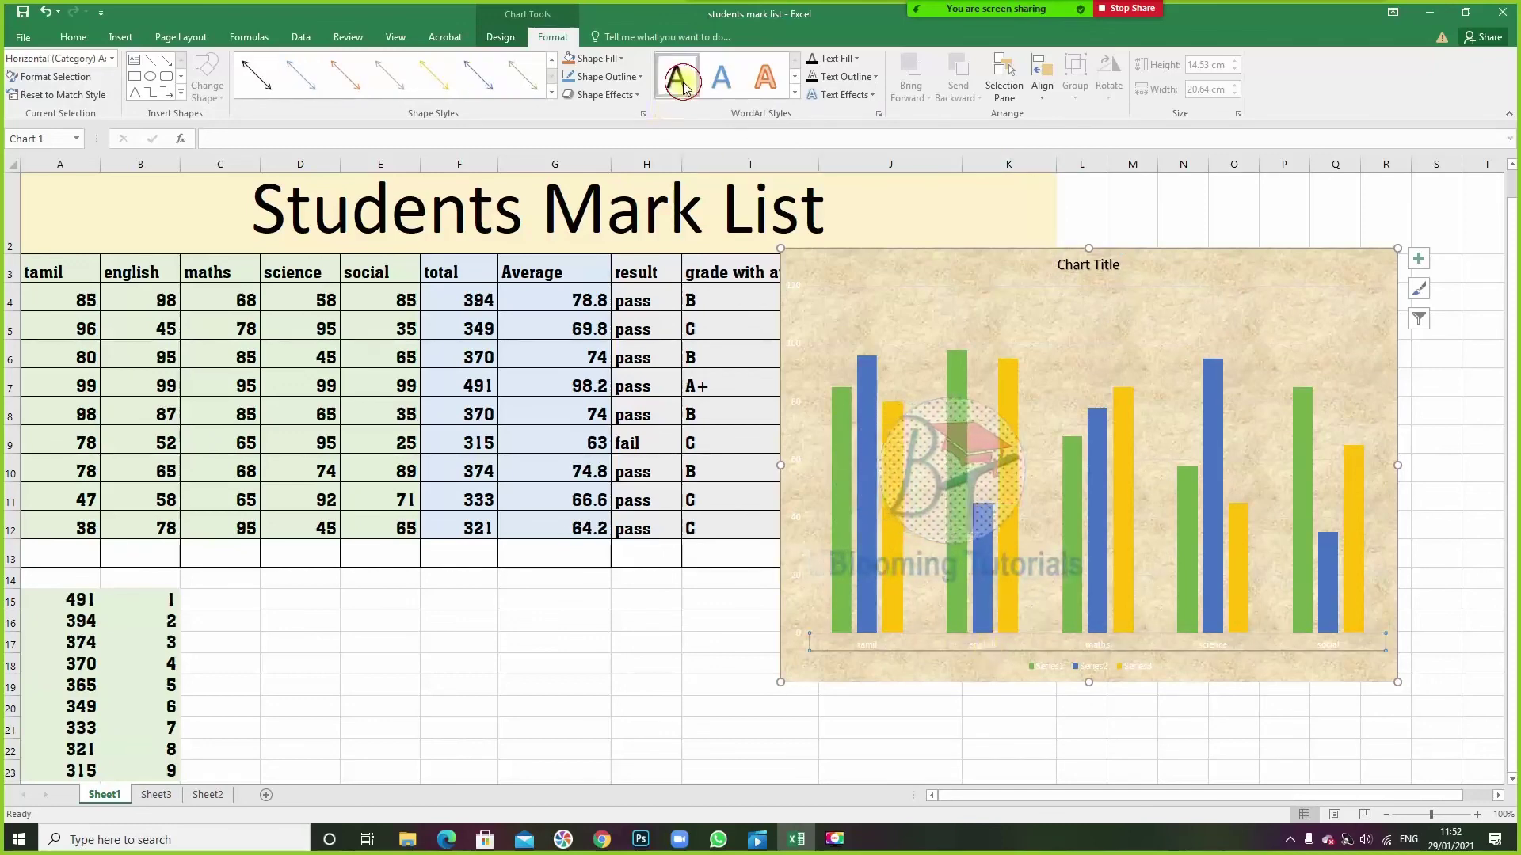
pyautogui.click(1097, 670)
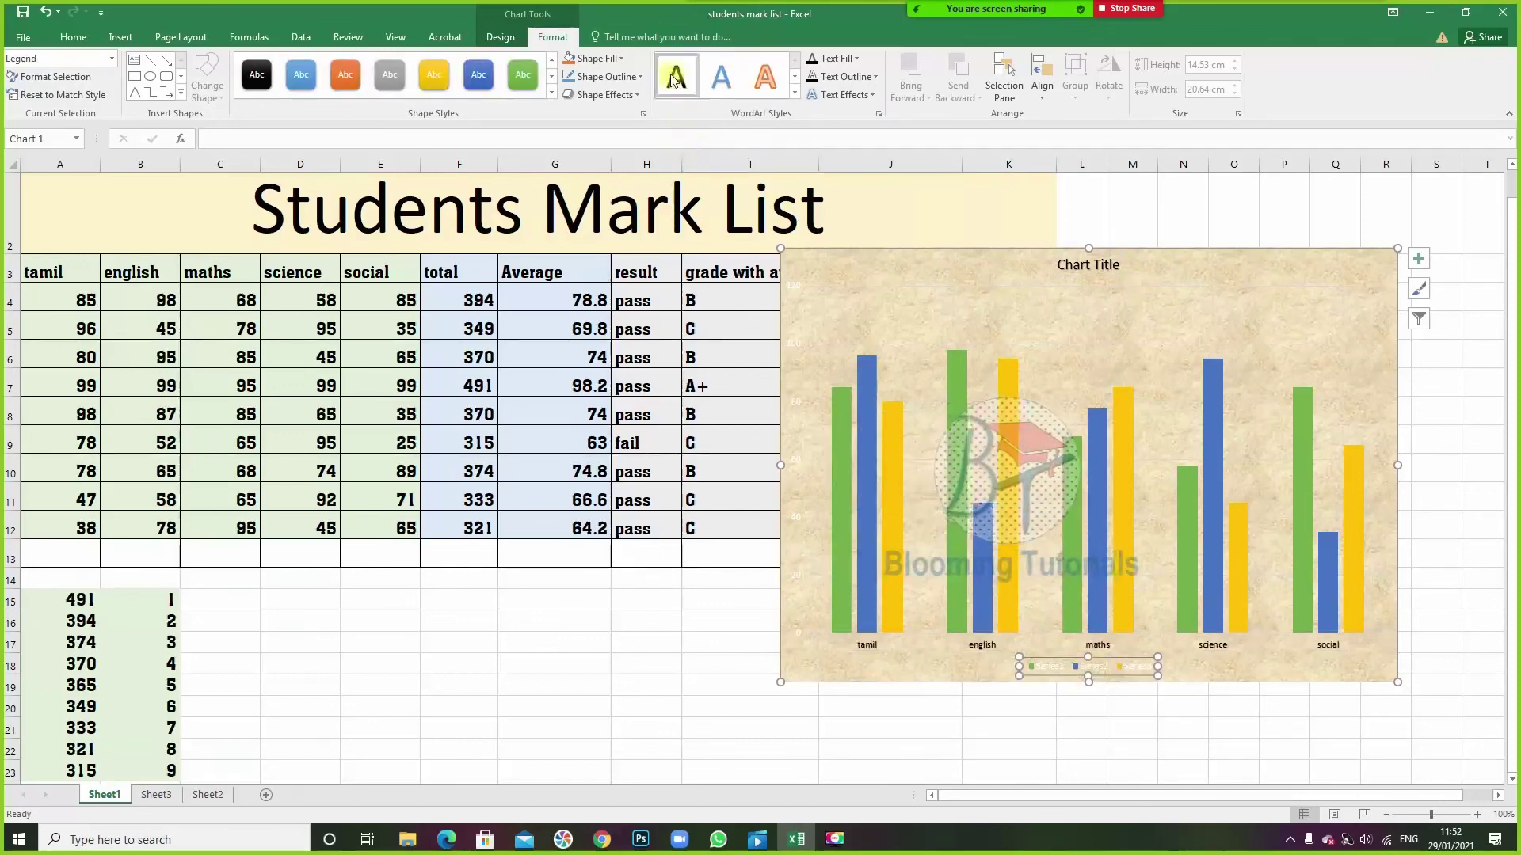
pyautogui.click(845, 94)
pyautogui.moveTo(853, 192)
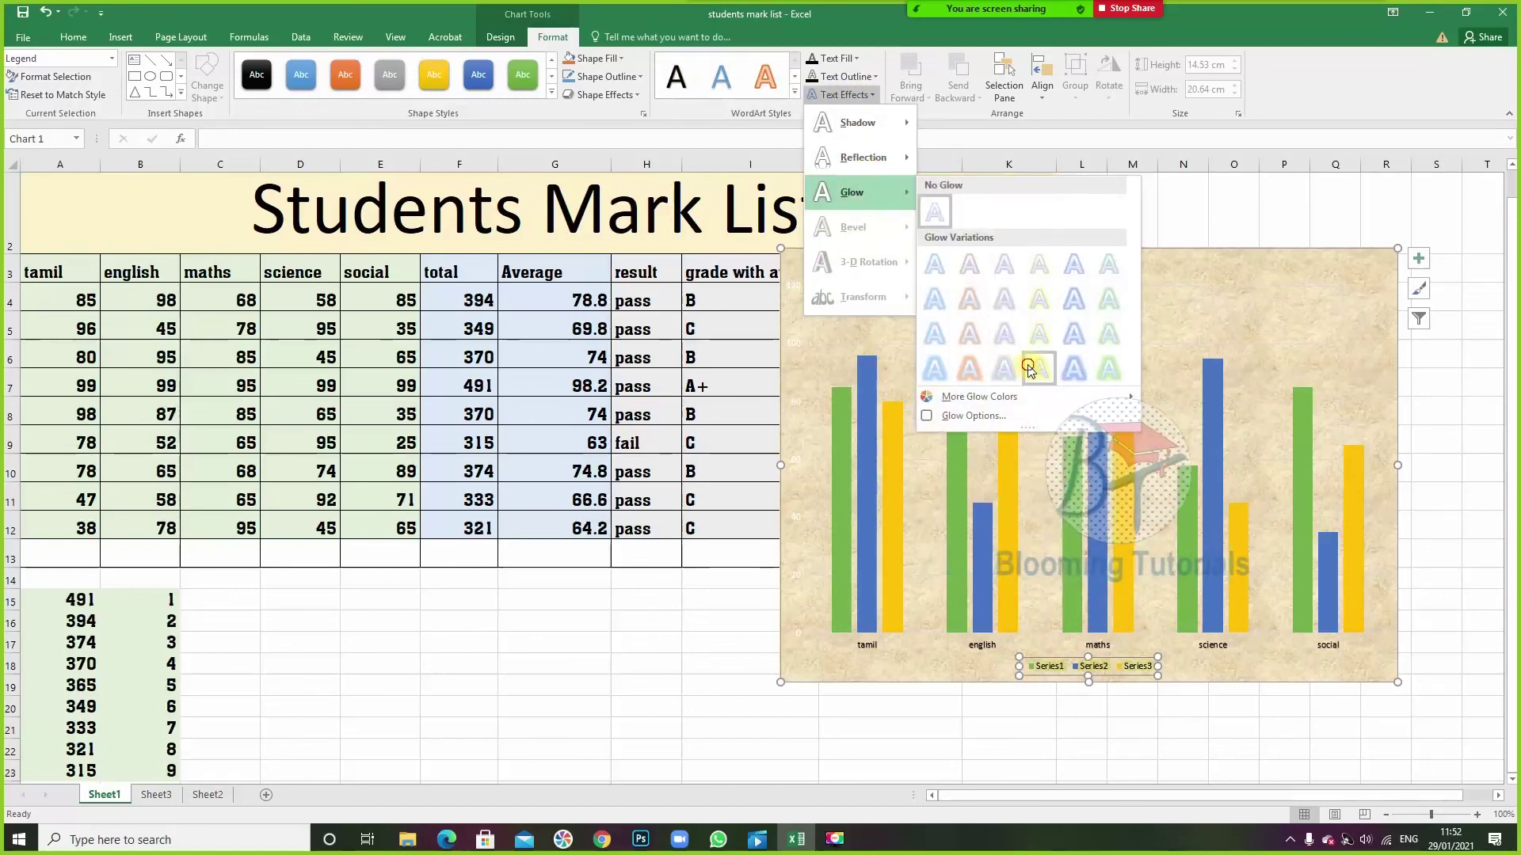
pyautogui.click(1038, 368)
# - Give the chart title a yellow glow
pyautogui.click(1104, 269)
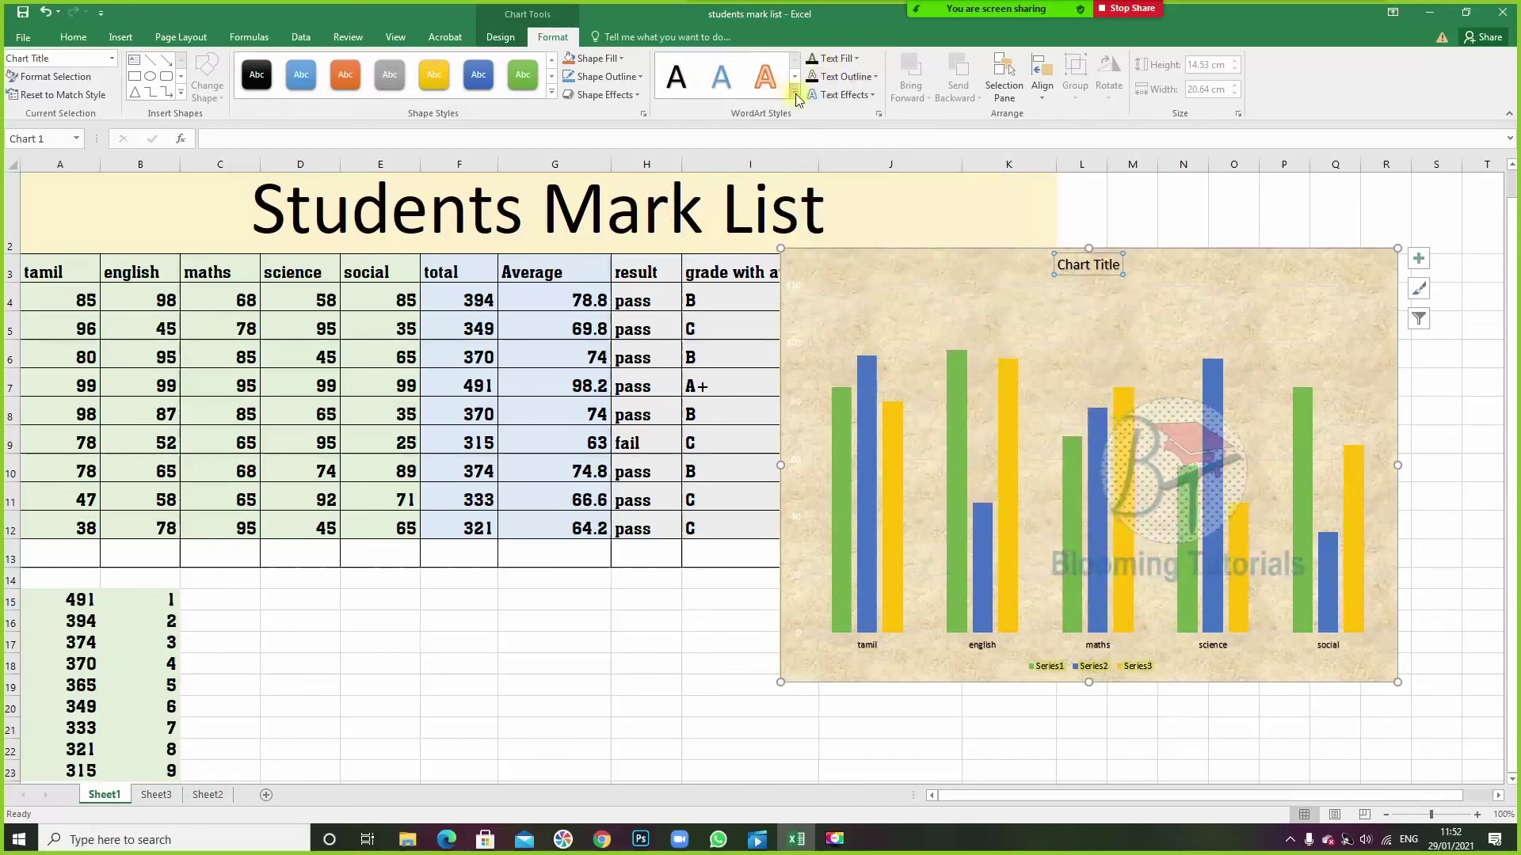
pyautogui.click(844, 94)
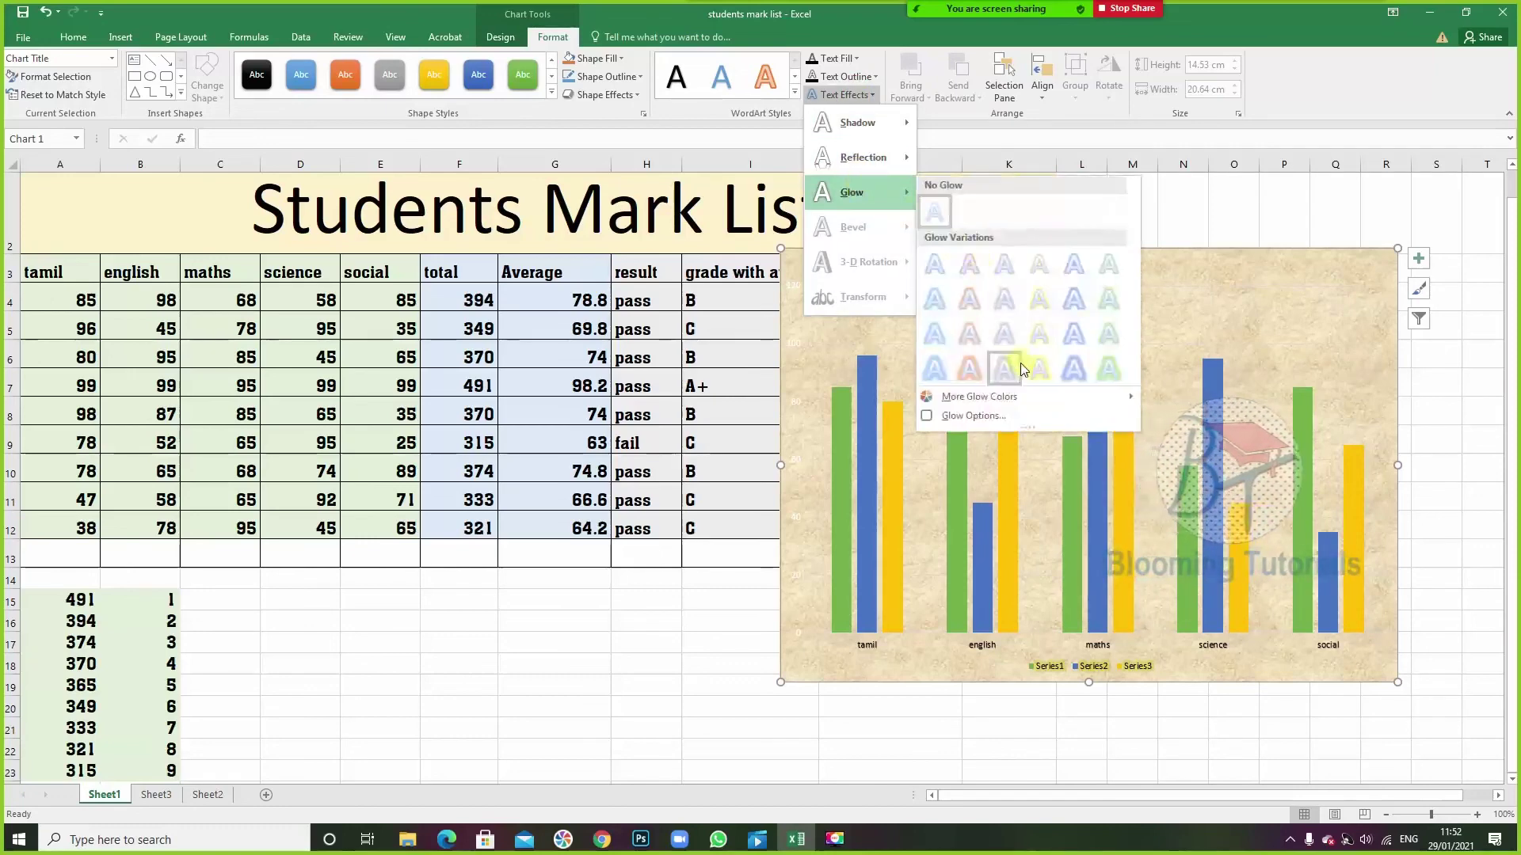
pyautogui.click(1039, 369)
# - Give the value axis labels a yellow glow
pyautogui.click(1158, 297)
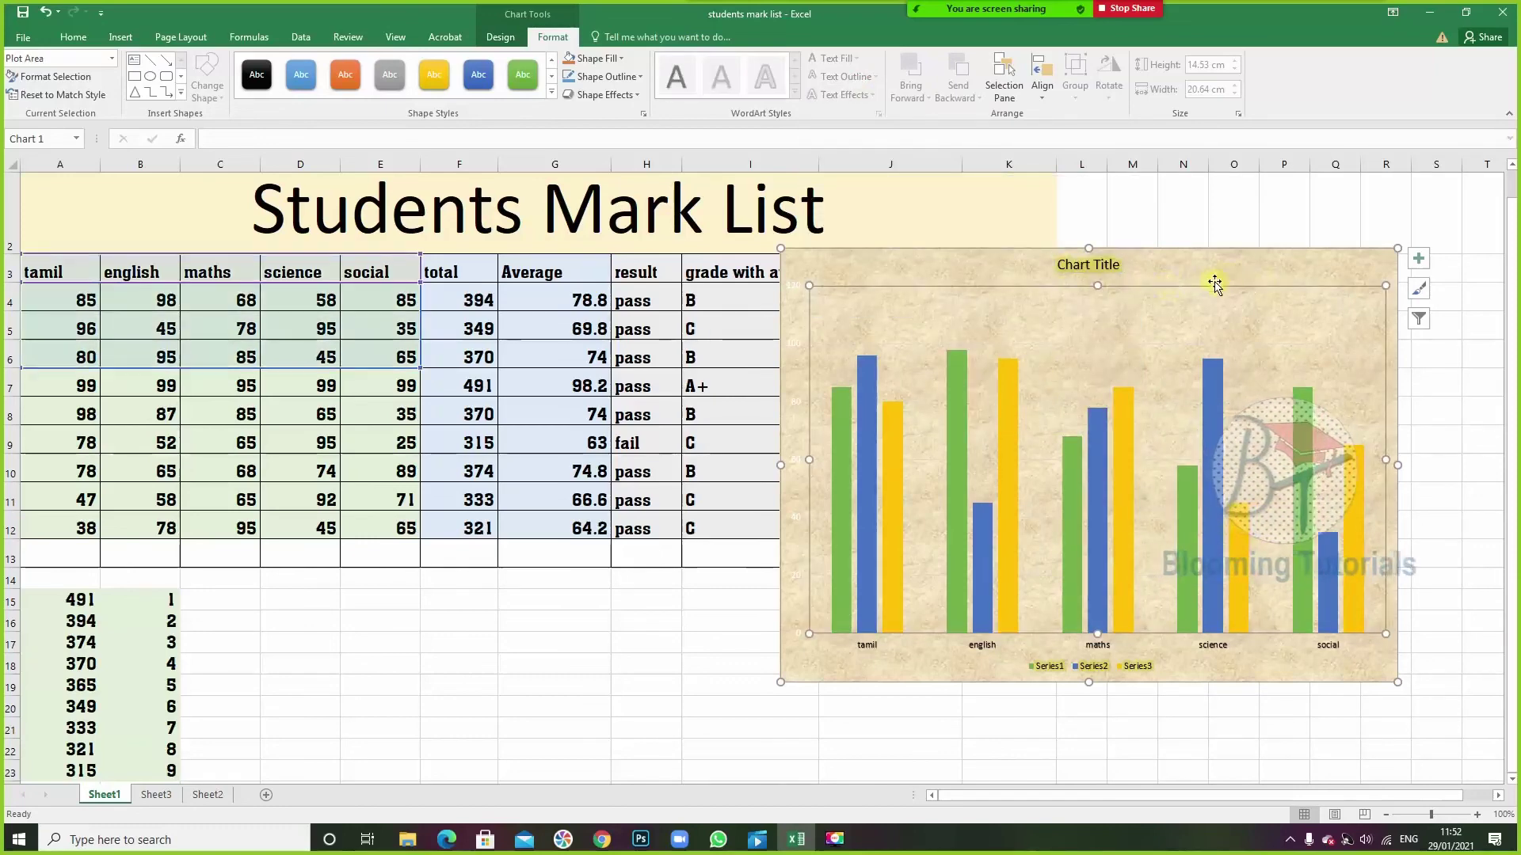
pyautogui.click(798, 410)
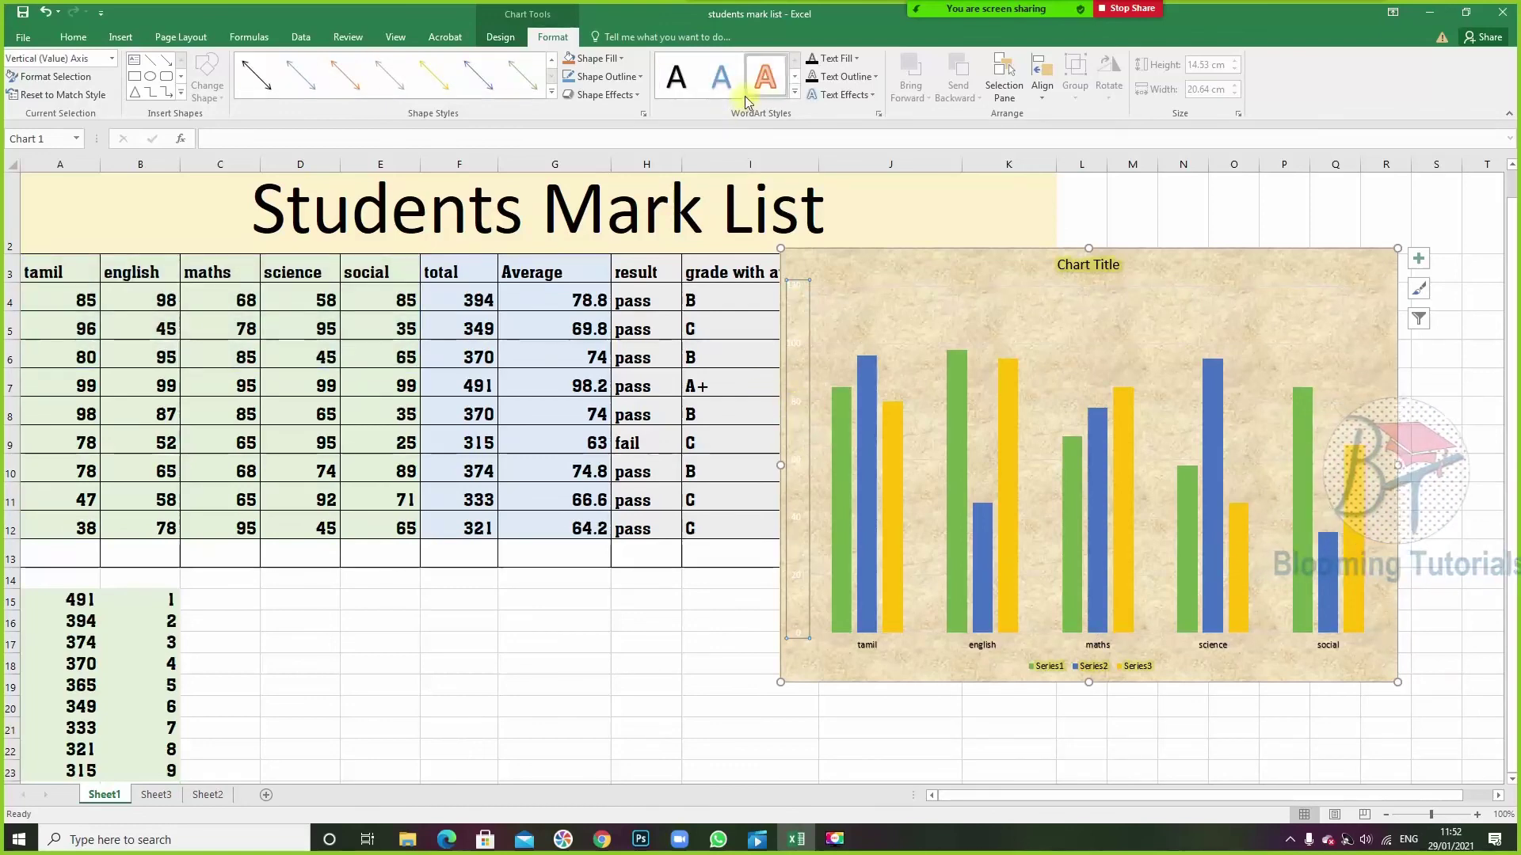
pyautogui.click(844, 95)
pyautogui.moveTo(852, 192)
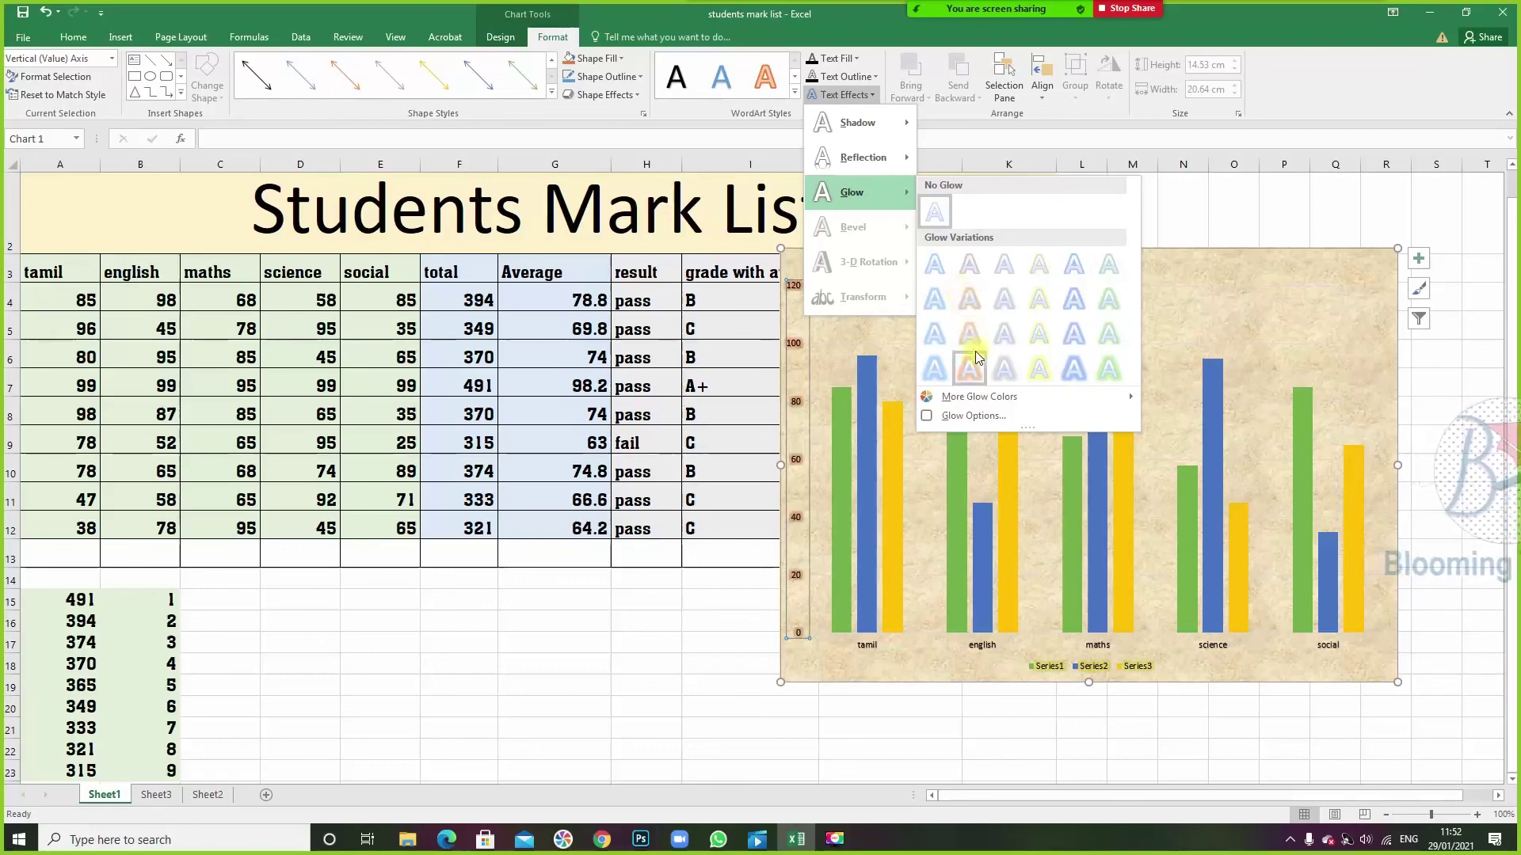
pyautogui.click(1024, 370)
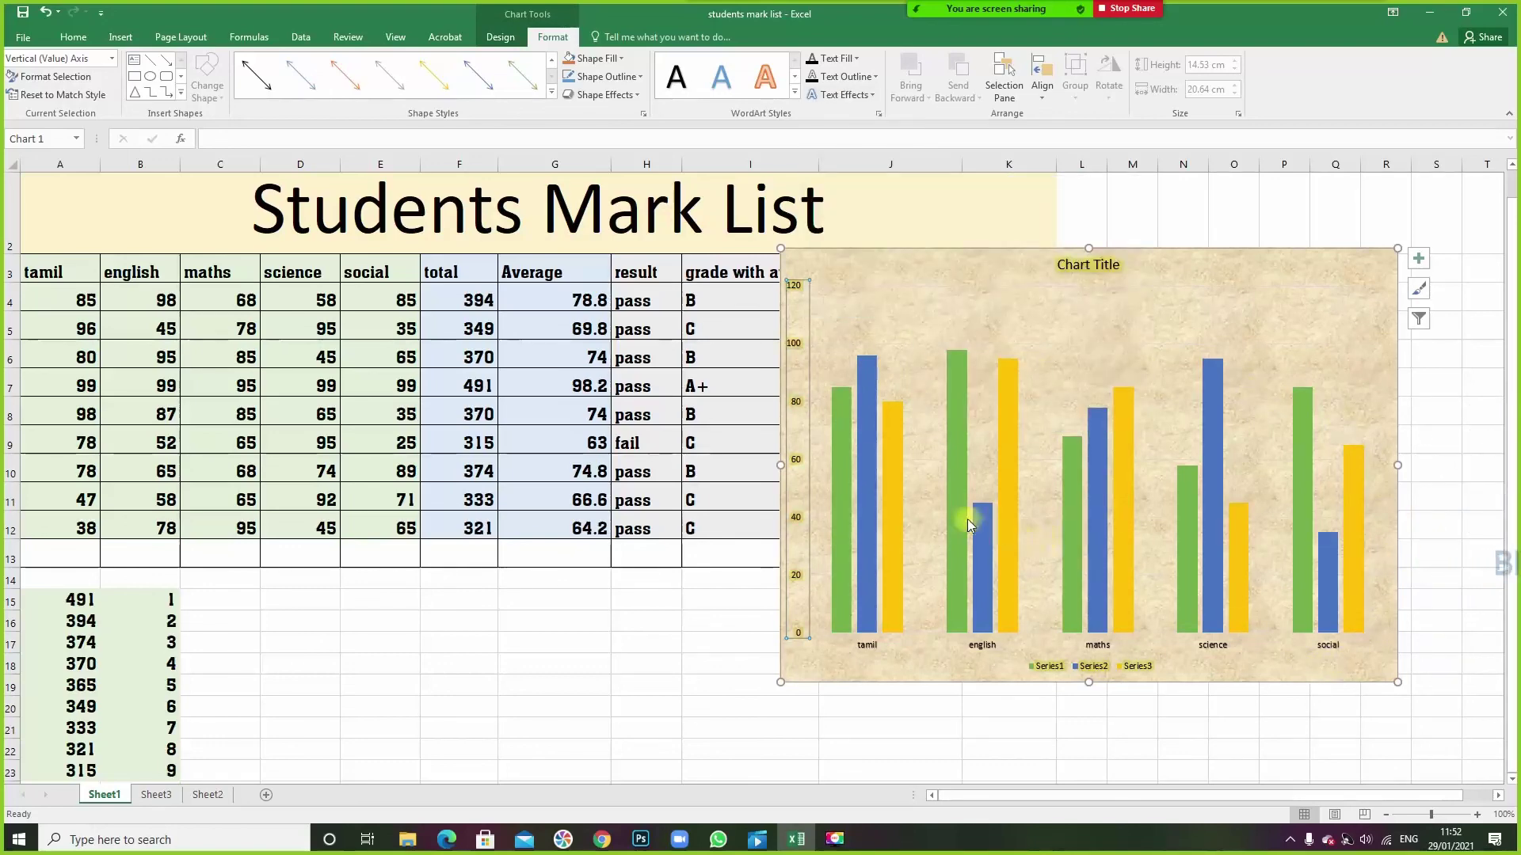
pyautogui.click(929, 509)
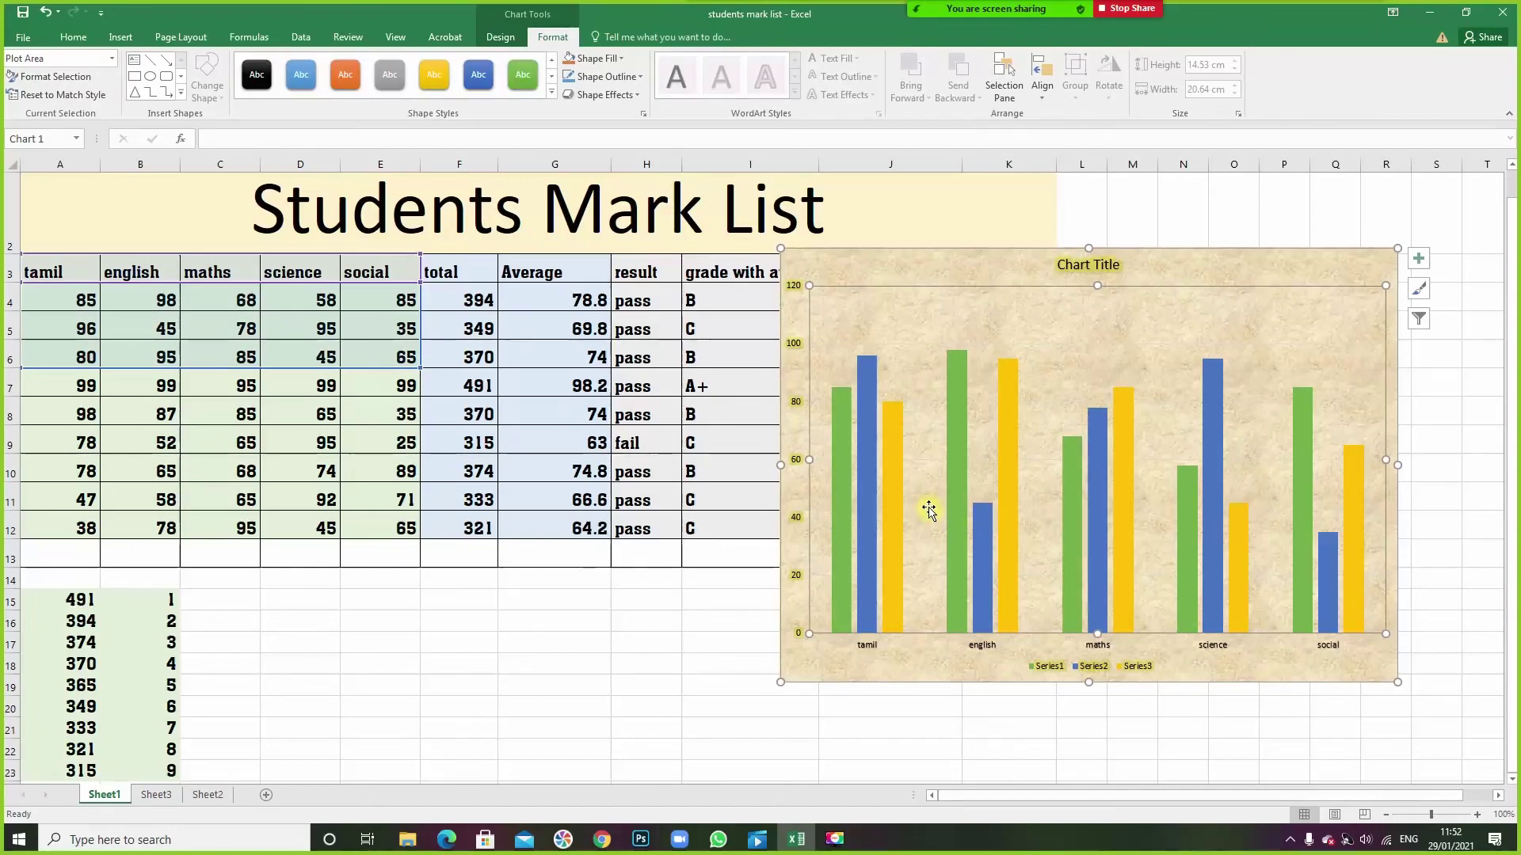
# - Fill the yellow Series3 bars with the pink tissue texture
pyautogui.click(867, 531)
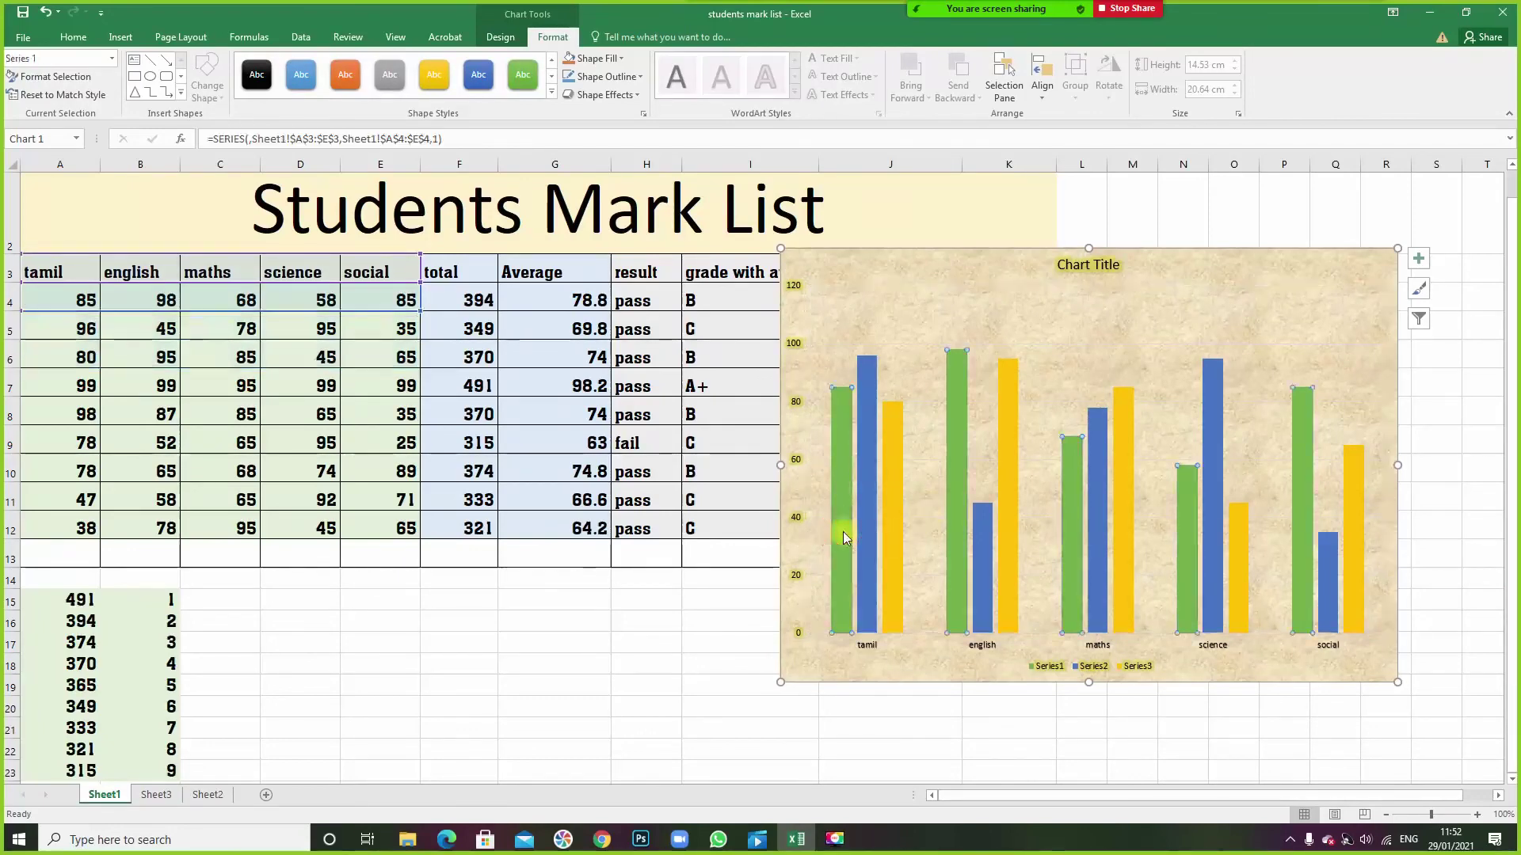
pyautogui.click(898, 502)
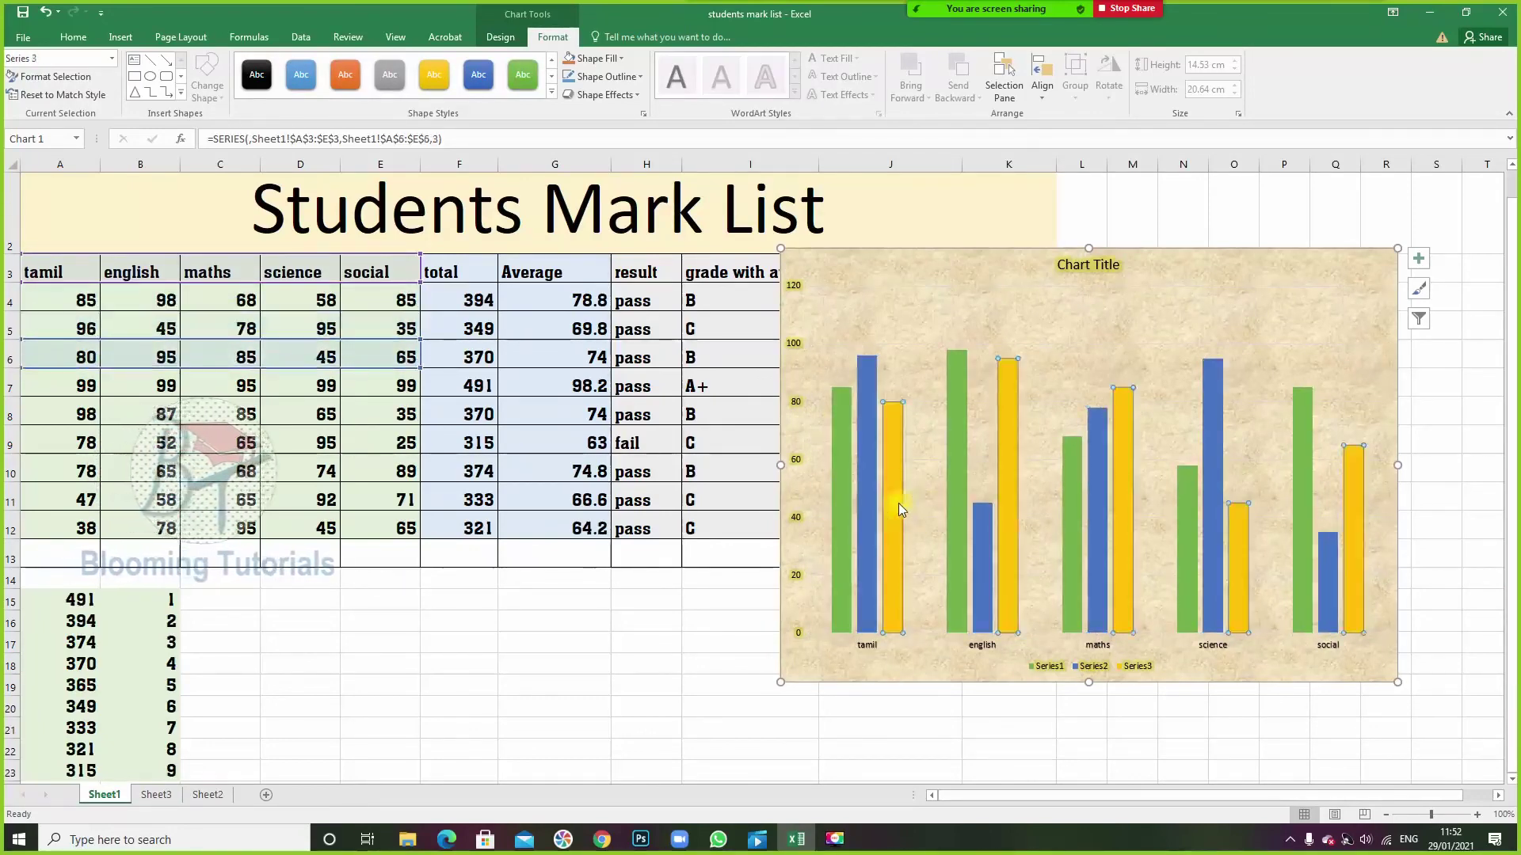
pyautogui.click(598, 58)
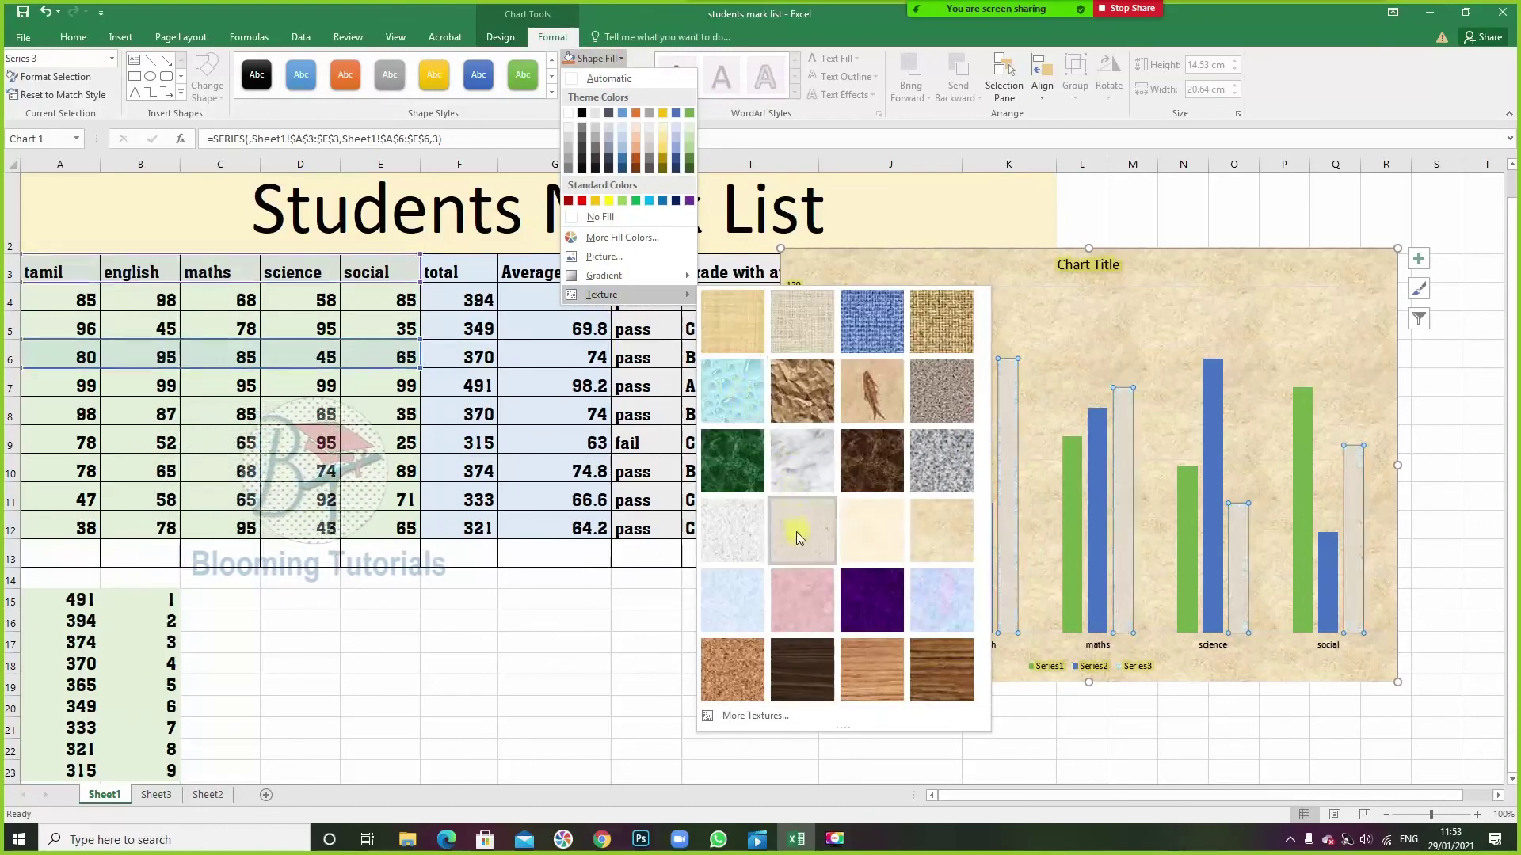
pyautogui.click(794, 590)
# - Fill the blue tamil bar with the landscape picture from this computer
pyautogui.click(866, 509)
pyautogui.click(872, 412)
pyautogui.click(599, 58)
pyautogui.moveTo(602, 295)
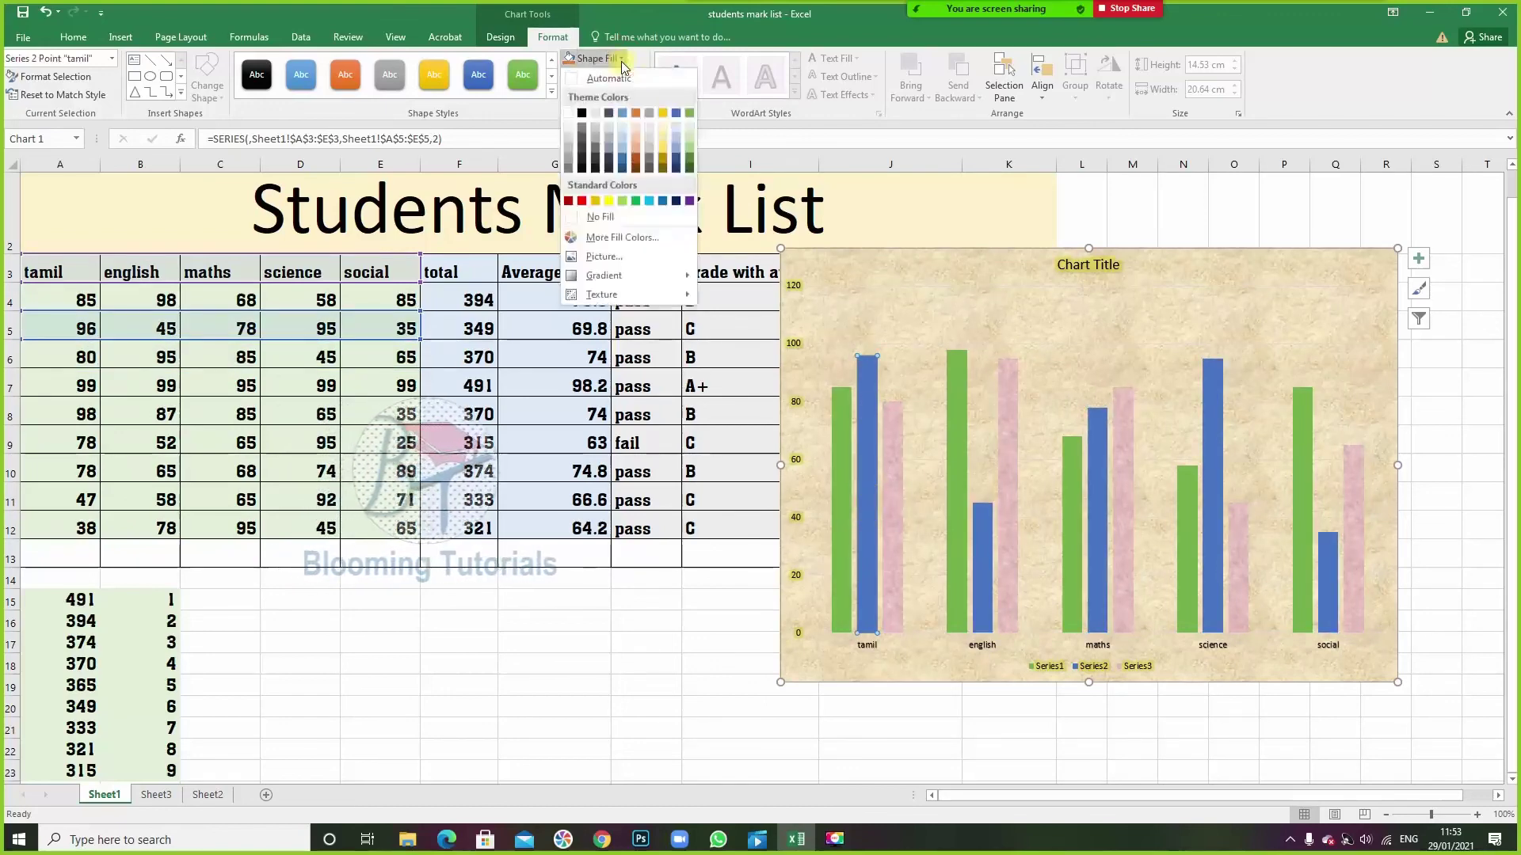
pyautogui.click(728, 716)
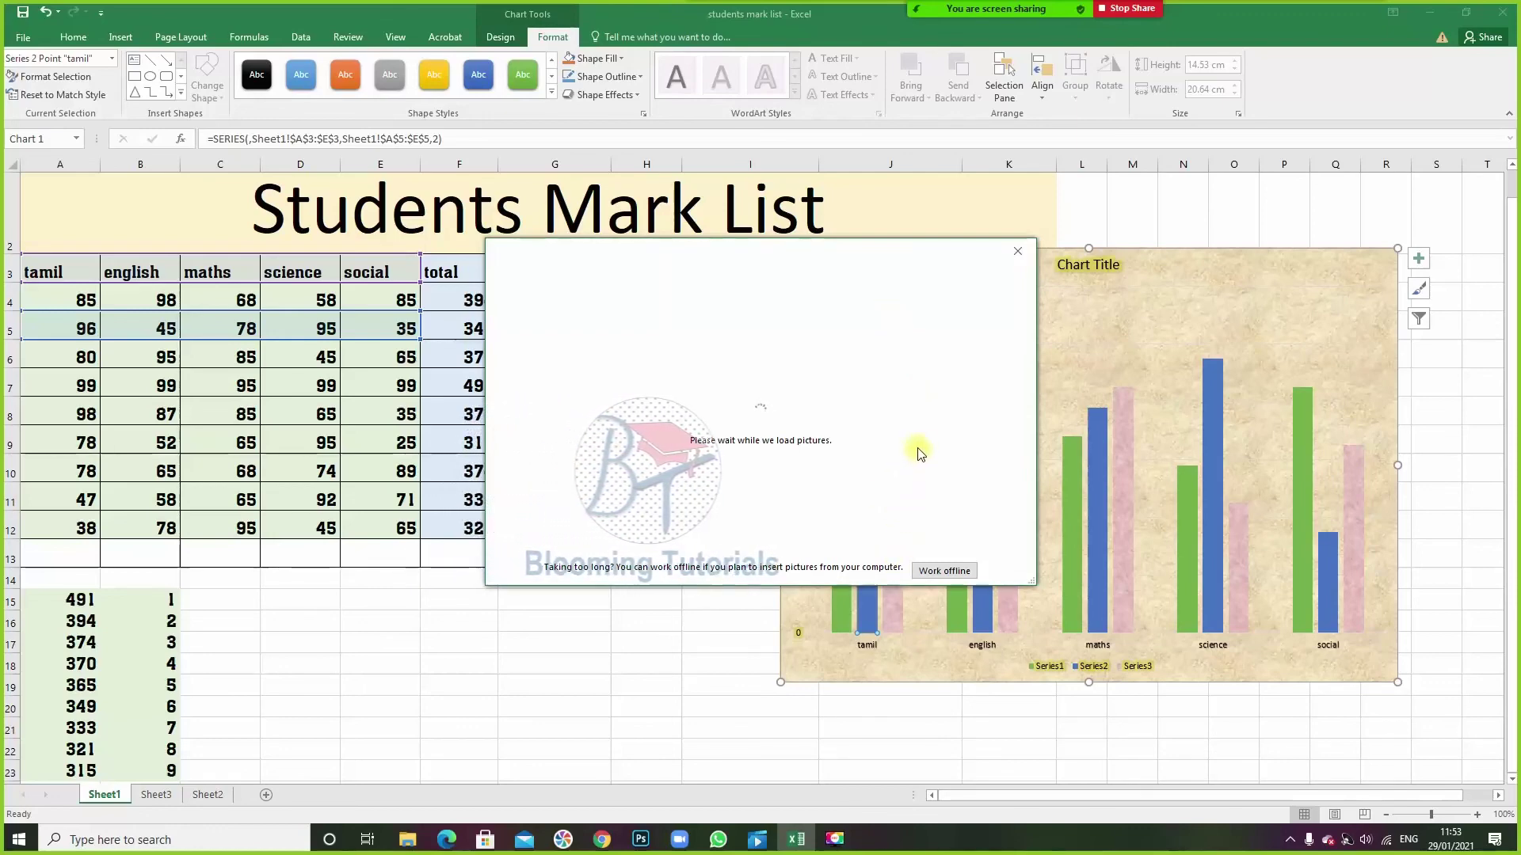
pyautogui.click(826, 331)
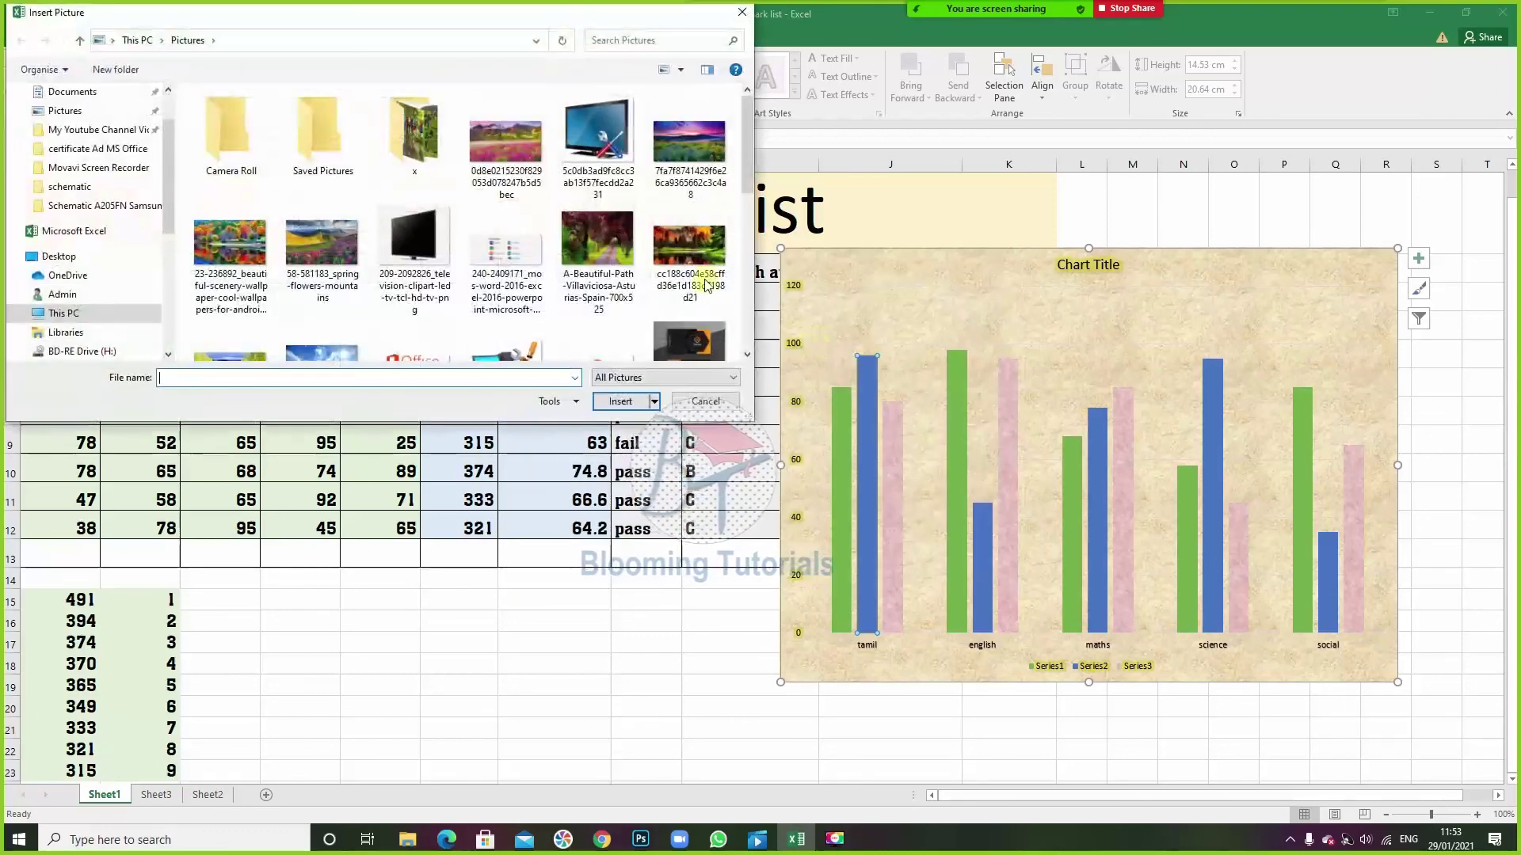
pyautogui.doubleClick(697, 255)
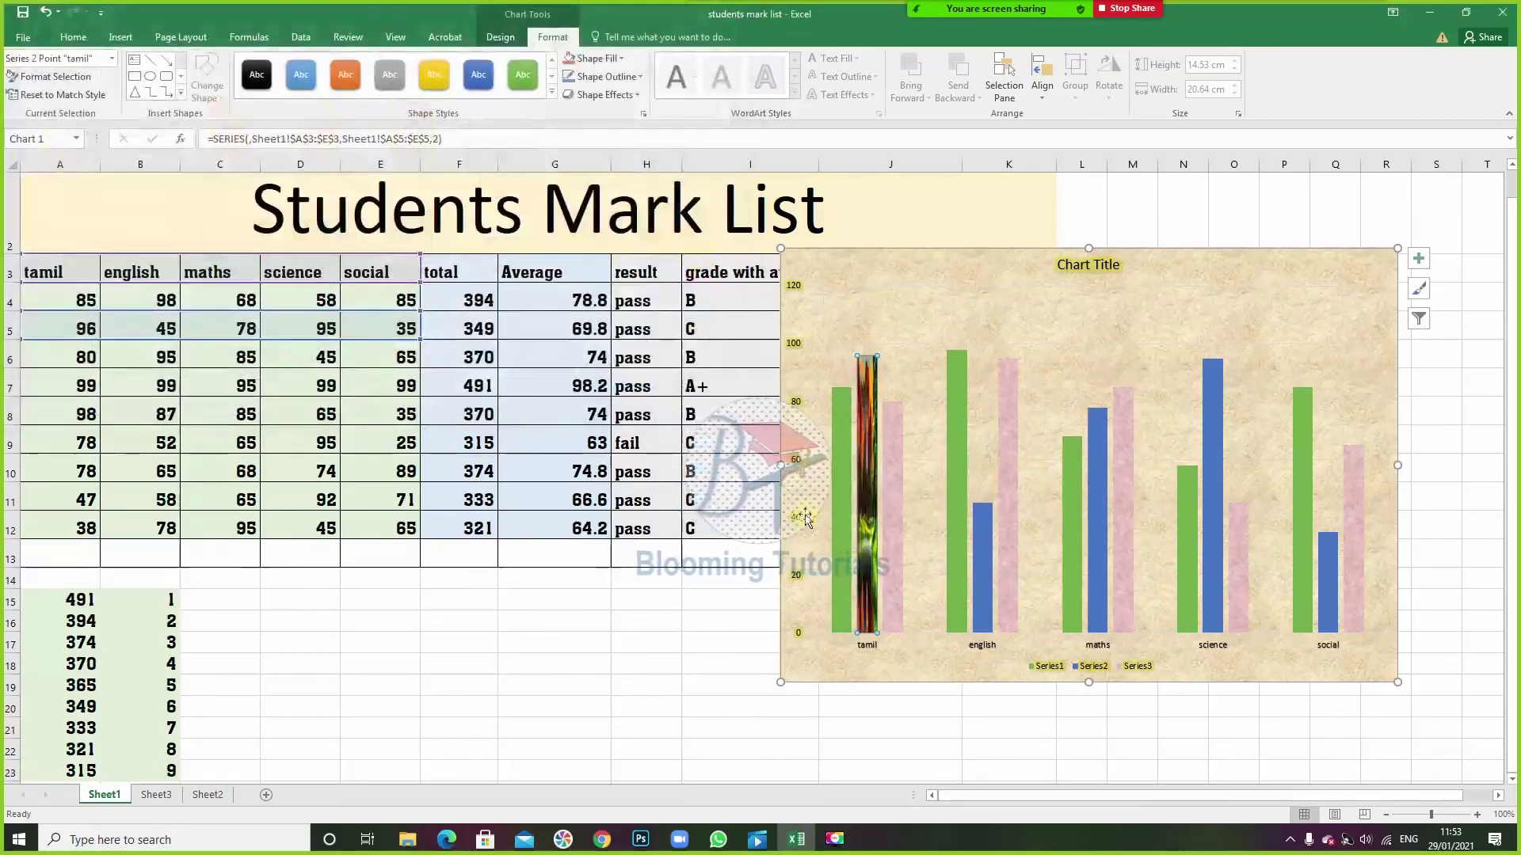
# - Fill the green Series1 bars with dark wood texture, then delete the chart
pyautogui.click(841, 475)
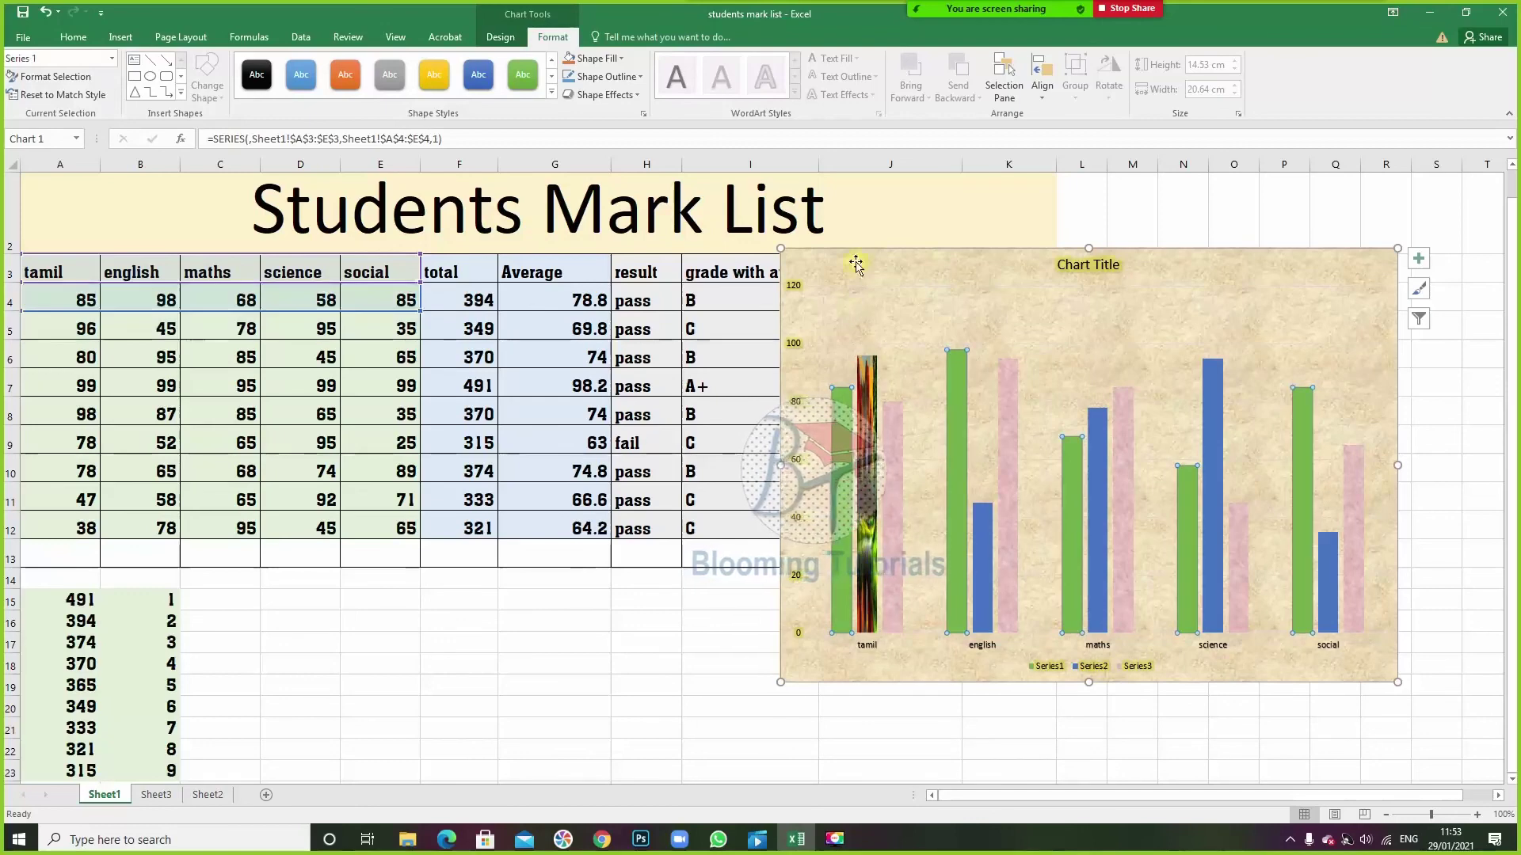
pyautogui.click(610, 58)
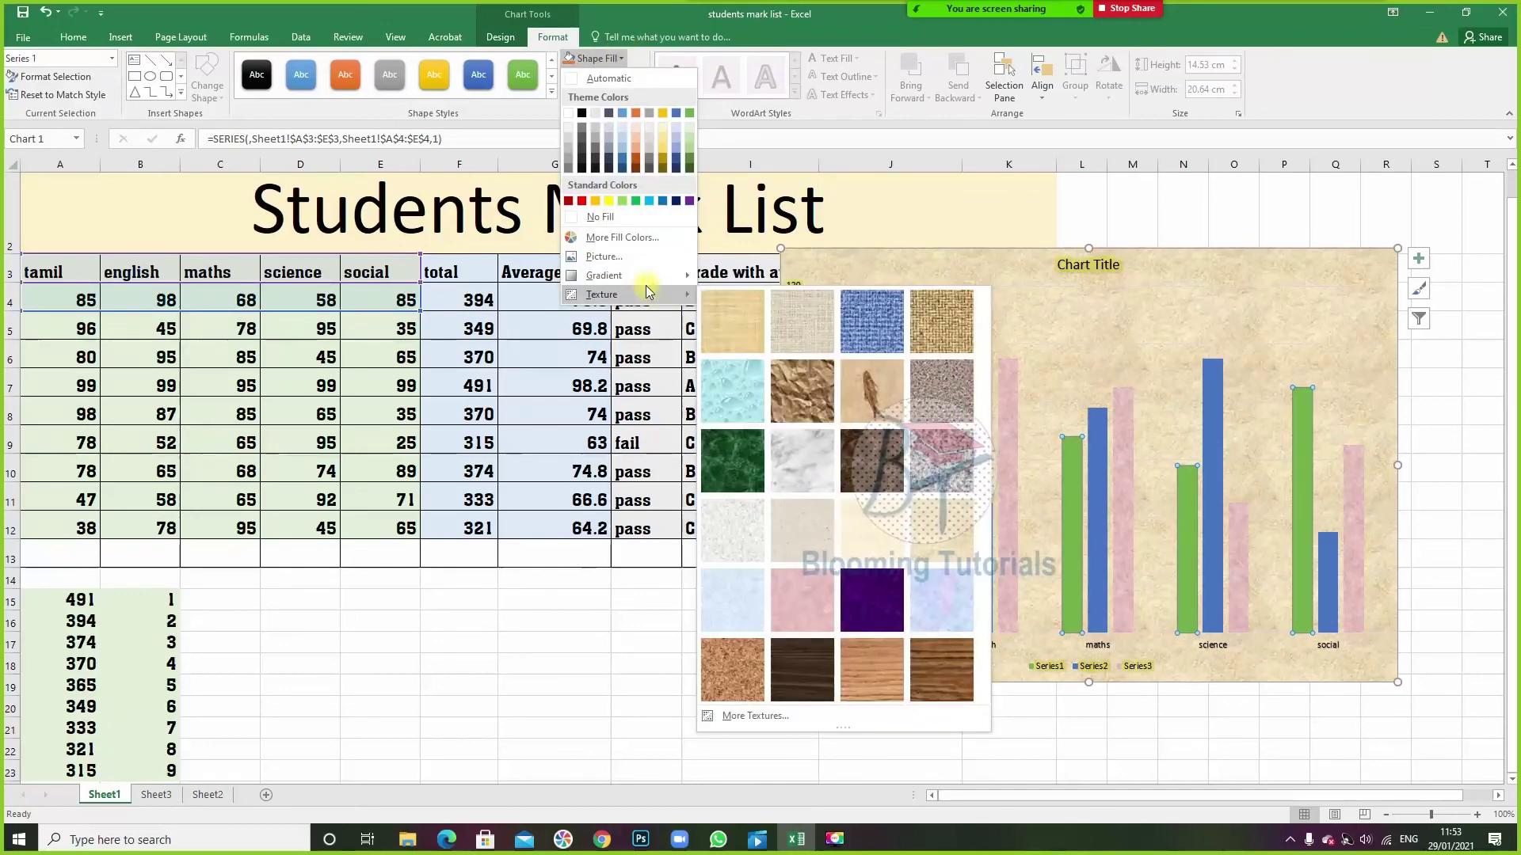
pyautogui.moveTo(602, 293)
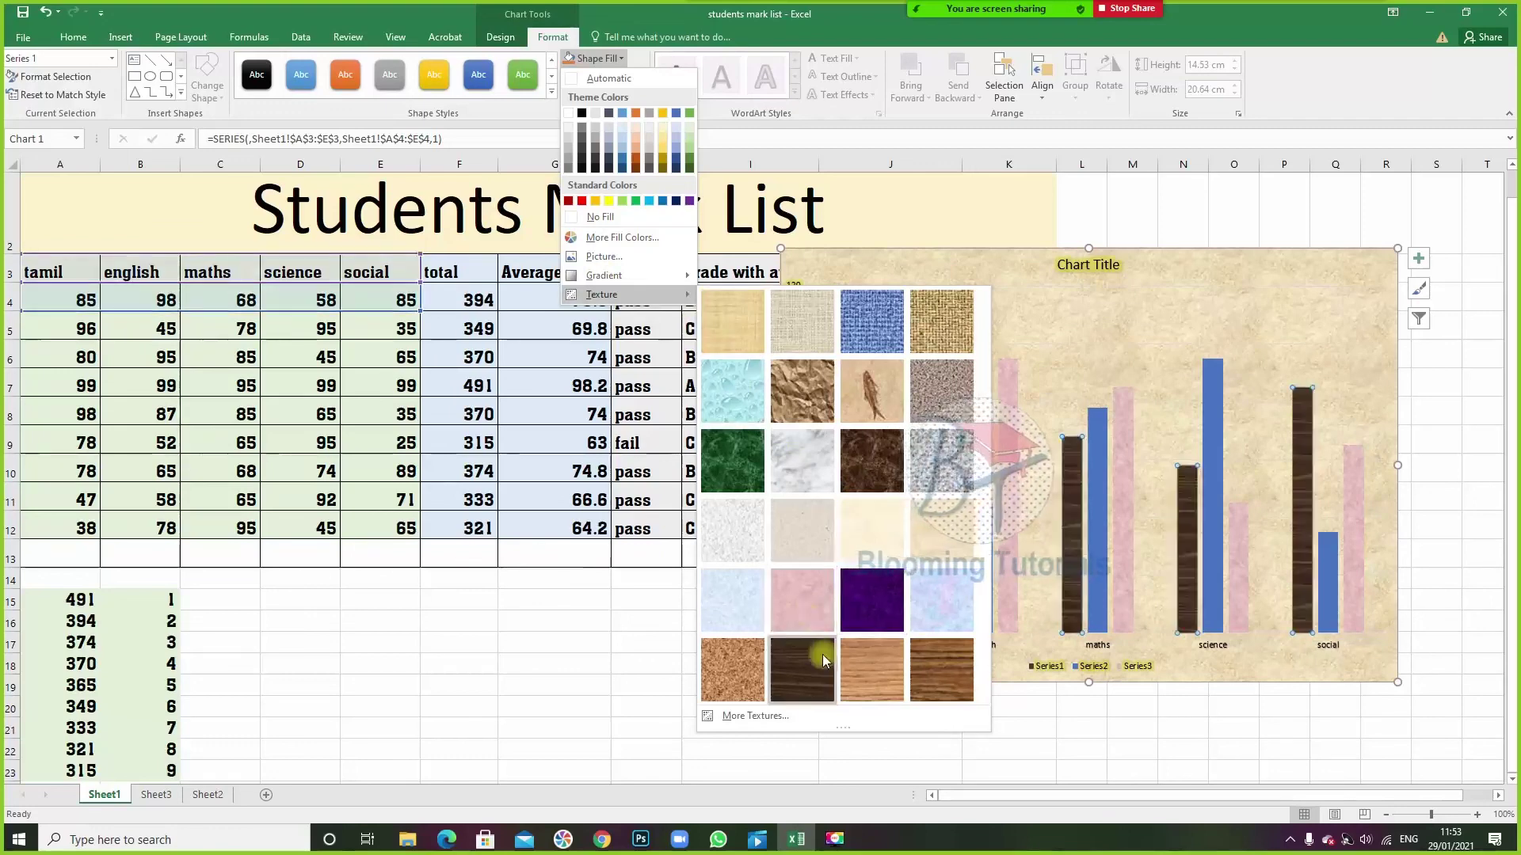
pyautogui.click(815, 666)
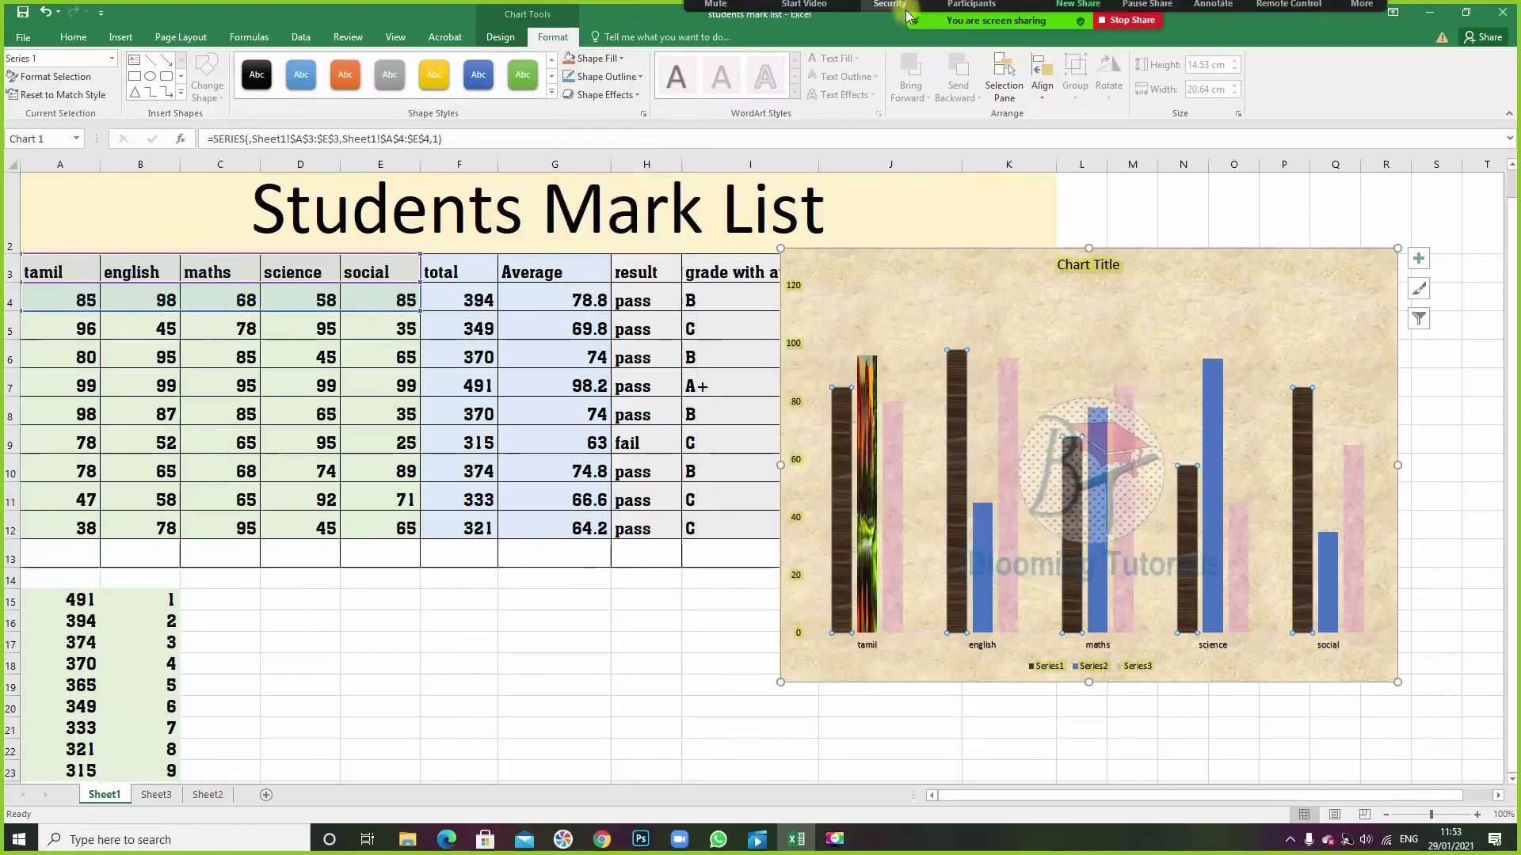
pyautogui.click(1314, 273)
pyautogui.press('Delete')
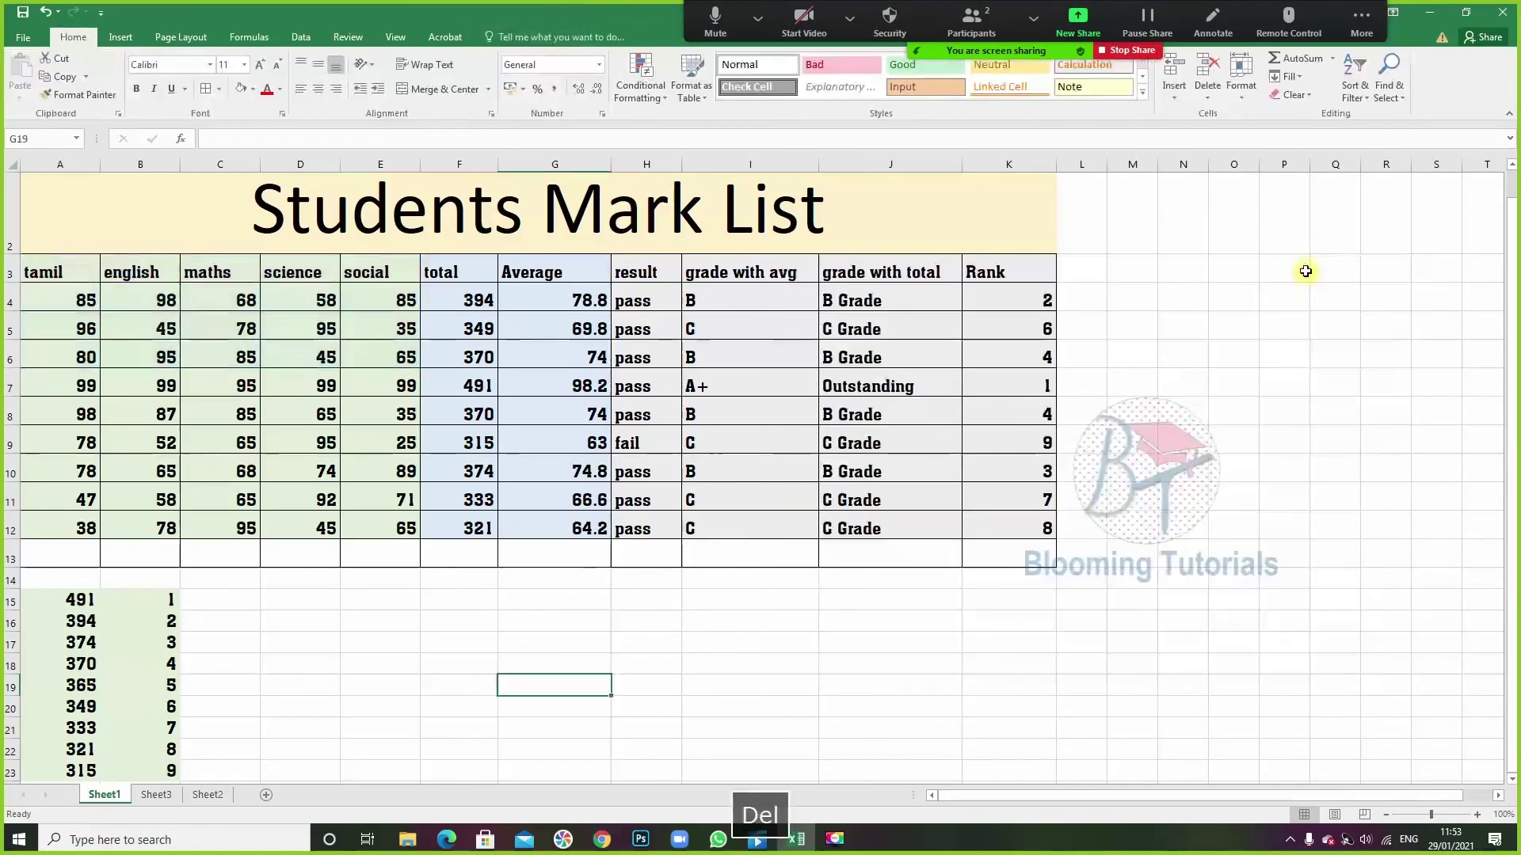